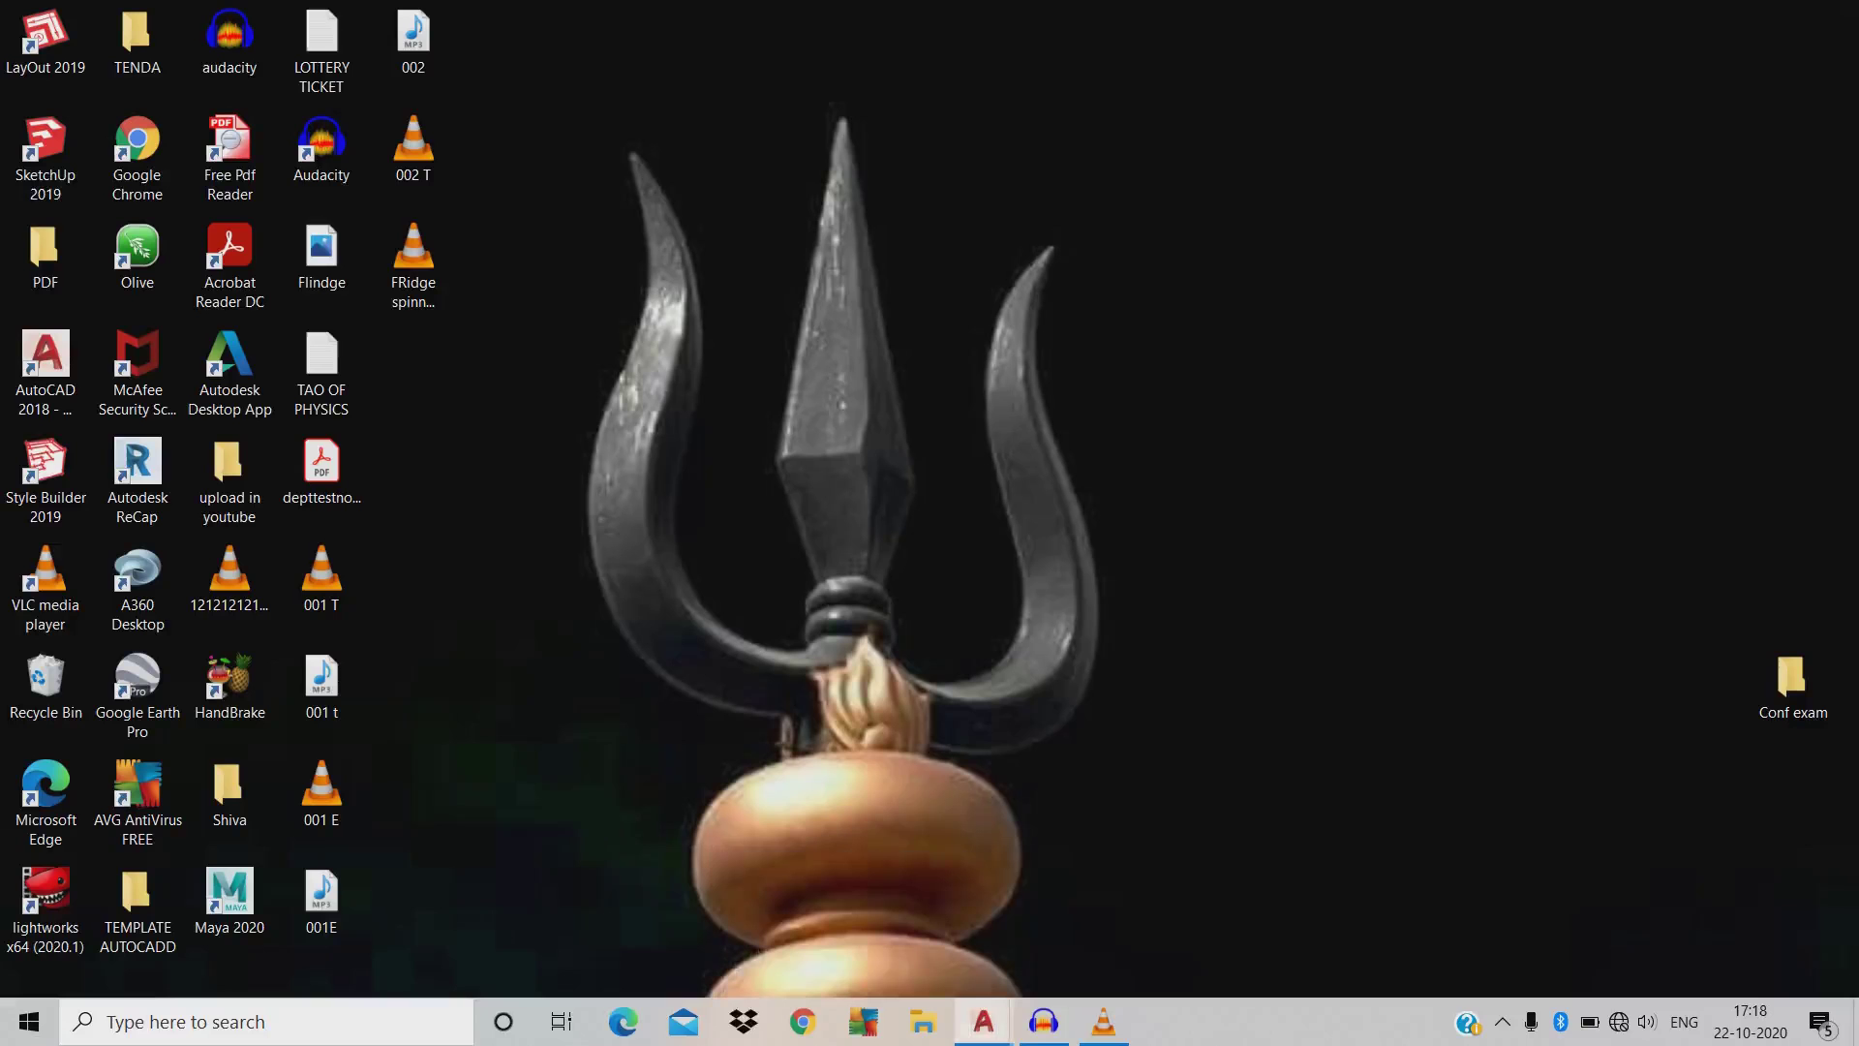
- Switch to AutoCAD and look at the finished fridge spinner model
{"action": "left_click", "coordinate": [983, 1022]}
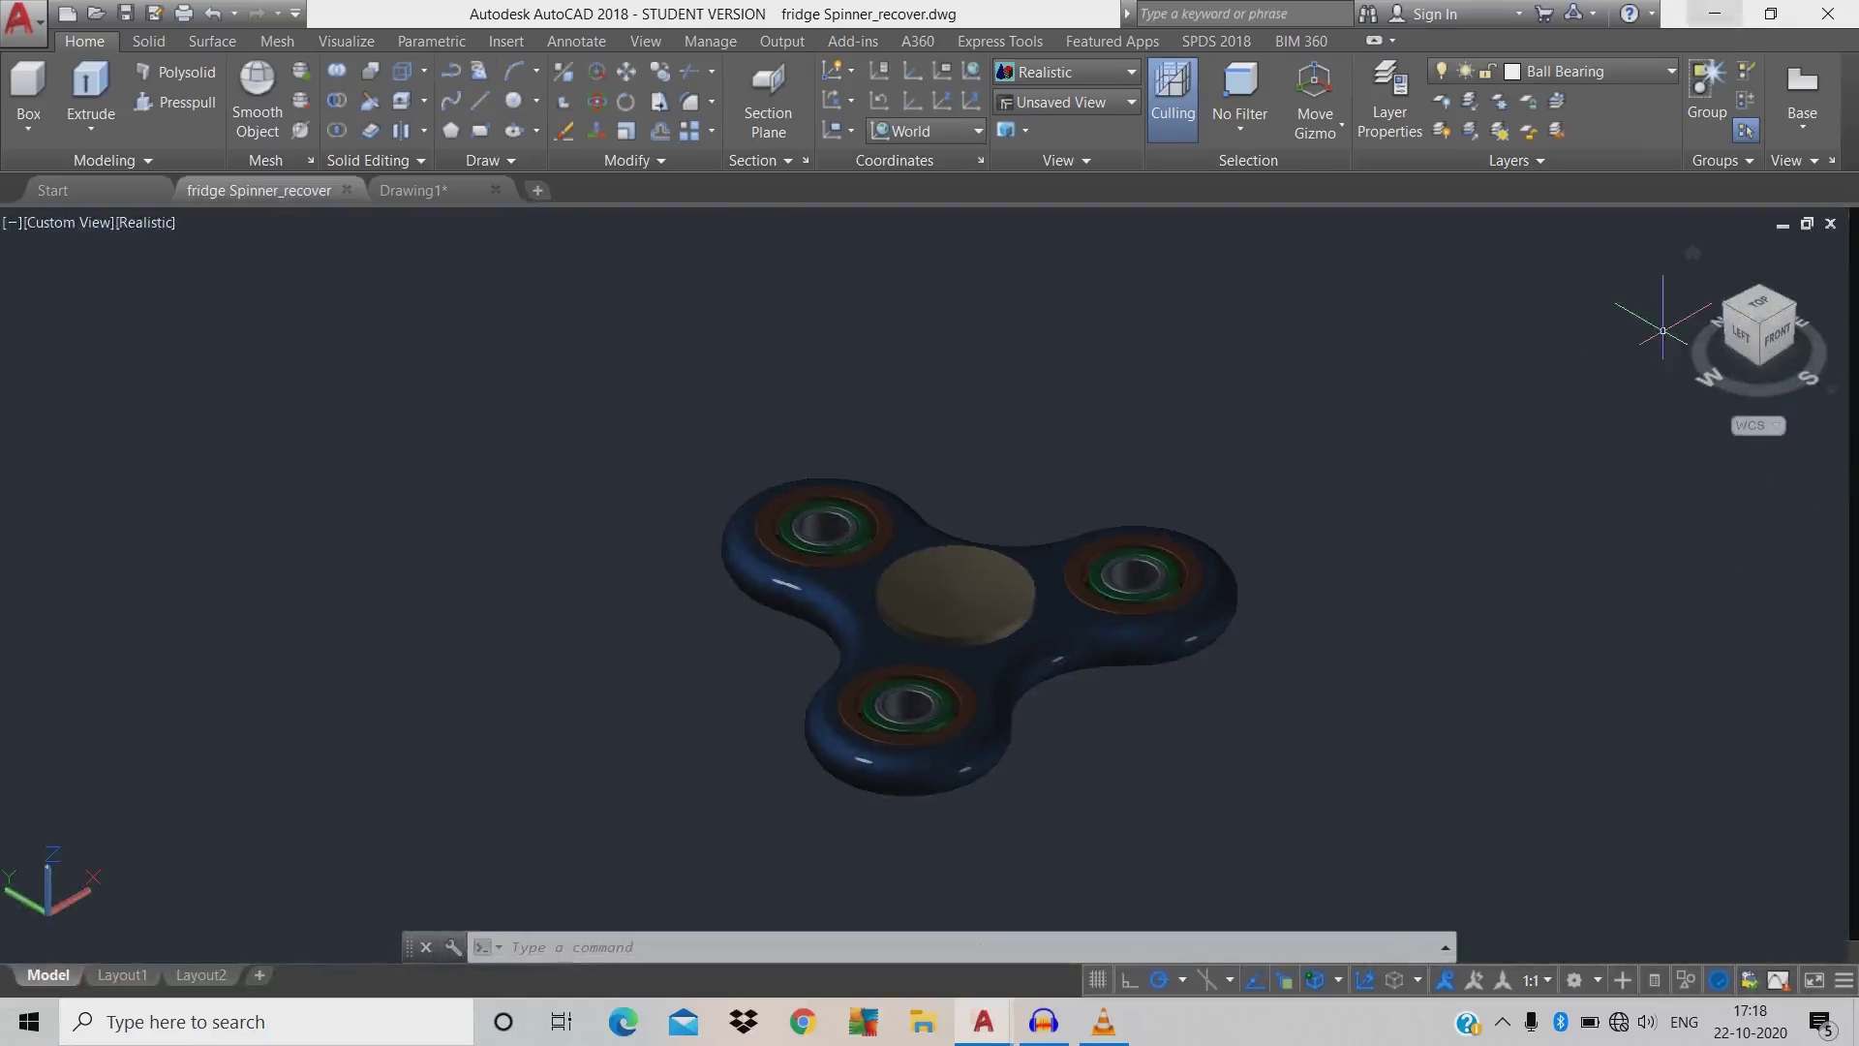
{"action": "left_click", "coordinate": [1715, 14]}
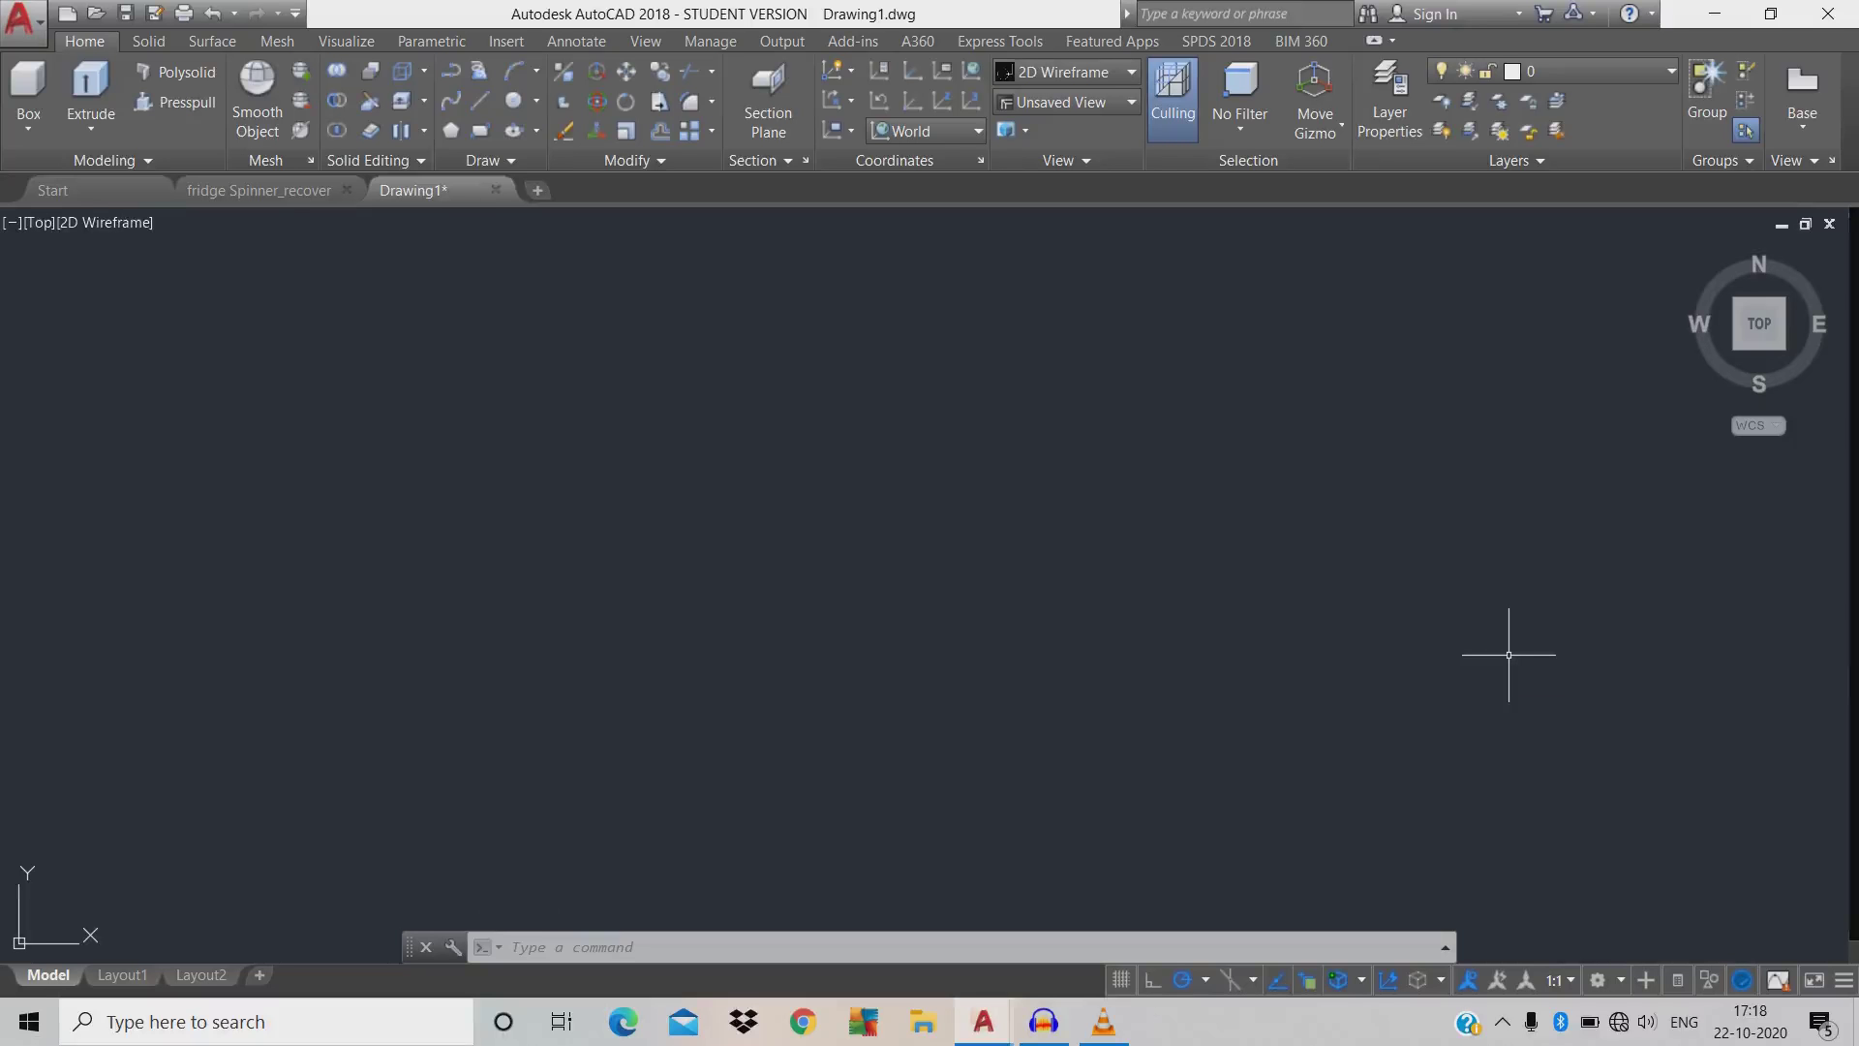
- Set the drawing units' length precision to one decimal place (0.0)
{"action": "type", "text": "un"}
{"action": "key", "text": "Return"}
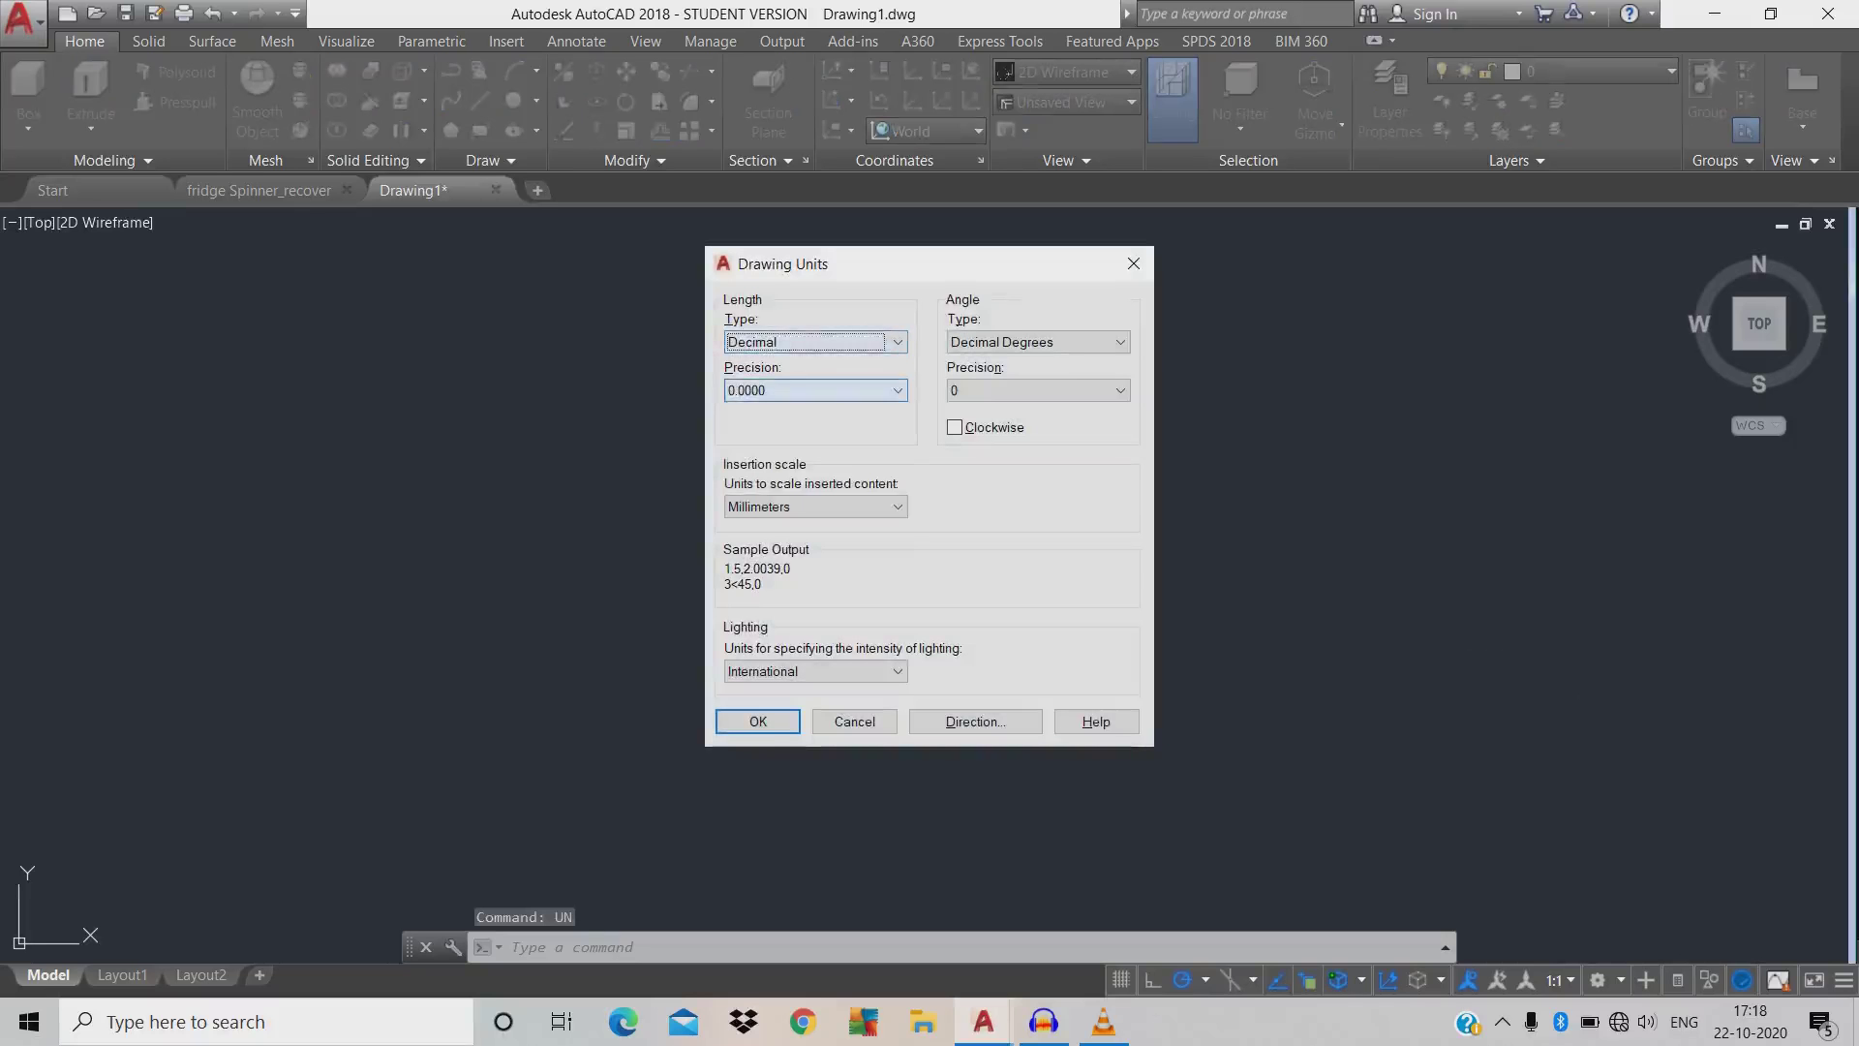
{"action": "left_click", "coordinate": [816, 390]}
{"action": "left_click", "coordinate": [817, 417]}
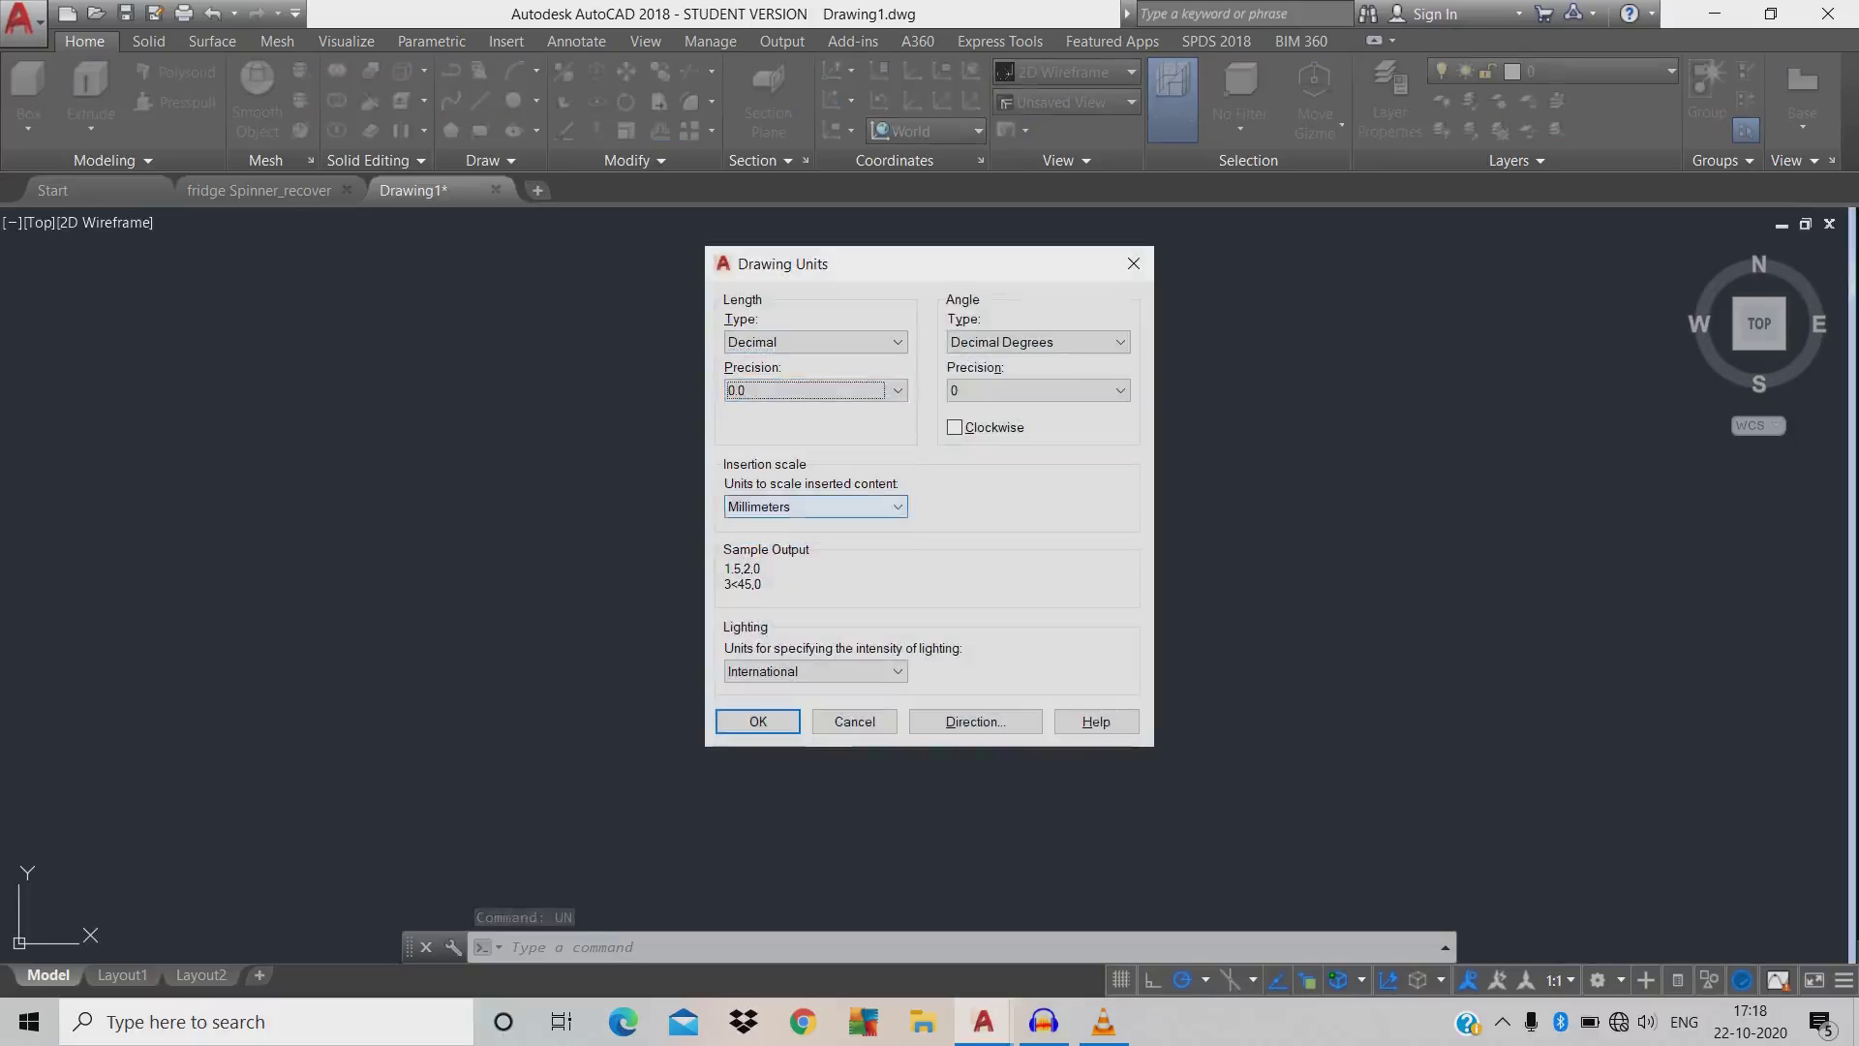
{"action": "left_click", "coordinate": [758, 721]}
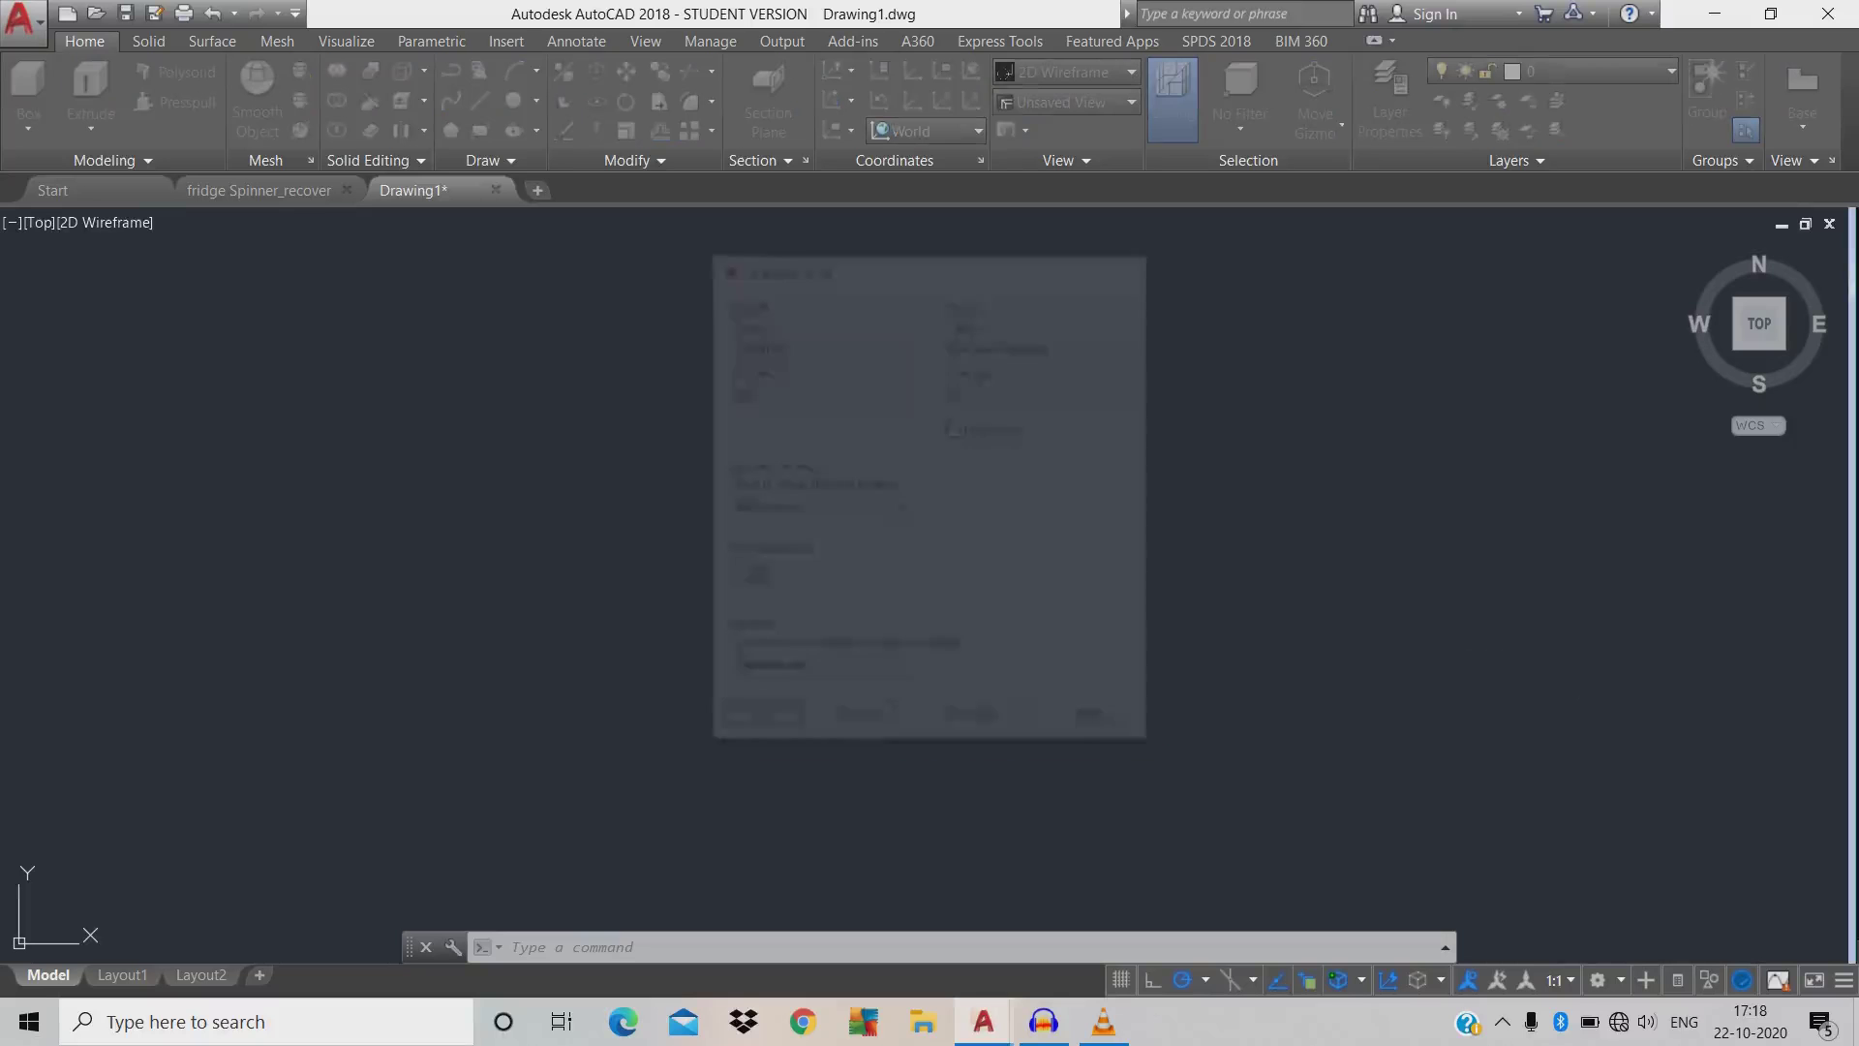
- Create a new layer named Fridge Spiner and make it the current layer
{"action": "type", "text": "la"}
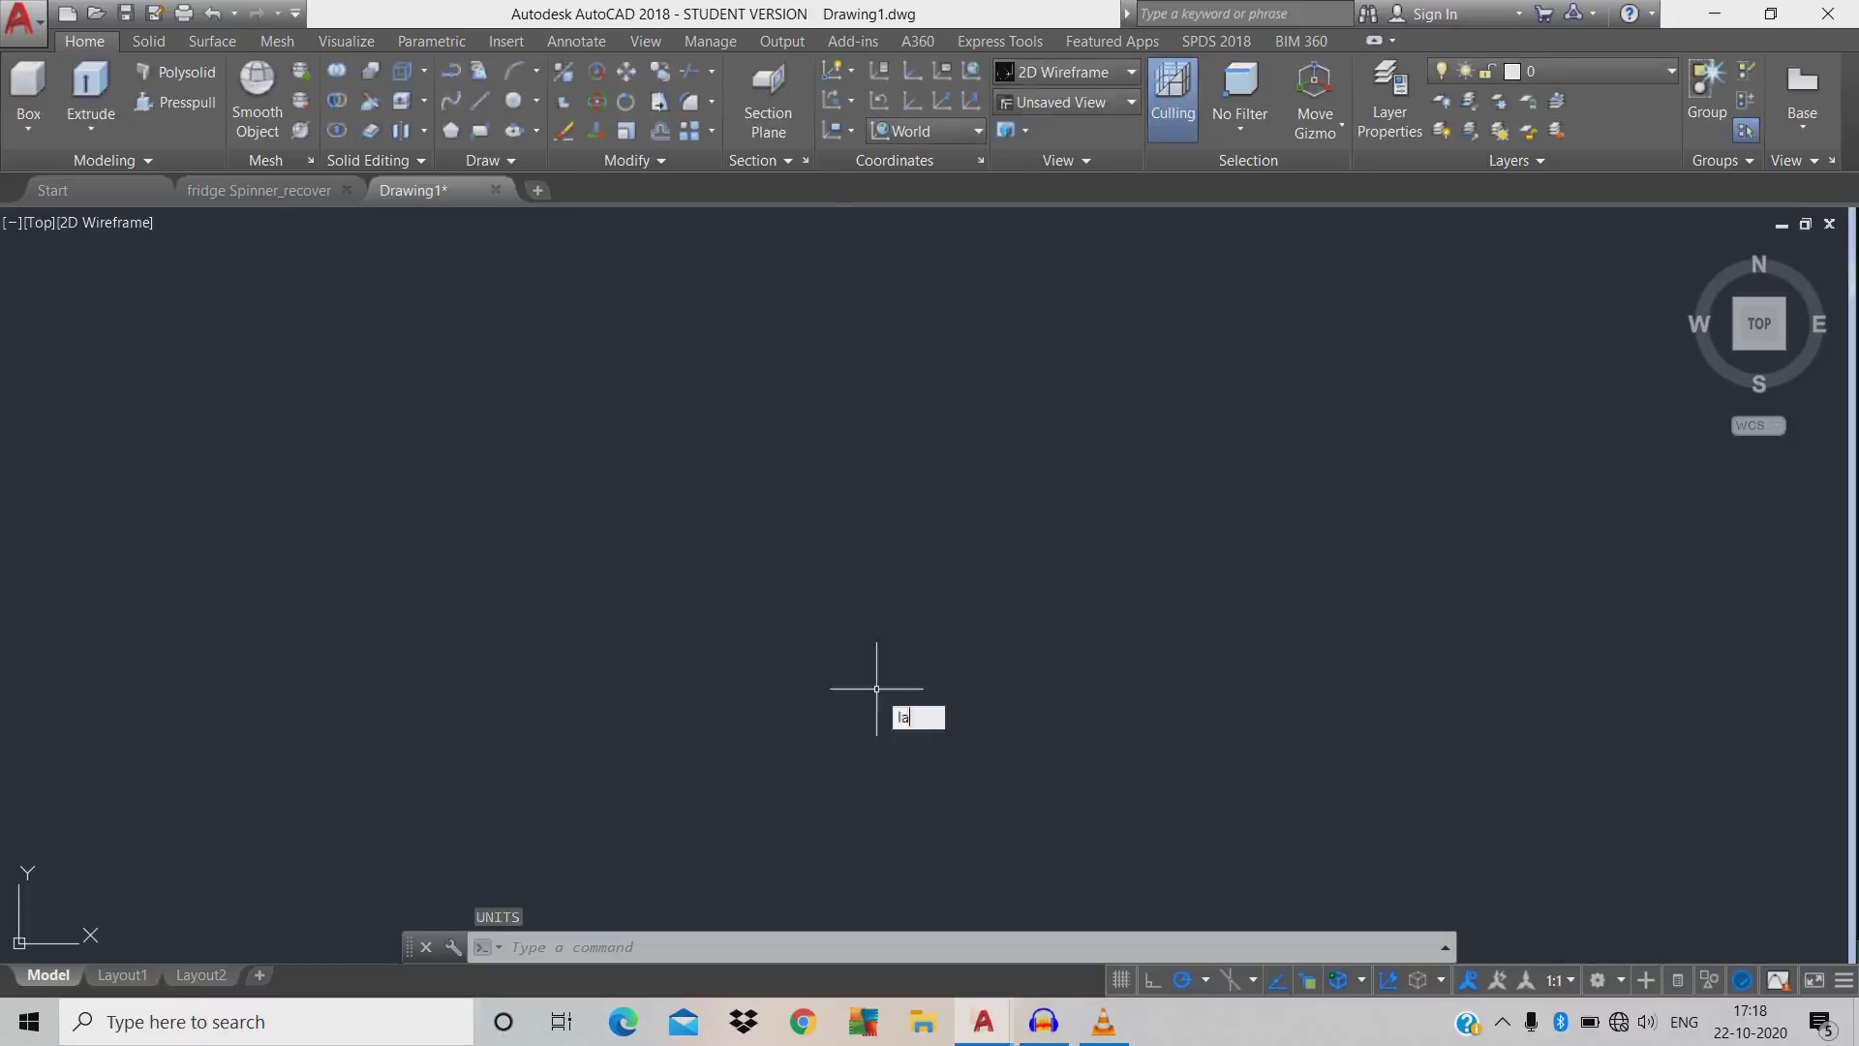
{"action": "key", "text": "Return"}
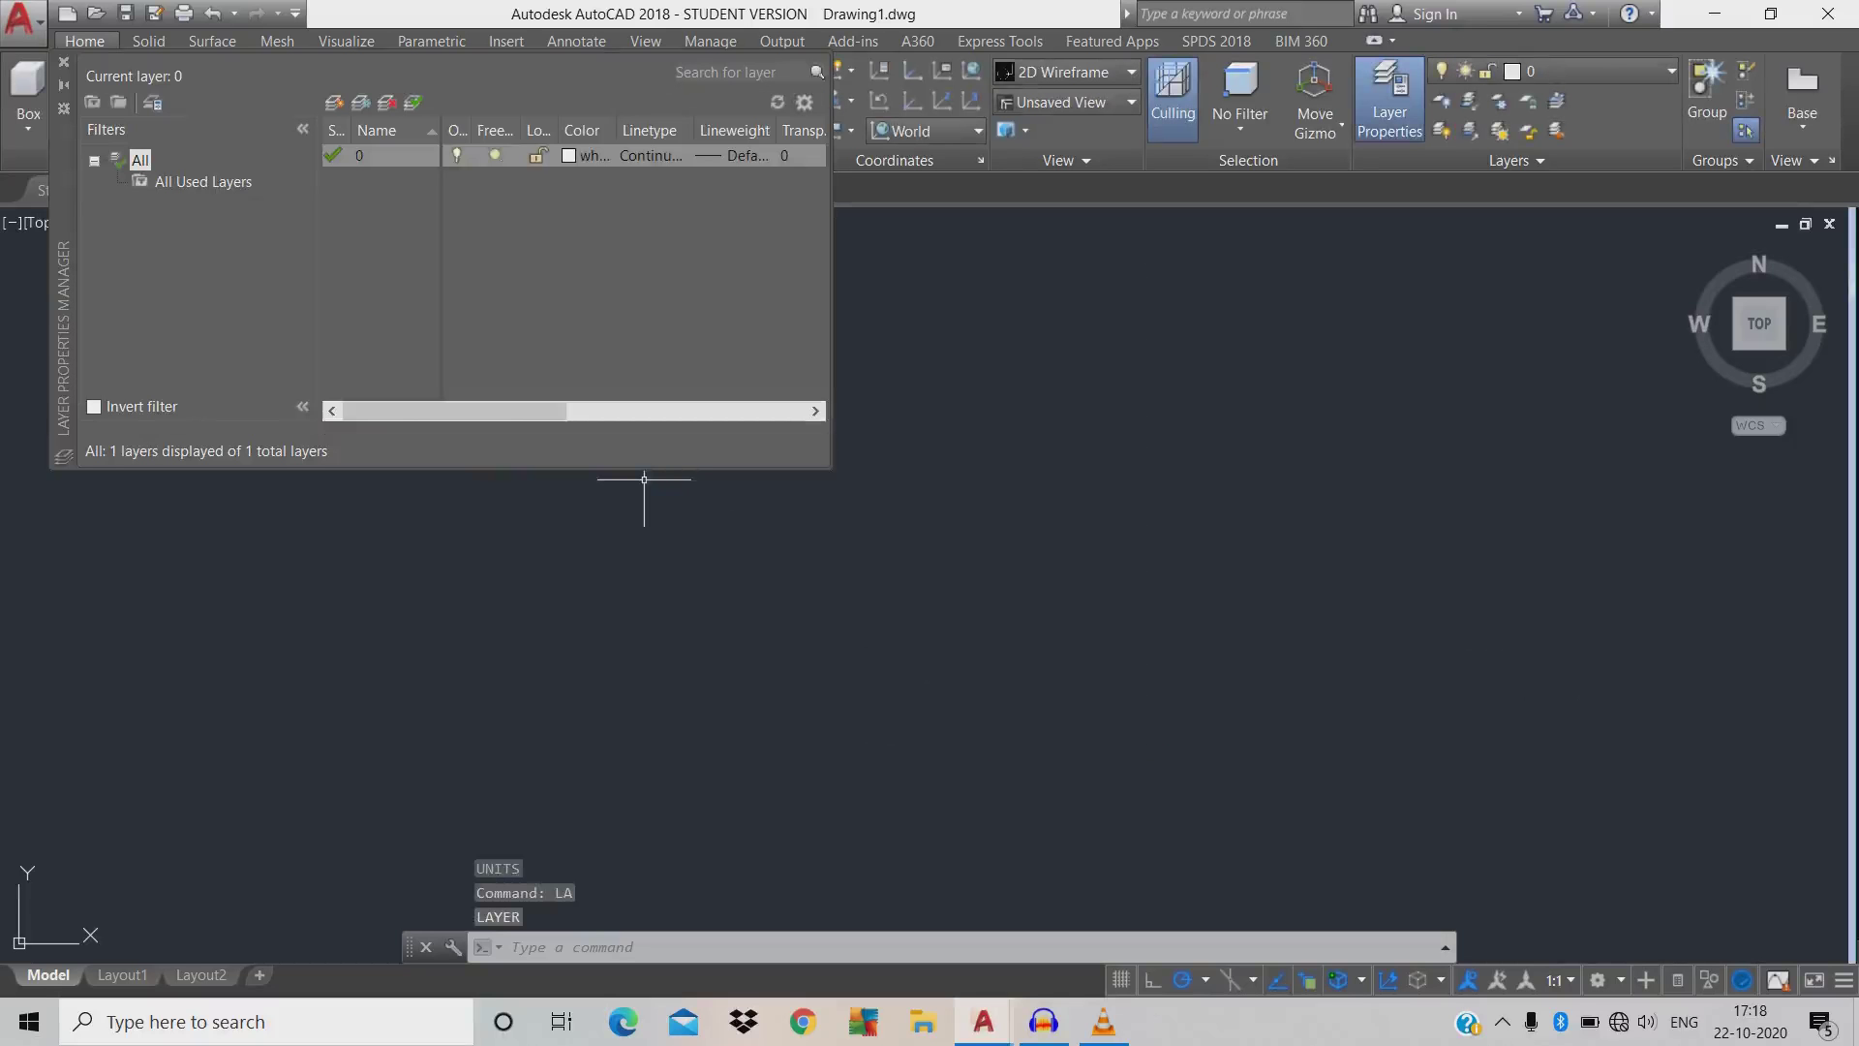
{"action": "key", "text": "alt+n"}
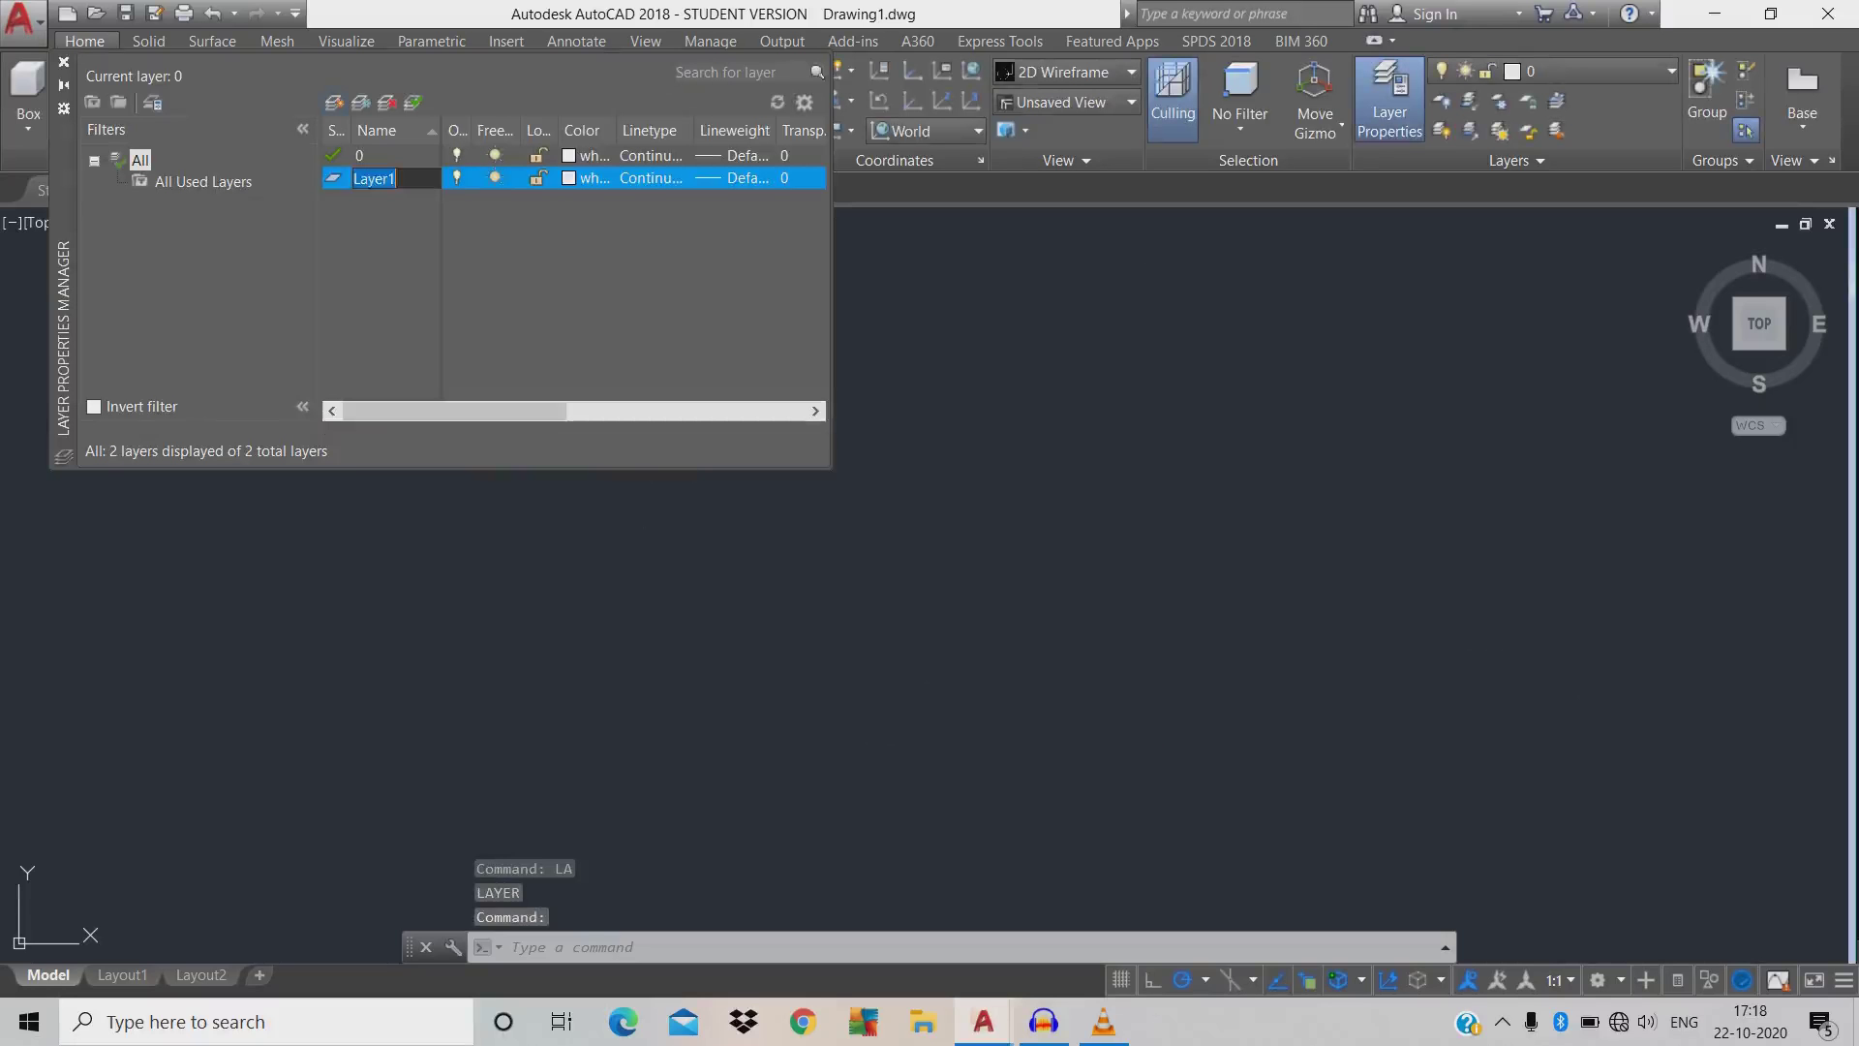
{"action": "type", "text": "Fridgfe"}
{"action": "key", "text": "BackSpace"}
{"action": "key", "text": "BackSpace"}
{"action": "type", "text": "e Spiner"}
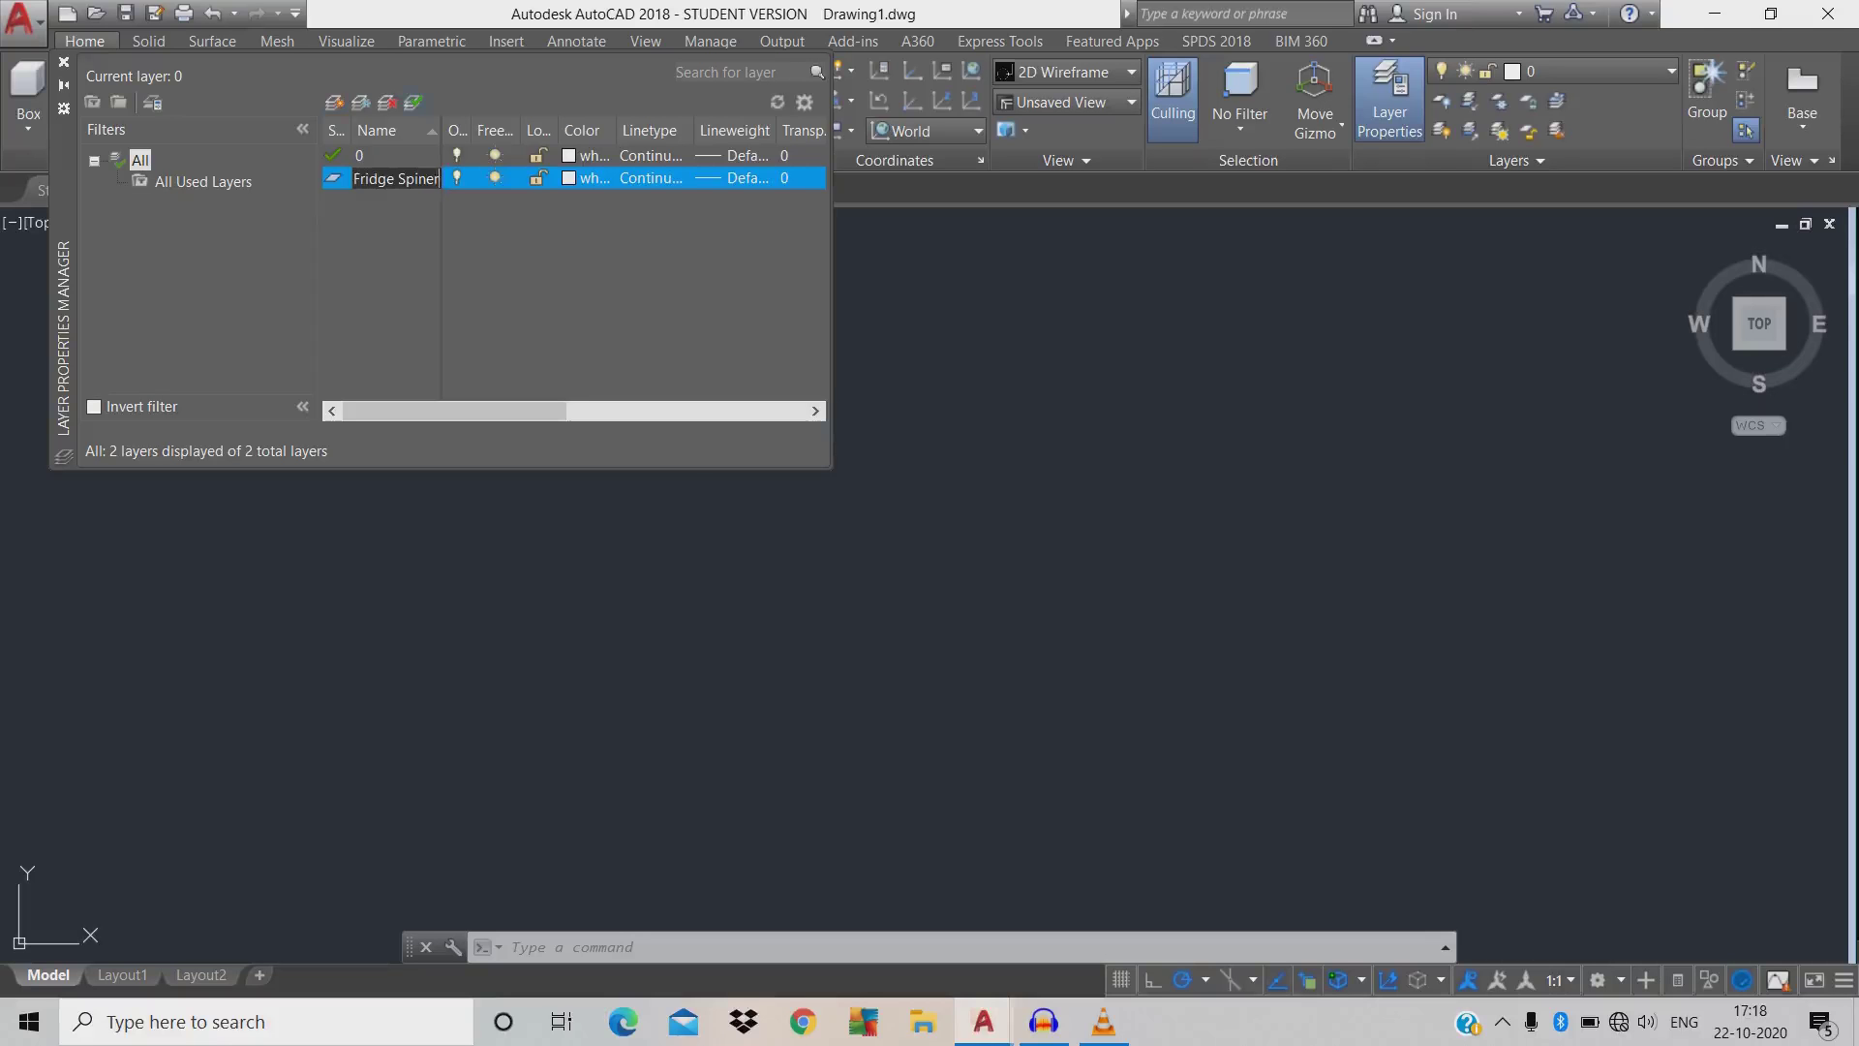
{"action": "key", "text": "Return"}
{"action": "key", "text": "alt+c"}
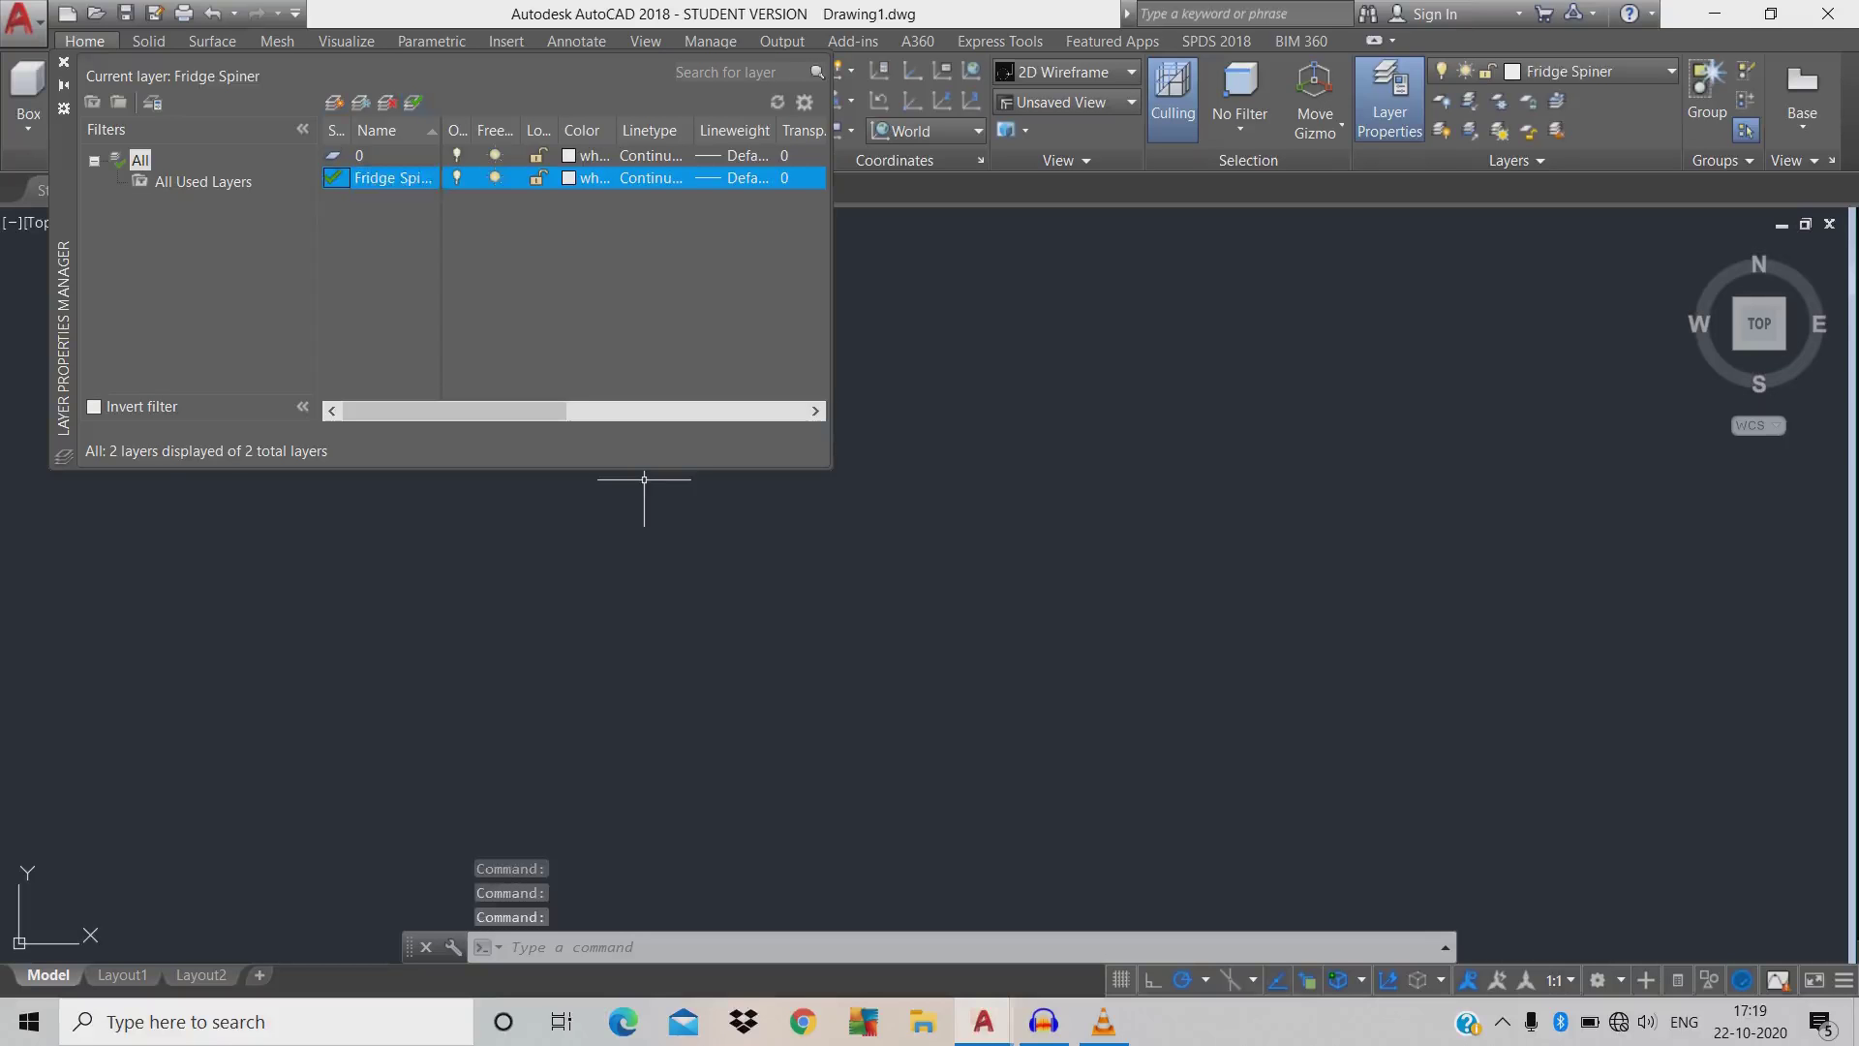
{"action": "key", "text": "Escape"}
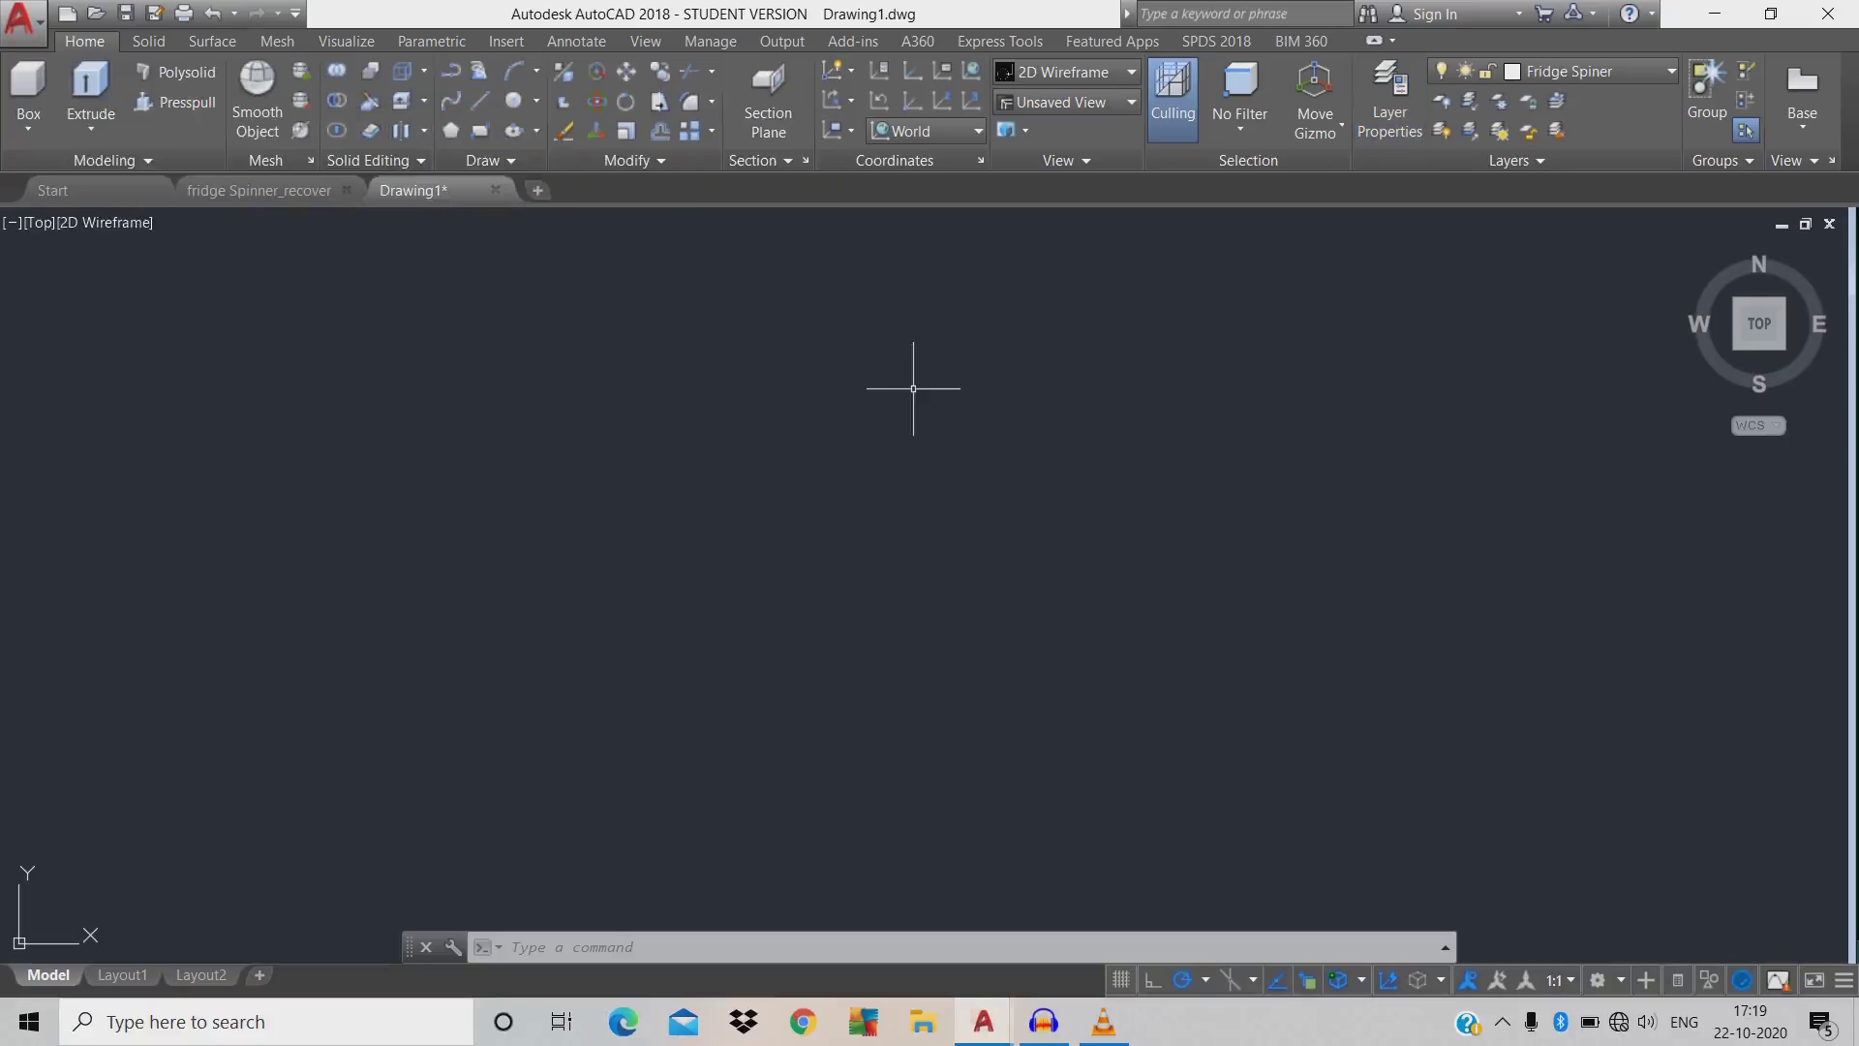
- Draw a circle of diameter 23 mm centred on the origin (0,0)
{"action": "type", "text": "c"}
{"action": "key", "text": "Return"}
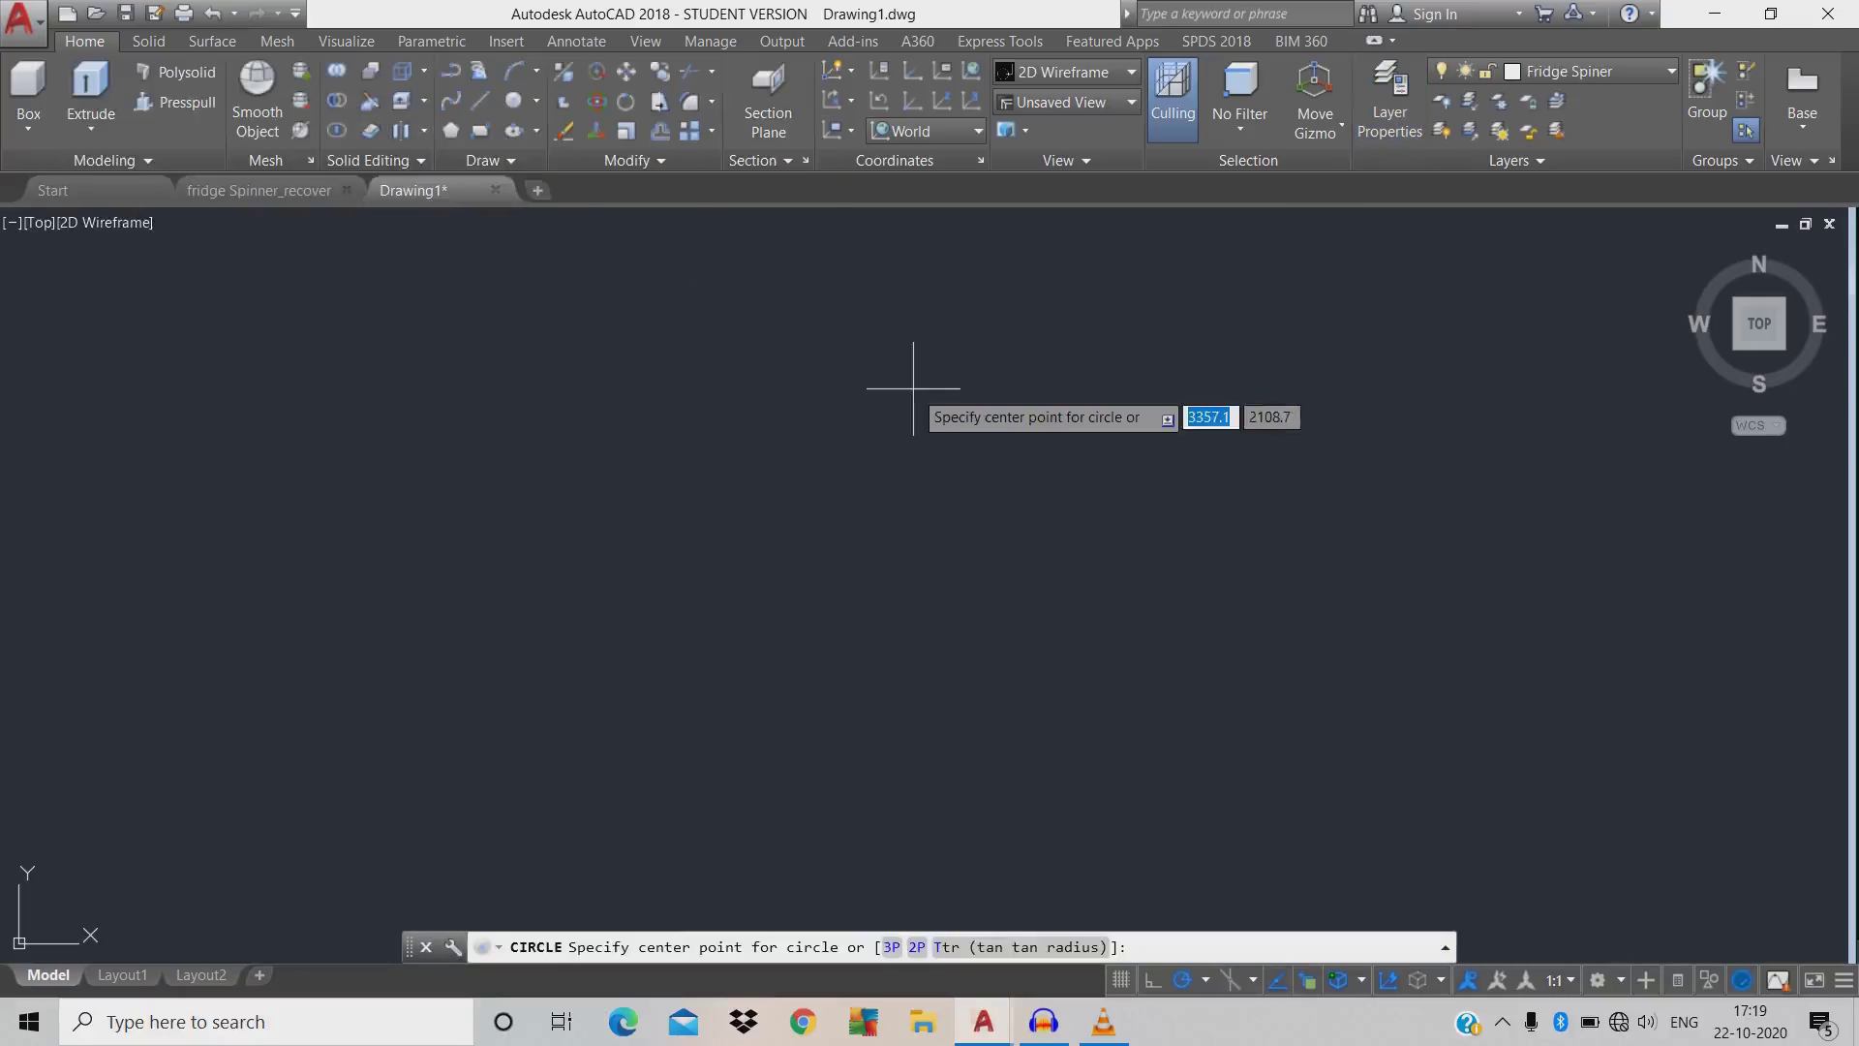
{"action": "type", "text": "0"}
{"action": "key", "text": "Tab"}
{"action": "type", "text": "0"}
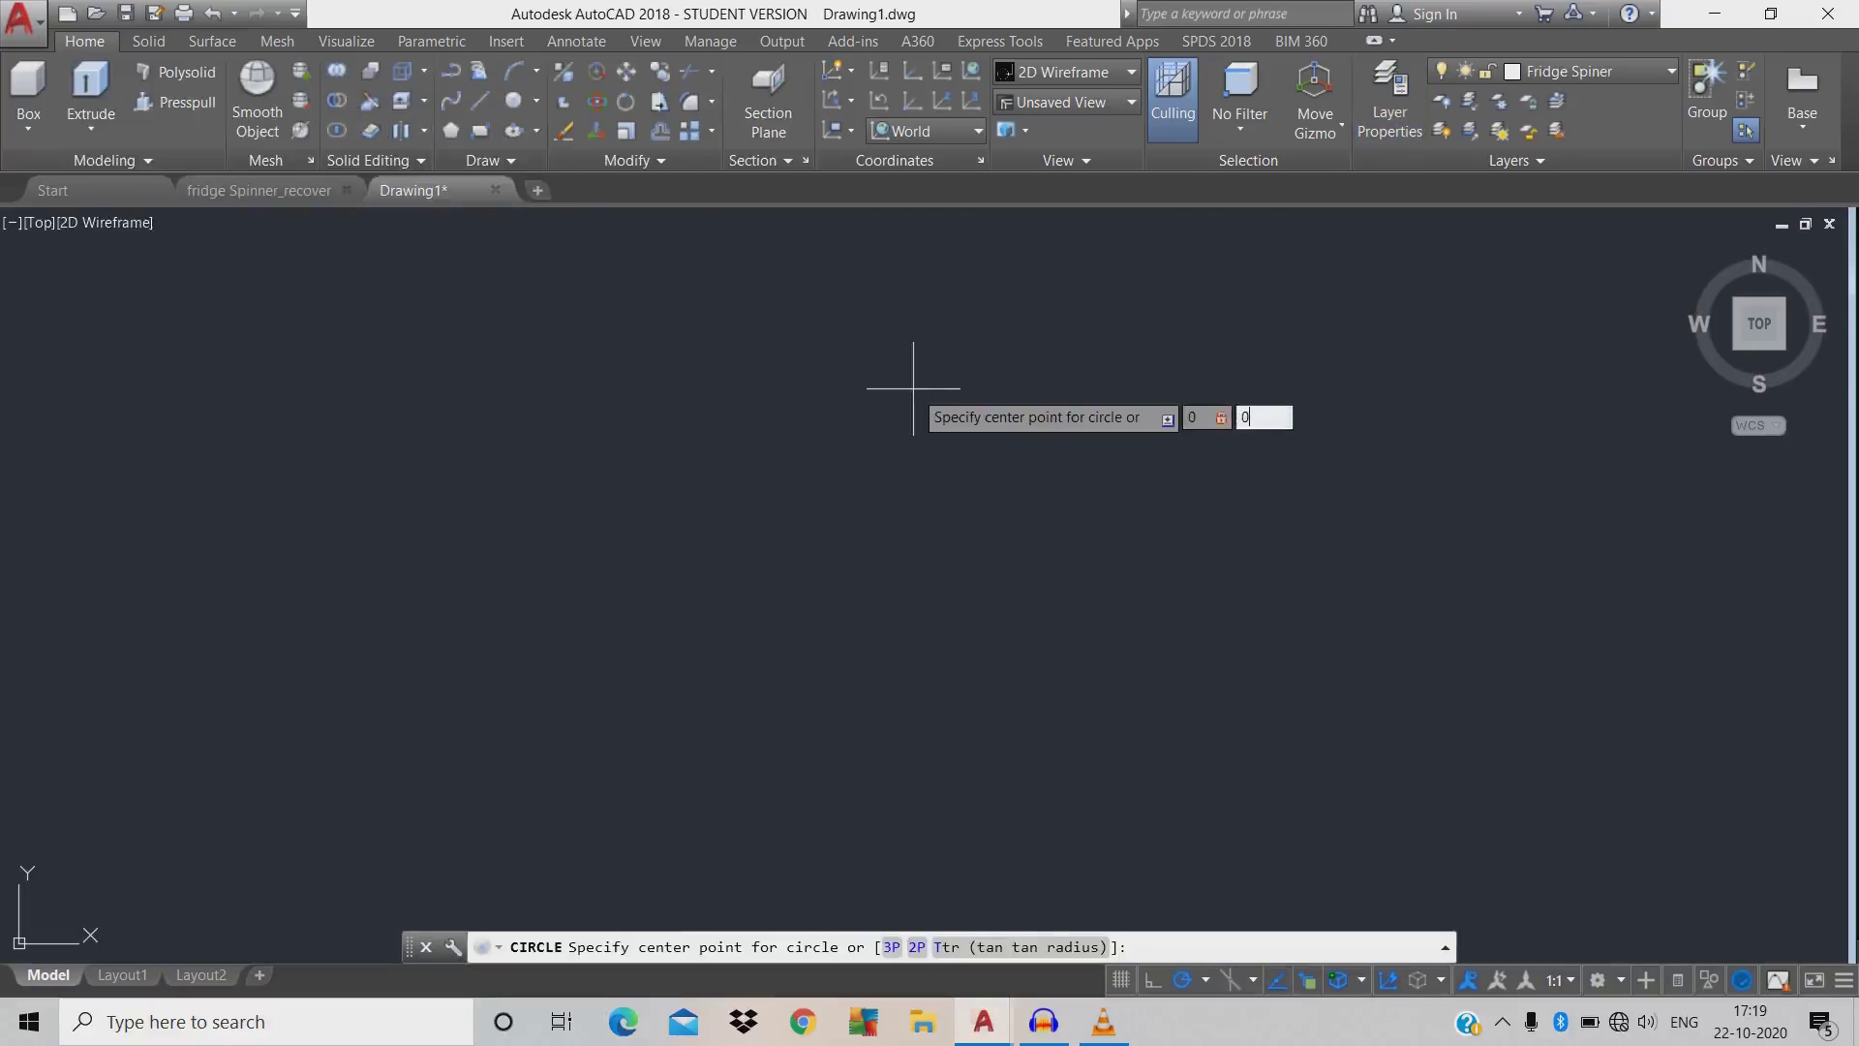
{"action": "key", "text": "Return"}
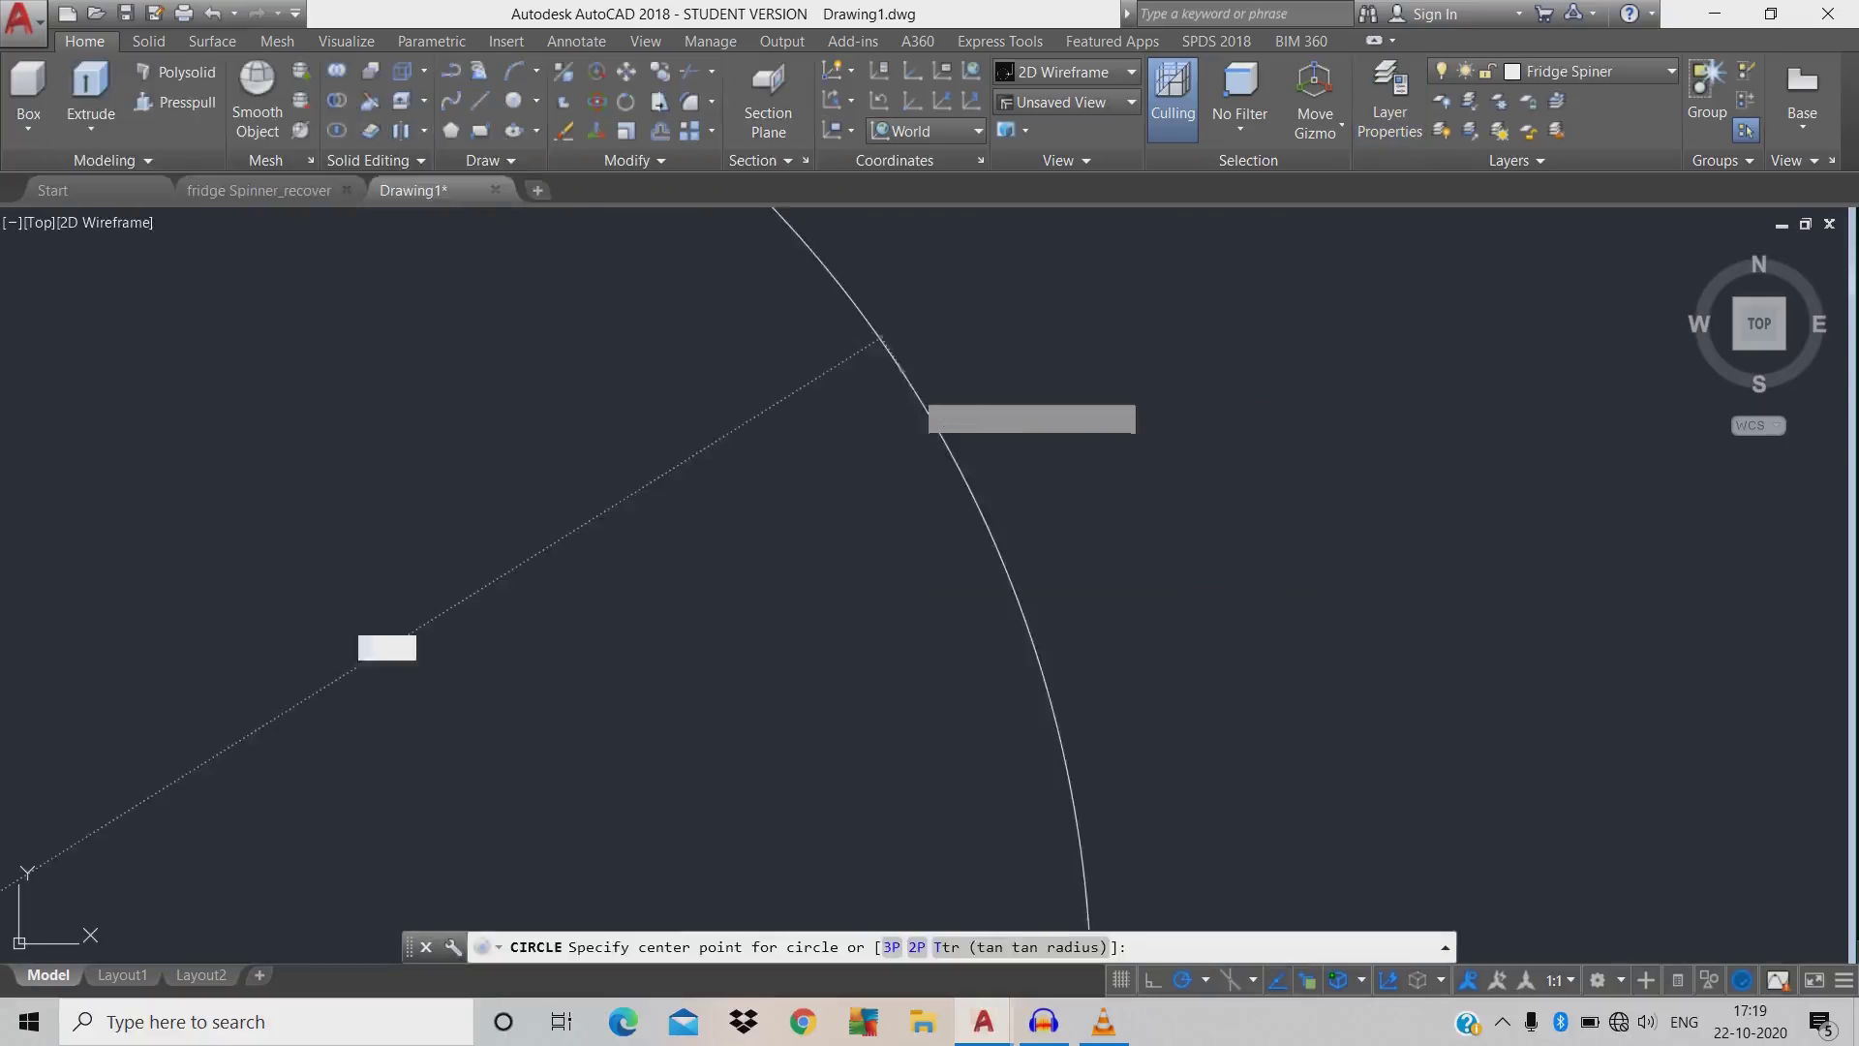
{"action": "type", "text": "d"}
{"action": "key", "text": "Return"}
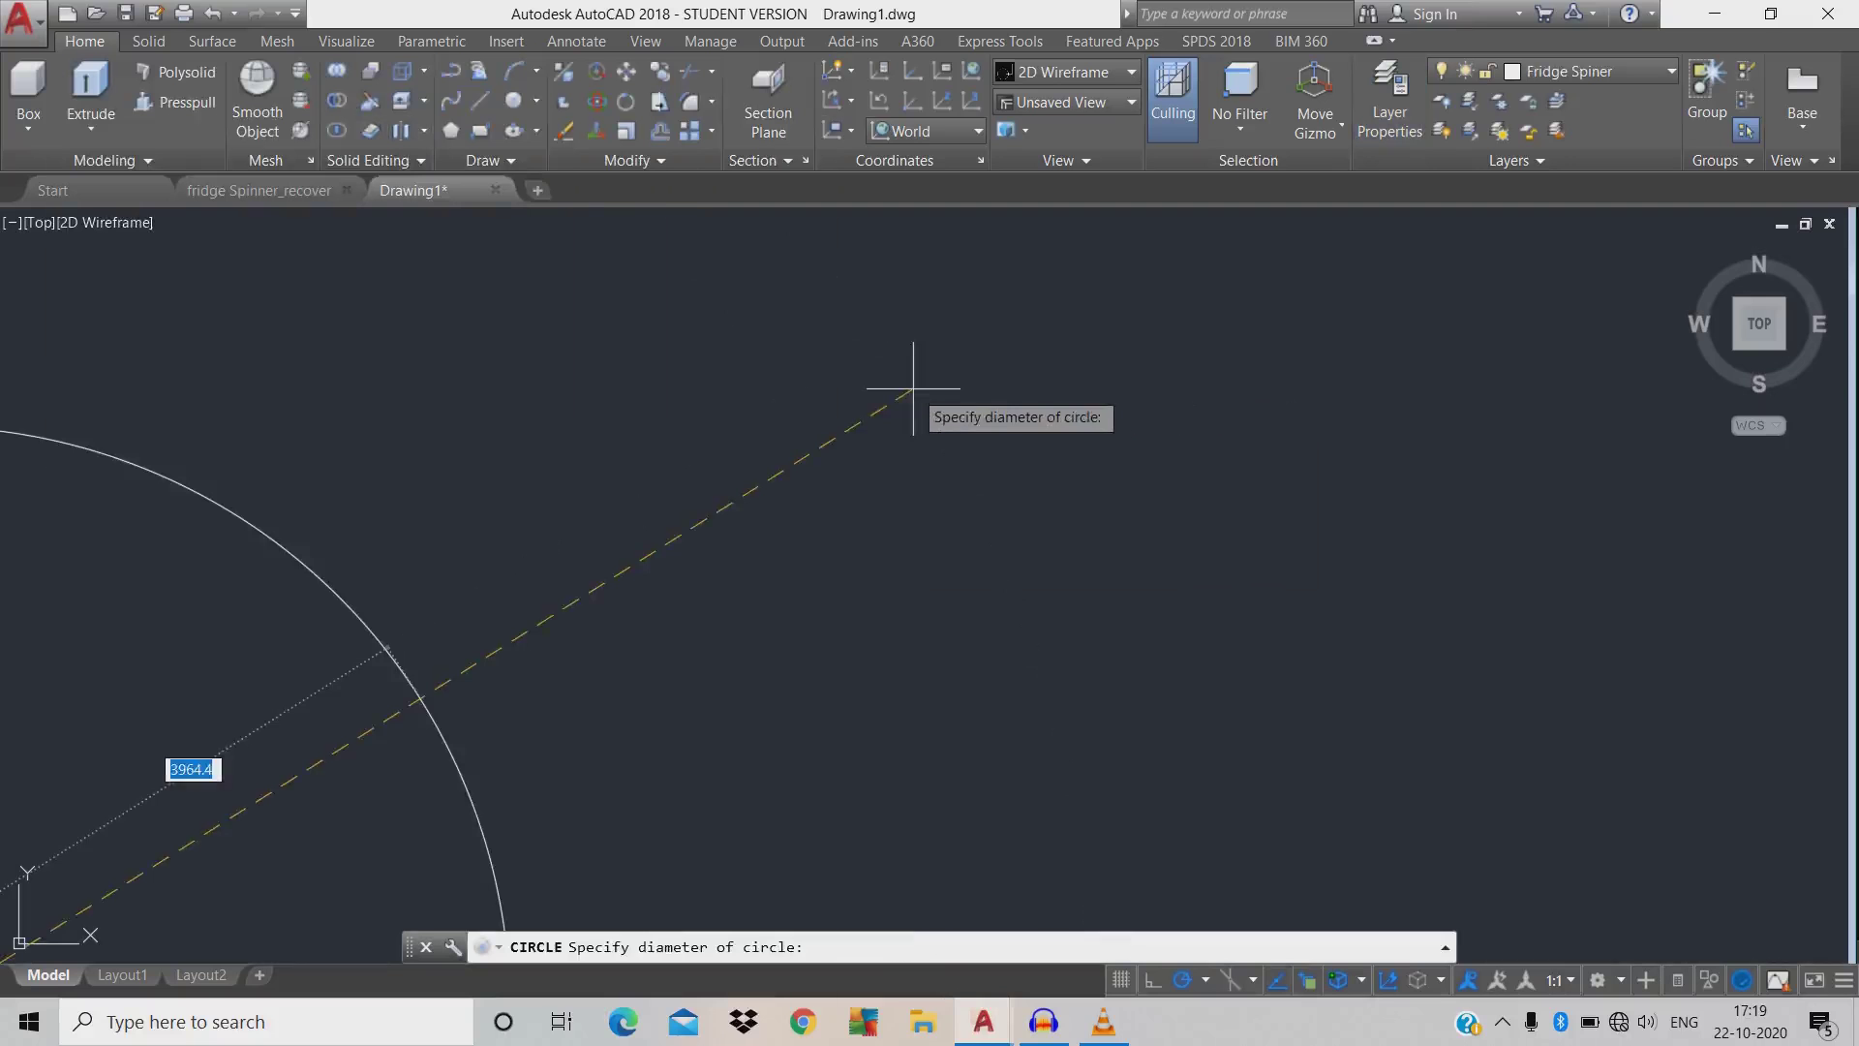
{"action": "type", "text": "23"}
{"action": "key", "text": "Return"}
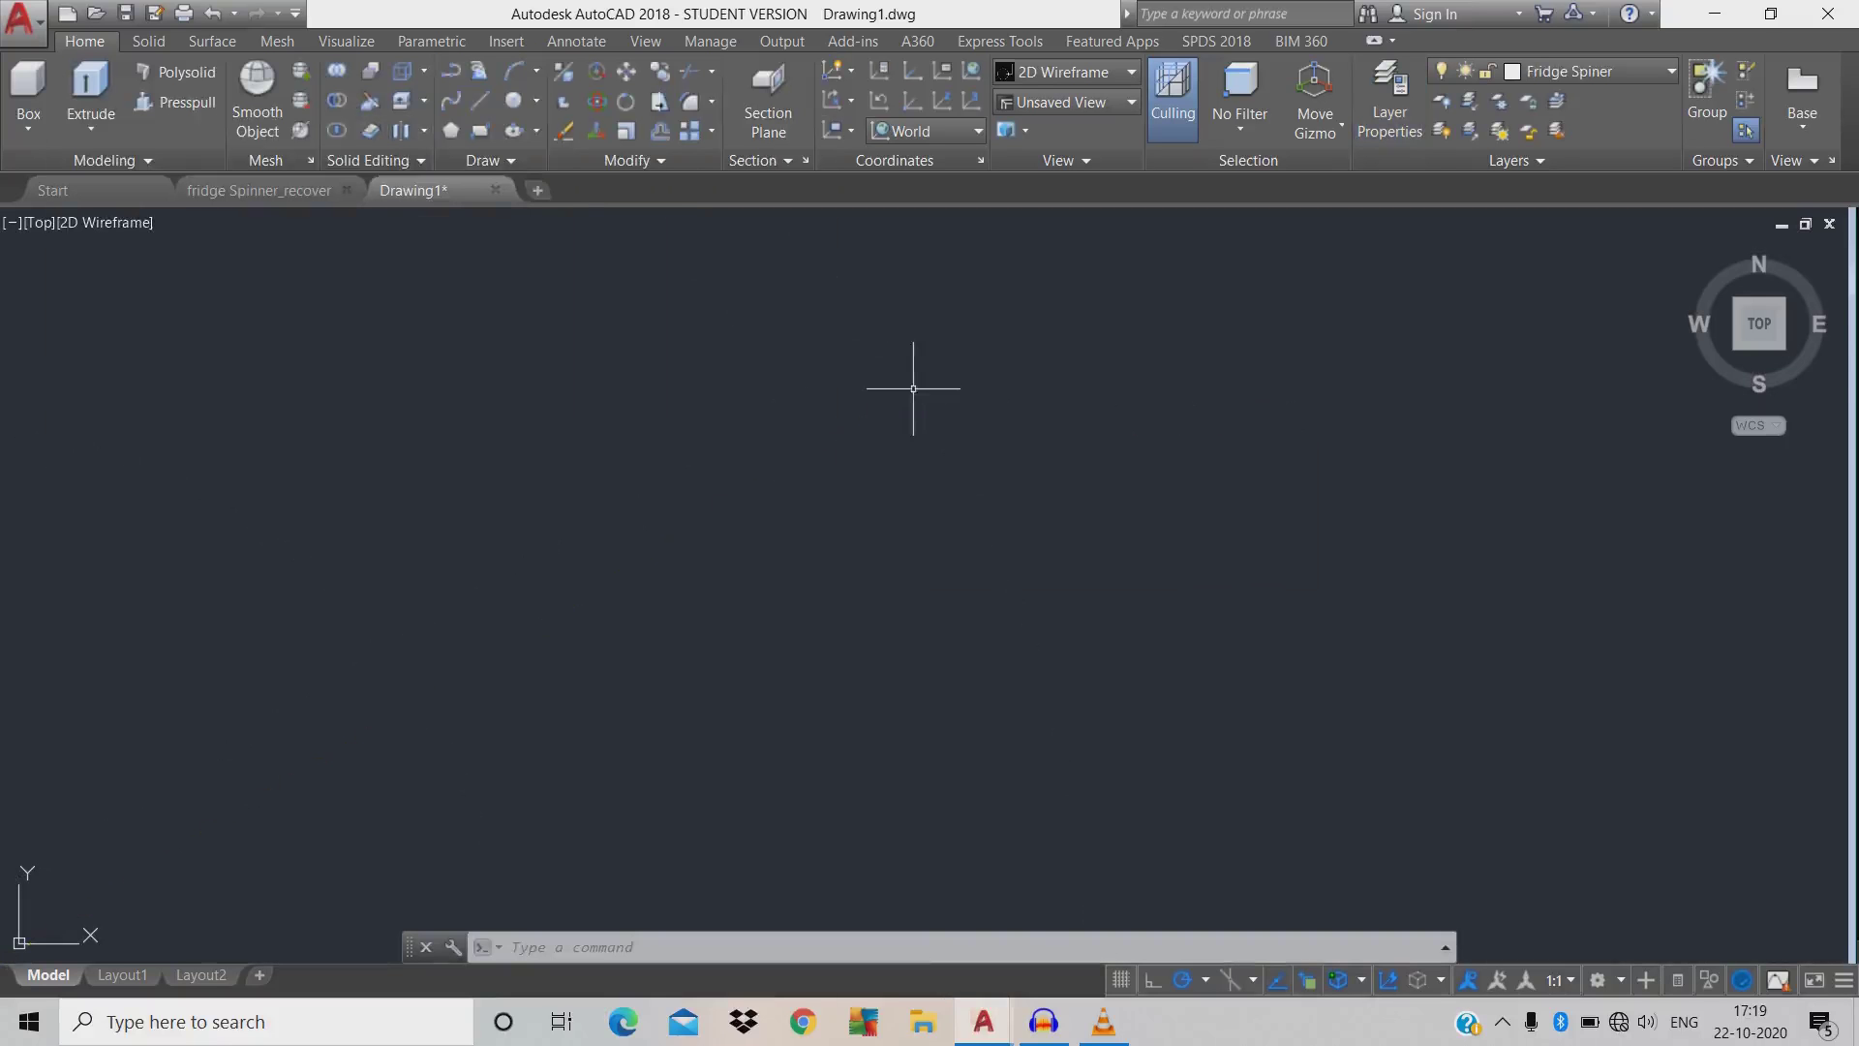
- Draw a second circle of diameter 23 mm centred at 0,30, above the first one
{"action": "middle_click", "coordinate": [952, 436]}
{"action": "middle_click", "coordinate": [952, 436]}
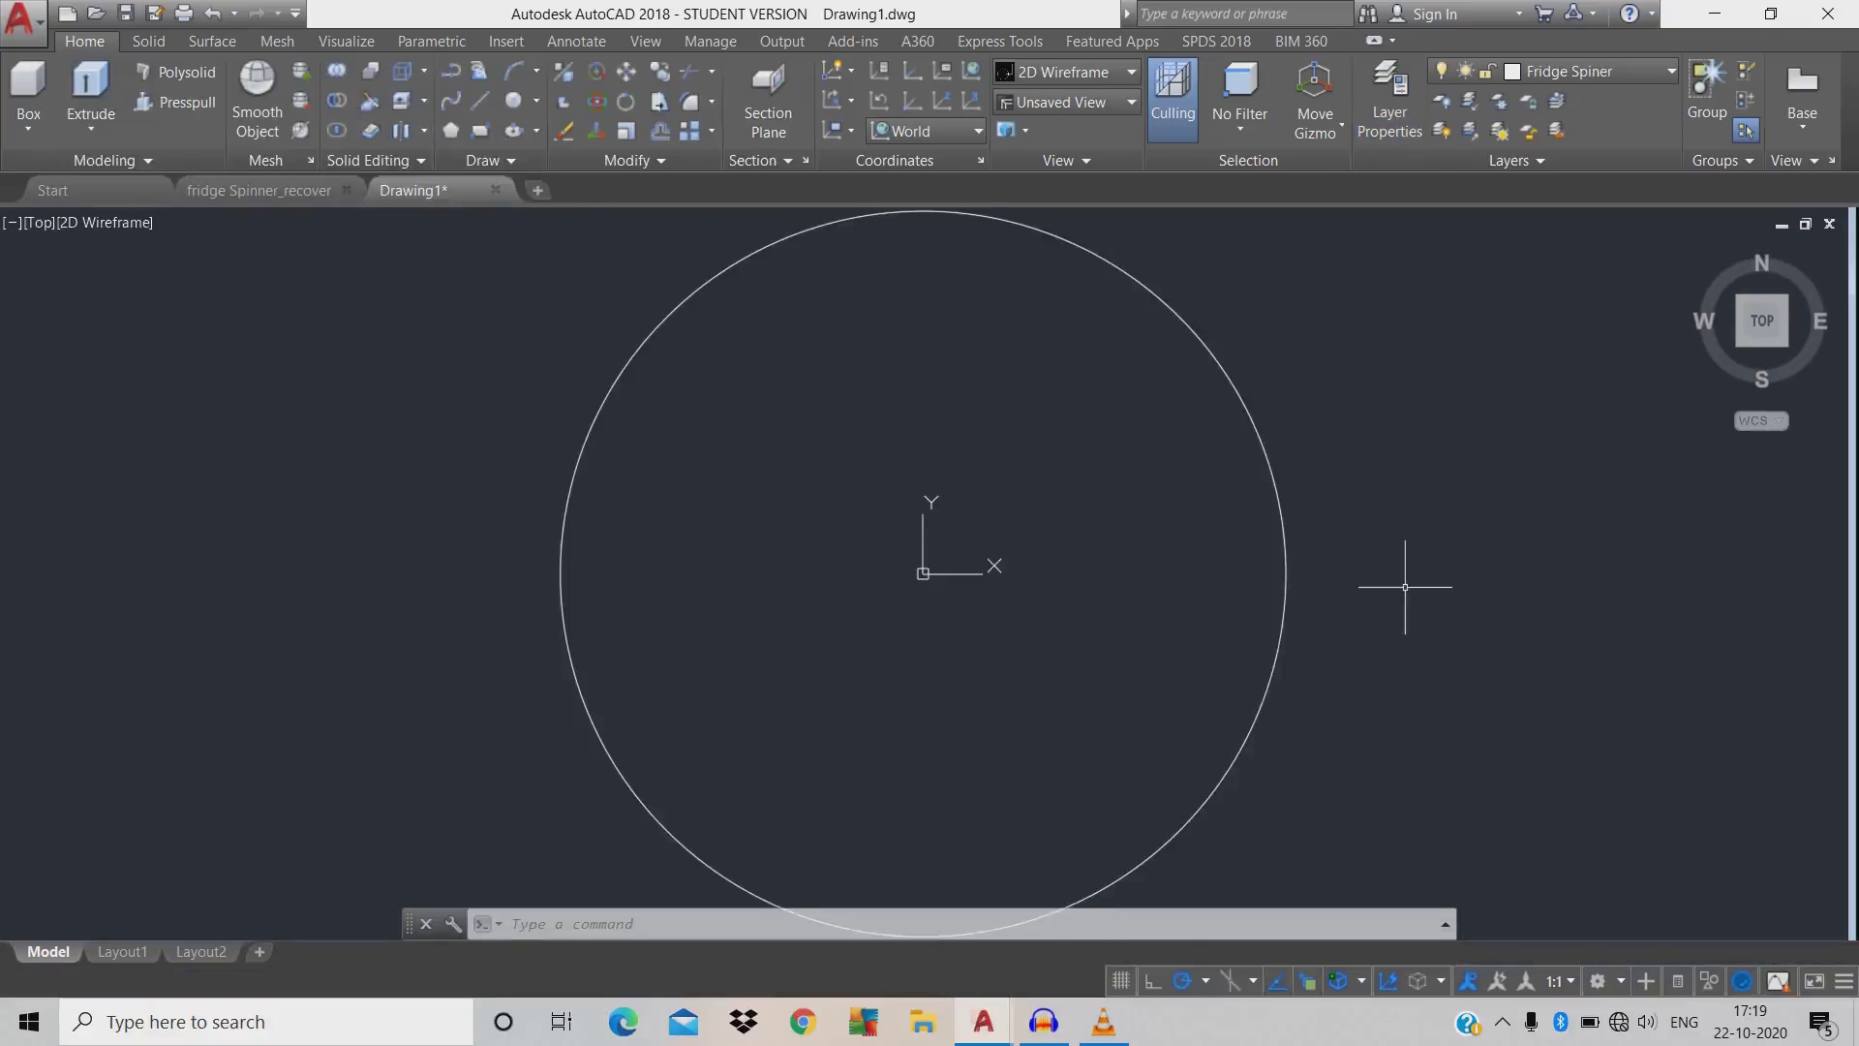
{"action": "scroll", "coordinate": [1369, 568], "scroll_direction": "down", "scroll_amount": 2}
{"action": "scroll", "coordinate": [1129, 627], "scroll_direction": "up", "scroll_amount": 2}
{"action": "scroll", "coordinate": [1293, 592], "scroll_direction": "down", "scroll_amount": 2}
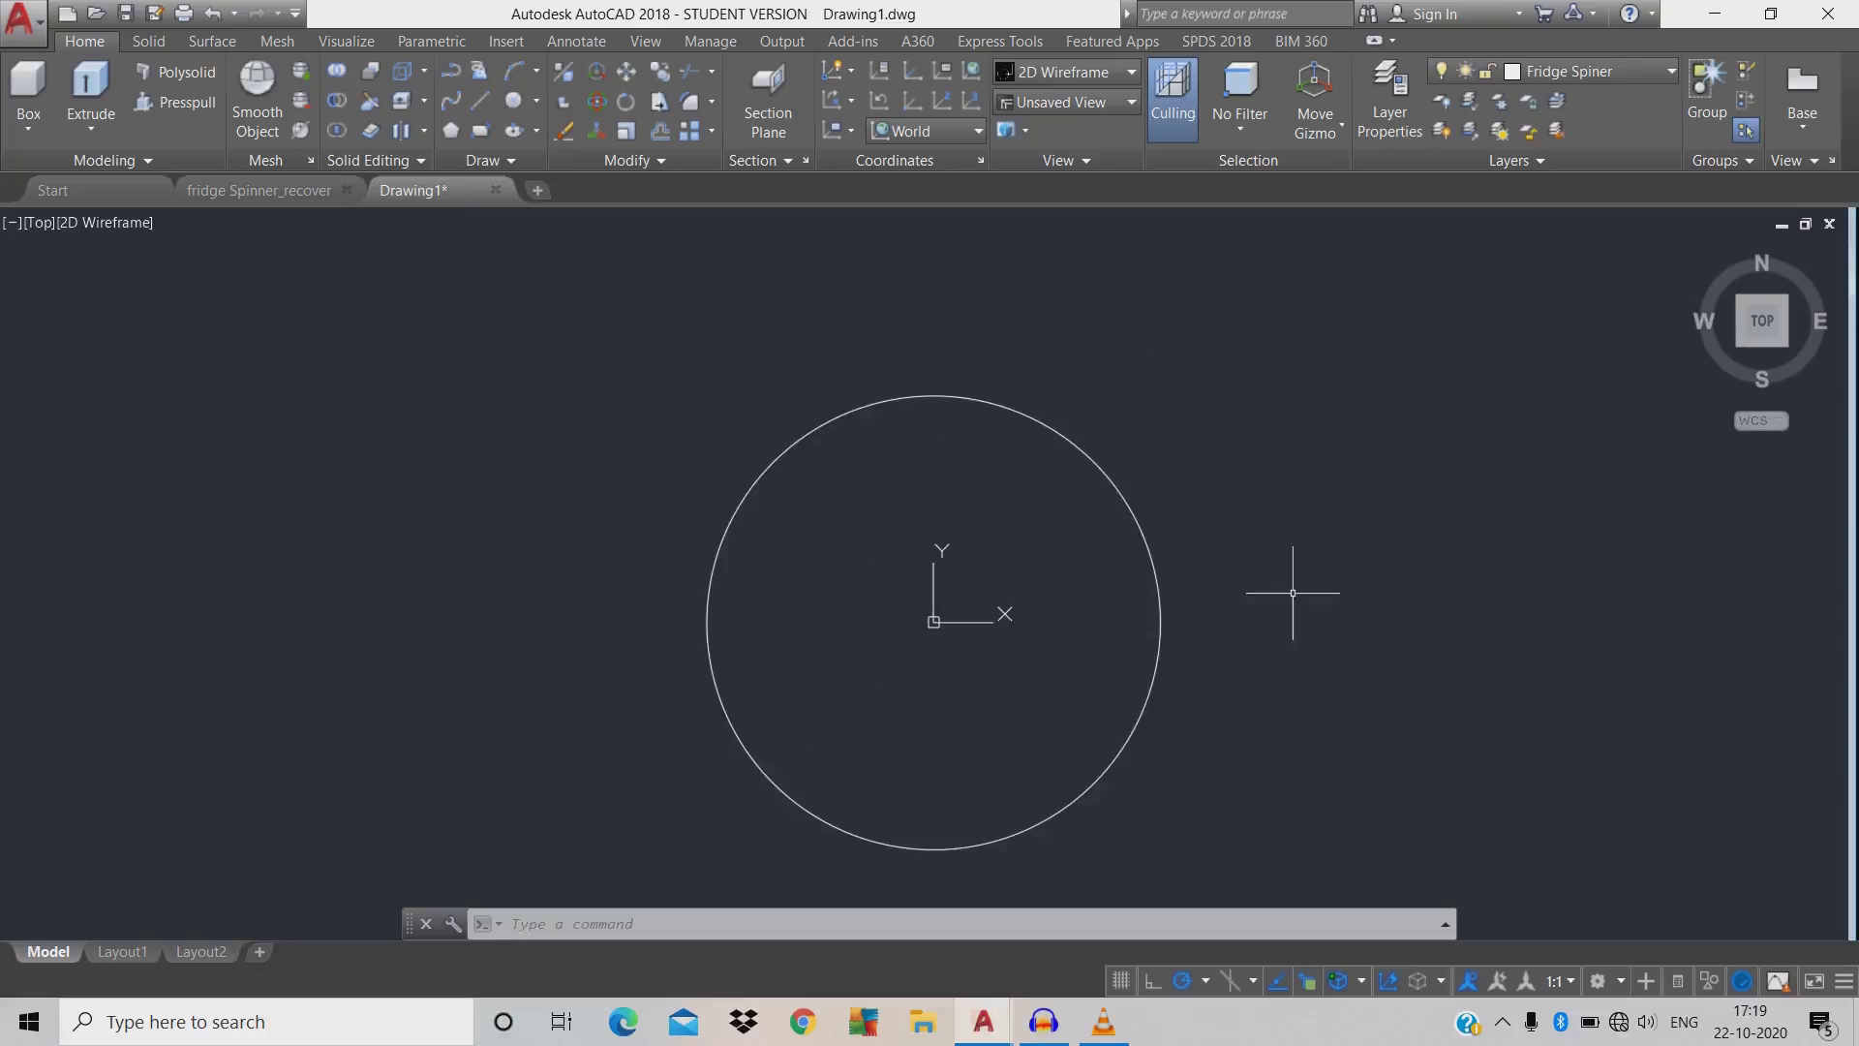
{"action": "type", "text": "c"}
{"action": "key", "text": "Return"}
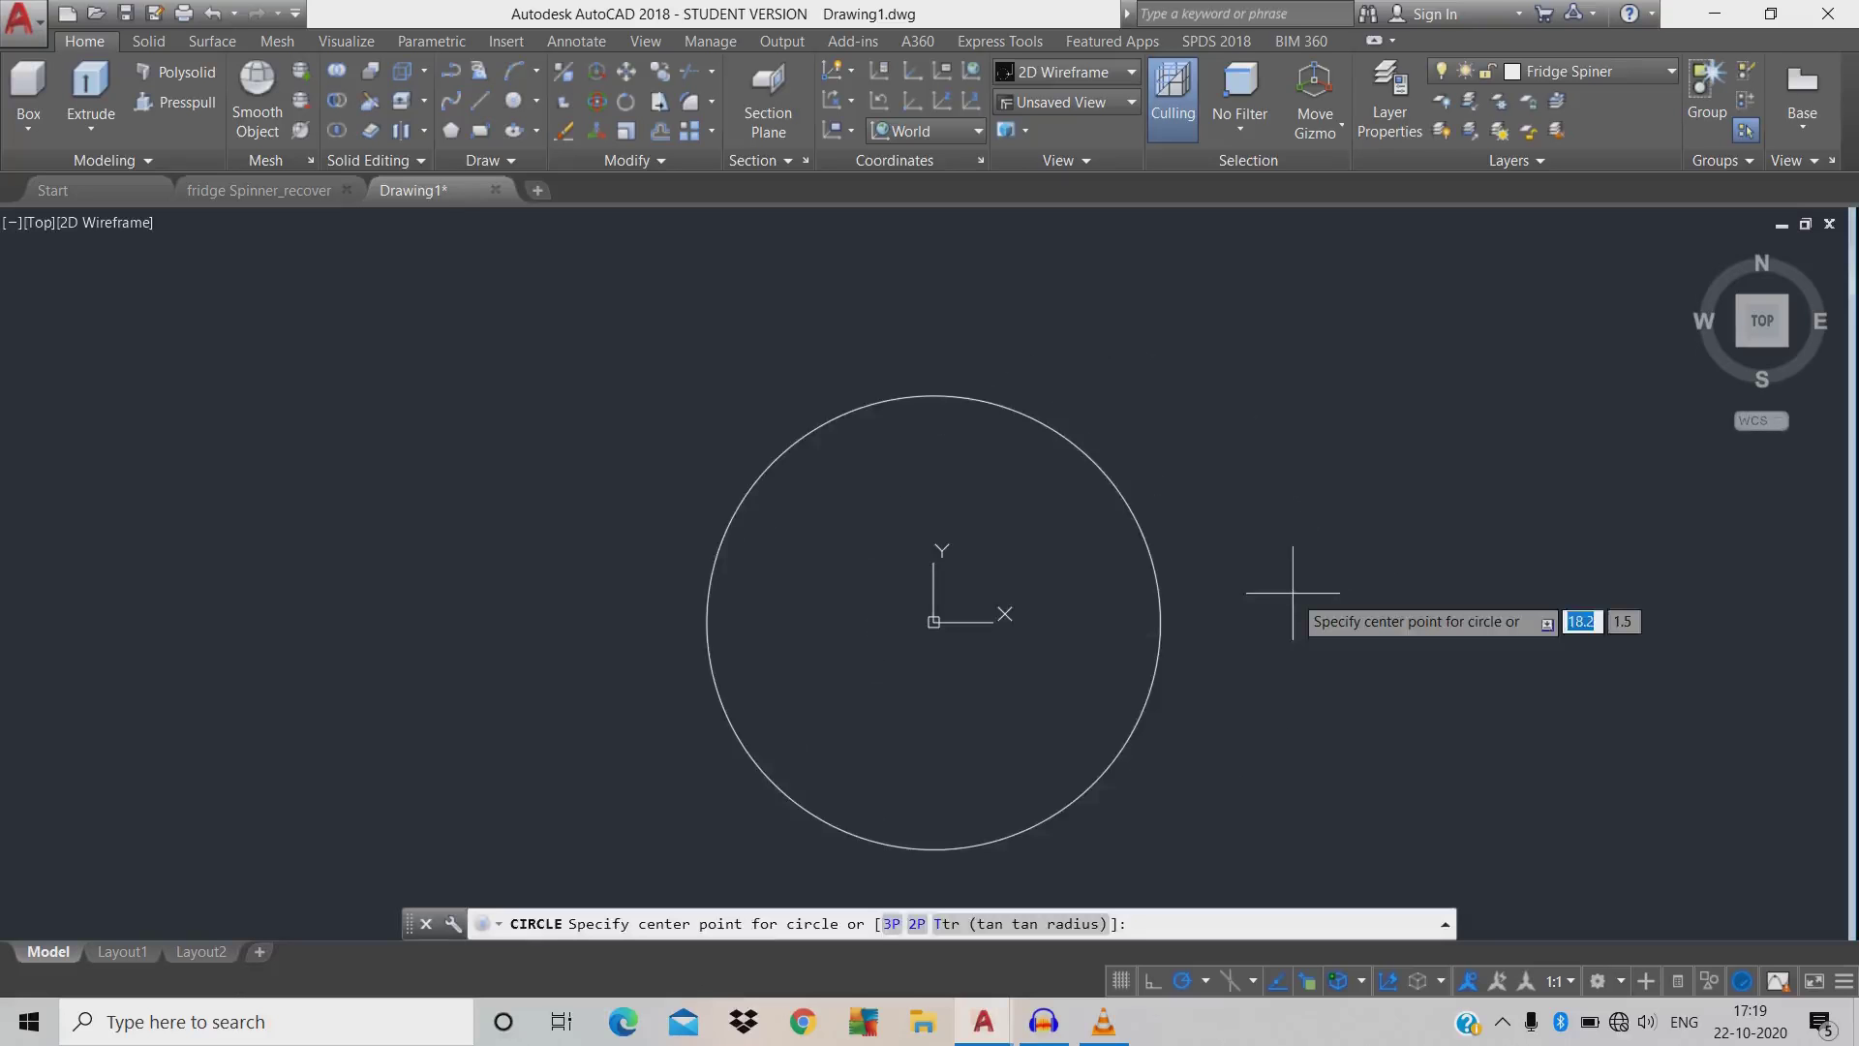
{"action": "type", "text": "0"}
{"action": "key", "text": "Tab"}
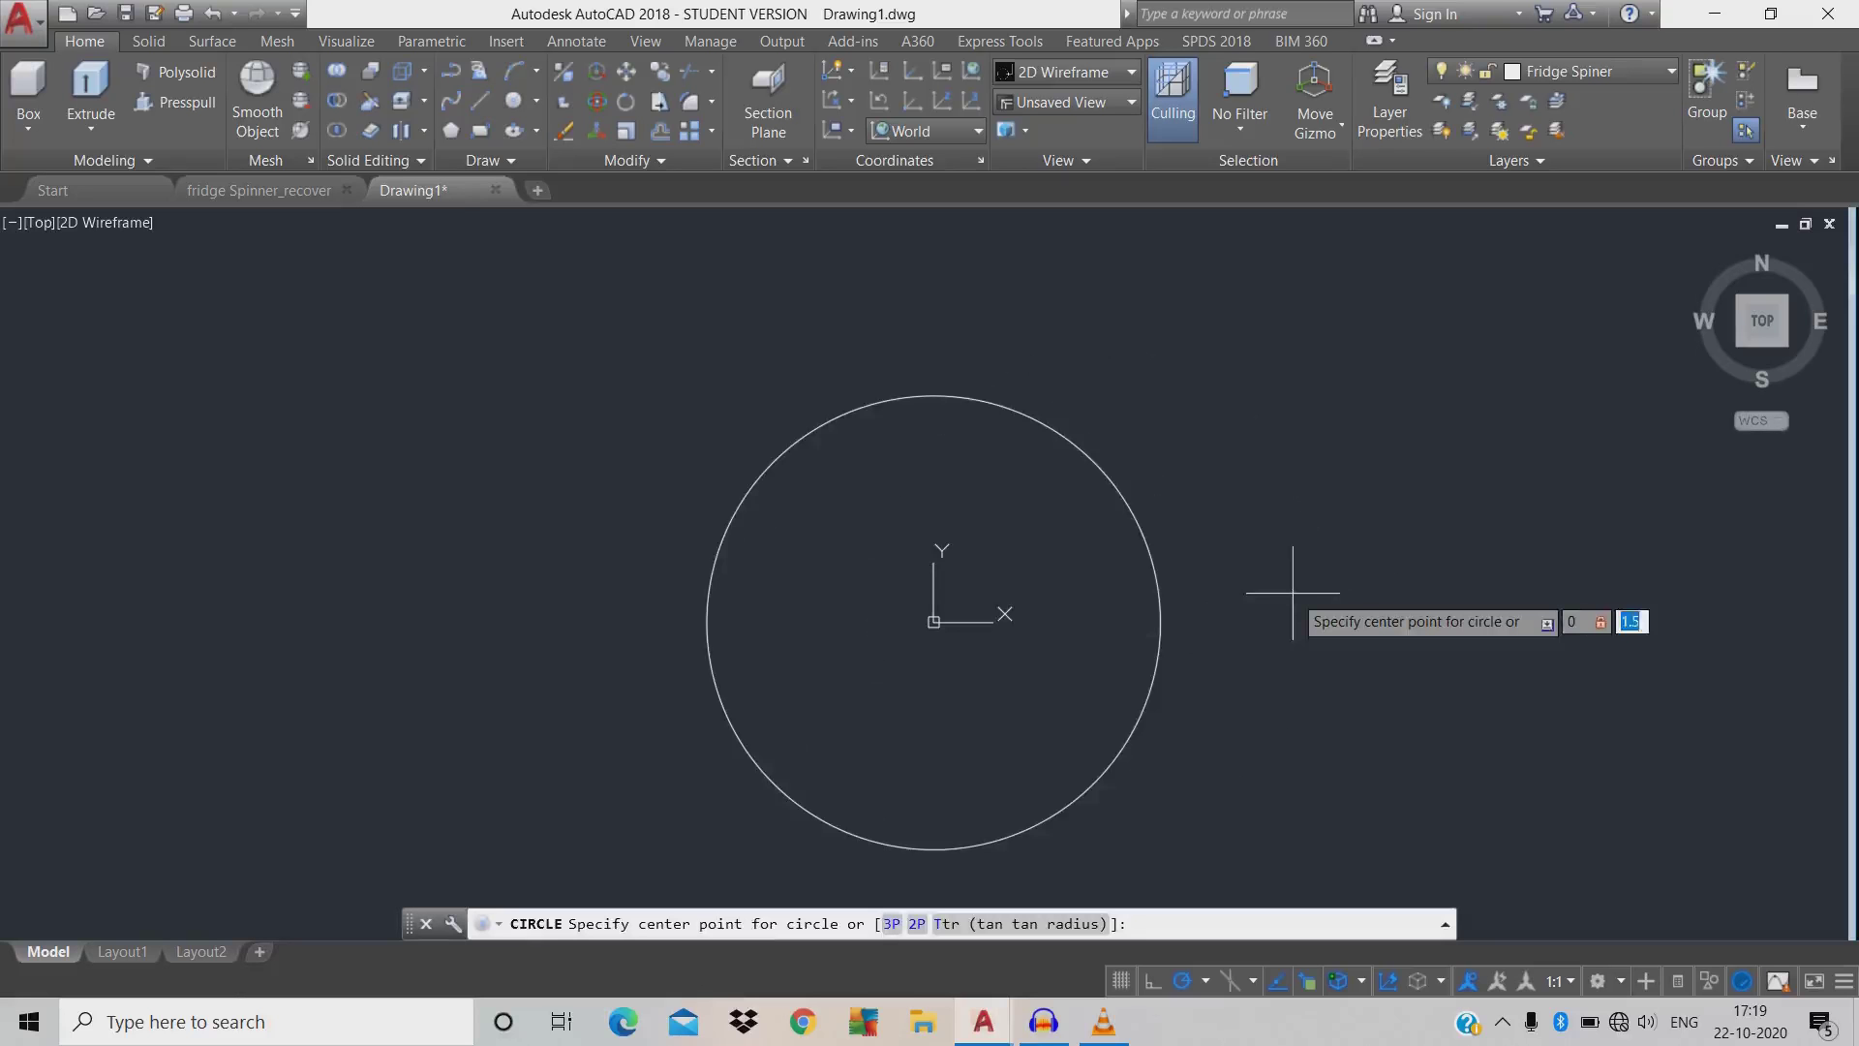
{"action": "type", "text": "30"}
{"action": "key", "text": "Return"}
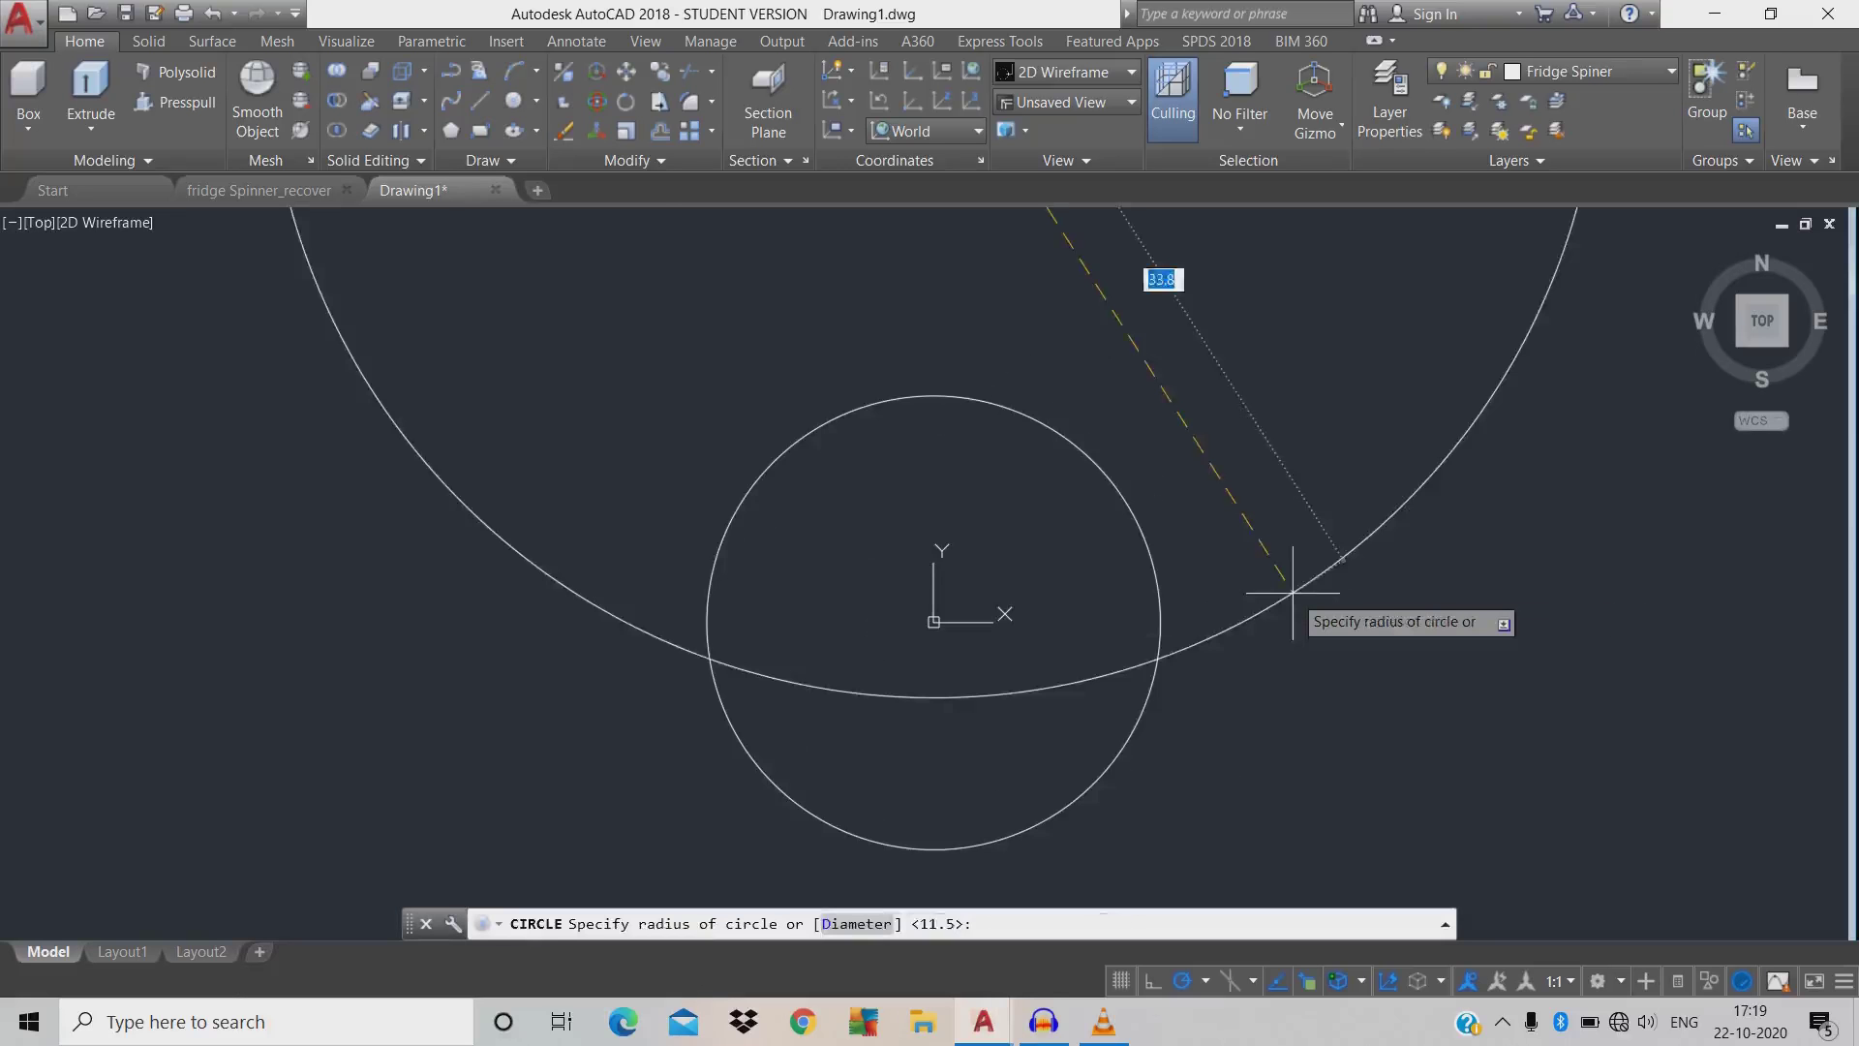
{"action": "type", "text": "d"}
{"action": "key", "text": "Return"}
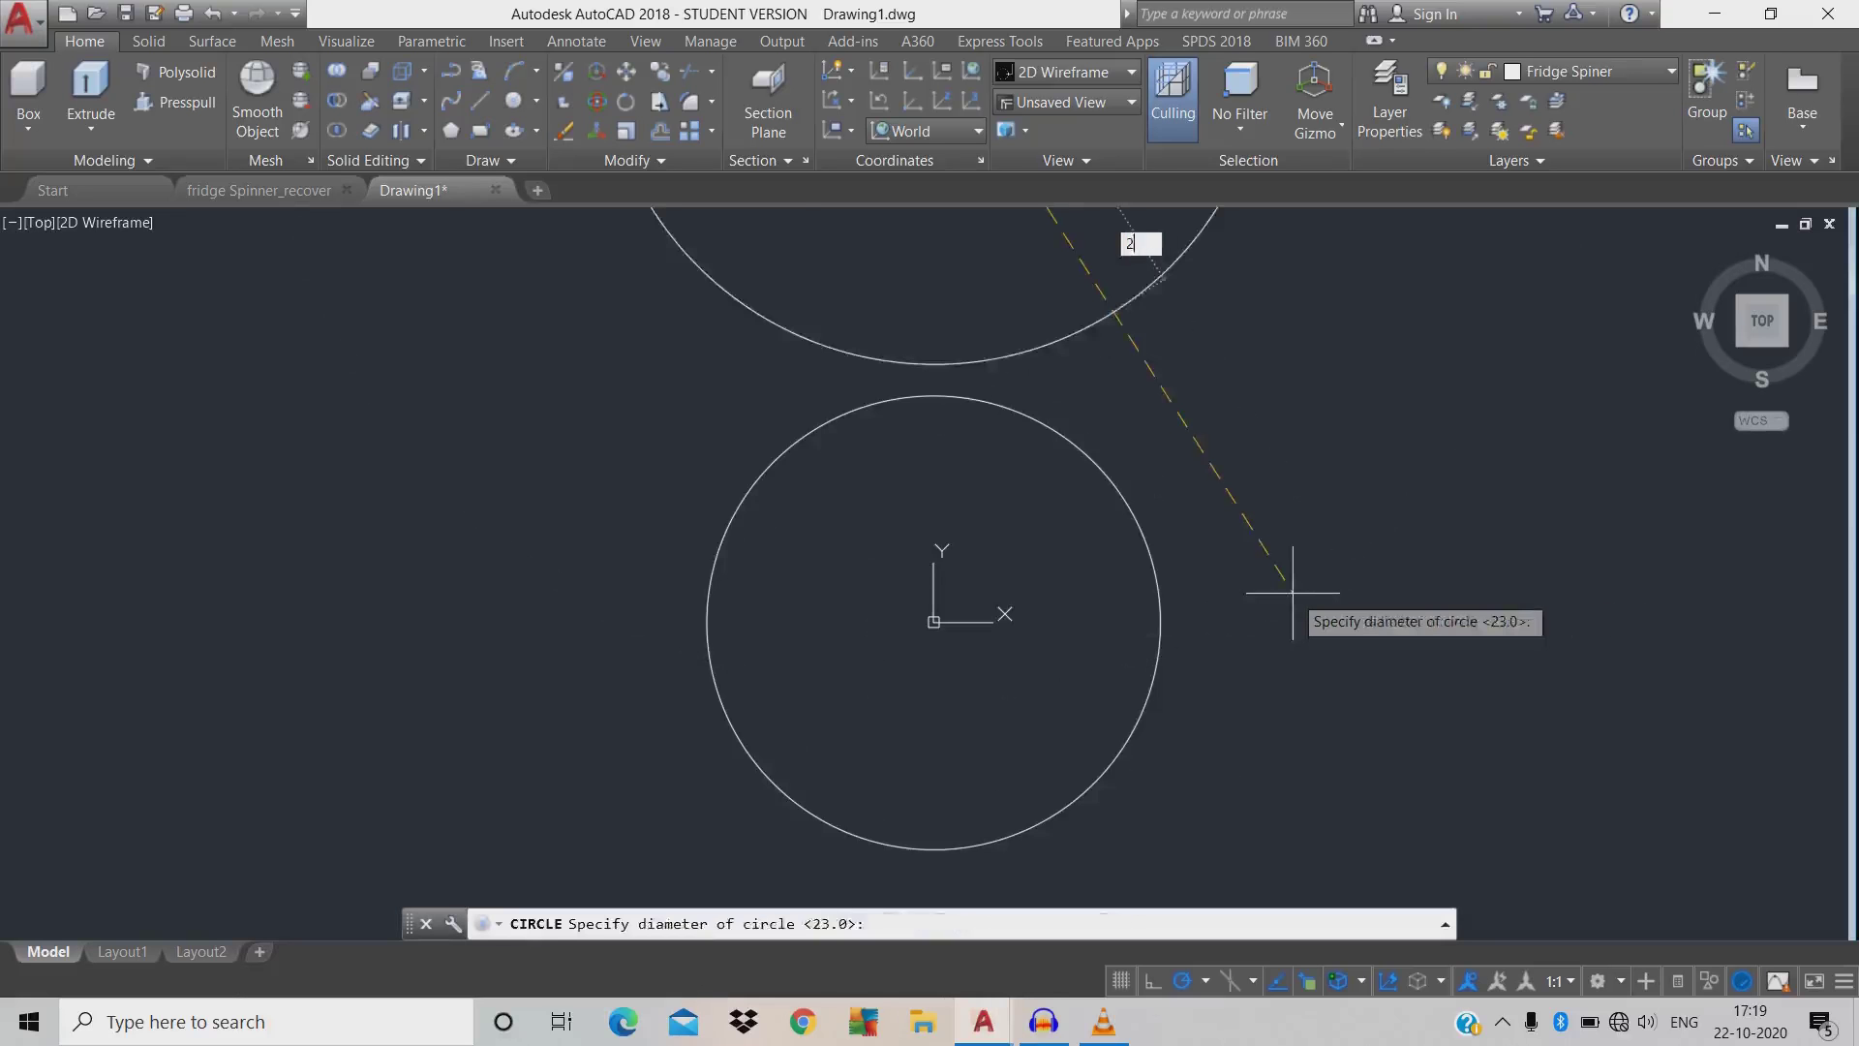
{"action": "key", "text": "Return"}
- Draw a concentric outer circle of diameter 34 mm centred at 0,30
{"action": "type", "text": "c"}
{"action": "key", "text": "Return"}
{"action": "type", "text": "0"}
{"action": "key", "text": "Tab"}
{"action": "type", "text": "3"}
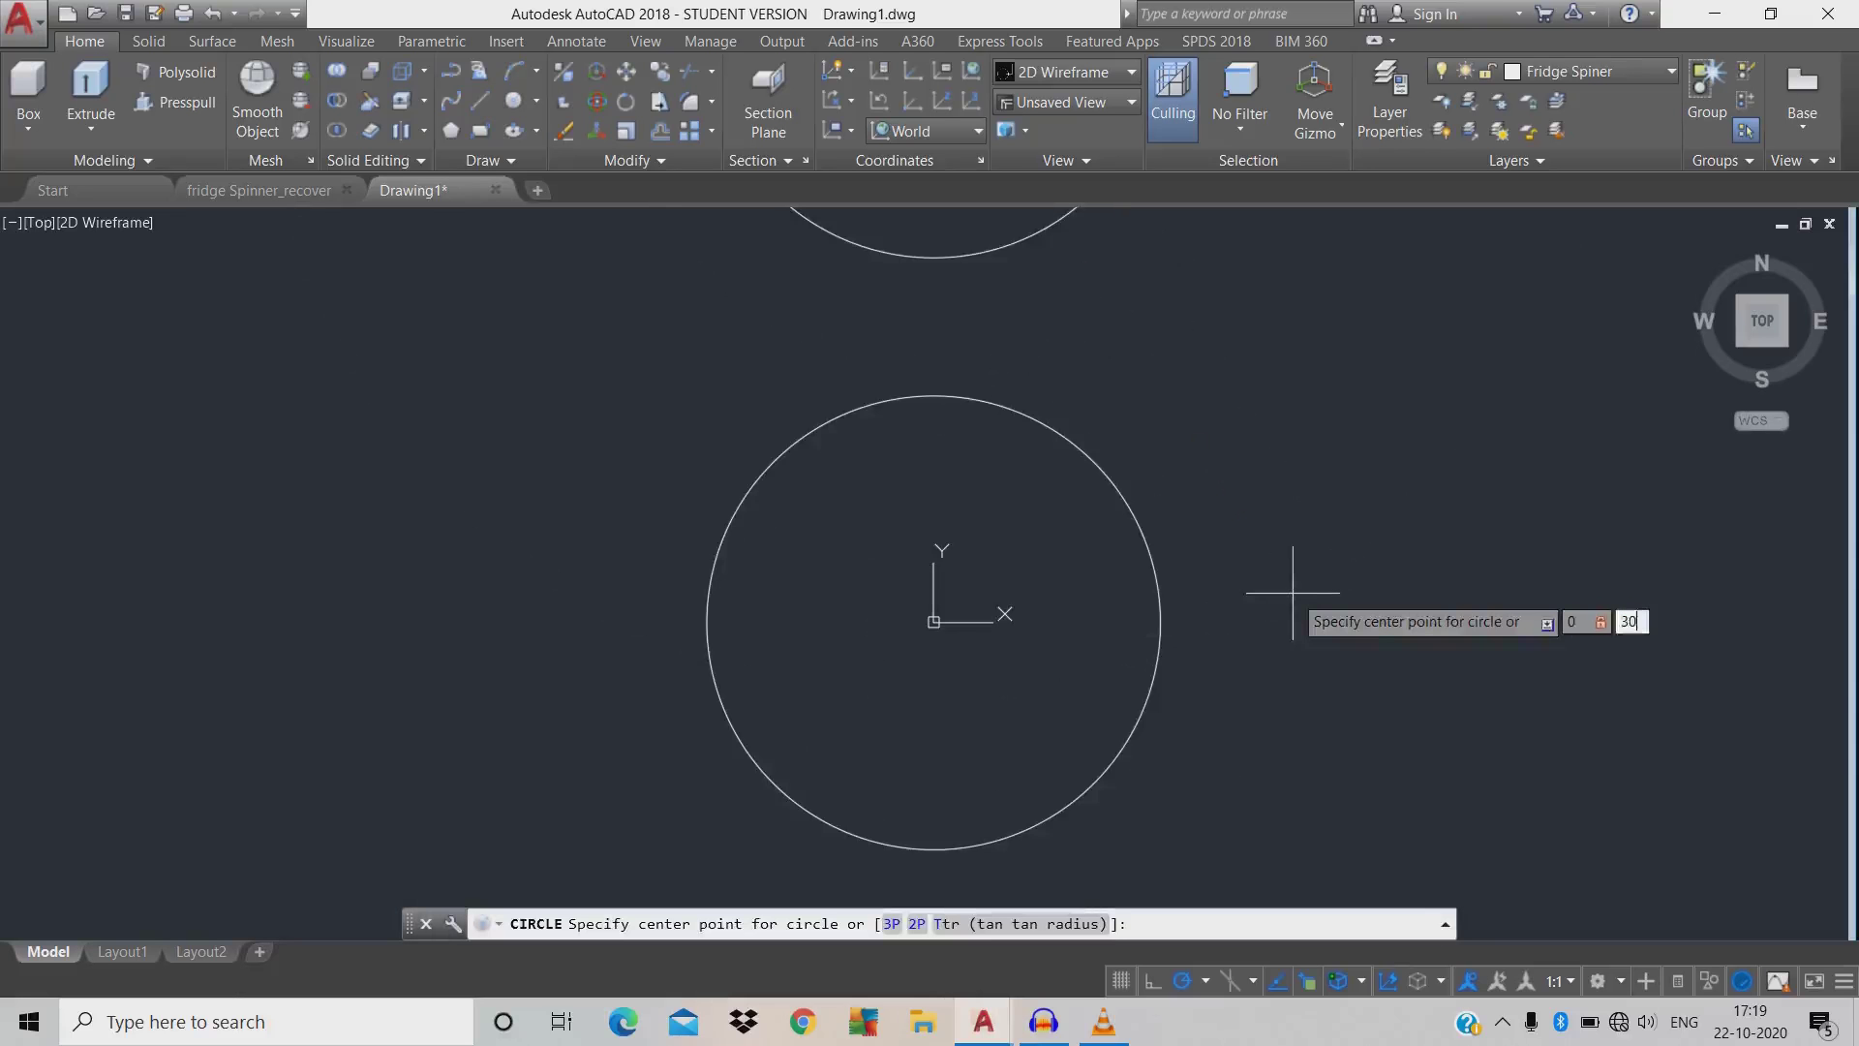
{"action": "key", "text": "Return"}
{"action": "type", "text": "d"}
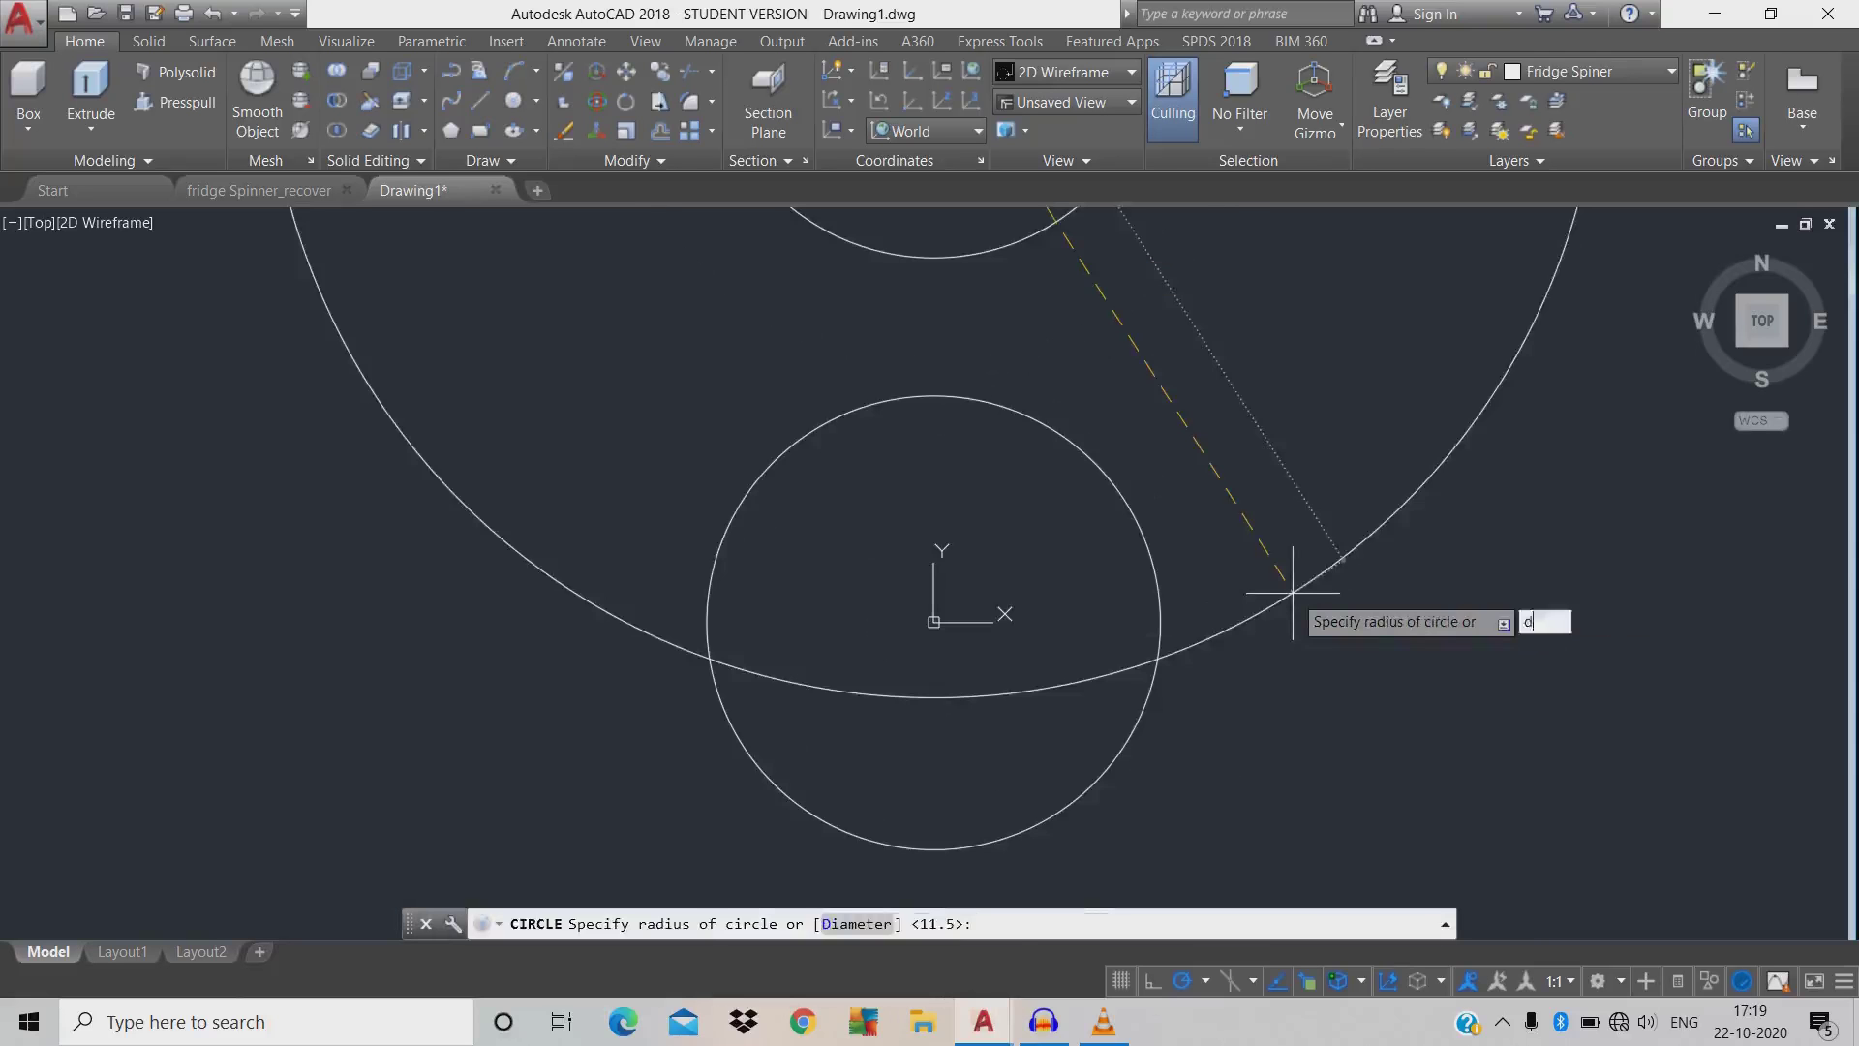
{"action": "key", "text": "Return"}
{"action": "type", "text": "3"}
{"action": "key", "text": "Return"}
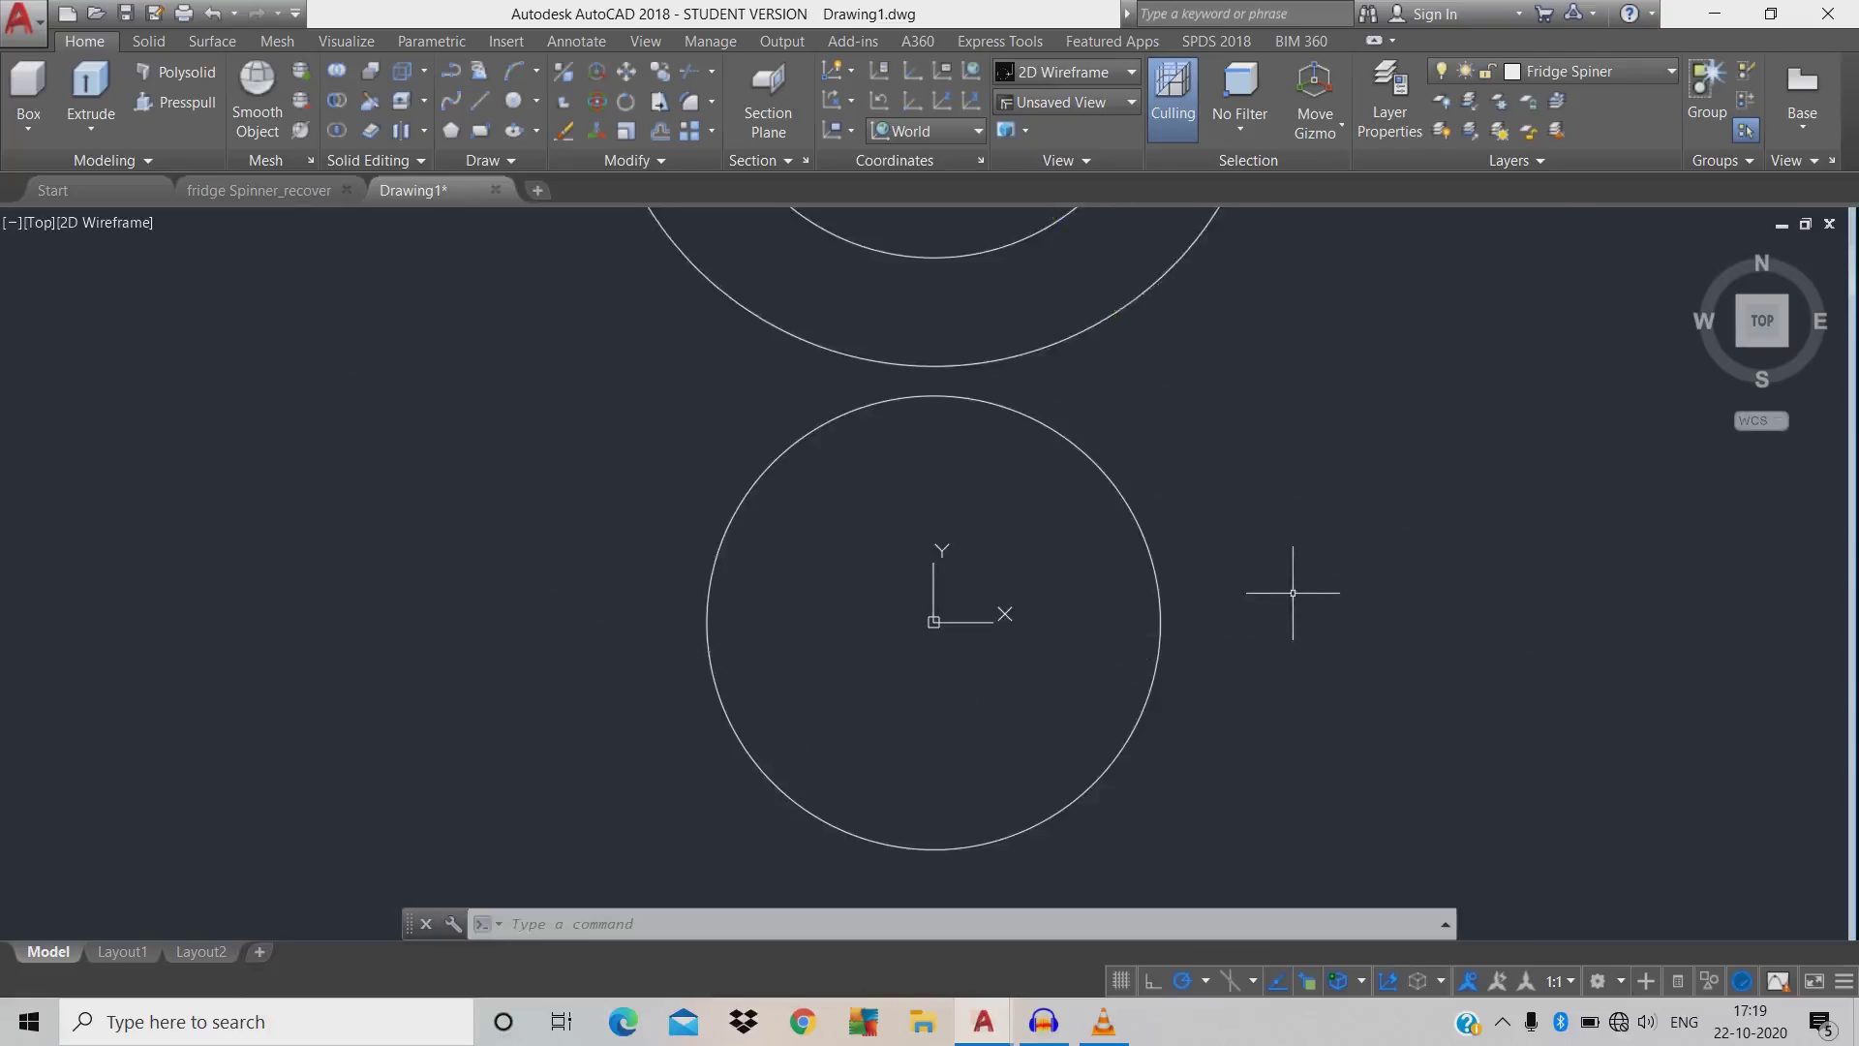
- Create a polar array of the two upper concentric circles around the origin (0,0), with 6 items filling 360 degrees
{"action": "scroll", "coordinate": [1293, 592], "scroll_direction": "down", "scroll_amount": 4}
{"action": "mouse_move", "coordinate": [1246, 531]}
{"action": "middle_mouse_down"}
{"action": "mouse_move", "coordinate": [939, 527]}
{"action": "mouse_move", "coordinate": [1119, 552]}
{"action": "middle_mouse_up"}
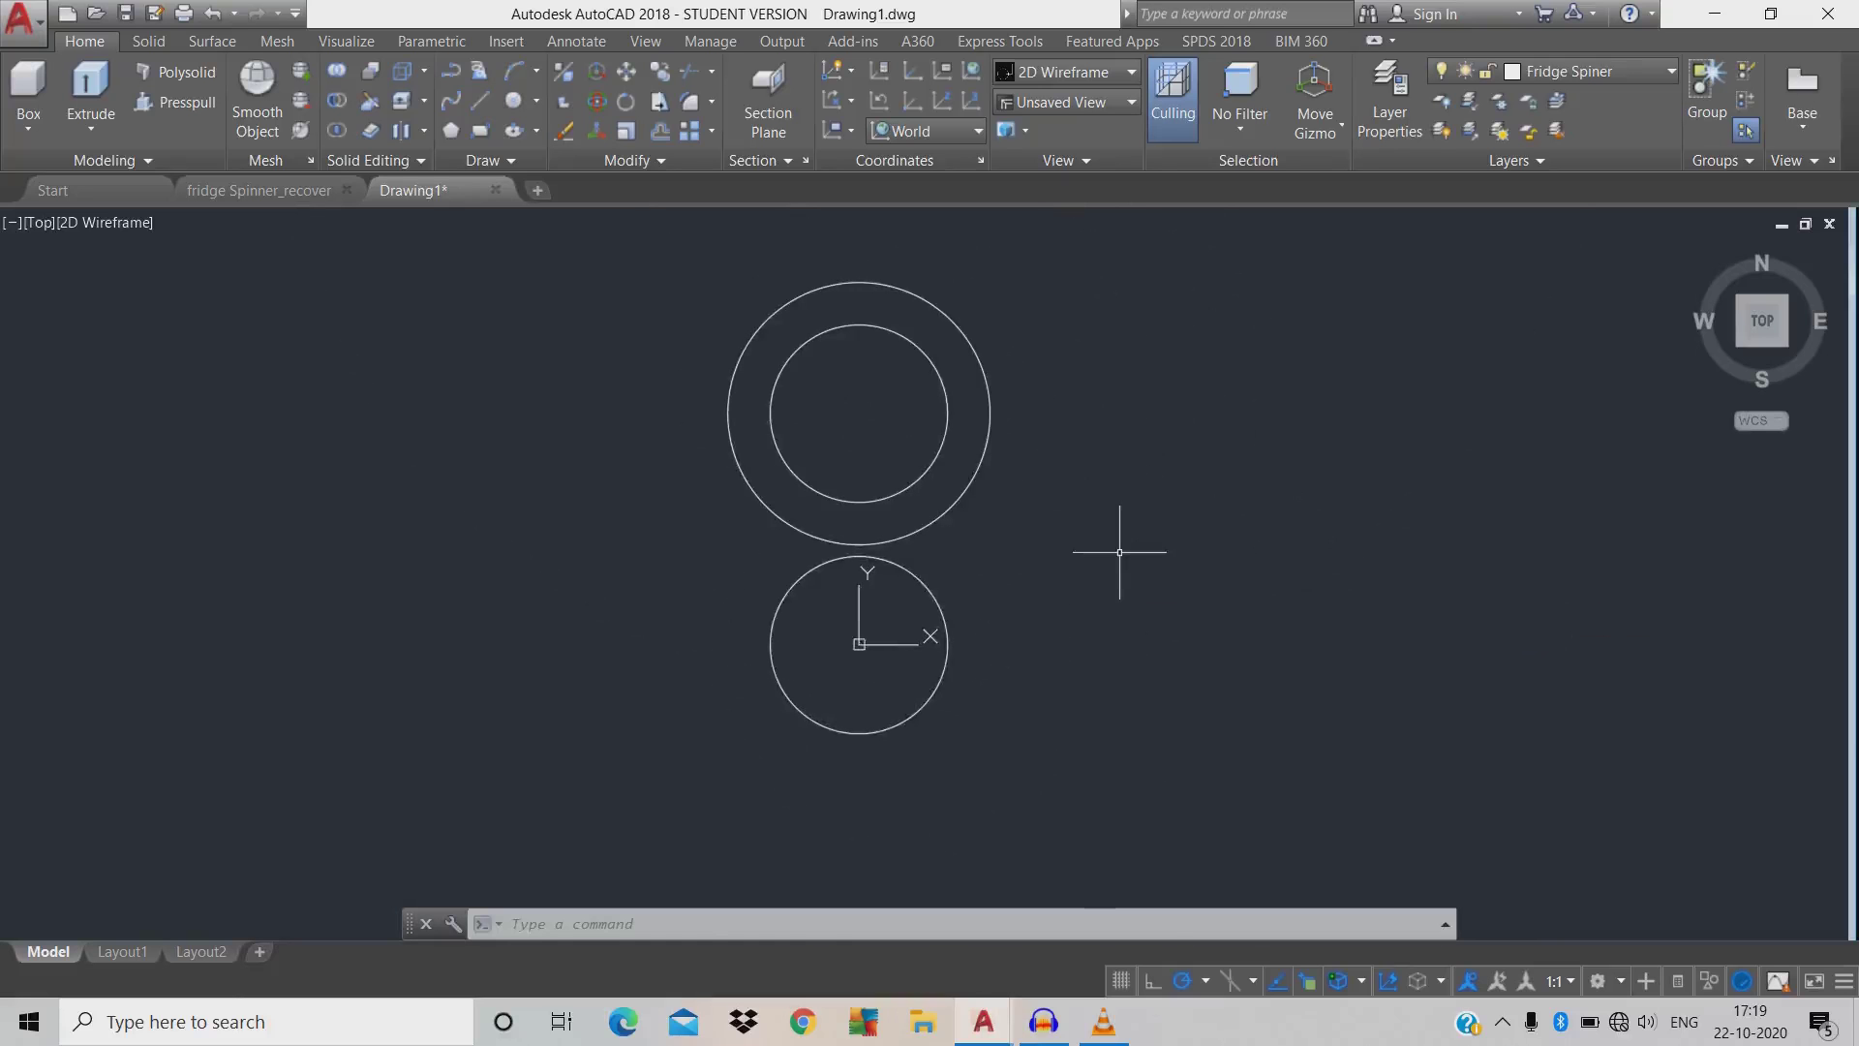
{"action": "type", "text": "ar"}
{"action": "key", "text": "Return"}
{"action": "left_click", "coordinate": [997, 463]}
{"action": "left_click", "coordinate": [760, 424]}
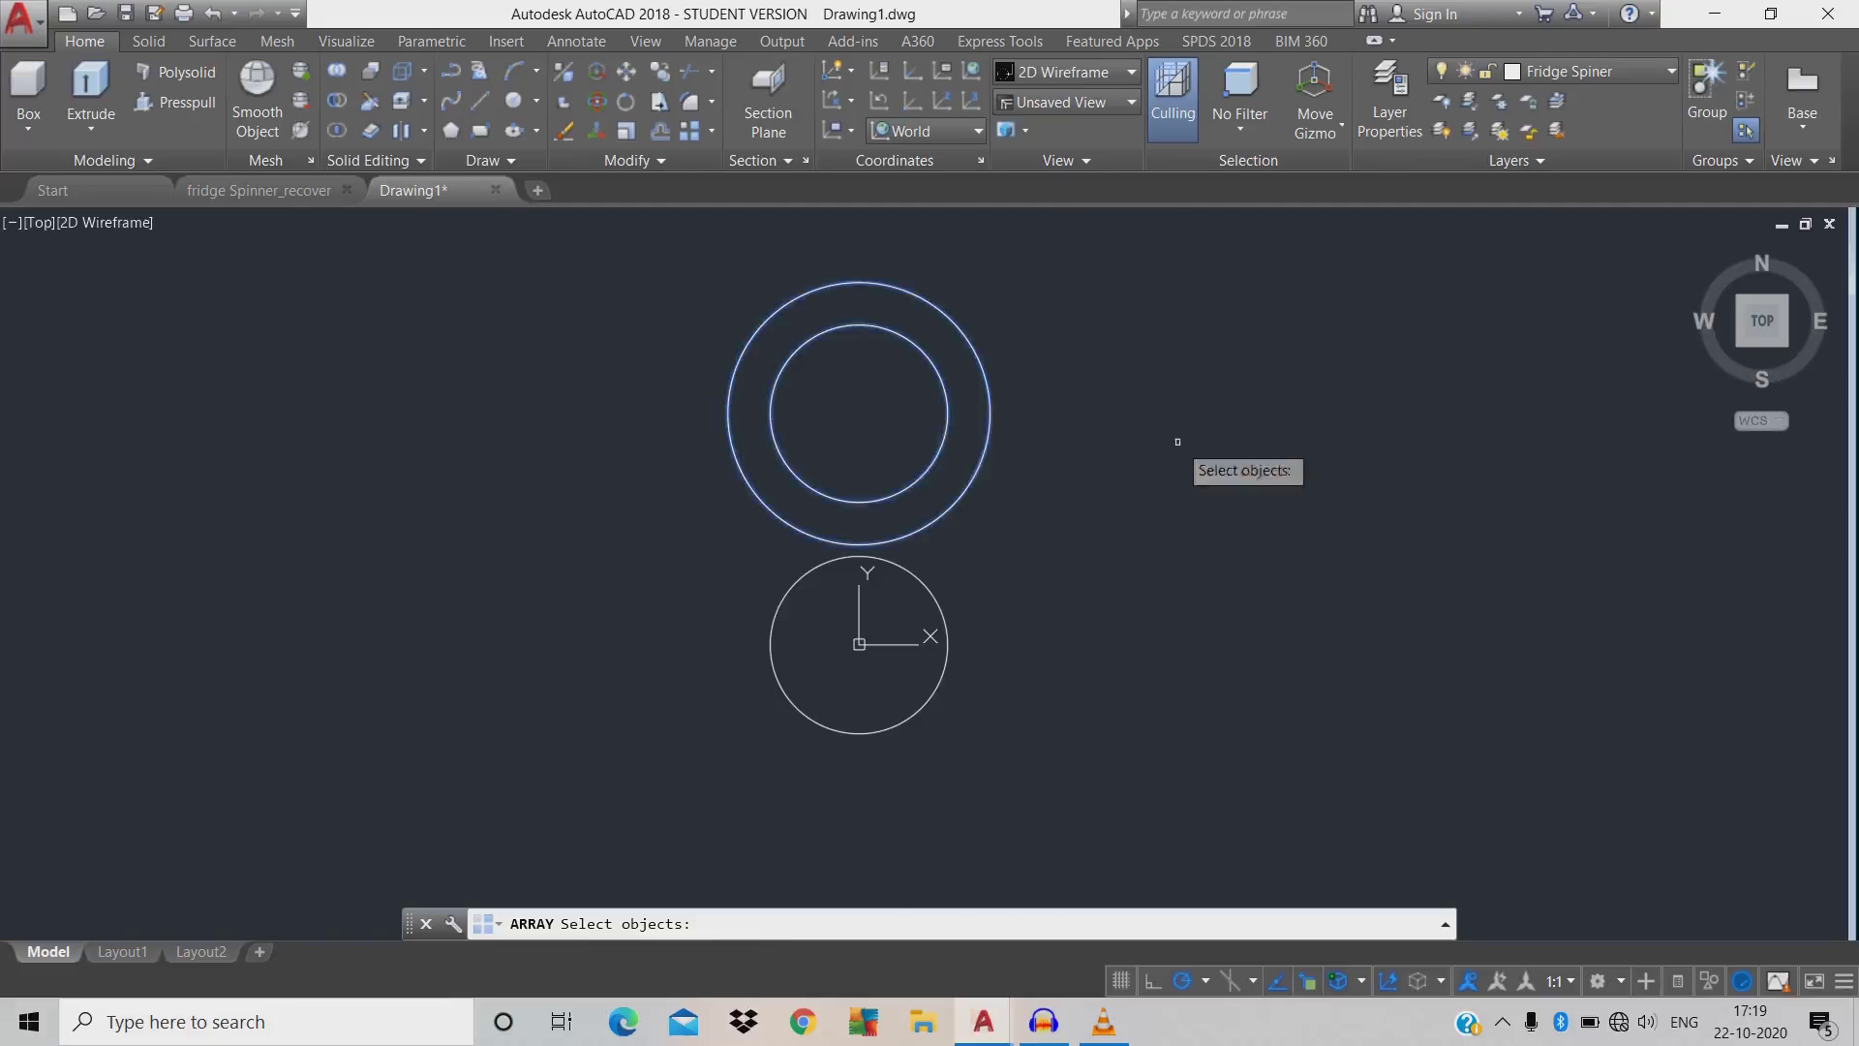
{"action": "key", "text": "Return"}
{"action": "key", "text": "Return"}
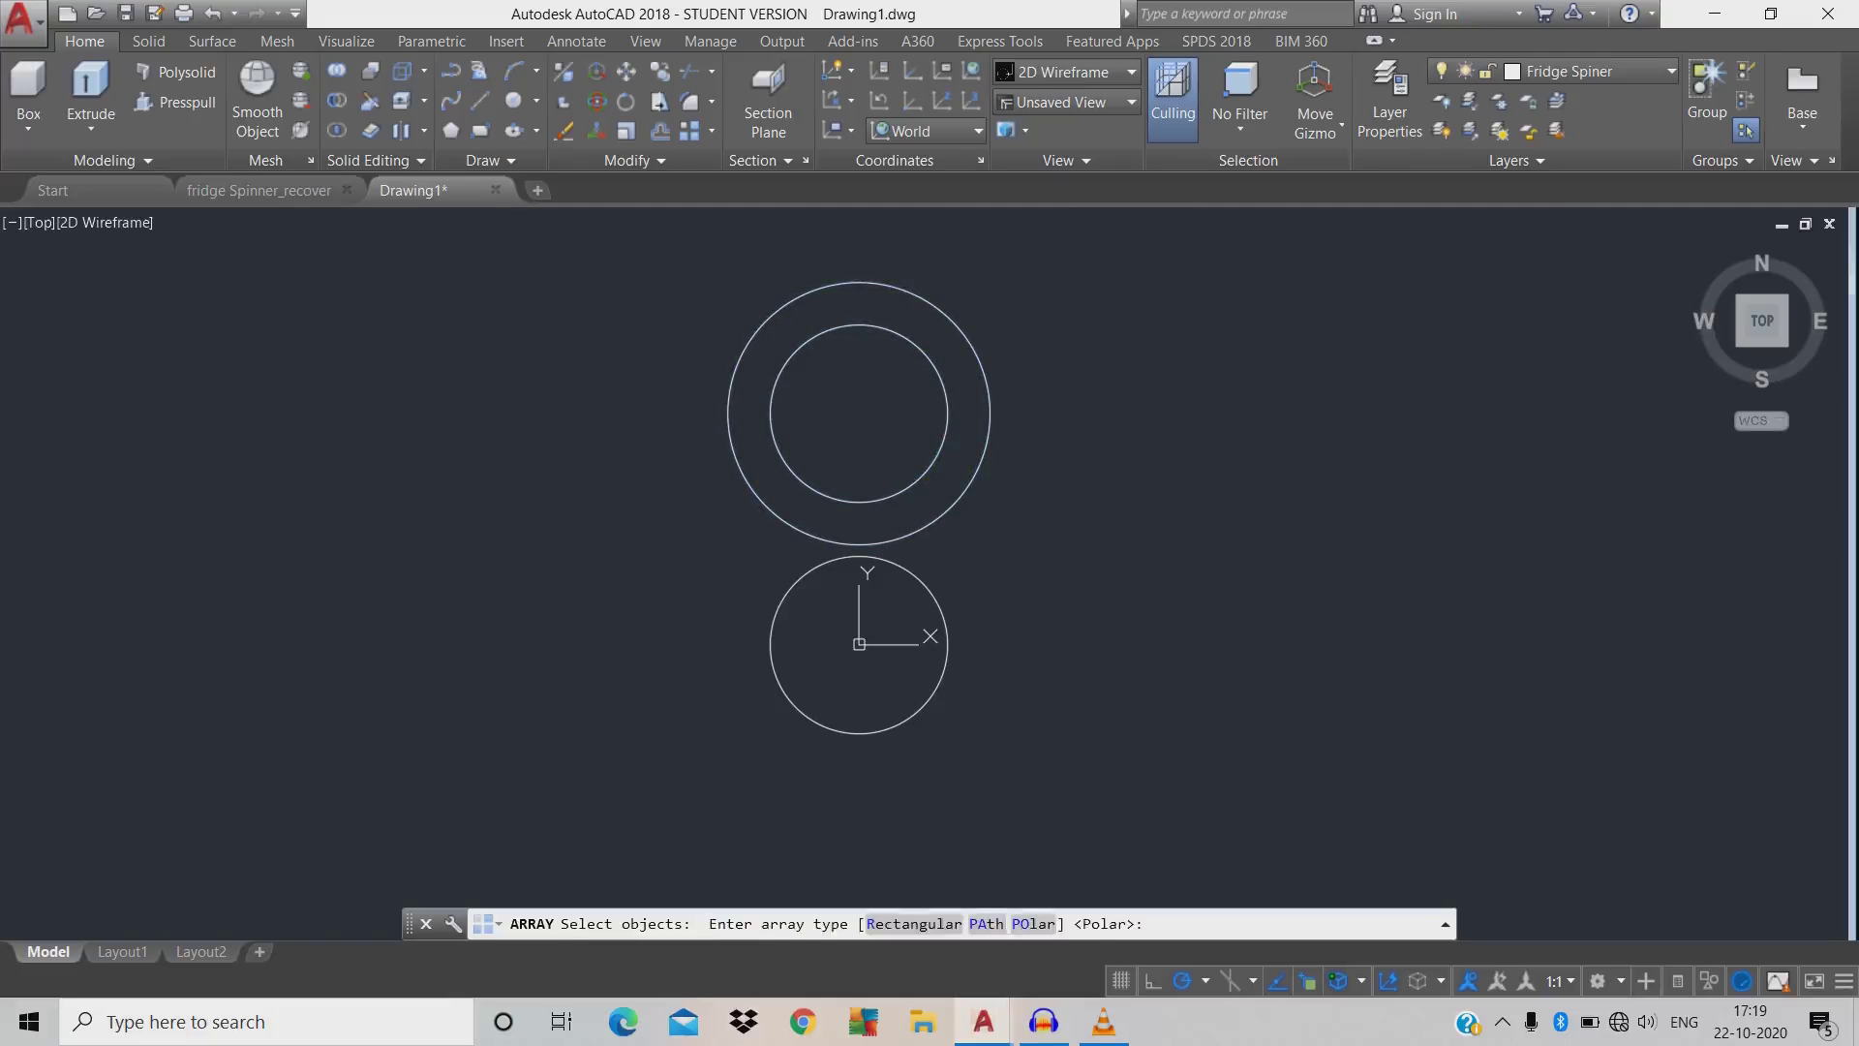
{"action": "type", "text": "0"}
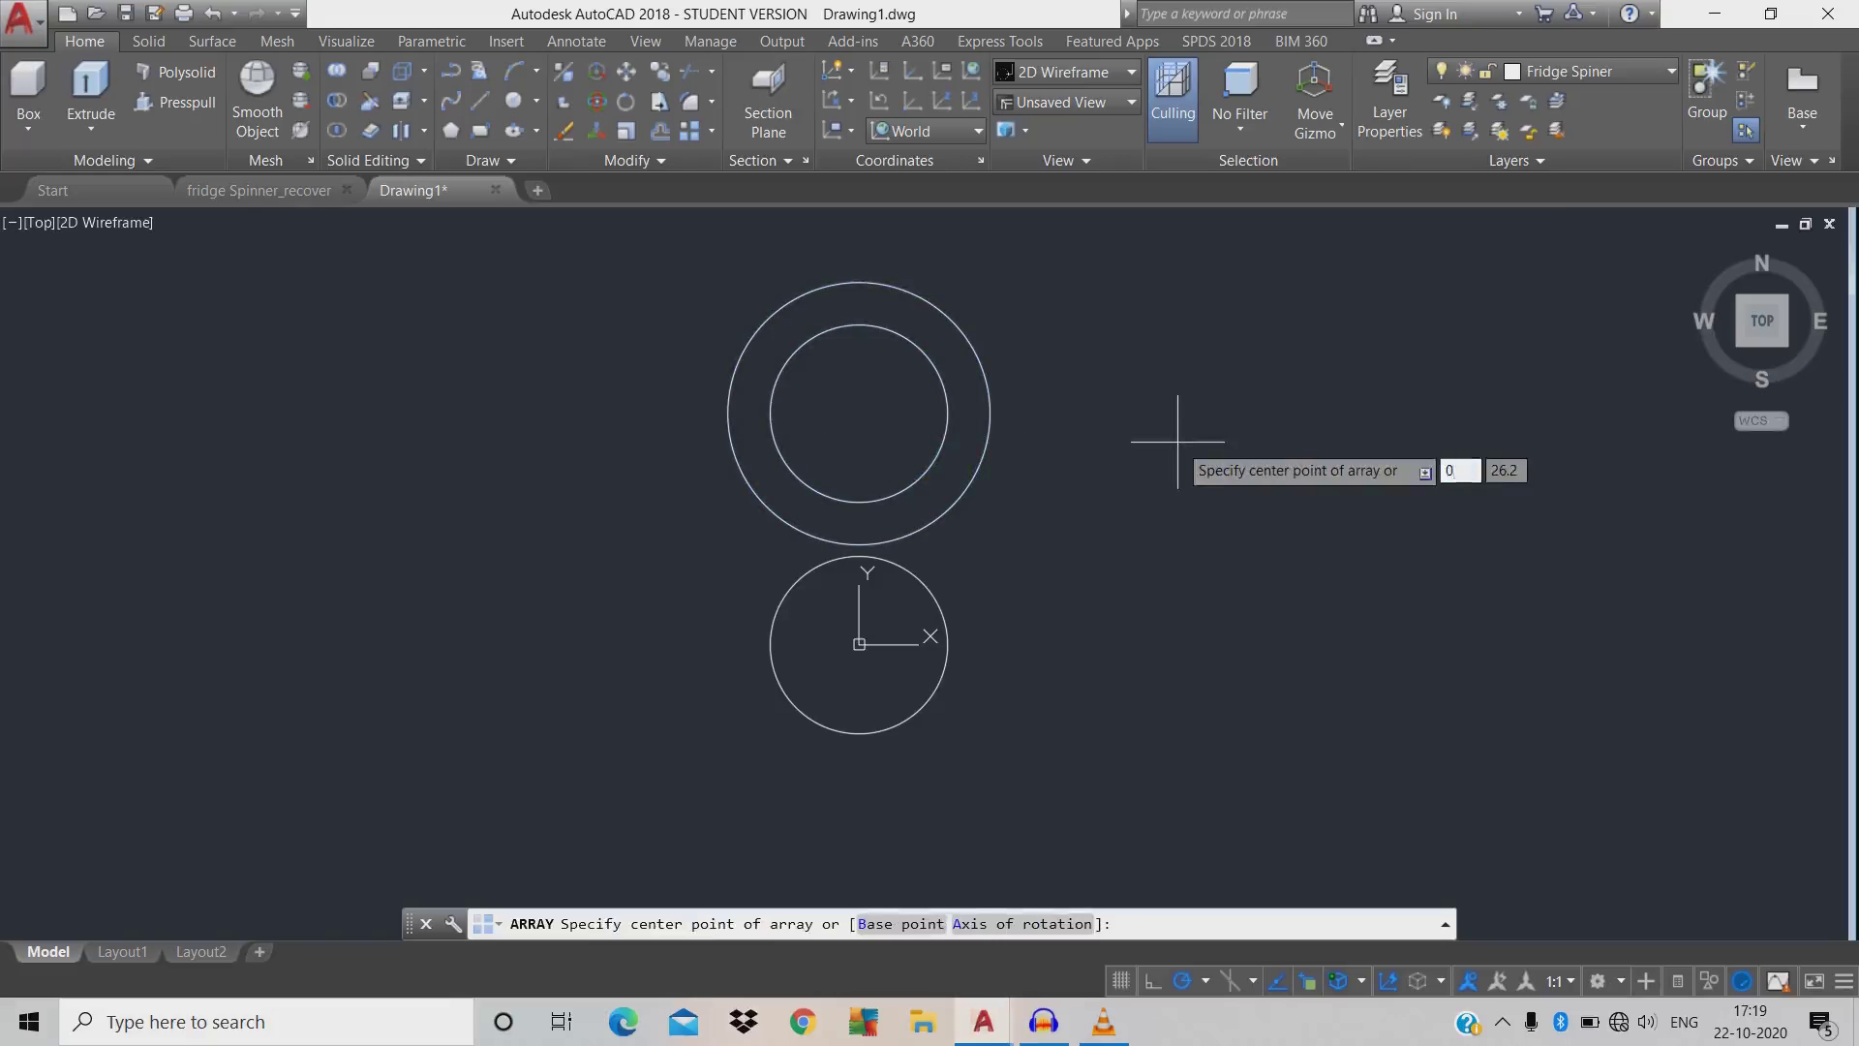
{"action": "key", "text": "Tab"}
{"action": "type", "text": "0"}
{"action": "key", "text": "Return"}
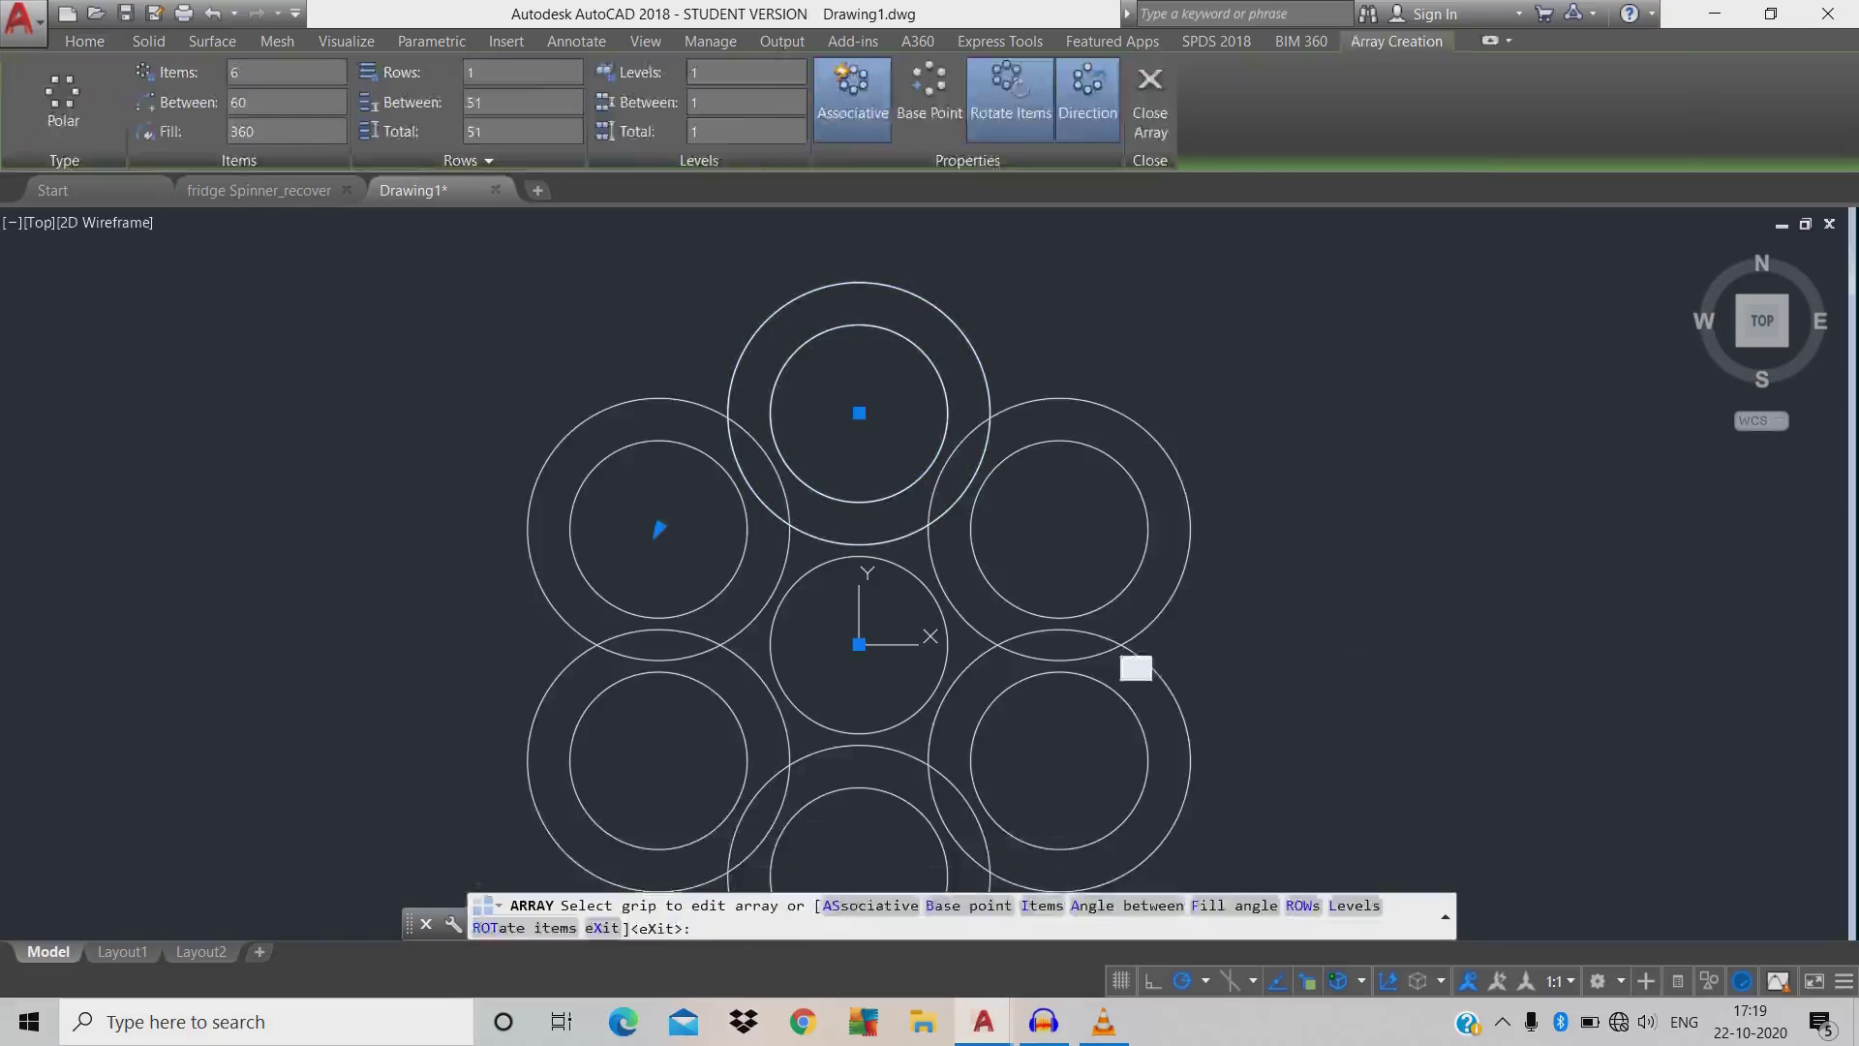
{"action": "key", "text": "Return"}
- Explode the polar array into separate circles
{"action": "left_click", "coordinate": [1124, 582]}
{"action": "left_click", "coordinate": [1122, 570]}
{"action": "left_click", "coordinate": [1143, 567]}
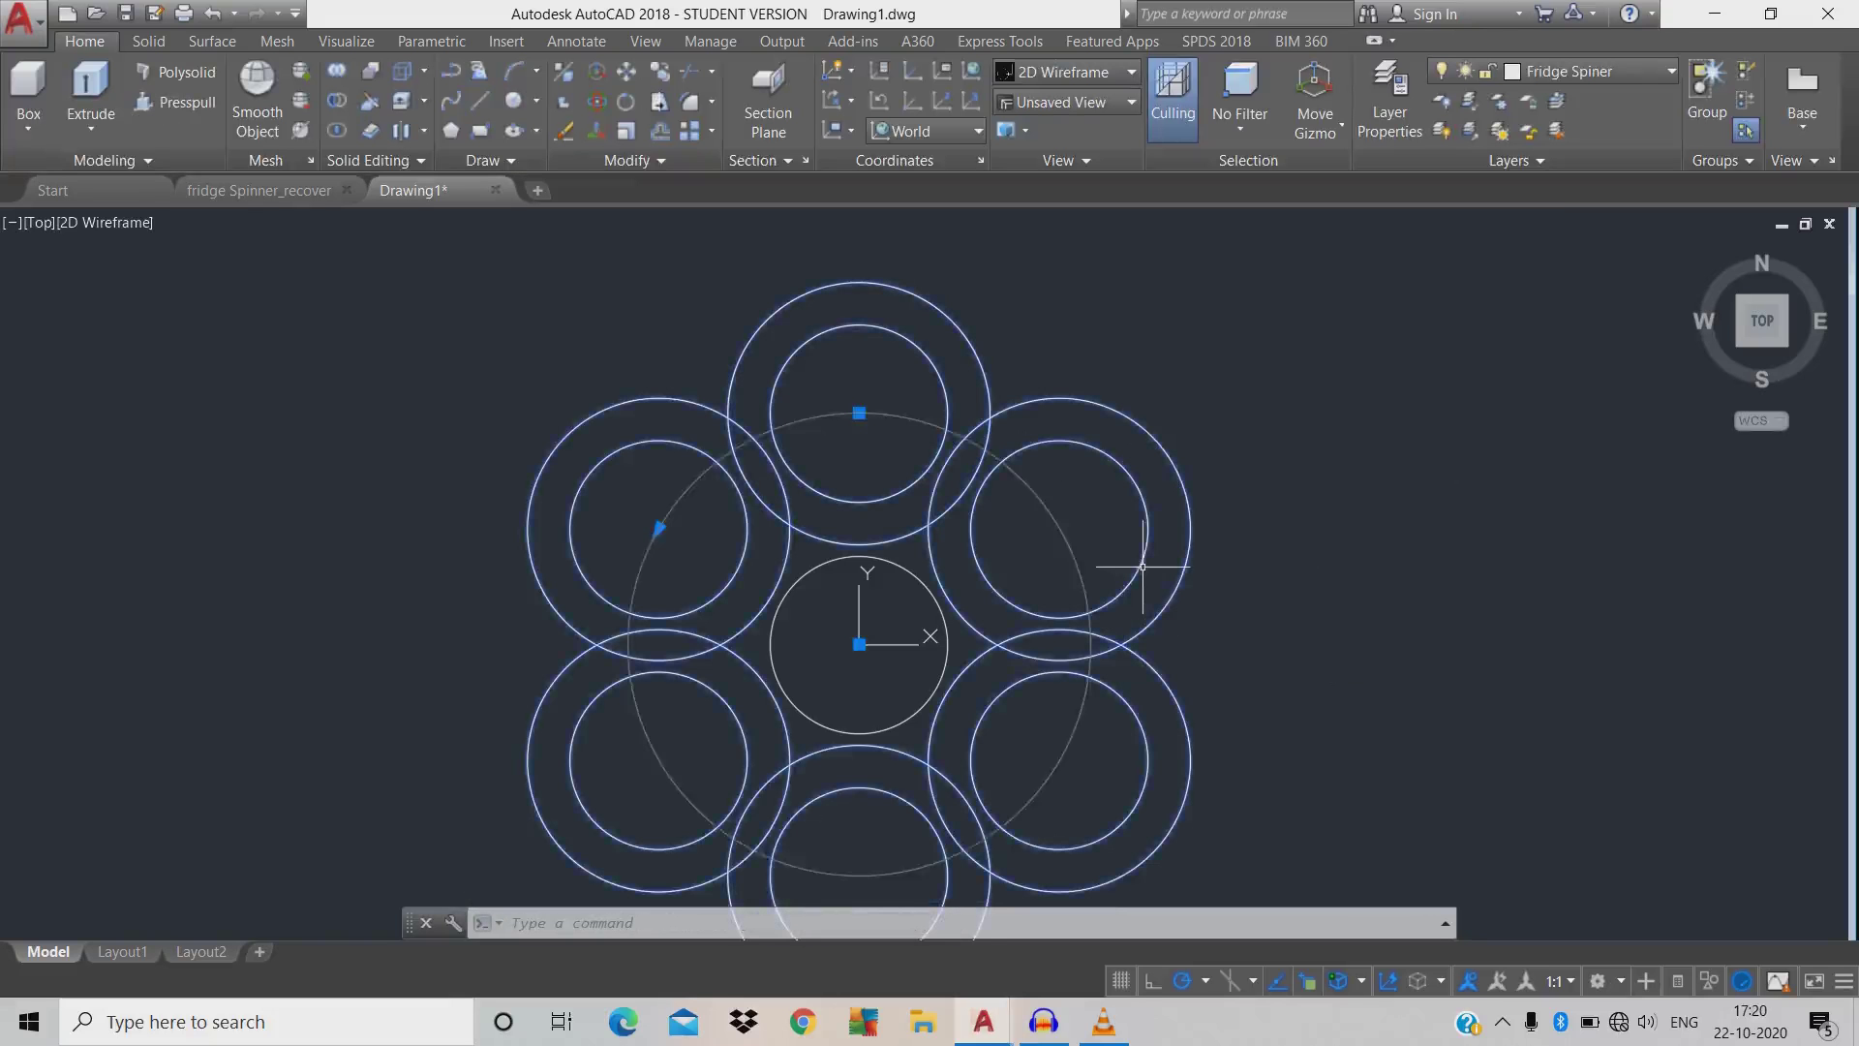
{"action": "middle_click_drag", "start_coordinate": [1143, 567], "coordinate": [1150, 521]}
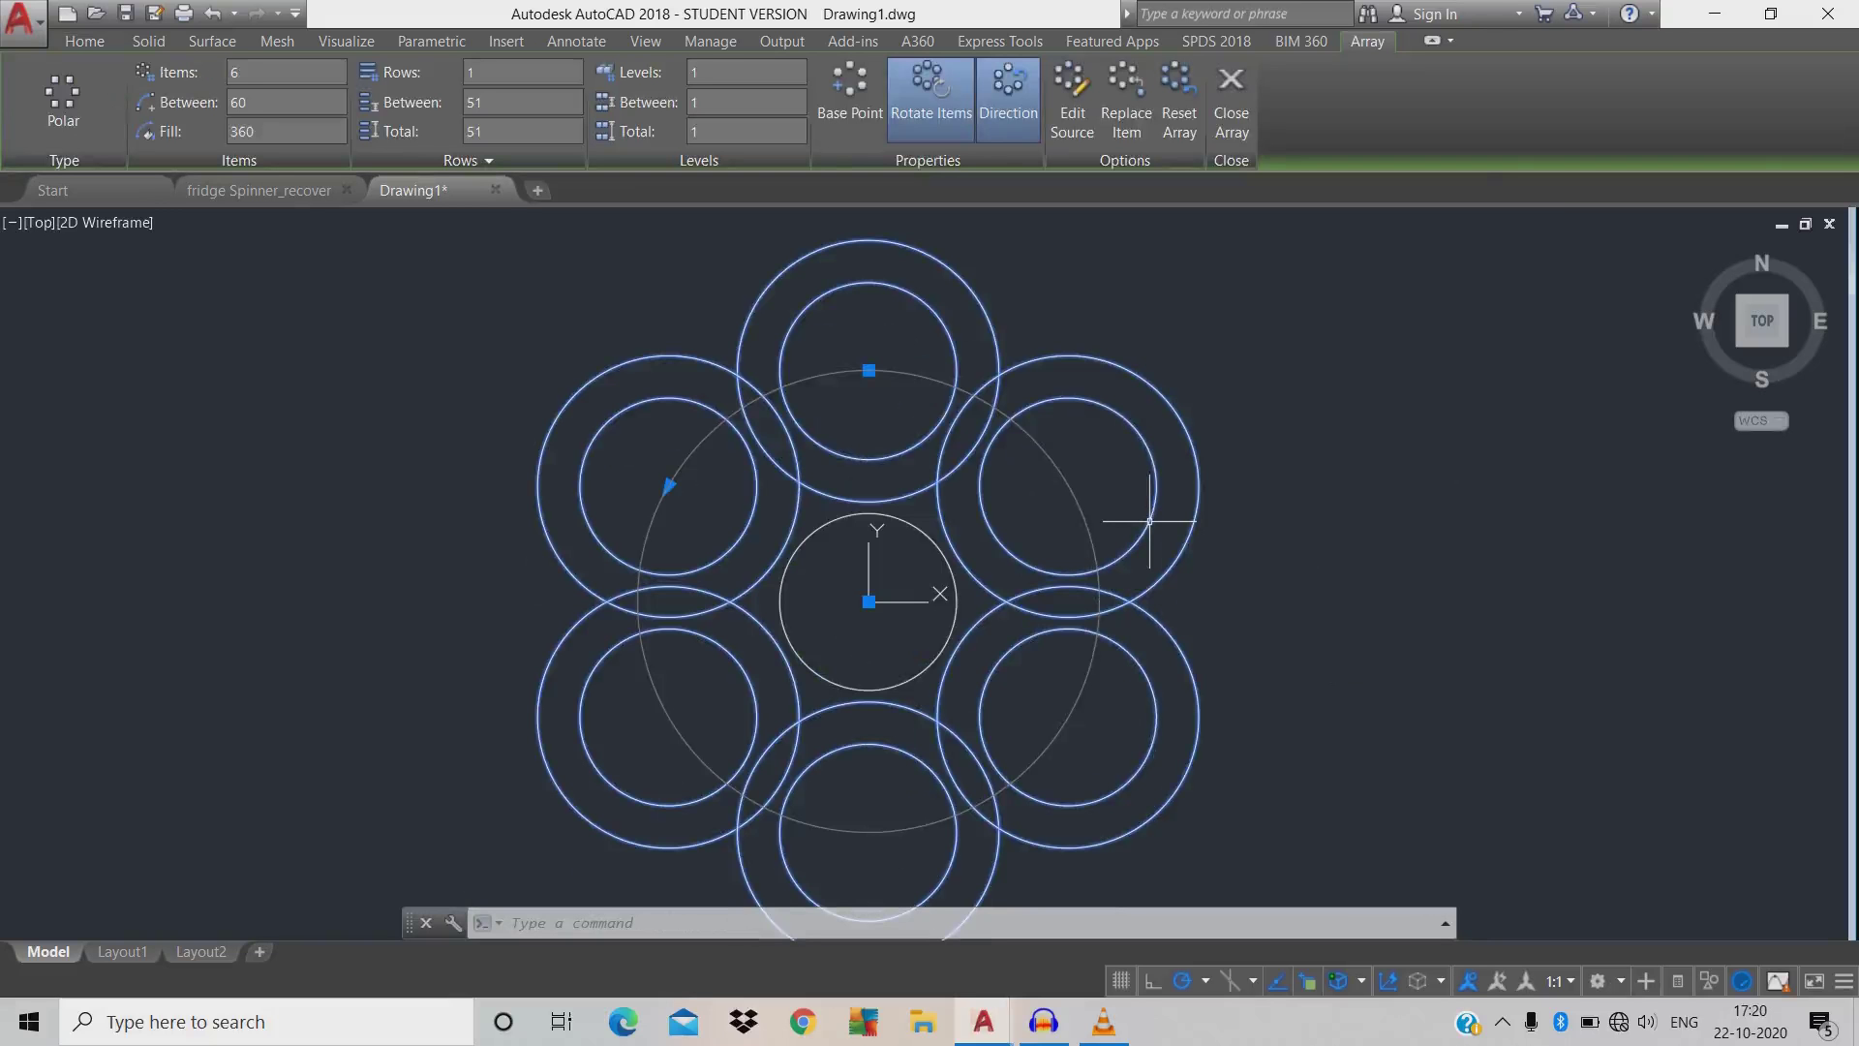
{"action": "type", "text": "x"}
{"action": "key", "text": "Return"}
- Erase the upper-right, upper-left and bottom pairs of concentric circles, keeping three evenly spaced pairs around the centre circle
{"action": "left_click", "coordinate": [1277, 479]}
{"action": "left_click", "coordinate": [1128, 479]}
{"action": "left_click", "coordinate": [657, 465]}
{"action": "left_click", "coordinate": [543, 352]}
{"action": "middle_click_drag", "start_coordinate": [1002, 910], "coordinate": [1008, 814]}
{"action": "left_click", "coordinate": [1034, 815]}
{"action": "left_click", "coordinate": [854, 768]}
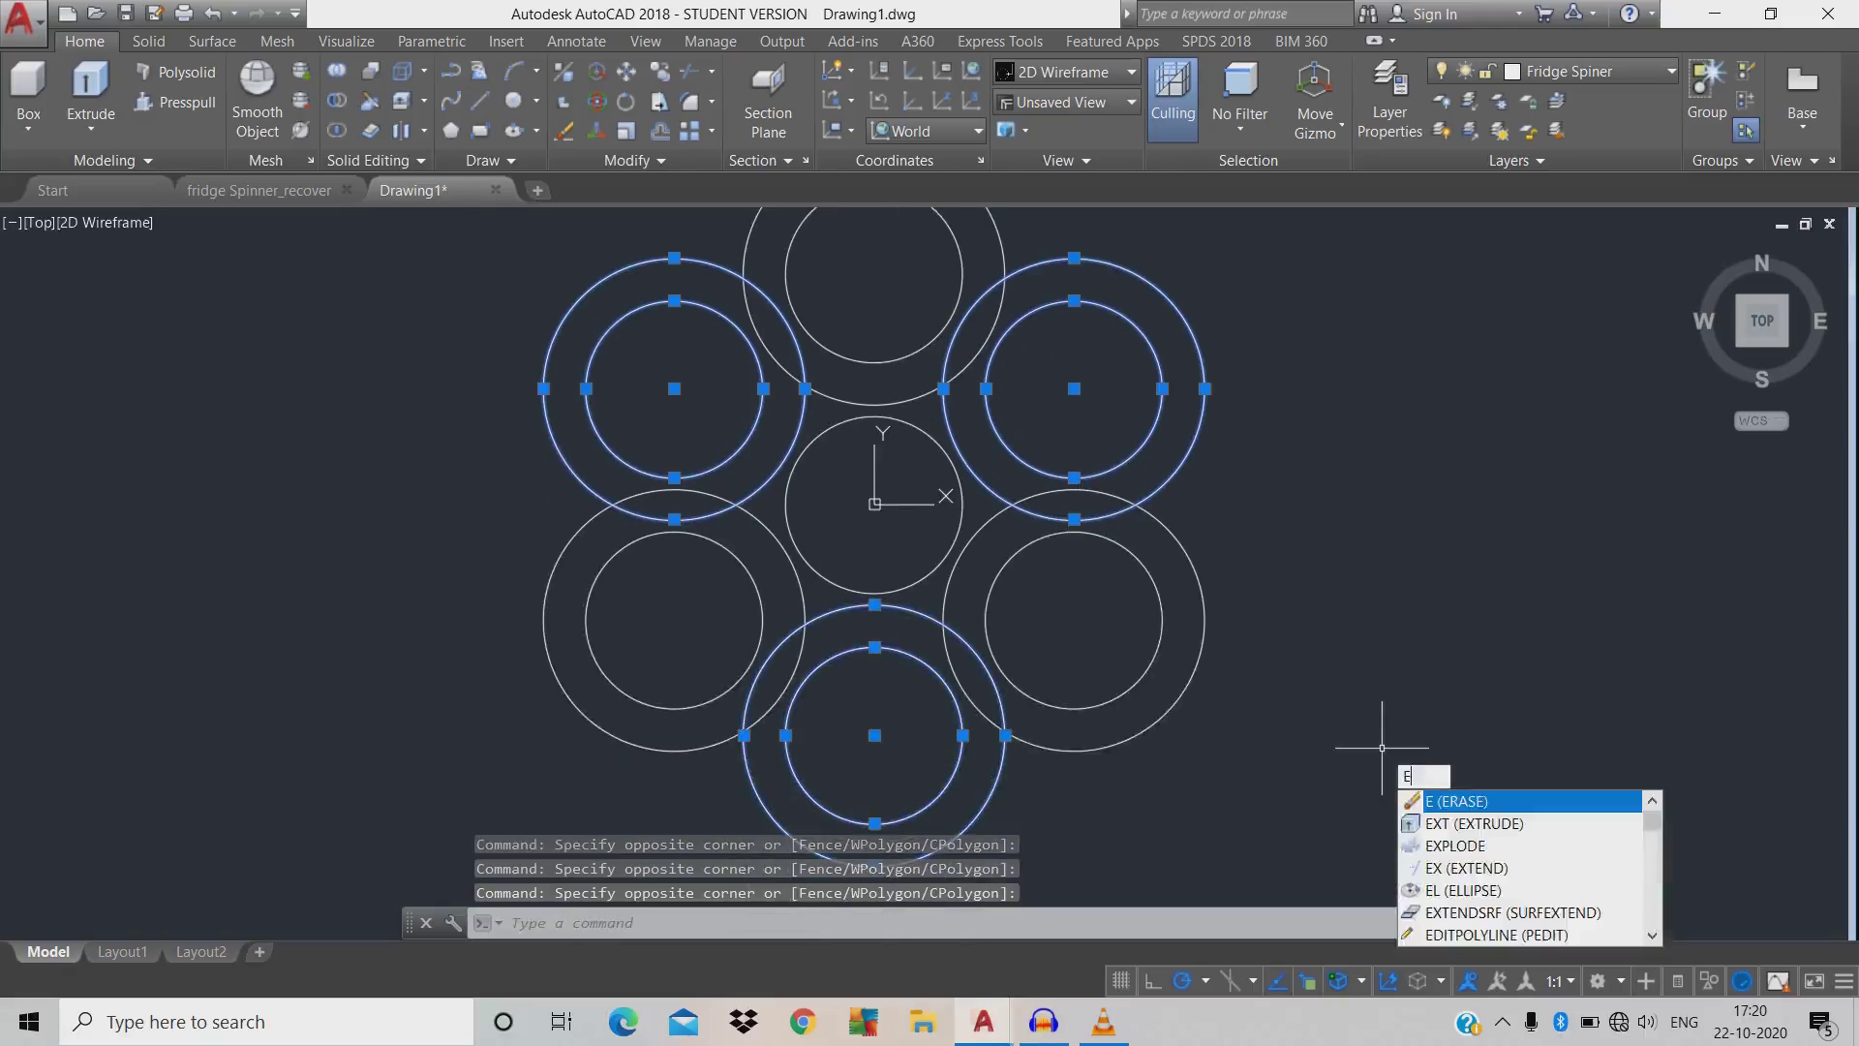
{"action": "key", "text": "Return"}
- Draw a circle of radius 17 mm tangent to the right sides of the upper and lower-right outer circles, using tangent-tangent-radius
{"action": "mouse_move", "coordinate": [1382, 747]}
{"action": "middle_mouse_down"}
{"action": "mouse_move", "coordinate": [1362, 755]}
{"action": "mouse_move", "coordinate": [1374, 794]}
{"action": "middle_mouse_up"}
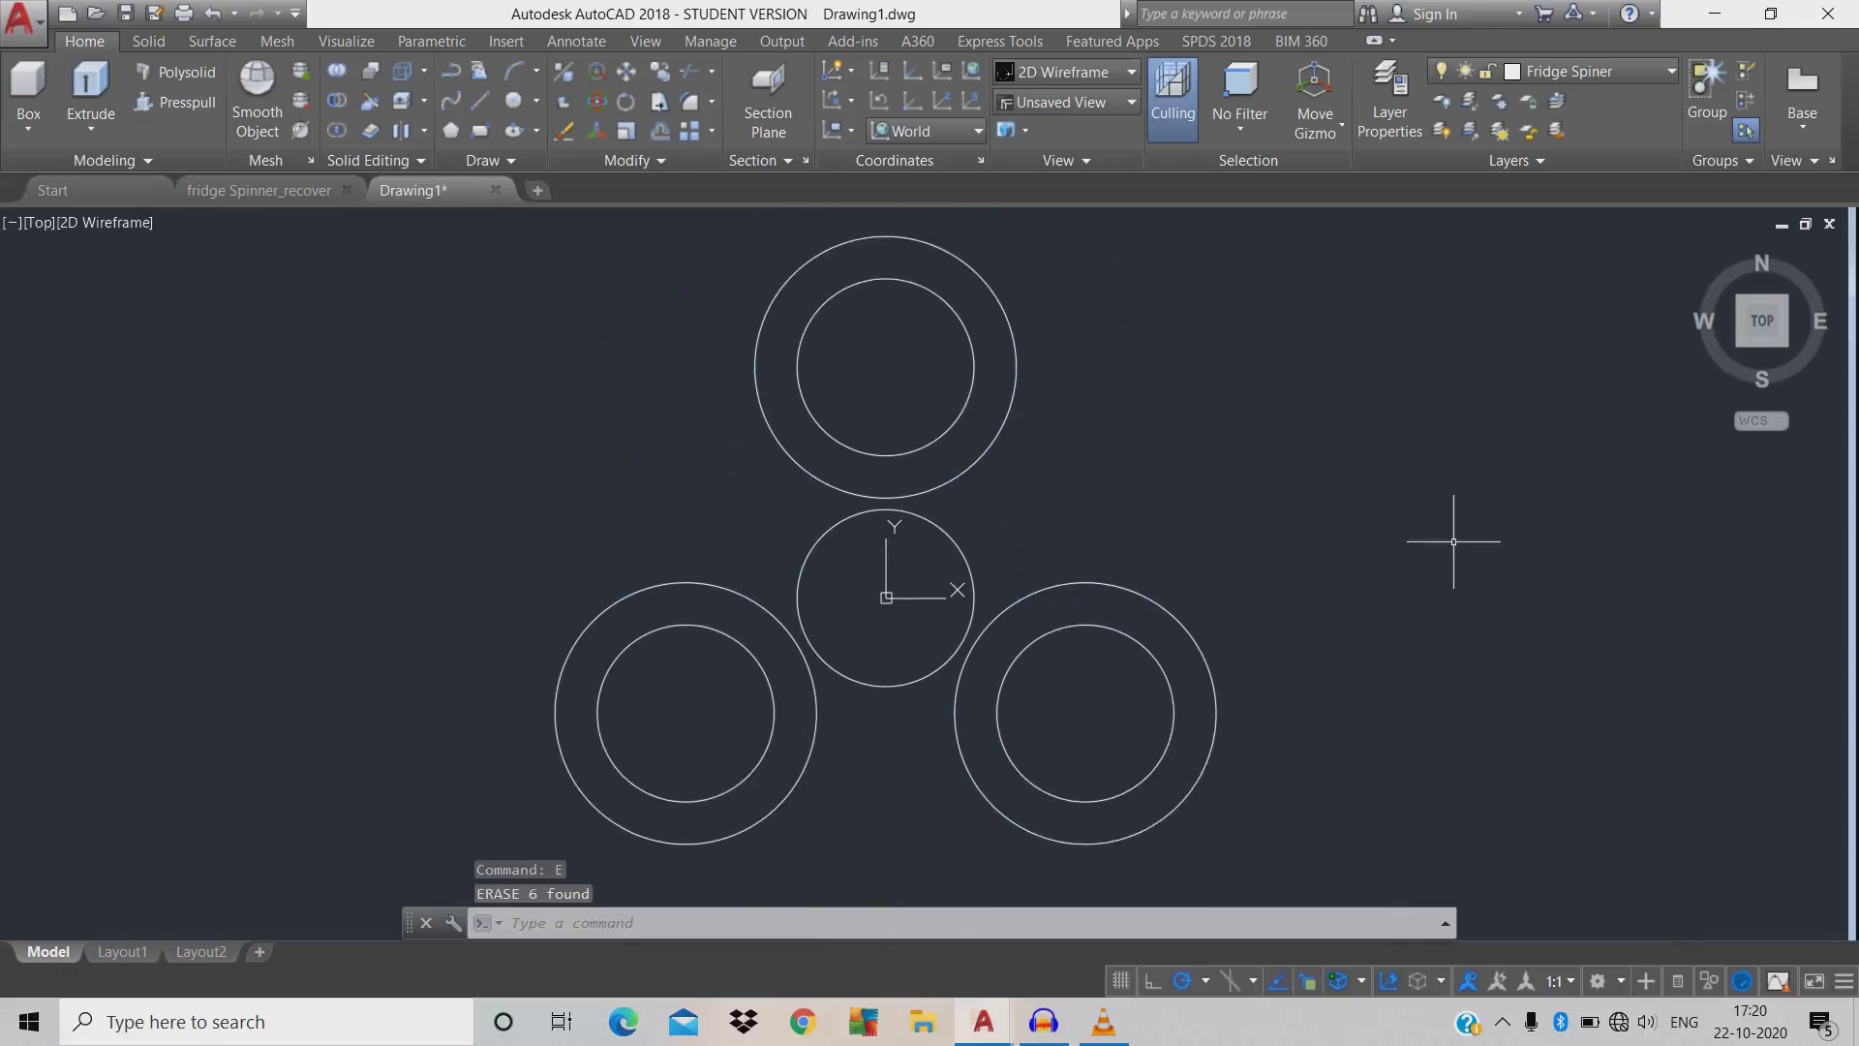
{"action": "type", "text": "c"}
{"action": "key", "text": "Return"}
{"action": "type", "text": "t"}
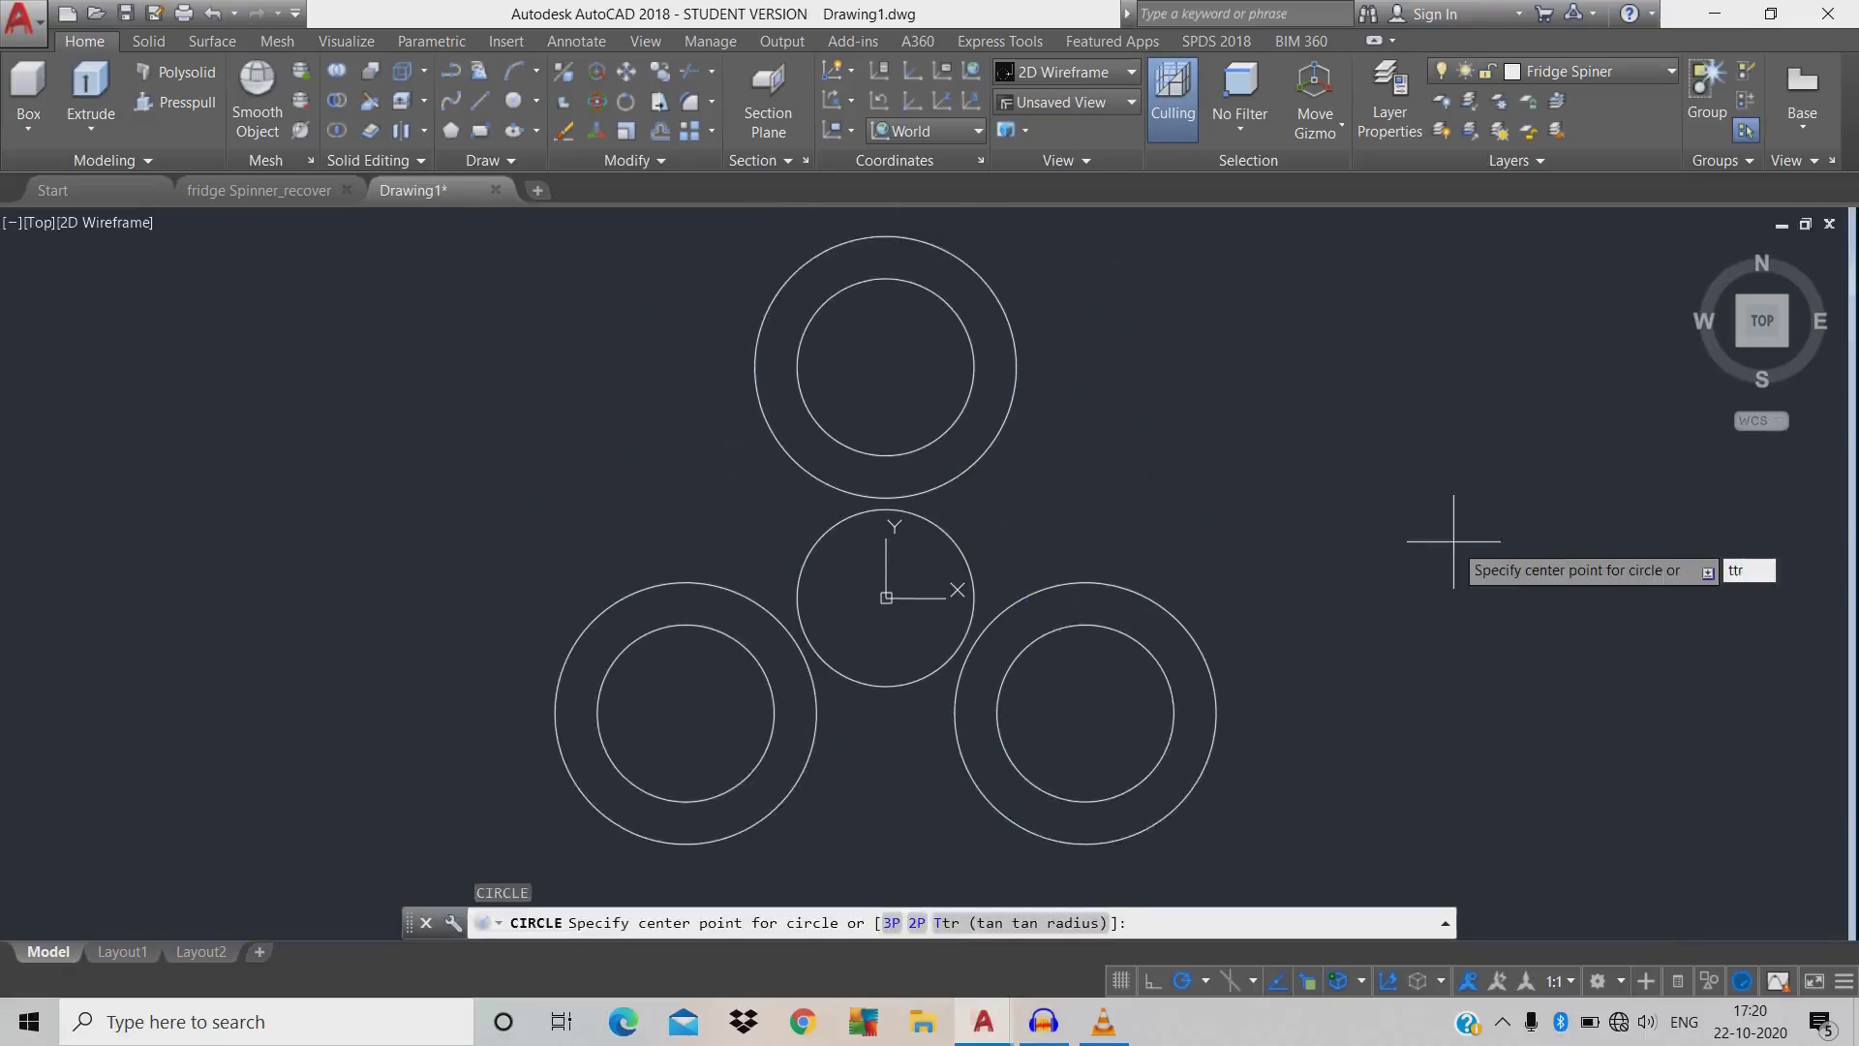
{"action": "type", "text": "tr"}
{"action": "key", "text": "Return"}
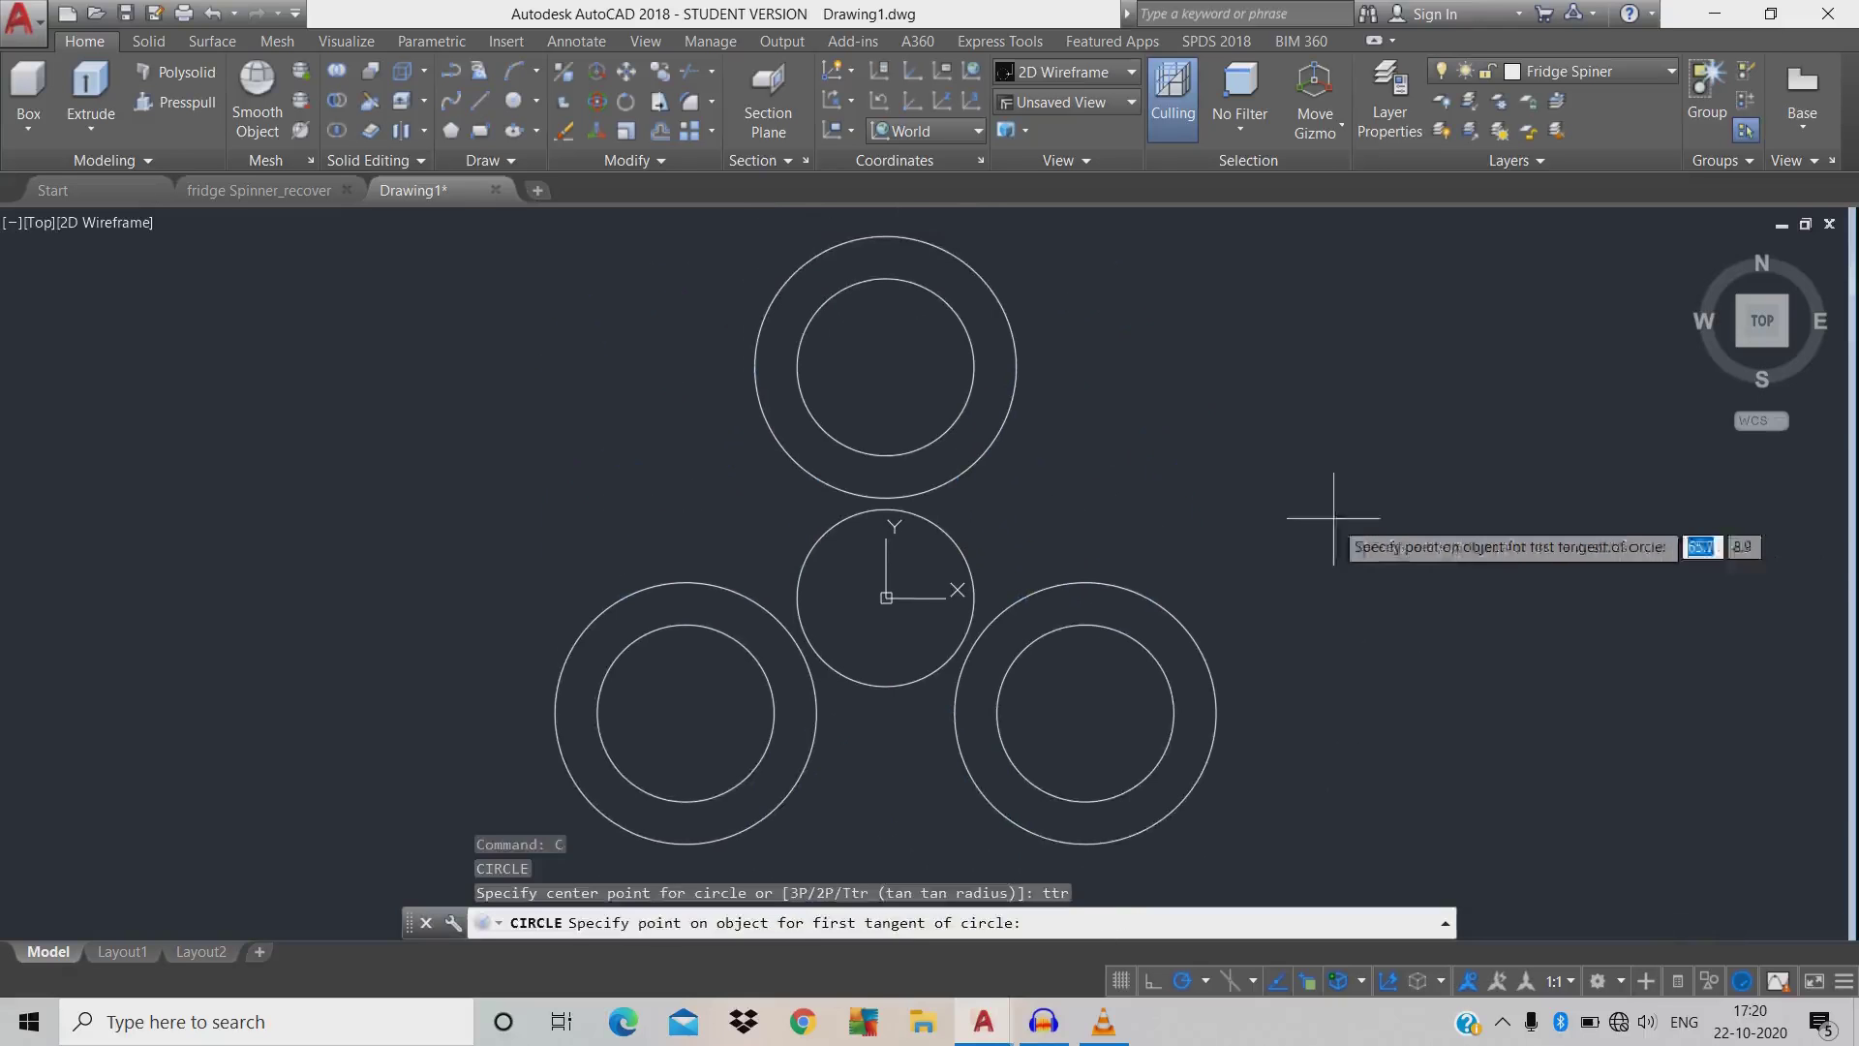
{"action": "left_click", "coordinate": [994, 431]}
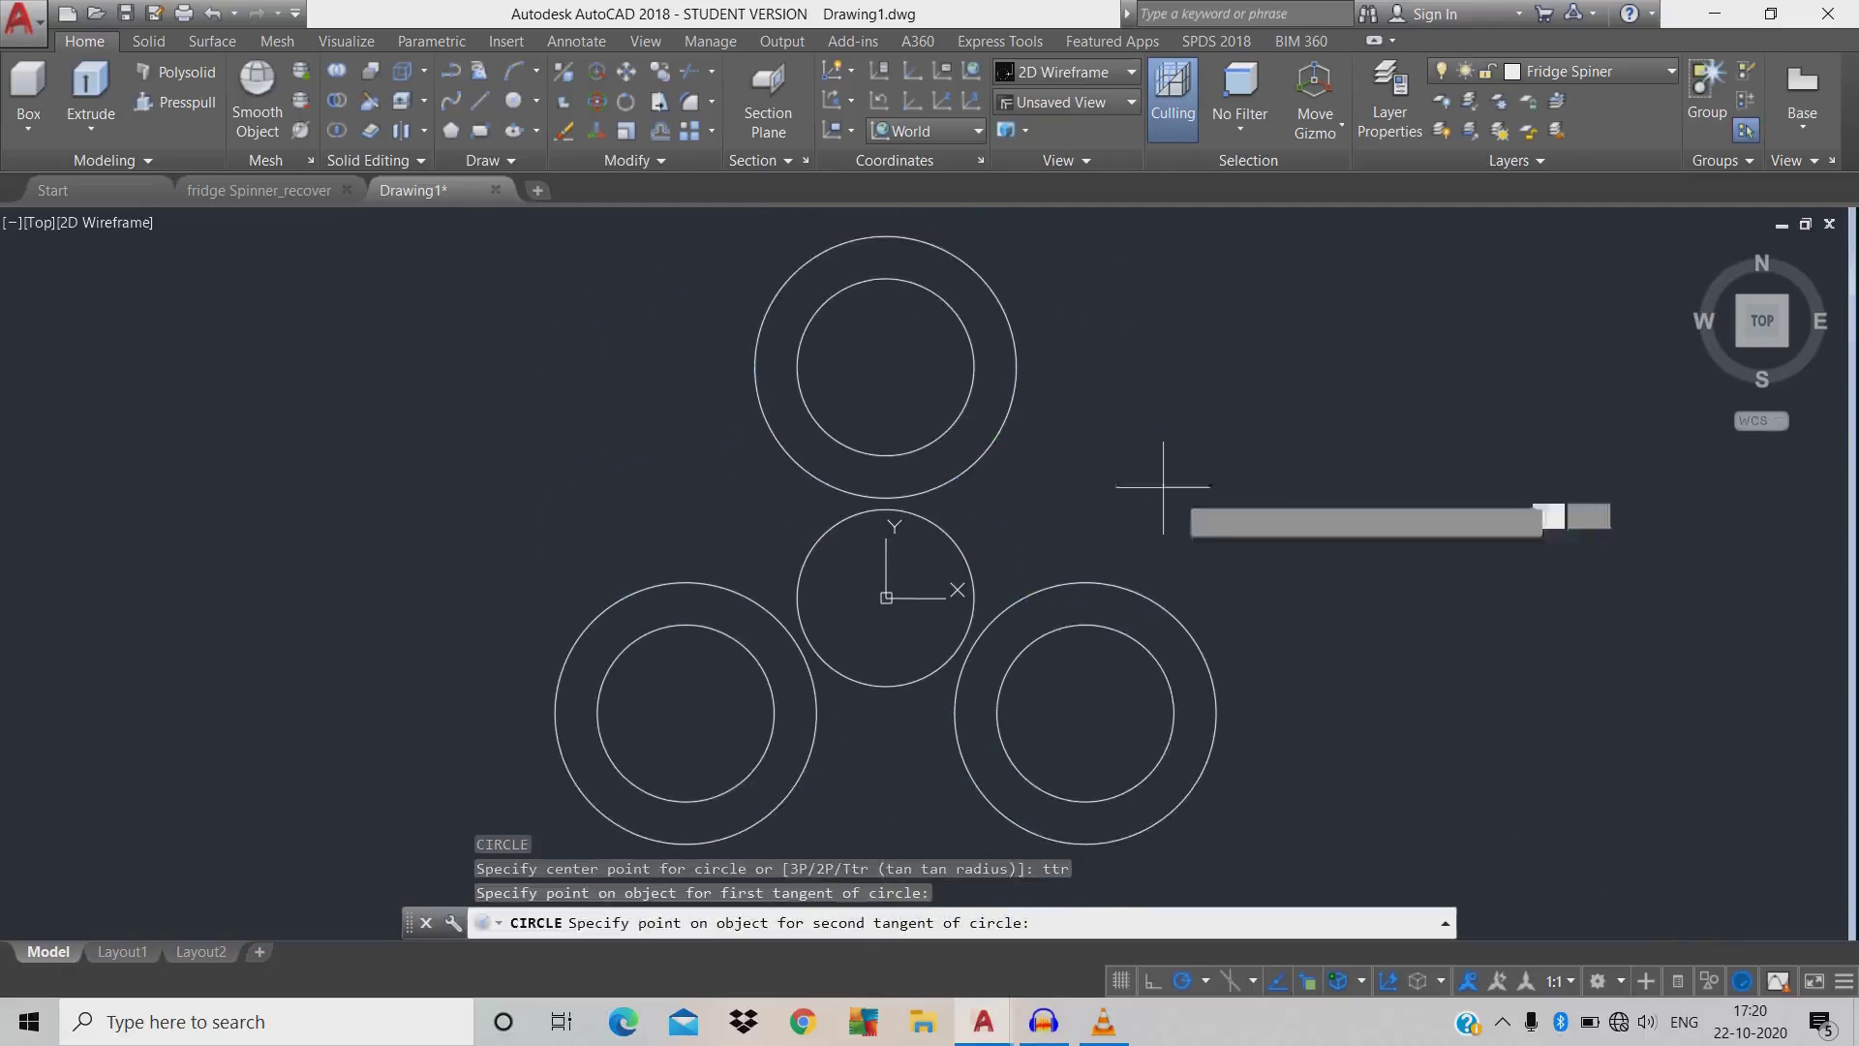
{"action": "left_click", "coordinate": [1155, 594]}
{"action": "type", "text": "17"}
{"action": "key", "text": "Return"}
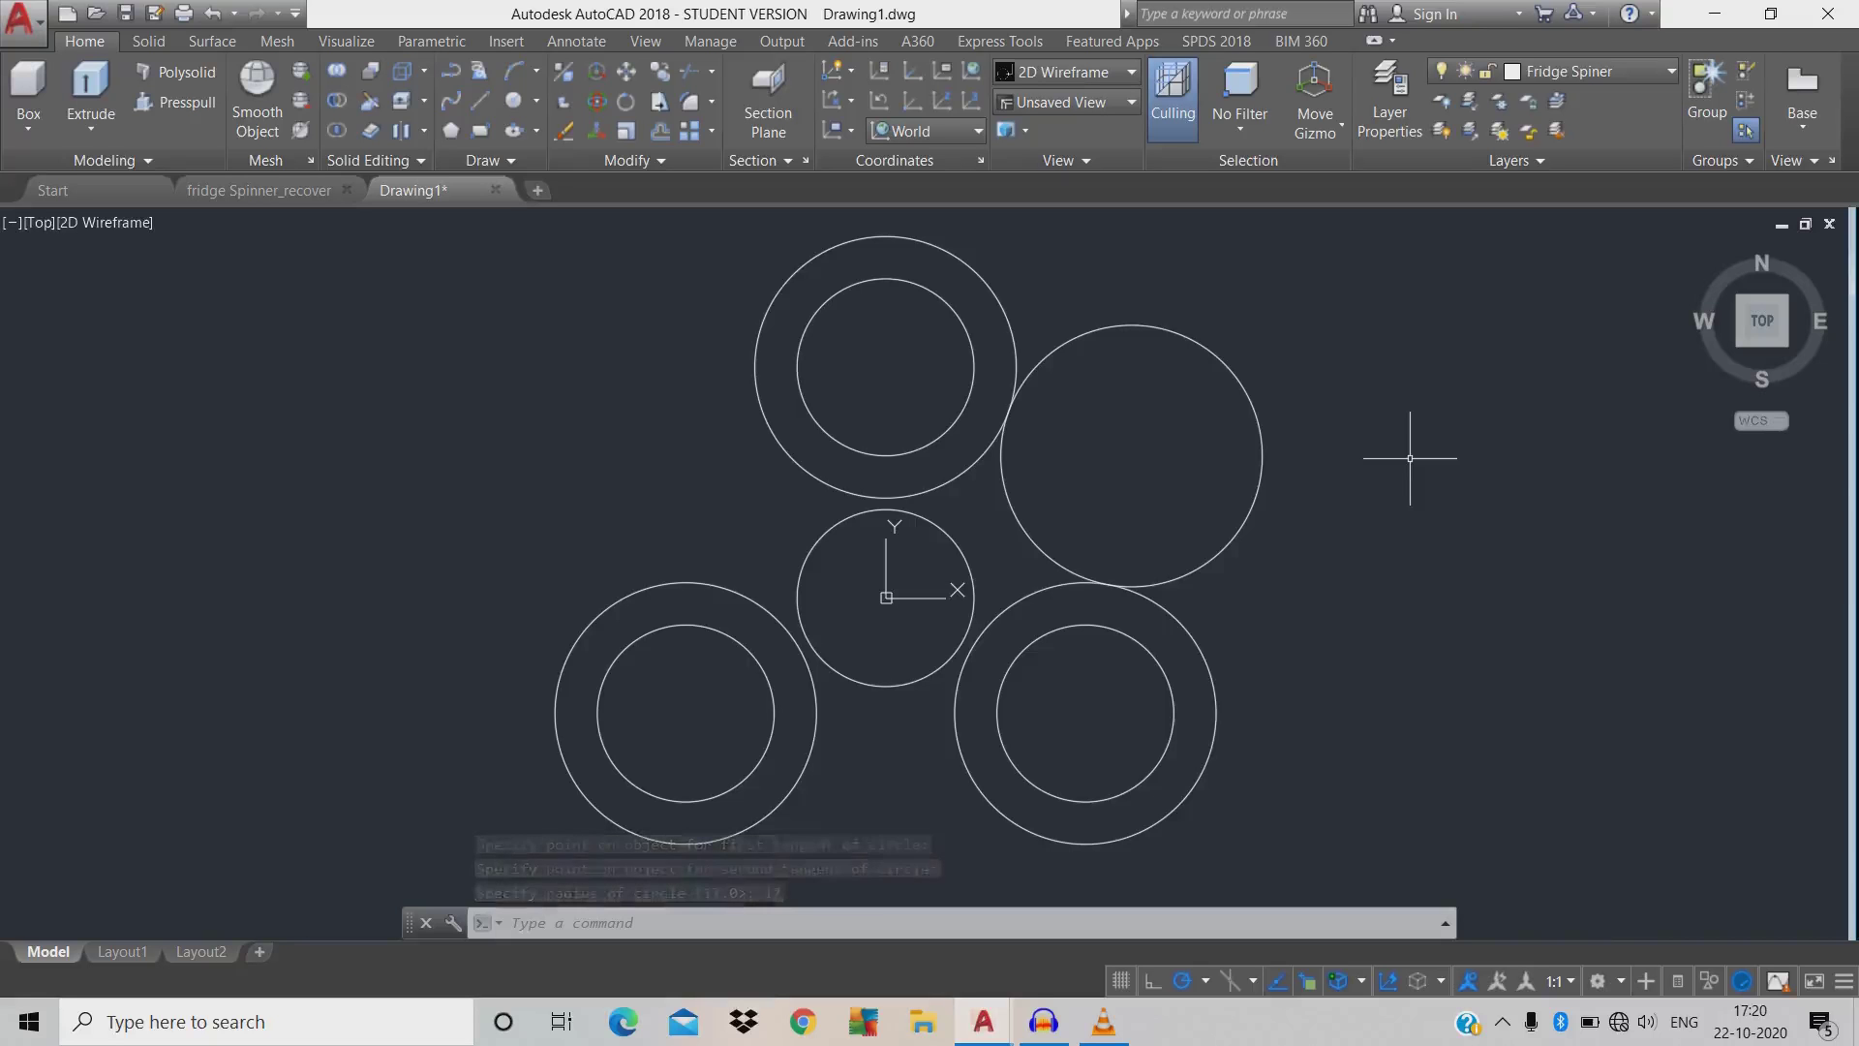
- Draw a second tangent-tangent-radius circle of radius 17 mm touching the upper and lower-left outer circles
{"action": "key", "text": "Return"}
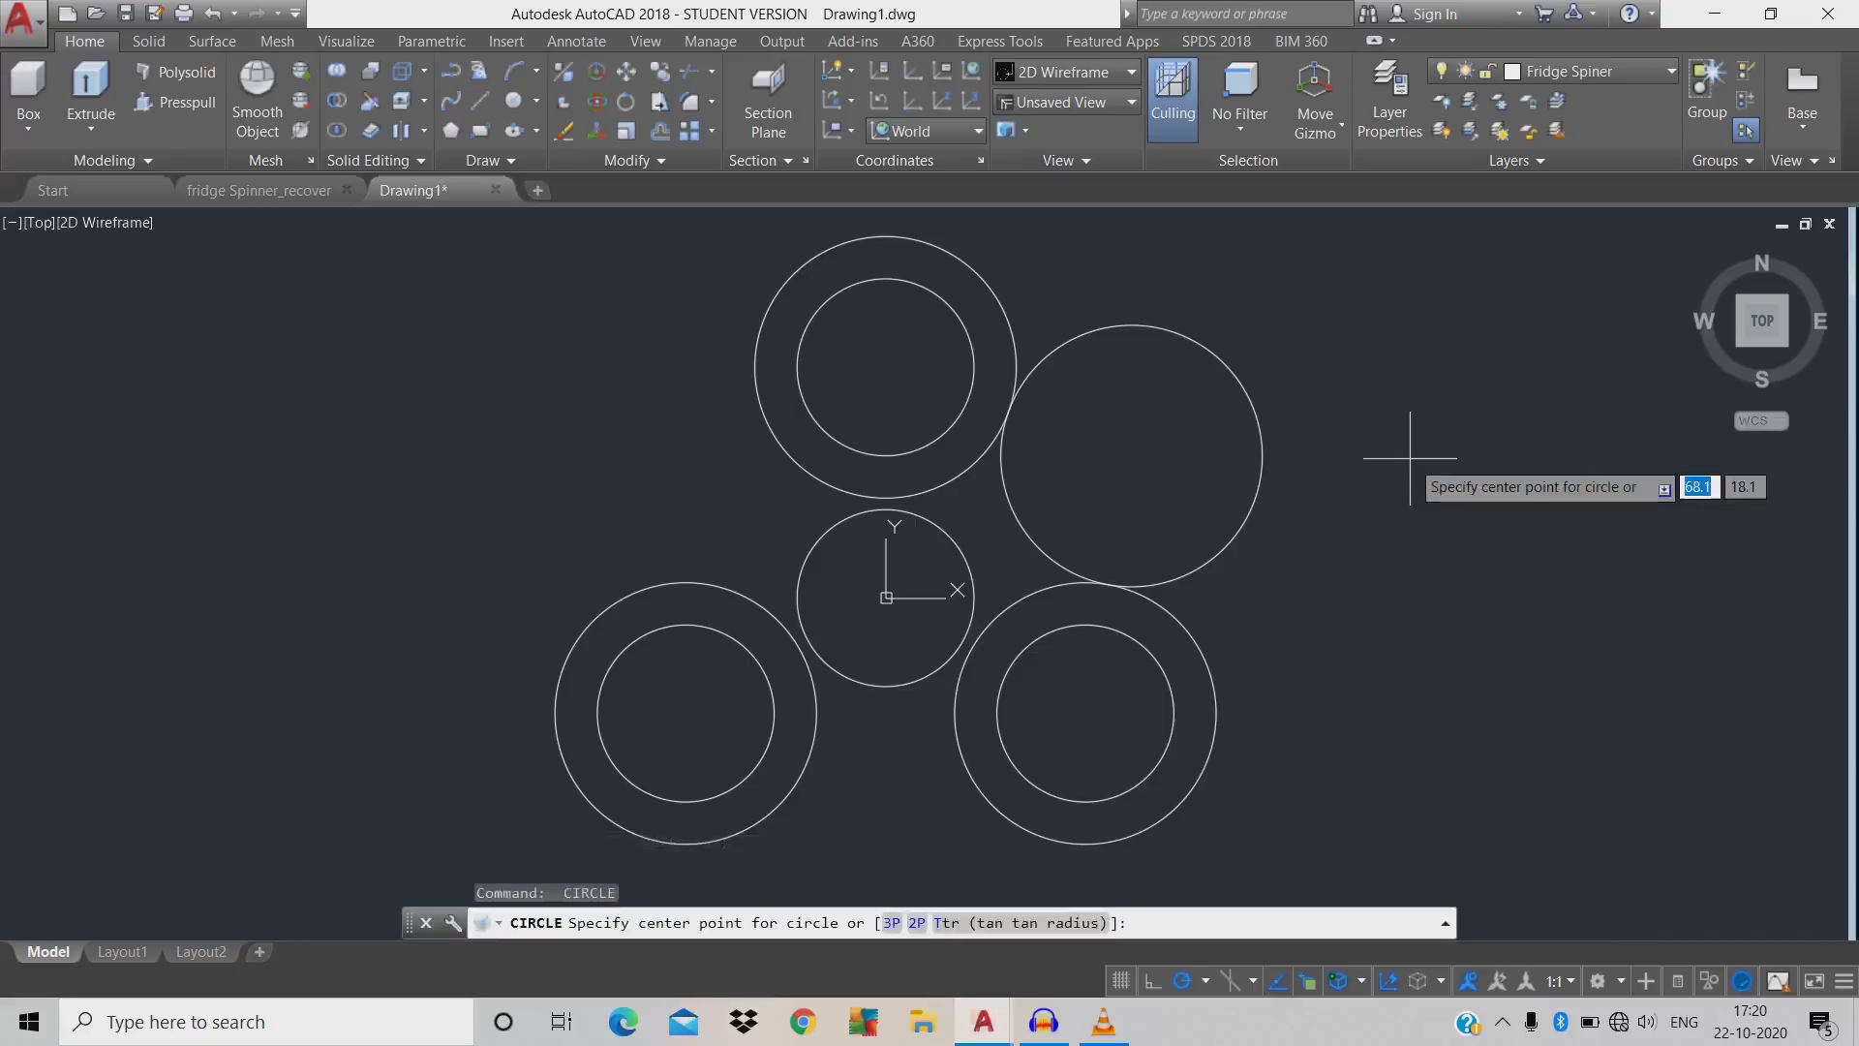
{"action": "type", "text": "ttr"}
{"action": "key", "text": "Return"}
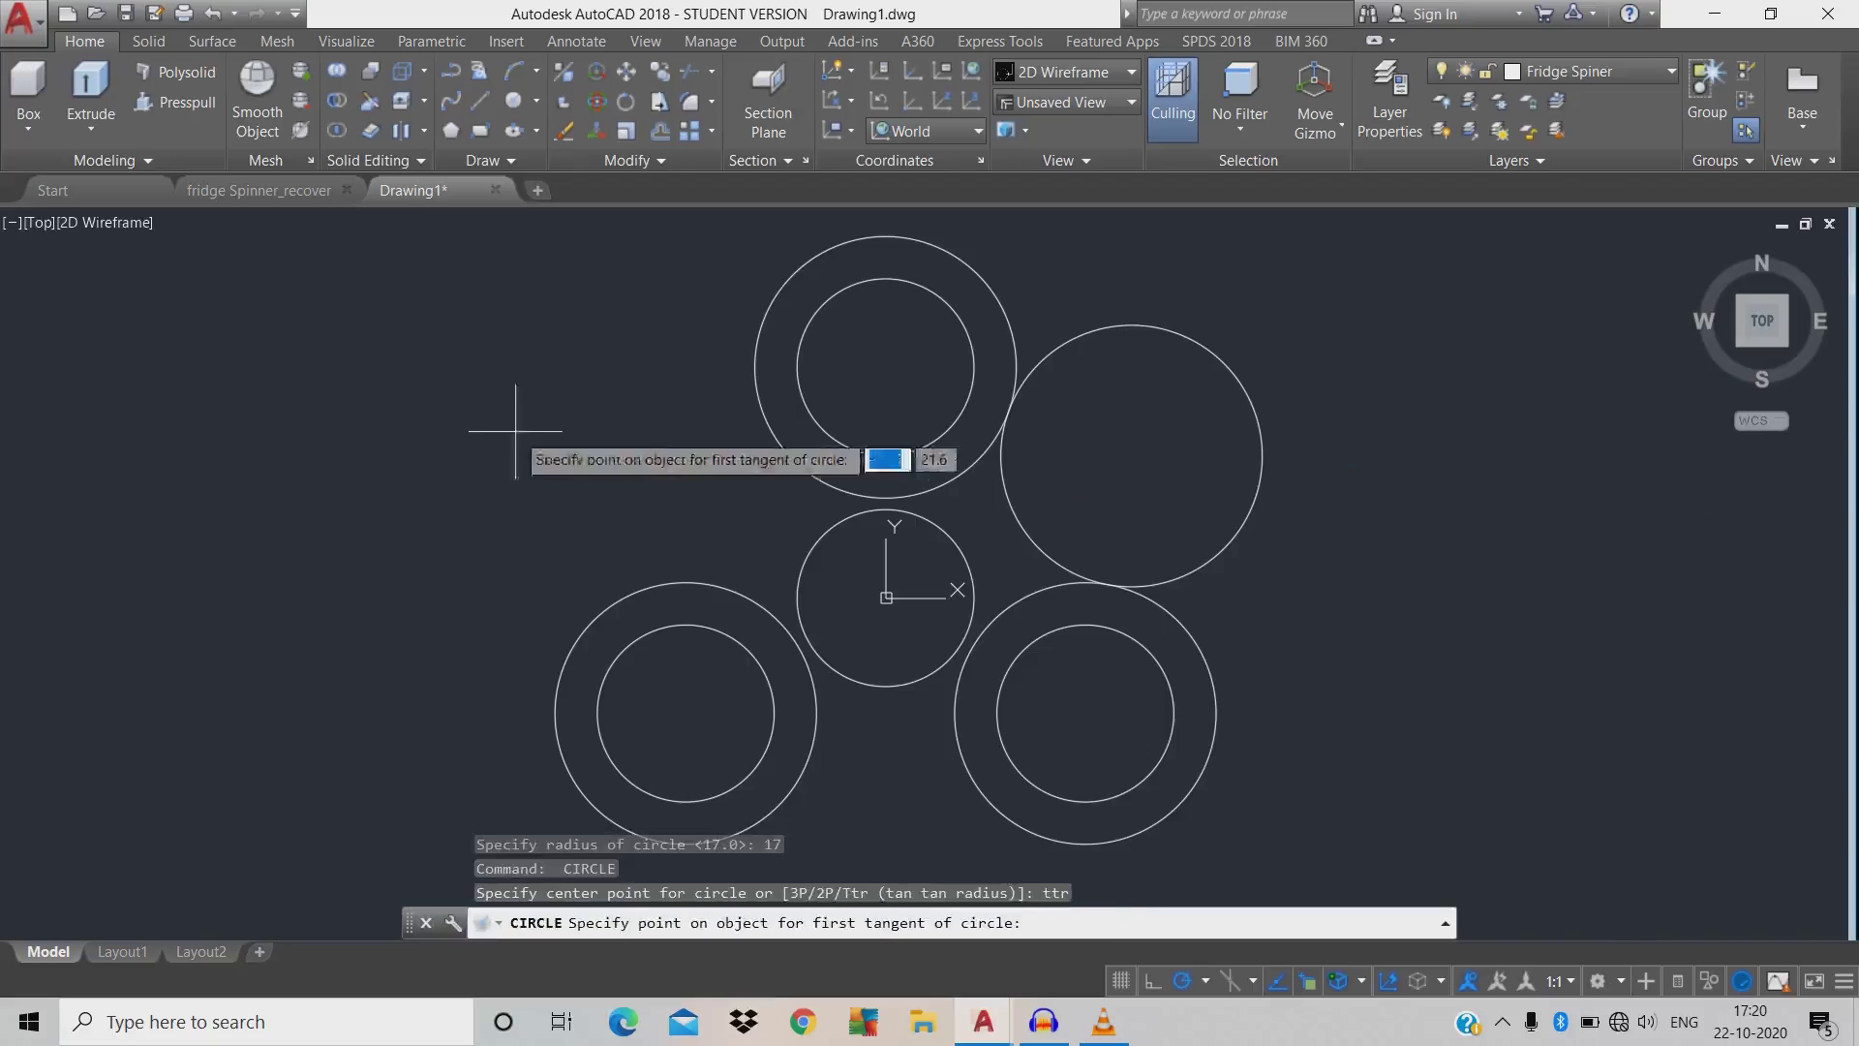
{"action": "left_click", "coordinate": [758, 395]}
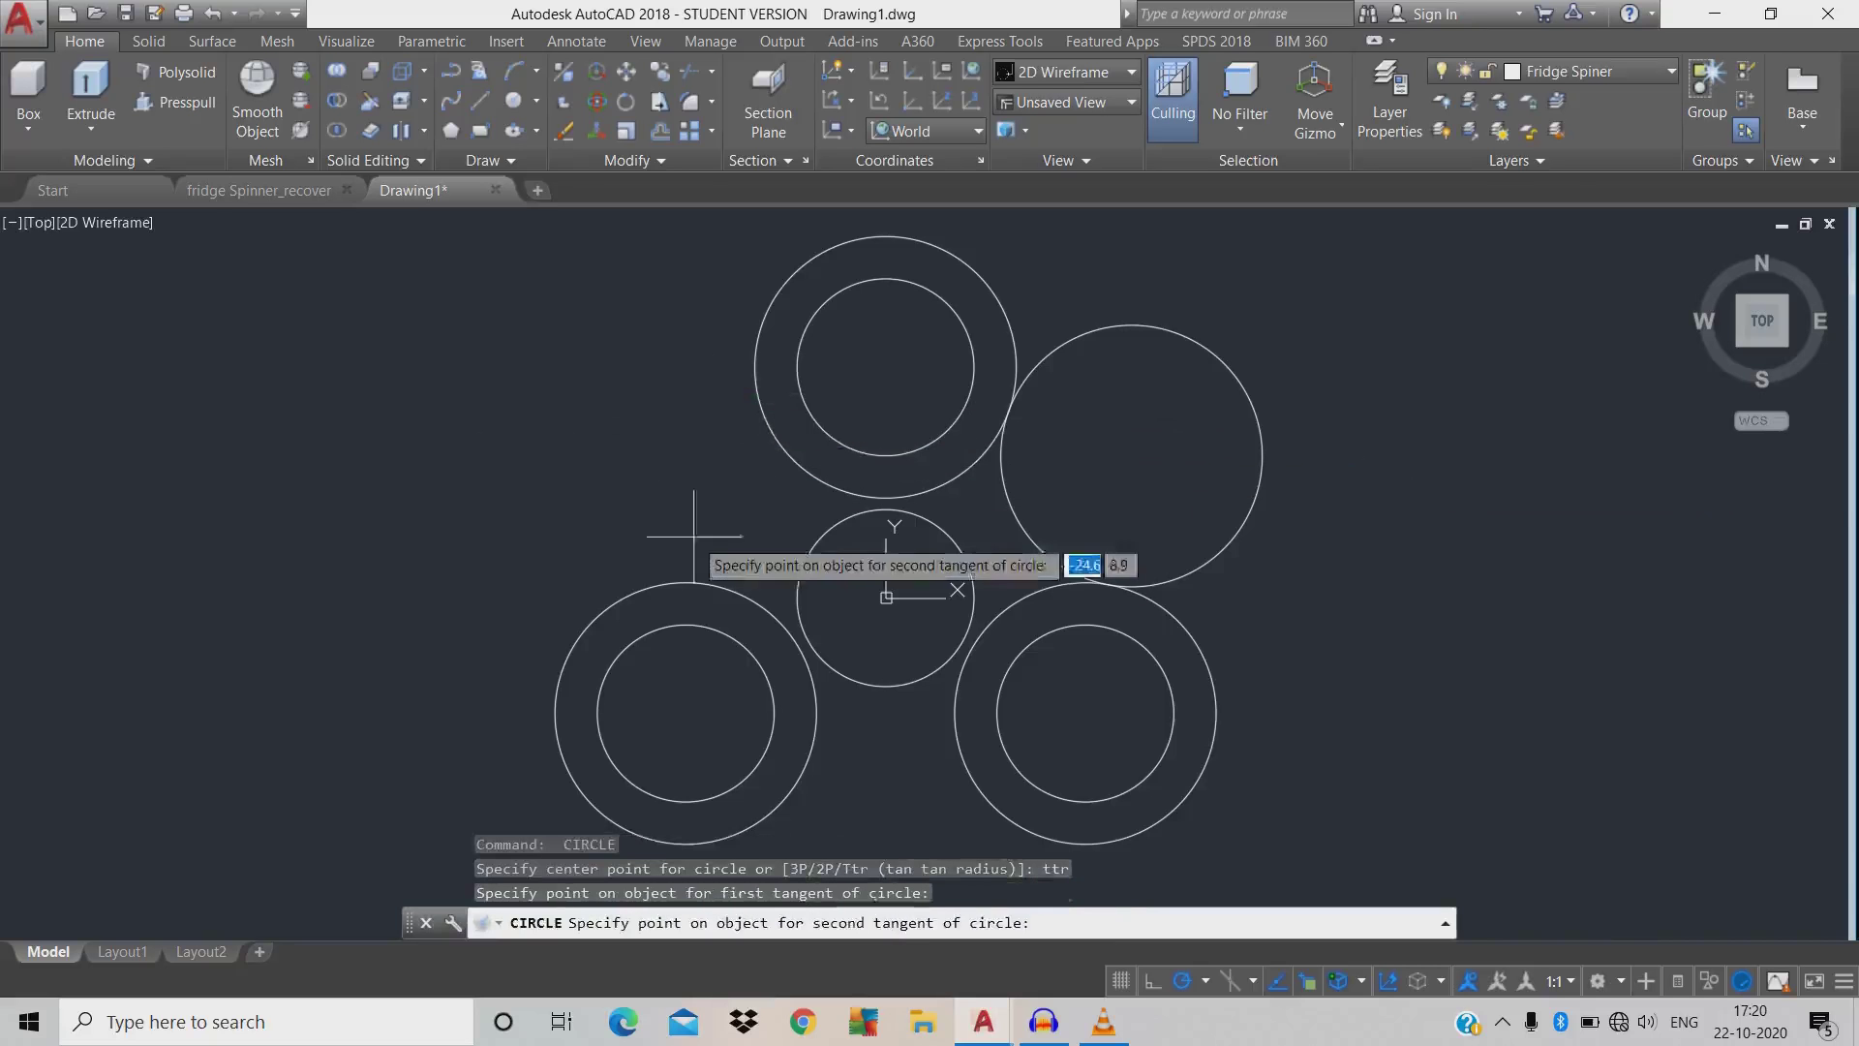
{"action": "left_click", "coordinate": [668, 582]}
{"action": "type", "text": "17"}
{"action": "key", "text": "Return"}
- Draw a third tangent-tangent-radius circle of radius 17 mm below, touching the lower-right and lower-left outer circles
{"action": "middle_click_drag", "start_coordinate": [1002, 632], "coordinate": [1035, 556]}
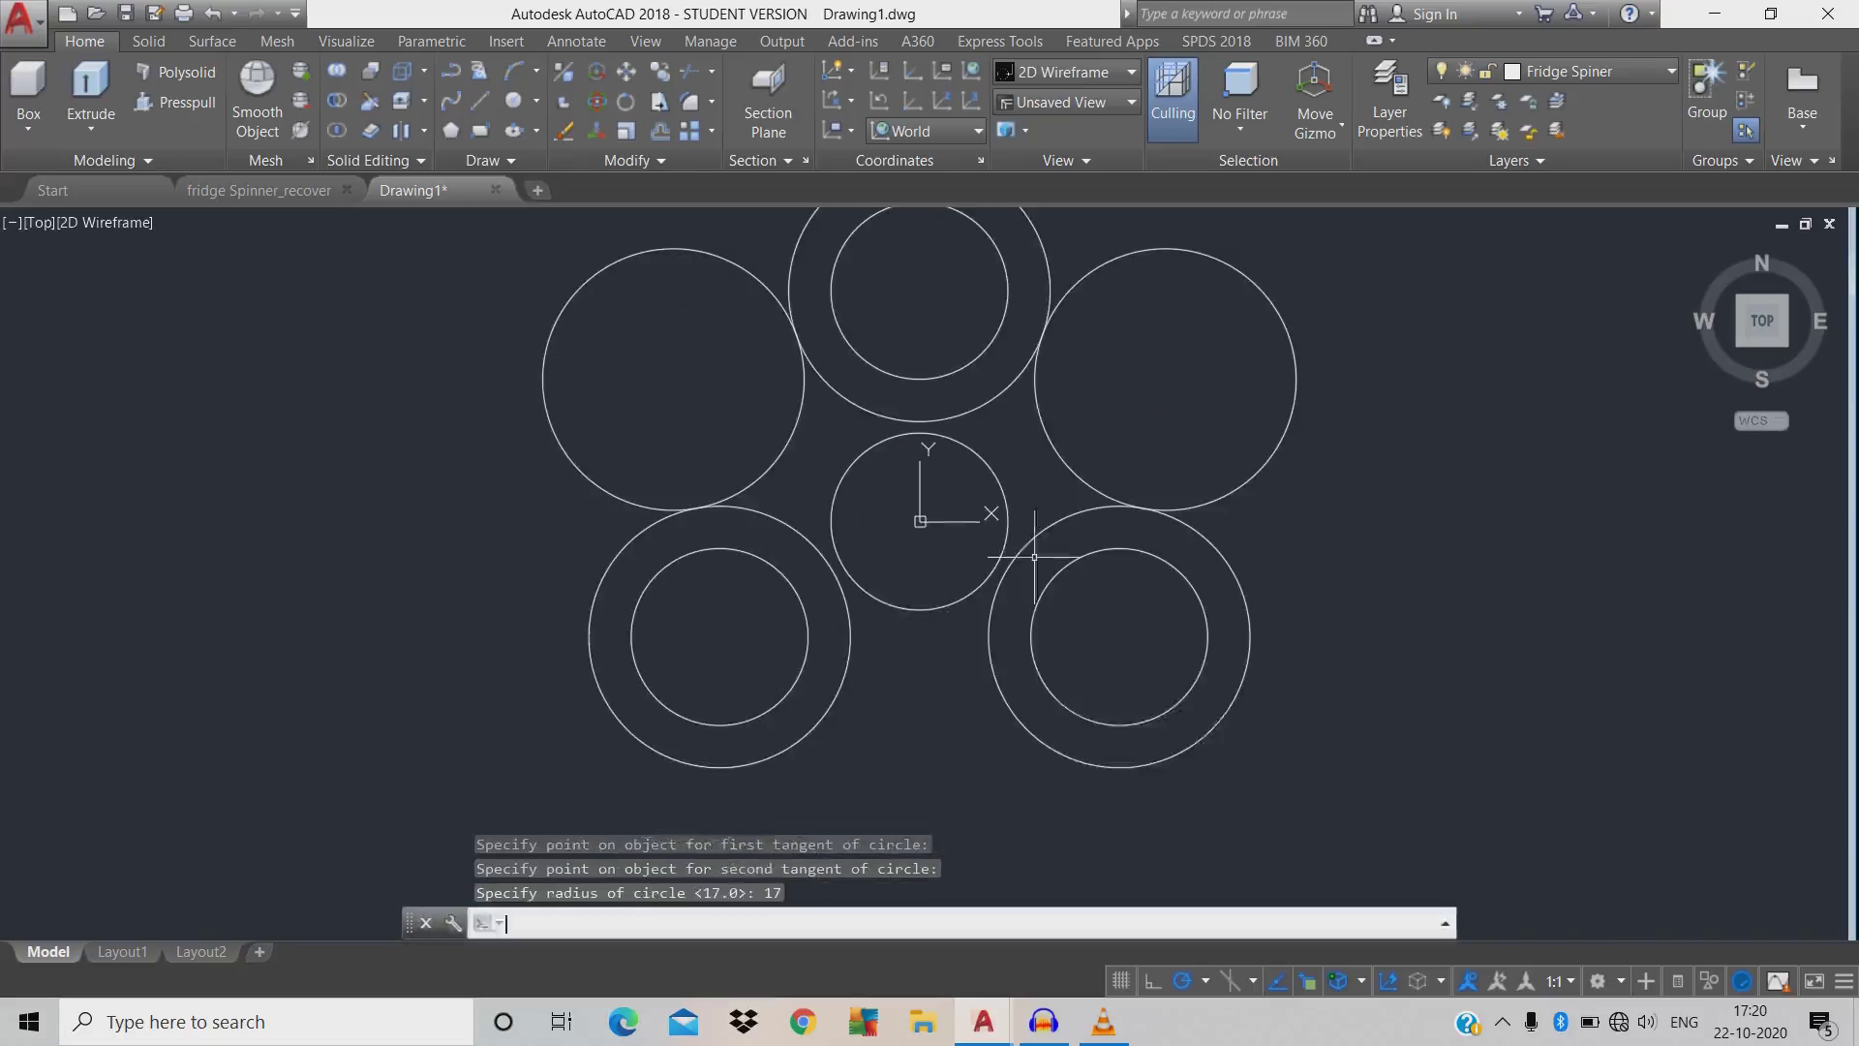
{"action": "key", "text": "Return"}
{"action": "left_click", "coordinate": [1085, 756]}
{"action": "key", "text": "Escape"}
{"action": "type", "text": "c"}
{"action": "key", "text": "Return"}
{"action": "type", "text": "ttr"}
{"action": "key", "text": "Return"}
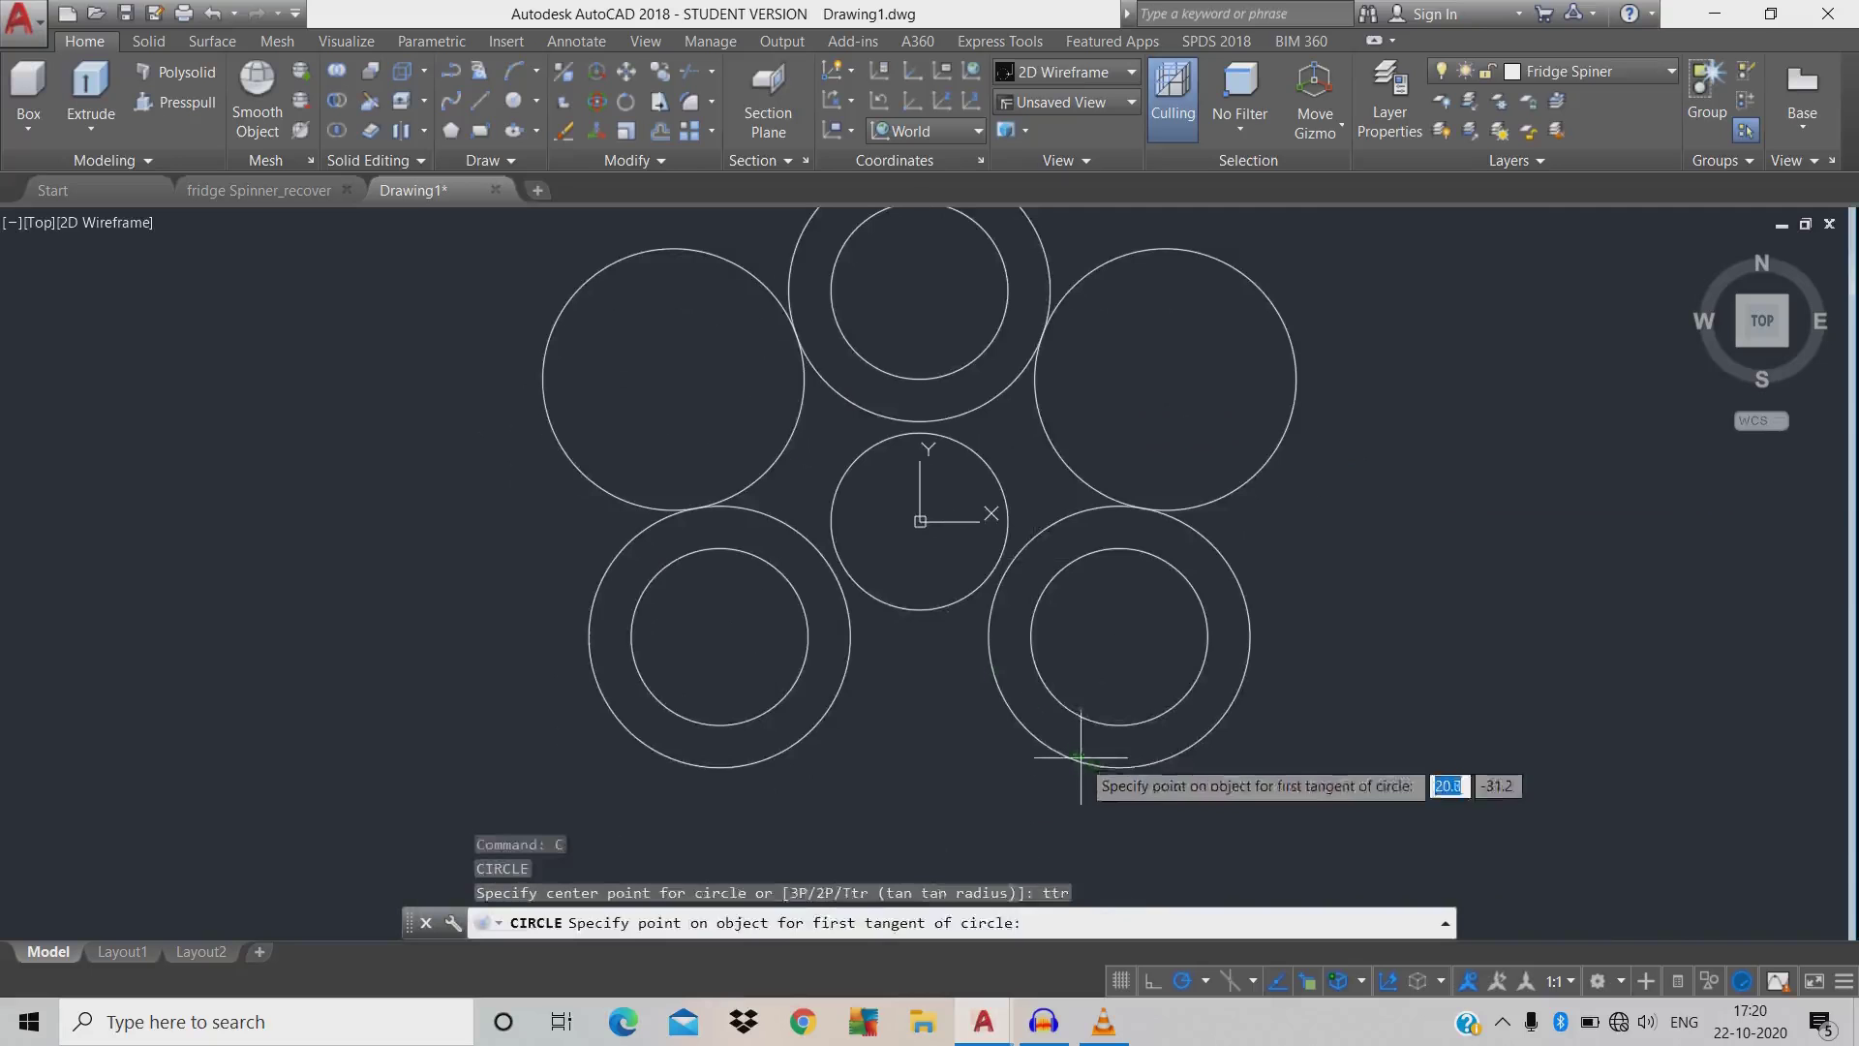
{"action": "left_click", "coordinate": [1081, 757]}
{"action": "left_click", "coordinate": [813, 738]}
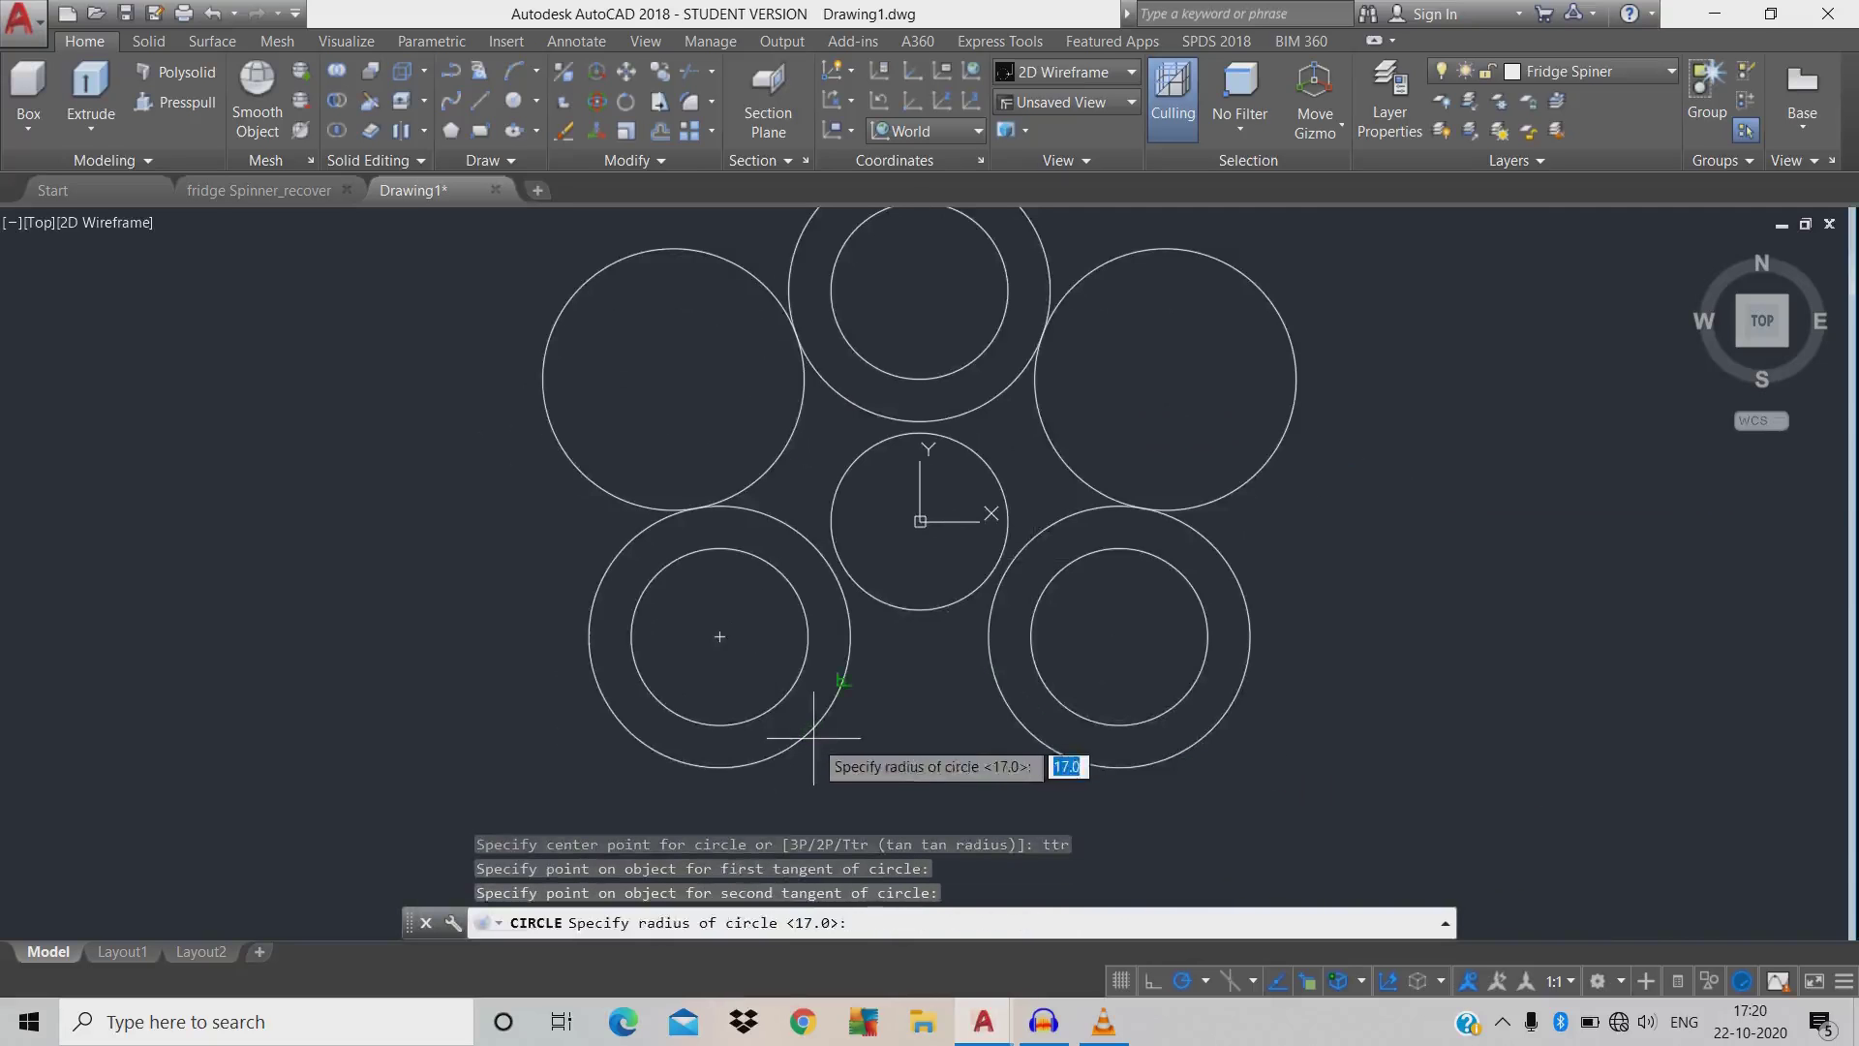
{"action": "type", "text": "17"}
{"action": "key", "text": "Return"}
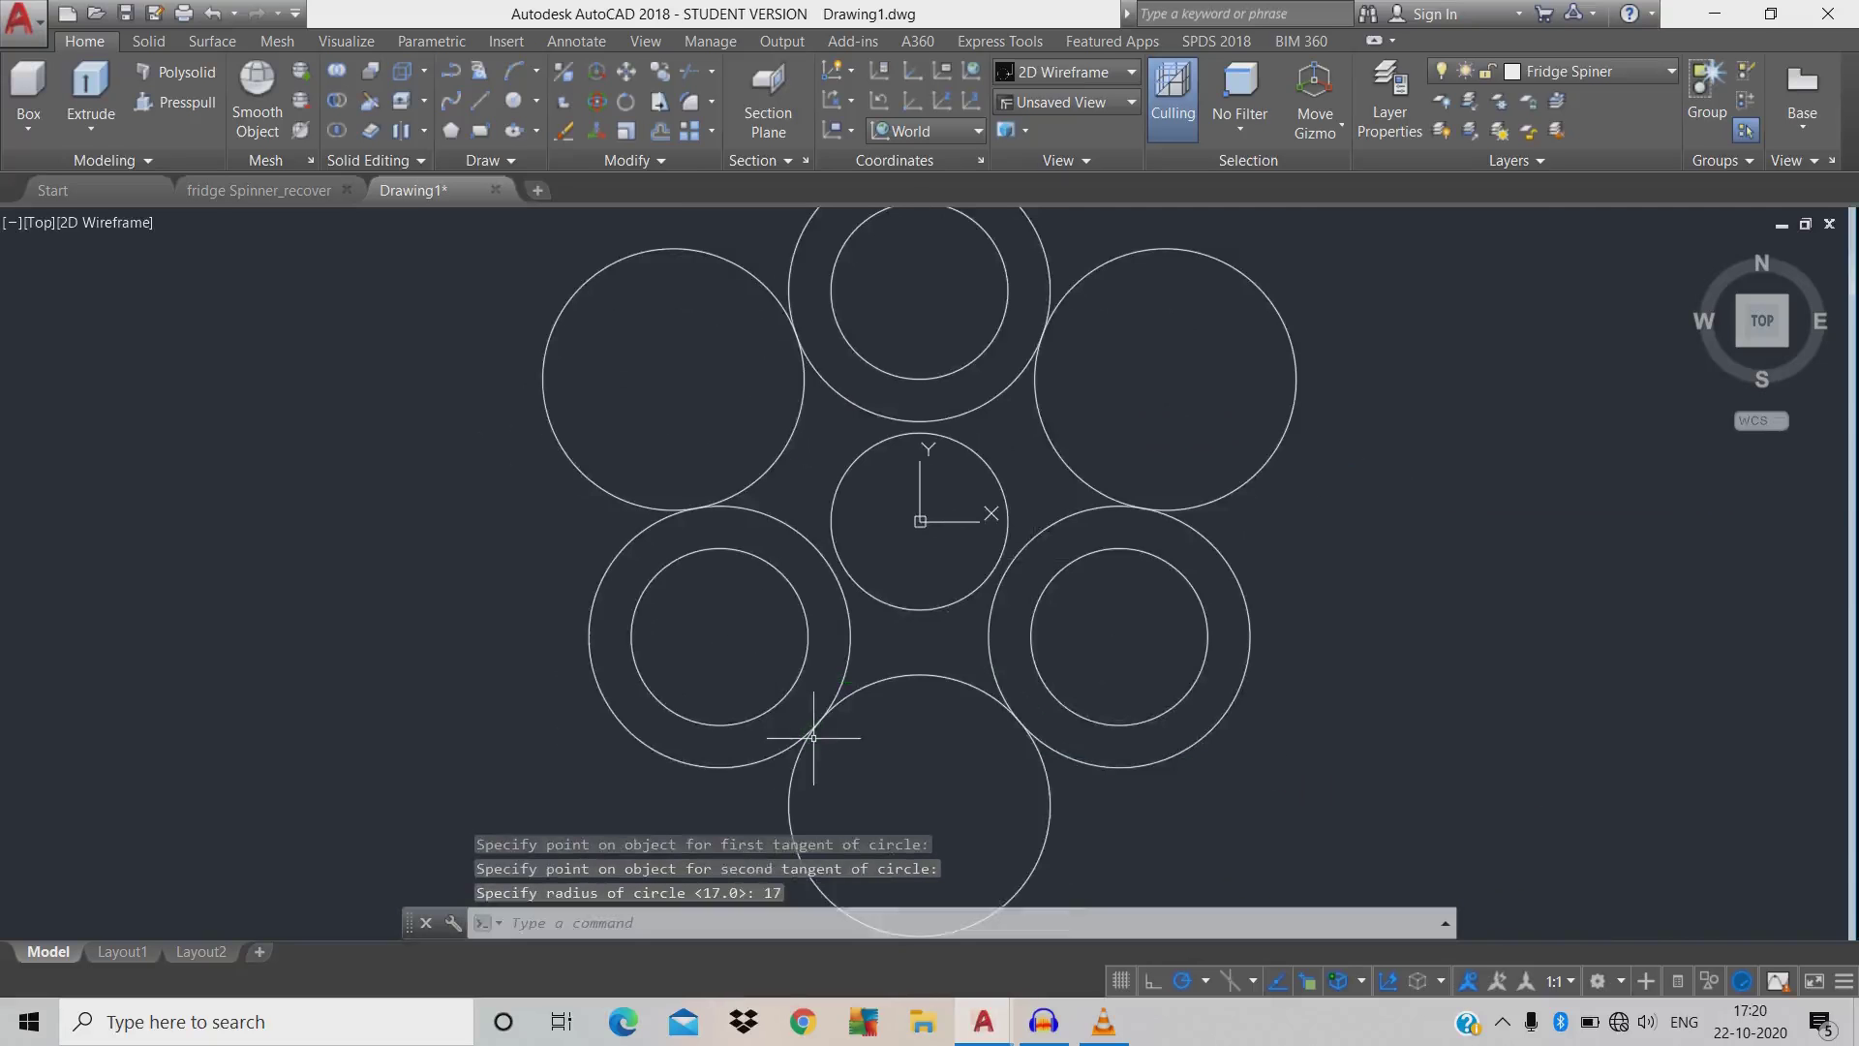
- Trim the outer portions of the three tangent circles and the inward-facing arcs of the upper and lower-right outer circles
{"action": "type", "text": "tr"}
{"action": "key", "text": "Return"}
{"action": "key", "text": "Return"}
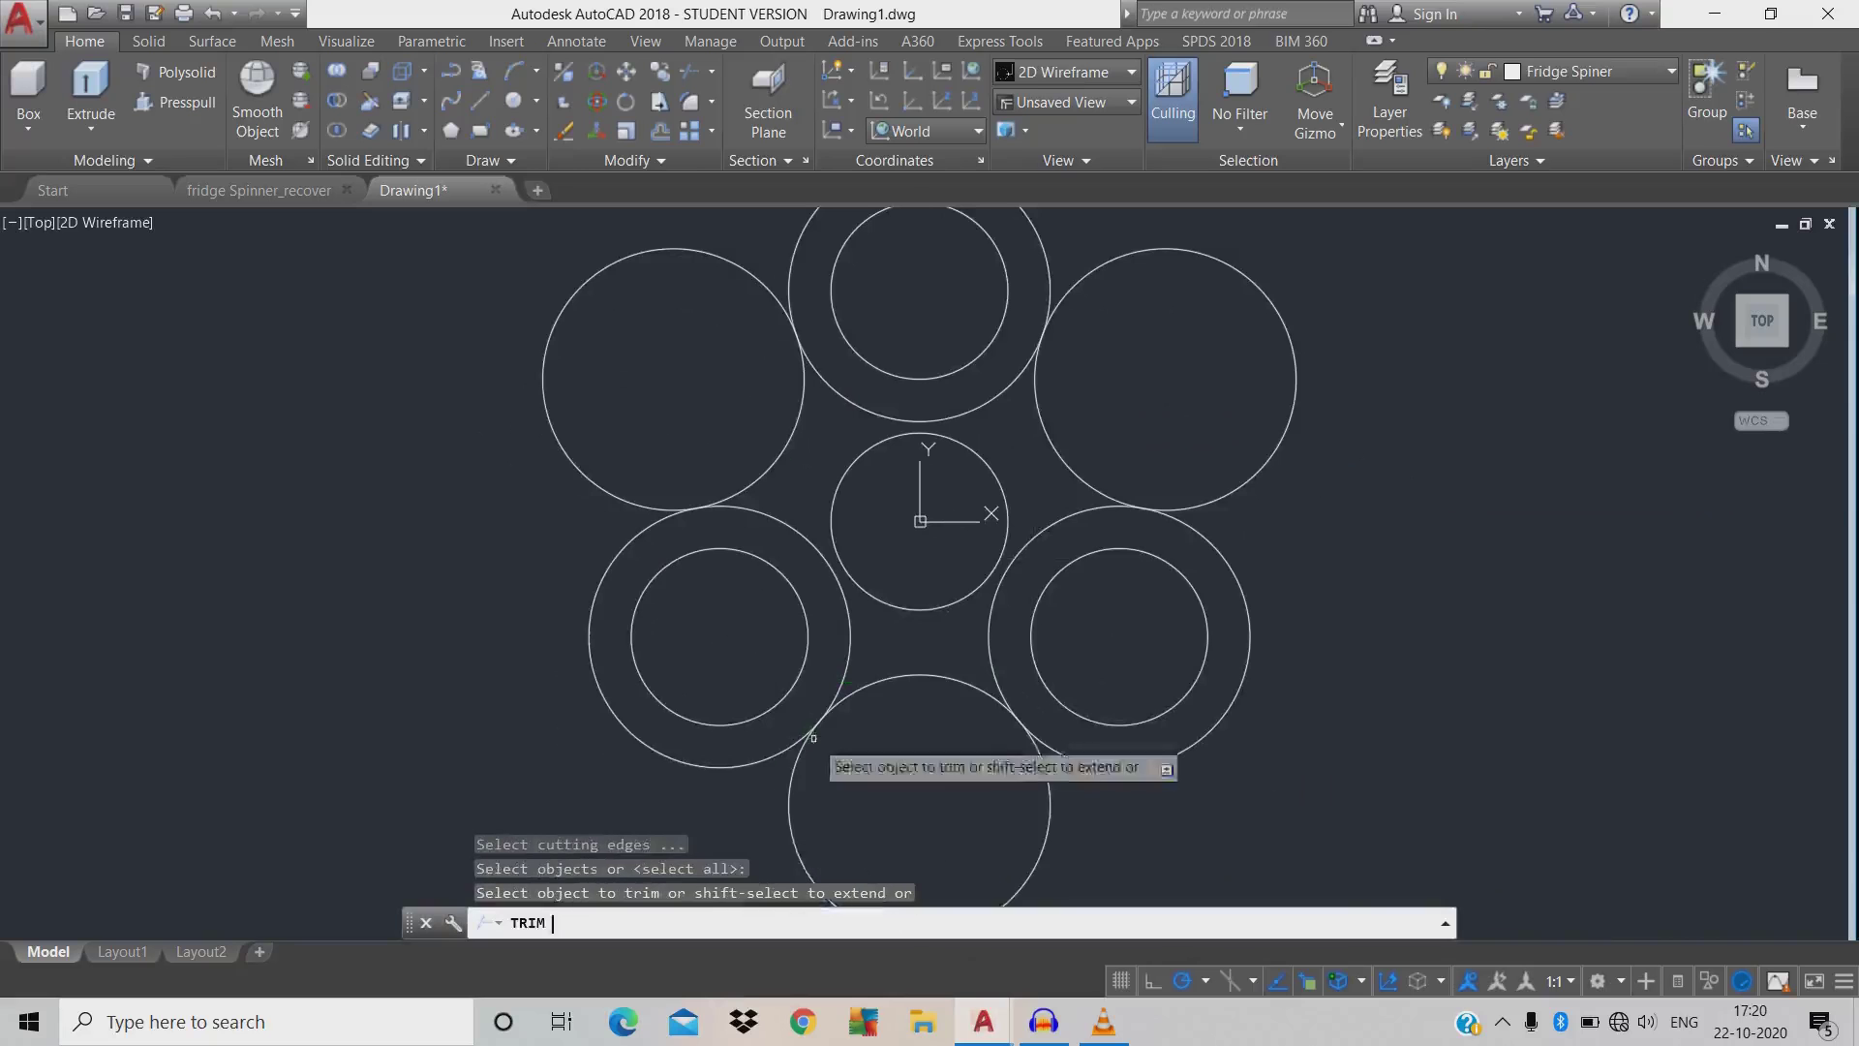
{"action": "left_click", "coordinate": [1044, 824]}
{"action": "left_click", "coordinate": [973, 810]}
{"action": "left_click", "coordinate": [1048, 524]}
{"action": "left_click", "coordinate": [1293, 378]}
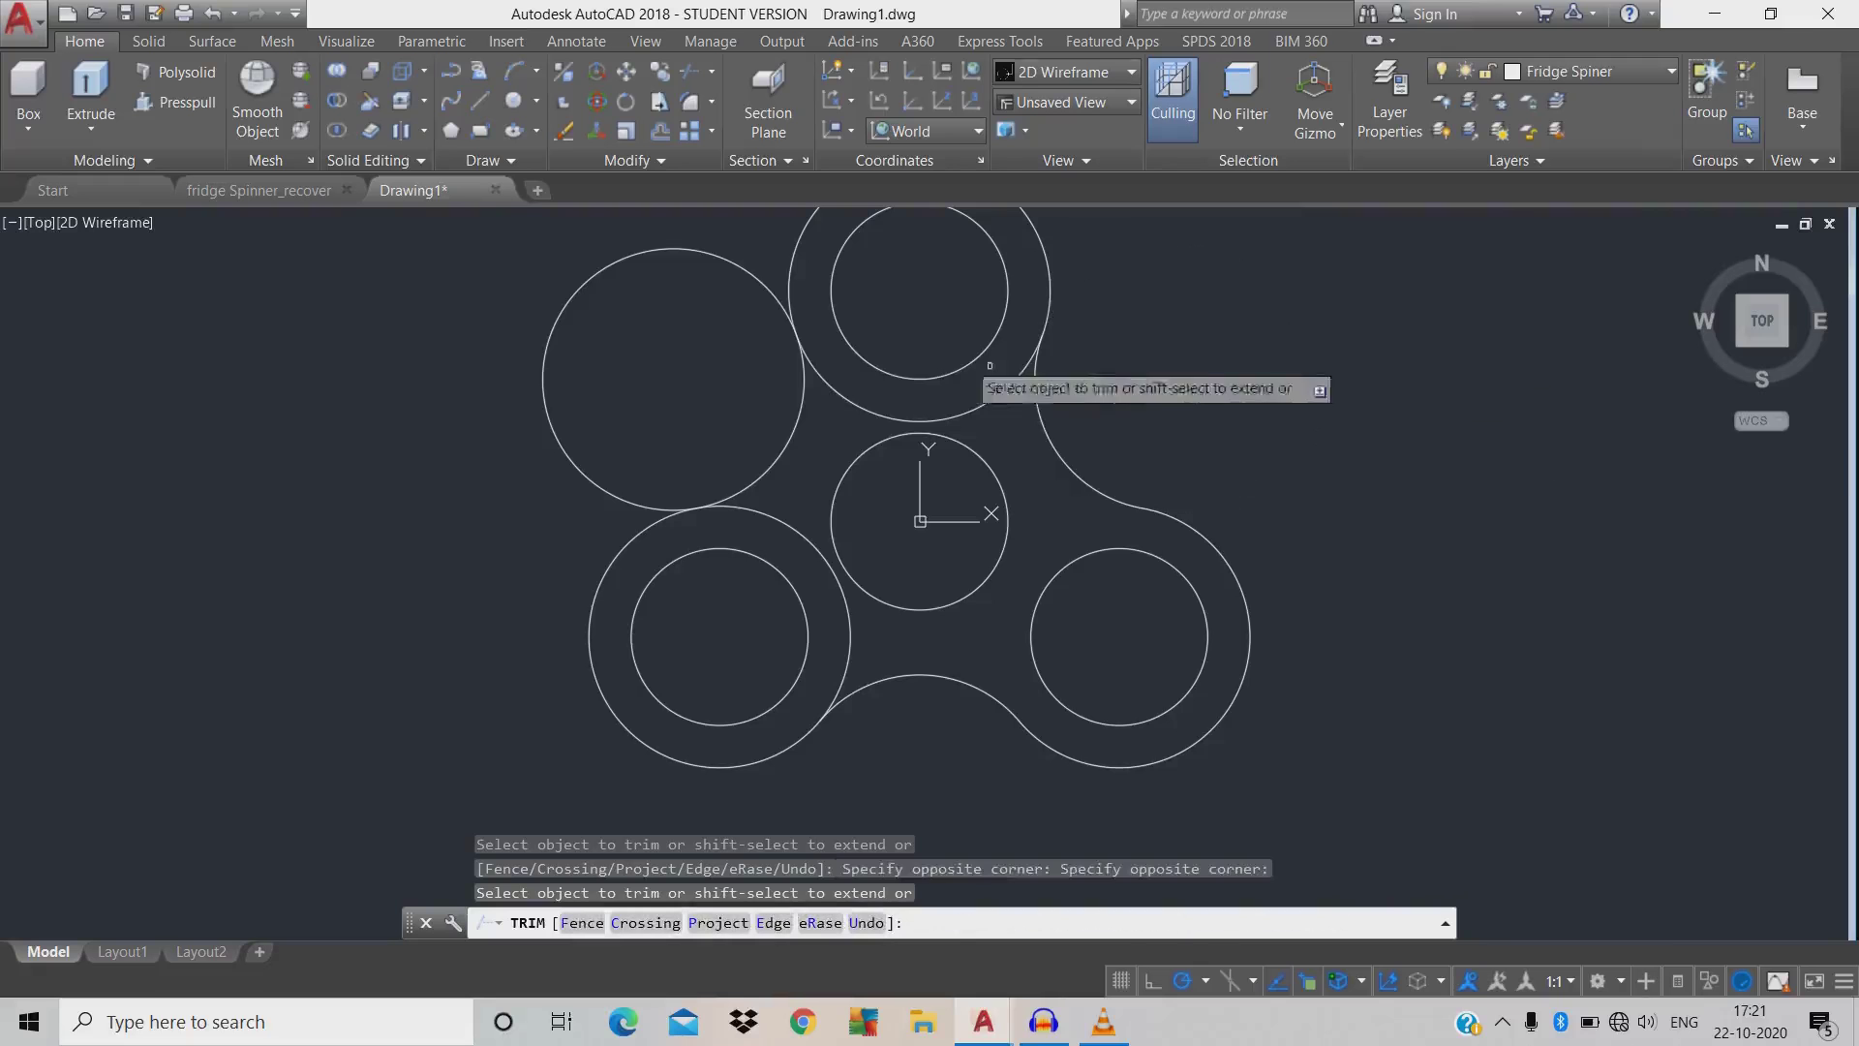
{"action": "left_click", "coordinate": [841, 392]}
{"action": "left_click", "coordinate": [704, 336]}
{"action": "left_click", "coordinate": [435, 336]}
{"action": "key", "text": "Escape"}
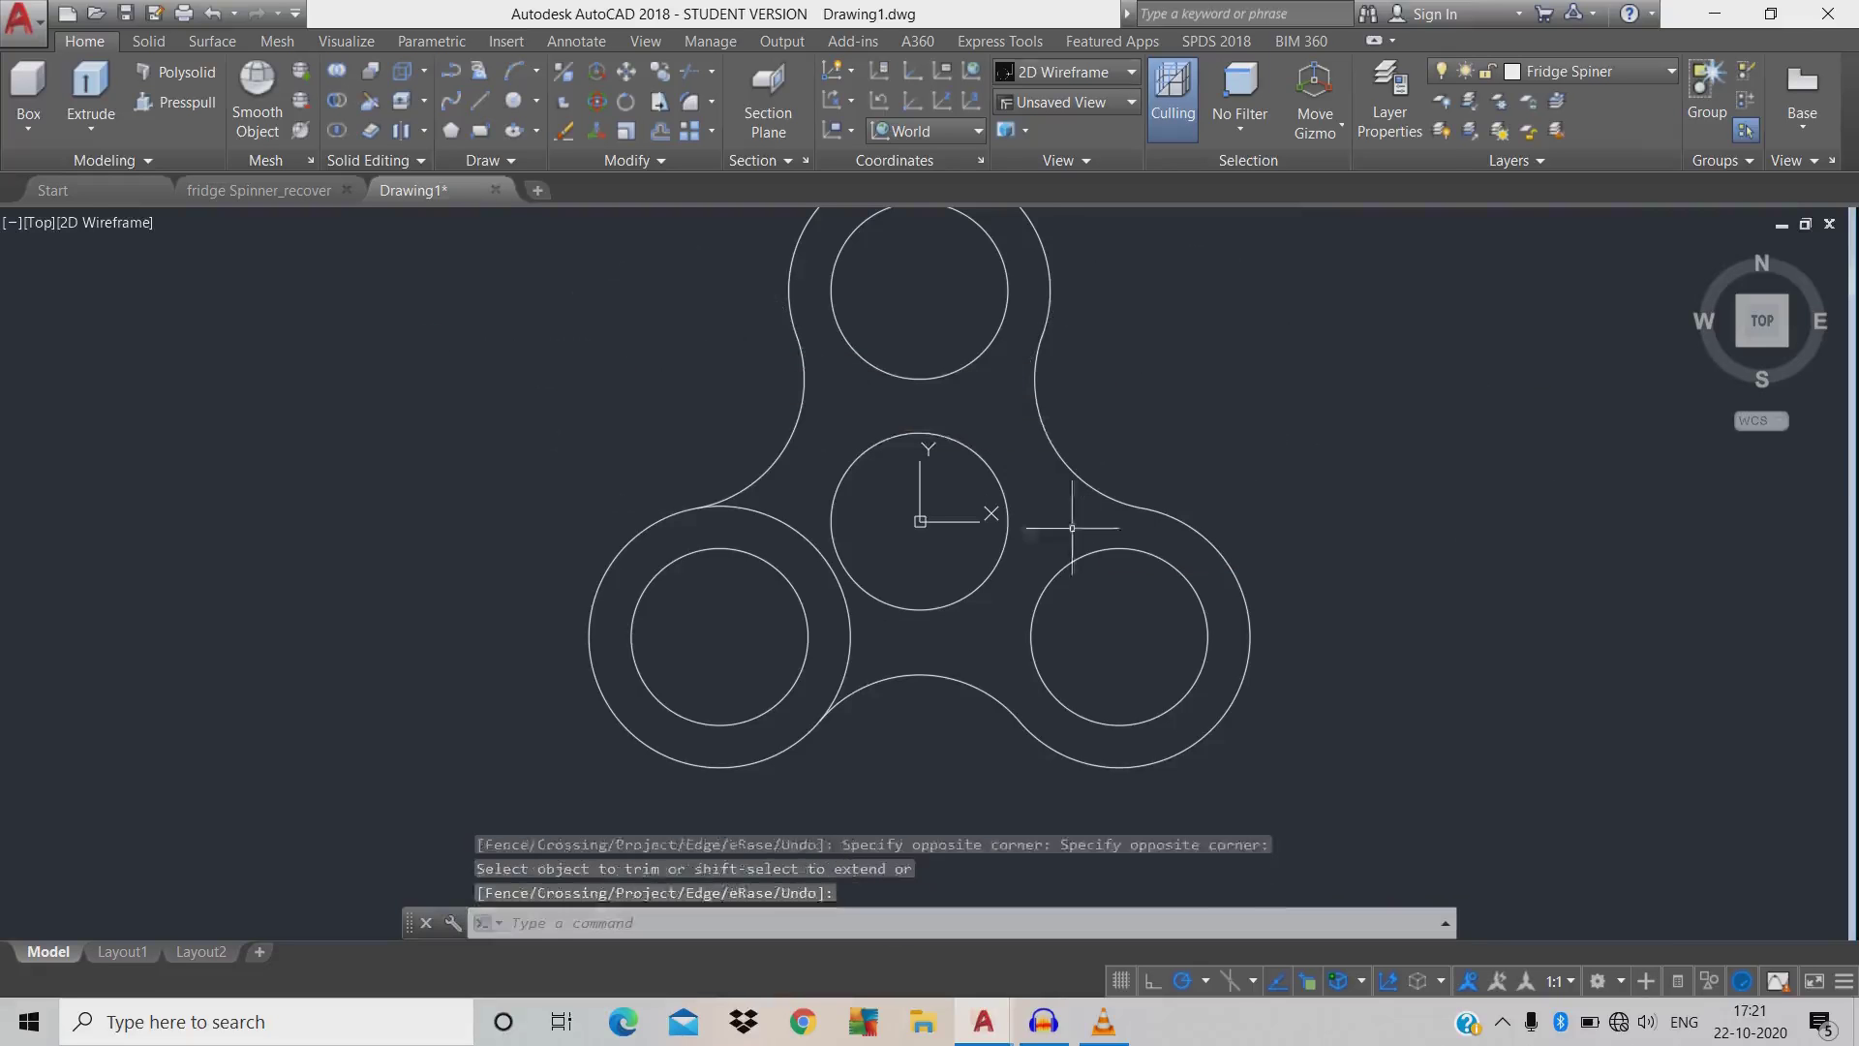
- Trim the remaining inward-facing arc of the lower-left outer circle to complete the three-armed outline
{"action": "type", "text": "tr"}
{"action": "key", "text": "Return"}
{"action": "key", "text": "Return"}
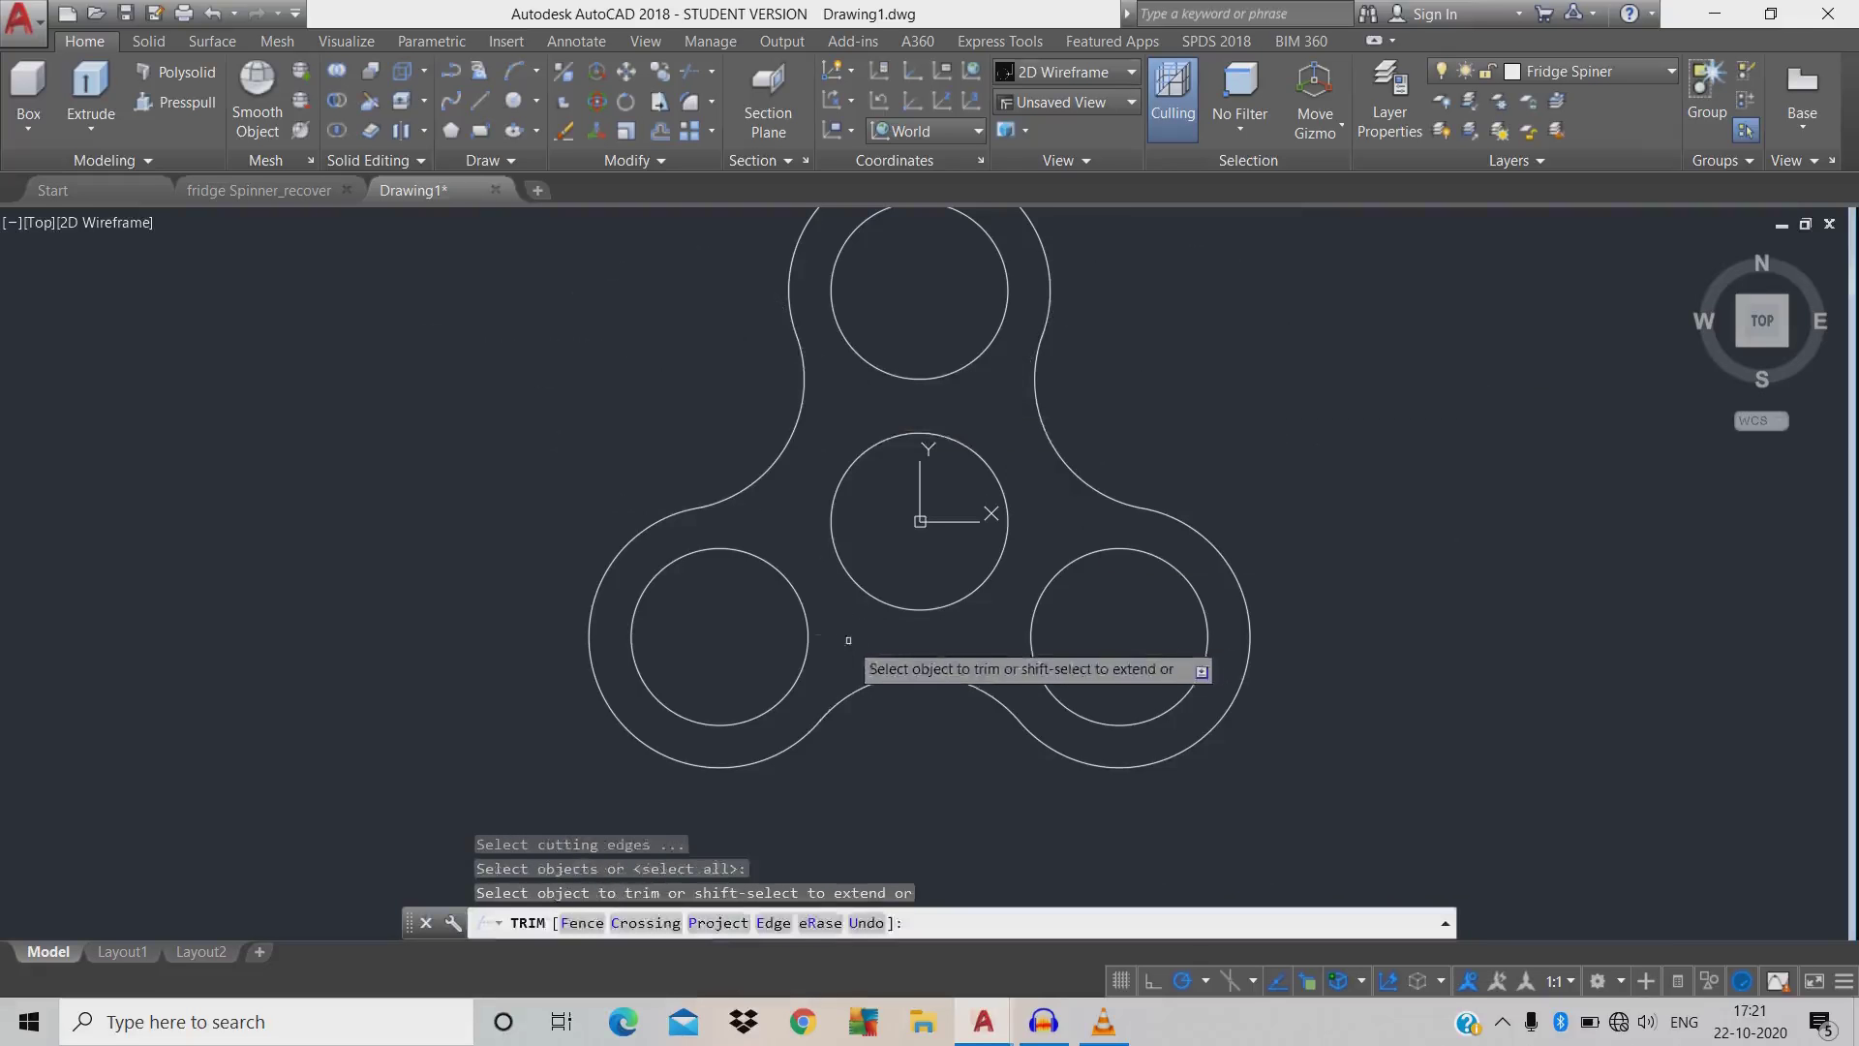
{"action": "key", "text": "Escape"}
- Switch to a 3D view and convert the spinner outline and its four inner circles into regions
{"action": "left_click_drag", "start_coordinate": [1763, 320], "coordinate": [1748, 334]}
{"action": "left_click", "coordinate": [1739, 345]}
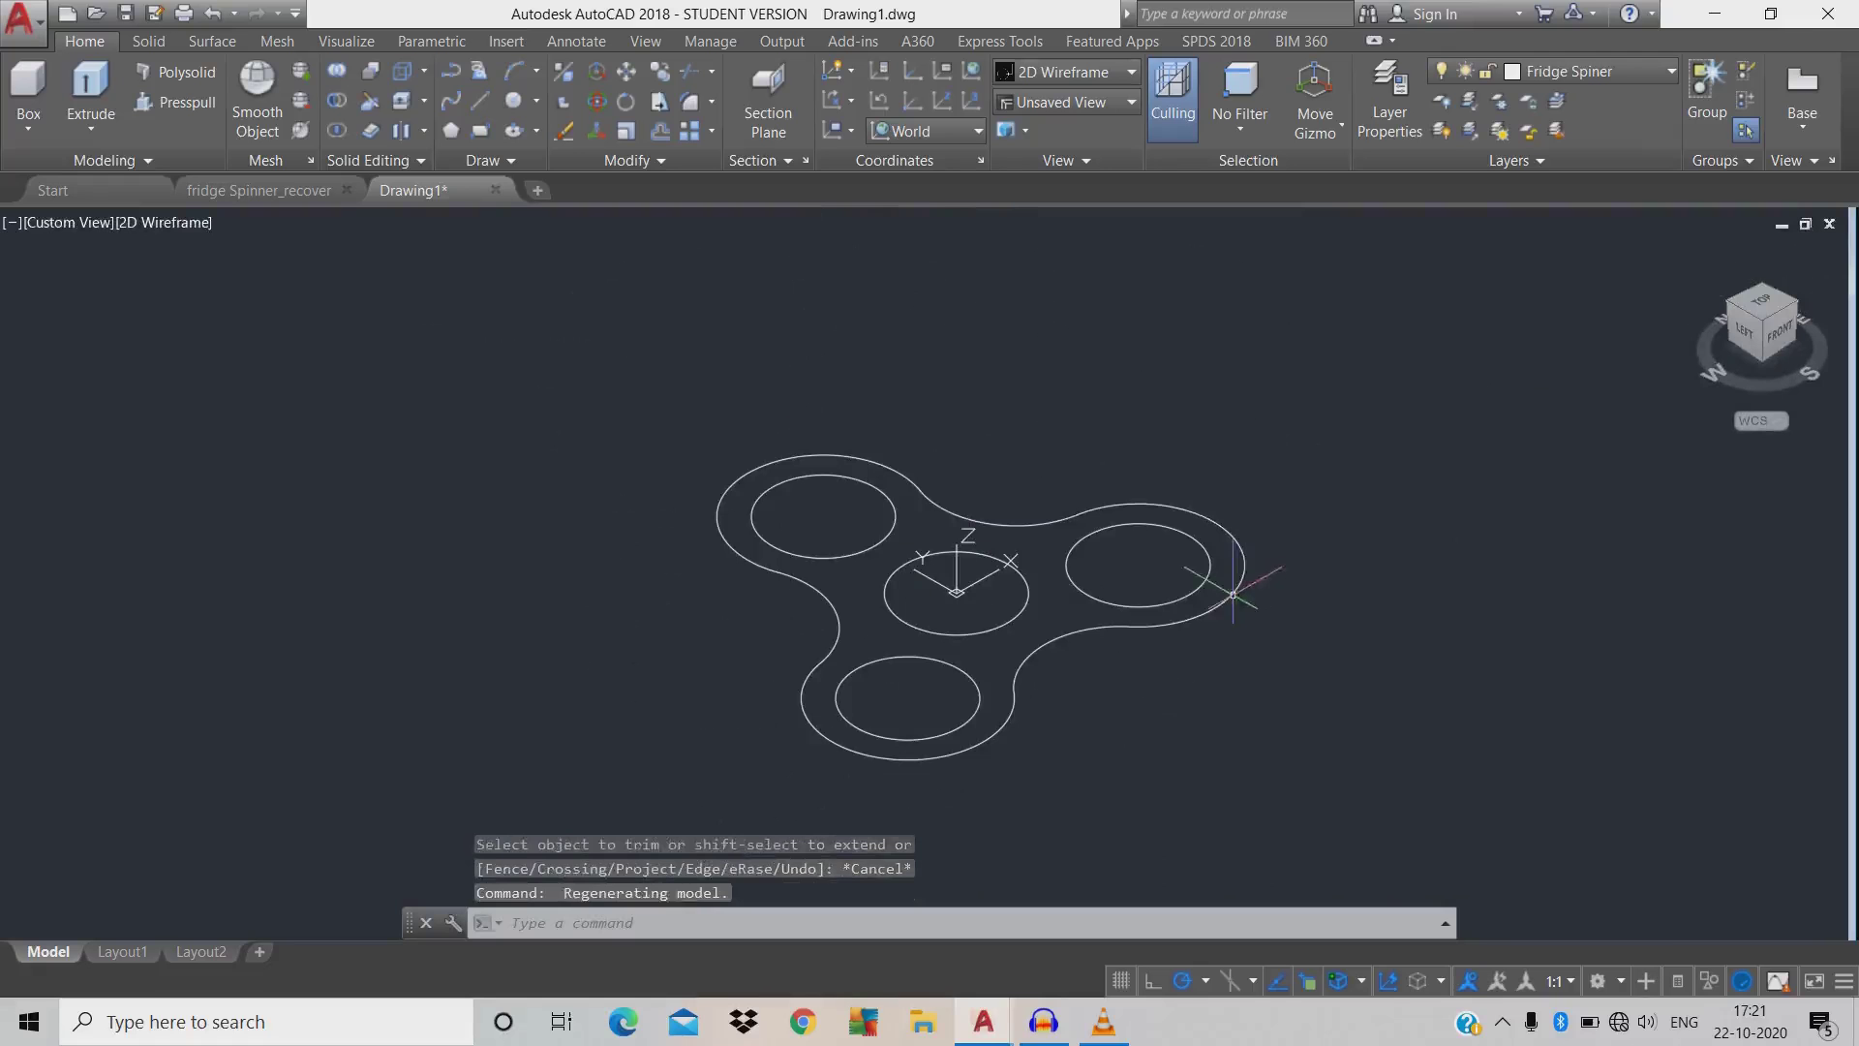
{"action": "left_click", "coordinate": [1228, 602]}
{"action": "key", "text": "Escape"}
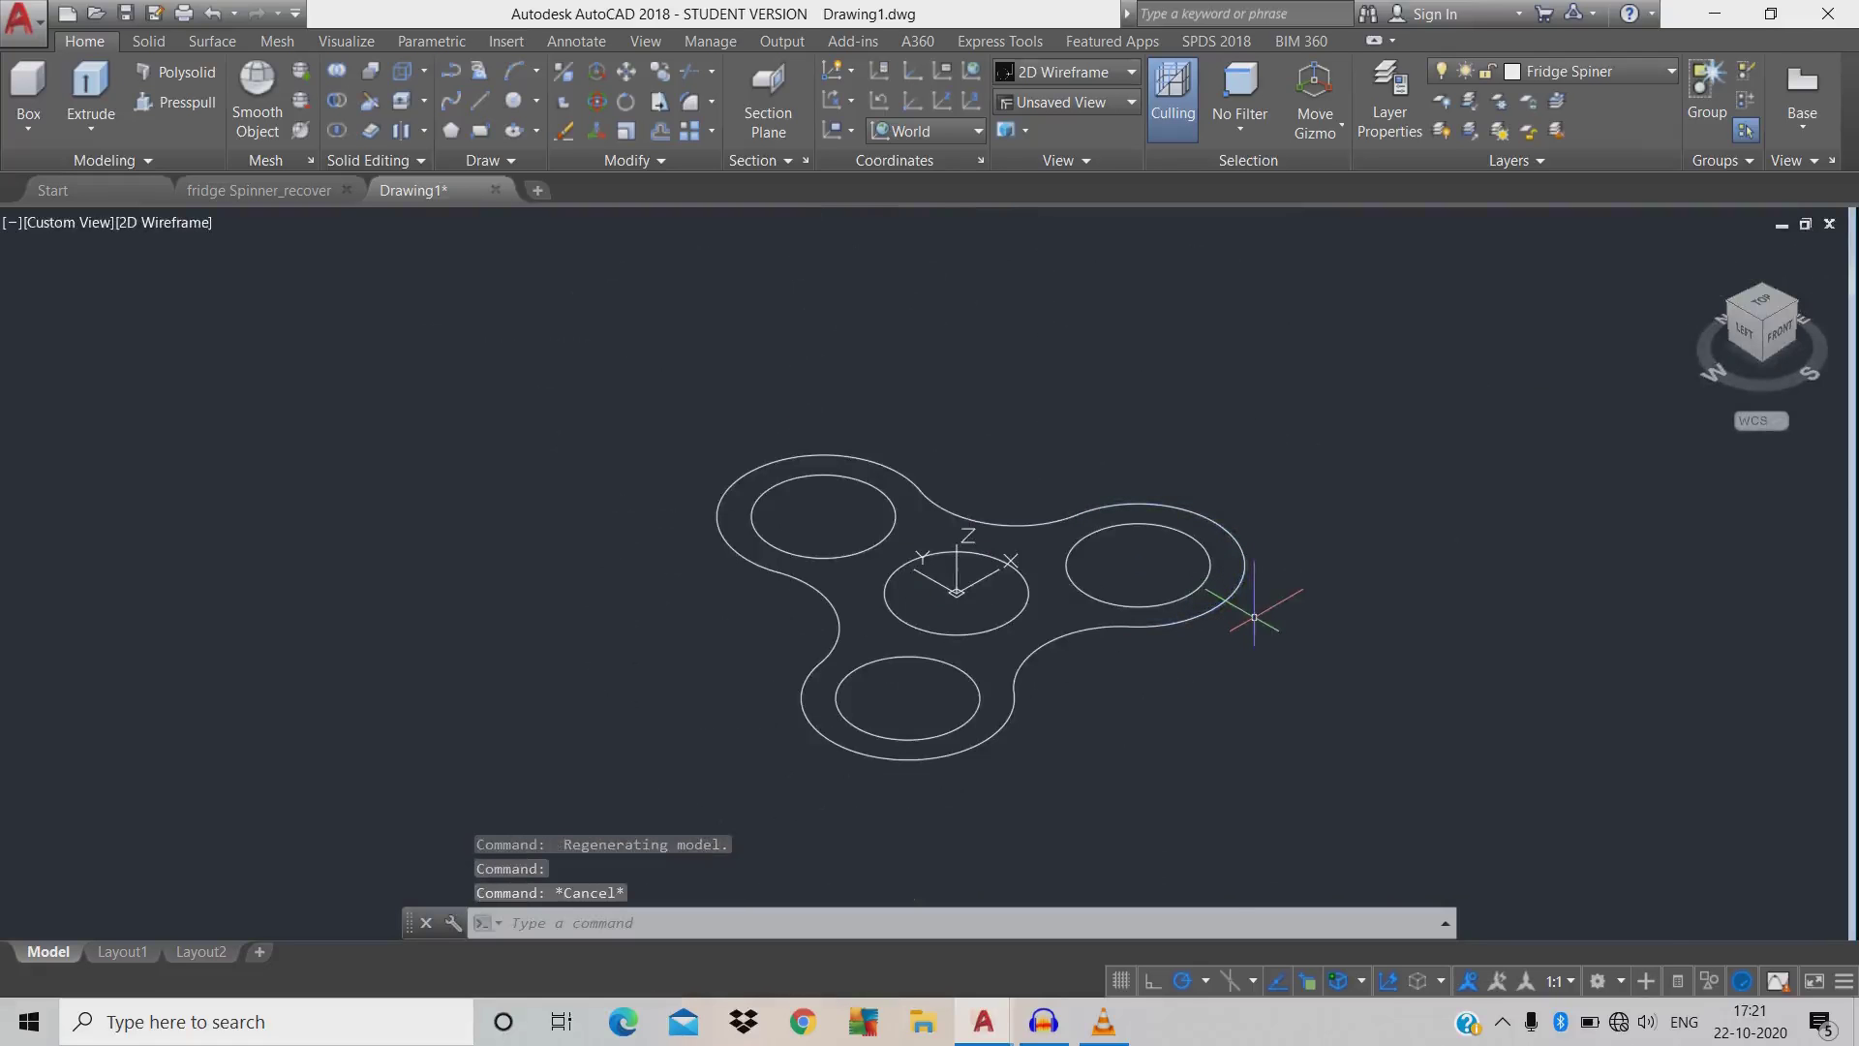
{"action": "type", "text": "reg"}
{"action": "key", "text": "Return"}
{"action": "left_click", "coordinate": [1368, 829]}
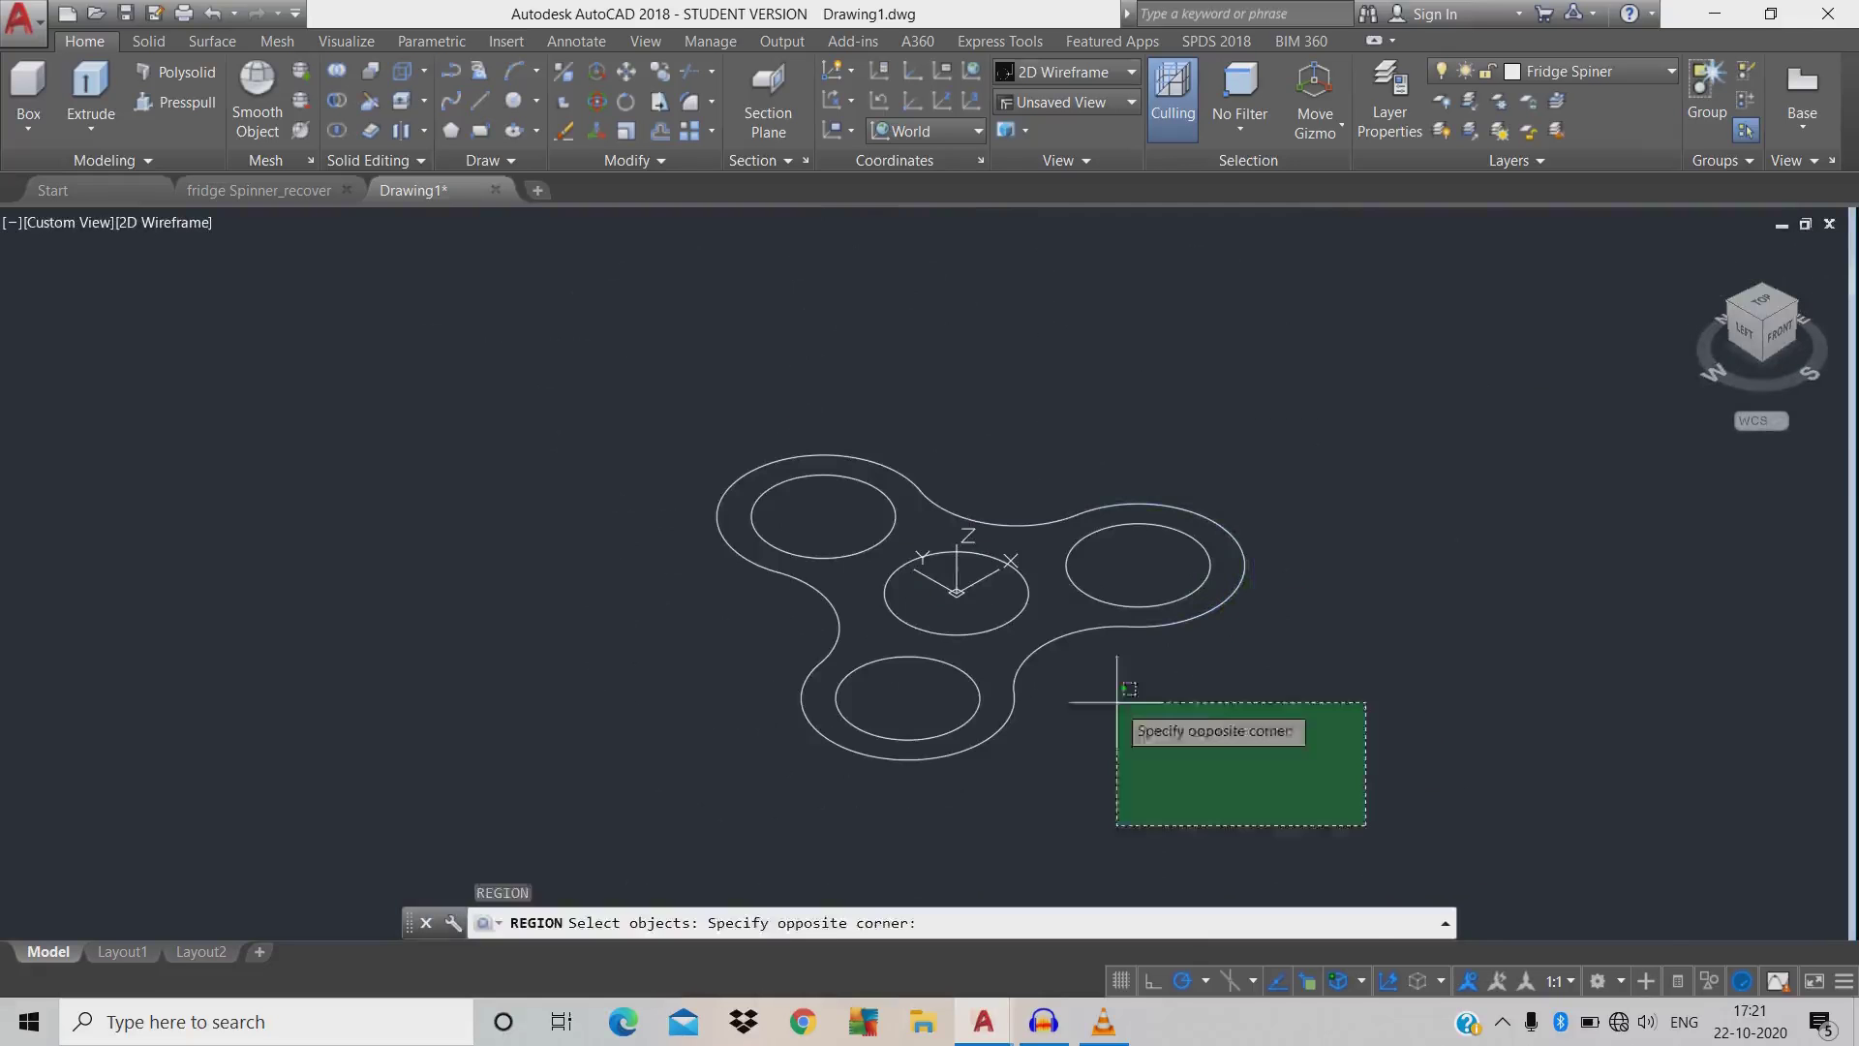
{"action": "left_click", "coordinate": [560, 338]}
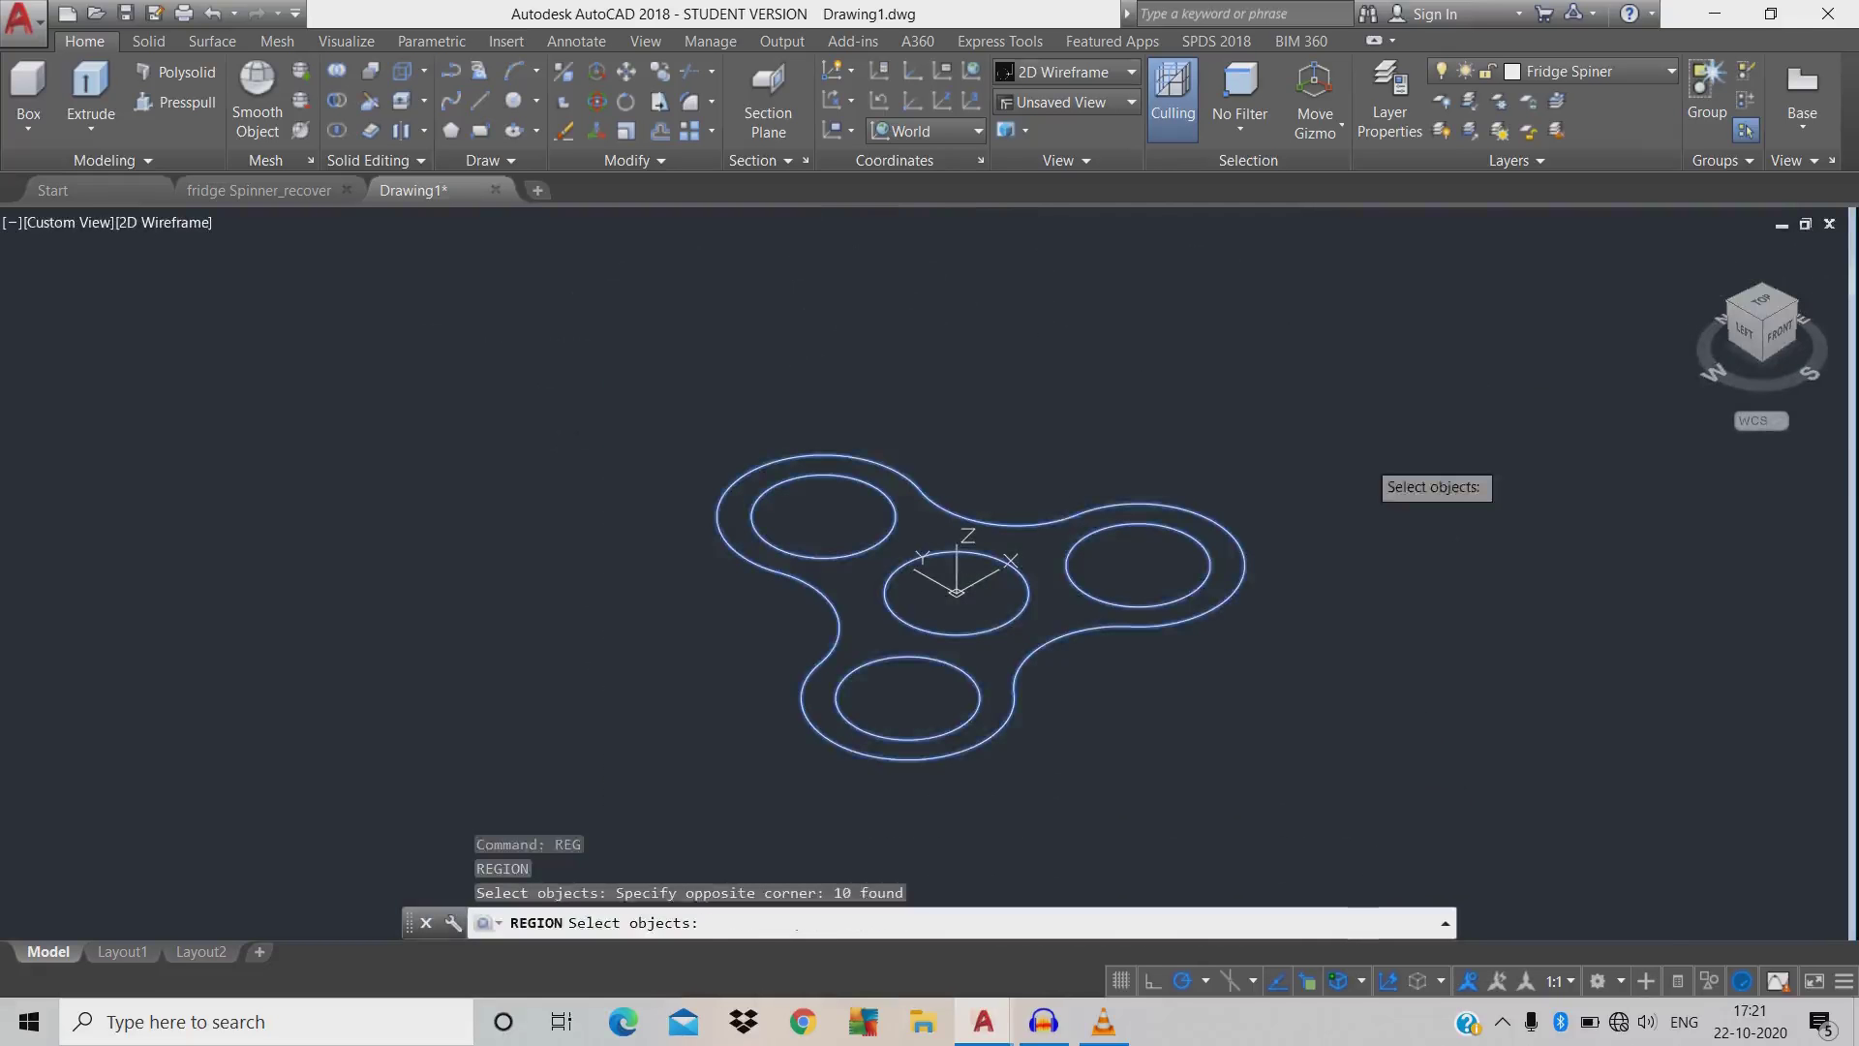
{"action": "key", "text": "Return"}
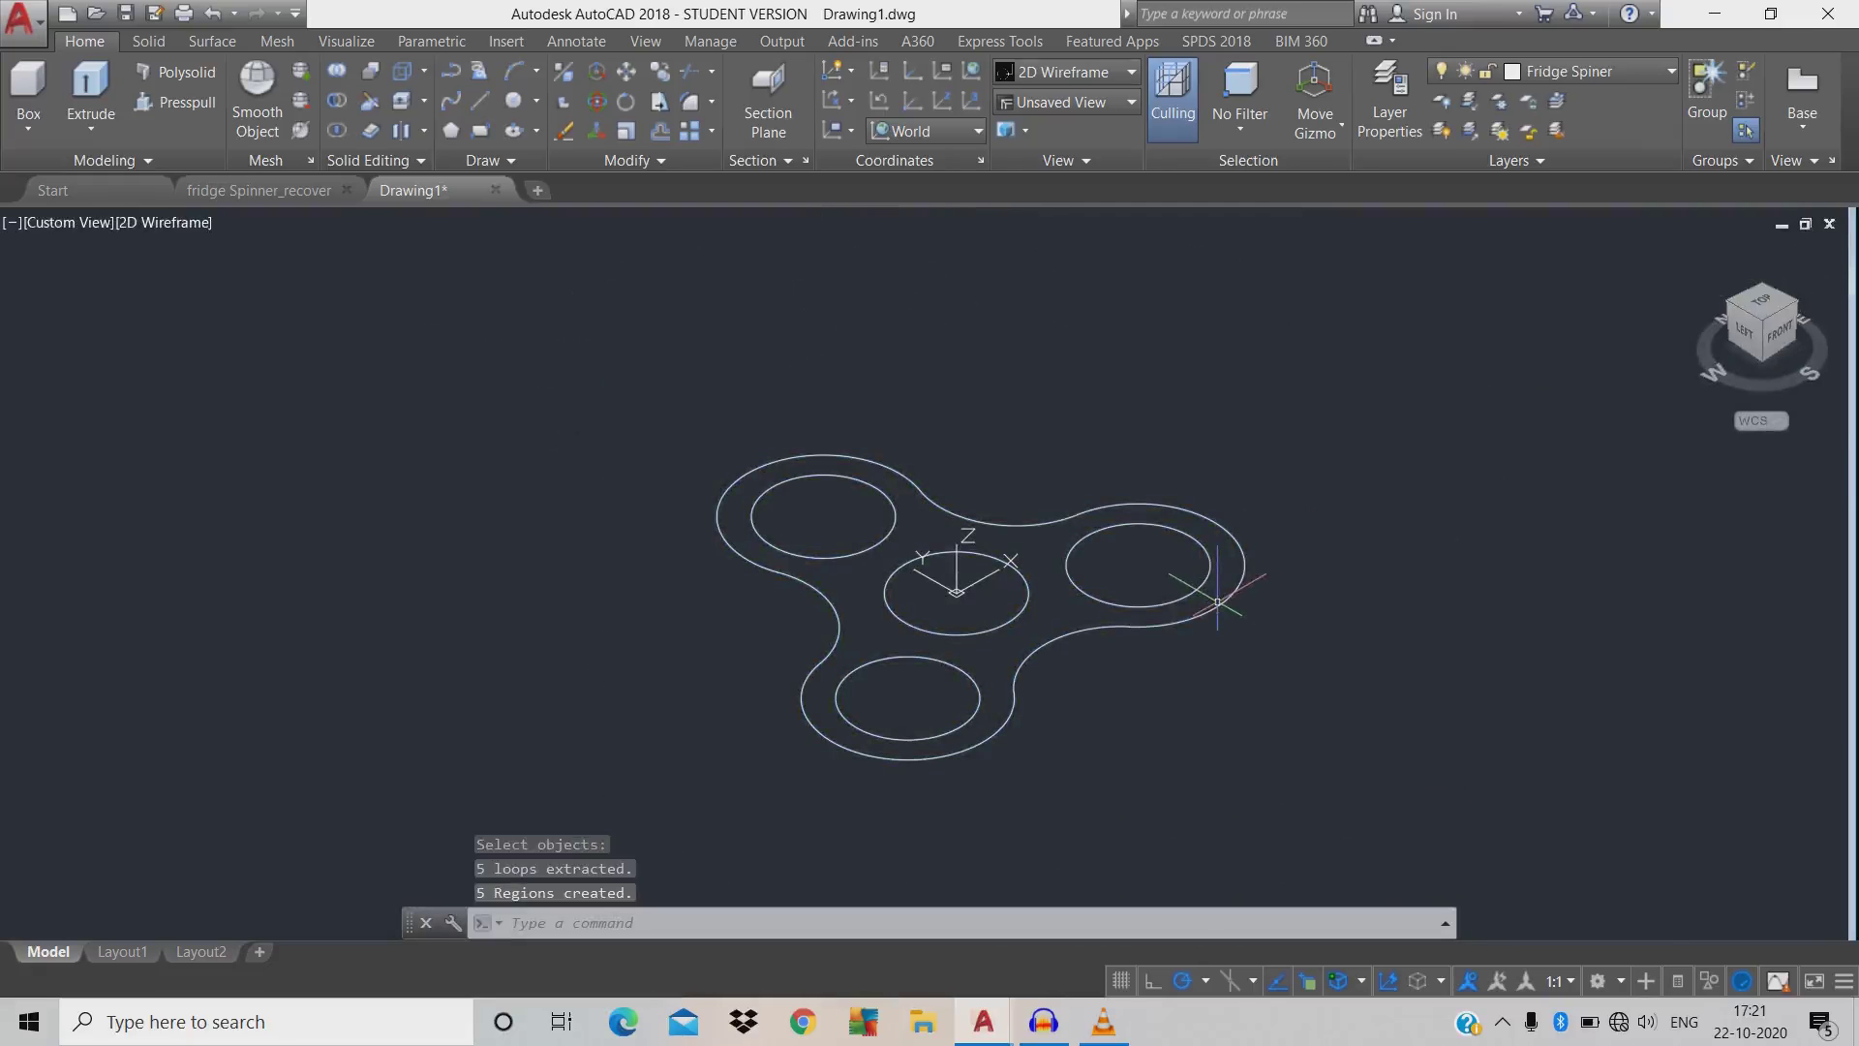
- Subtract the four circular regions from the outer spinner region
{"action": "type", "text": "su"}
{"action": "key", "text": "Return"}
{"action": "left_click", "coordinate": [1225, 600]}
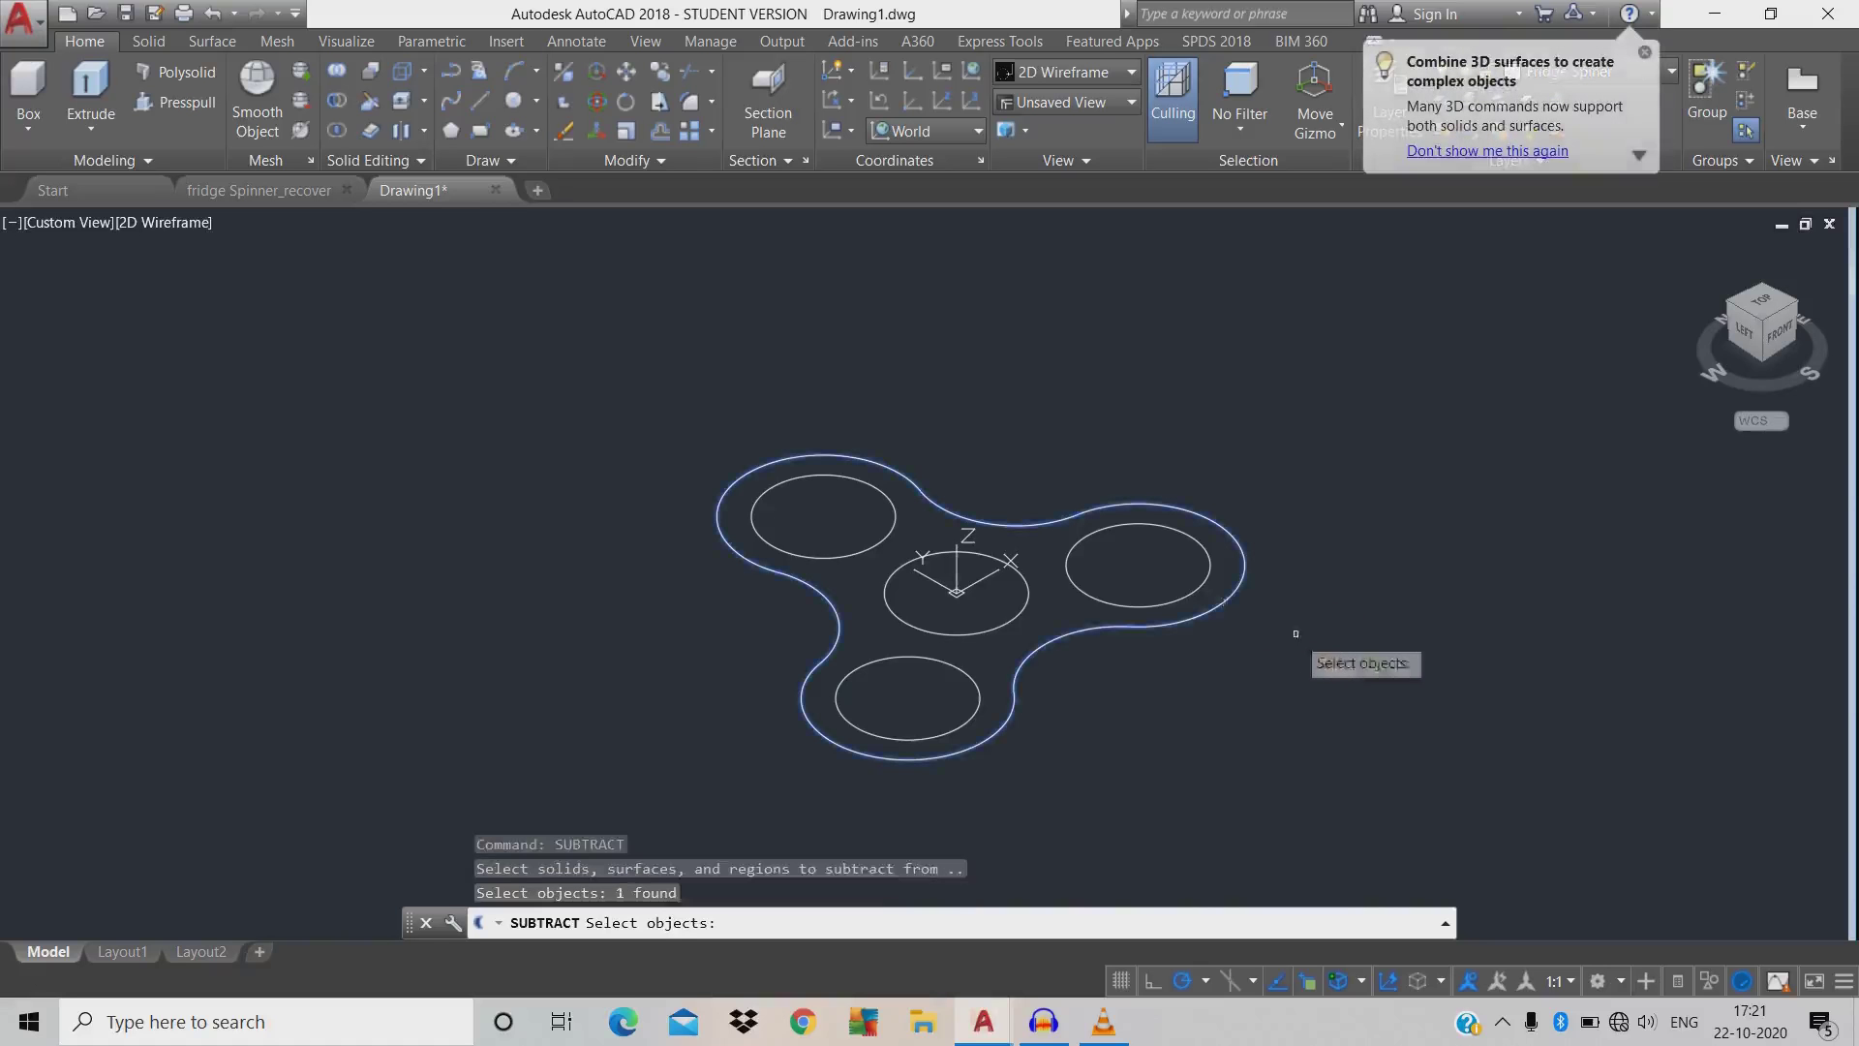
{"action": "key", "text": "Return"}
{"action": "left_click", "coordinate": [1128, 584]}
{"action": "left_click", "coordinate": [997, 599]}
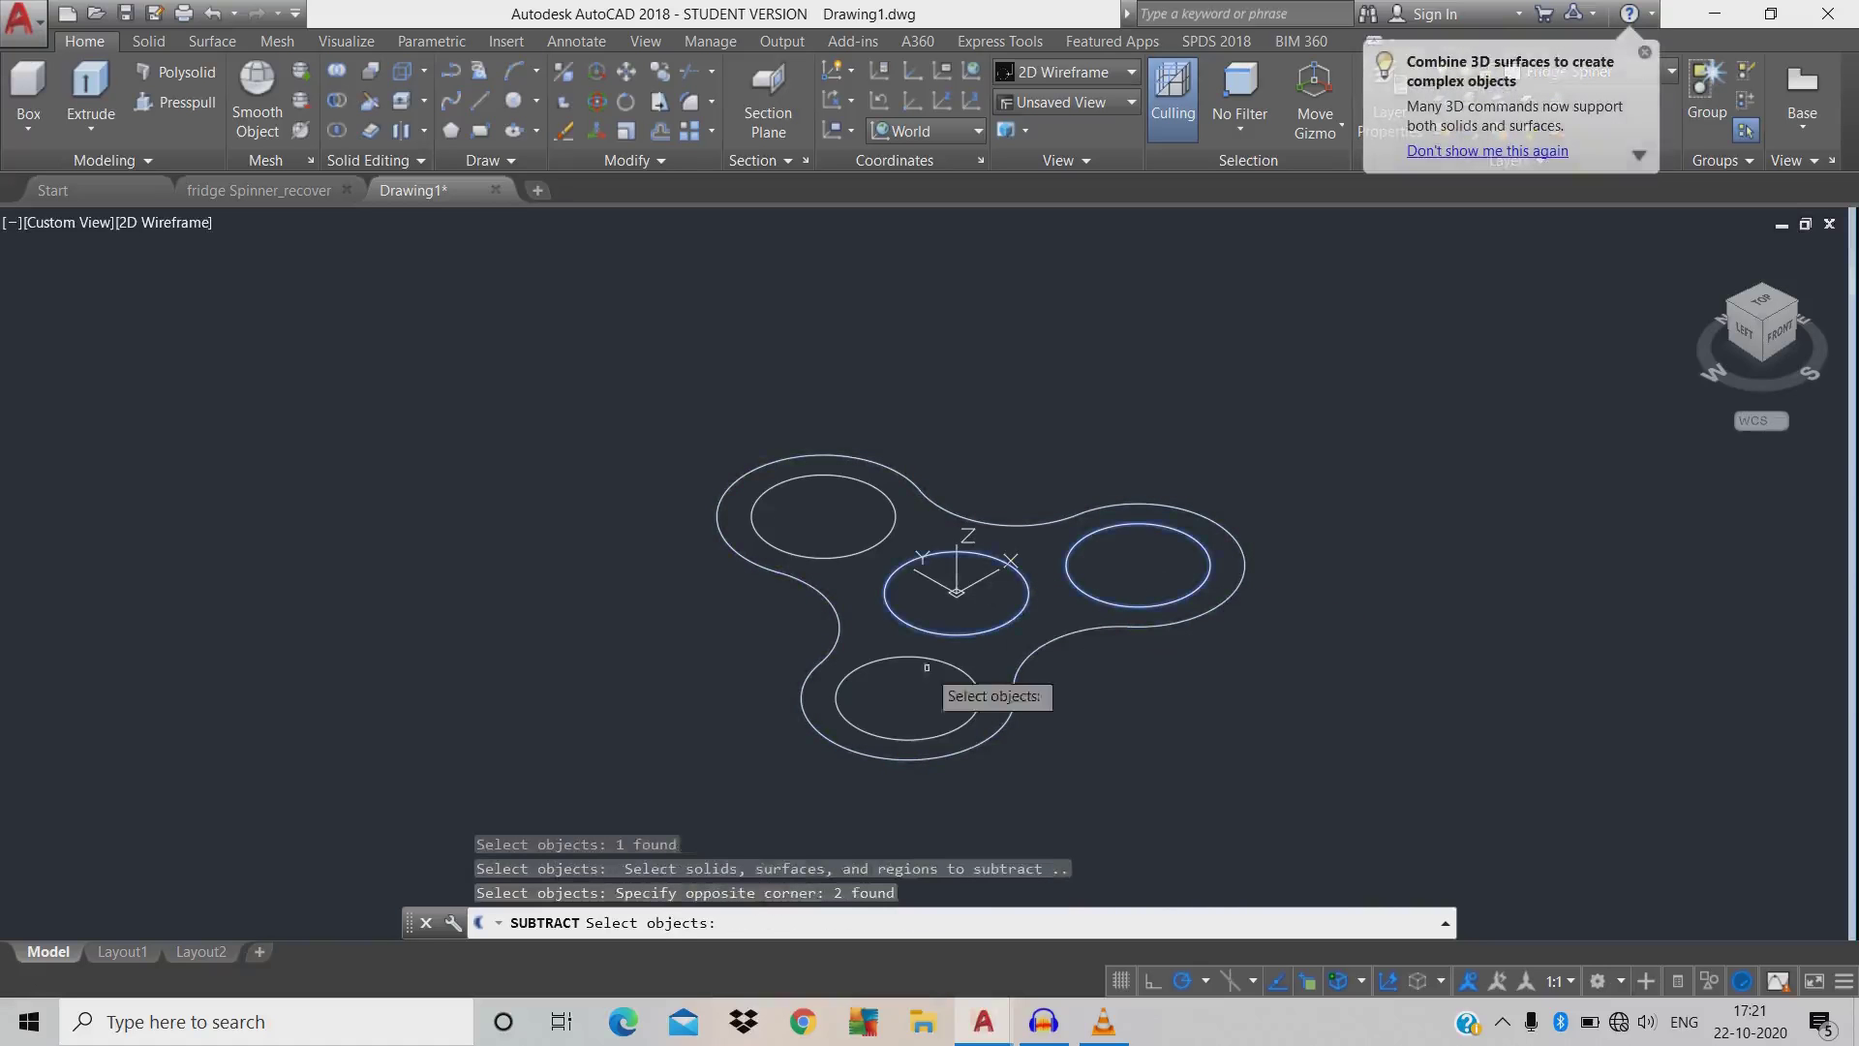
{"action": "left_click", "coordinate": [930, 659]}
{"action": "left_click", "coordinate": [898, 532]}
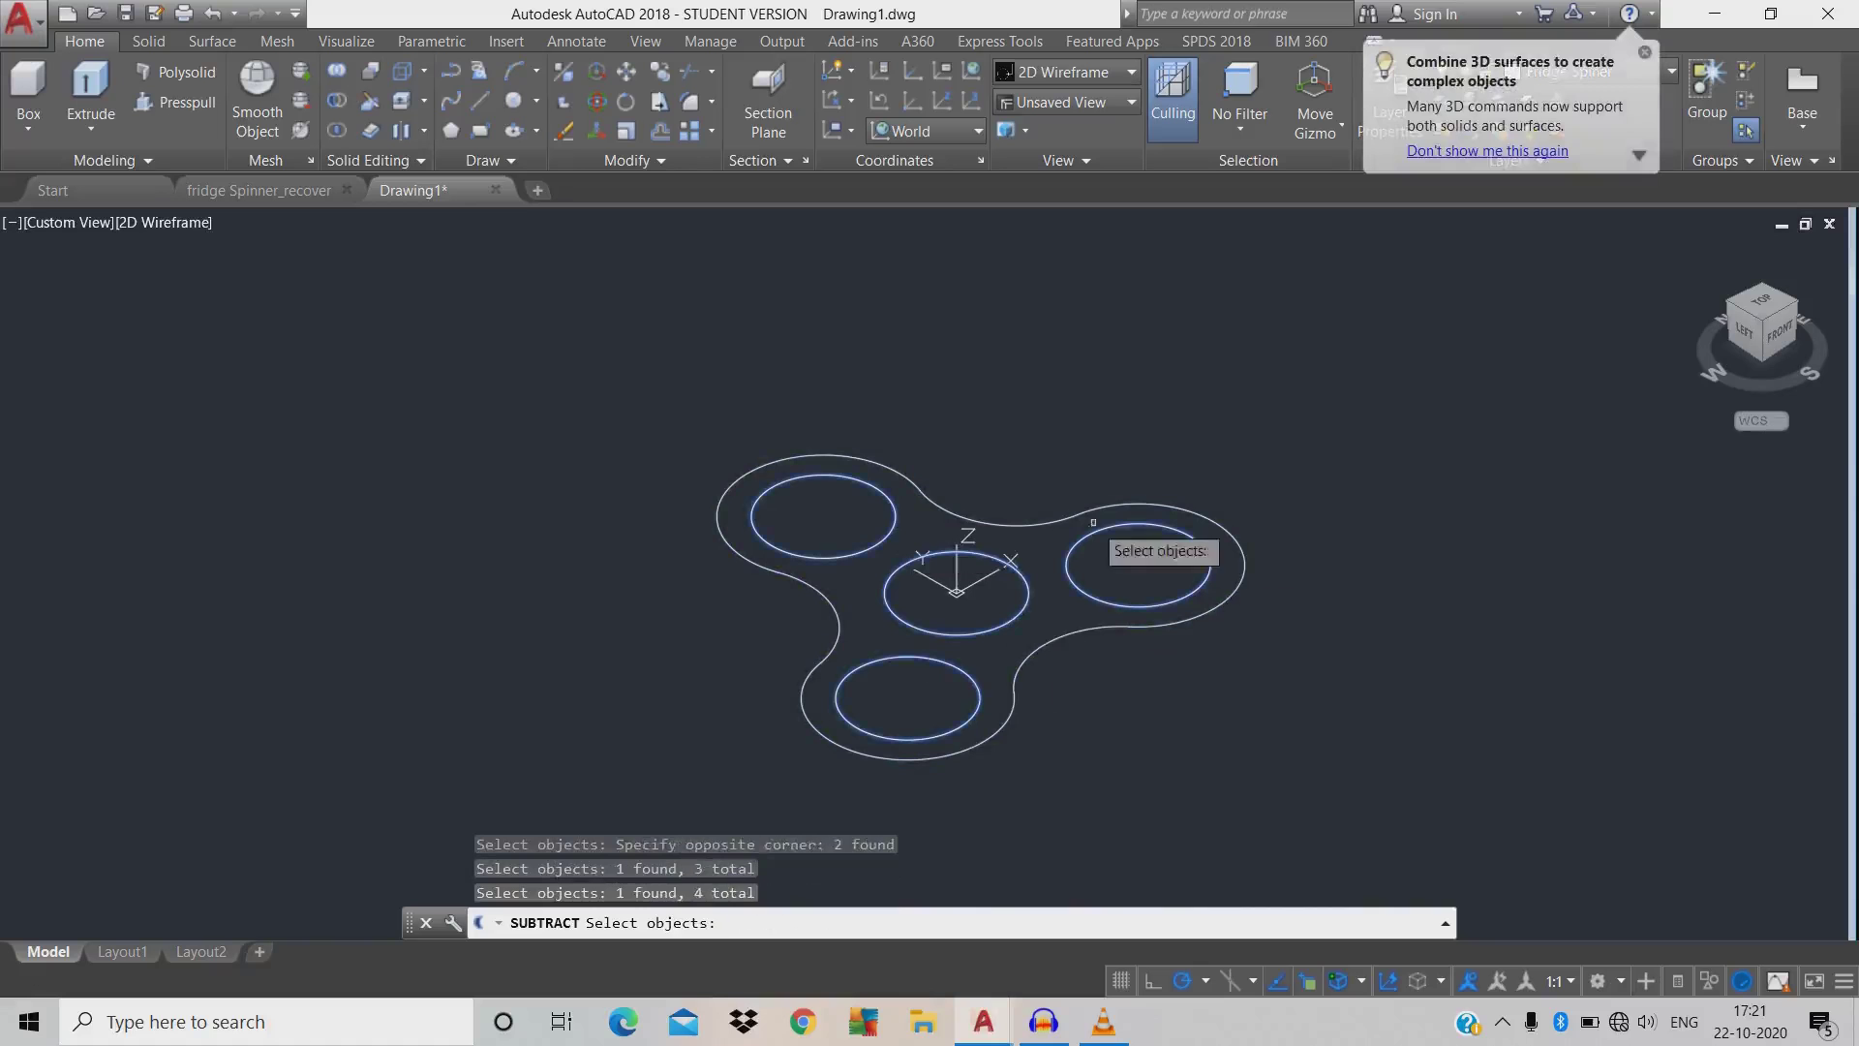
{"action": "key", "text": "Return"}
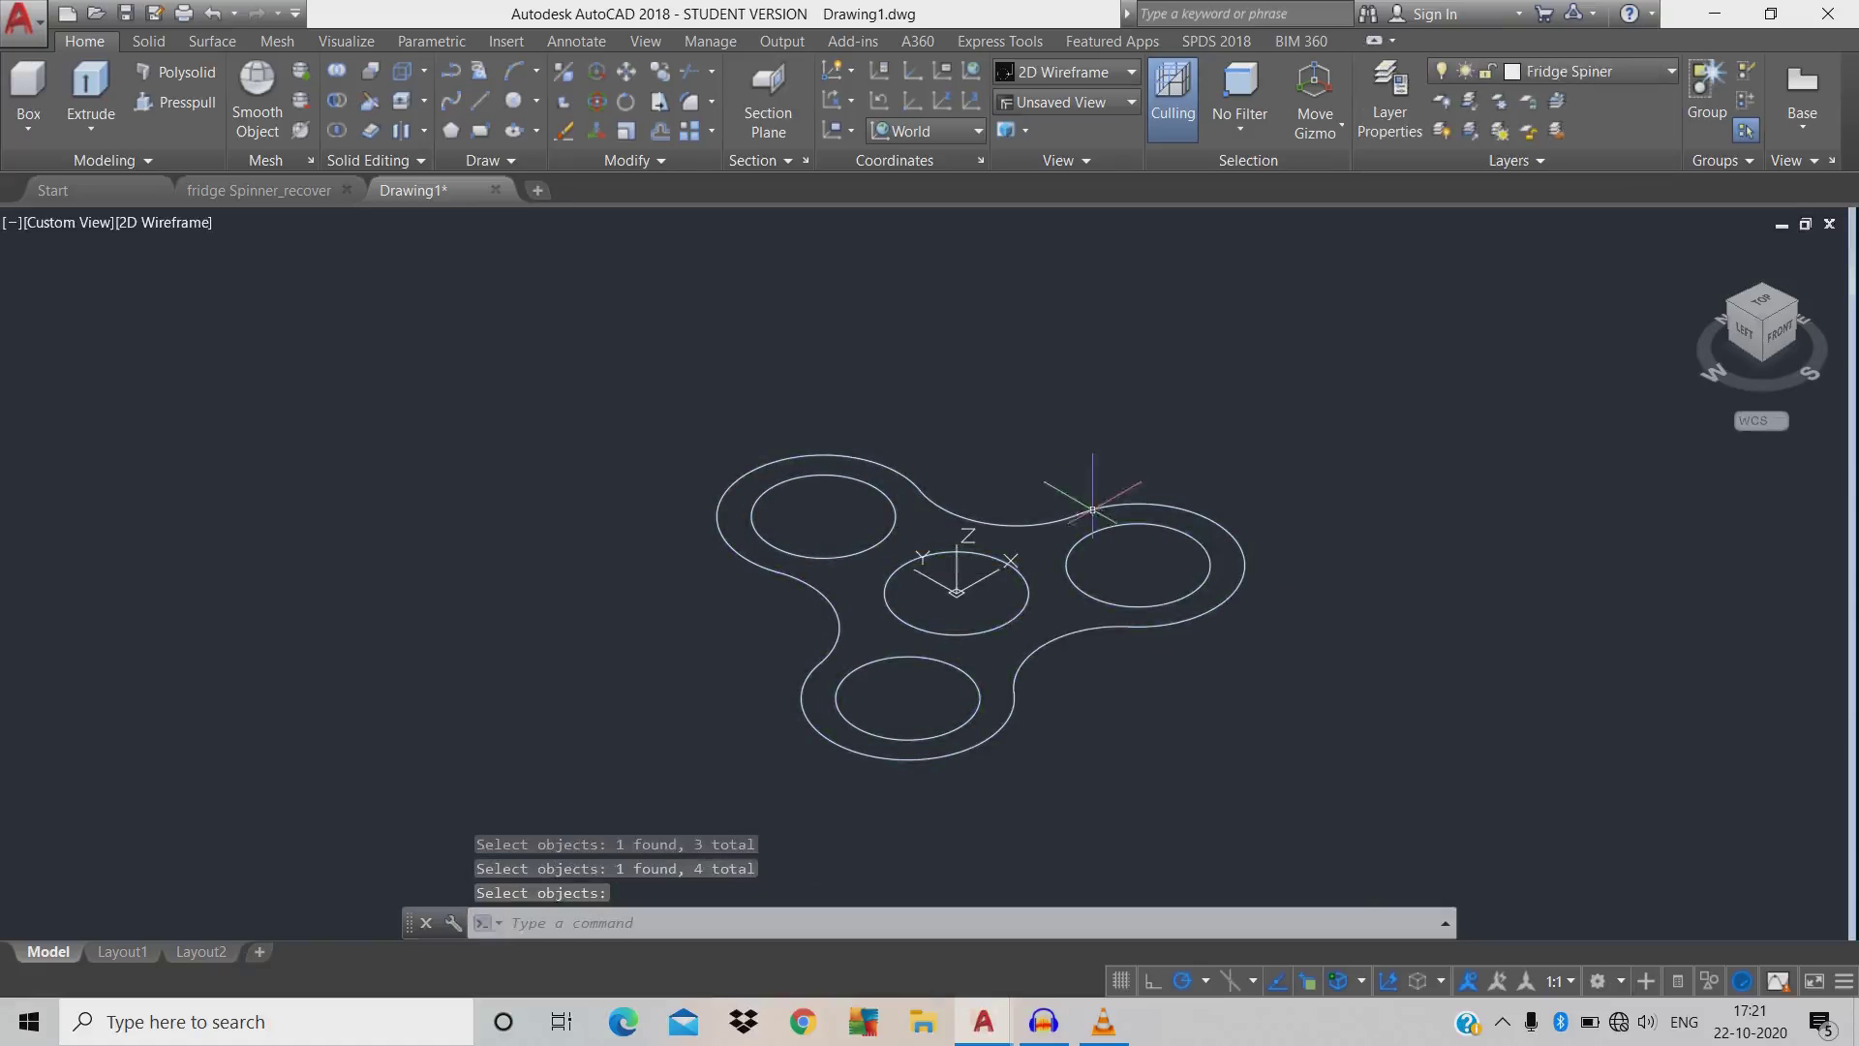
{"action": "left_click", "coordinate": [1093, 508]}
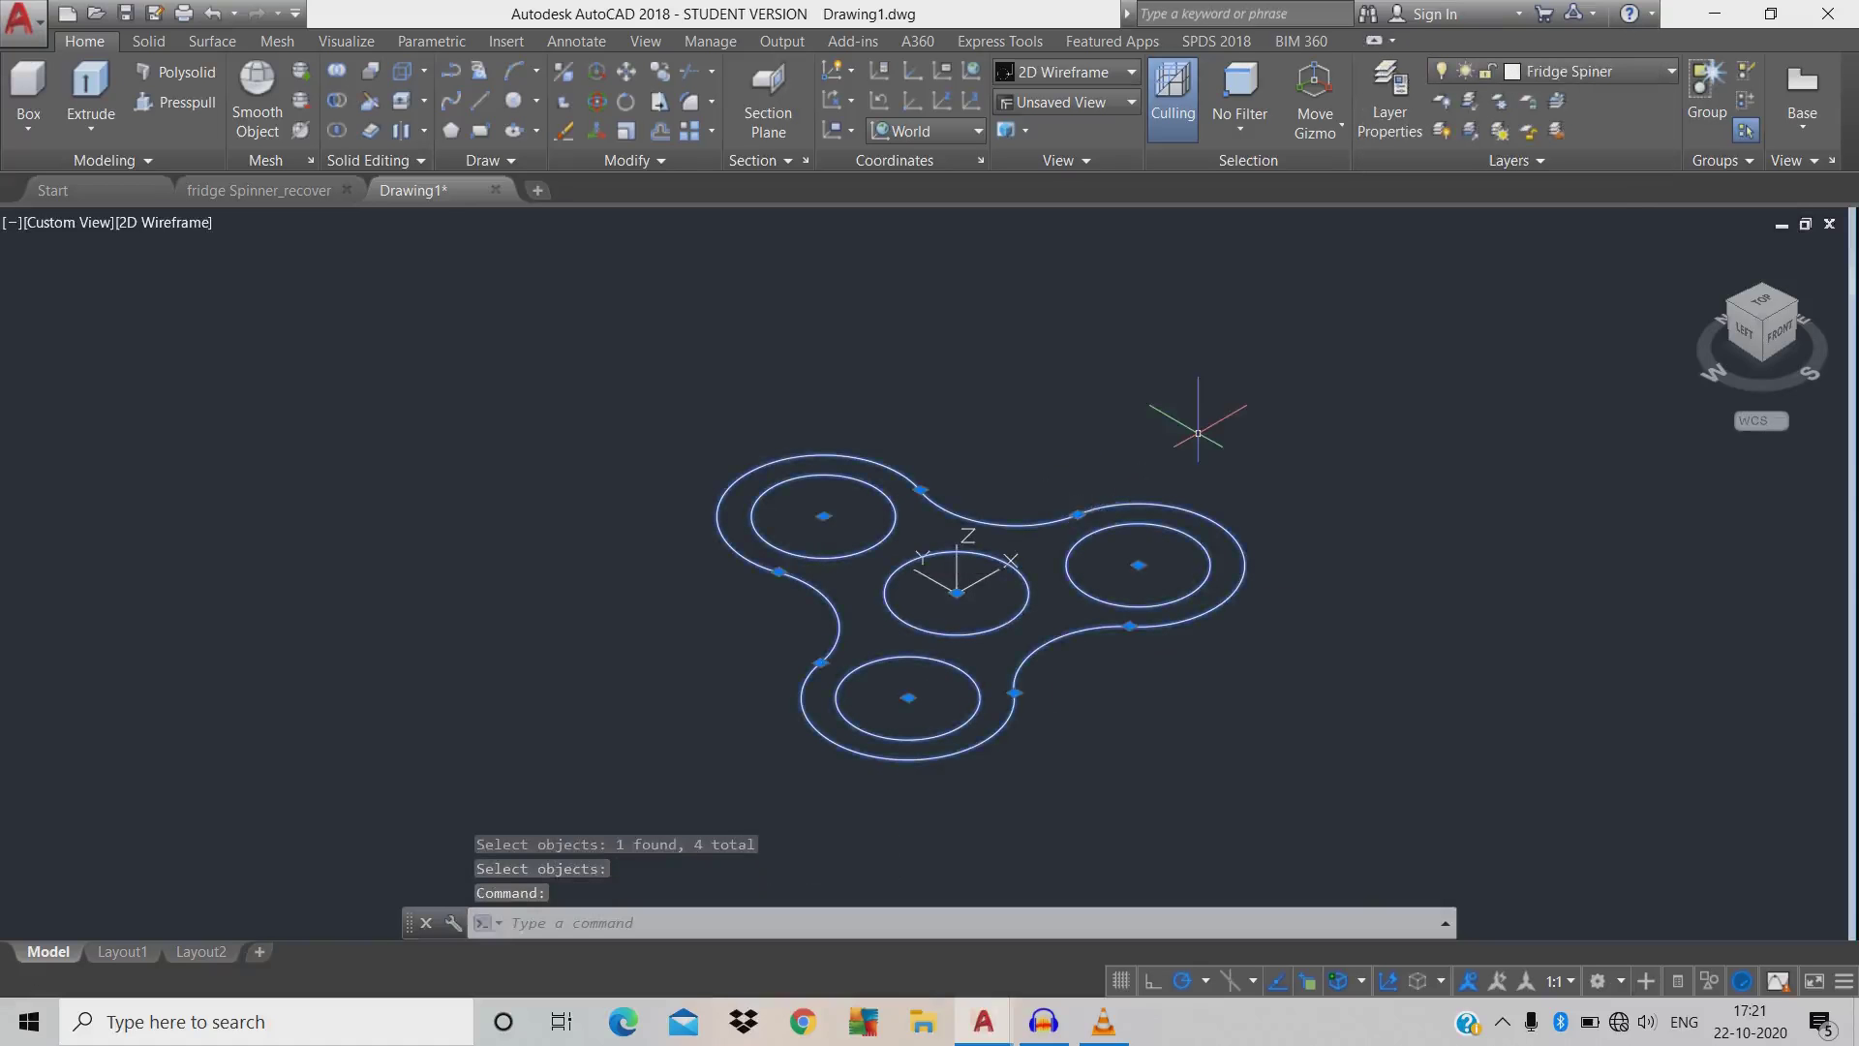
{"action": "key", "text": "Escape"}
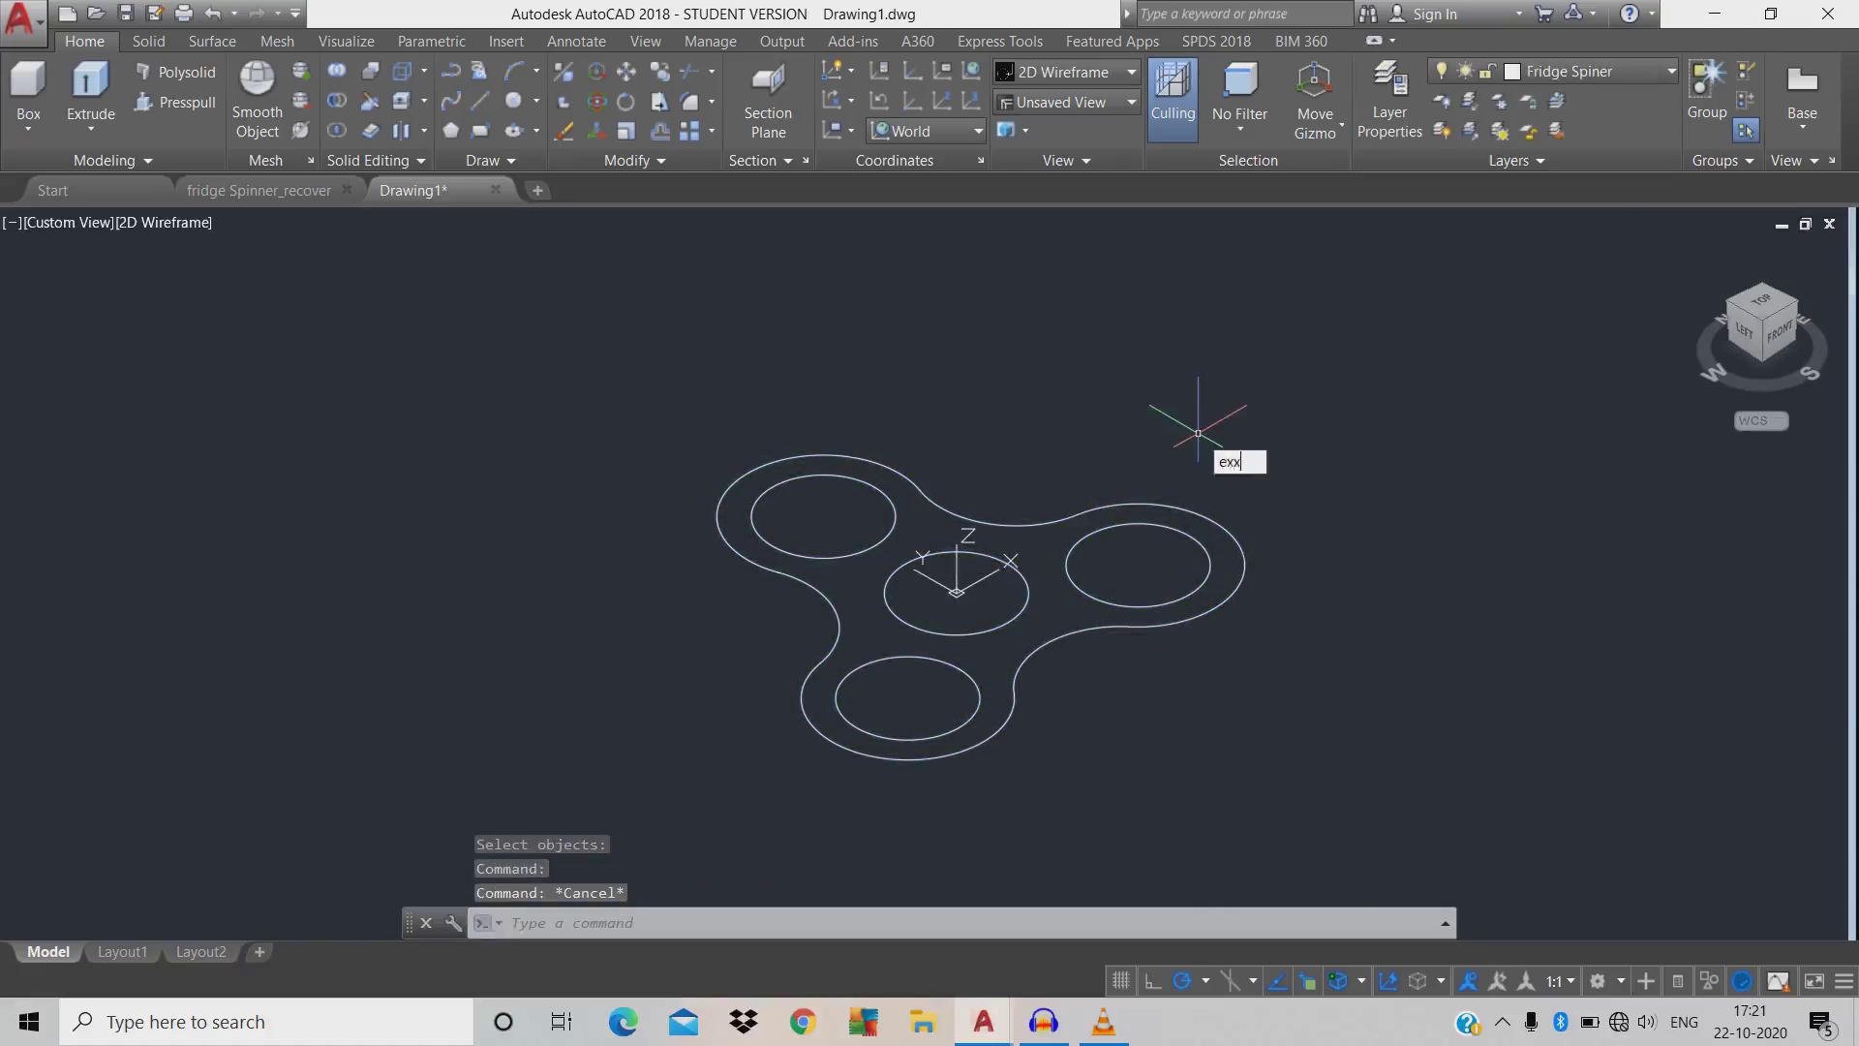
- Extrude the spinner region 8 mm downward and display the solid in the Realistic visual style
{"action": "type", "text": "t"}
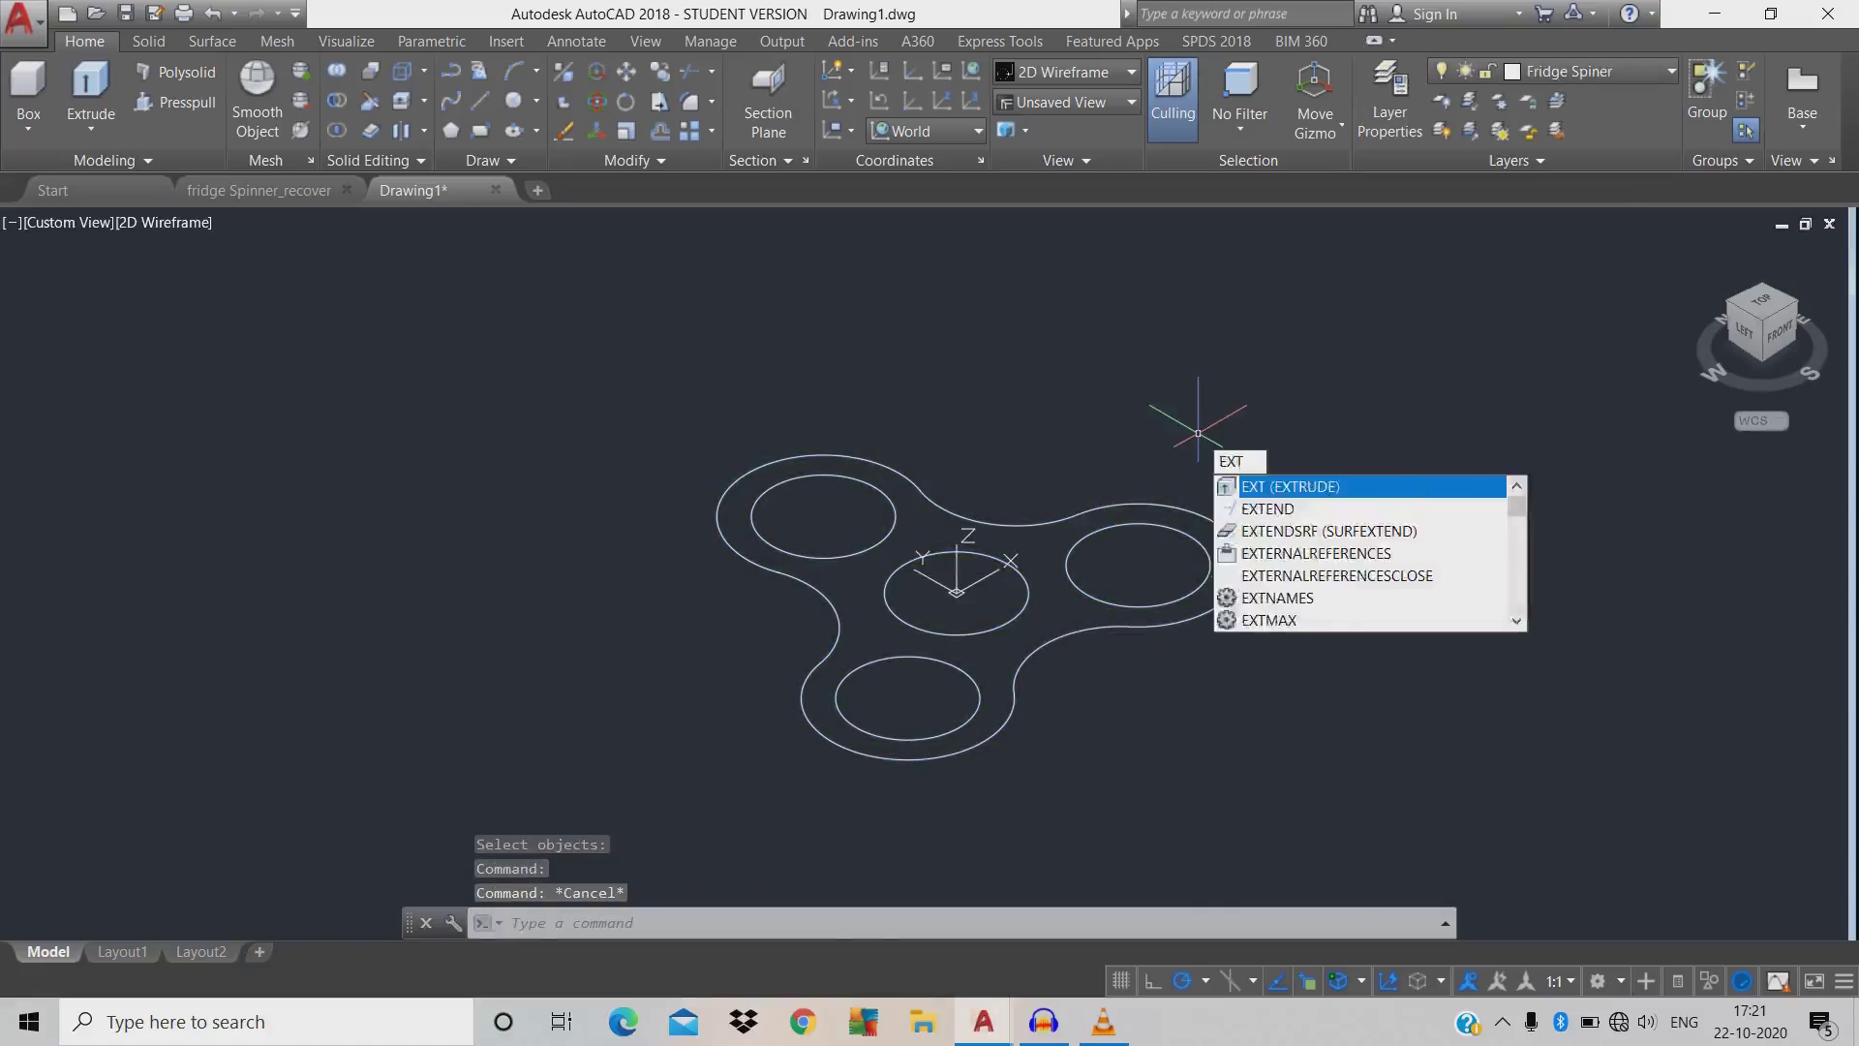
{"action": "key", "text": "Return"}
{"action": "left_click", "coordinate": [1201, 512]}
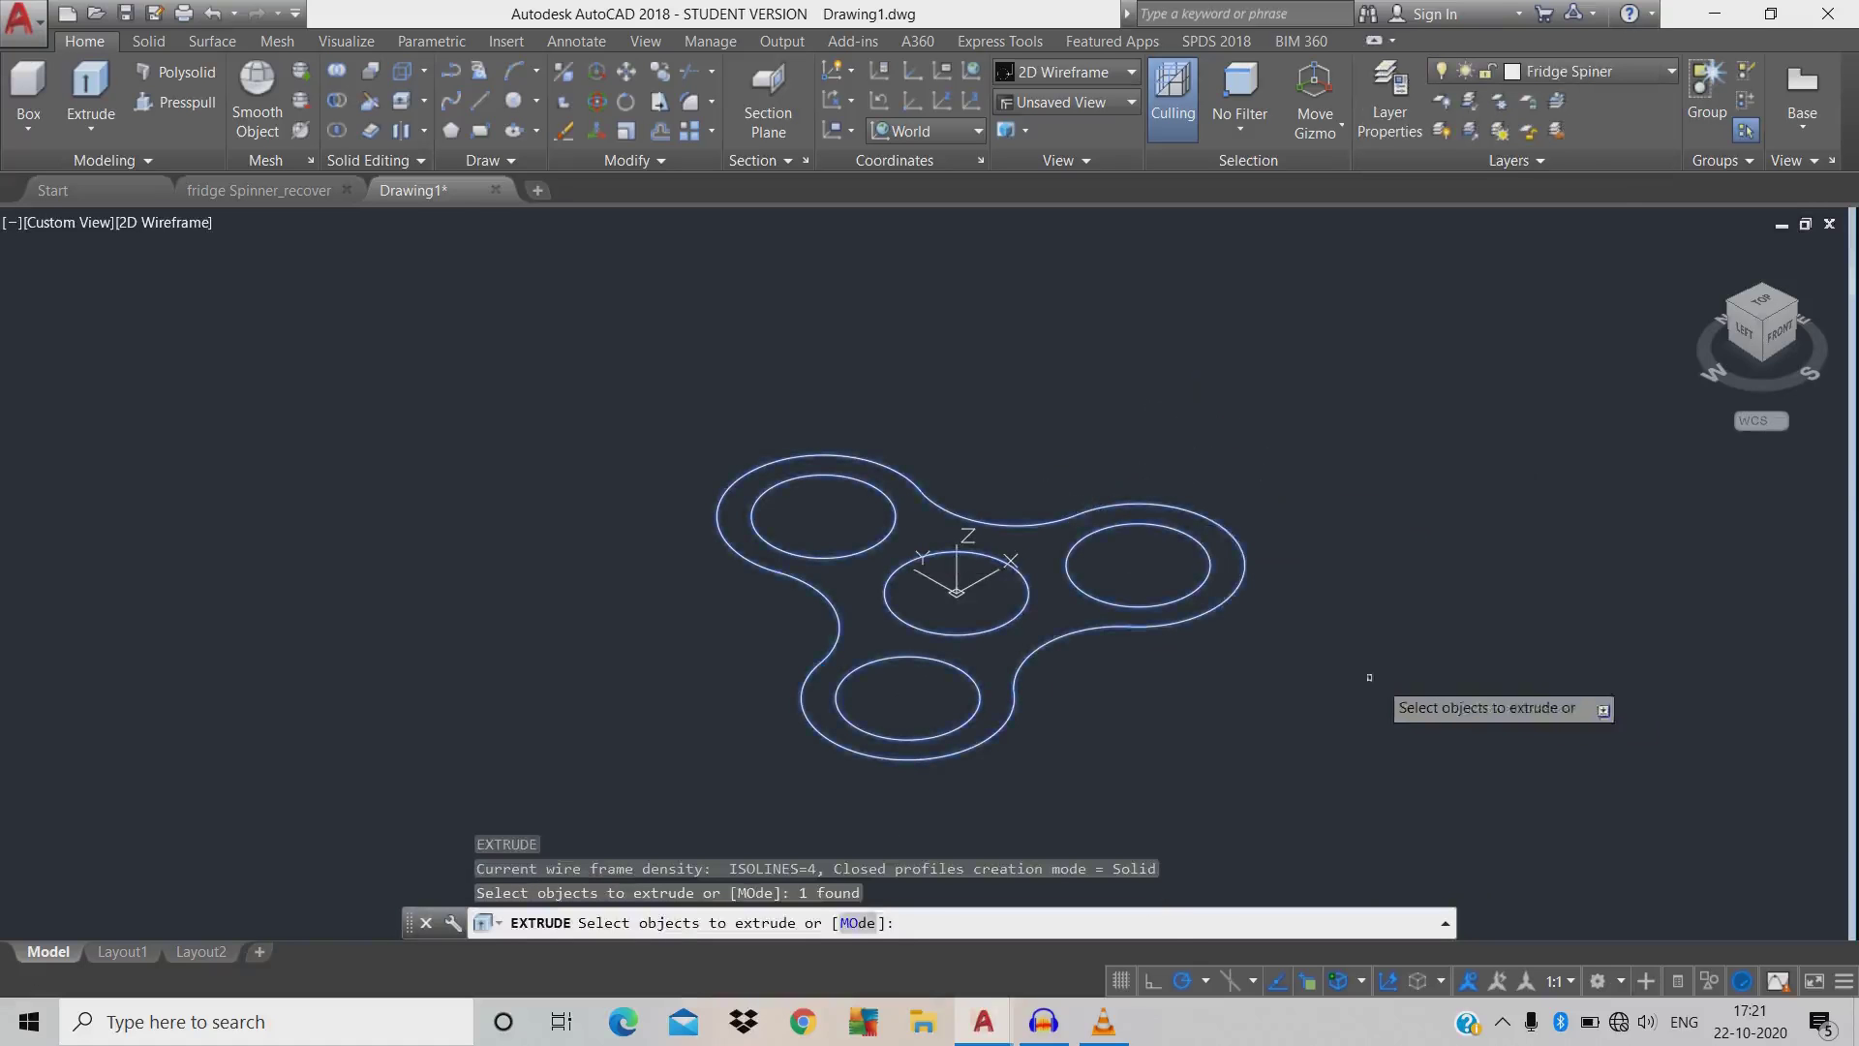
{"action": "key", "text": "Return"}
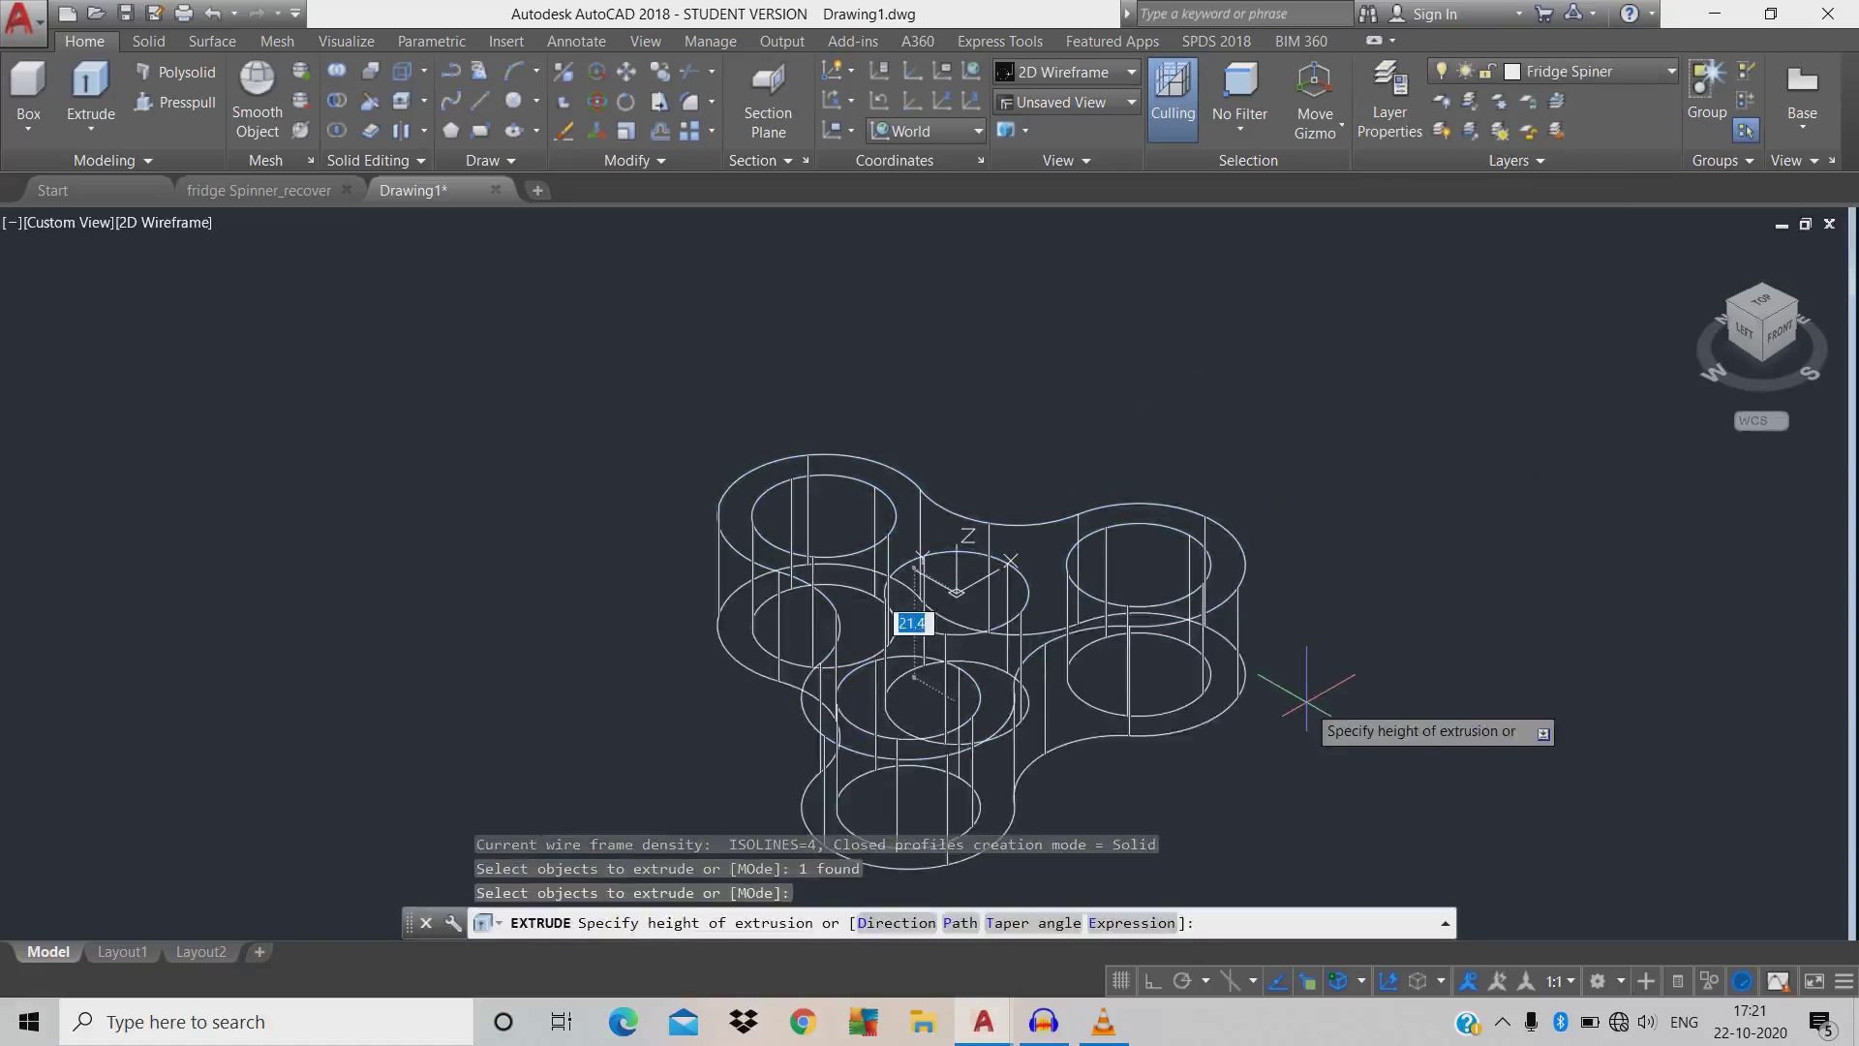
{"action": "key", "text": "Return"}
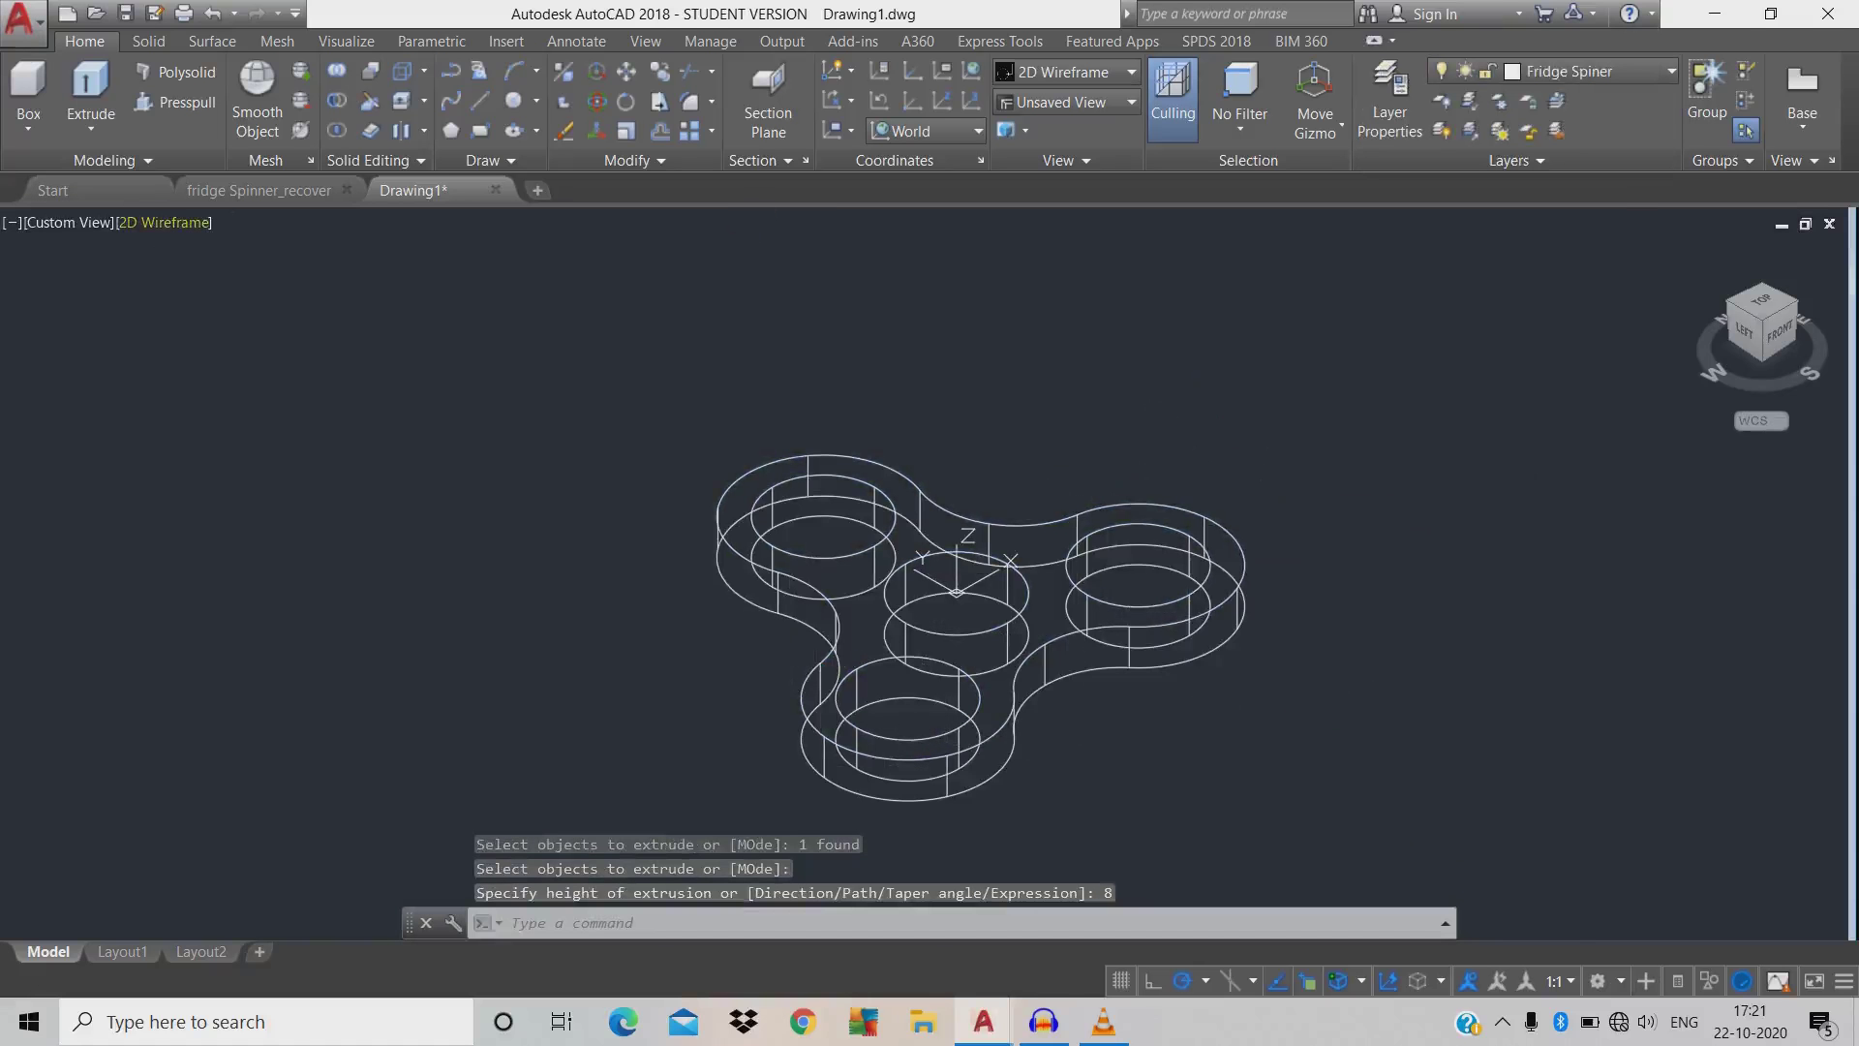
{"action": "left_click", "coordinate": [165, 222]}
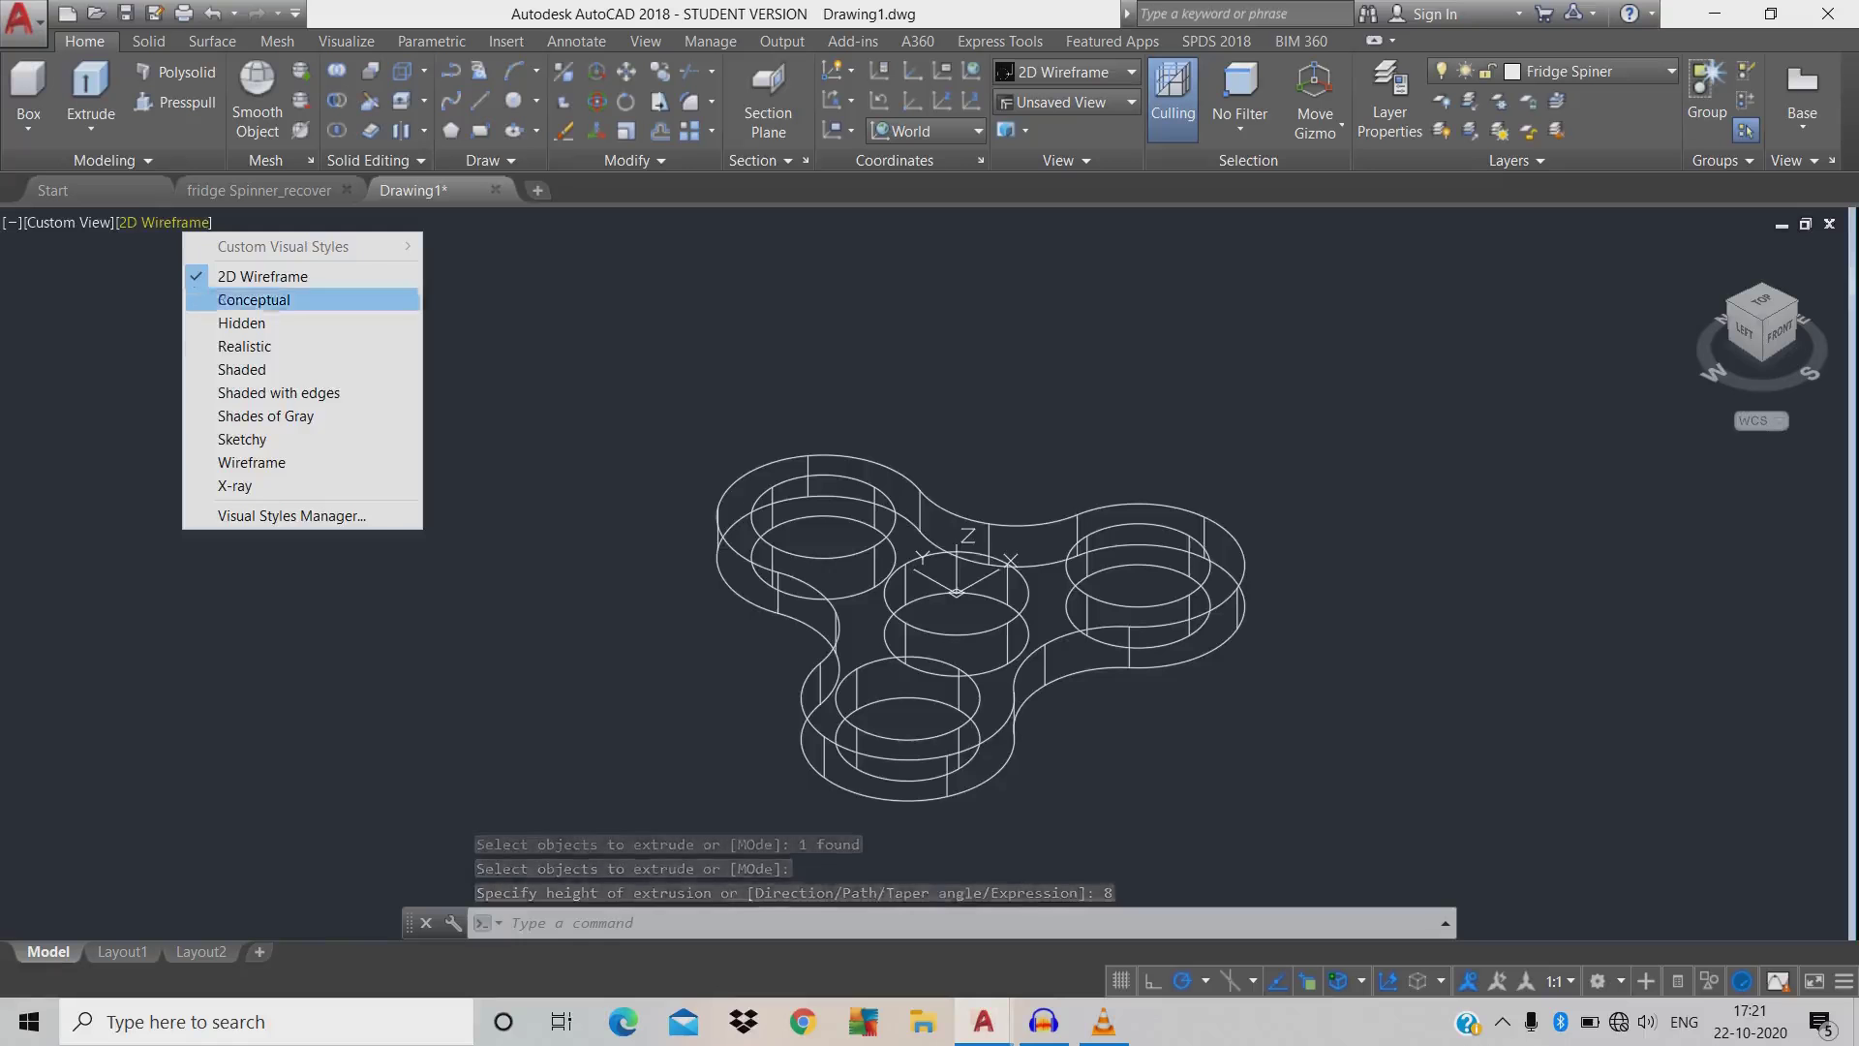
{"action": "left_click", "coordinate": [270, 346]}
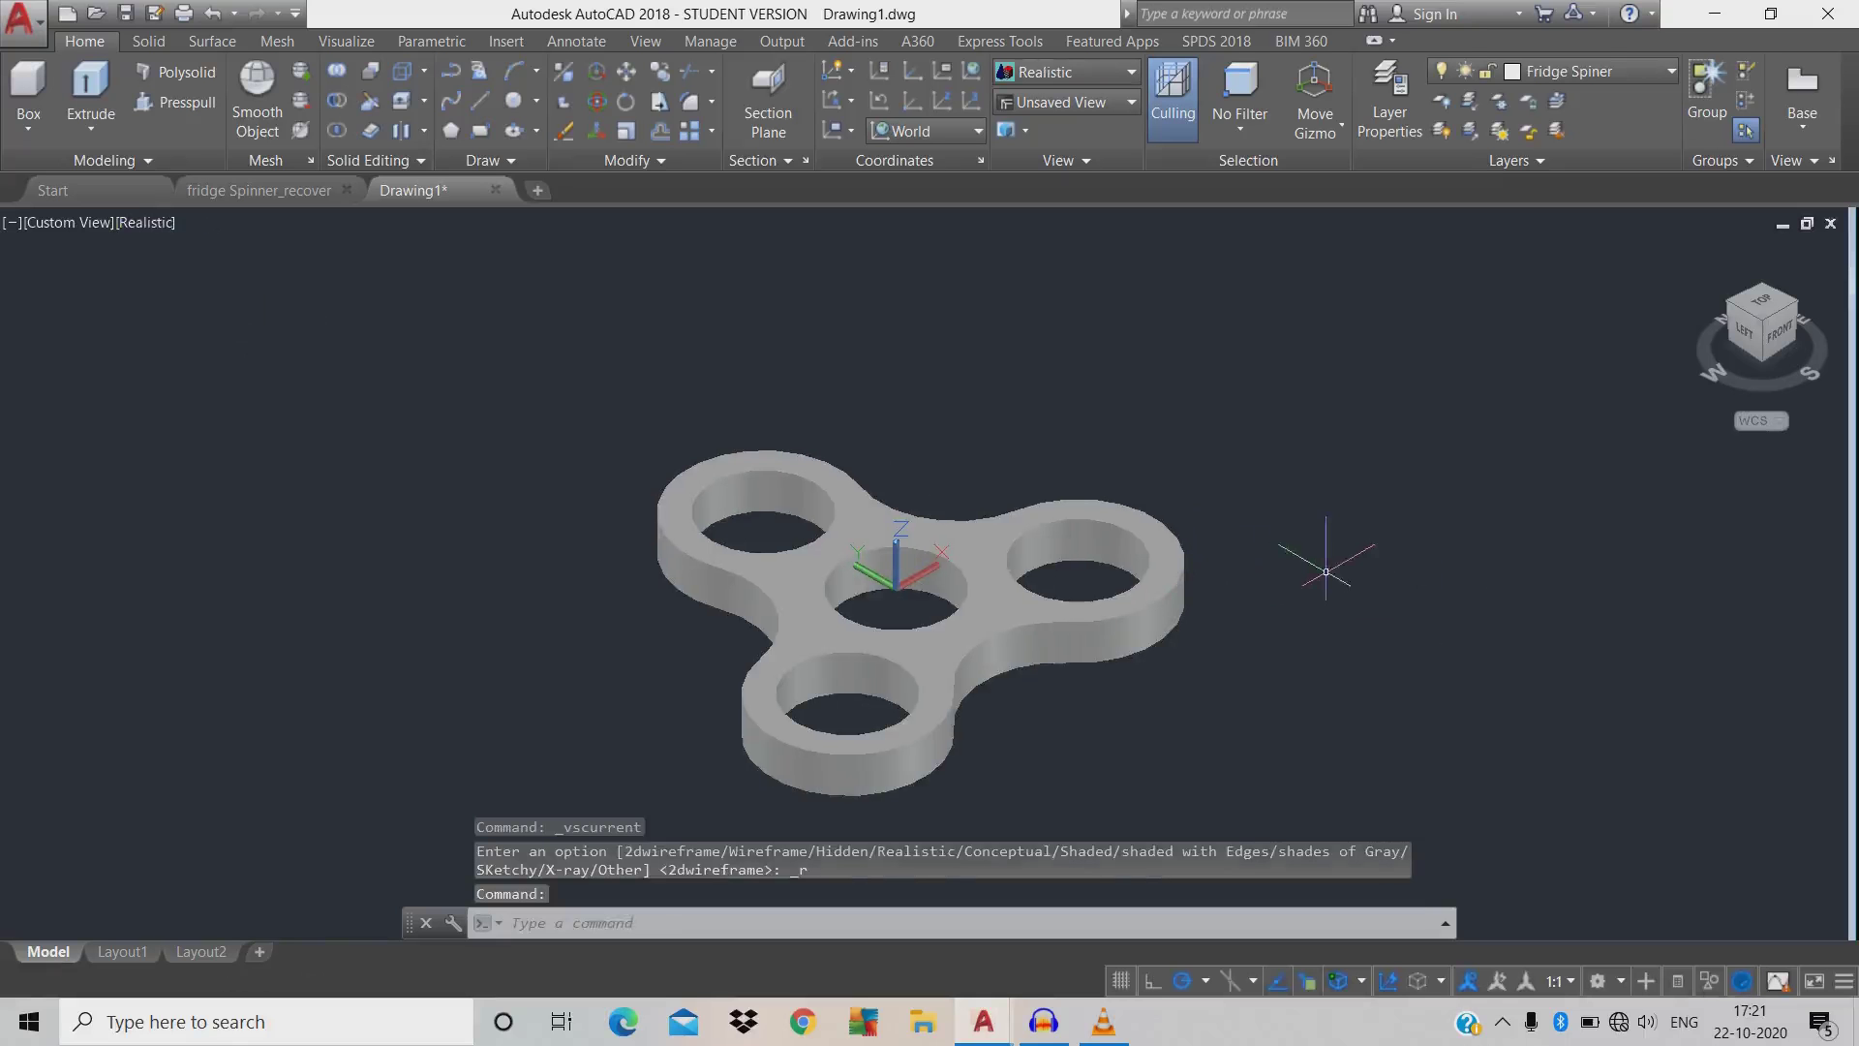
- Fillet the complete upper and lower outer edge chains of the spinner body with a 4 mm radius
{"action": "type", "text": "f"}
{"action": "key", "text": "Return"}
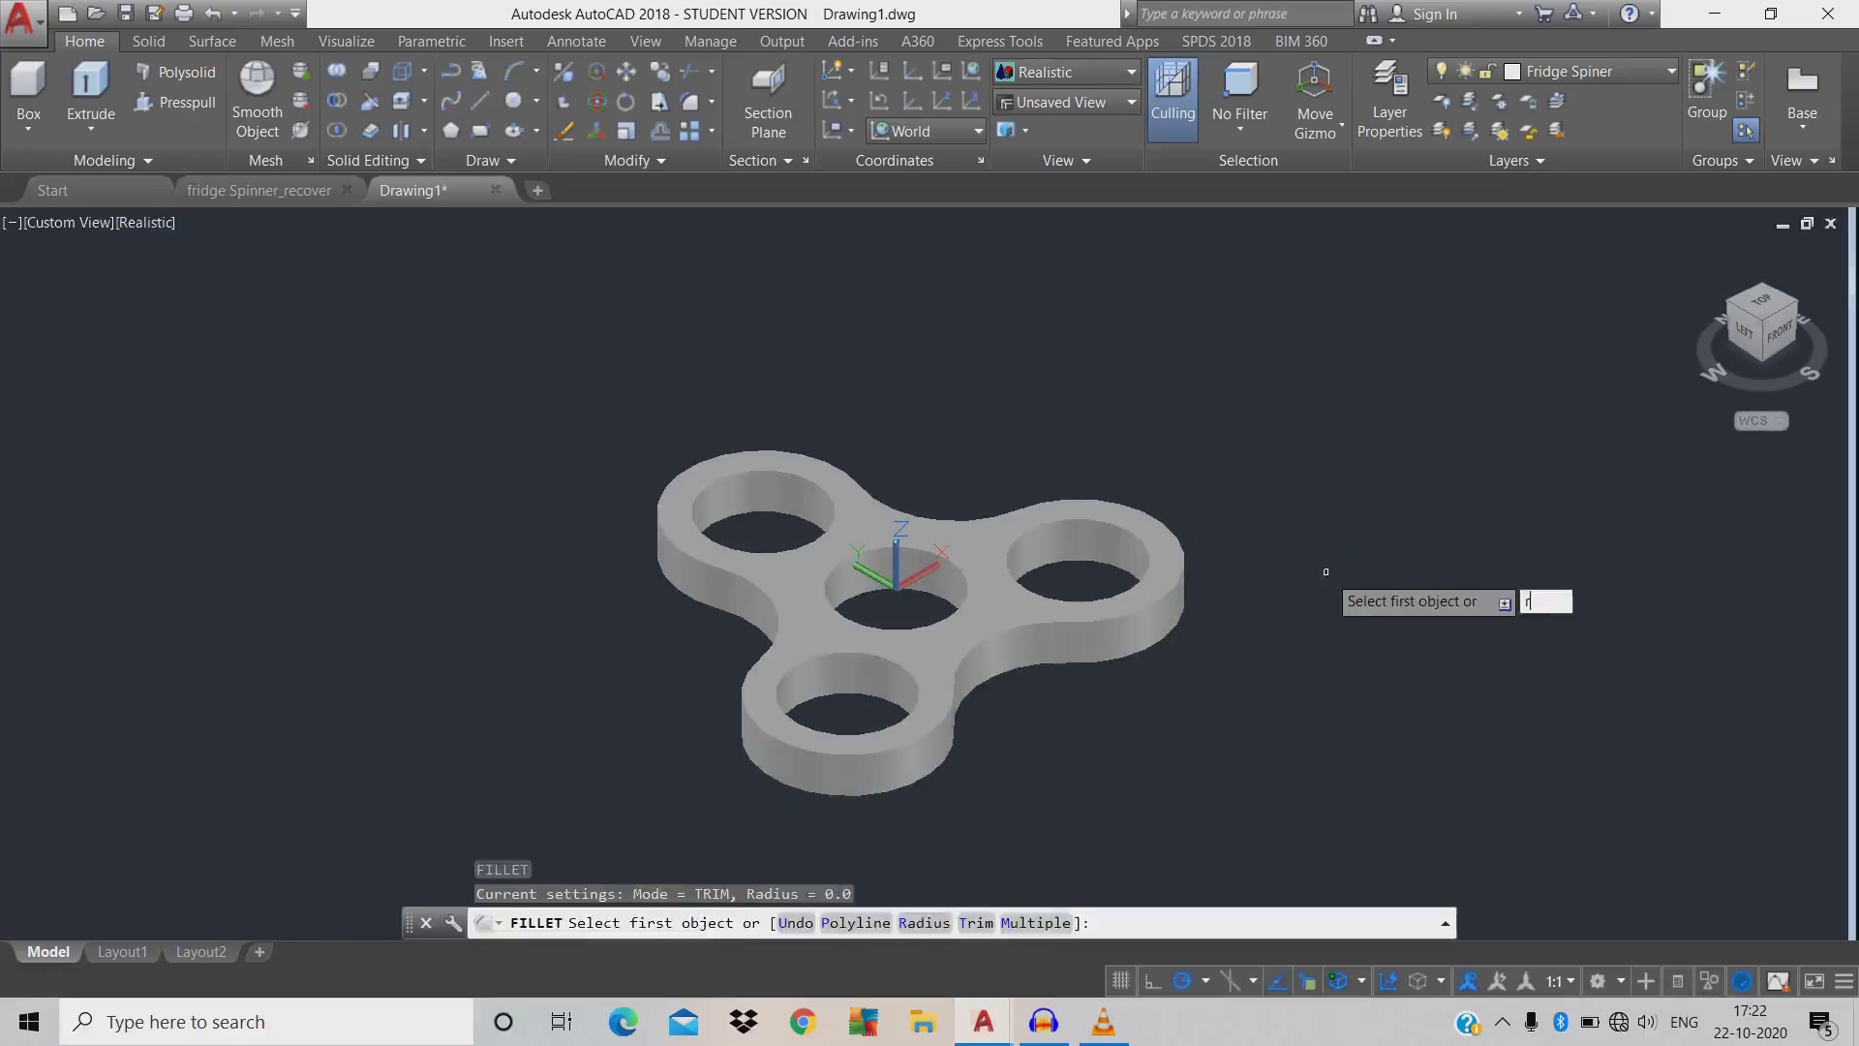
{"action": "key", "text": "Return"}
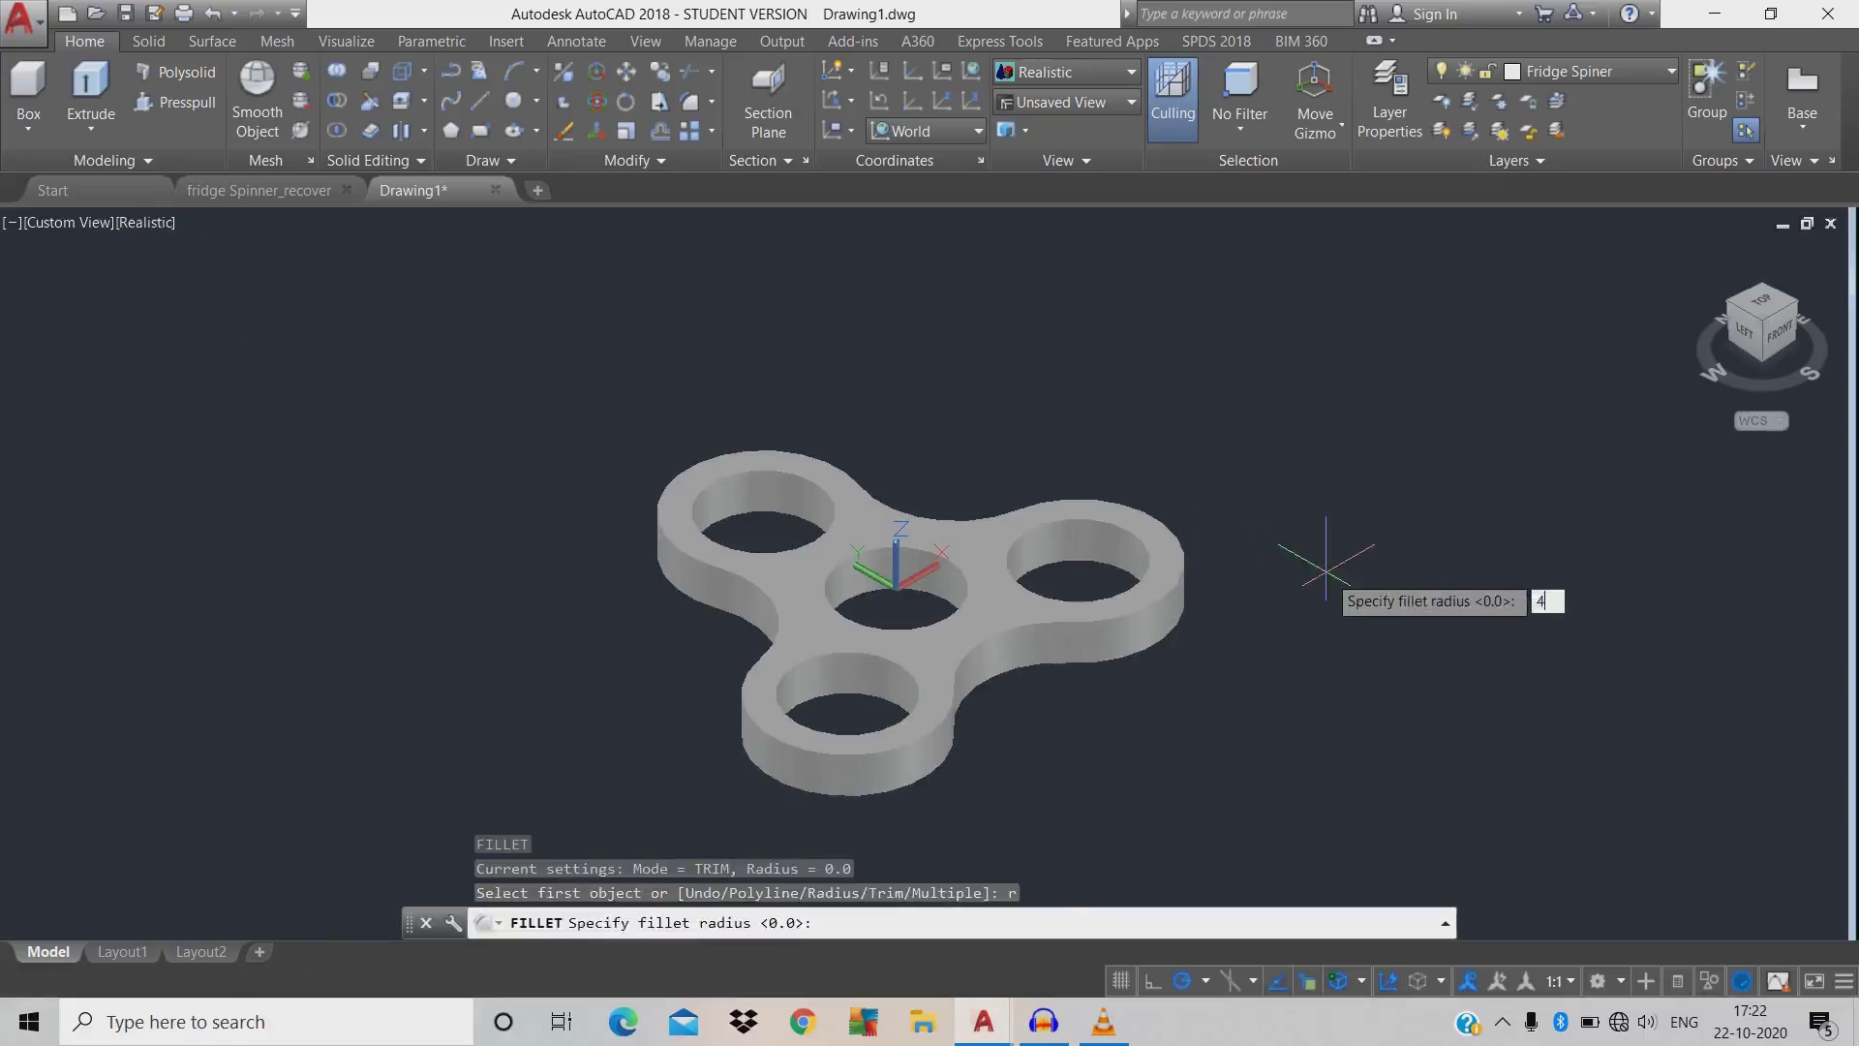
{"action": "key", "text": "Return"}
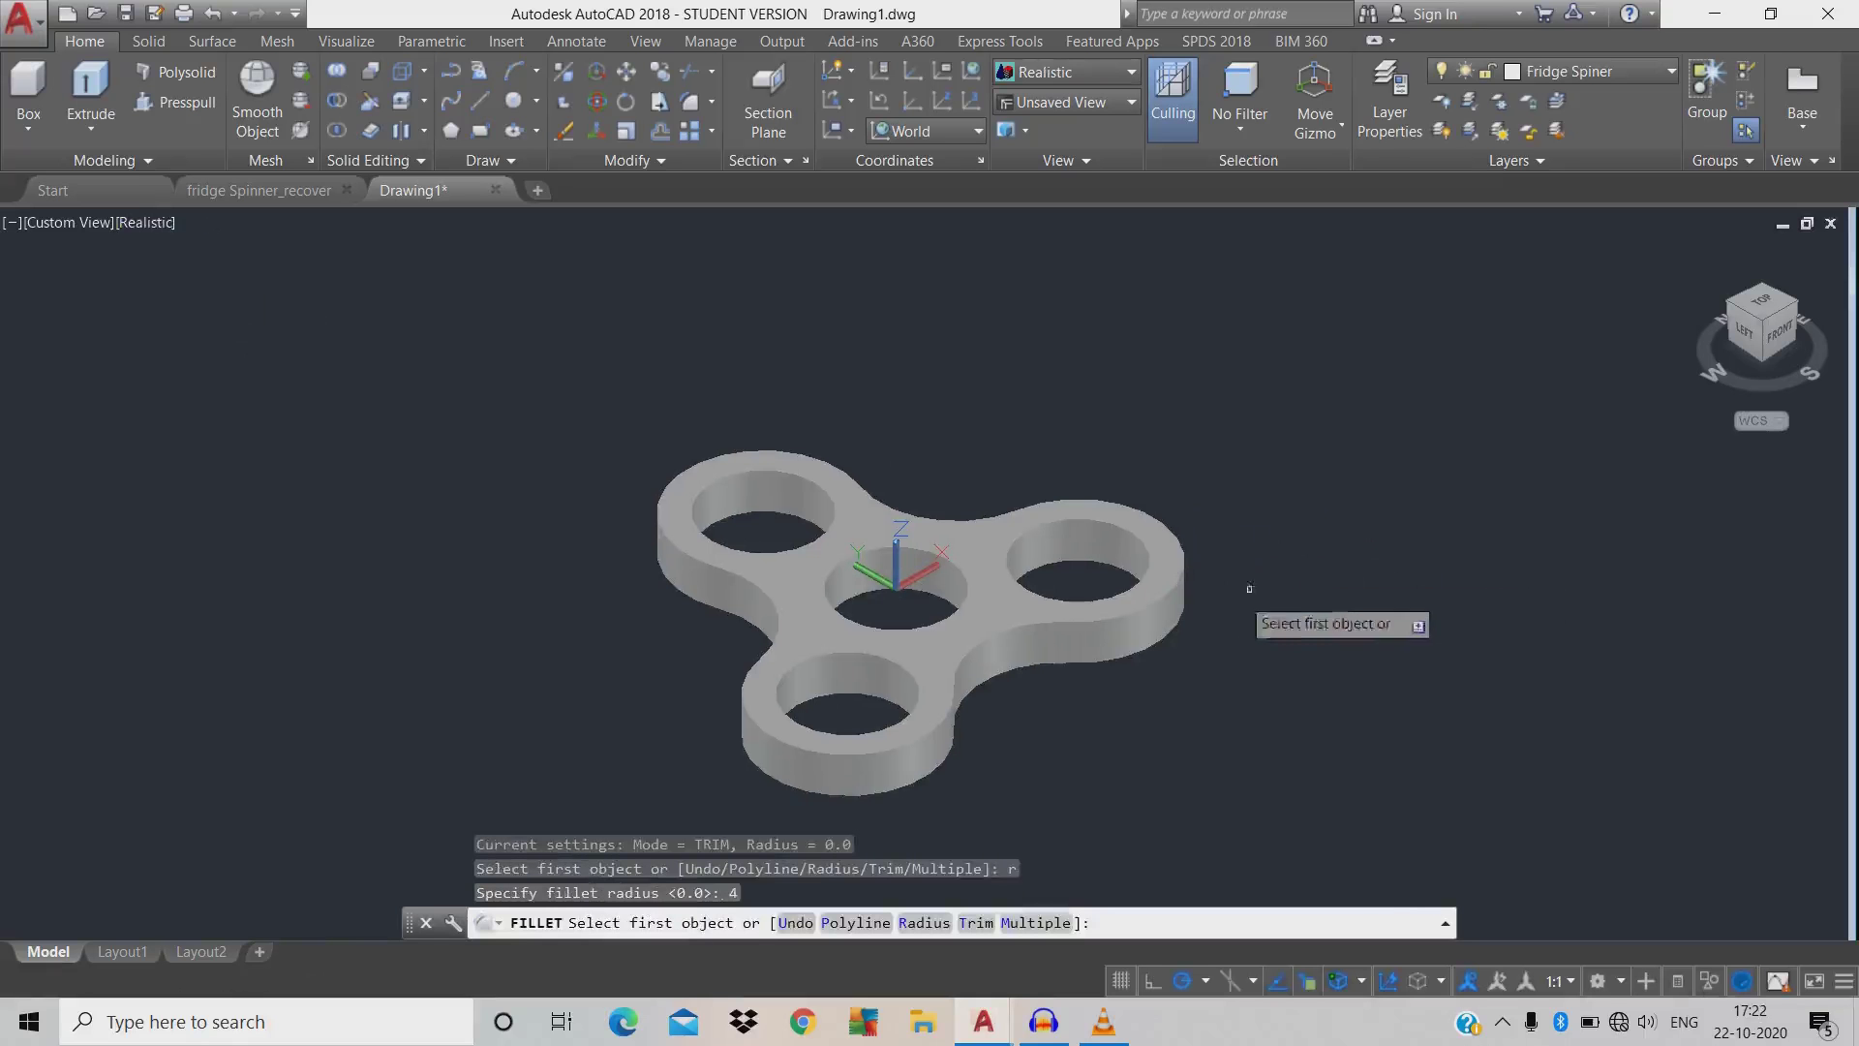
{"action": "left_click", "coordinate": [1187, 604]}
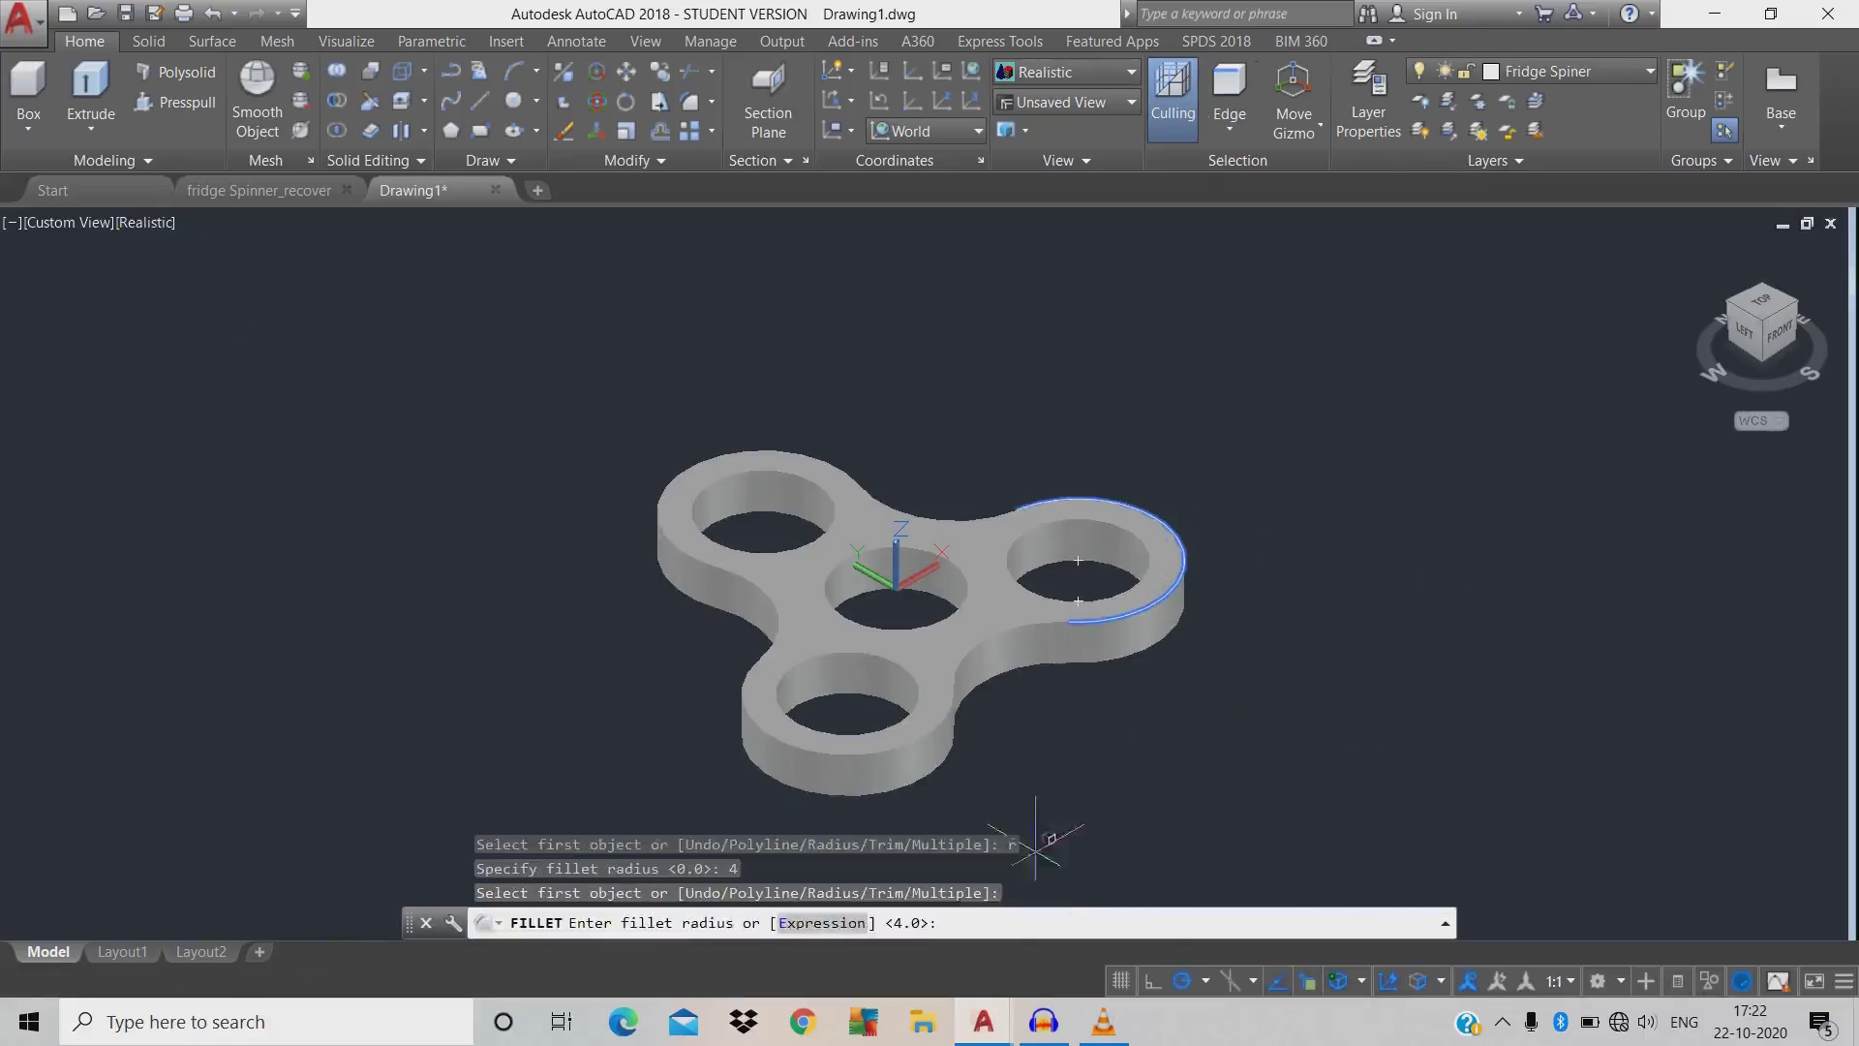
{"action": "key", "text": "Return"}
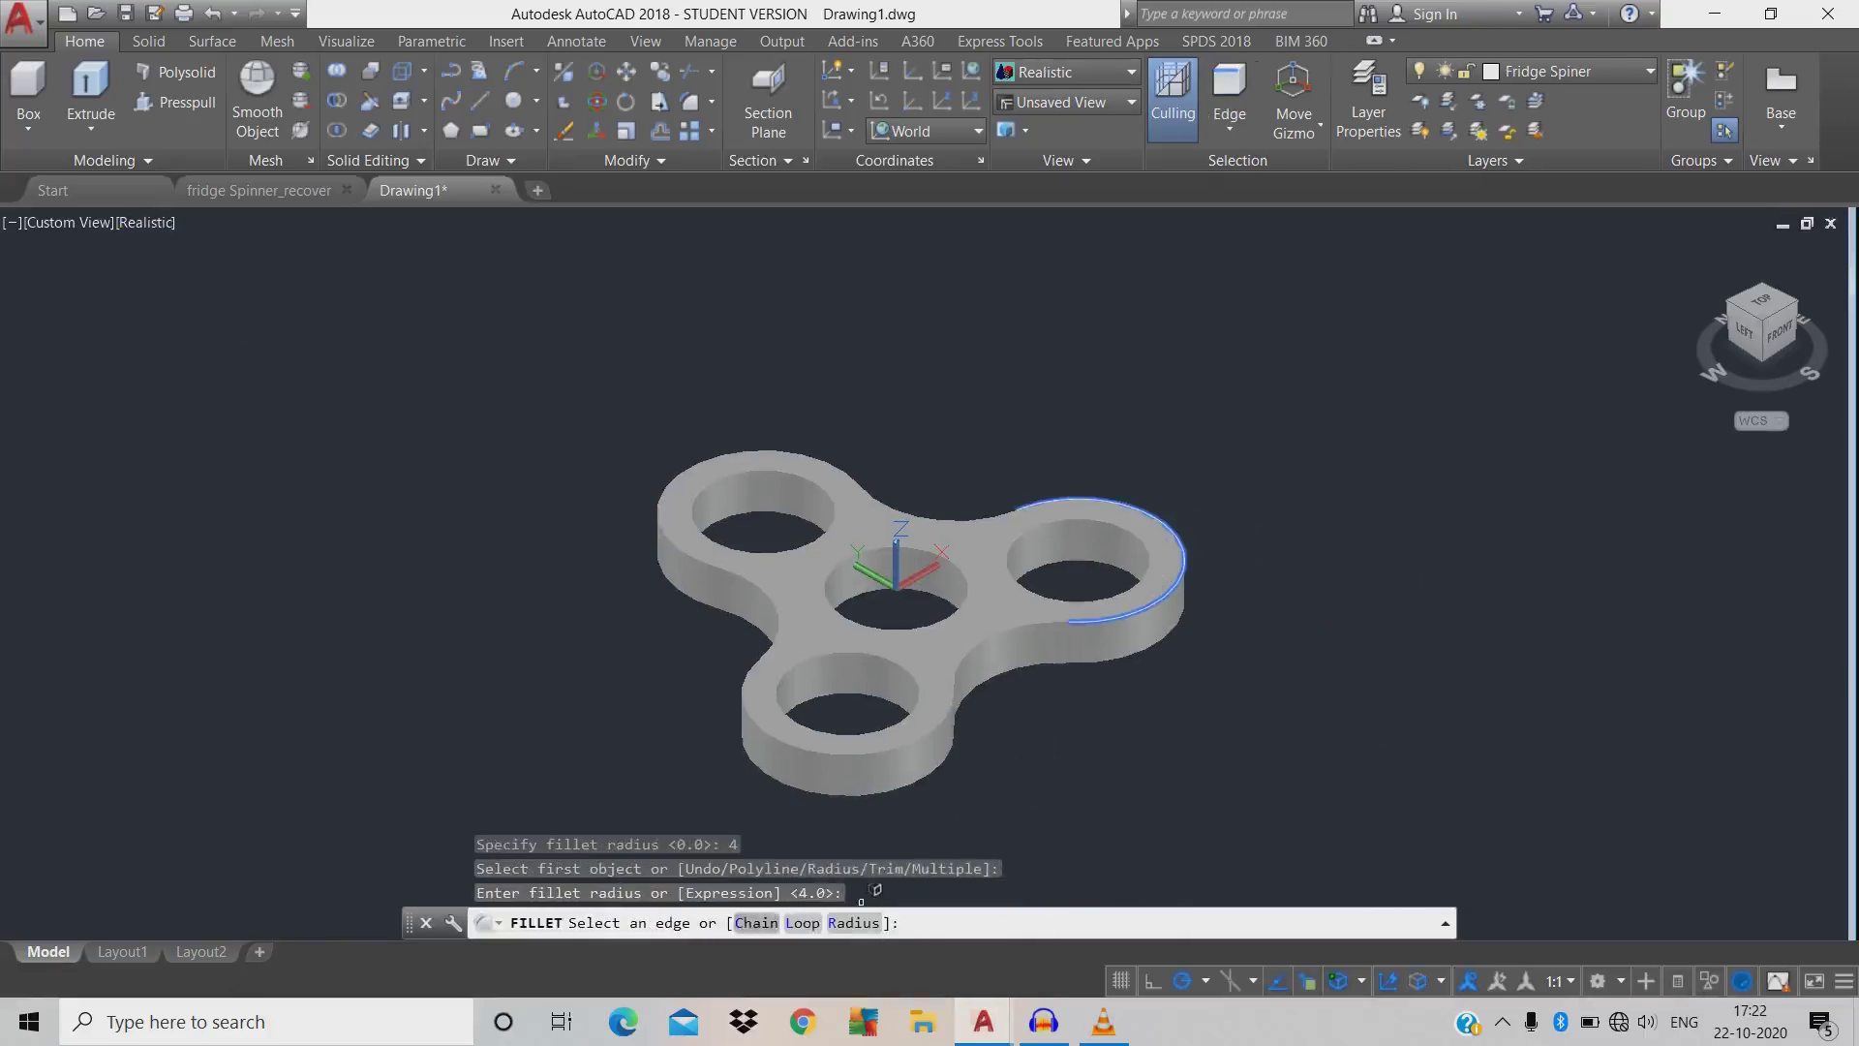
{"action": "type", "text": "c"}
{"action": "key", "text": "Return"}
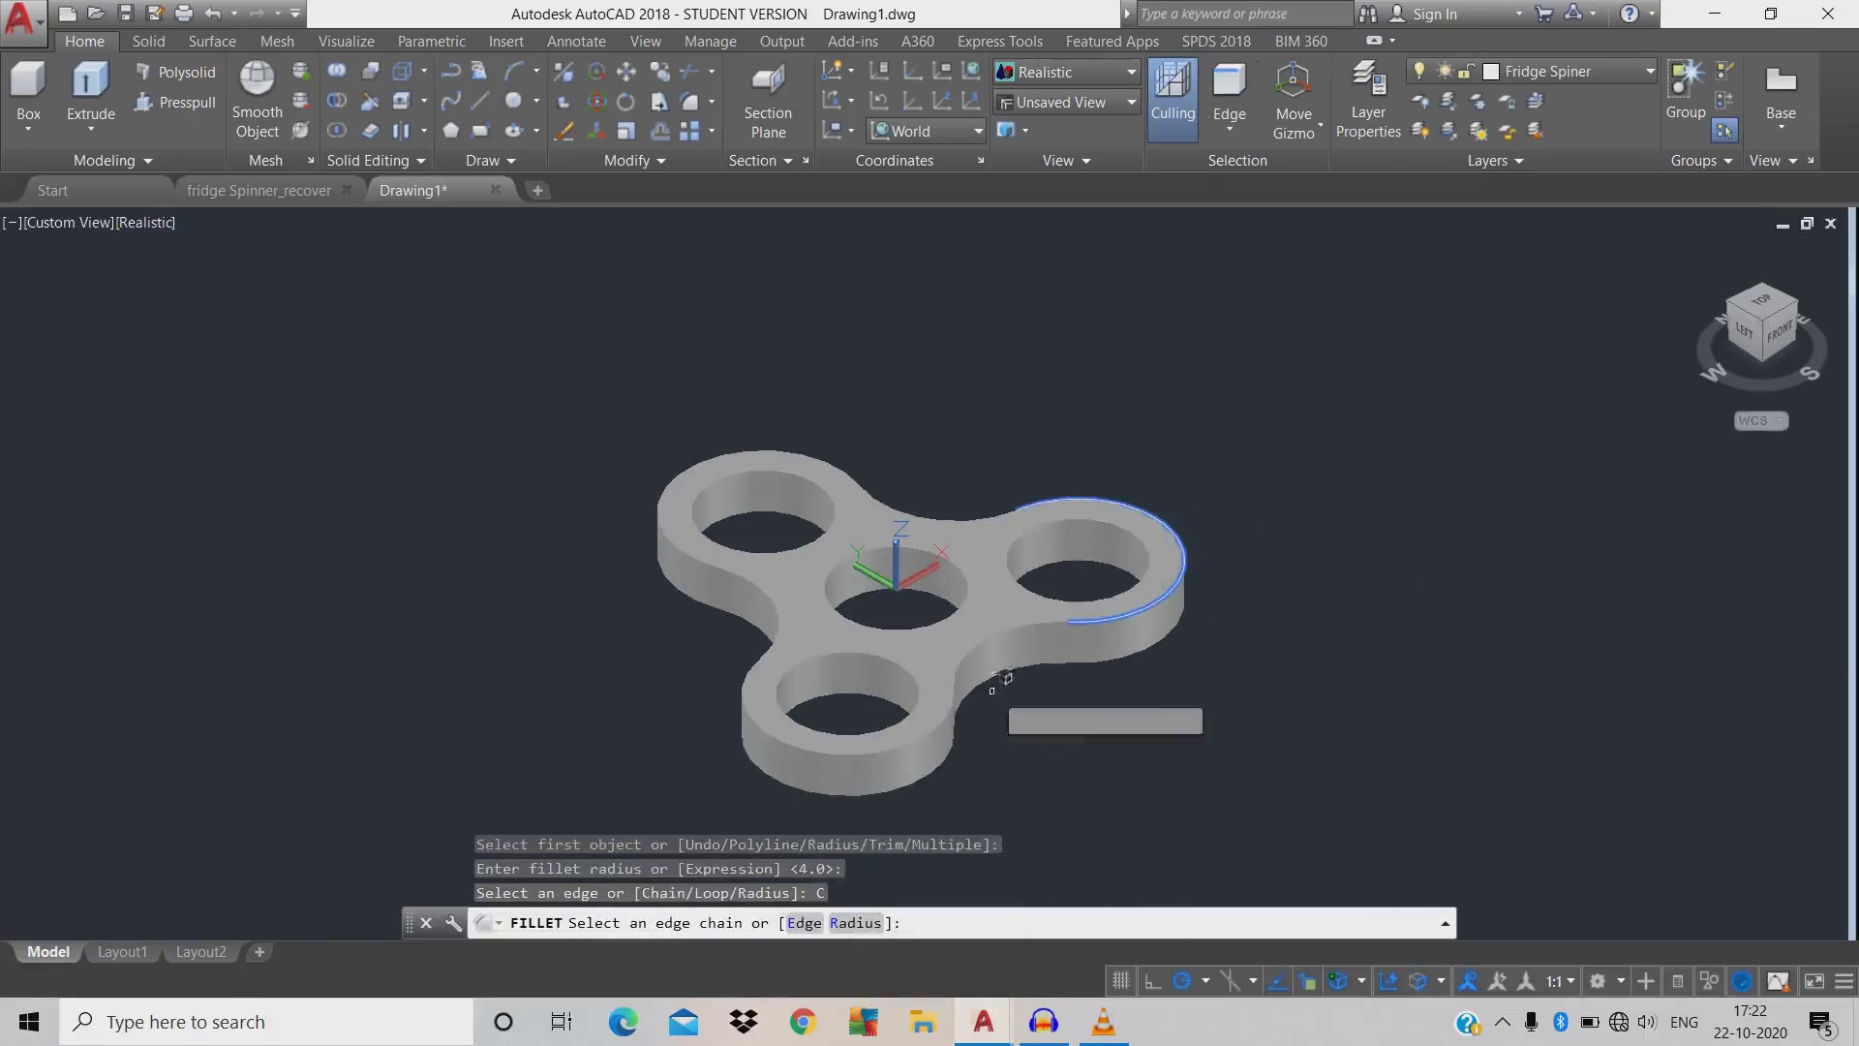
{"action": "left_click", "coordinate": [1020, 617]}
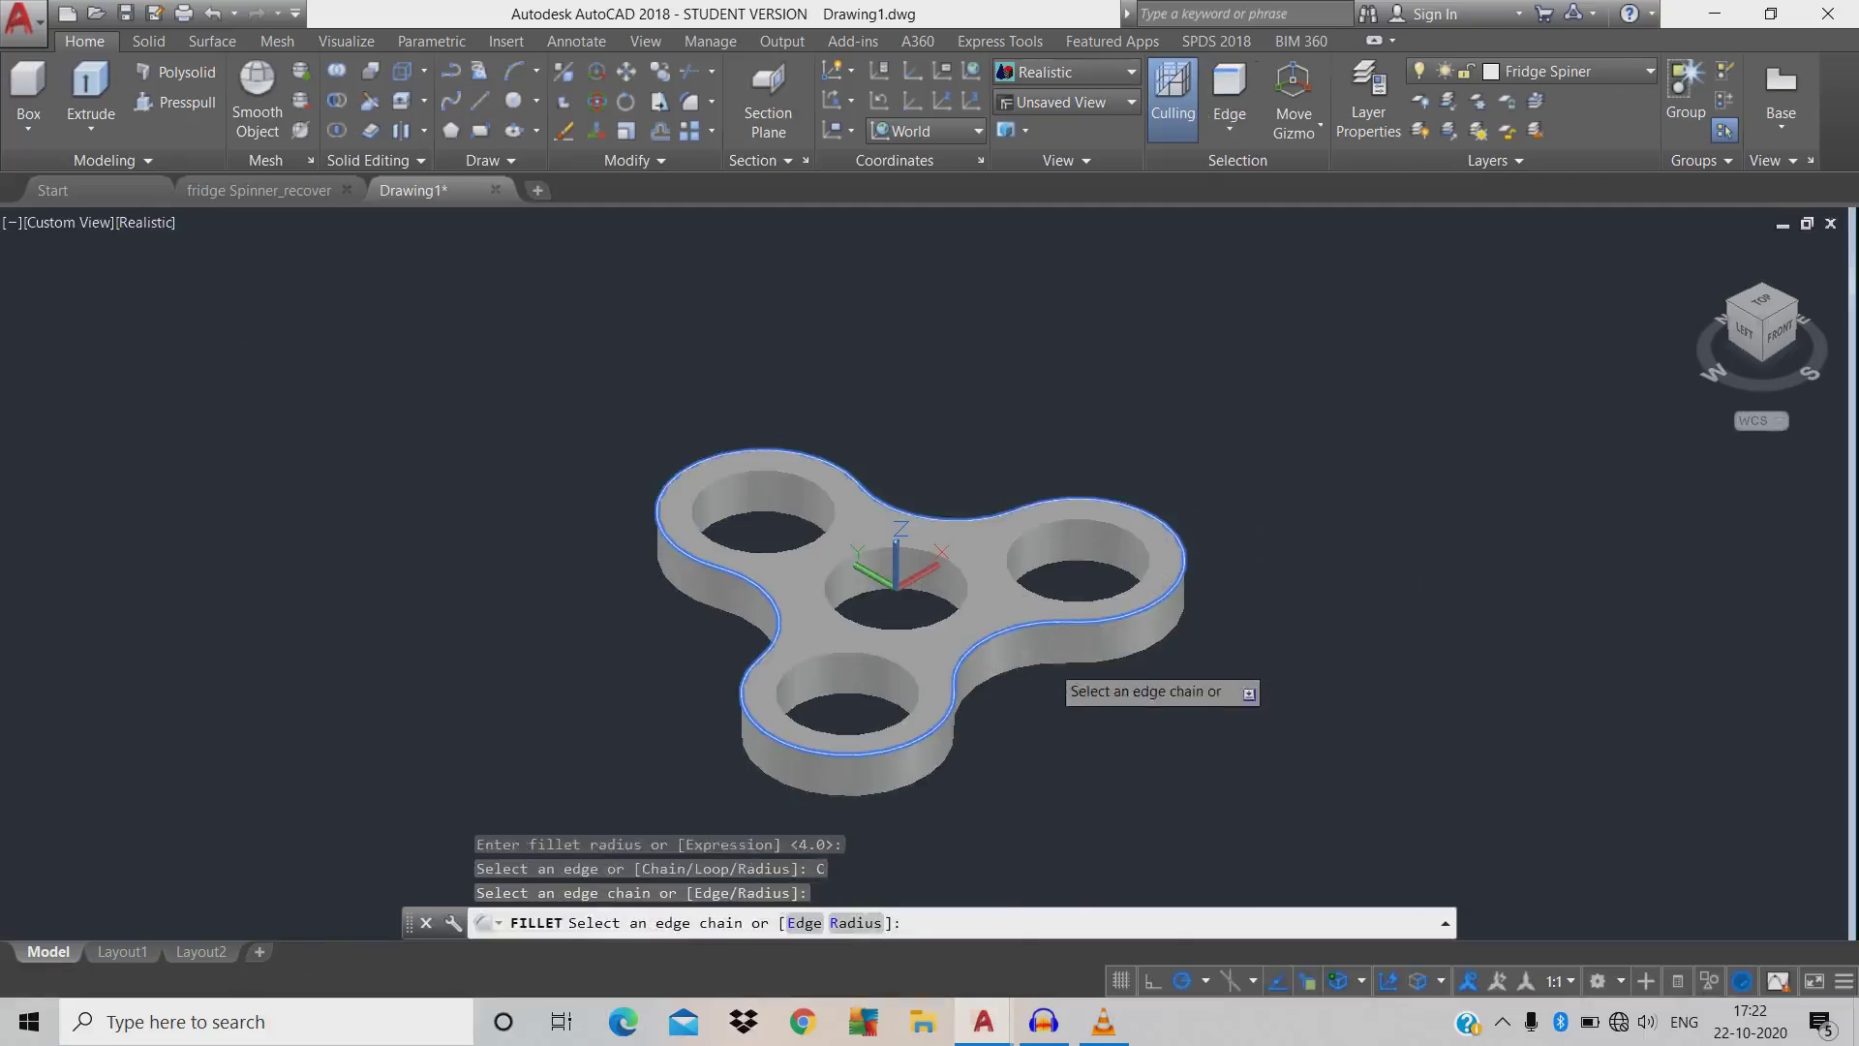
{"action": "left_click", "coordinate": [1114, 645]}
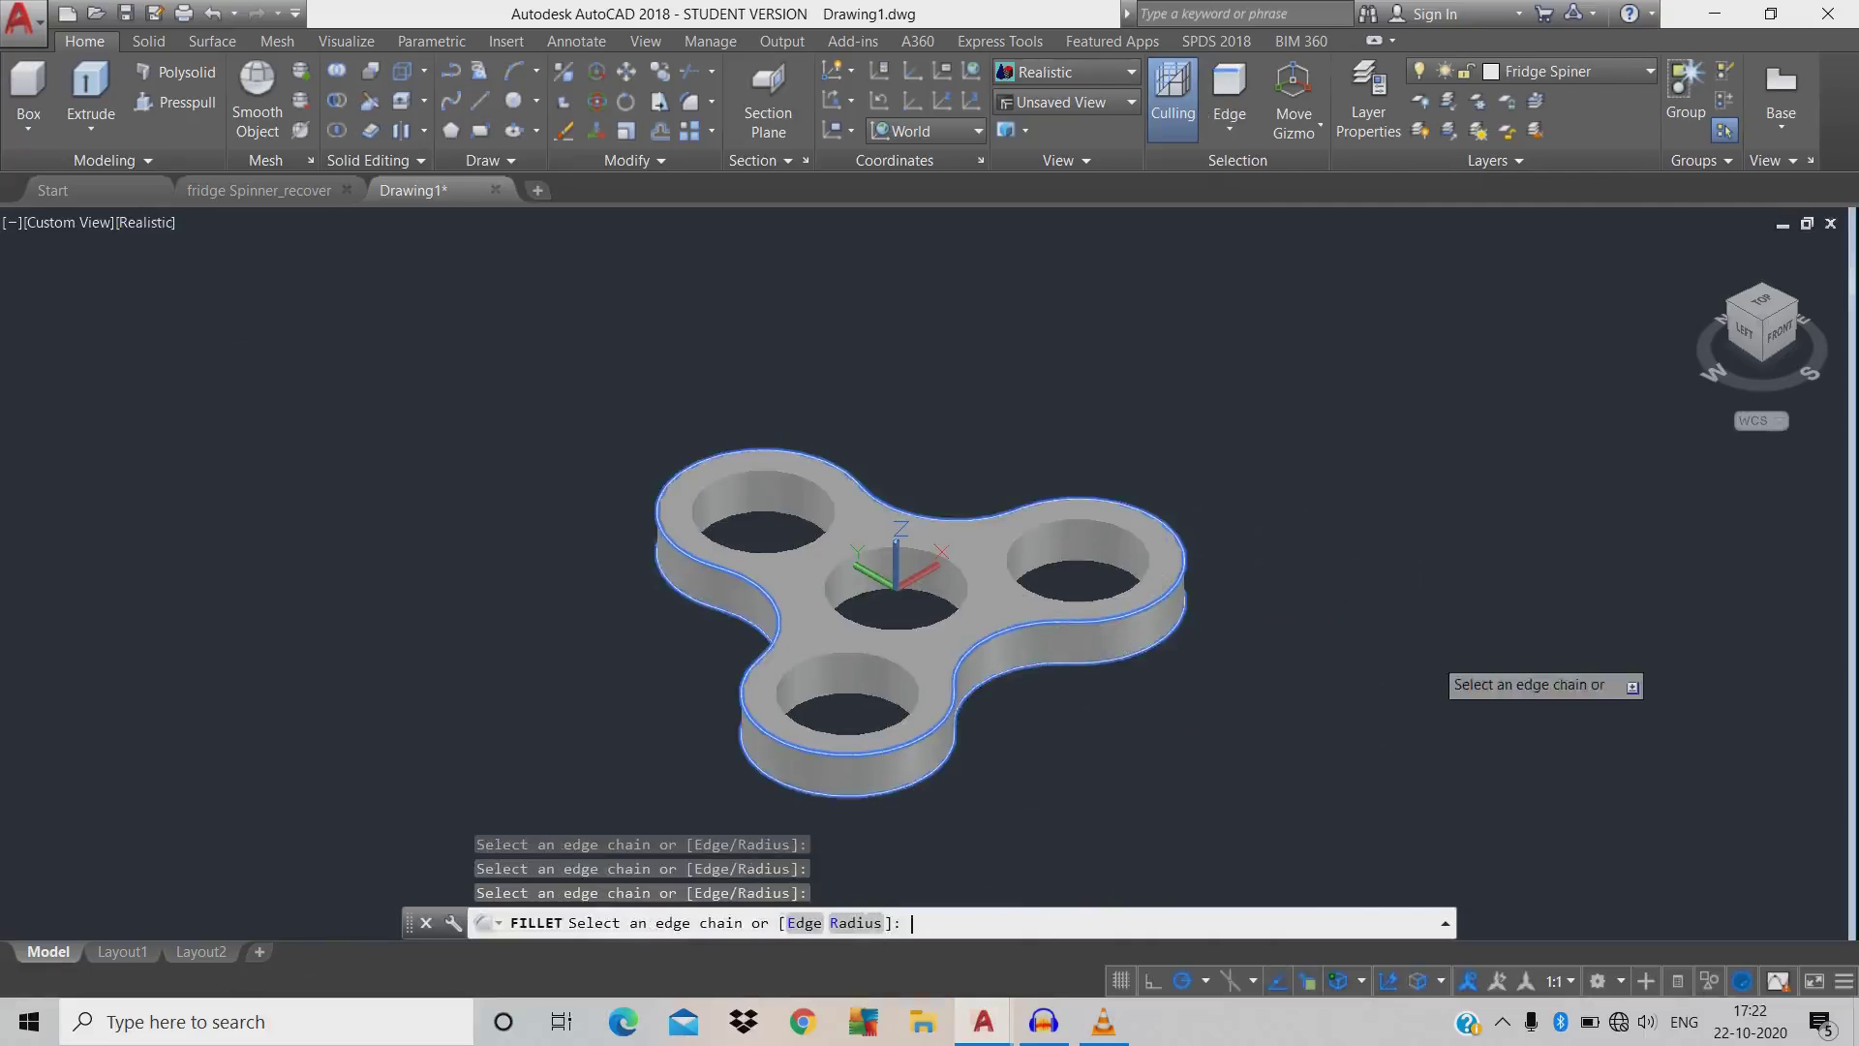
{"action": "key", "text": "Return"}
{"action": "key", "text": "Return"}
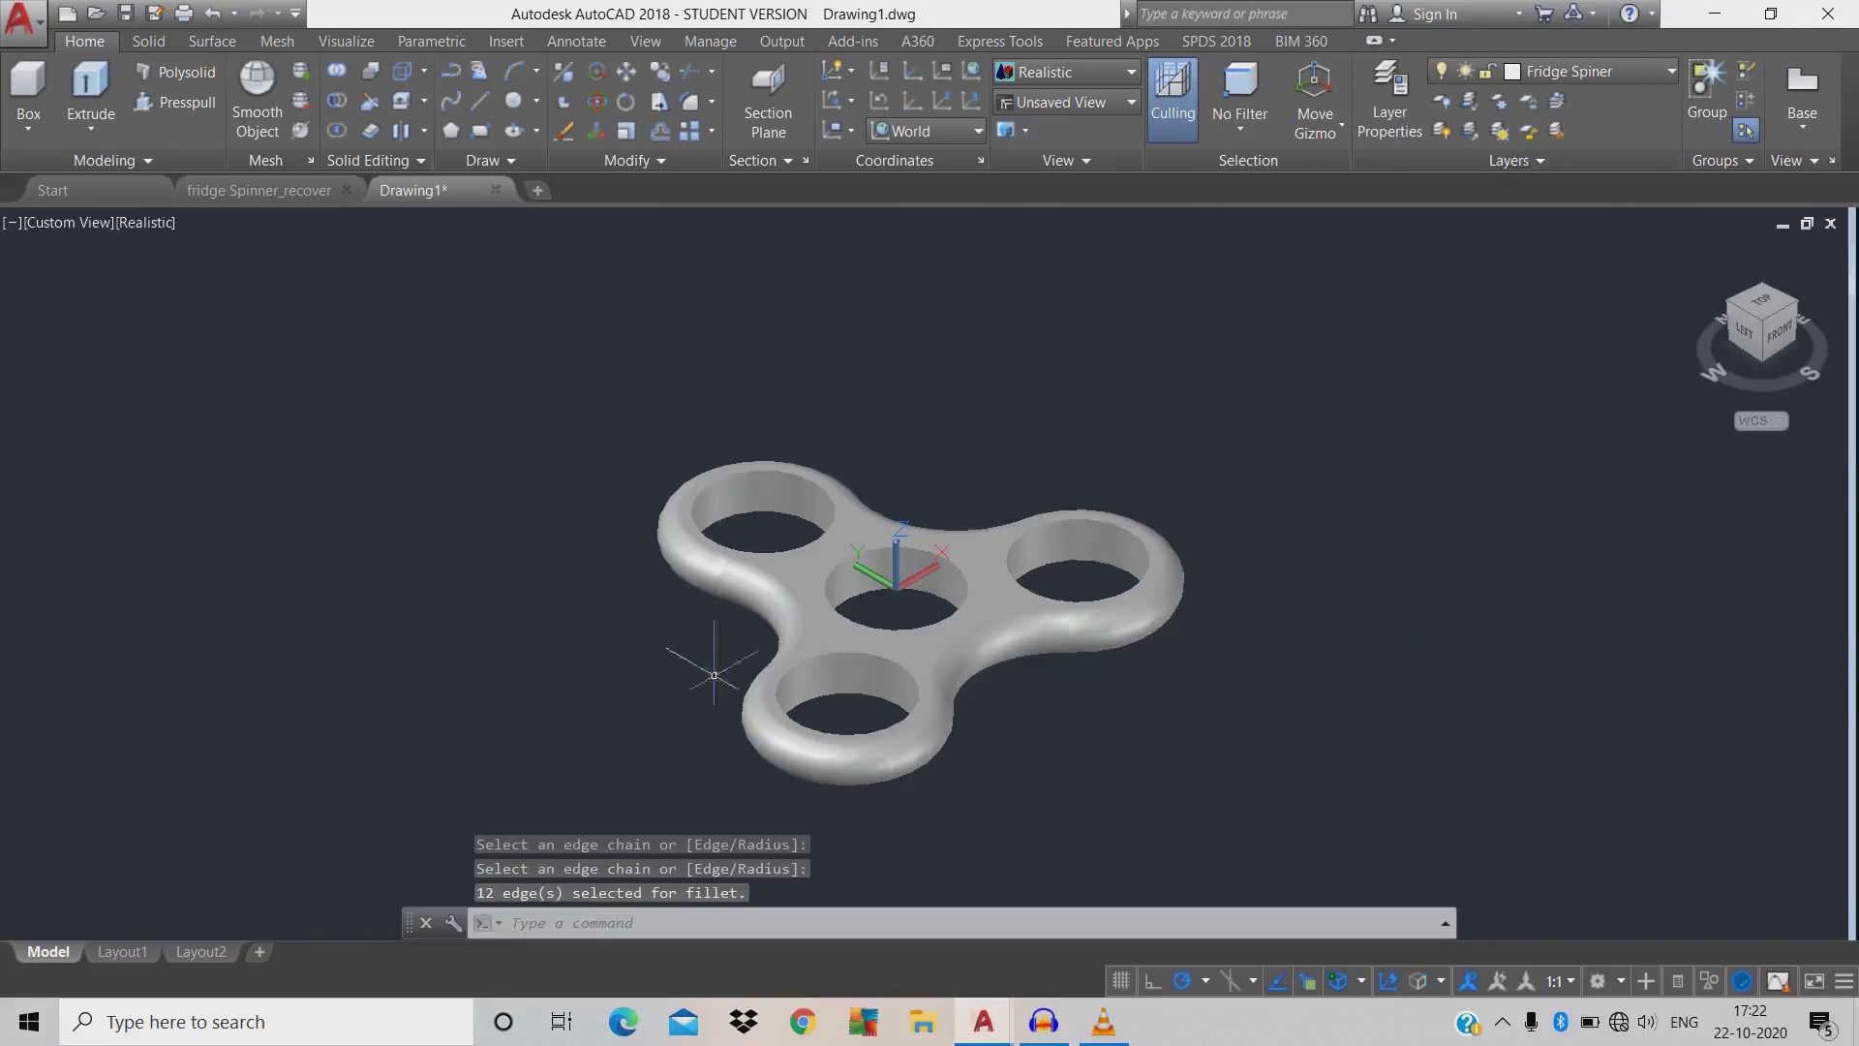
- Switch to the top view with empty drawing space beside the spinner
{"action": "mouse_move", "coordinate": [953, 573]}
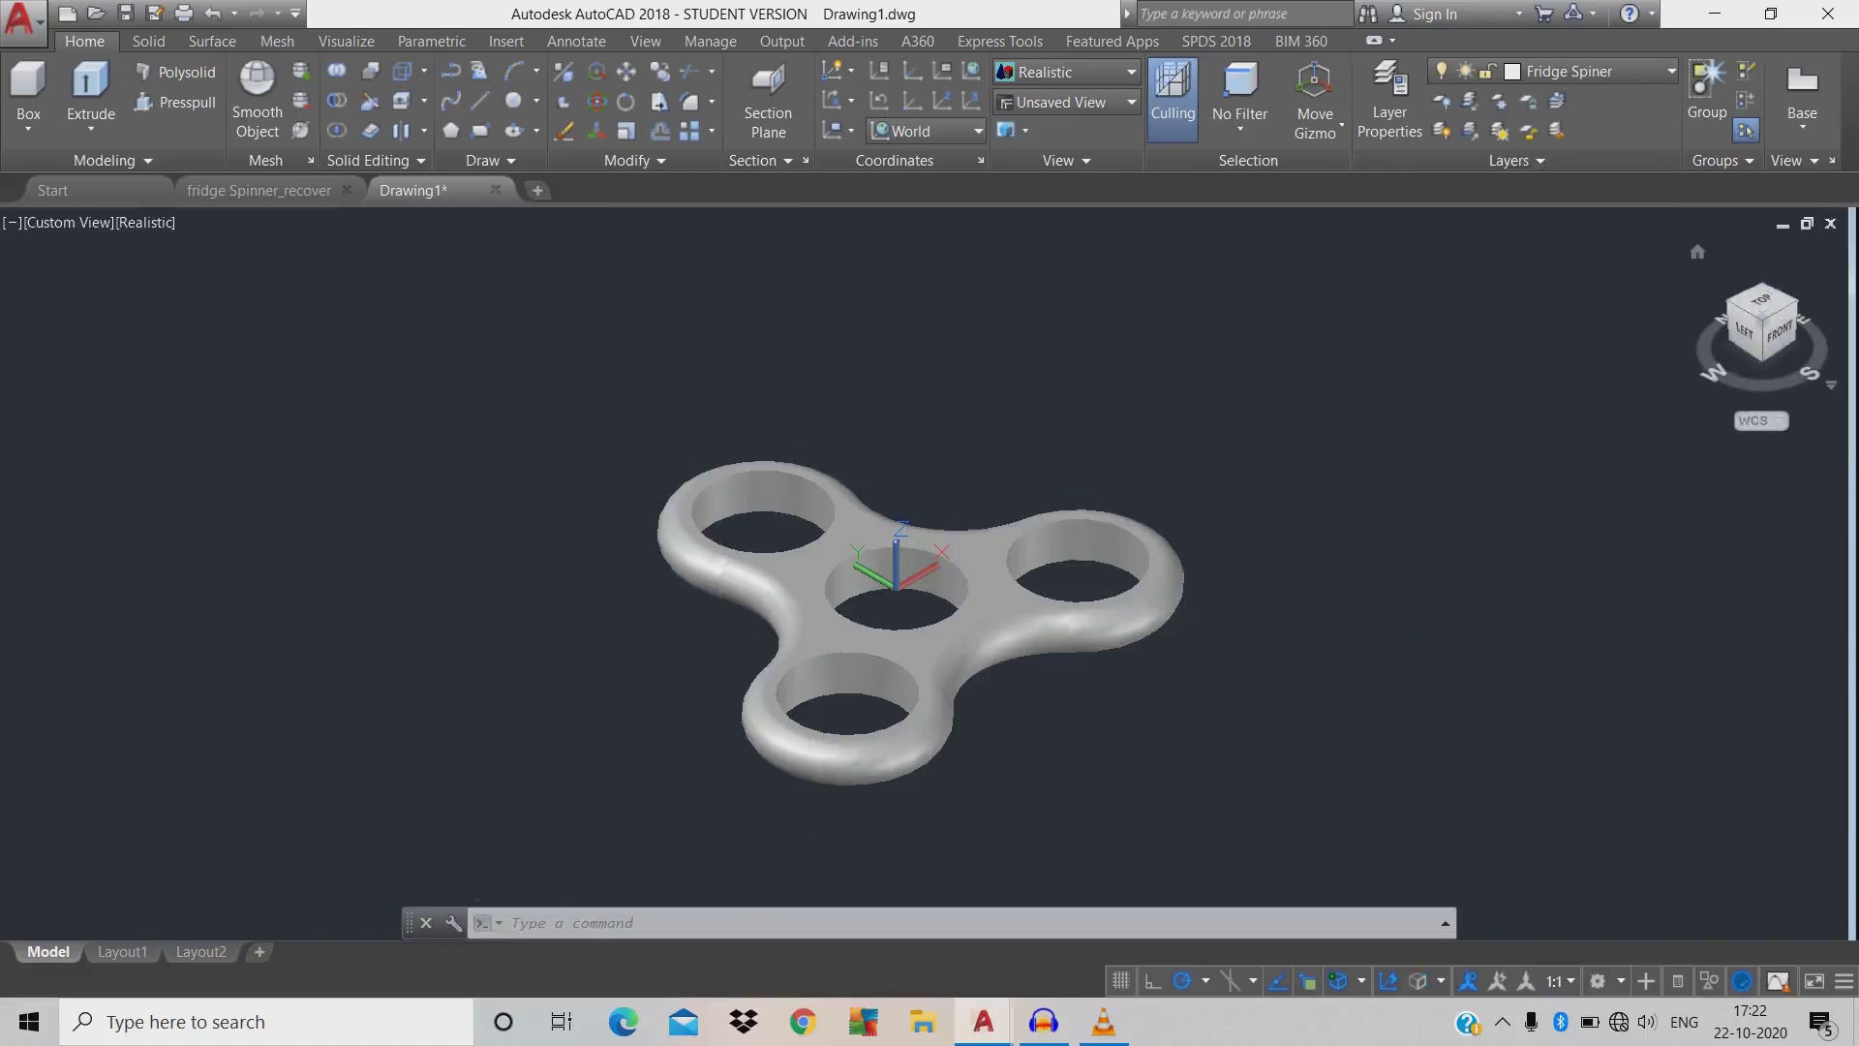
{"action": "left_click", "coordinate": [1762, 301]}
{"action": "middle_click_drag", "start_coordinate": [1514, 610], "coordinate": [814, 622]}
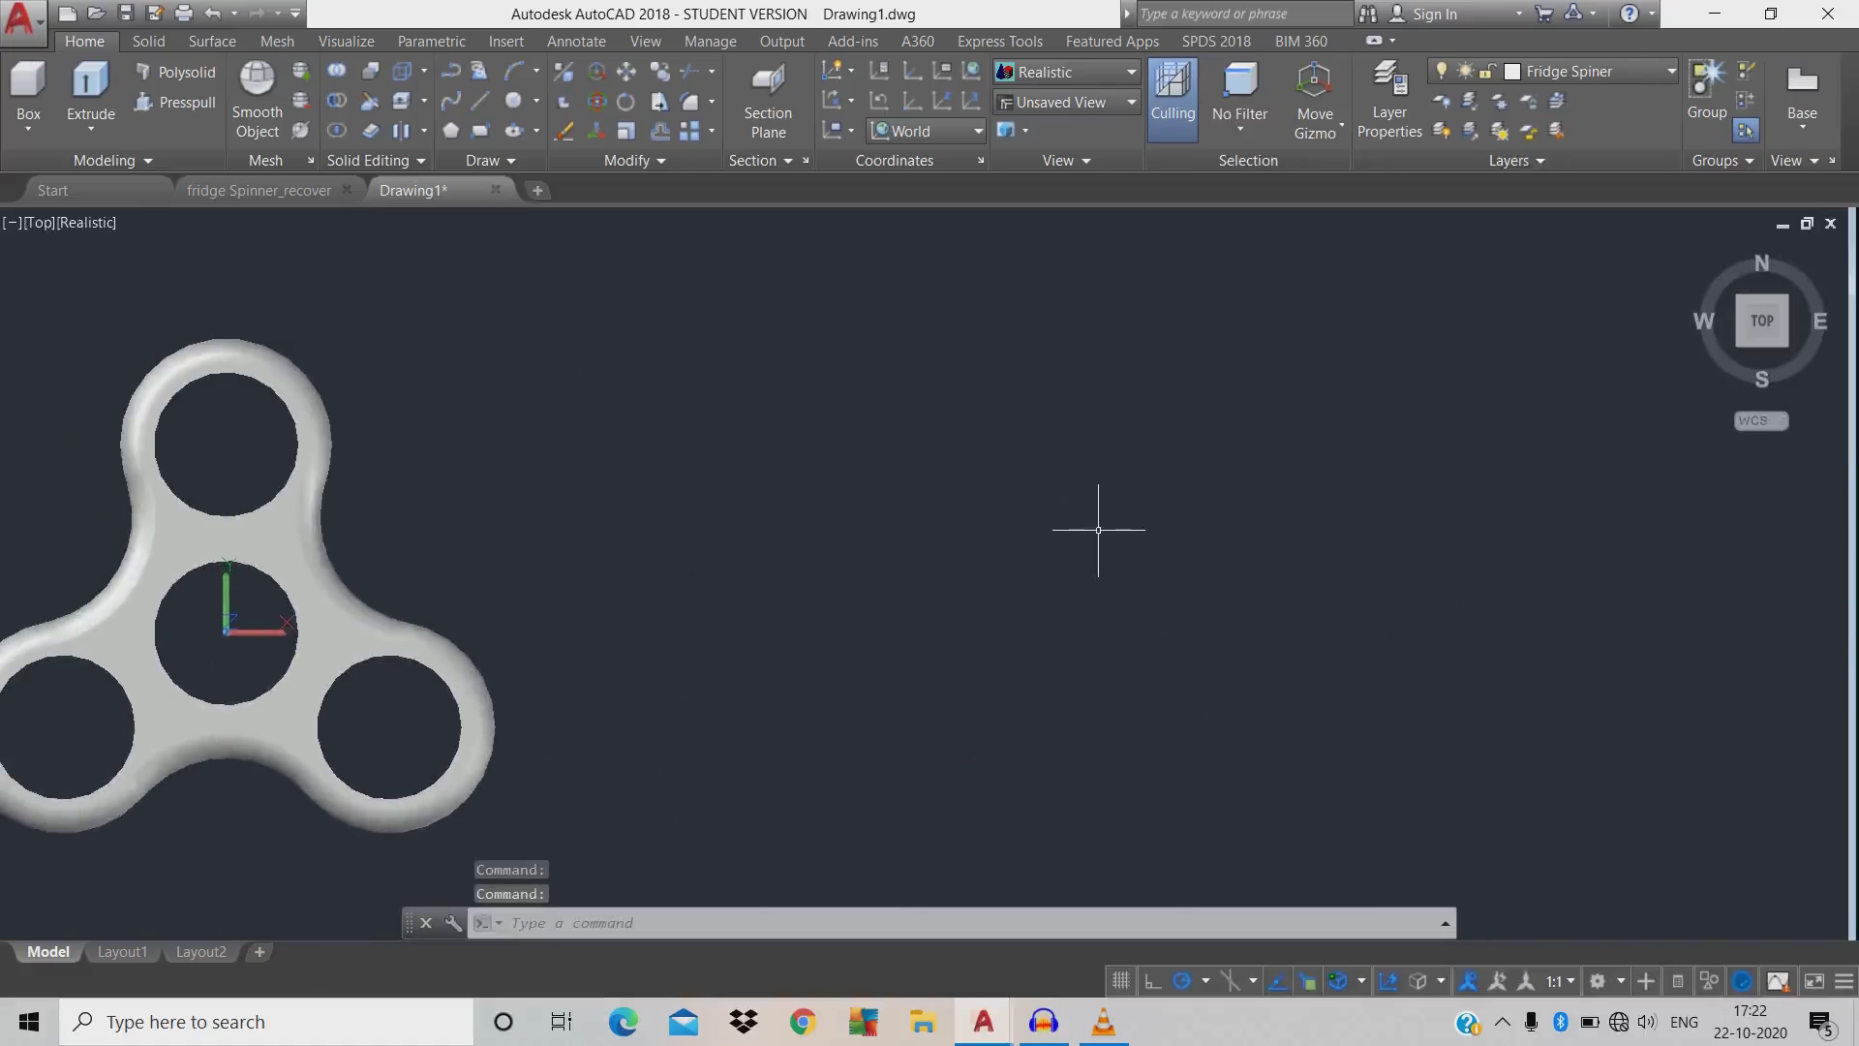
{"action": "key", "text": "Escape"}
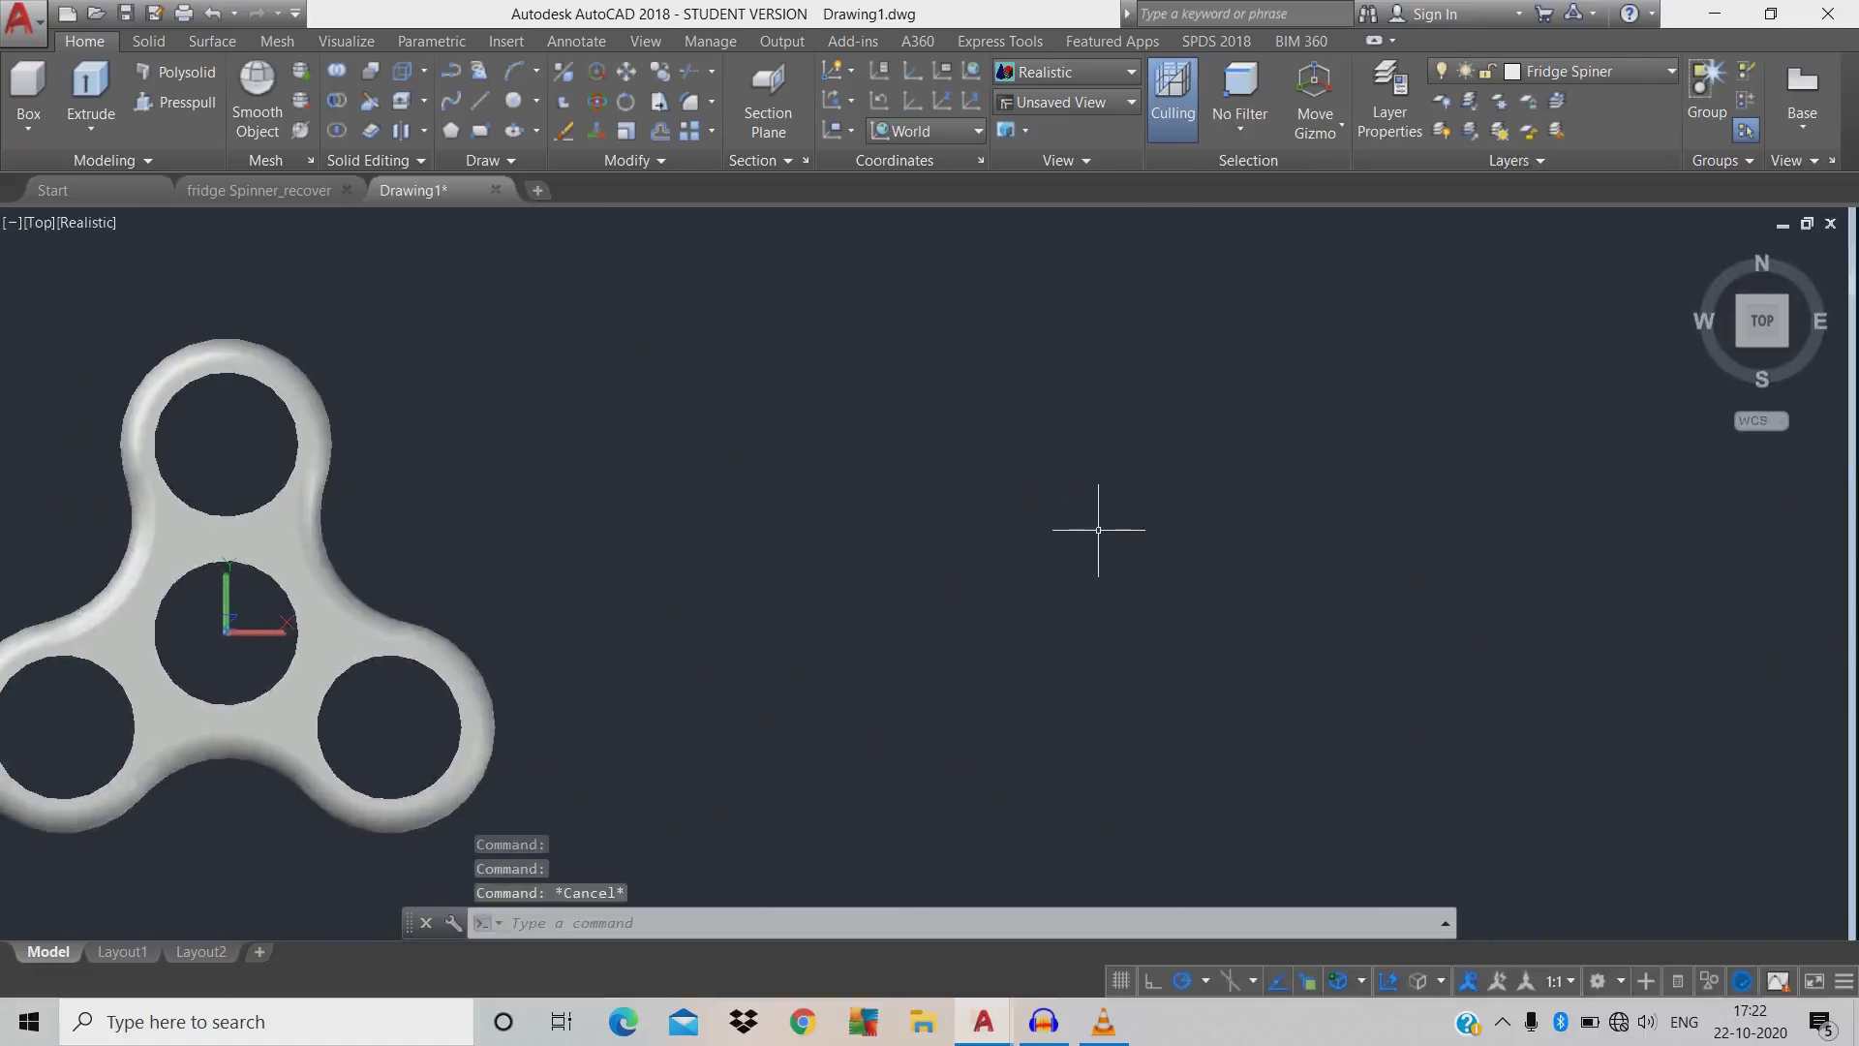
- Draw three connected test line segments in the empty space beside the spinner
{"action": "type", "text": "l"}
{"action": "key", "text": "Return"}
{"action": "left_click", "coordinate": [967, 345]}
{"action": "left_click", "coordinate": [1536, 534]}
{"action": "left_click", "coordinate": [1078, 595]}
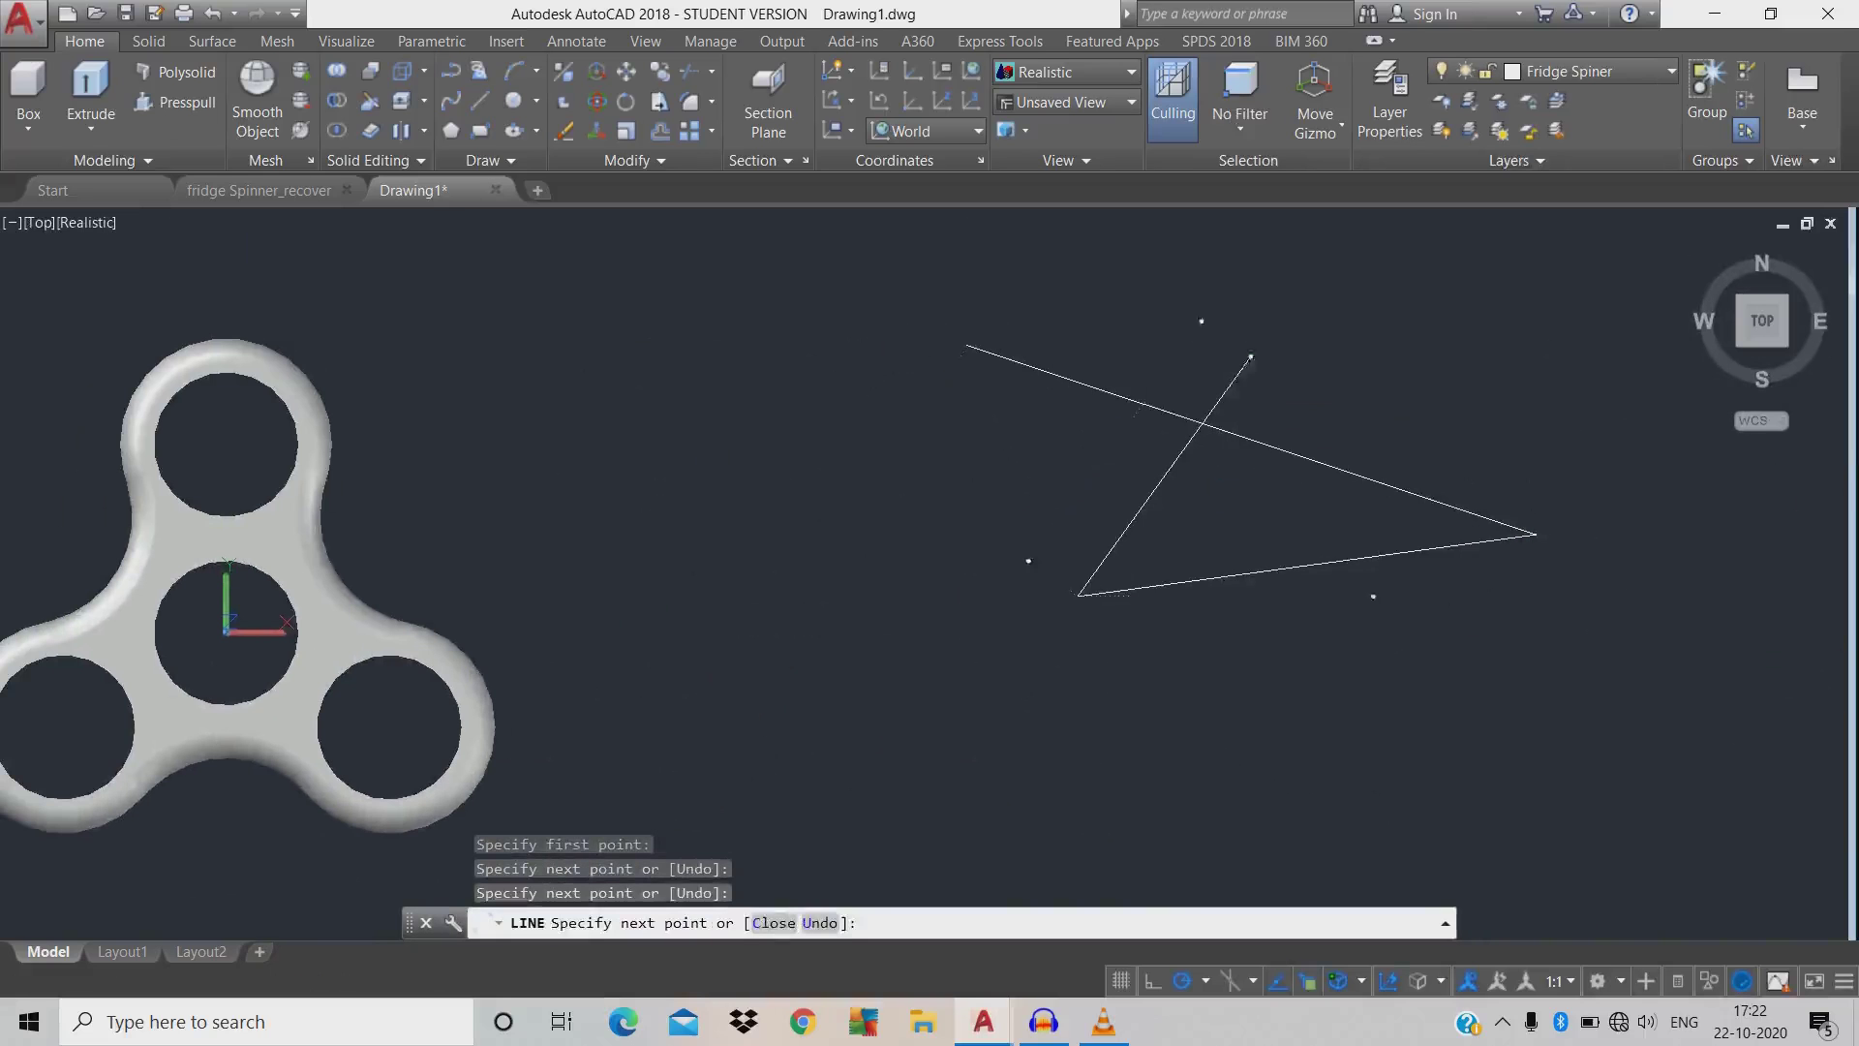
{"action": "left_click", "coordinate": [1250, 357]}
{"action": "key", "text": "Escape"}
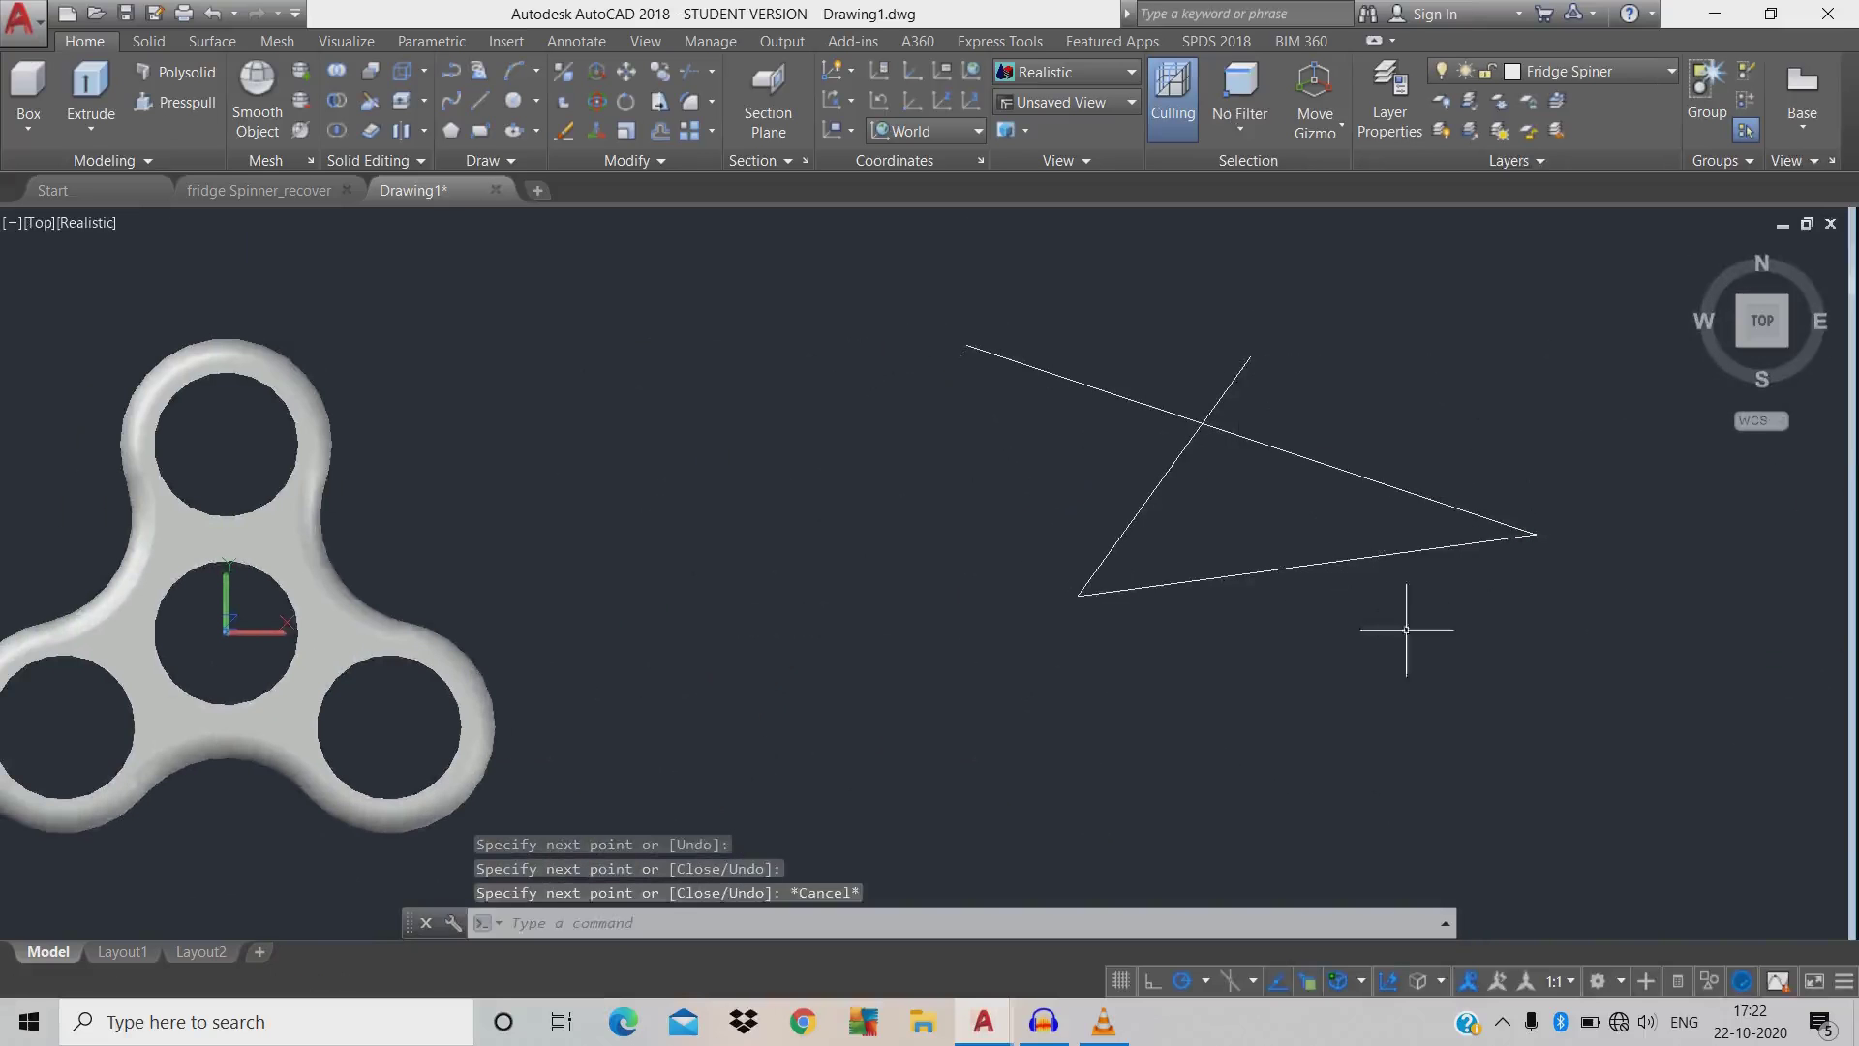
- Select the three separate test lines and erase them
{"action": "left_click", "coordinate": [1254, 573]}
{"action": "left_click", "coordinate": [1211, 523]}
{"action": "left_click", "coordinate": [1075, 498]}
{"action": "left_click", "coordinate": [1283, 416]}
{"action": "left_click", "coordinate": [1232, 467]}
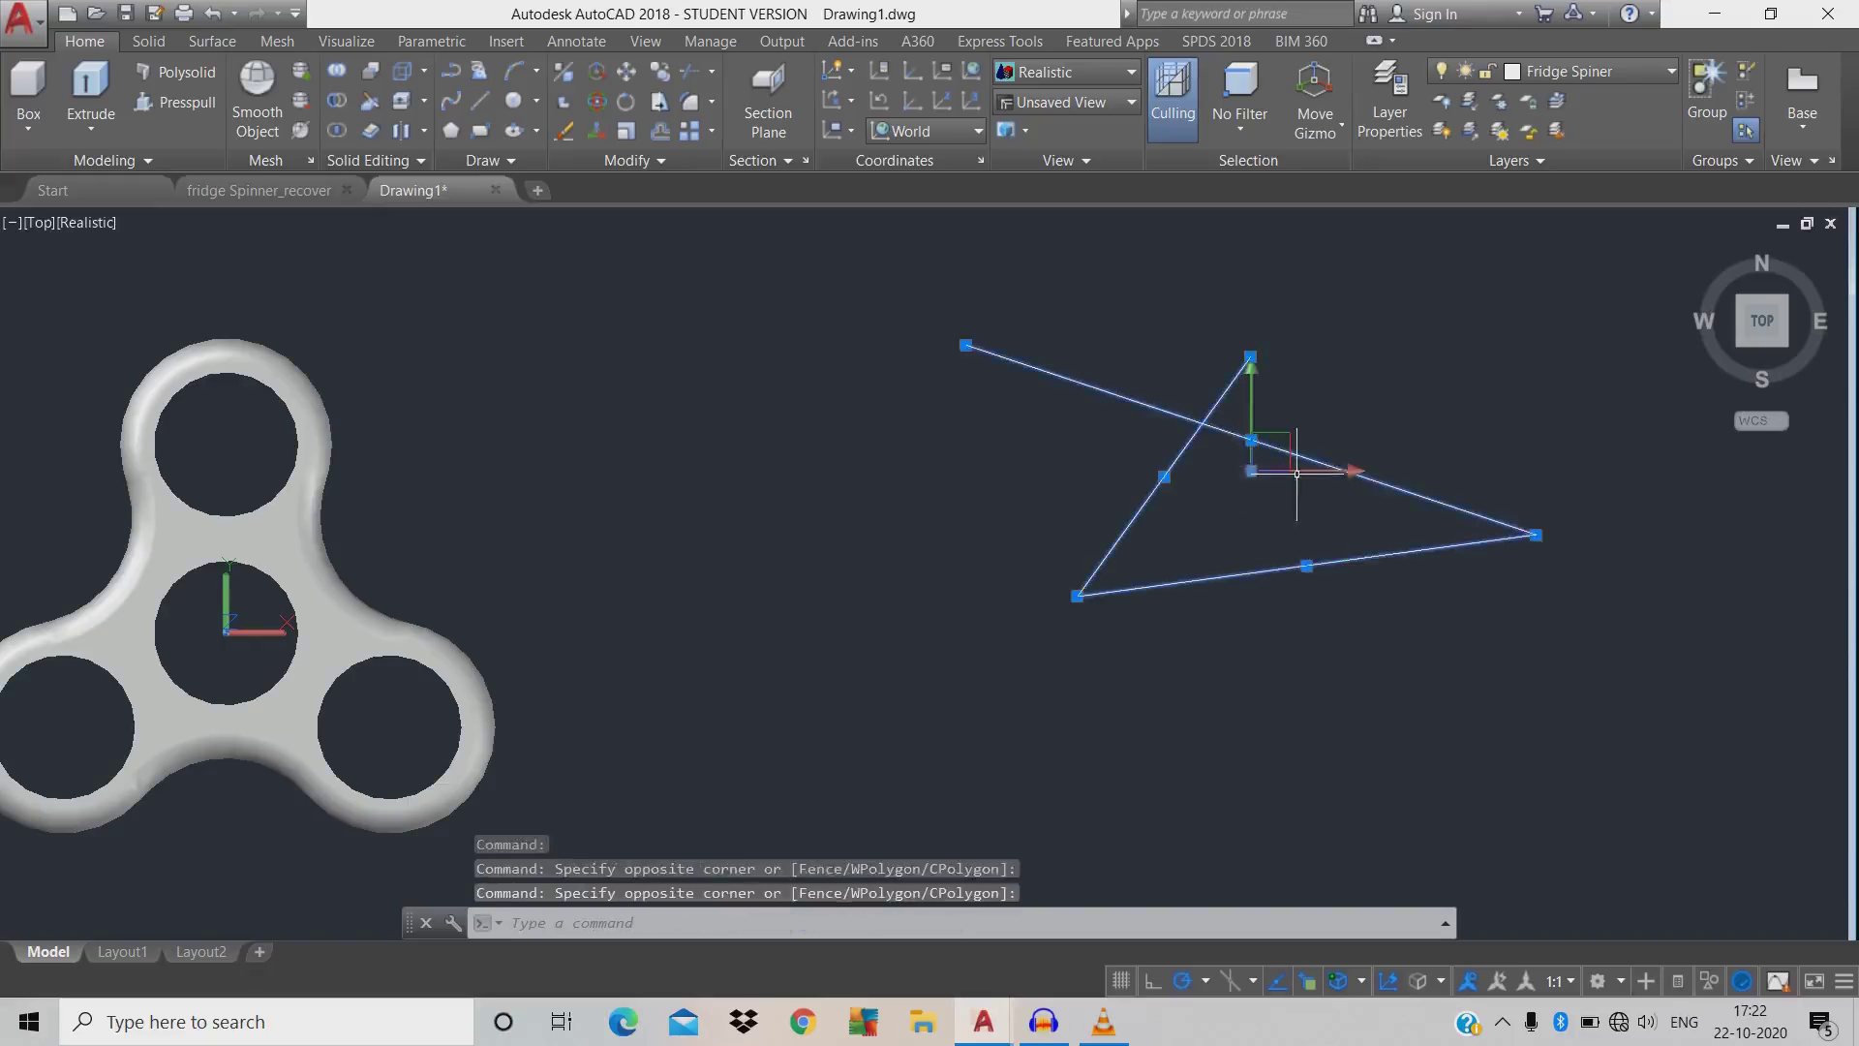
{"action": "type", "text": "e"}
{"action": "key", "text": "Return"}
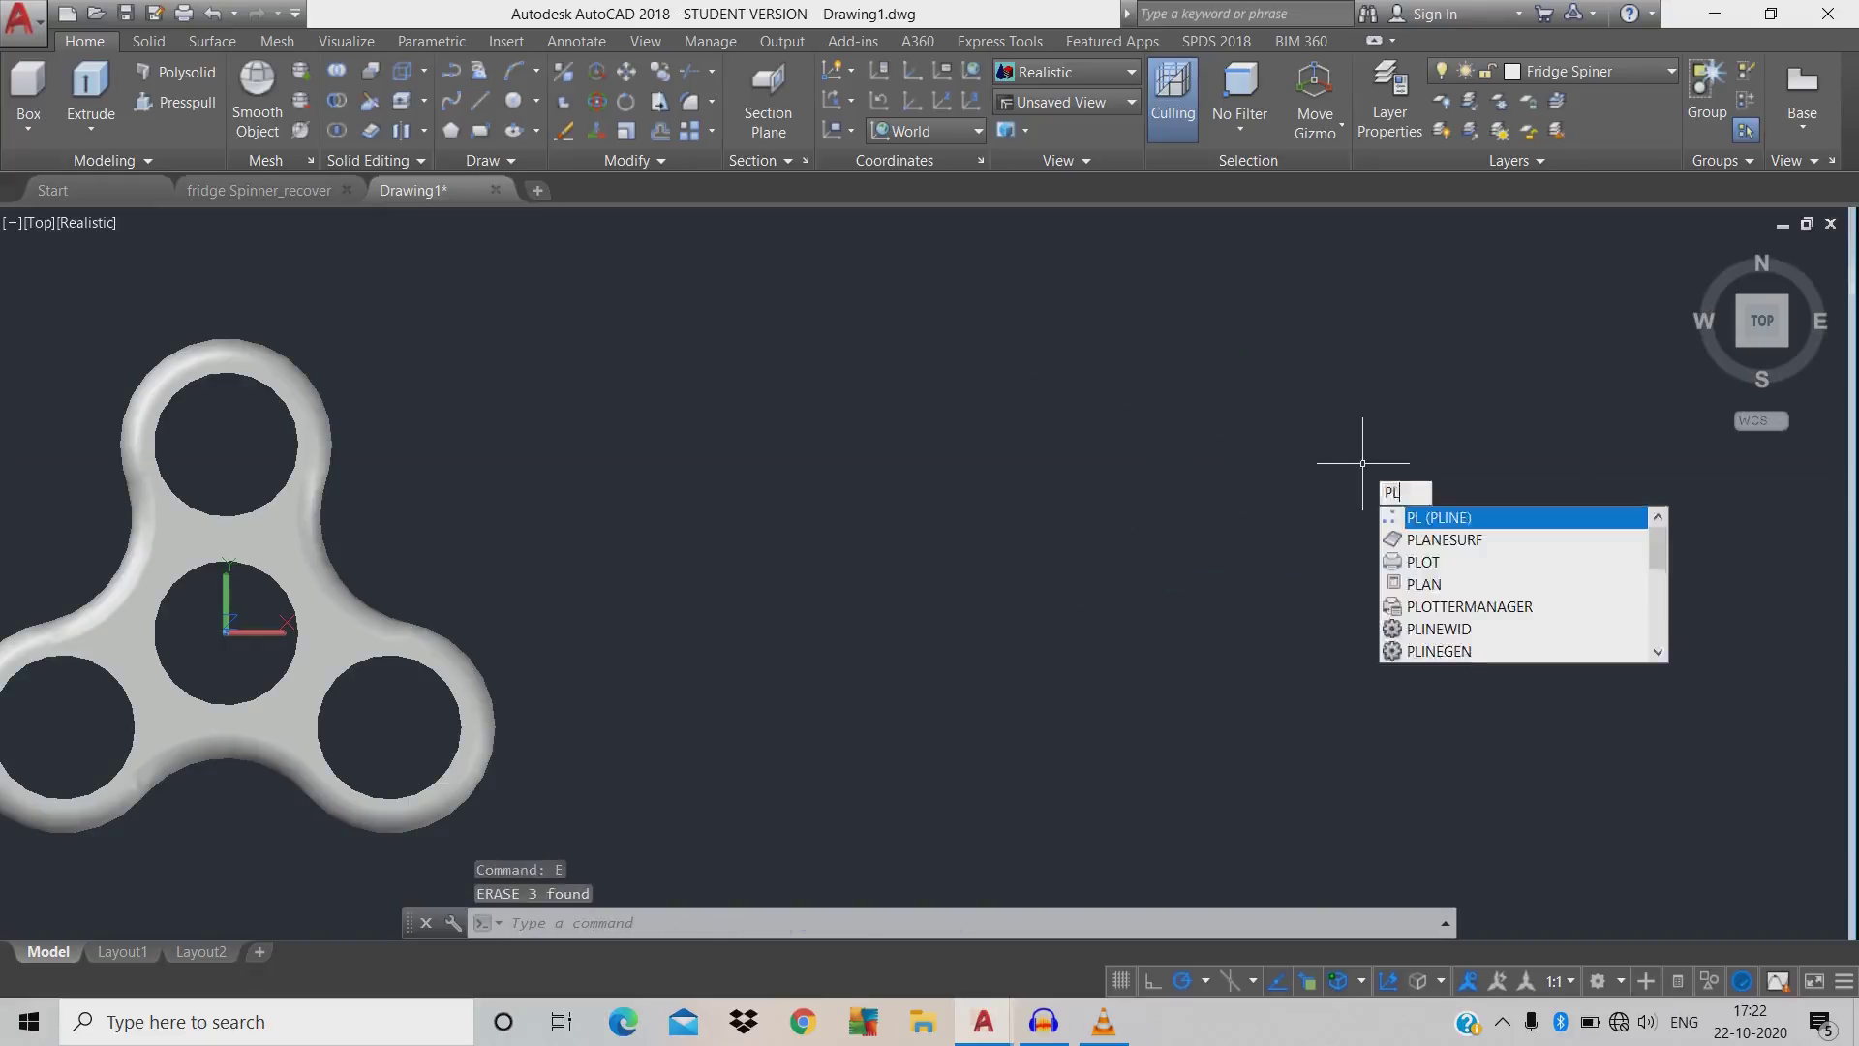
- Draw a three-segment open test polyline in the empty space beside the spinner
{"action": "key", "text": "Return"}
{"action": "left_click", "coordinate": [902, 447]}
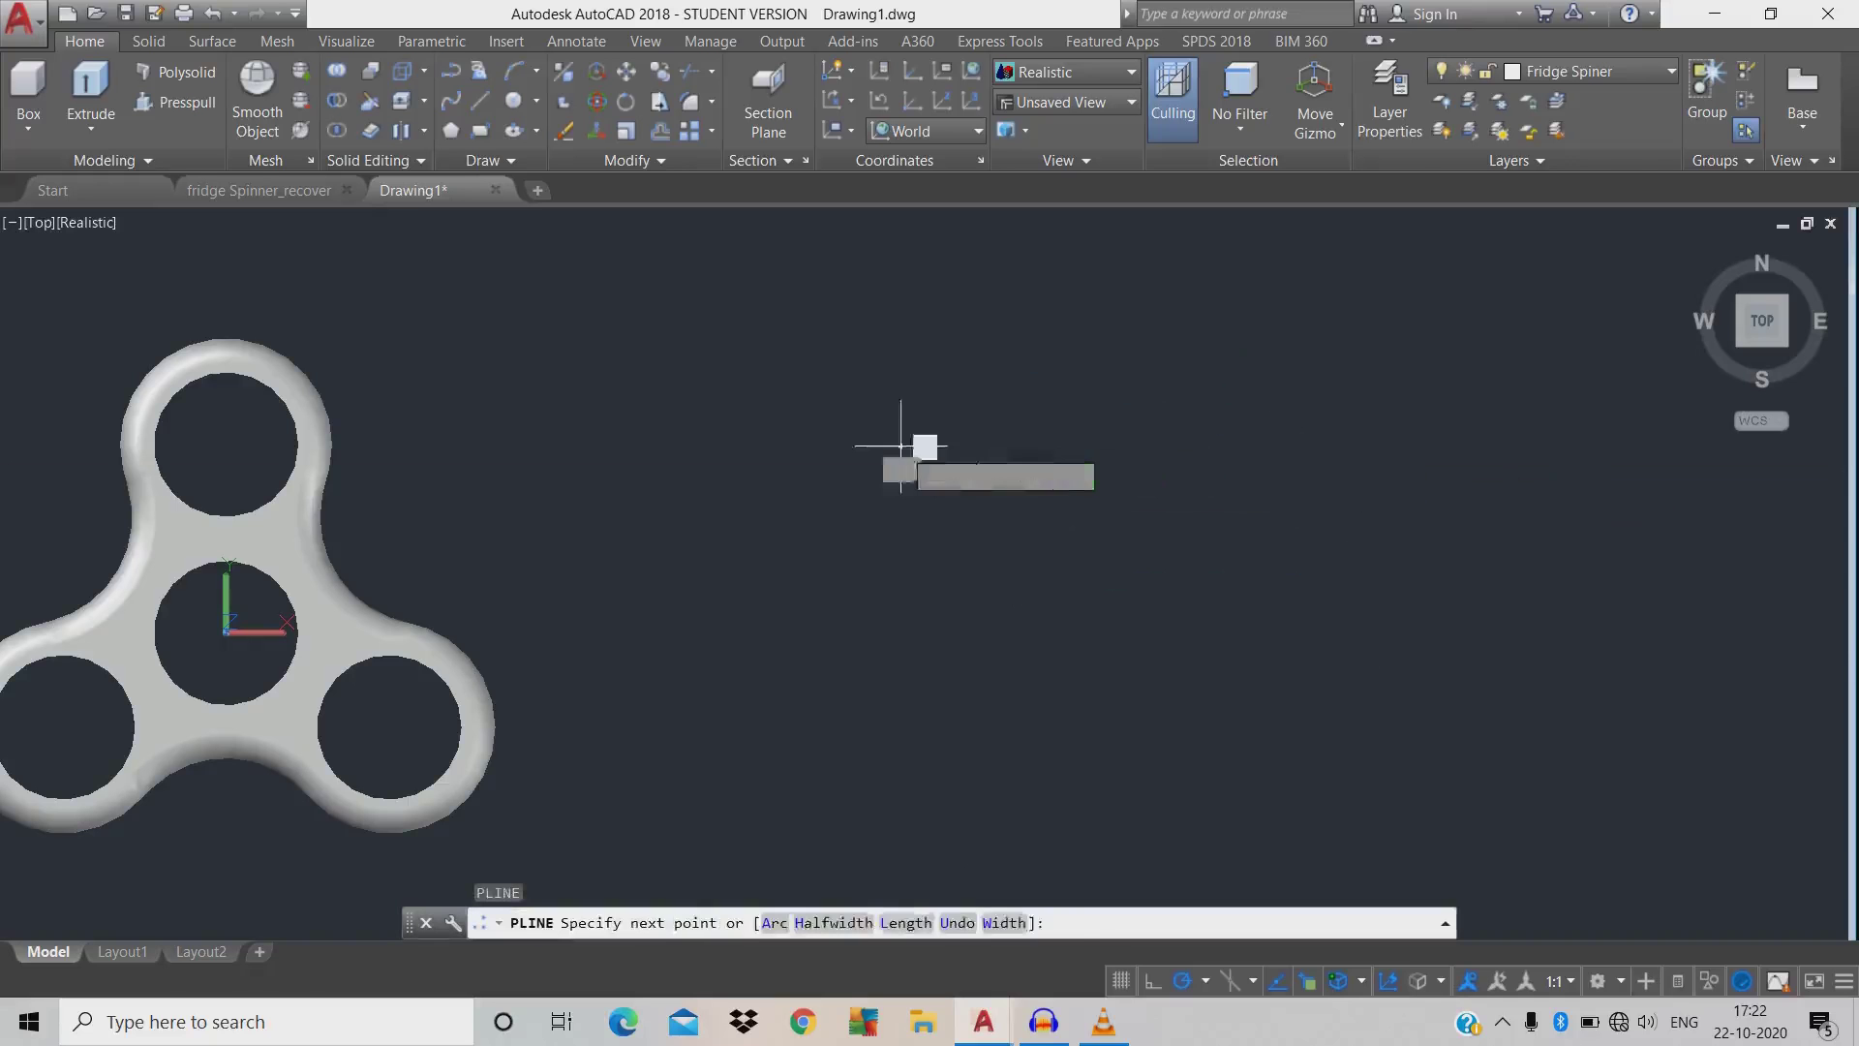
{"action": "left_click", "coordinate": [1487, 507]}
{"action": "left_click", "coordinate": [1172, 766]}
{"action": "left_click", "coordinate": [1204, 427]}
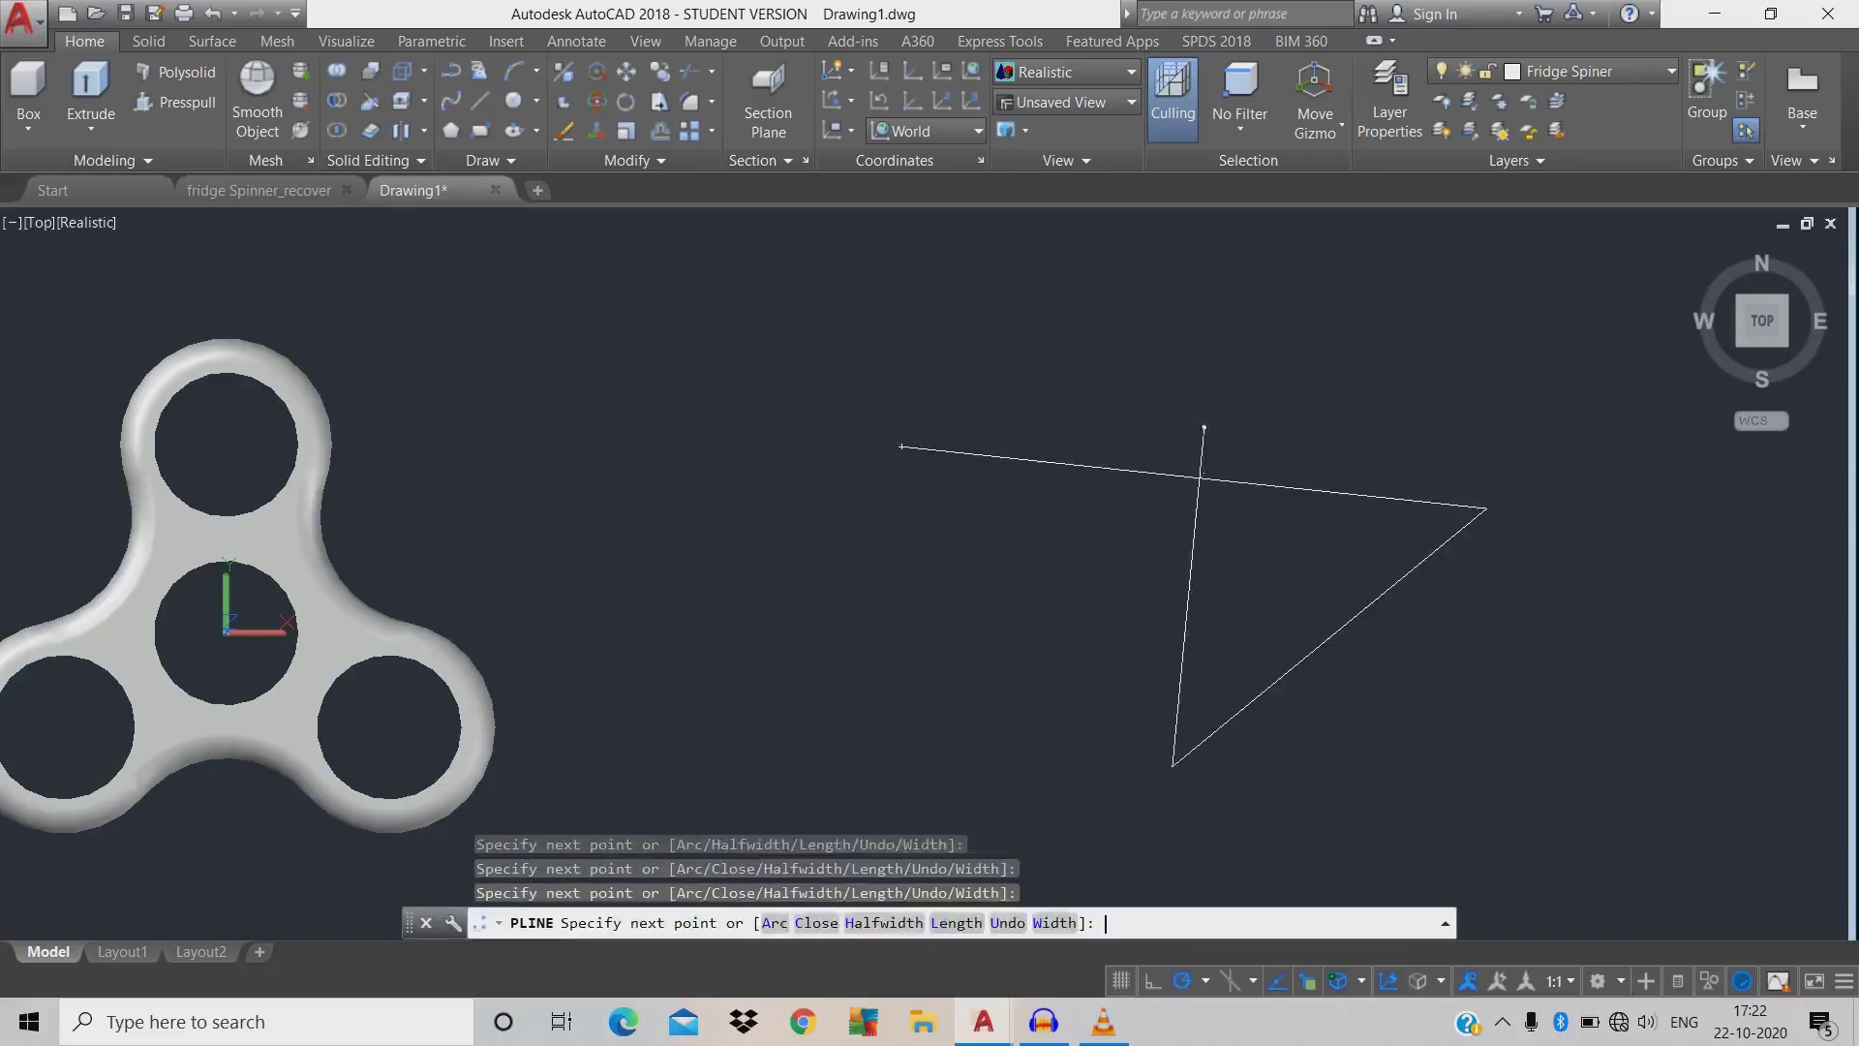
{"action": "key", "text": "Return"}
- Select the whole test polyline and erase it
{"action": "left_click", "coordinate": [1209, 424]}
{"action": "left_click", "coordinate": [1199, 427]}
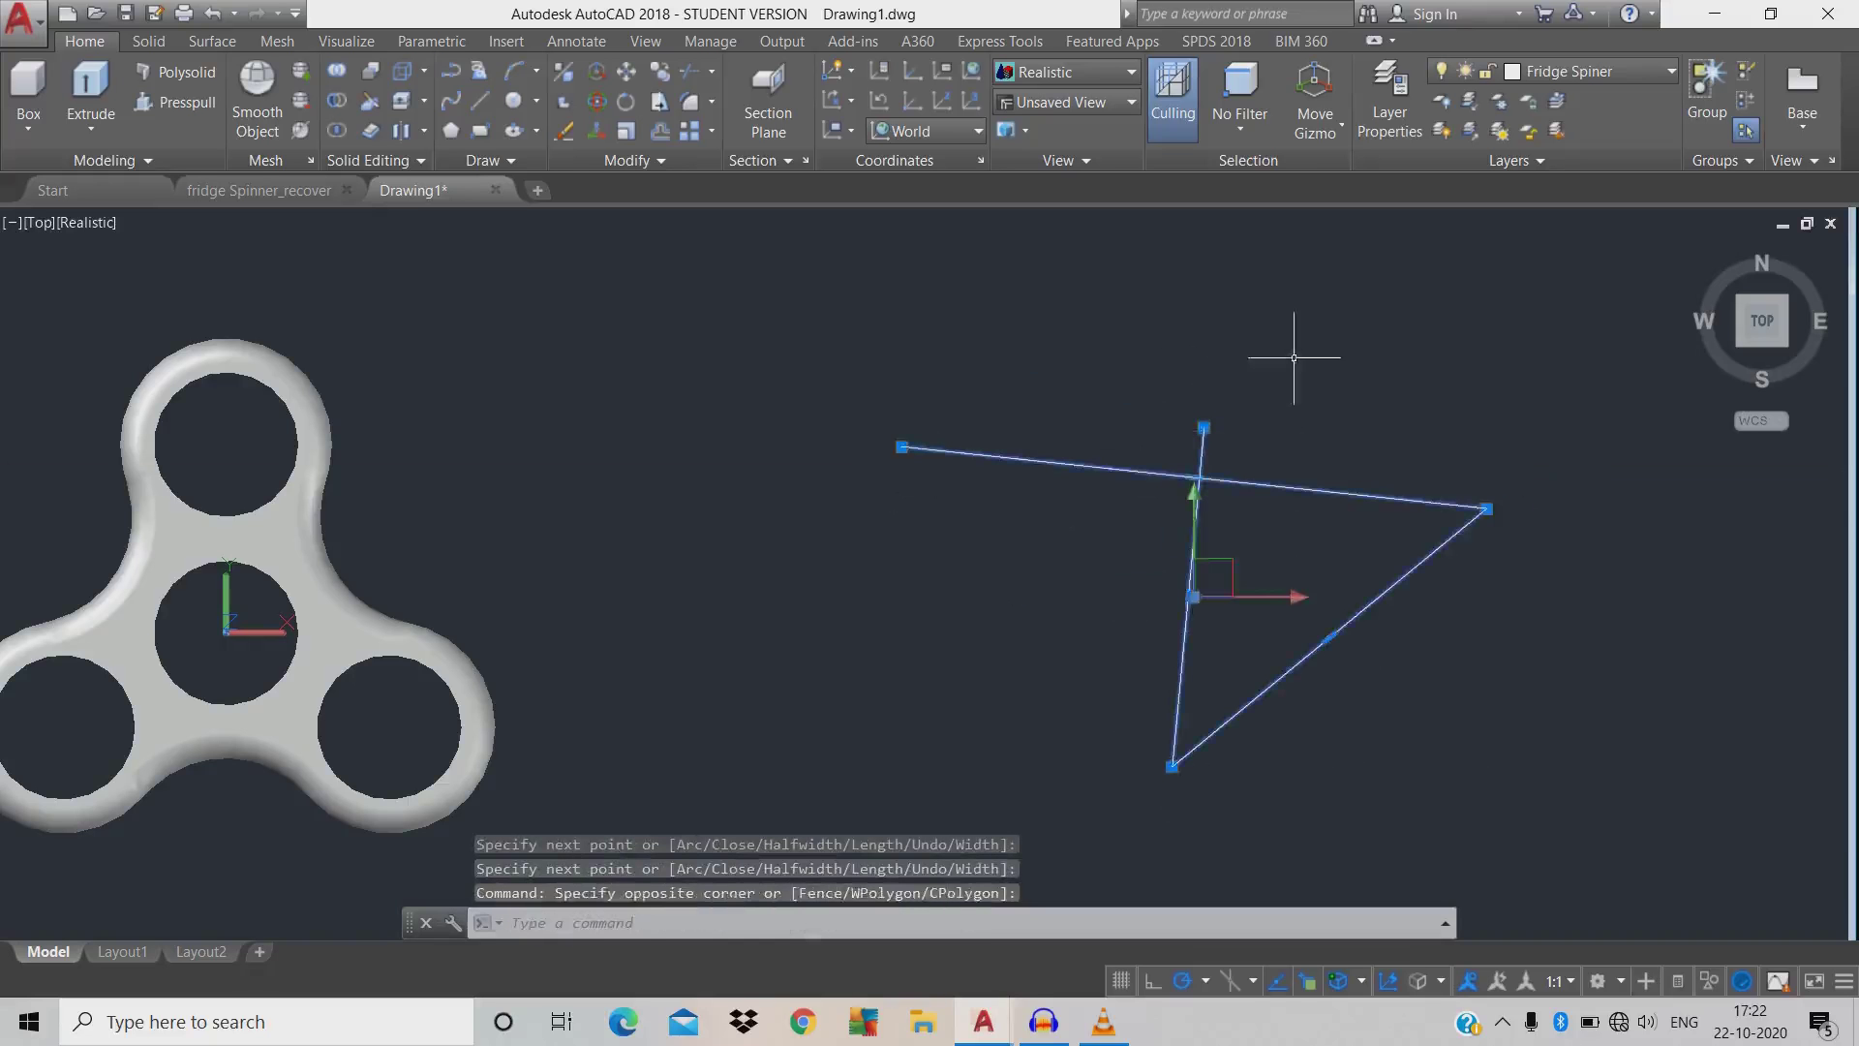
{"action": "key", "text": "Escape"}
{"action": "left_click", "coordinate": [1624, 531]}
{"action": "left_click", "coordinate": [1307, 607]}
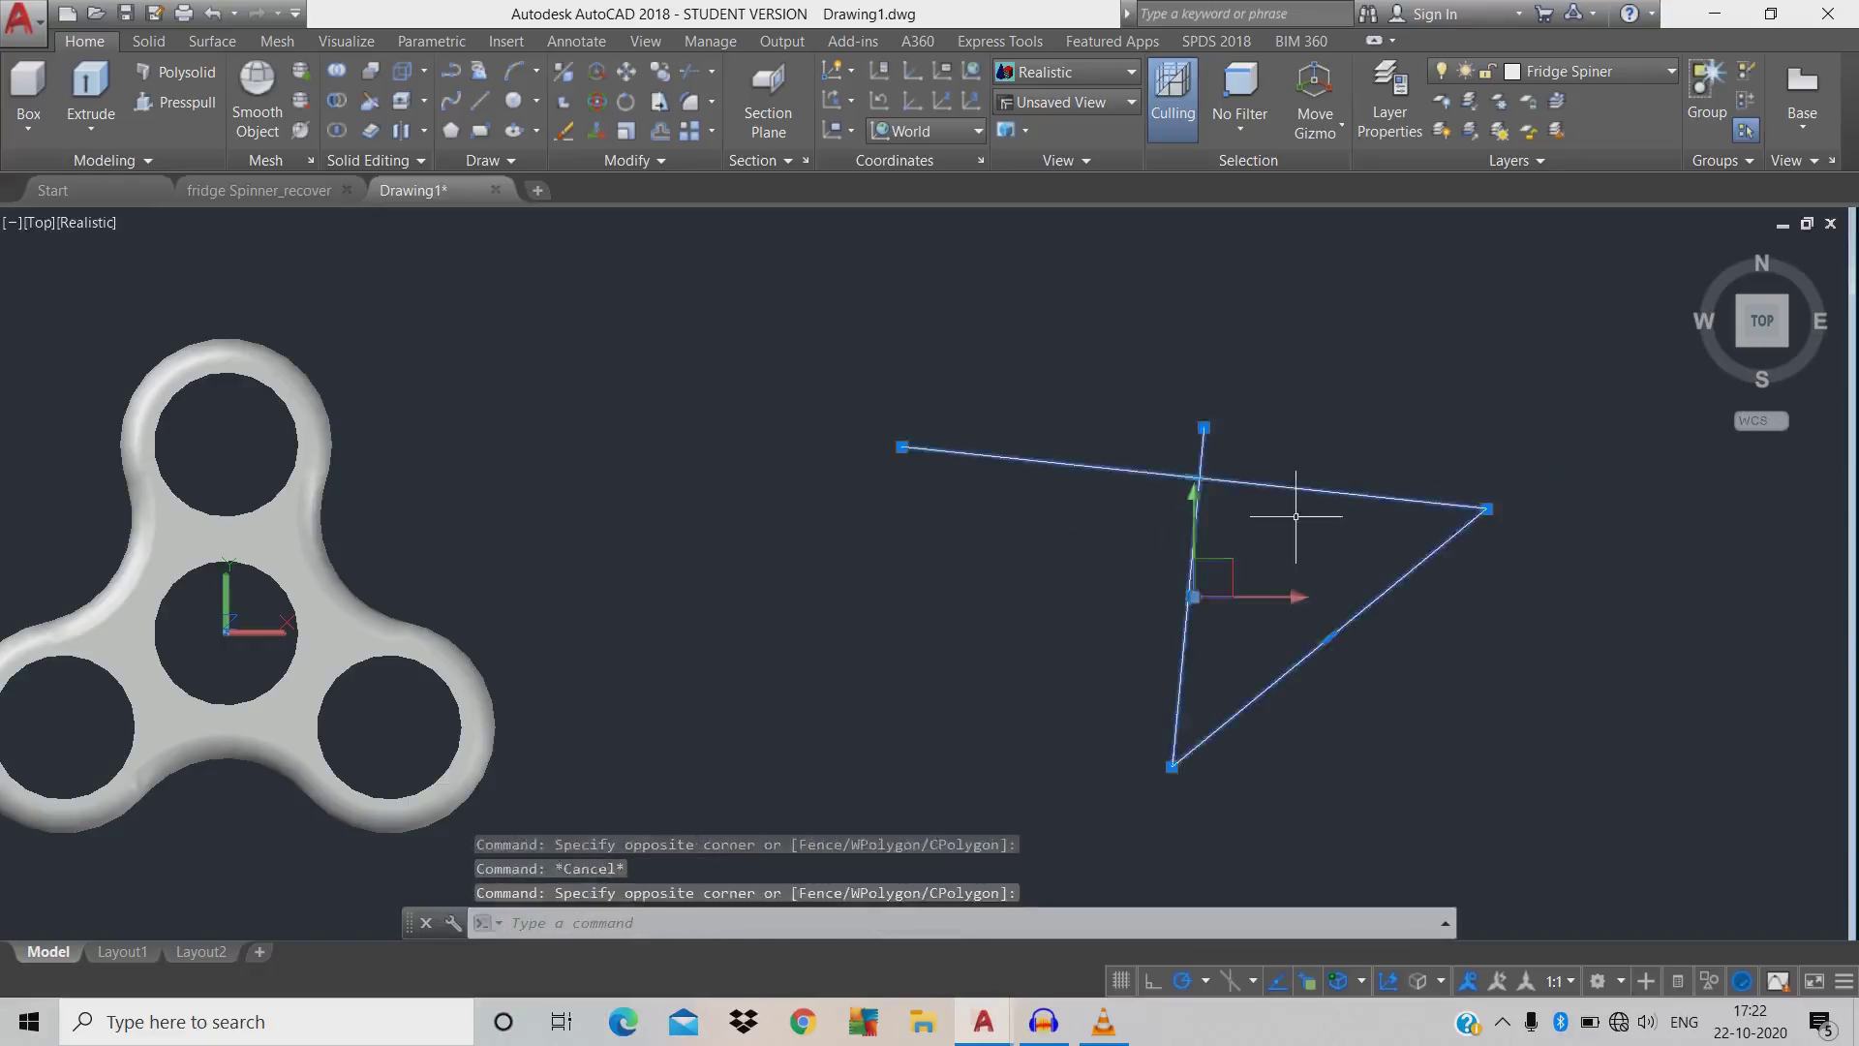
{"action": "key", "text": "Return"}
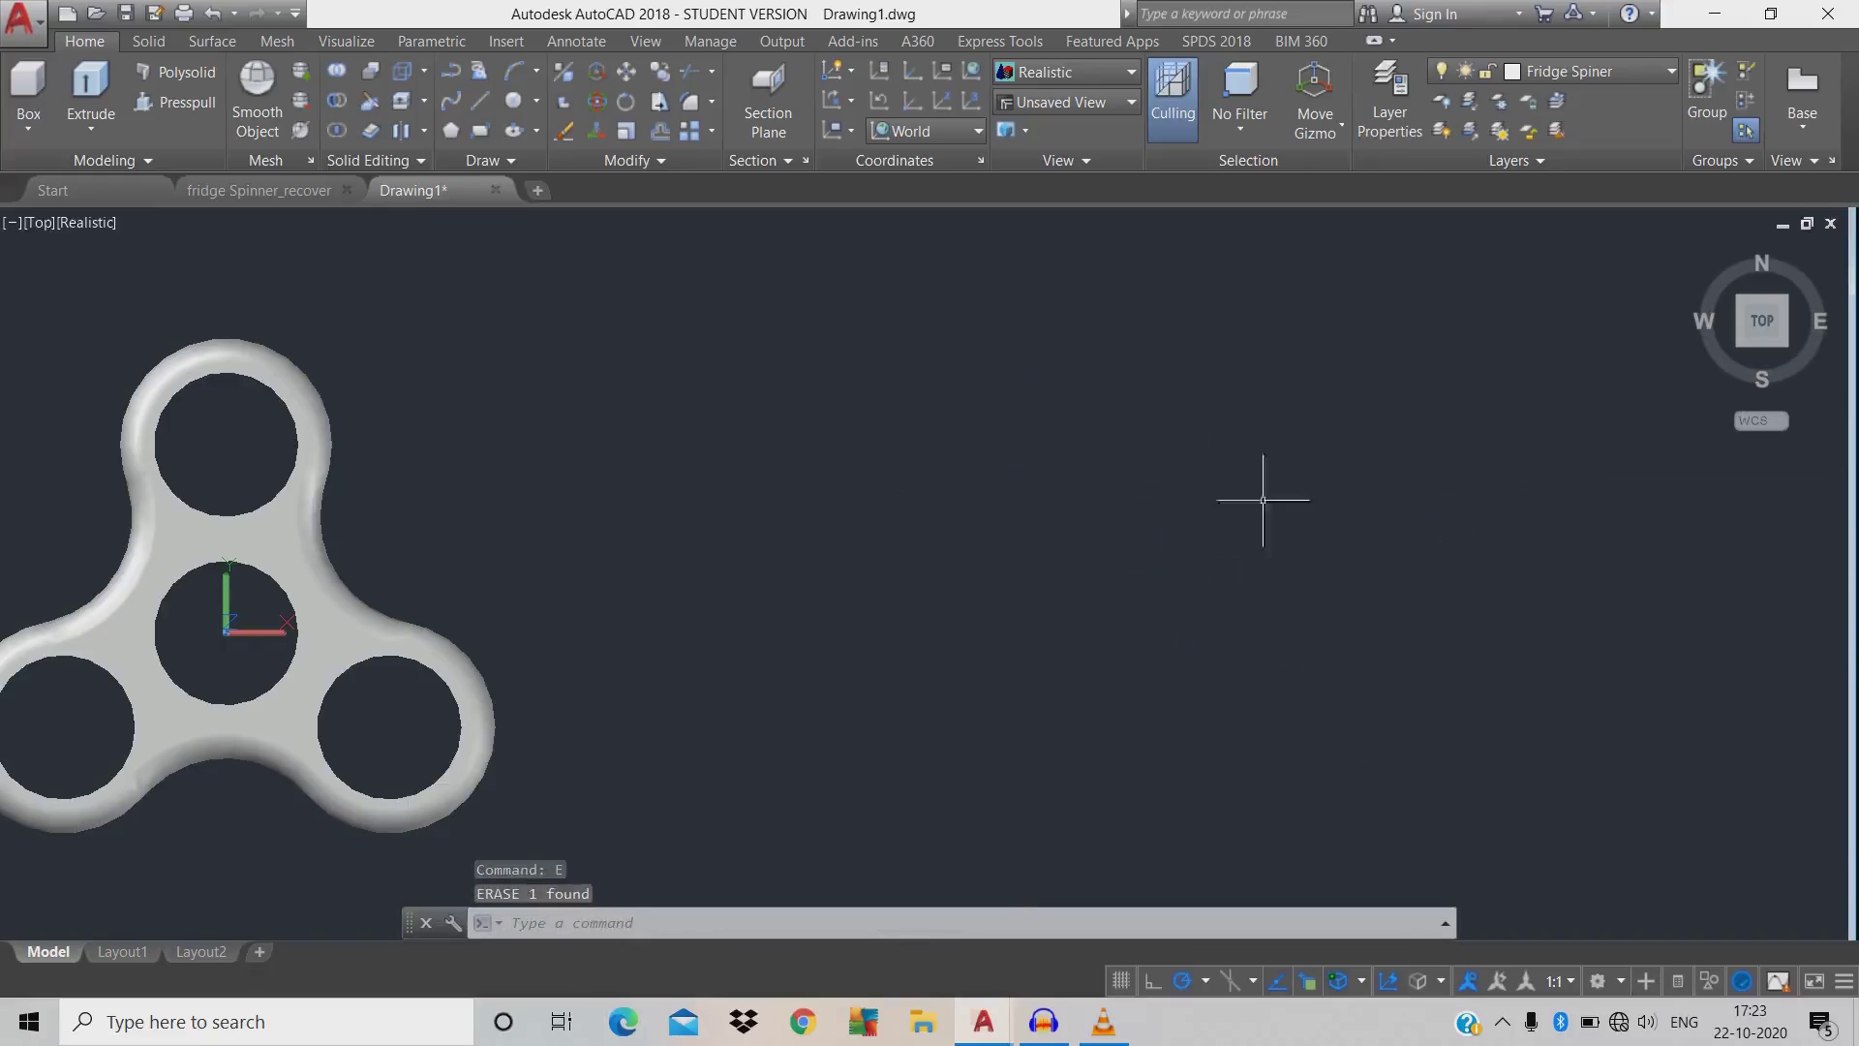
- Start a polyline beside the spinner with an 8 mm segment to the right and a 2 mm segment downward
{"action": "type", "text": "pl"}
{"action": "key", "text": "Return"}
{"action": "left_click", "coordinate": [938, 472]}
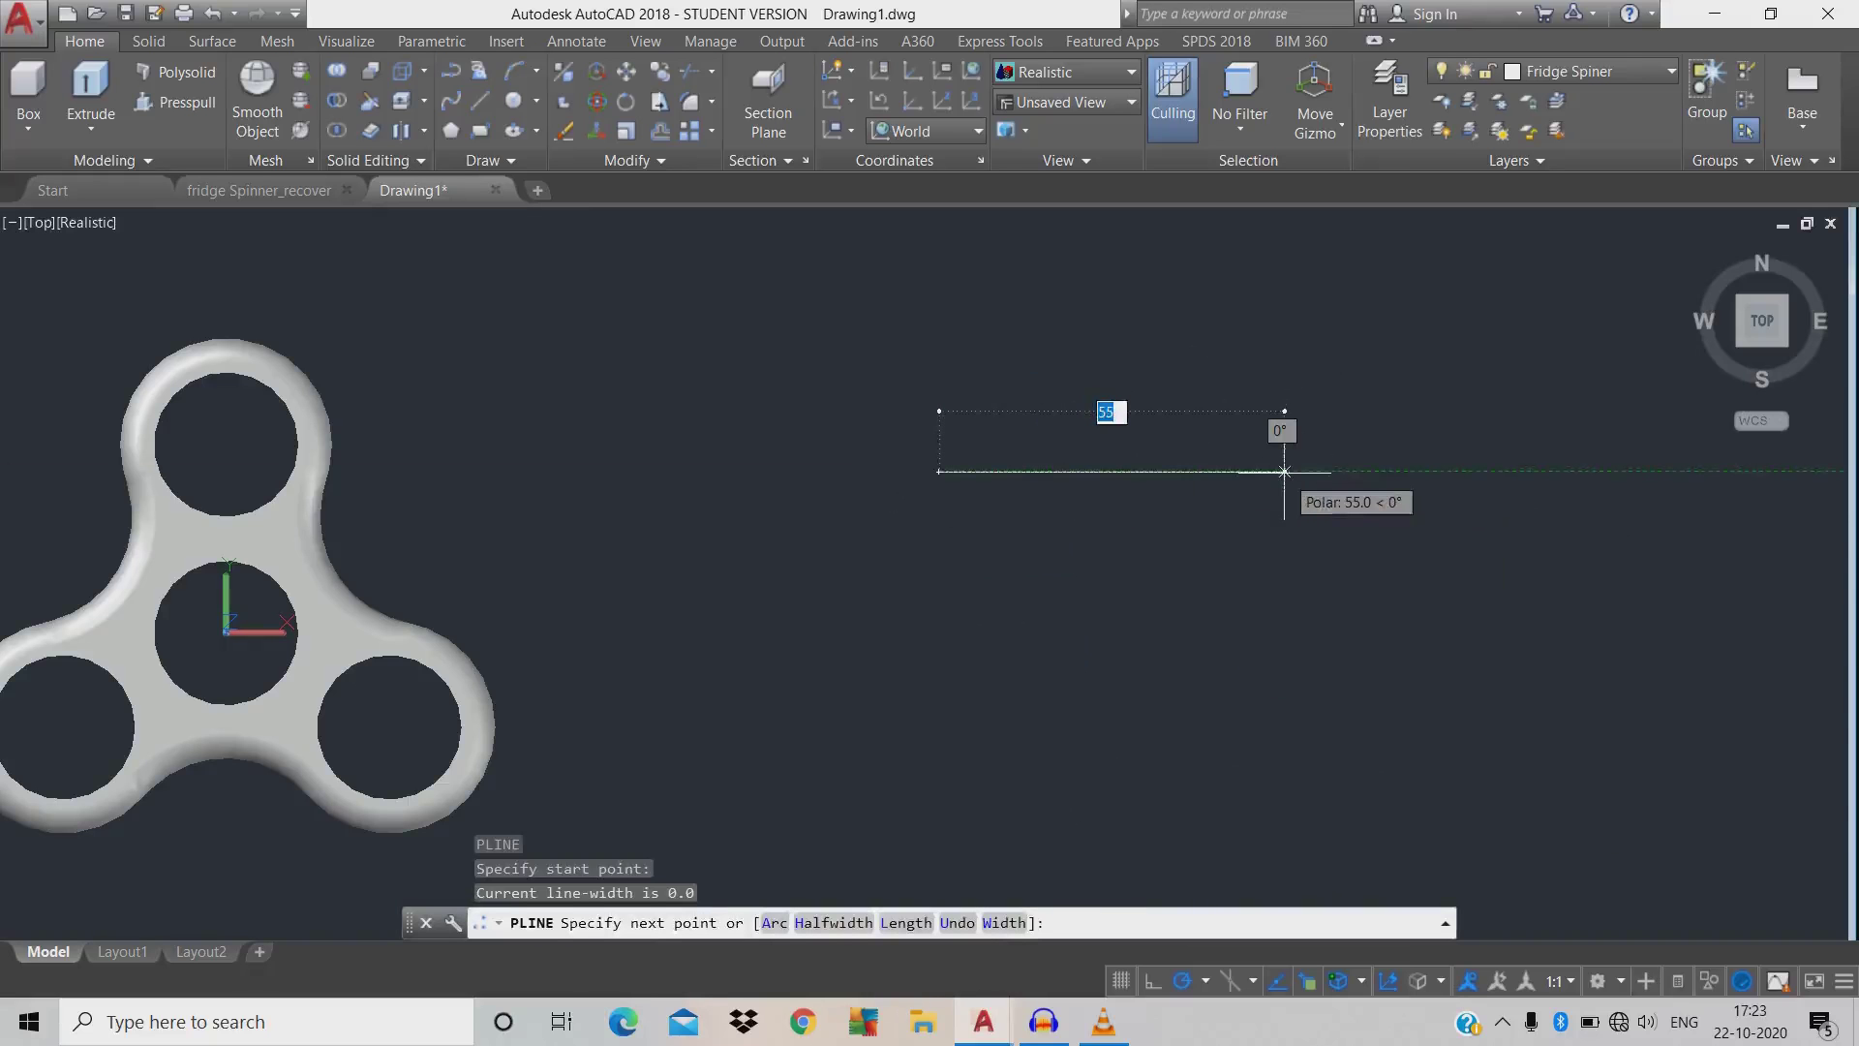
{"action": "type", "text": "8"}
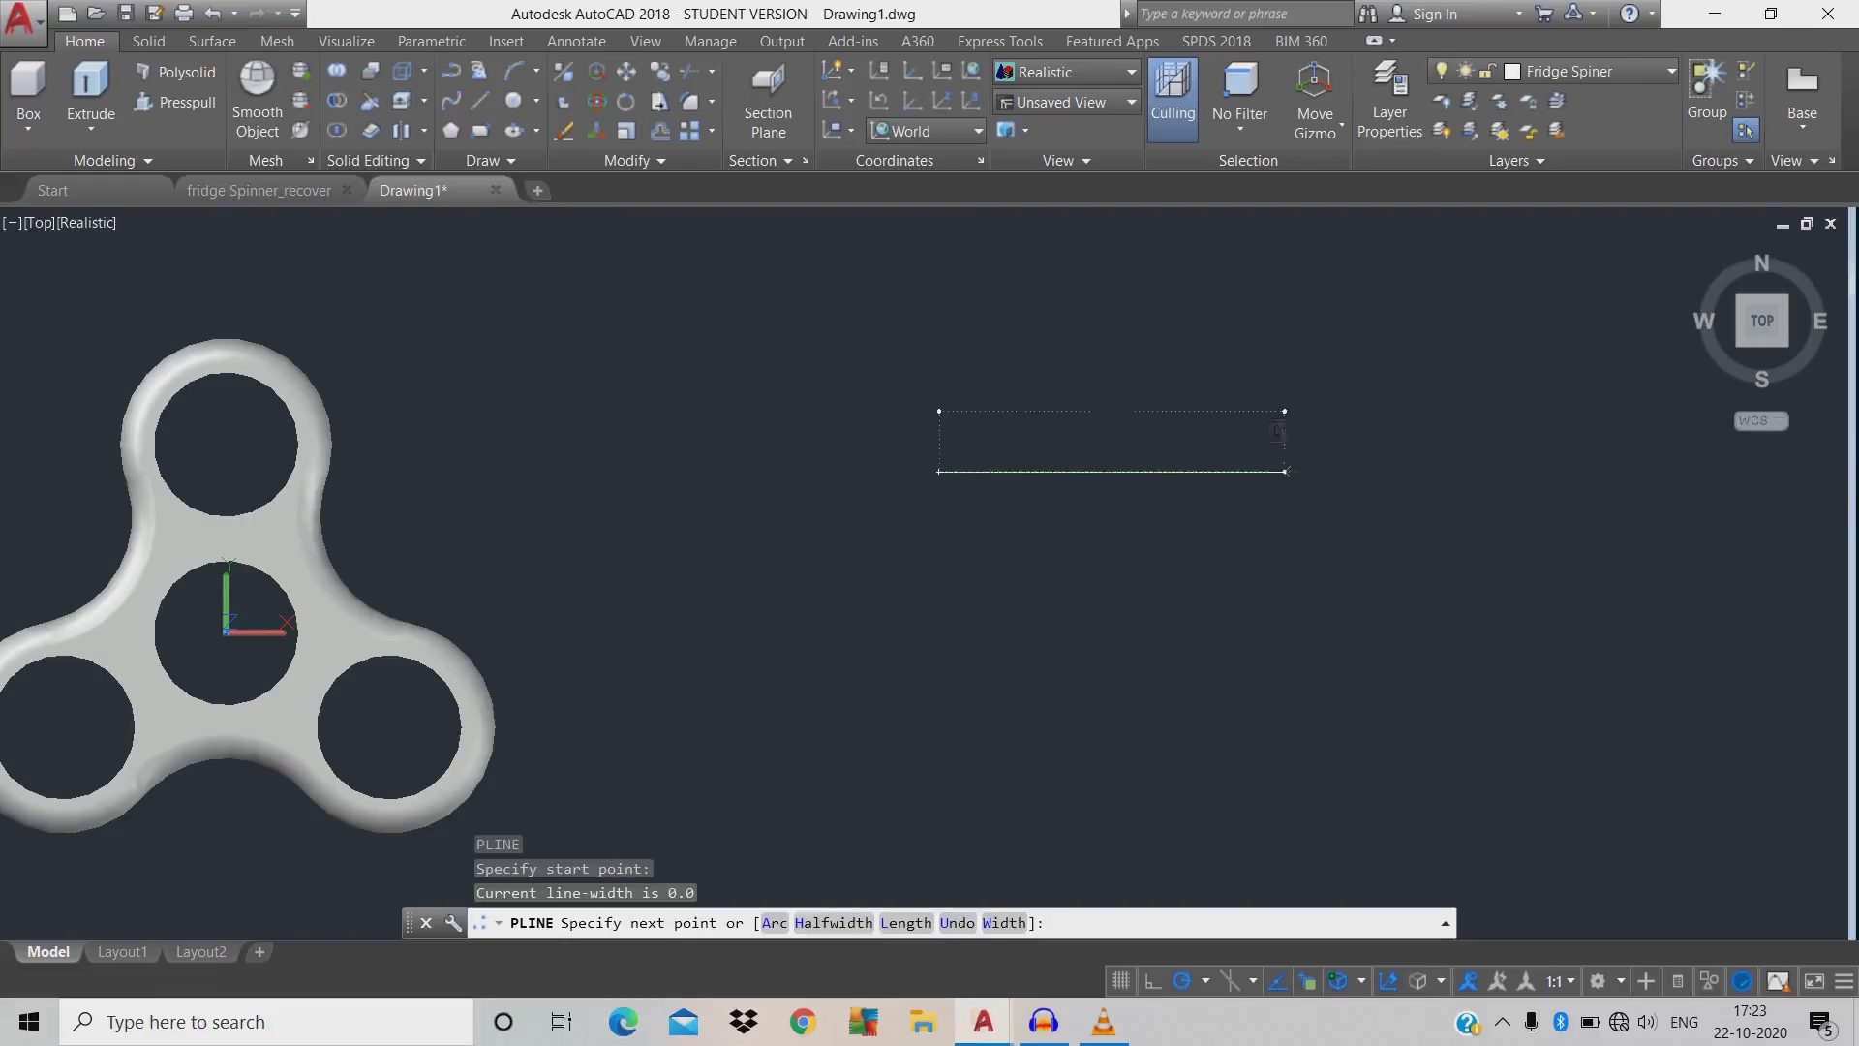
{"action": "key", "text": "Return"}
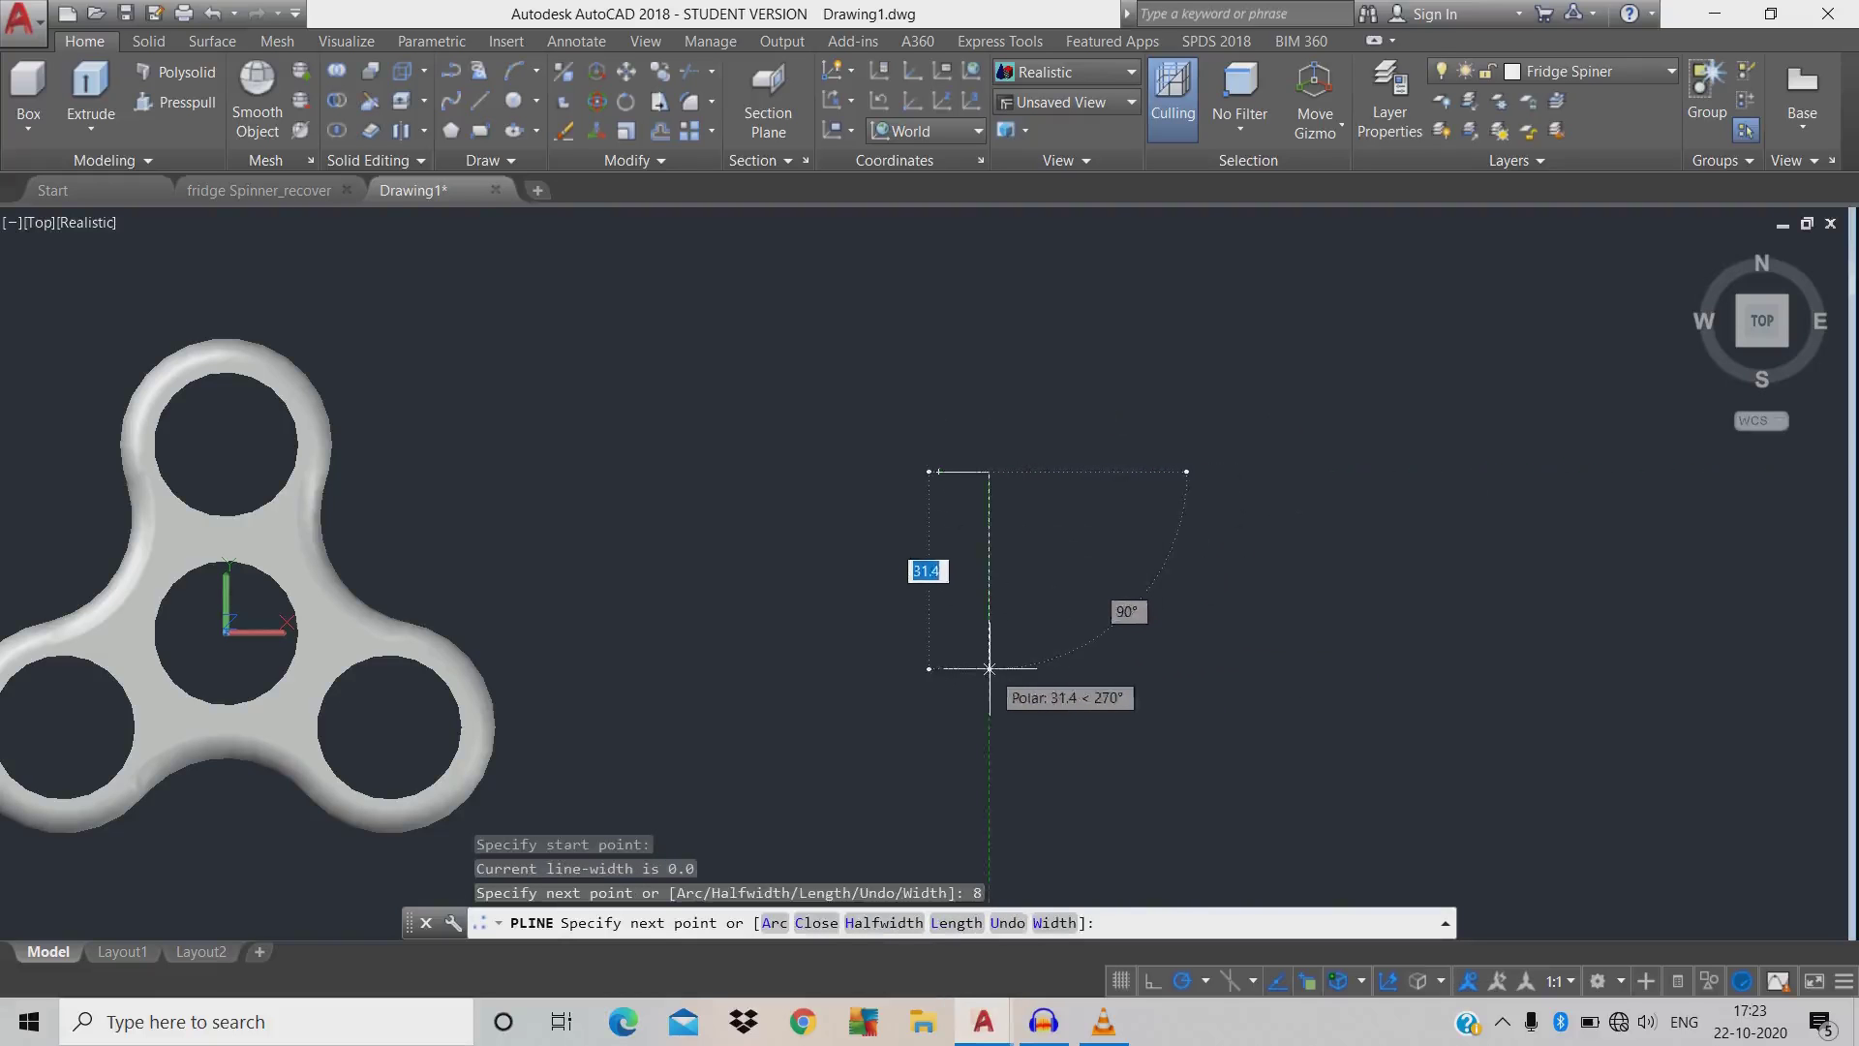
{"action": "type", "text": "2"}
{"action": "key", "text": "Return"}
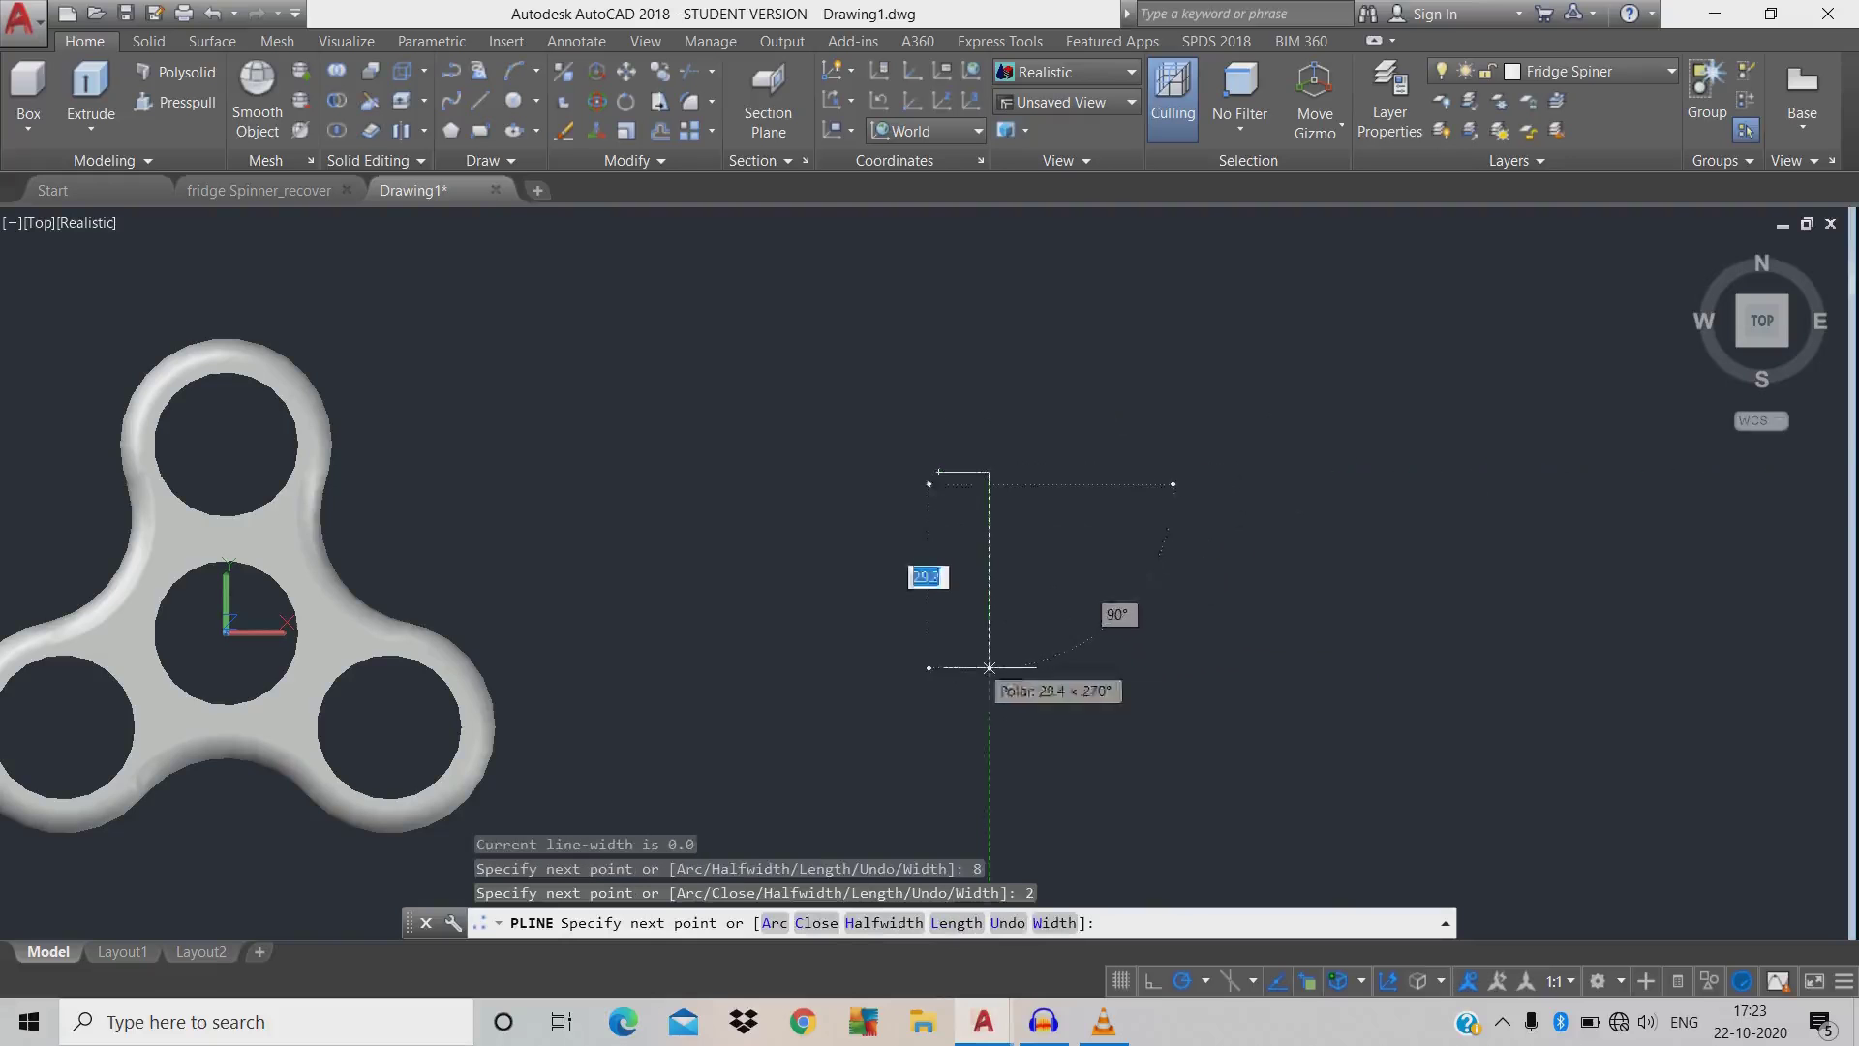
- Continue the polyline 6 mm left, 1 mm down and 2 mm left, and close it into an L-shaped profile
{"action": "type", "text": "6"}
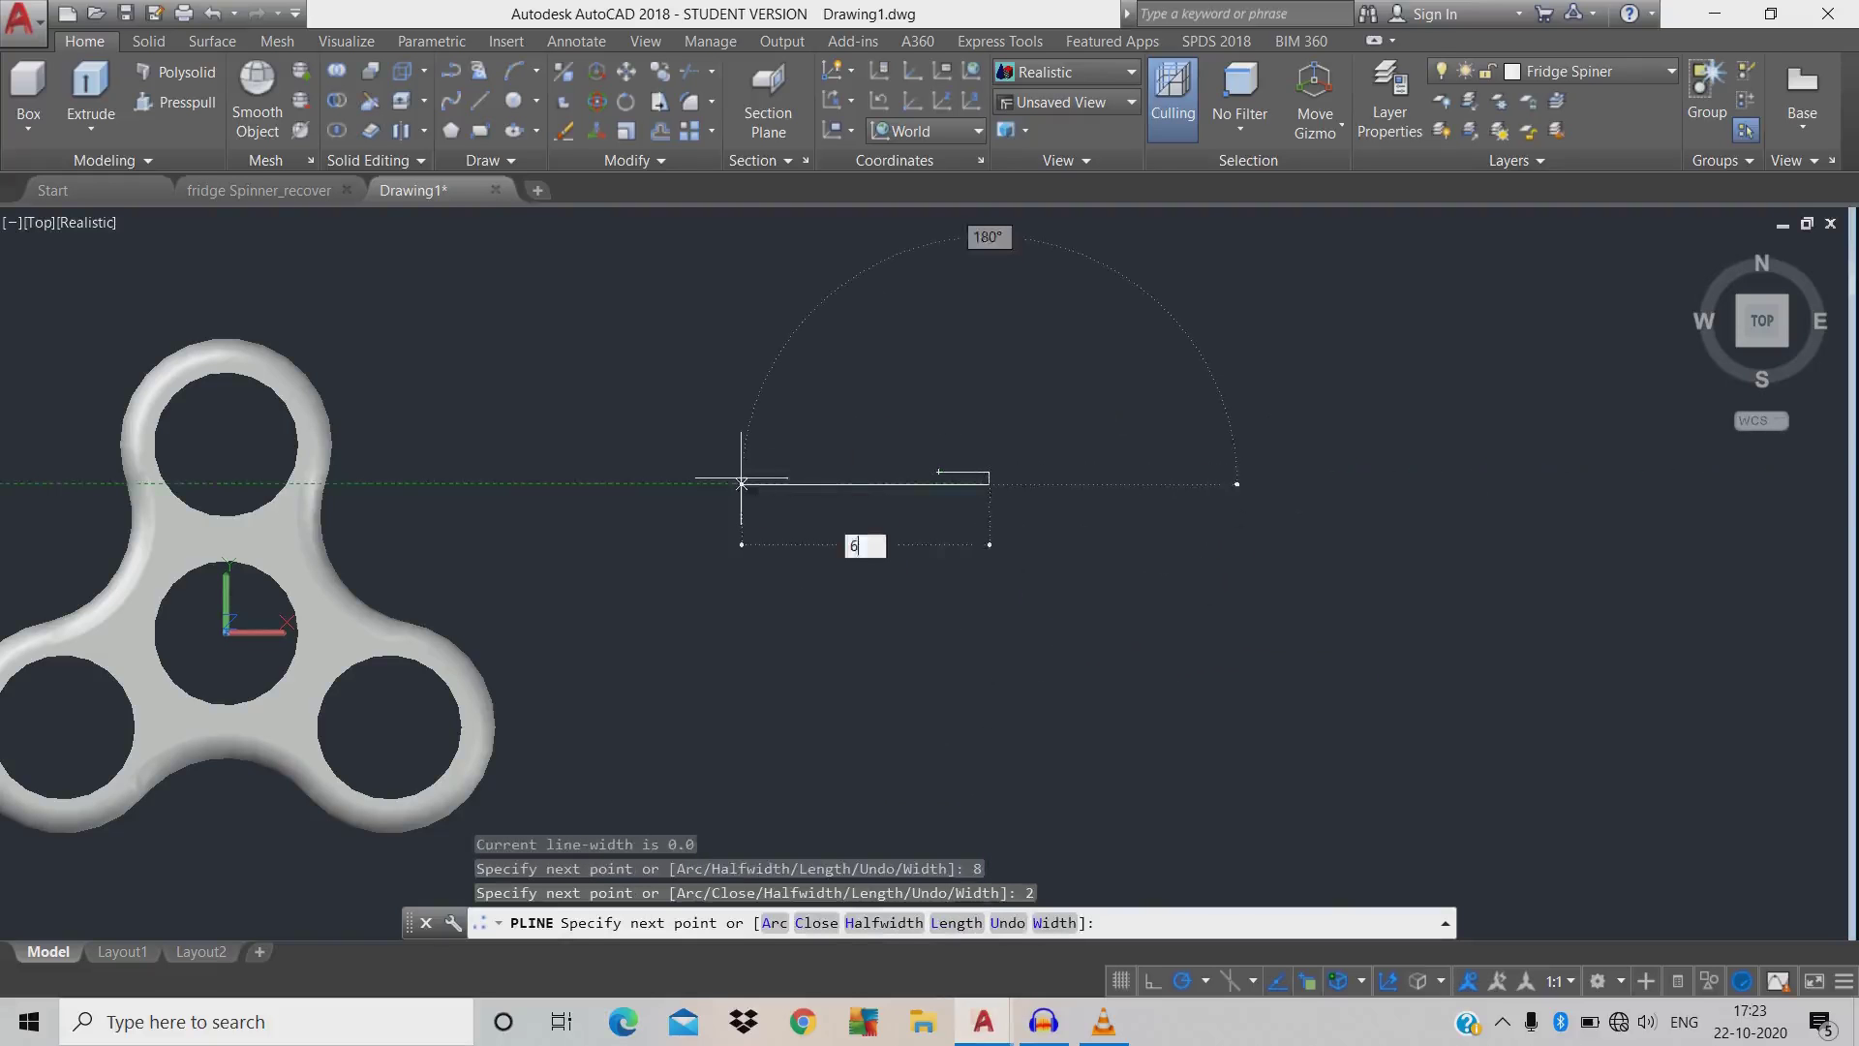
{"action": "key", "text": "Return"}
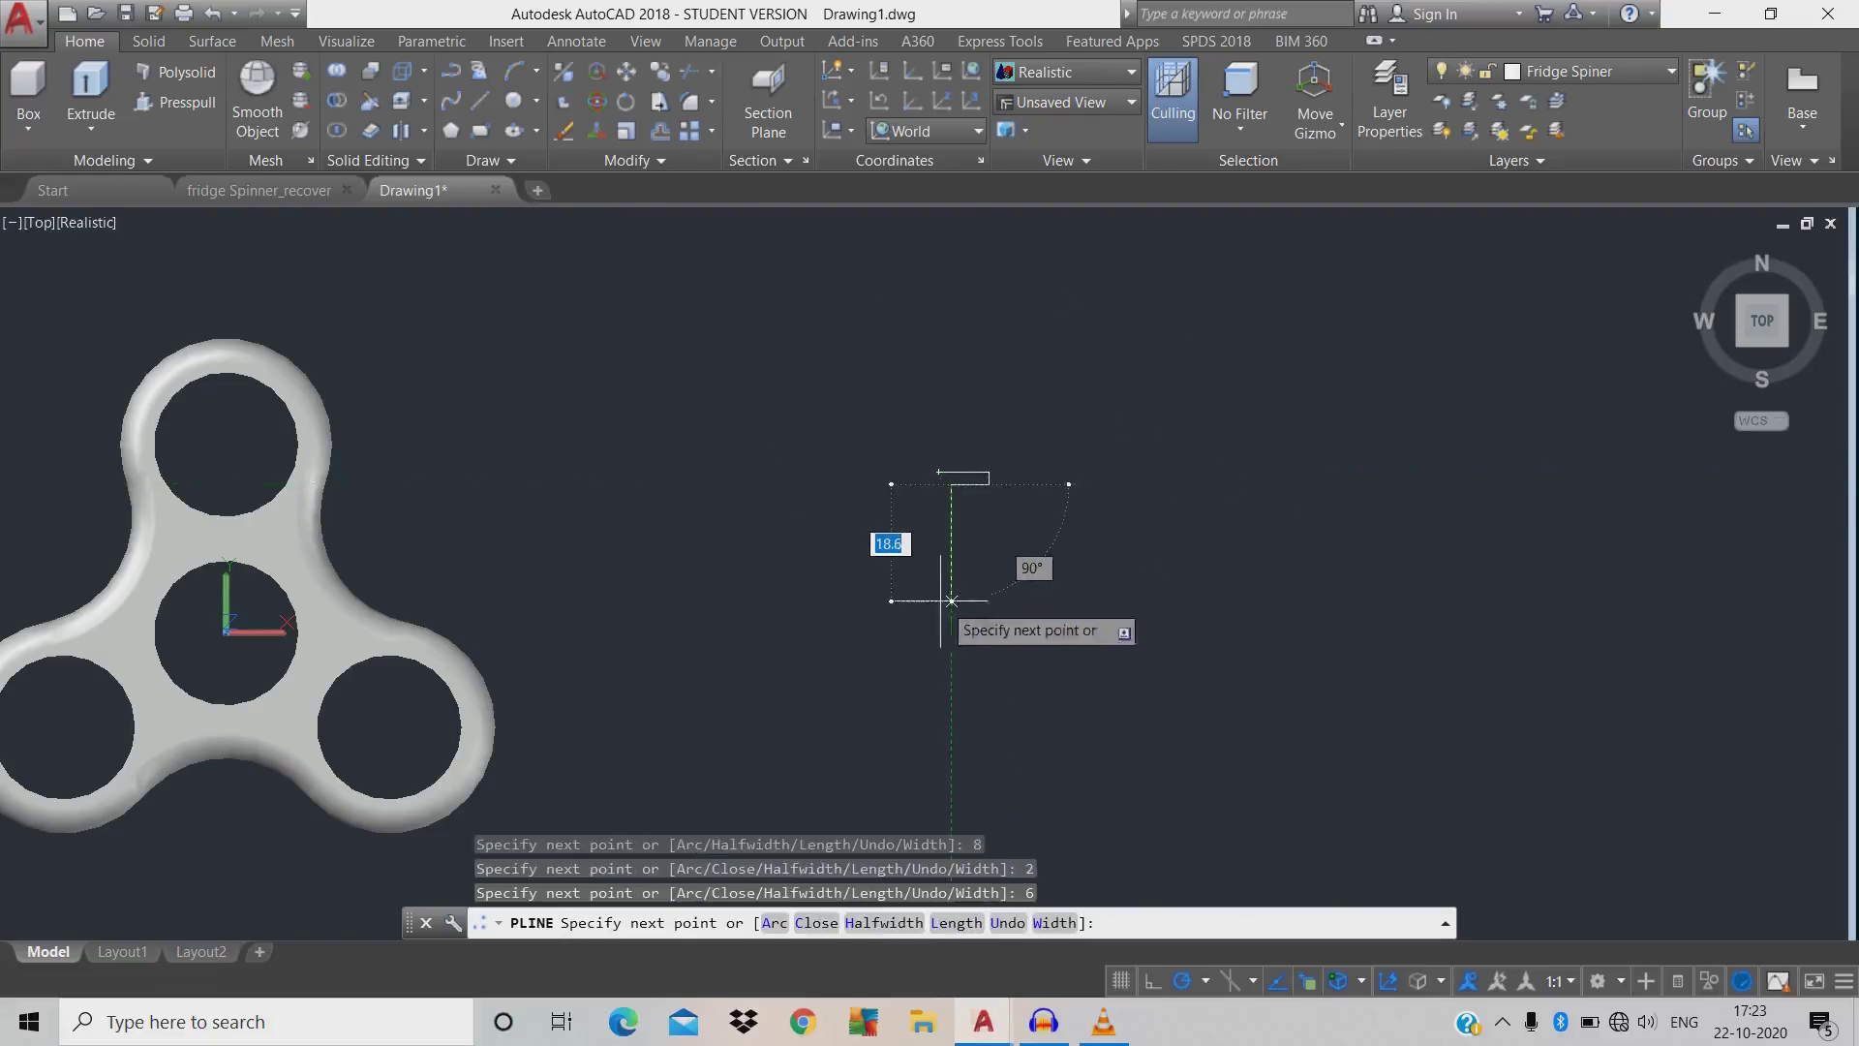
{"action": "type", "text": "1"}
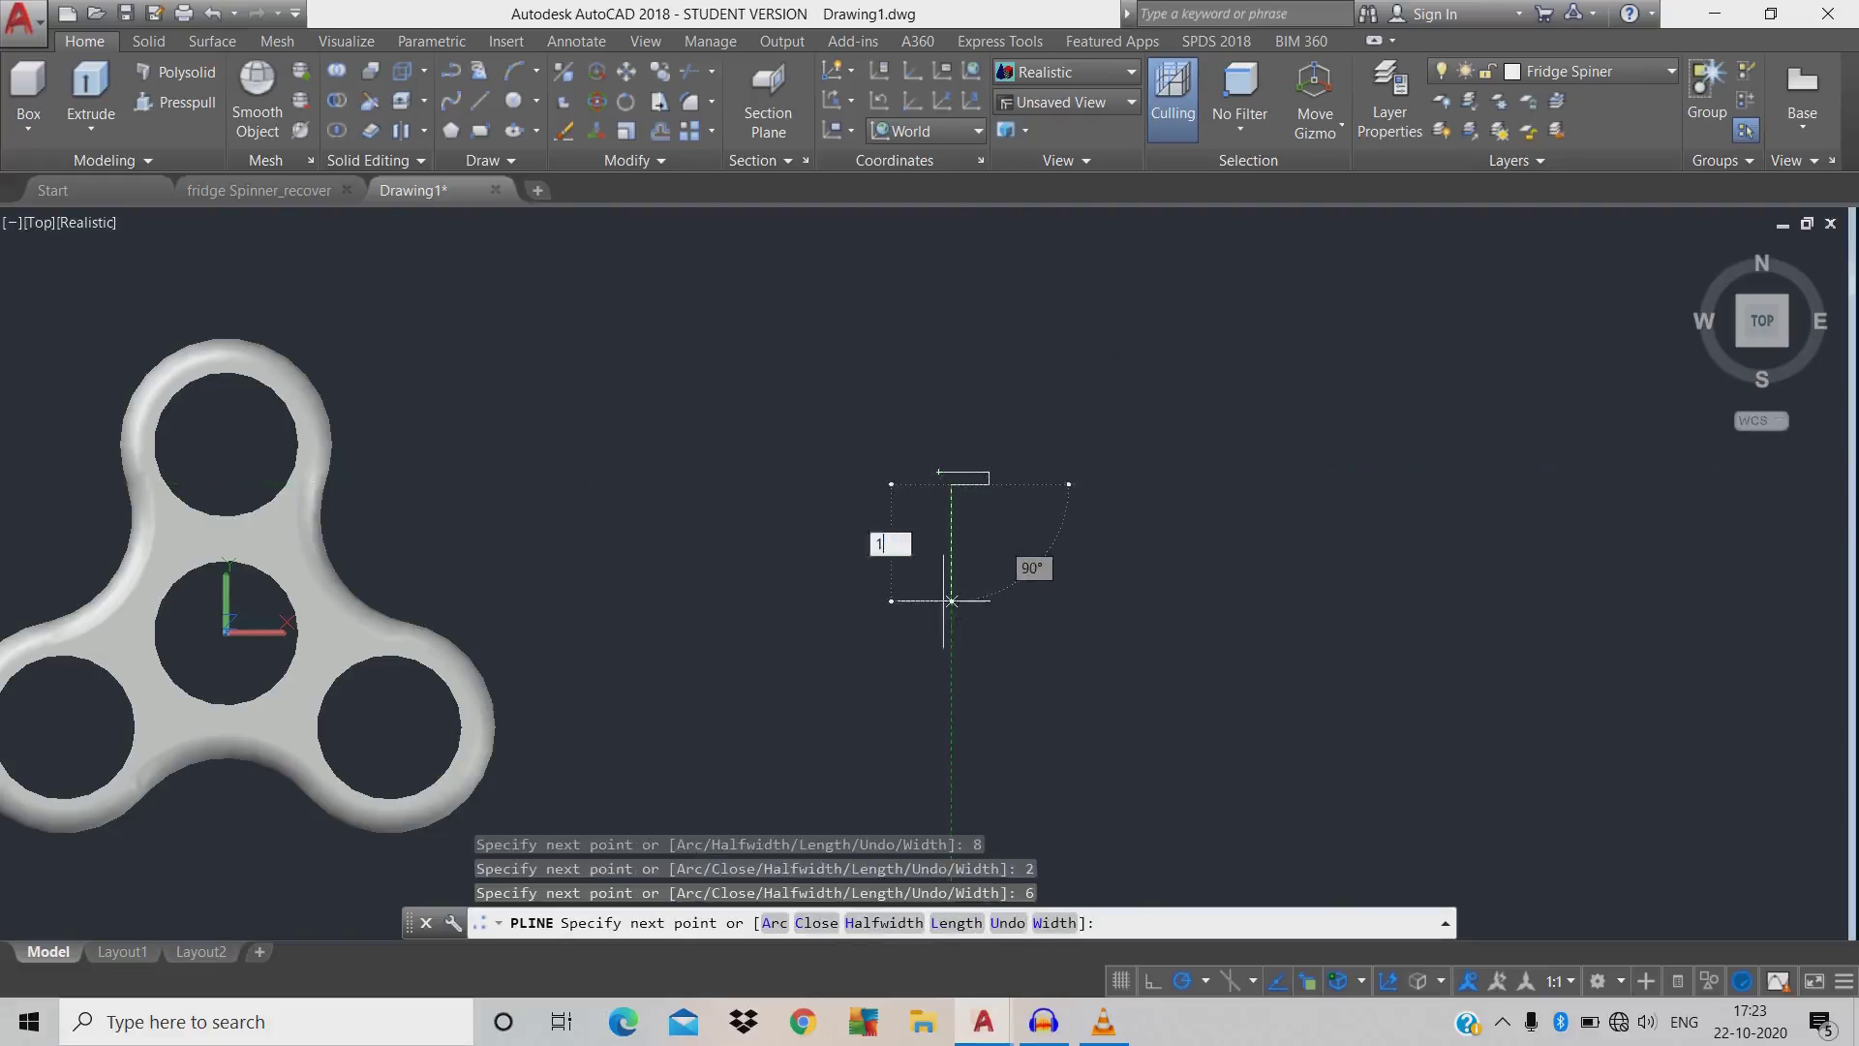
{"action": "key", "text": "Return"}
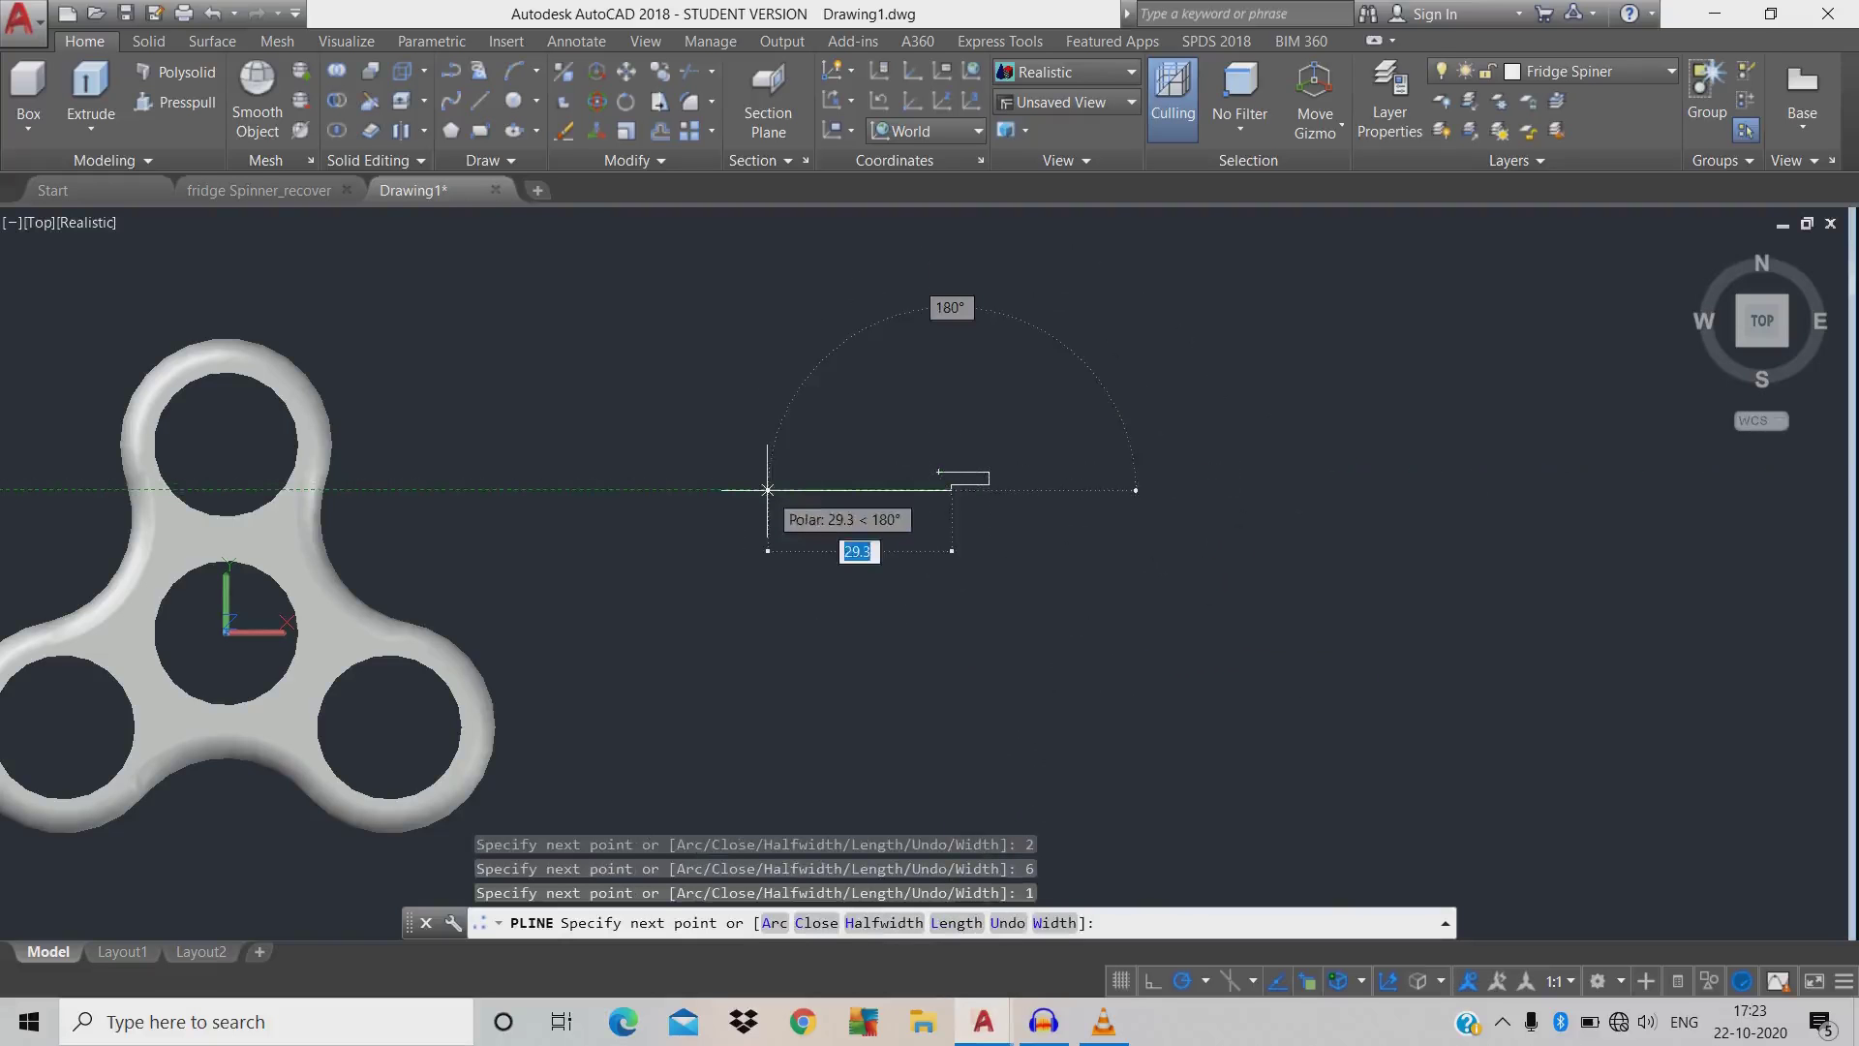
{"action": "type", "text": "2"}
{"action": "key", "text": "Return"}
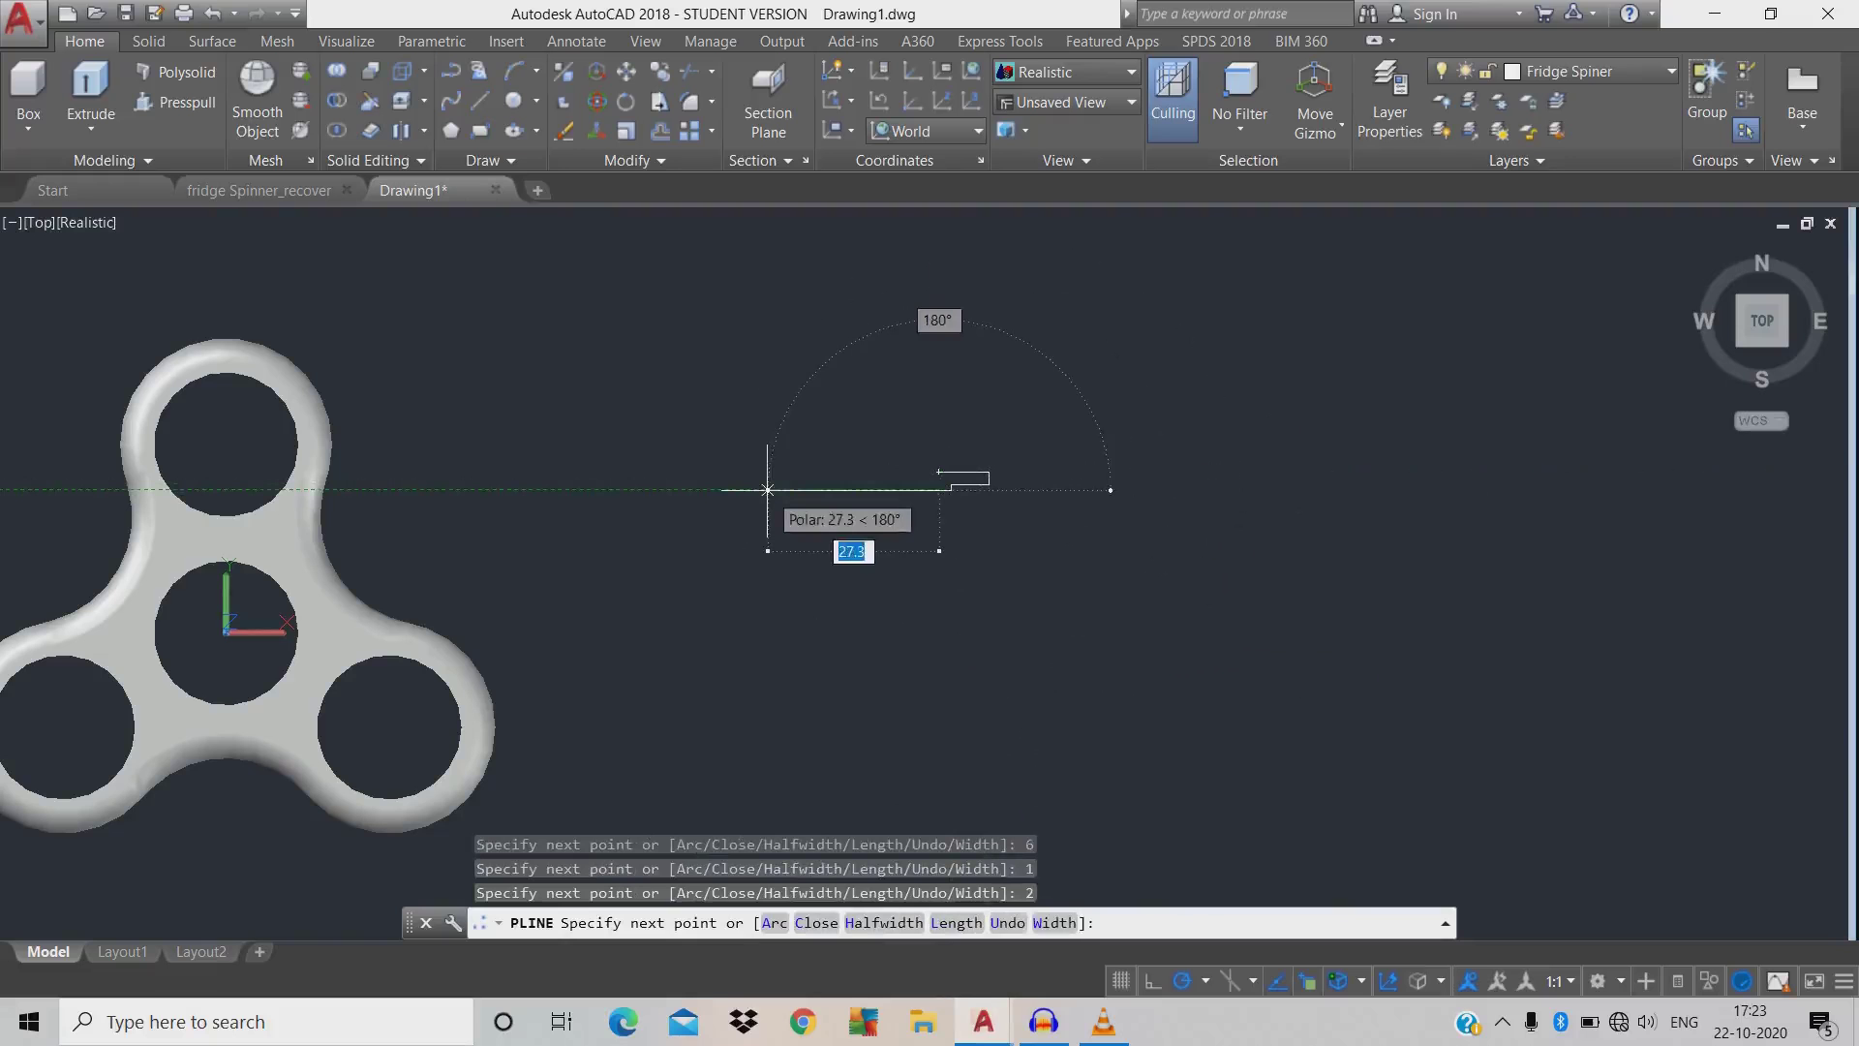
{"action": "type", "text": "c"}
{"action": "key", "text": "Return"}
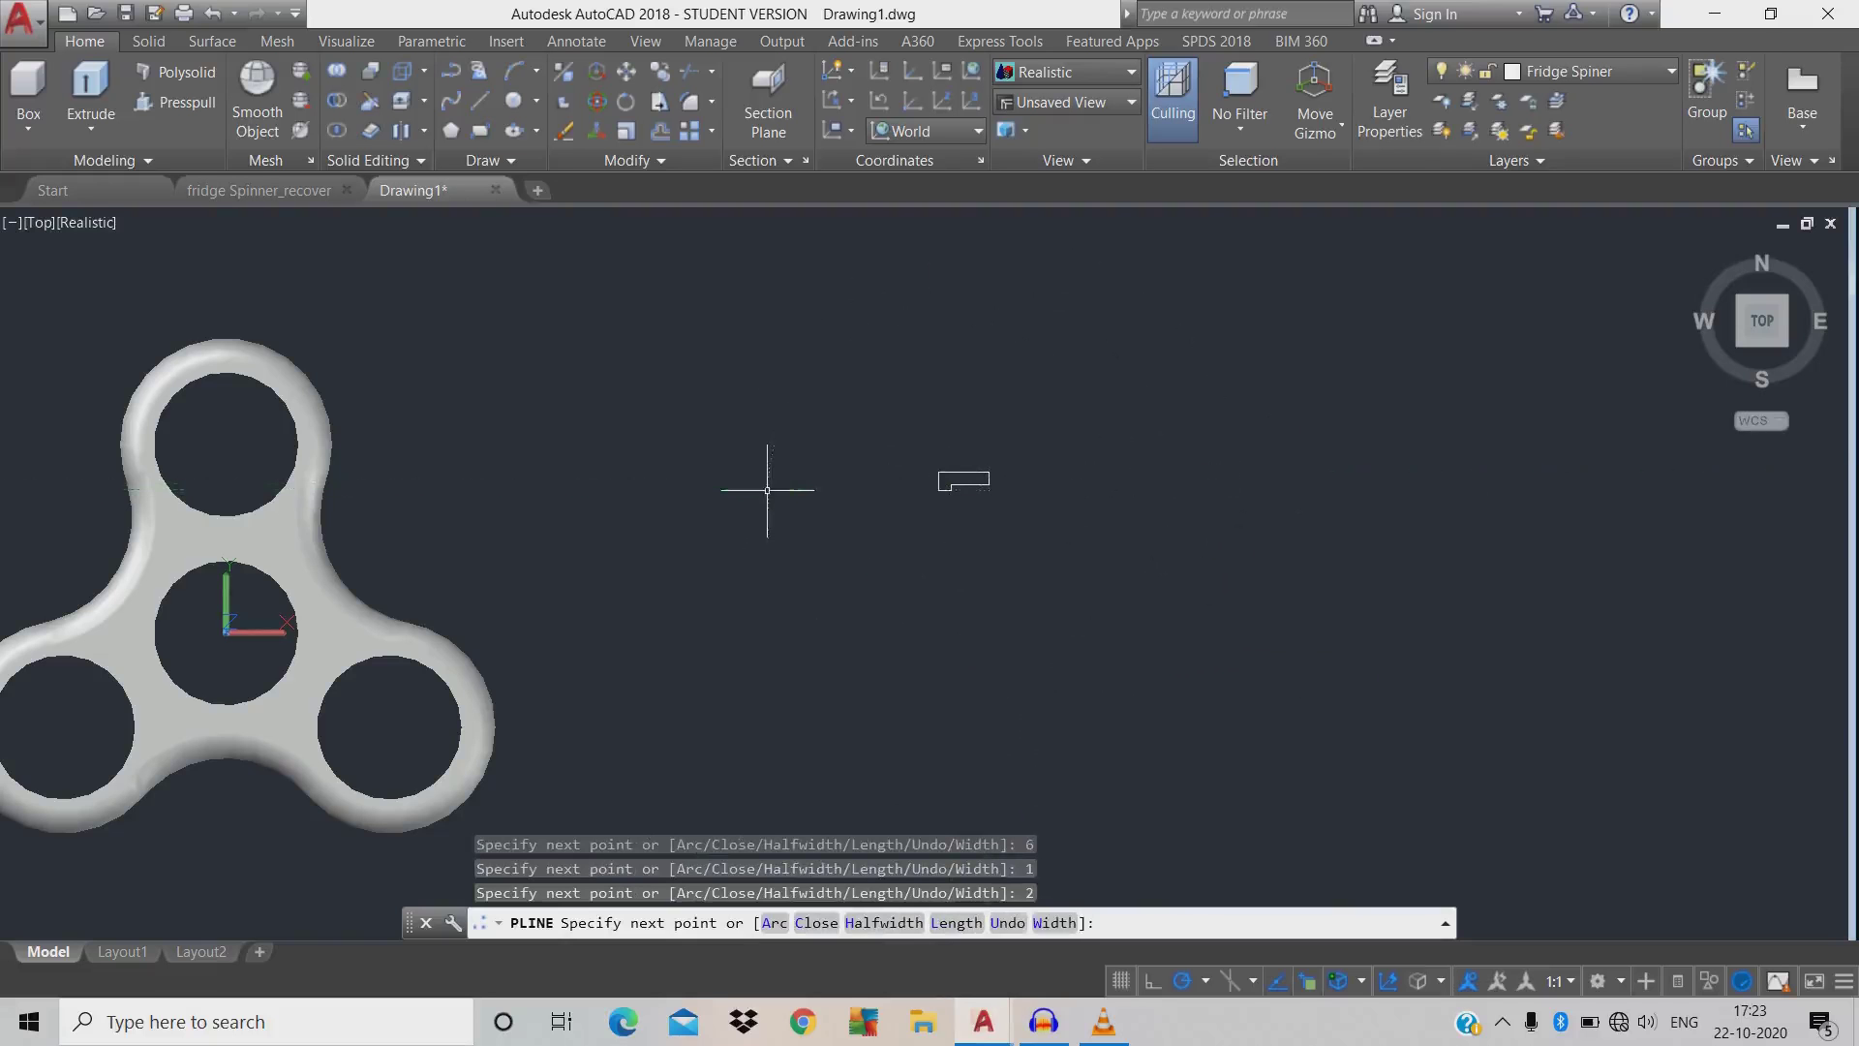
- Start a polyline 4 mm directly below the upper-left corner of the L-shaped profile, using a From offset
{"action": "scroll", "coordinate": [889, 528], "scroll_direction": "up", "scroll_amount": 3}
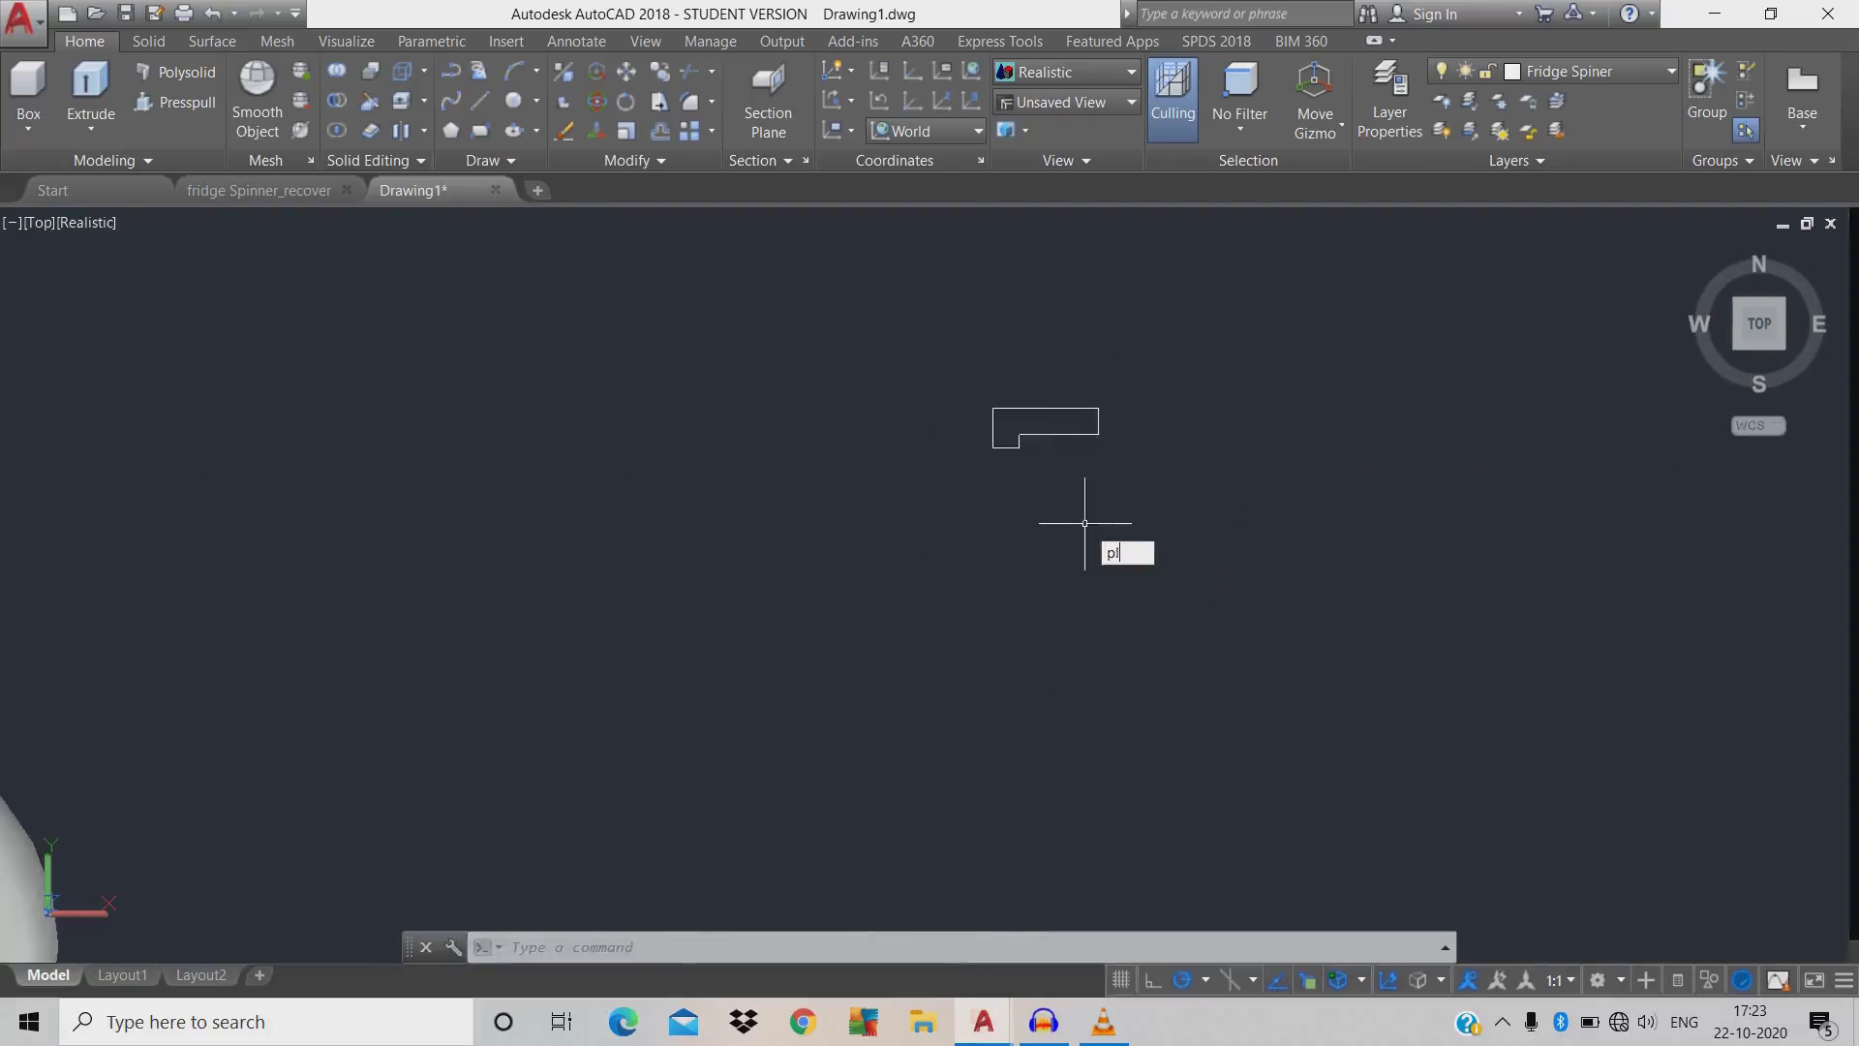
{"action": "key", "text": "Return"}
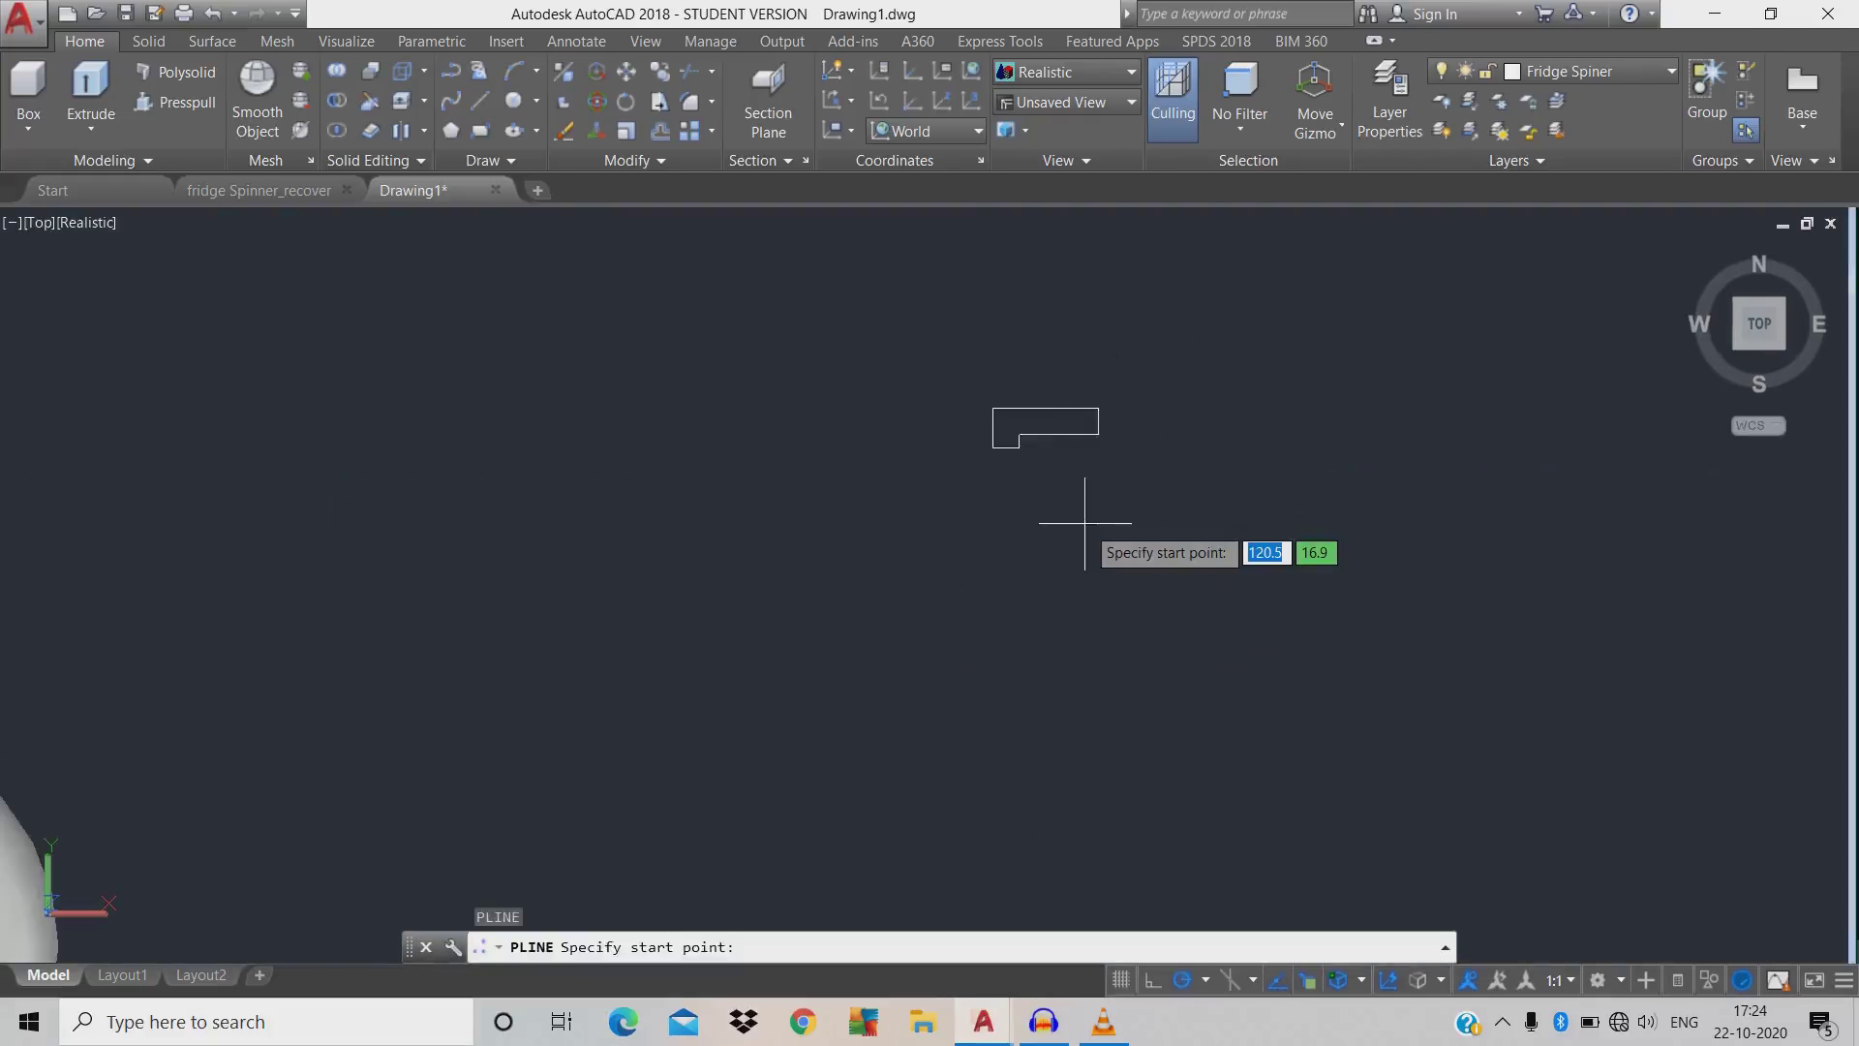
{"action": "left_click", "coordinate": [1154, 979]}
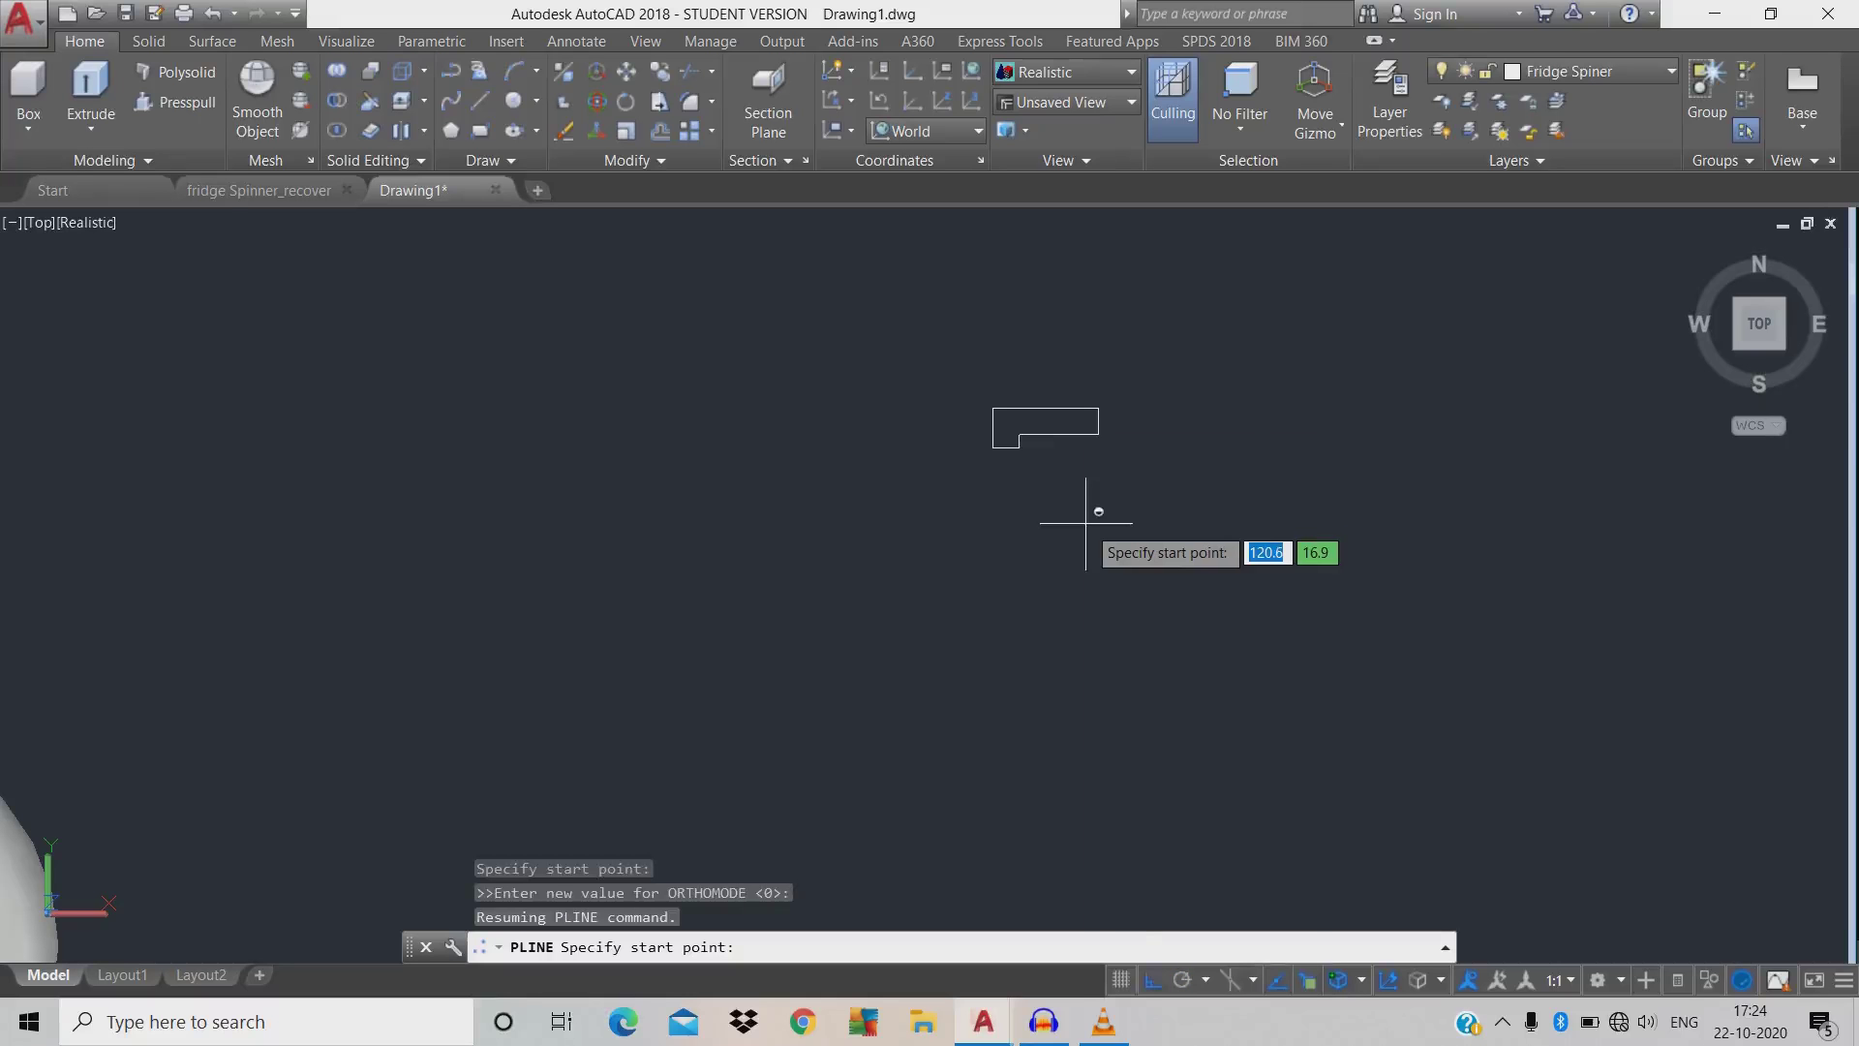
{"action": "right_click", "coordinate": [1085, 522], "text": "shift"}
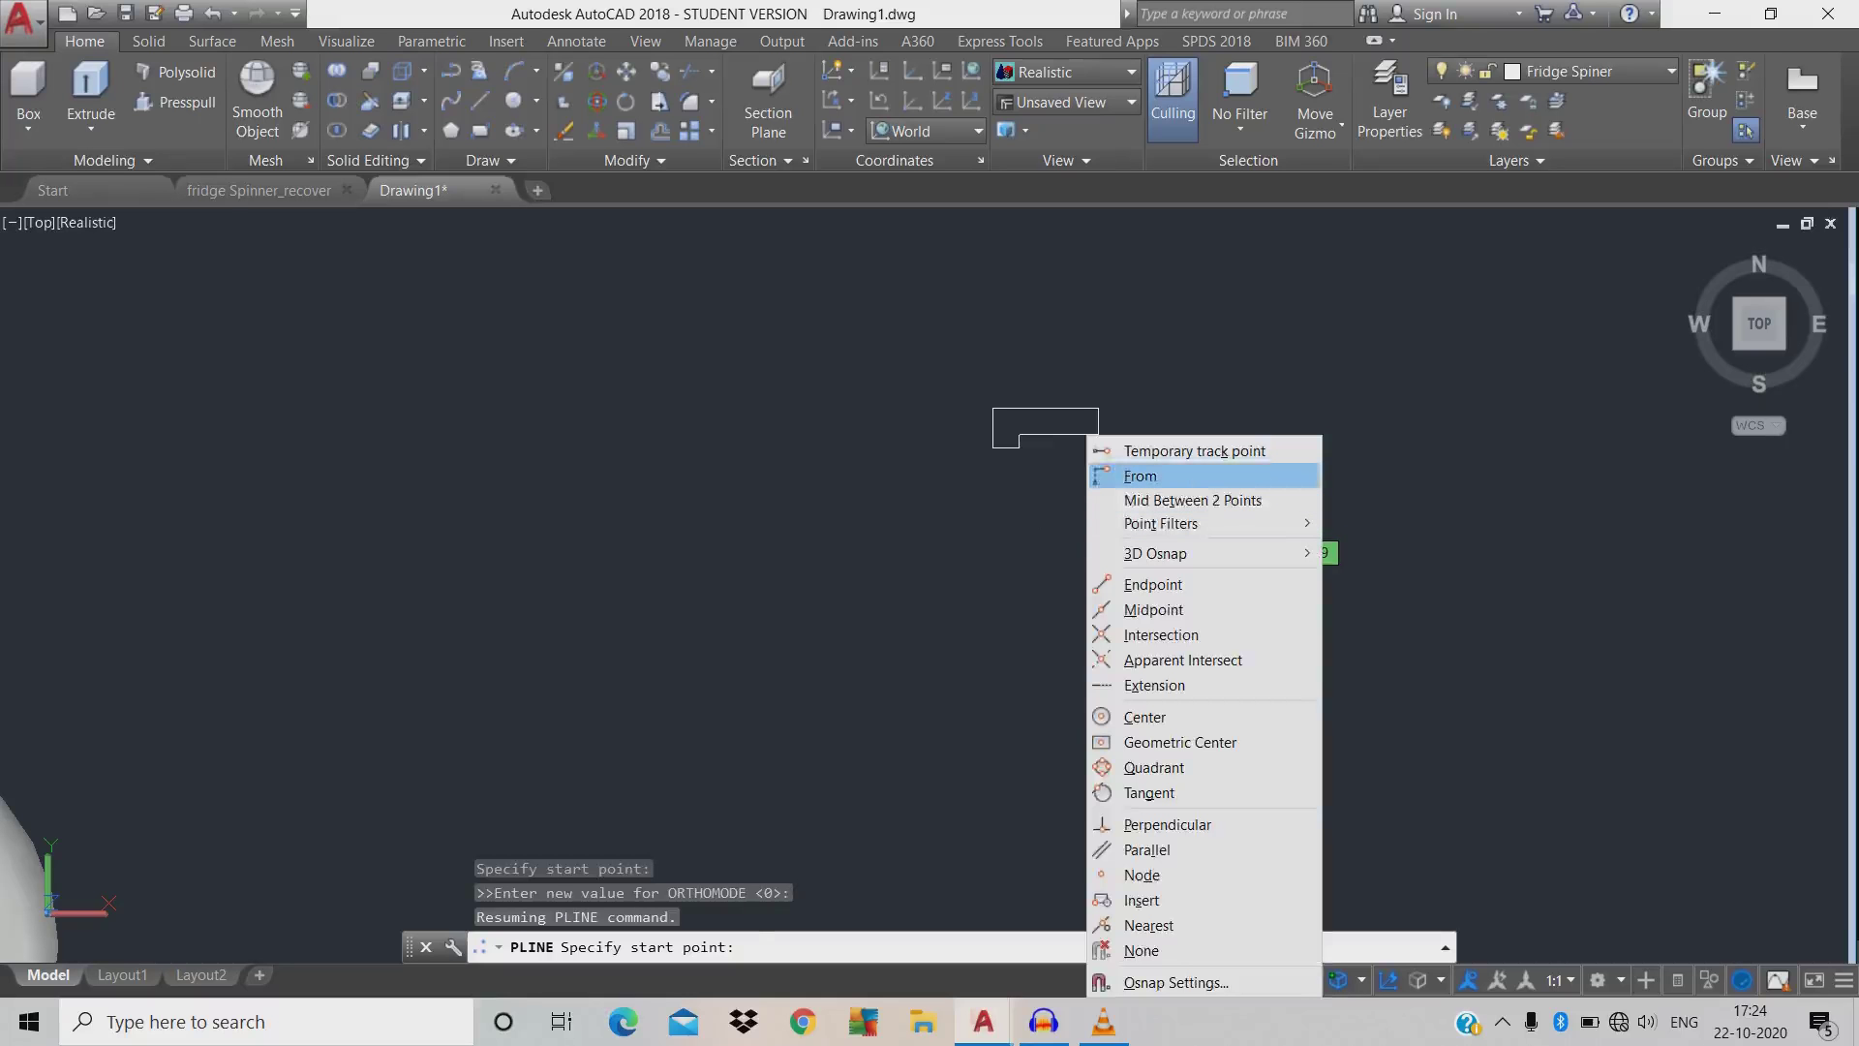
{"action": "left_click", "coordinate": [1143, 475]}
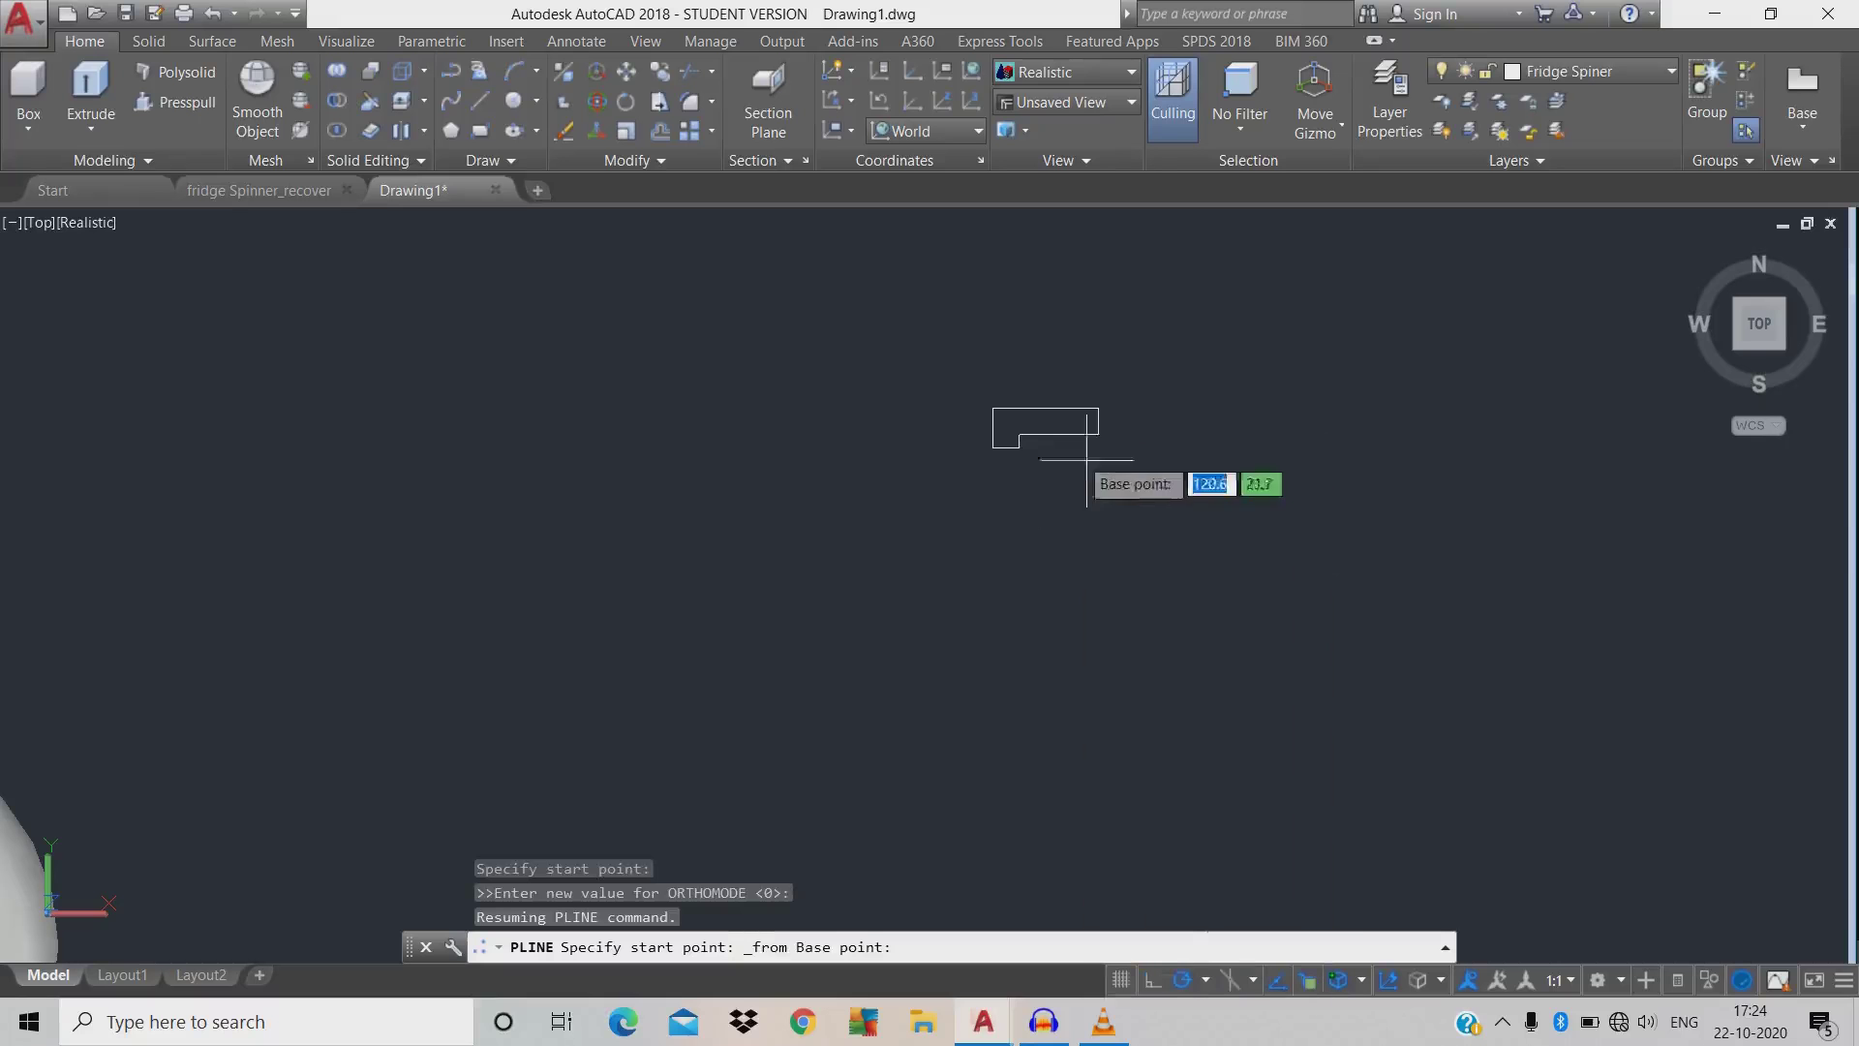
{"action": "left_click", "coordinate": [994, 408]}
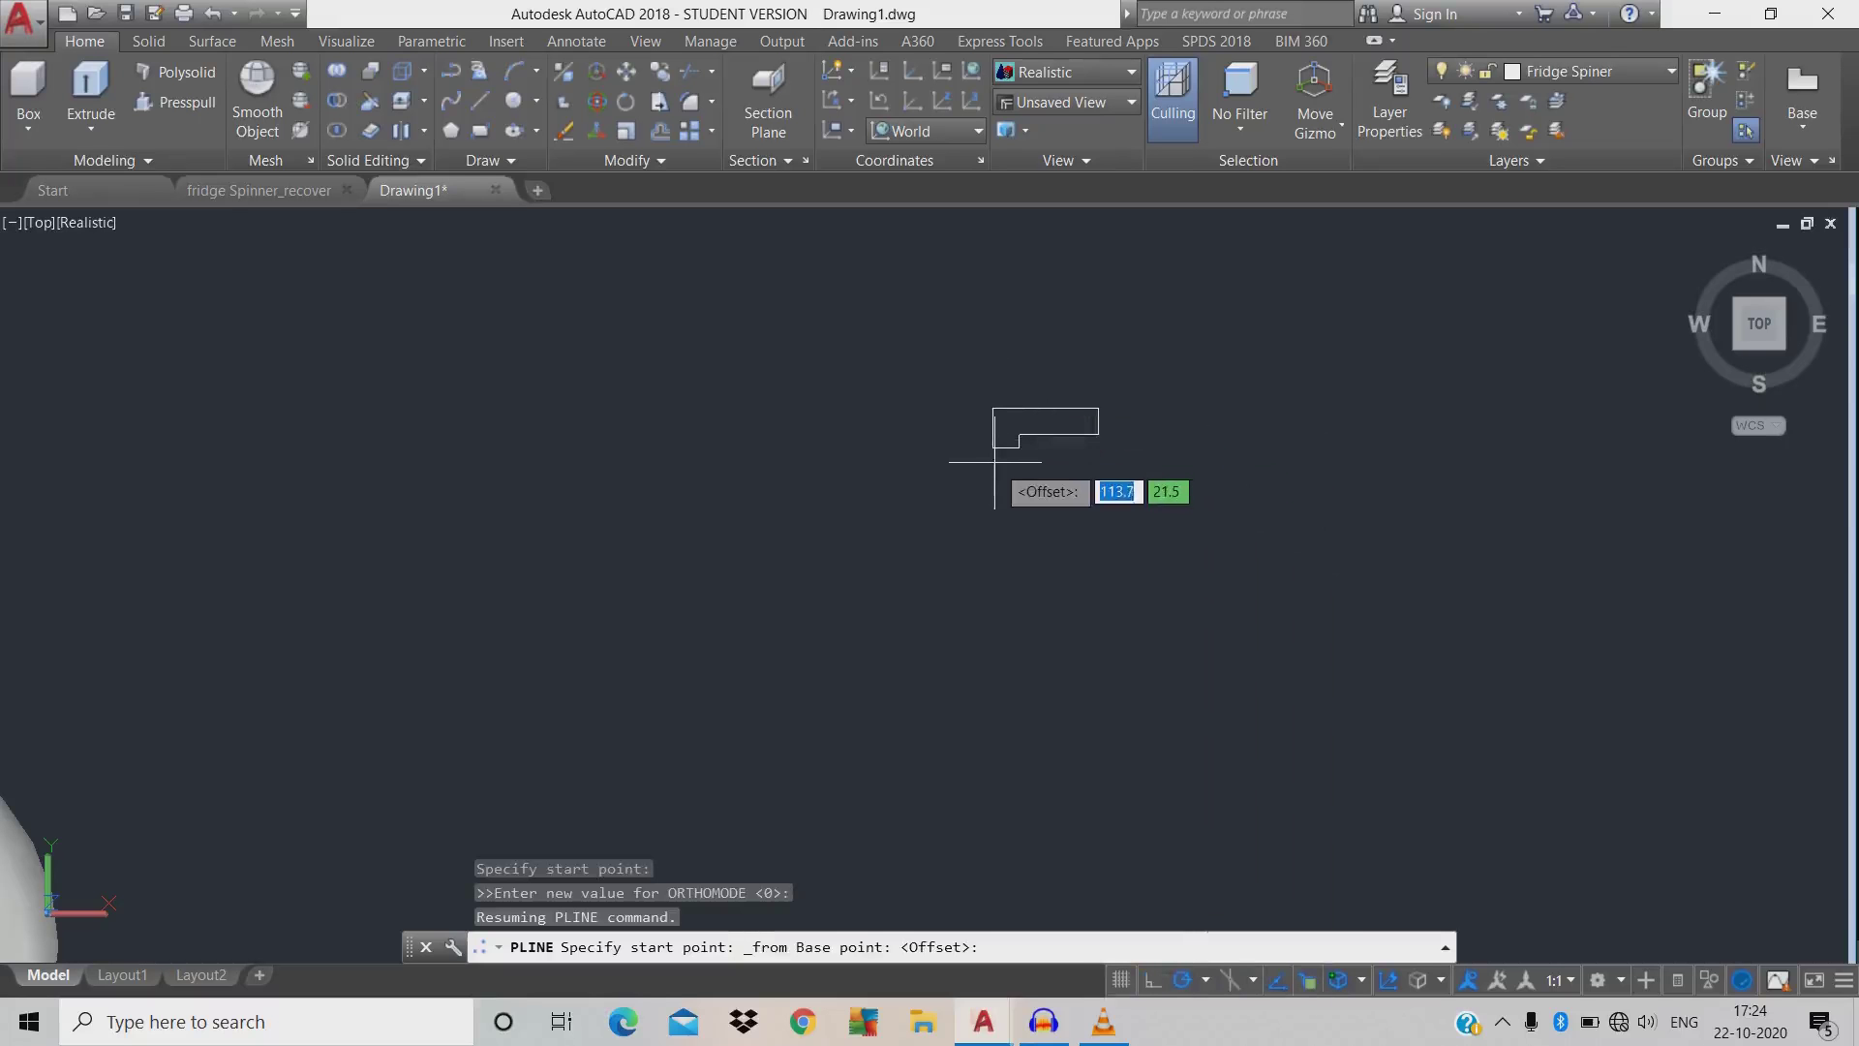
{"action": "type", "text": "4"}
{"action": "key", "text": "Return"}
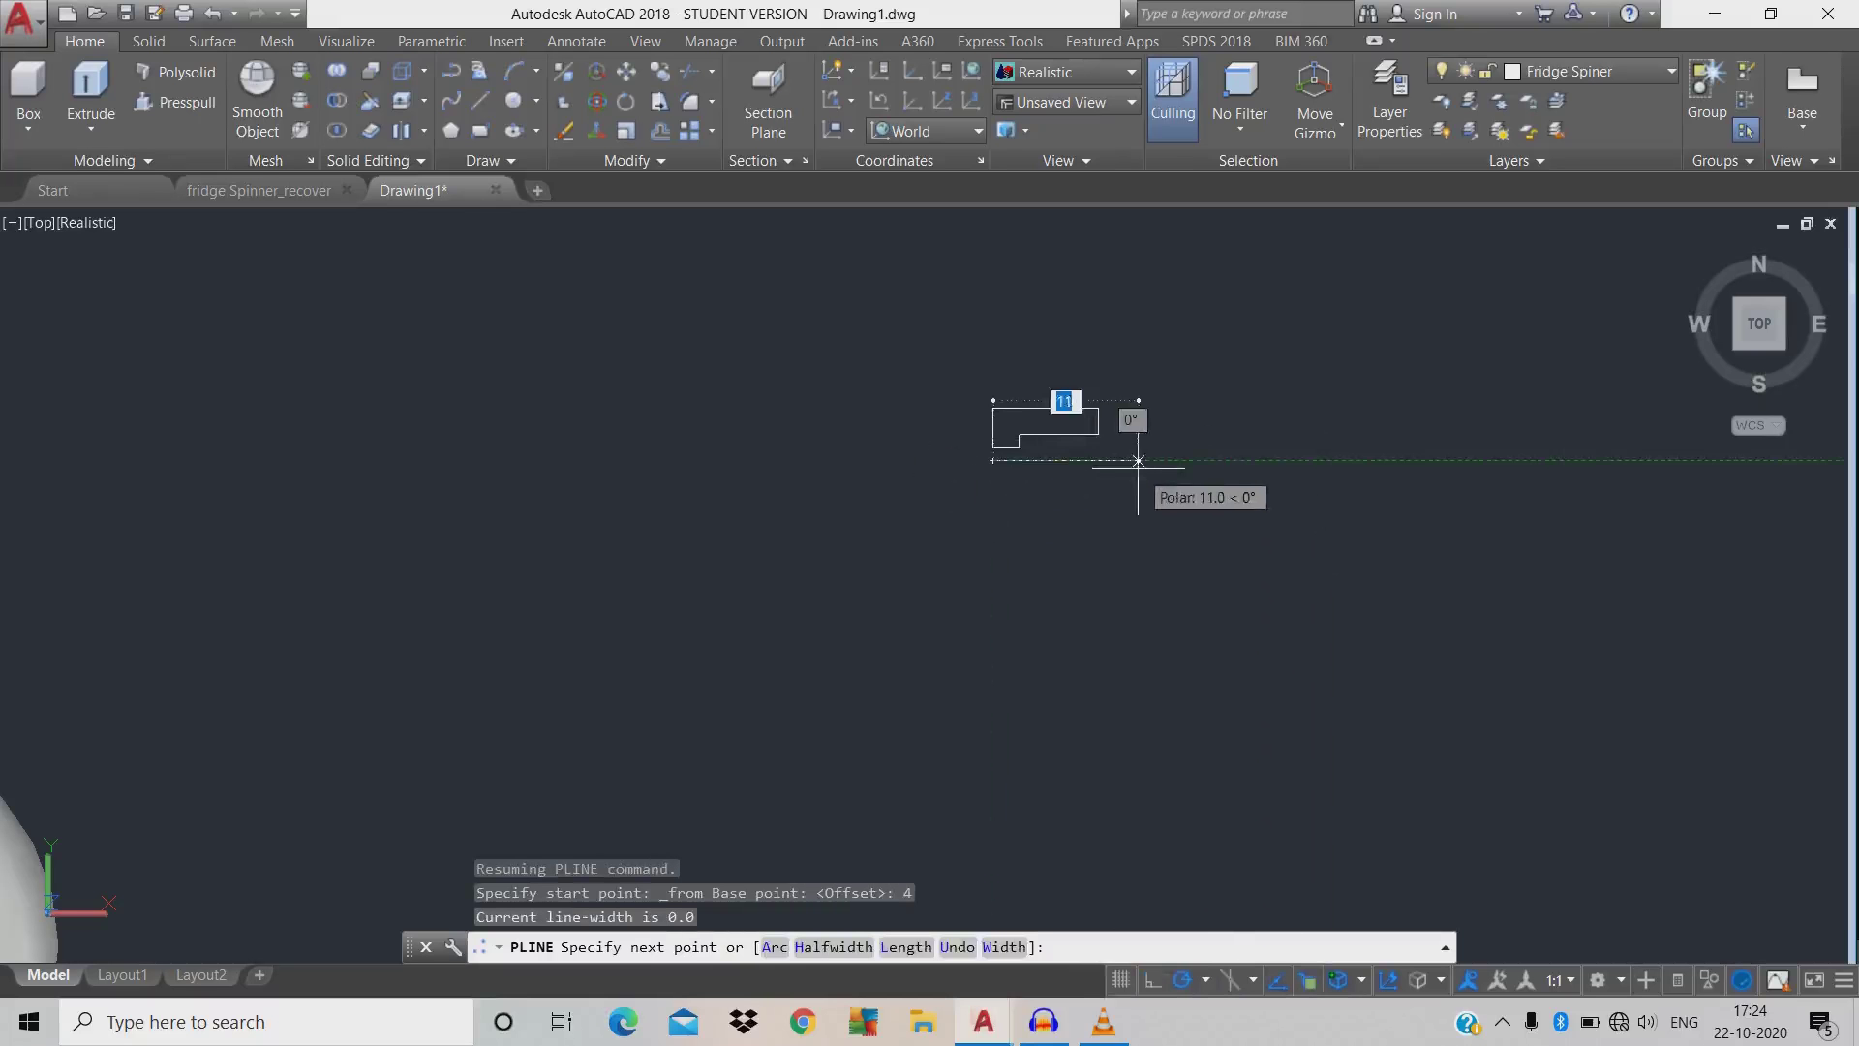
- Draw the polyline 8 mm right, 2 mm down and 8 mm left, and close it into a rectangle
{"action": "type", "text": "8"}
{"action": "key", "text": "Return"}
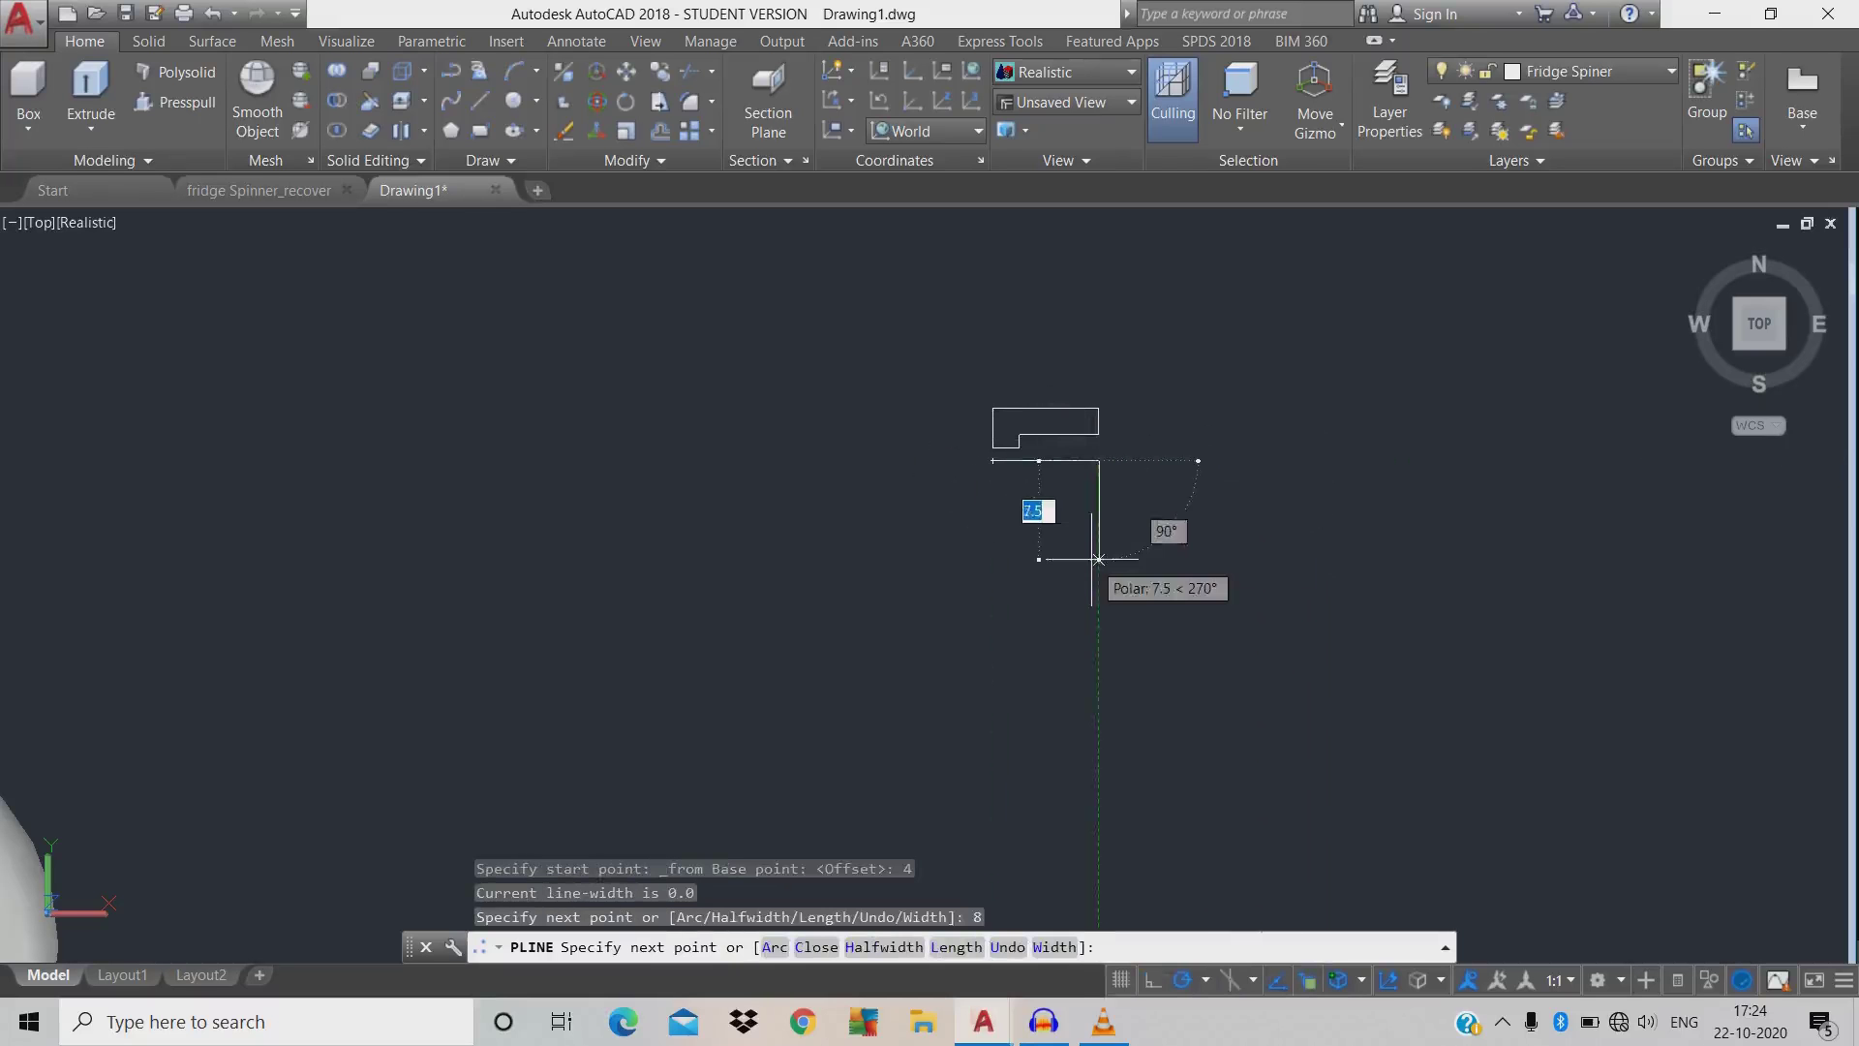
{"action": "type", "text": "2"}
{"action": "key", "text": "Return"}
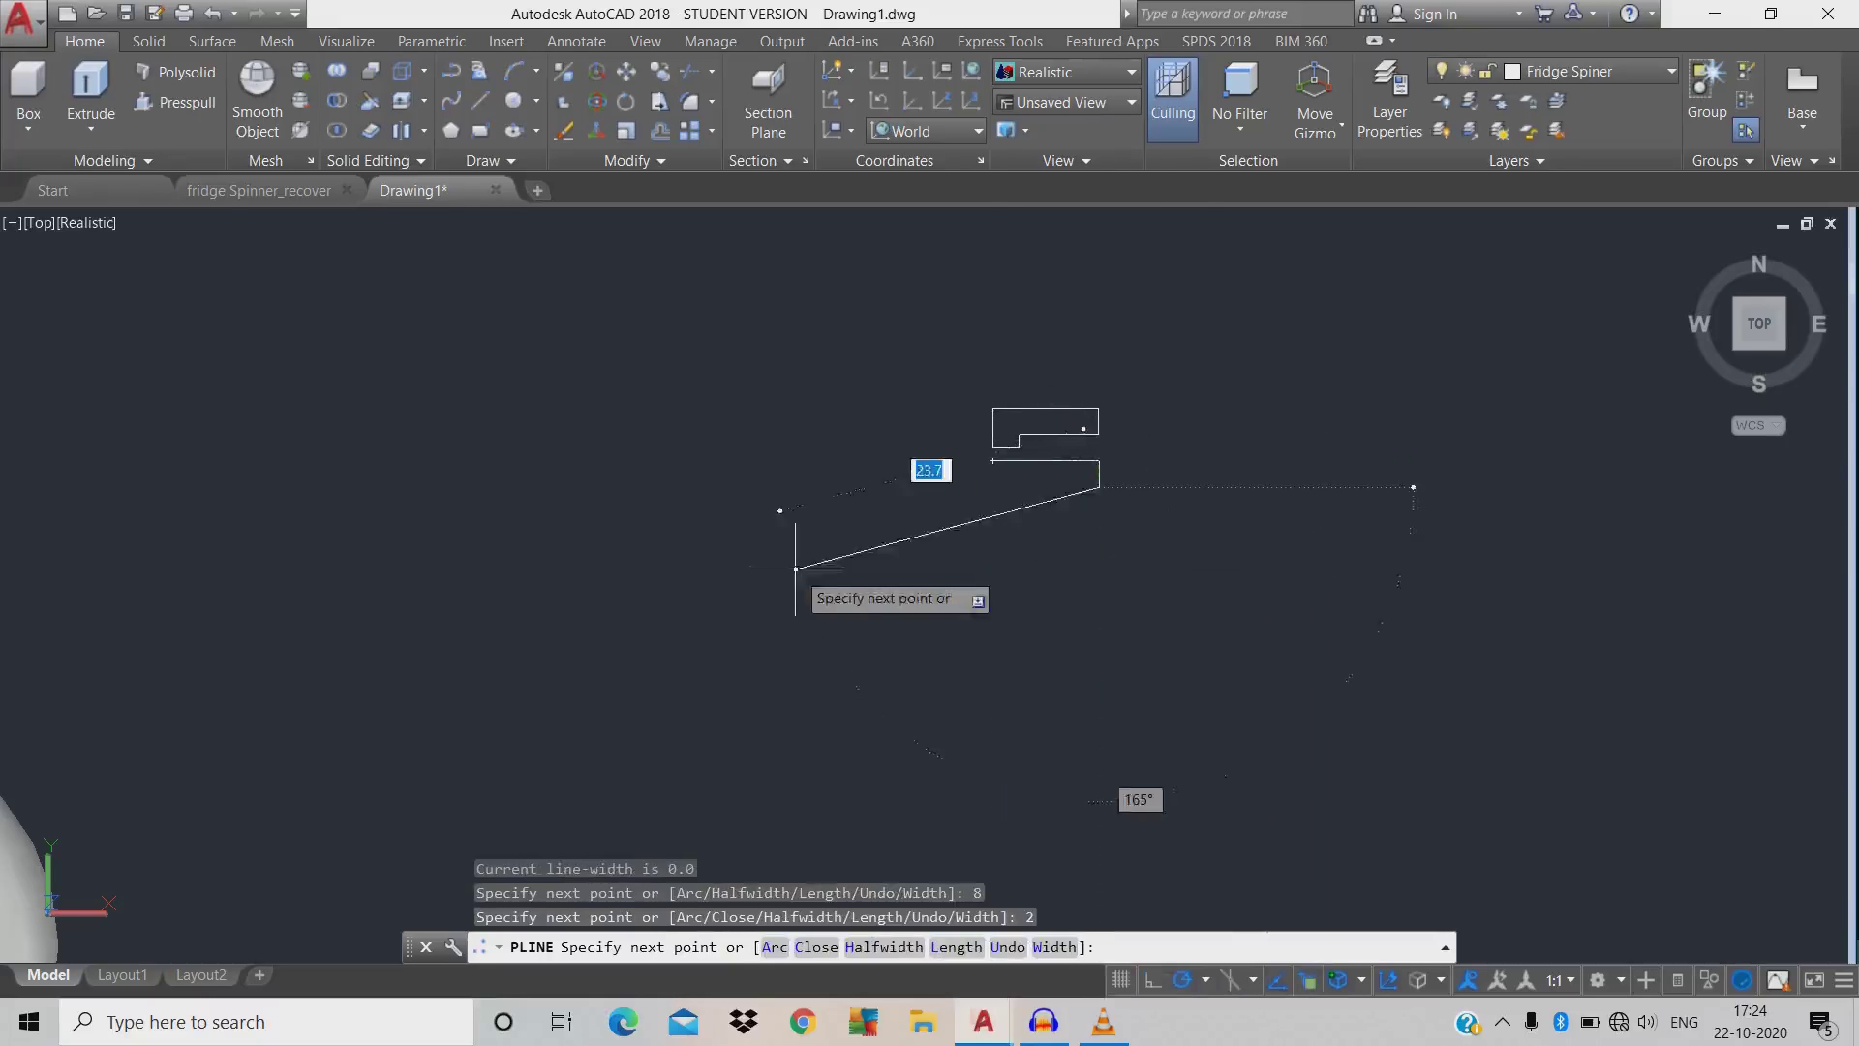
{"action": "type", "text": "8"}
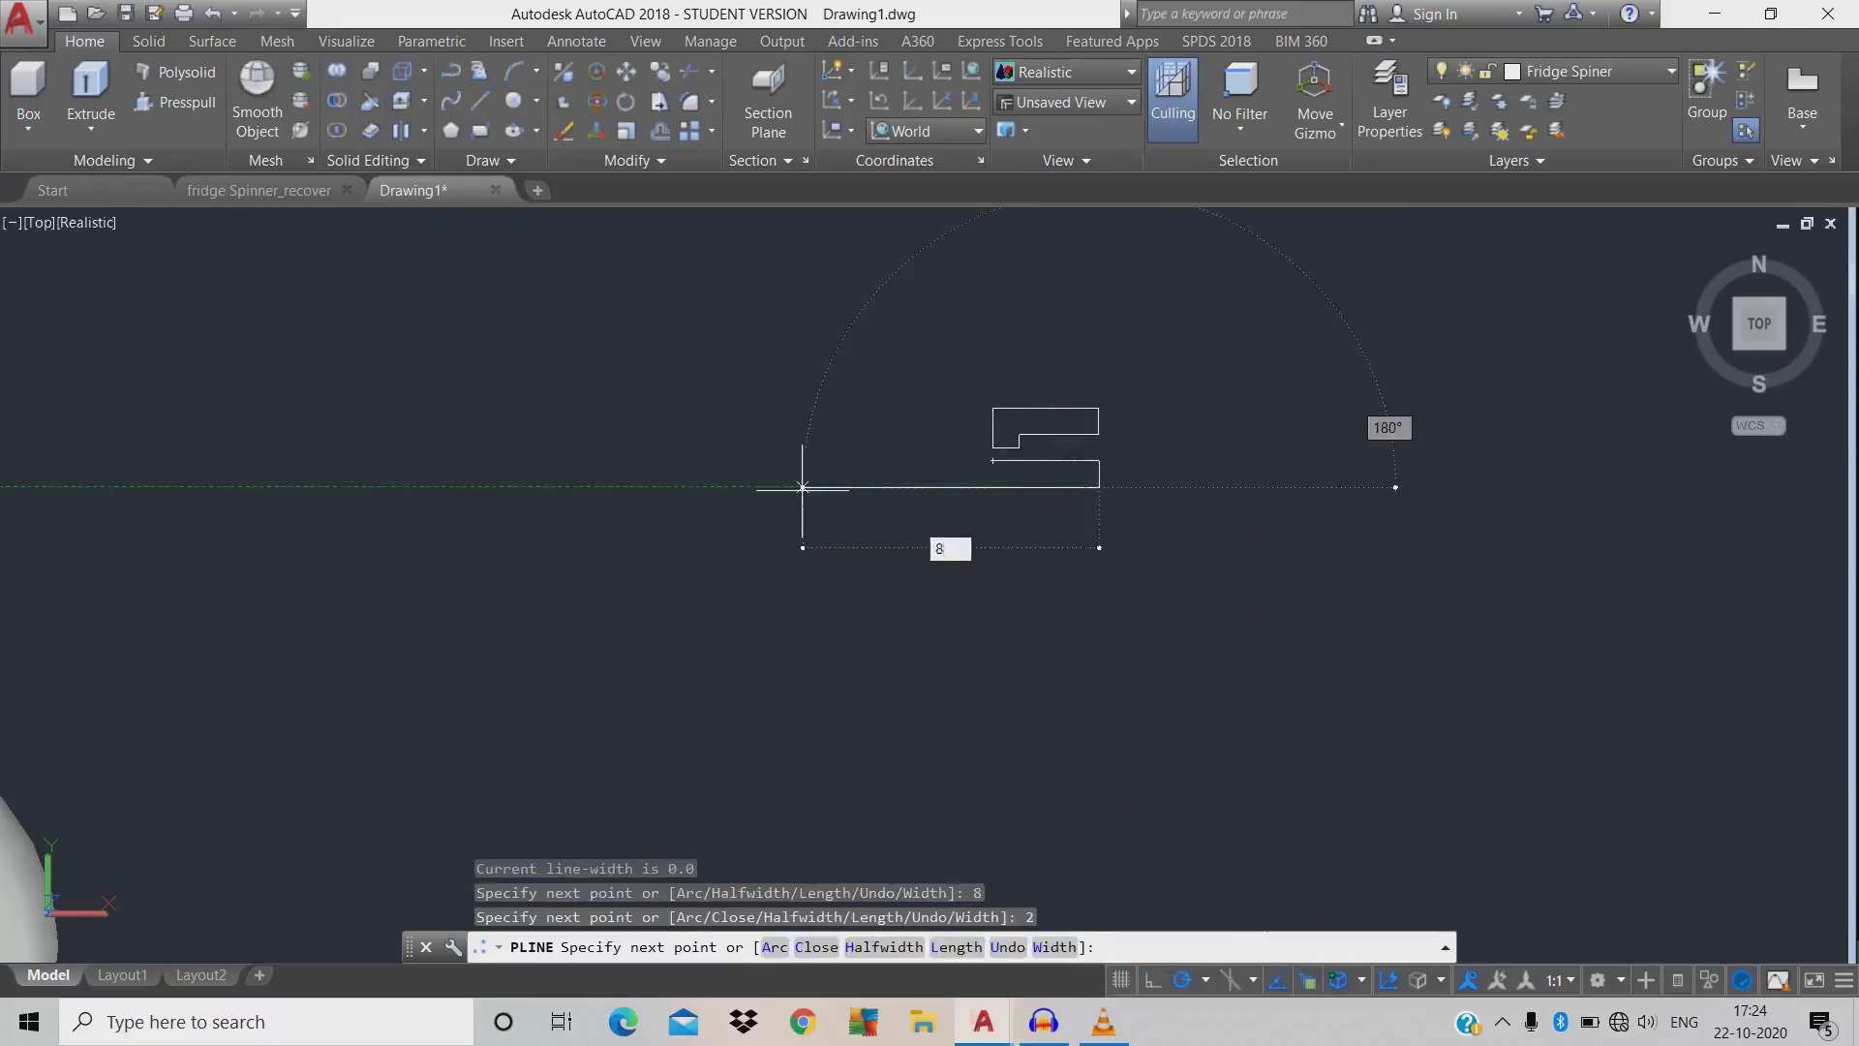
{"action": "key", "text": "Return"}
{"action": "type", "text": "c"}
{"action": "key", "text": "Return"}
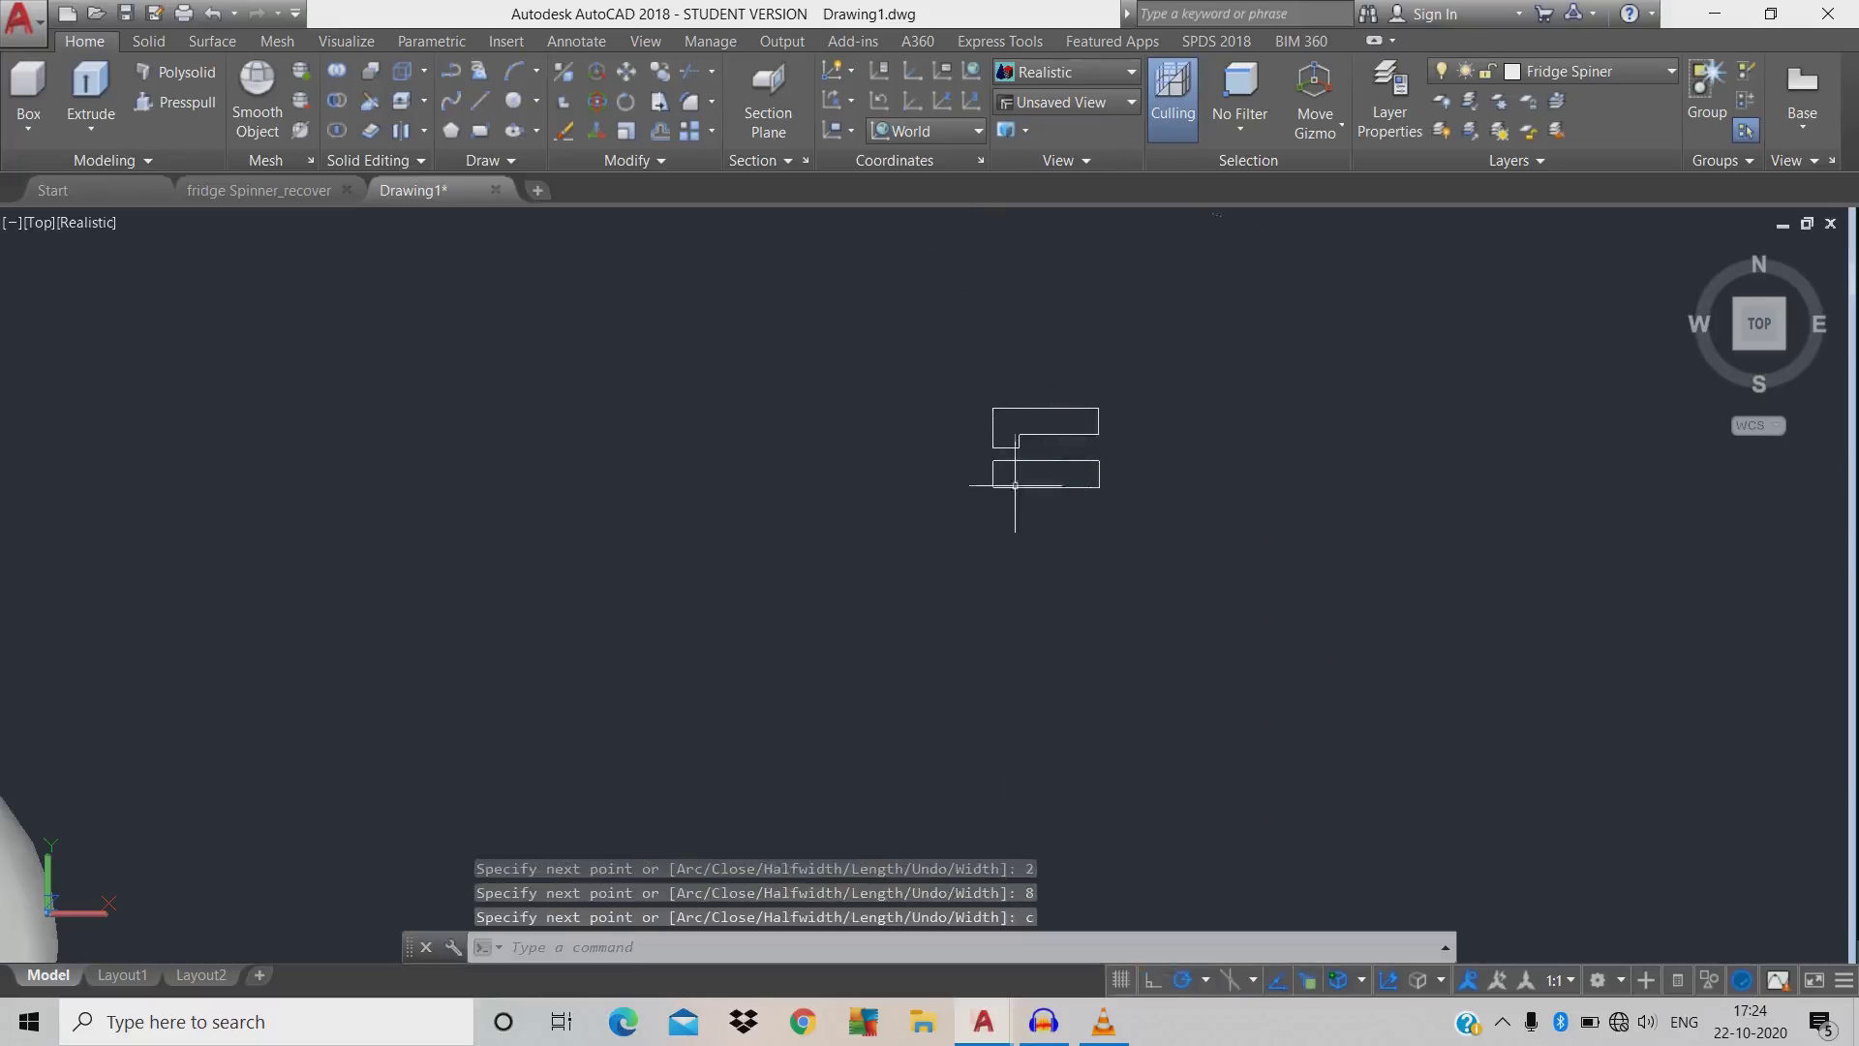
- Check the vertical distance between the upper-left corners of the two profiles with a linear dimension
{"action": "type", "text": "dli"}
{"action": "key", "text": "Return"}
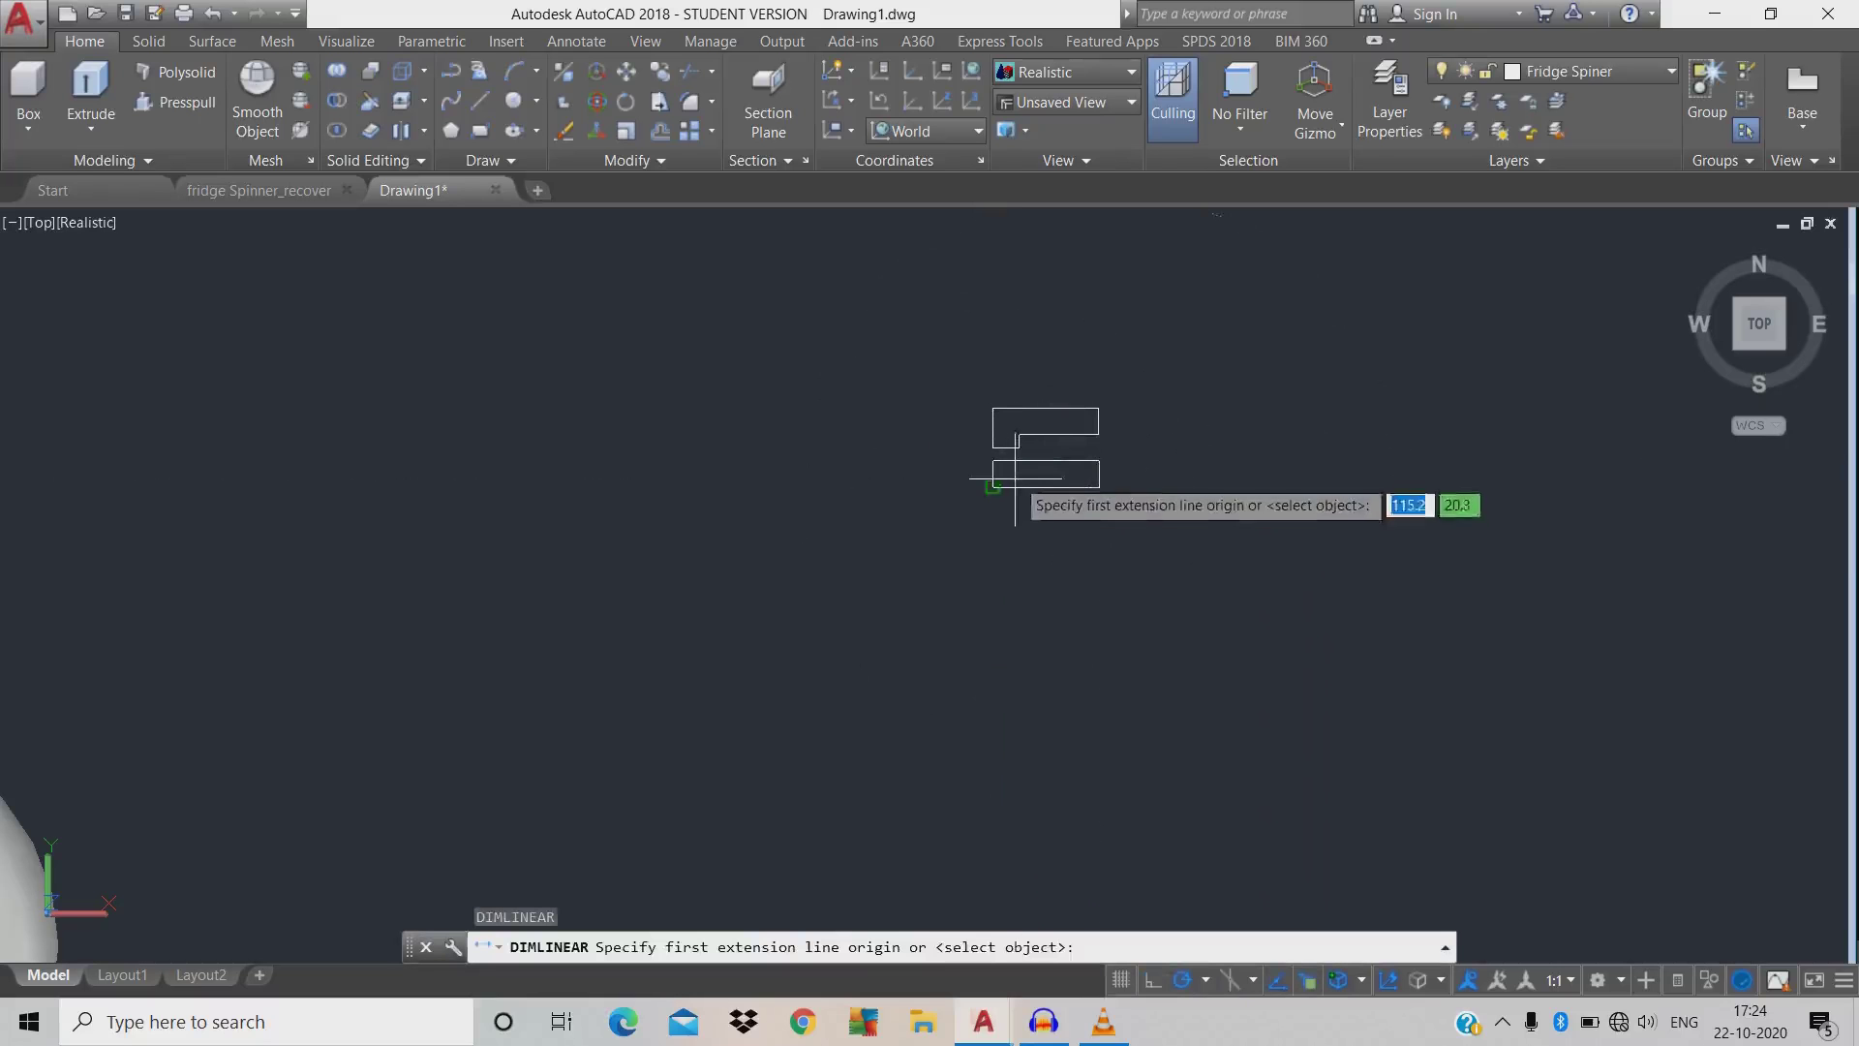
{"action": "left_click", "coordinate": [993, 461]}
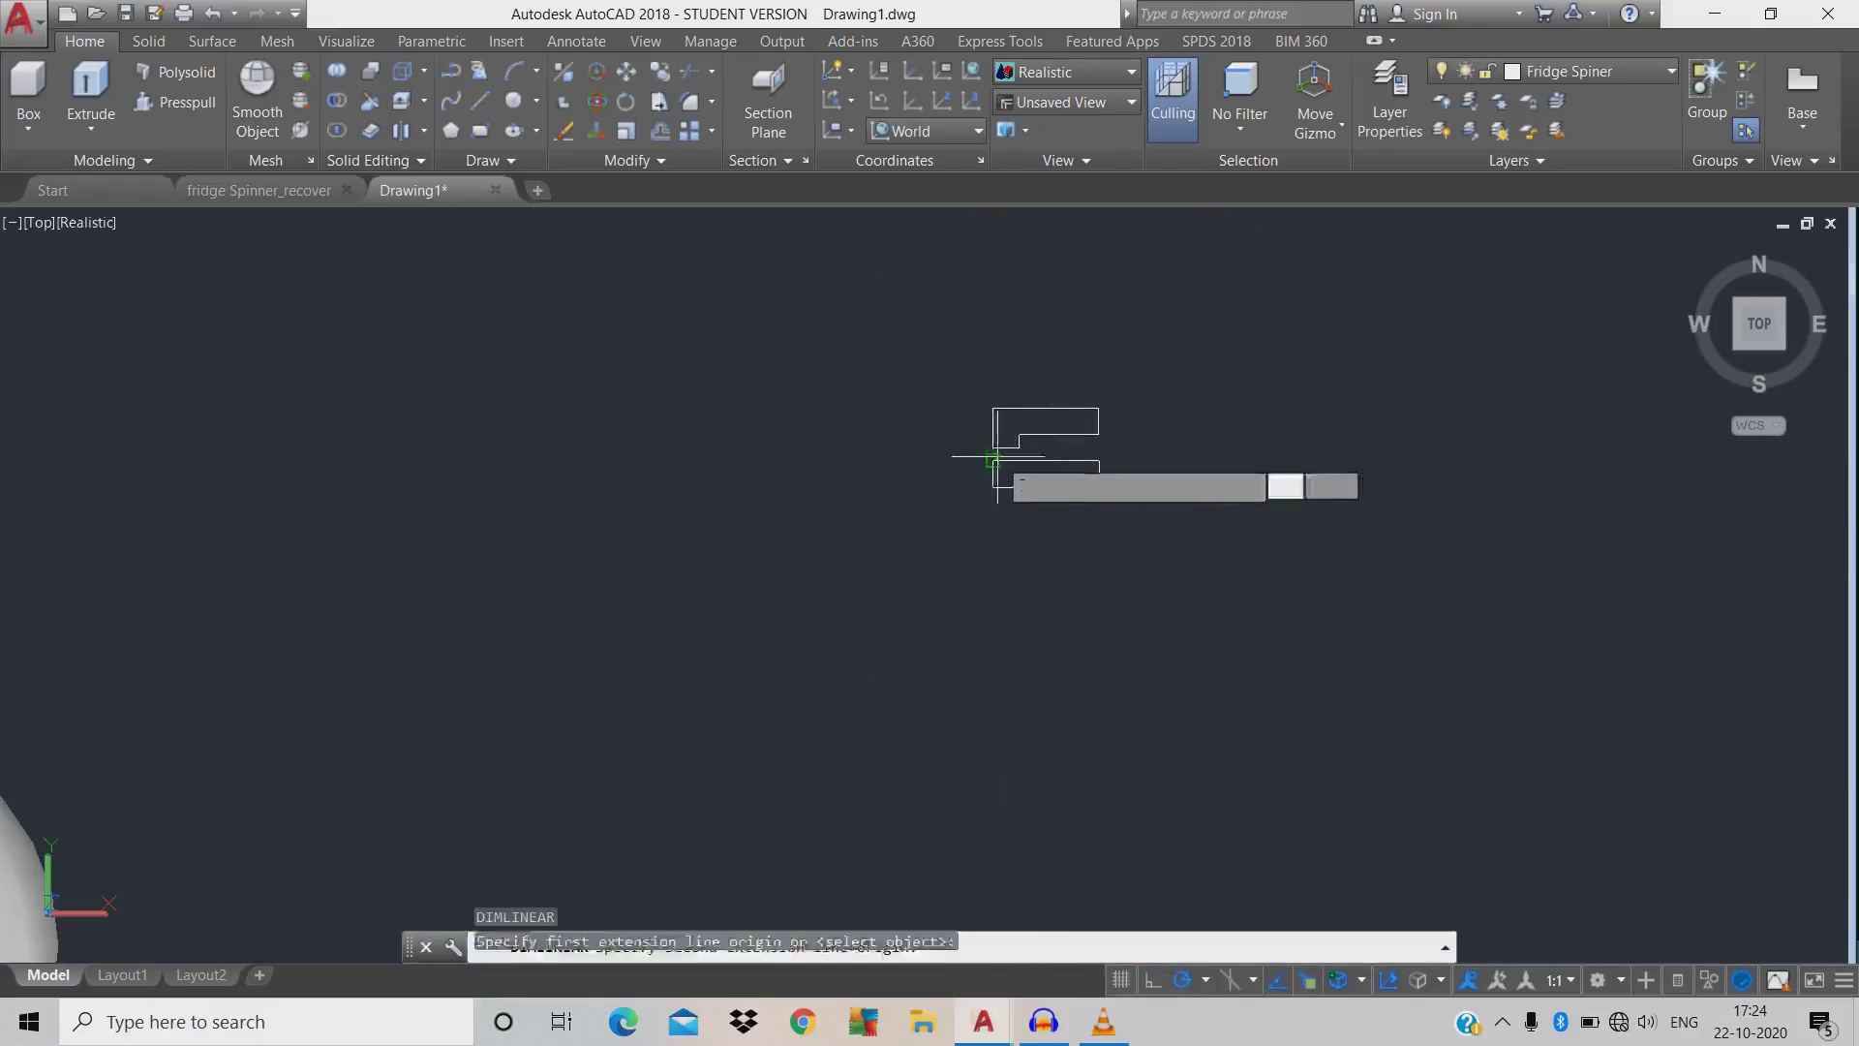
{"action": "left_click", "coordinate": [991, 408]}
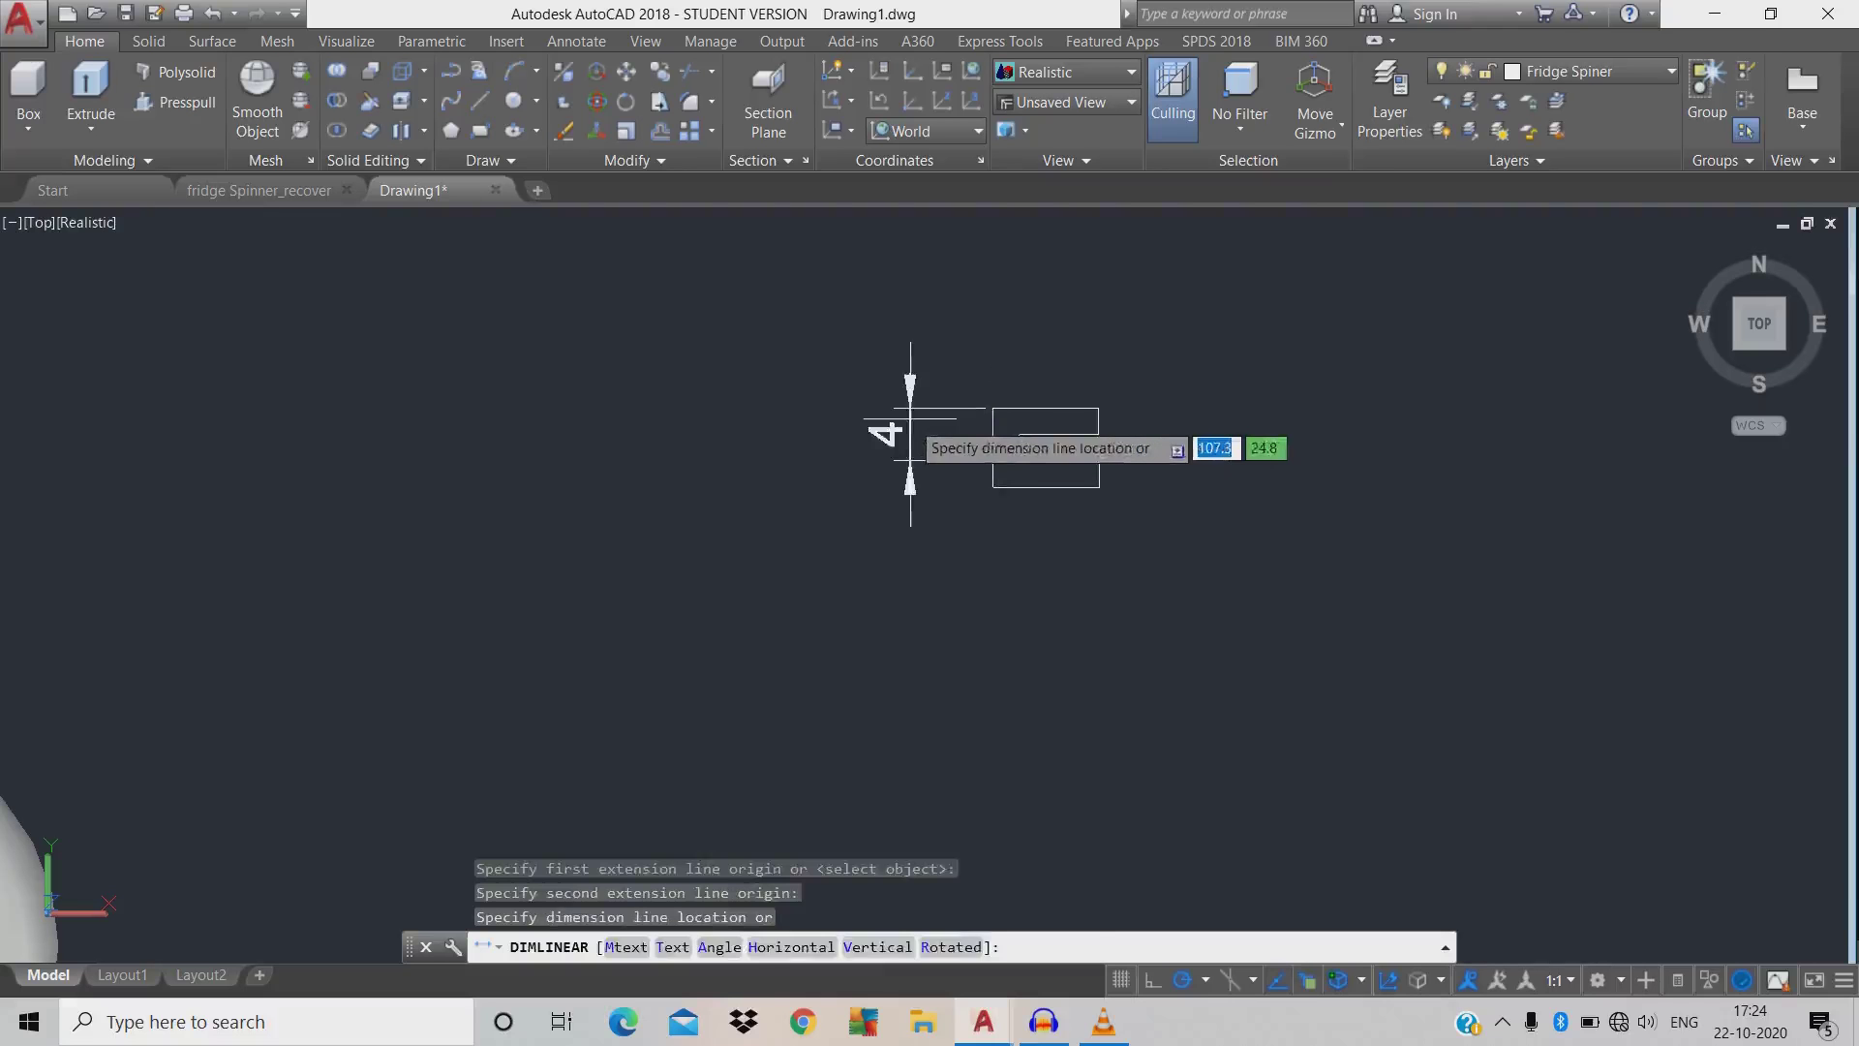
{"action": "left_click", "coordinate": [910, 426]}
{"action": "left_click", "coordinate": [890, 427]}
{"action": "left_click", "coordinate": [834, 414]}
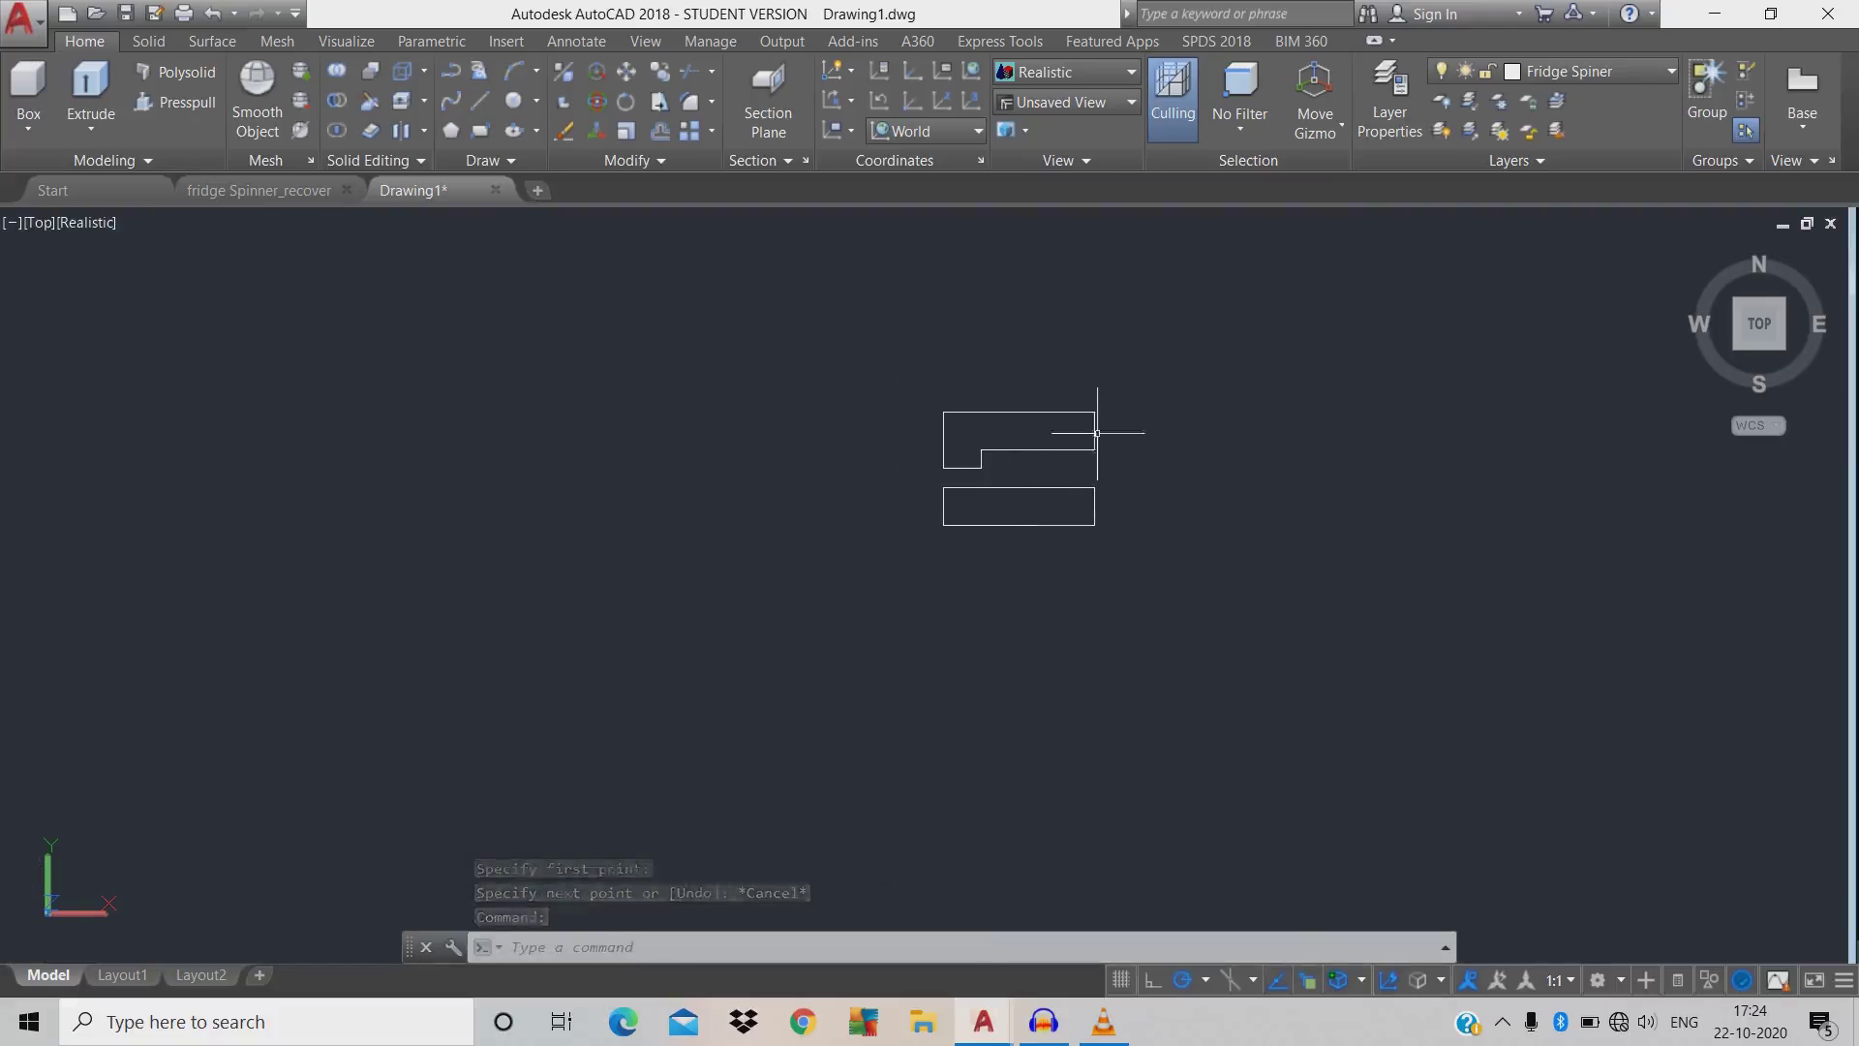
- Set the fillet radius to 0.35 mm and round the lower-right corner of the L-shaped profile's long arm
{"action": "type", "text": "f"}
{"action": "key", "text": "Return"}
{"action": "type", "text": "r"}
{"action": "key", "text": "Return"}
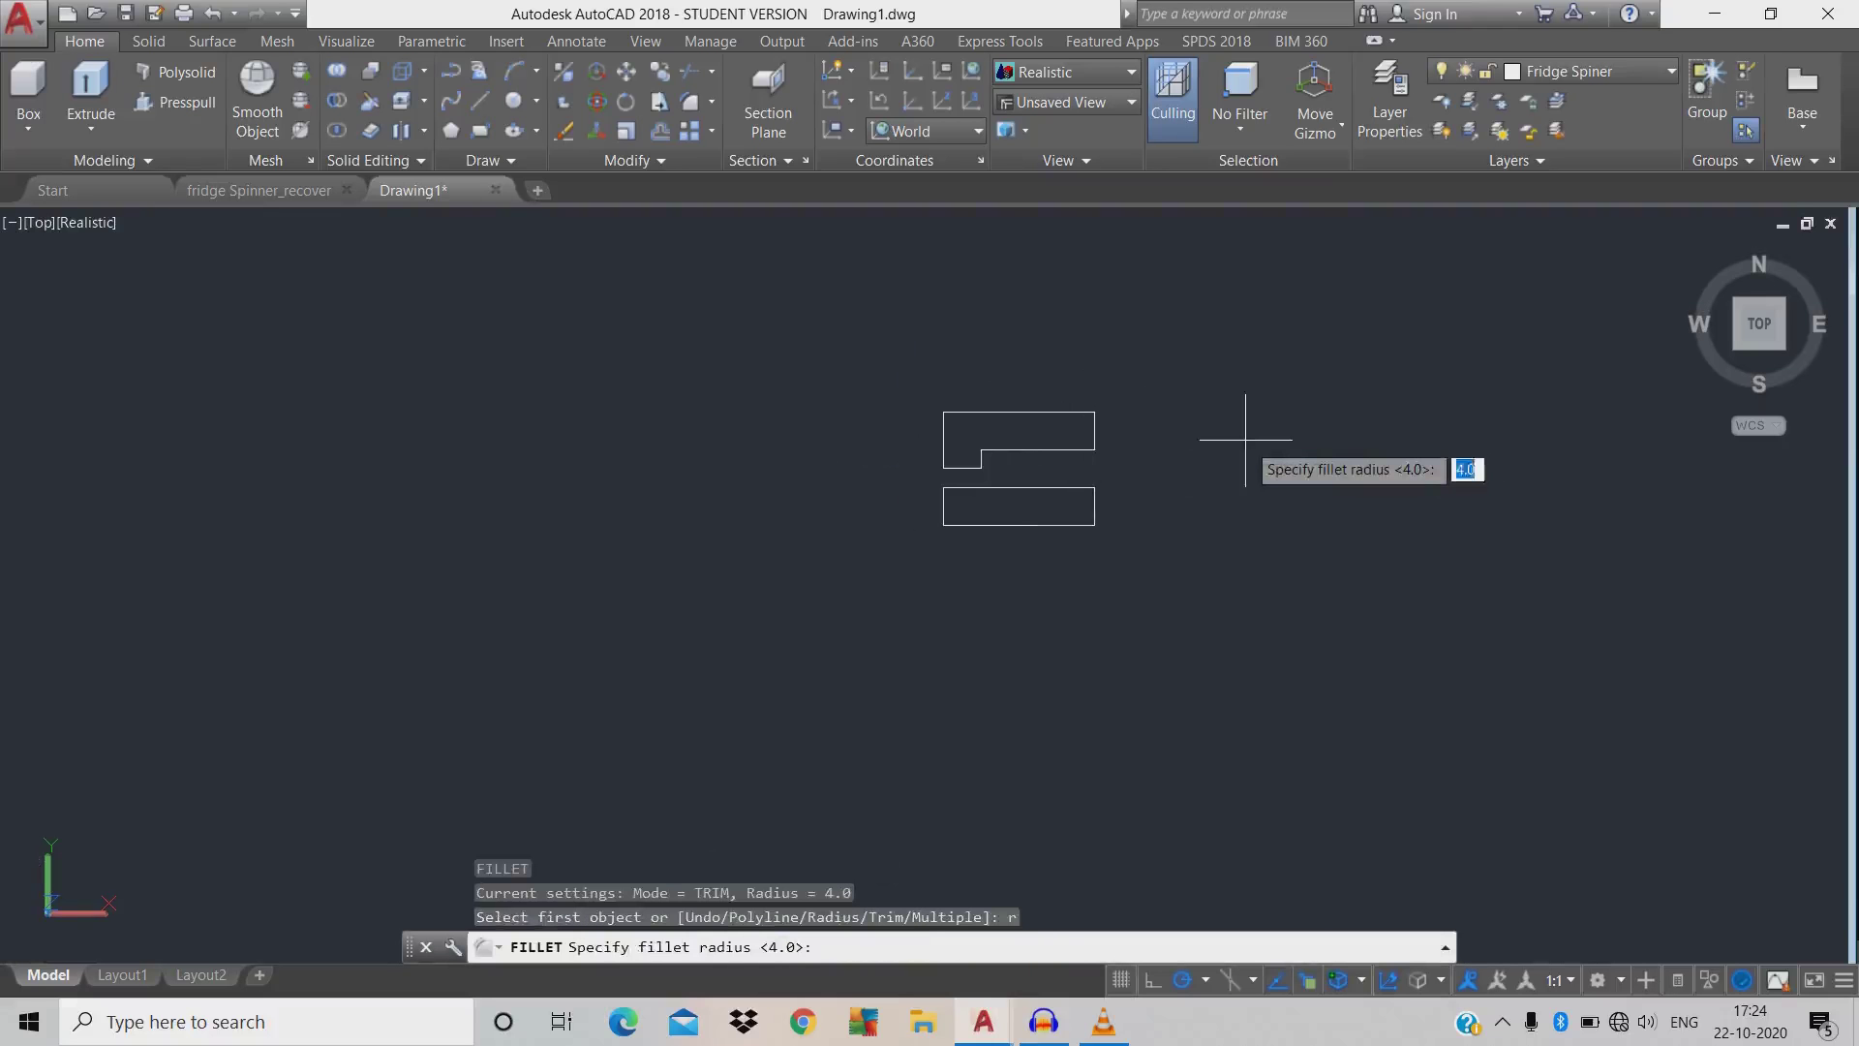
{"action": "type", "text": ".35"}
{"action": "key", "text": "Return"}
{"action": "scroll", "coordinate": [1136, 445], "scroll_direction": "up", "scroll_amount": 2}
{"action": "left_click", "coordinate": [1076, 438]}
{"action": "left_click", "coordinate": [1065, 451]}
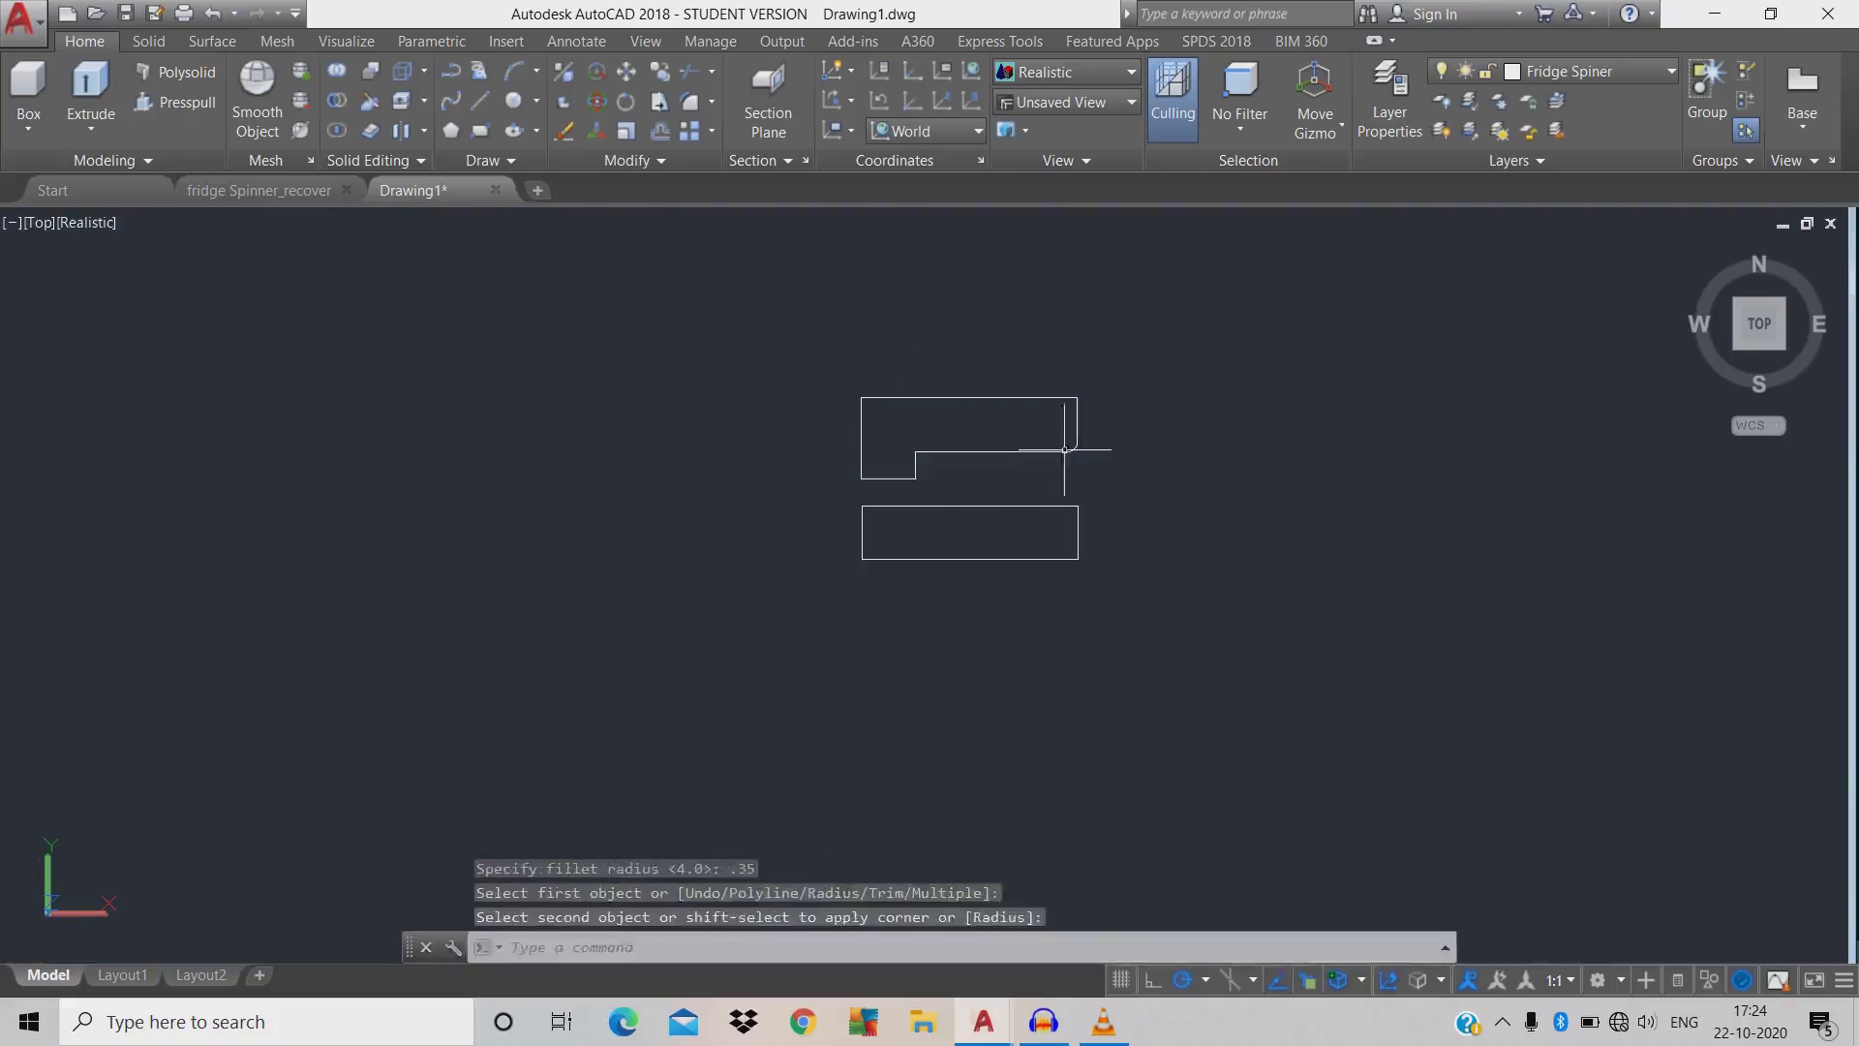
- Fillet the inner corner and the lower-right corner of the L-shaped profile's short leg with the same radius
{"action": "key", "text": "Return"}
{"action": "left_click", "coordinate": [959, 451]}
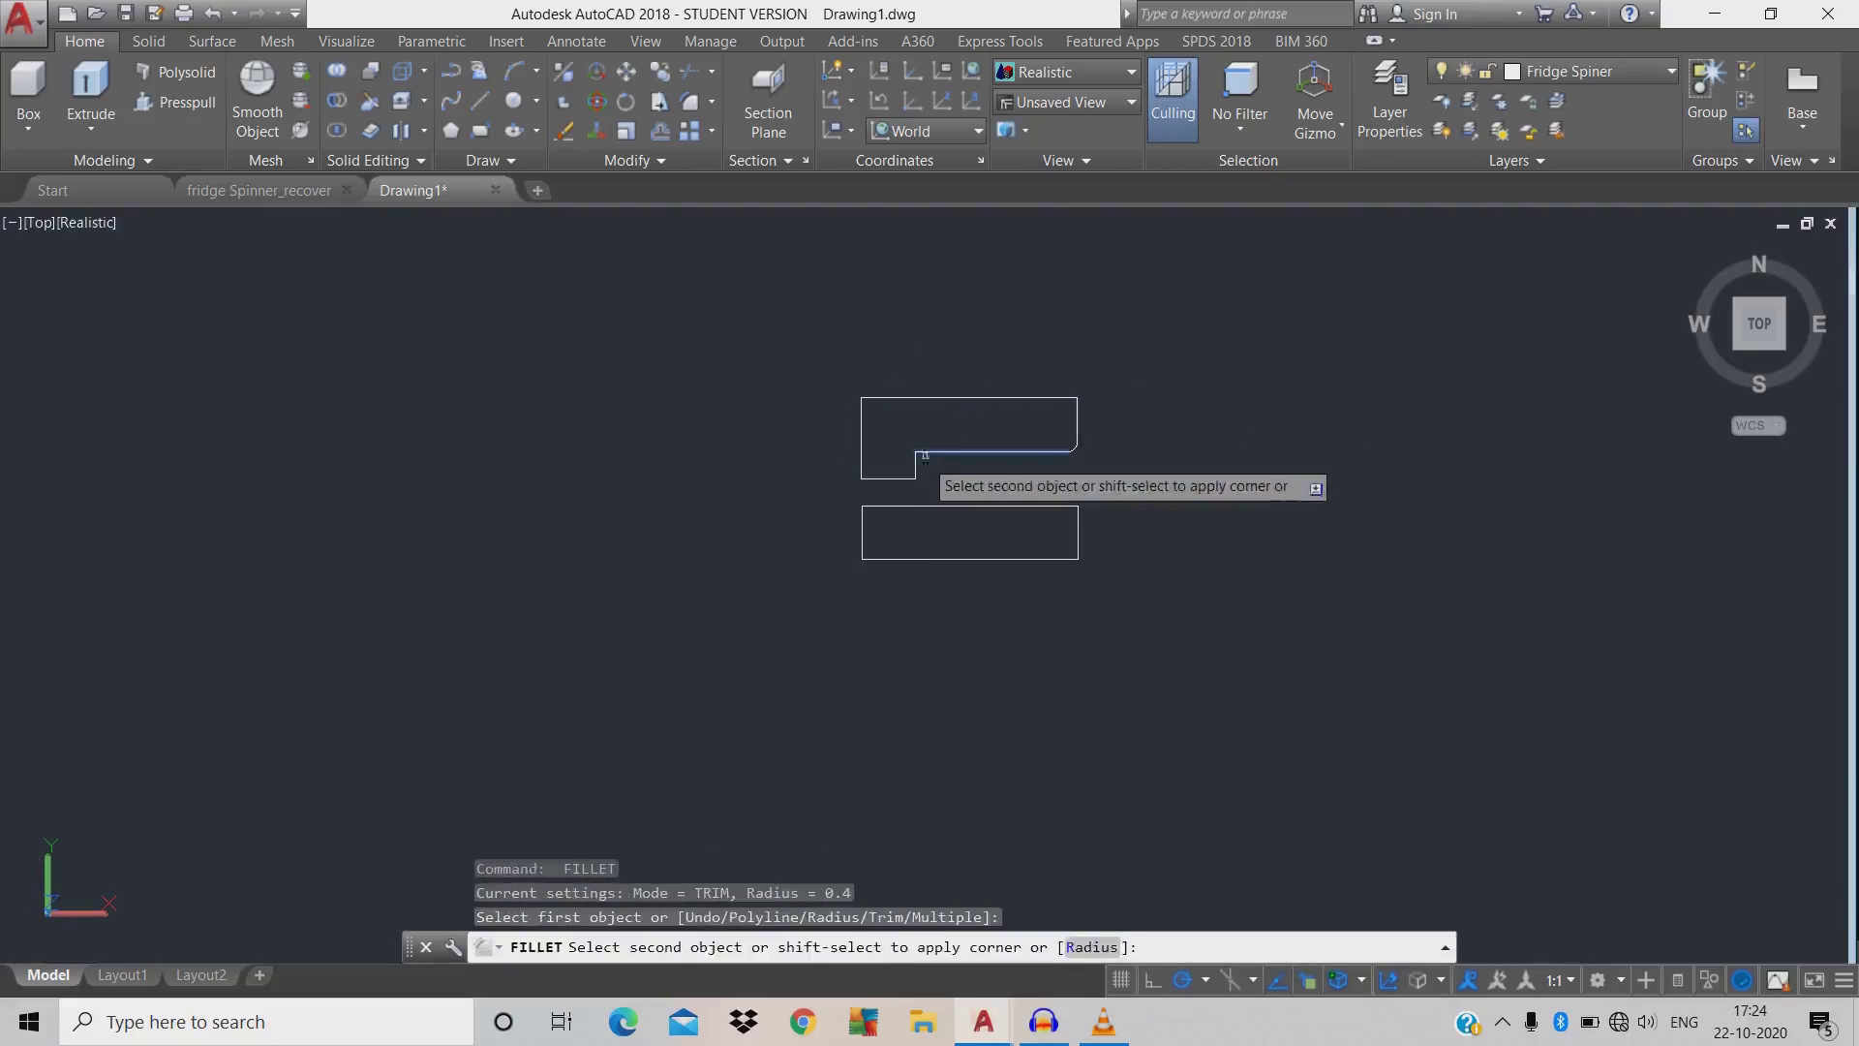
{"action": "left_click", "coordinate": [917, 463]}
{"action": "key", "text": "Return"}
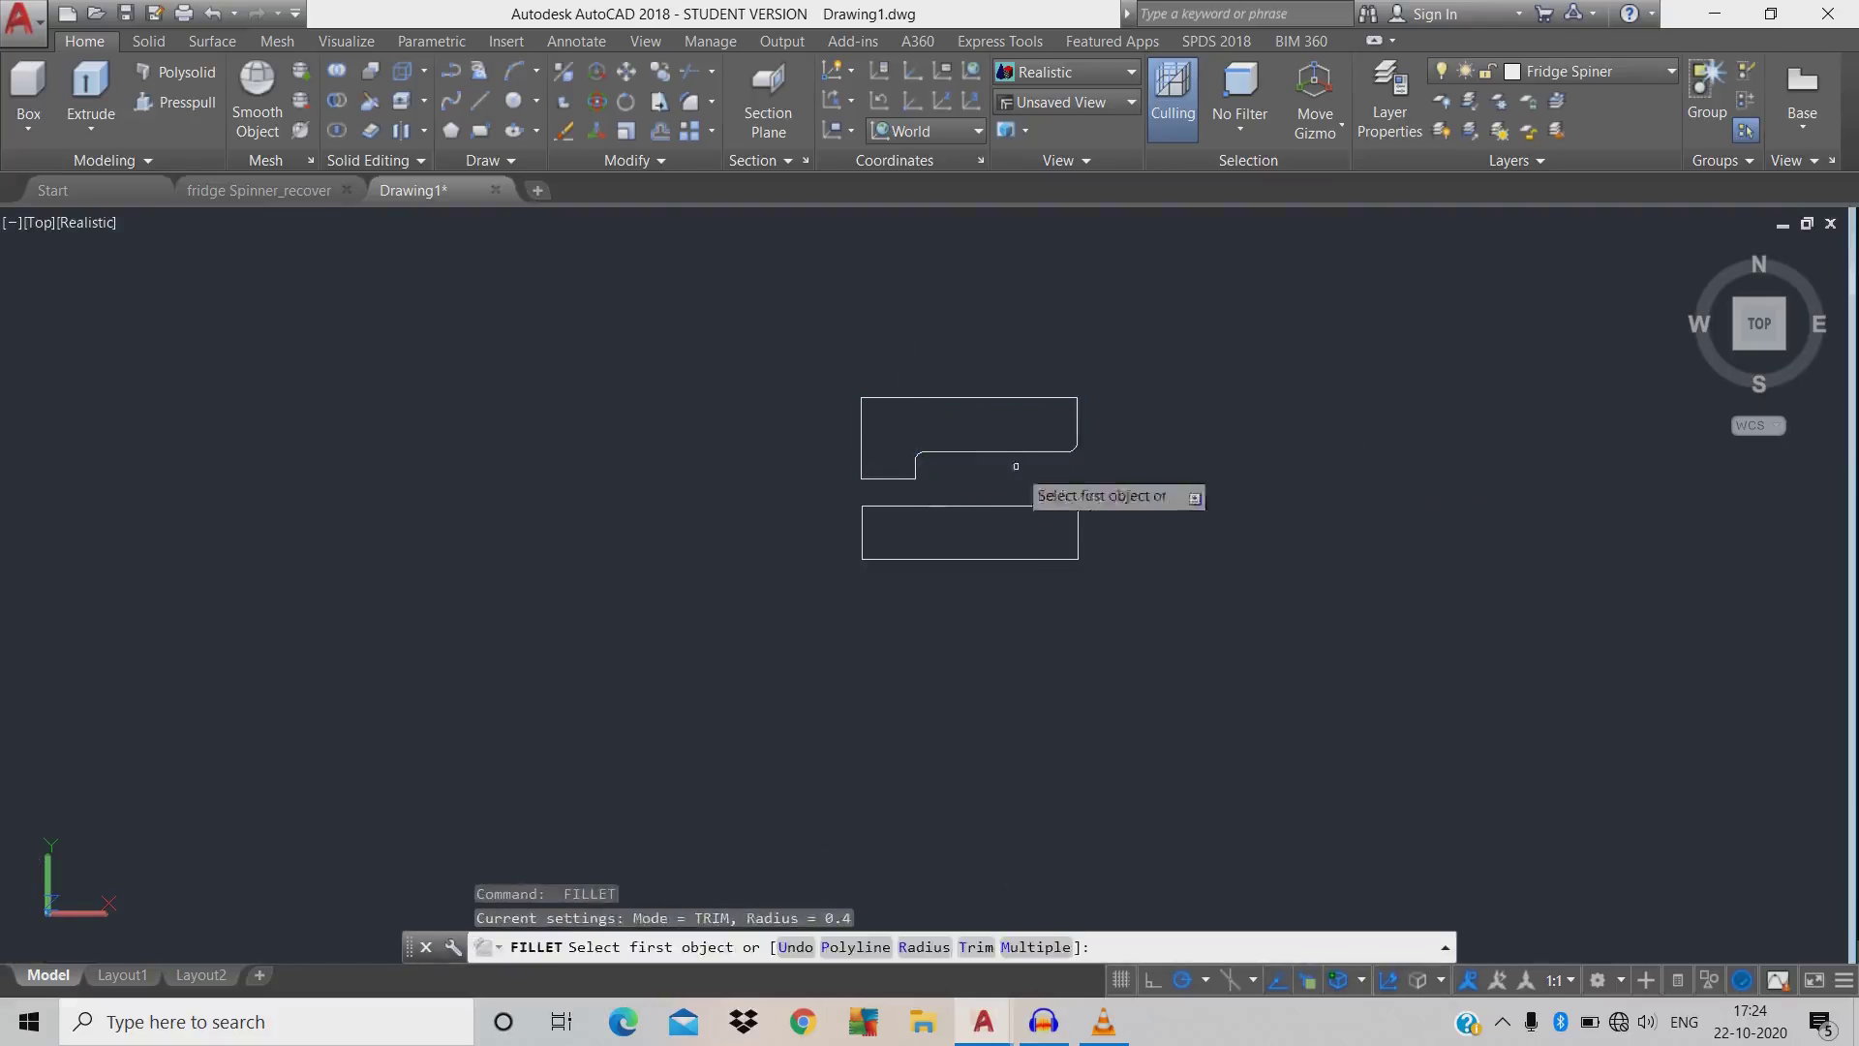
{"action": "left_click", "coordinate": [907, 477]}
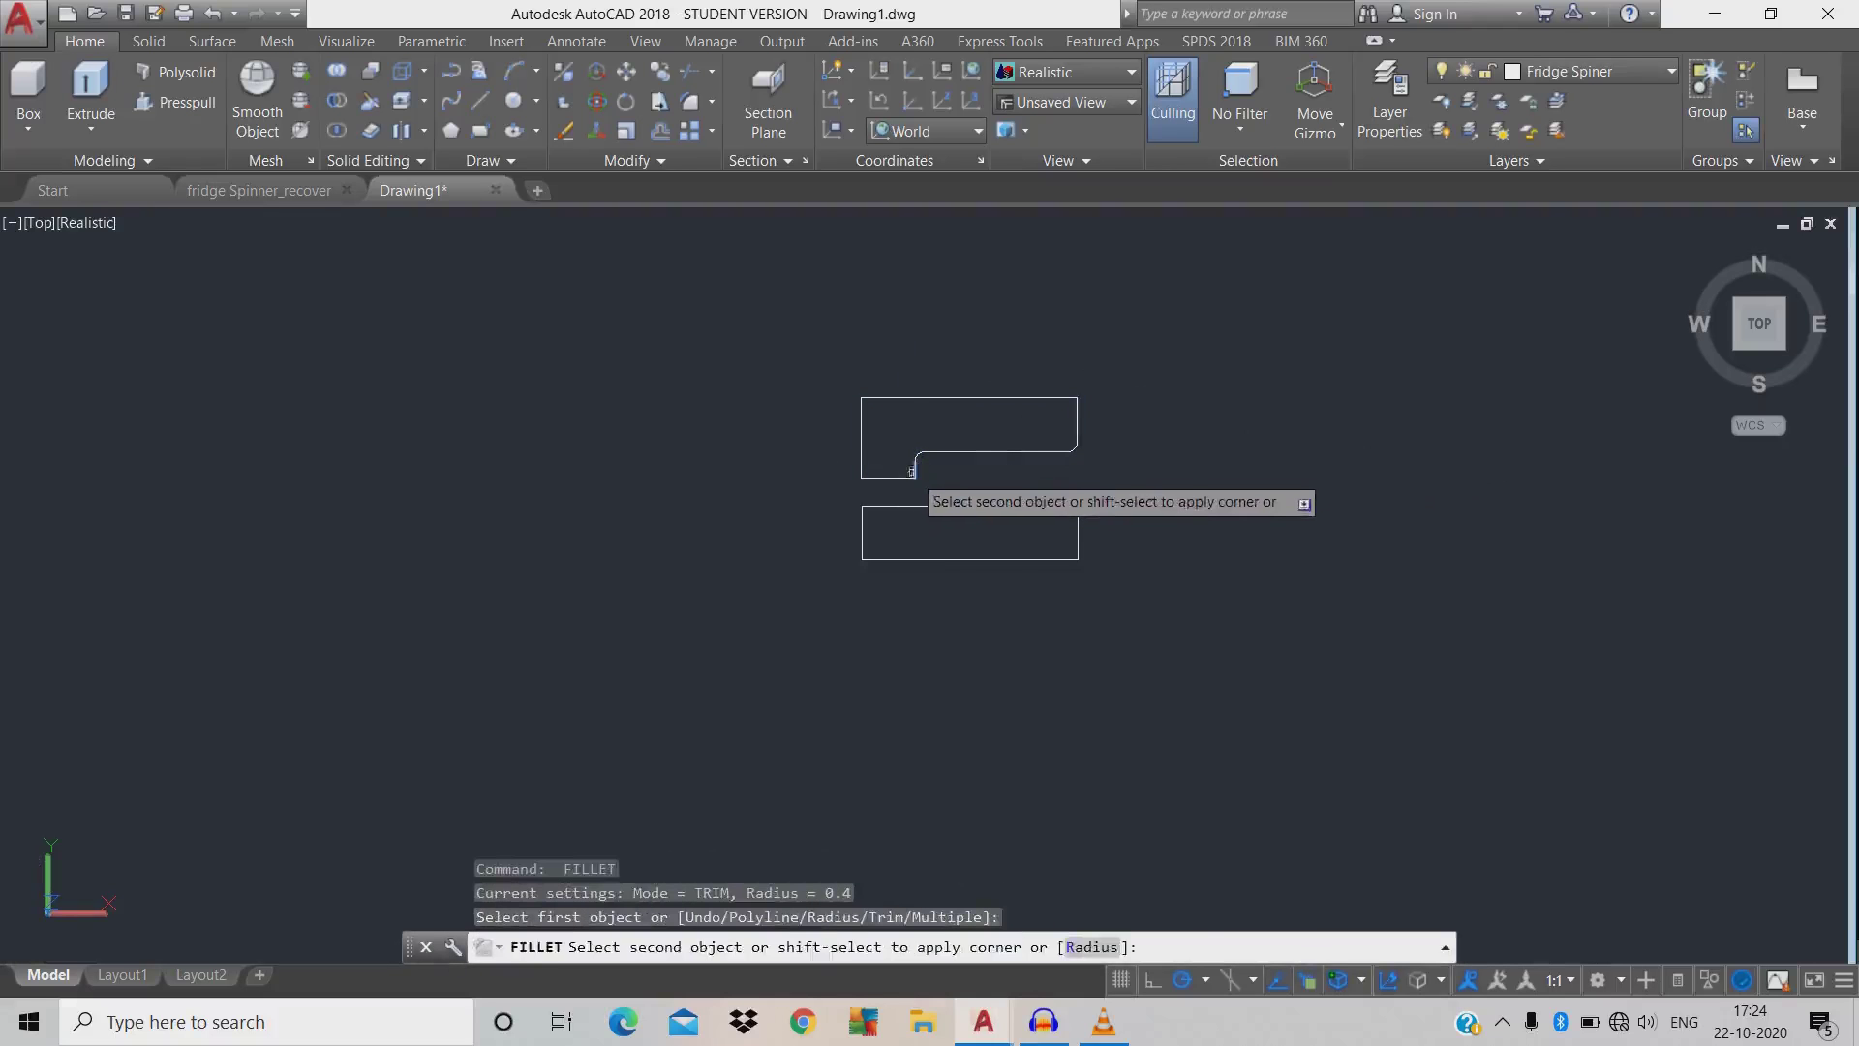
{"action": "left_click", "coordinate": [898, 479]}
- Fillet the lower-left, upper-left and upper-right corners of the L-shaped profile with the same radius
{"action": "key", "text": "Return"}
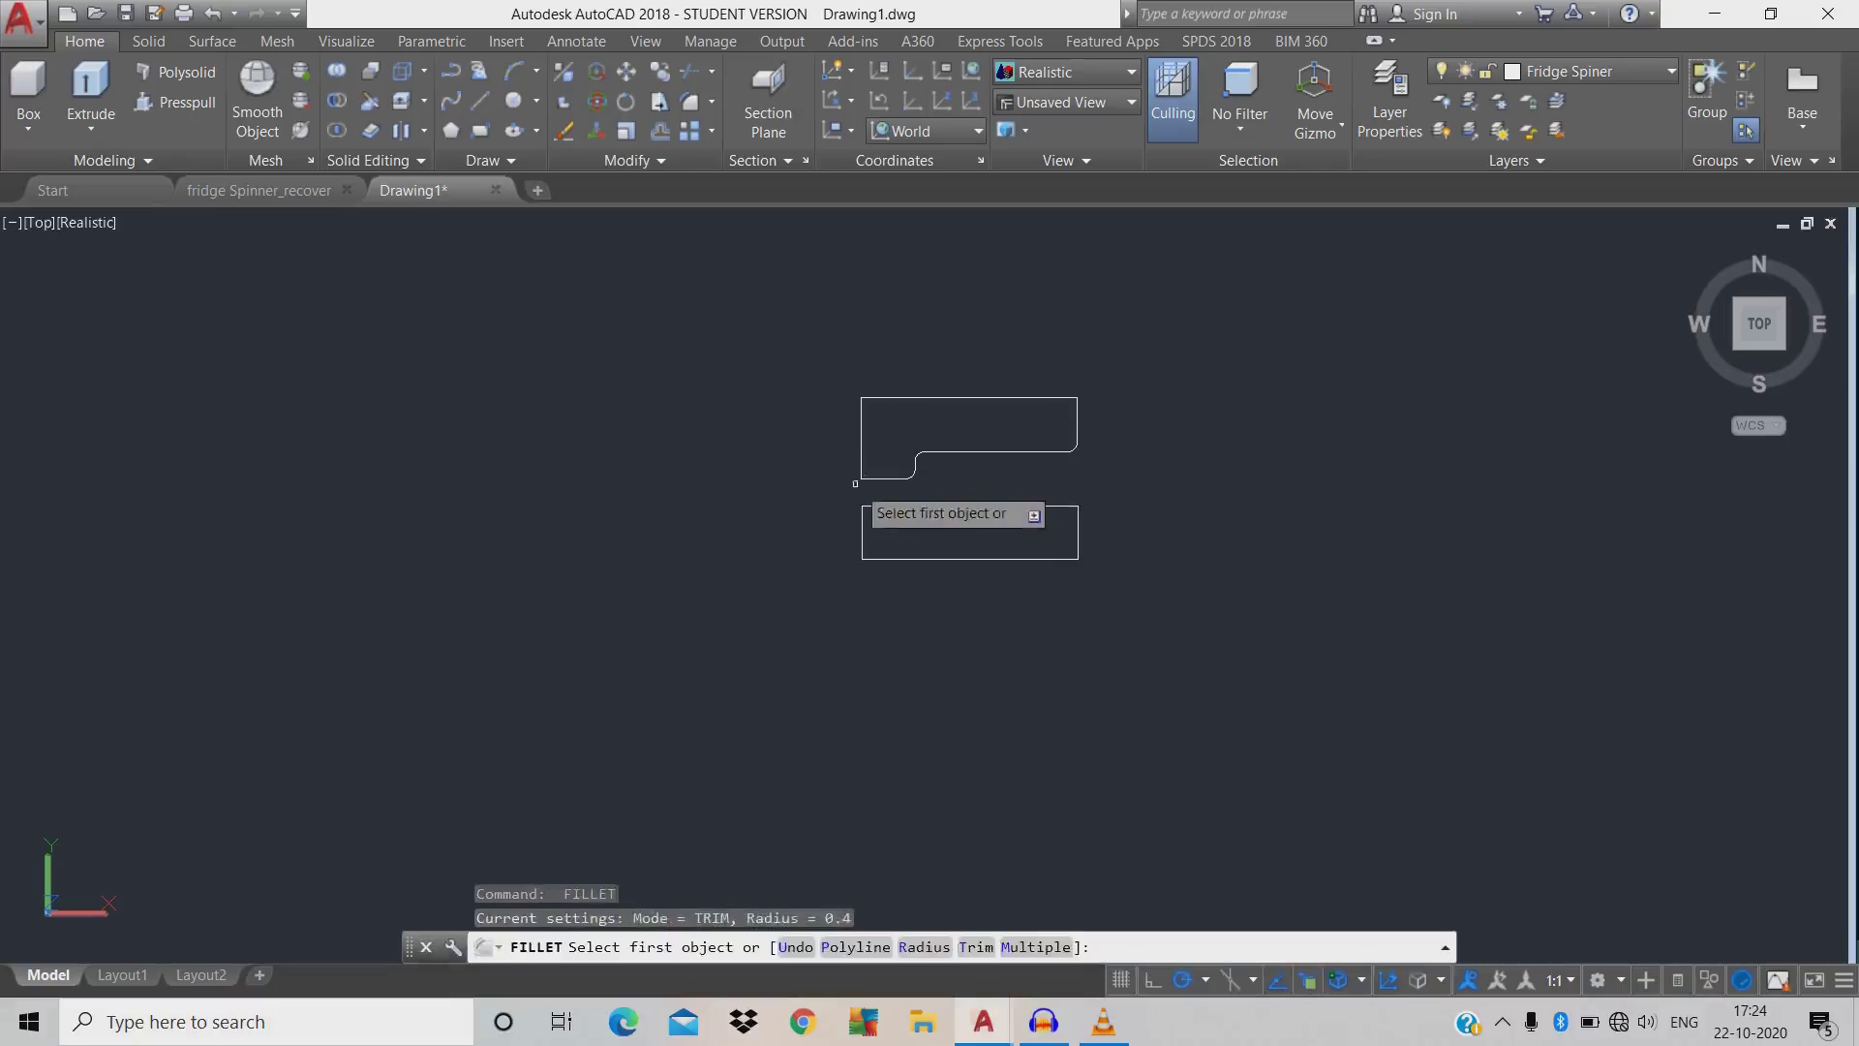
{"action": "left_click", "coordinate": [871, 481]}
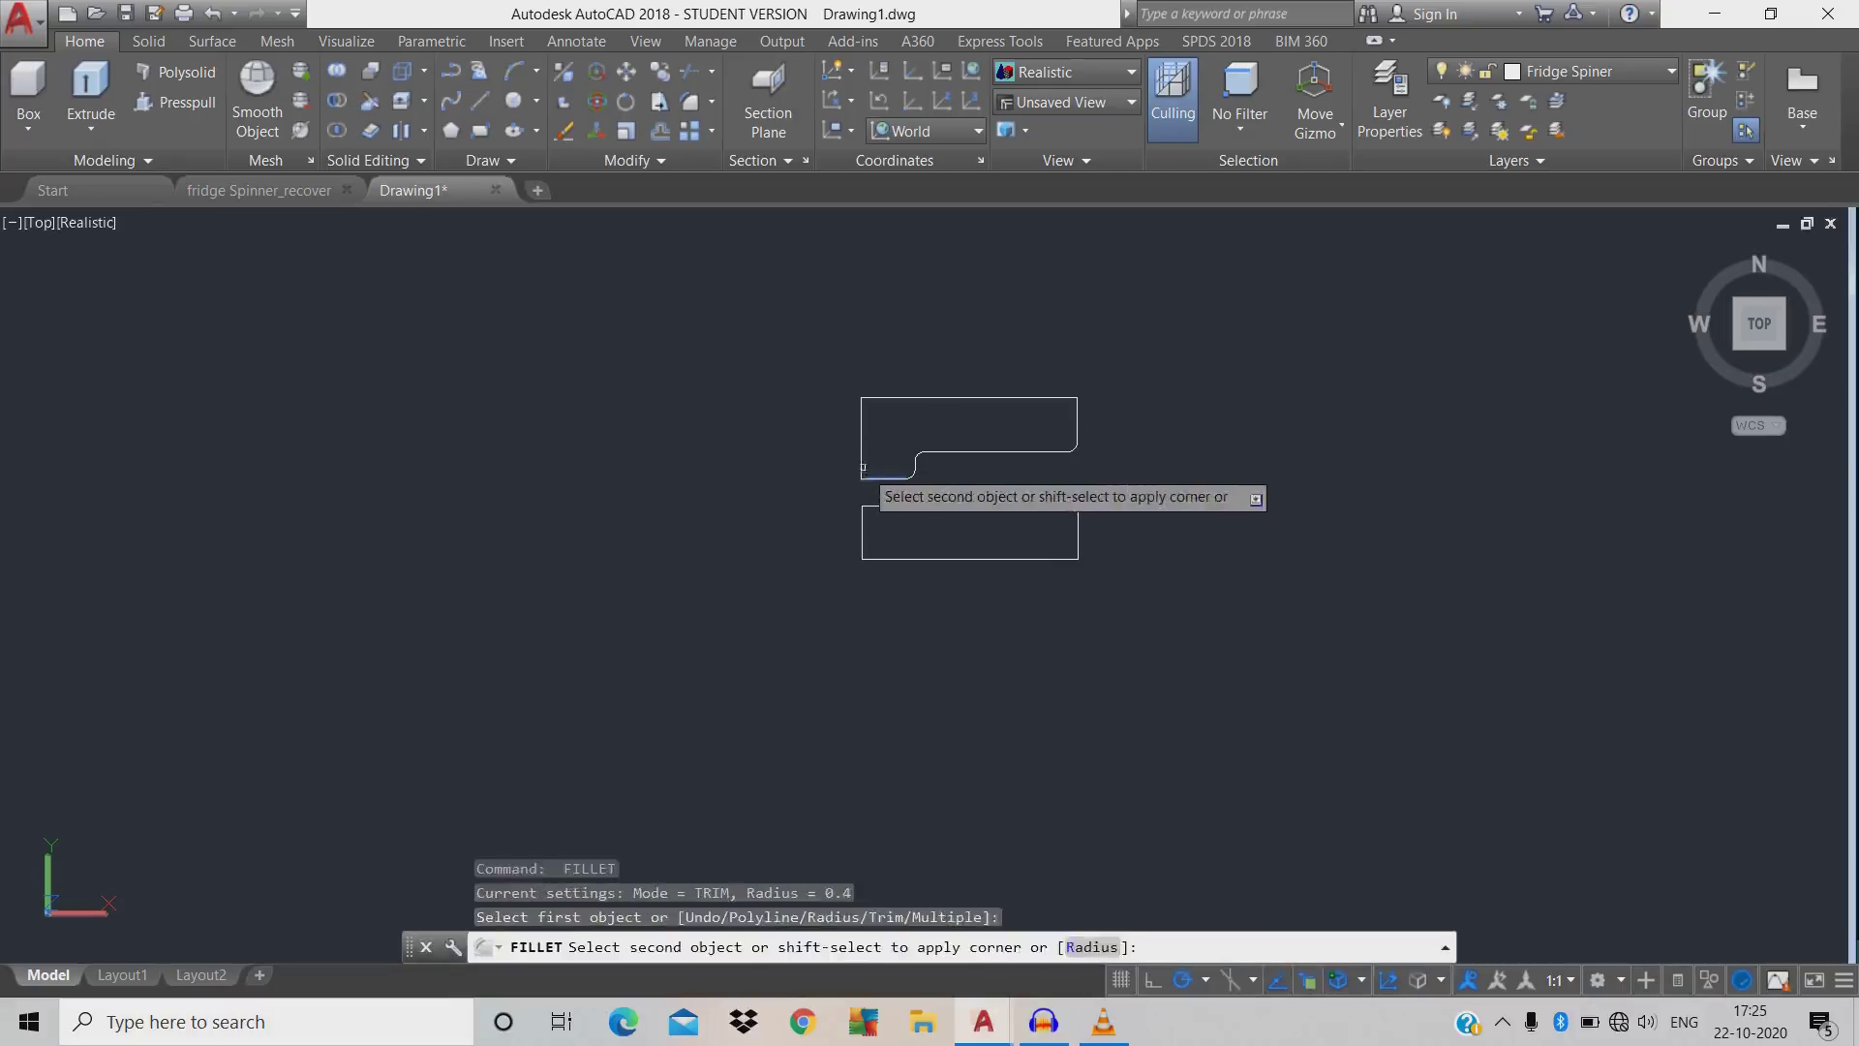
{"action": "left_click", "coordinate": [862, 467]}
{"action": "key", "text": "Return"}
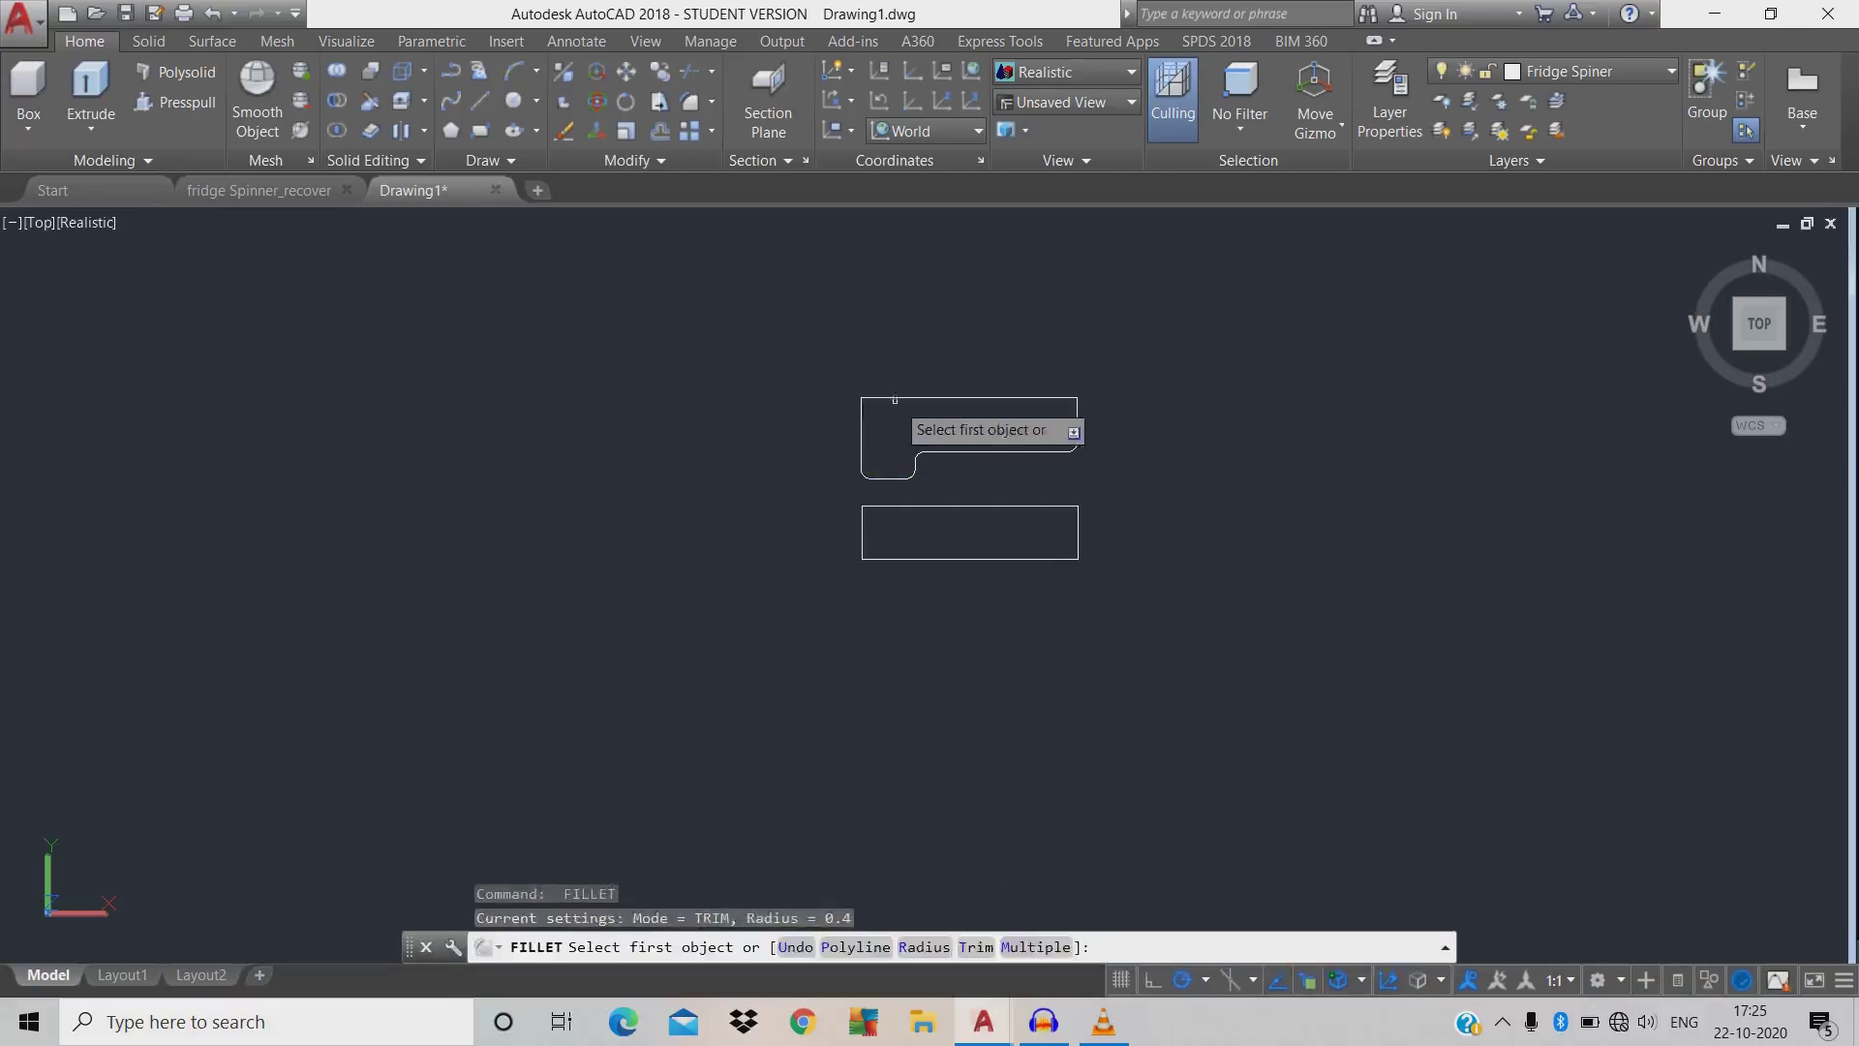
{"action": "left_click", "coordinate": [880, 403]}
{"action": "left_click", "coordinate": [862, 415]}
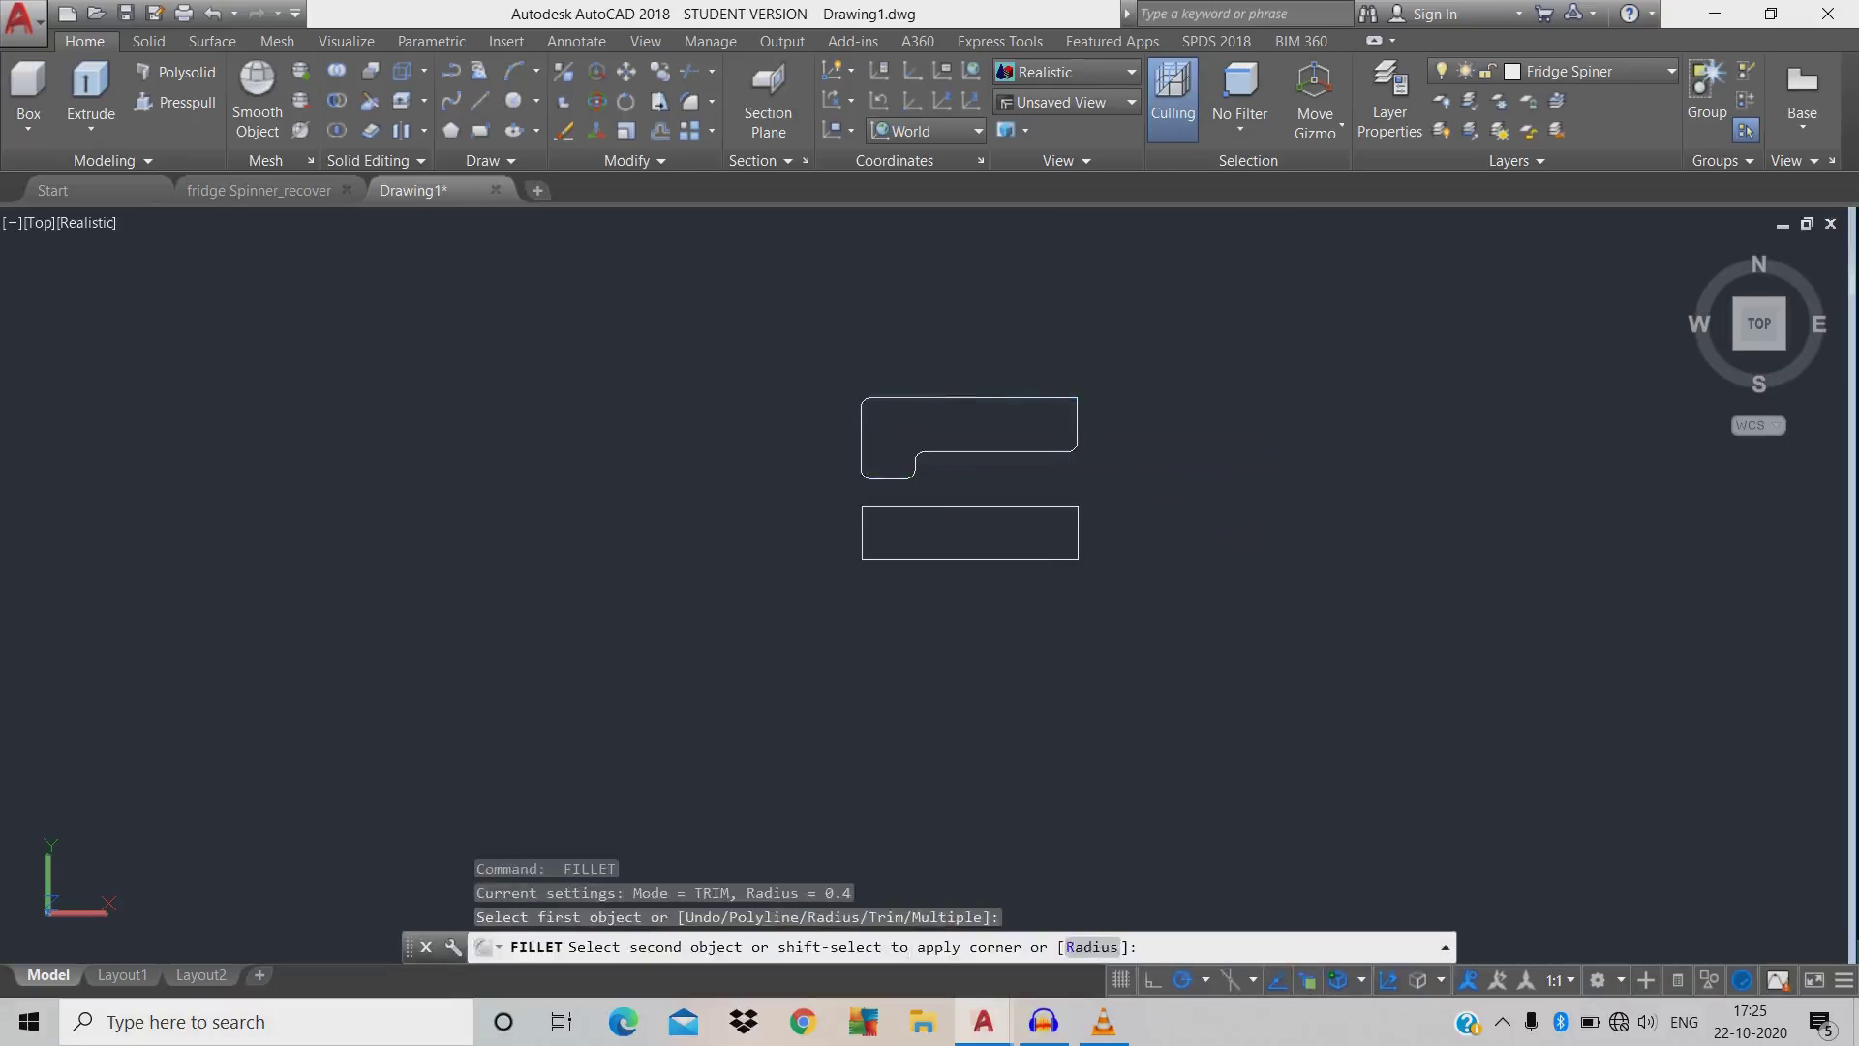
{"action": "key", "text": "Return"}
{"action": "left_click", "coordinate": [1062, 397]}
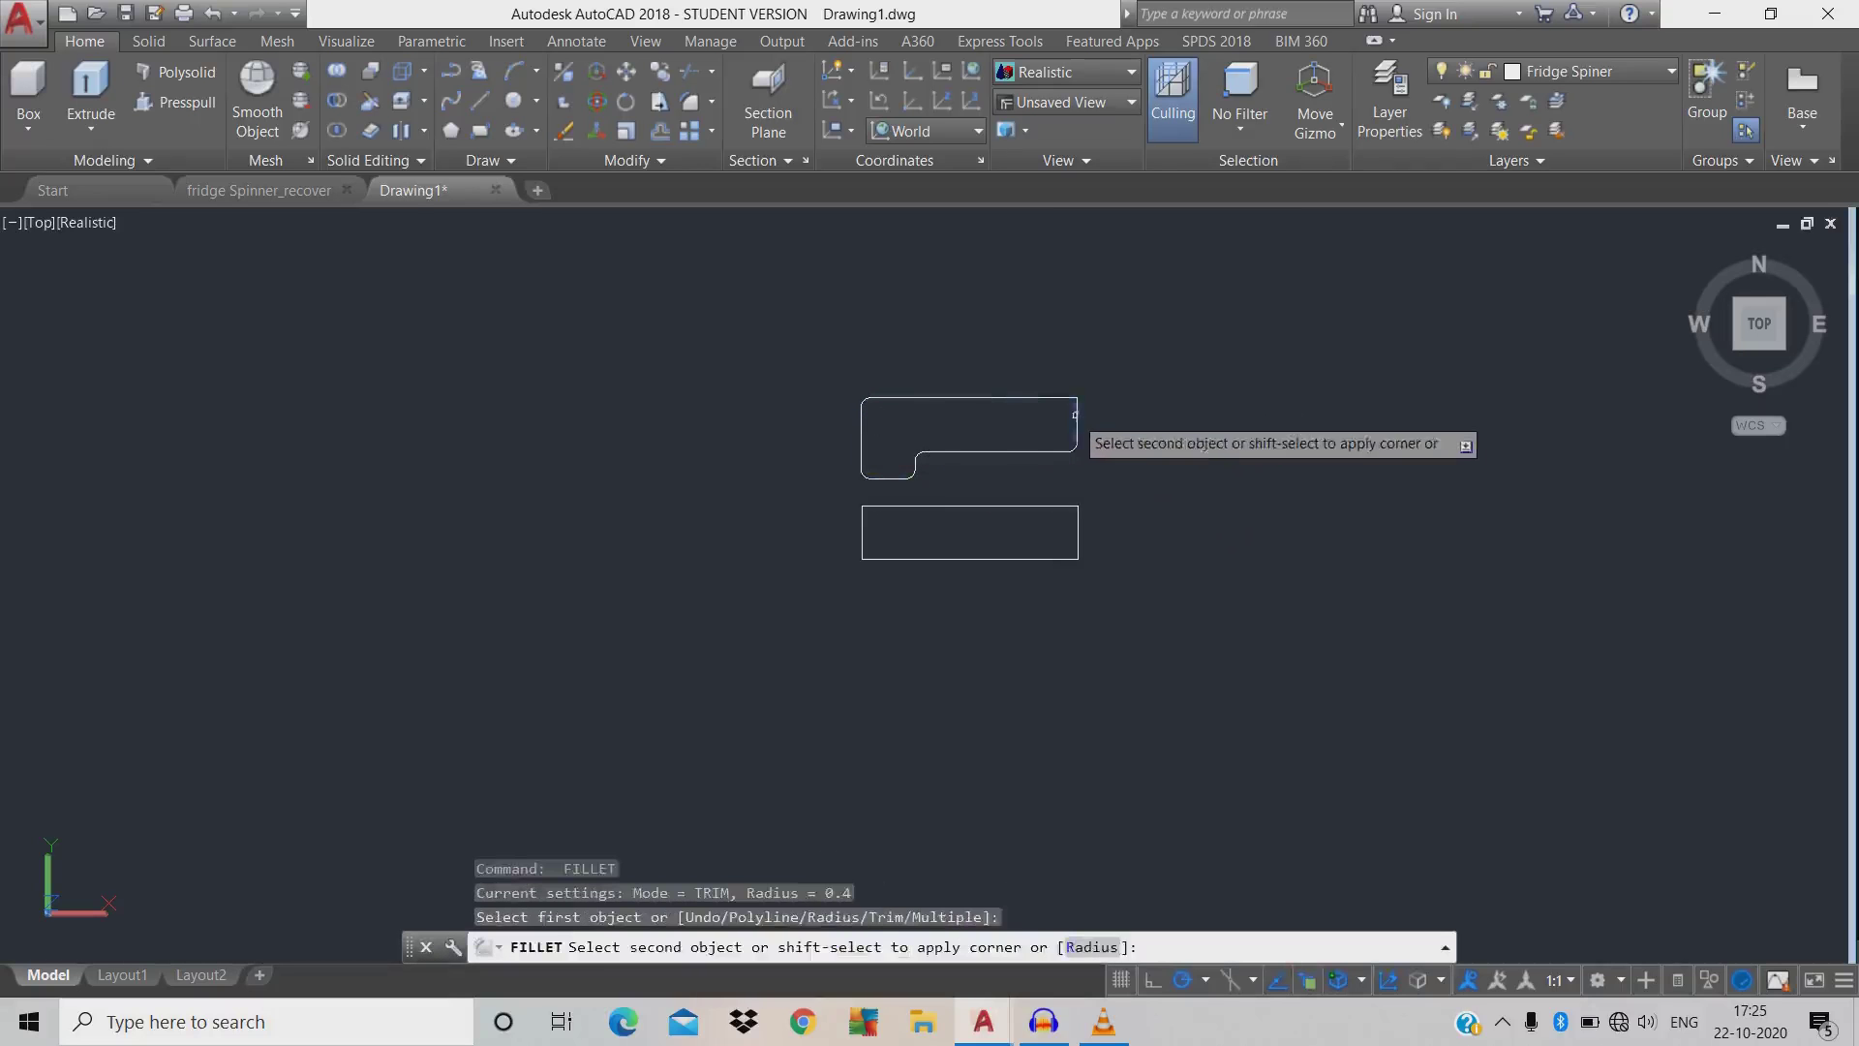
{"action": "left_click", "coordinate": [1076, 414]}
- Fillet both upper corners of the rectangular profile below with the same radius
{"action": "key", "text": "Return"}
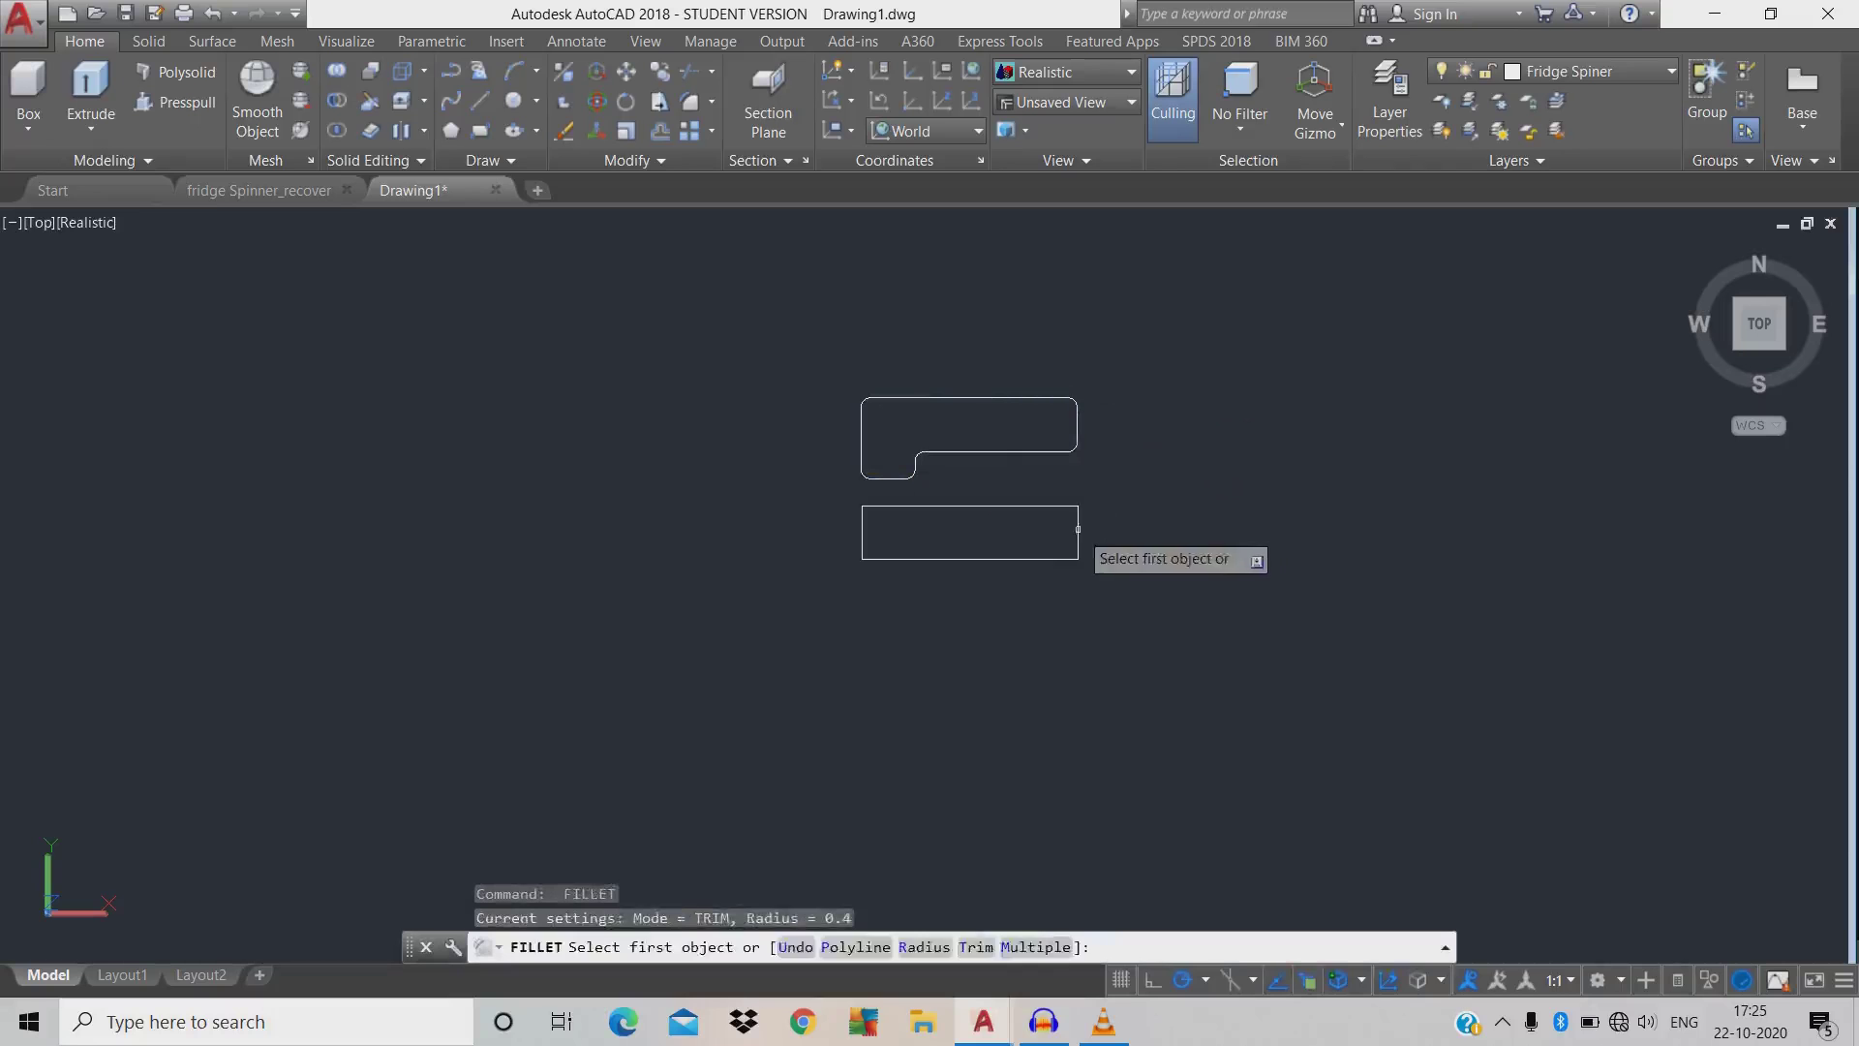
{"action": "left_click", "coordinate": [1066, 506]}
{"action": "left_click", "coordinate": [1075, 515]}
{"action": "key", "text": "Return"}
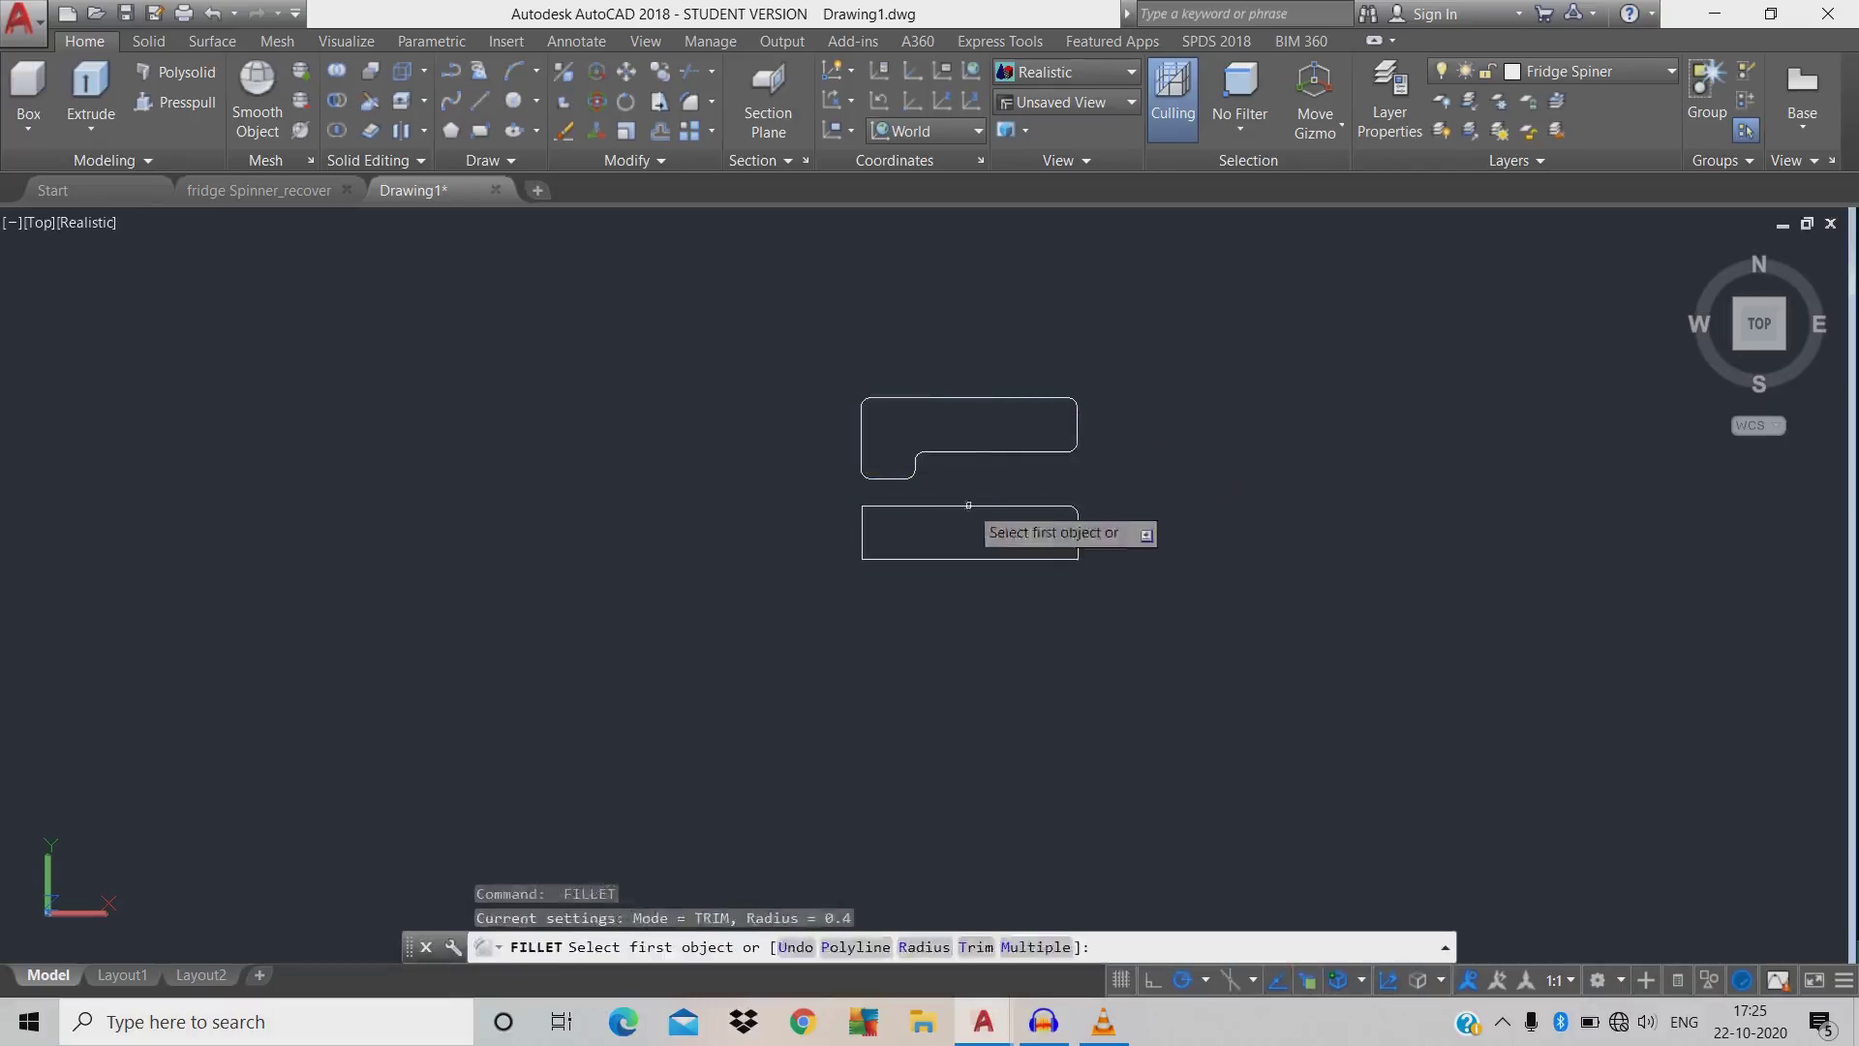
{"action": "left_click", "coordinate": [971, 505]}
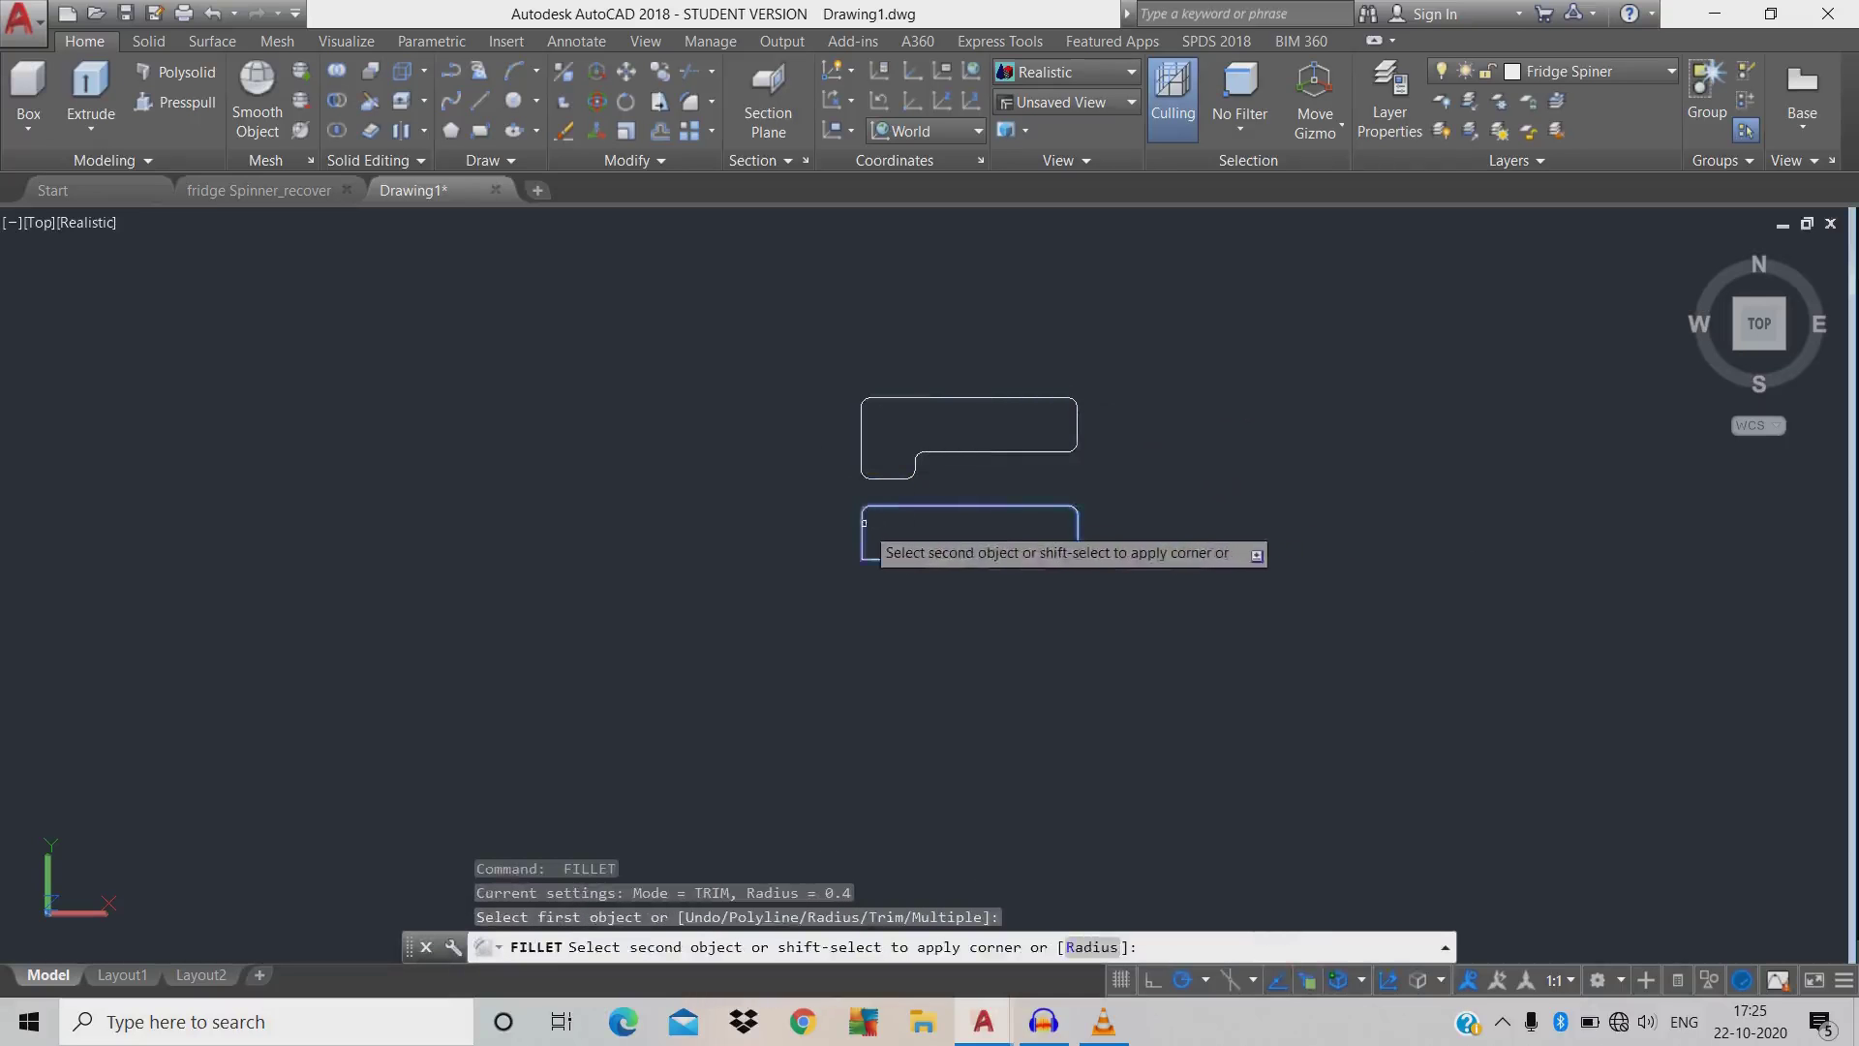
{"action": "left_click", "coordinate": [863, 531]}
- Fillet both lower corners of the rectangular profile with the same radius and end the Fillet command
{"action": "key", "text": "Return"}
{"action": "left_click", "coordinate": [863, 530]}
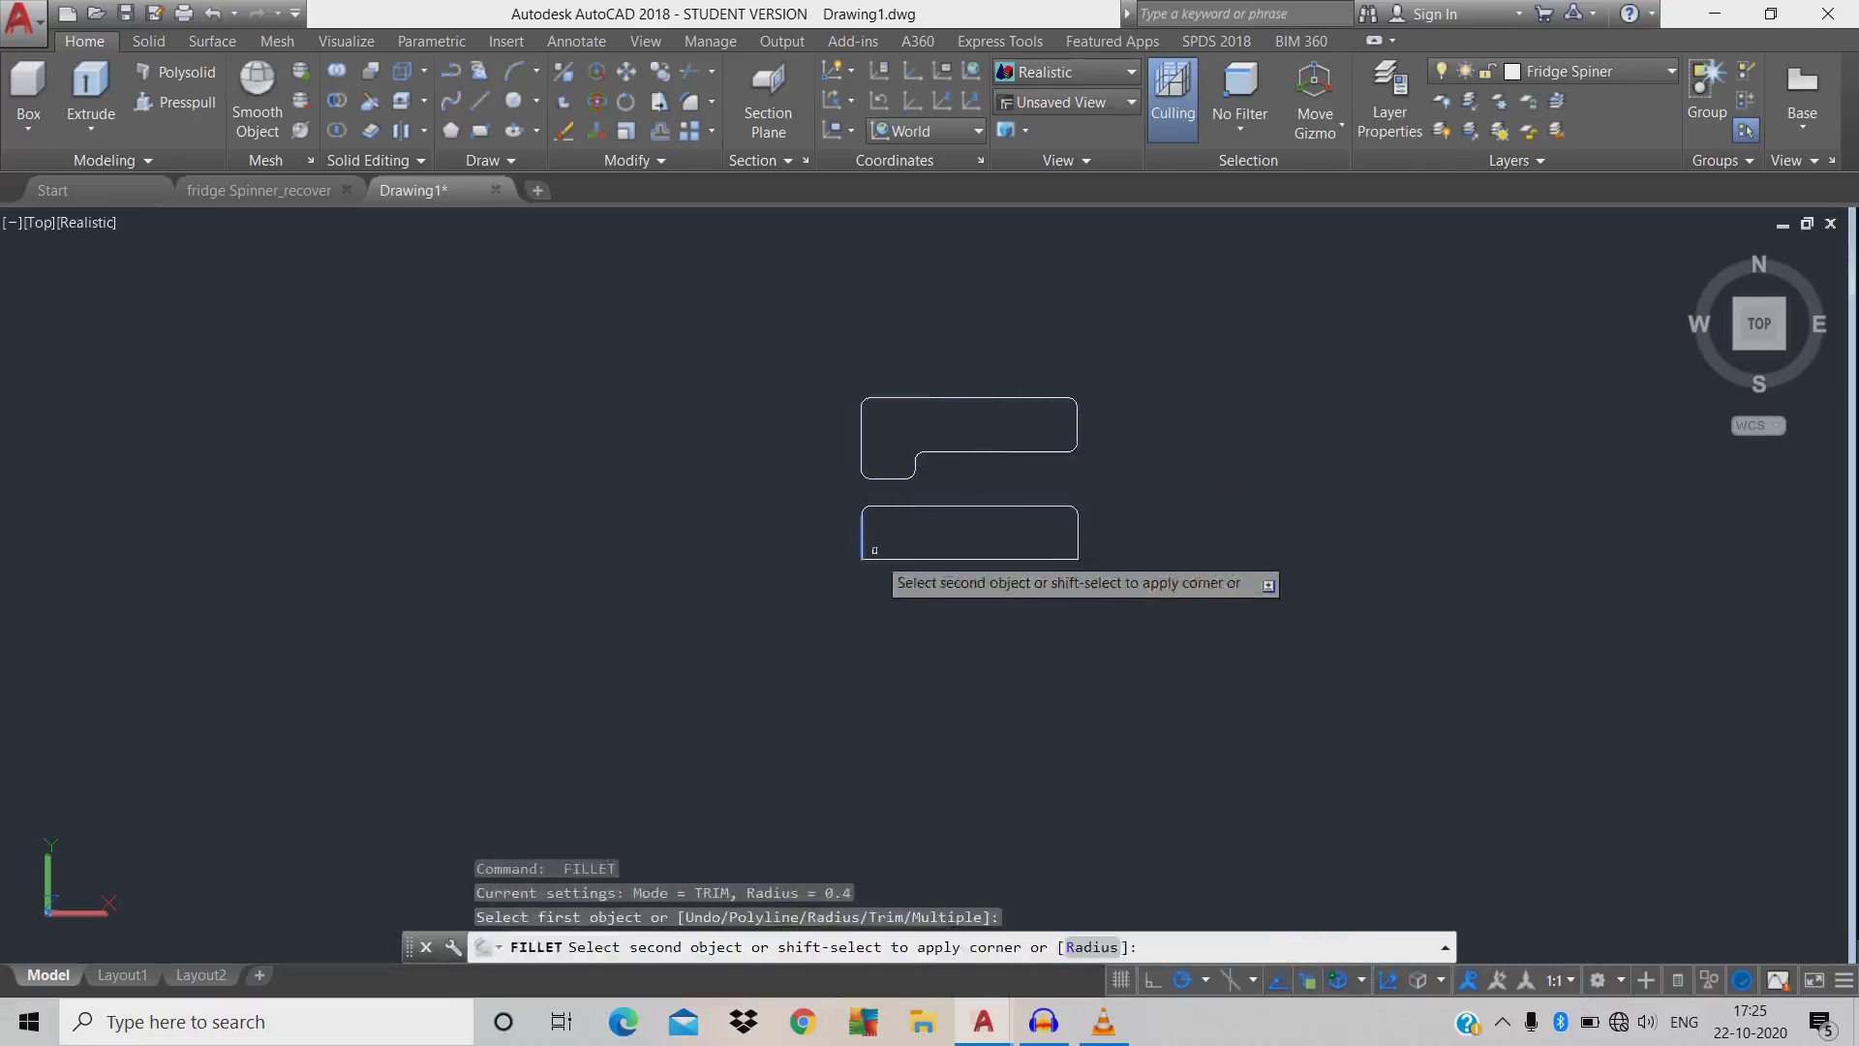
{"action": "left_click", "coordinate": [1041, 557]}
{"action": "left_click", "coordinate": [1045, 555]}
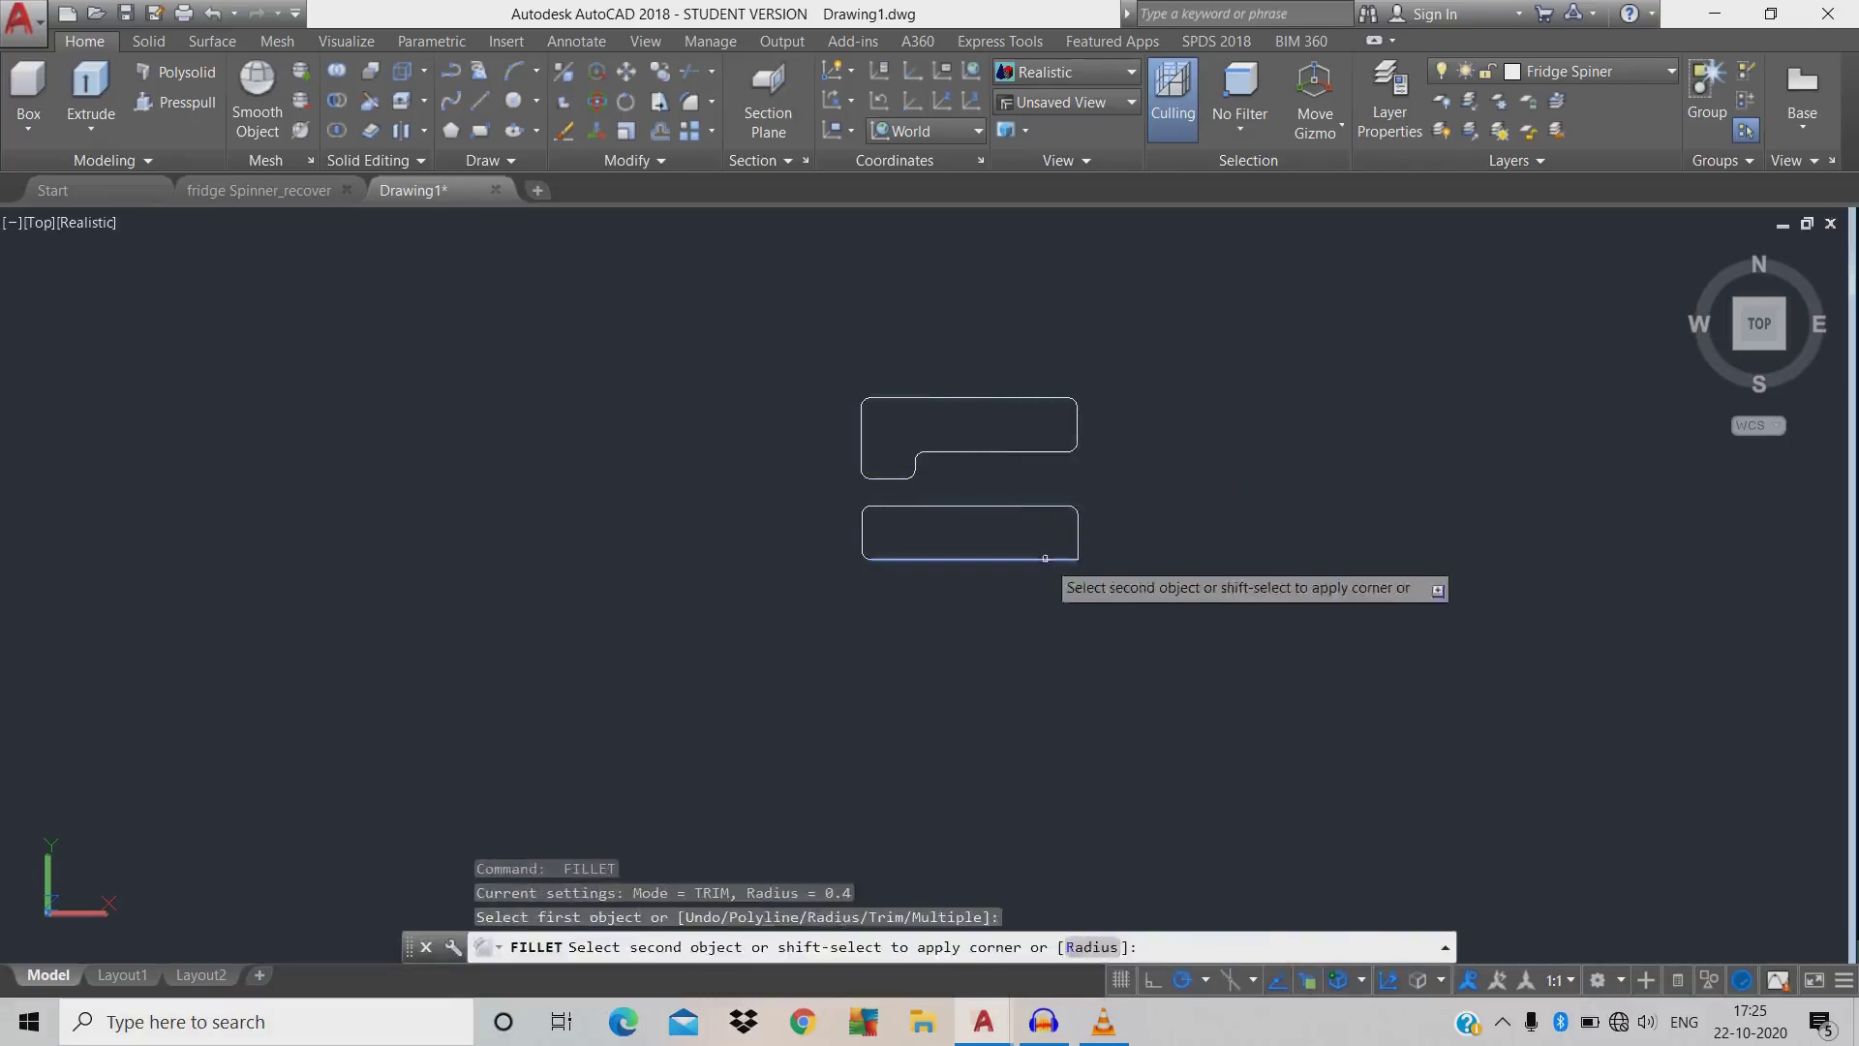
{"action": "left_click", "coordinate": [1079, 547]}
{"action": "key", "text": "Return"}
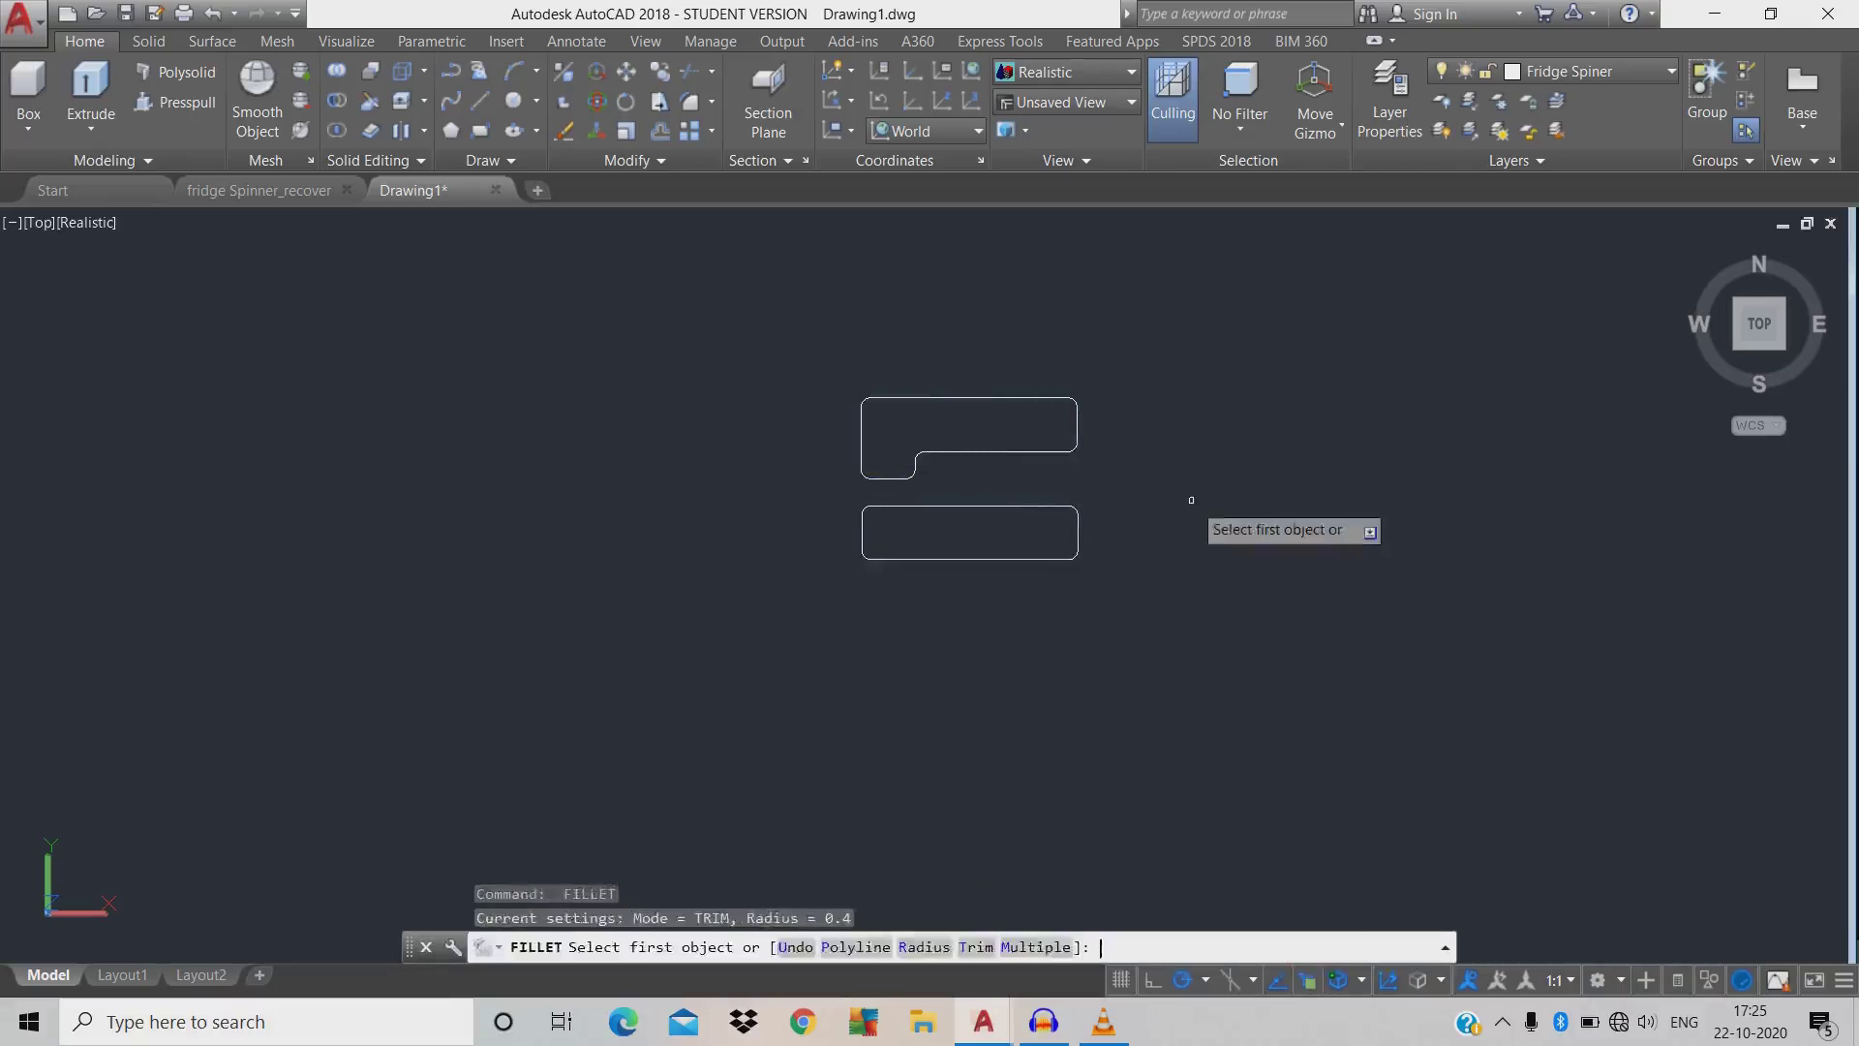
{"action": "key", "text": "Escape"}
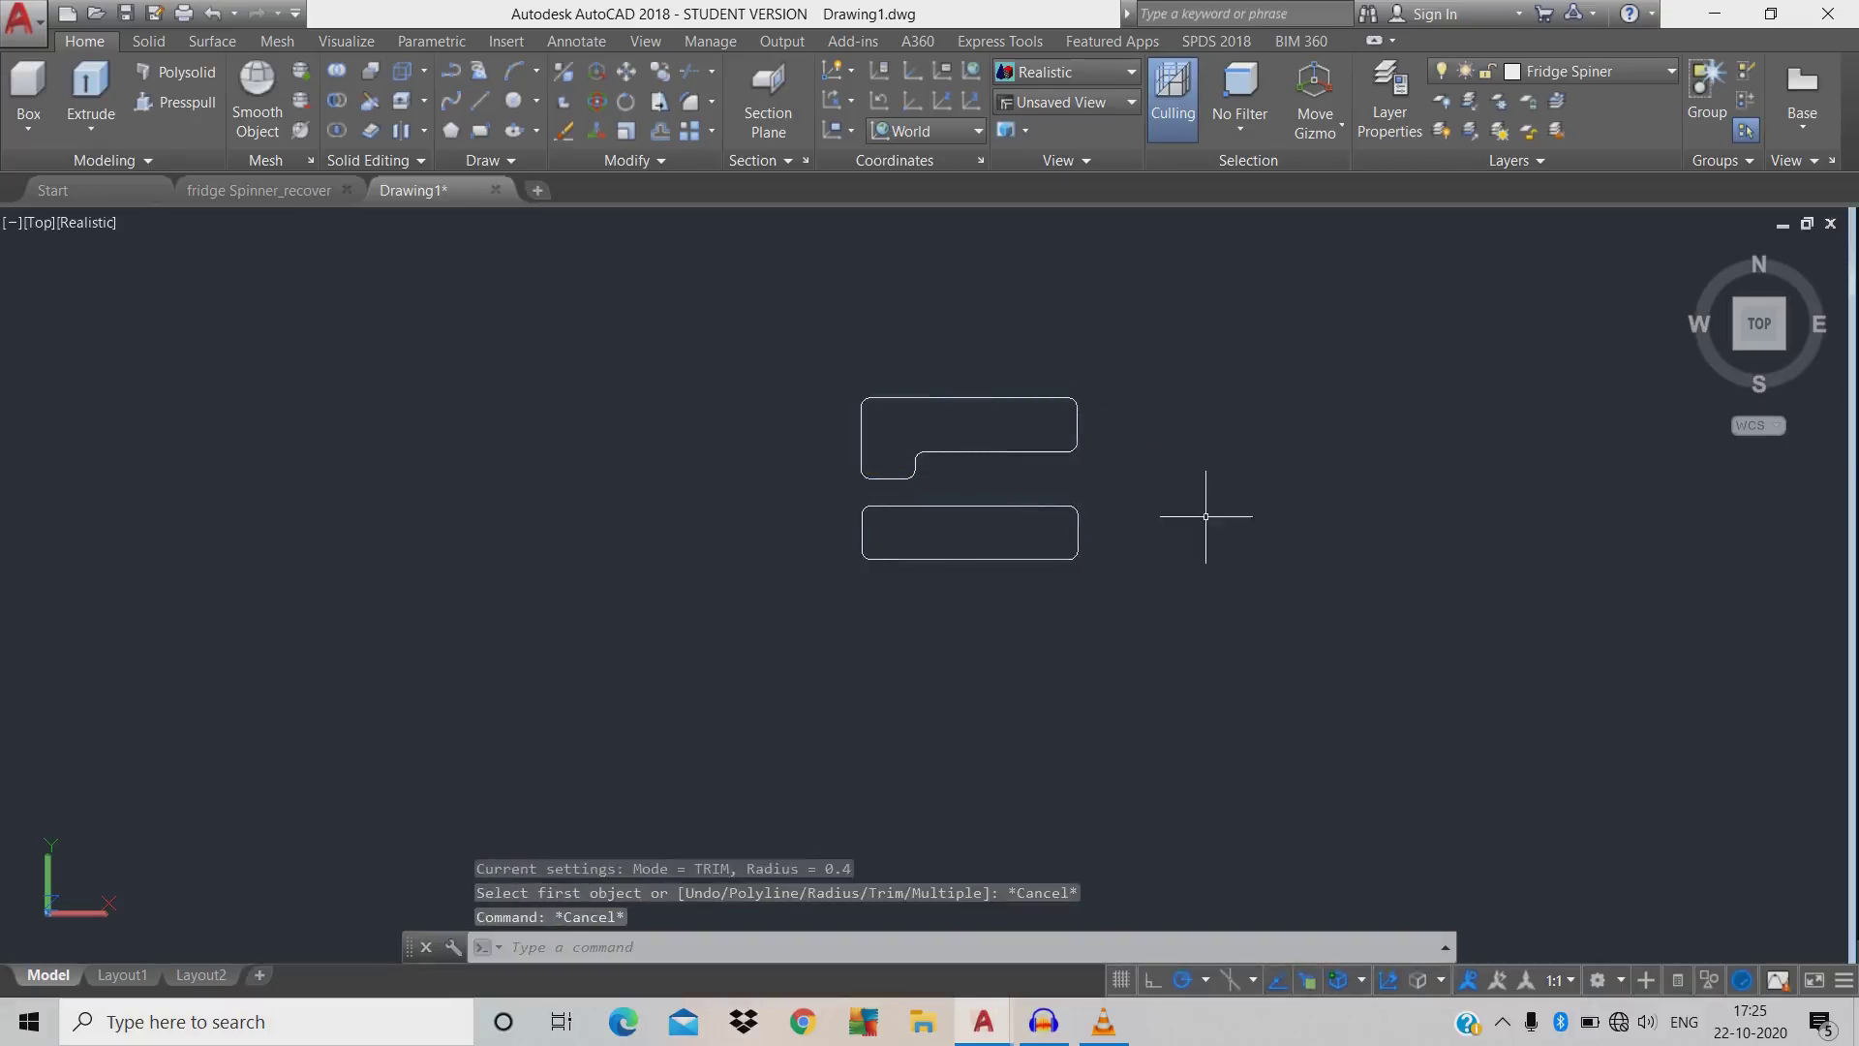
{"action": "key", "text": "Escape"}
{"action": "key", "text": "Escape"}
- Draw a rectangle 8 long and 1.5 wide in the empty space to the right of the lower rectangular profile
{"action": "type", "text": "rec"}
{"action": "key", "text": "Return"}
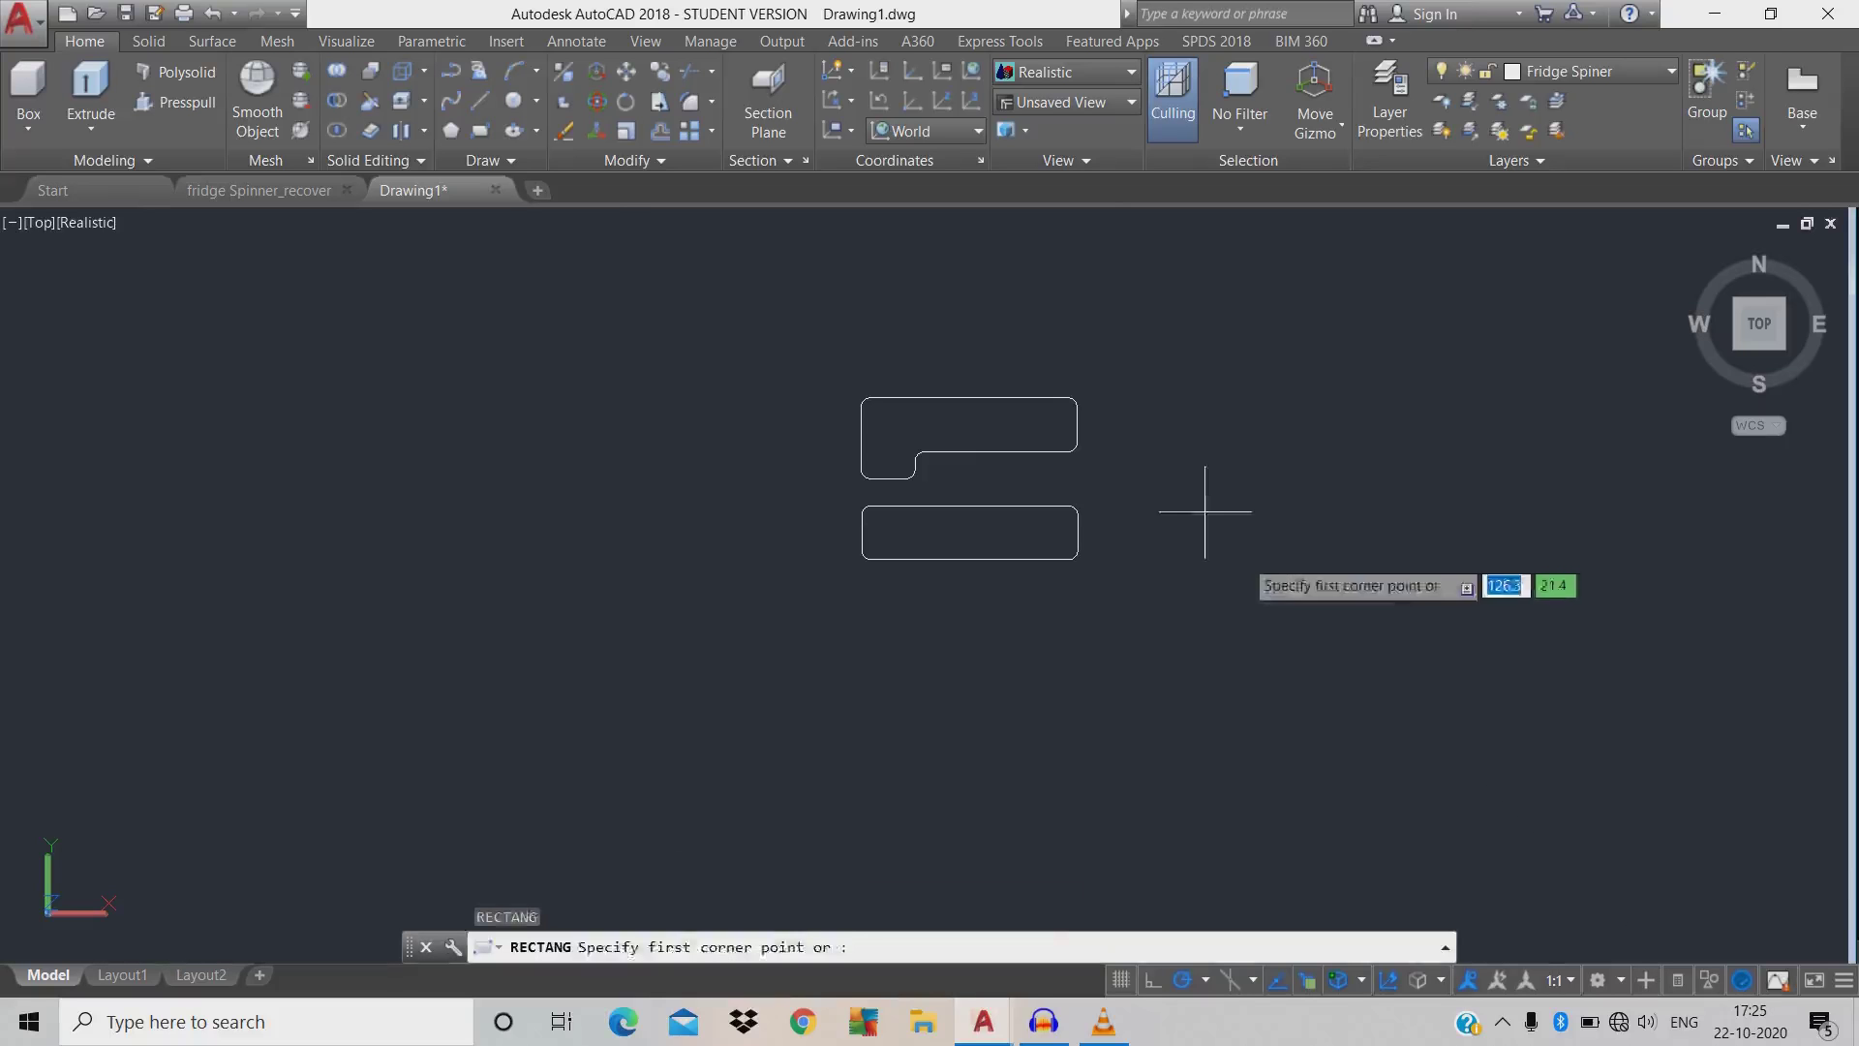
{"action": "left_click", "coordinate": [1209, 506]}
{"action": "type", "text": "d"}
{"action": "key", "text": "Return"}
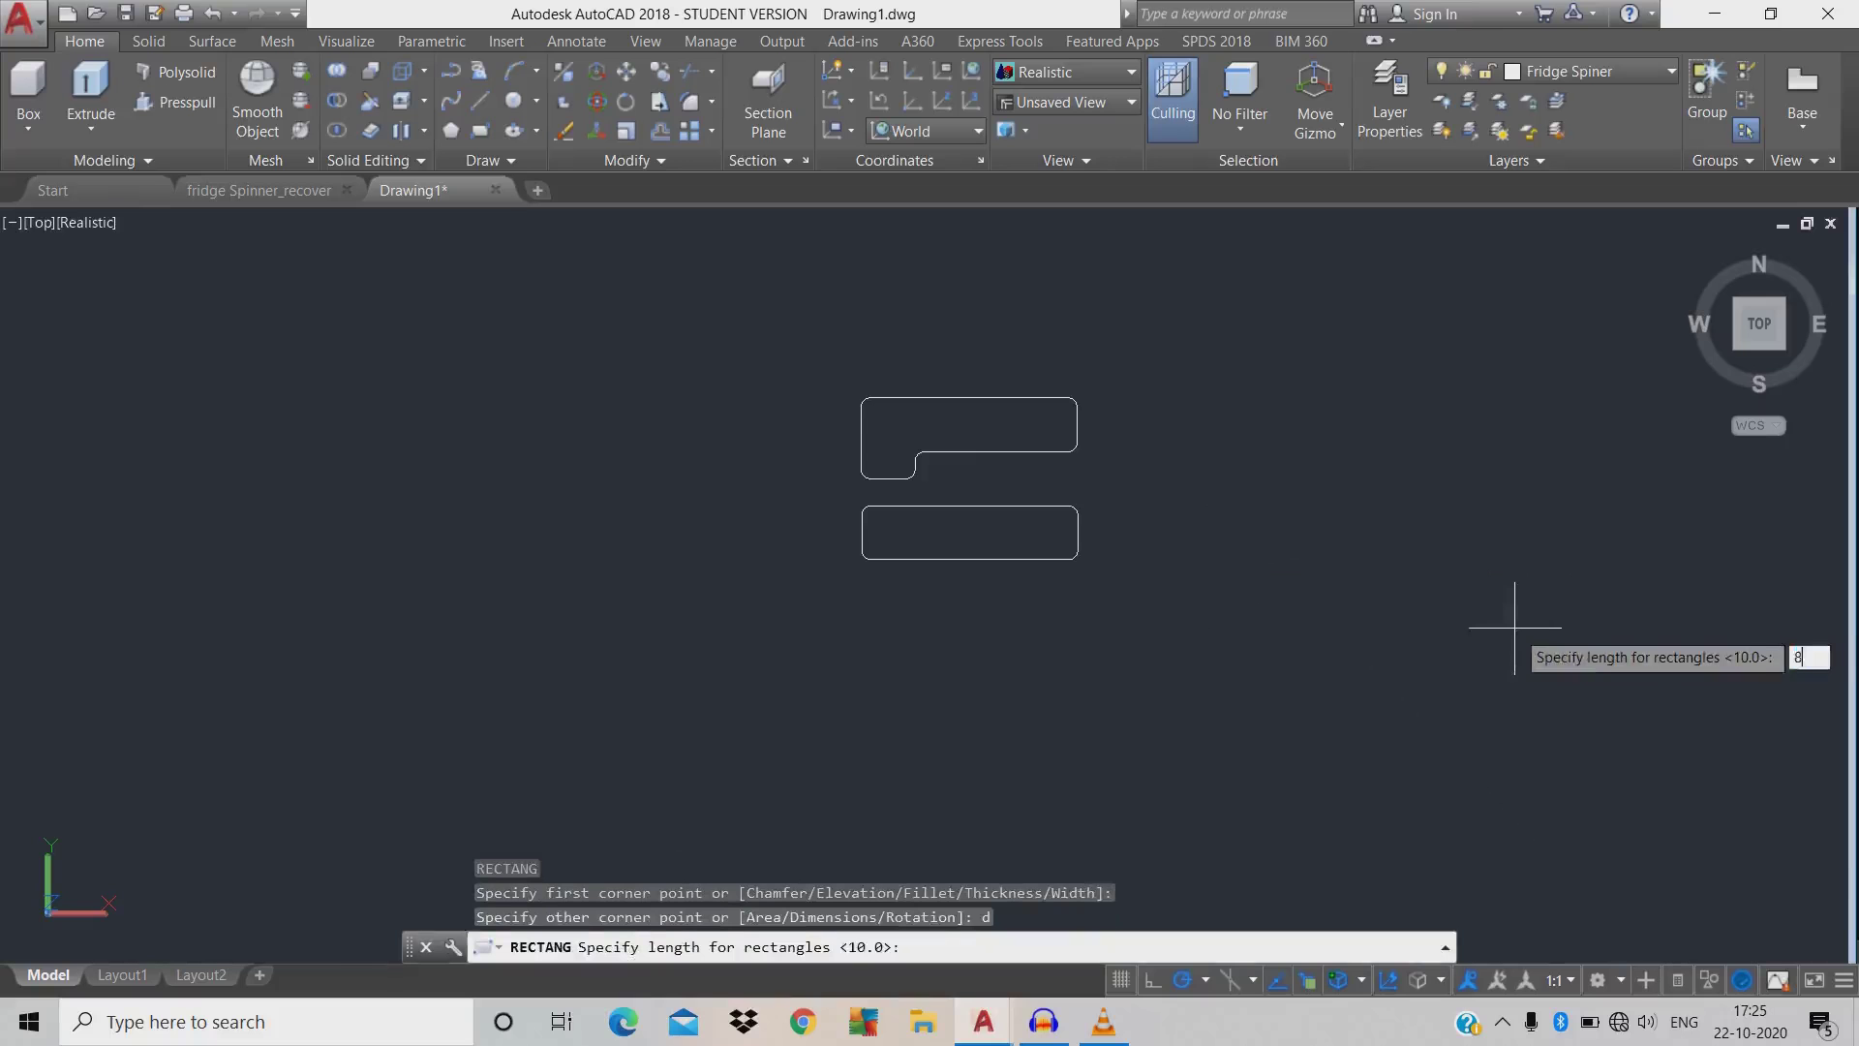
{"action": "key", "text": "Return"}
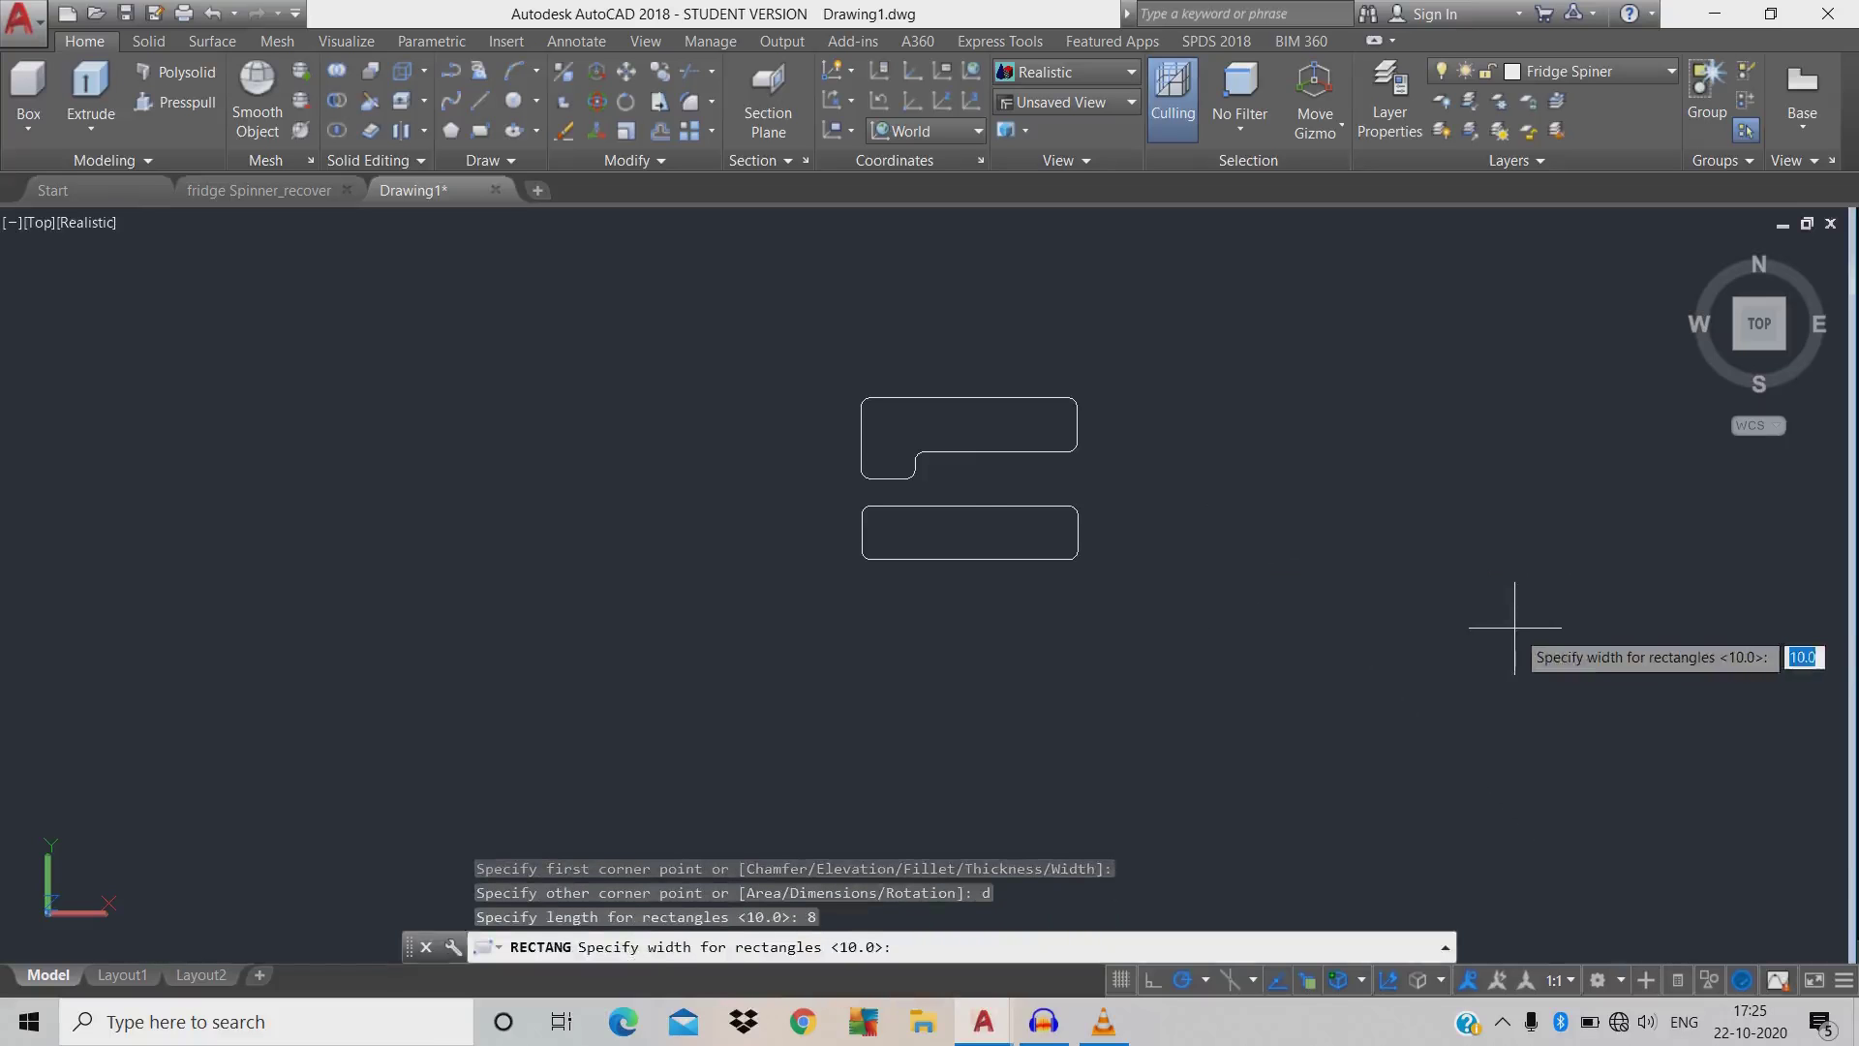
{"action": "key", "text": "Return"}
{"action": "left_click", "coordinate": [1514, 627]}
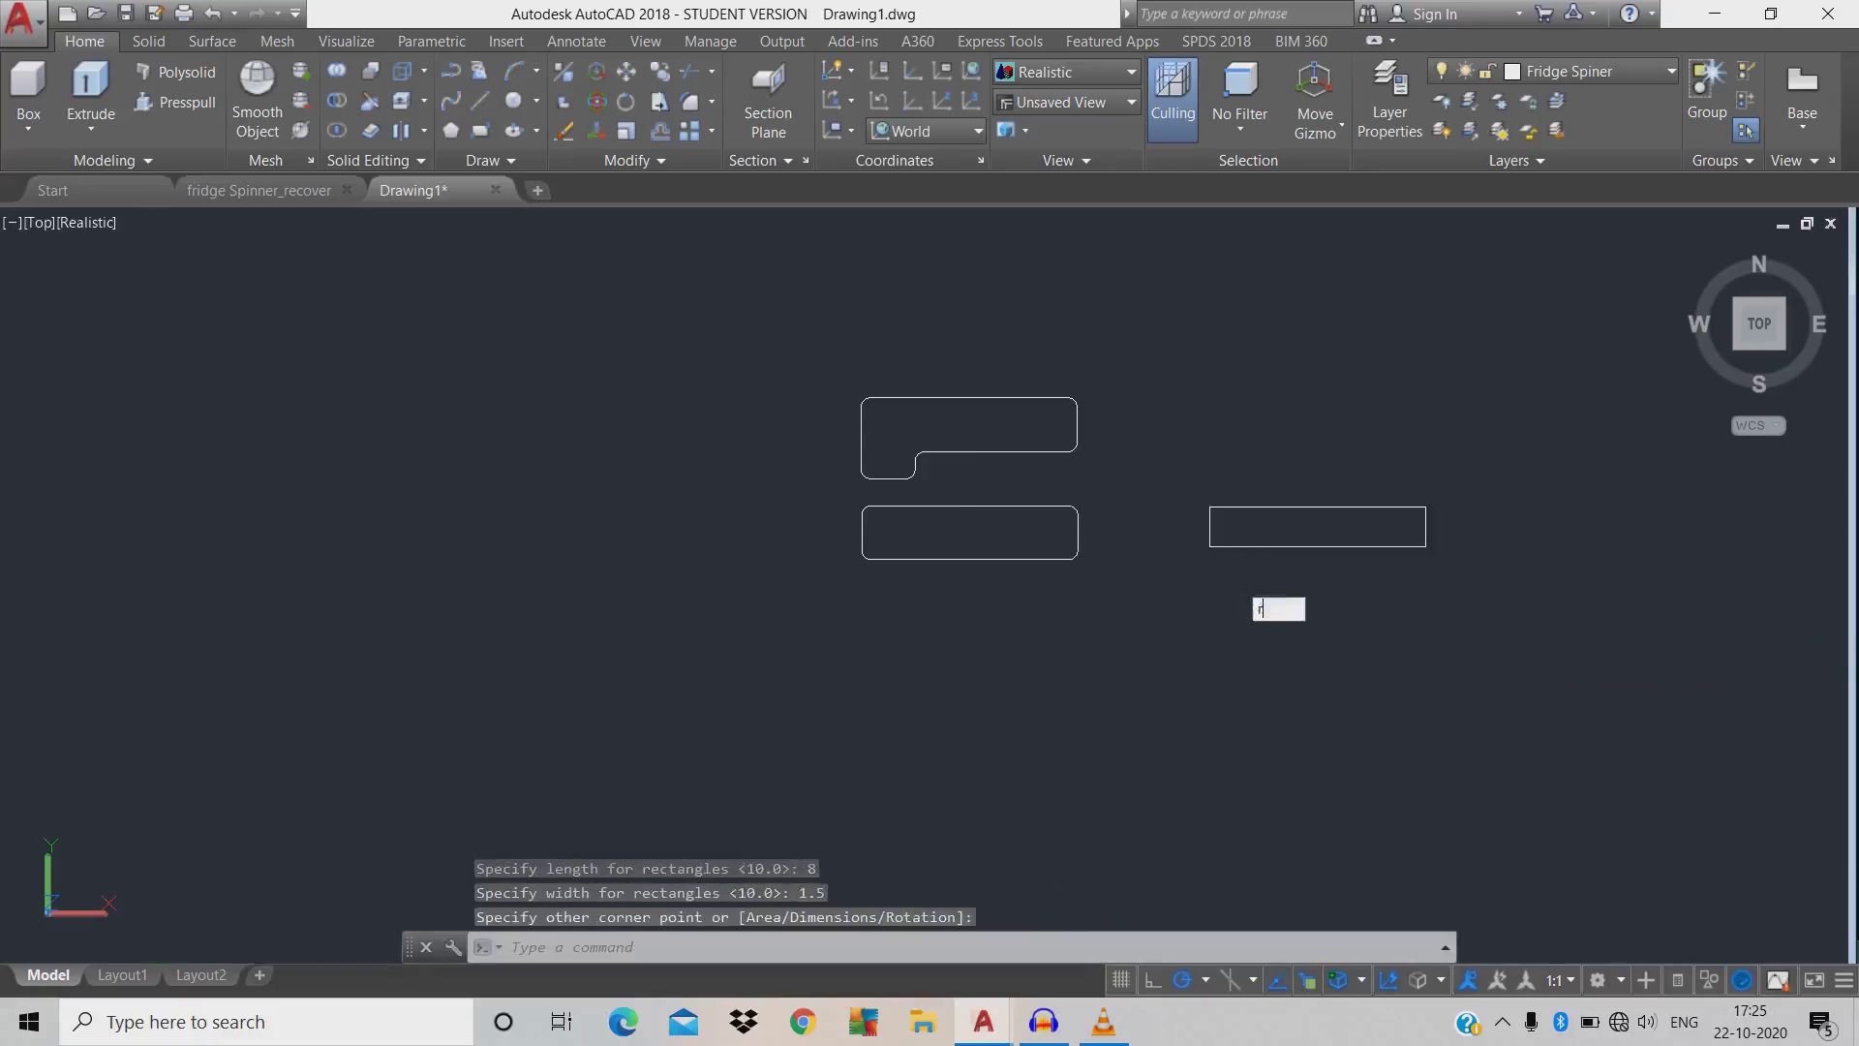
- Fillet the lower-left and upper-left corners of the new 8 by 1.5 rectangle with a radius of 0.35
{"action": "type", "text": "f"}
{"action": "key", "text": "Return"}
{"action": "key", "text": "Return"}
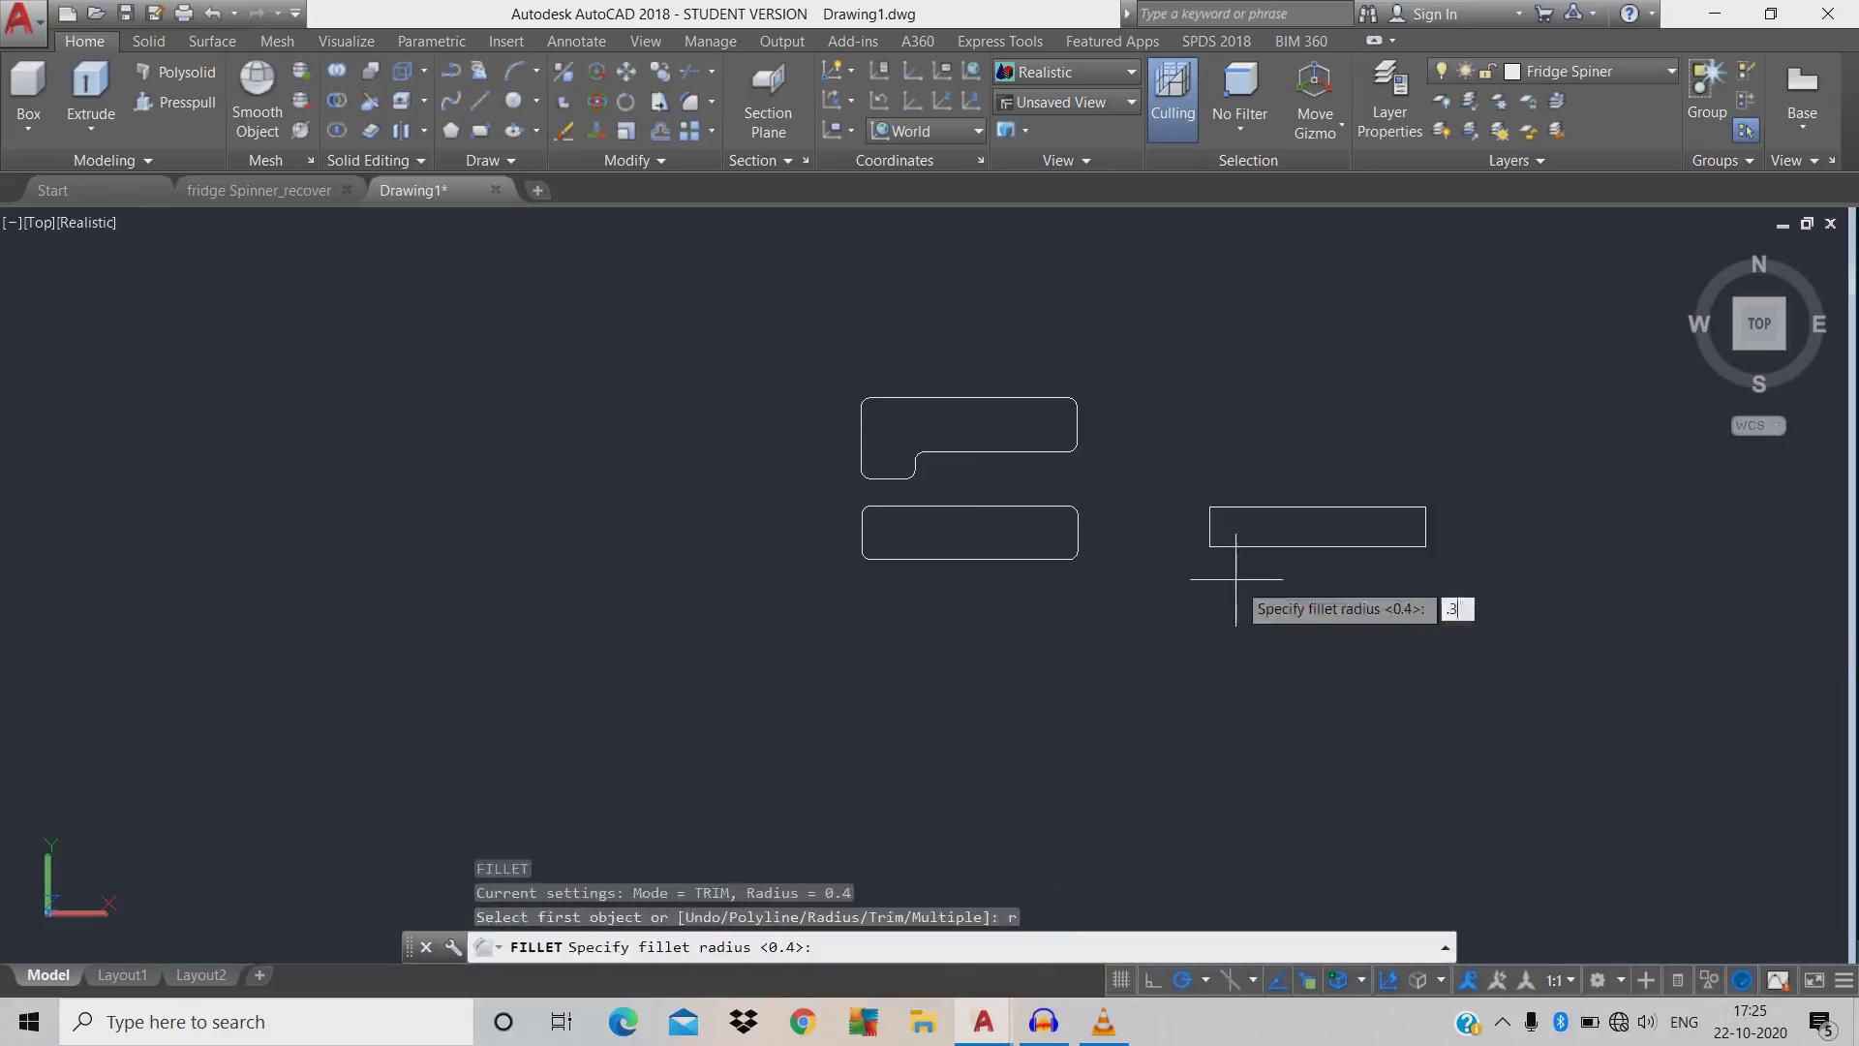
{"action": "key", "text": "Return"}
{"action": "left_click", "coordinate": [1212, 533]}
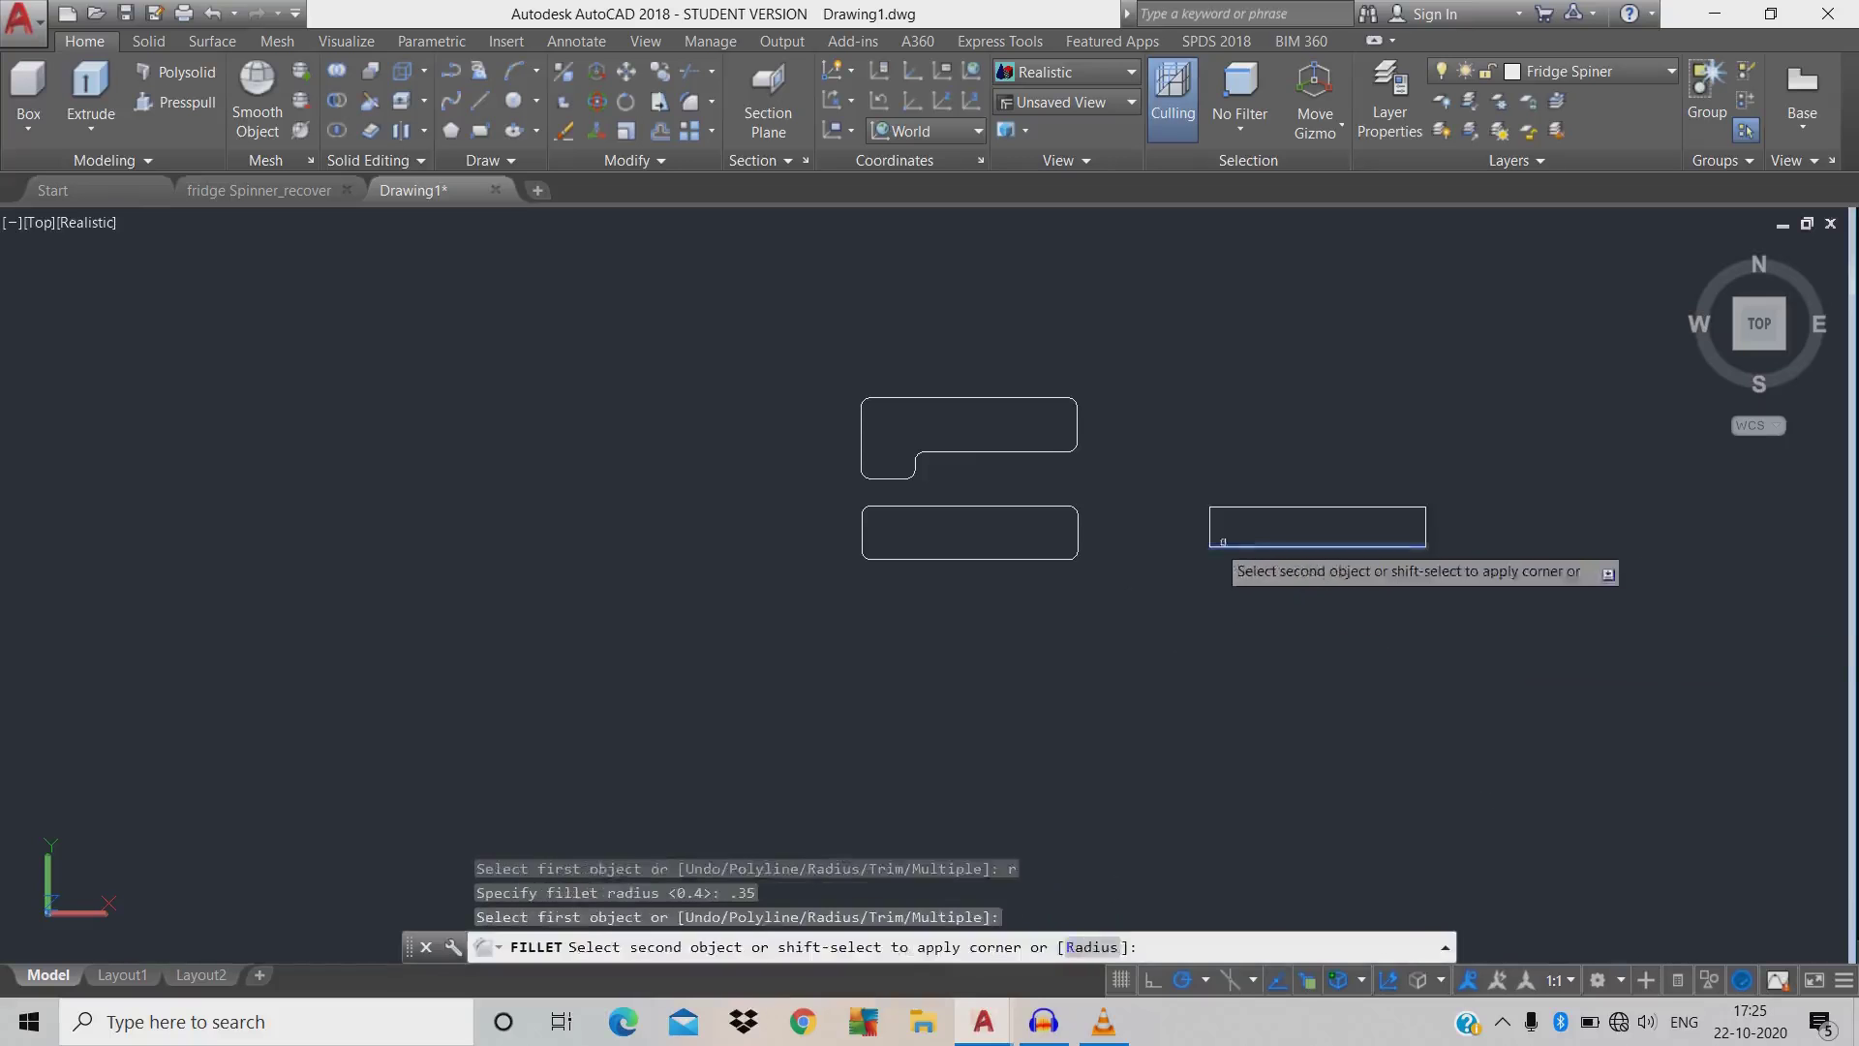
{"action": "left_click", "coordinate": [1213, 510]}
{"action": "key", "text": "Return"}
{"action": "left_click", "coordinate": [1213, 511]}
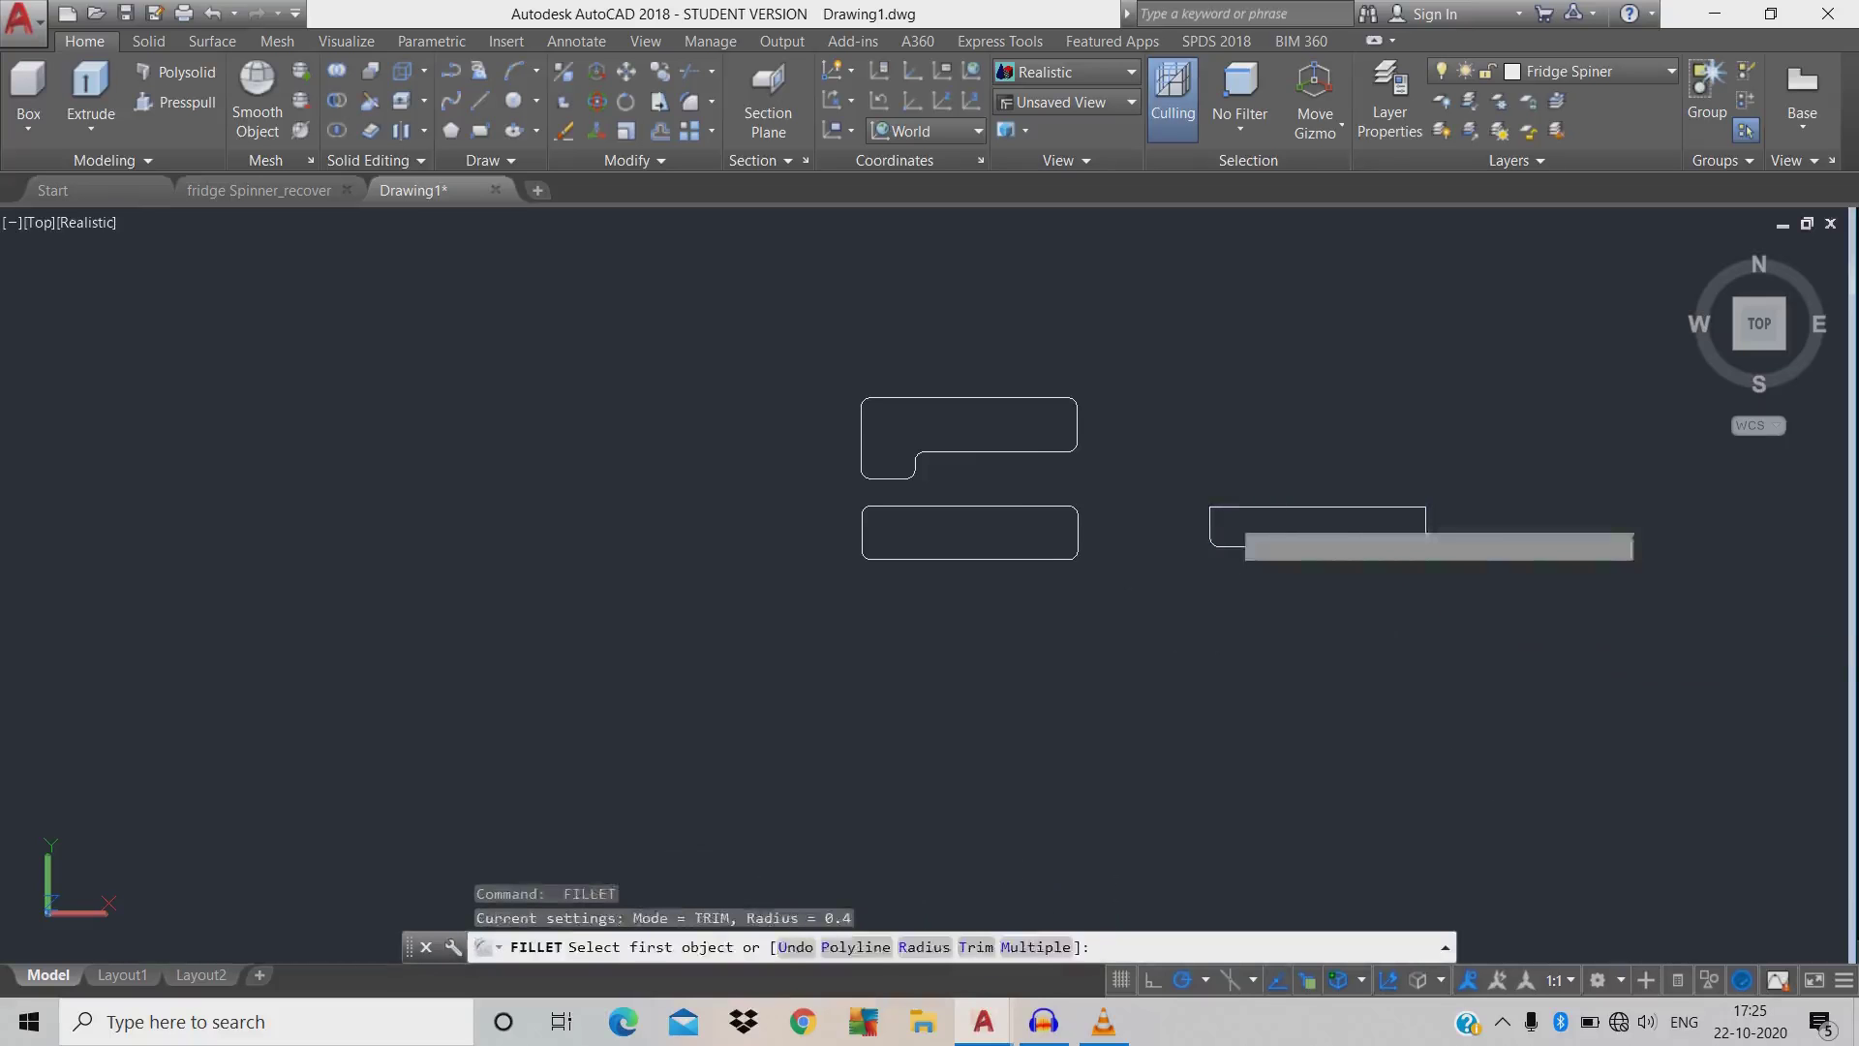
{"action": "left_click", "coordinate": [1213, 519]}
- Fillet the upper-right and lower-right corners of the 8 by 1.5 rectangle with the same radius and end the Fillet command
{"action": "key", "text": "Return"}
{"action": "left_click", "coordinate": [1354, 505]}
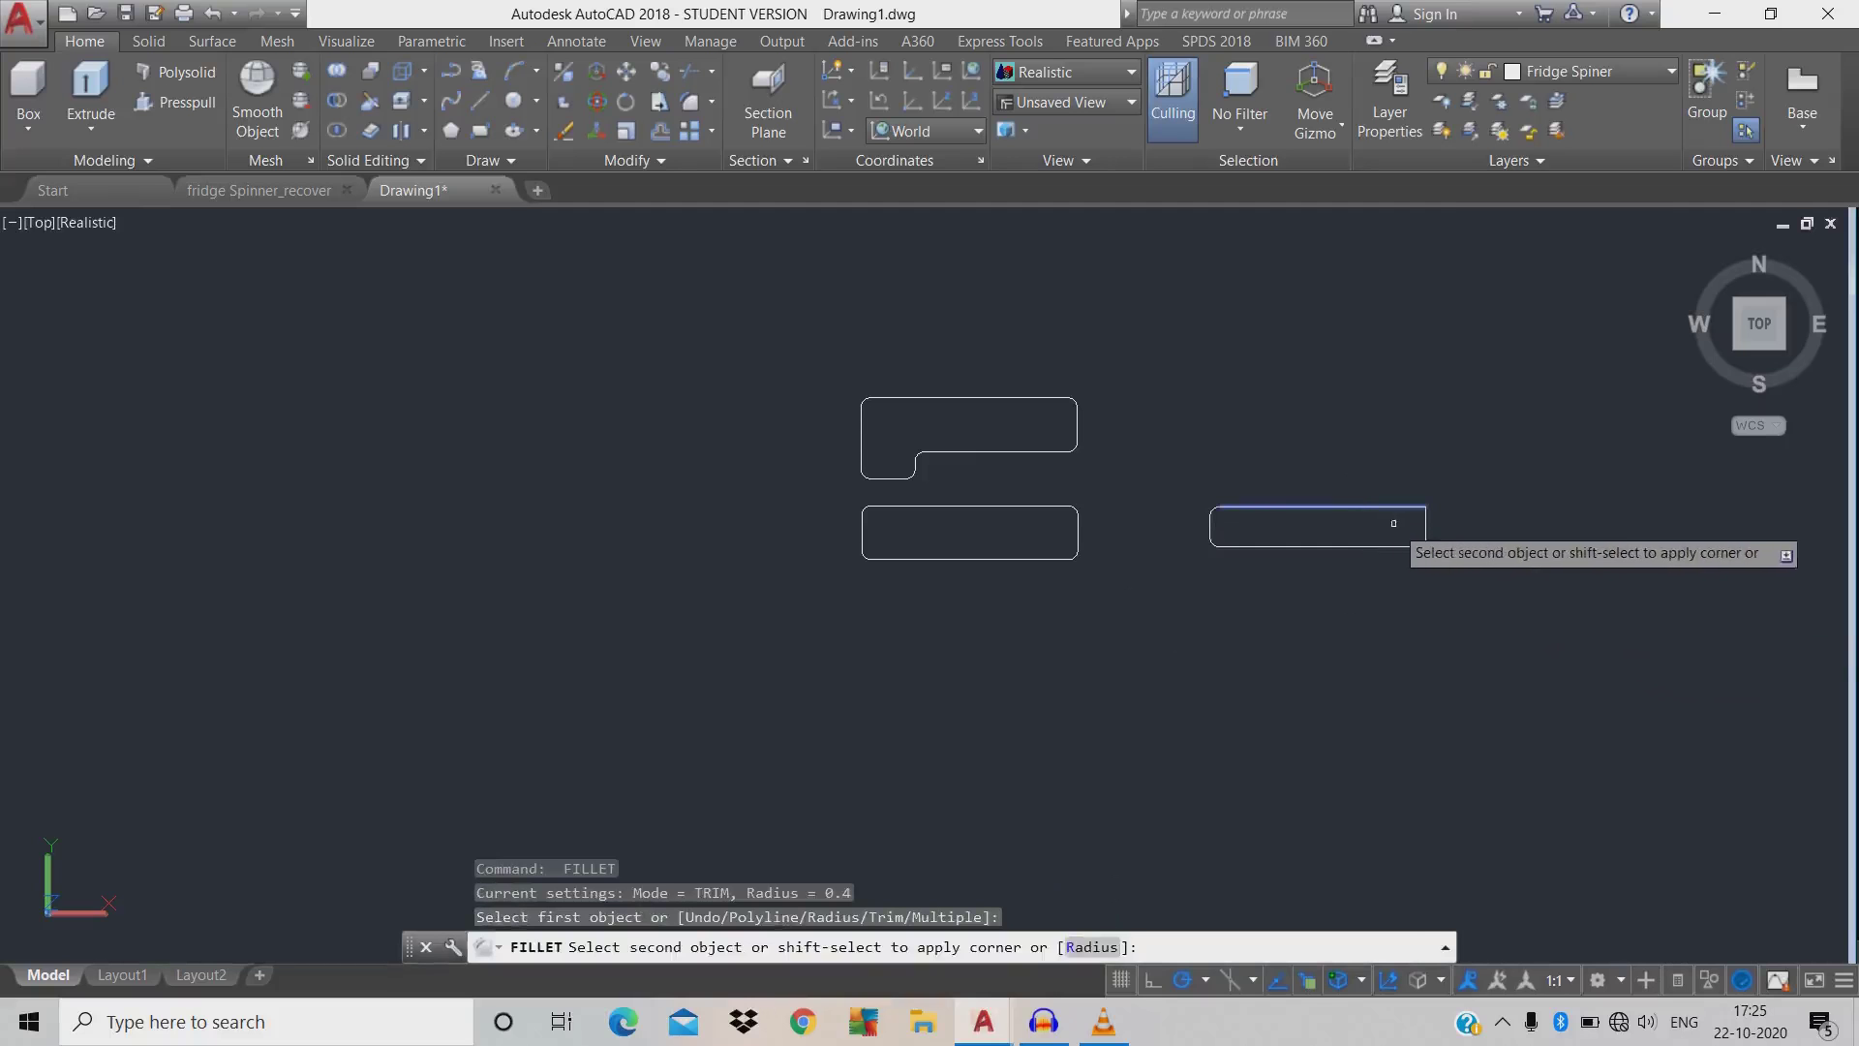
{"action": "left_click", "coordinate": [1430, 527]}
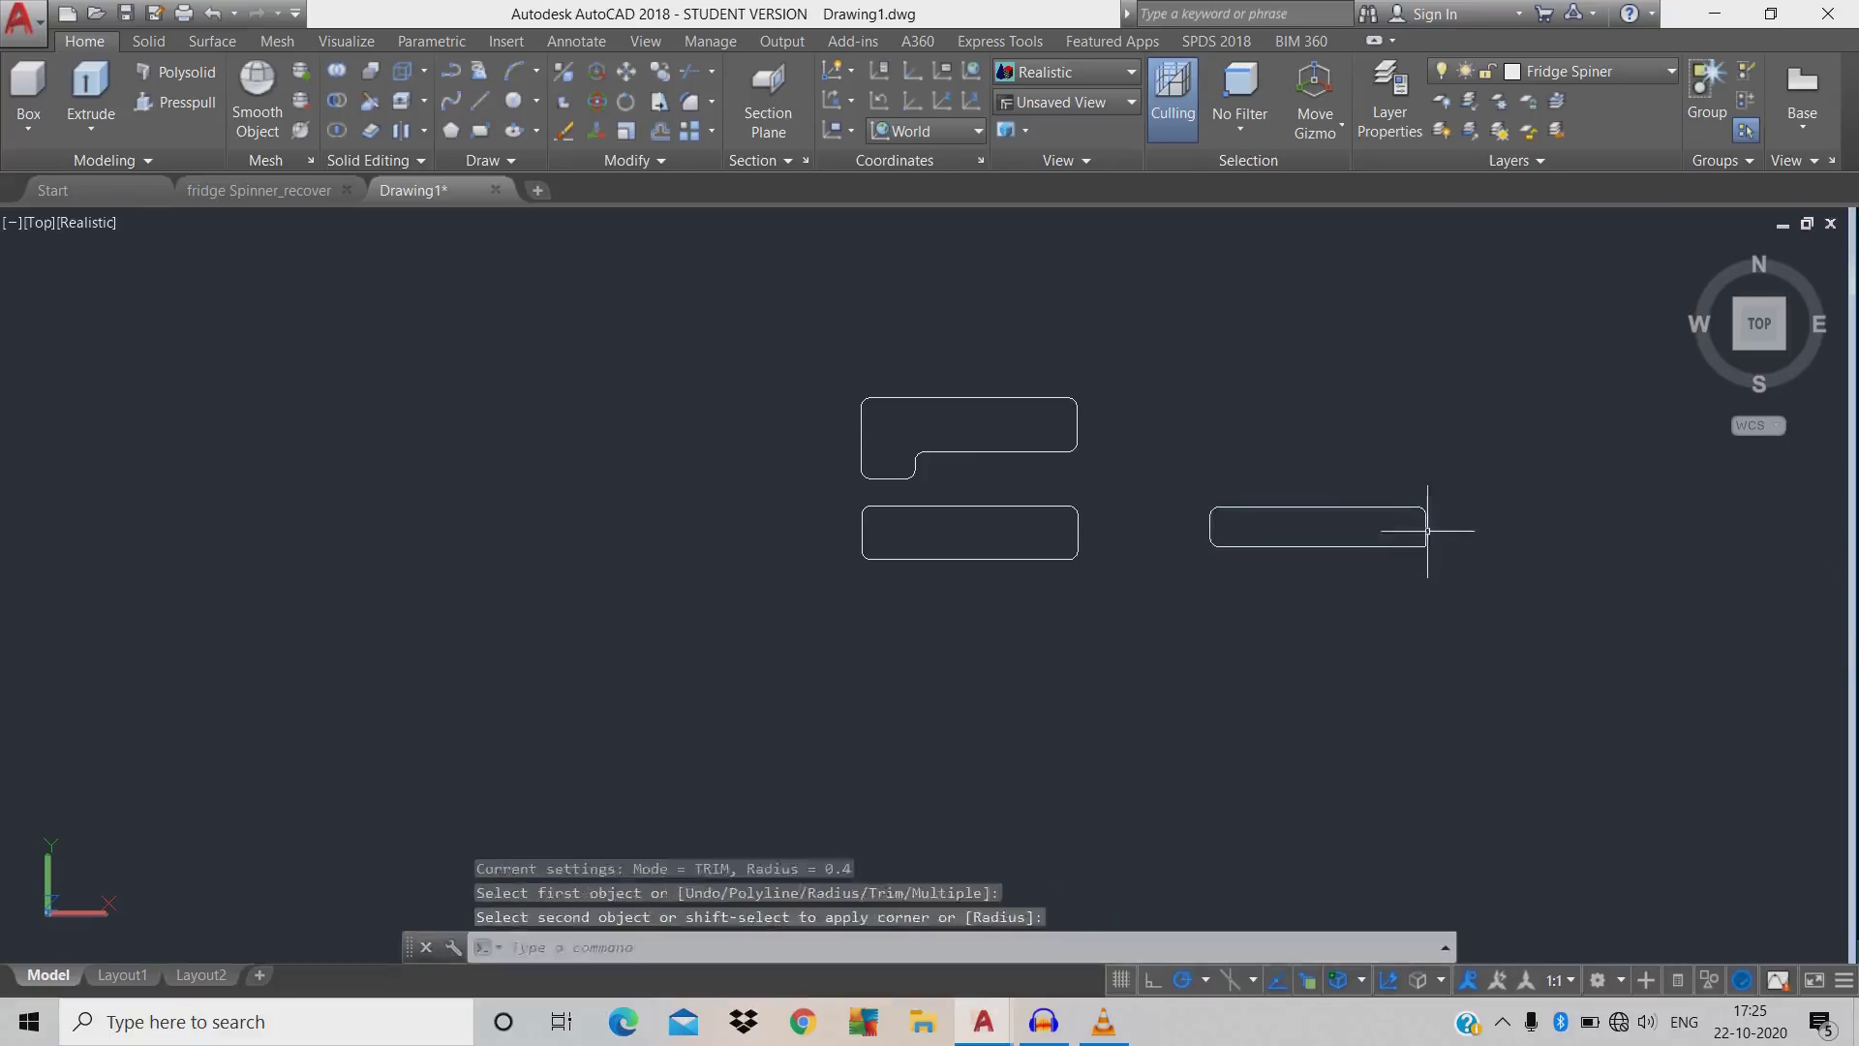
{"action": "key", "text": "Return"}
{"action": "left_click", "coordinate": [1429, 538]}
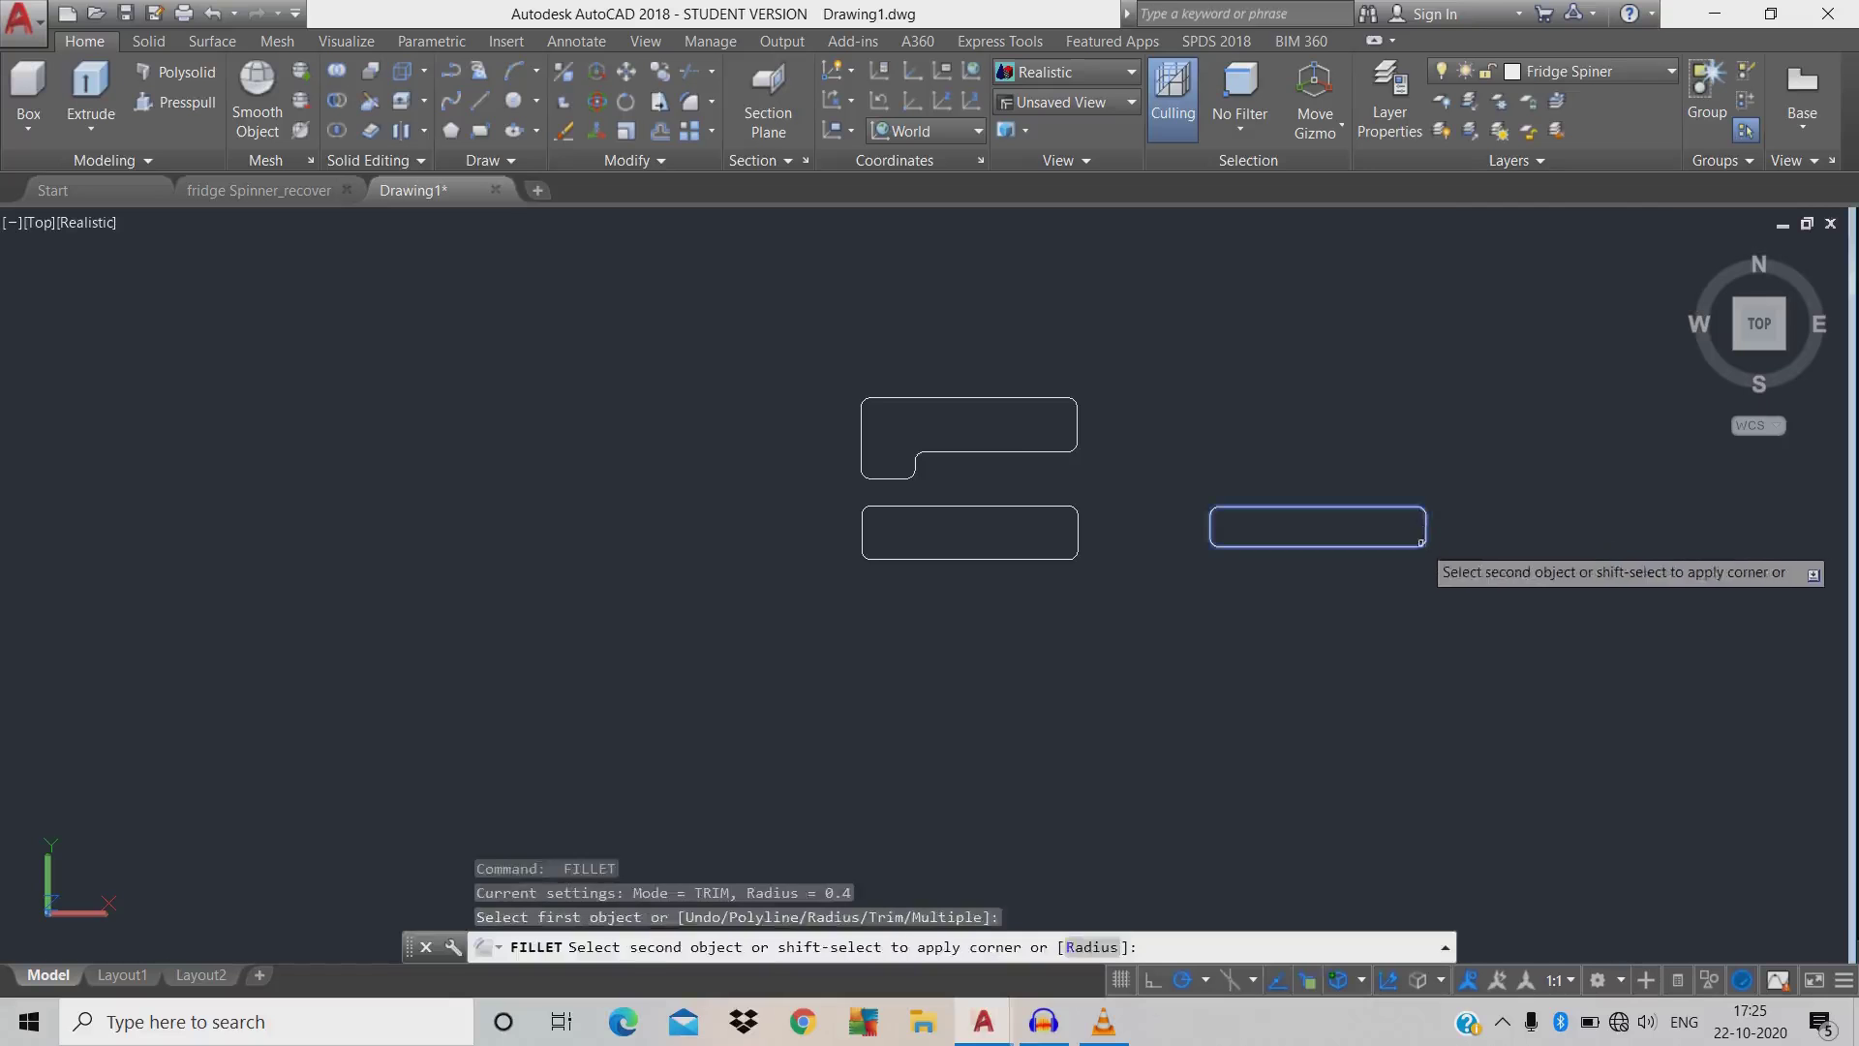
{"action": "left_click", "coordinate": [1412, 548]}
{"action": "key", "text": "Escape"}
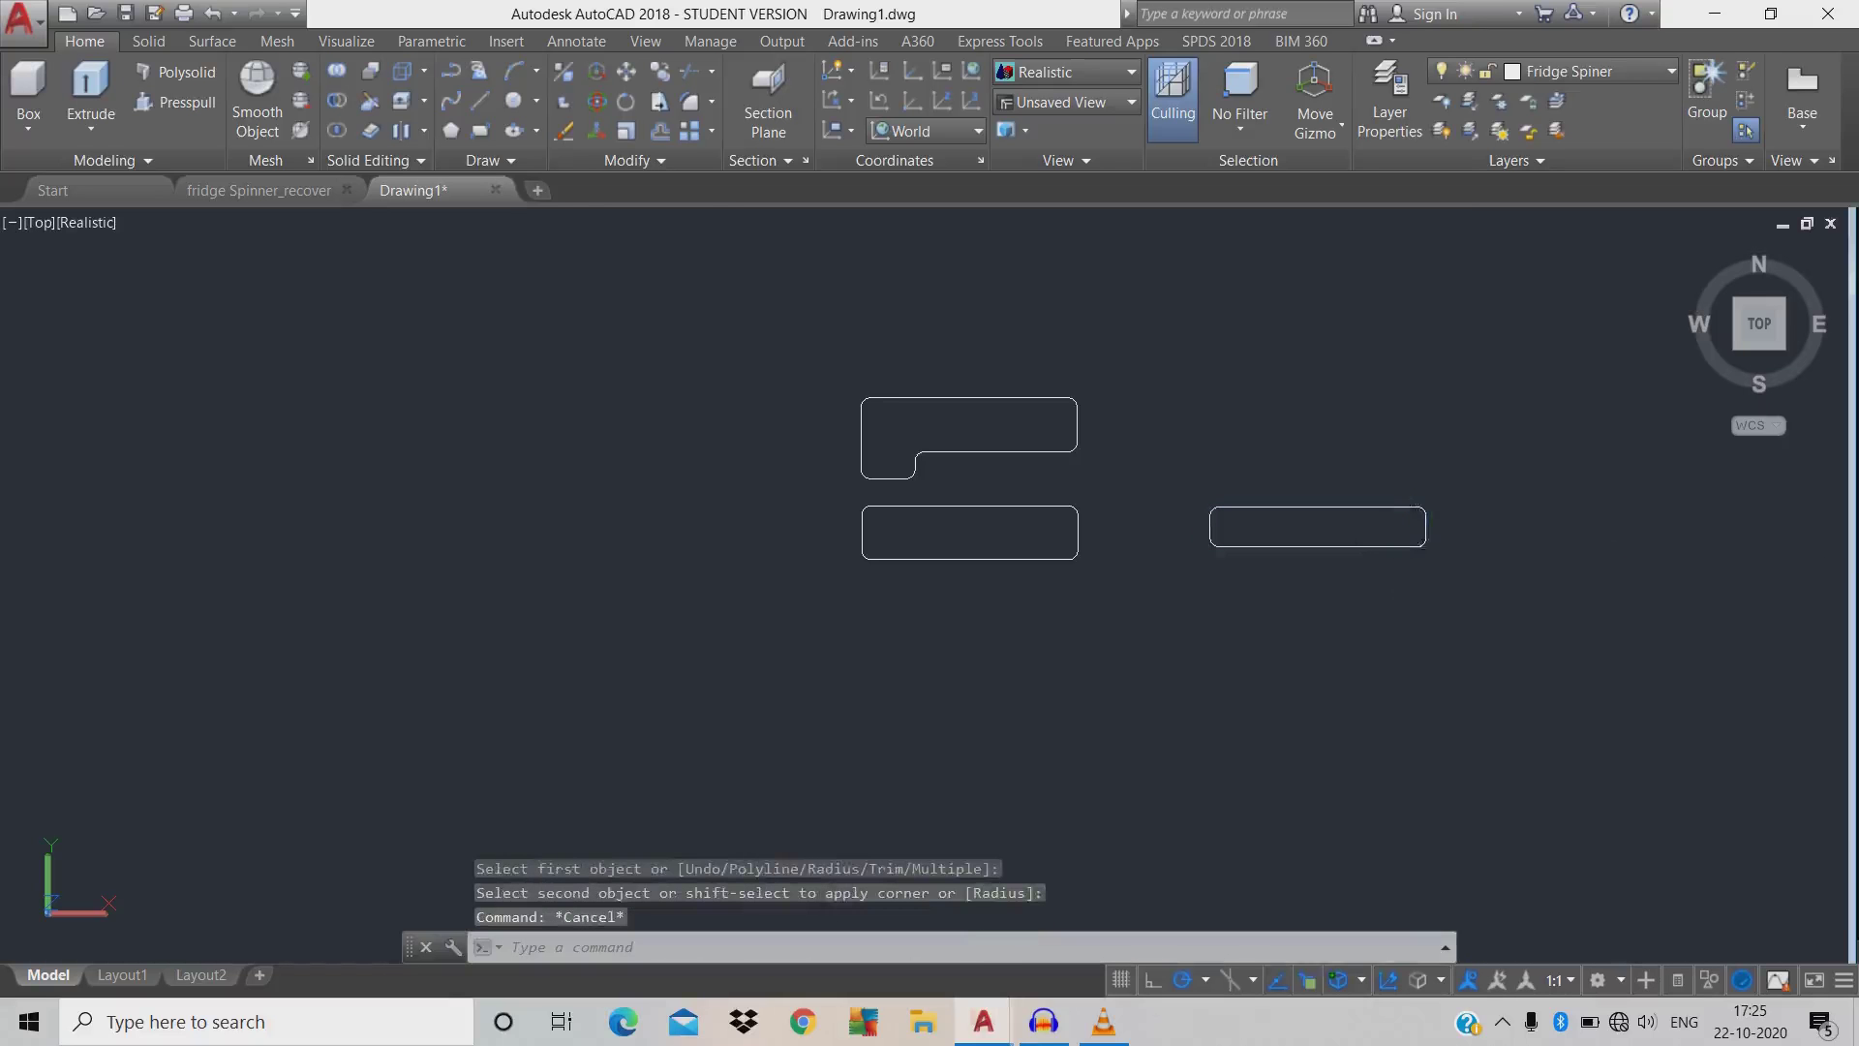
{"action": "left_click", "coordinate": [1361, 546]}
{"action": "key", "text": "Escape"}
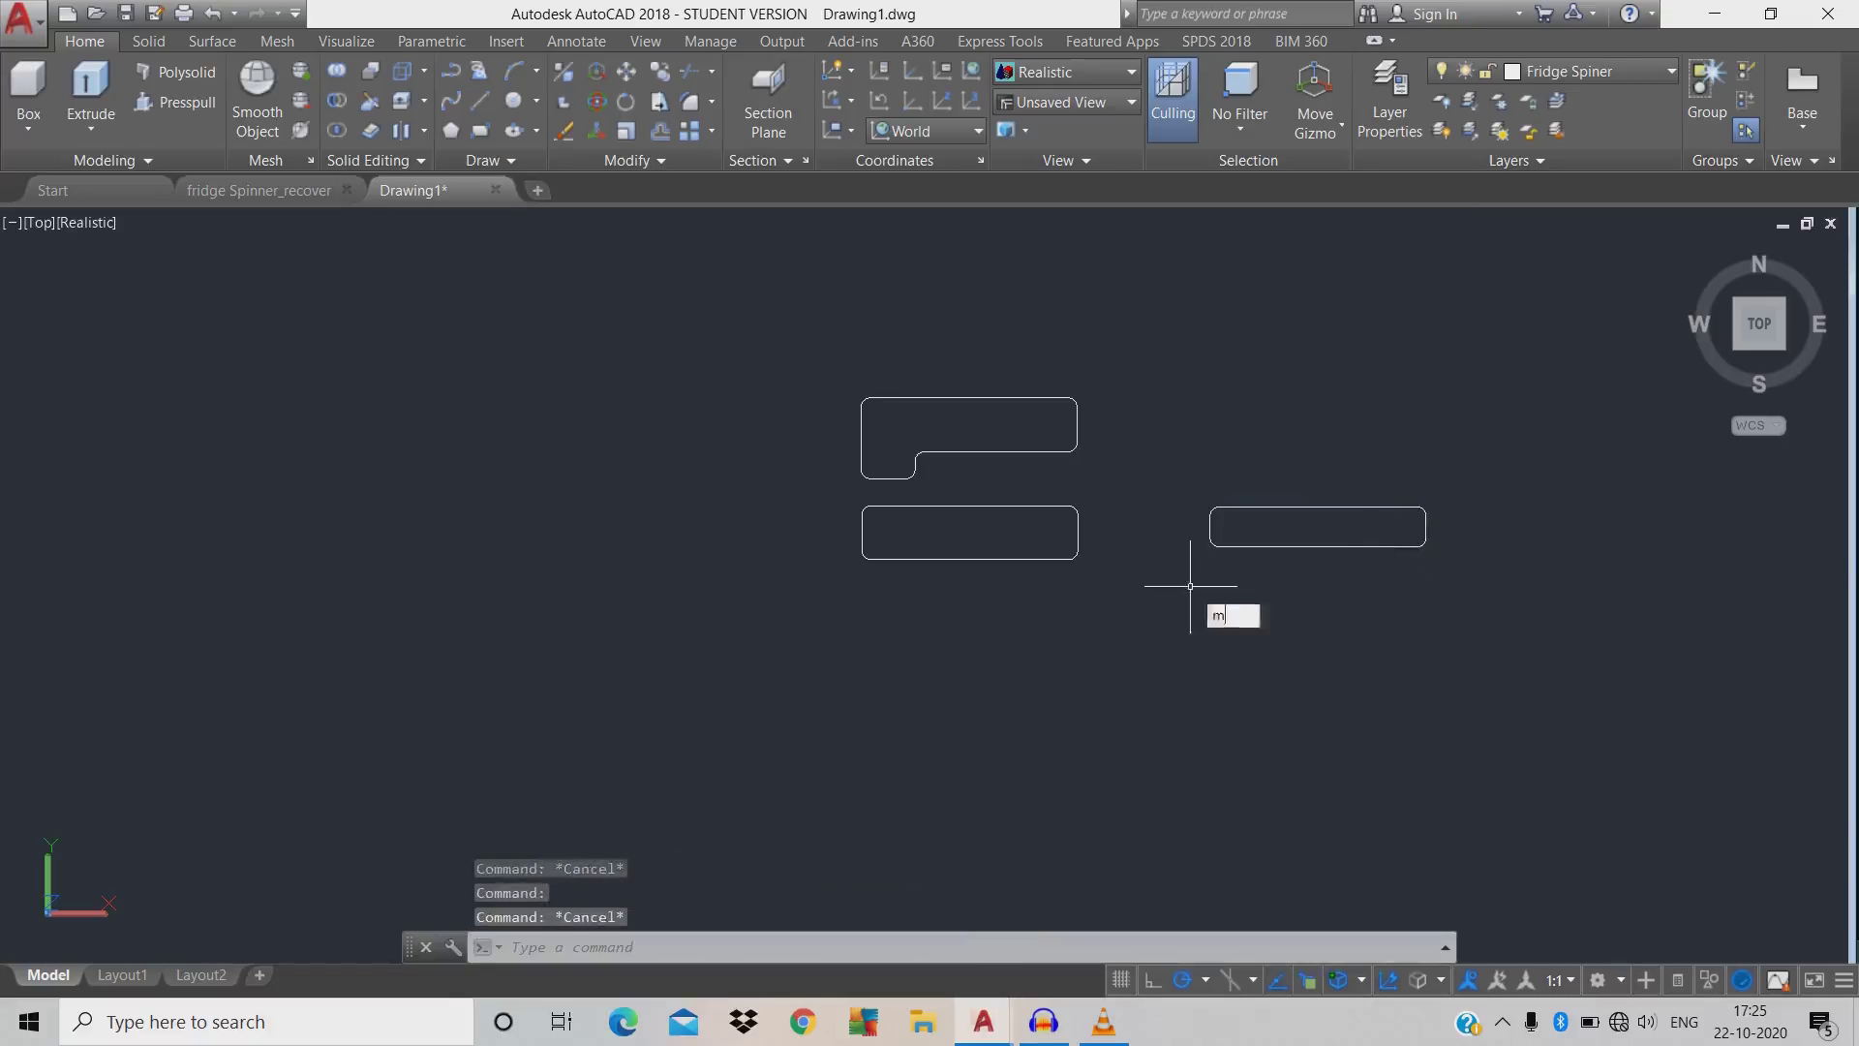
- Move the filleted 8 by 1.5 rectangle so it sits flush against the lower edge of the rectangular profile
{"action": "key", "text": "Return"}
{"action": "left_click", "coordinate": [1482, 559]}
{"action": "left_click", "coordinate": [1287, 524]}
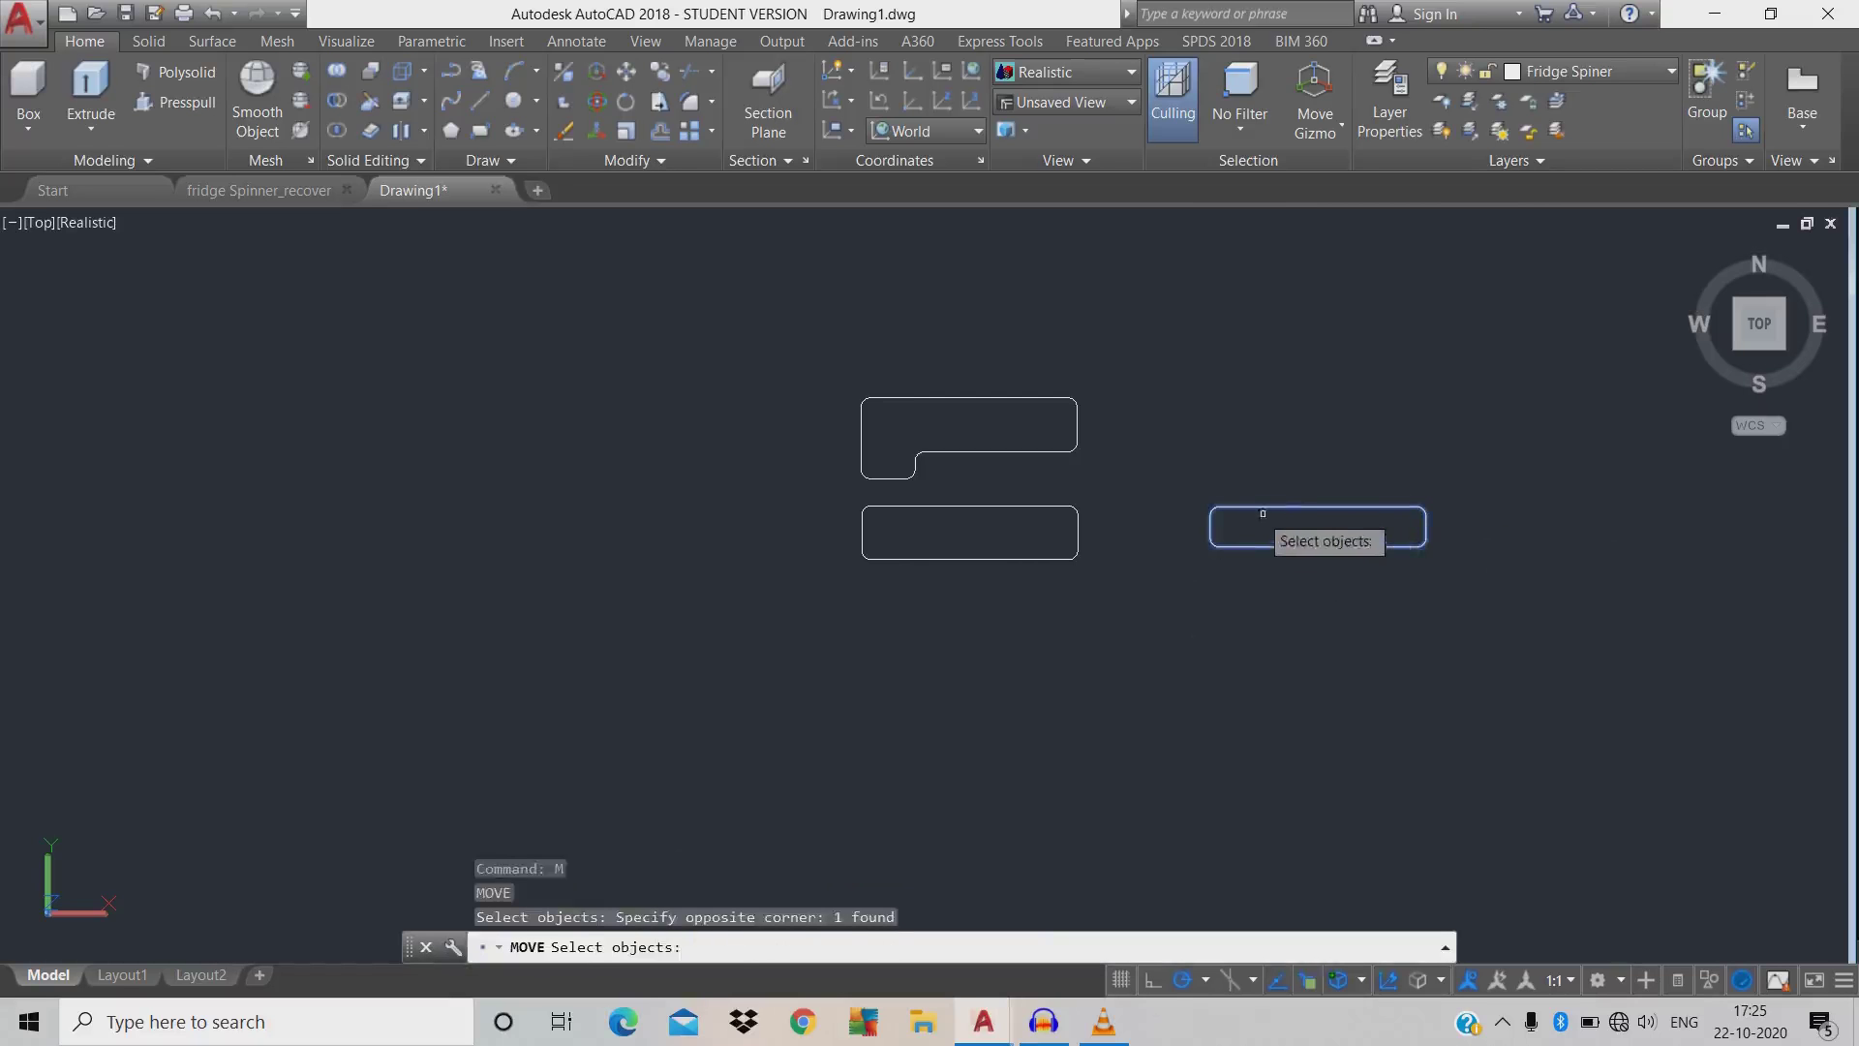
{"action": "key", "text": "Return"}
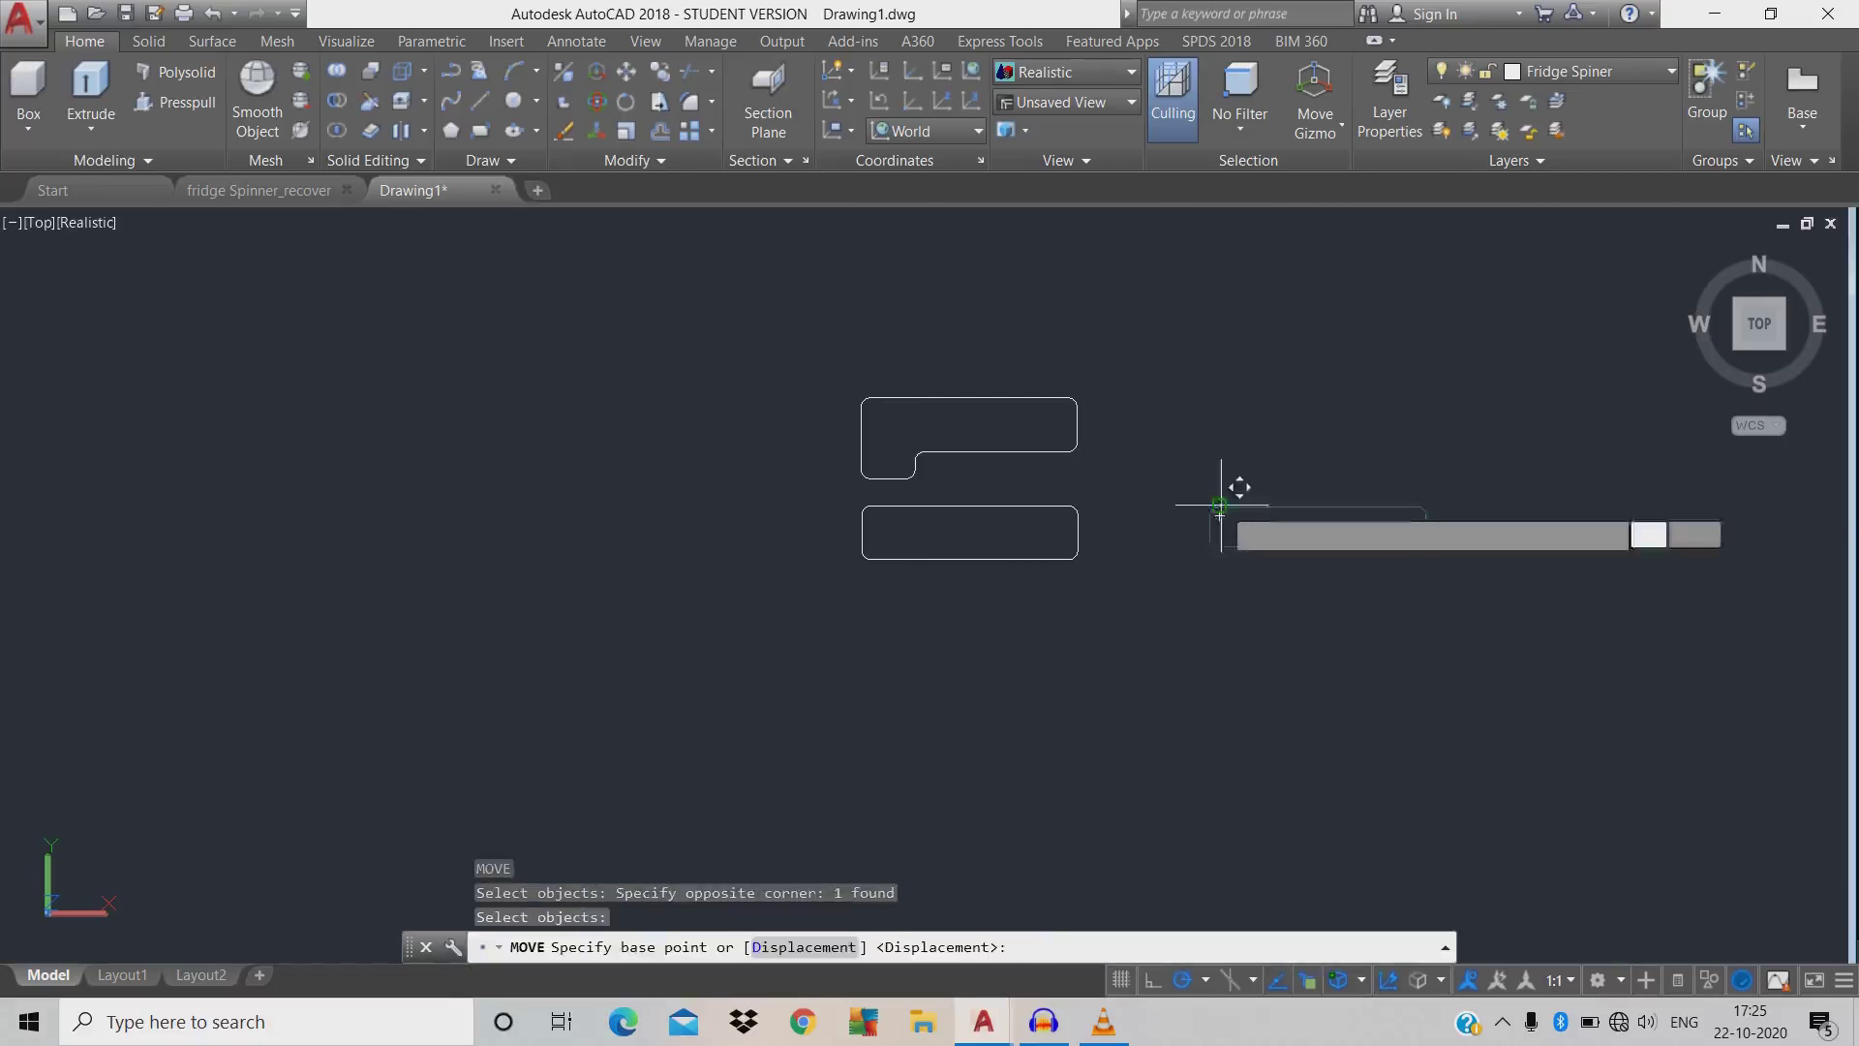
{"action": "left_click", "coordinate": [1221, 506]}
{"action": "left_click", "coordinate": [863, 560]}
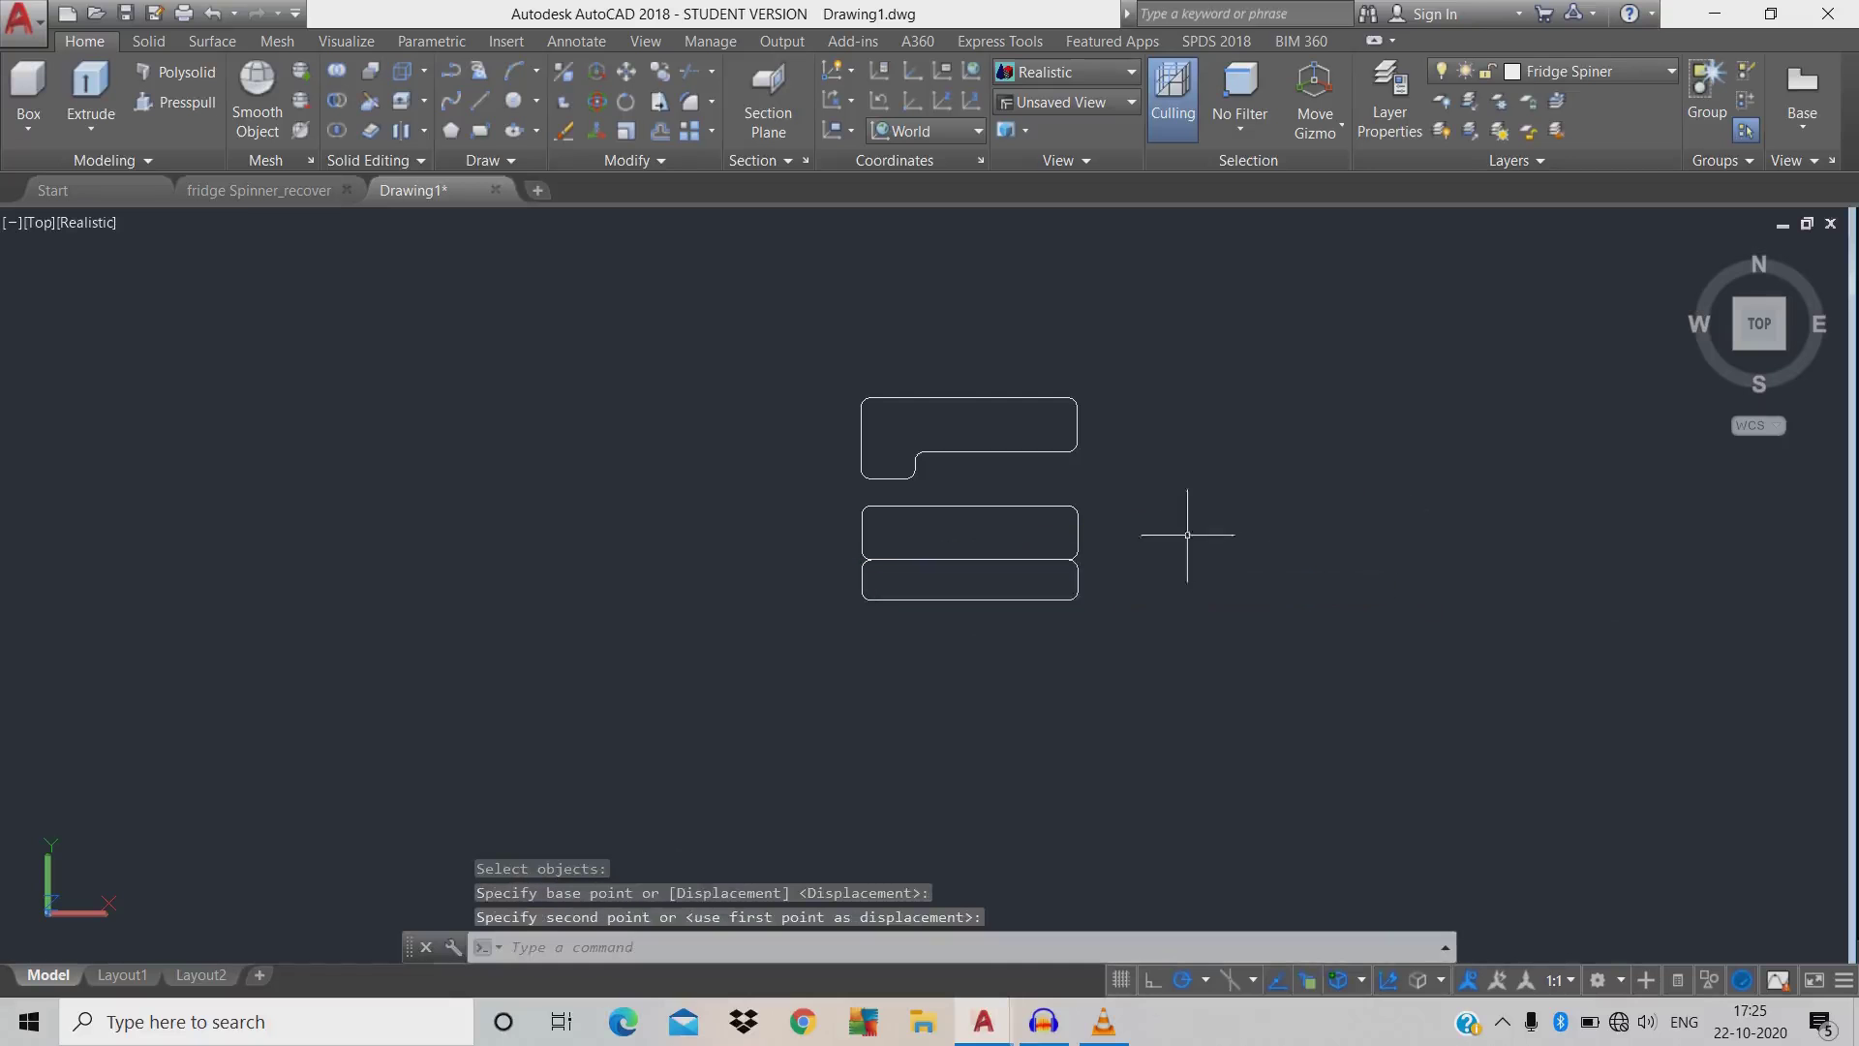
- In an isometric view, draw a circle of radius 2 centred on the midpoint of the middle profile's long edge facing the L-shaped profile
{"action": "left_click", "coordinate": [1738, 345]}
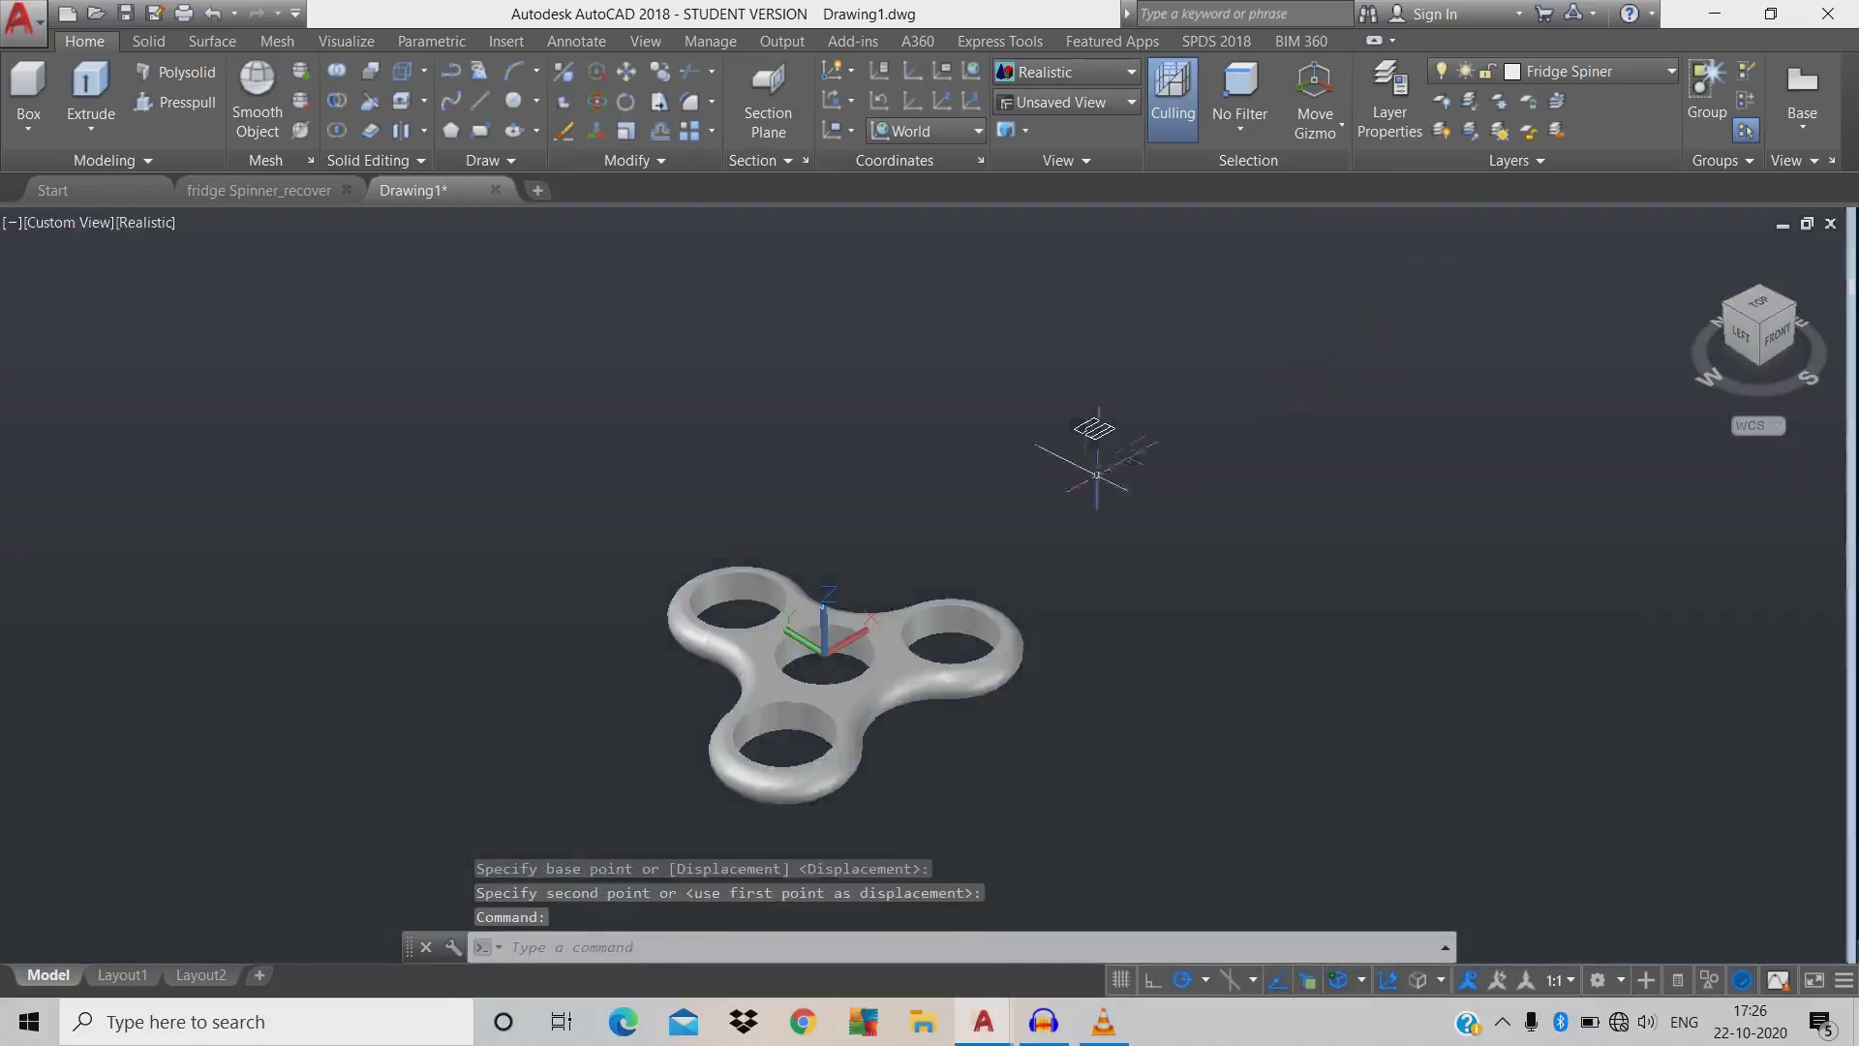
{"action": "key", "text": "ctrl+z"}
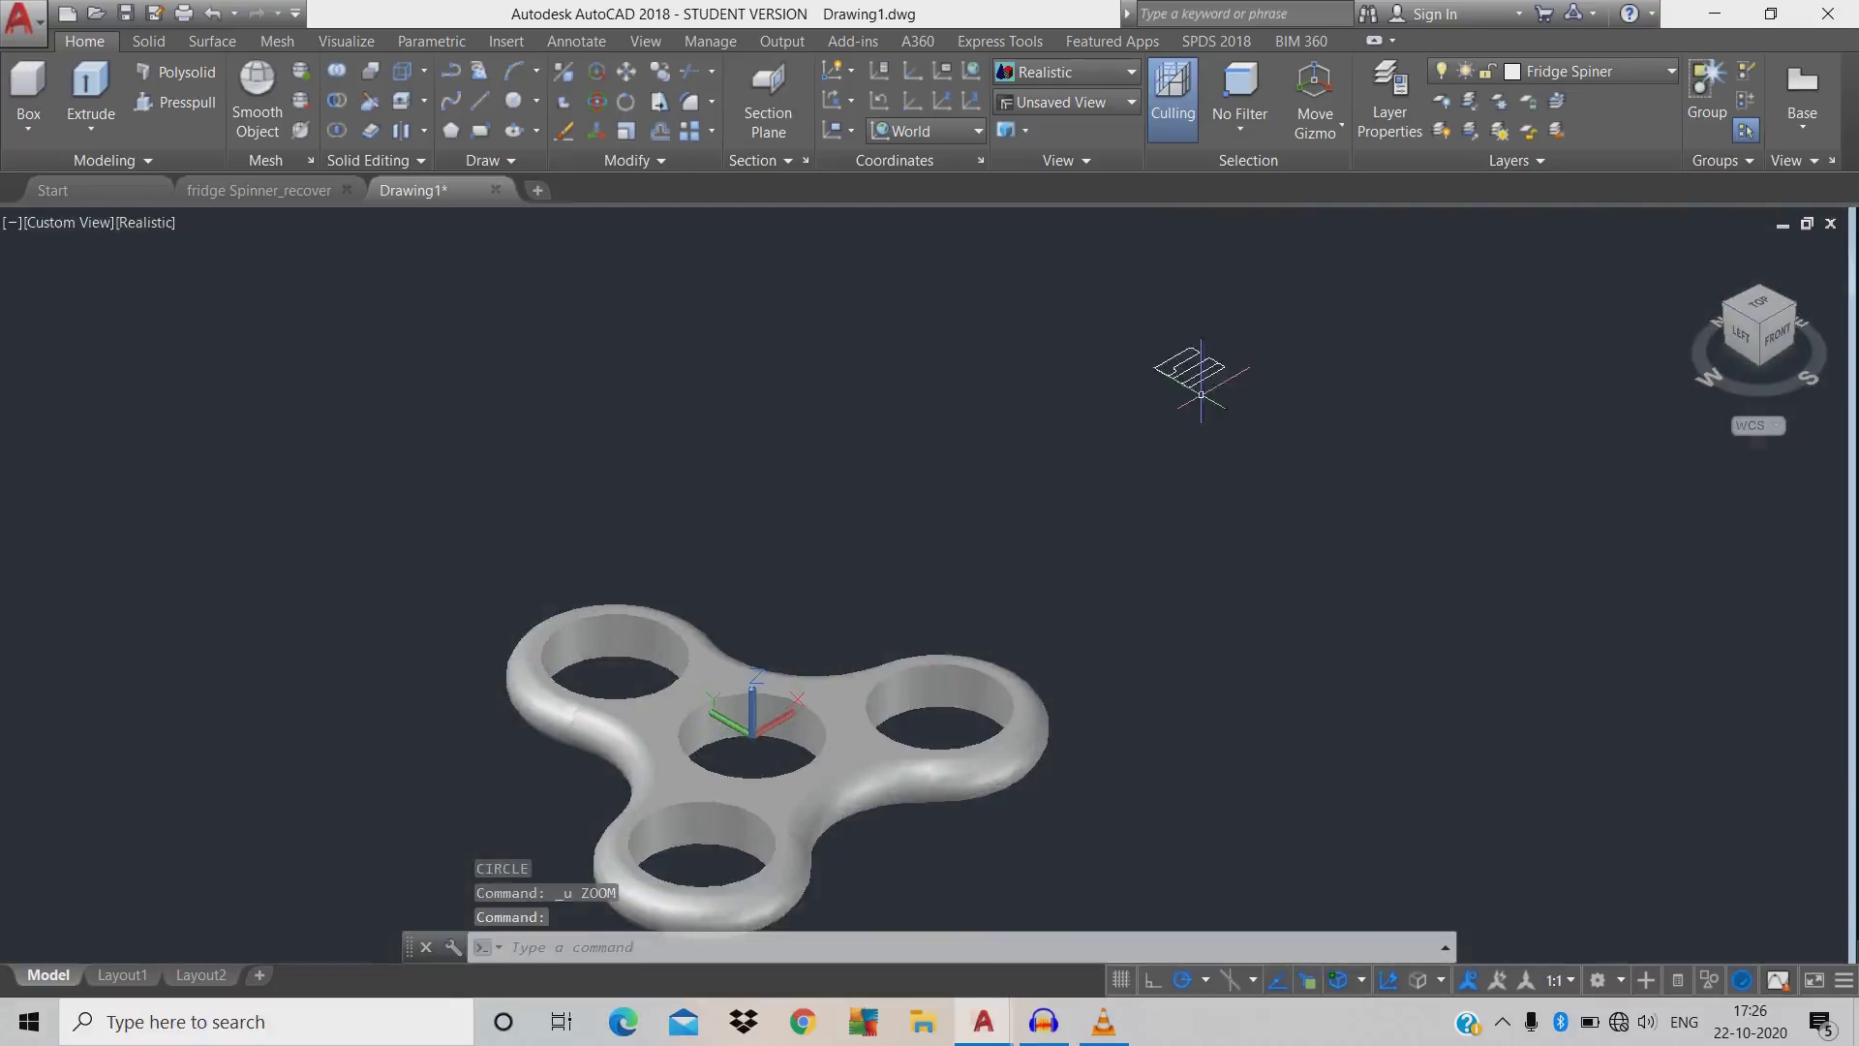
{"action": "key", "text": "Return"}
{"action": "left_click", "coordinate": [1072, 327]}
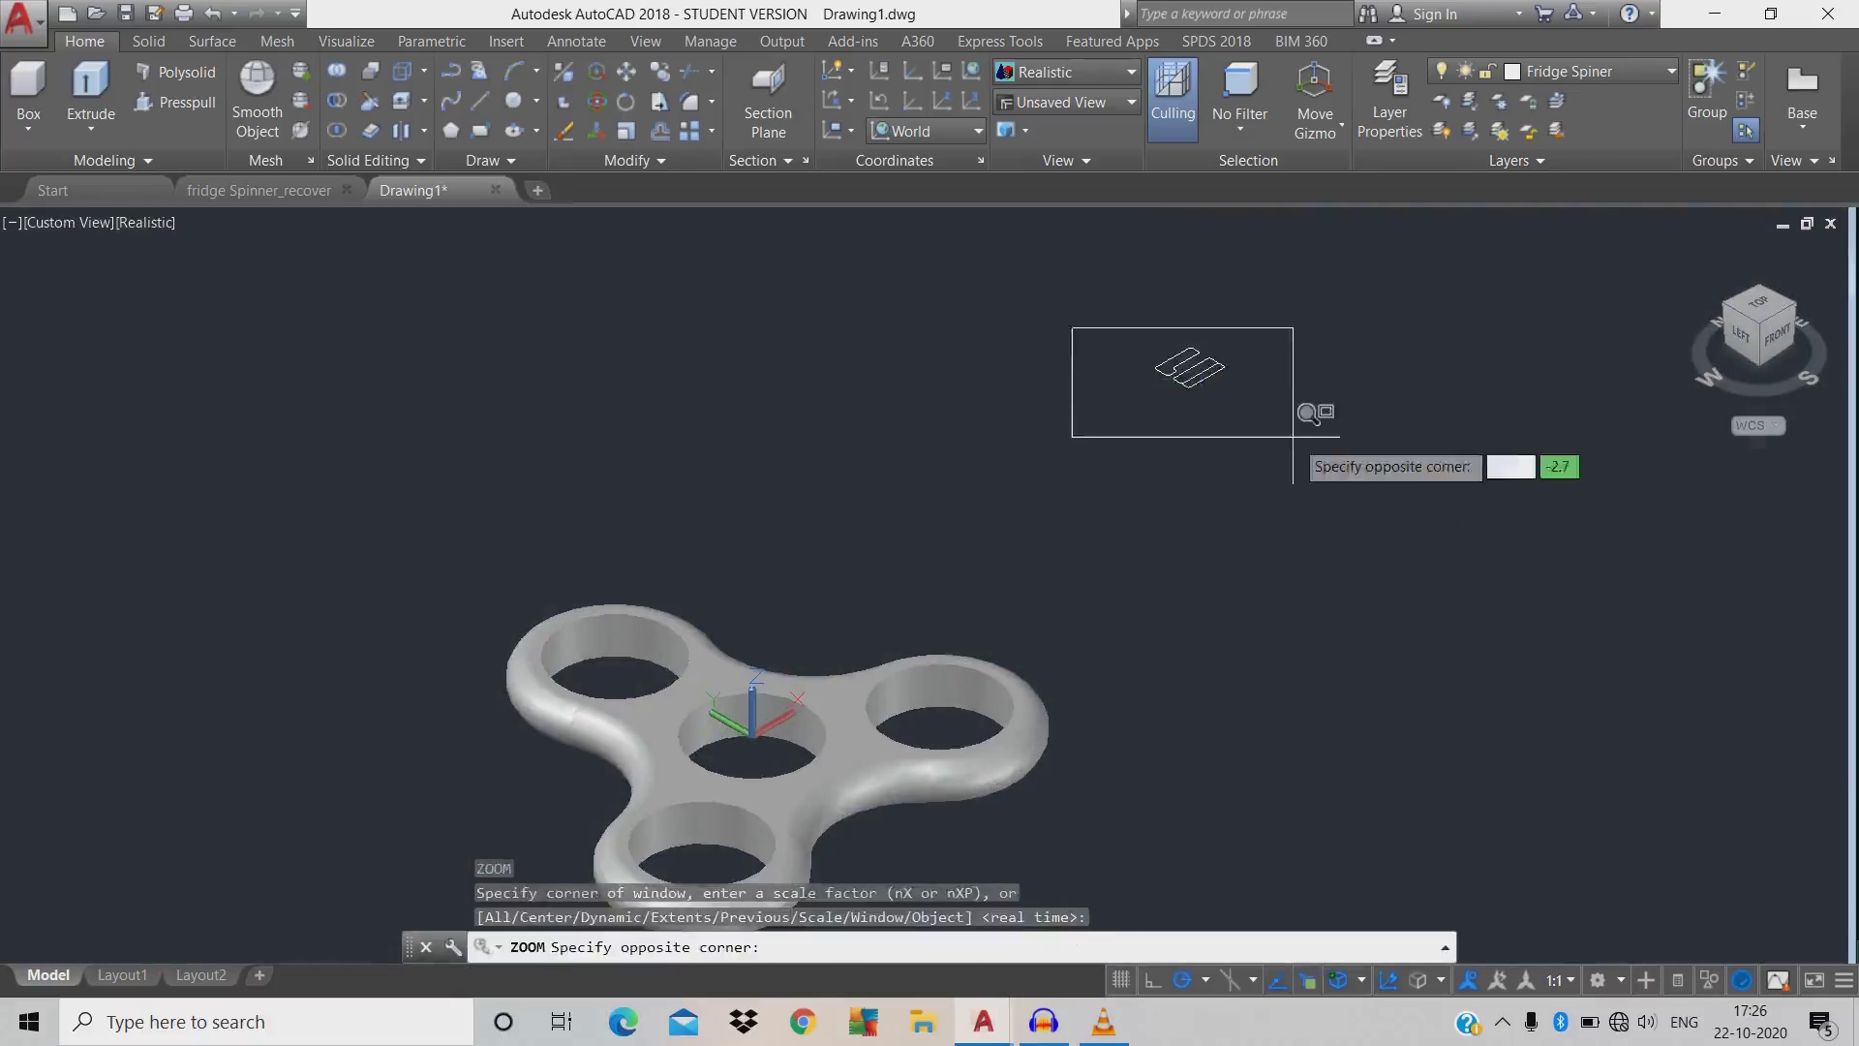
{"action": "left_click", "coordinate": [1284, 432]}
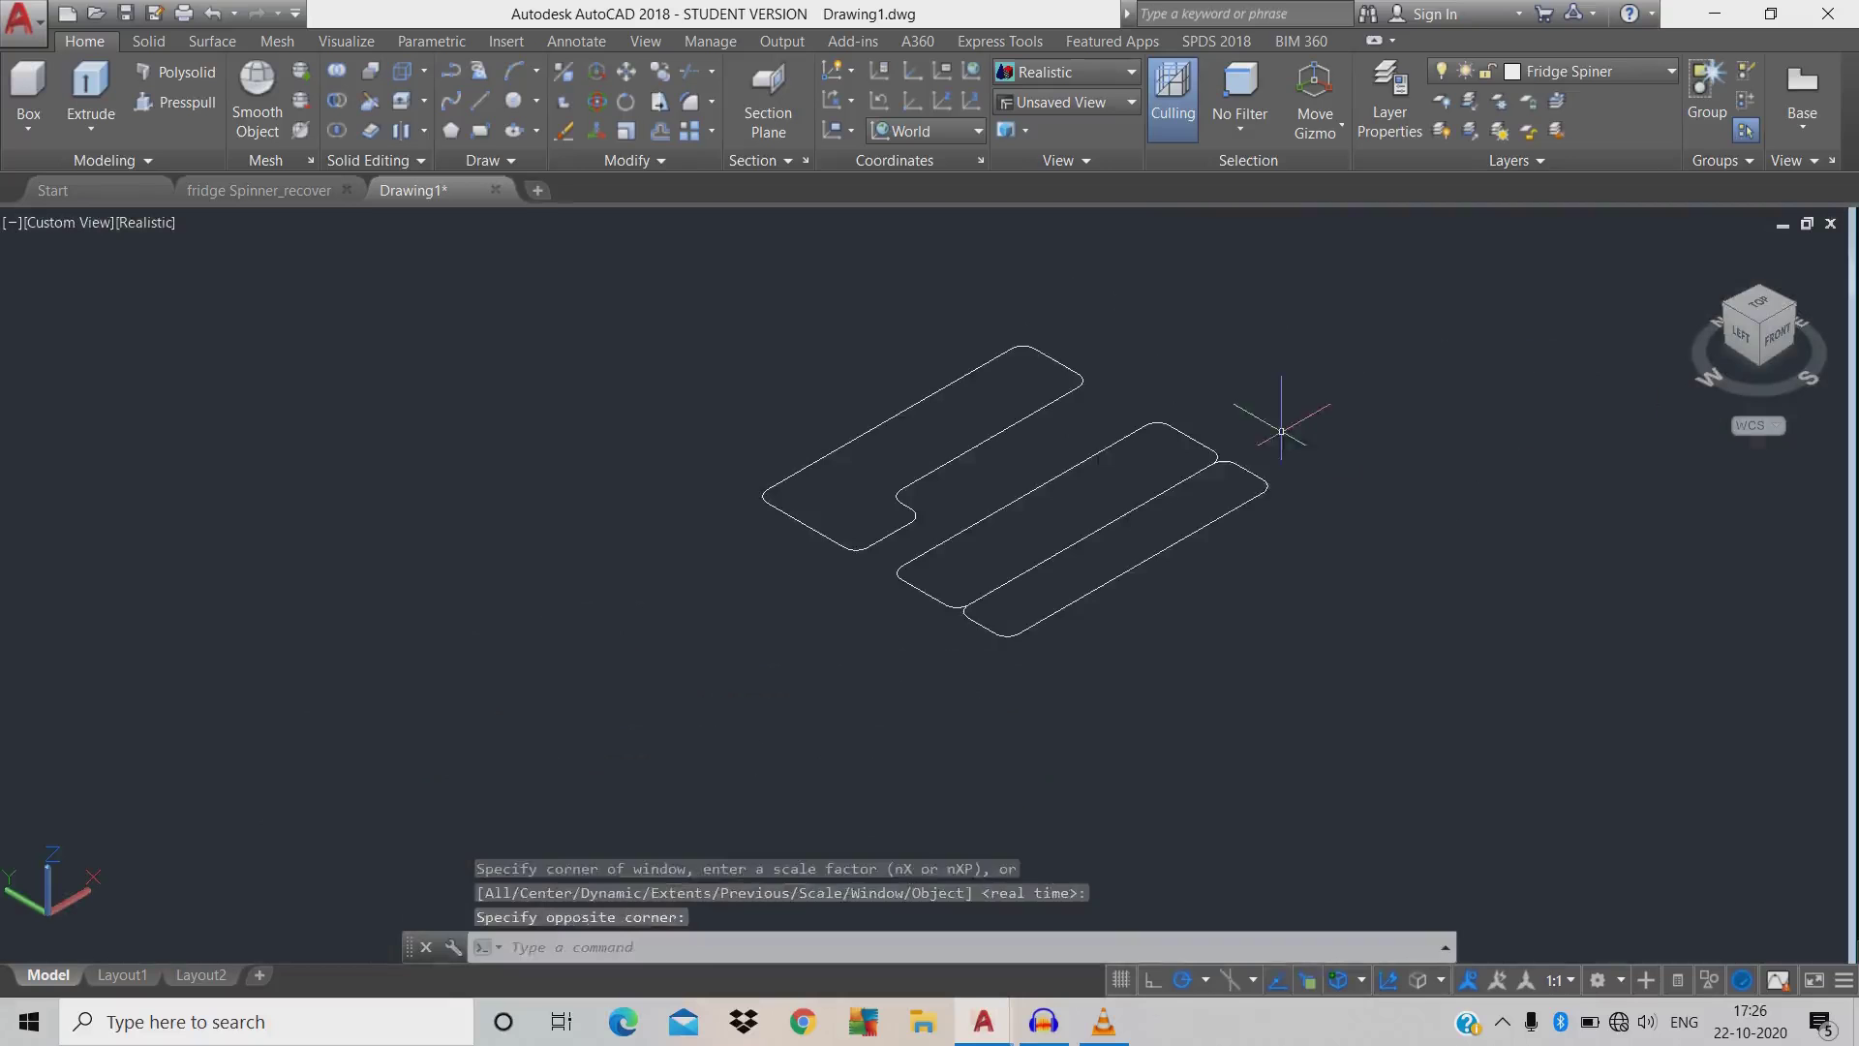
{"action": "type", "text": "c"}
{"action": "key", "text": "Return"}
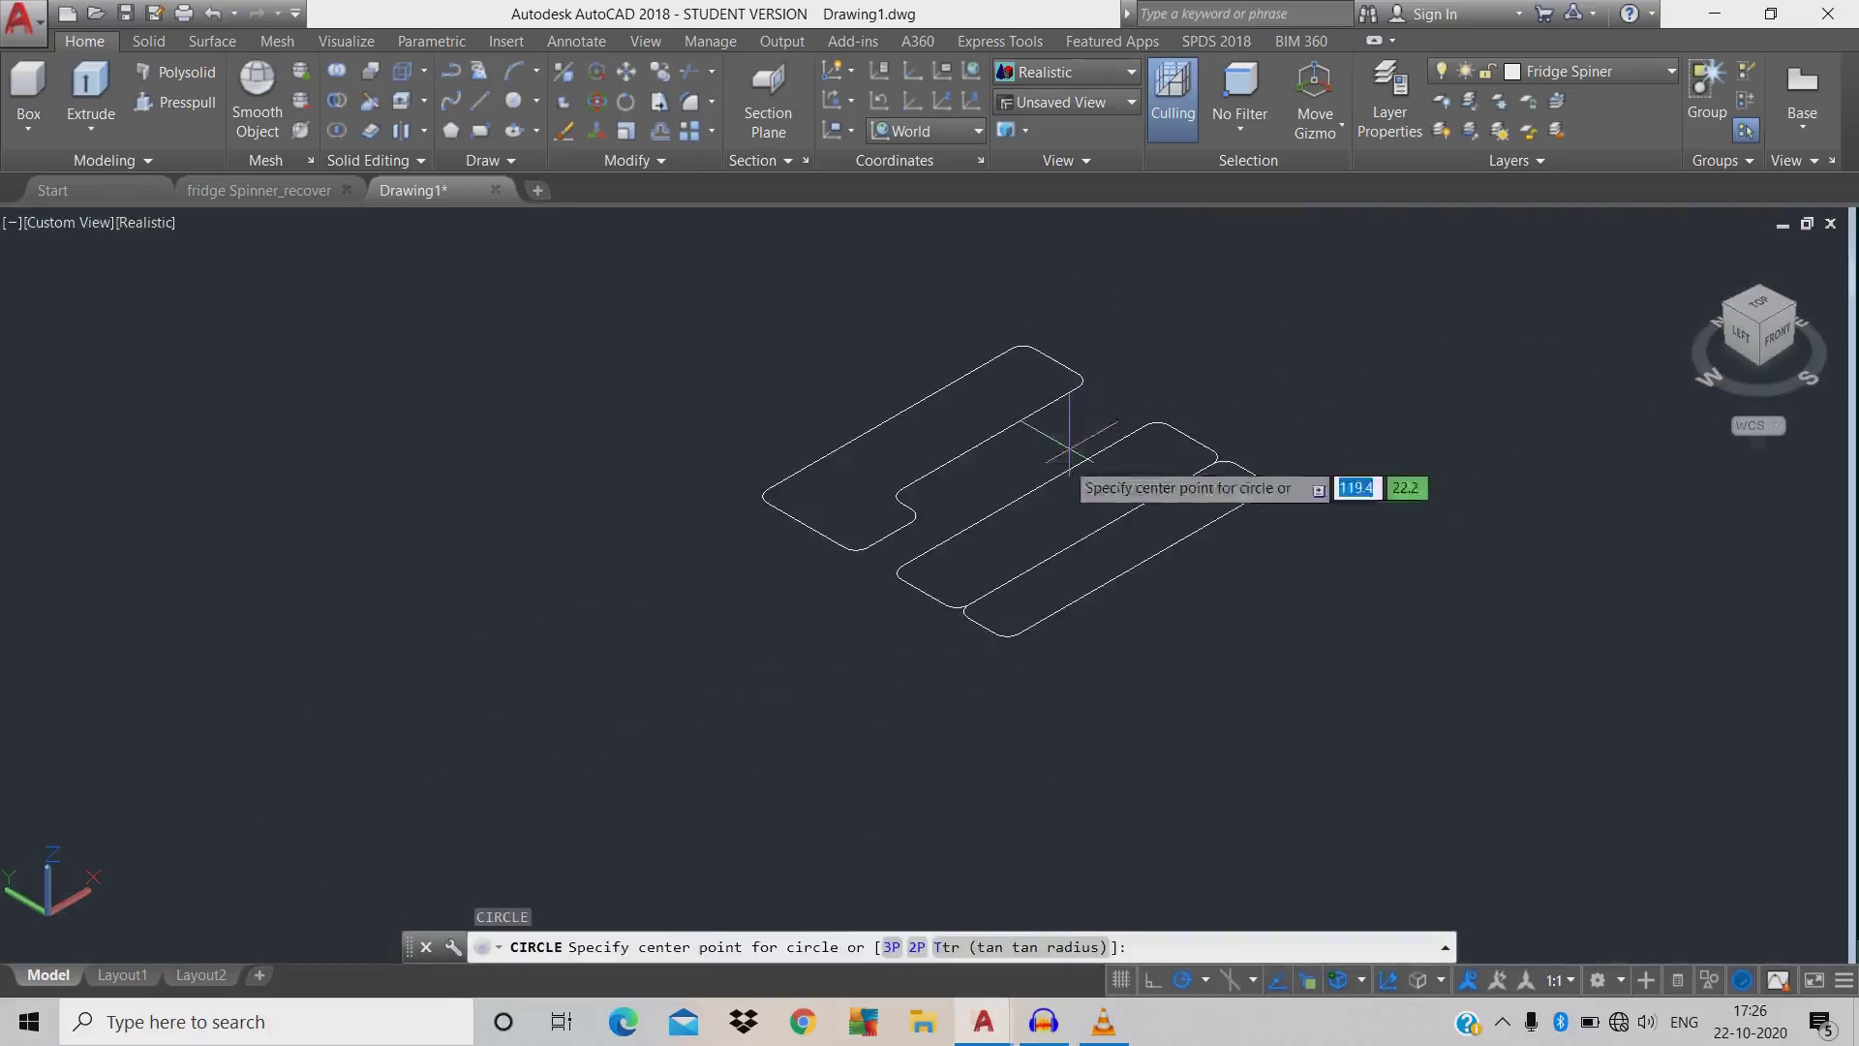
{"action": "left_click", "coordinate": [1024, 496]}
{"action": "type", "text": "2"}
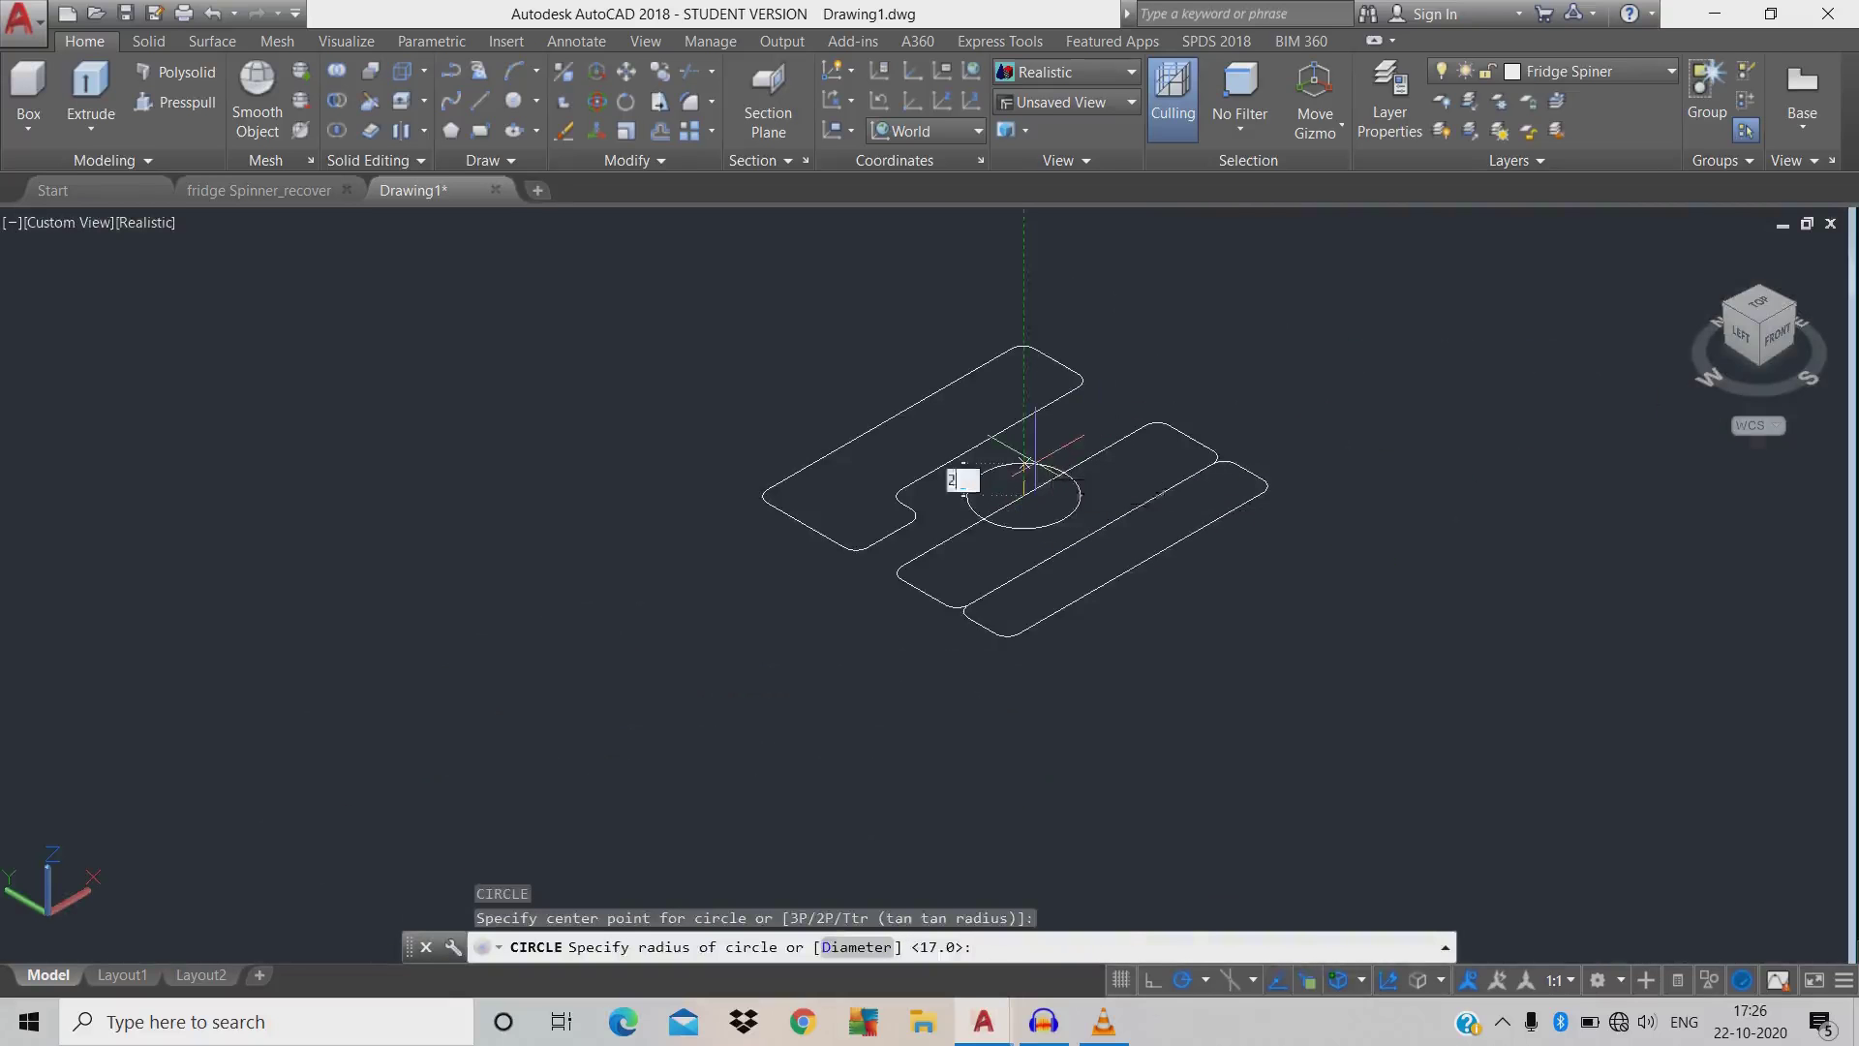
{"action": "key", "text": "Return"}
- Create a sphere of radius 1.95 centred on the circle's centre
{"action": "type", "text": "sph"}
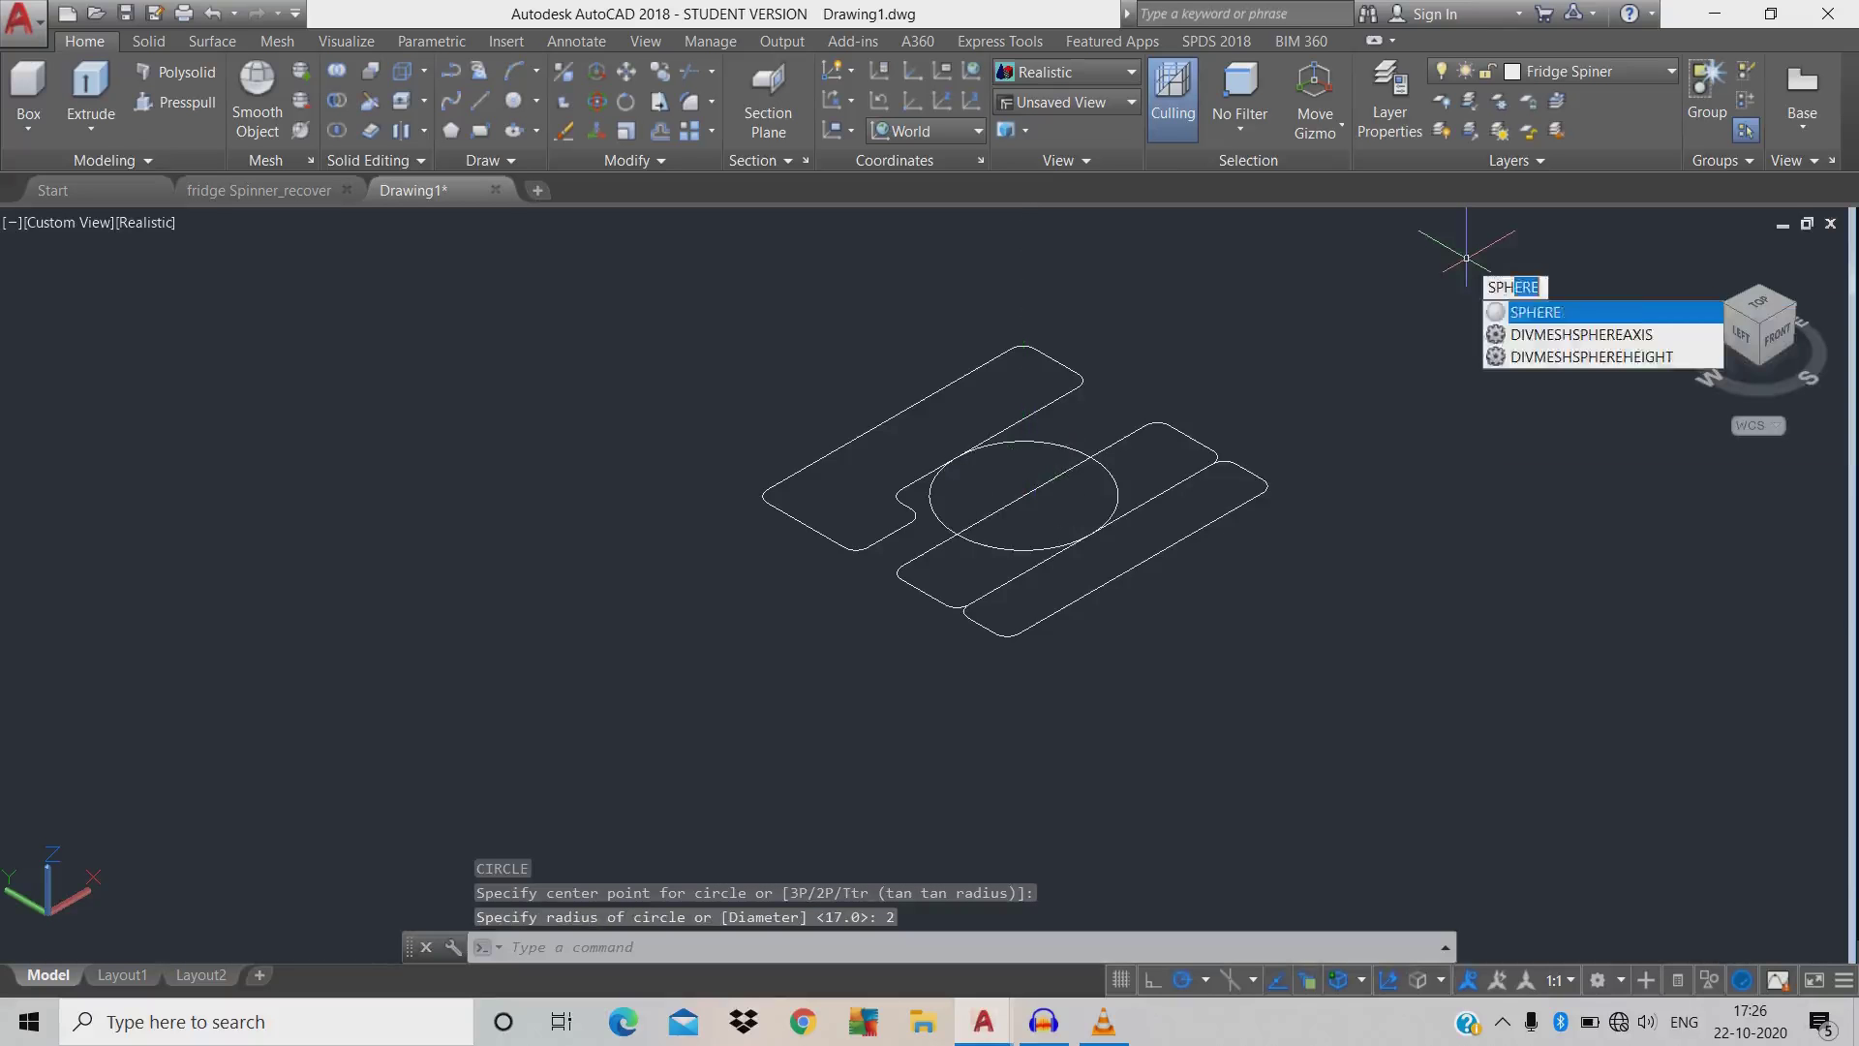
{"action": "key", "text": "Return"}
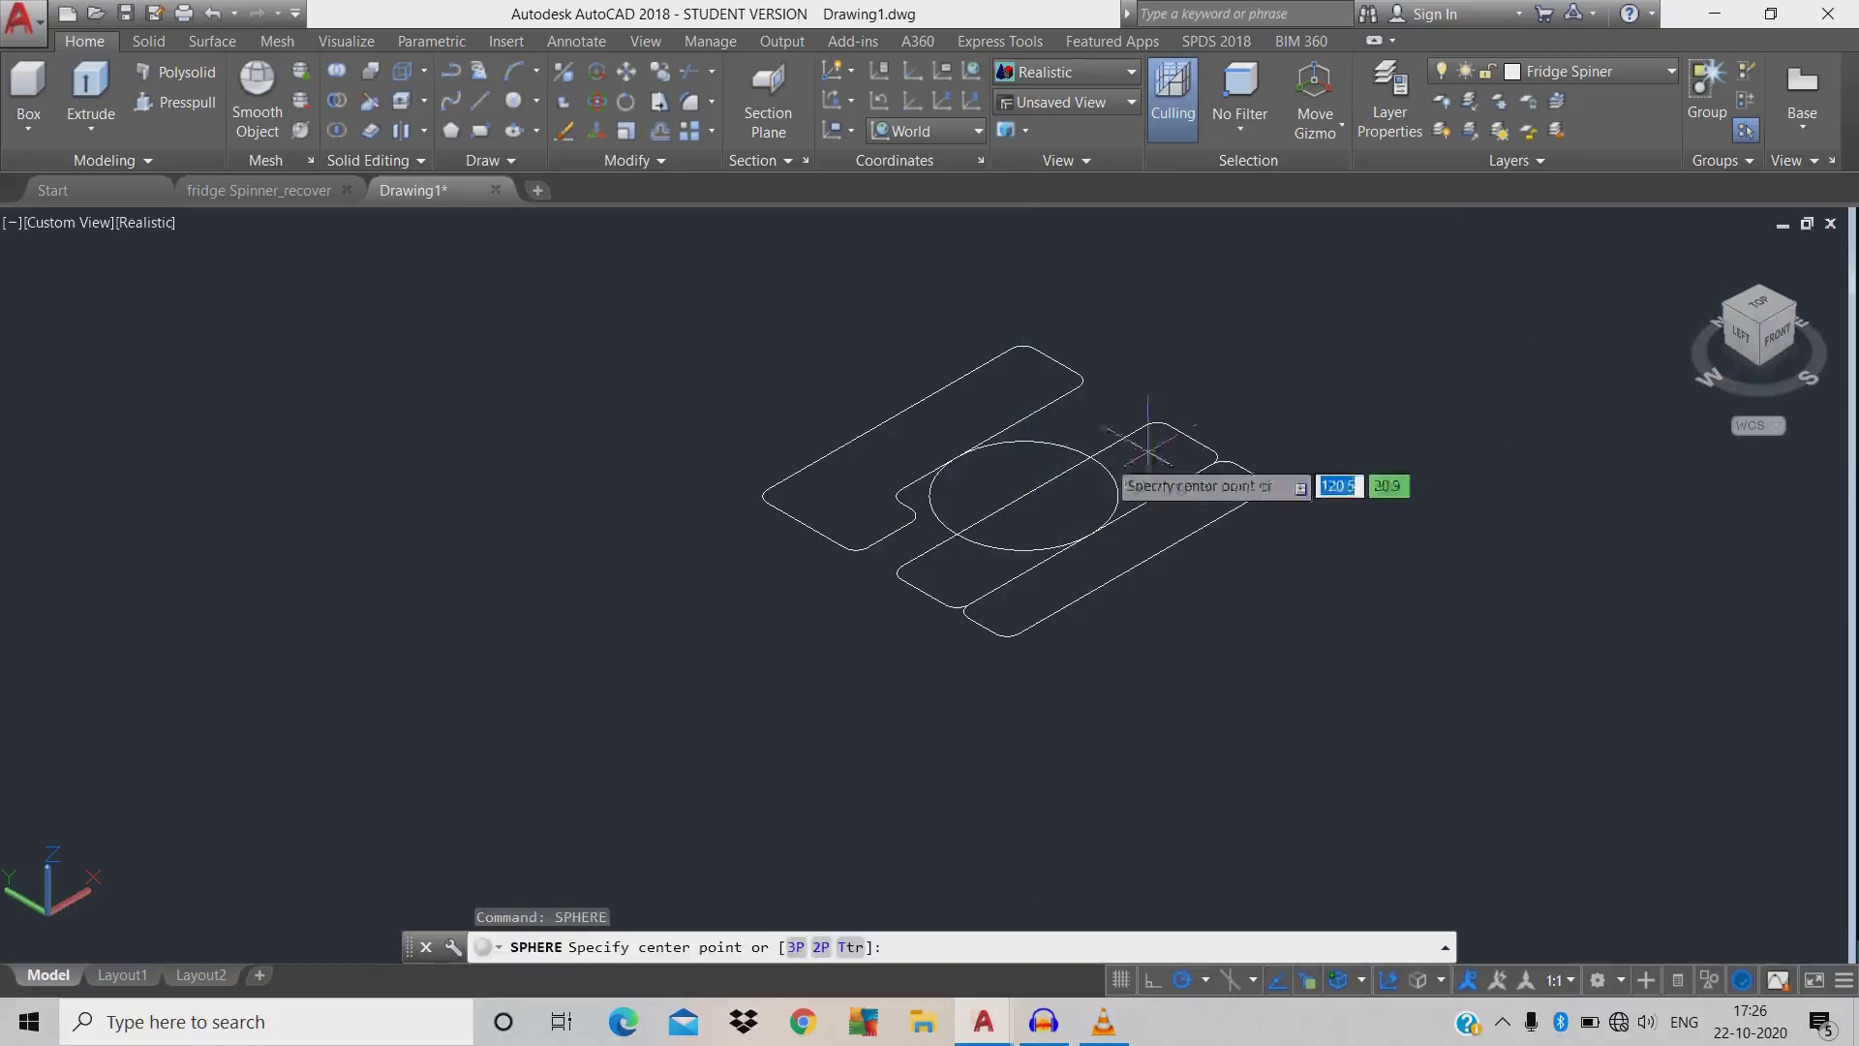
{"action": "left_click", "coordinate": [1021, 495]}
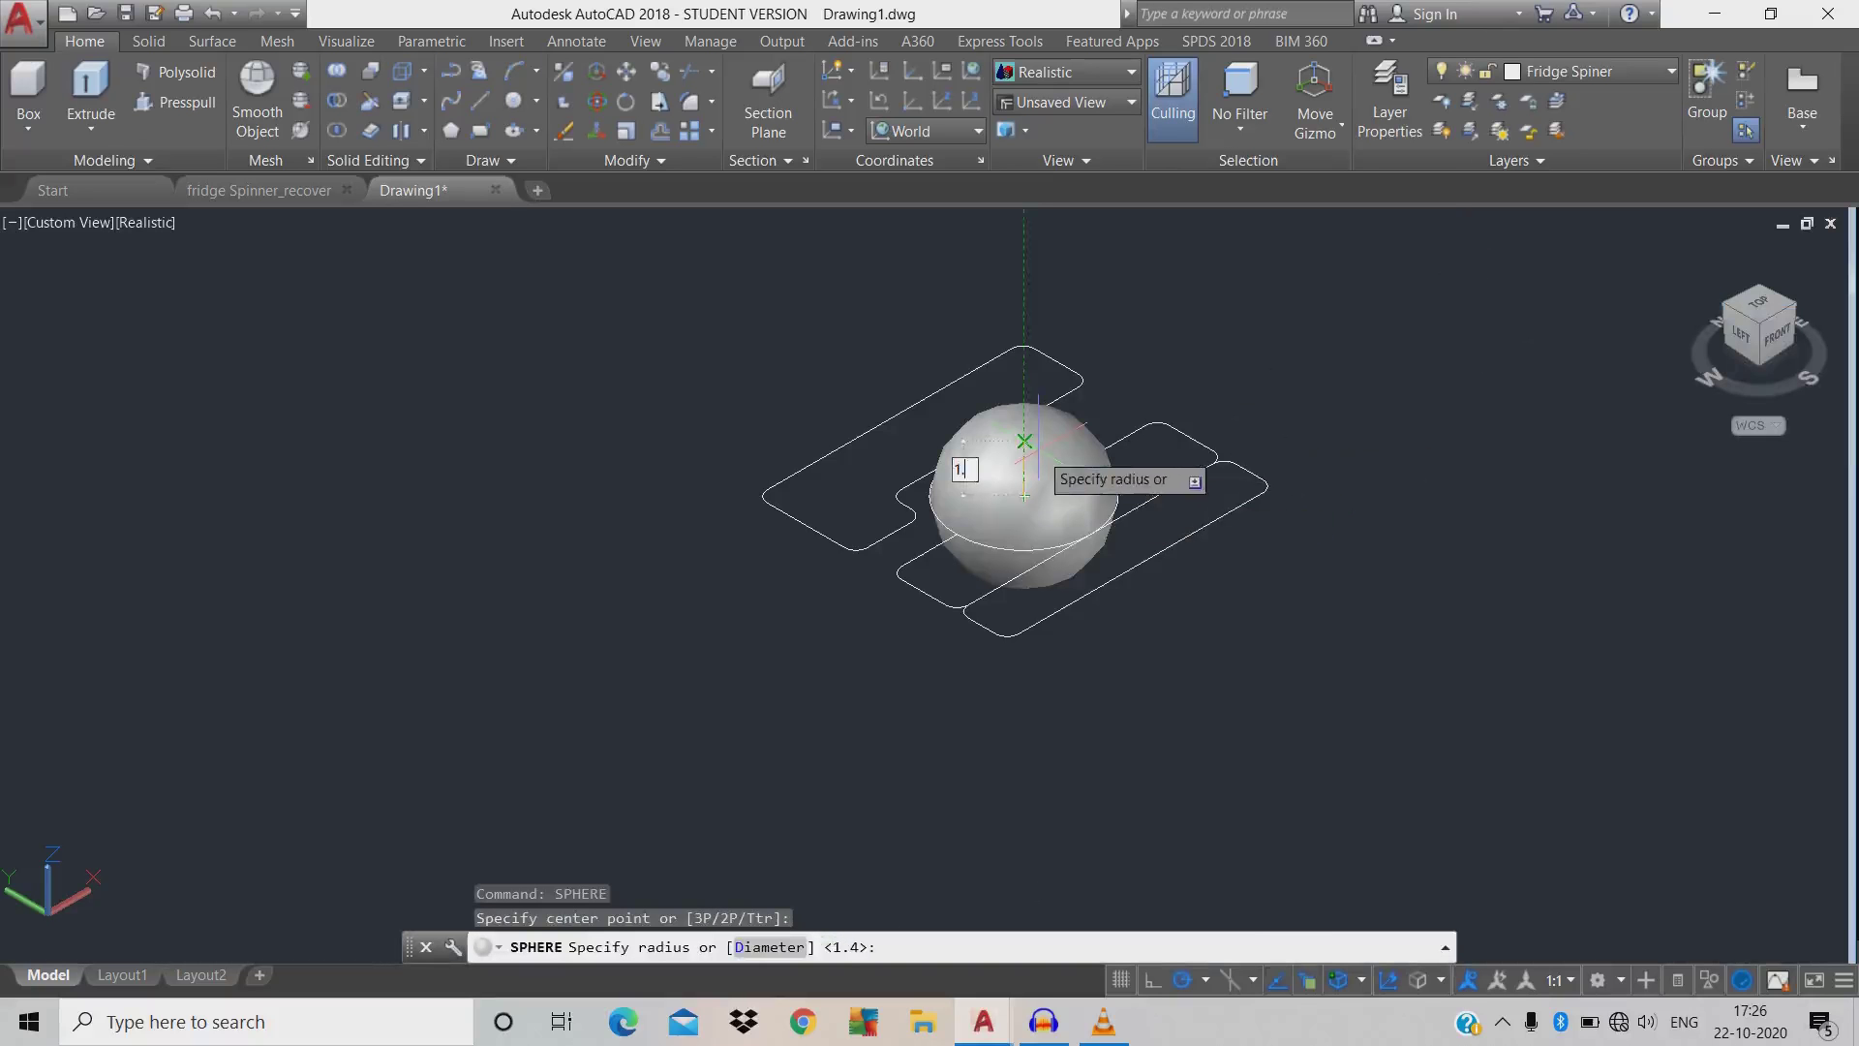
{"action": "key", "text": "Return"}
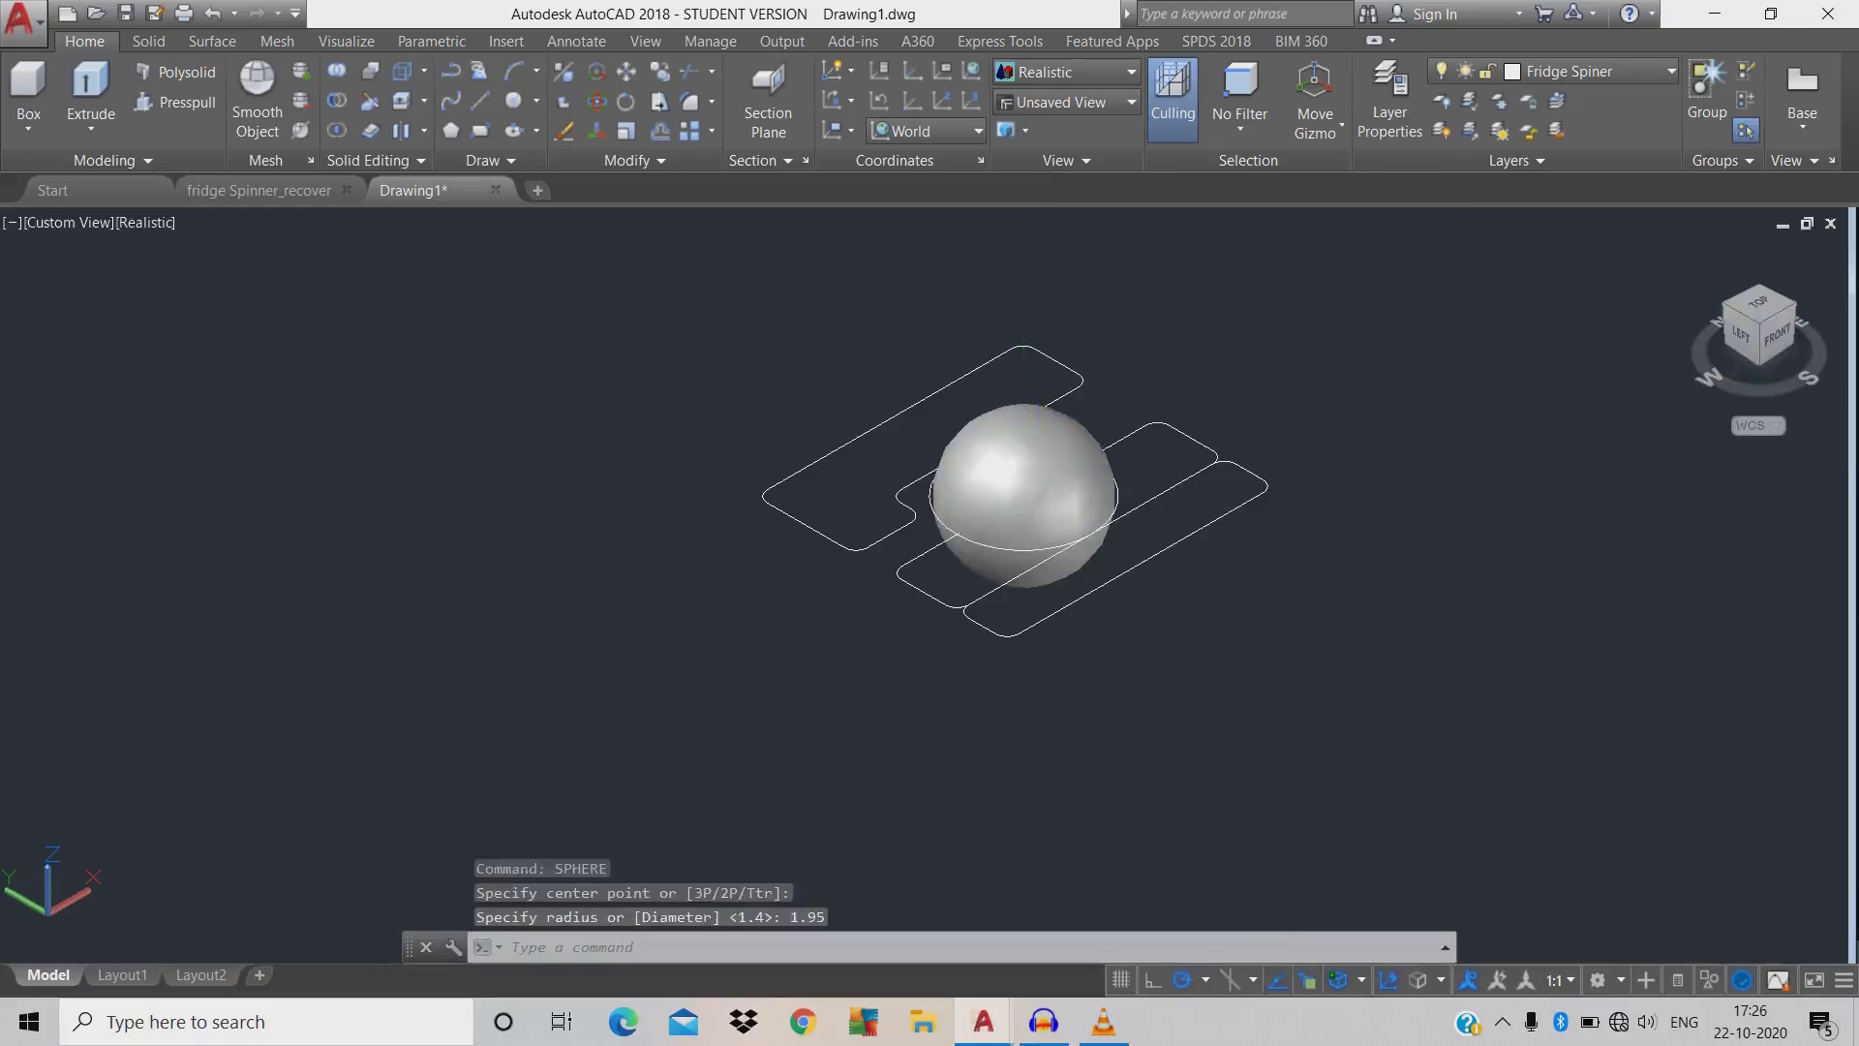
- Hide the sphere so only the circle and the profiles are displayed
{"action": "left_click", "coordinate": [1058, 429]}
{"action": "right_click", "coordinate": [1281, 321]}
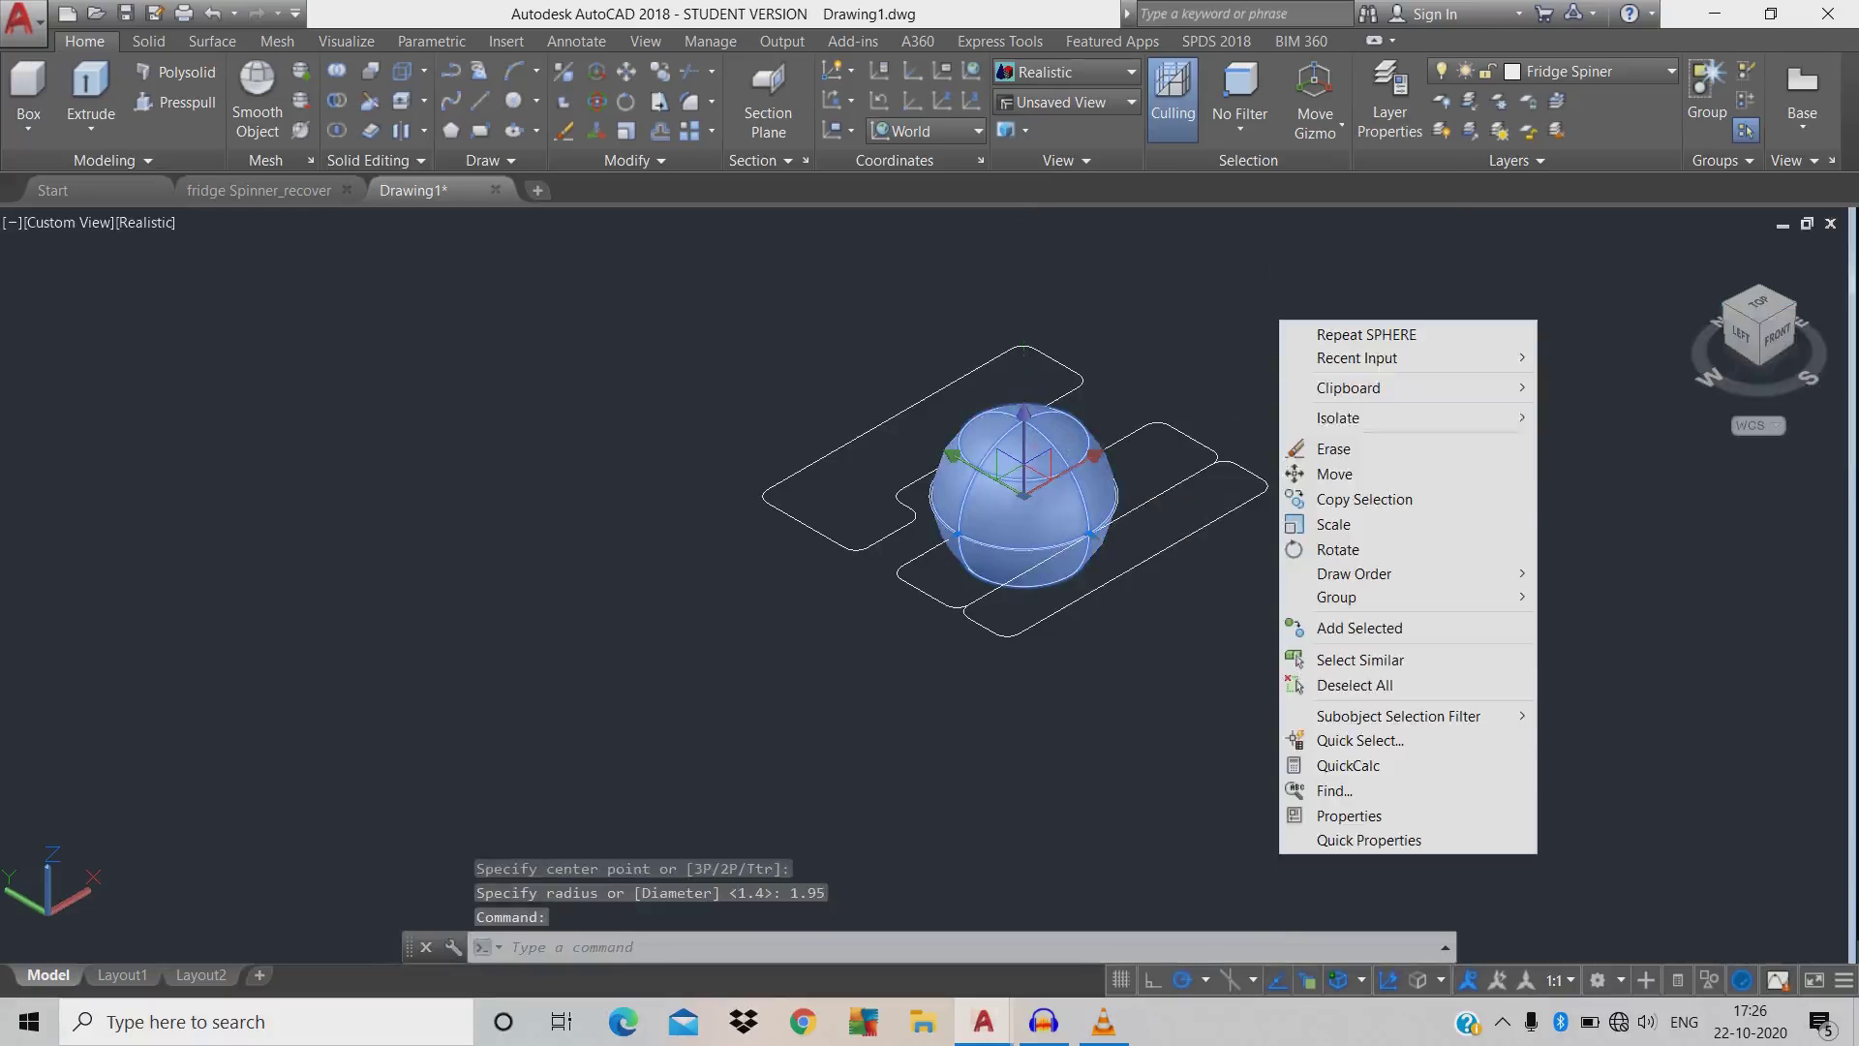
{"action": "mouse_move", "coordinate": [1375, 417]}
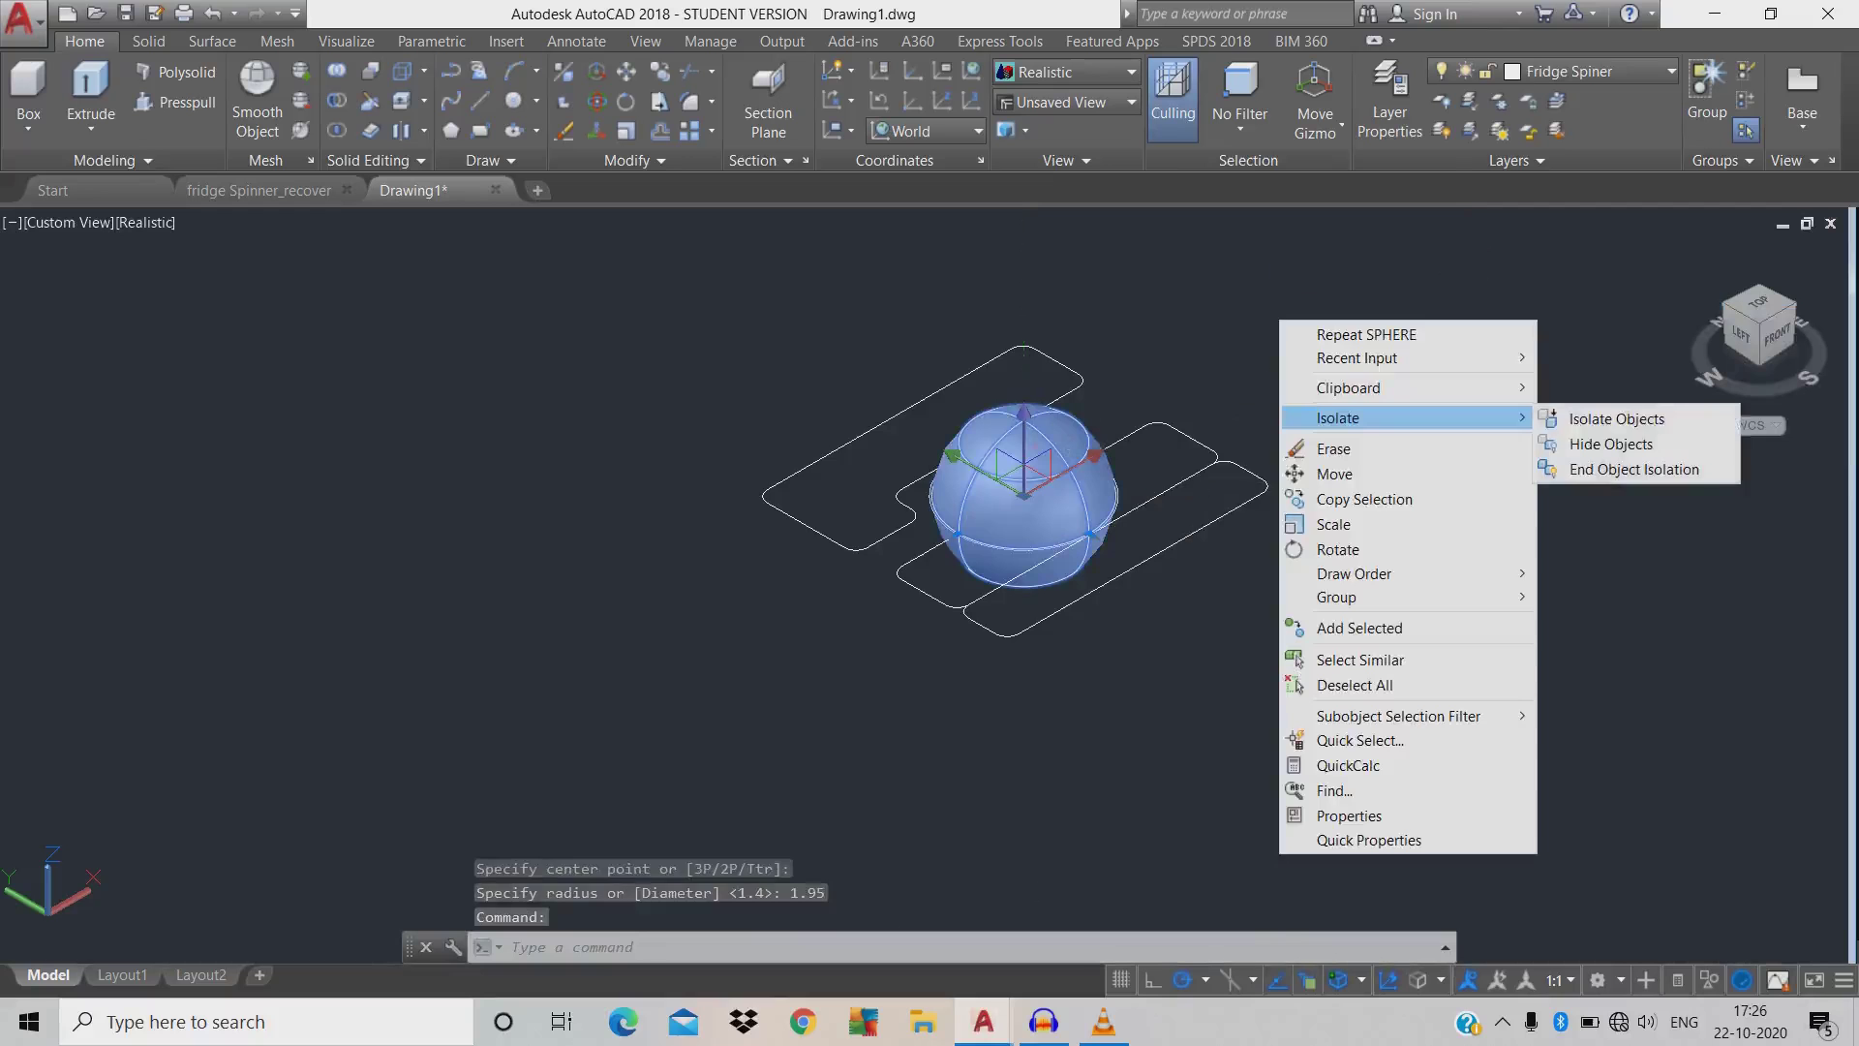
{"action": "left_click", "coordinate": [1611, 444]}
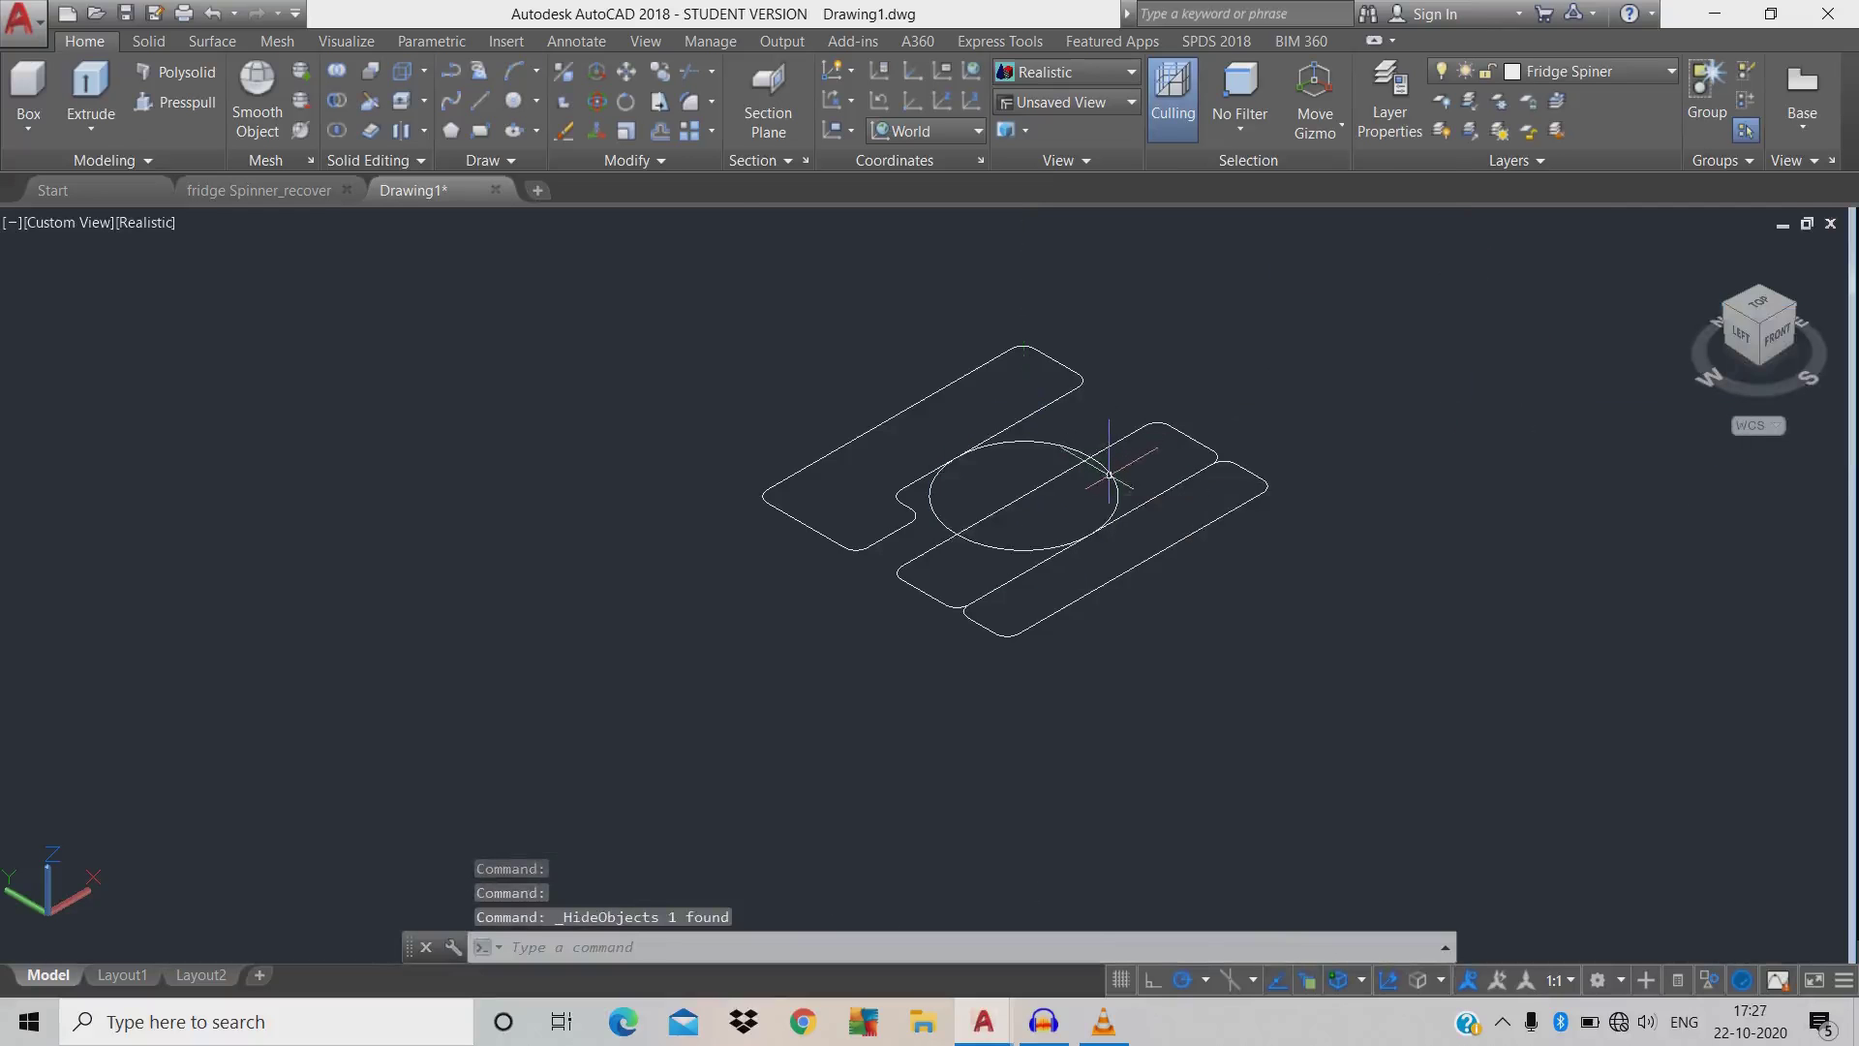
- Rotate the circle 90 degrees in 3D about the X axis through its centre
{"action": "type", "text": "3dro"}
{"action": "key", "text": "Return"}
{"action": "left_click", "coordinate": [1109, 475]}
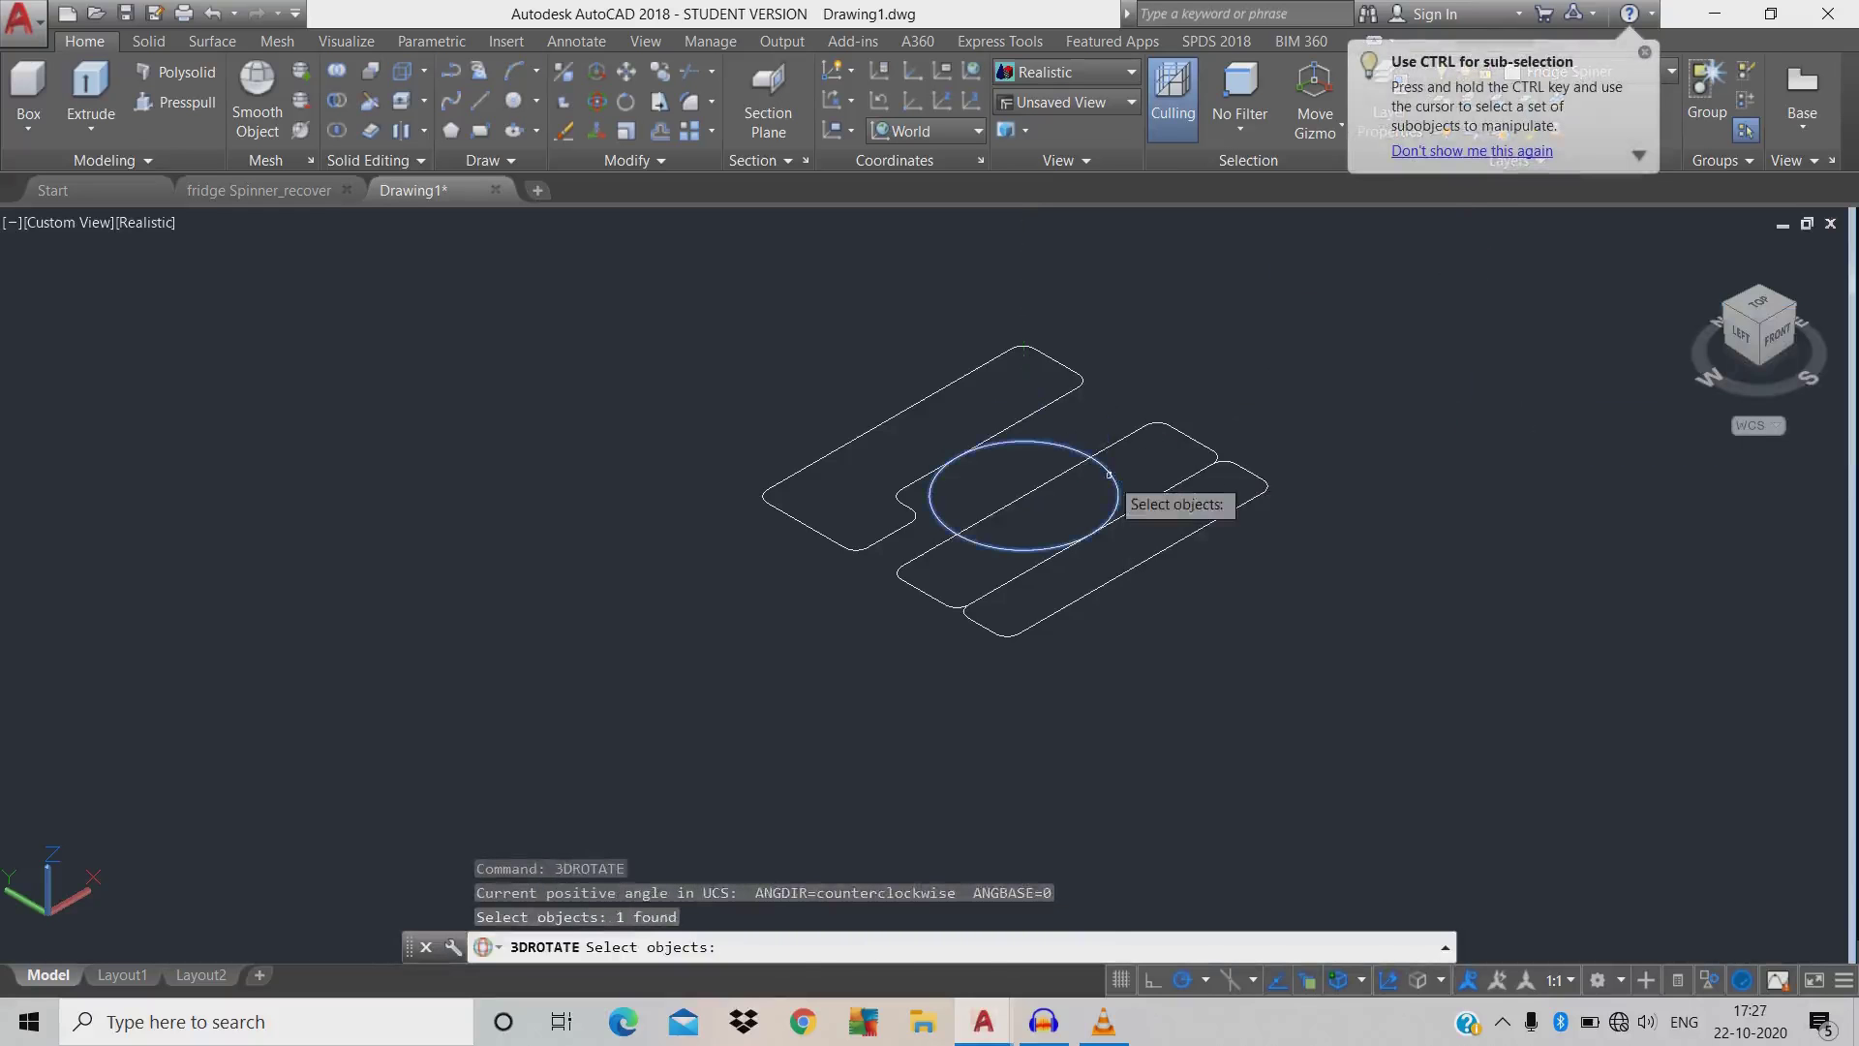
{"action": "key", "text": "Return"}
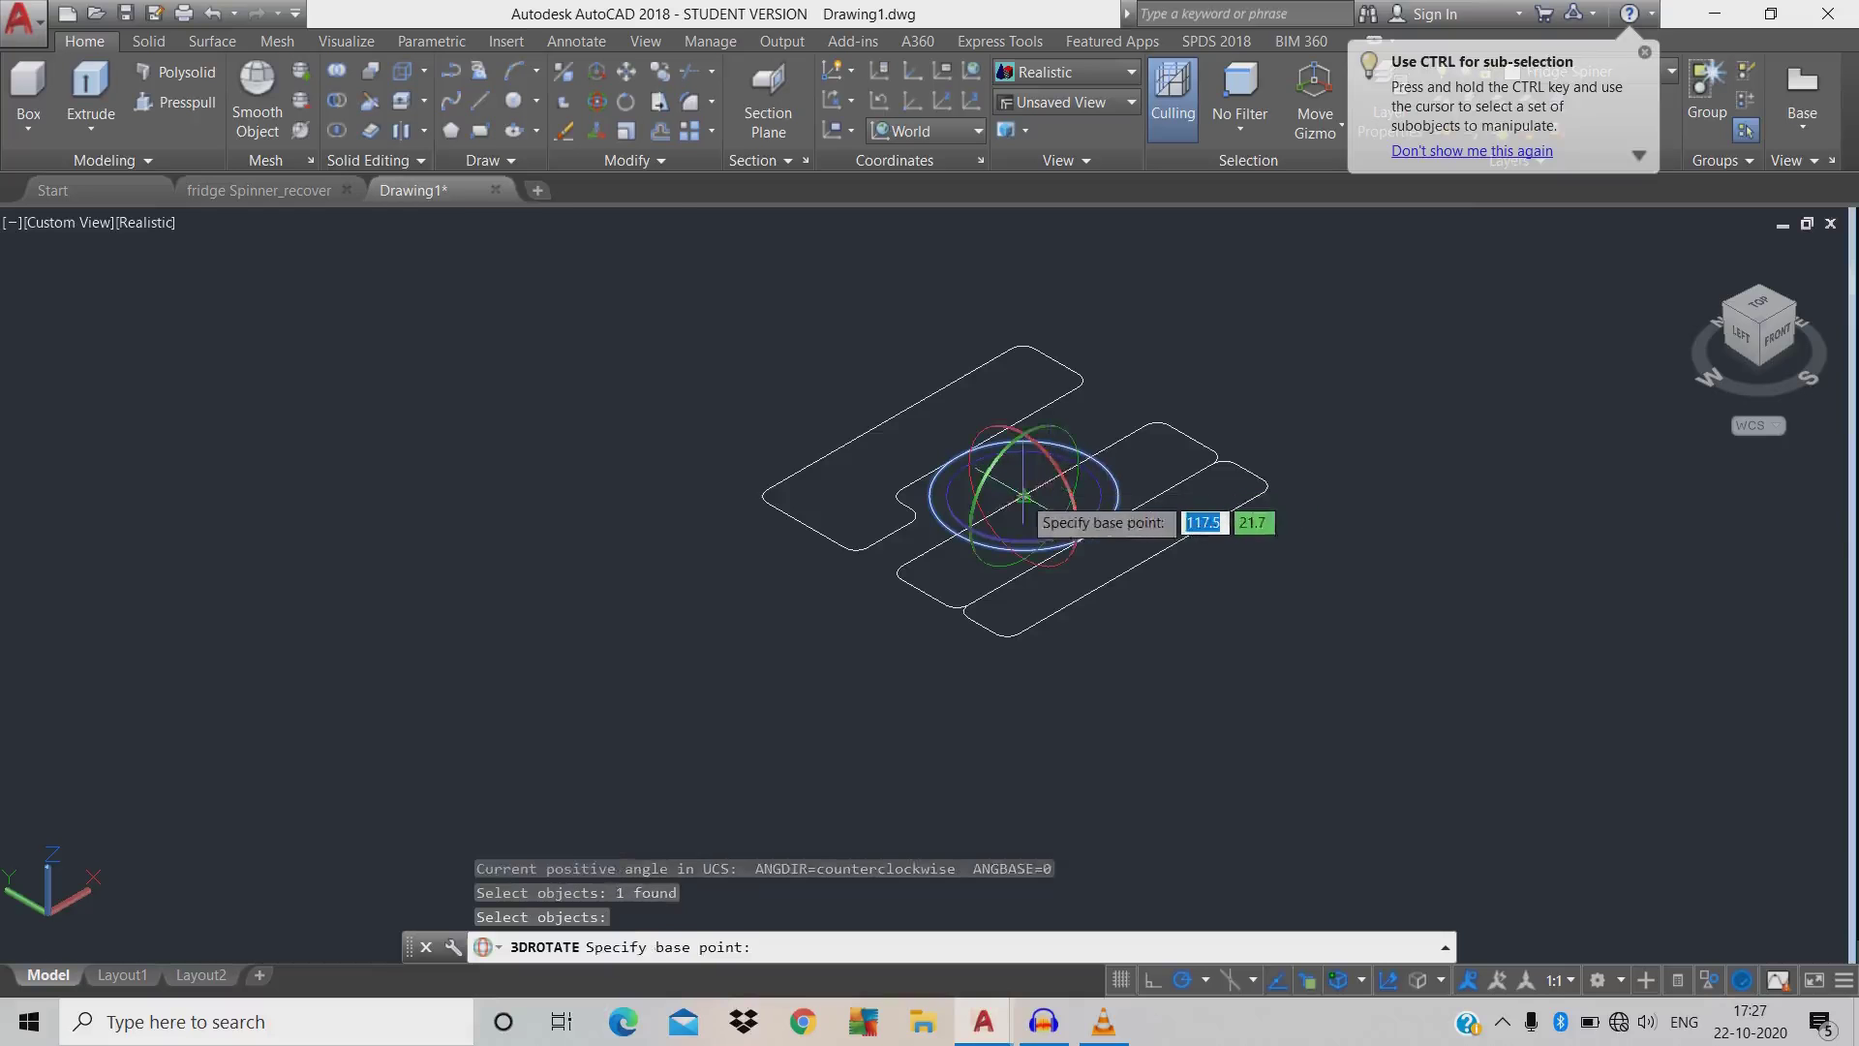
{"action": "left_click", "coordinate": [1024, 496]}
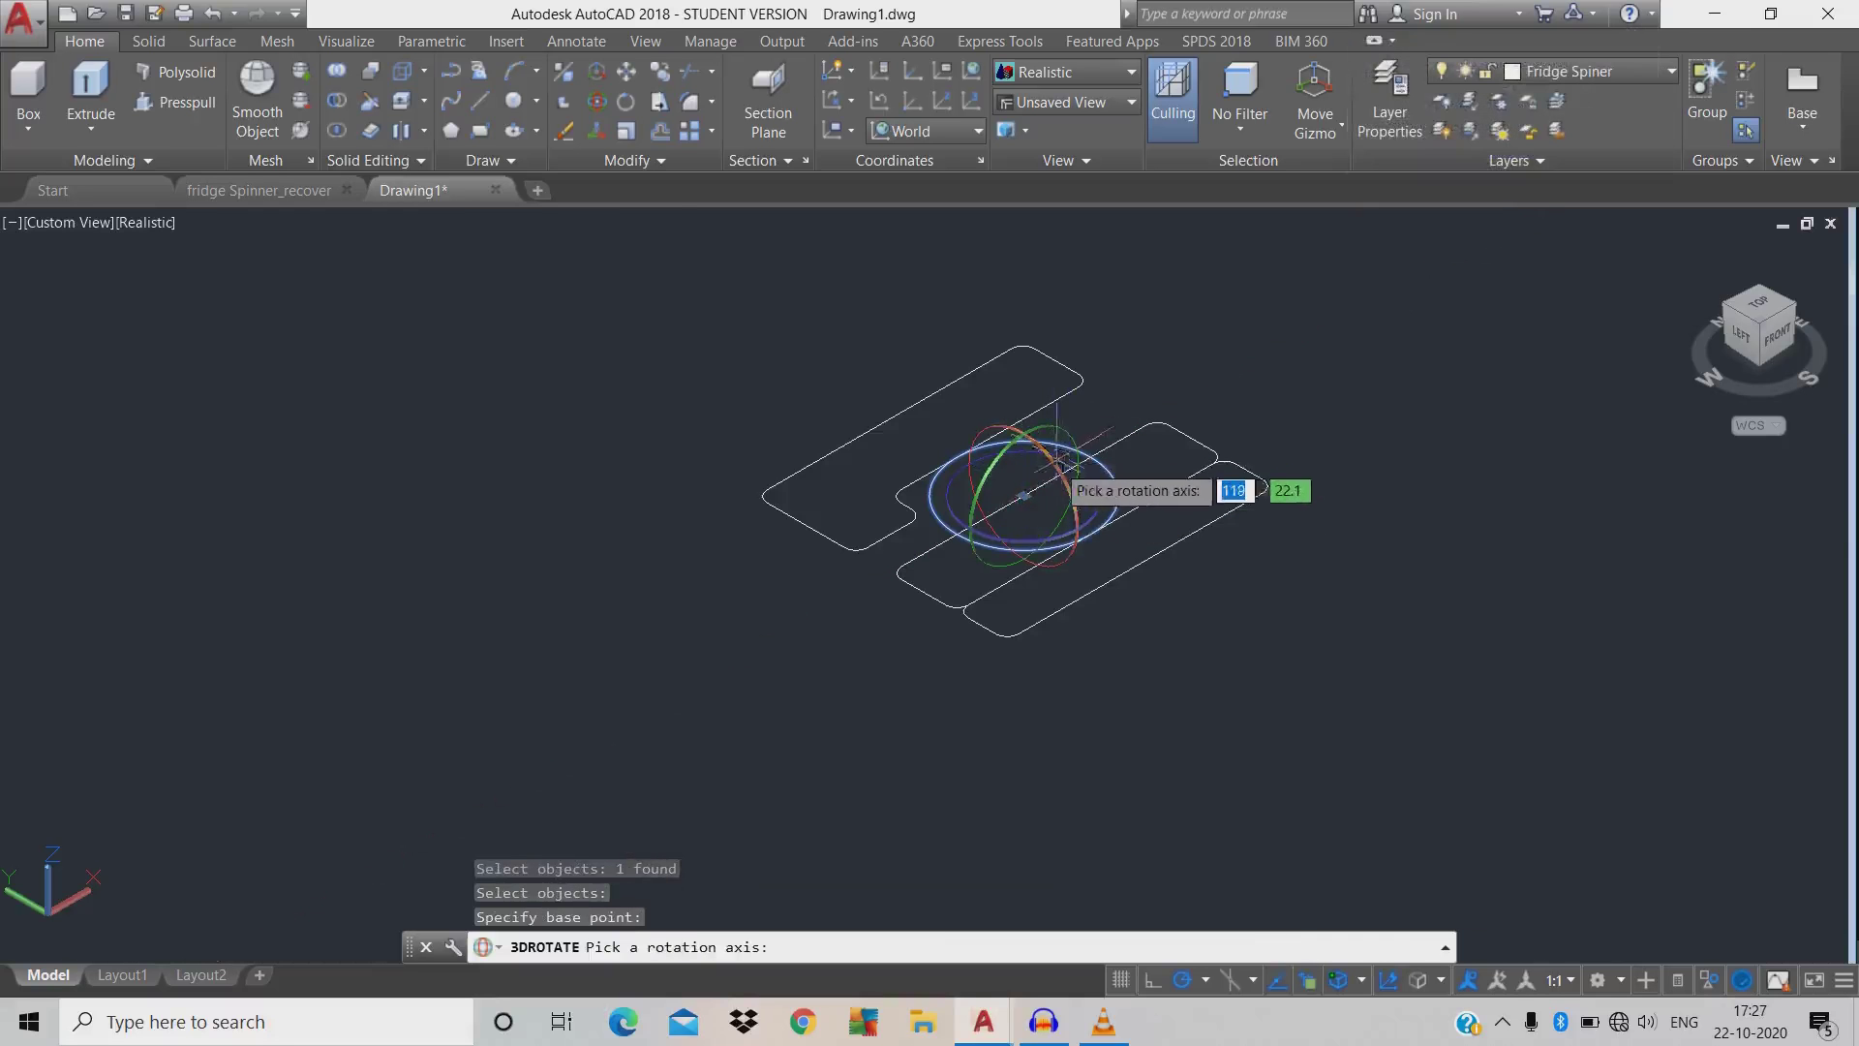
{"action": "left_click", "coordinate": [1057, 471]}
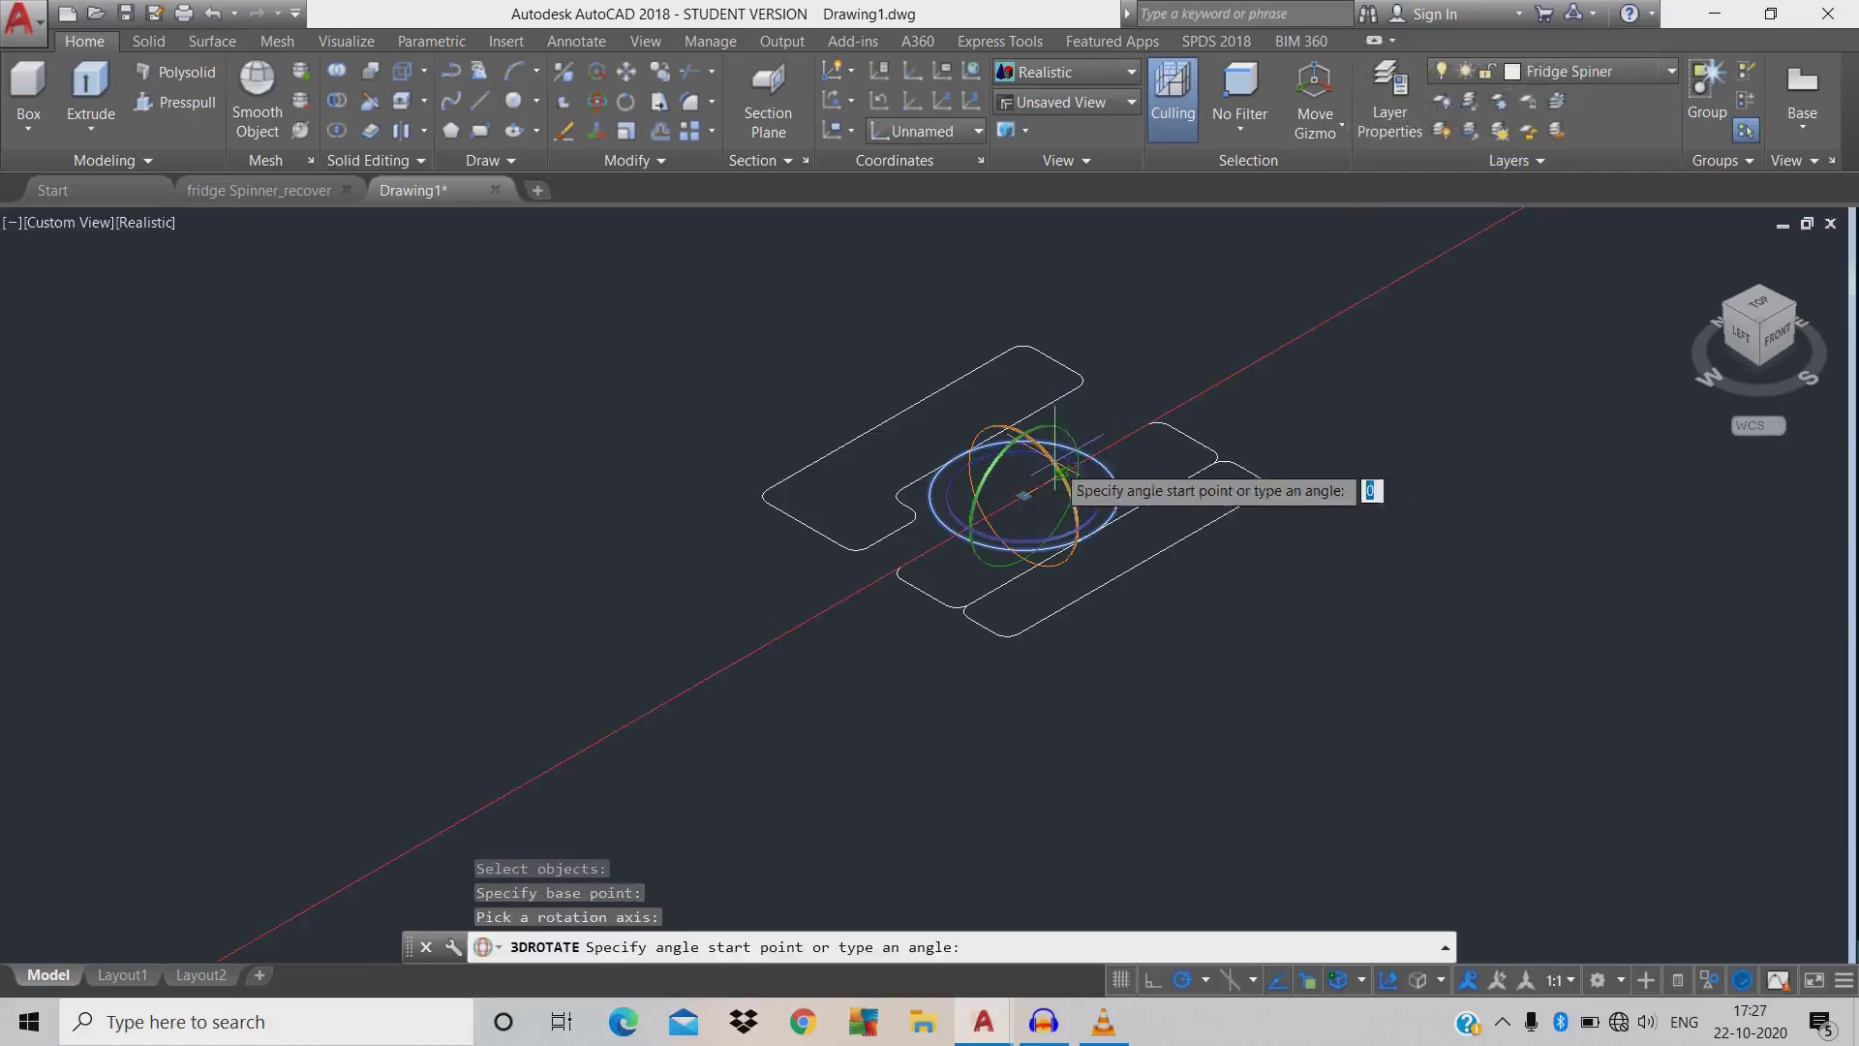
{"action": "type", "text": "90"}
{"action": "key", "text": "Return"}
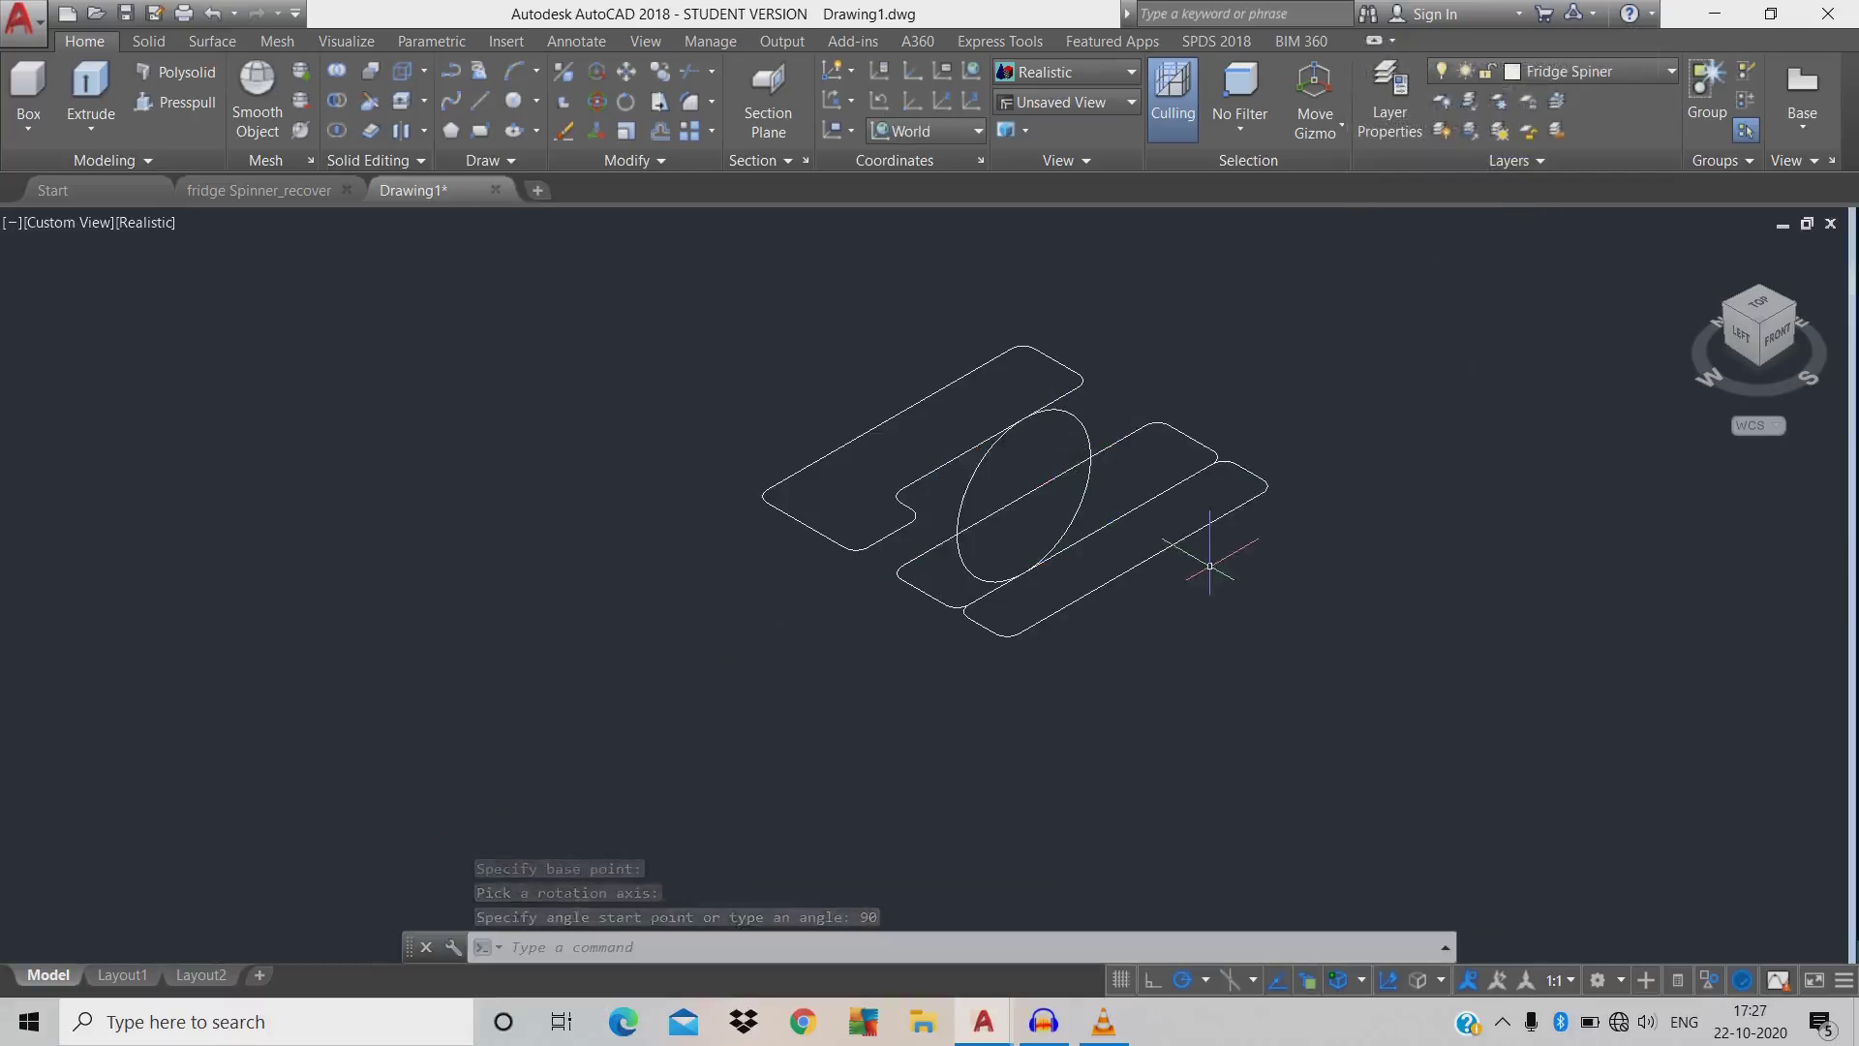
- Convert the L-shaped profile and the two narrow profiles into regions, leaving the circle as it is
{"action": "type", "text": "reg"}
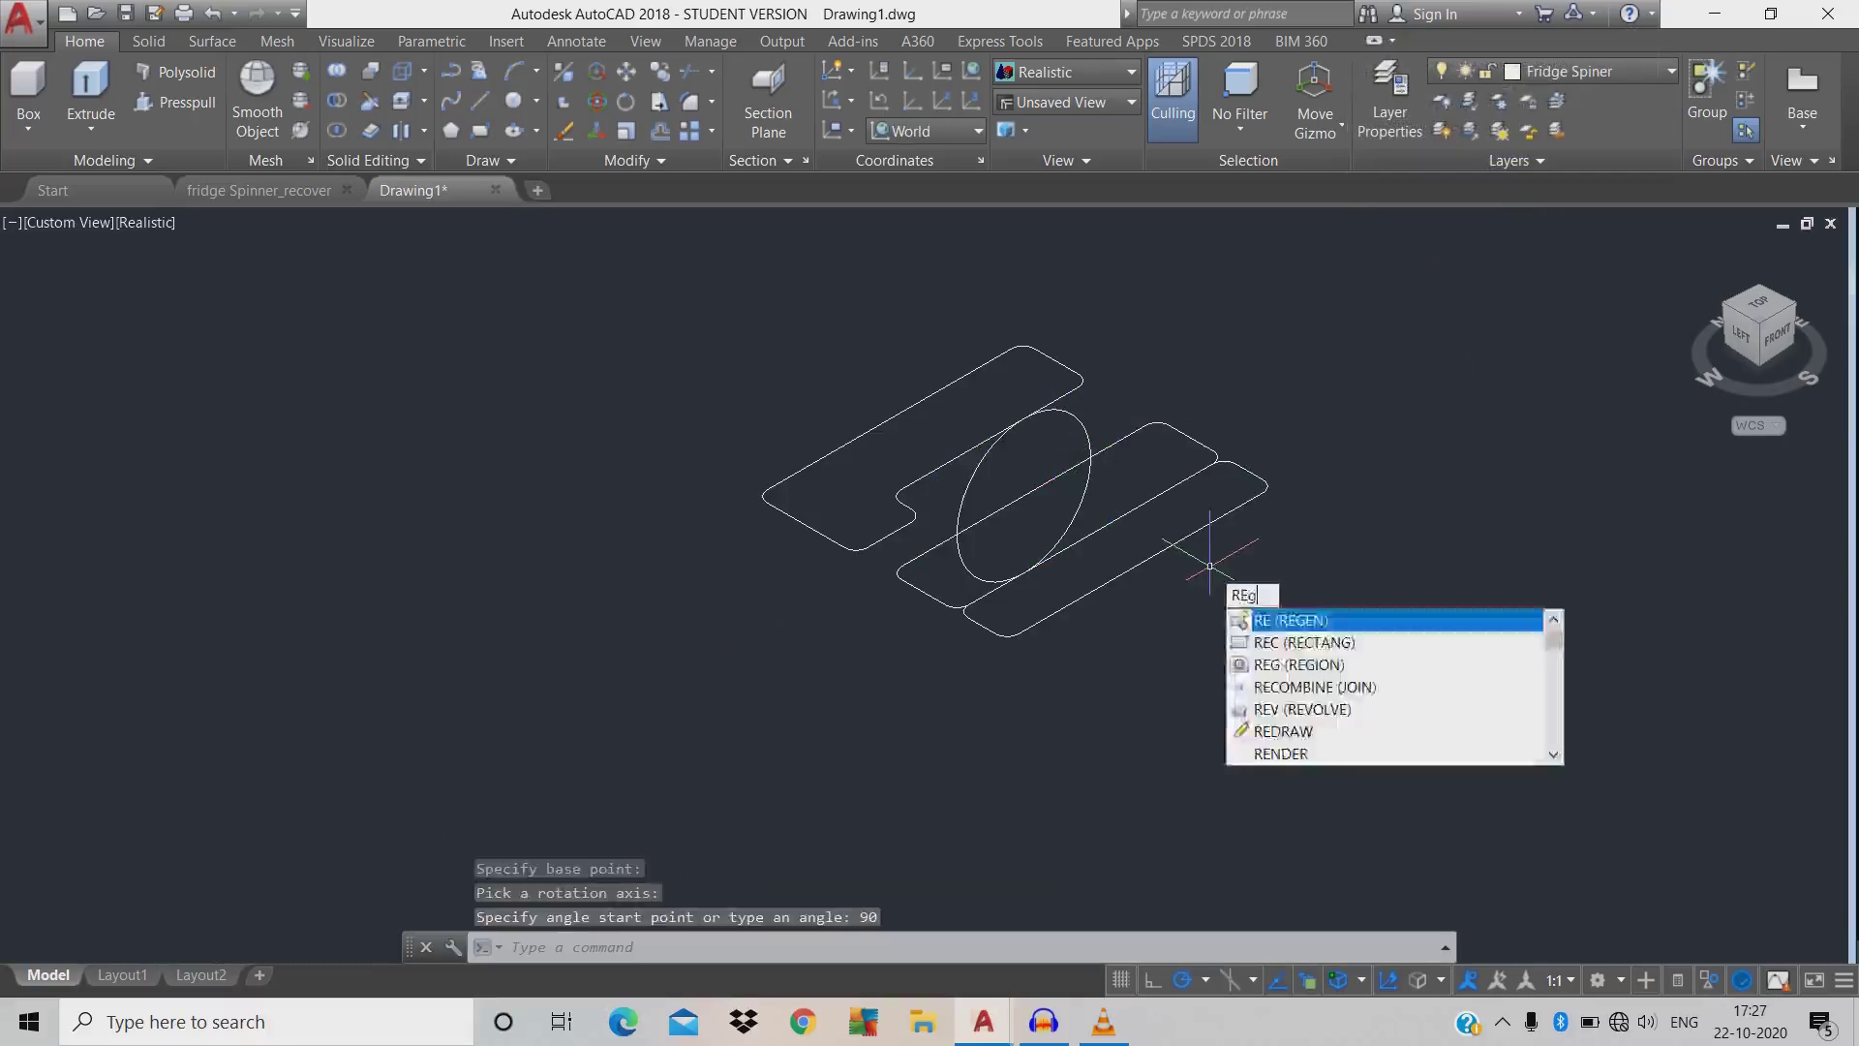
{"action": "key", "text": "Return"}
{"action": "left_click", "coordinate": [1291, 572]}
{"action": "left_click", "coordinate": [1165, 399]}
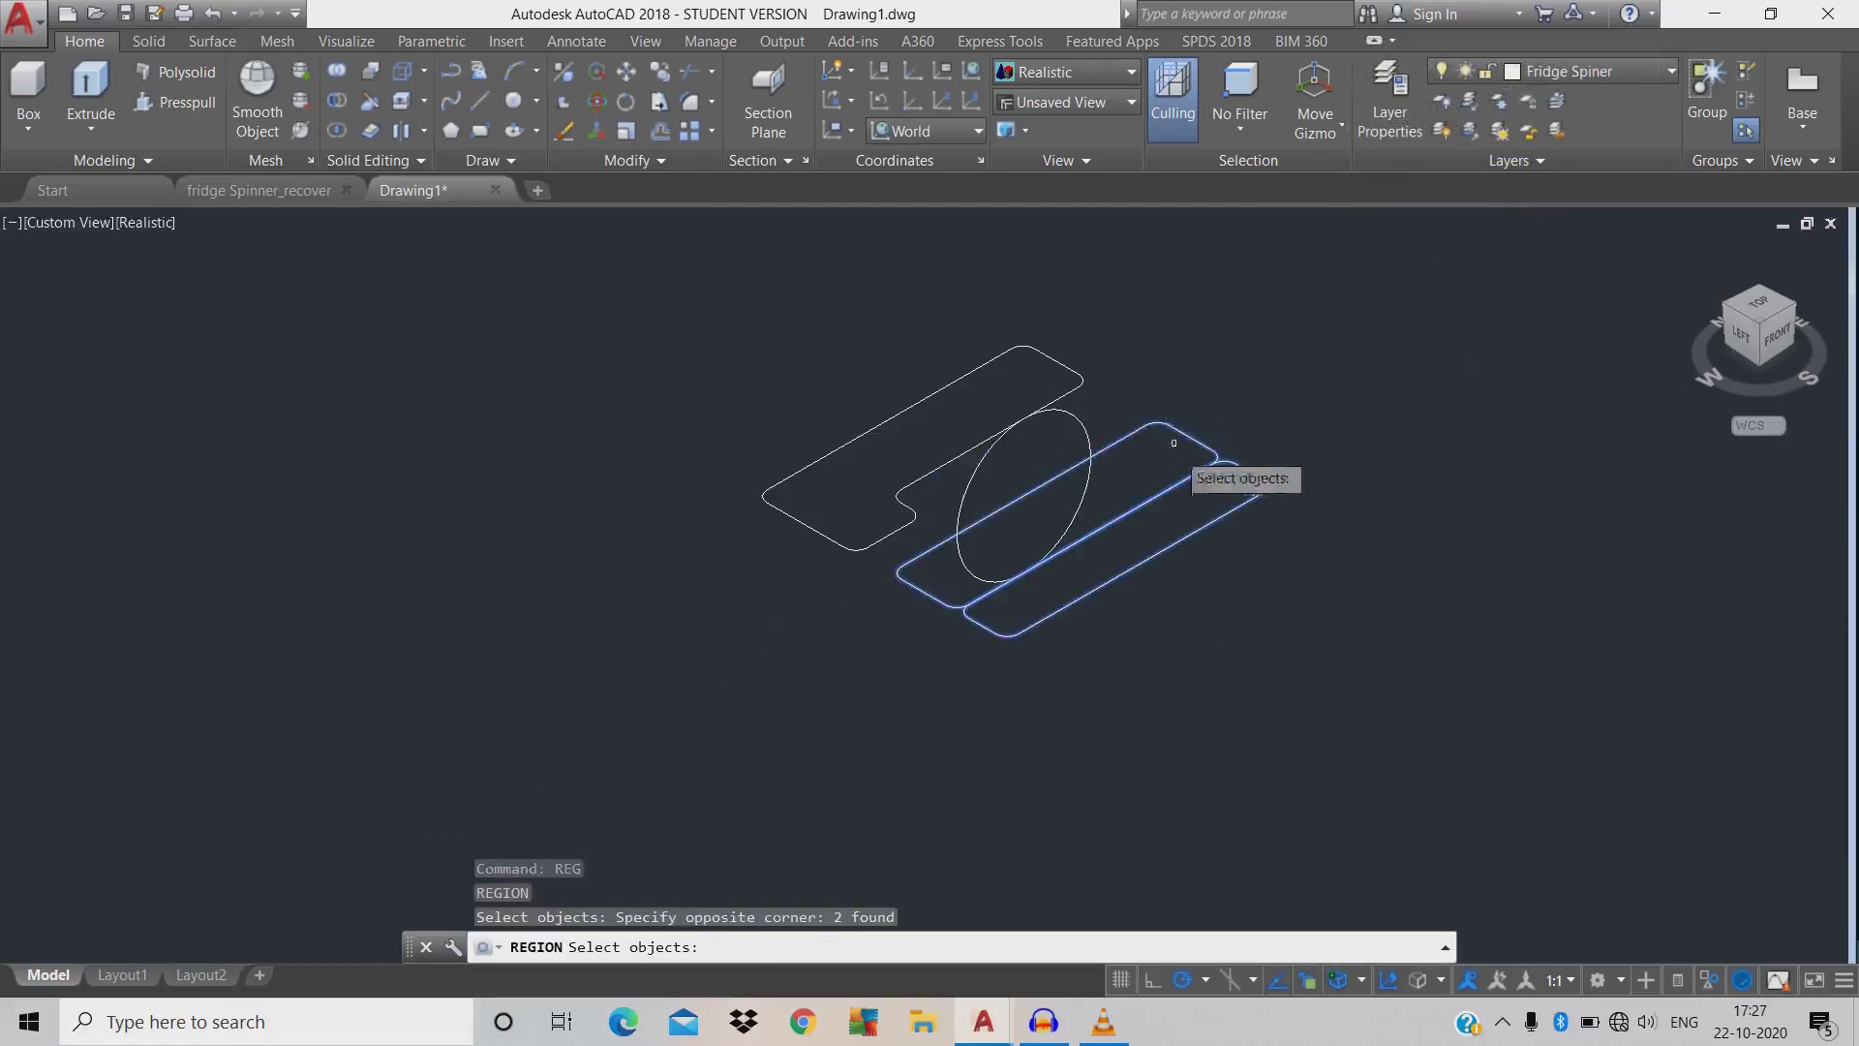
{"action": "left_click", "coordinate": [1054, 371]}
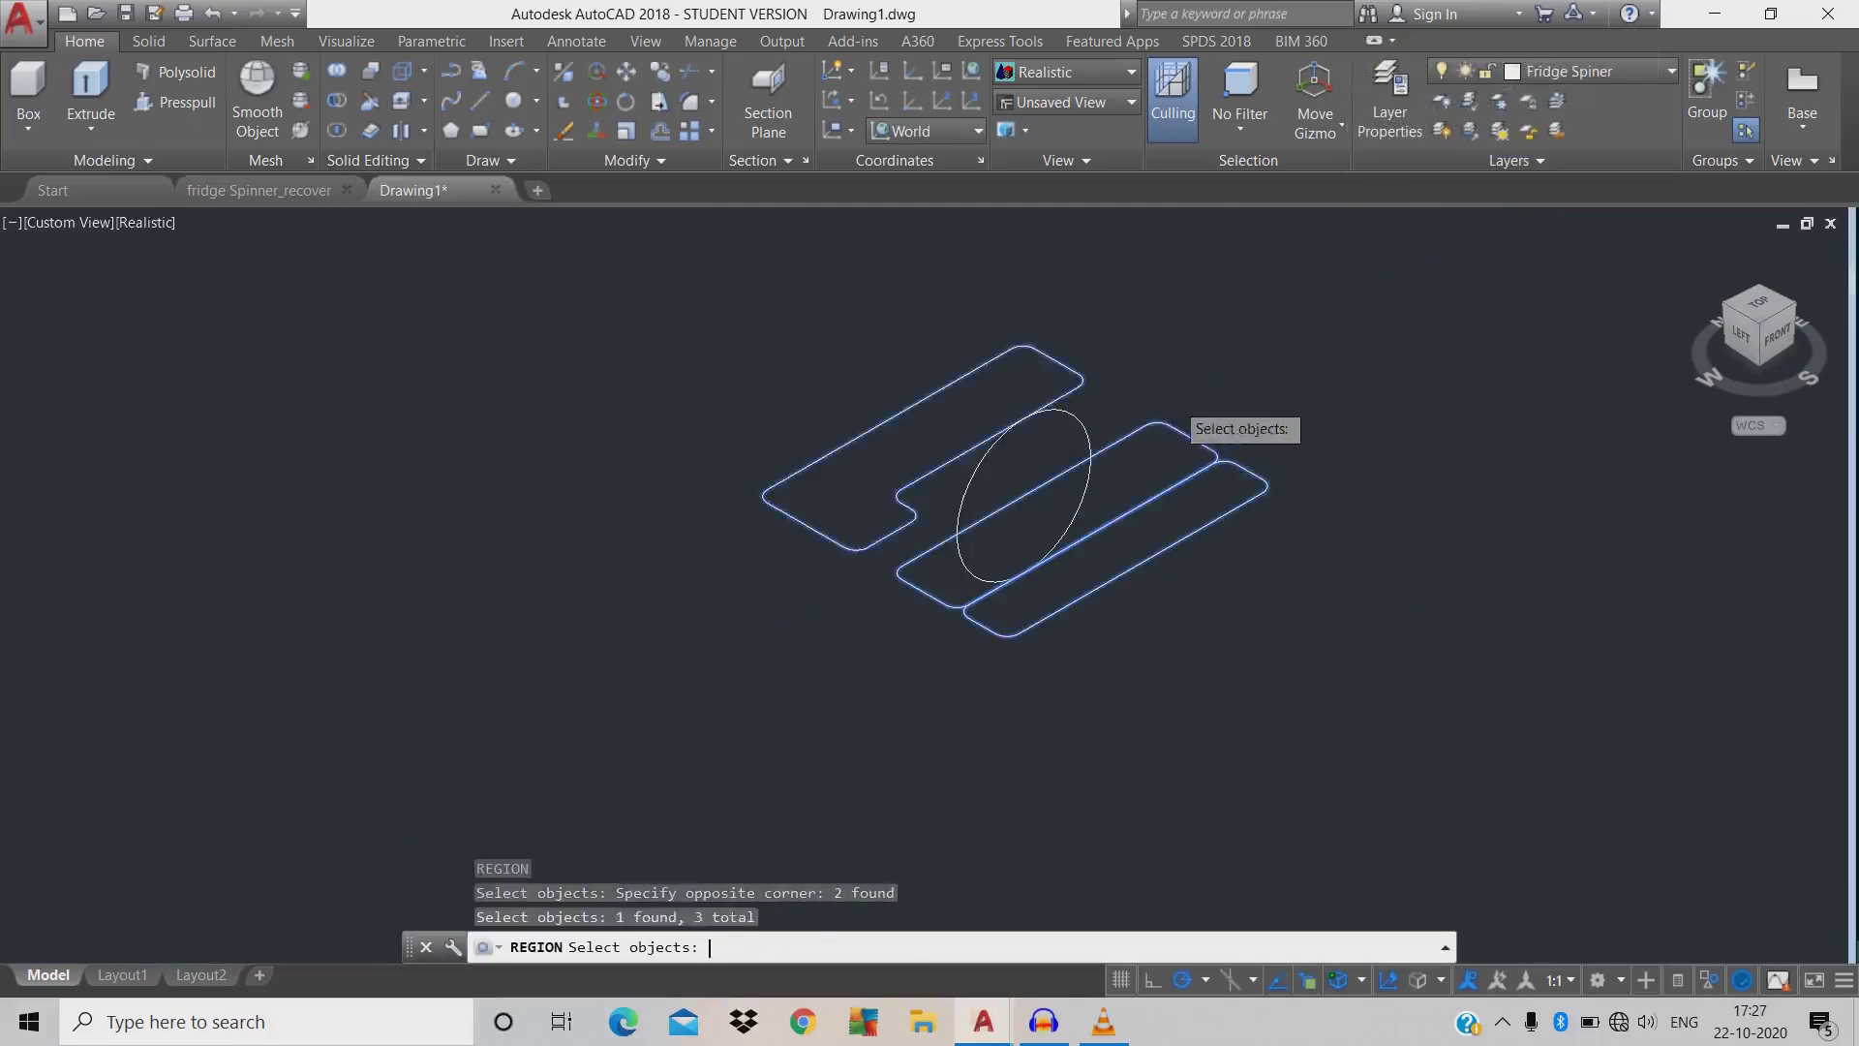
{"action": "key", "text": "Return"}
{"action": "middle_click_drag", "start_coordinate": [1153, 427], "coordinate": [1095, 430]}
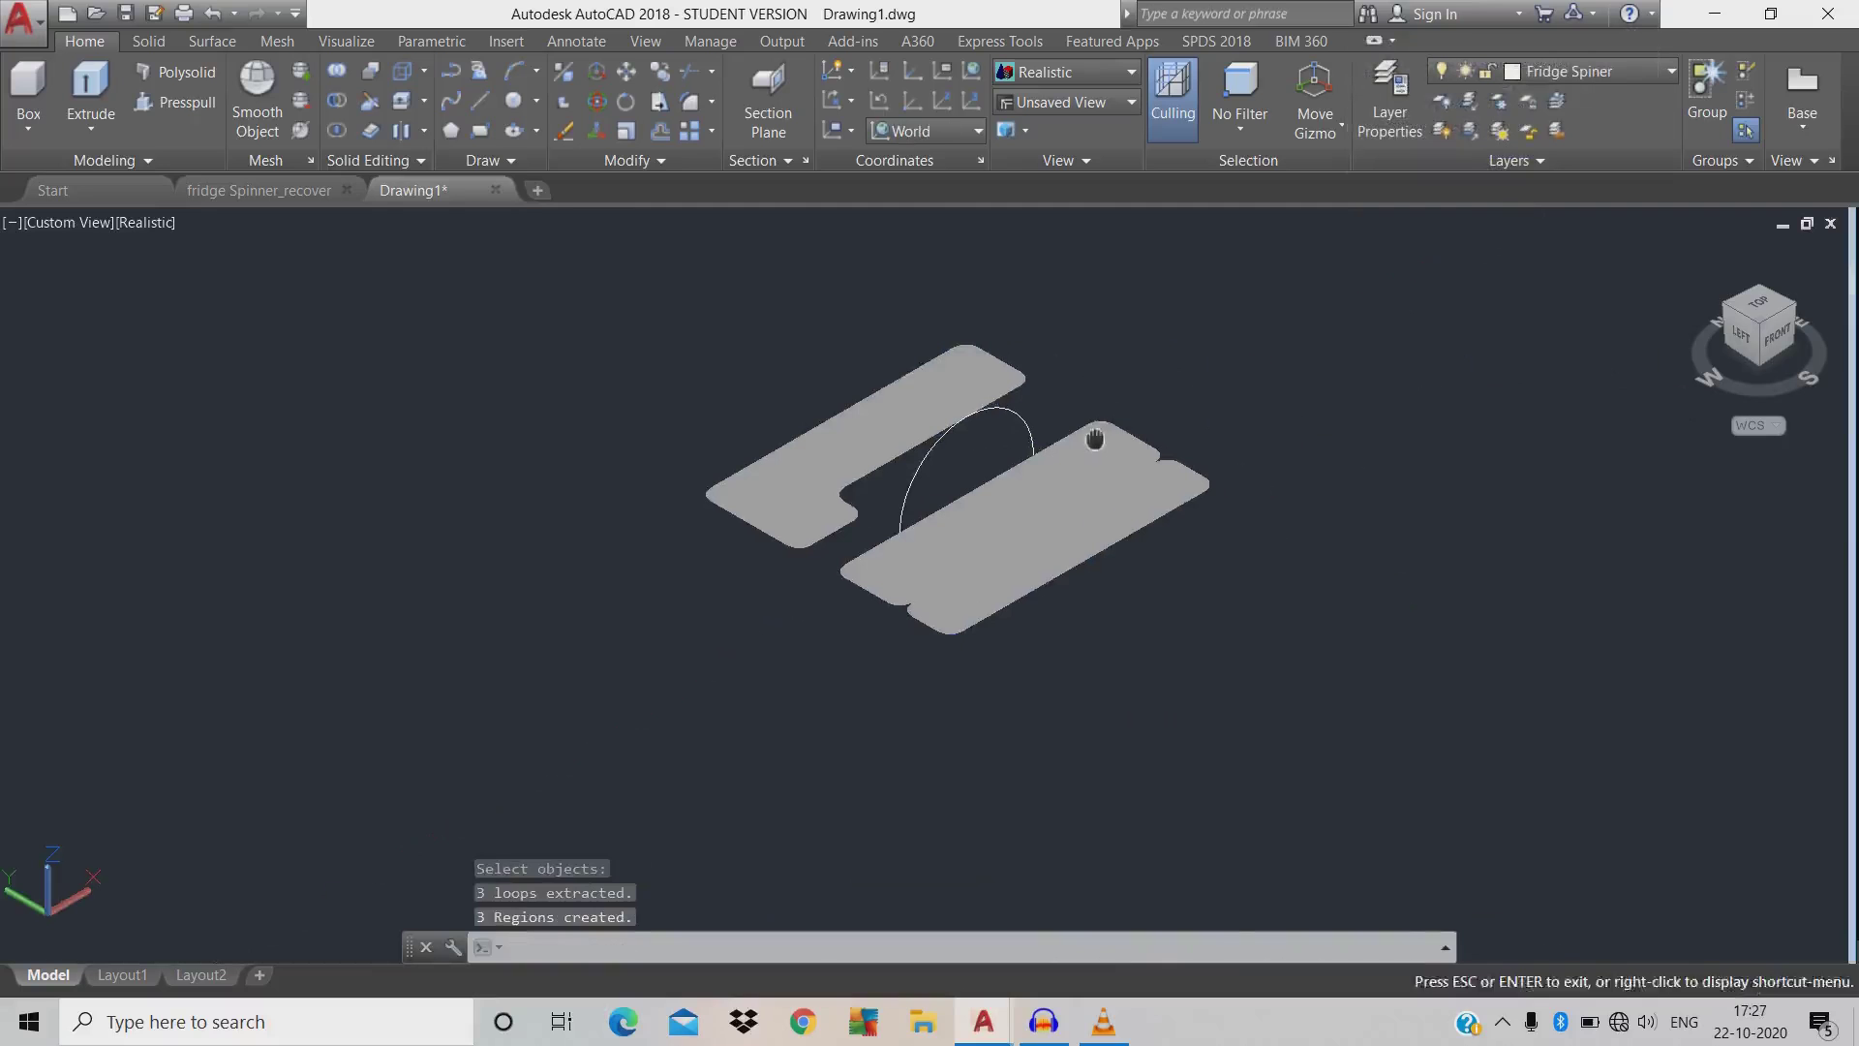
- Draw a 13.5 line from the midpoint of the L-shaped region's outer long edge across the profiles, continued by a perpendicular axis line about 10.6 long
{"action": "type", "text": "l"}
{"action": "key", "text": "Return"}
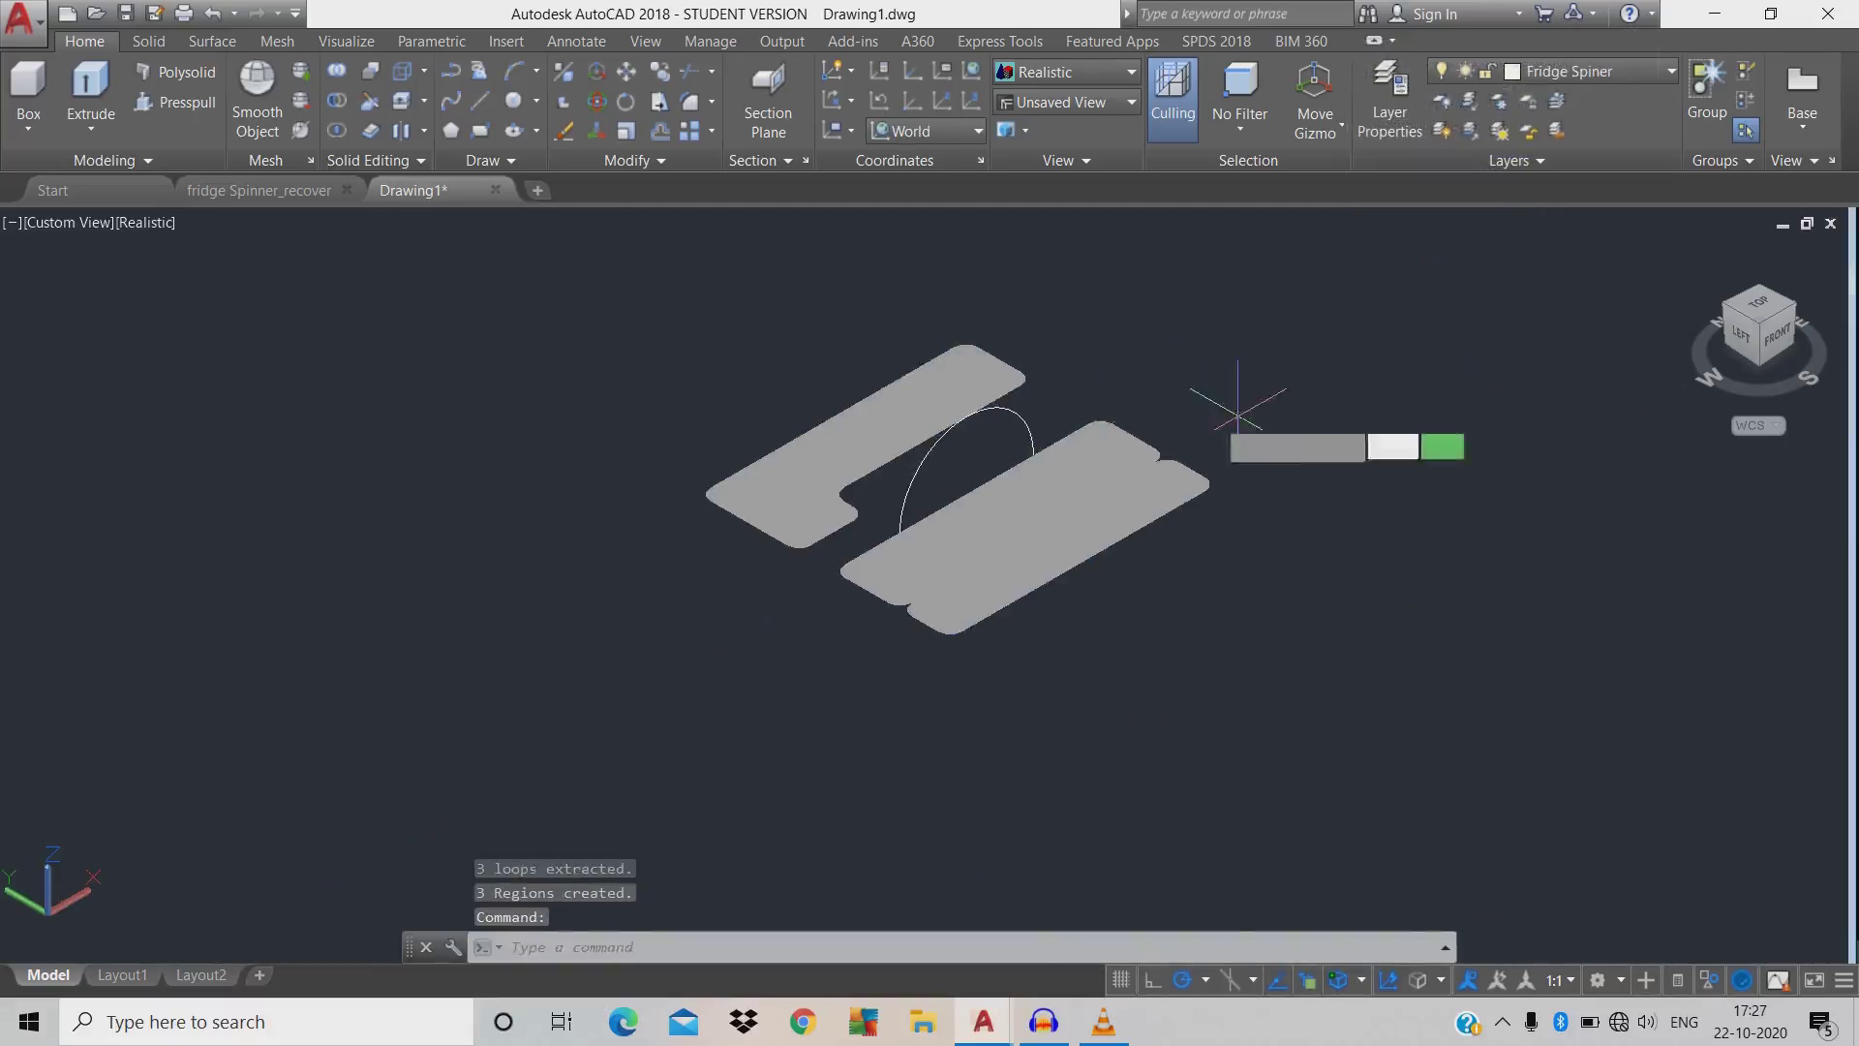
{"action": "left_click", "coordinate": [832, 414]}
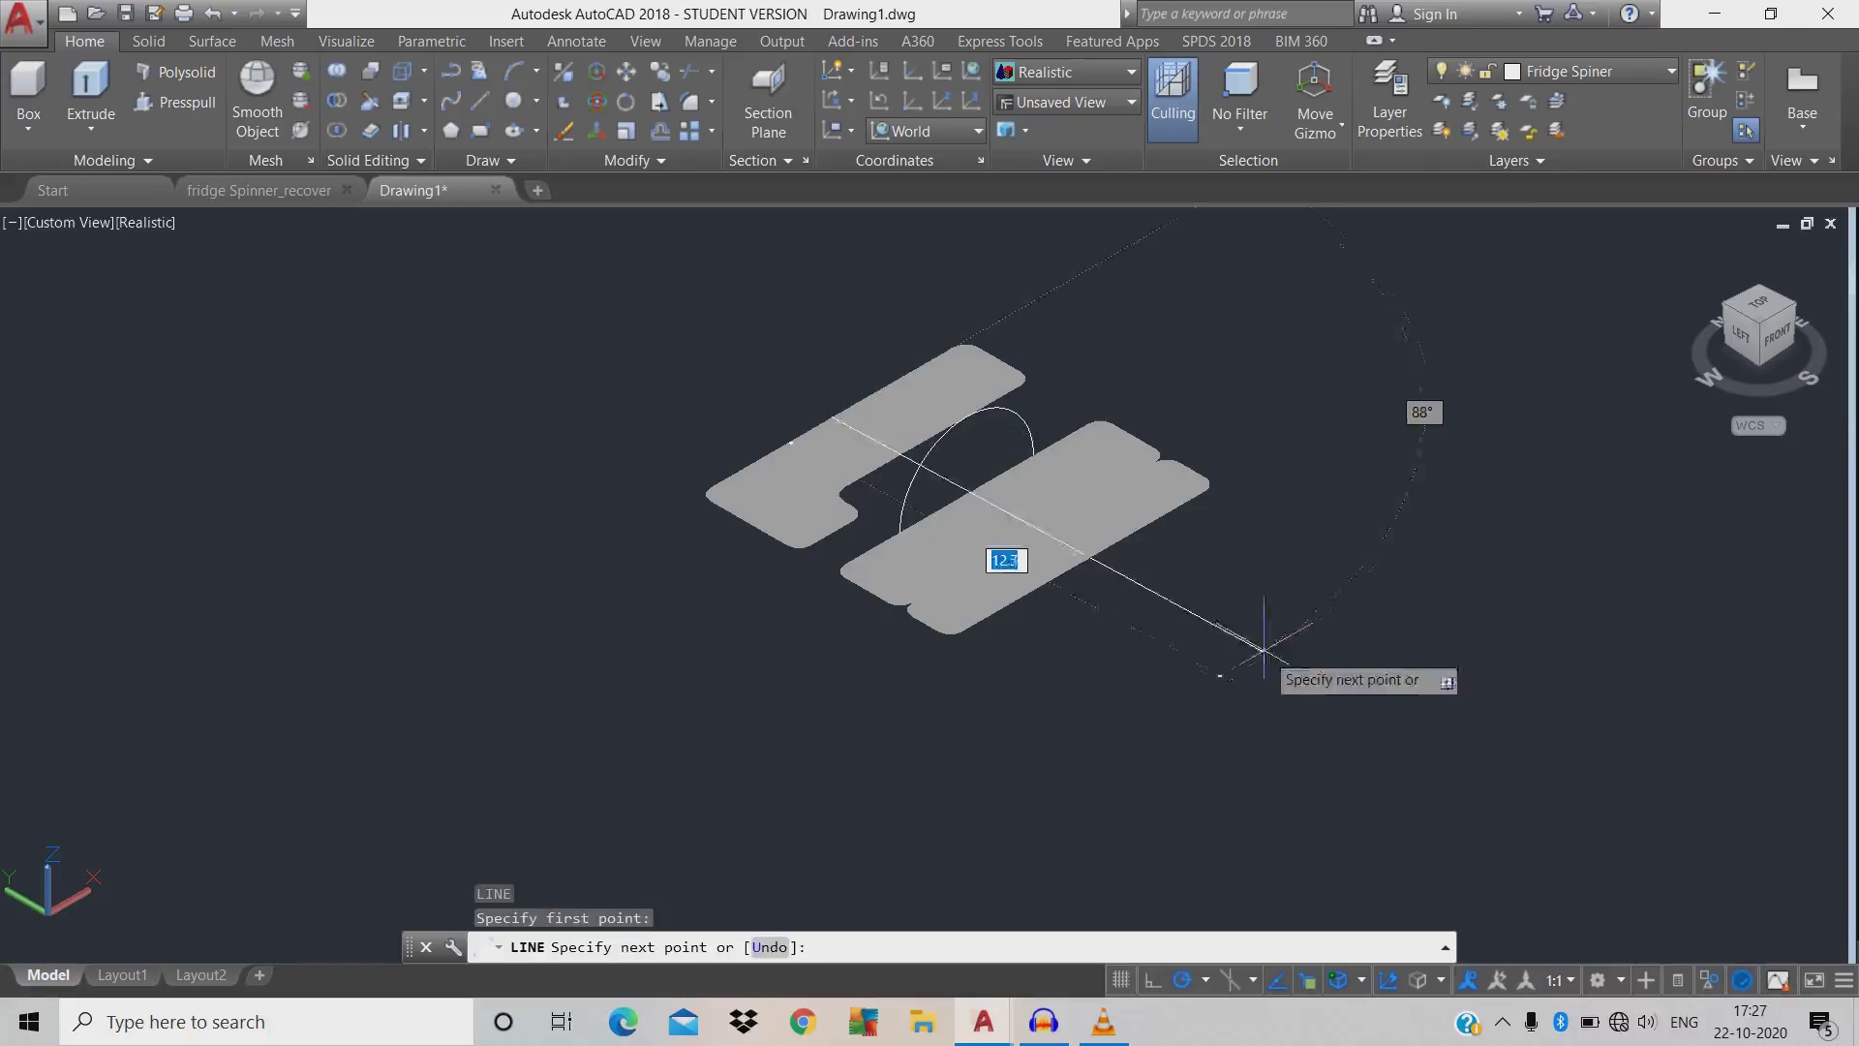
{"action": "type", "text": "13"}
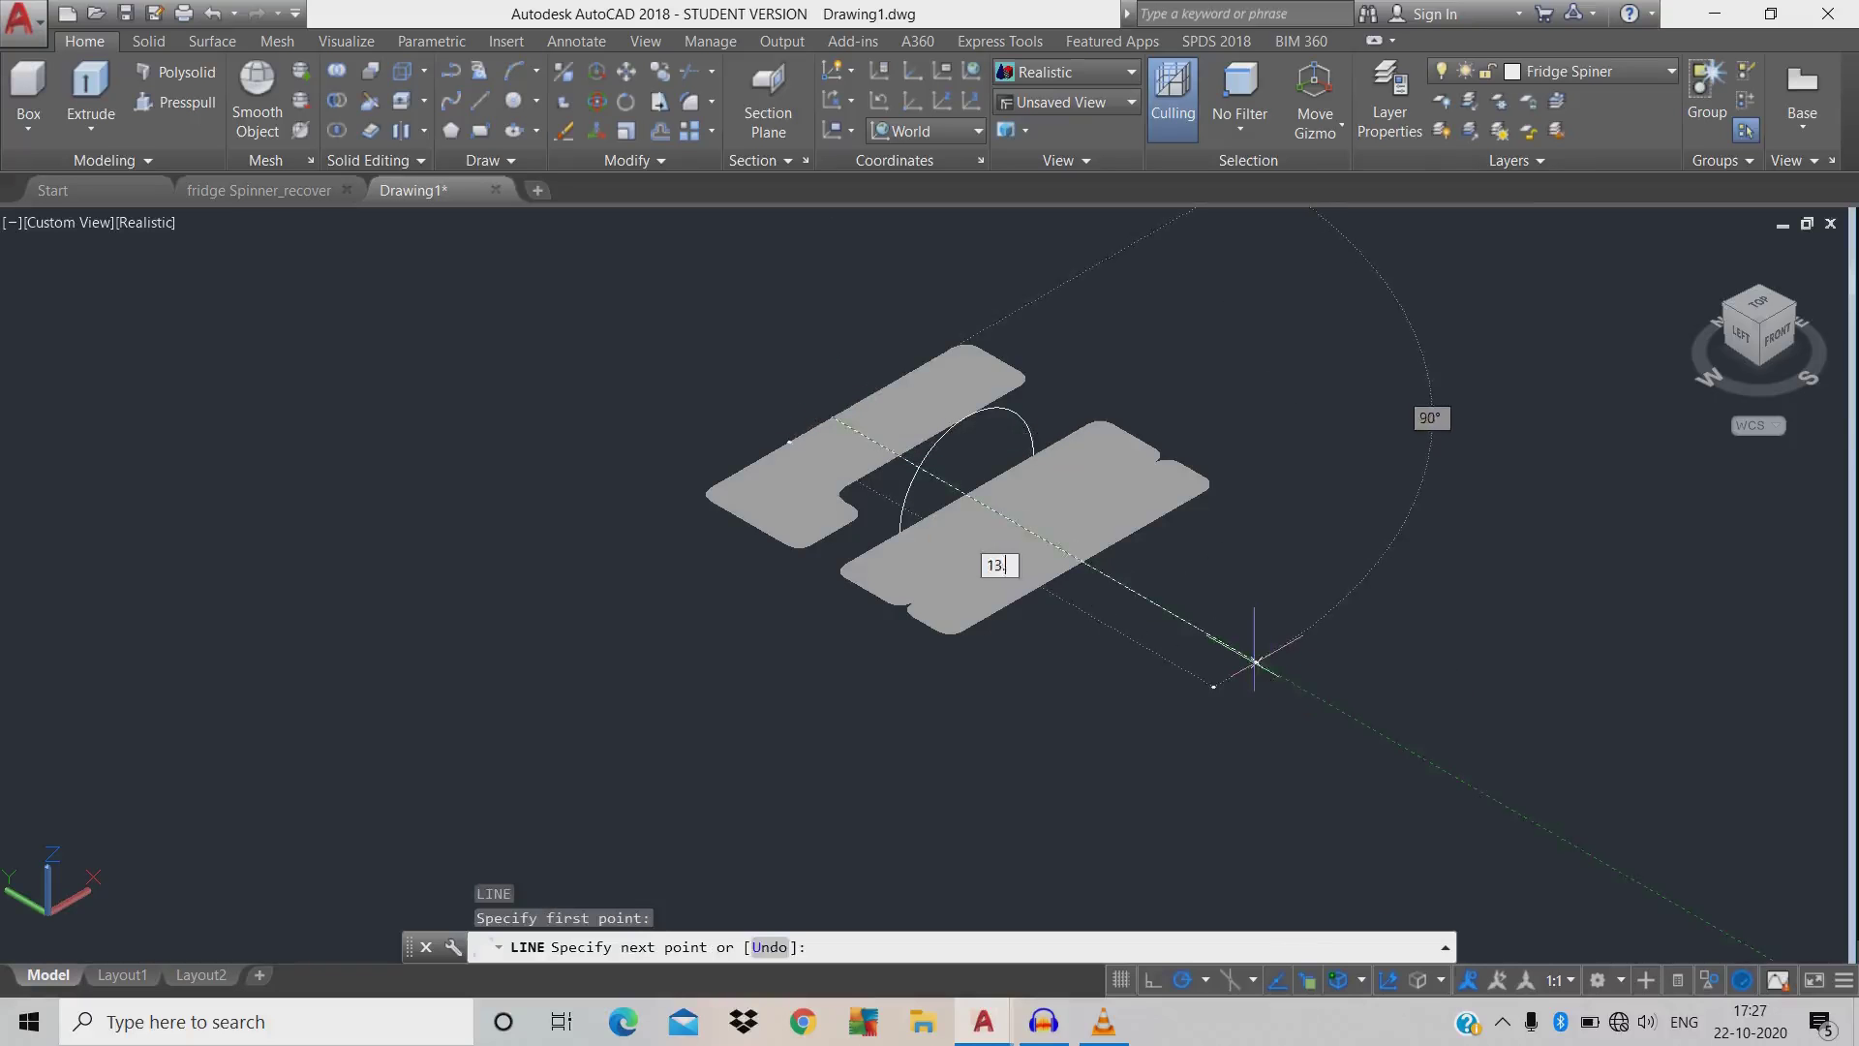
{"action": "type", "text": ".5"}
{"action": "key", "text": "Return"}
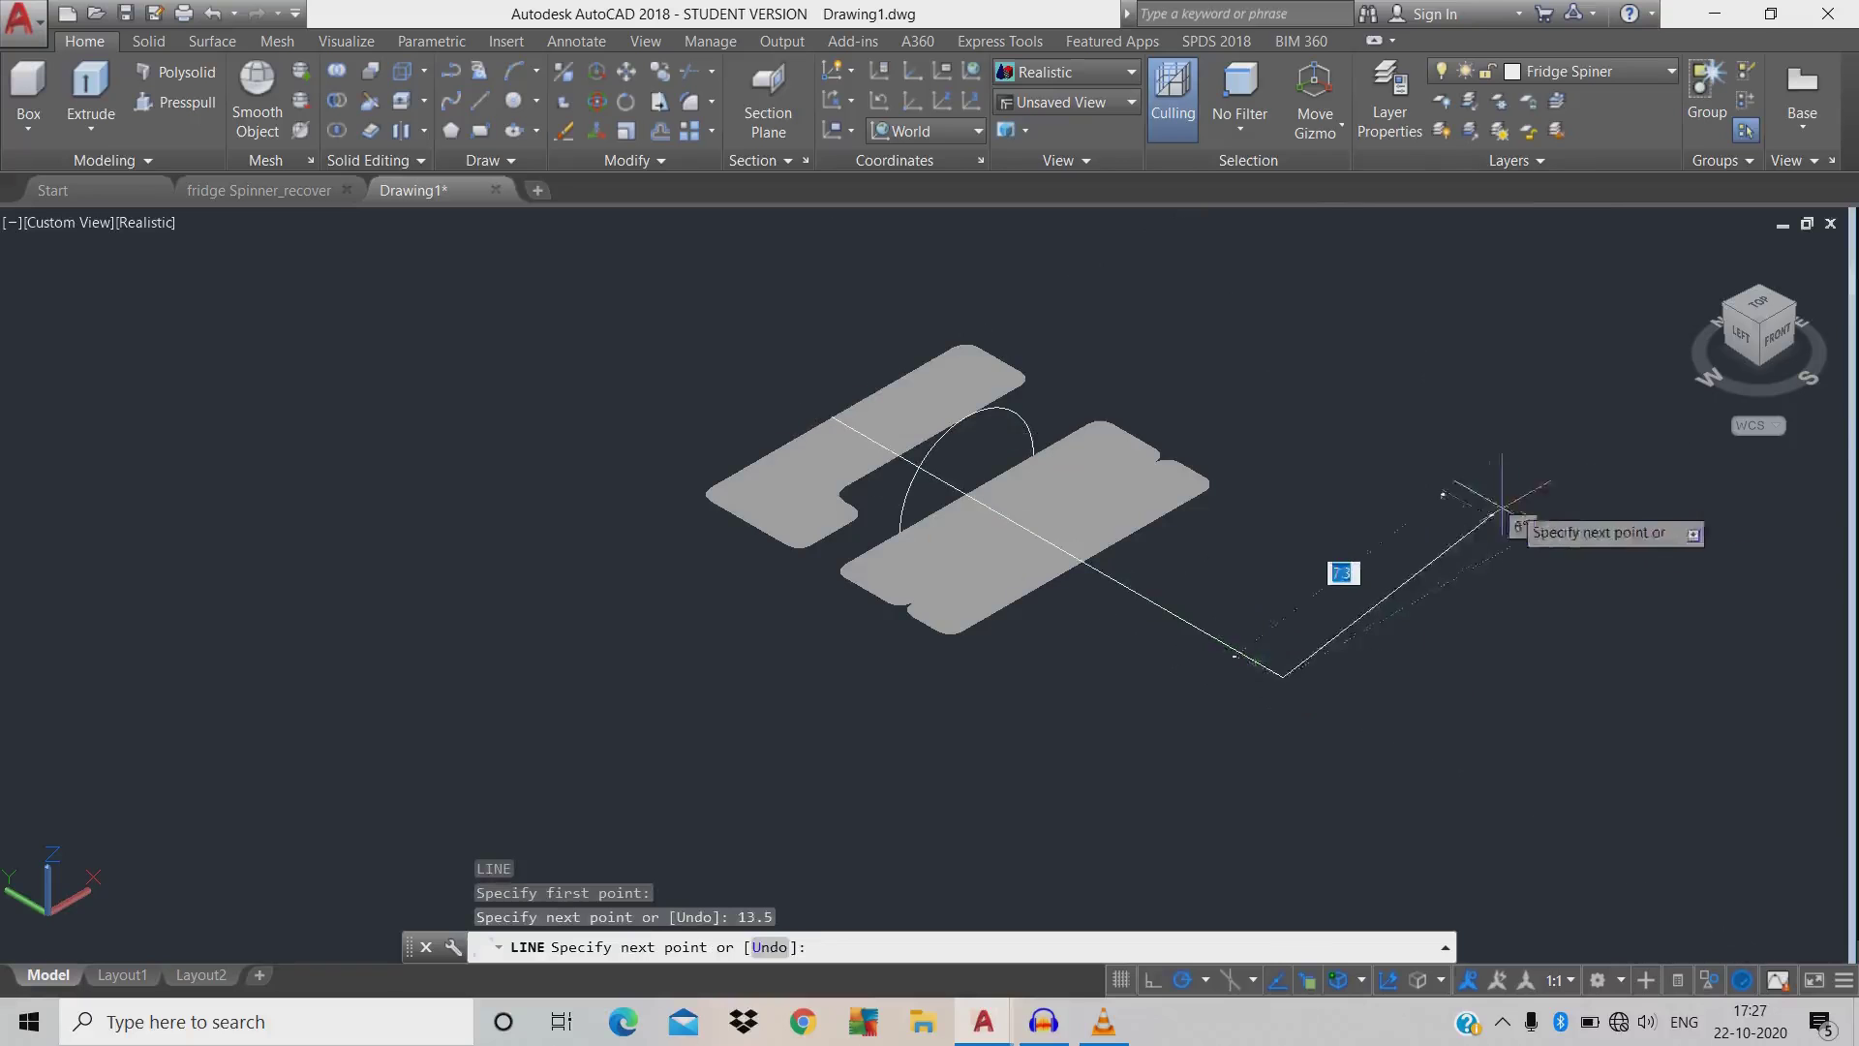
{"action": "left_click", "coordinate": [1644, 470]}
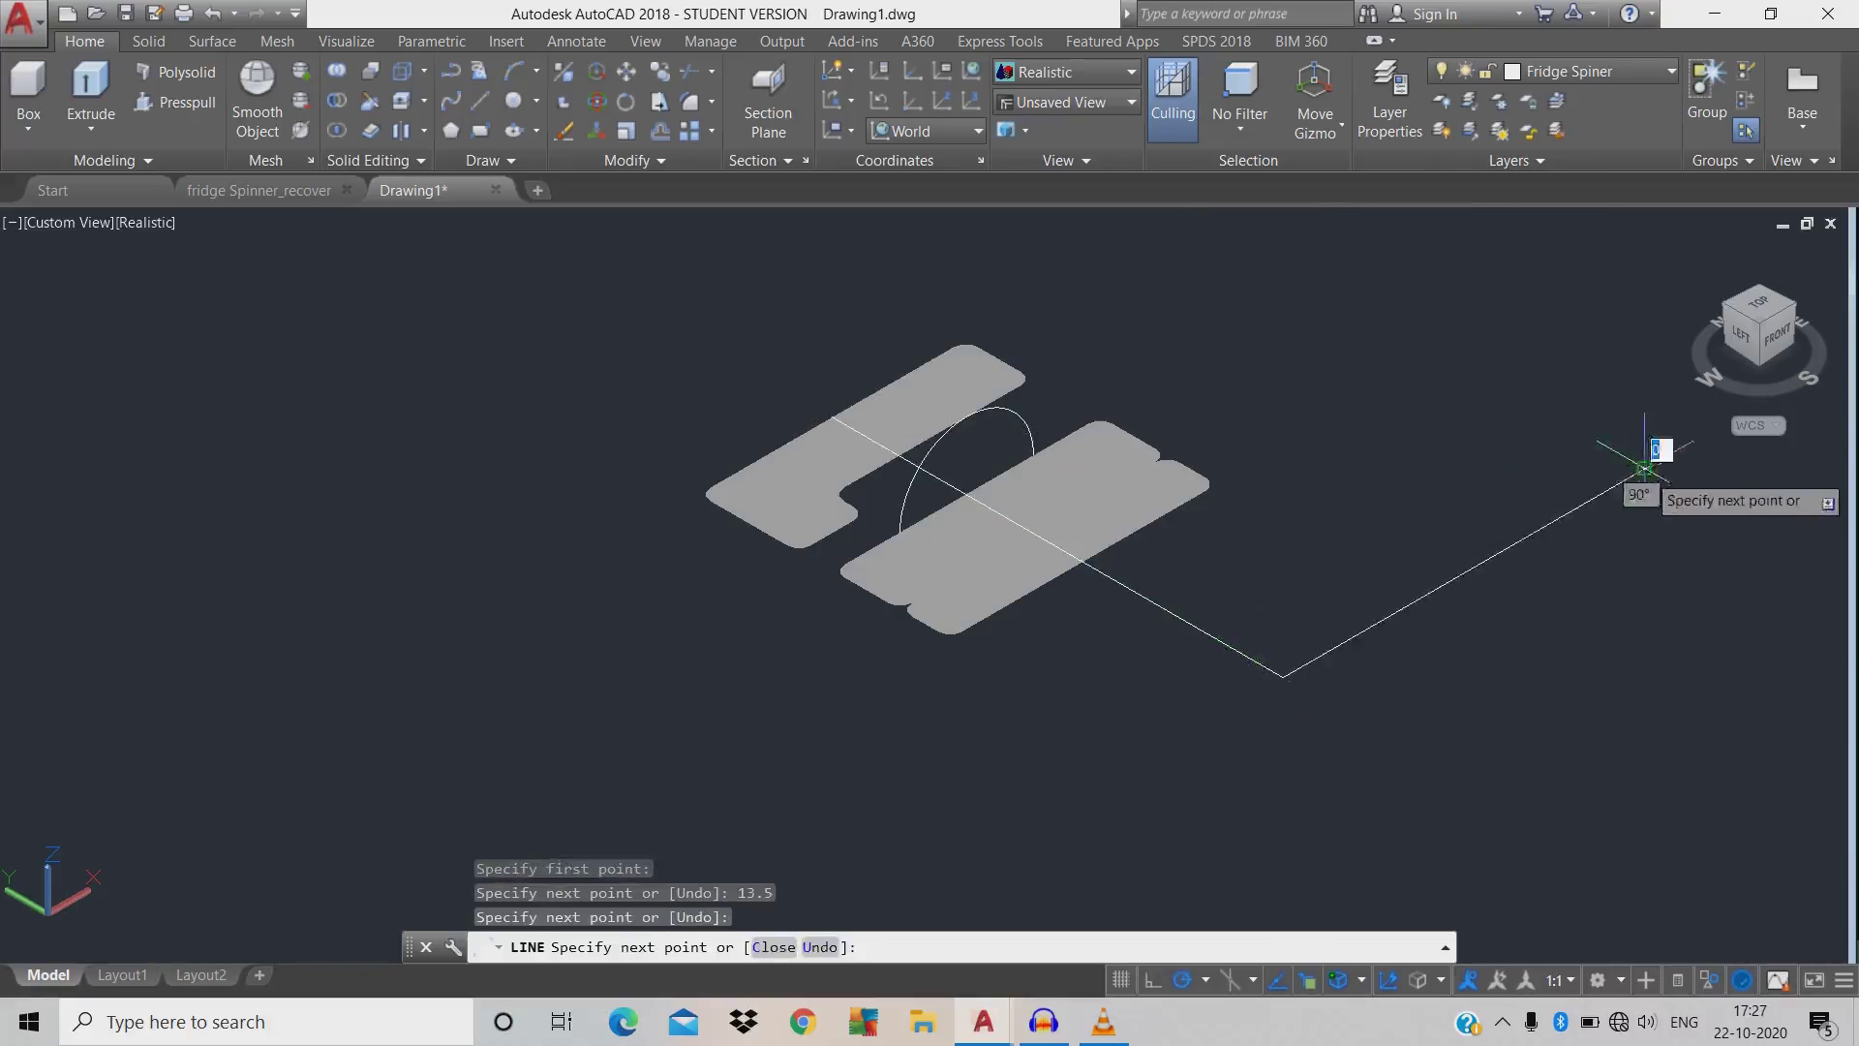
{"action": "key", "text": "Escape"}
- Erase the 13.5 construction line, keeping only the axis line parallel to the profiles
{"action": "left_click", "coordinate": [1215, 636]}
{"action": "left_click", "coordinate": [1255, 651]}
{"action": "type", "text": "e"}
{"action": "key", "text": "Return"}
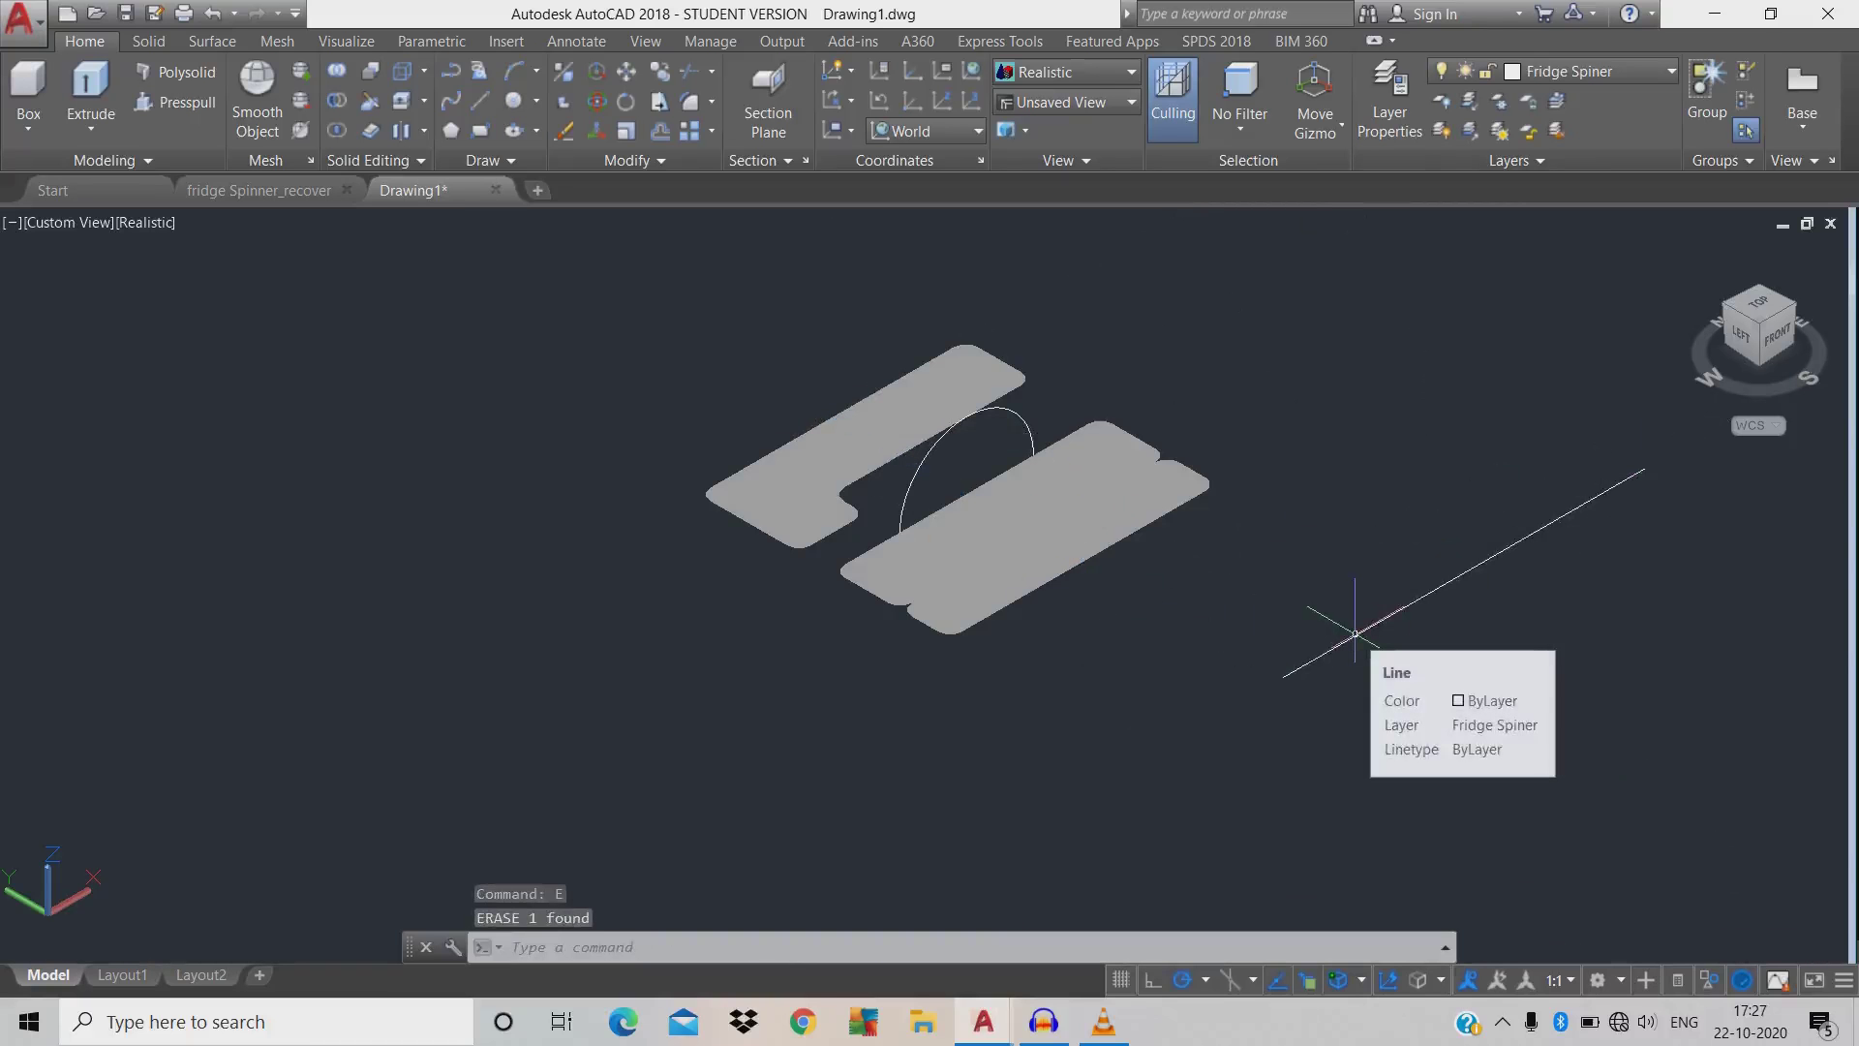
- Revolve the narrow region nearest the axis line 360 degrees about that line, picking both its endpoints
{"action": "type", "text": "re"}
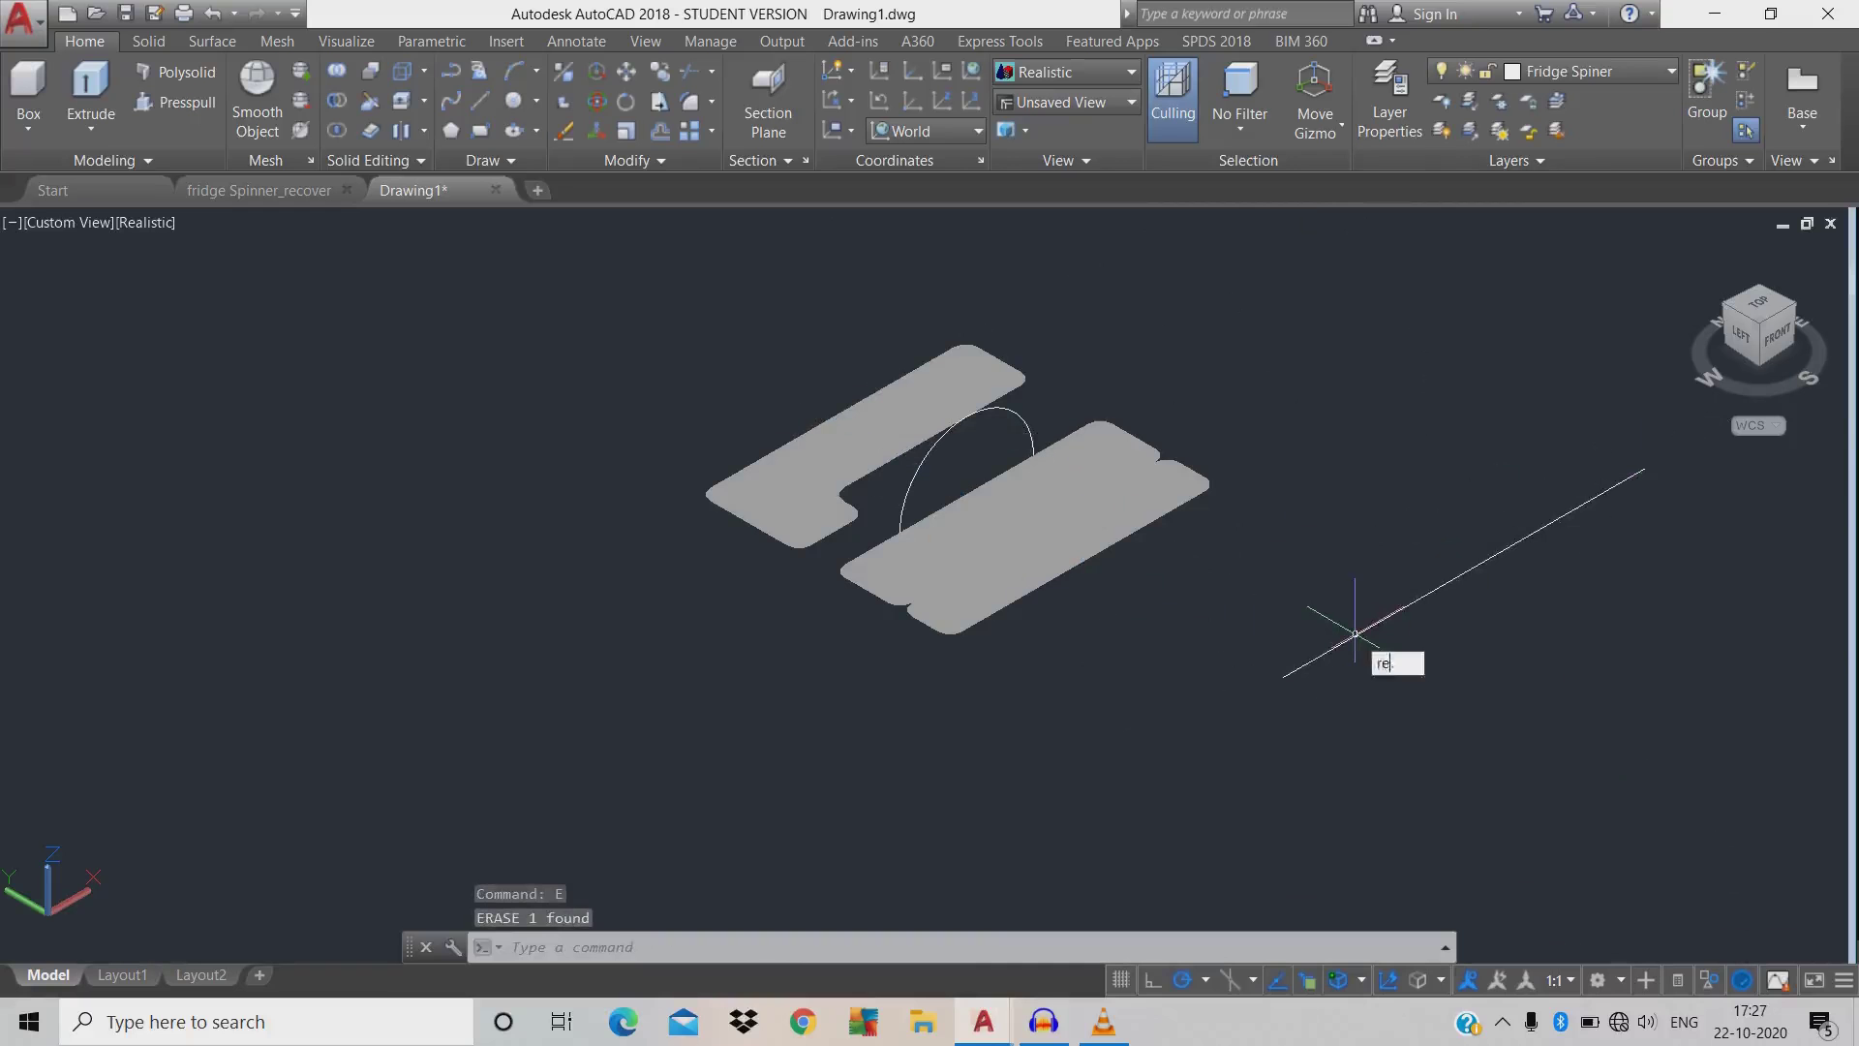
{"action": "type", "text": "v"}
{"action": "key", "text": "Return"}
{"action": "left_click", "coordinate": [1152, 509]}
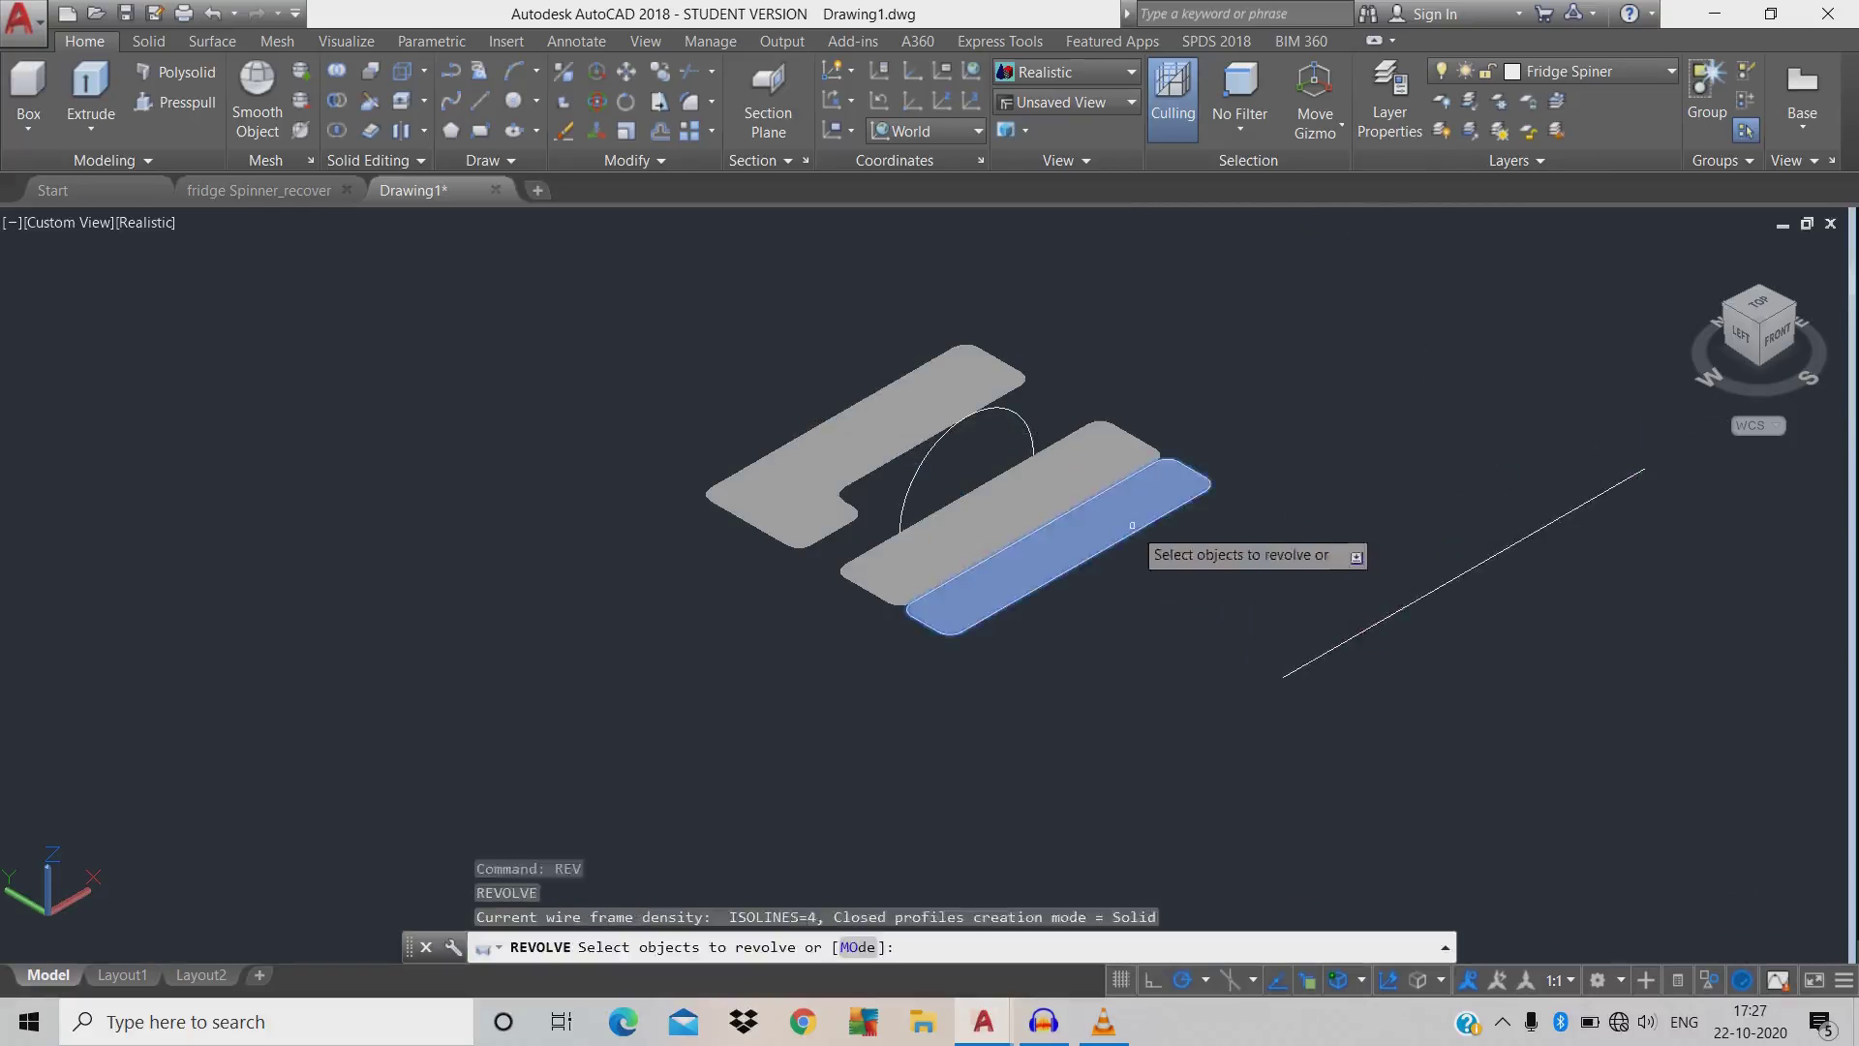
{"action": "key", "text": "Return"}
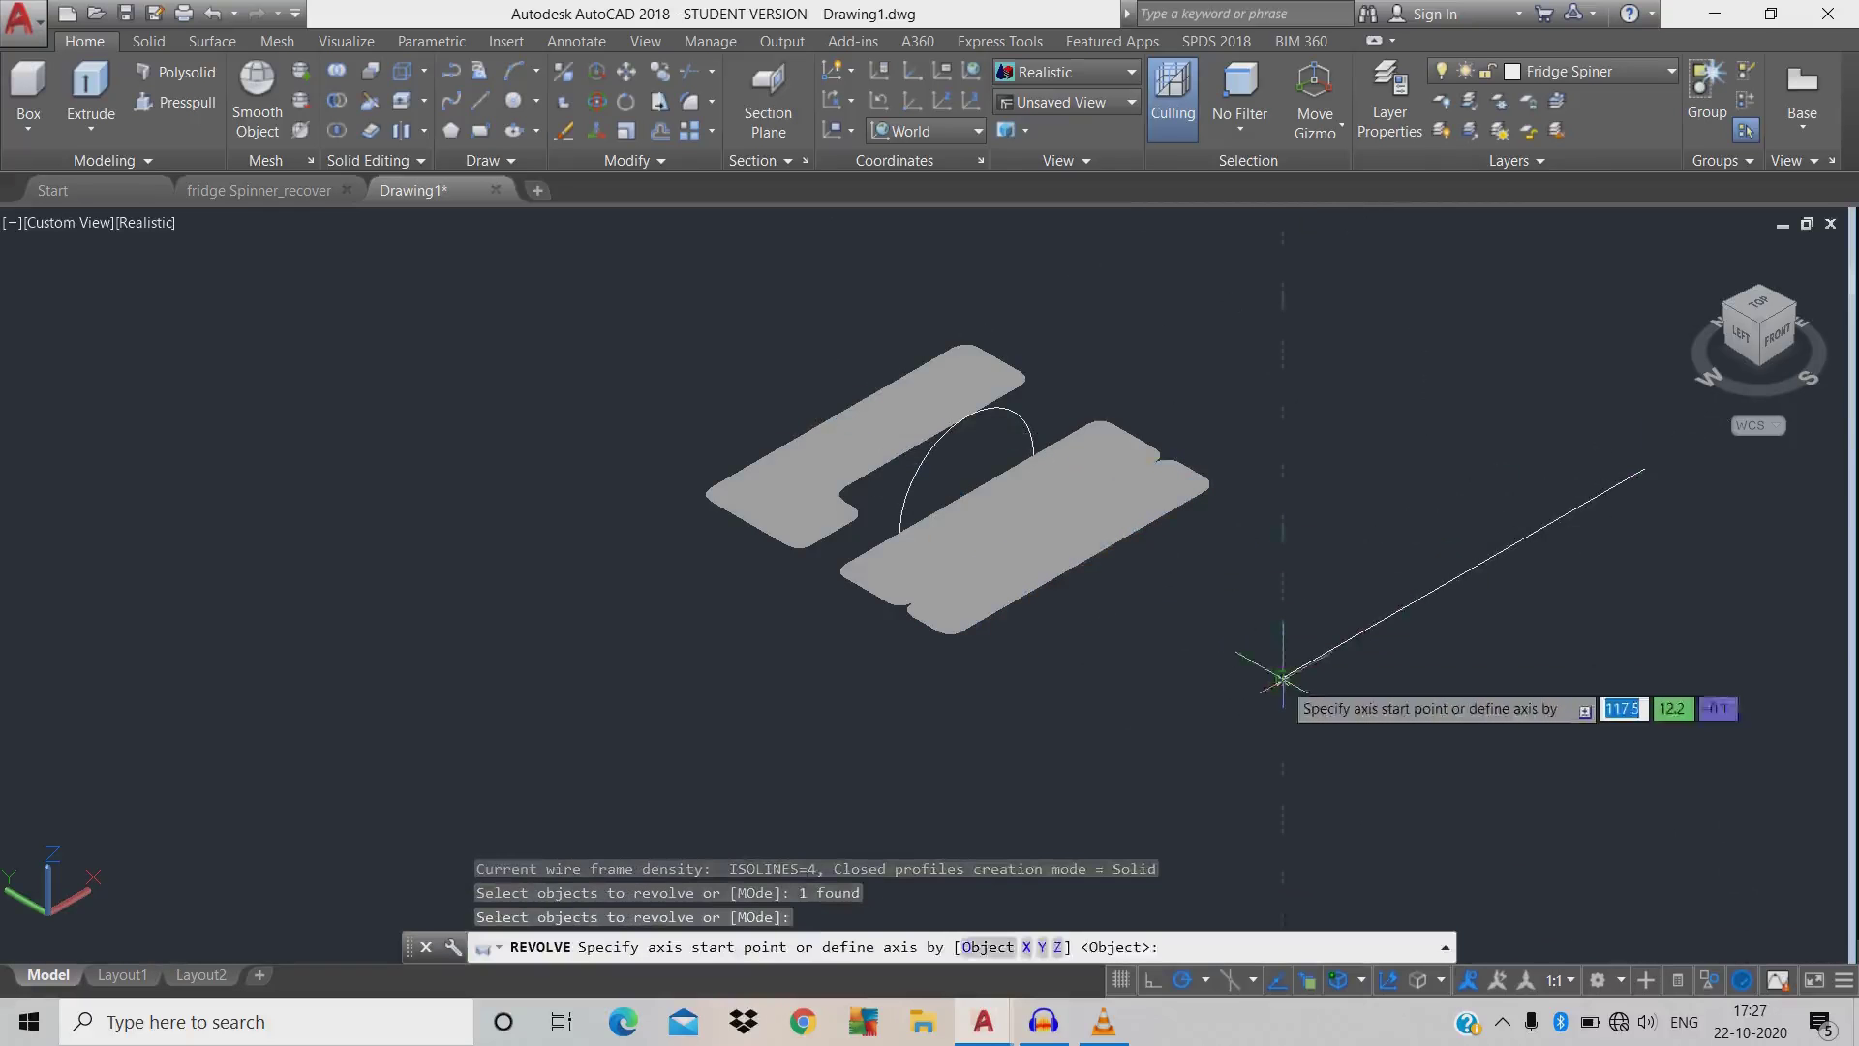
{"action": "left_click", "coordinate": [1281, 678]}
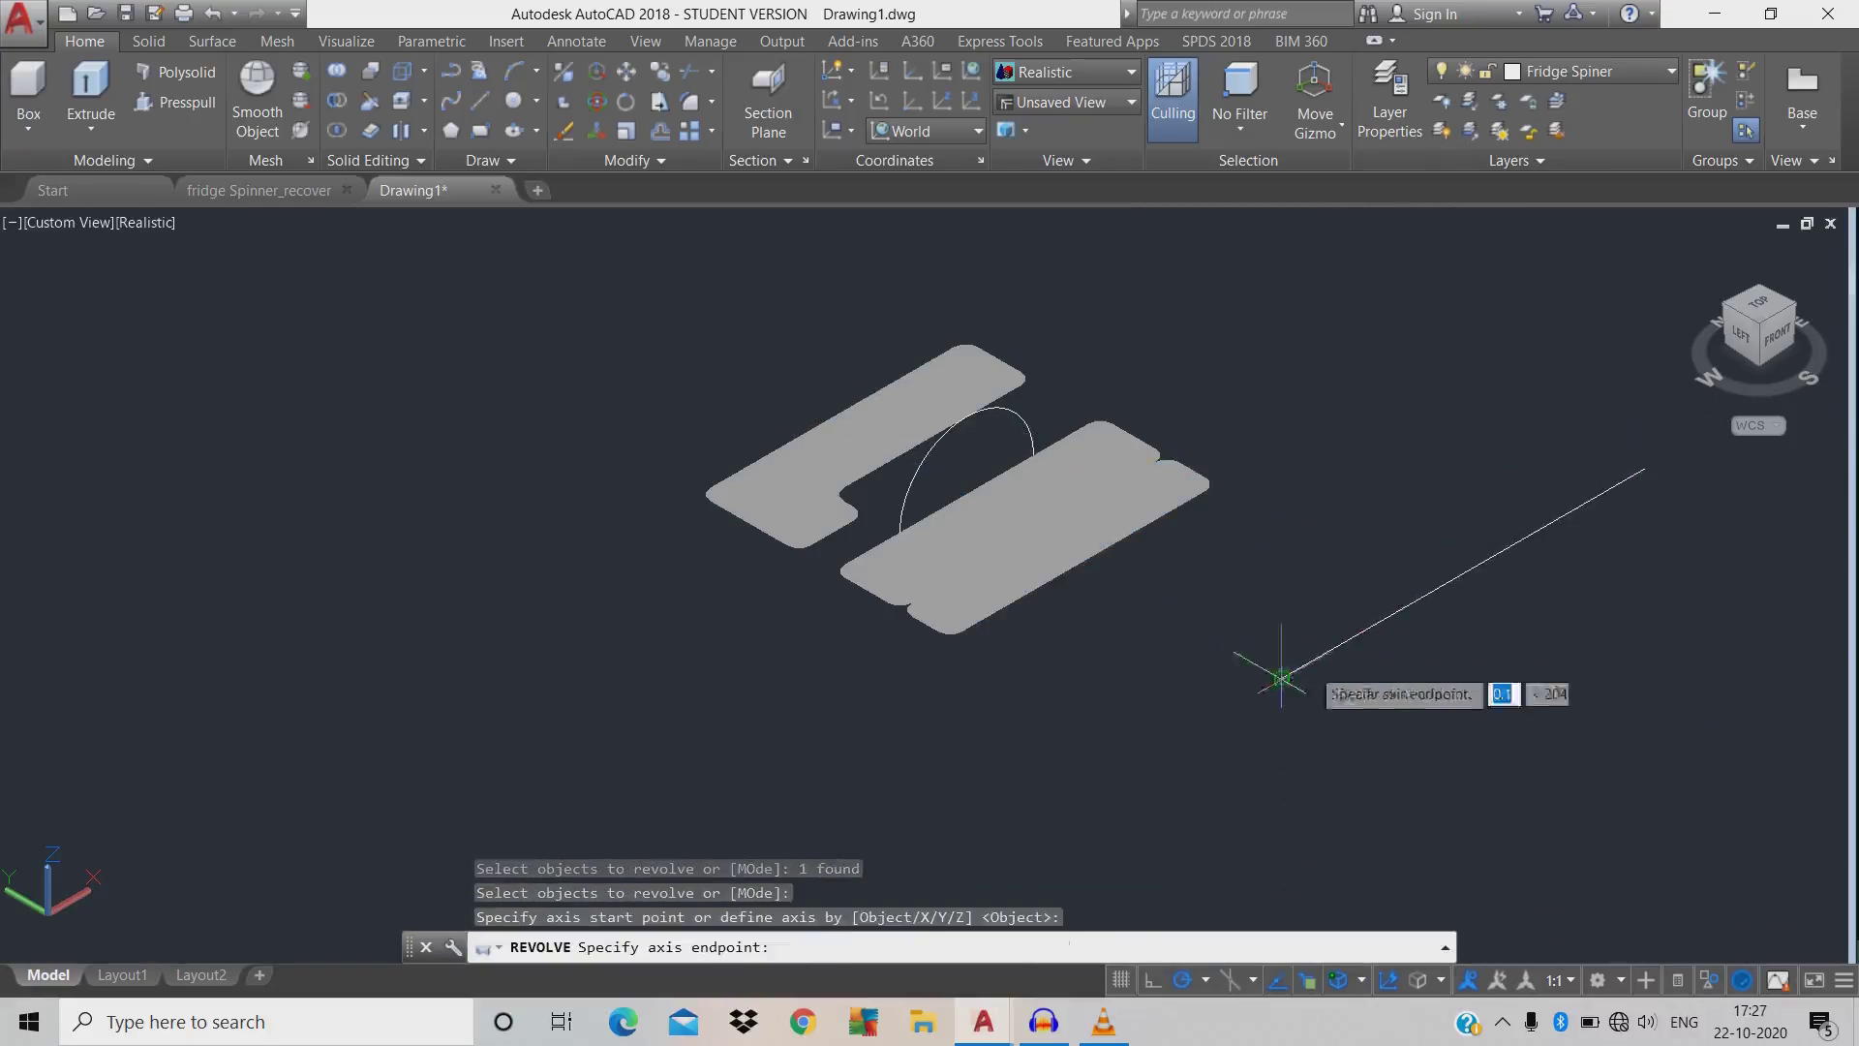
{"action": "left_click", "coordinate": [1644, 468]}
{"action": "type", "text": "360"}
{"action": "key", "text": "Return"}
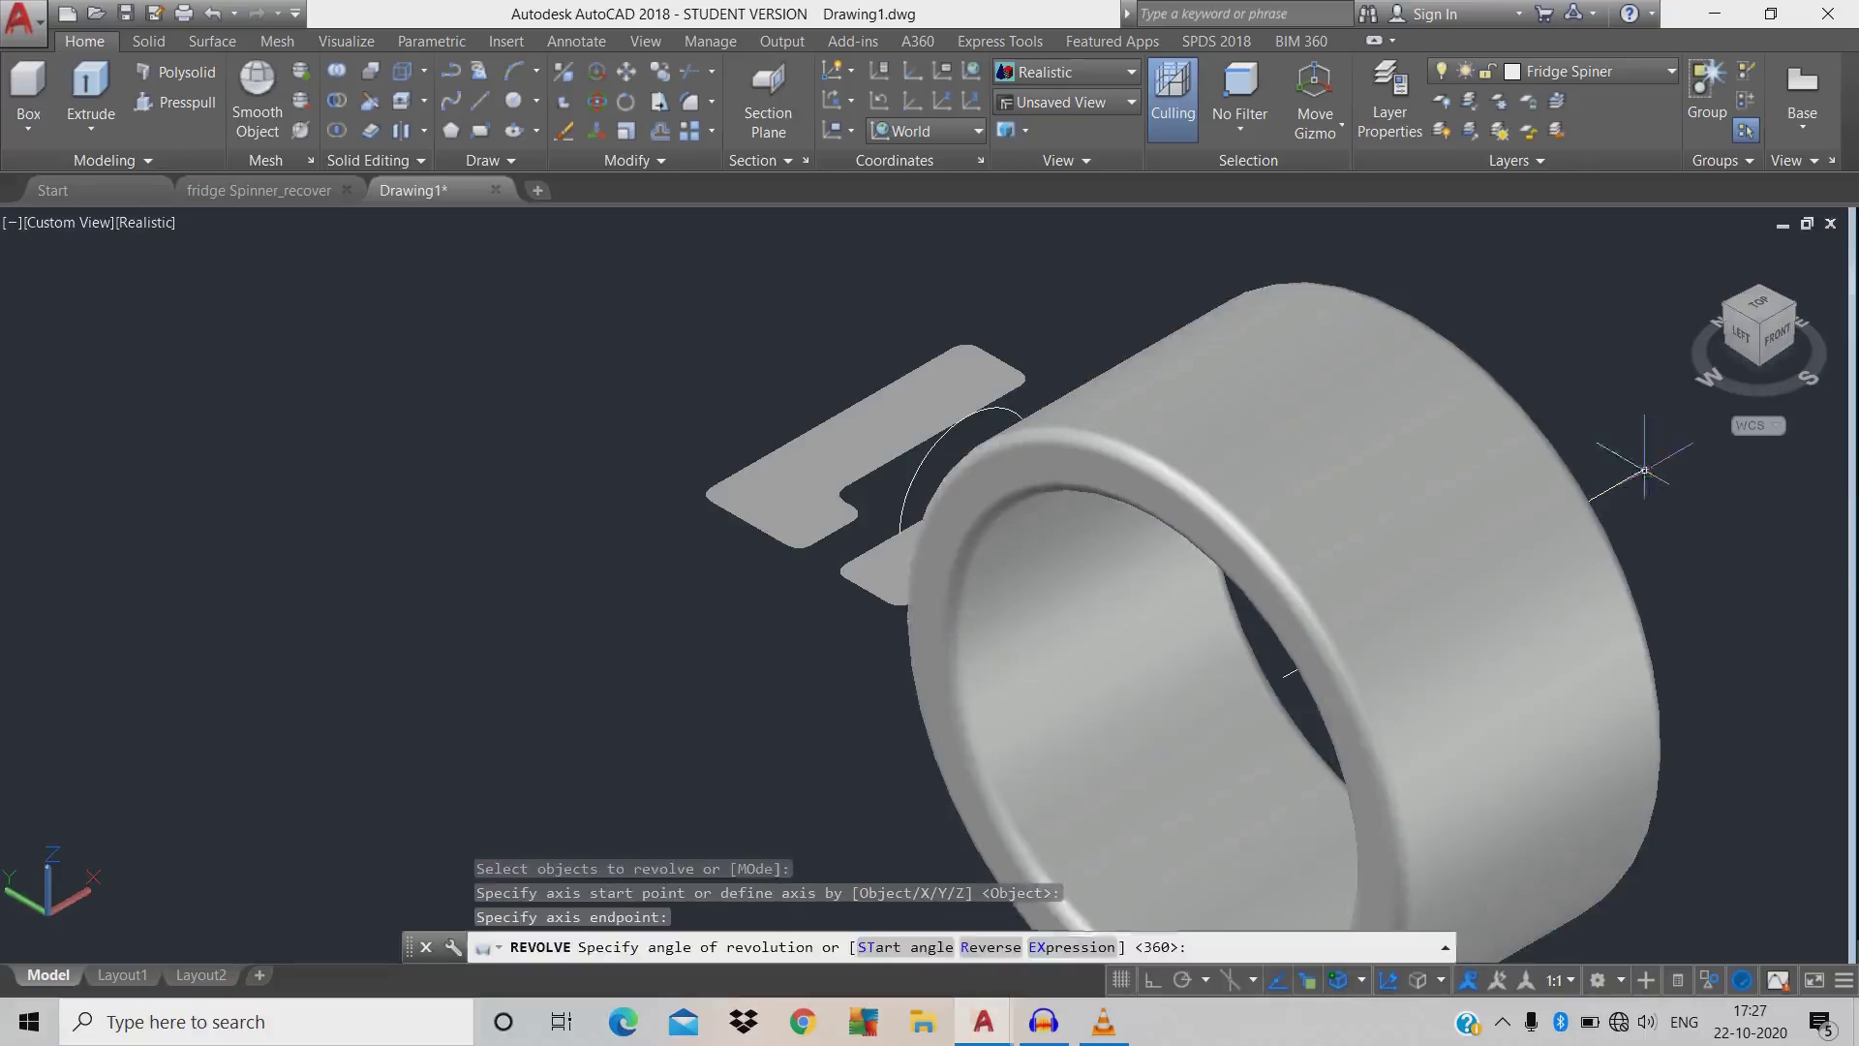
- Revolve the middle narrow region 360 degrees about the same axis line
{"action": "key", "text": "Return"}
{"action": "left_click", "coordinate": [888, 580]}
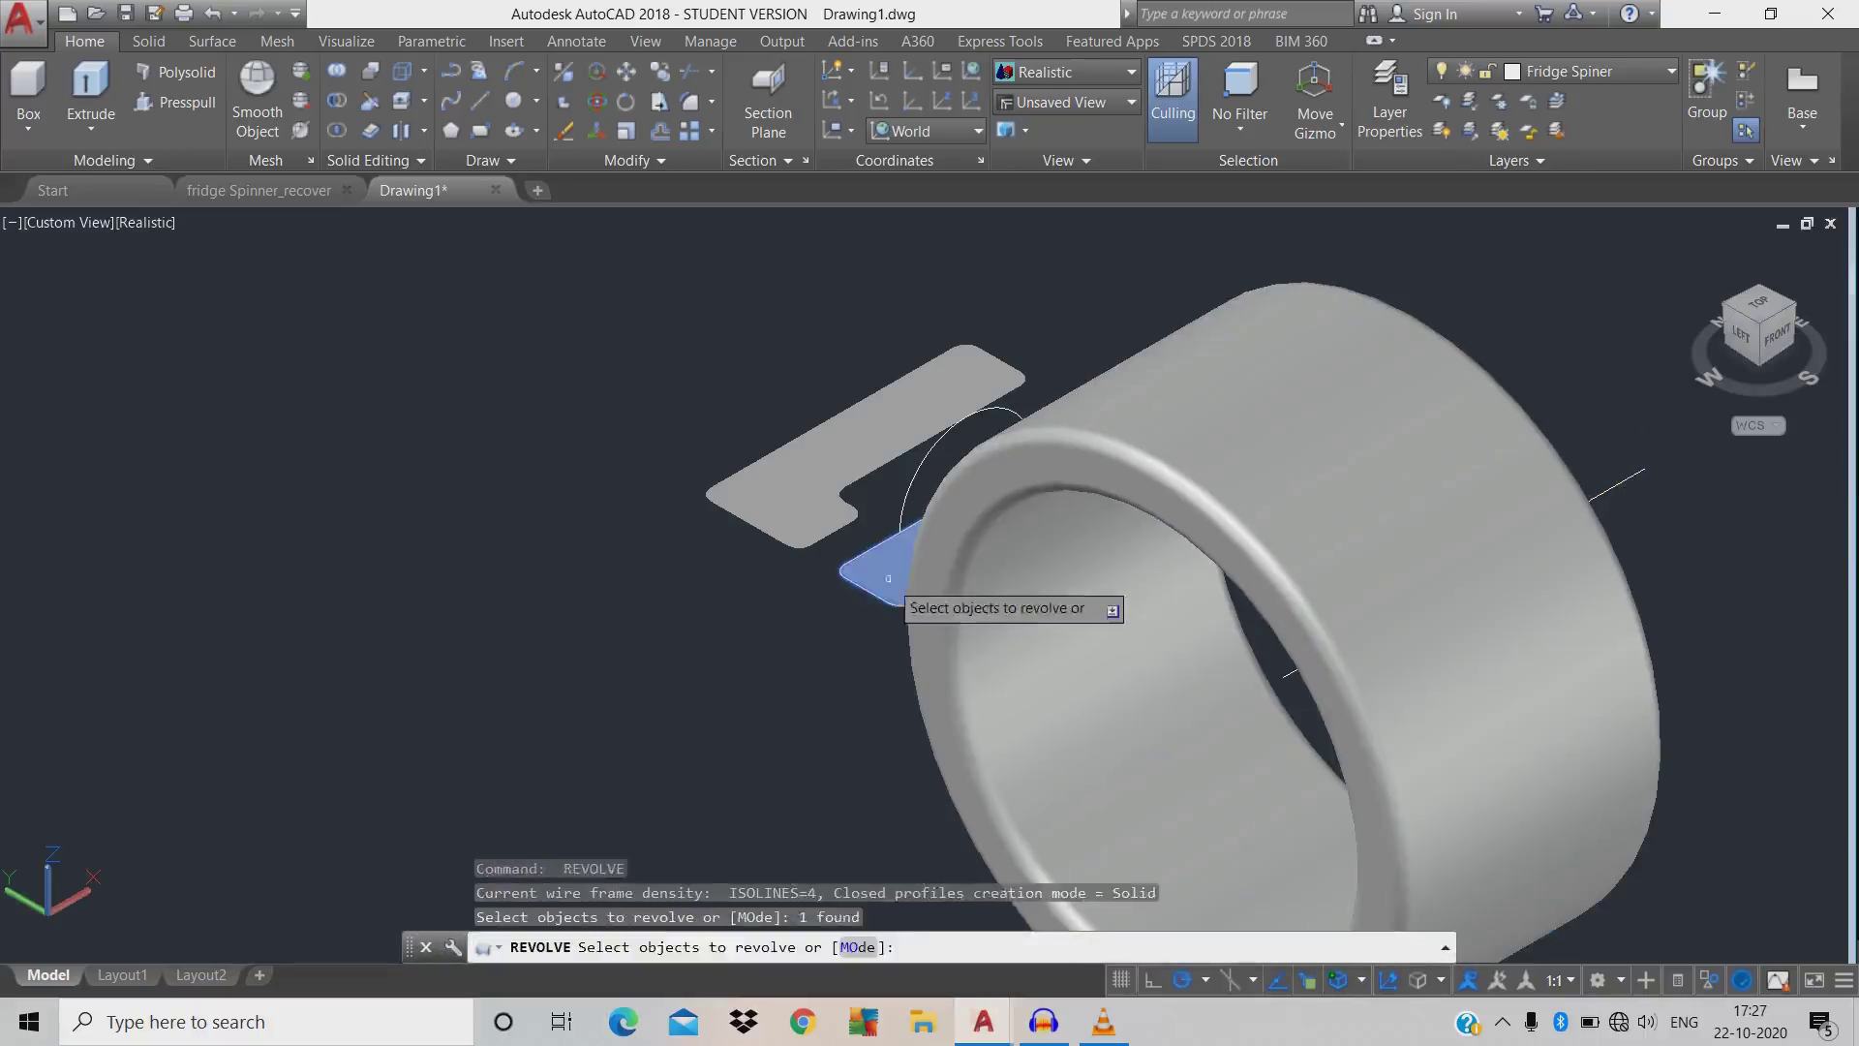
{"action": "key", "text": "Return"}
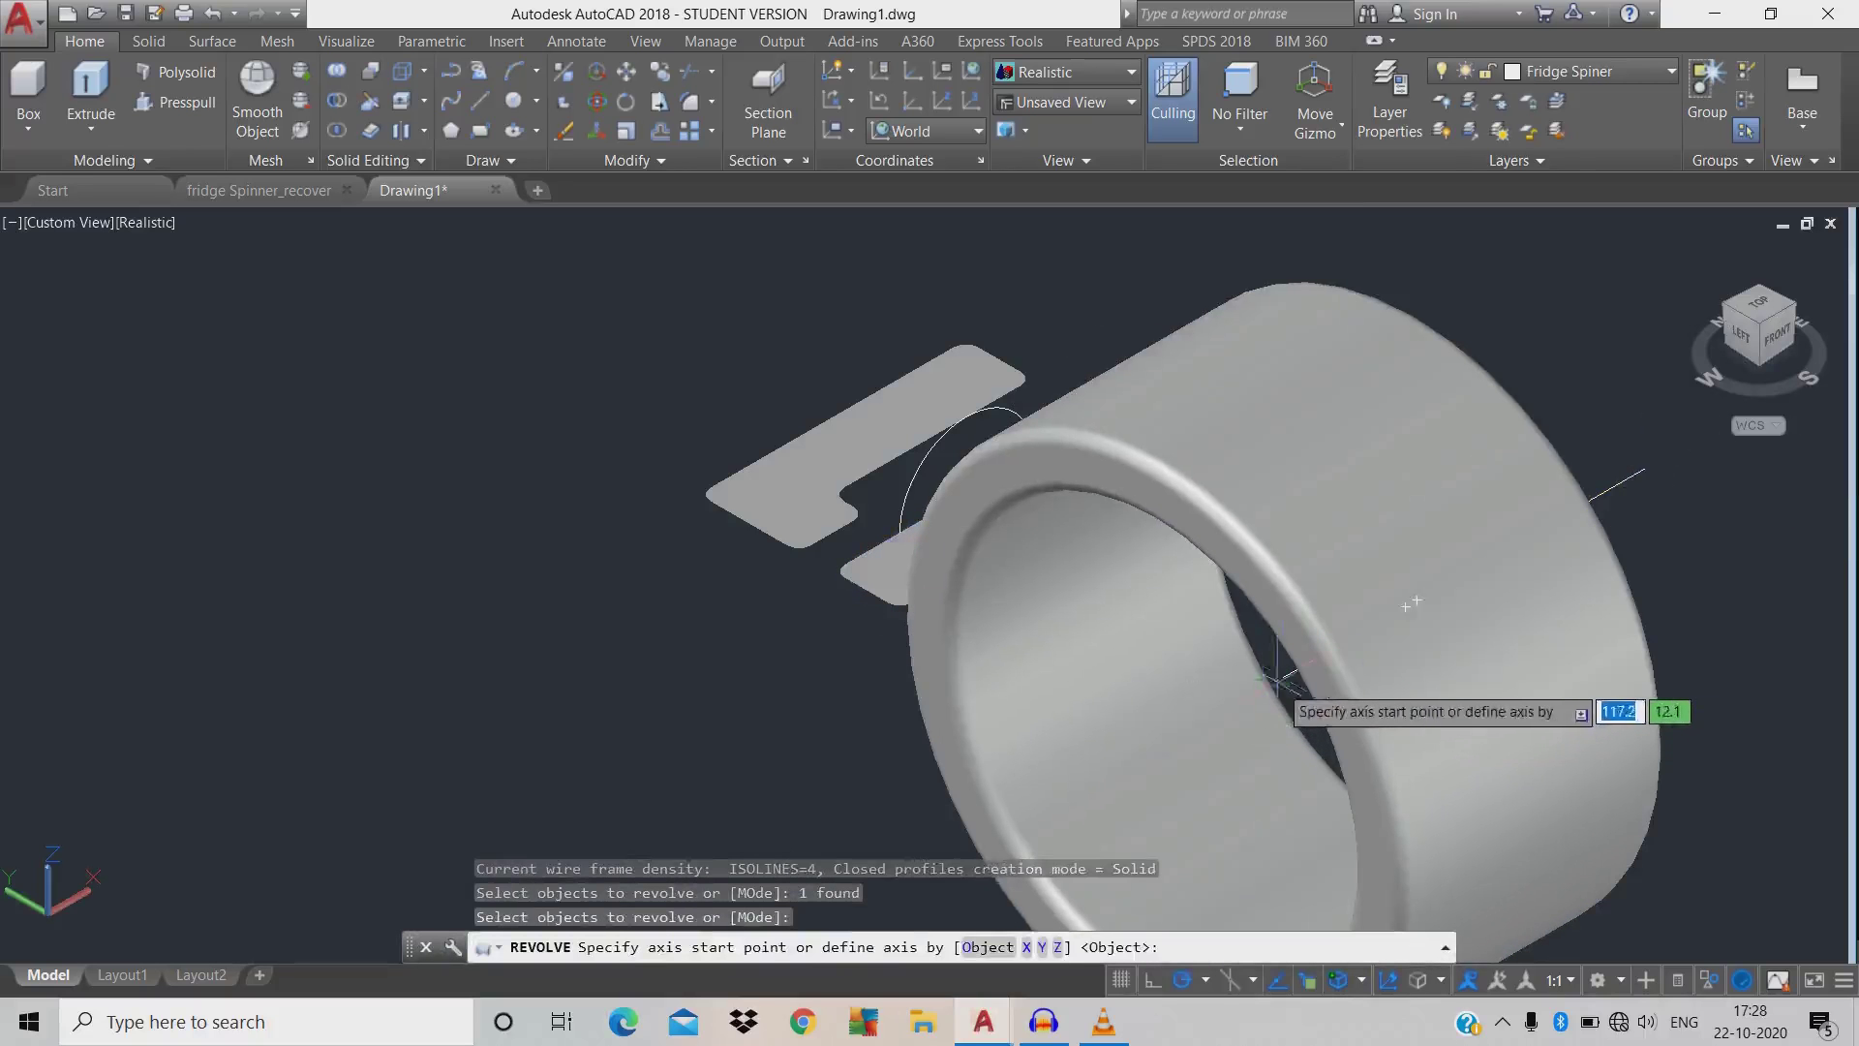
{"action": "left_click", "coordinate": [1283, 676]}
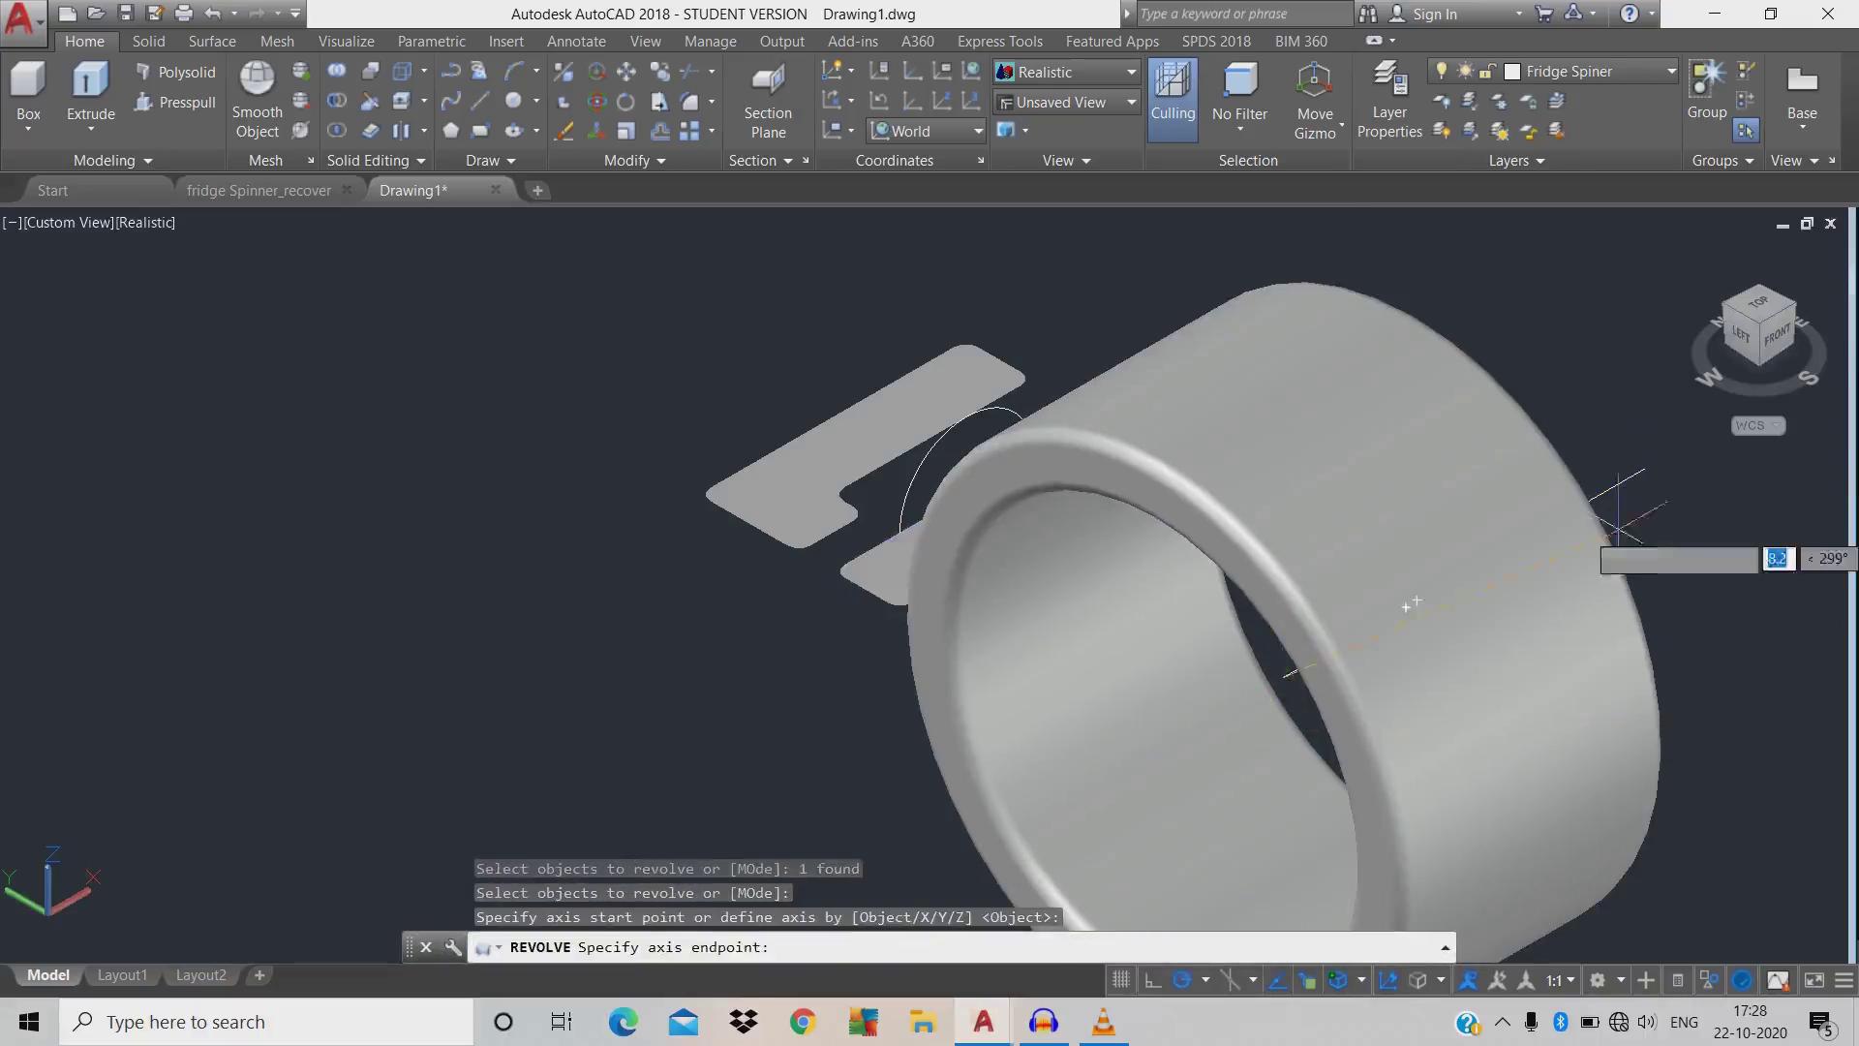
{"action": "left_click", "coordinate": [1643, 469]}
{"action": "type", "text": "360"}
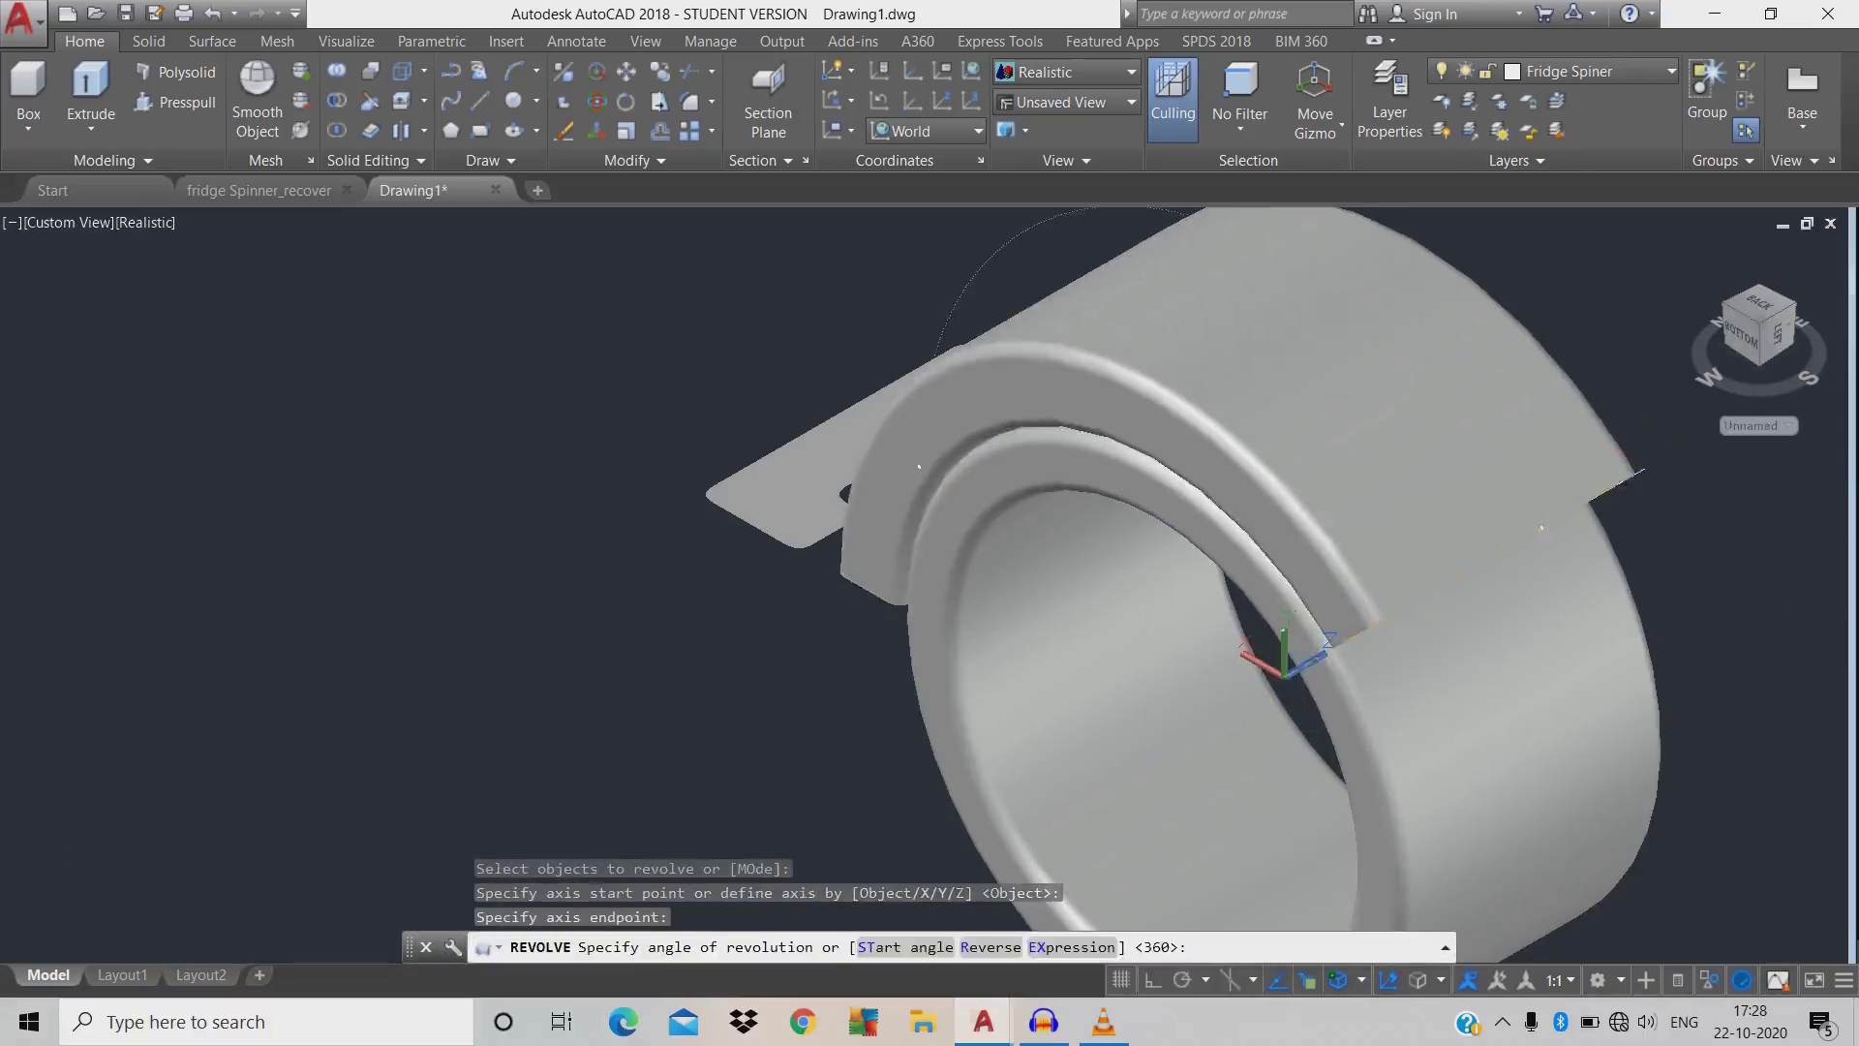
{"action": "key", "text": "Return"}
- Revolve the L-shaped region 360 degrees about the axis line to form the bearing's outer ring
{"action": "key", "text": "Return"}
{"action": "left_click", "coordinate": [850, 477]}
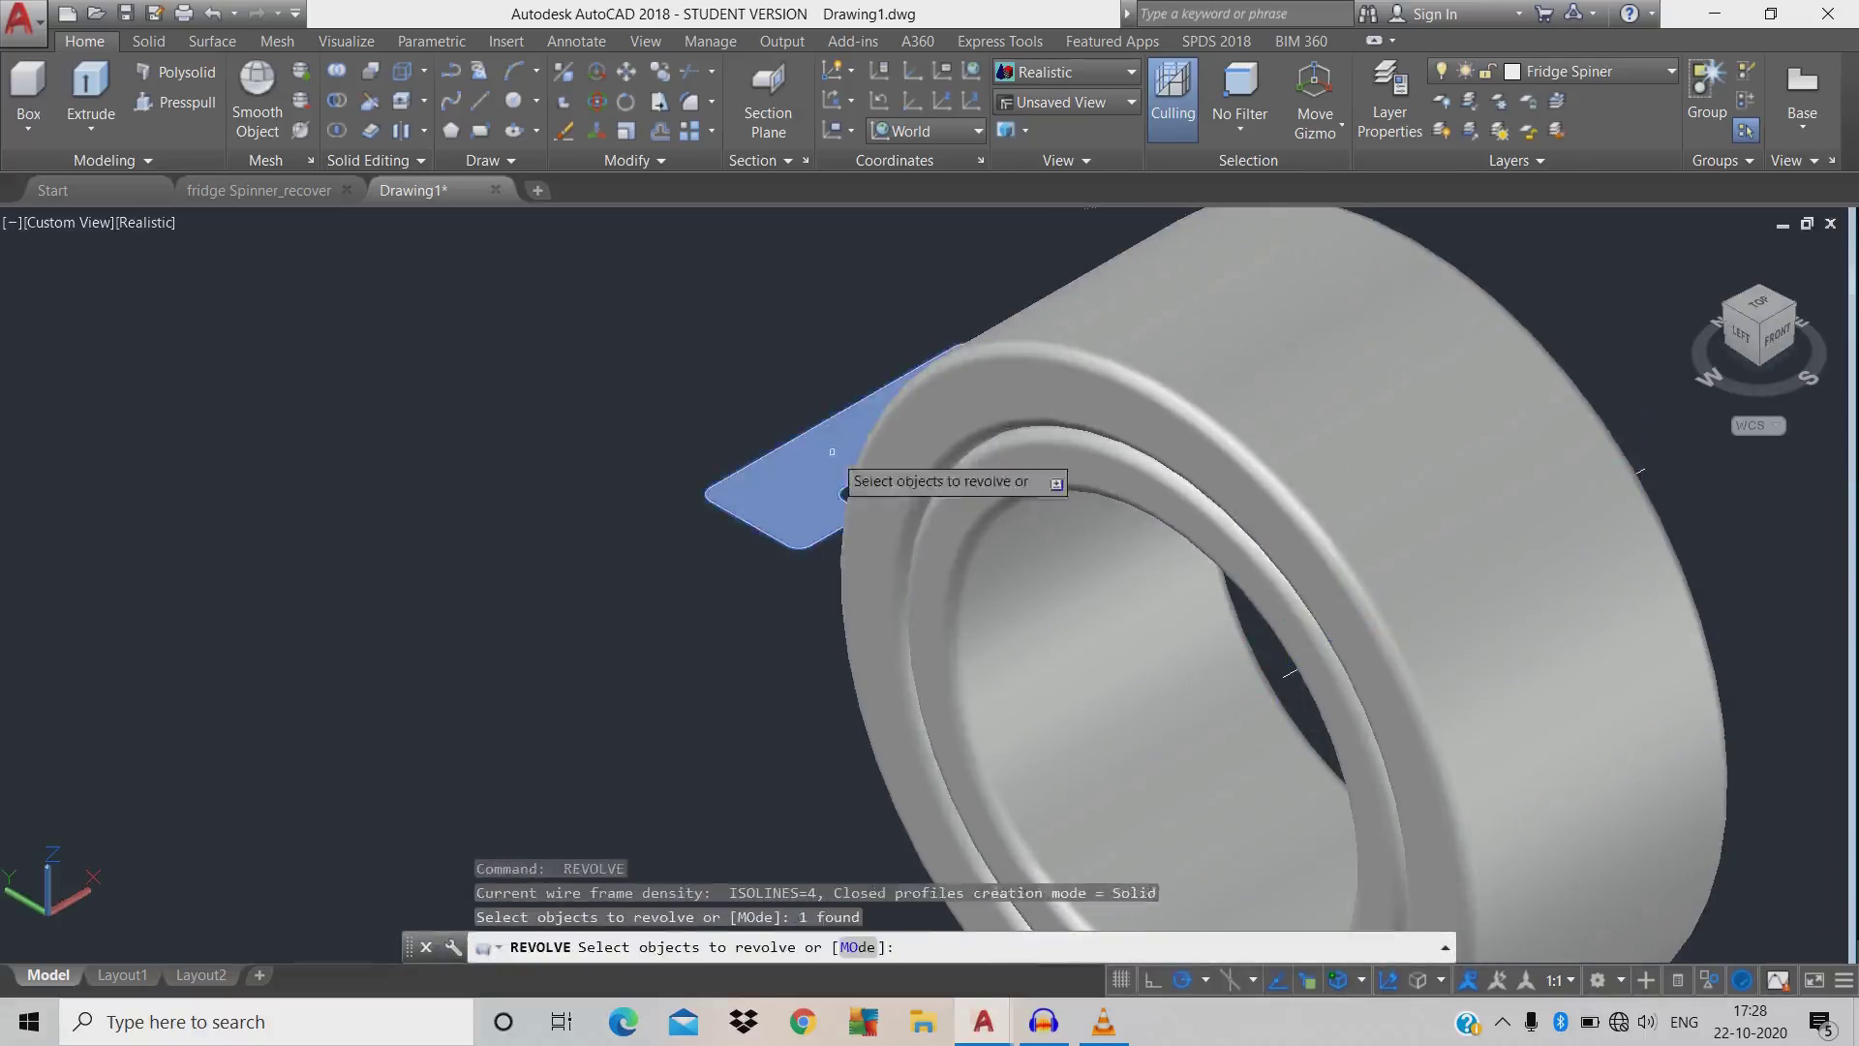
{"action": "key", "text": "Return"}
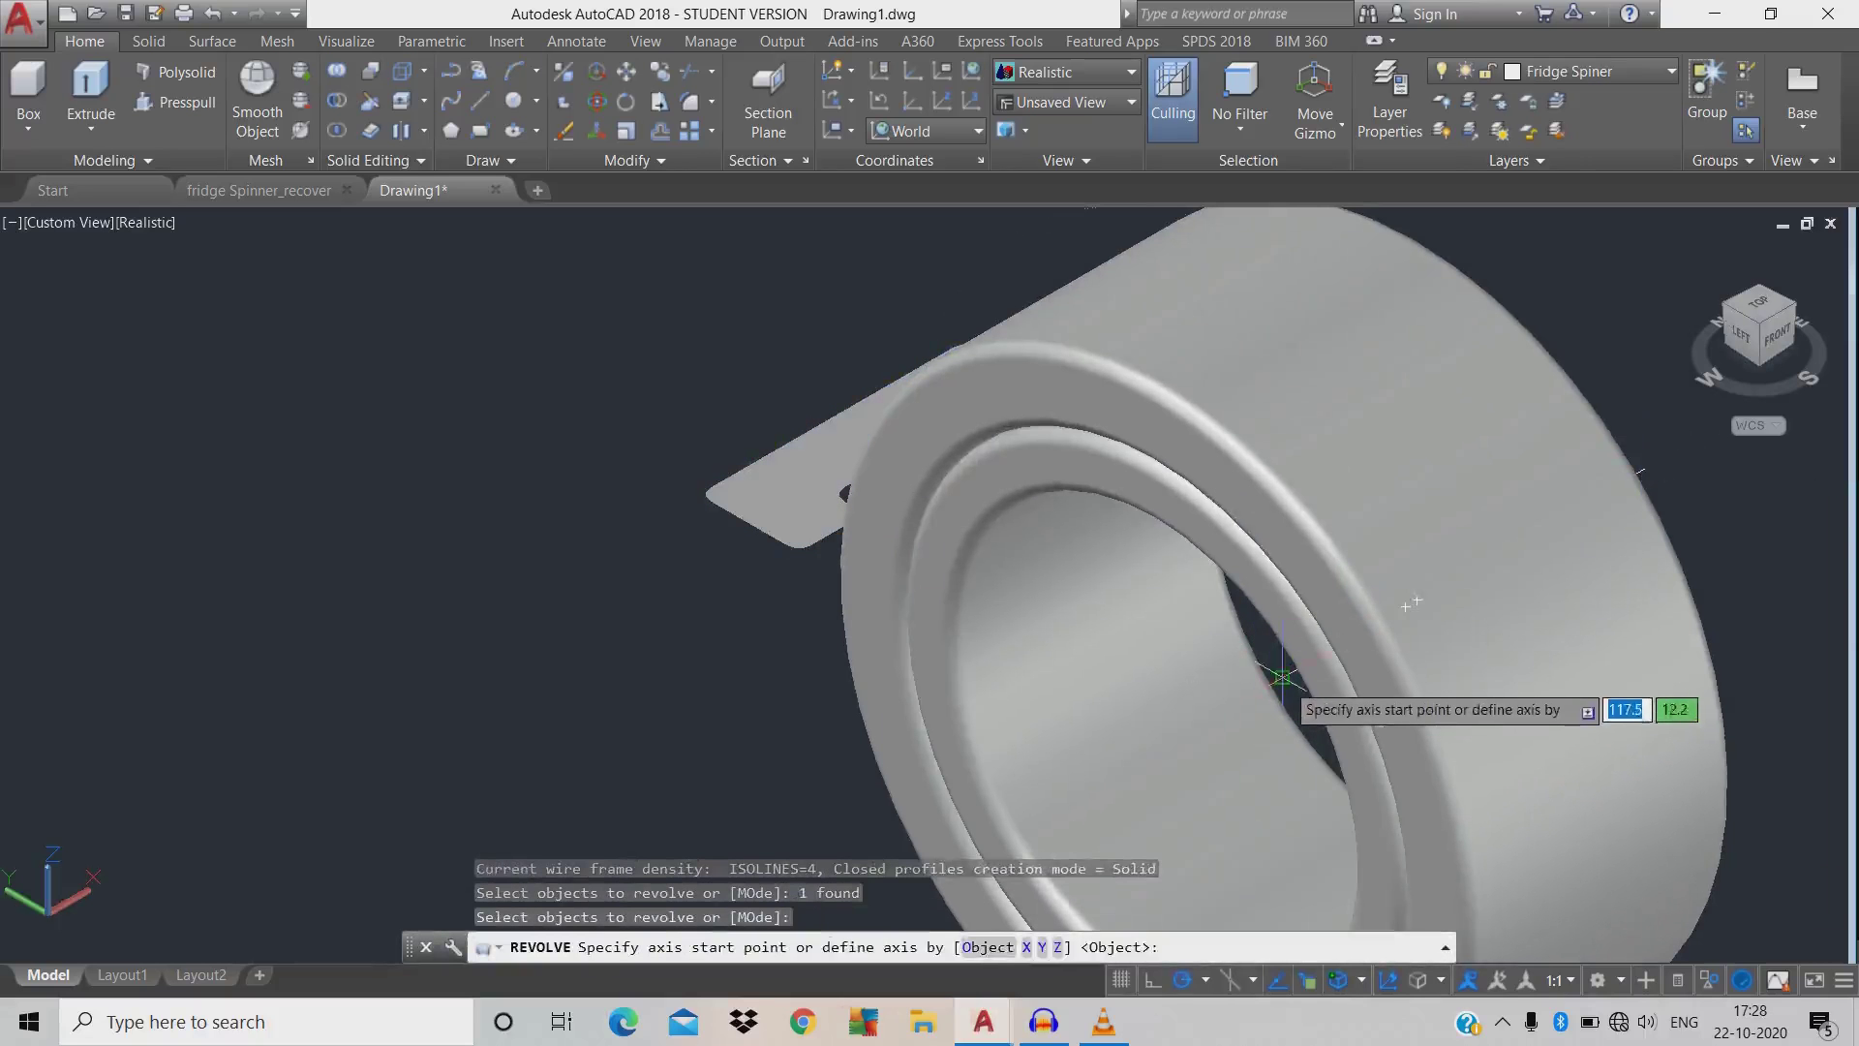
{"action": "left_click", "coordinate": [1288, 670]}
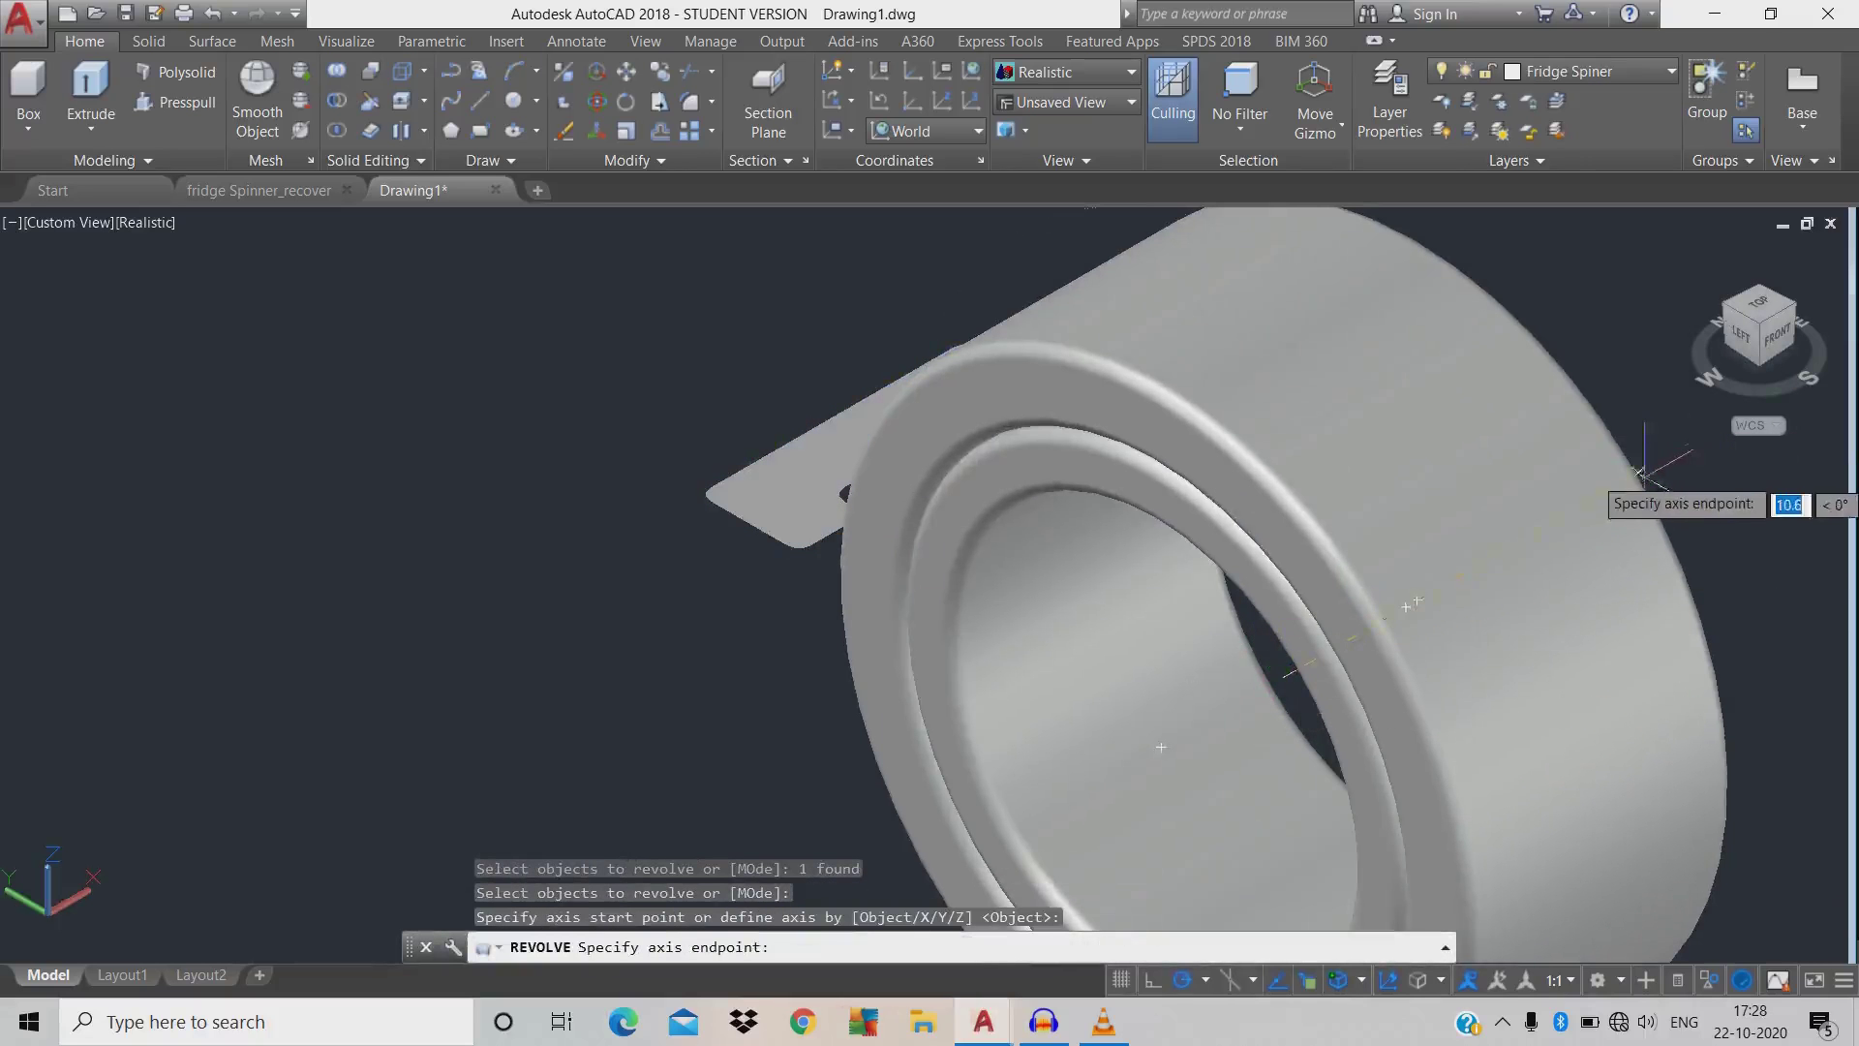
{"action": "left_click", "coordinate": [1644, 471]}
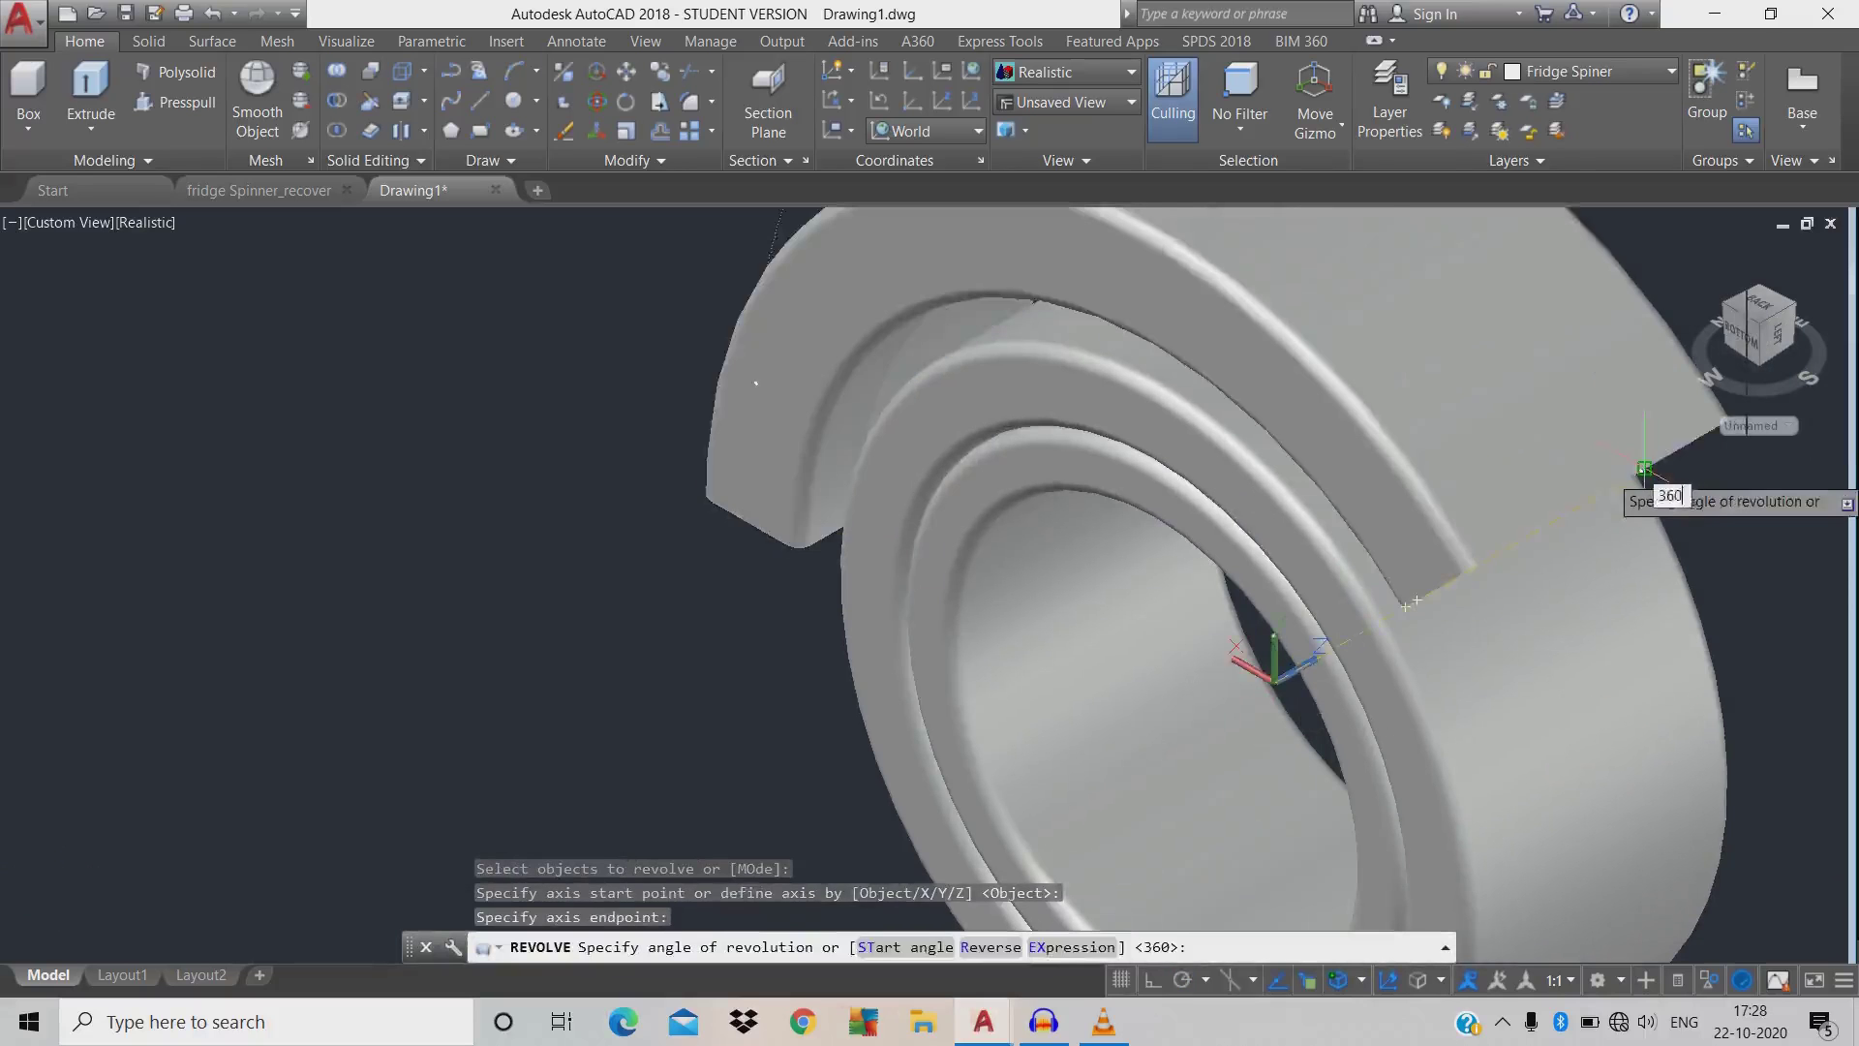
{"action": "type", "text": "360"}
{"action": "key", "text": "Return"}
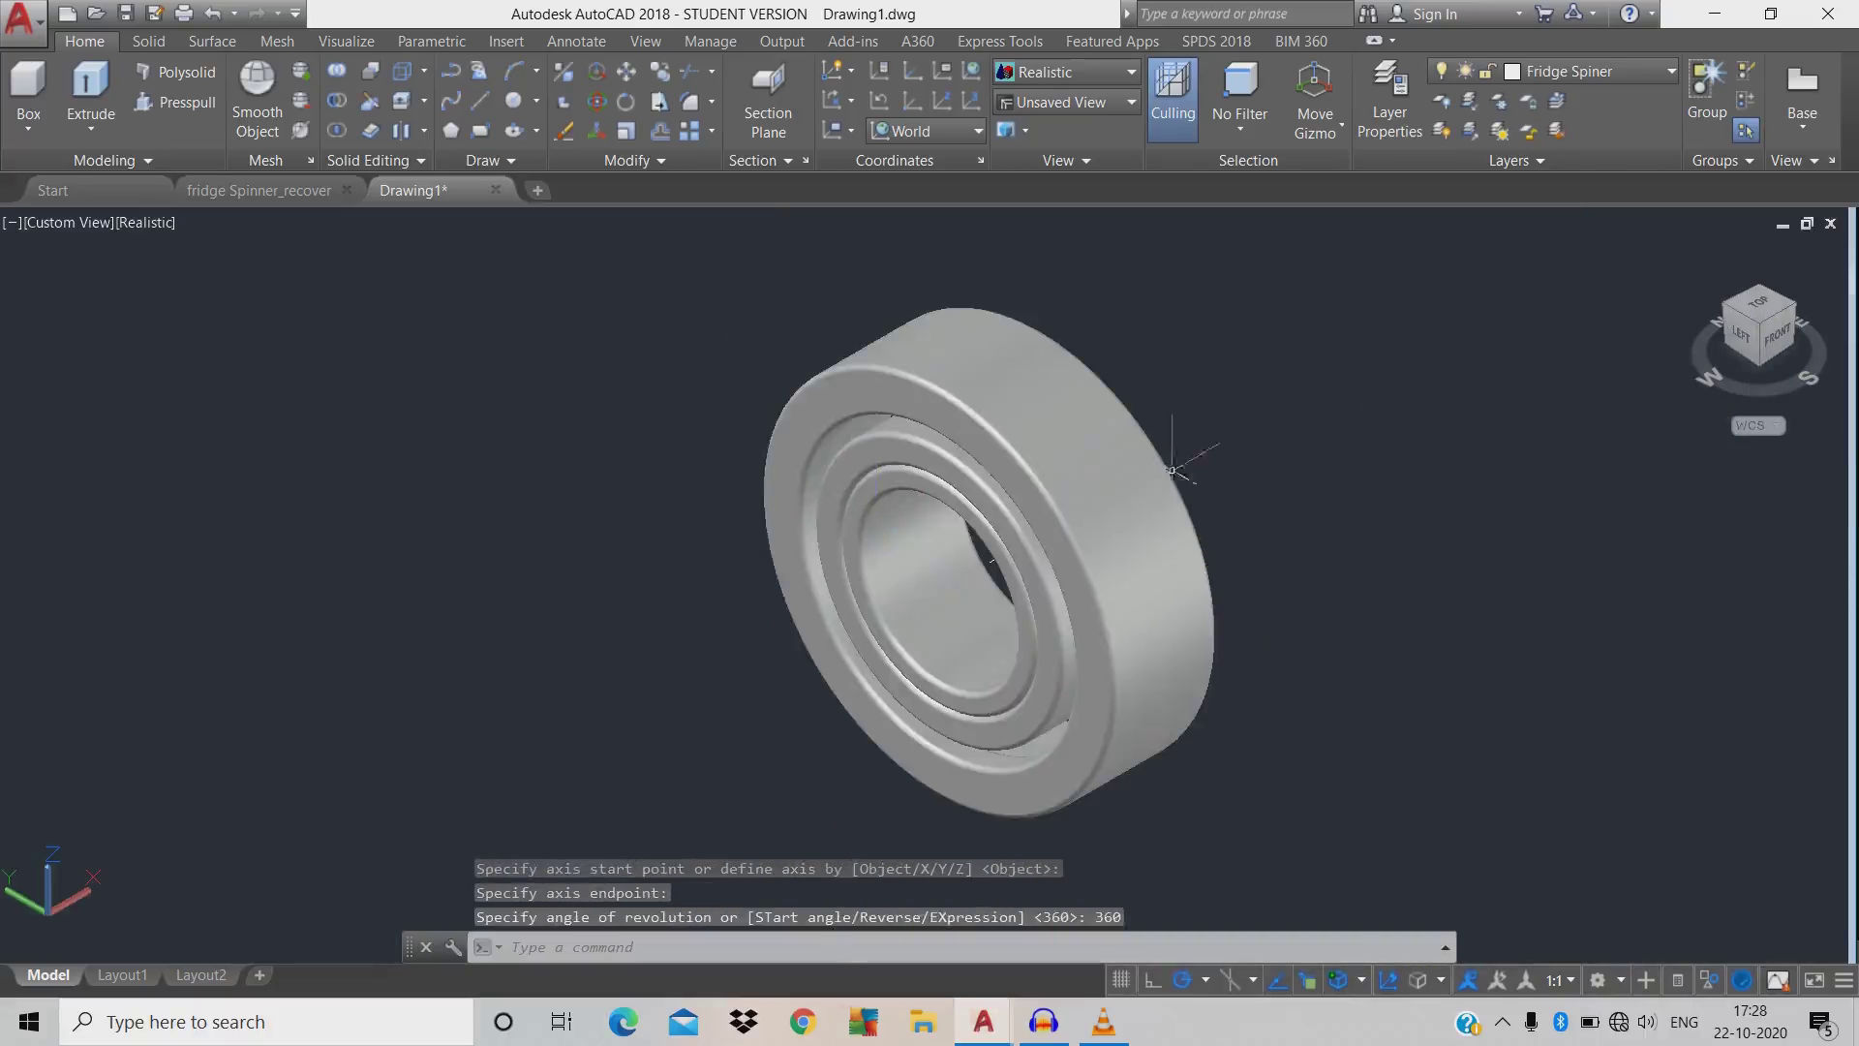
- In the left view, hide the spinner body and the outer and inner bearing rings, leaving the middle ring displayed
{"action": "left_click", "coordinate": [1740, 334]}
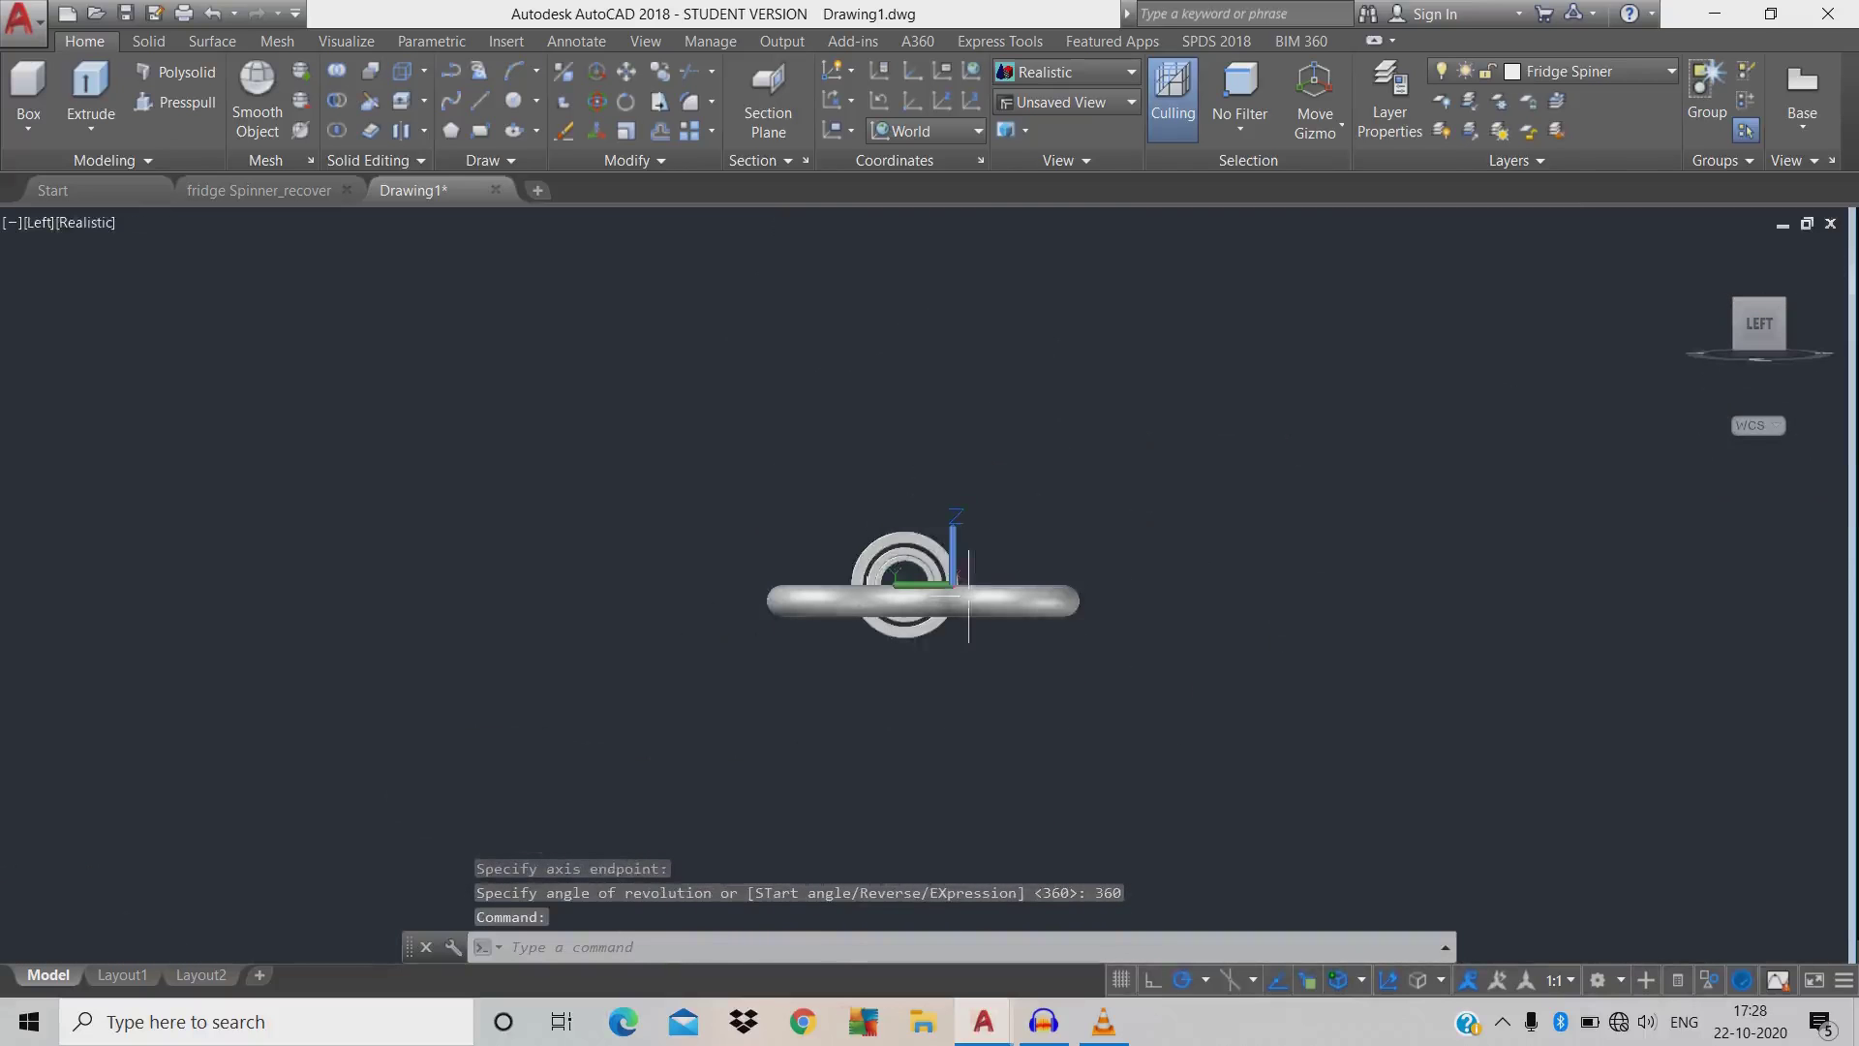
{"action": "left_click", "coordinate": [968, 601]}
{"action": "scroll", "coordinate": [973, 576], "scroll_direction": "up", "scroll_amount": 3}
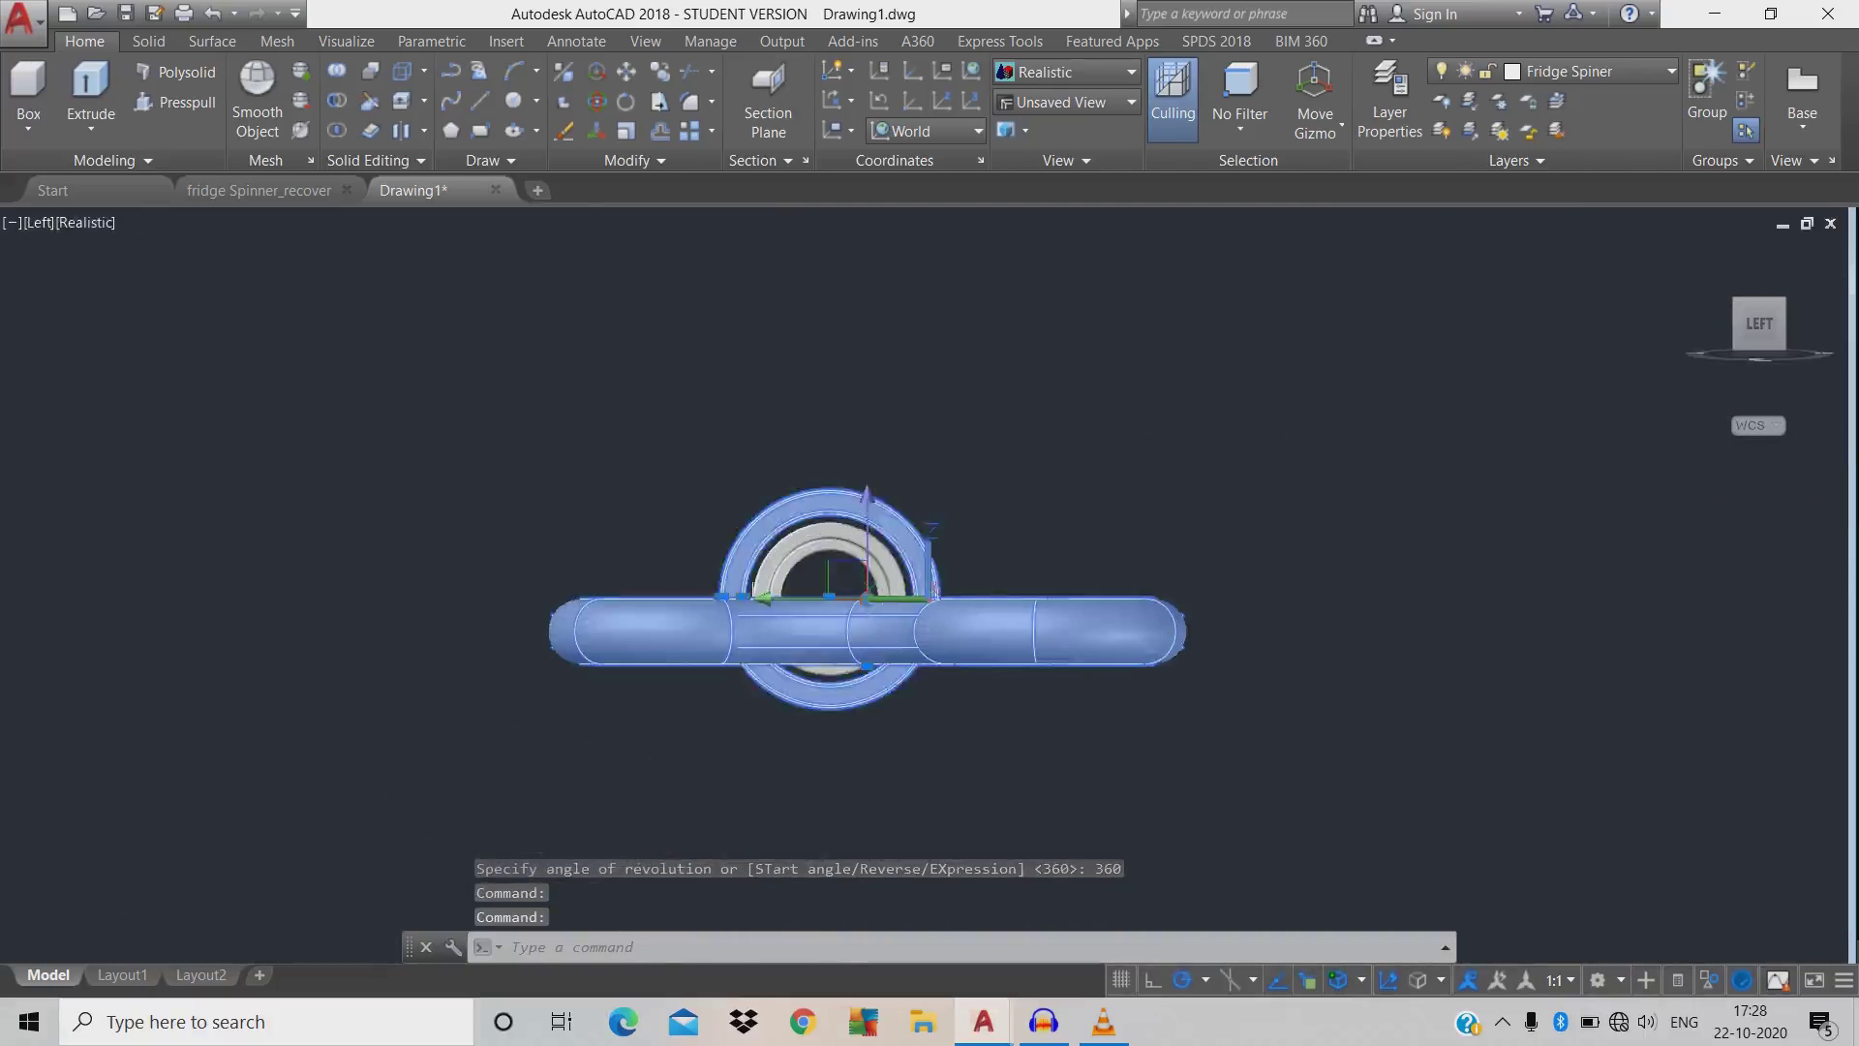
{"action": "scroll", "coordinate": [872, 552], "scroll_direction": "up", "scroll_amount": 3}
{"action": "left_click", "coordinate": [833, 540]}
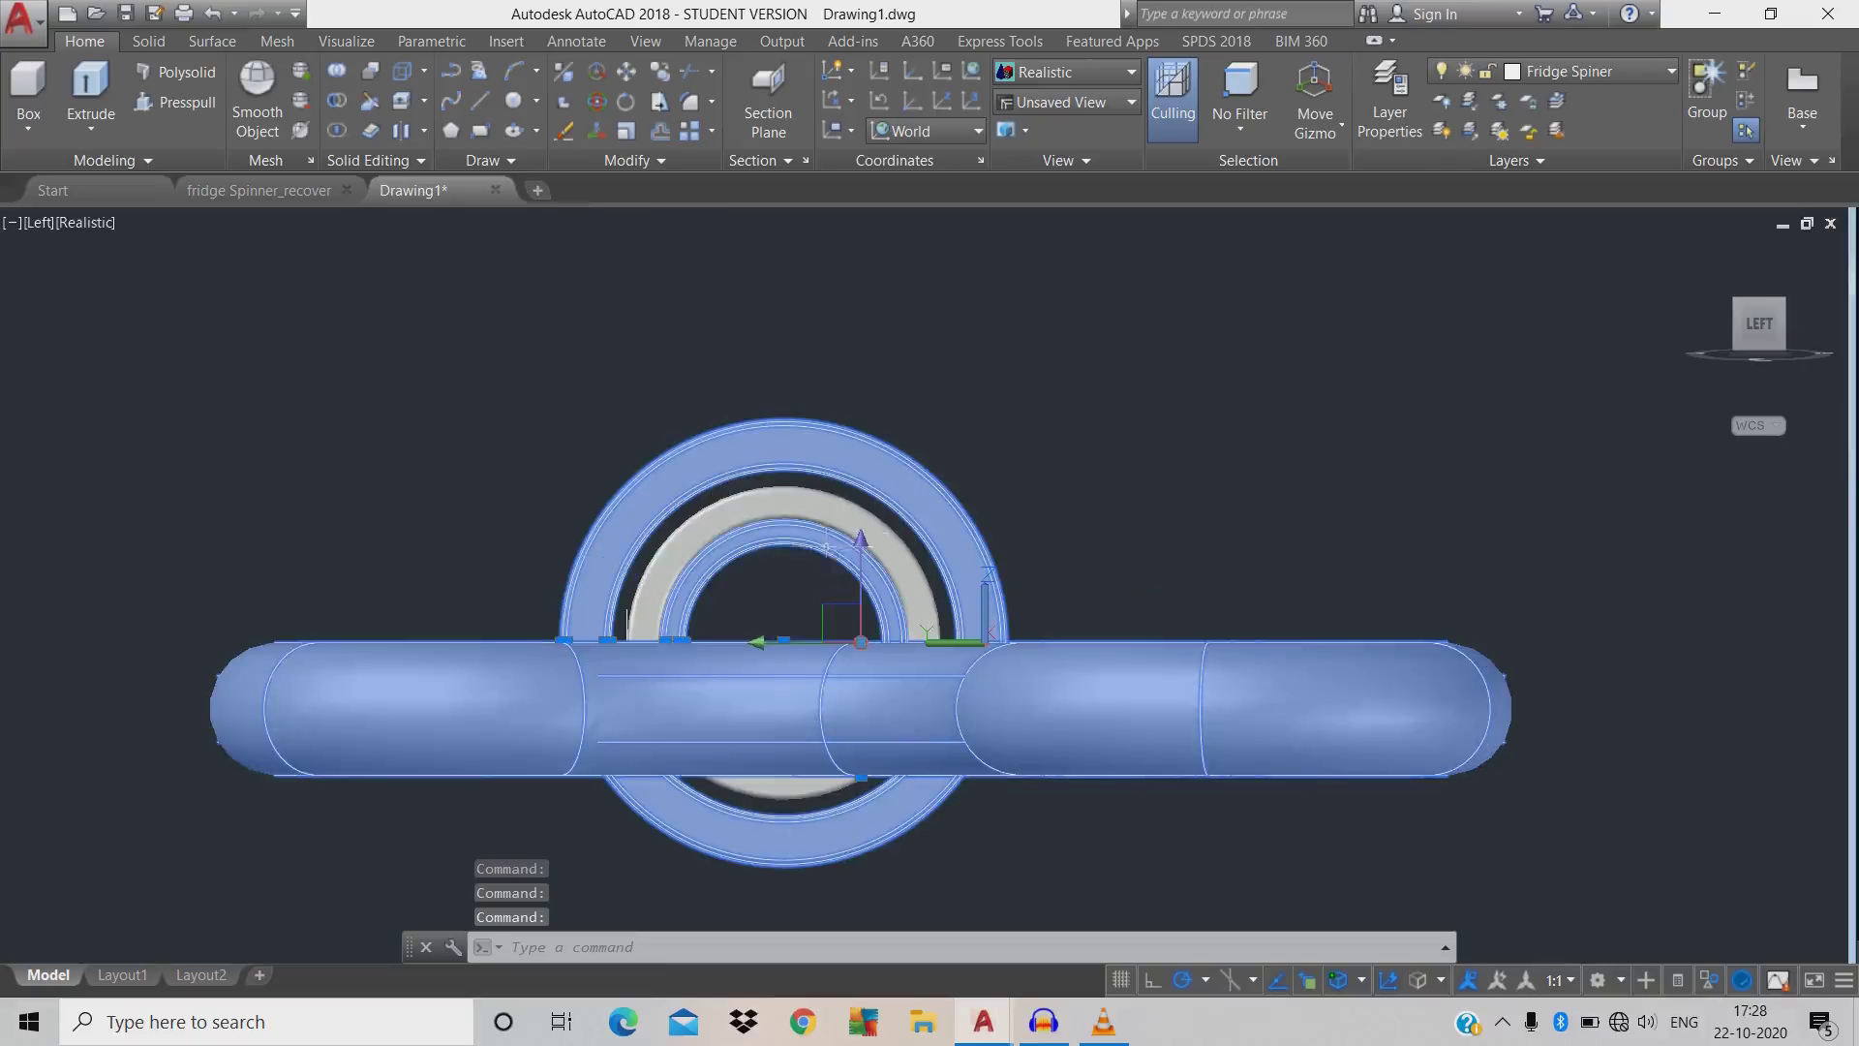
{"action": "right_click", "coordinate": [1067, 401]}
{"action": "mouse_move", "coordinate": [1123, 506]}
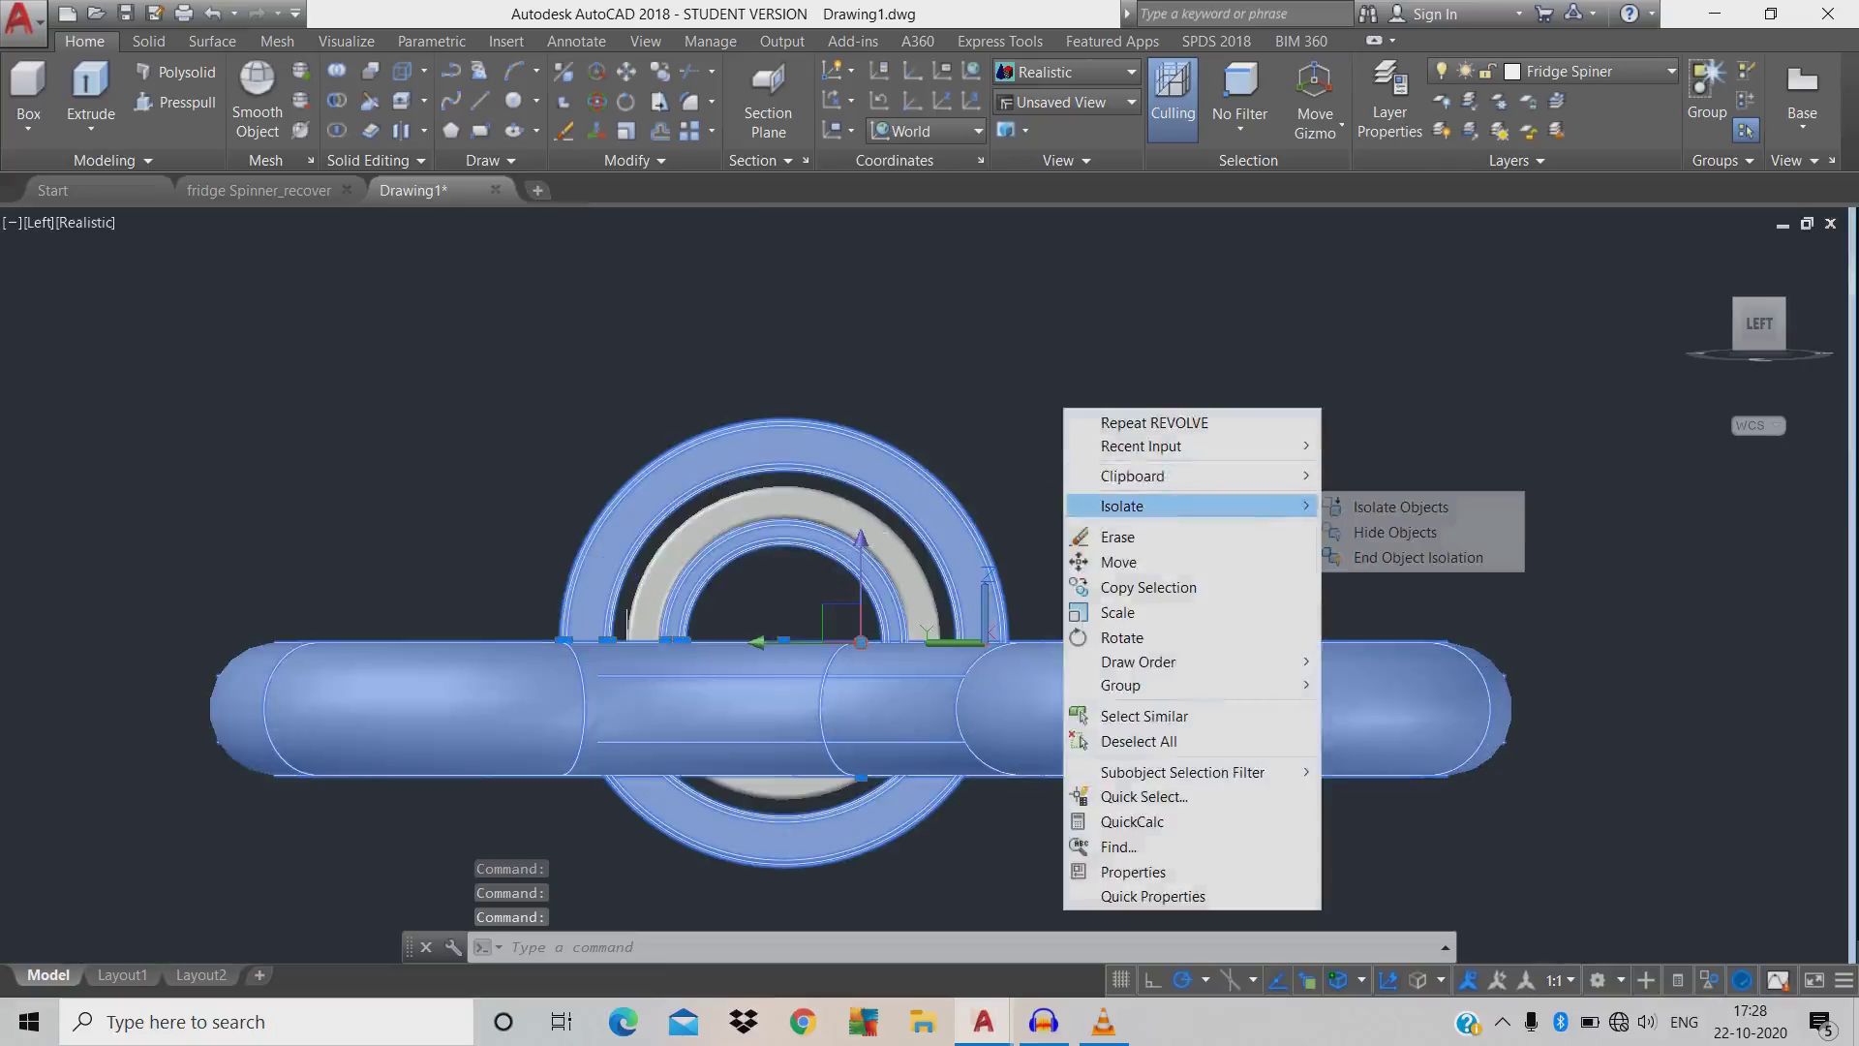
{"action": "left_click", "coordinate": [1394, 532]}
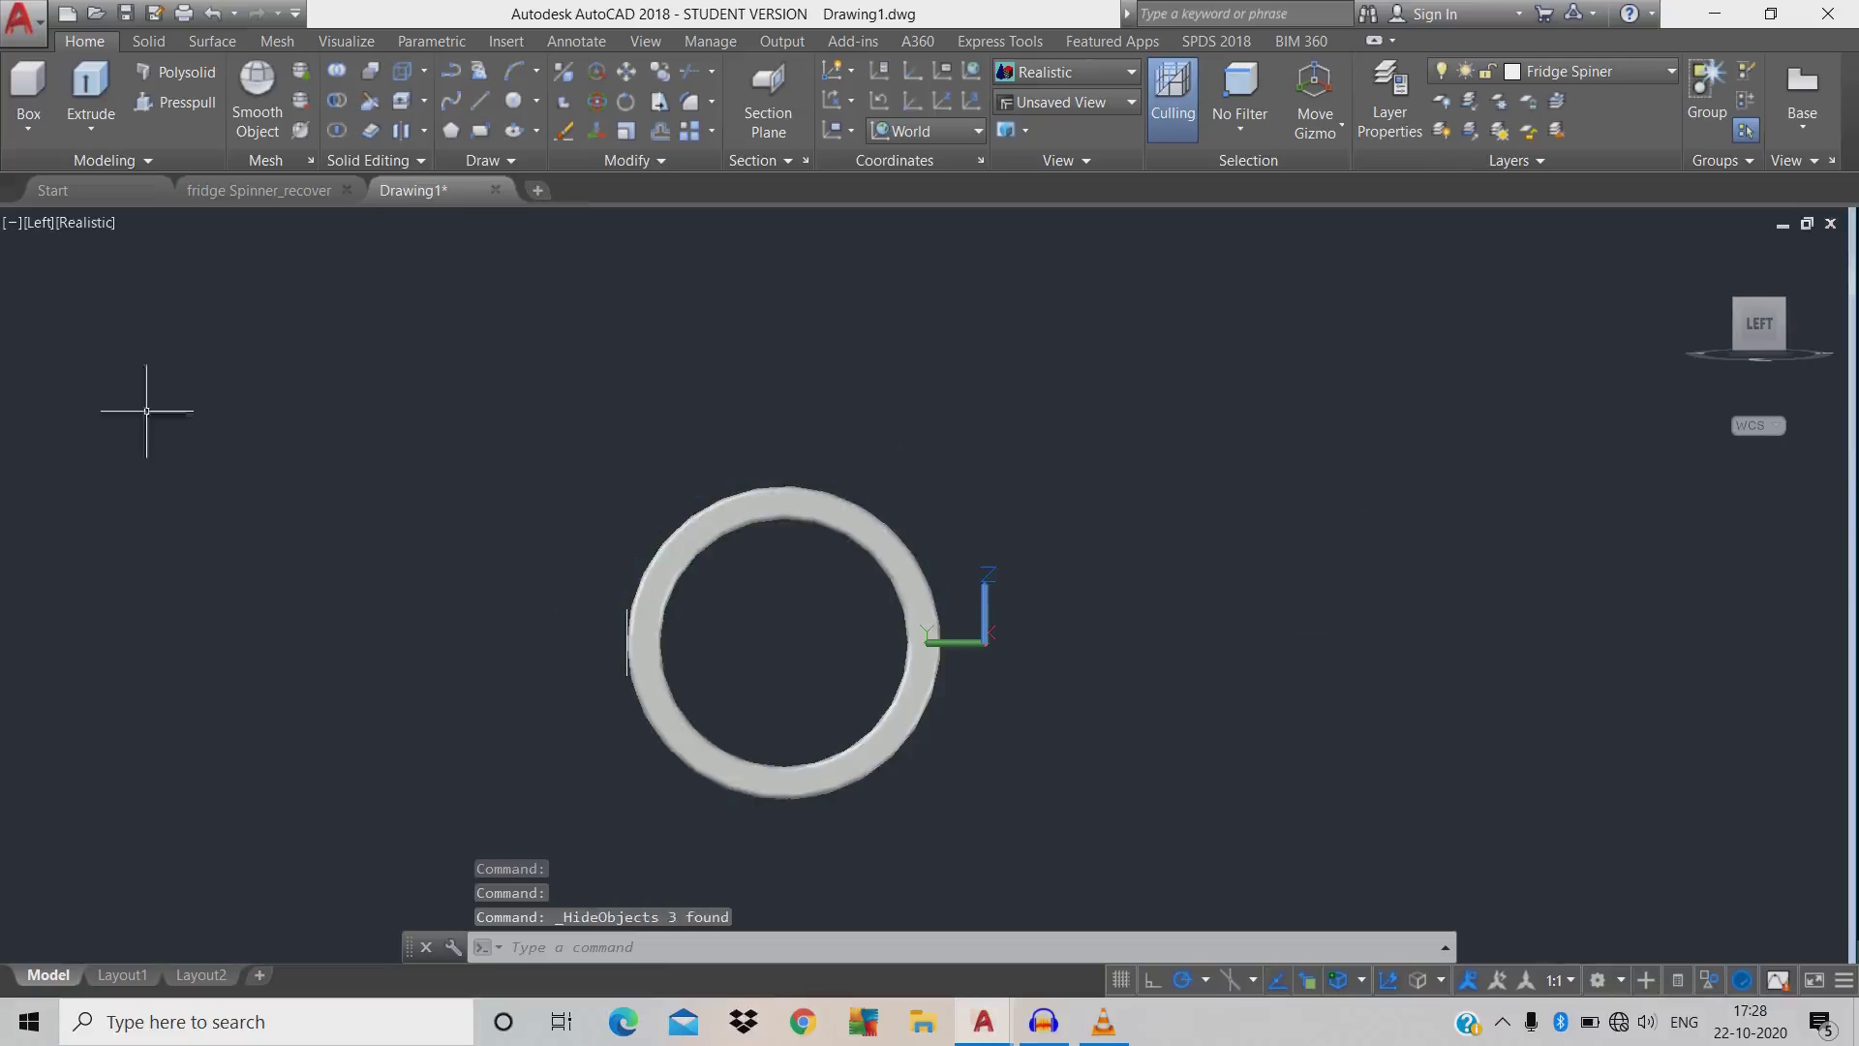
- Set the viewport's visual style to 2D Wireframe
{"action": "left_click", "coordinate": [85, 223]}
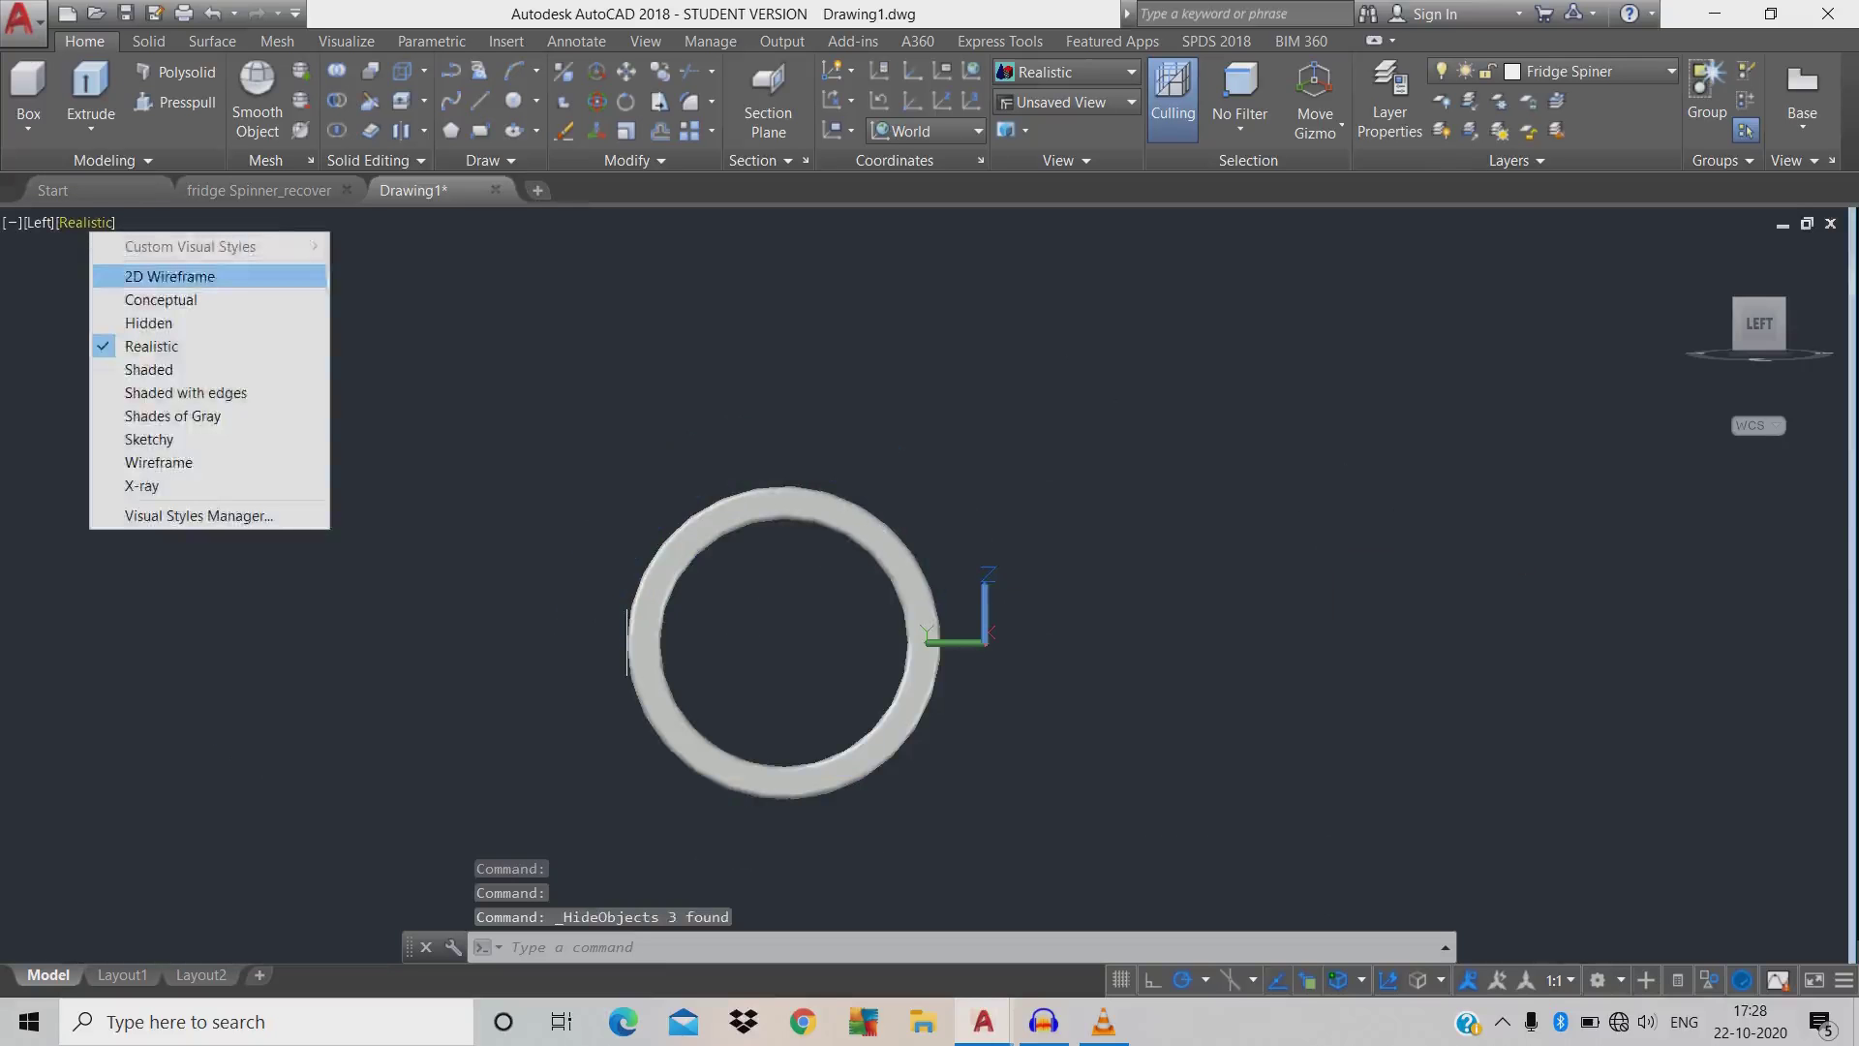
{"action": "key", "text": "Escape"}
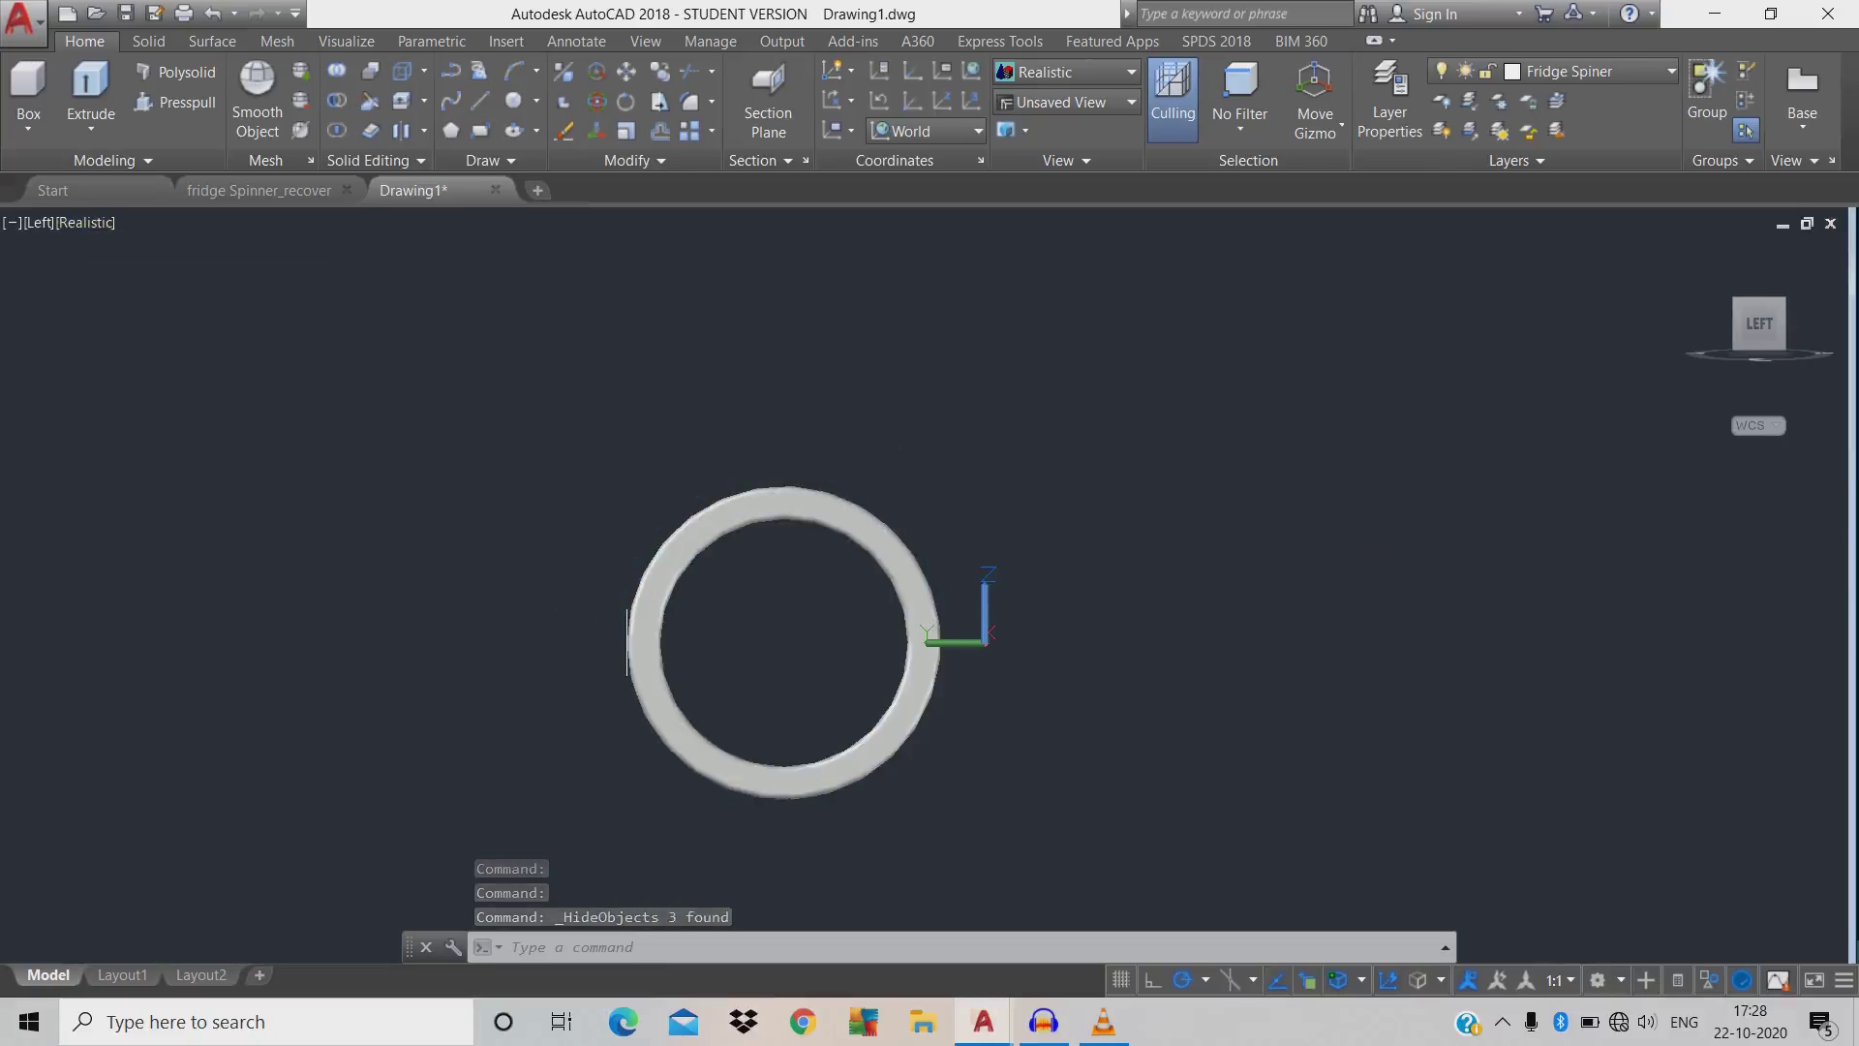
{"action": "left_click", "coordinate": [97, 222]}
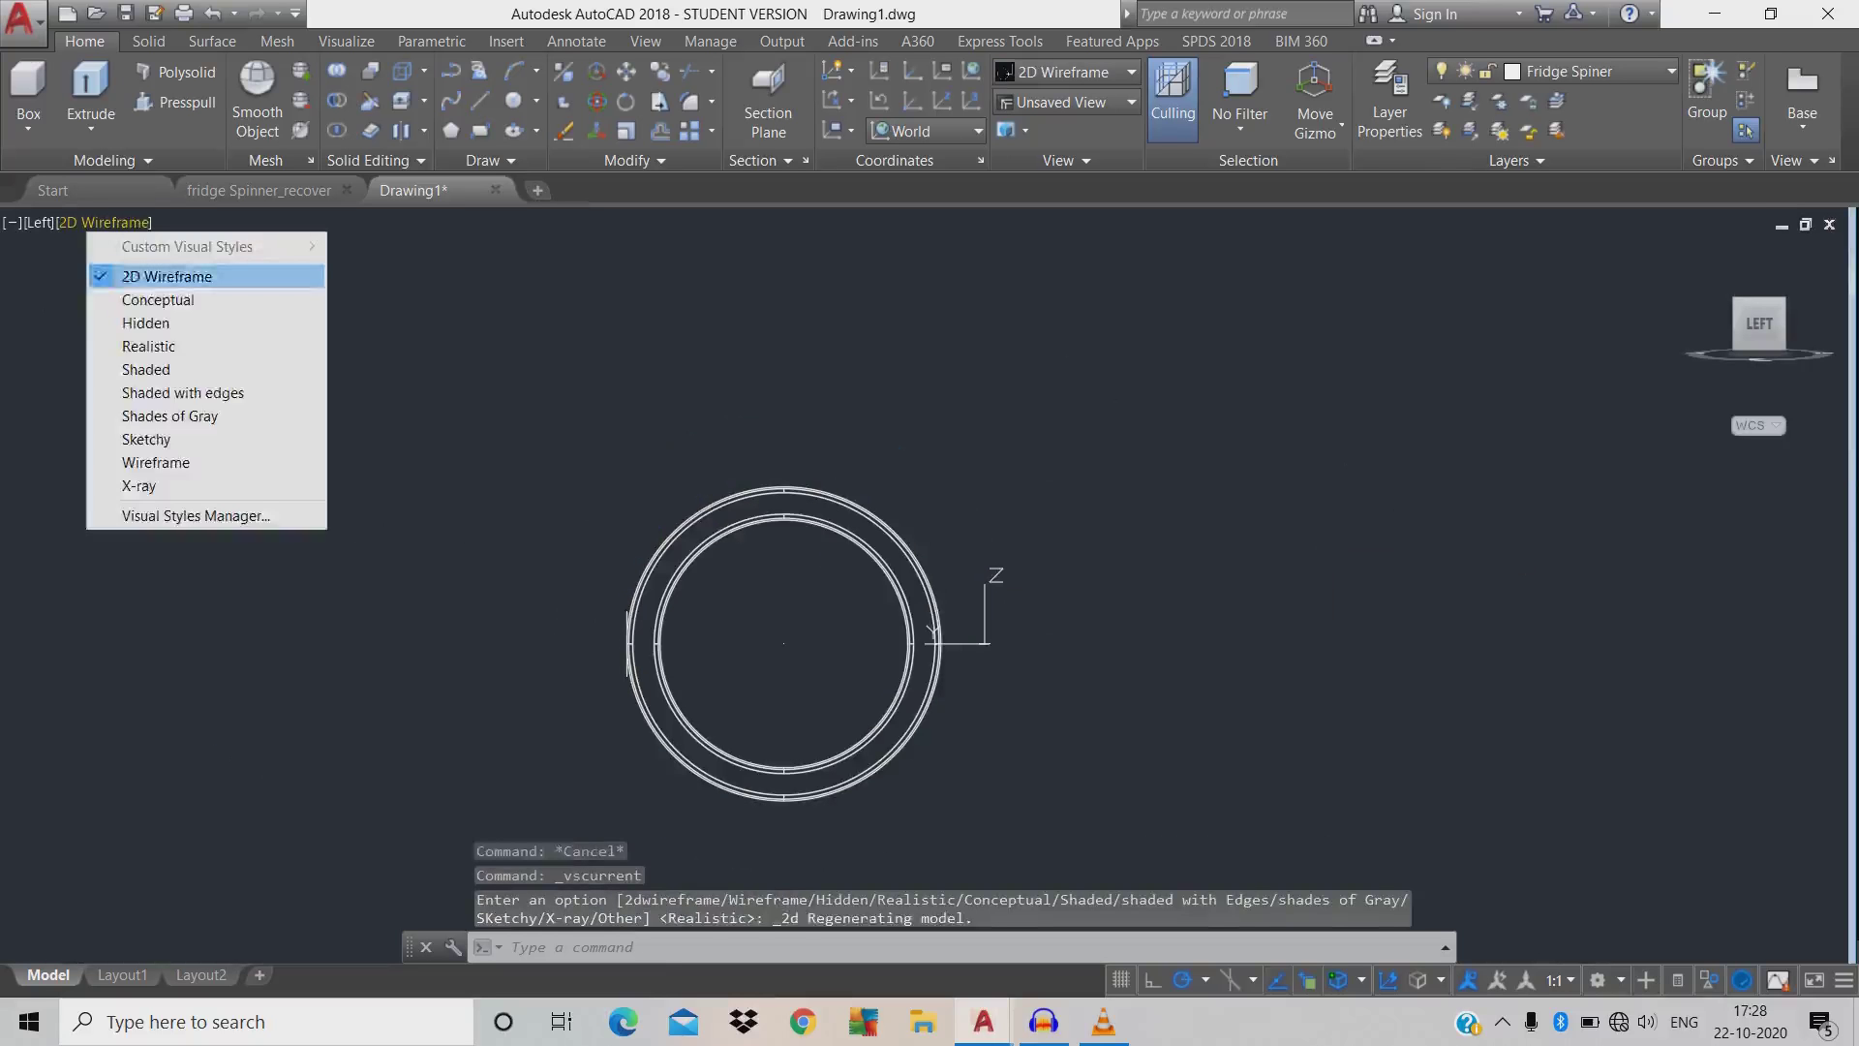
{"action": "key", "text": "Escape"}
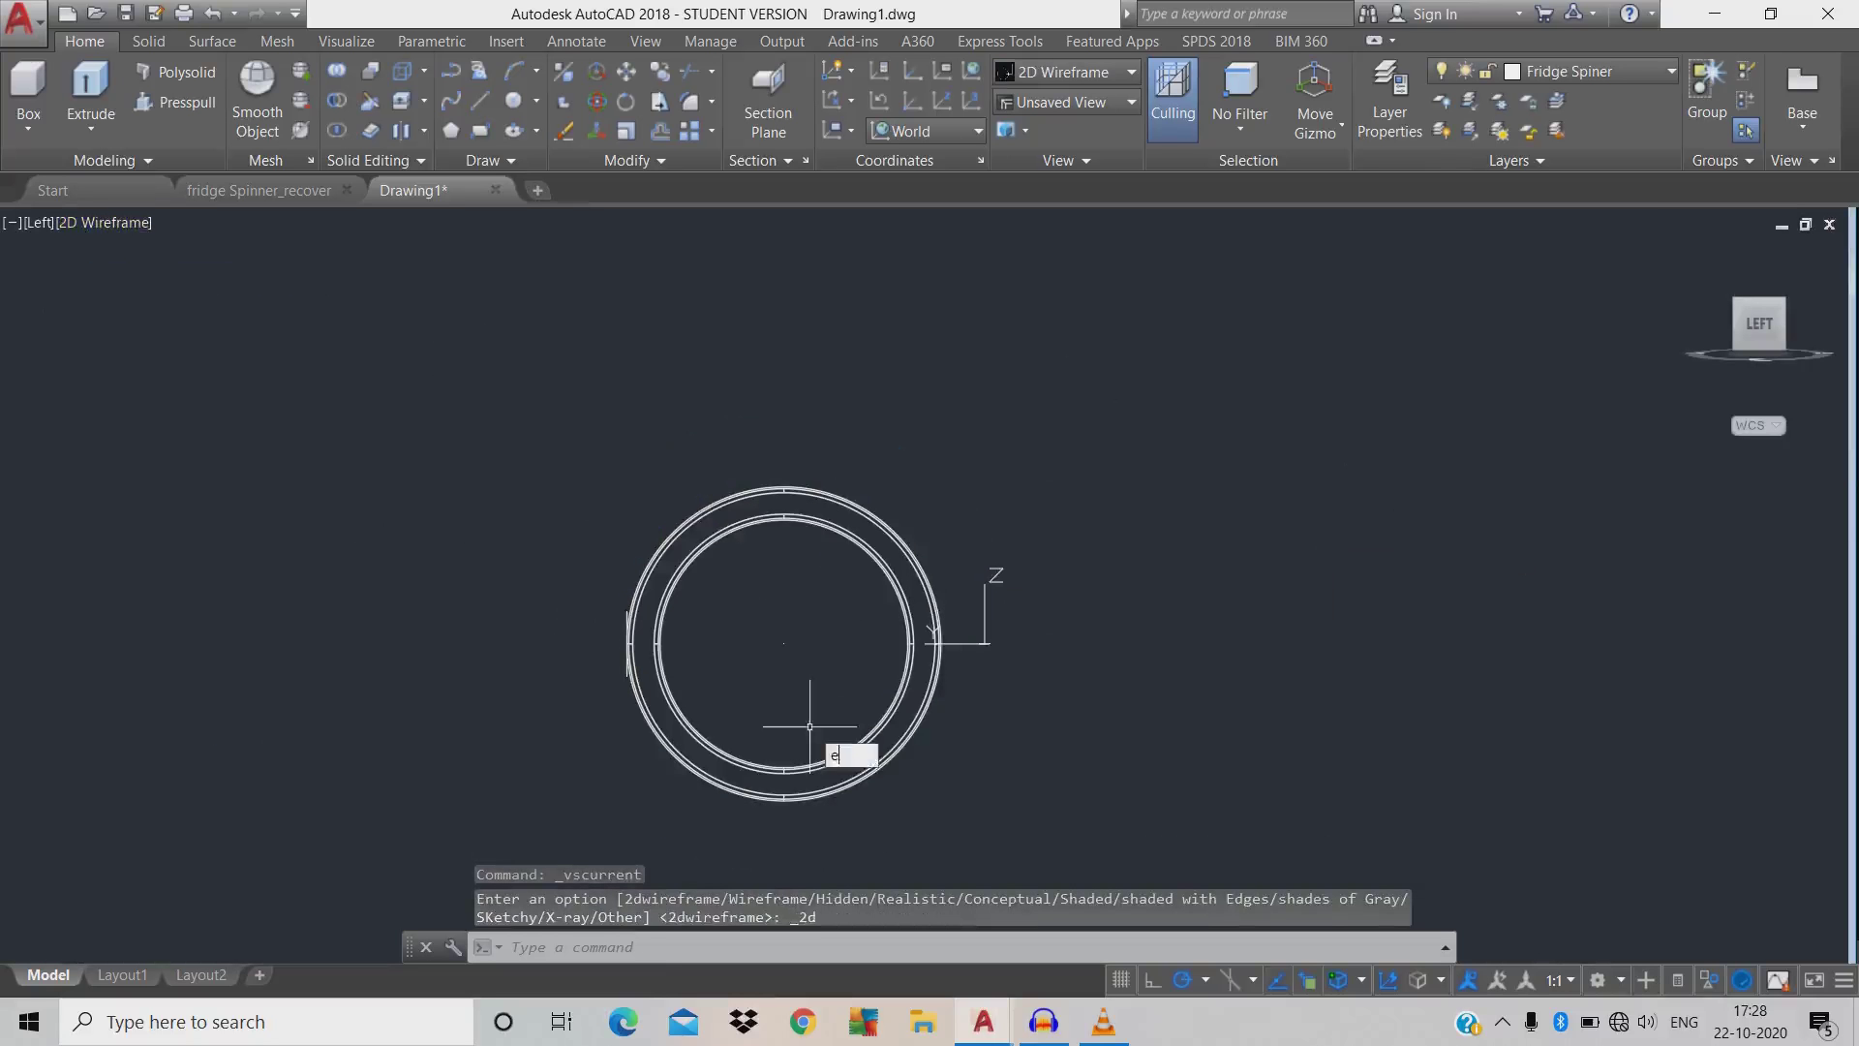
{"action": "key", "text": "Escape"}
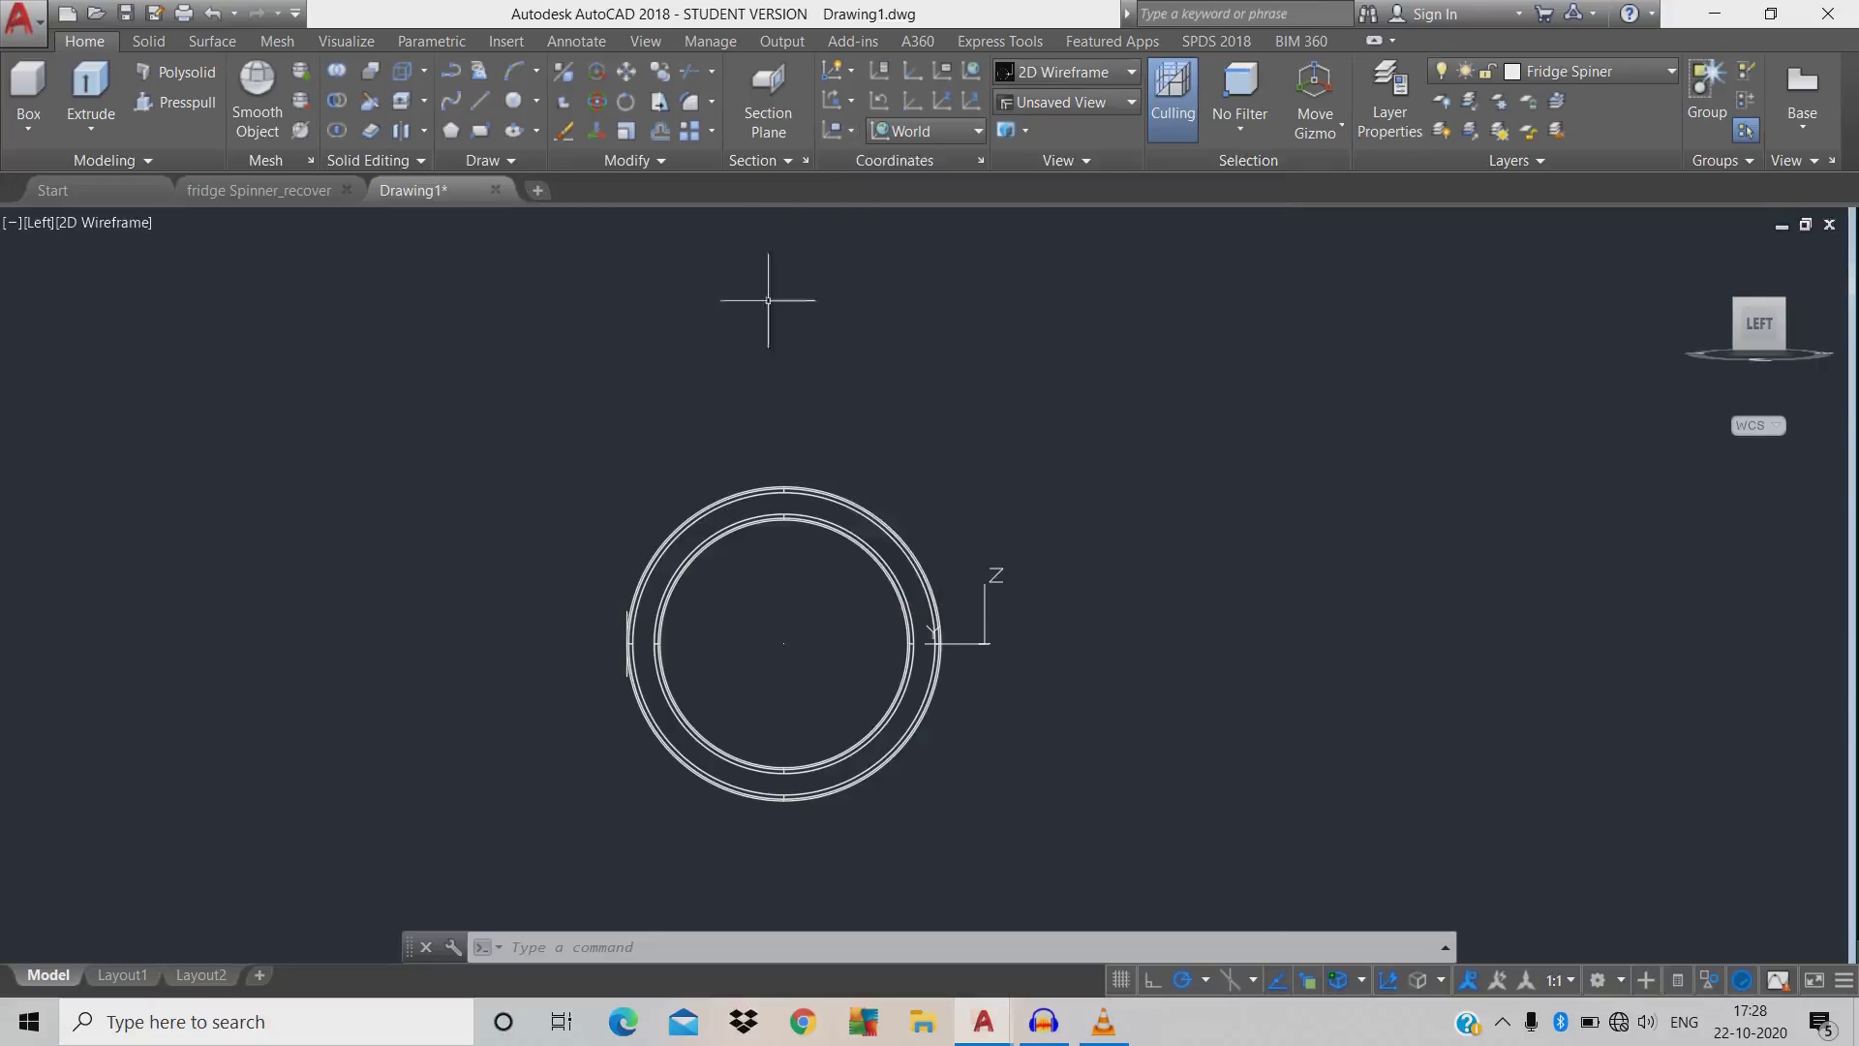
- Align the UCS with the current view and extrude the edge-on circle beside the middle ring to the ring's centre
{"action": "left_click", "coordinate": [850, 131]}
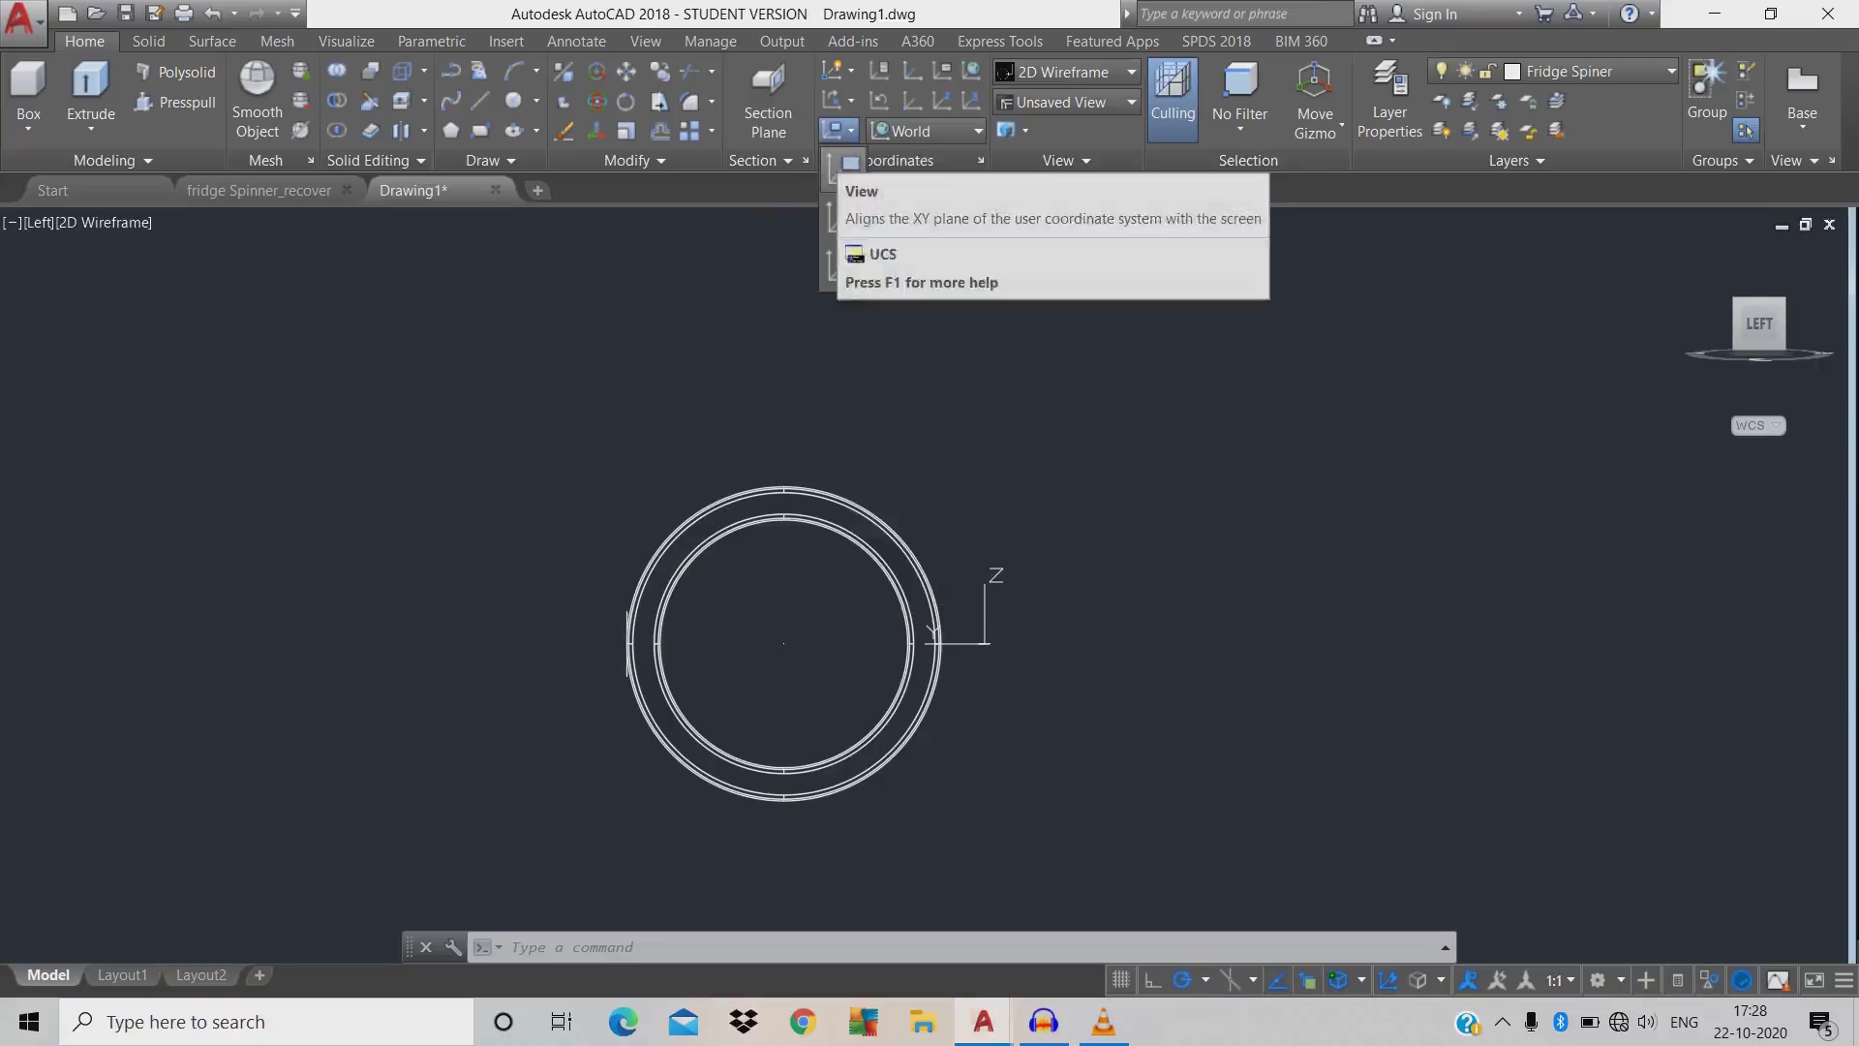
{"action": "left_click", "coordinate": [850, 163]}
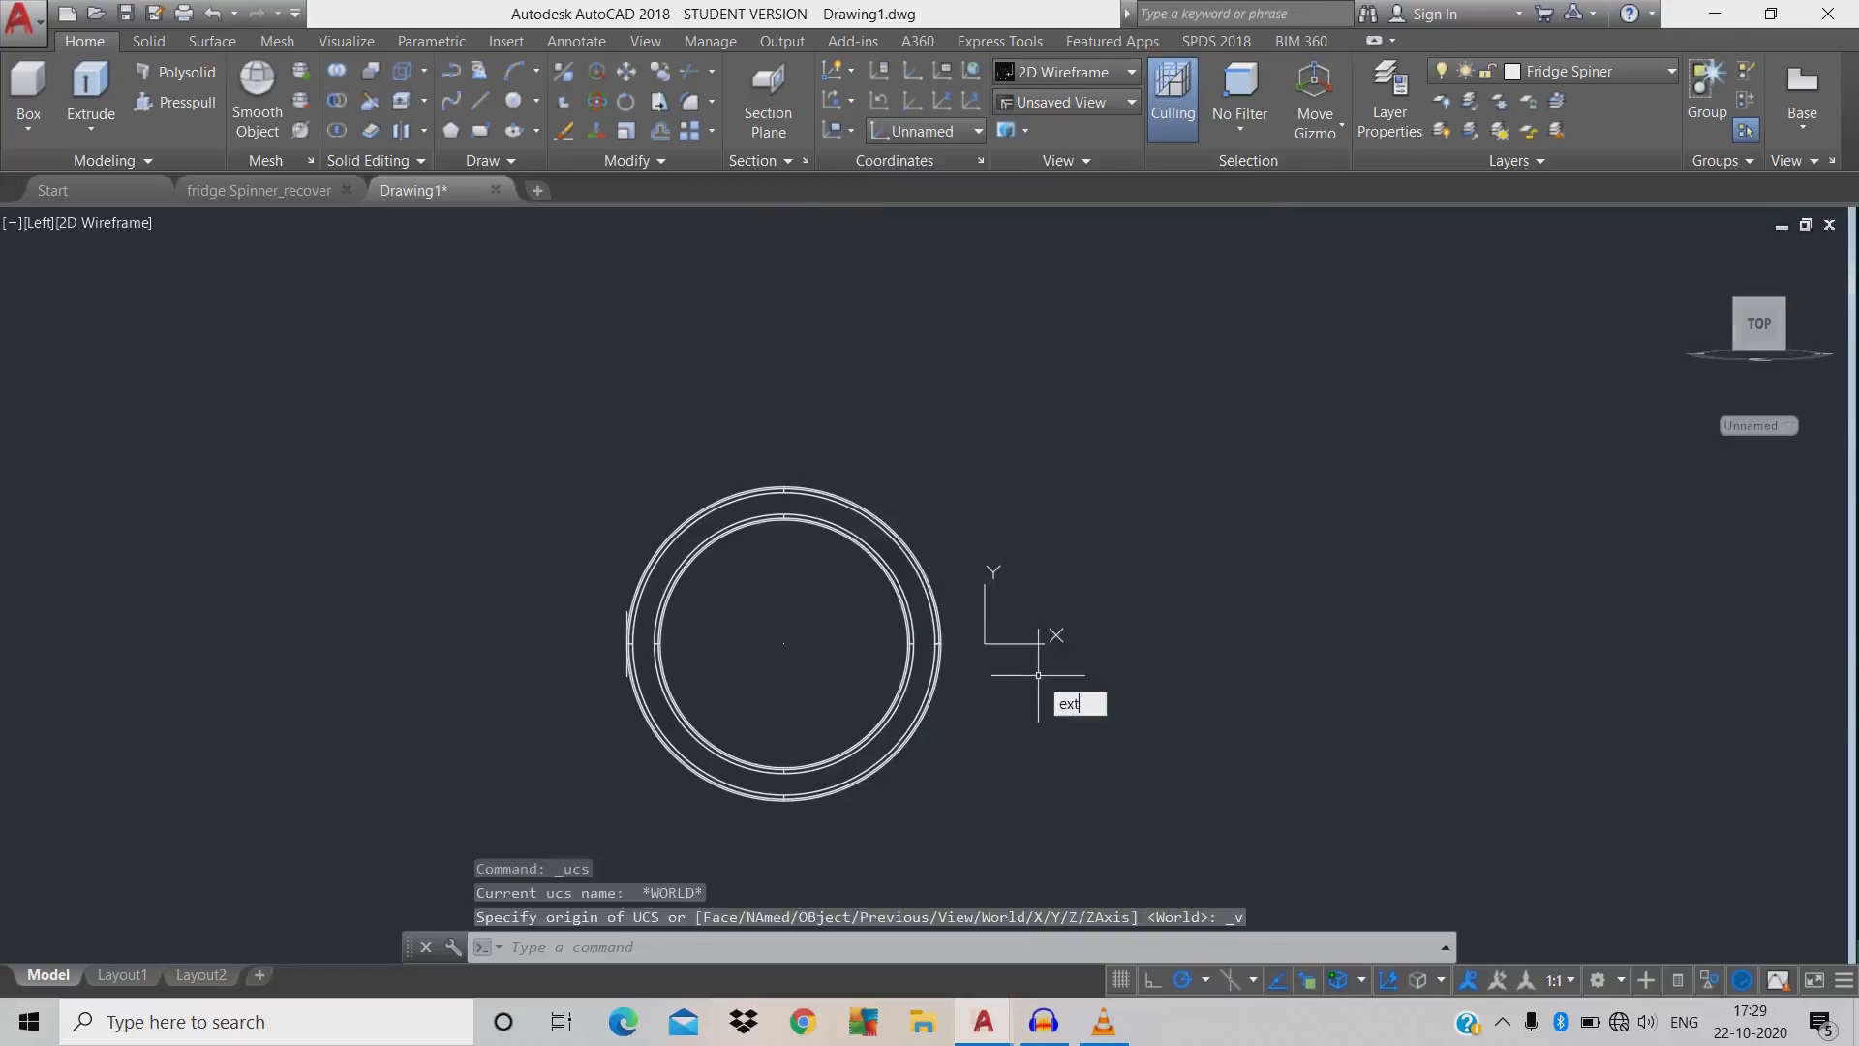
{"action": "key", "text": "Return"}
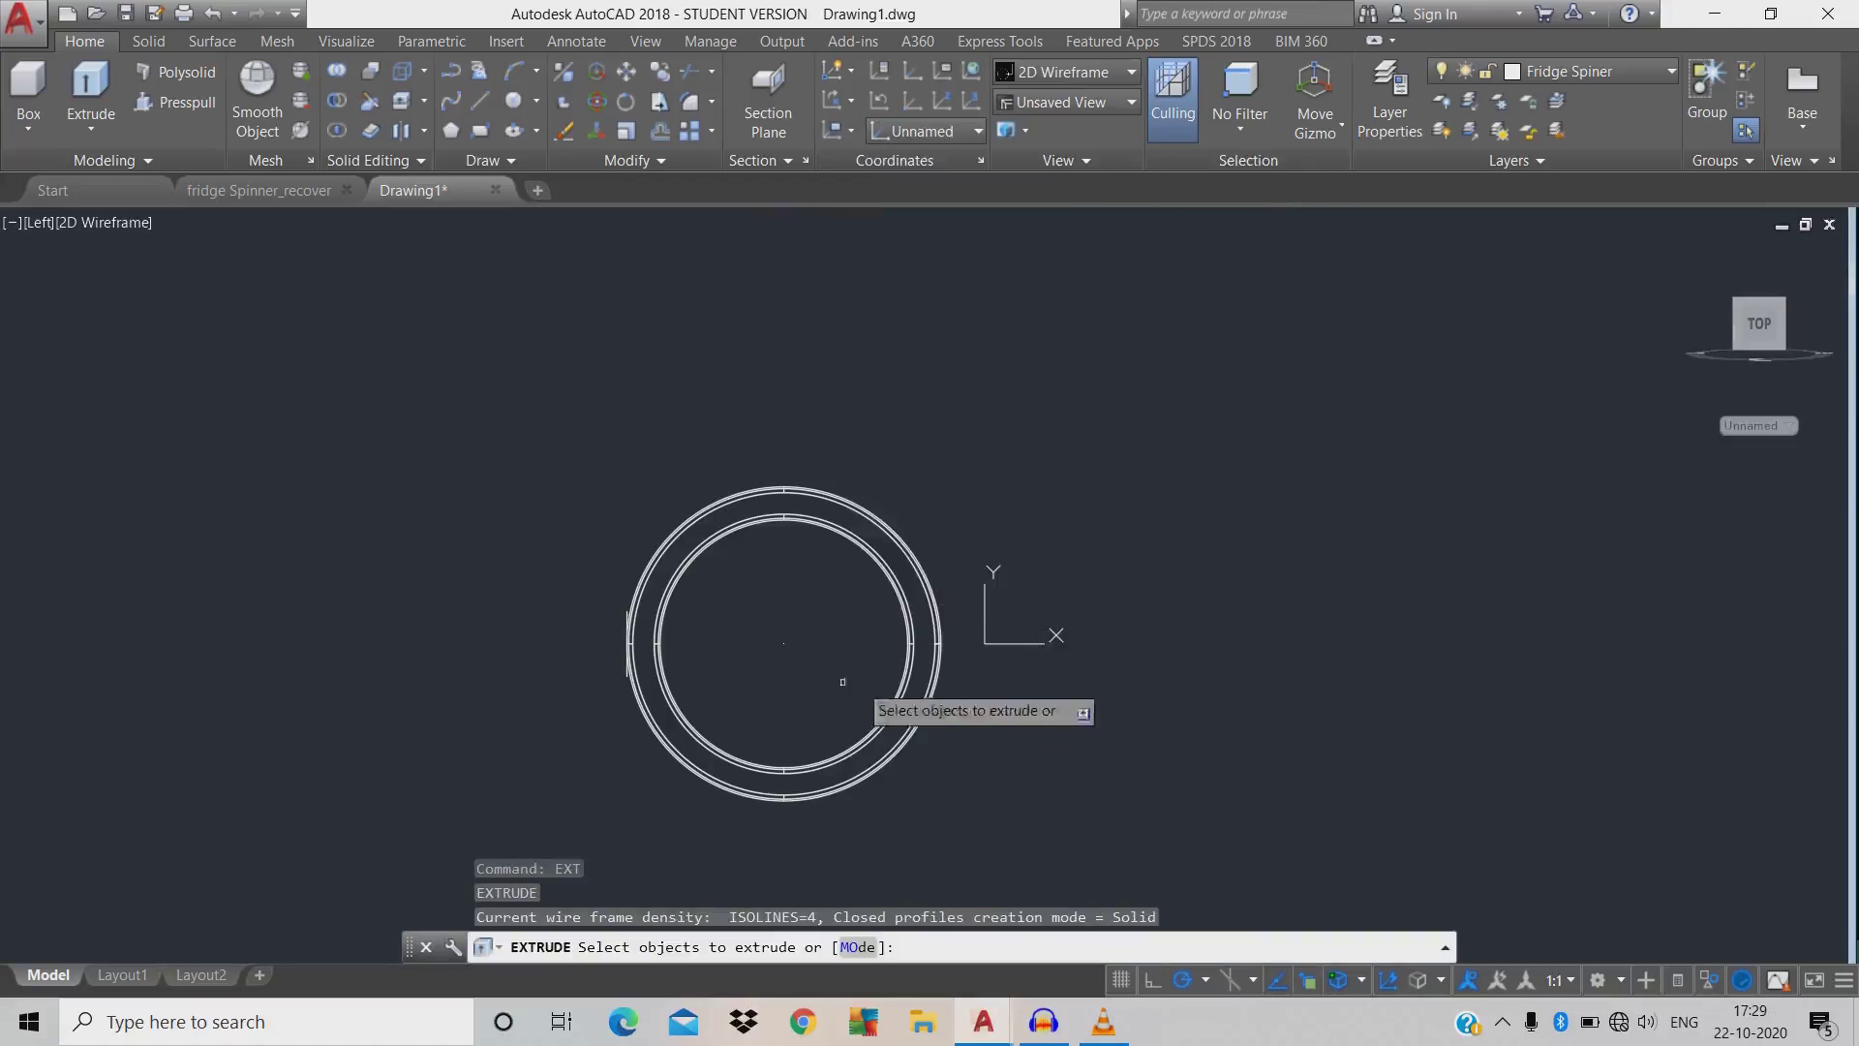
{"action": "left_click", "coordinate": [622, 675]}
{"action": "scroll", "coordinate": [627, 675], "scroll_direction": "up", "scroll_amount": 4}
{"action": "left_click", "coordinate": [630, 681]}
{"action": "left_click", "coordinate": [628, 684]}
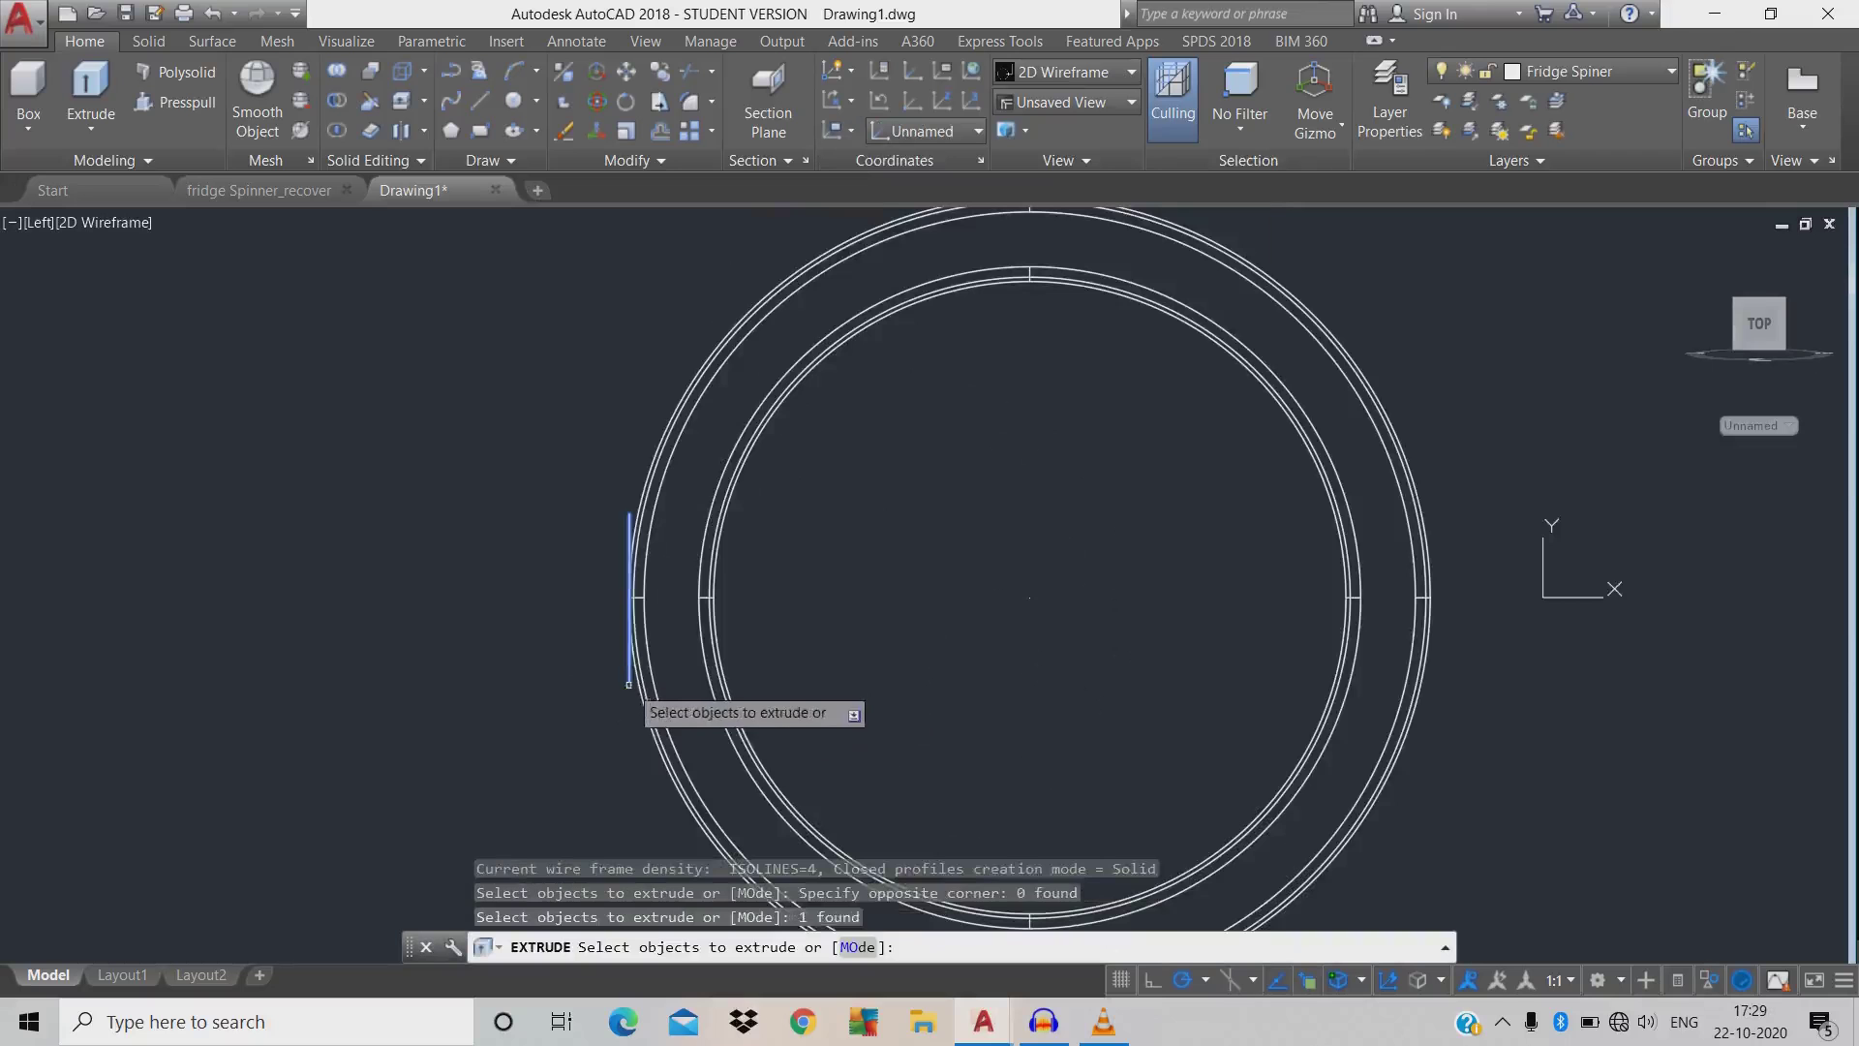
{"action": "key", "text": "Return"}
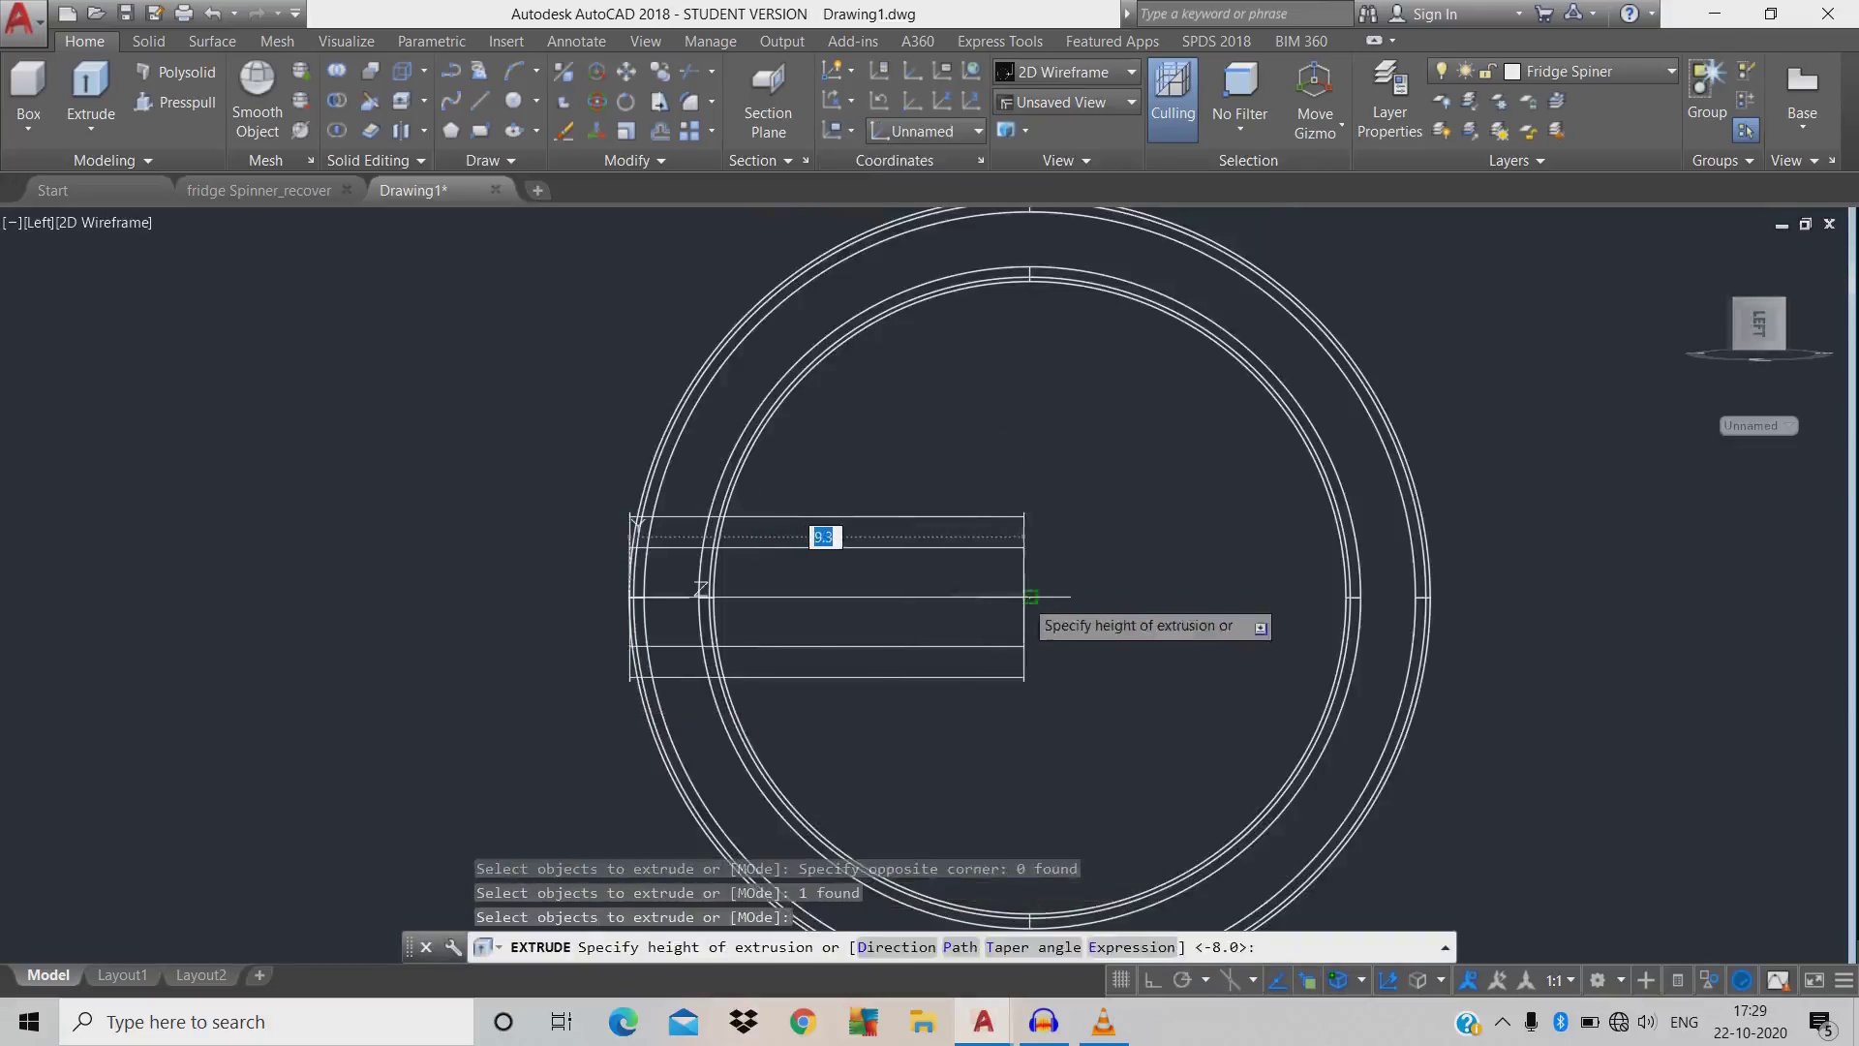
{"action": "left_click", "coordinate": [1030, 597]}
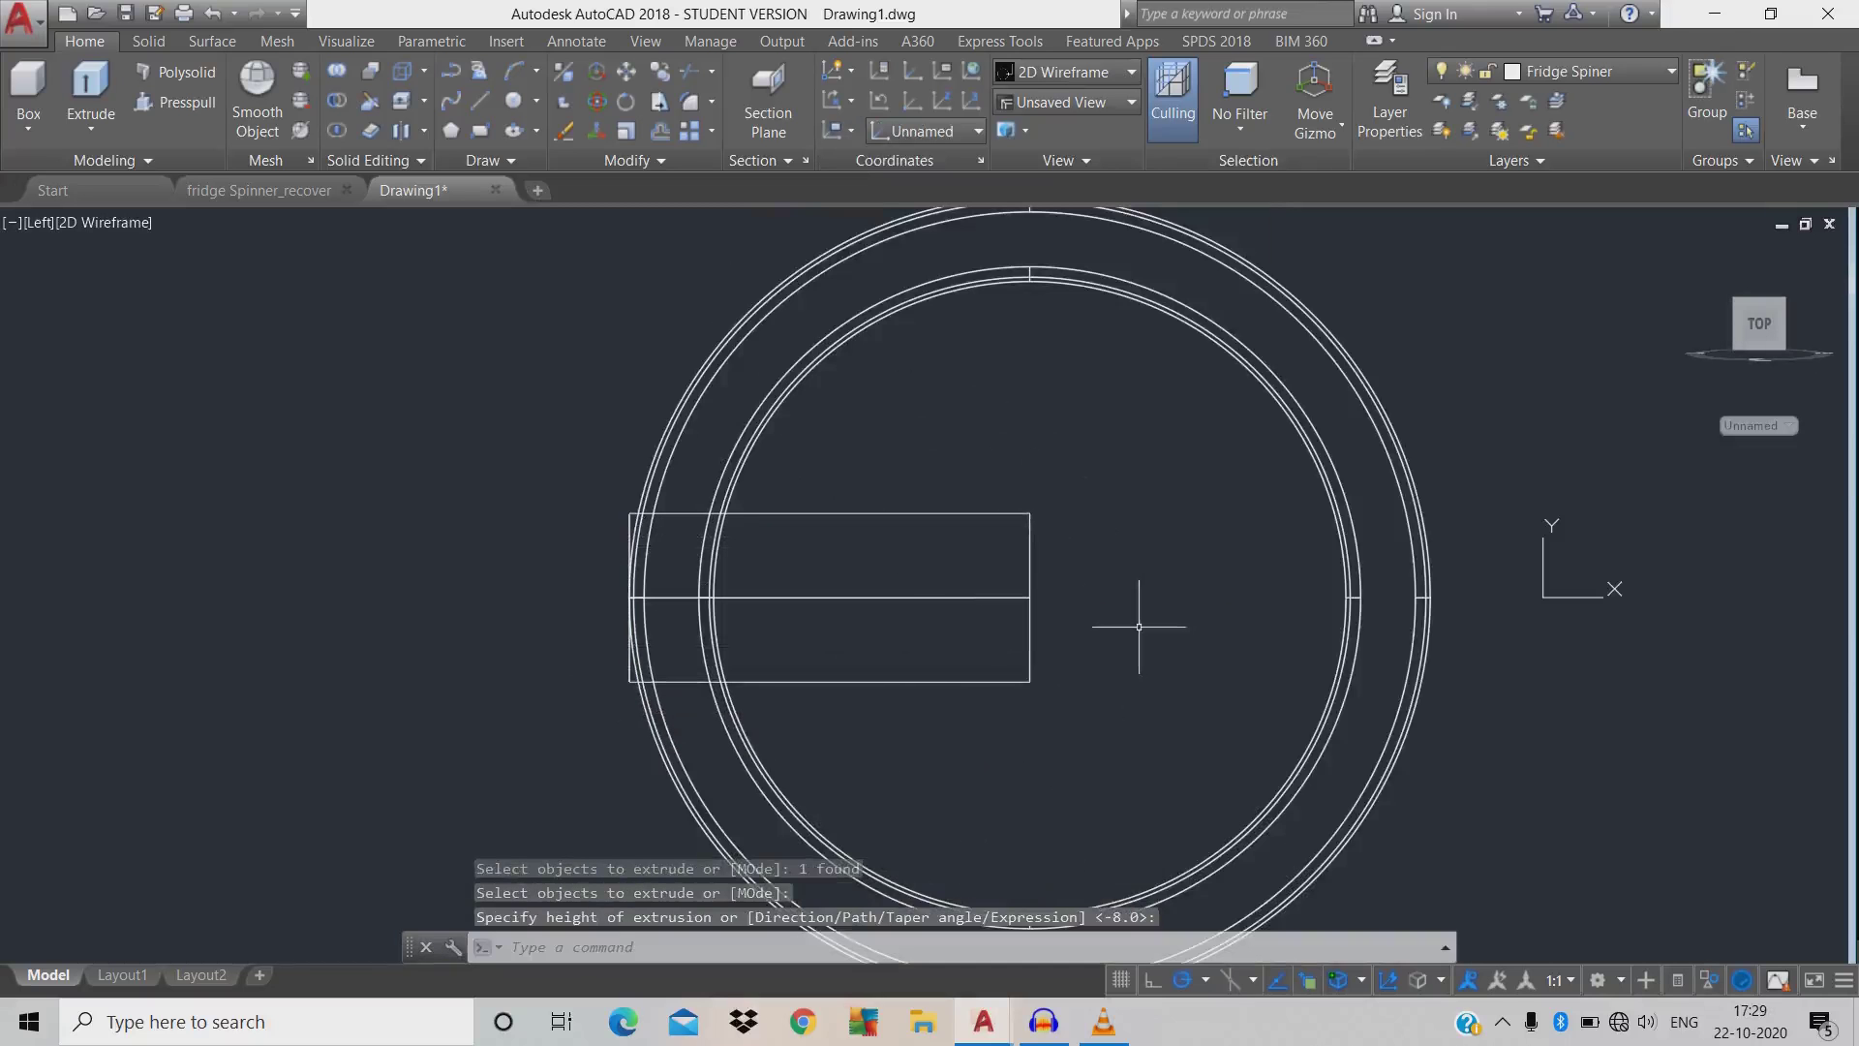
- Create a polar array of the extruded cylinder around the ring's centre with 8 items
{"action": "type", "text": "ar"}
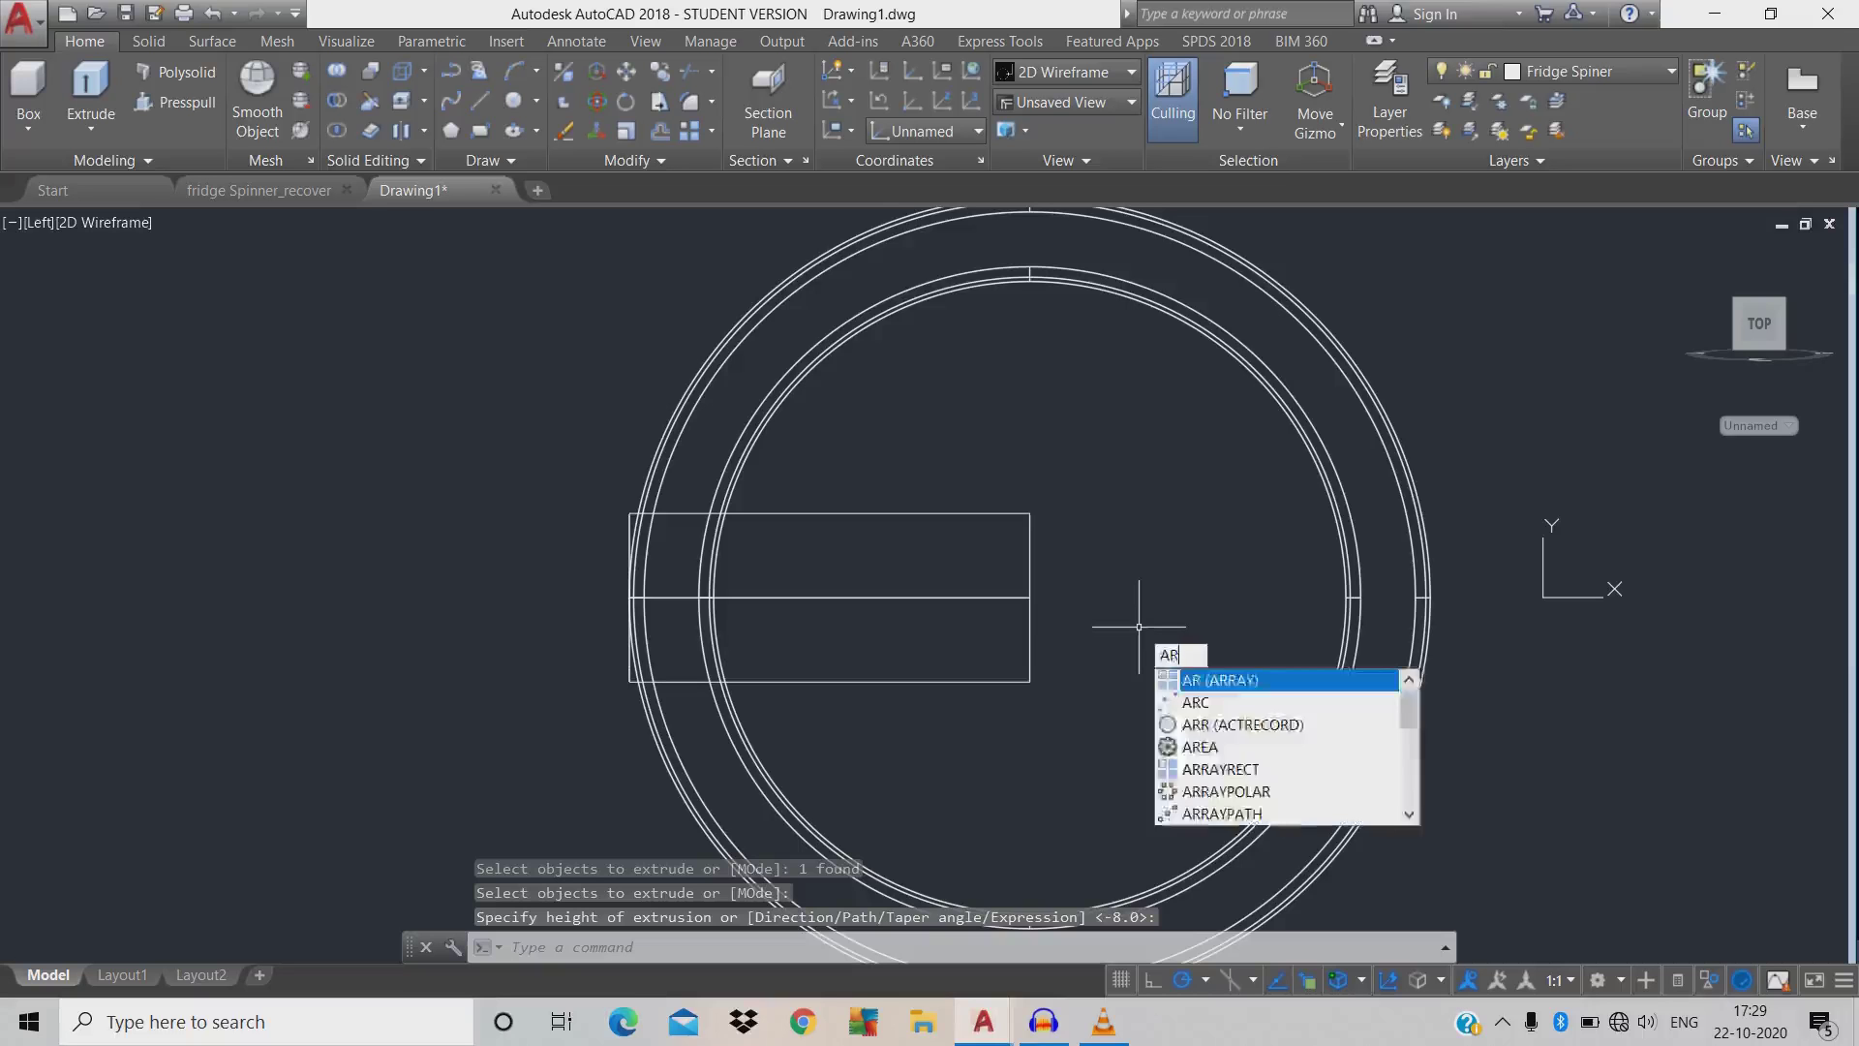
{"action": "key", "text": "Return"}
{"action": "left_click", "coordinate": [1012, 684]}
{"action": "key", "text": "Return"}
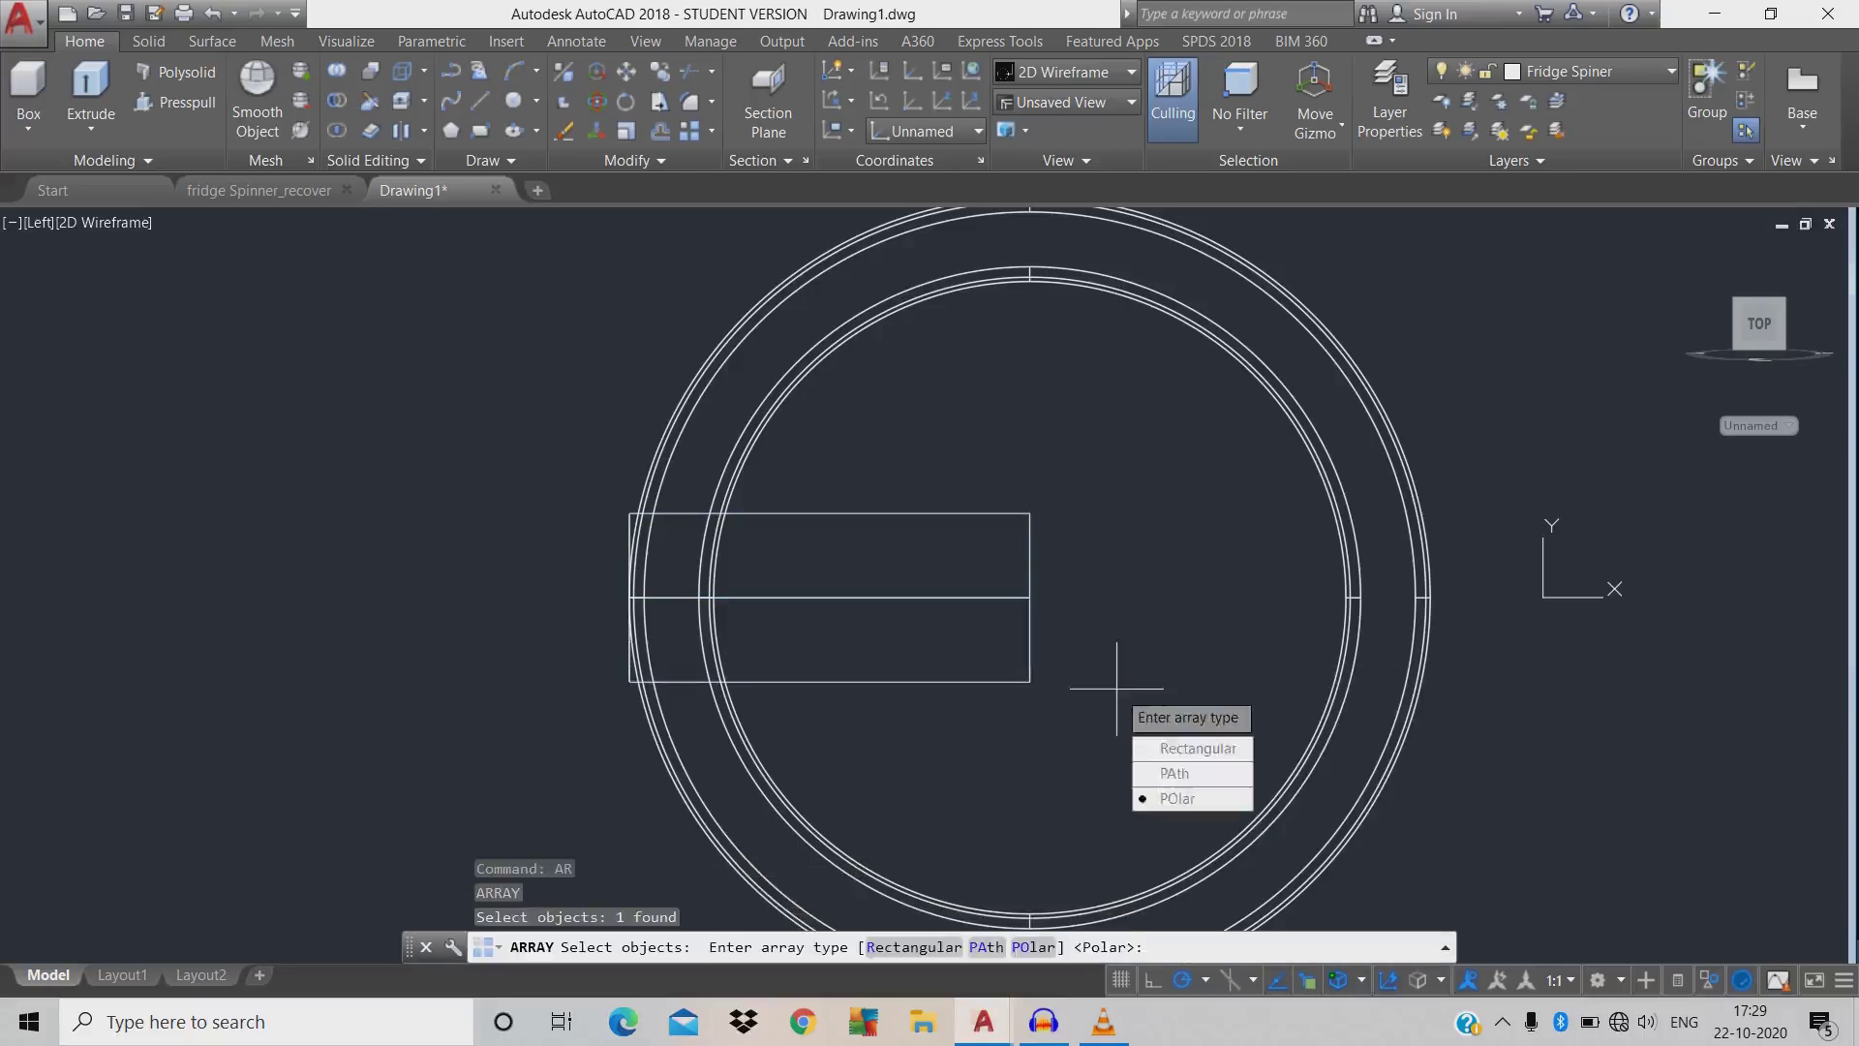
{"action": "type", "text": "po"}
{"action": "key", "text": "Return"}
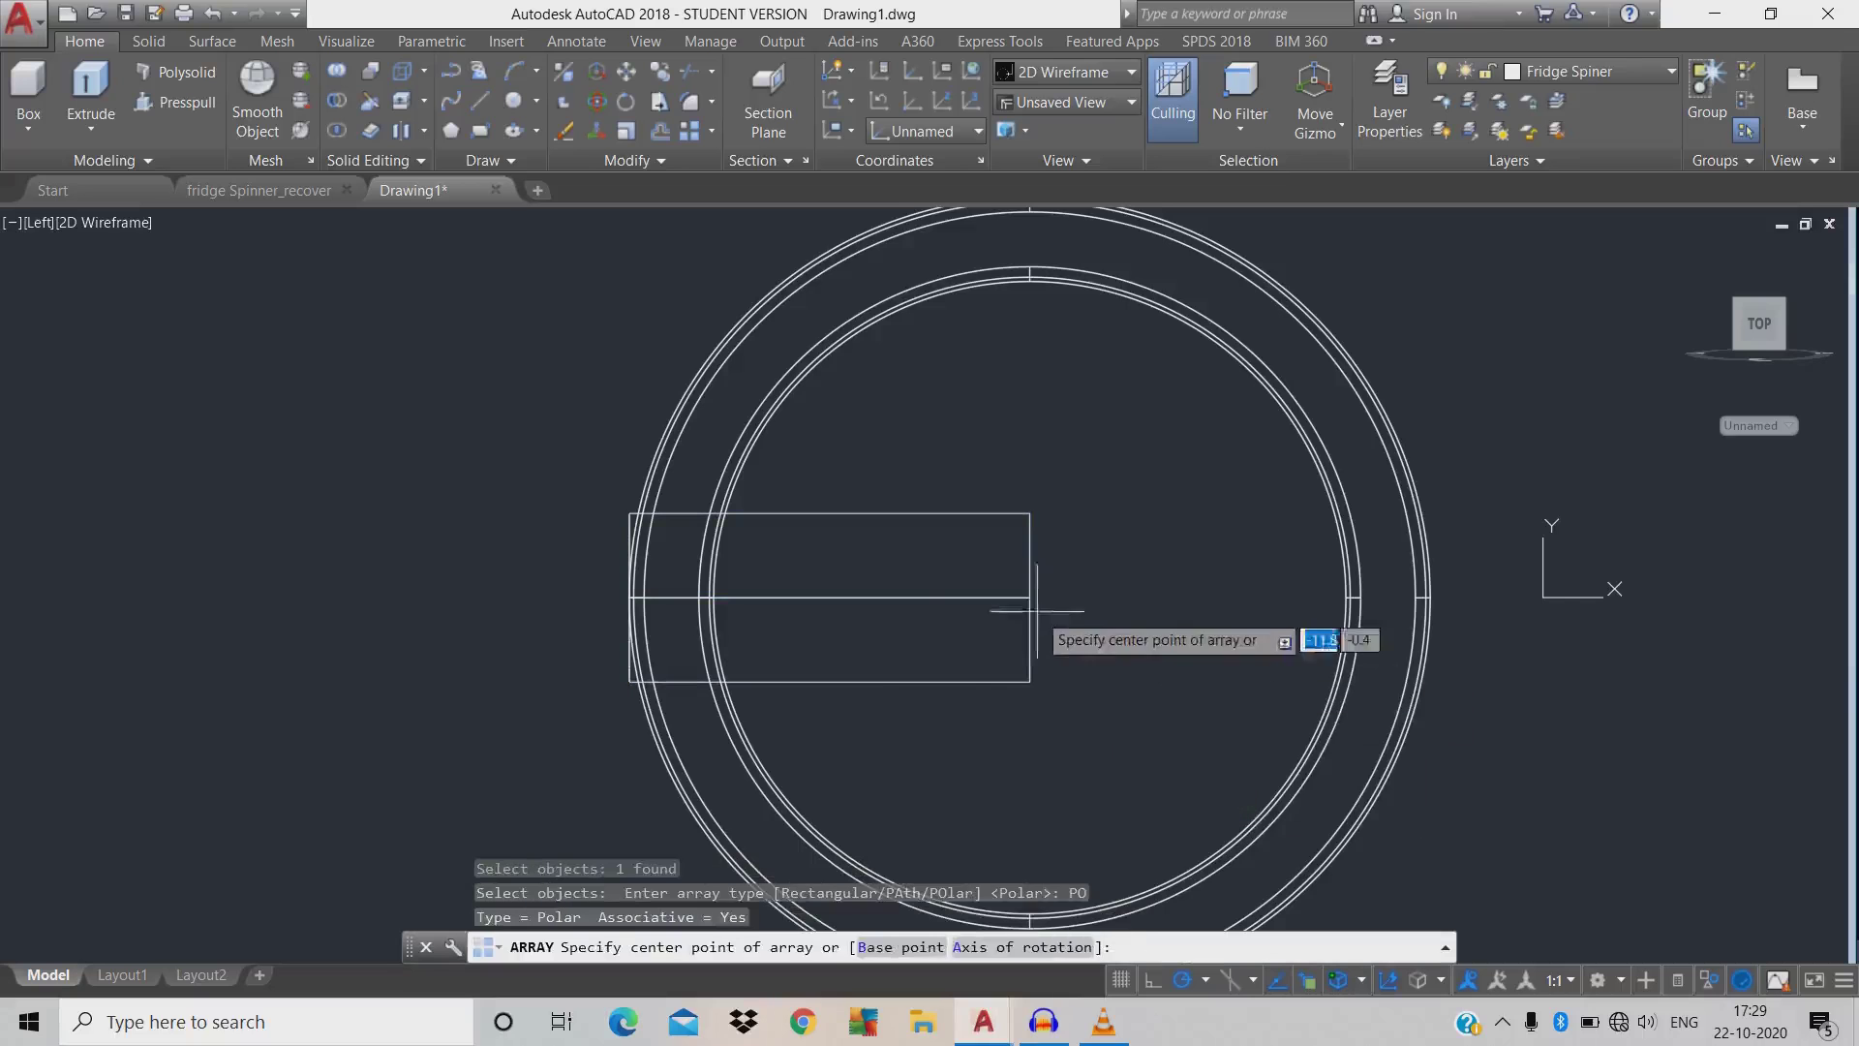
{"action": "left_click", "coordinate": [1031, 596]}
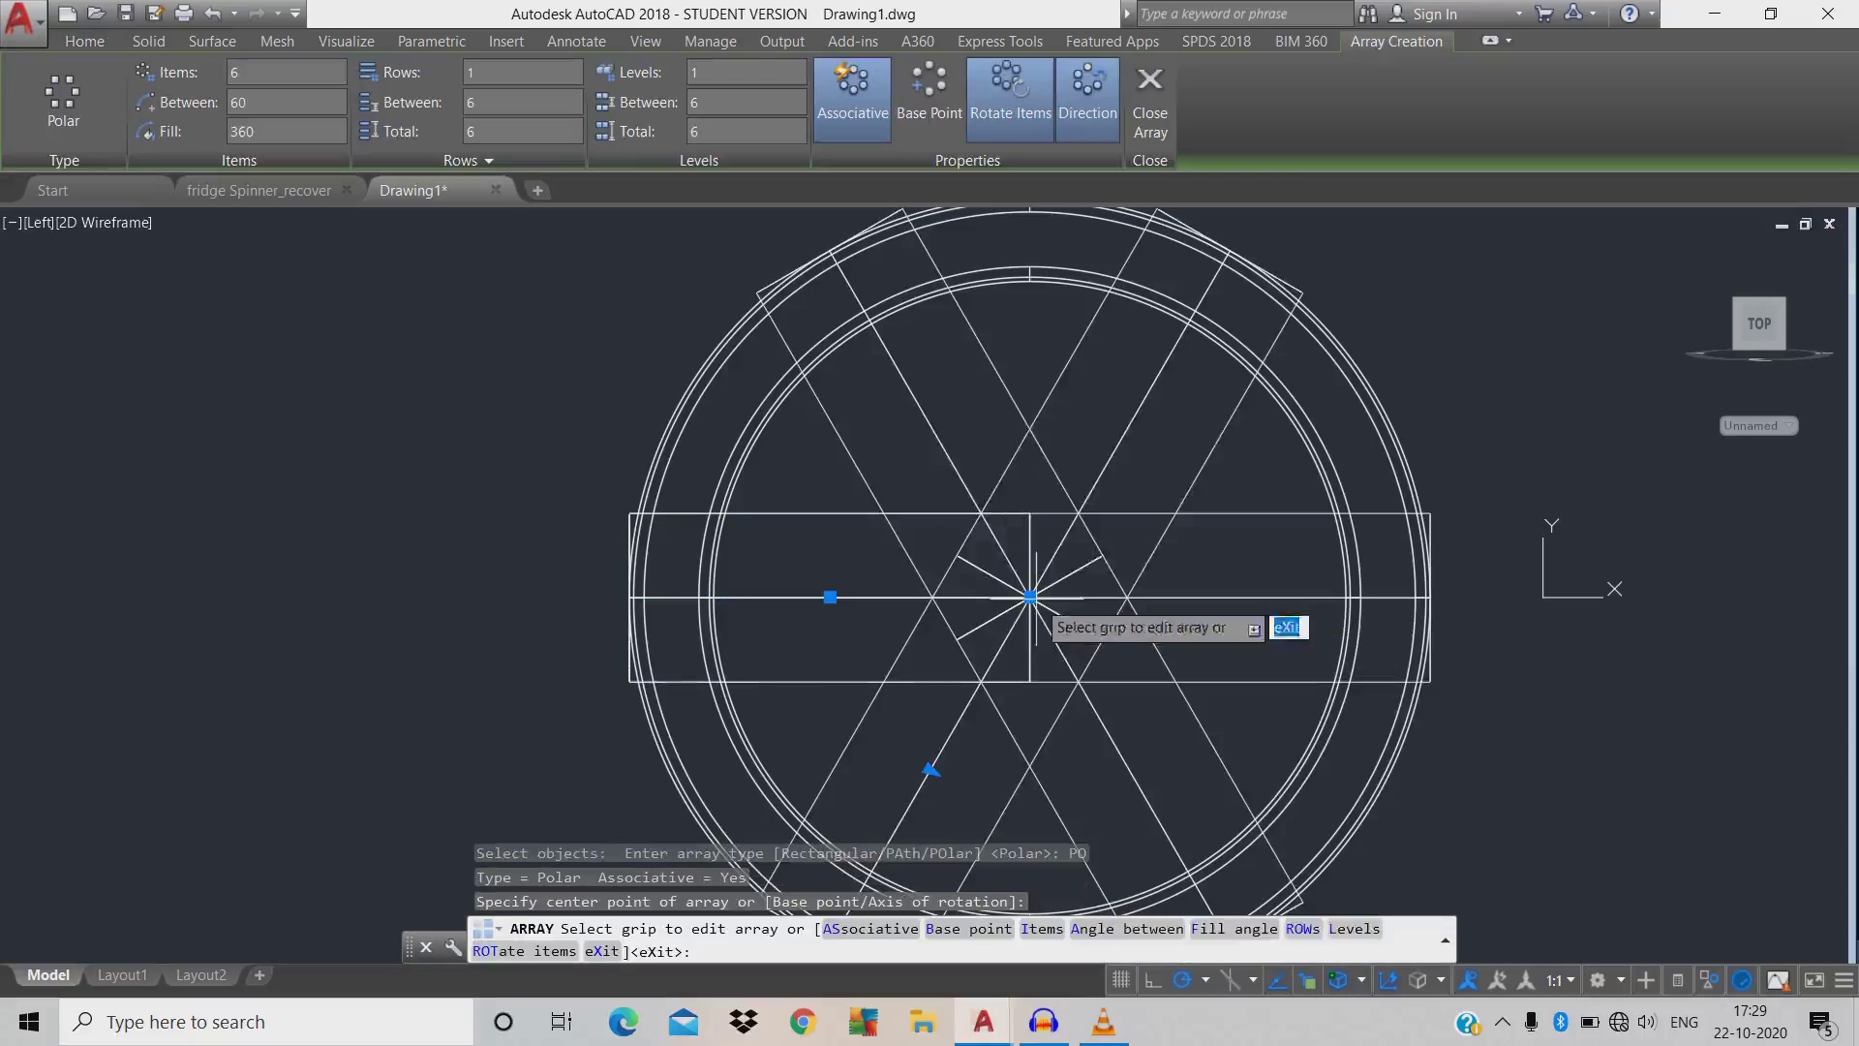
{"action": "type", "text": "i"}
{"action": "key", "text": "Return"}
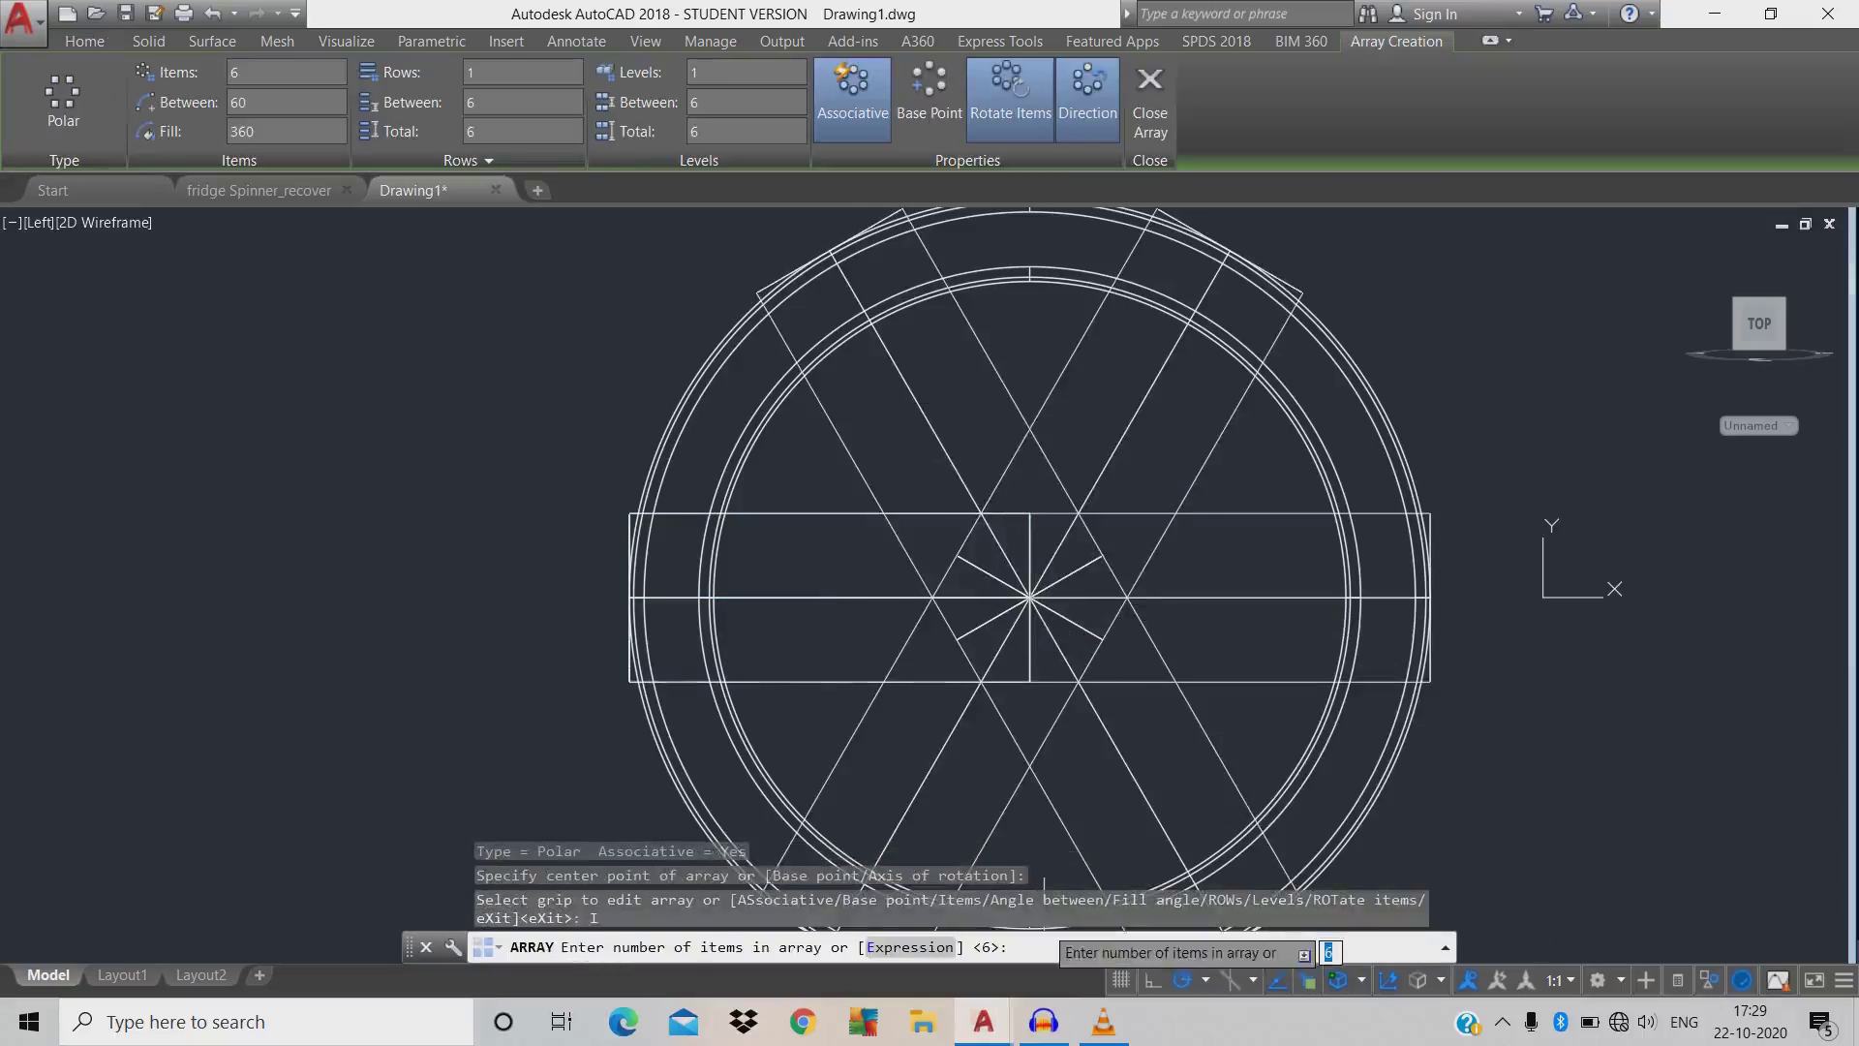
{"action": "type", "text": "8"}
{"action": "key", "text": "Return"}
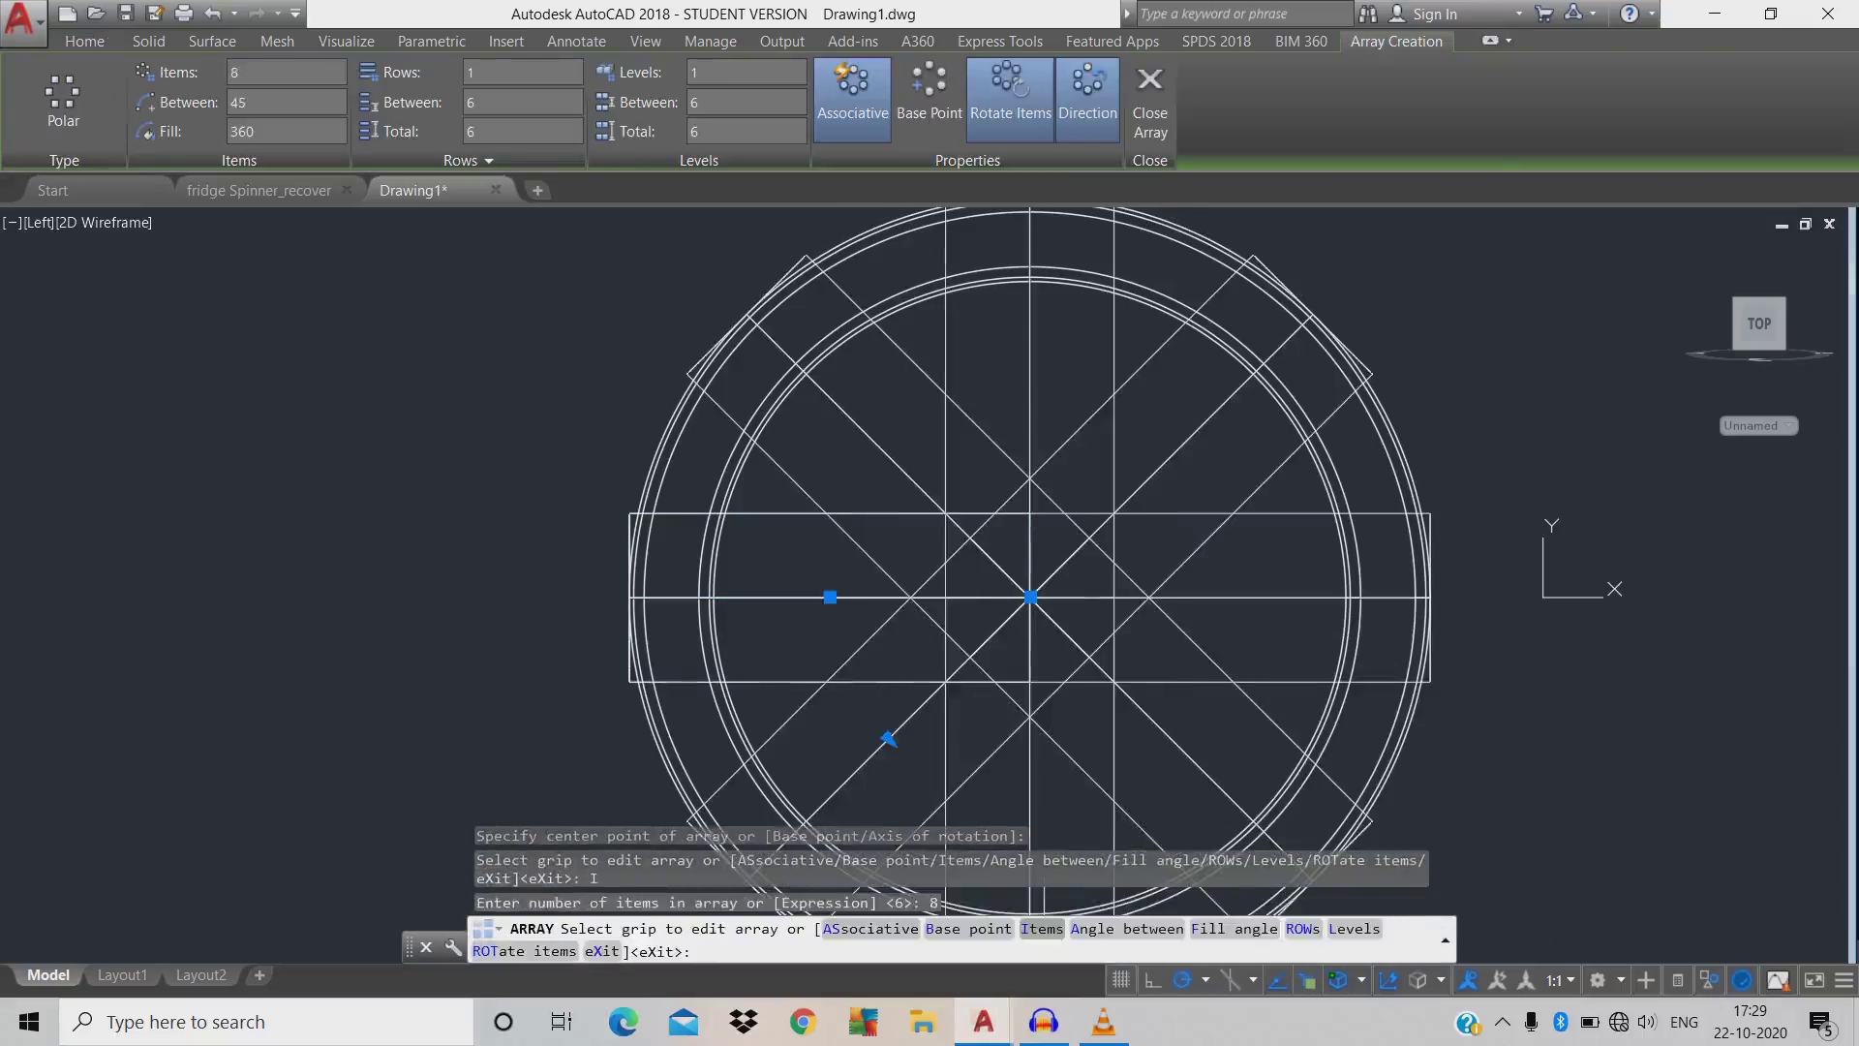
{"action": "key", "text": "Return"}
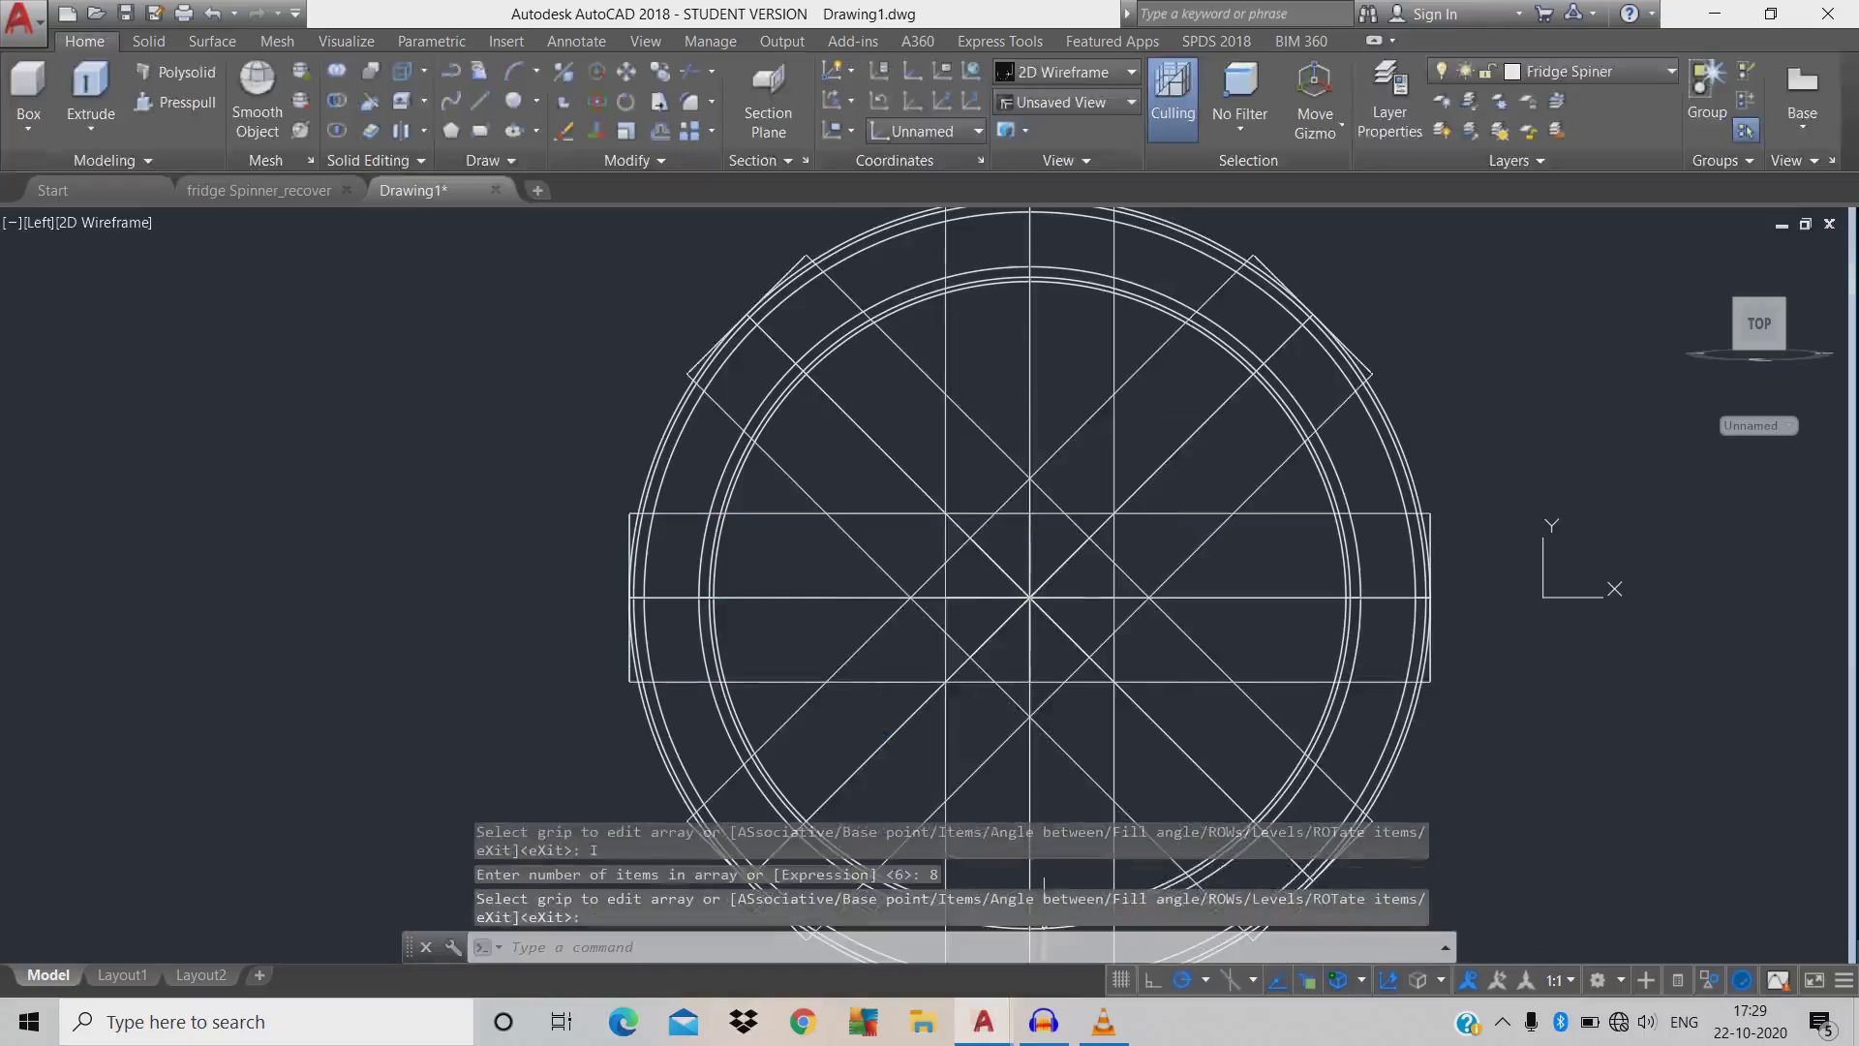
- Explode the polar array and subtract all its cylinders from the middle ring to cut the ball holes
{"action": "left_click", "coordinate": [1215, 660]}
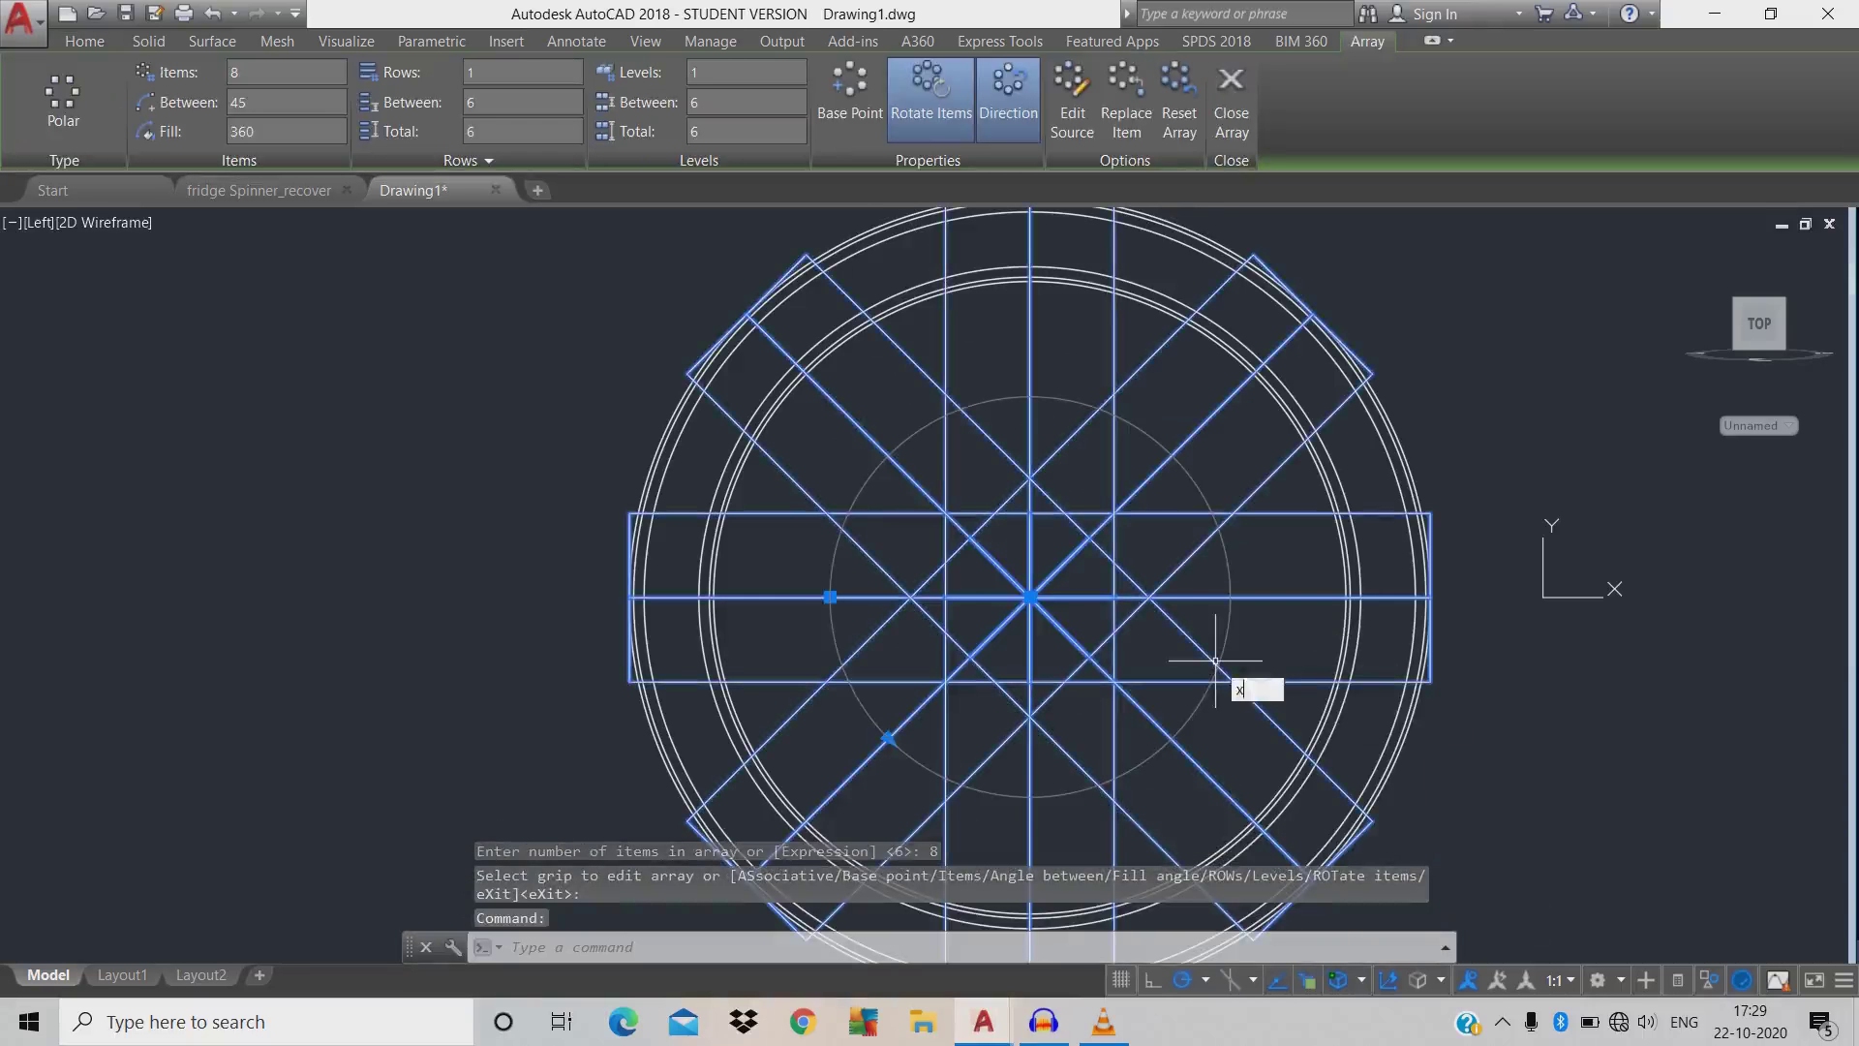
{"action": "key", "text": "Return"}
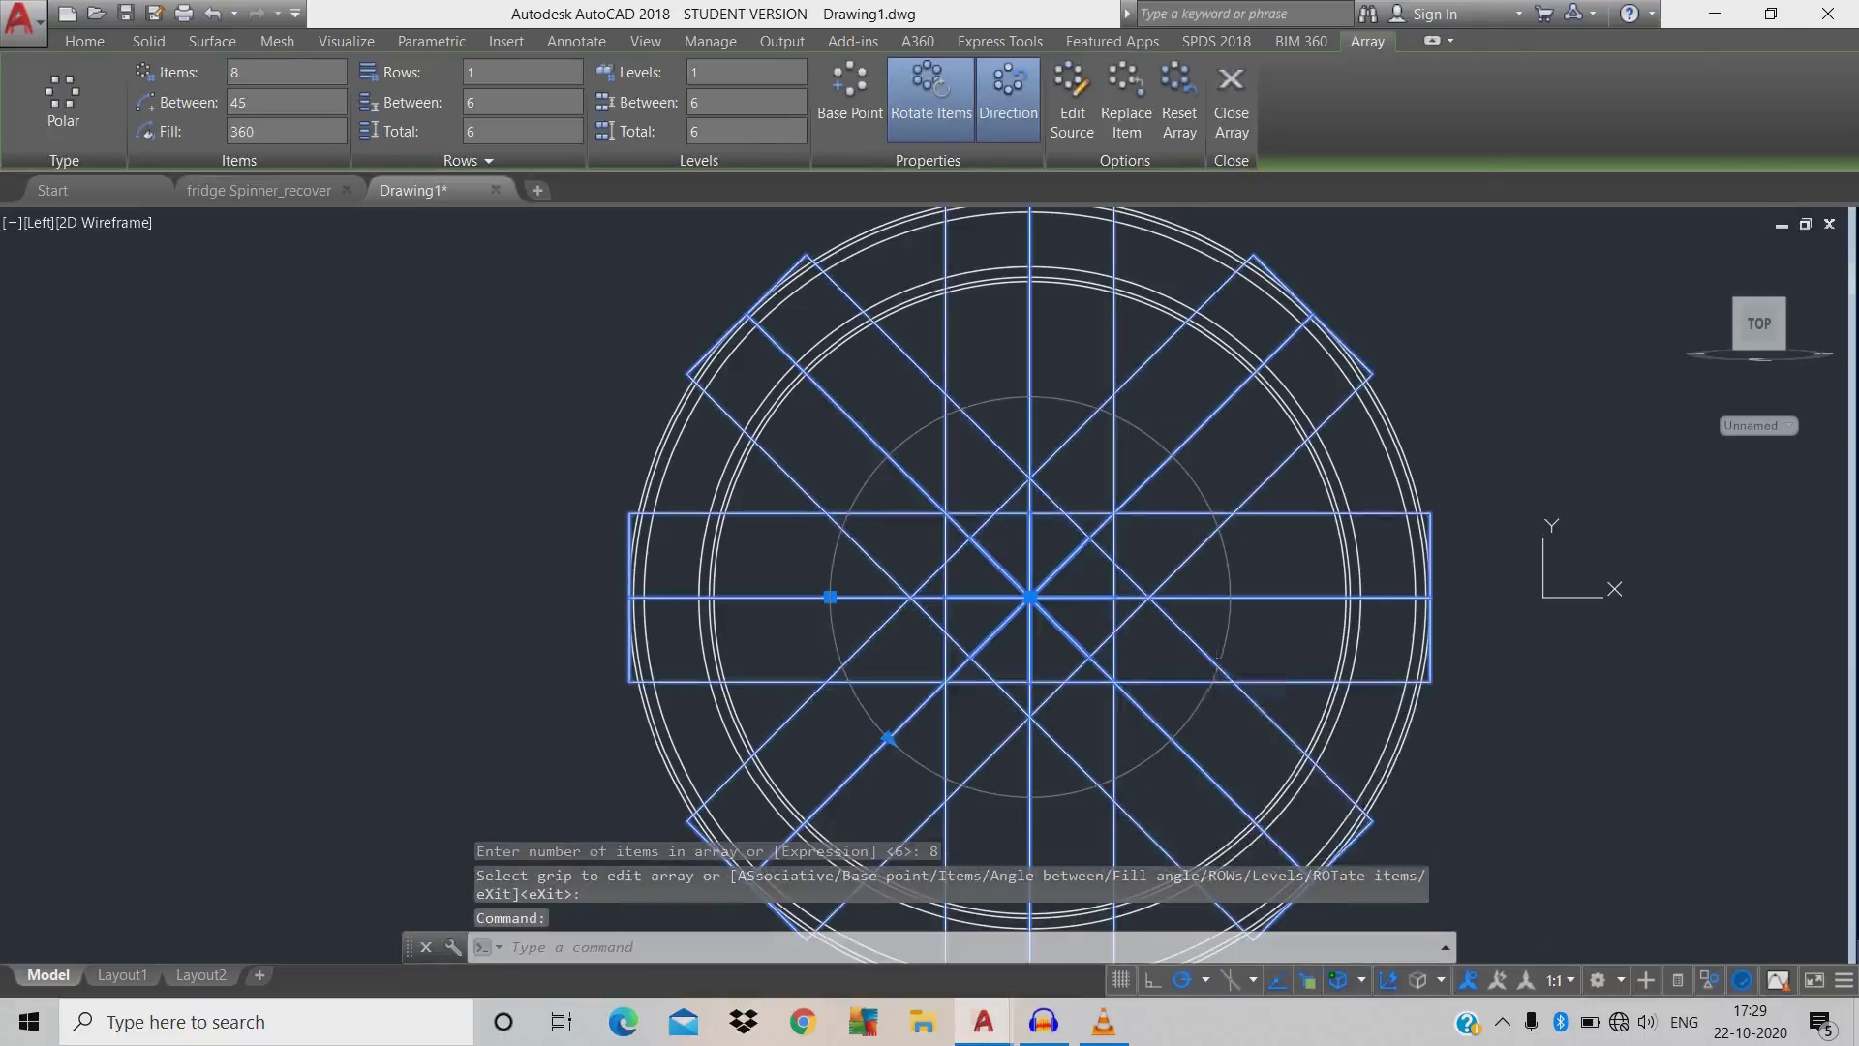
{"action": "type", "text": "su"}
{"action": "key", "text": "Return"}
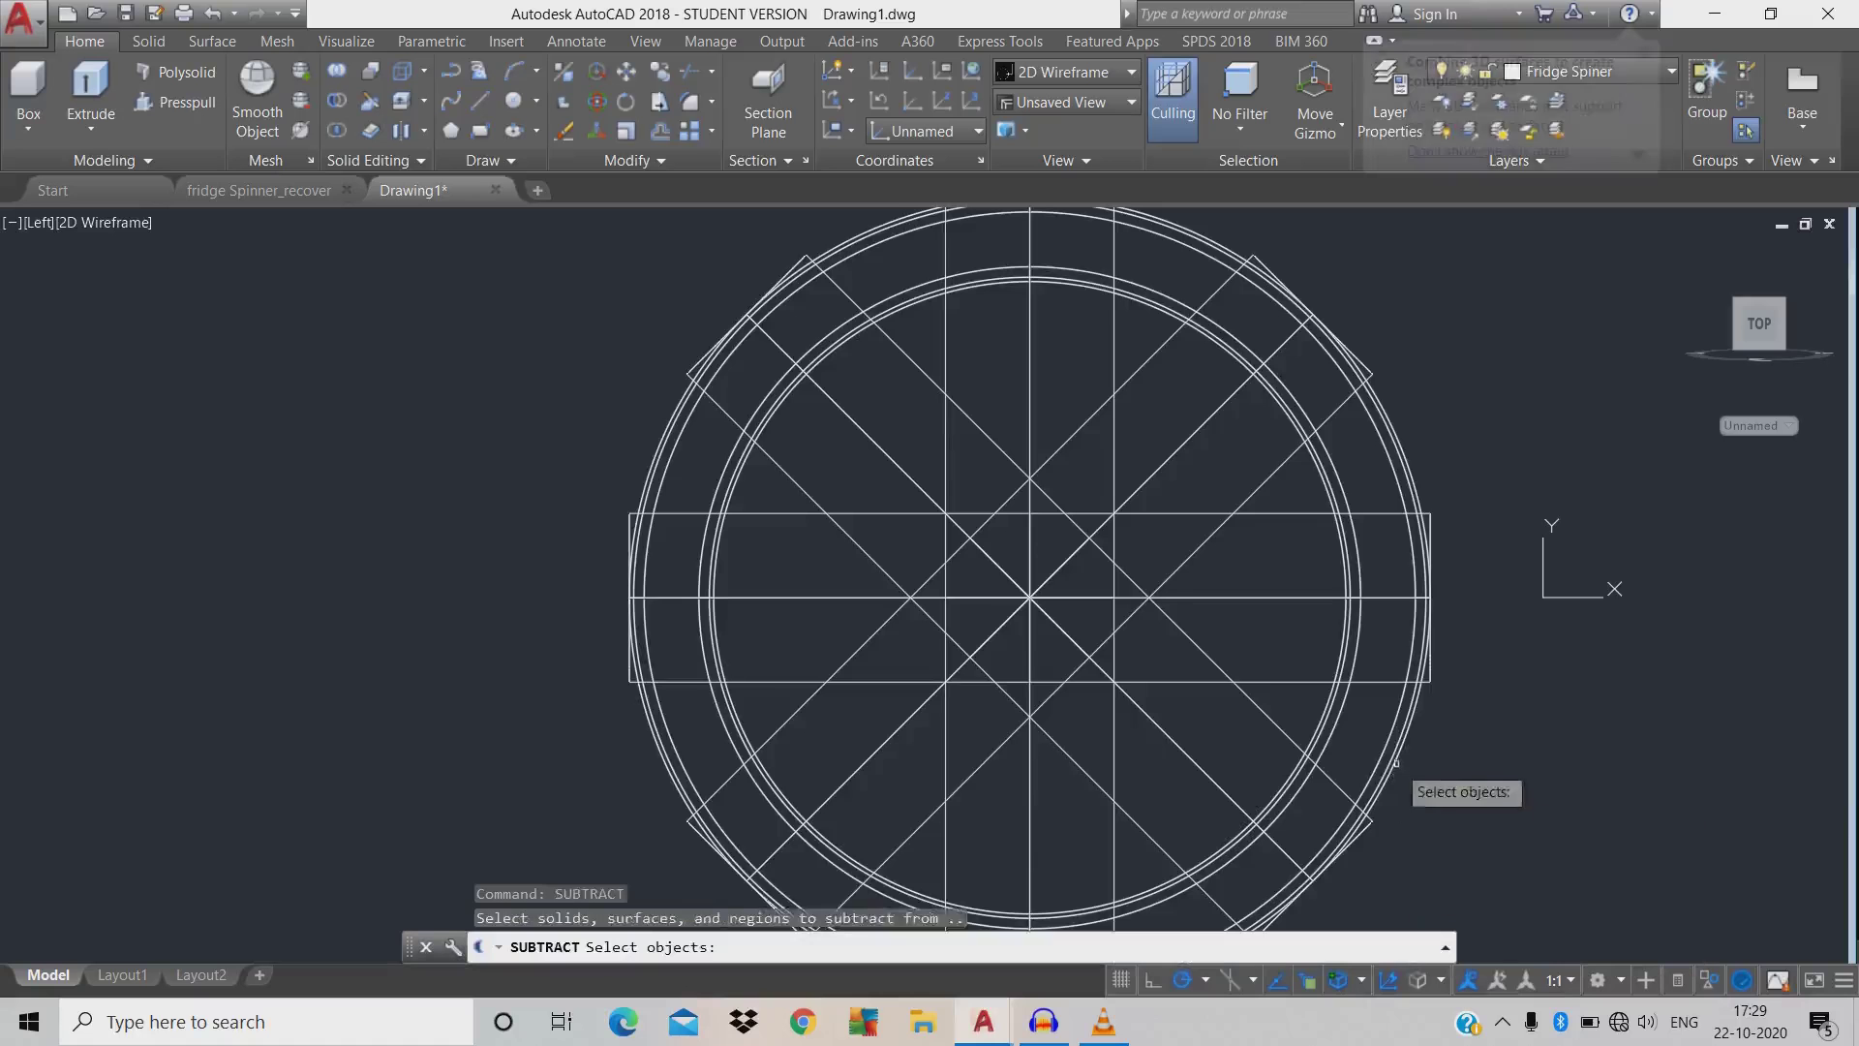
{"action": "left_click", "coordinate": [1396, 759]}
{"action": "key", "text": "Return"}
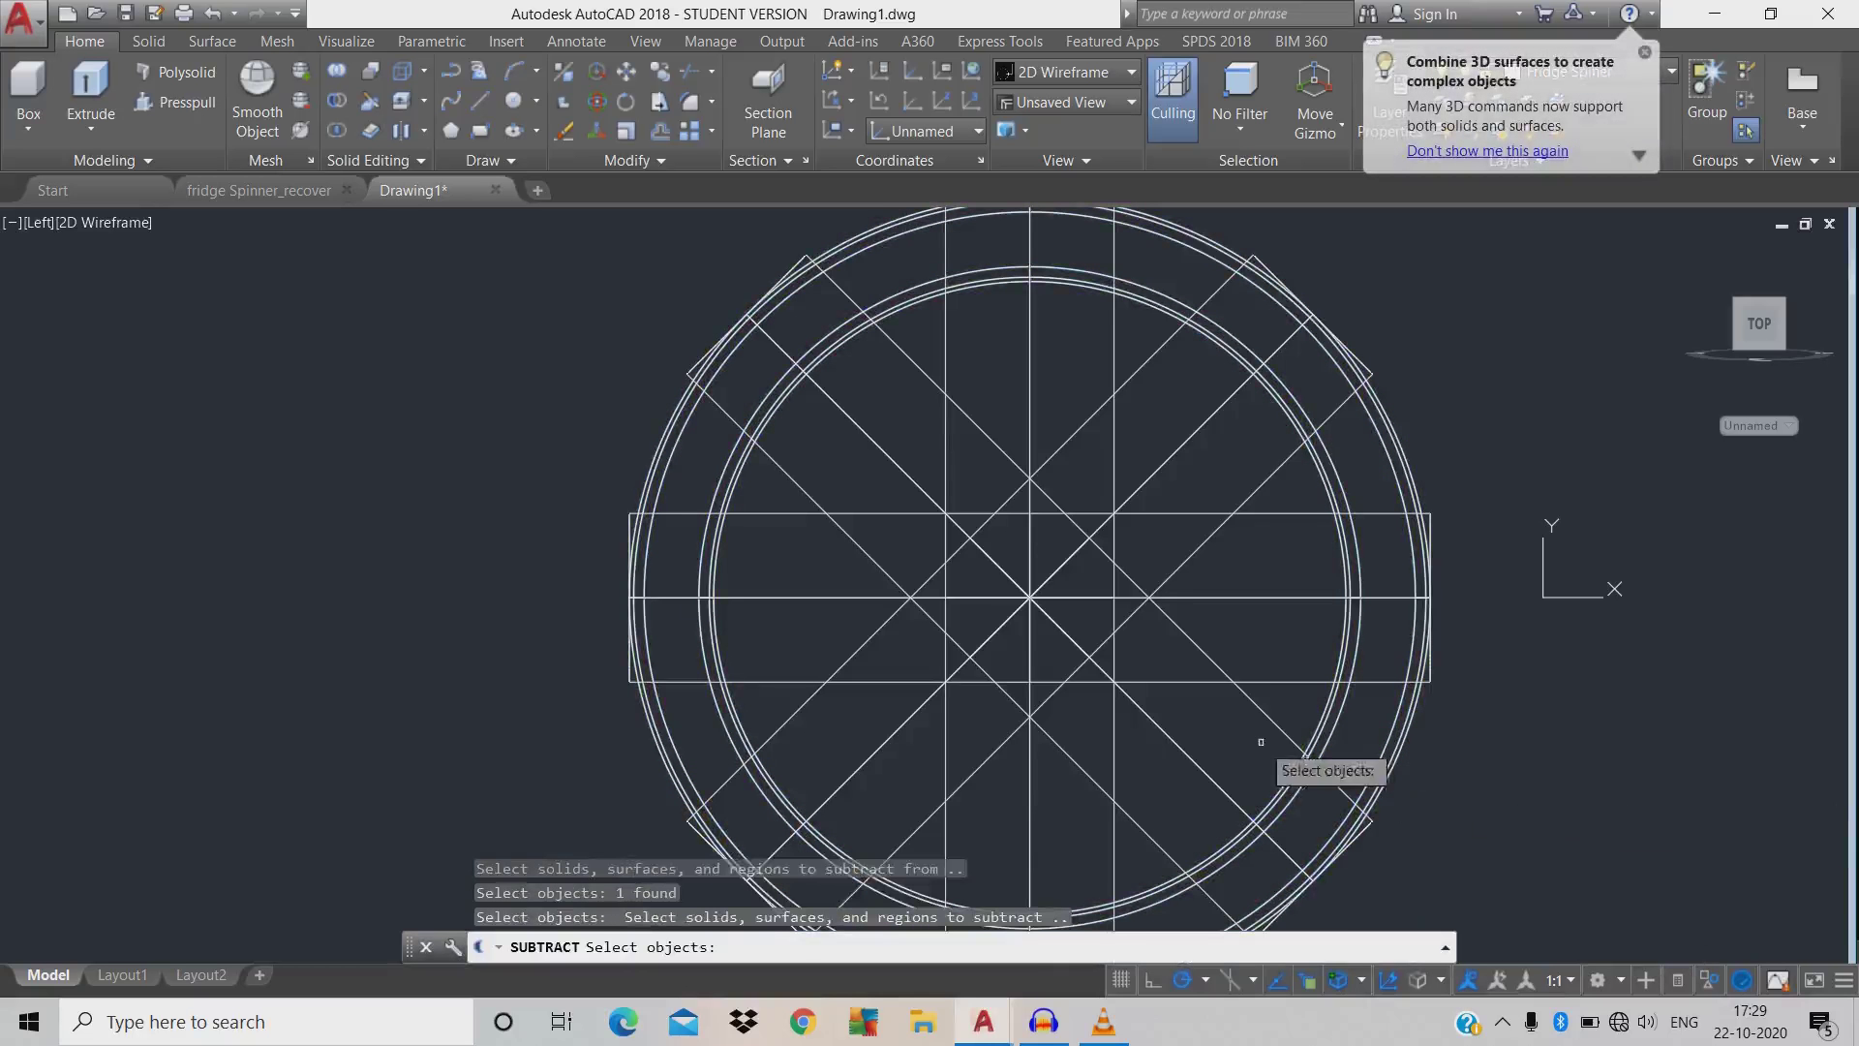
{"action": "left_click", "coordinate": [1234, 738]}
{"action": "left_click", "coordinate": [844, 462]}
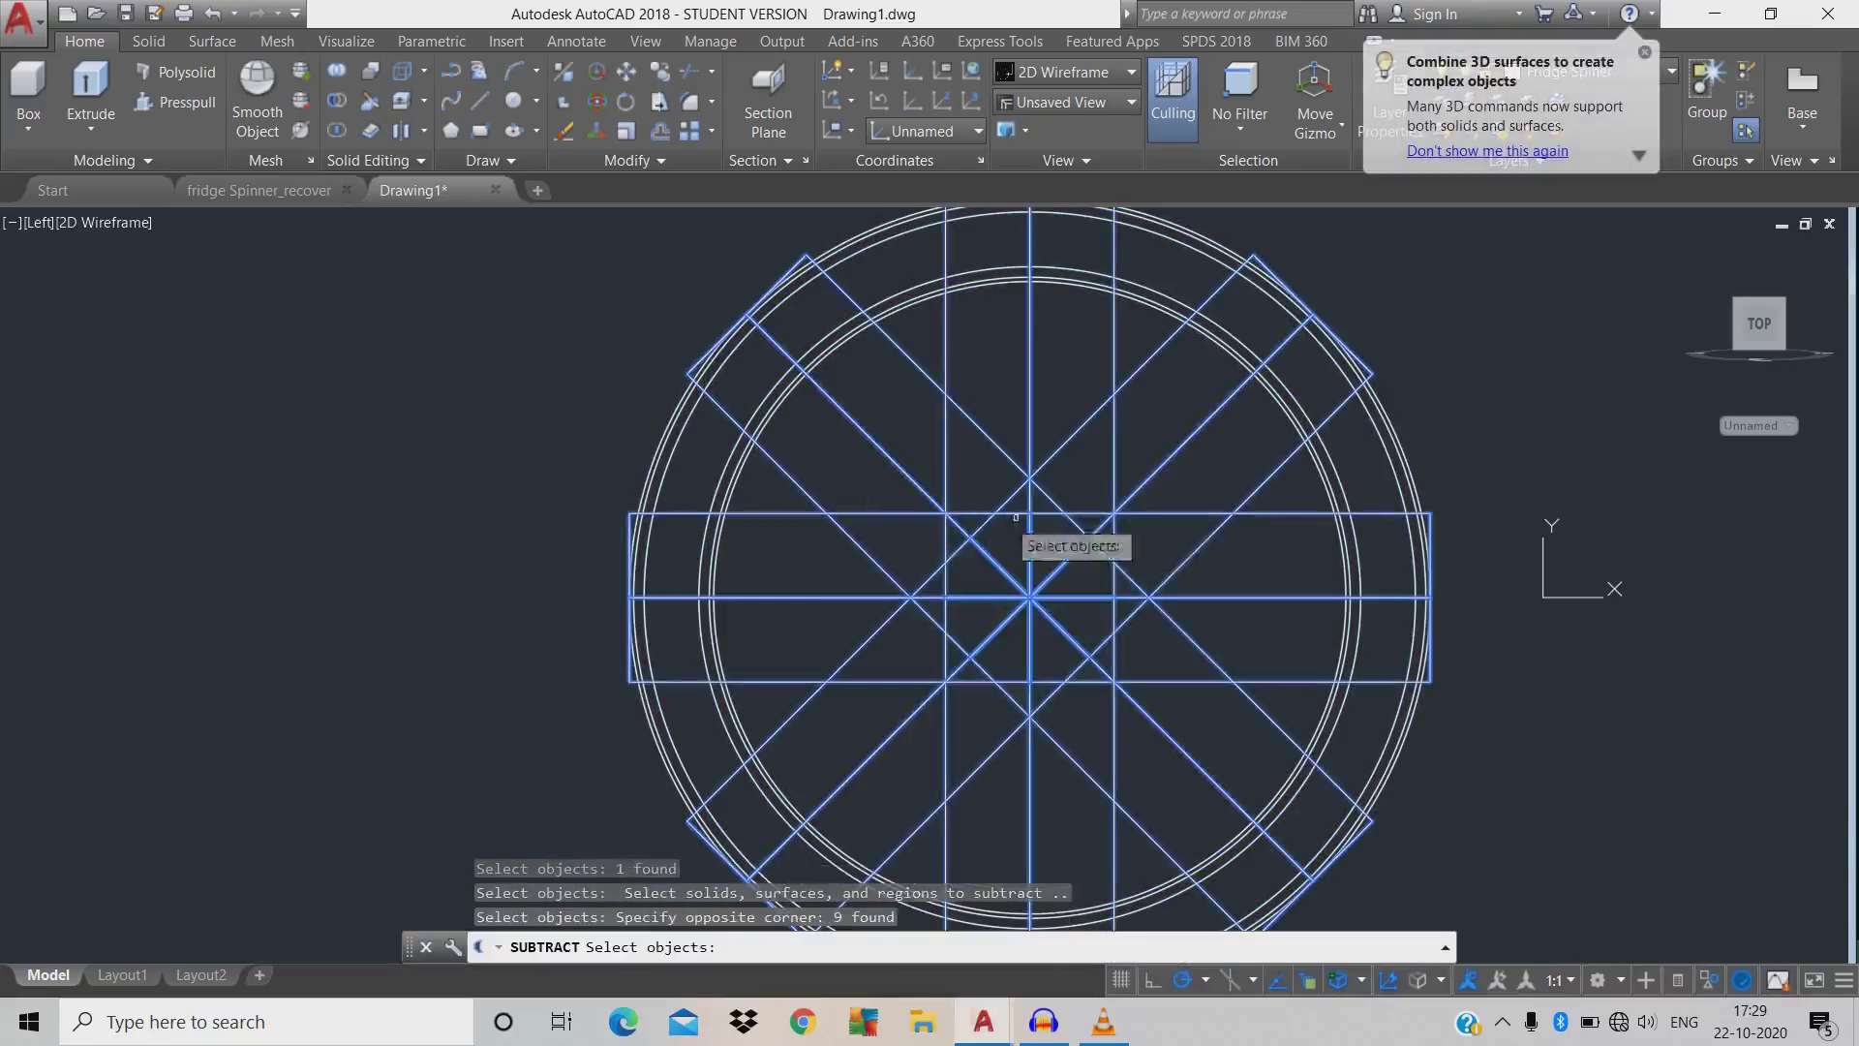
{"action": "key", "text": "Return"}
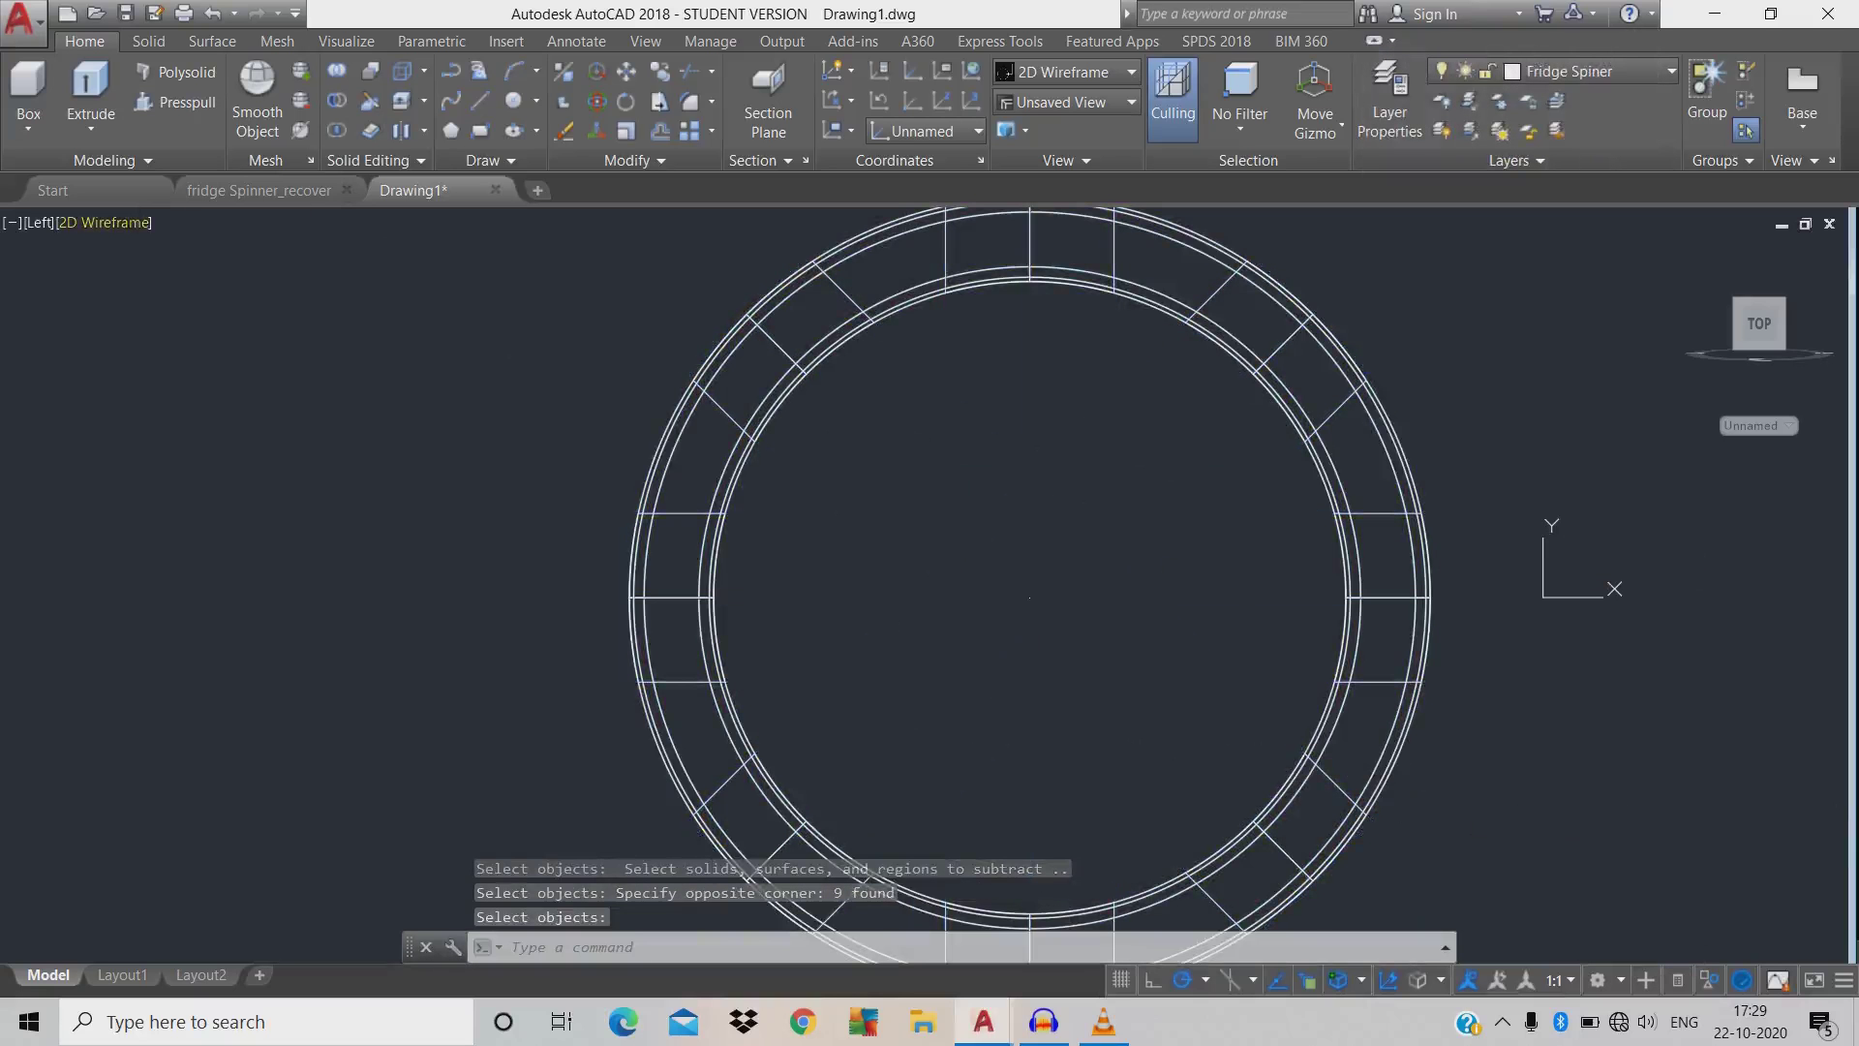
- Set the viewport's visual style to Realistic and turn on the navigation bar
{"action": "left_click", "coordinate": [104, 221]}
{"action": "left_click", "coordinate": [184, 346]}
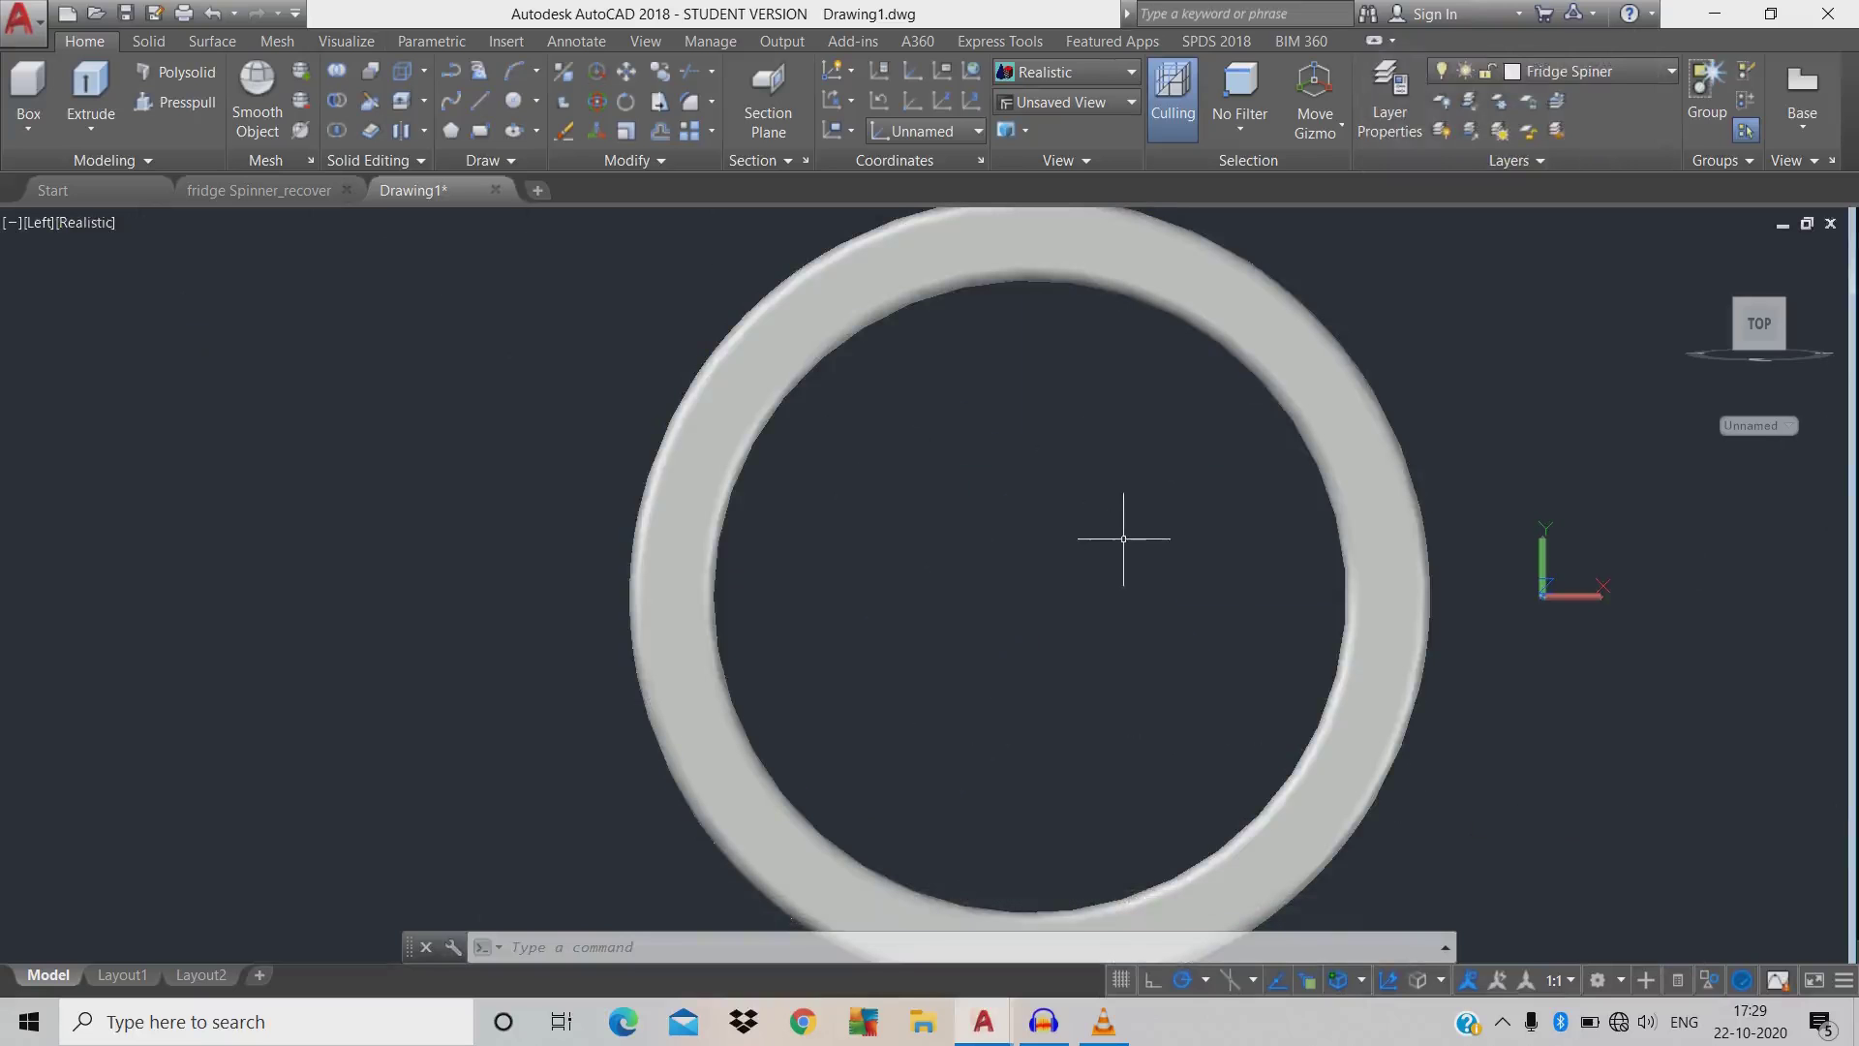
{"action": "left_click", "coordinate": [646, 40]}
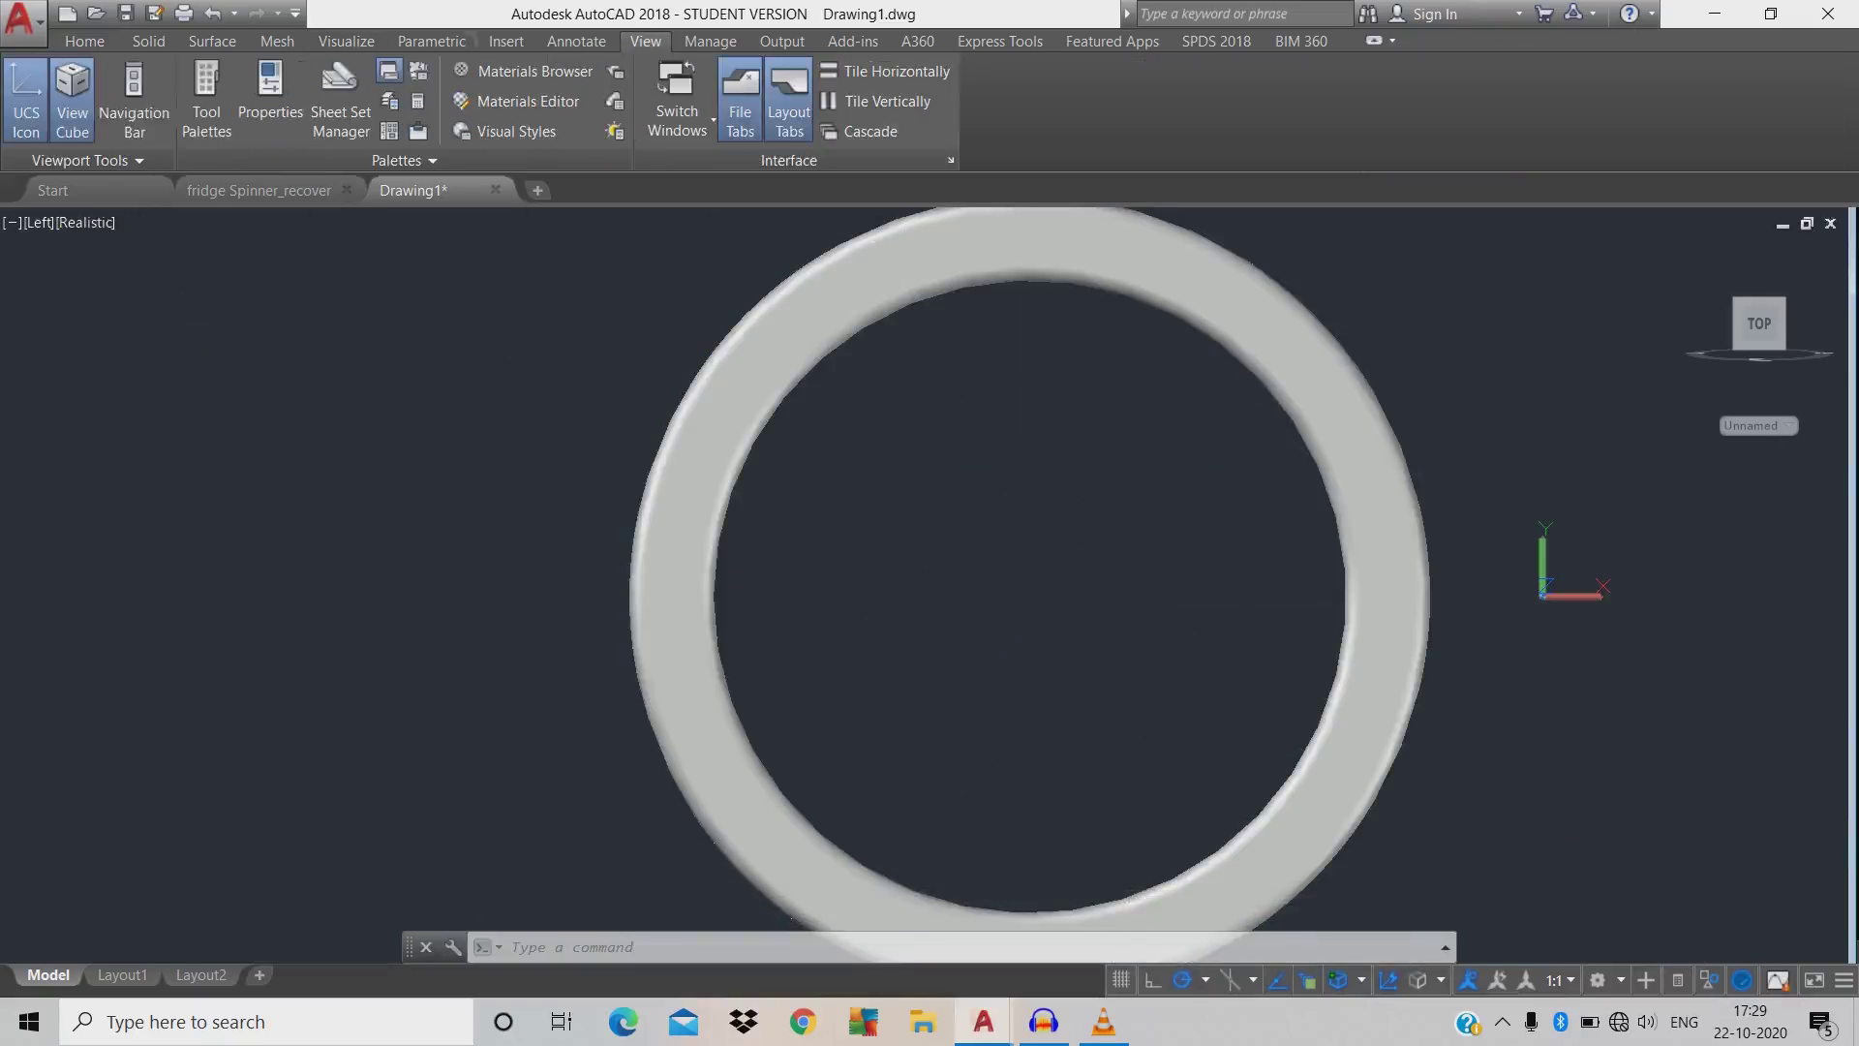
{"action": "left_click", "coordinate": [134, 113]}
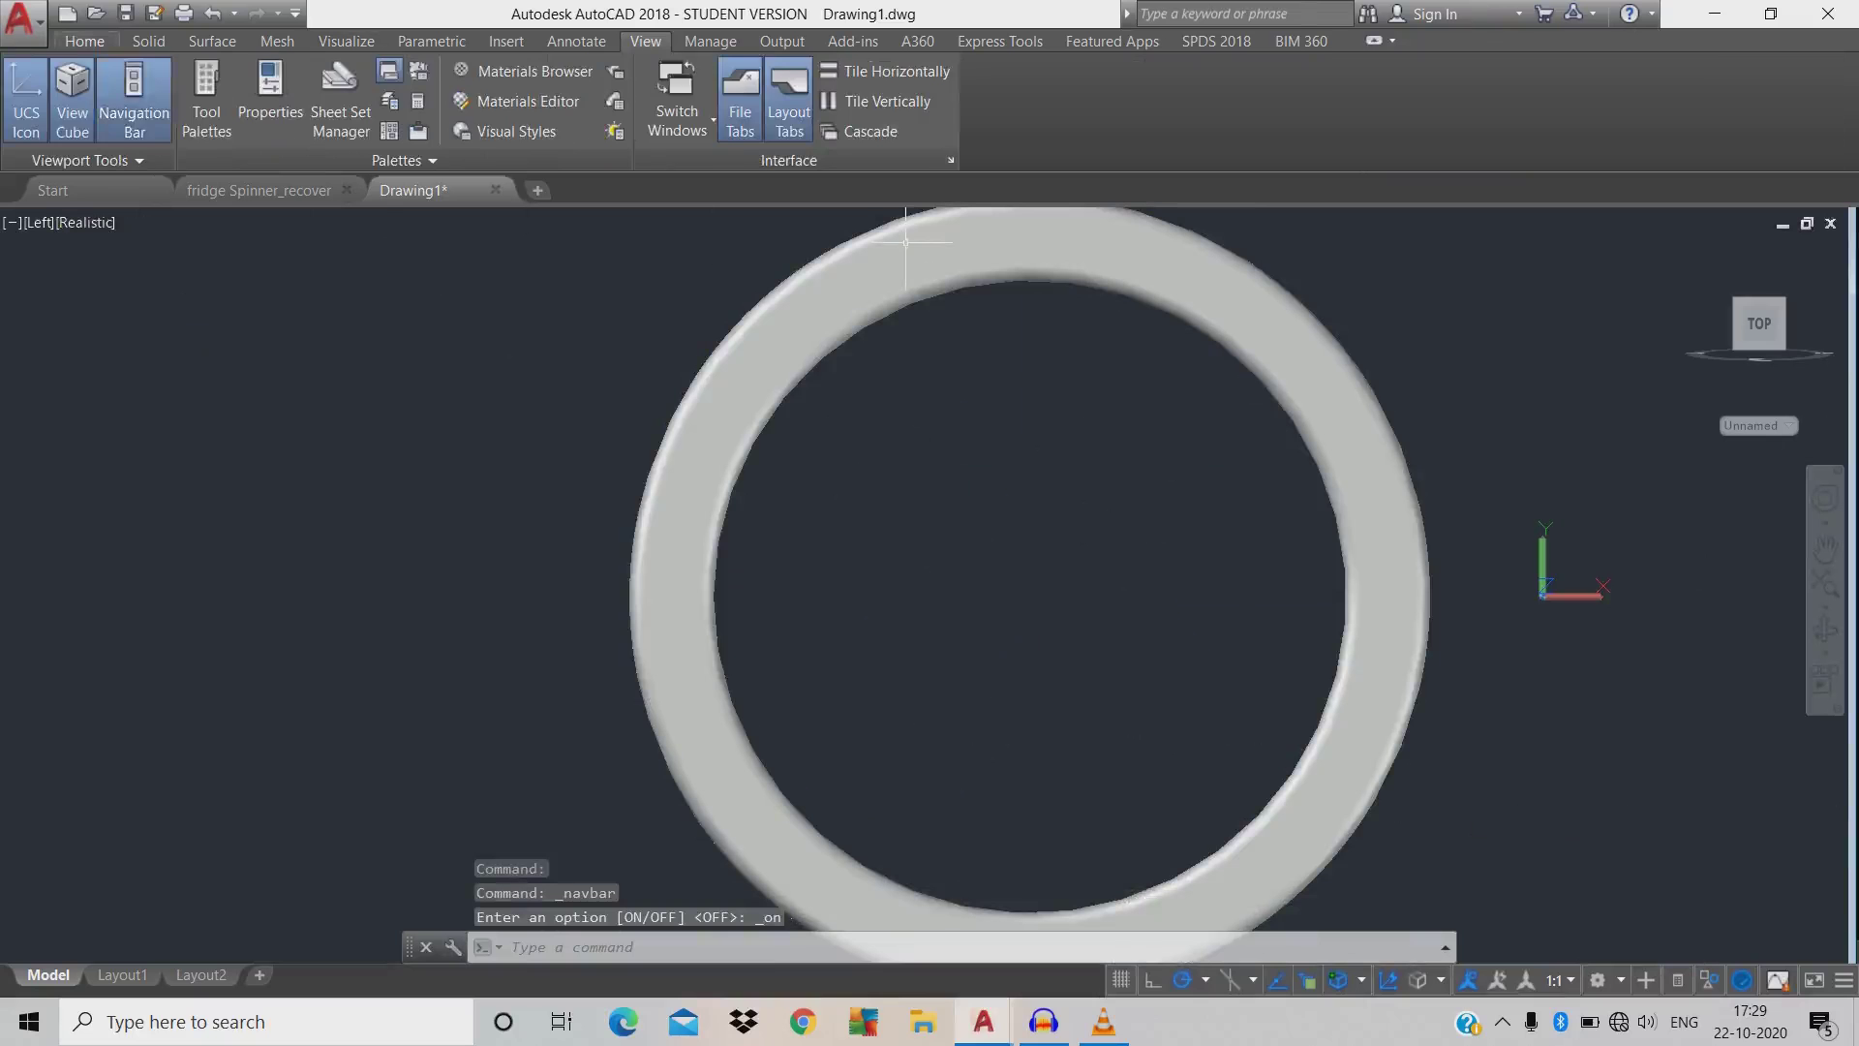
{"action": "left_click", "coordinate": [84, 40]}
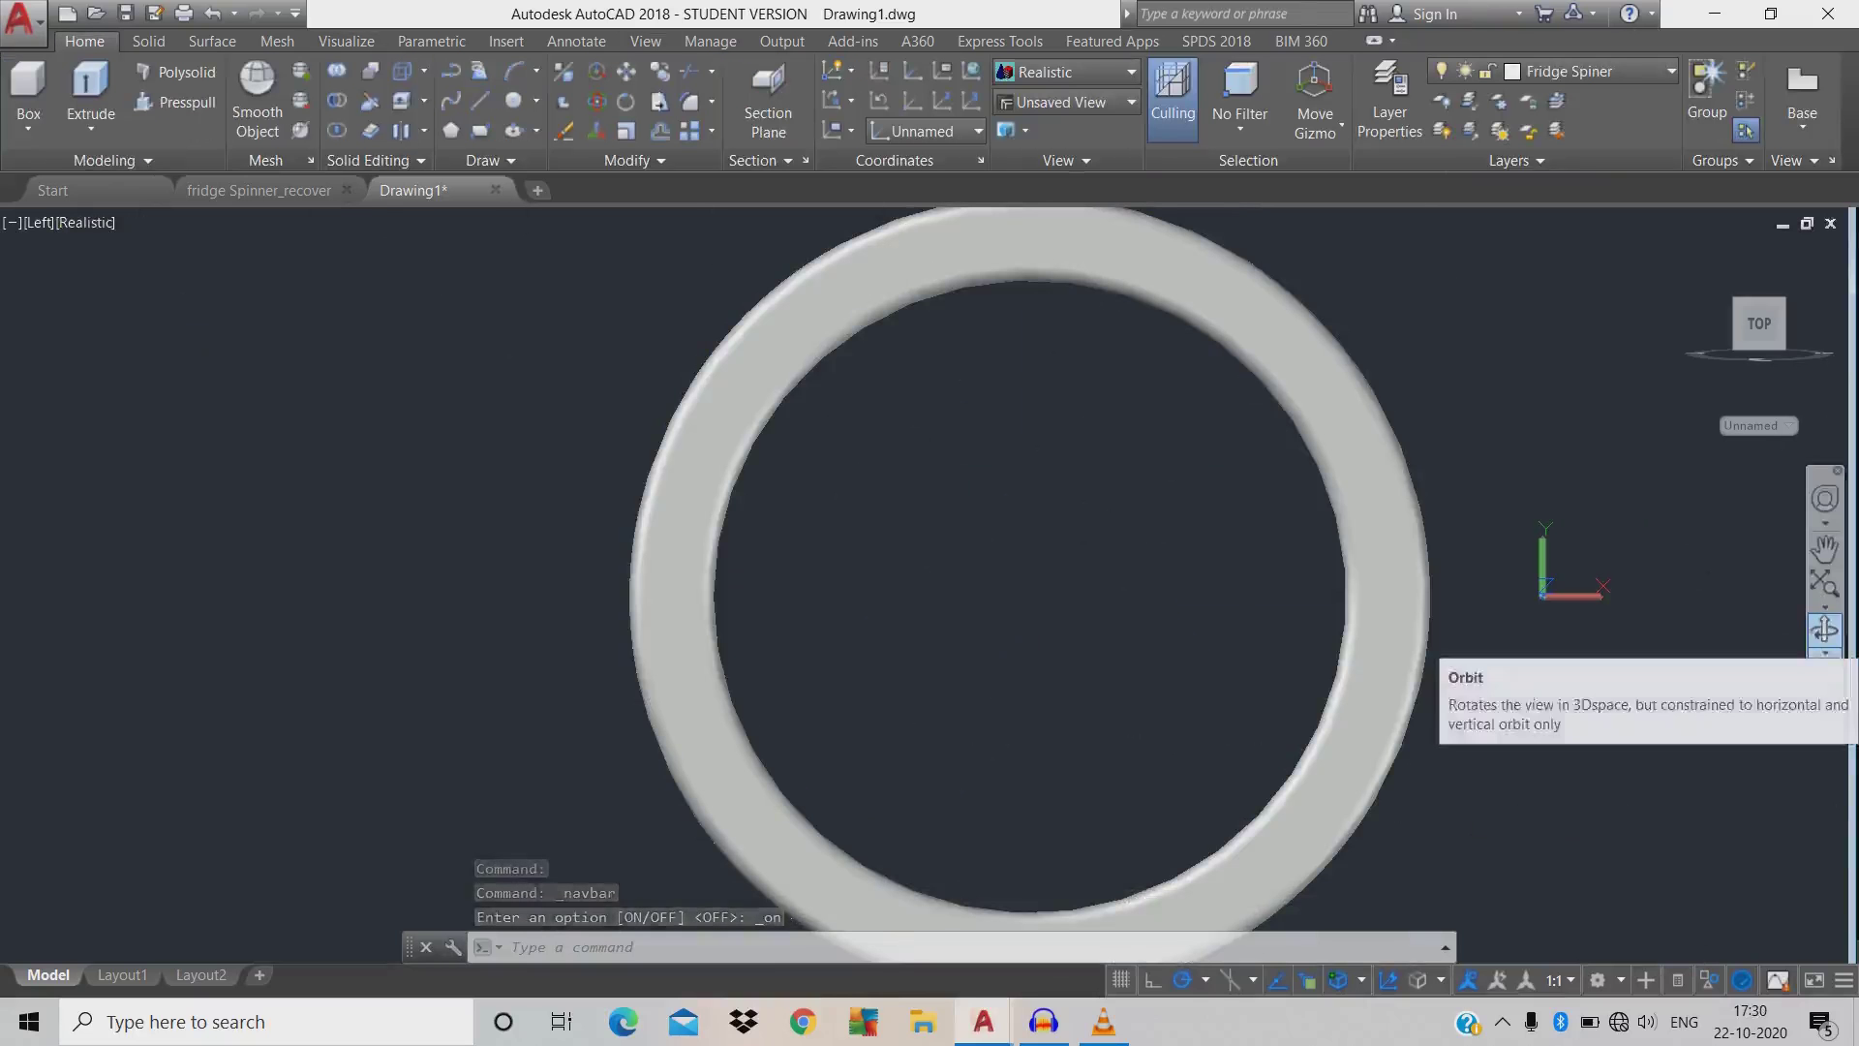
- End the object isolation to bring the hidden bearing rings and spinner body back into display
{"action": "left_click", "coordinate": [1826, 629]}
{"action": "left_click_drag", "start_coordinate": [968, 503], "coordinate": [1036, 620]}
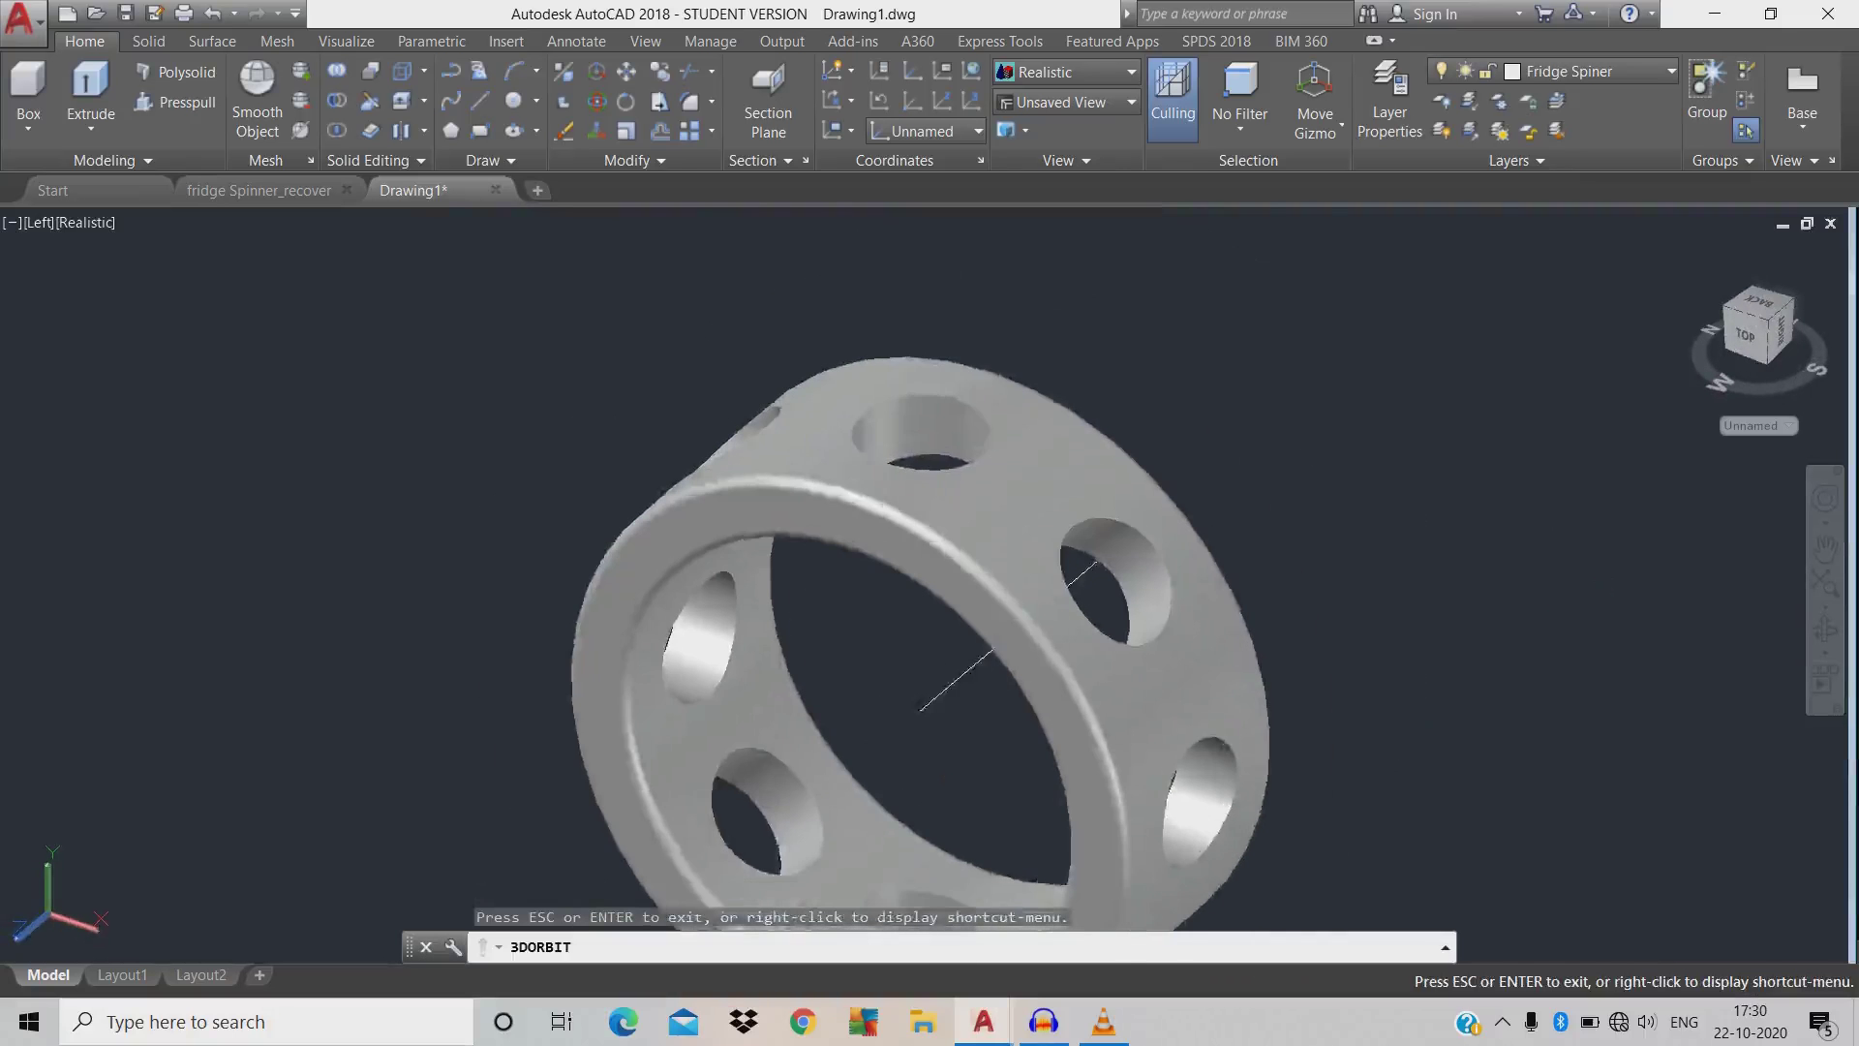
{"action": "scroll", "coordinate": [968, 581], "scroll_direction": "down", "scroll_amount": 3}
{"action": "left_click_drag", "start_coordinate": [978, 542], "coordinate": [1004, 573]}
{"action": "key", "text": "Escape"}
{"action": "right_click", "coordinate": [1385, 528]}
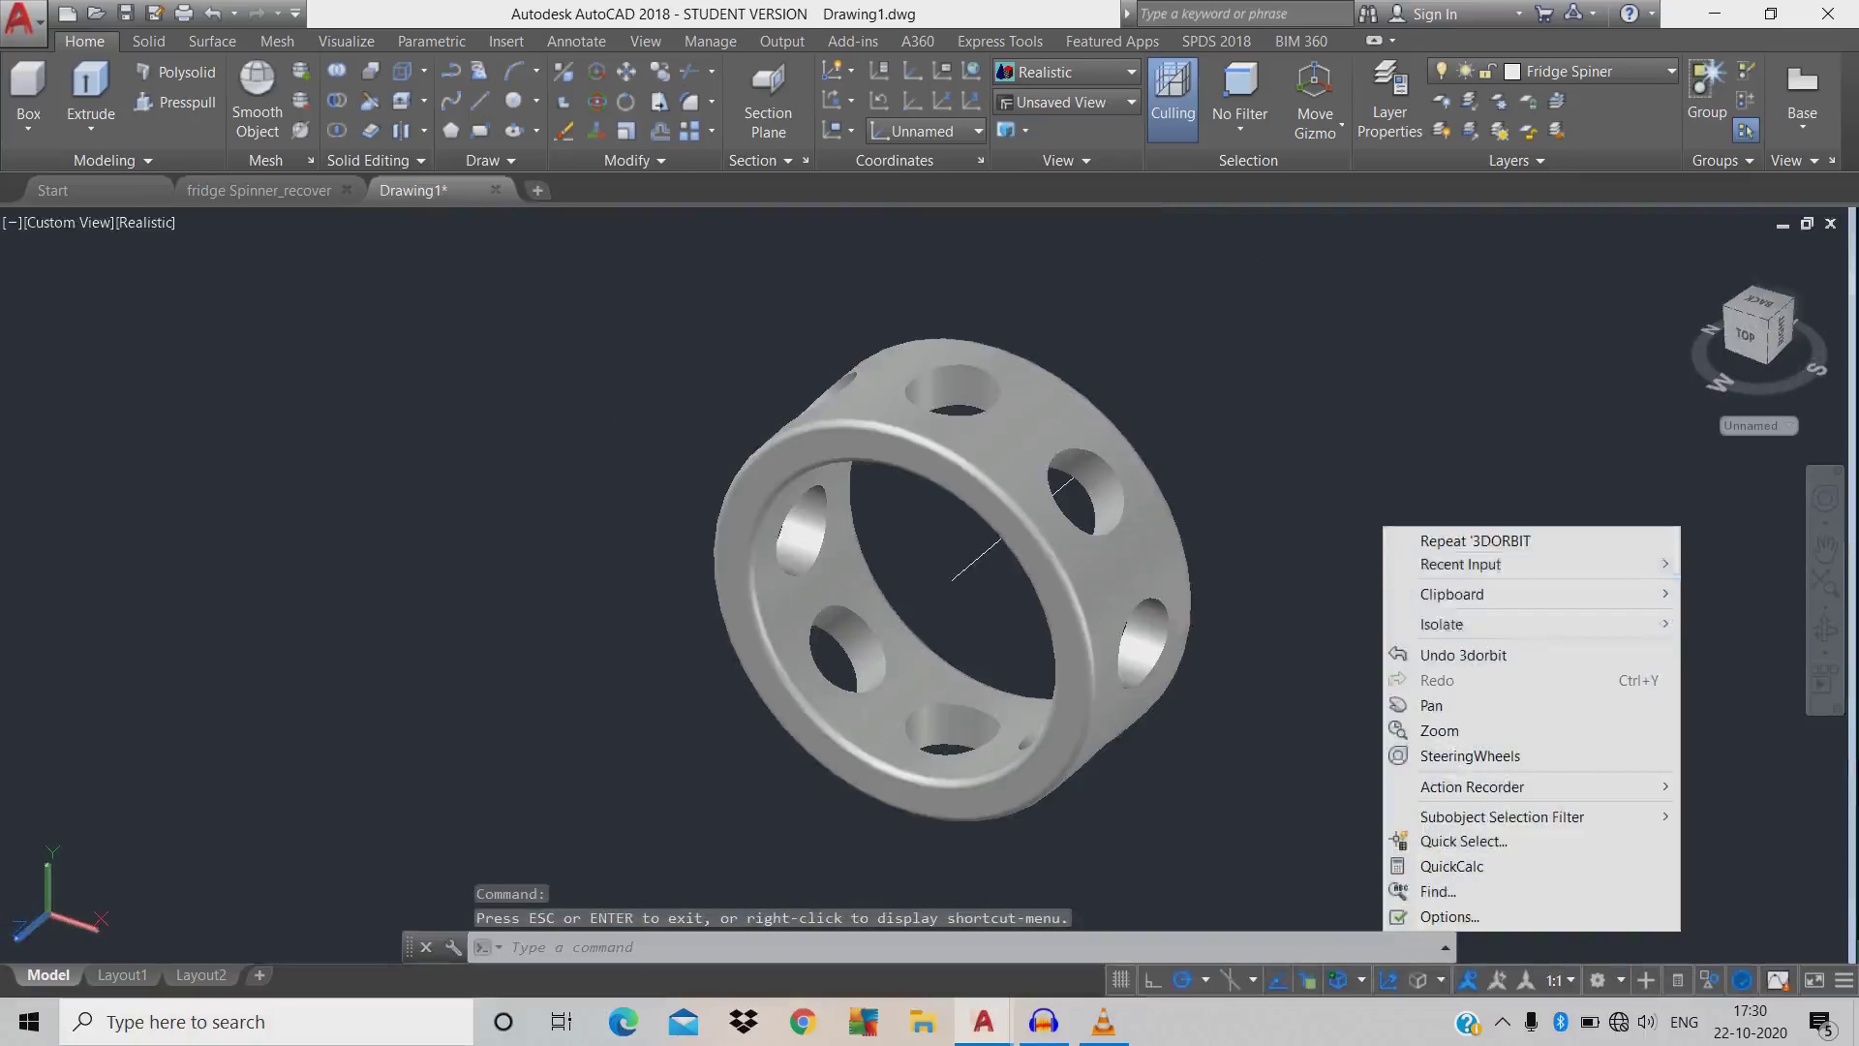
{"action": "mouse_move", "coordinate": [1452, 623]}
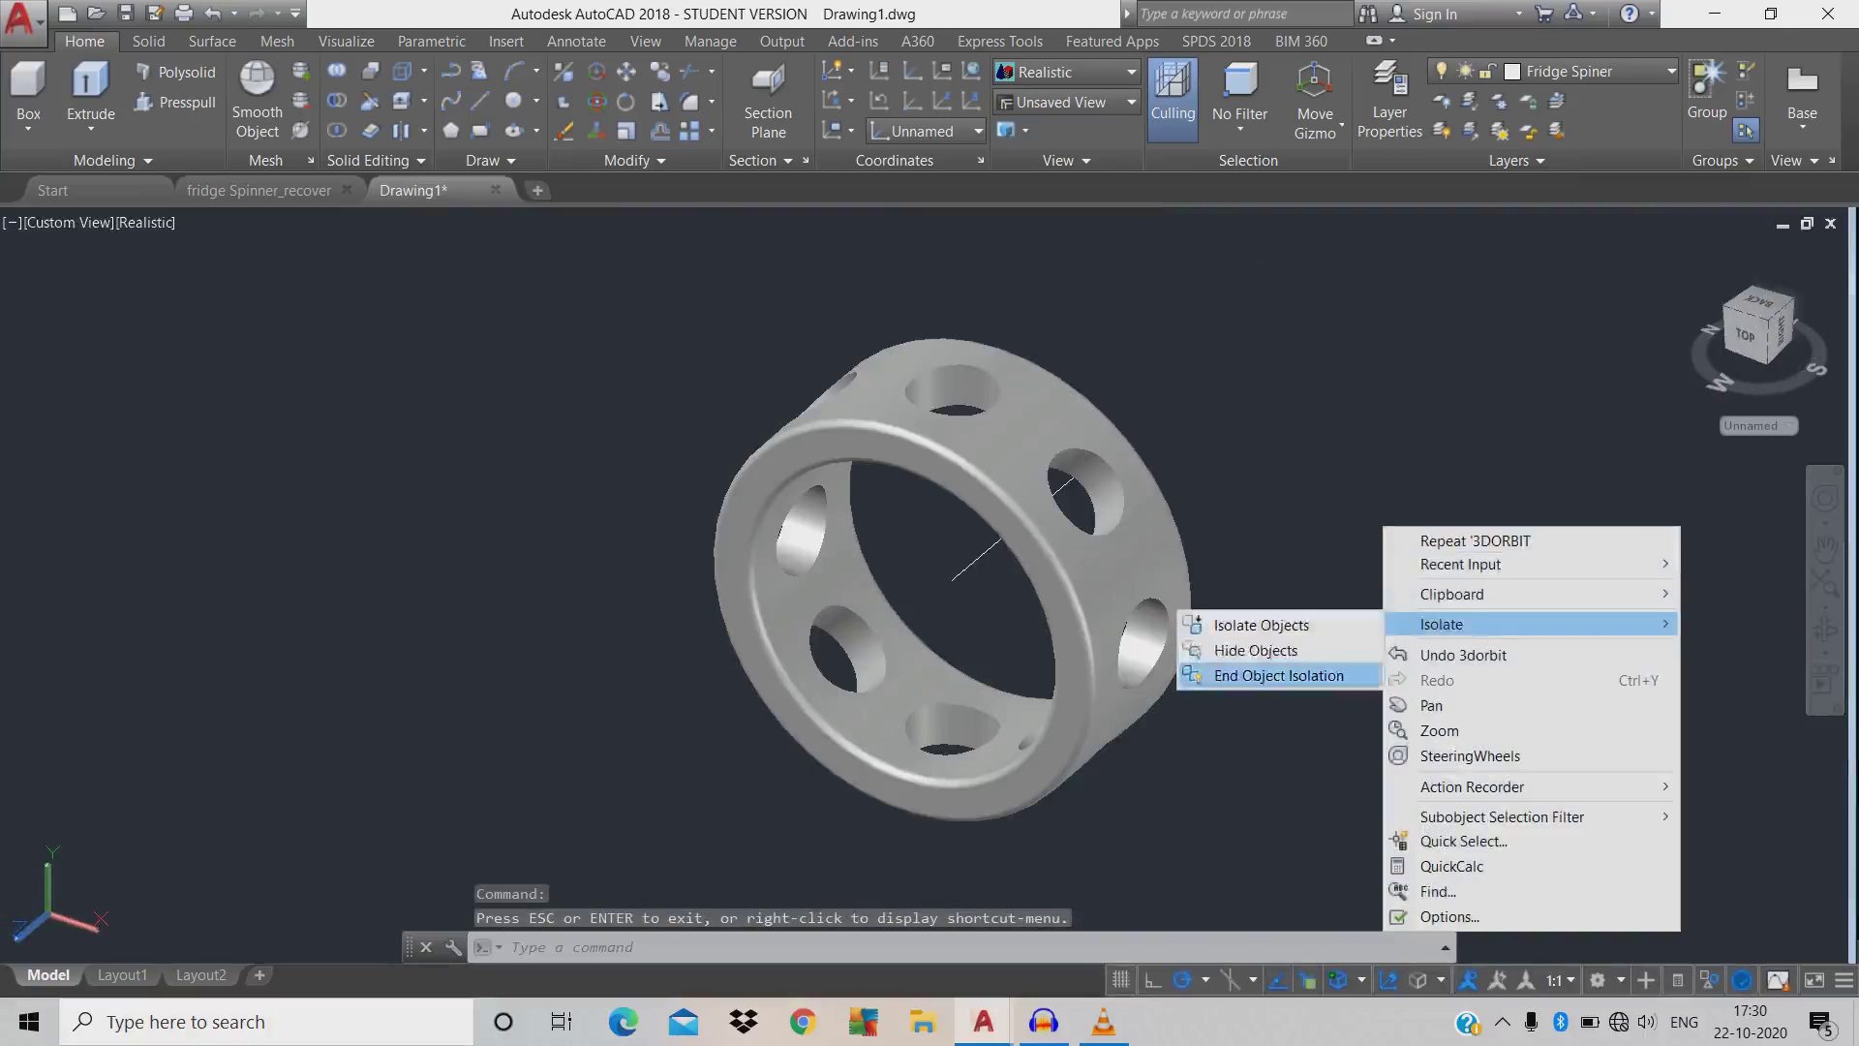
{"action": "left_click", "coordinate": [1269, 675]}
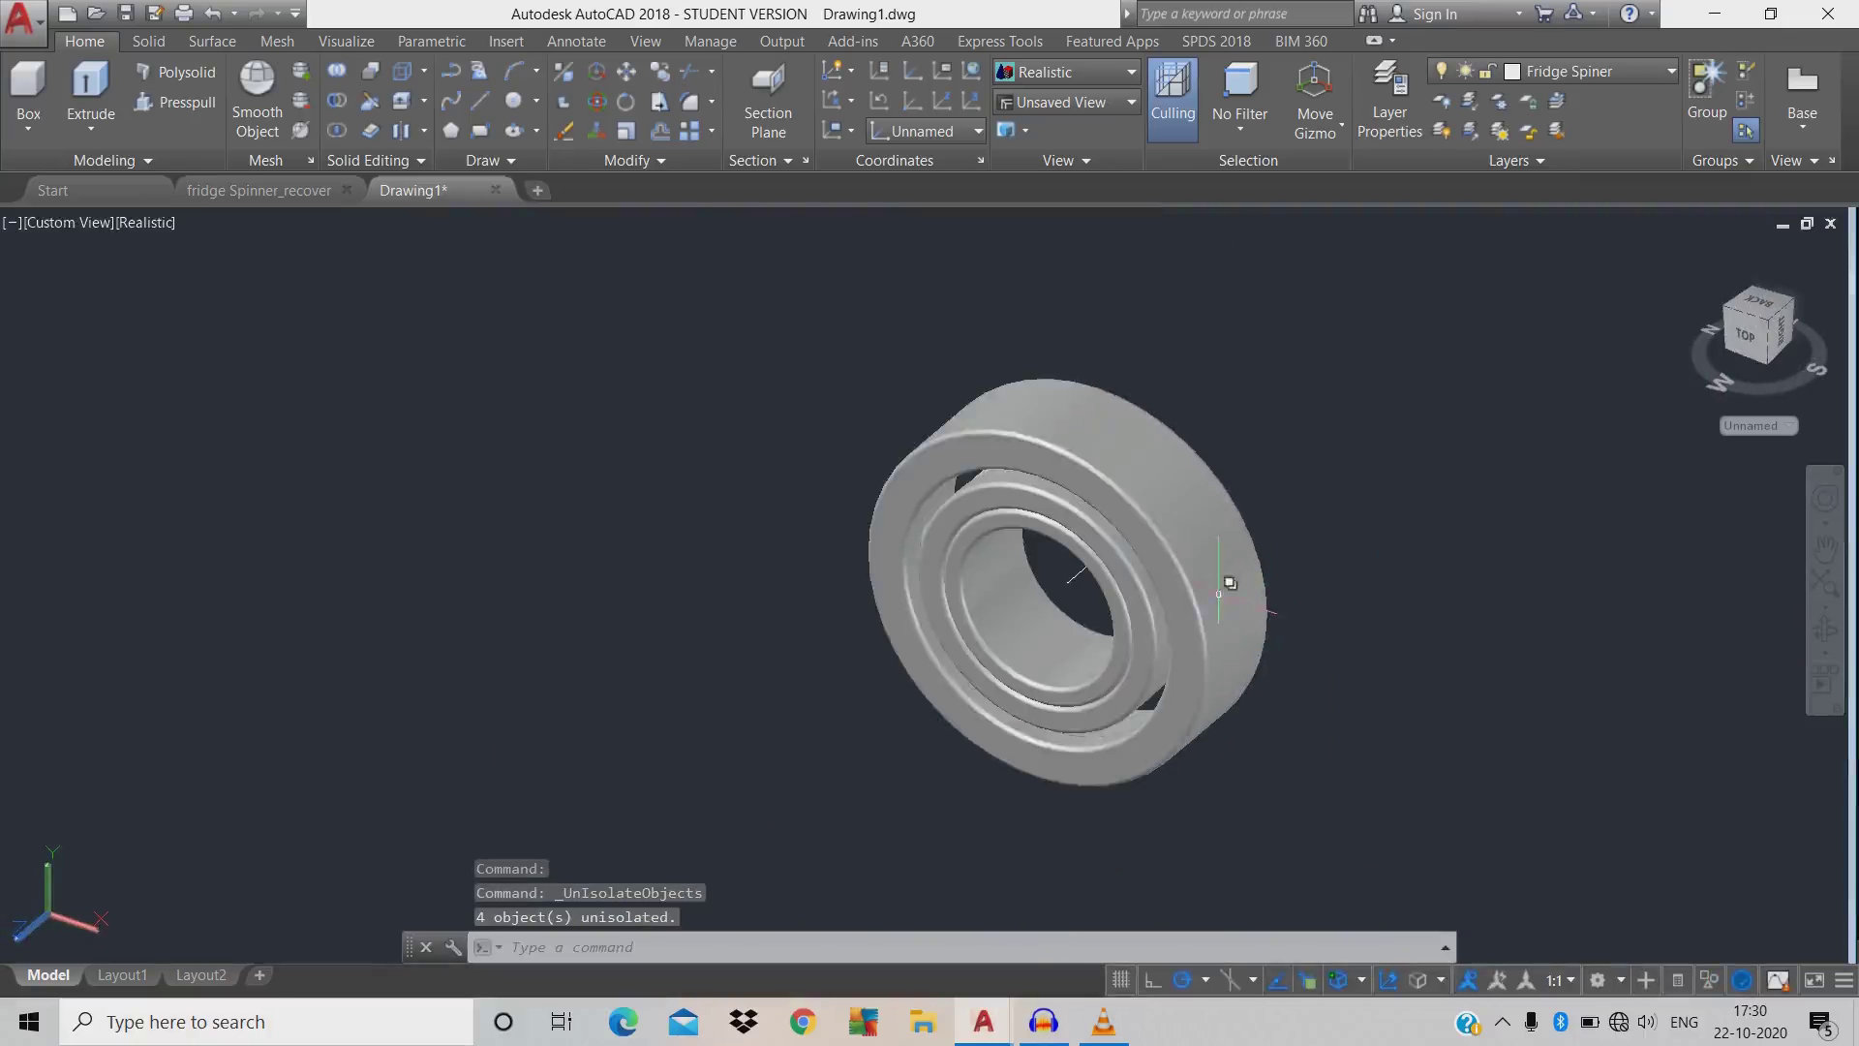
- Hide the bearing's outer and inner rings around the perforated middle ring
{"action": "left_click", "coordinate": [1230, 583]}
{"action": "left_click", "coordinate": [1115, 631]}
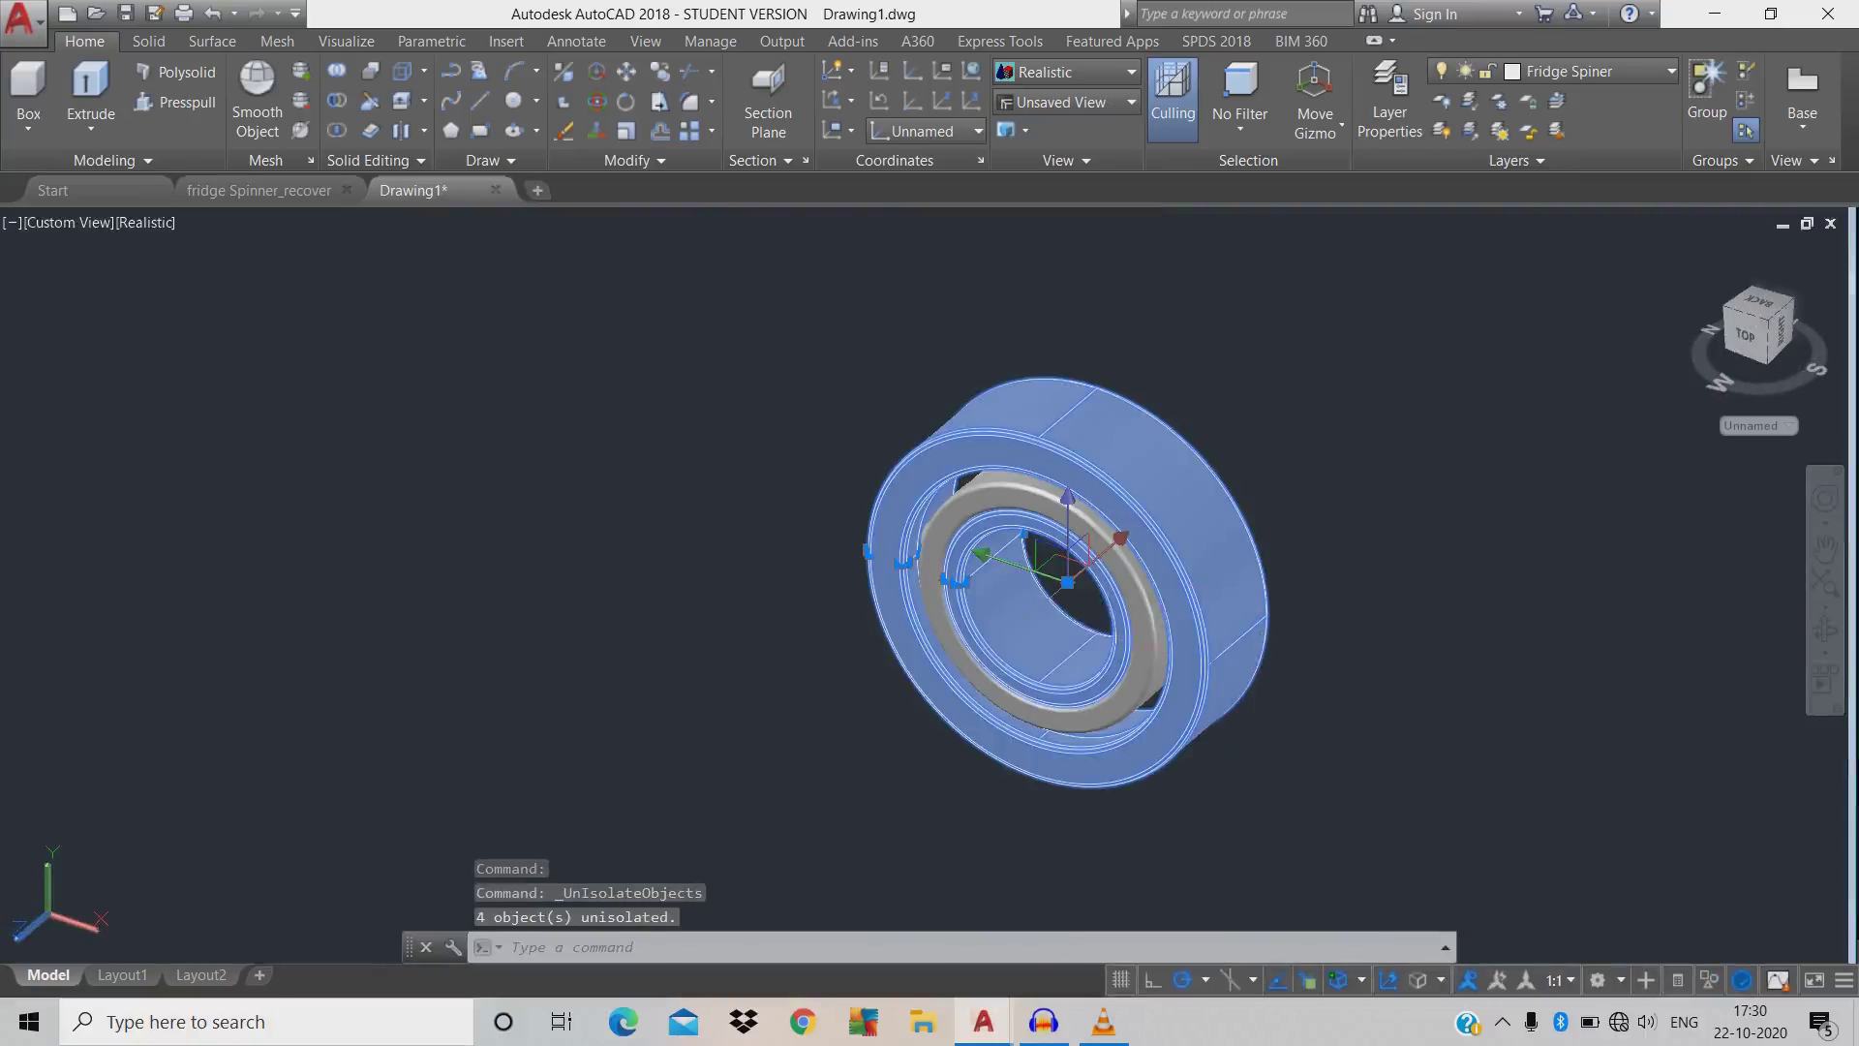
{"action": "right_click", "coordinate": [1433, 497]}
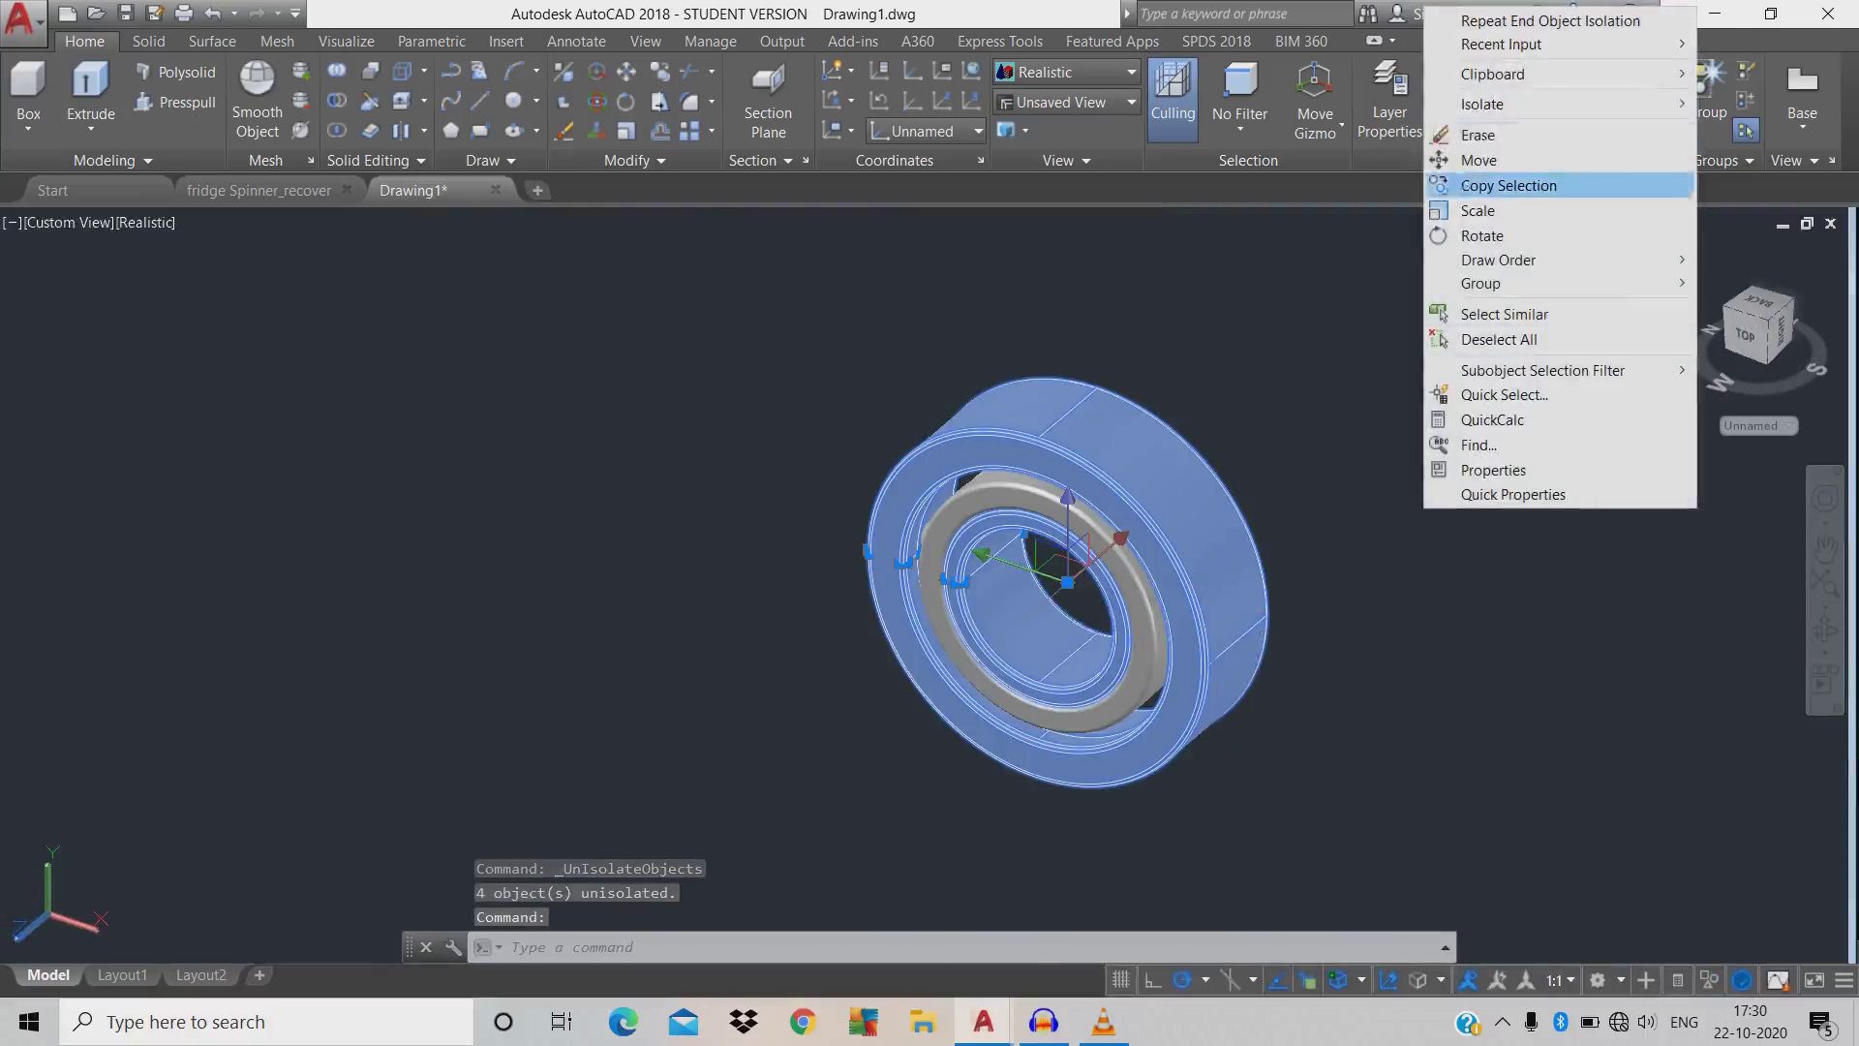
{"action": "mouse_move", "coordinate": [1511, 103]}
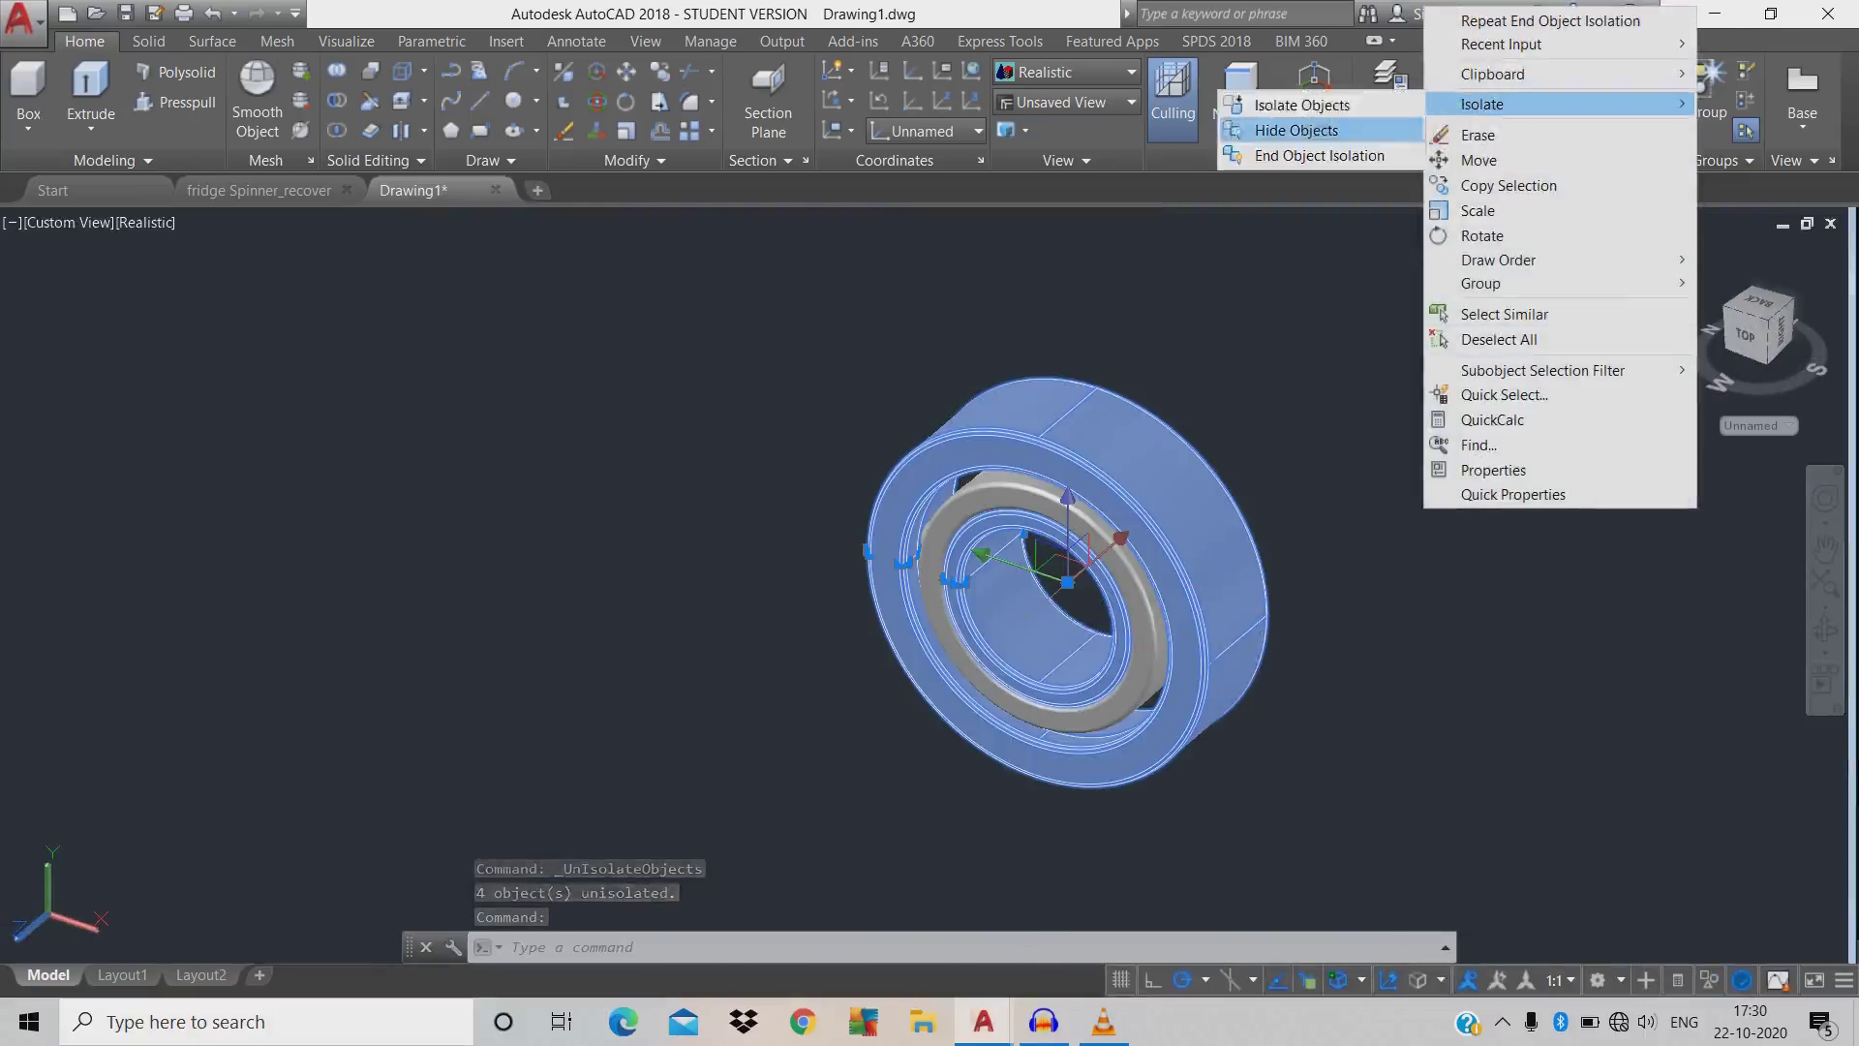
{"action": "left_click", "coordinate": [1297, 130]}
{"action": "middle_click_drag", "start_coordinate": [1065, 581], "coordinate": [1136, 561]}
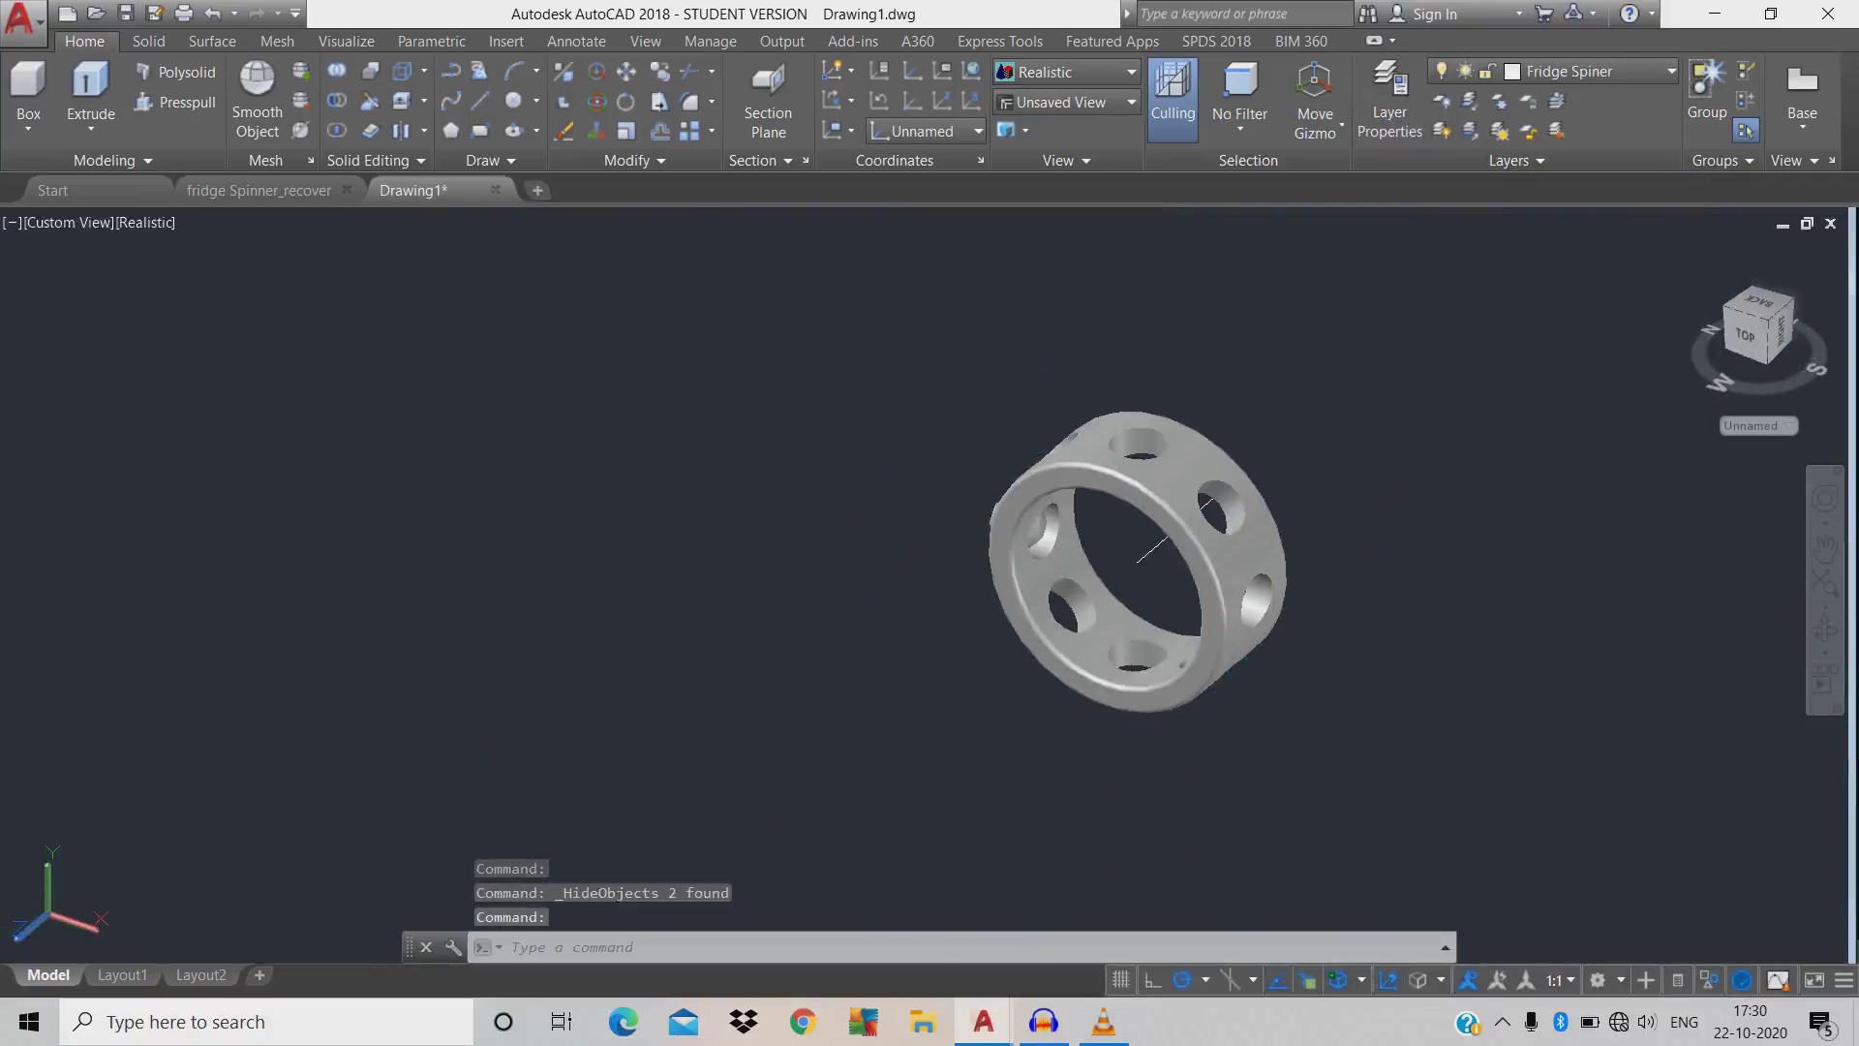
- Restore the World UCS and switch to the left view
{"action": "left_click", "coordinate": [1751, 425]}
{"action": "left_click", "coordinate": [1743, 442]}
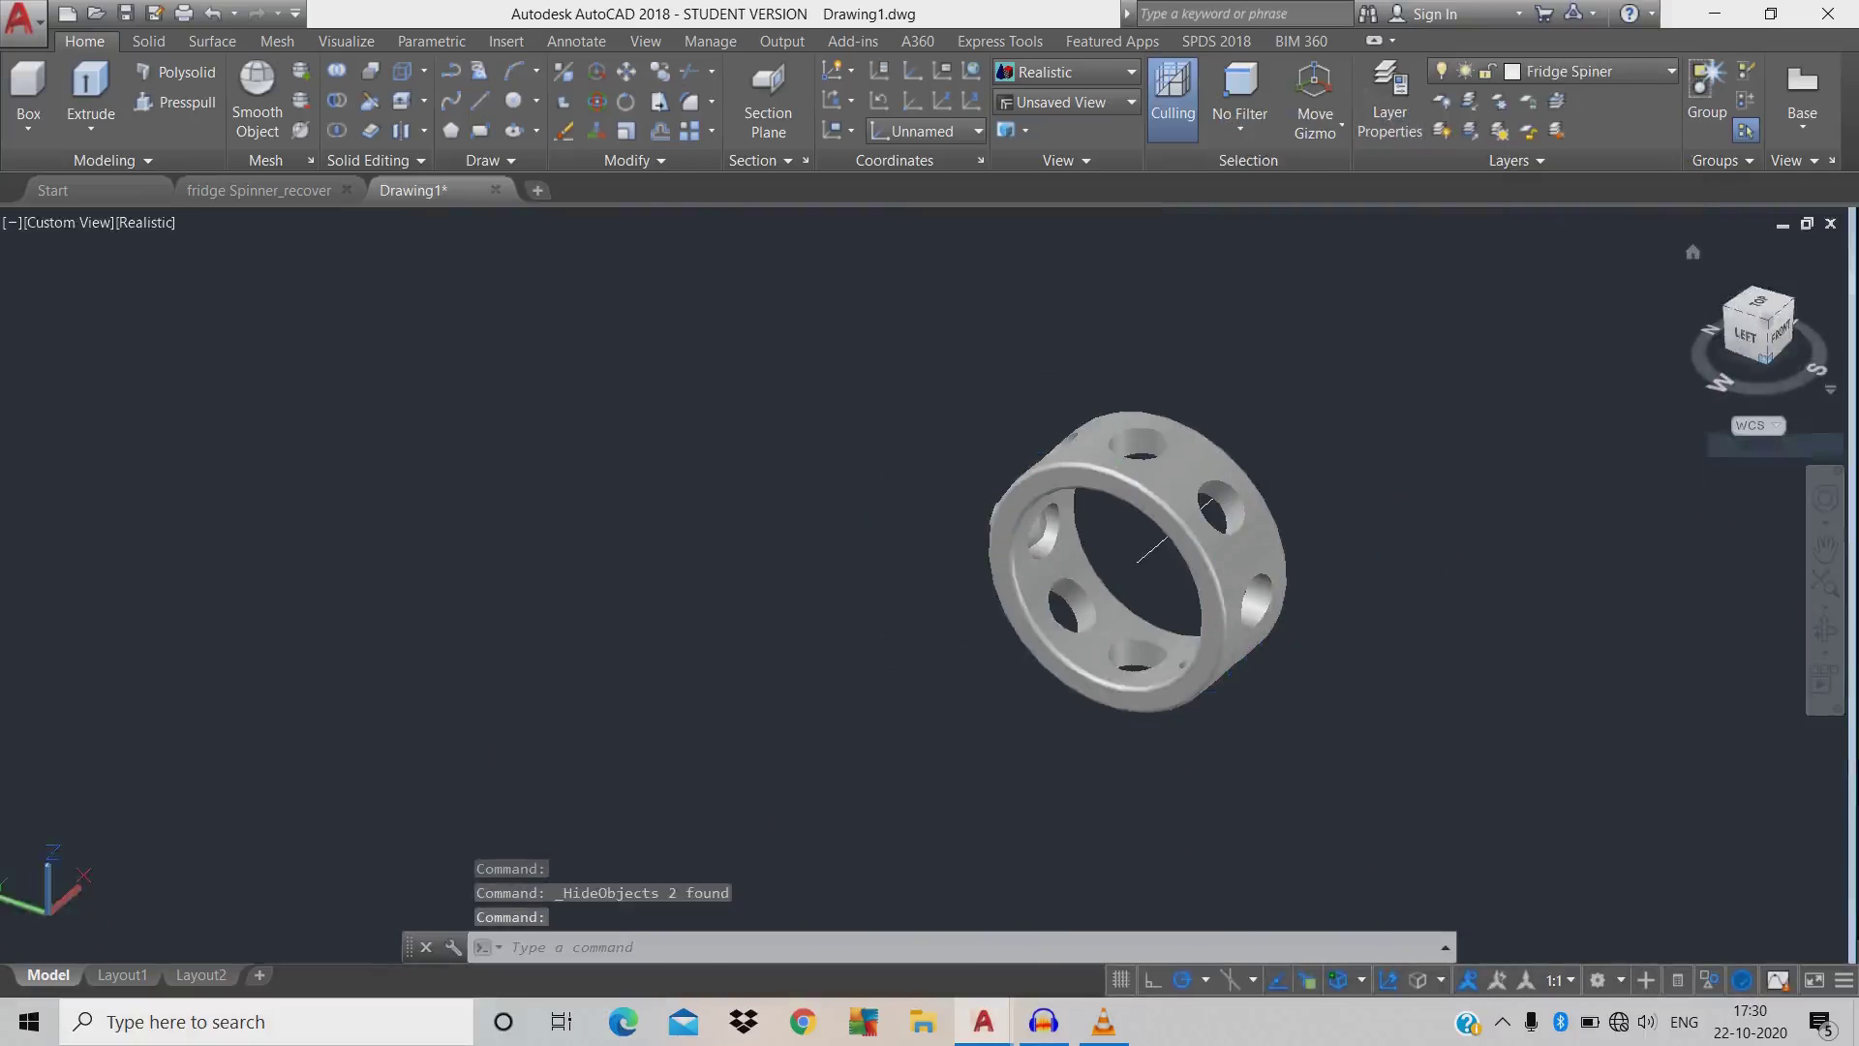
{"action": "left_click", "coordinate": [1745, 334]}
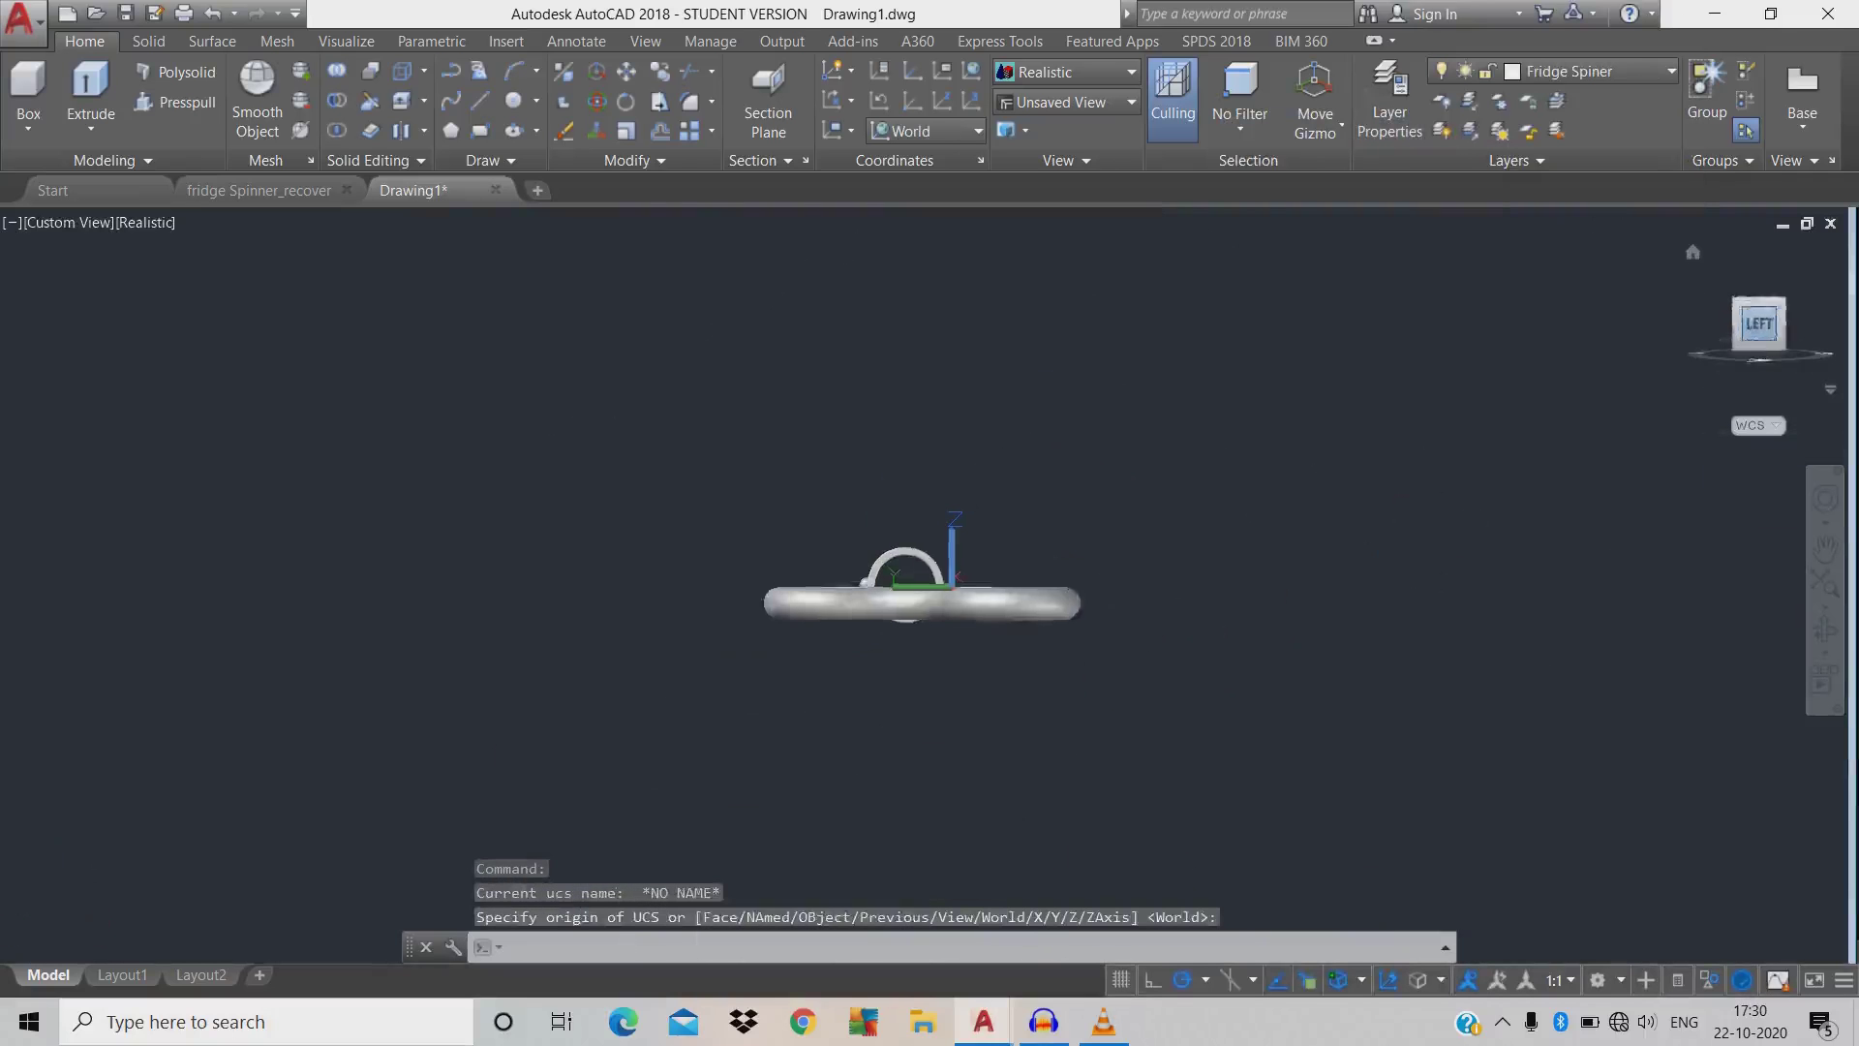
- Hide the spinner body, leaving the perforated ring and the sphere displayed
{"action": "left_click", "coordinate": [1065, 600]}
{"action": "right_click", "coordinate": [1172, 600]}
{"action": "mouse_move", "coordinate": [1258, 528]}
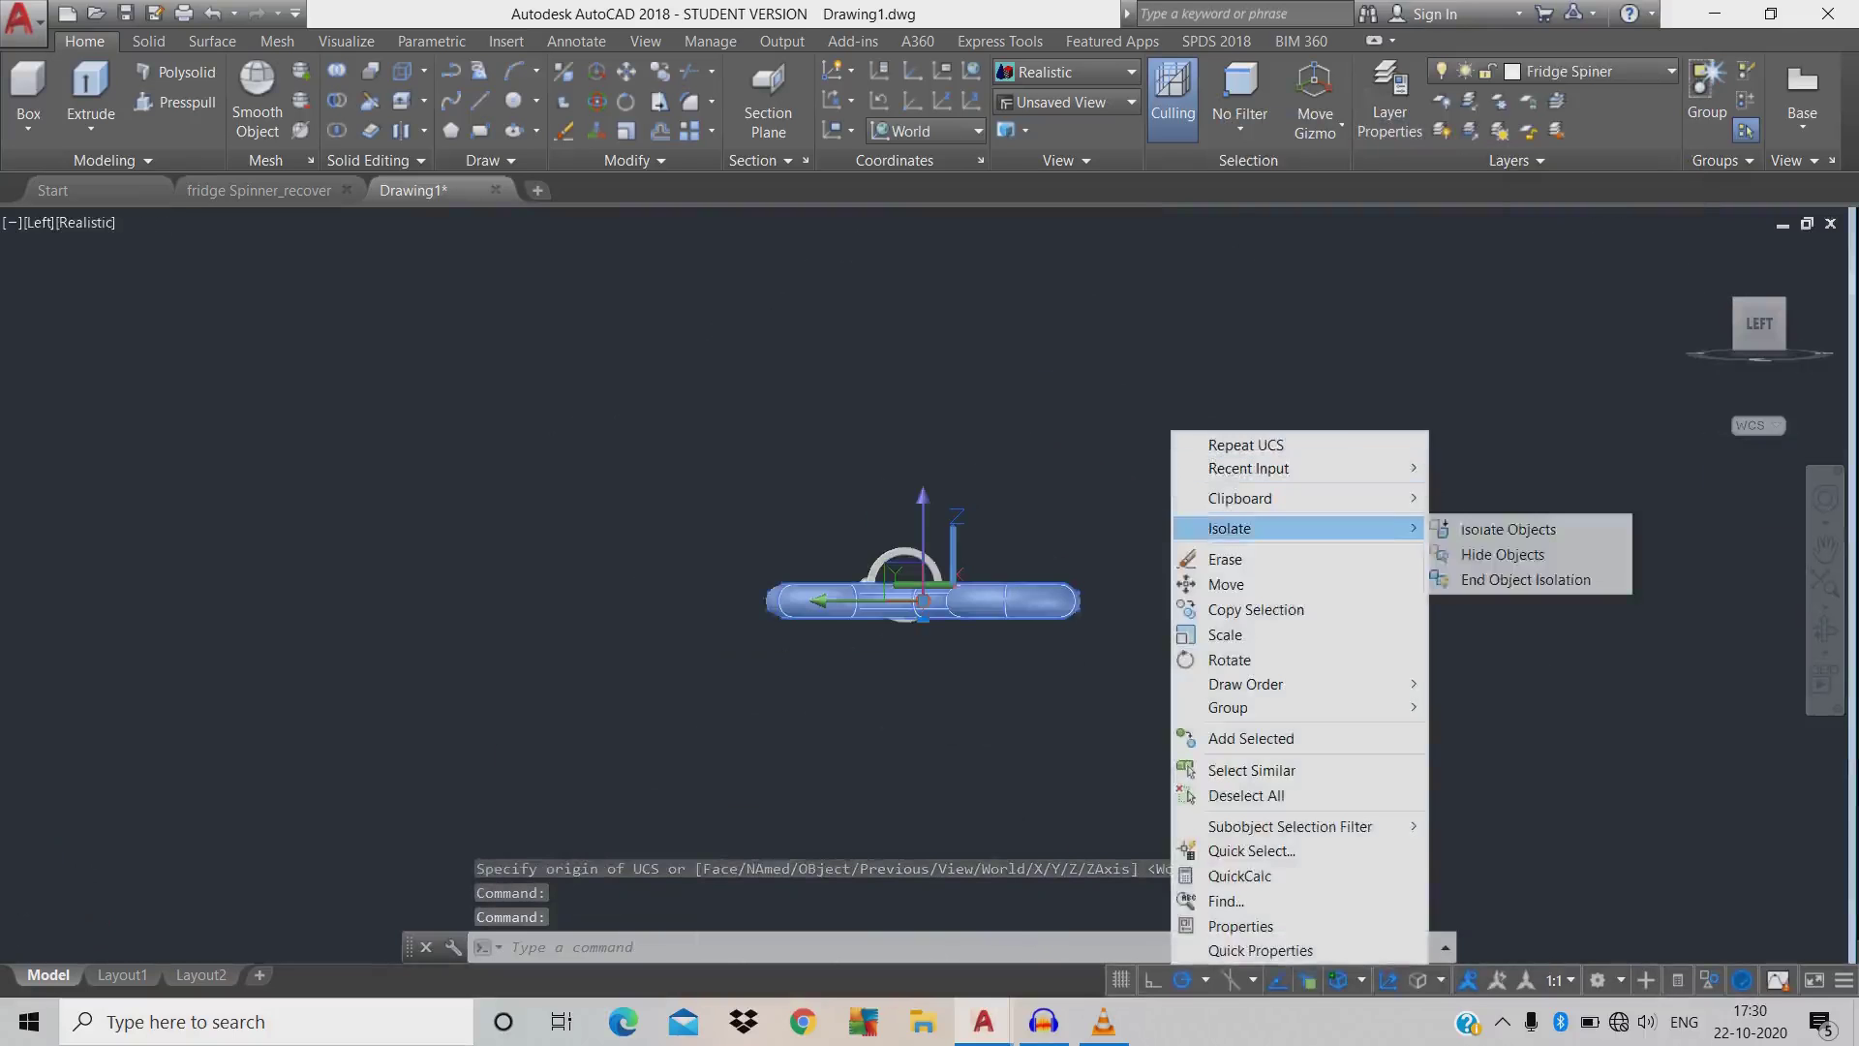
{"action": "left_click", "coordinate": [1501, 554]}
{"action": "scroll", "coordinate": [886, 576], "scroll_direction": "up", "scroll_amount": 5}
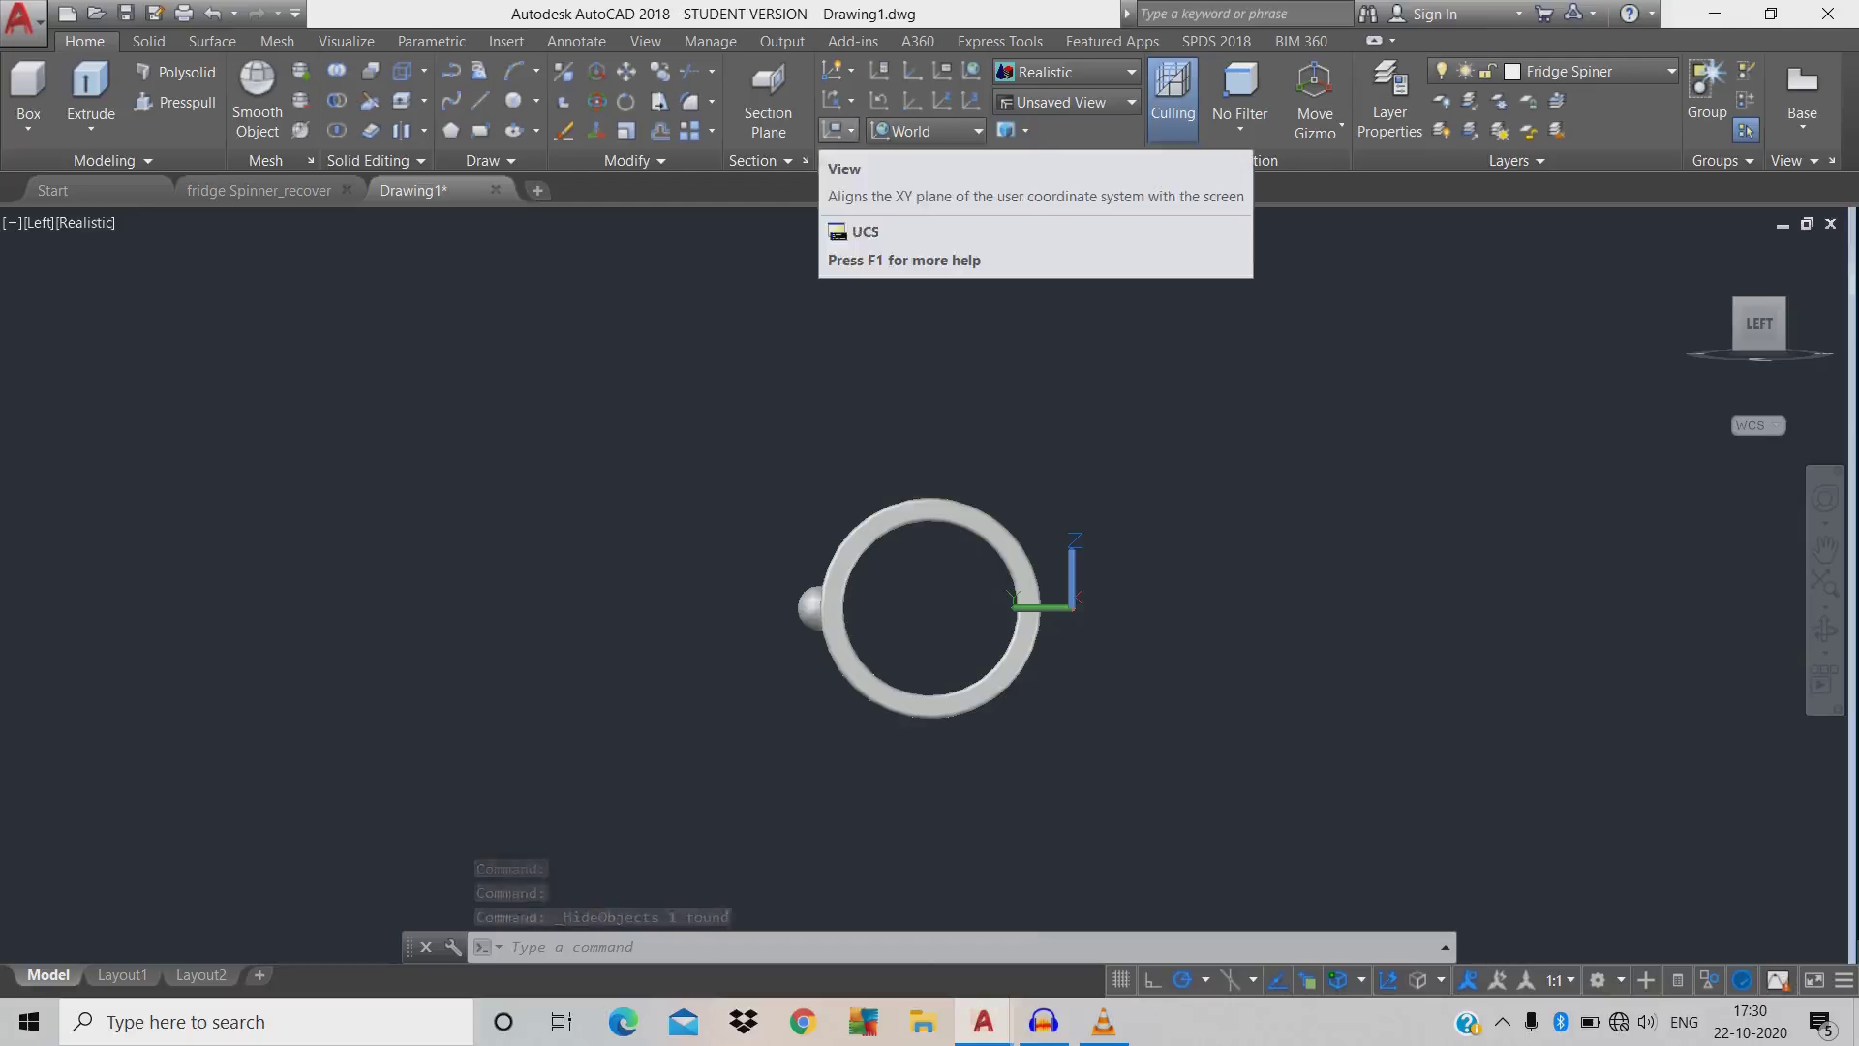
- Align the UCS with the current view and polar-array the sphere around the centre of the perforated ring
{"action": "left_click", "coordinate": [851, 131]}
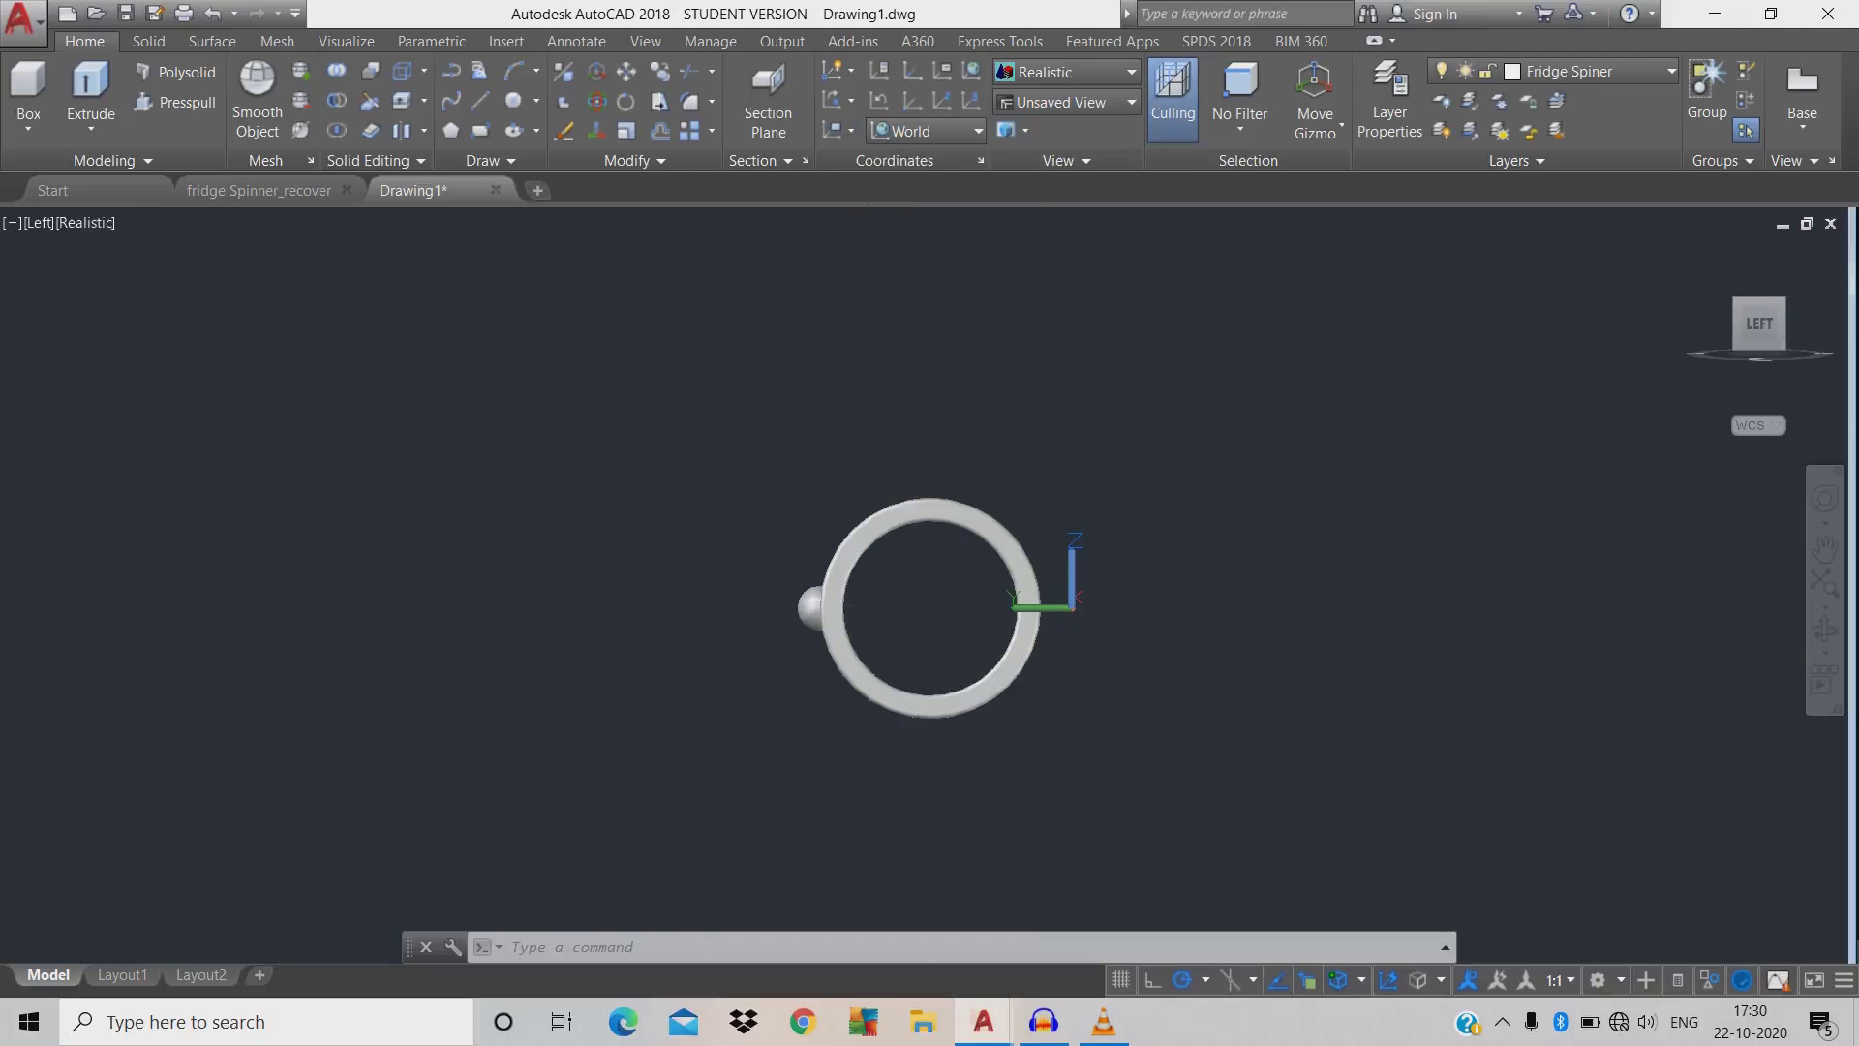
{"action": "type", "text": "ar"}
{"action": "key", "text": "Return"}
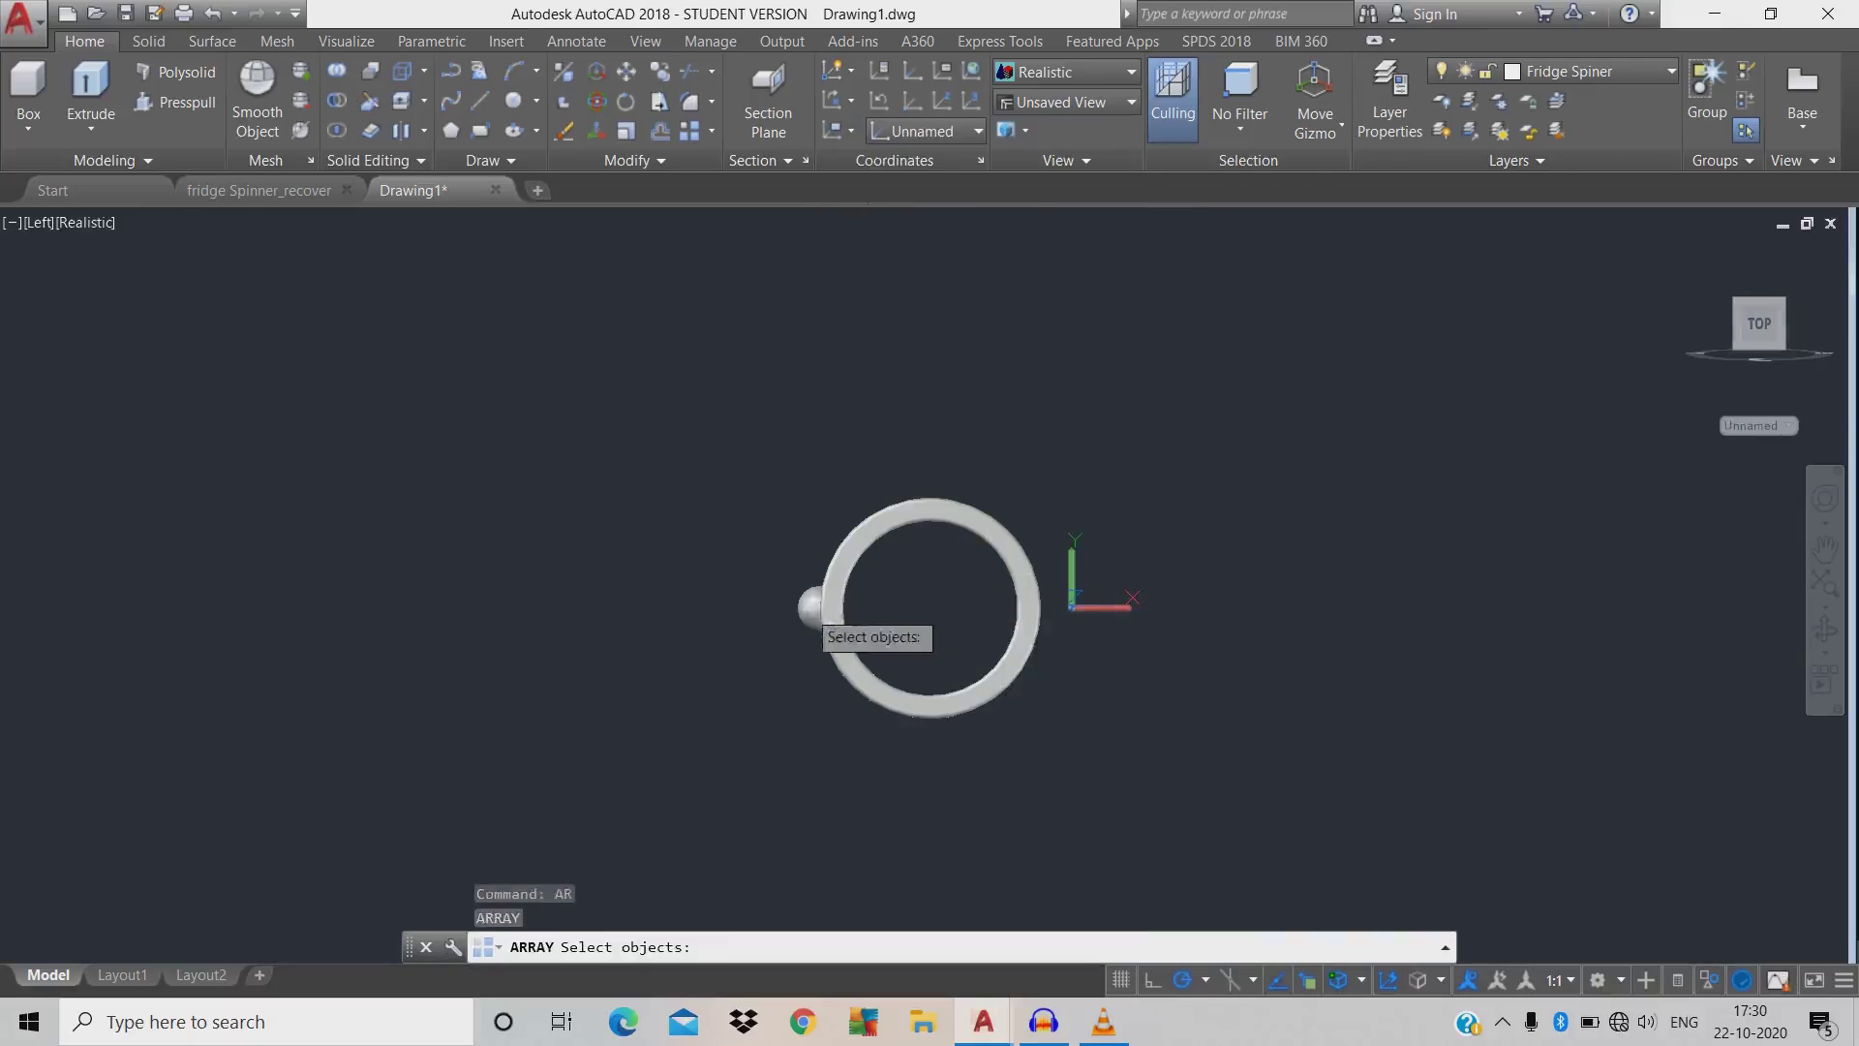
{"action": "left_click", "coordinate": [809, 606]}
{"action": "key", "text": "Return"}
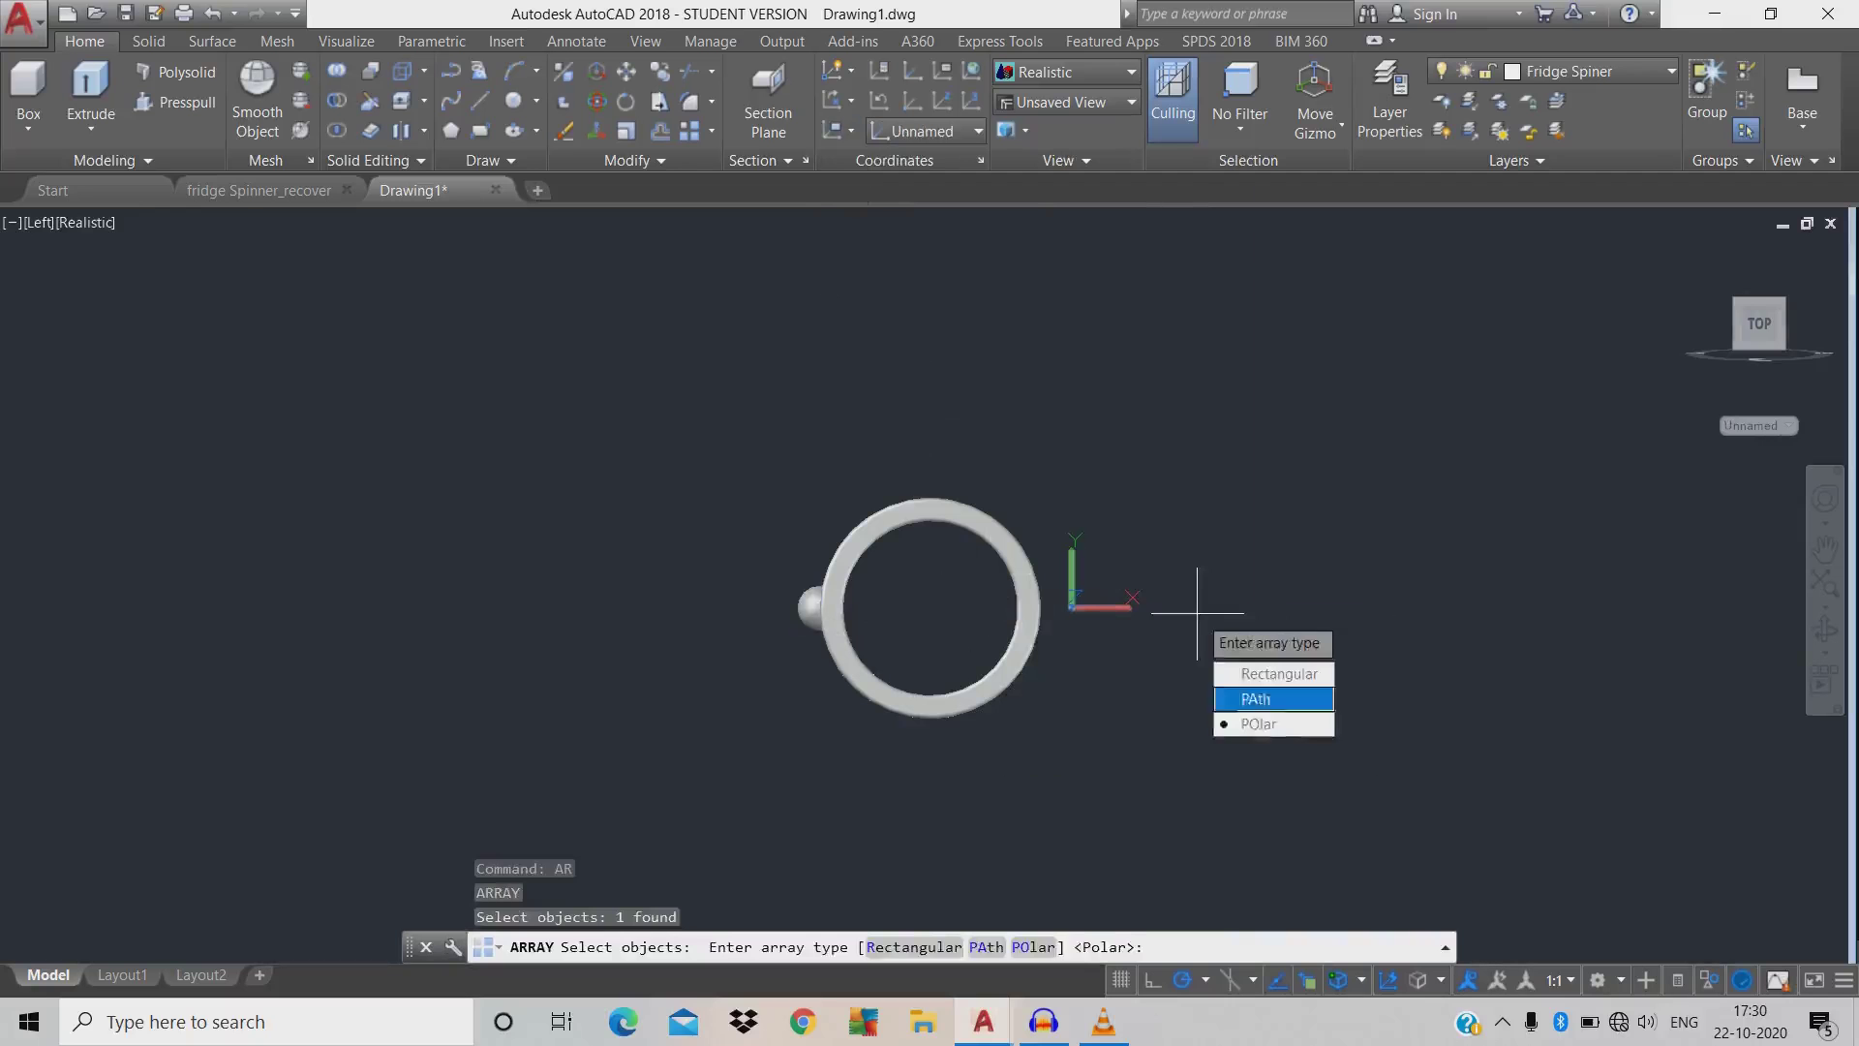
{"action": "left_click", "coordinate": [1259, 725]}
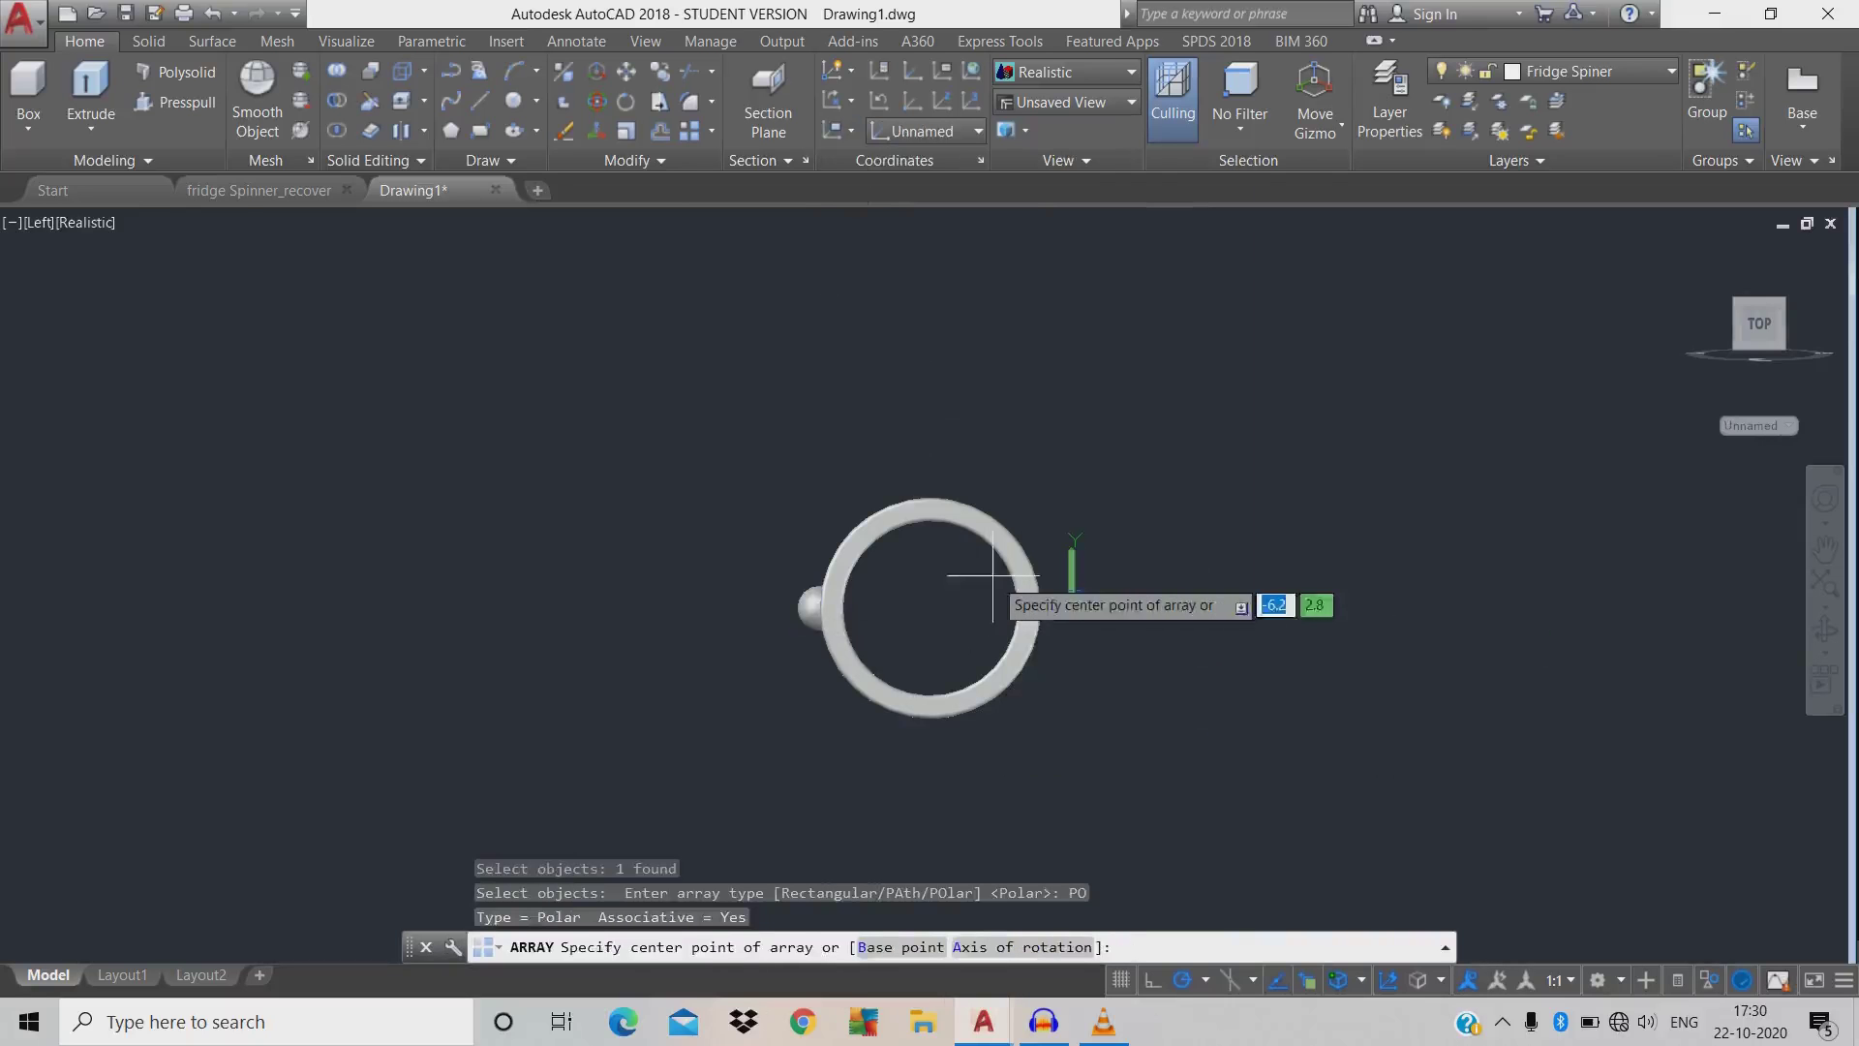
{"action": "left_click", "coordinate": [929, 607]}
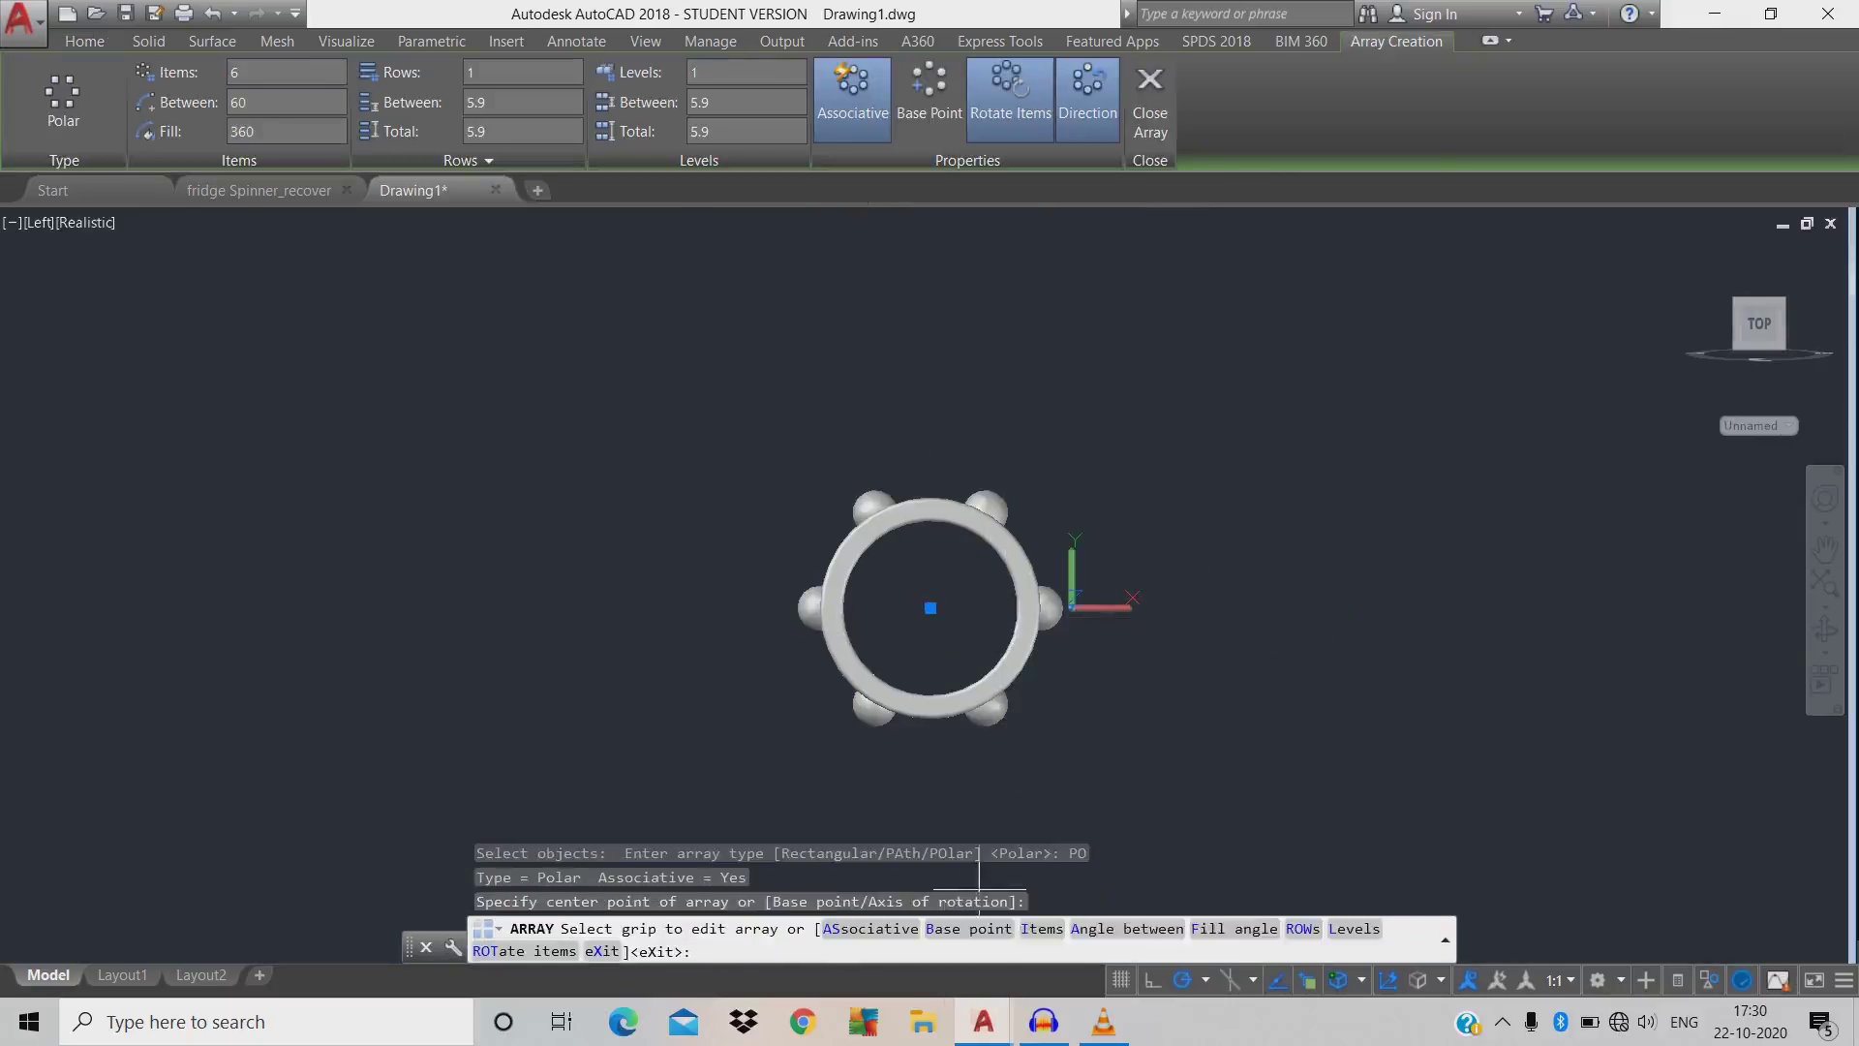
- Set the polar array of spheres to 8 items and finish it
{"action": "type", "text": "I"}
{"action": "key", "text": "Return"}
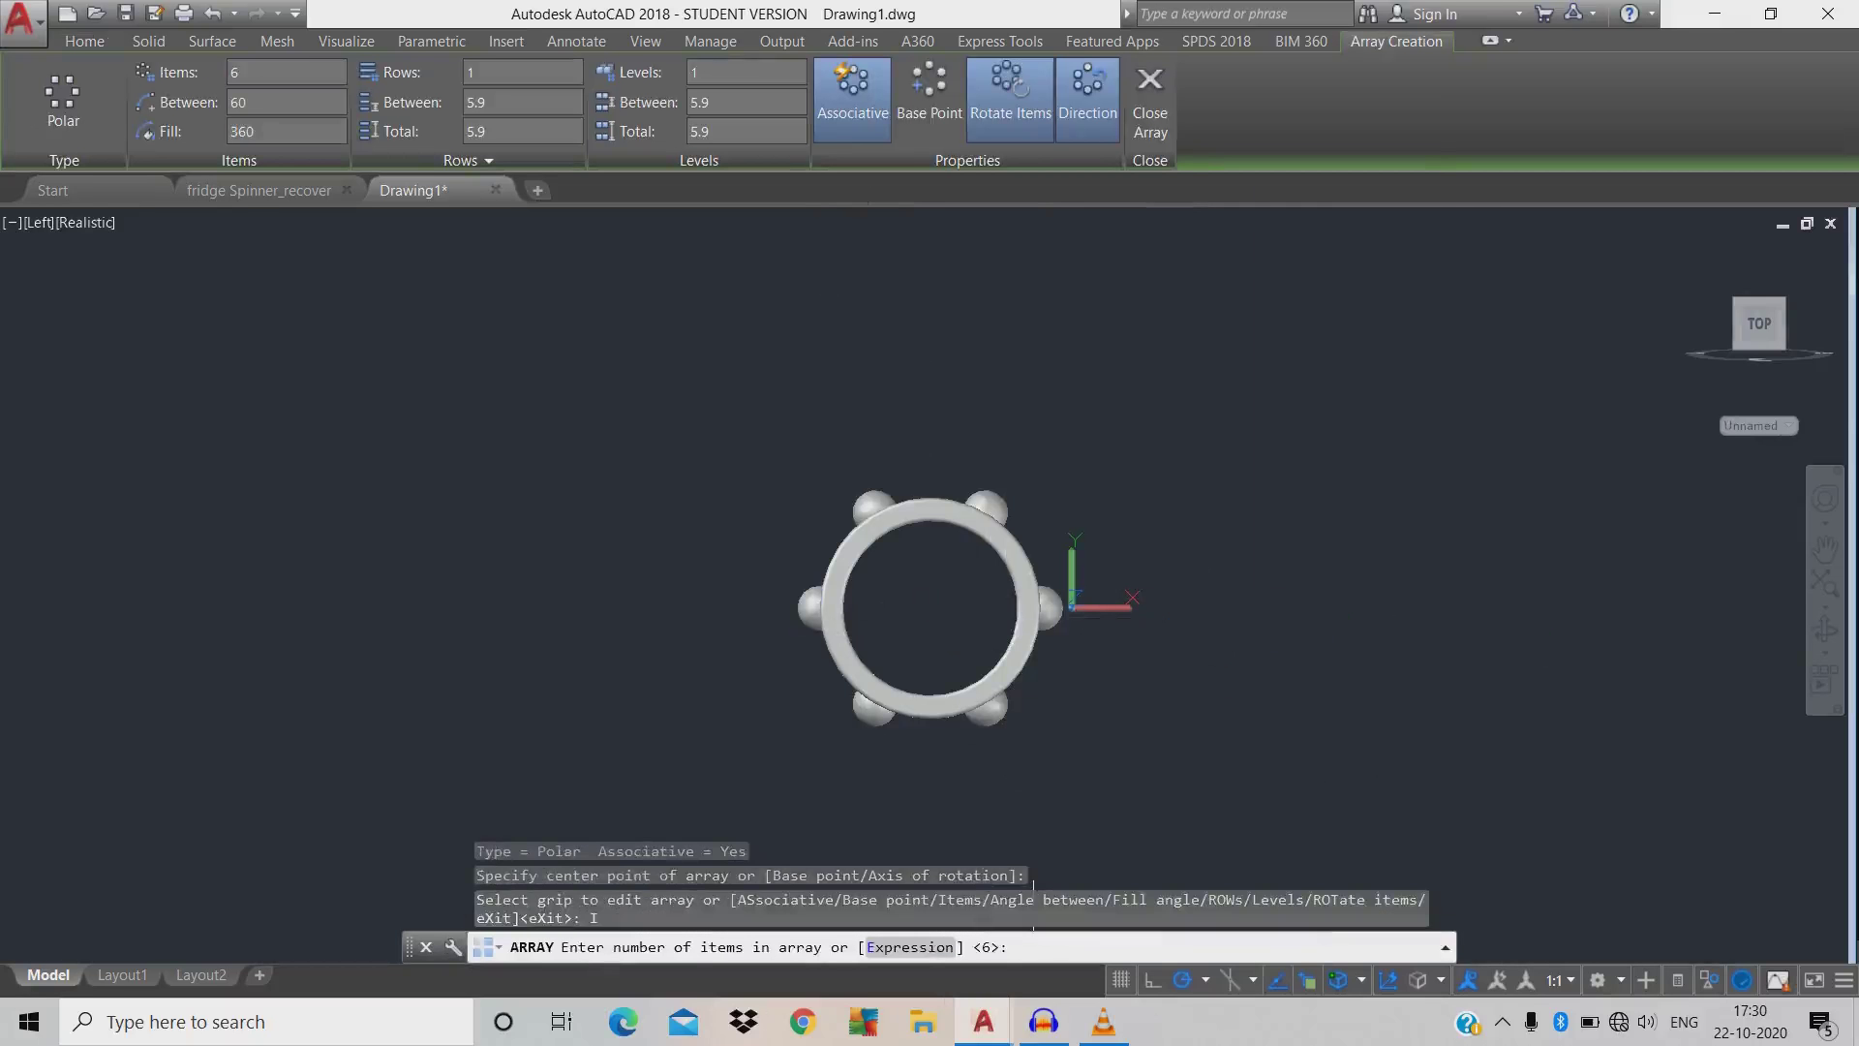
{"action": "type", "text": "8"}
{"action": "key", "text": "Return"}
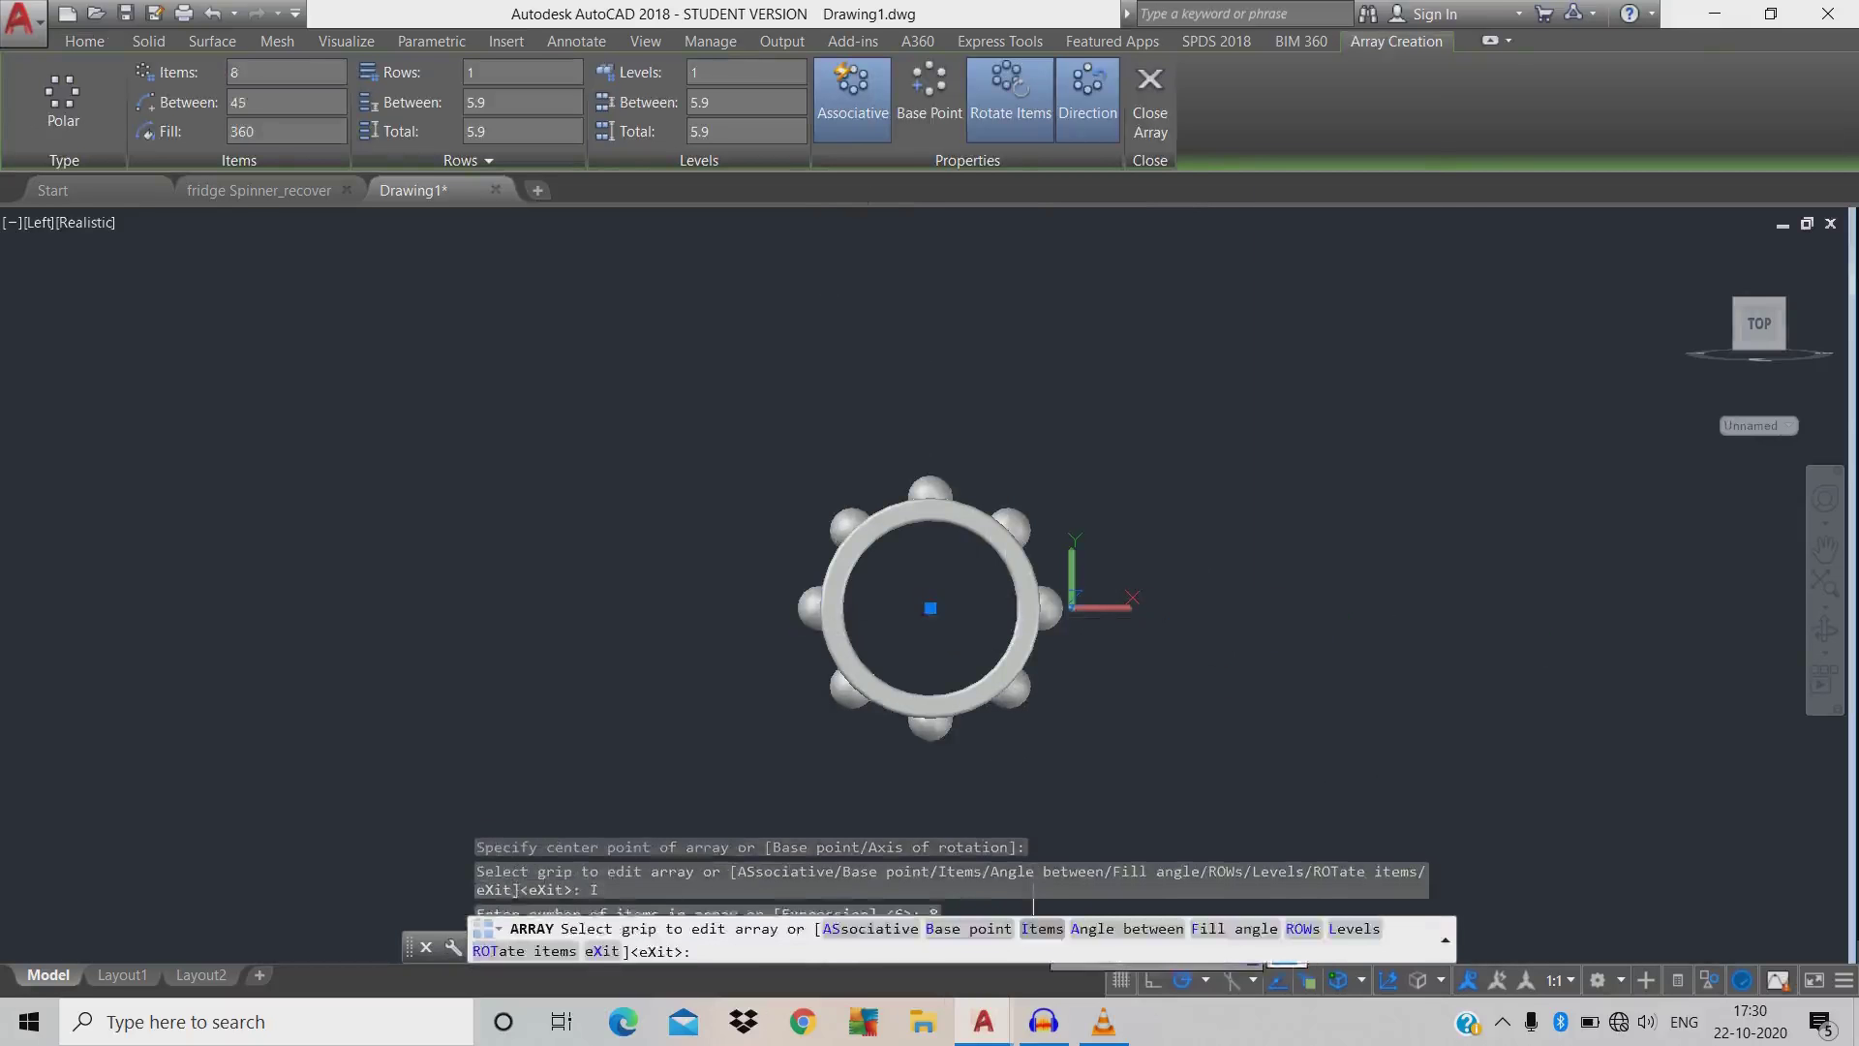
{"action": "key", "text": "Return"}
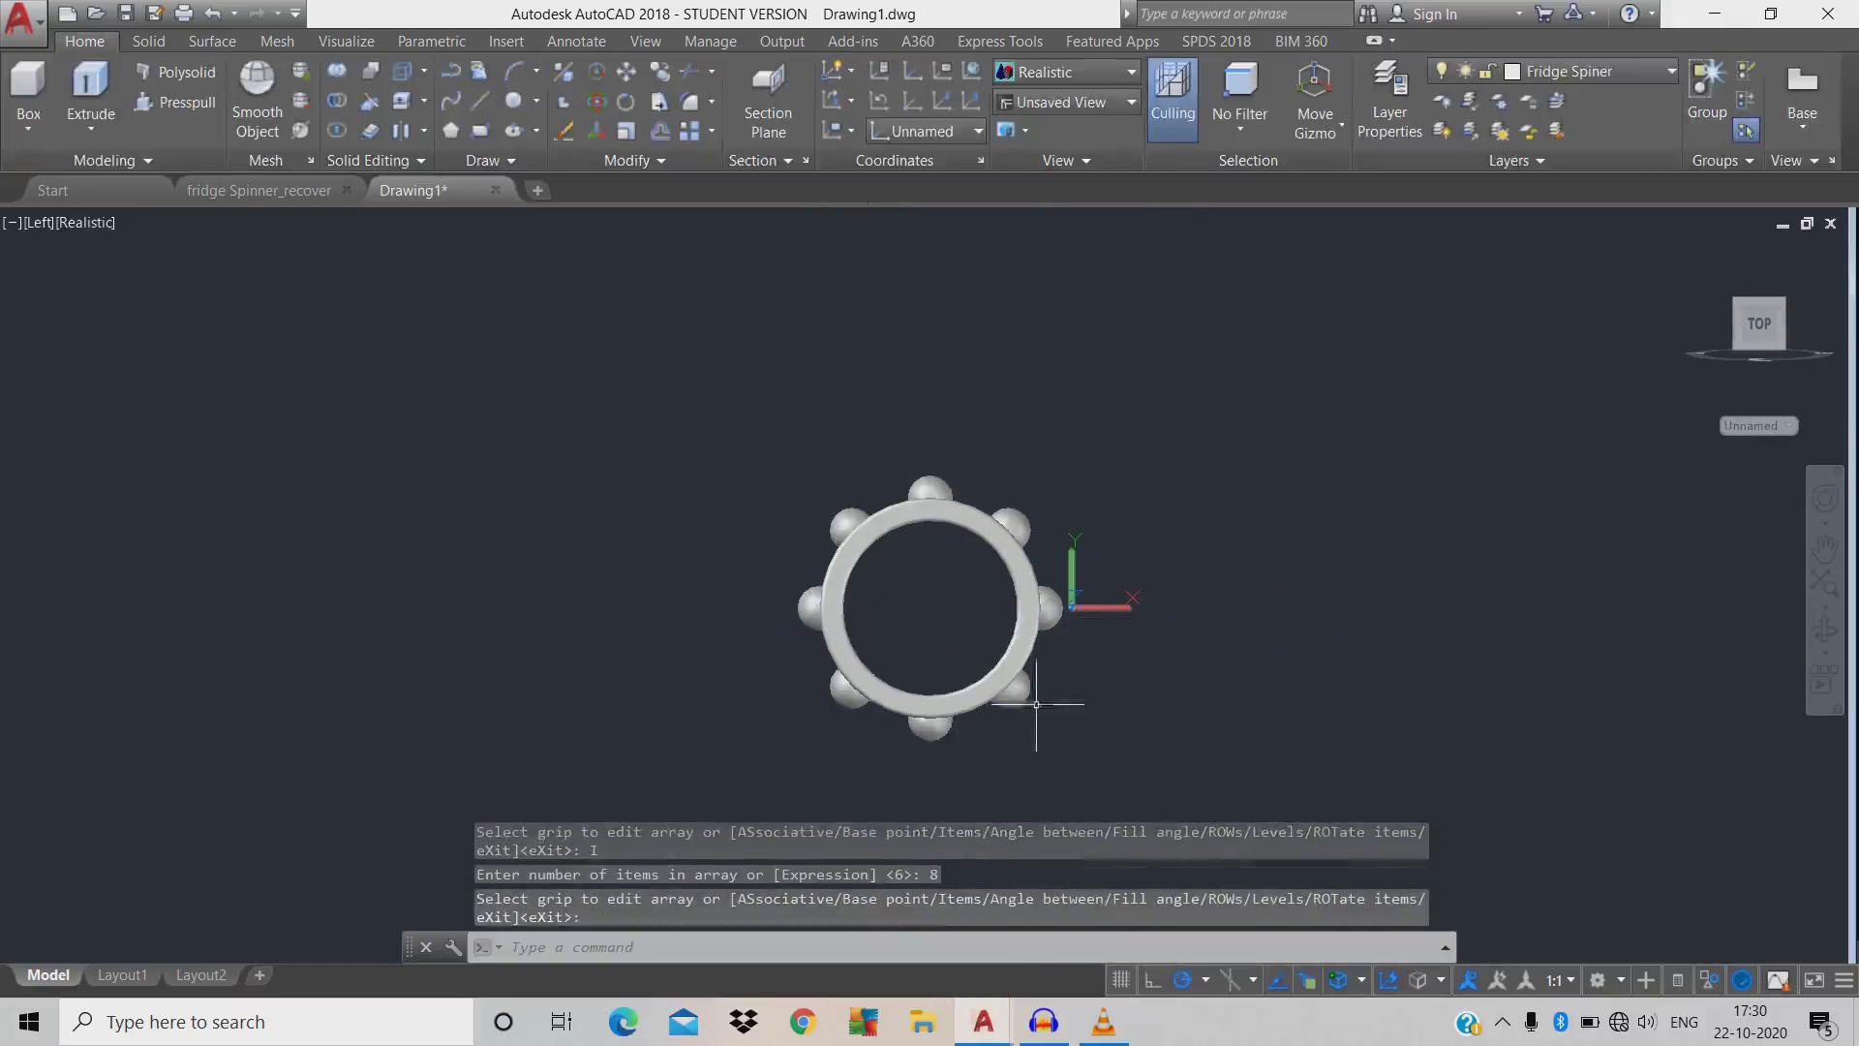
- Explode the sphere array and end the object isolation to redisplay the hidden bearing rings and spinner body
{"action": "left_click", "coordinate": [1025, 691]}
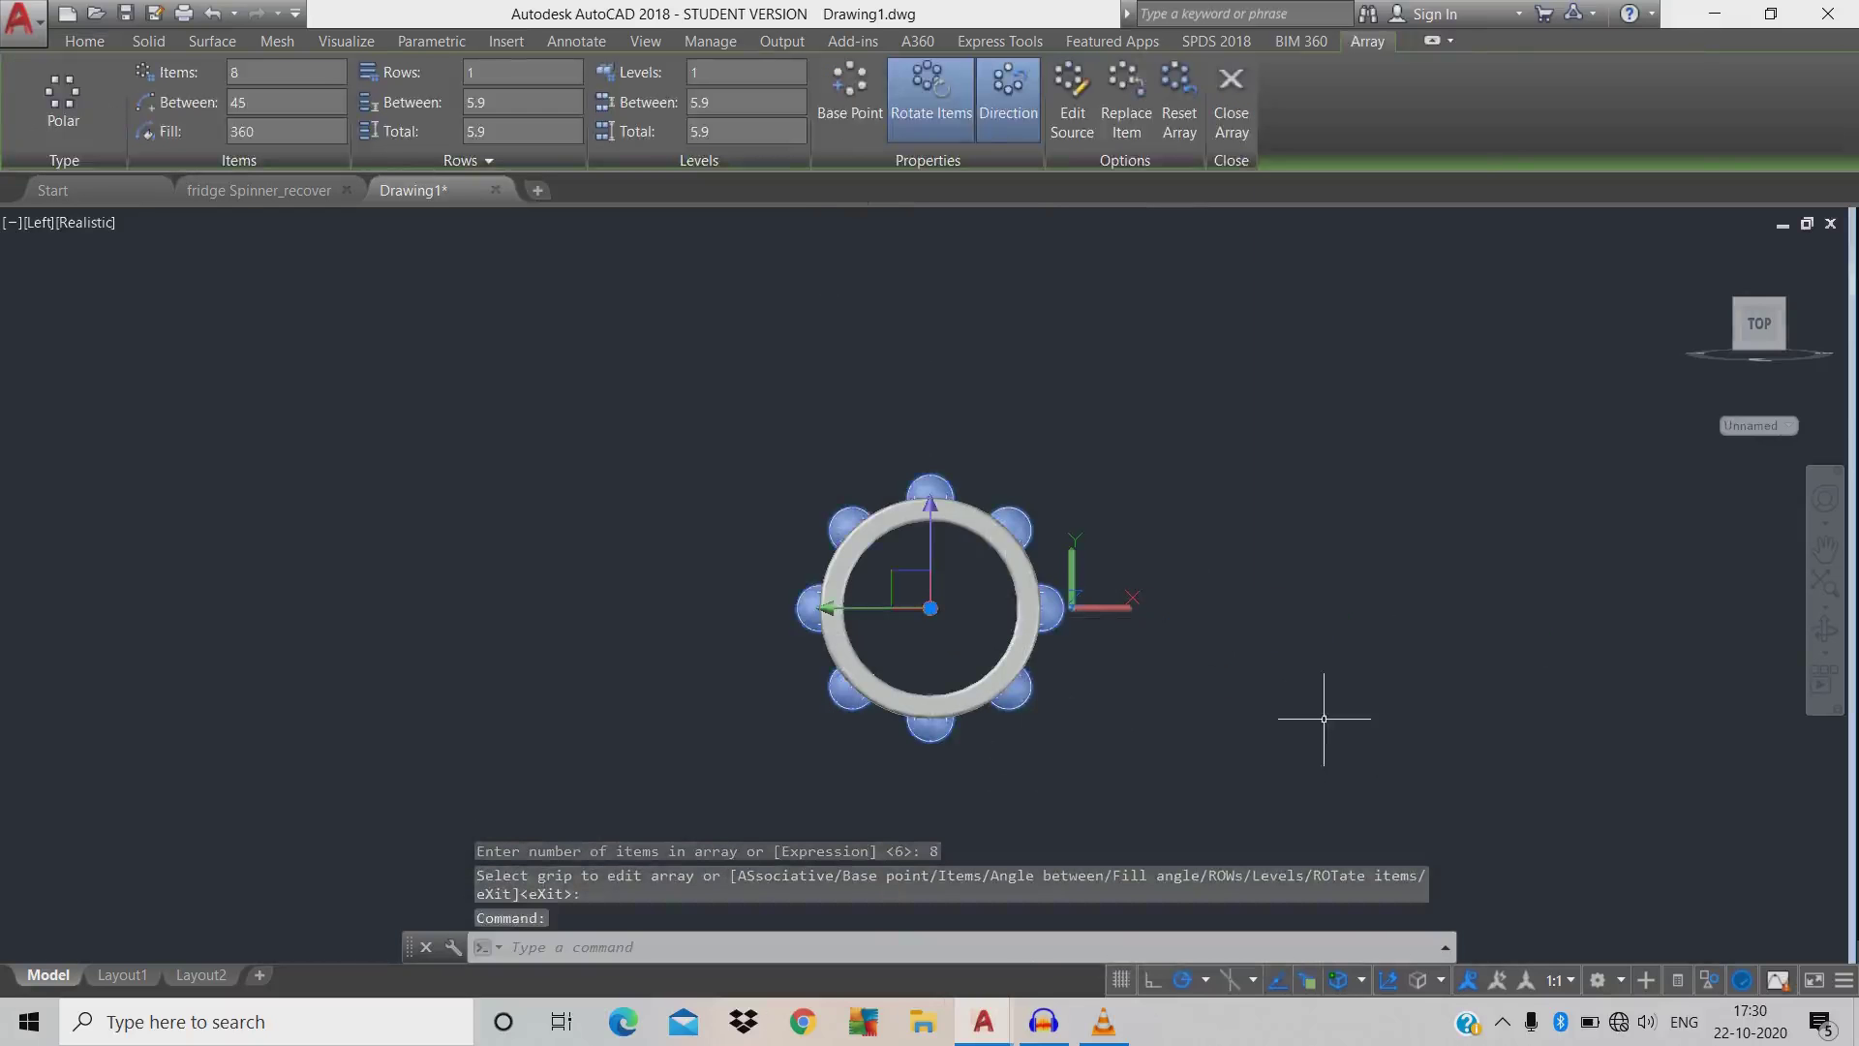
{"action": "key", "text": "Return"}
{"action": "right_click", "coordinate": [1285, 471]}
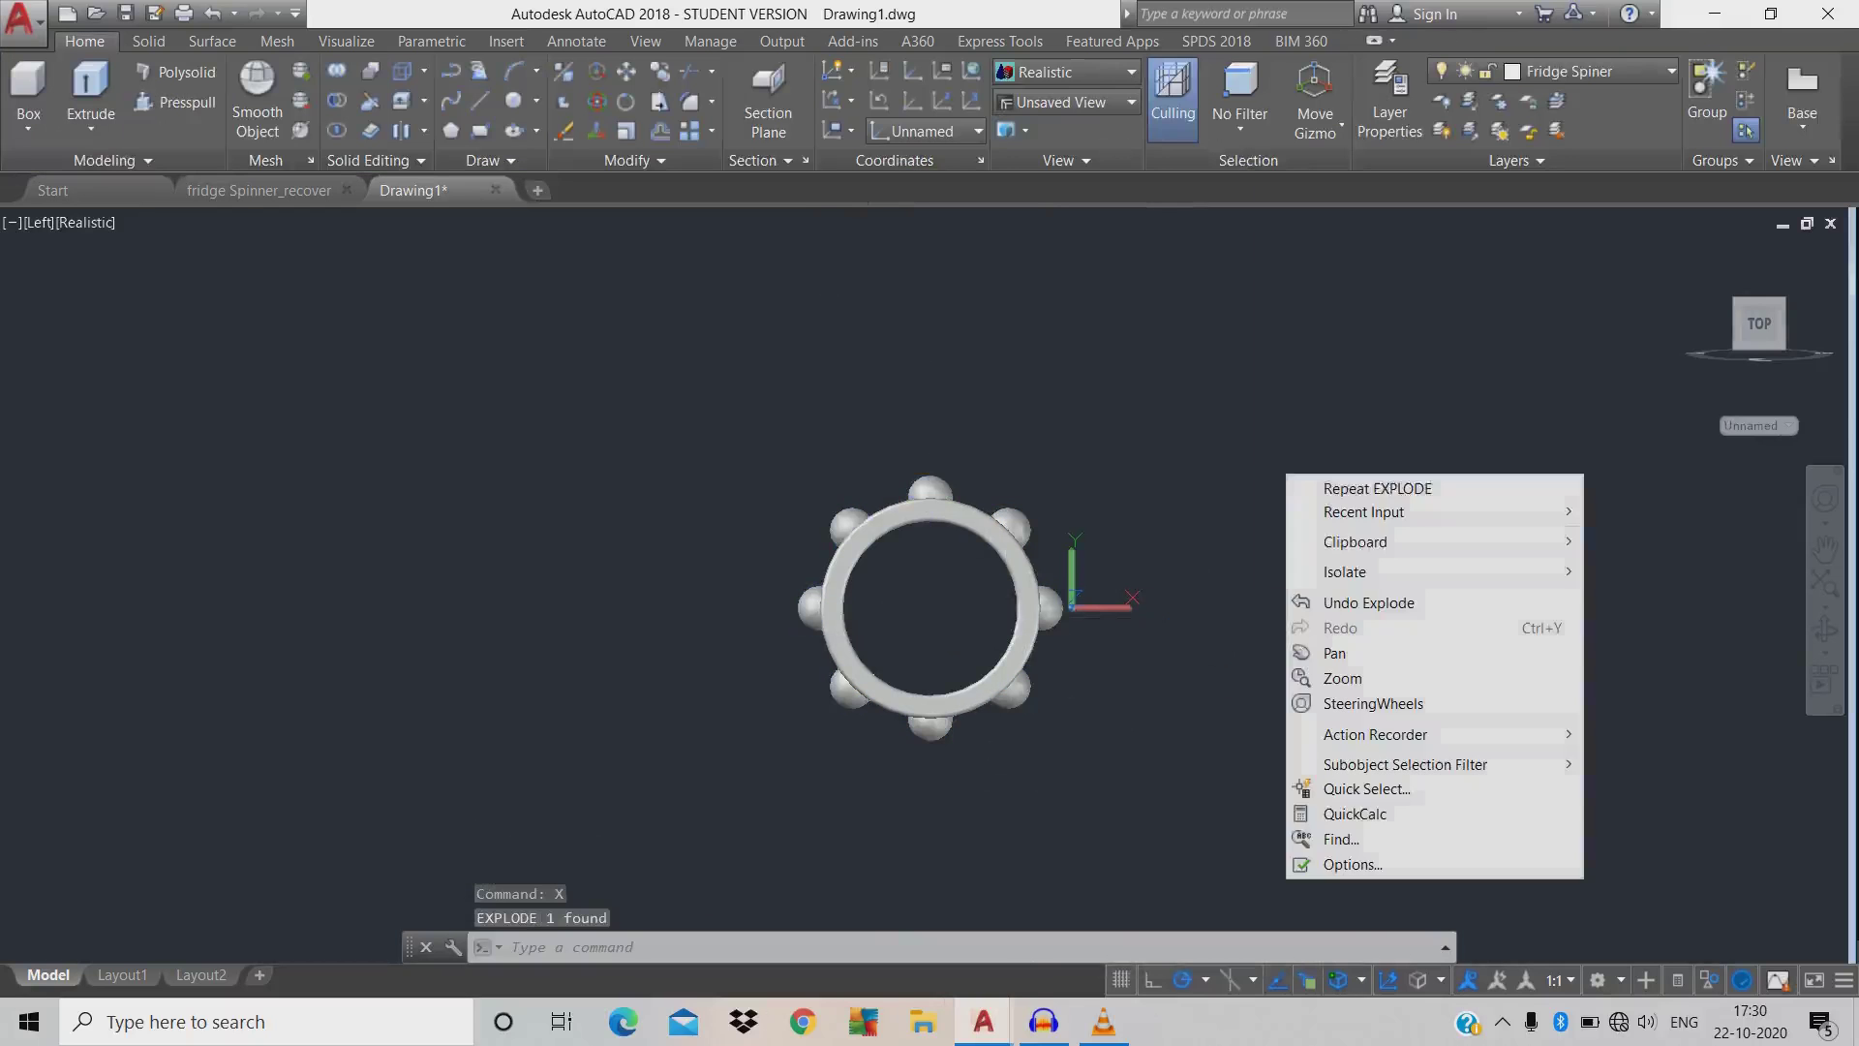
{"action": "mouse_move", "coordinate": [1356, 572]}
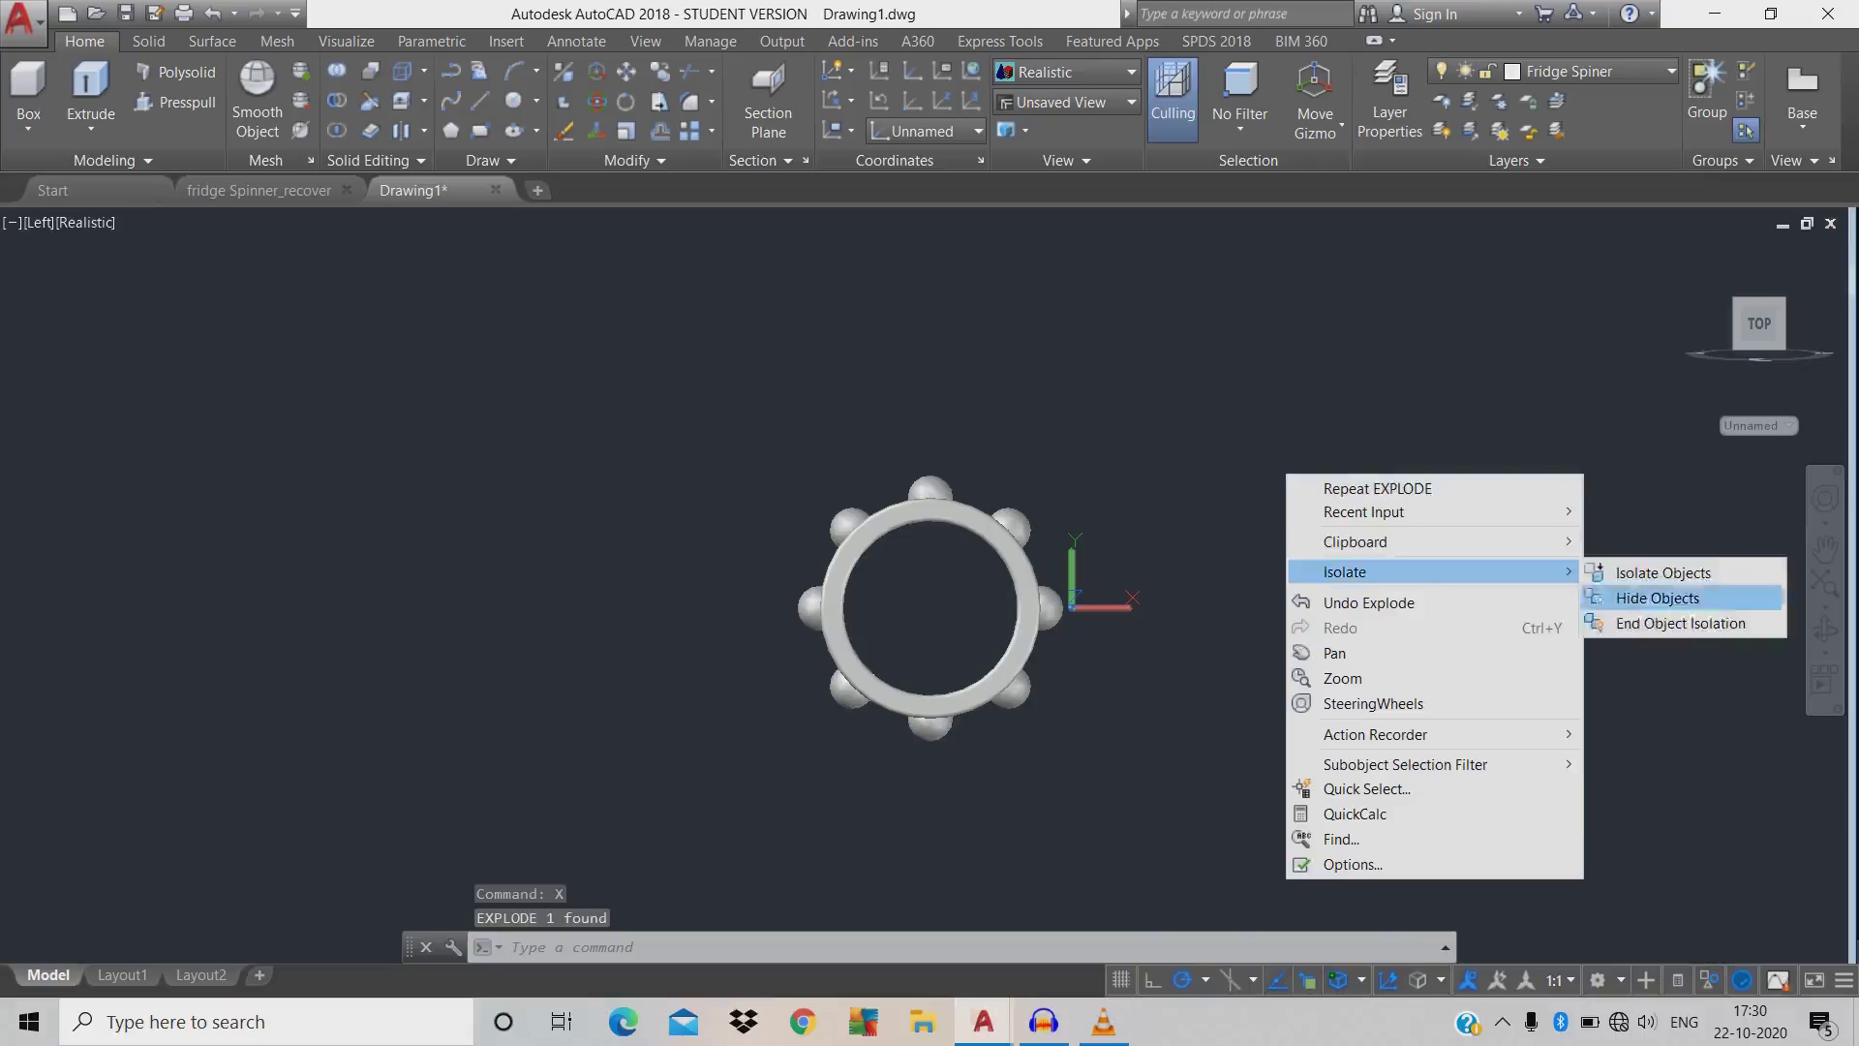
{"action": "left_click", "coordinate": [1685, 623]}
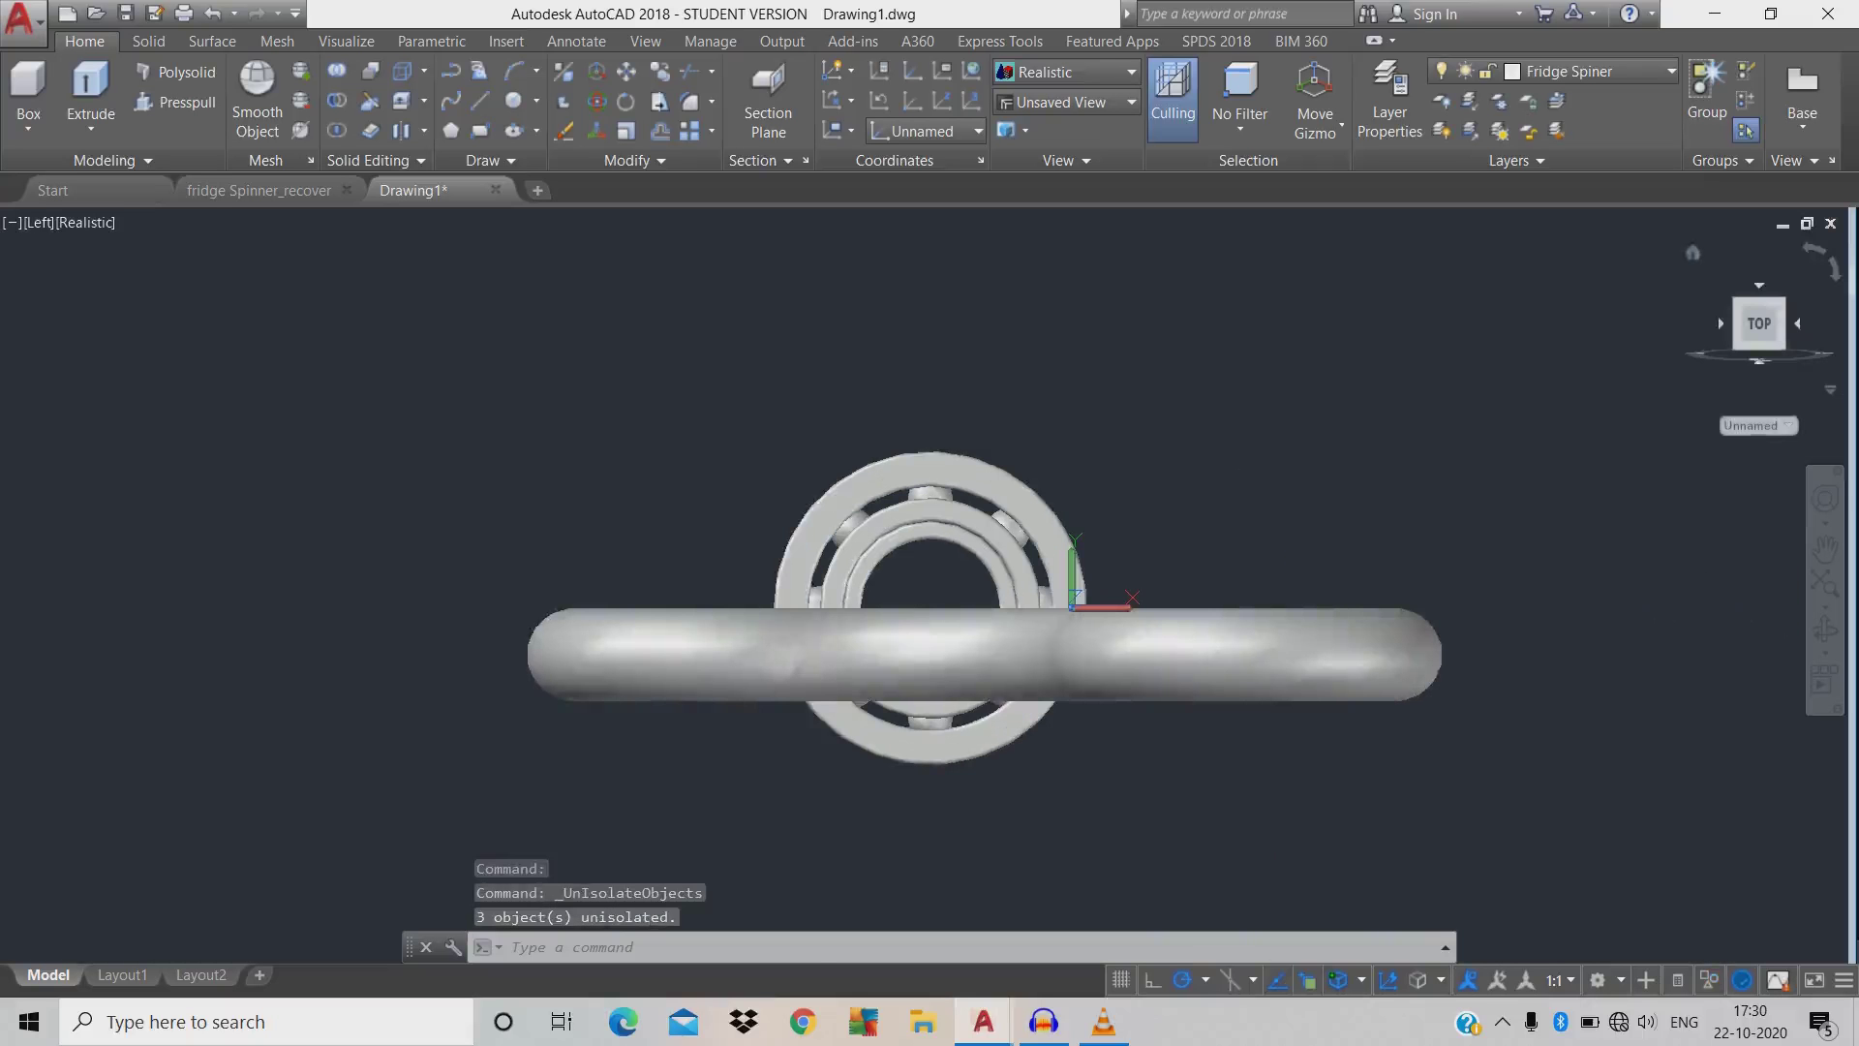
- Switch to an isometric view of the whole model with parallel projection
{"action": "left_click", "coordinate": [1784, 300]}
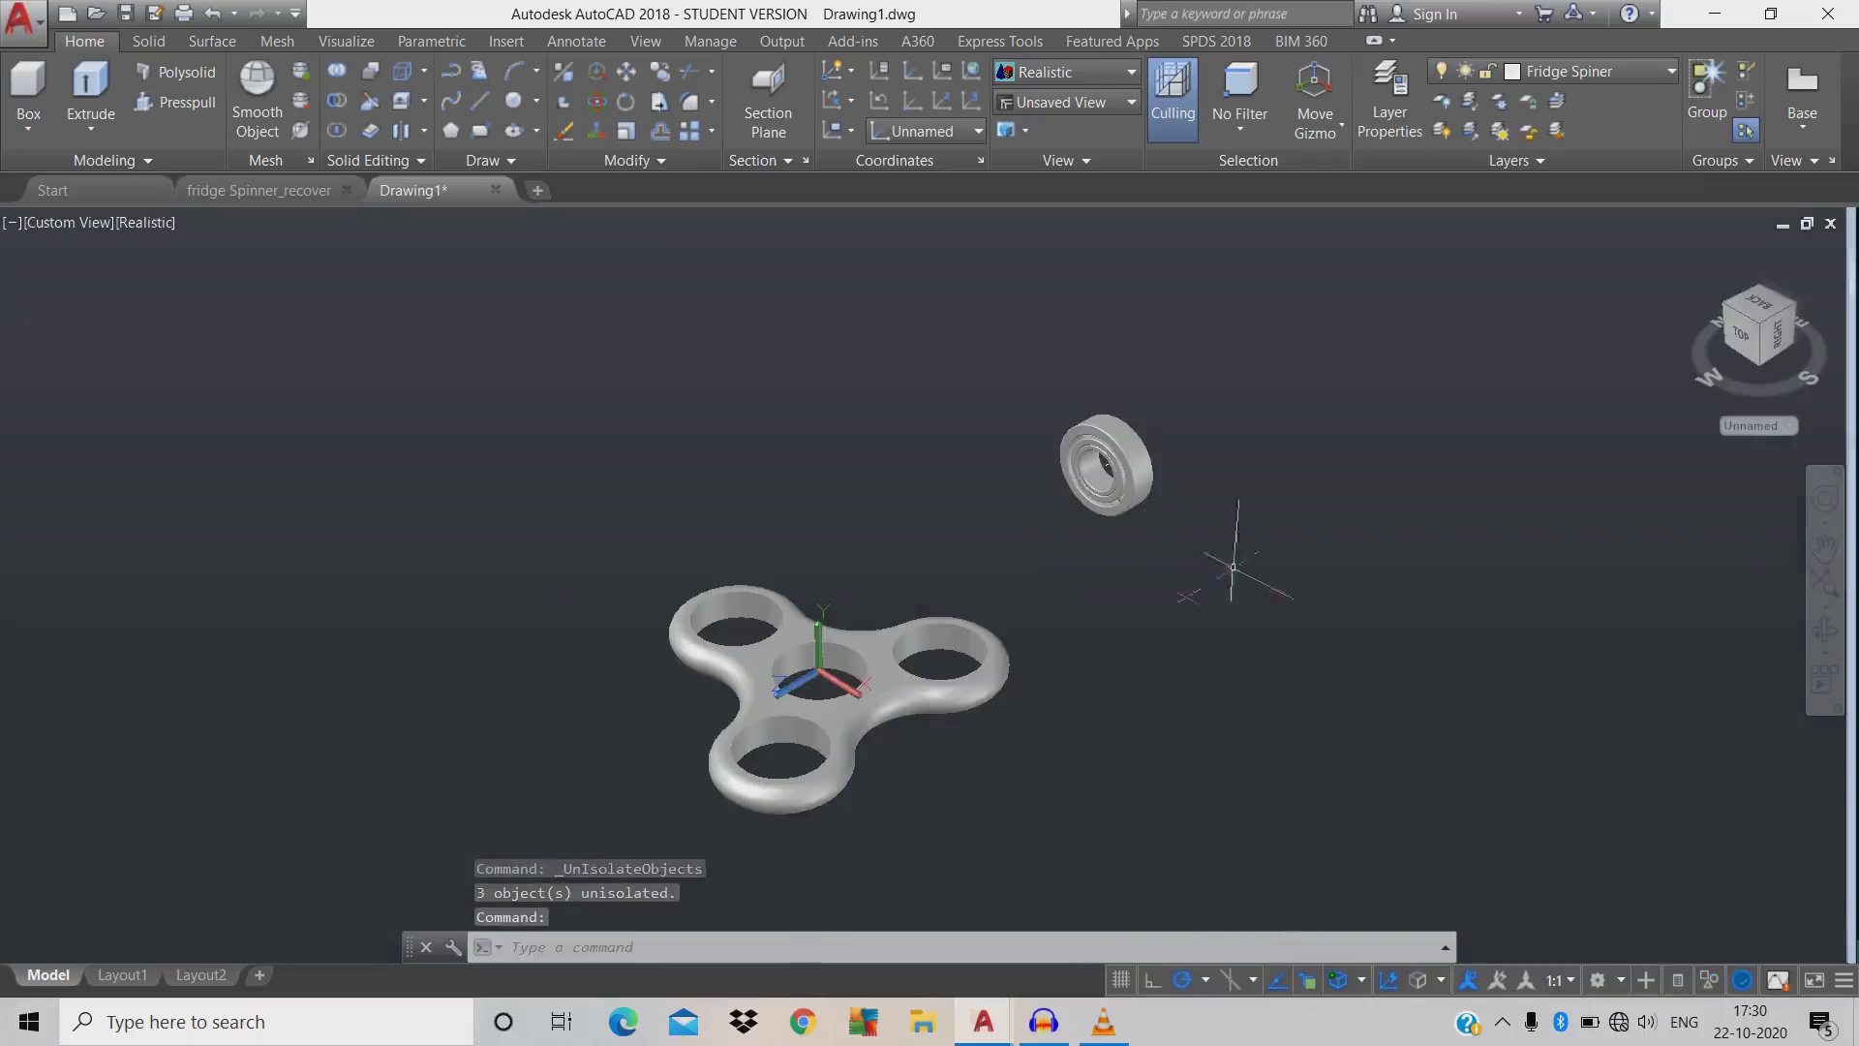
{"action": "right_click", "coordinate": [1754, 385]}
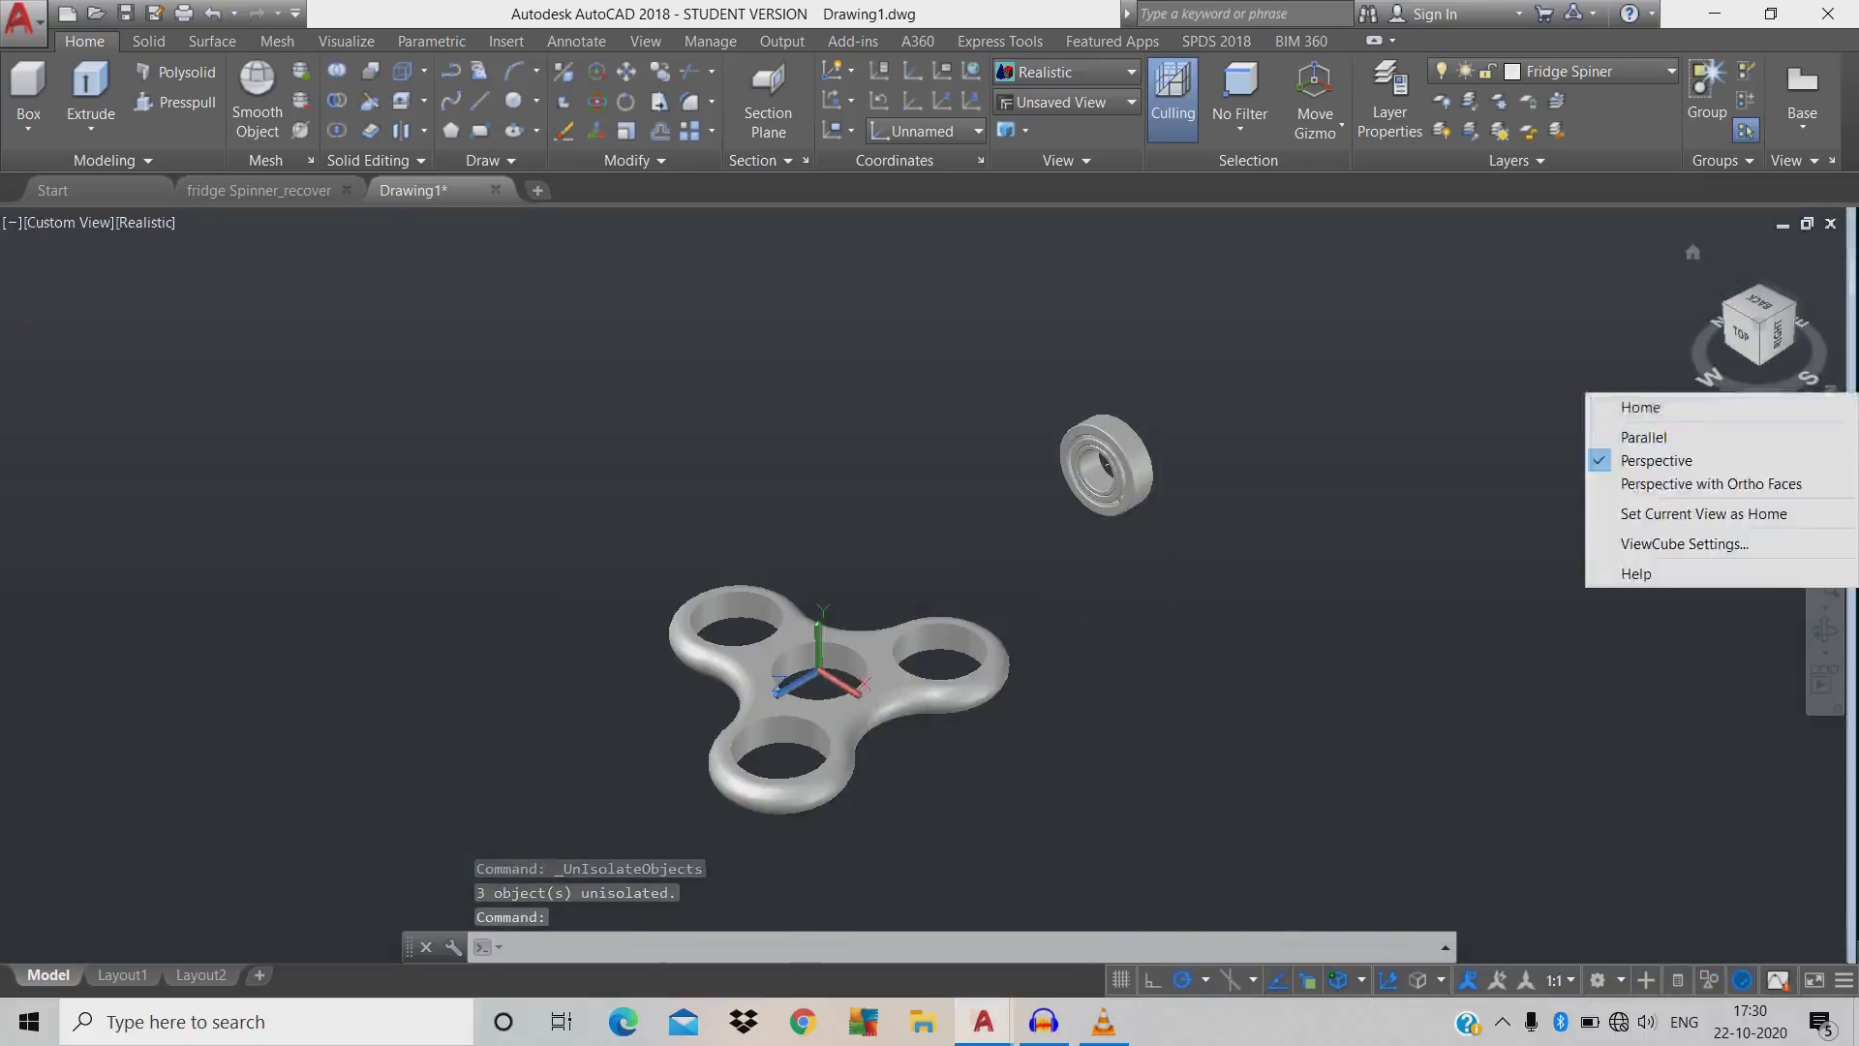
{"action": "left_click", "coordinate": [1646, 437]}
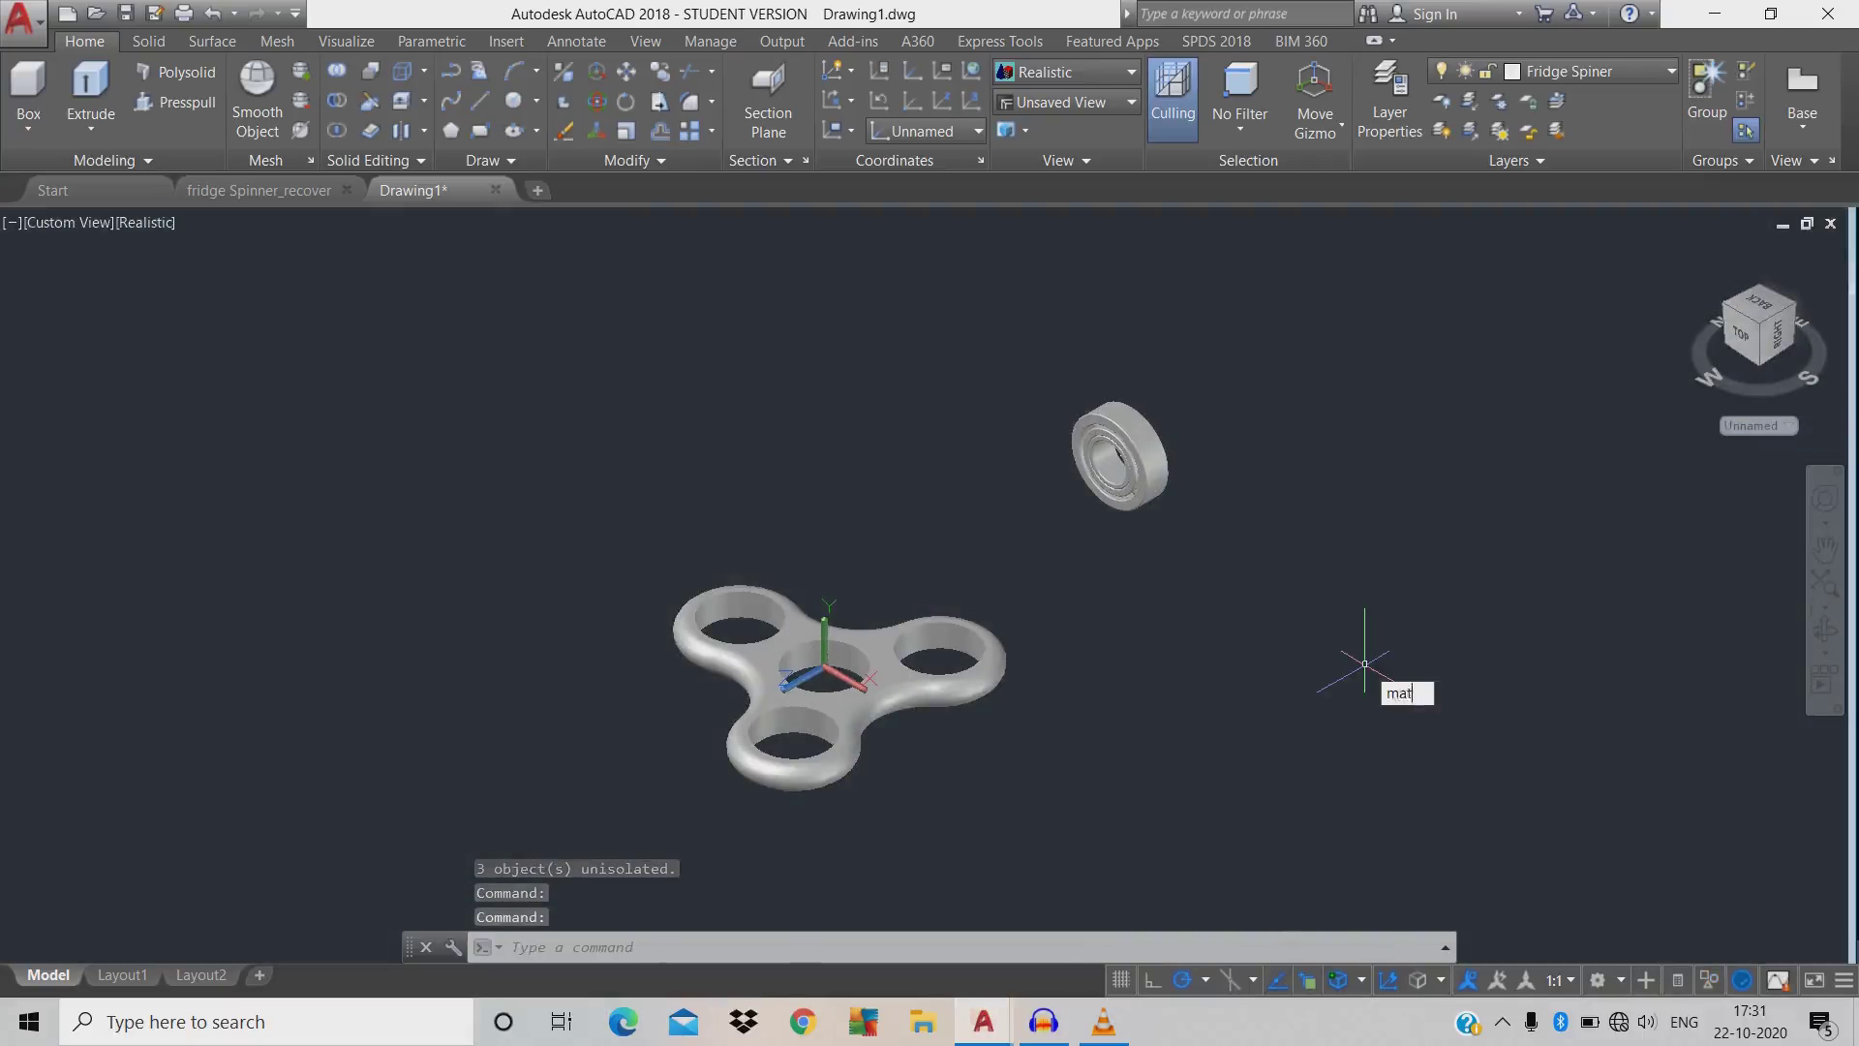
- Open the Materials Browser with MAT and apply Flaked Satin - Blue from the Metallic Paint category to the spinner body
{"action": "key", "text": "Return"}
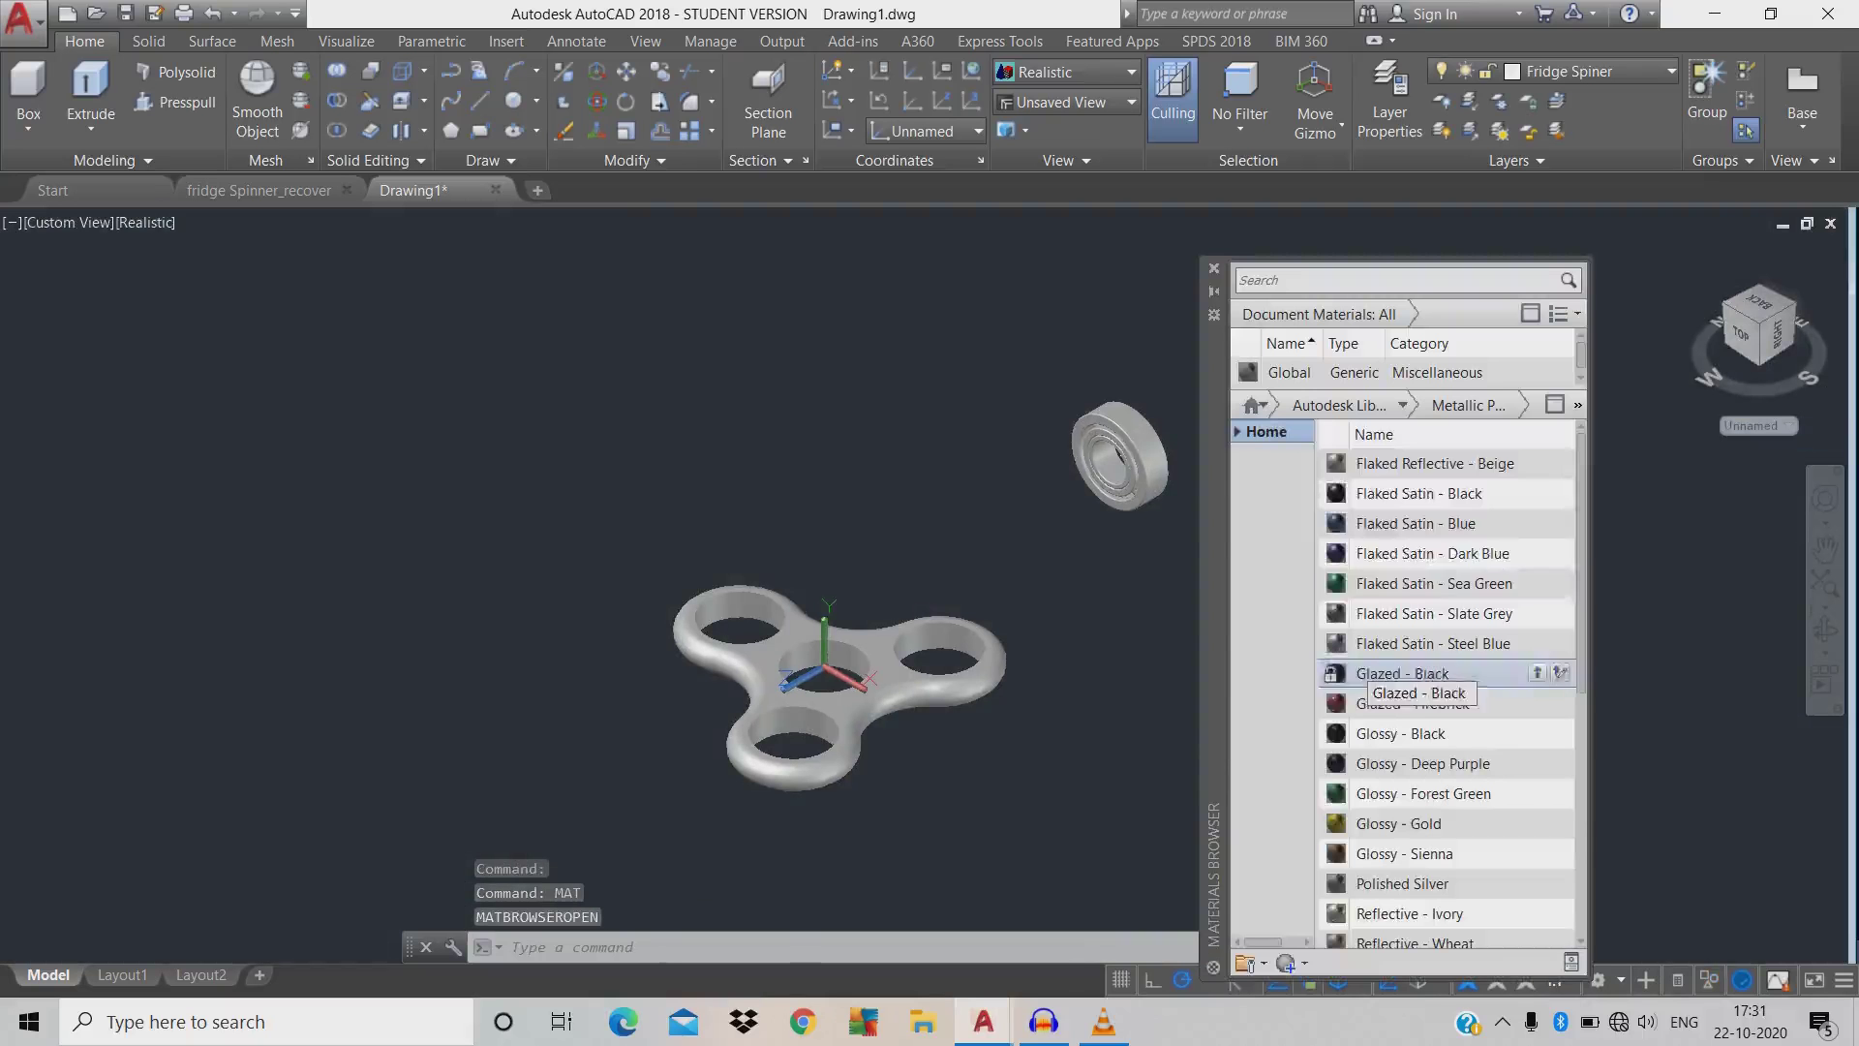
{"action": "left_click", "coordinate": [1402, 405]}
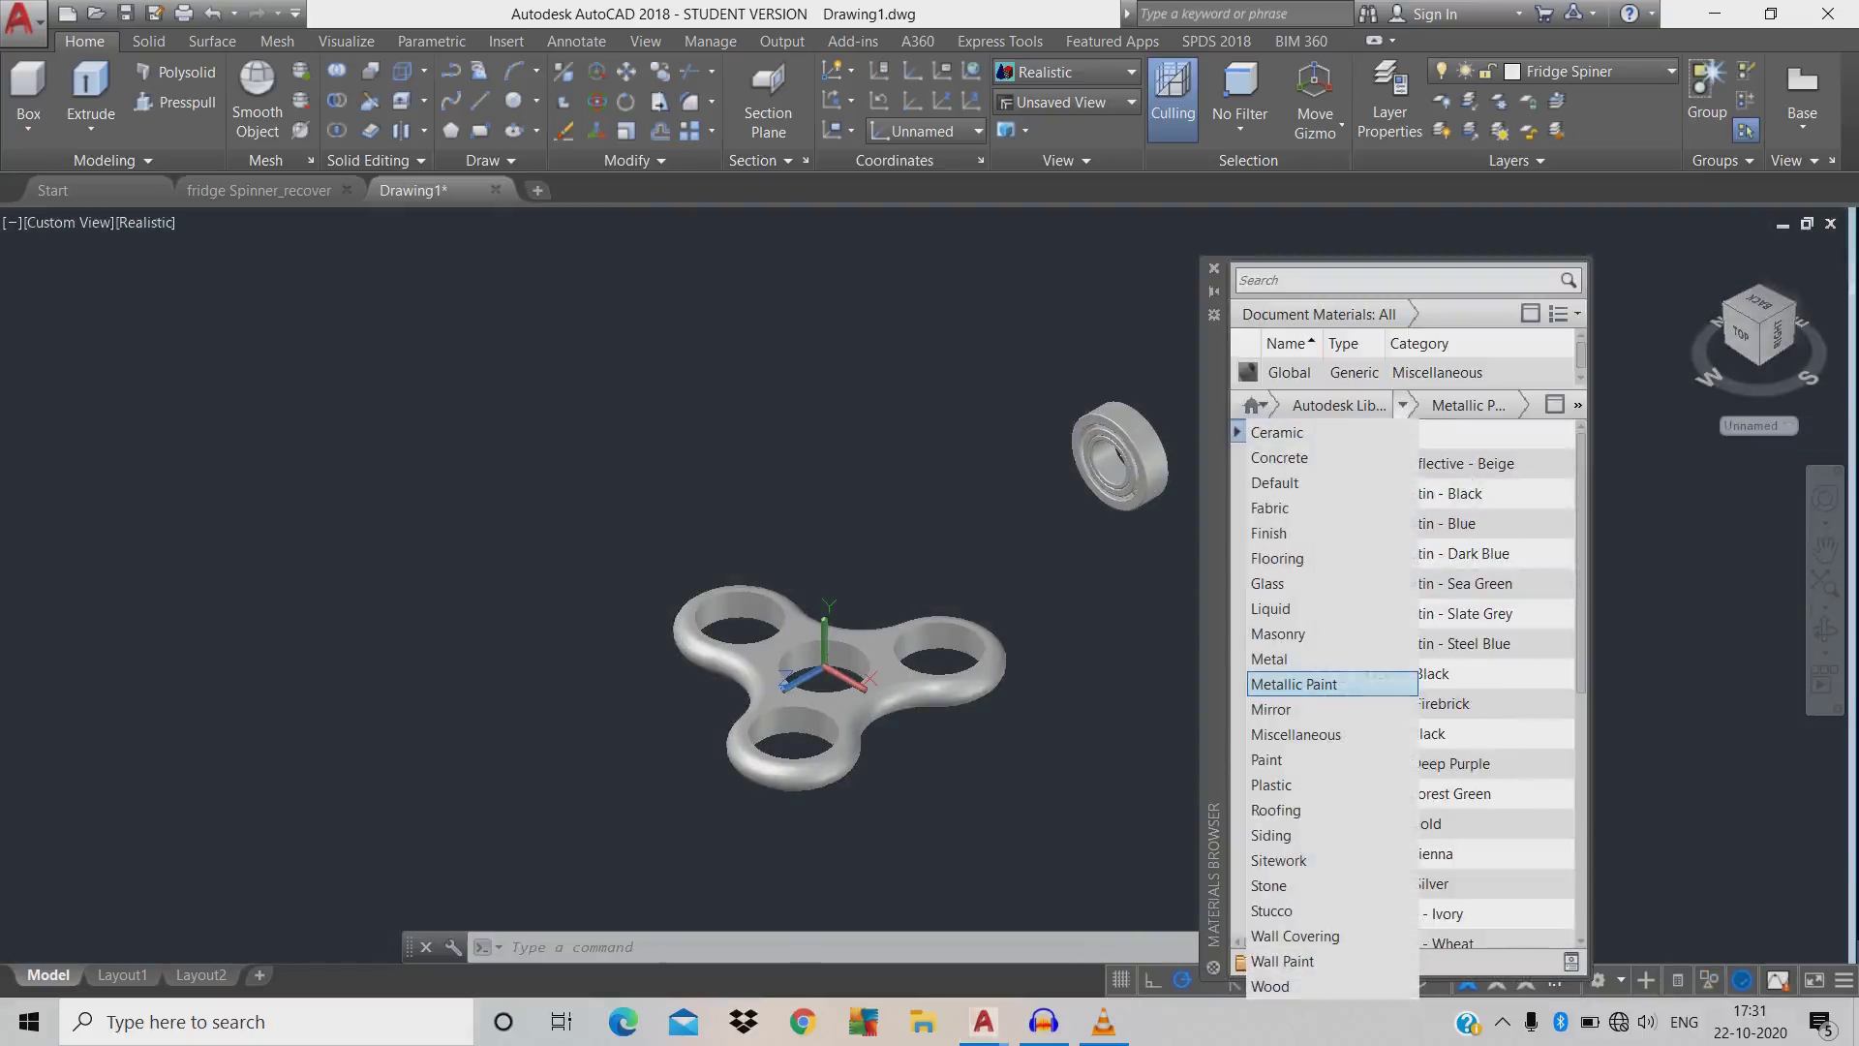
{"action": "left_click", "coordinate": [1293, 684]}
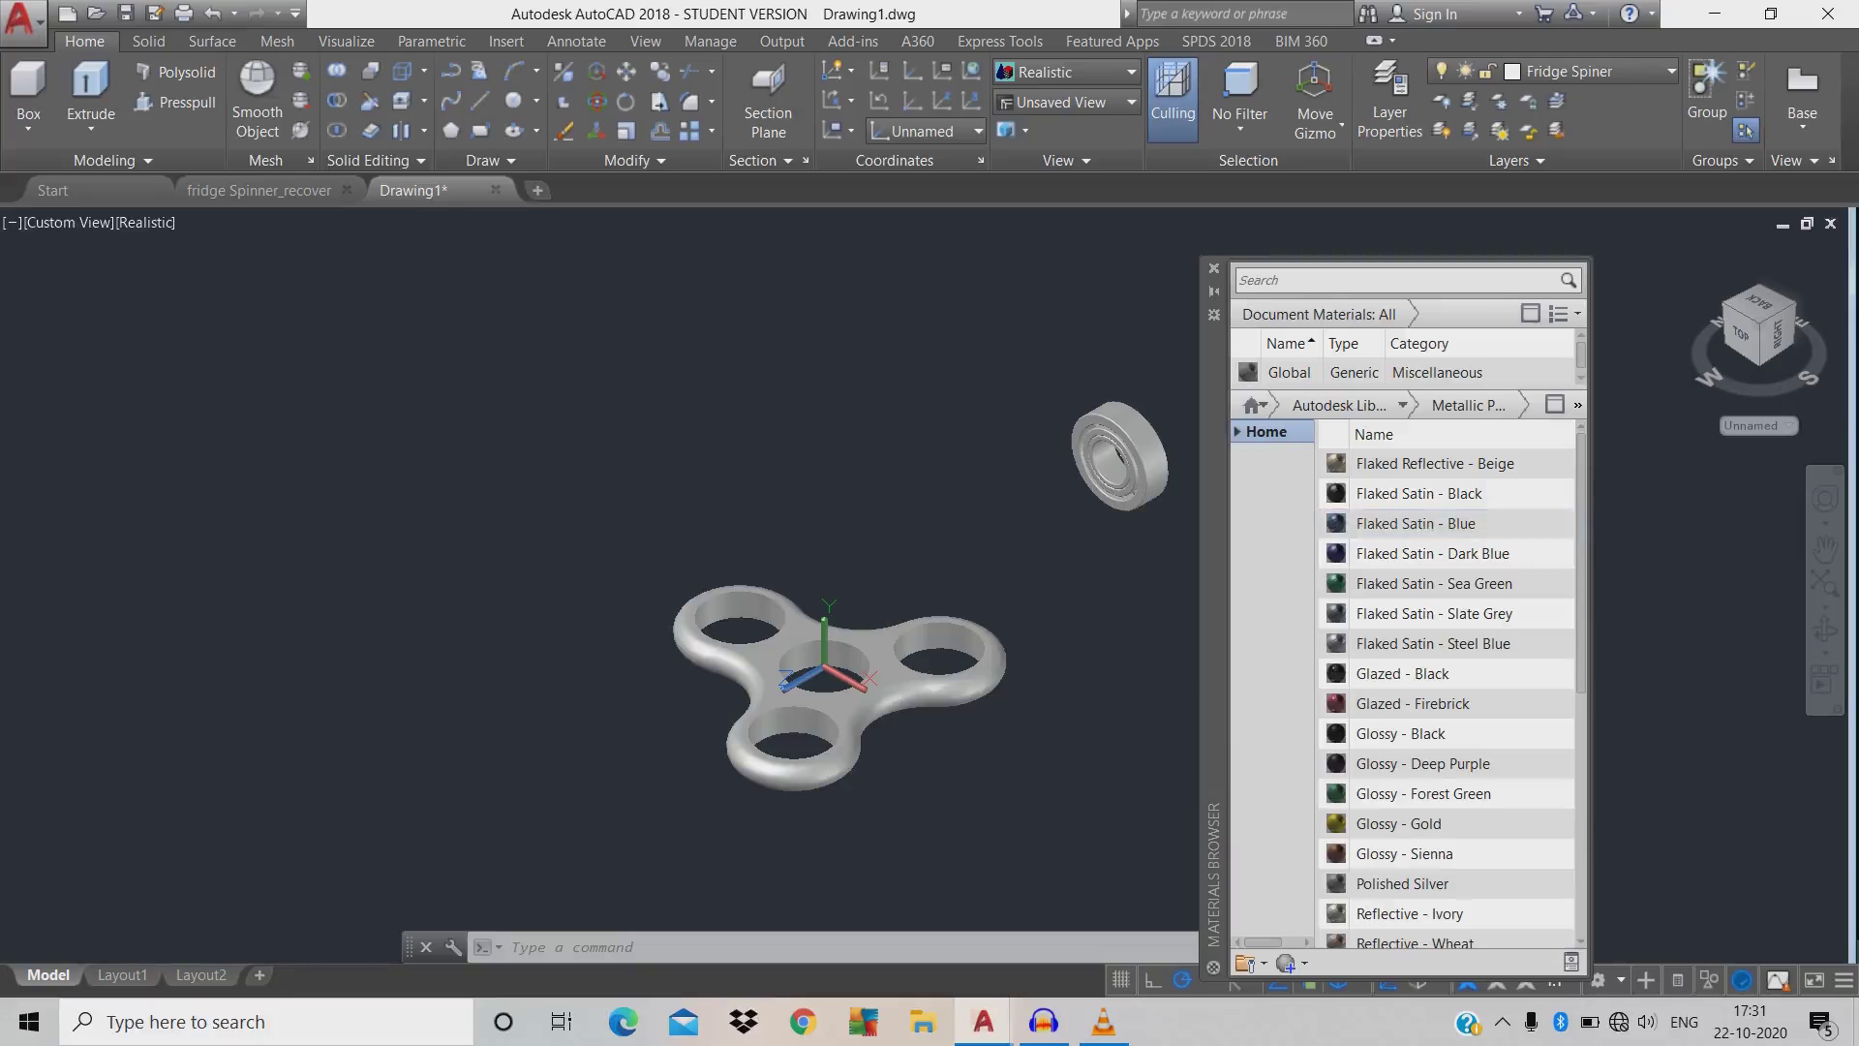
{"action": "left_click_drag", "start_coordinate": [1416, 523], "coordinate": [843, 678]}
- Apply a black metallic paint to the bearing's outer ring and Glossy - Gold to its inner ring
{"action": "scroll", "coordinate": [1145, 431], "scroll_direction": "up", "scroll_amount": 3}
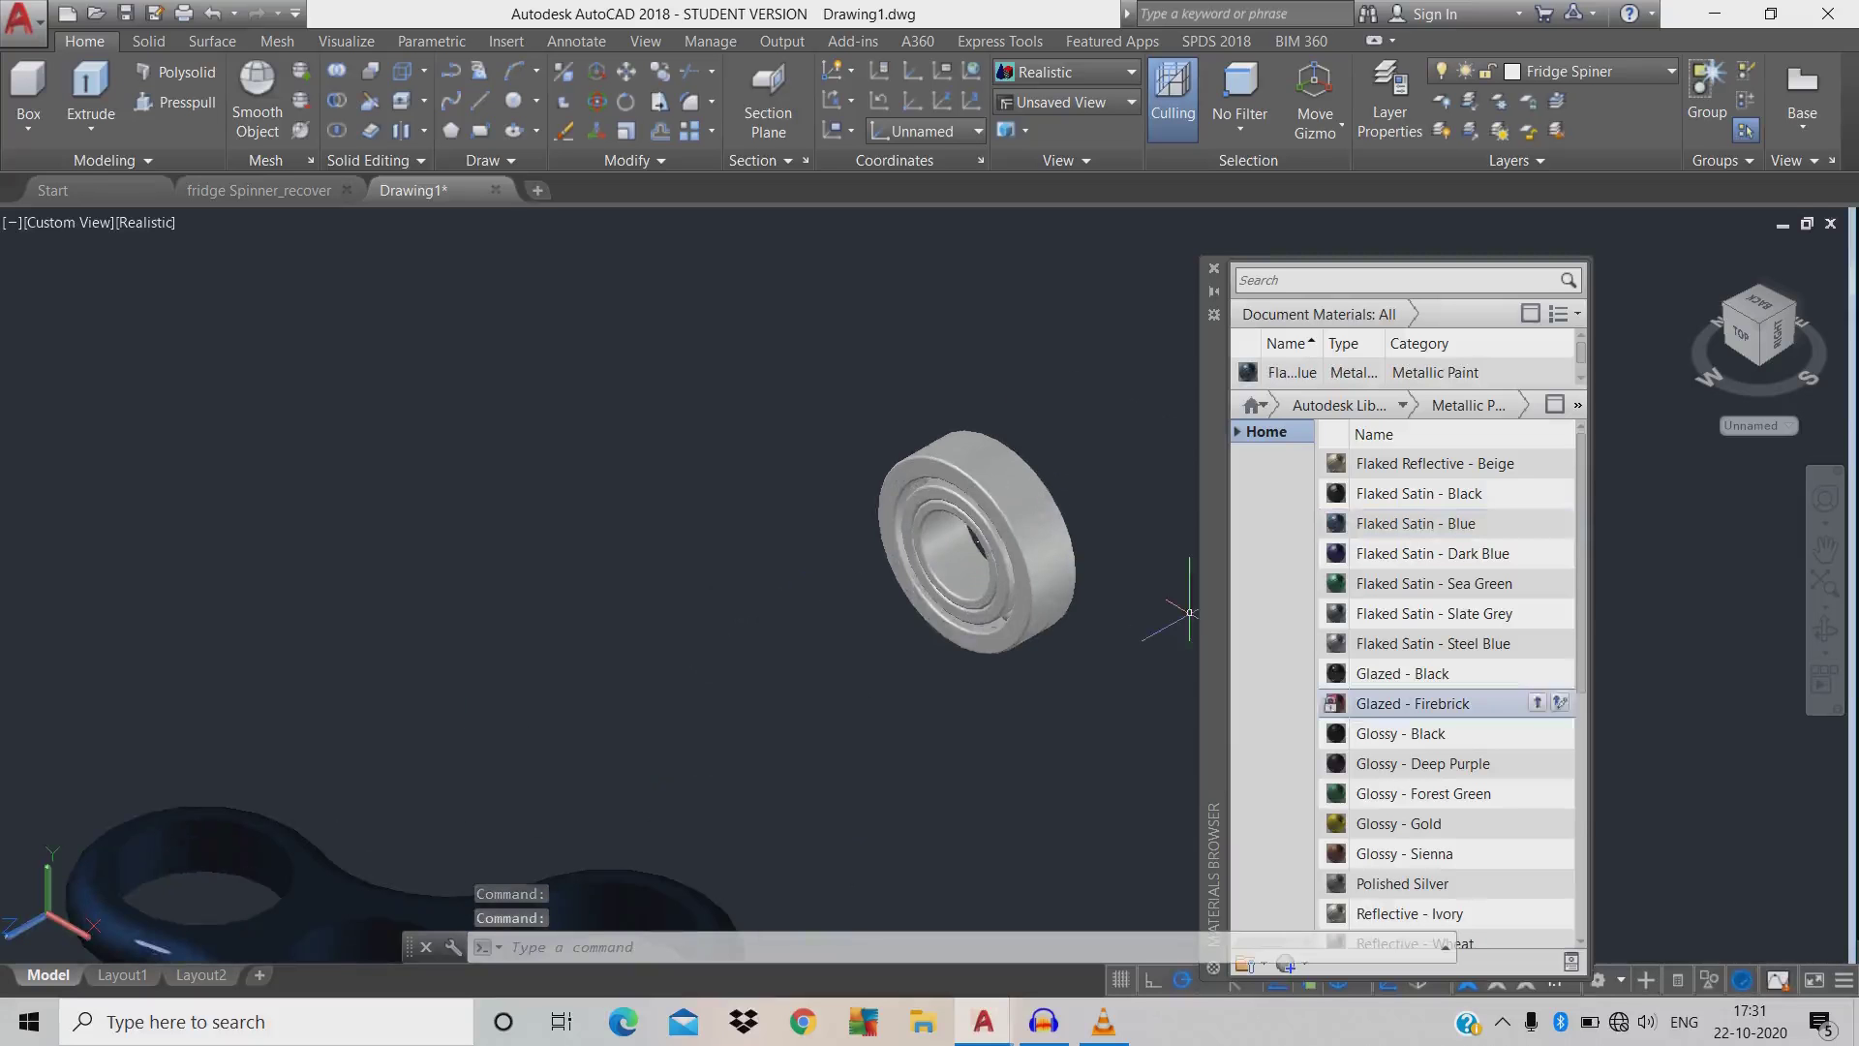
{"action": "left_click_drag", "start_coordinate": [1190, 612], "coordinate": [1017, 567]}
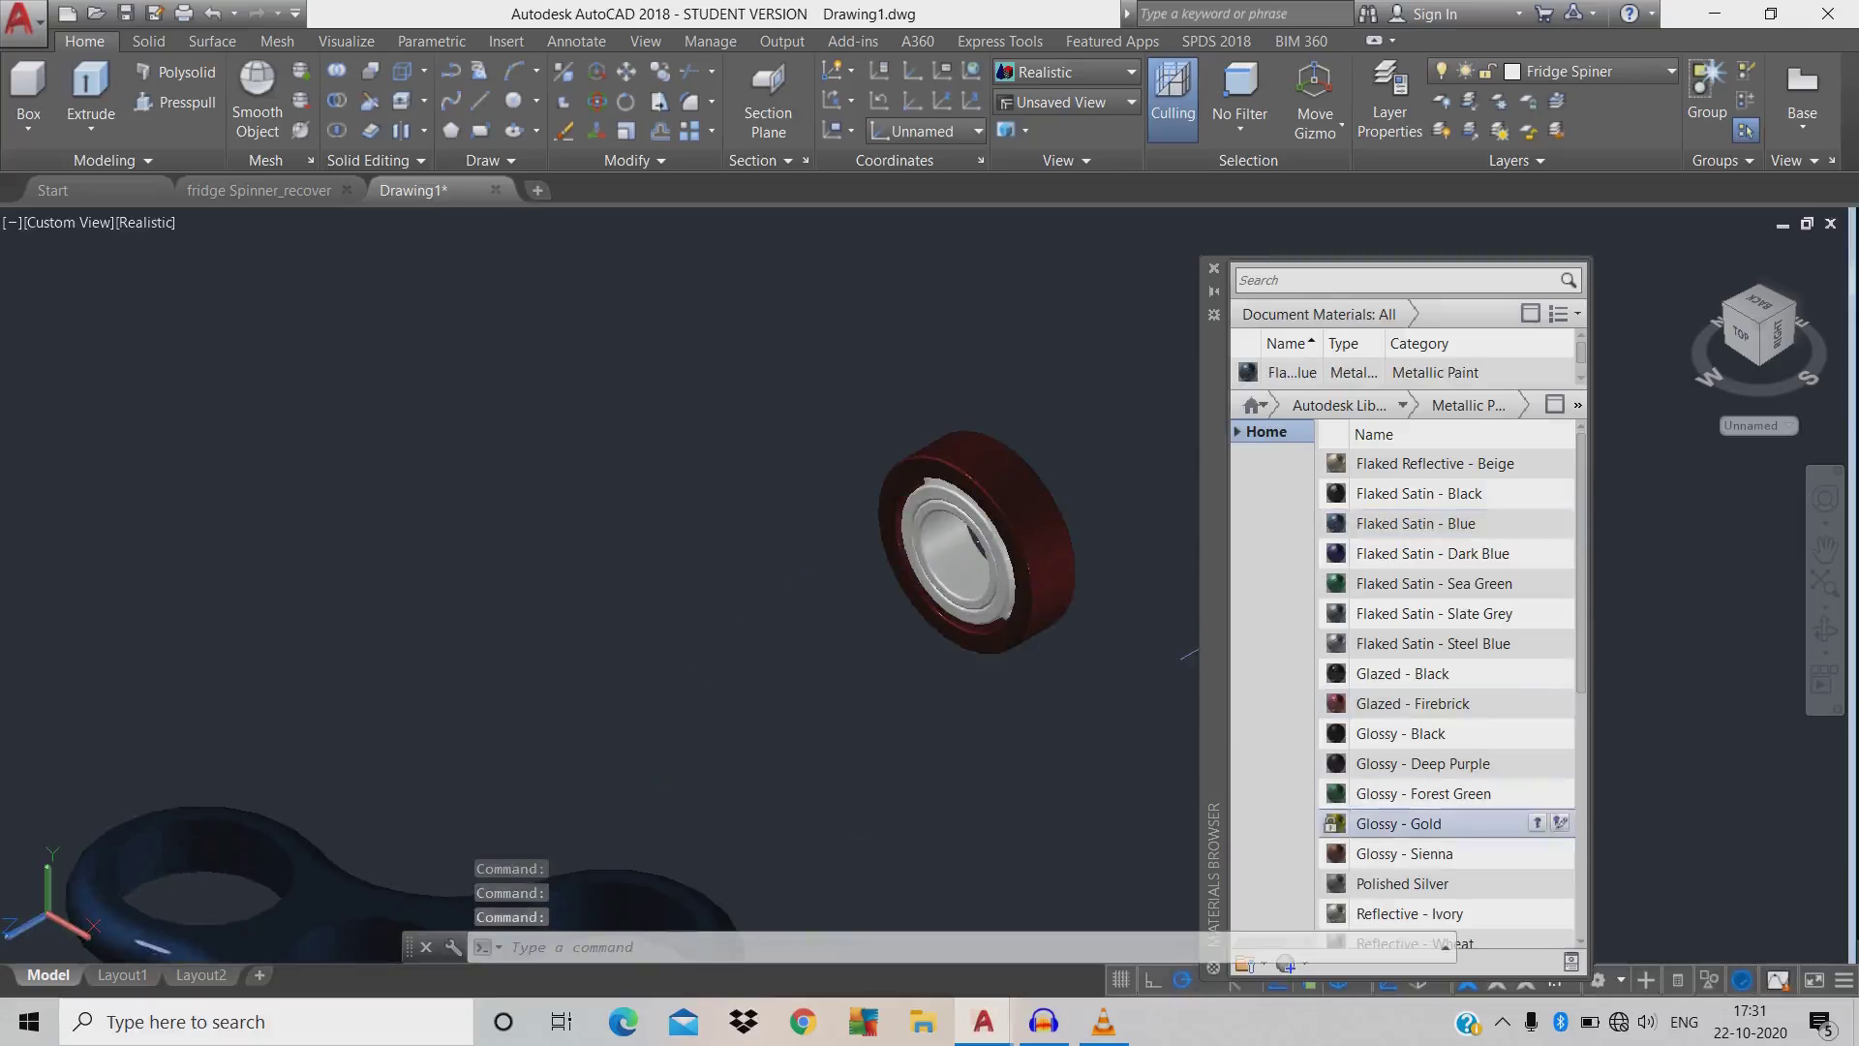
{"action": "left_click_drag", "start_coordinate": [1014, 584], "coordinate": [1014, 584]}
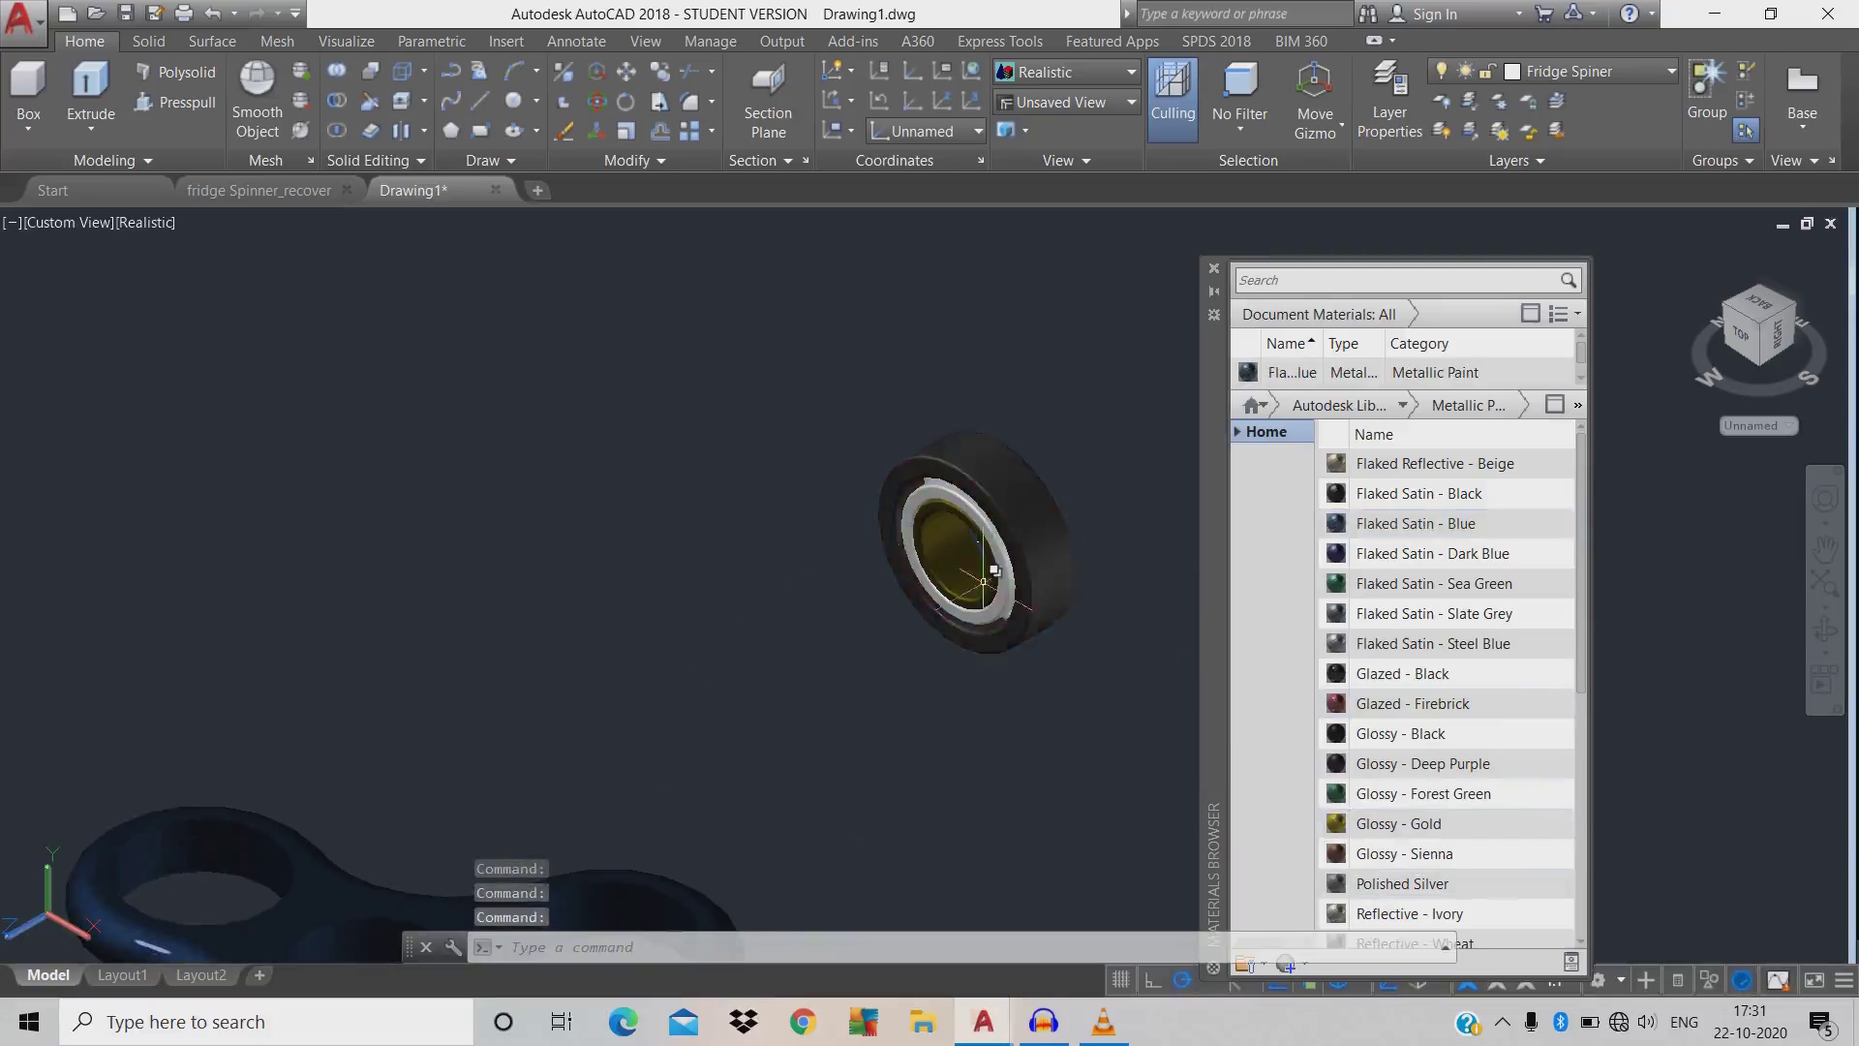
- Apply Glazed - Firebrick to the bearing's middle cage ring and close the Materials Browser
{"action": "scroll", "coordinate": [973, 513], "scroll_direction": "up", "scroll_amount": 3}
{"action": "scroll", "coordinate": [1191, 533], "scroll_direction": "up", "scroll_amount": 2}
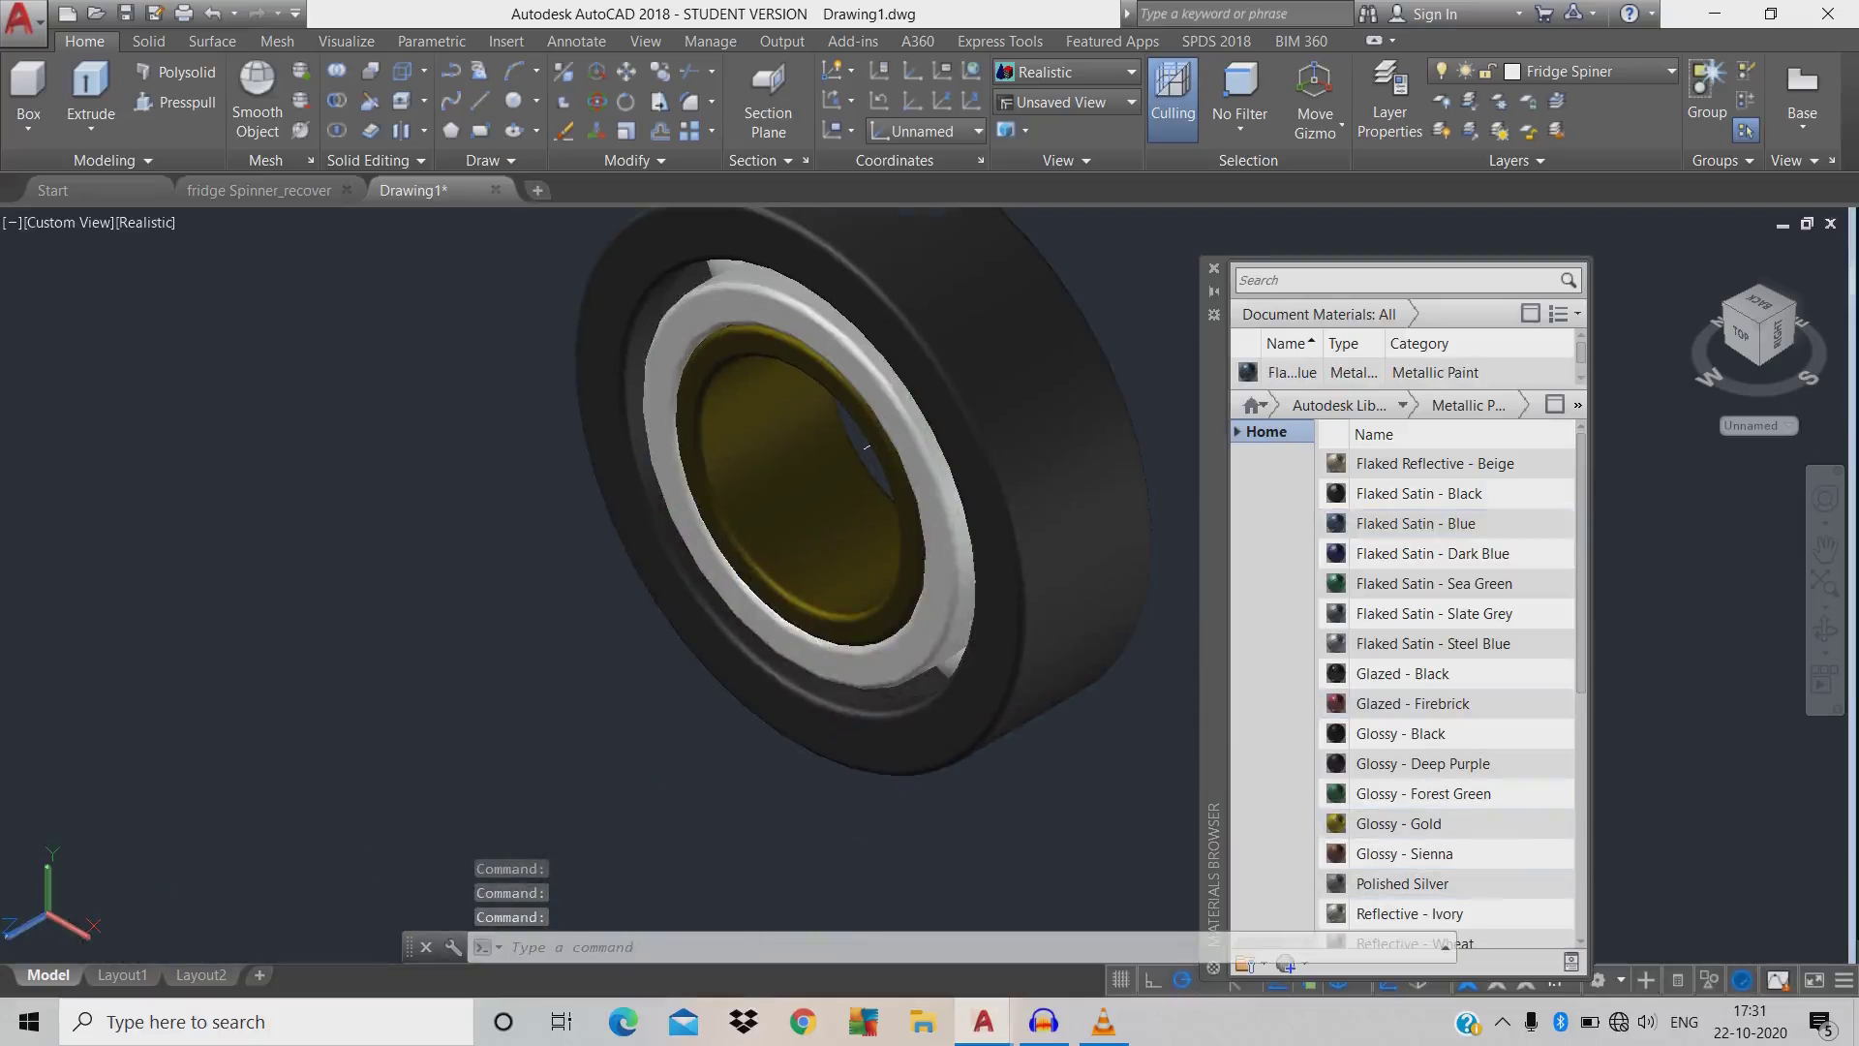
{"action": "left_click_drag", "start_coordinate": [1143, 542], "coordinate": [914, 614]}
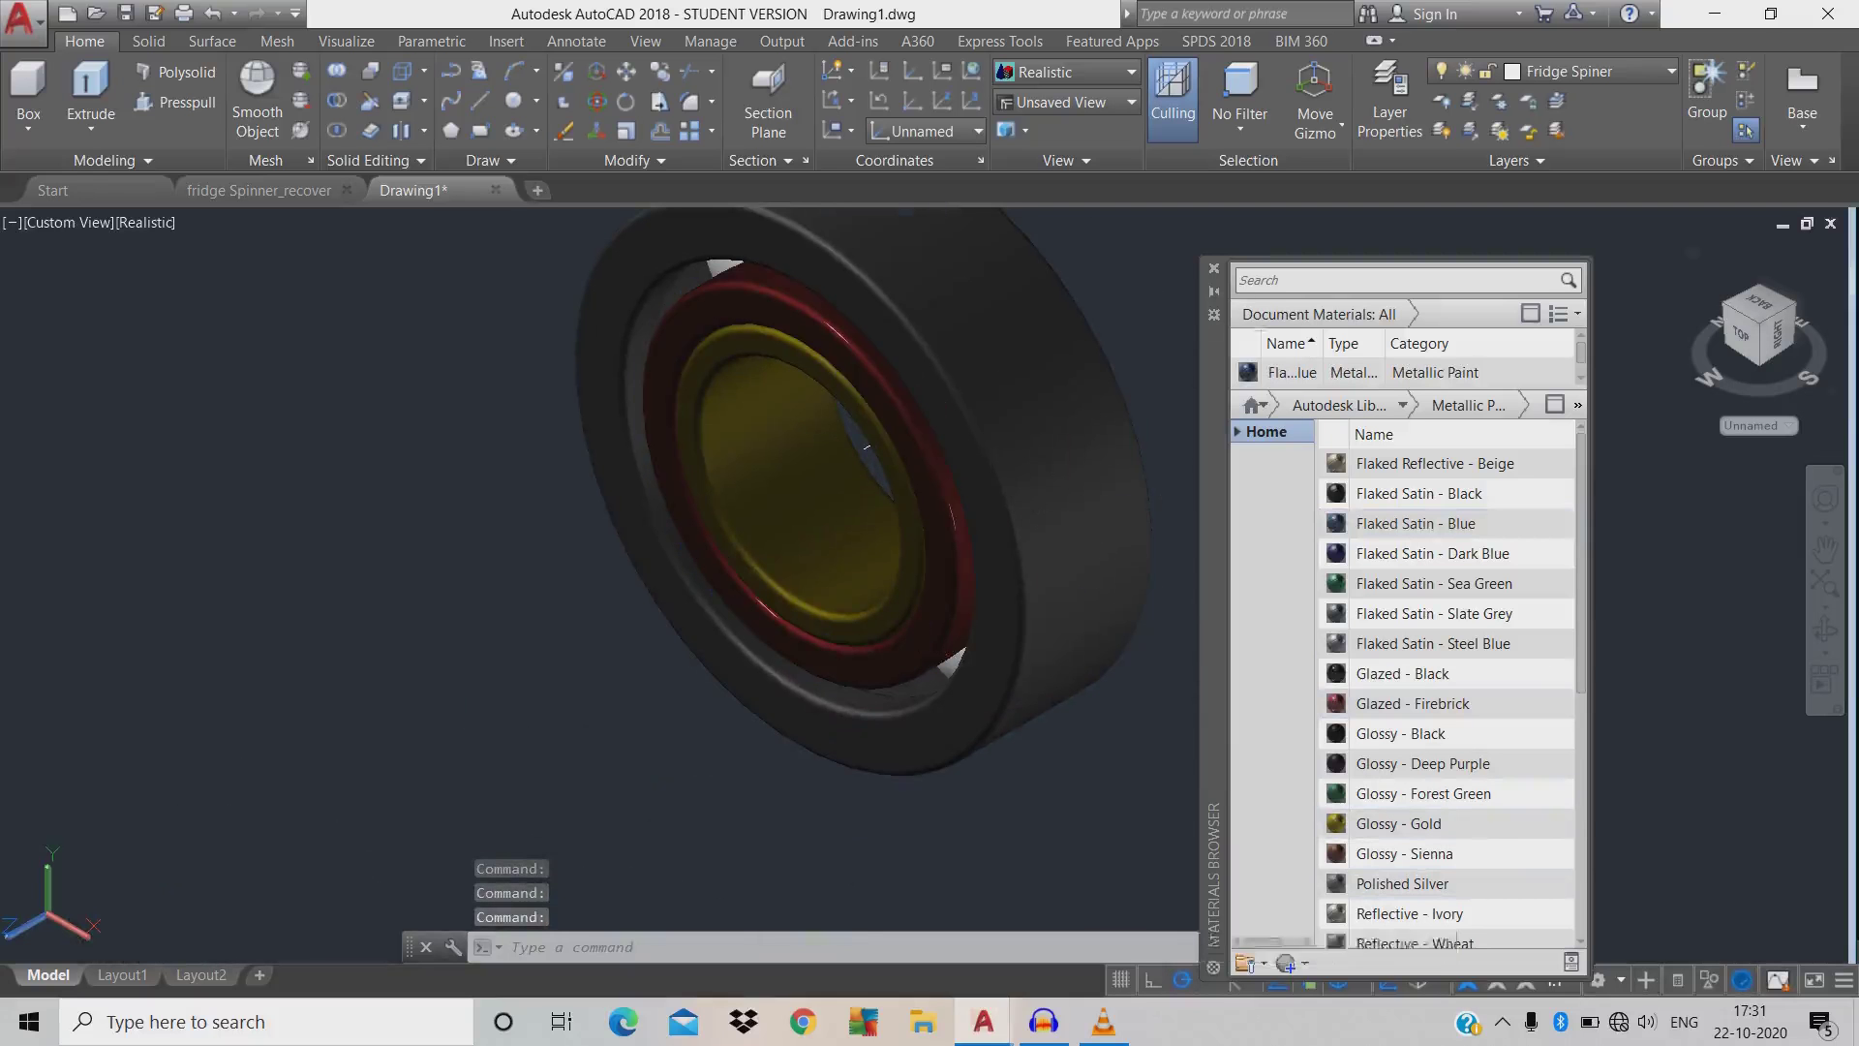
{"action": "left_click", "coordinate": [1213, 268]}
- Rotate the whole bearing -90 degrees about the gizmo's green axis with 3D Rotate so that it lies flat
{"action": "scroll", "coordinate": [1247, 323], "scroll_direction": "down", "scroll_amount": 5}
{"action": "scroll", "coordinate": [1226, 402], "scroll_direction": "down", "scroll_amount": 2}
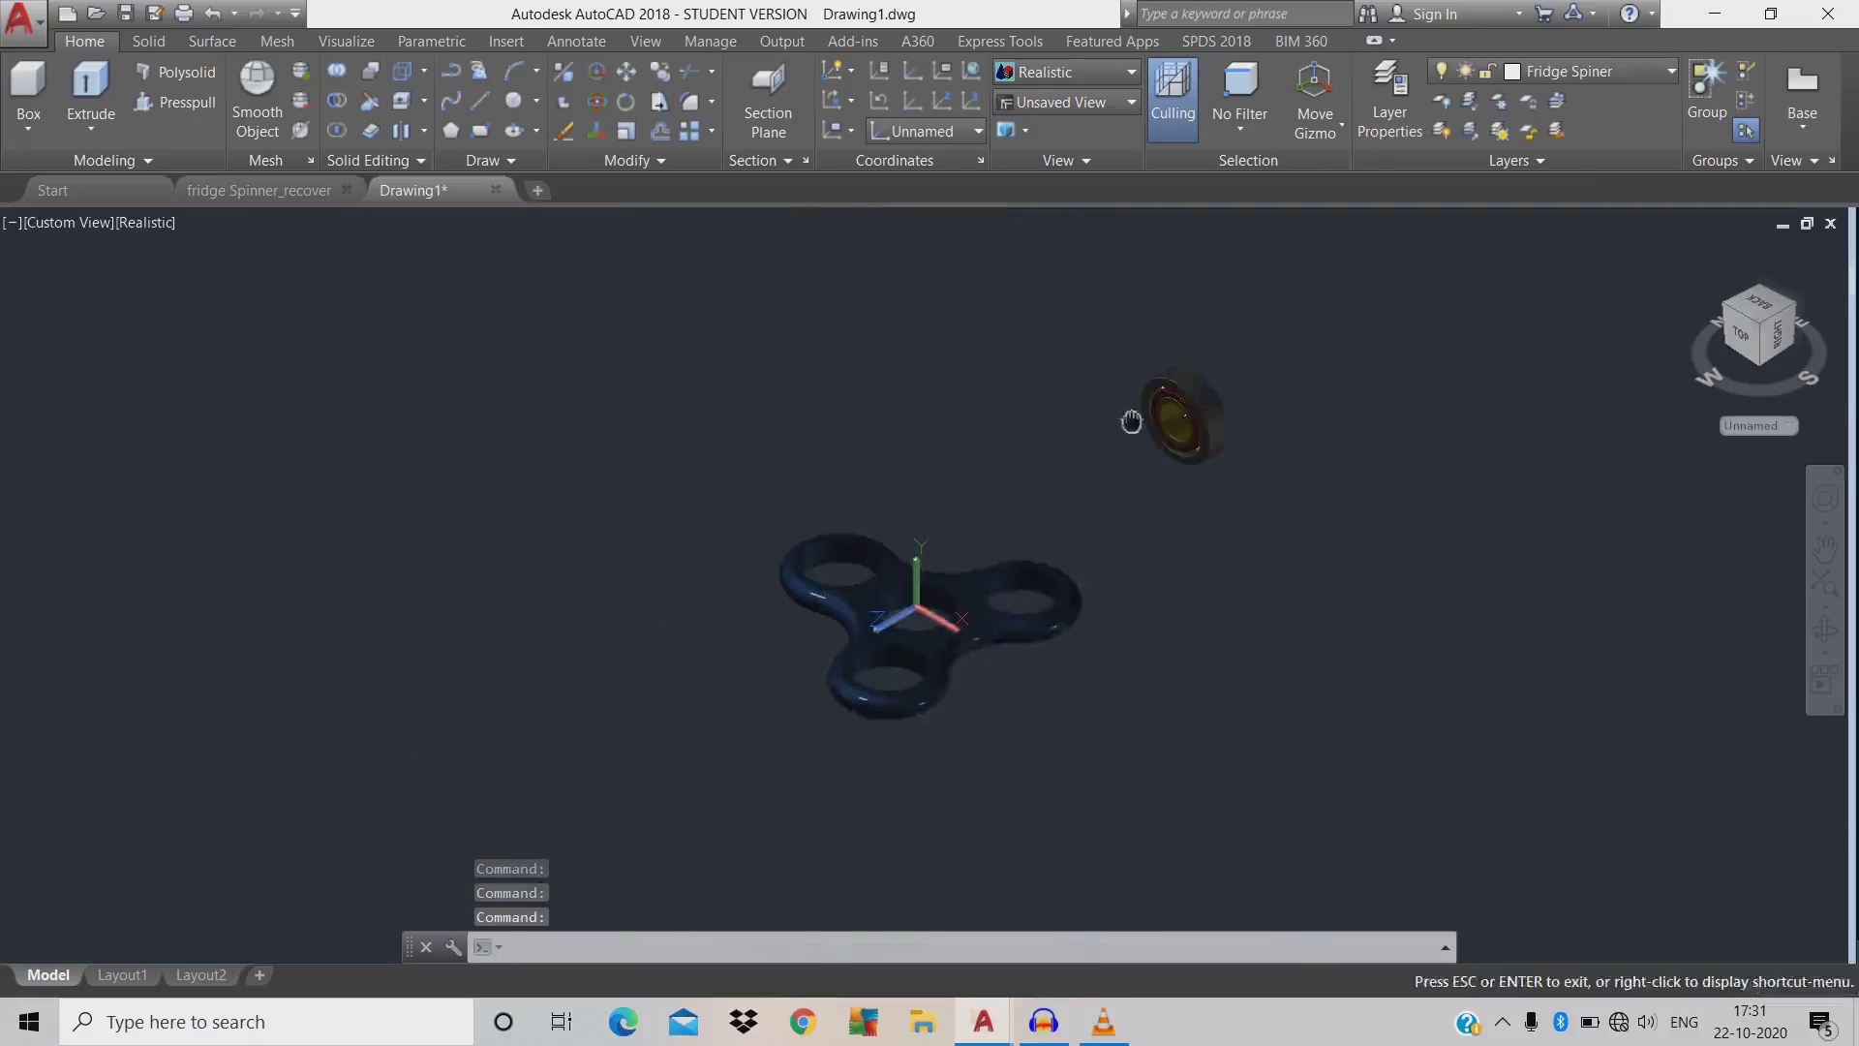
{"action": "type", "text": "3dro"}
{"action": "key", "text": "Return"}
{"action": "left_click", "coordinate": [1293, 530]}
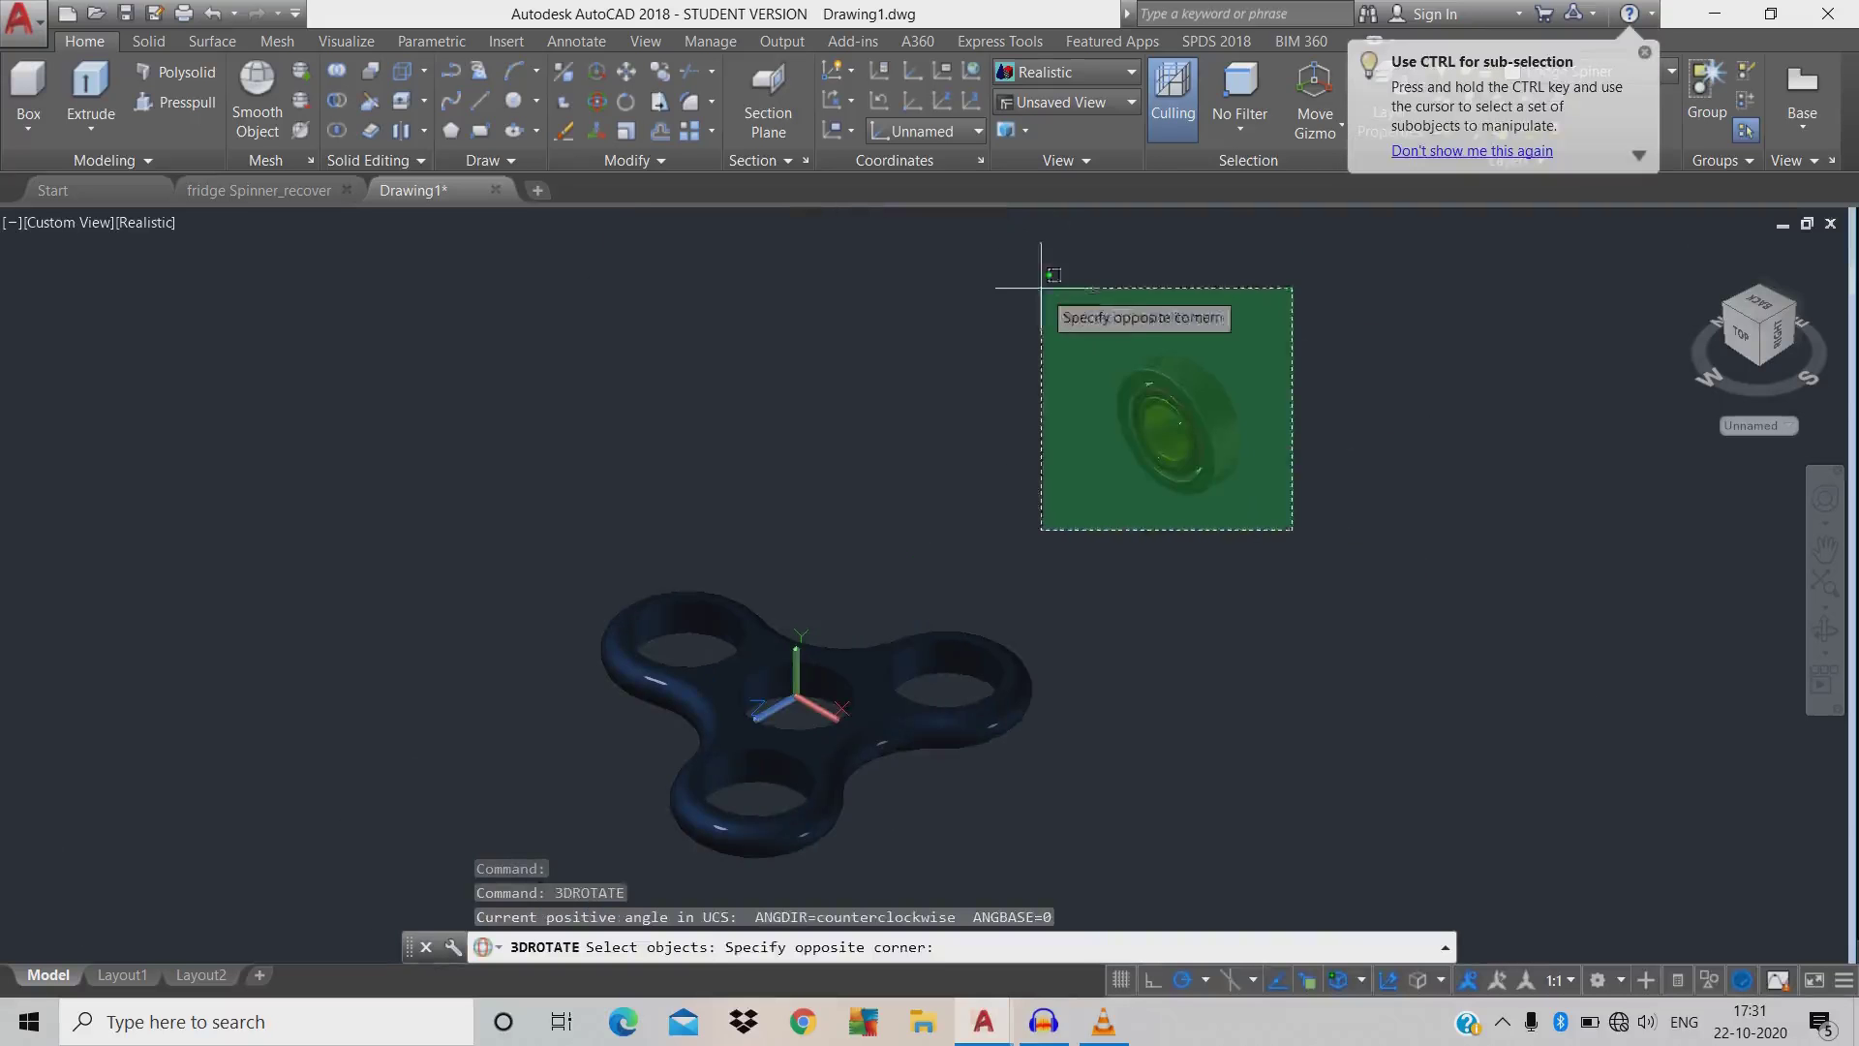
{"action": "left_click", "coordinate": [1055, 272]}
{"action": "key", "text": "Return"}
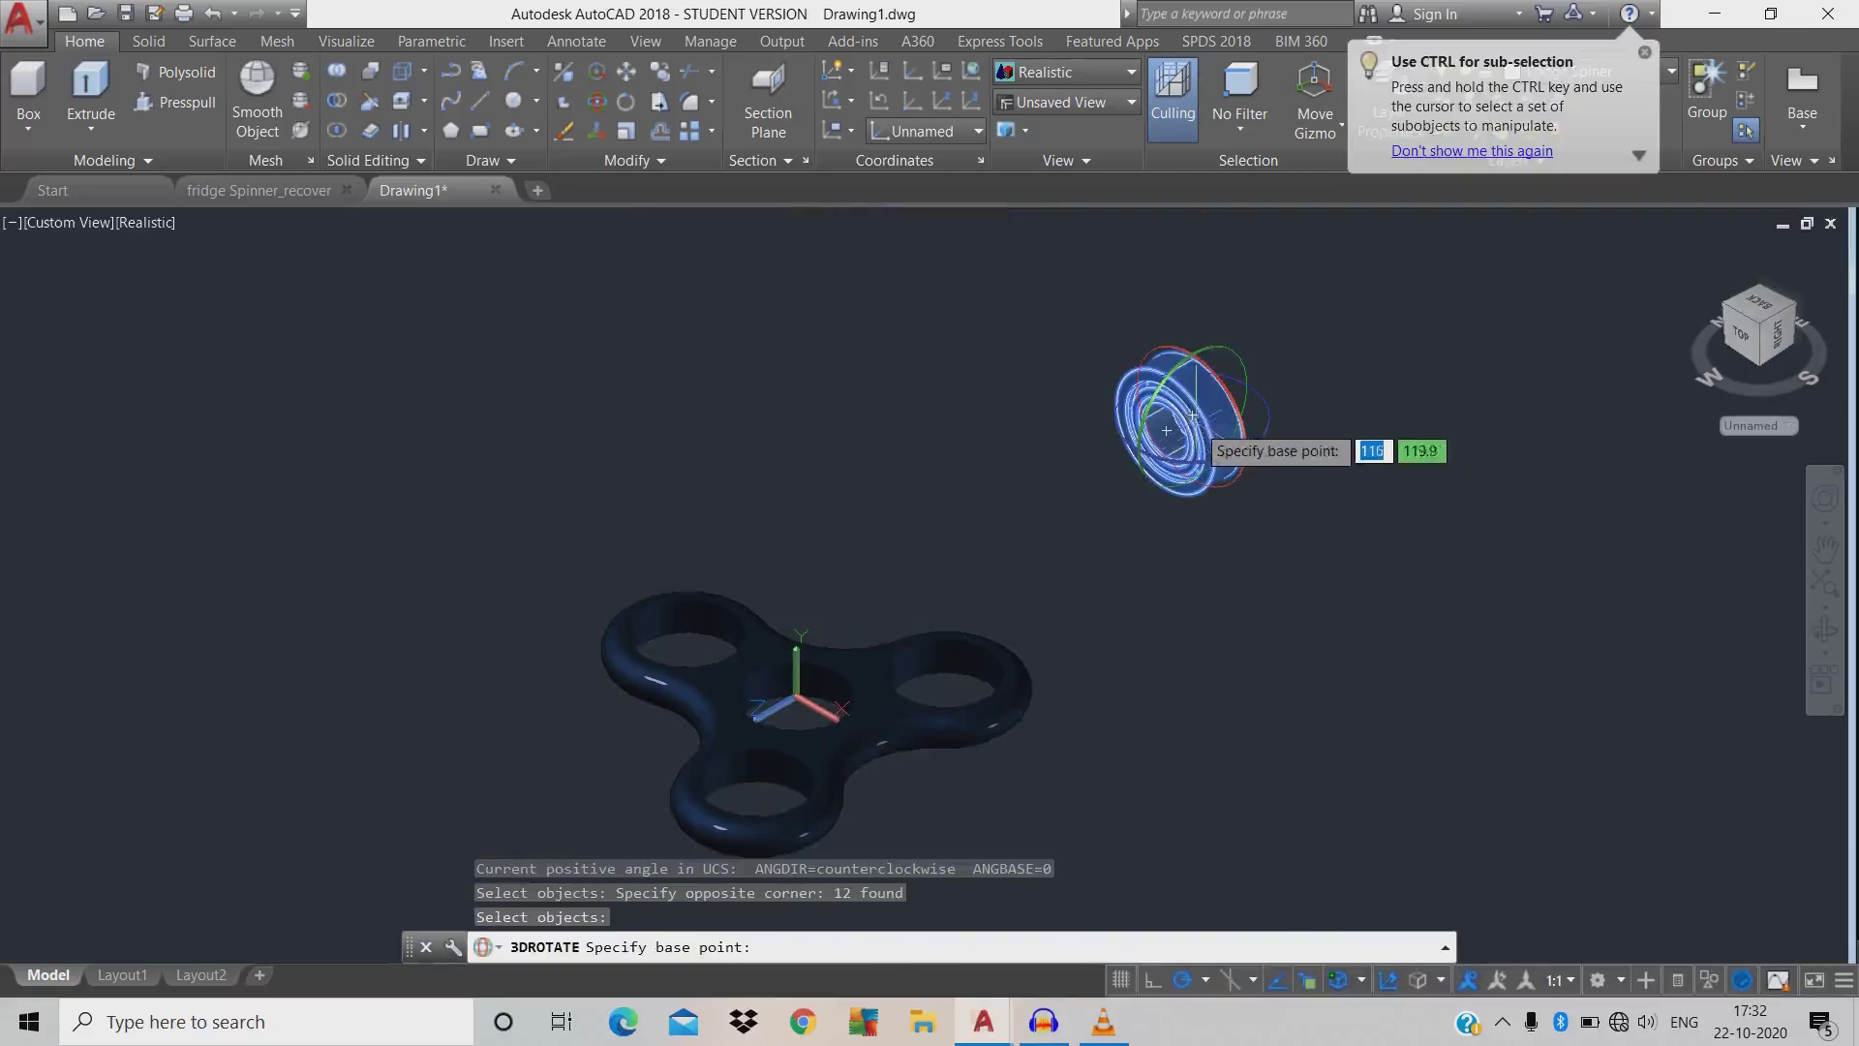
{"action": "left_click", "coordinate": [1193, 416]}
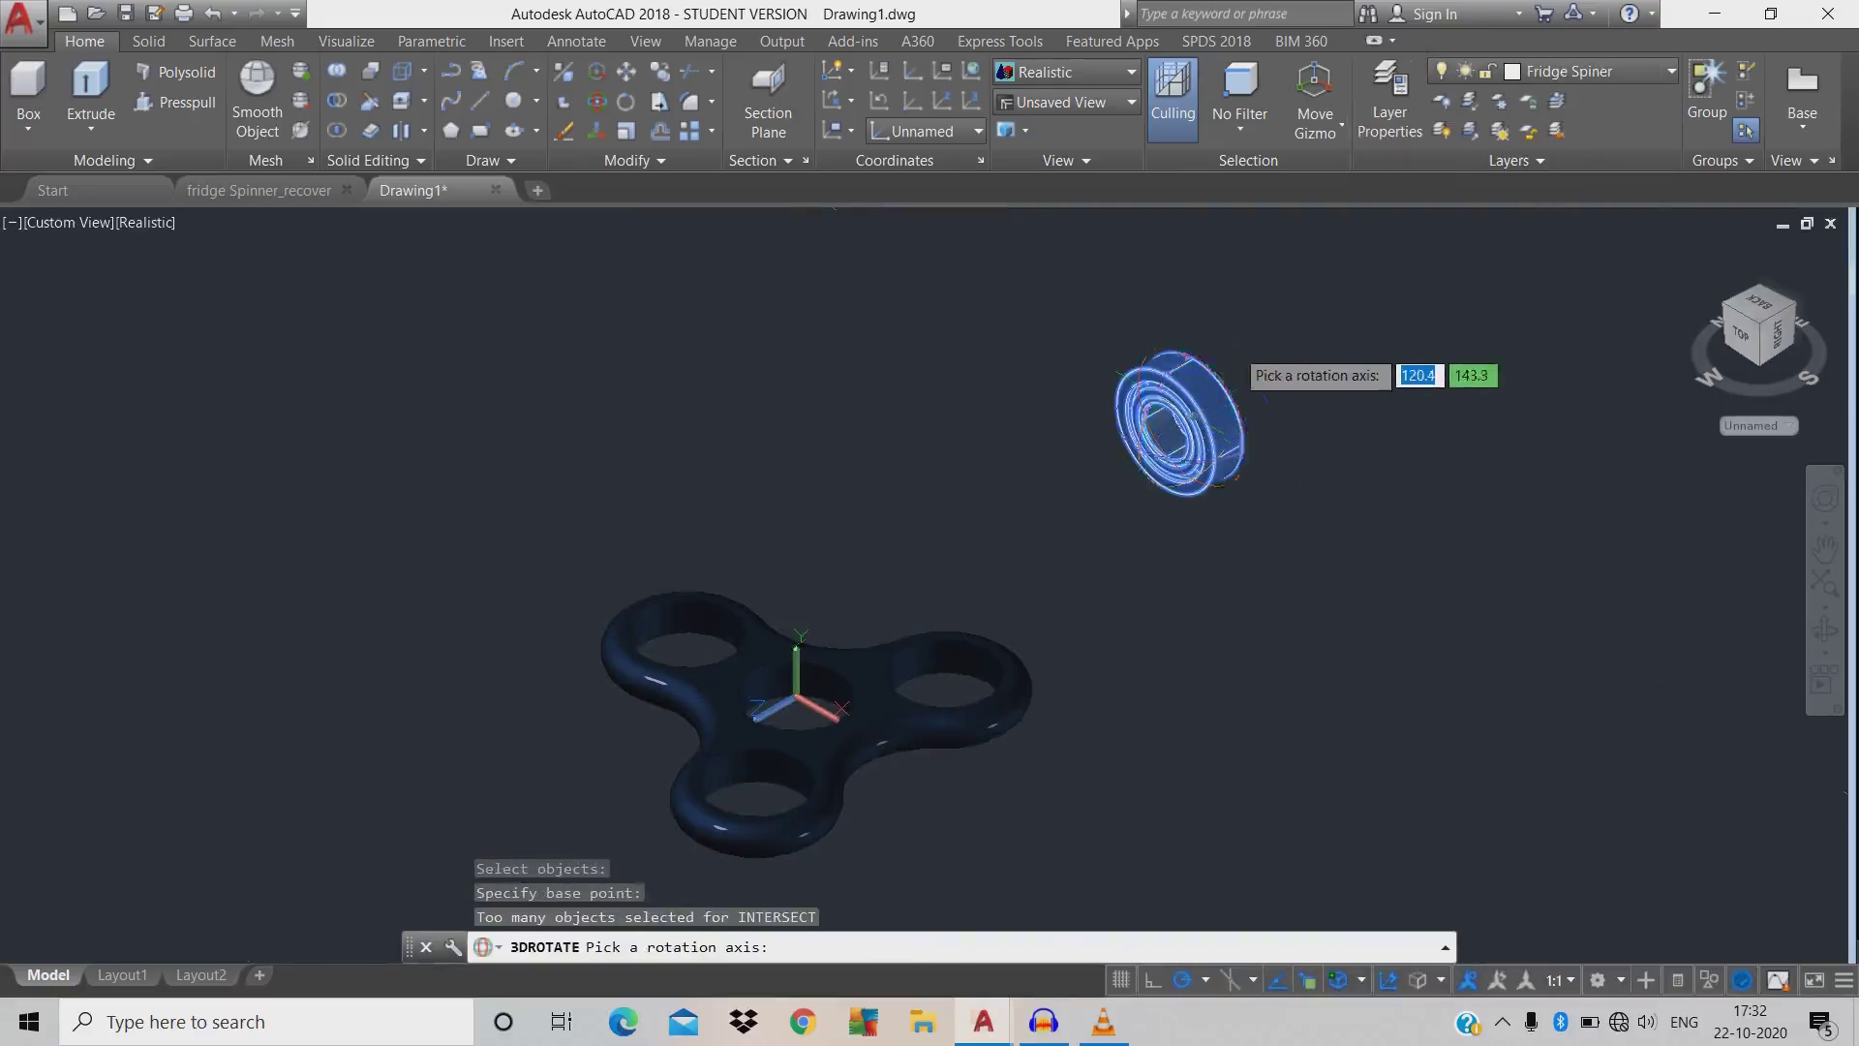
{"action": "left_click", "coordinate": [1234, 344]}
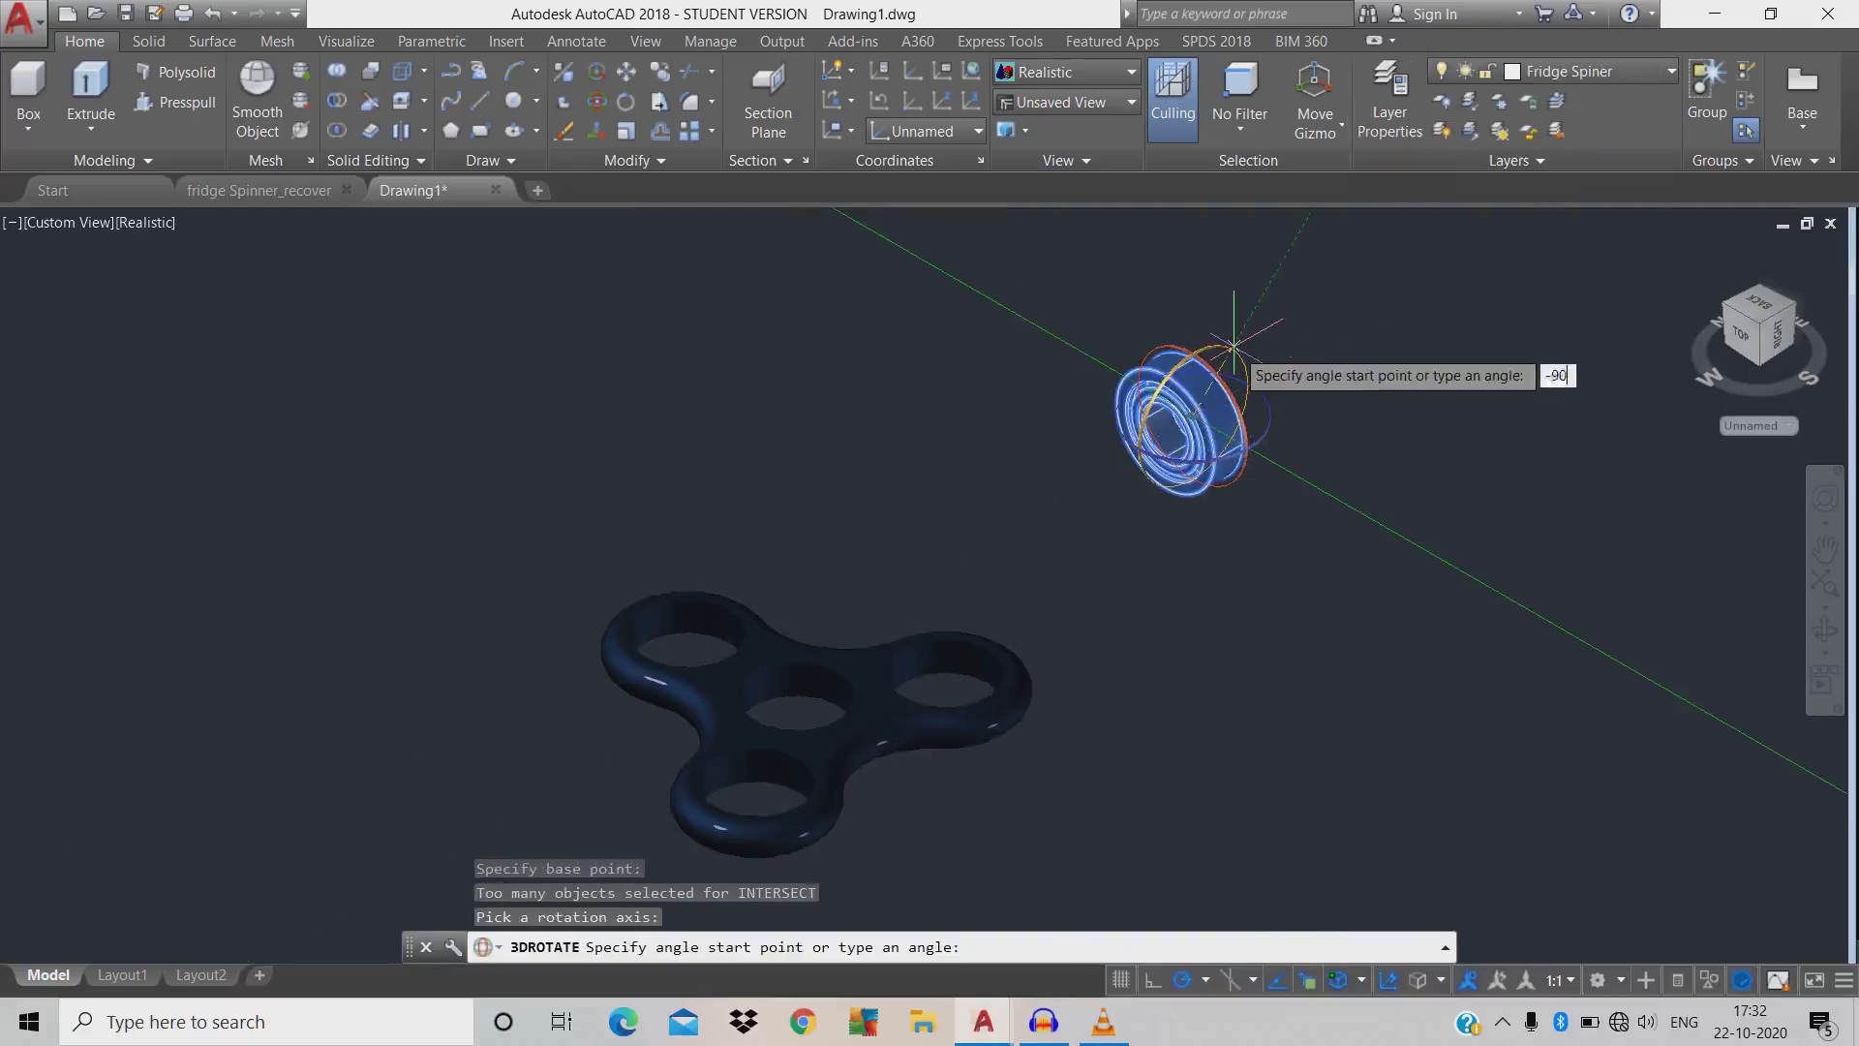
{"action": "key", "text": "Return"}
- Examine the rotated bearing's rings and spheres up close from above
{"action": "scroll", "coordinate": [1225, 334], "scroll_direction": "up", "scroll_amount": 8}
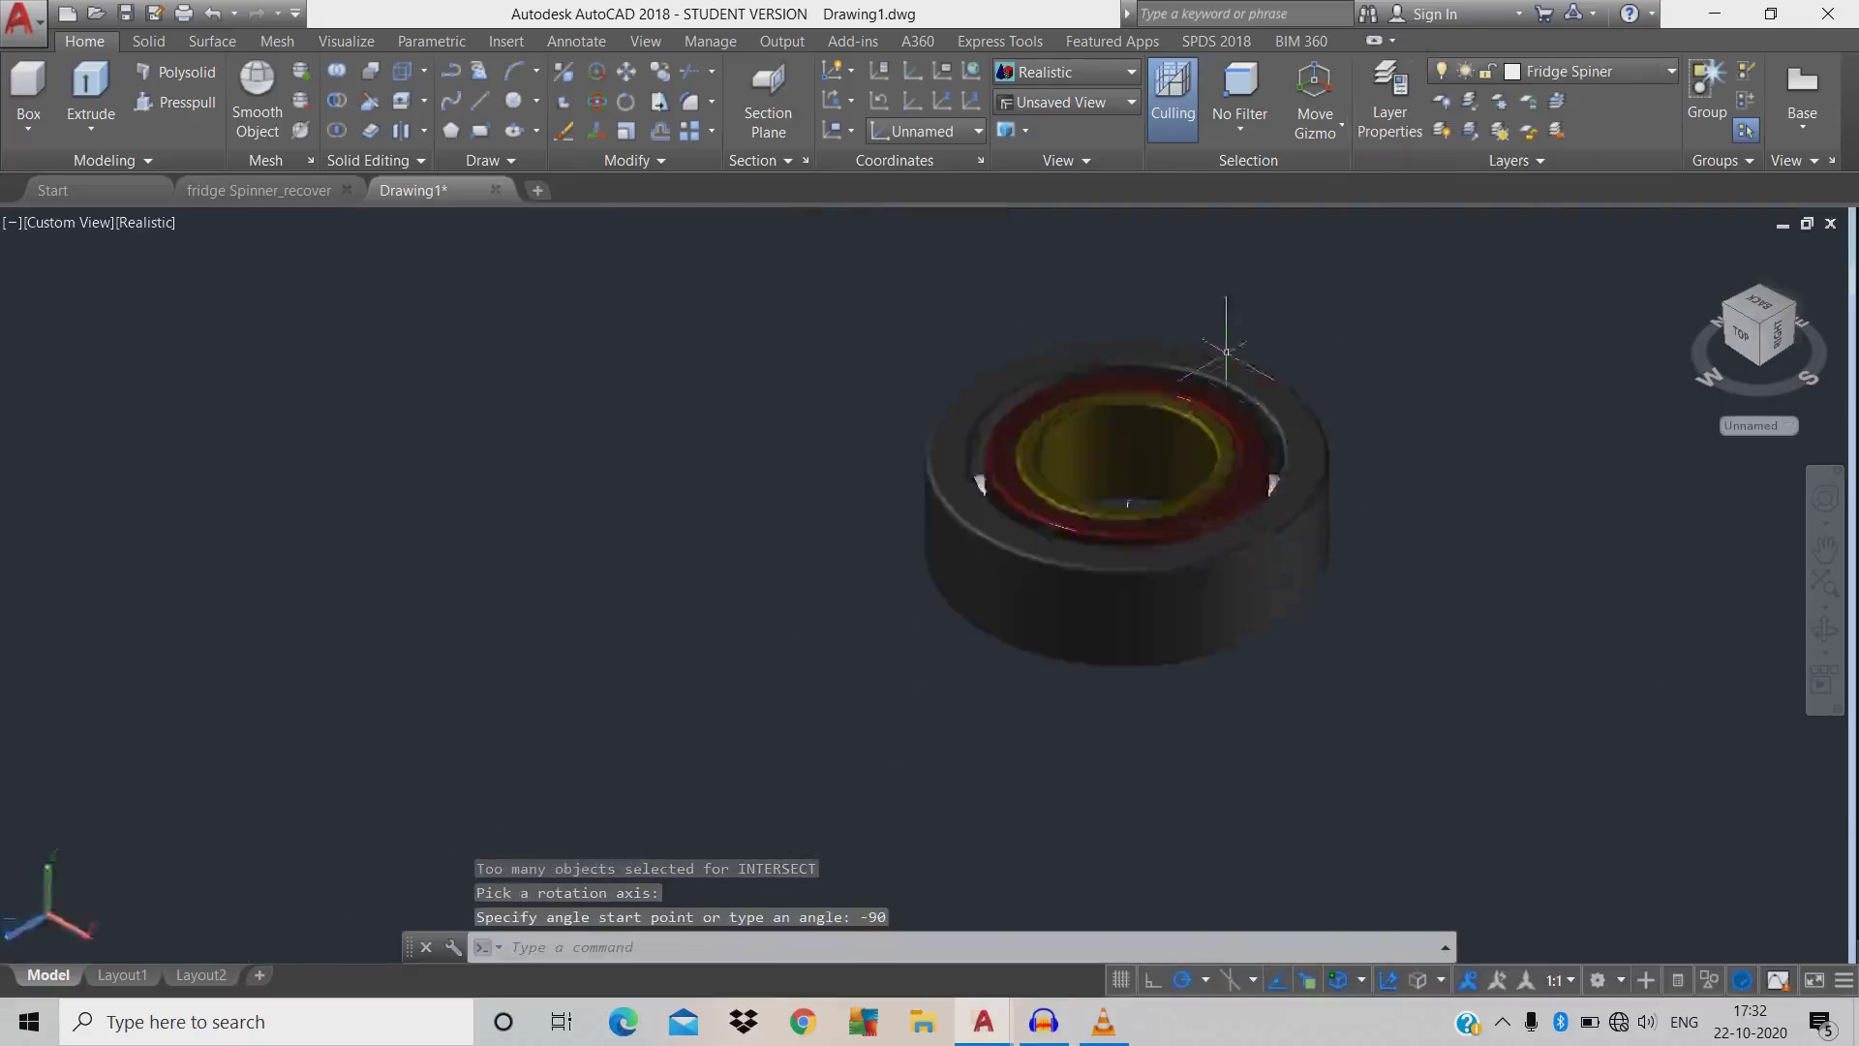
{"action": "scroll", "coordinate": [1297, 402], "scroll_direction": "down", "scroll_amount": 2}
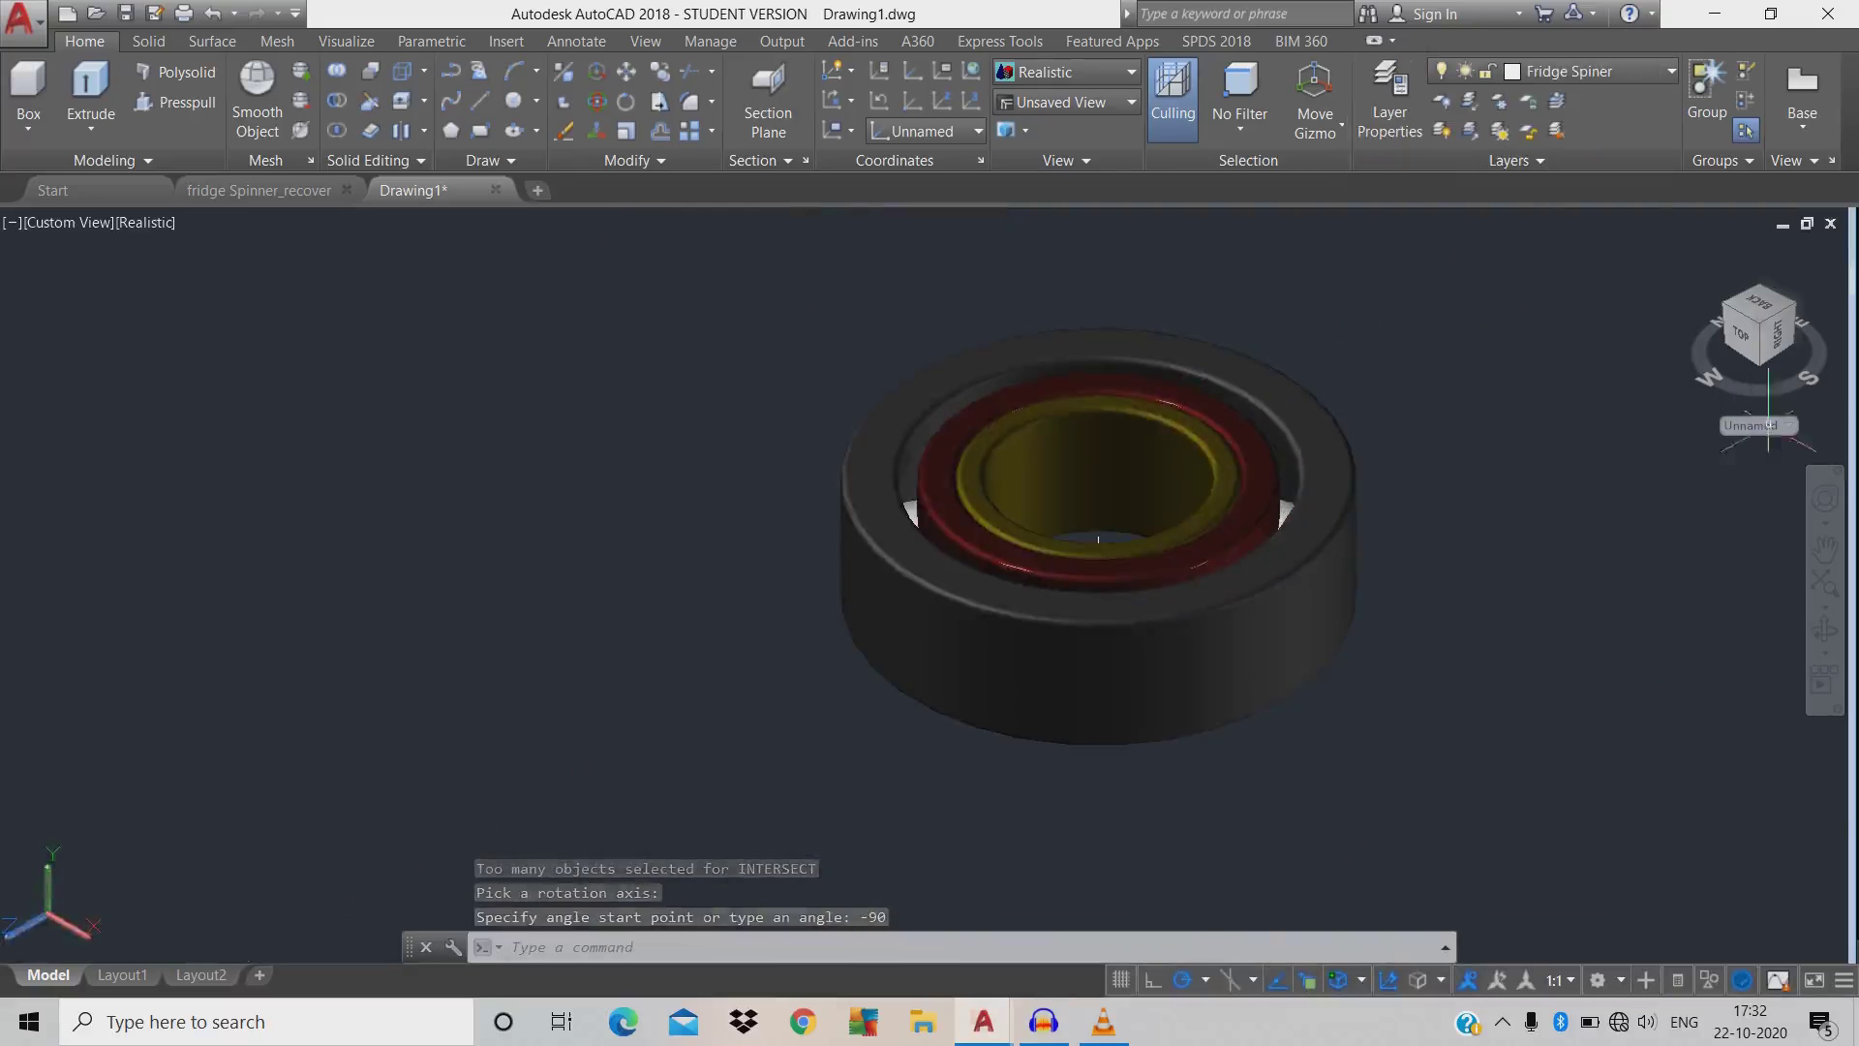
{"action": "left_click", "coordinate": [1826, 630]}
{"action": "left_click_drag", "start_coordinate": [1099, 677], "coordinate": [1098, 560]}
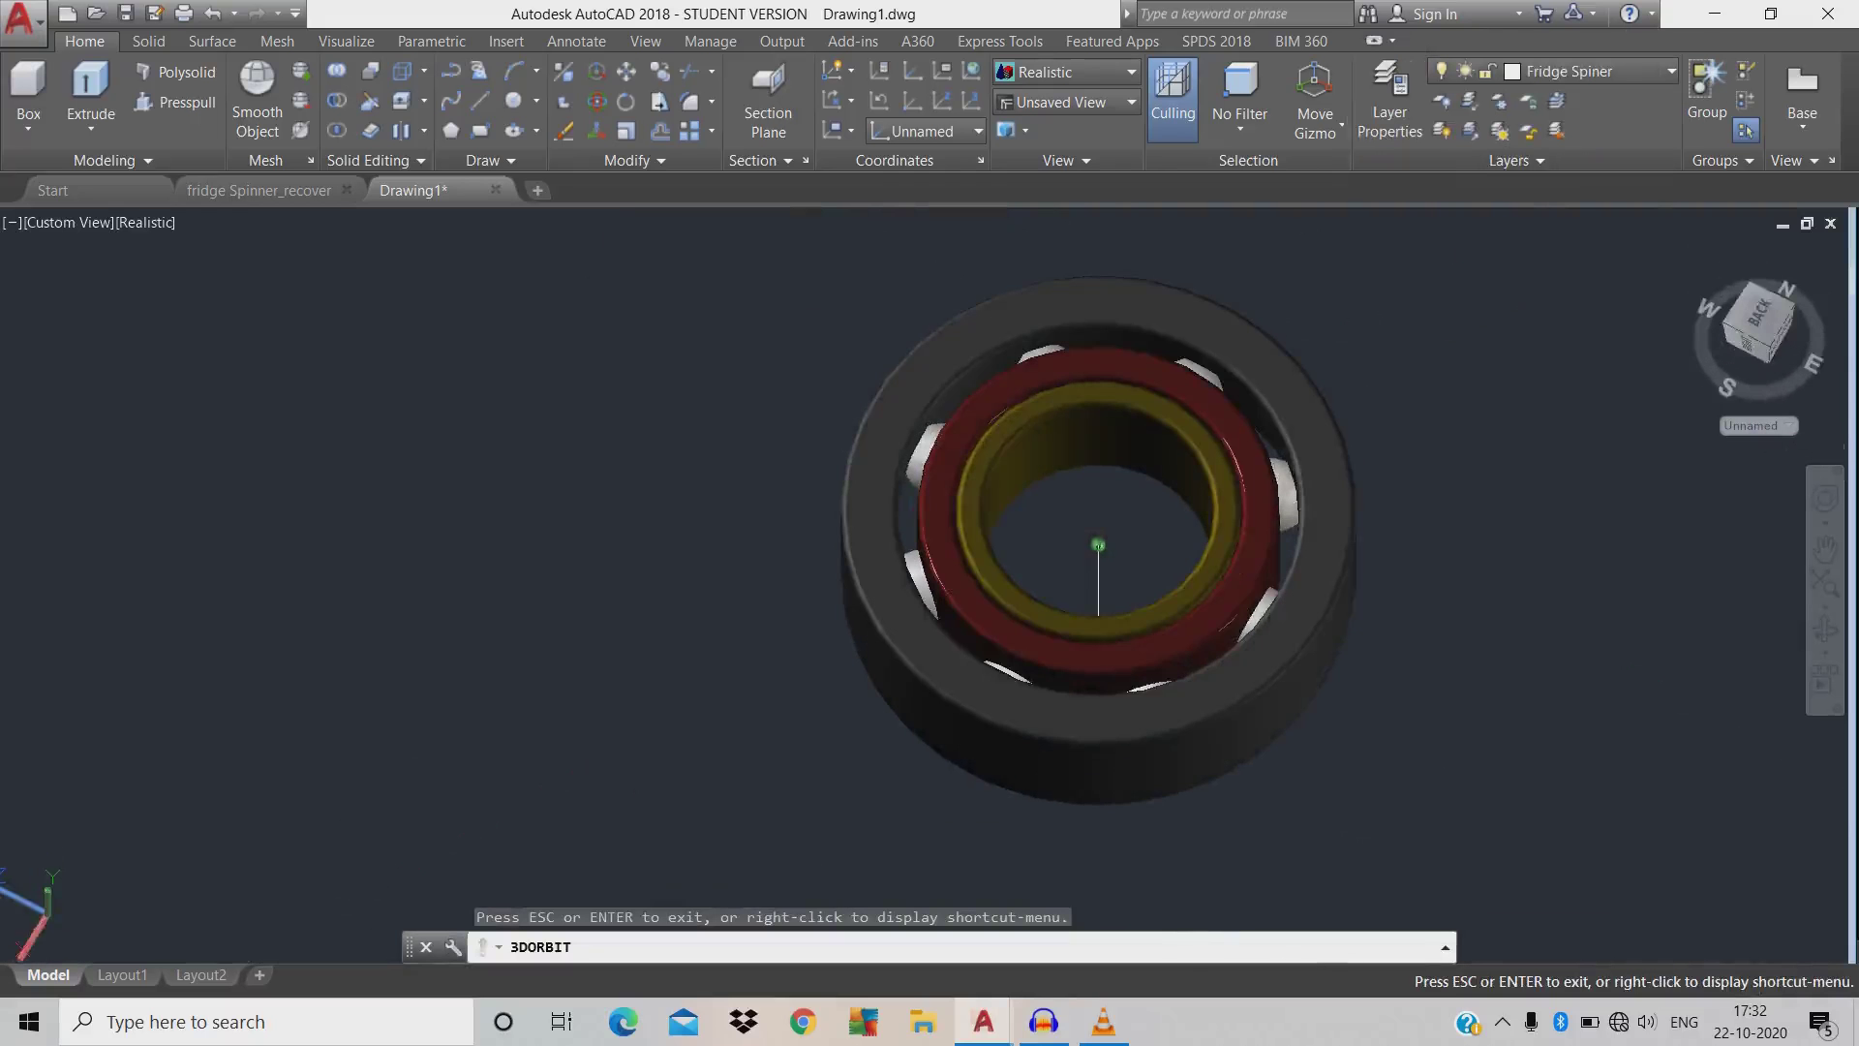
{"action": "key", "text": "Escape"}
- Restore the home view, switch it to parallel projection, and set the coordinate system to WCS
{"action": "left_click", "coordinate": [1693, 251]}
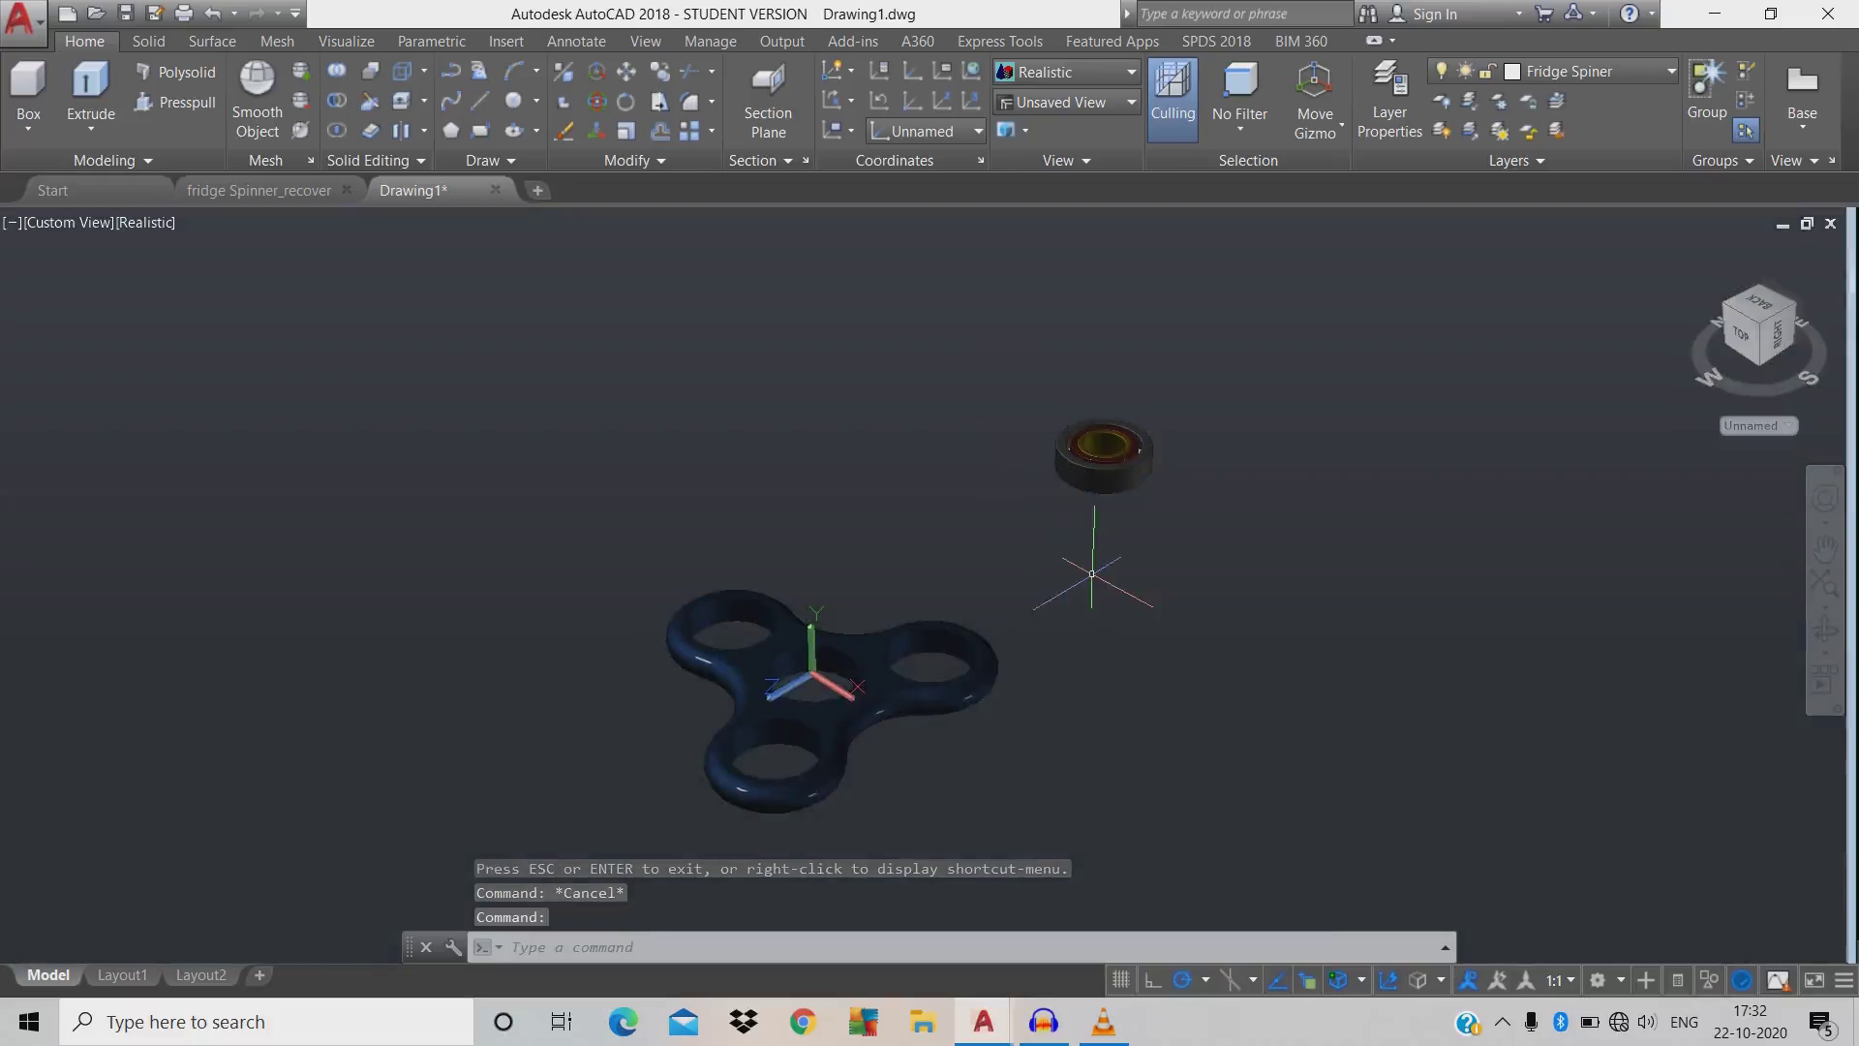
{"action": "scroll", "coordinate": [1241, 631], "scroll_direction": "up", "scroll_amount": 2}
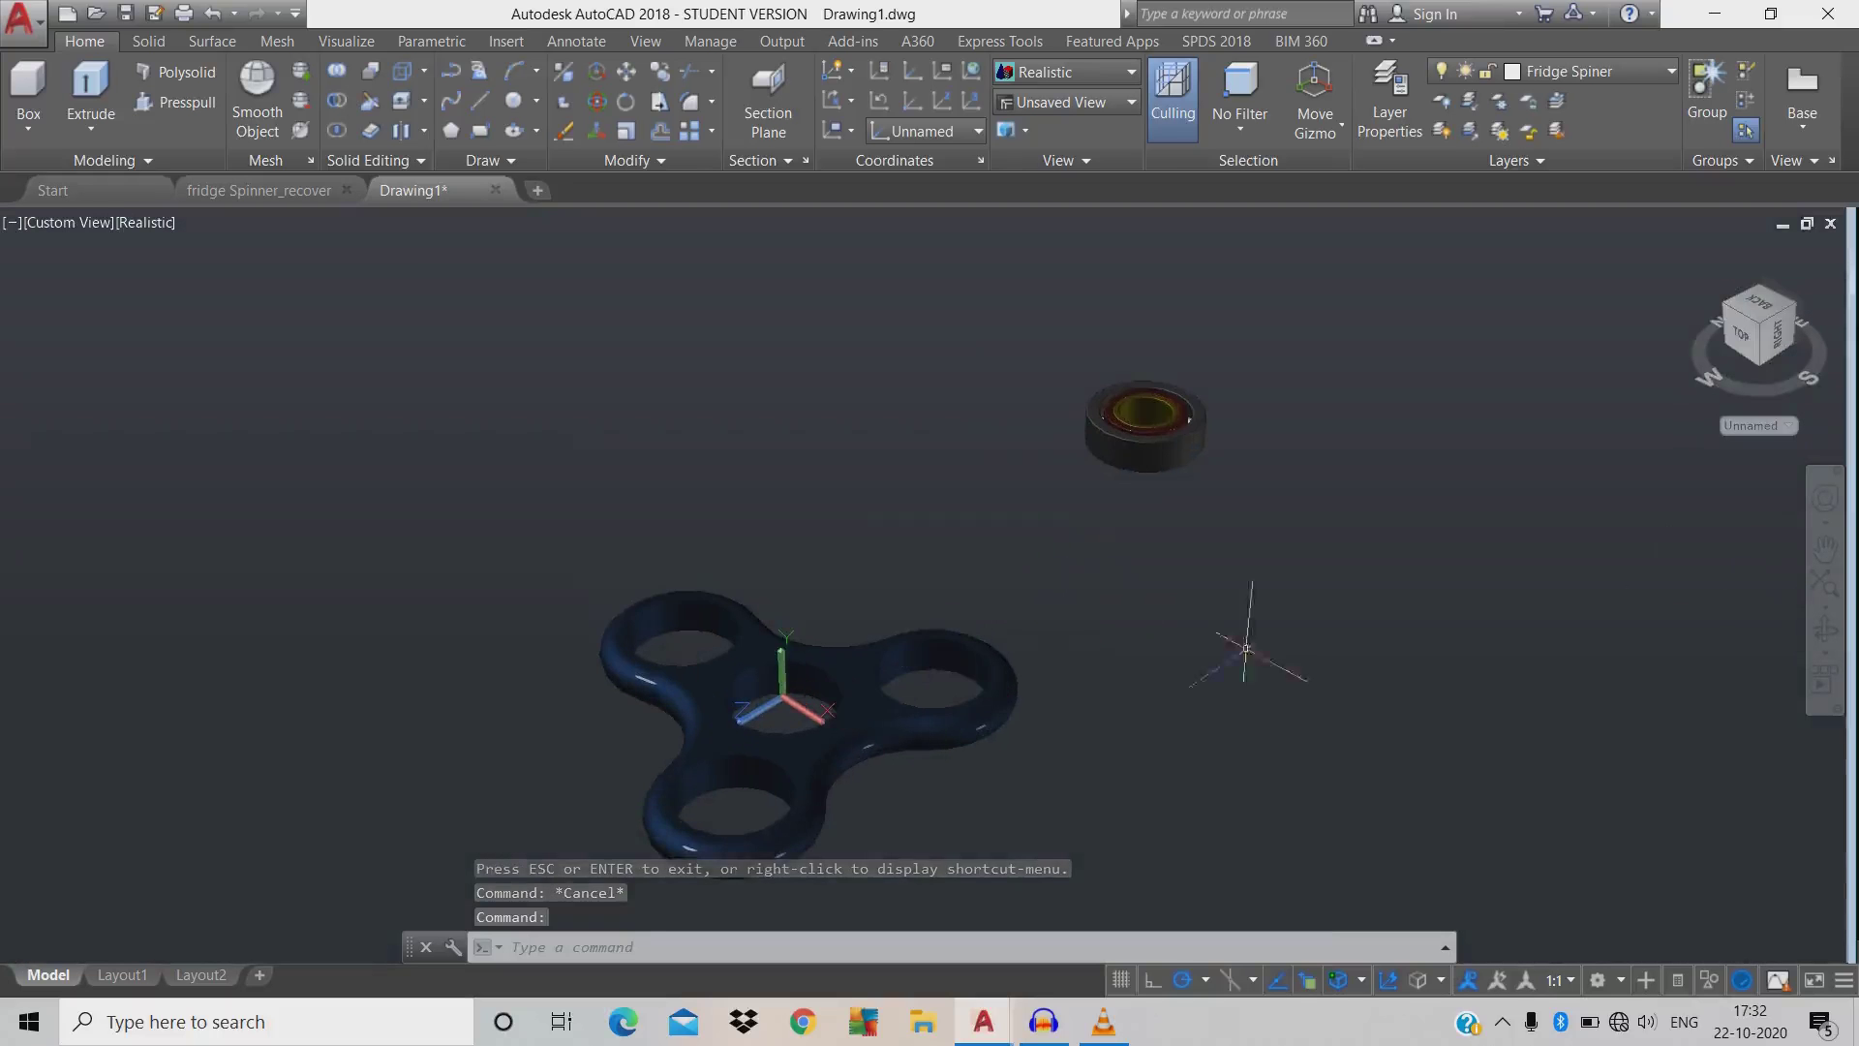
{"action": "left_click", "coordinate": [1831, 389]}
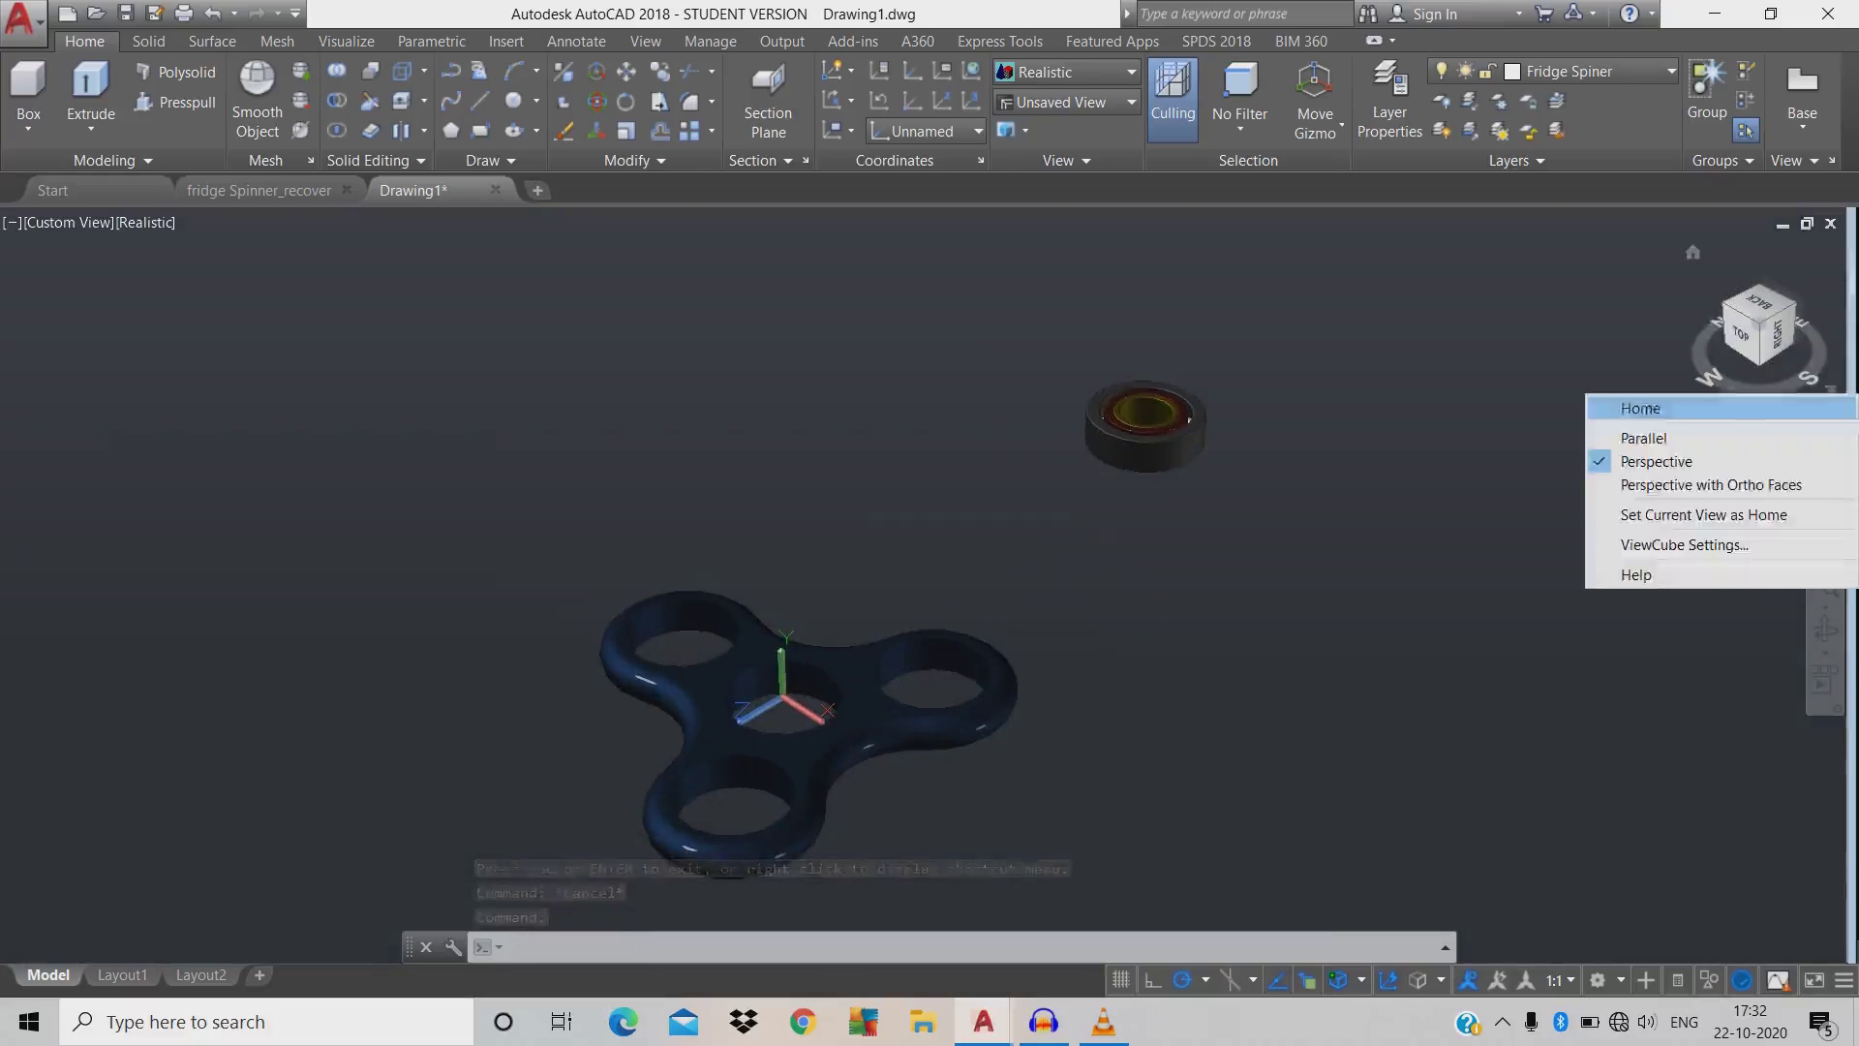
{"action": "left_click", "coordinate": [1646, 436]}
{"action": "left_click", "coordinate": [1755, 425]}
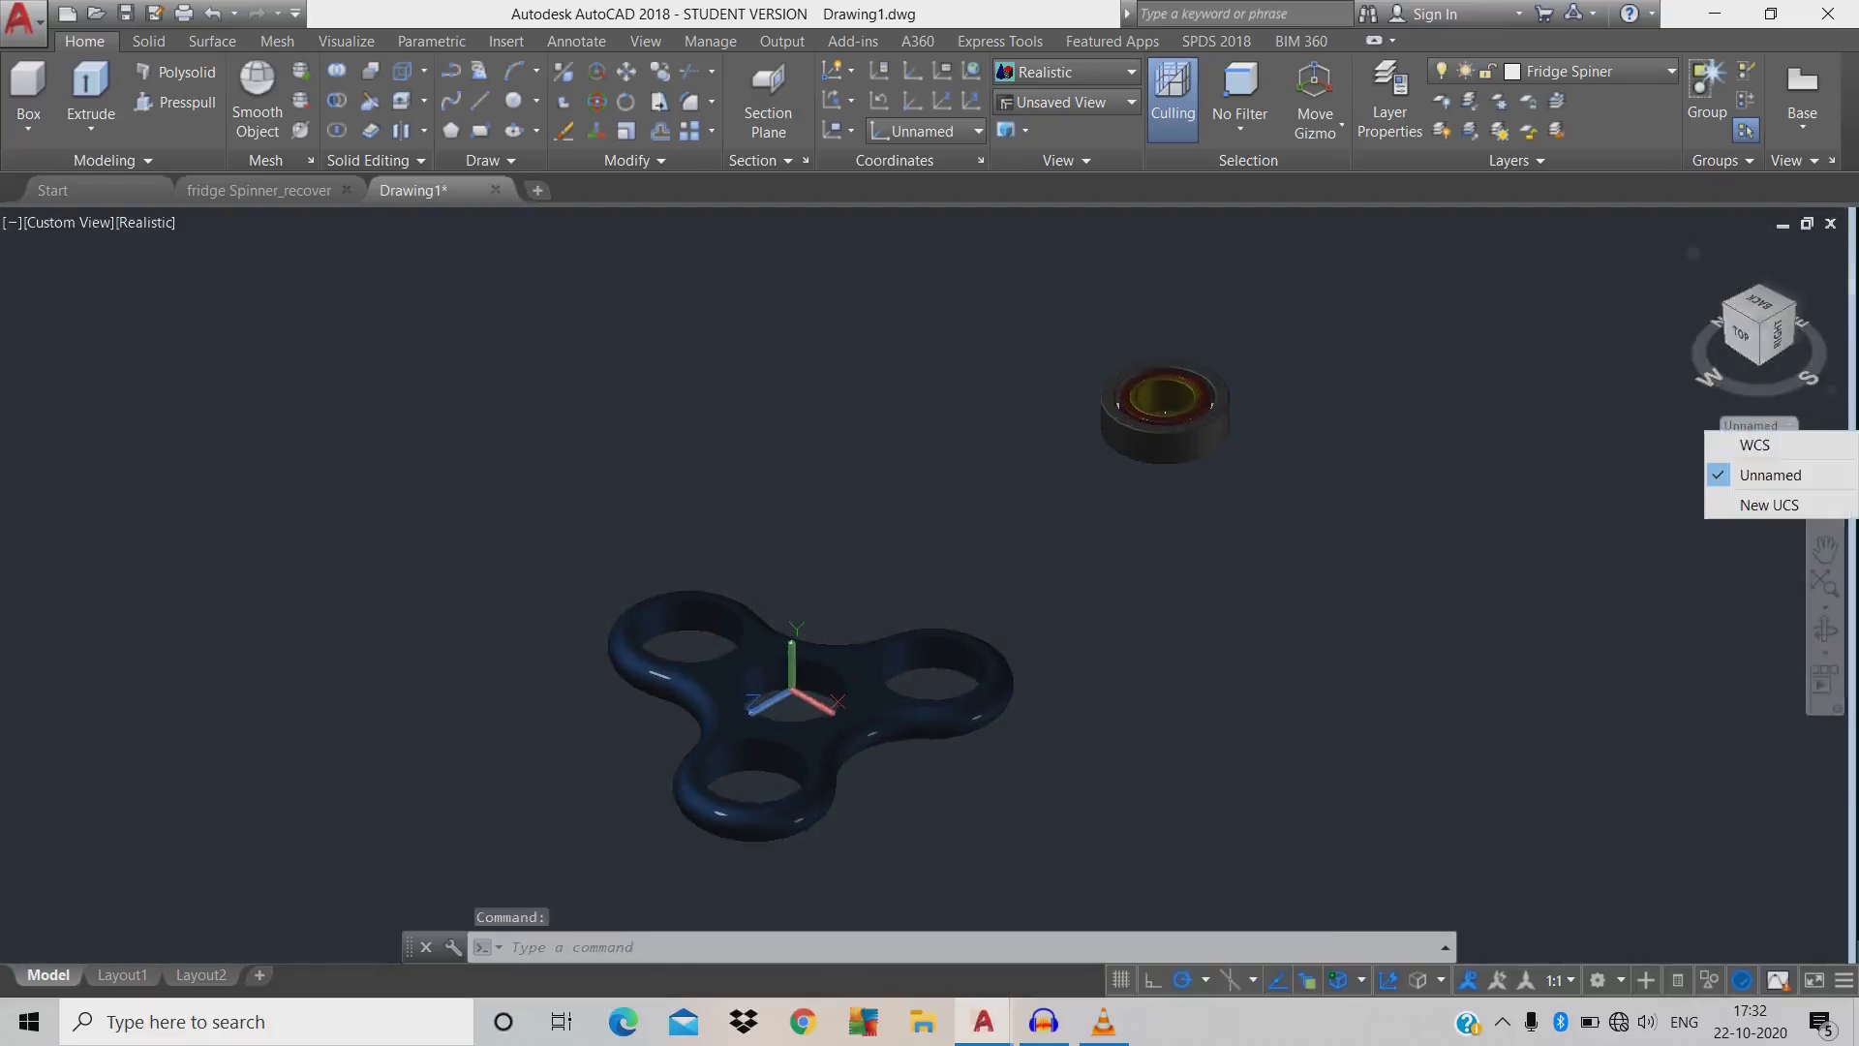
{"action": "left_click", "coordinate": [1754, 444]}
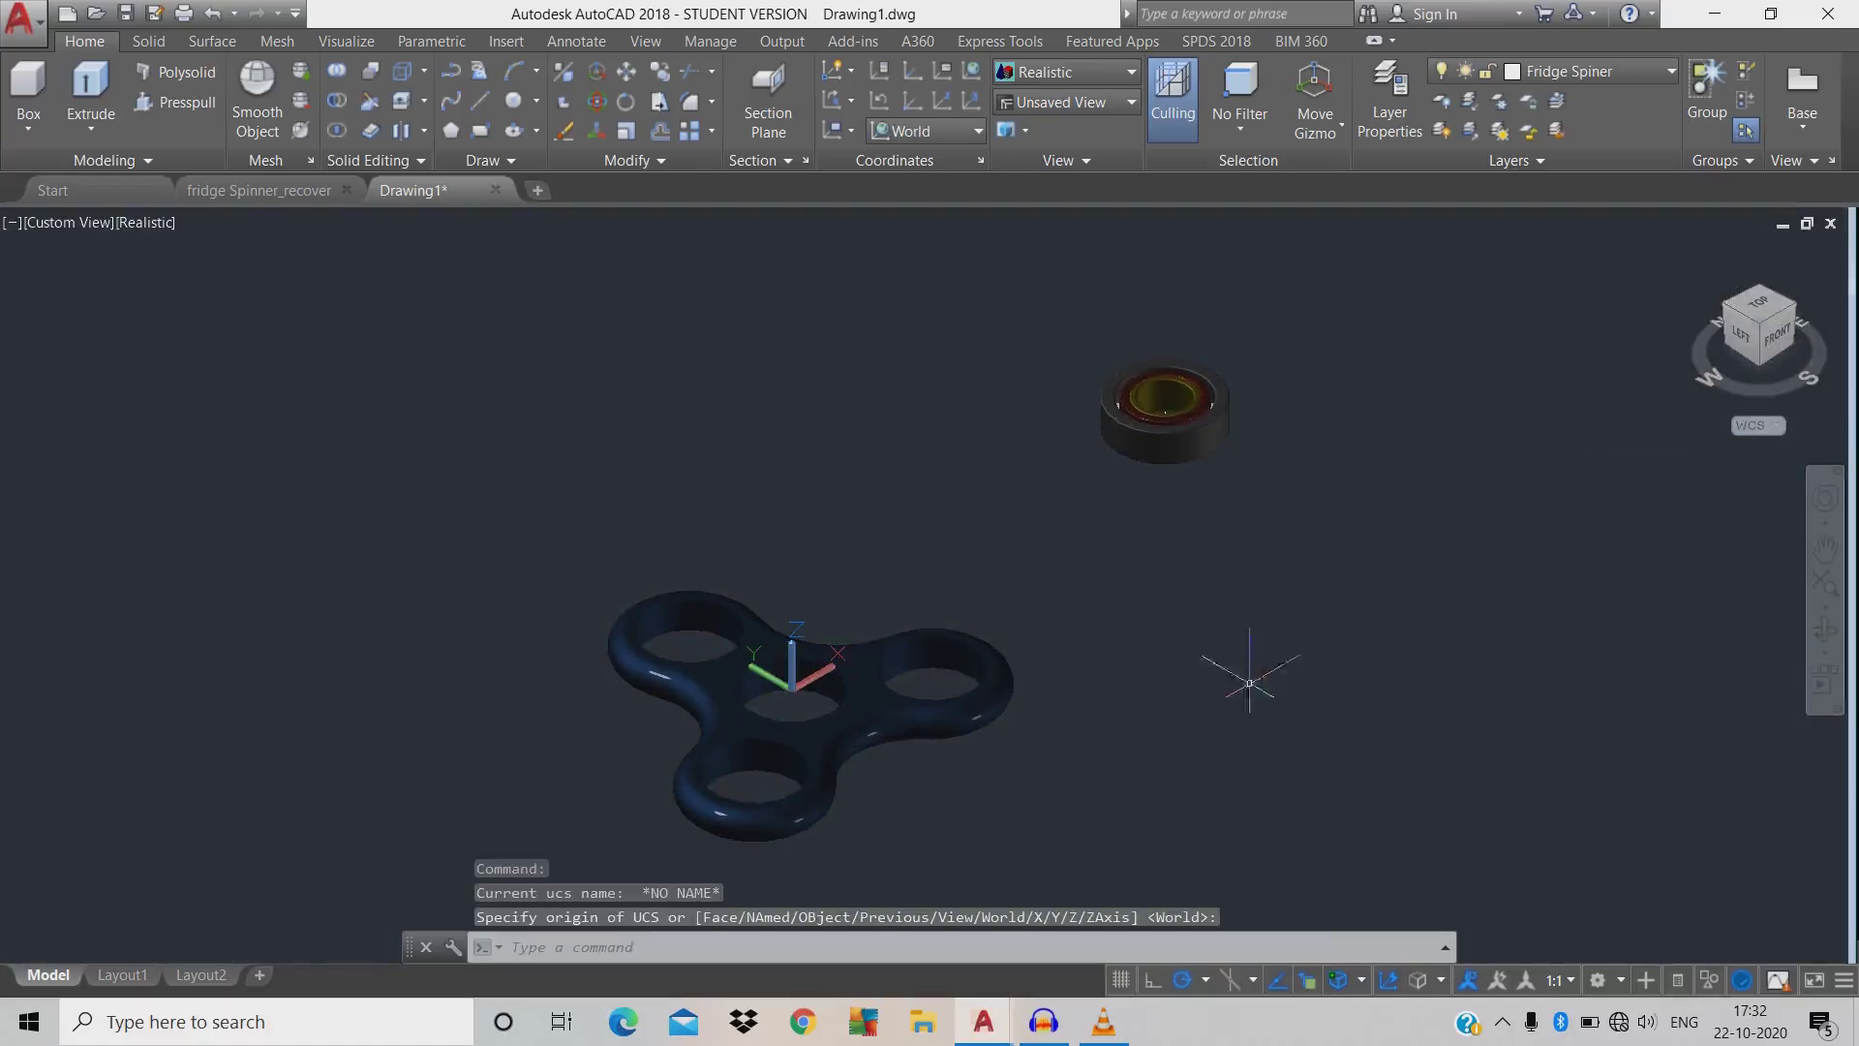
- Add center marks to the spinner body's center hole, its three arm holes, and the bearing's outer ring
{"action": "type", "text": "center mark:"}
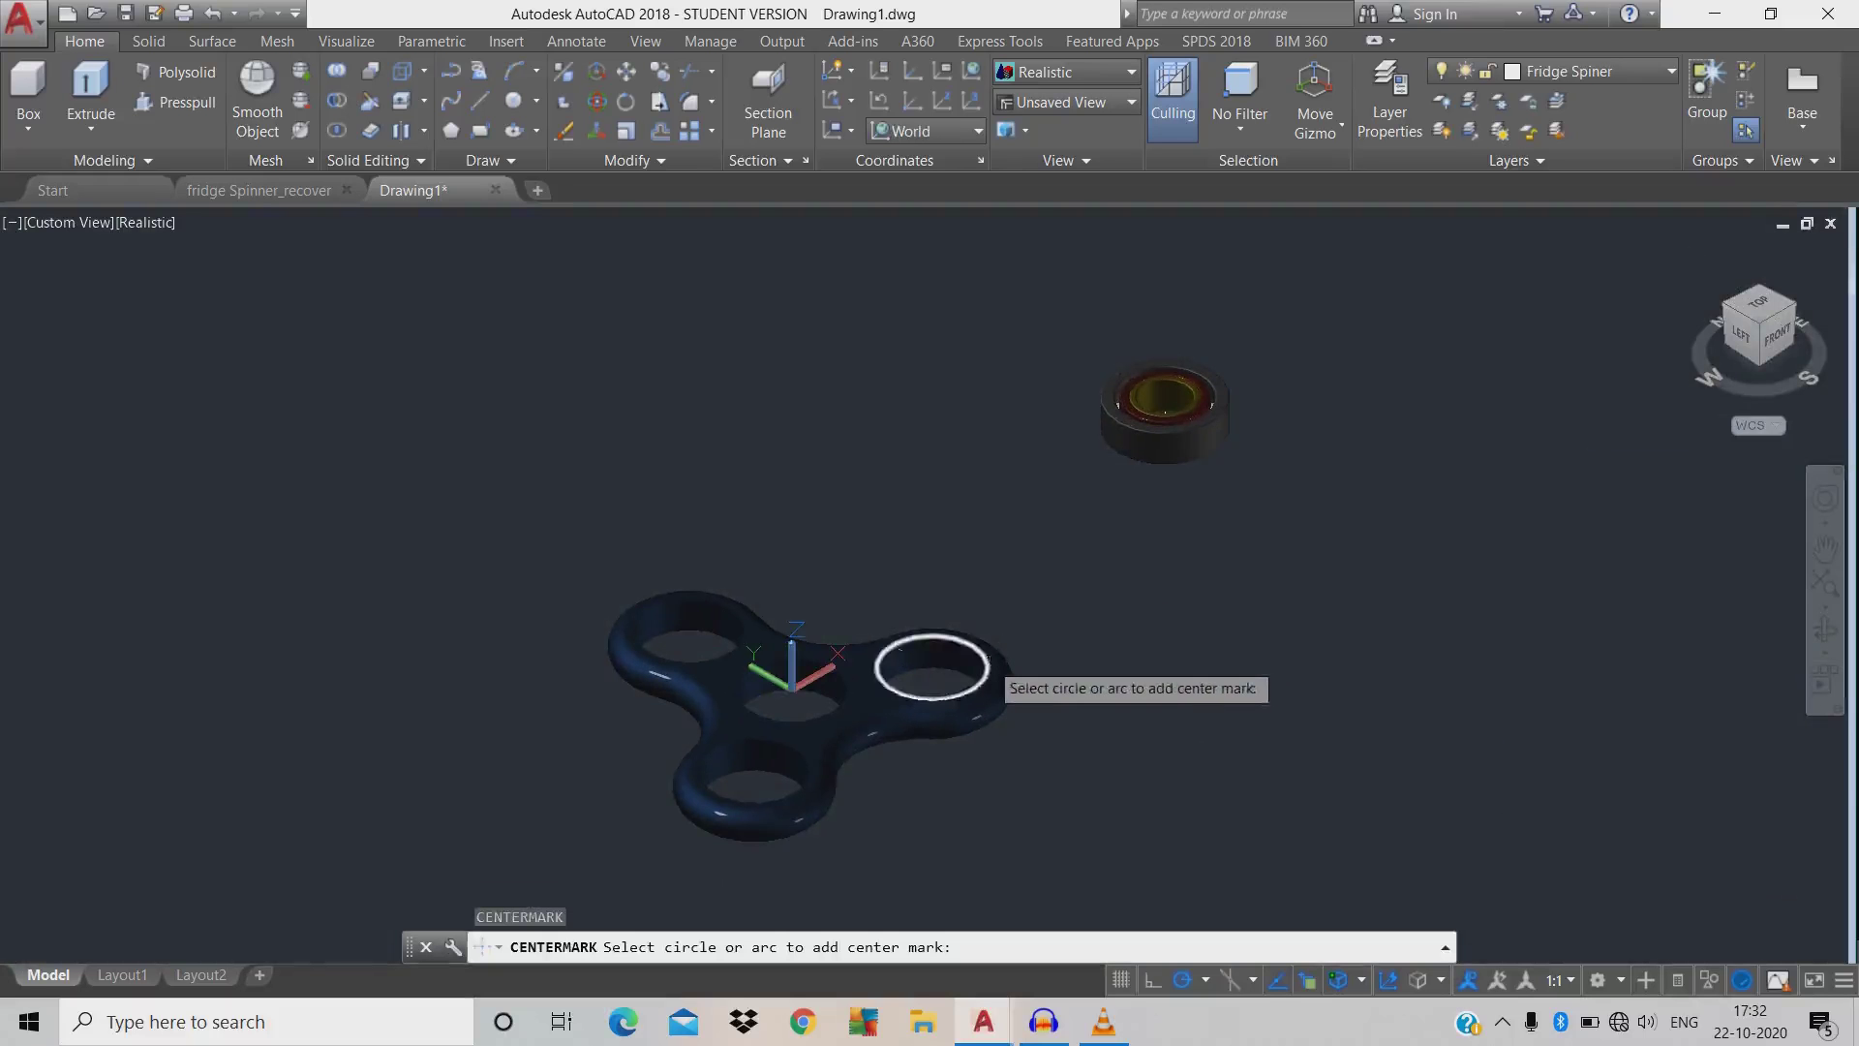
{"action": "left_click", "coordinate": [988, 657]}
{"action": "left_click", "coordinate": [844, 681]}
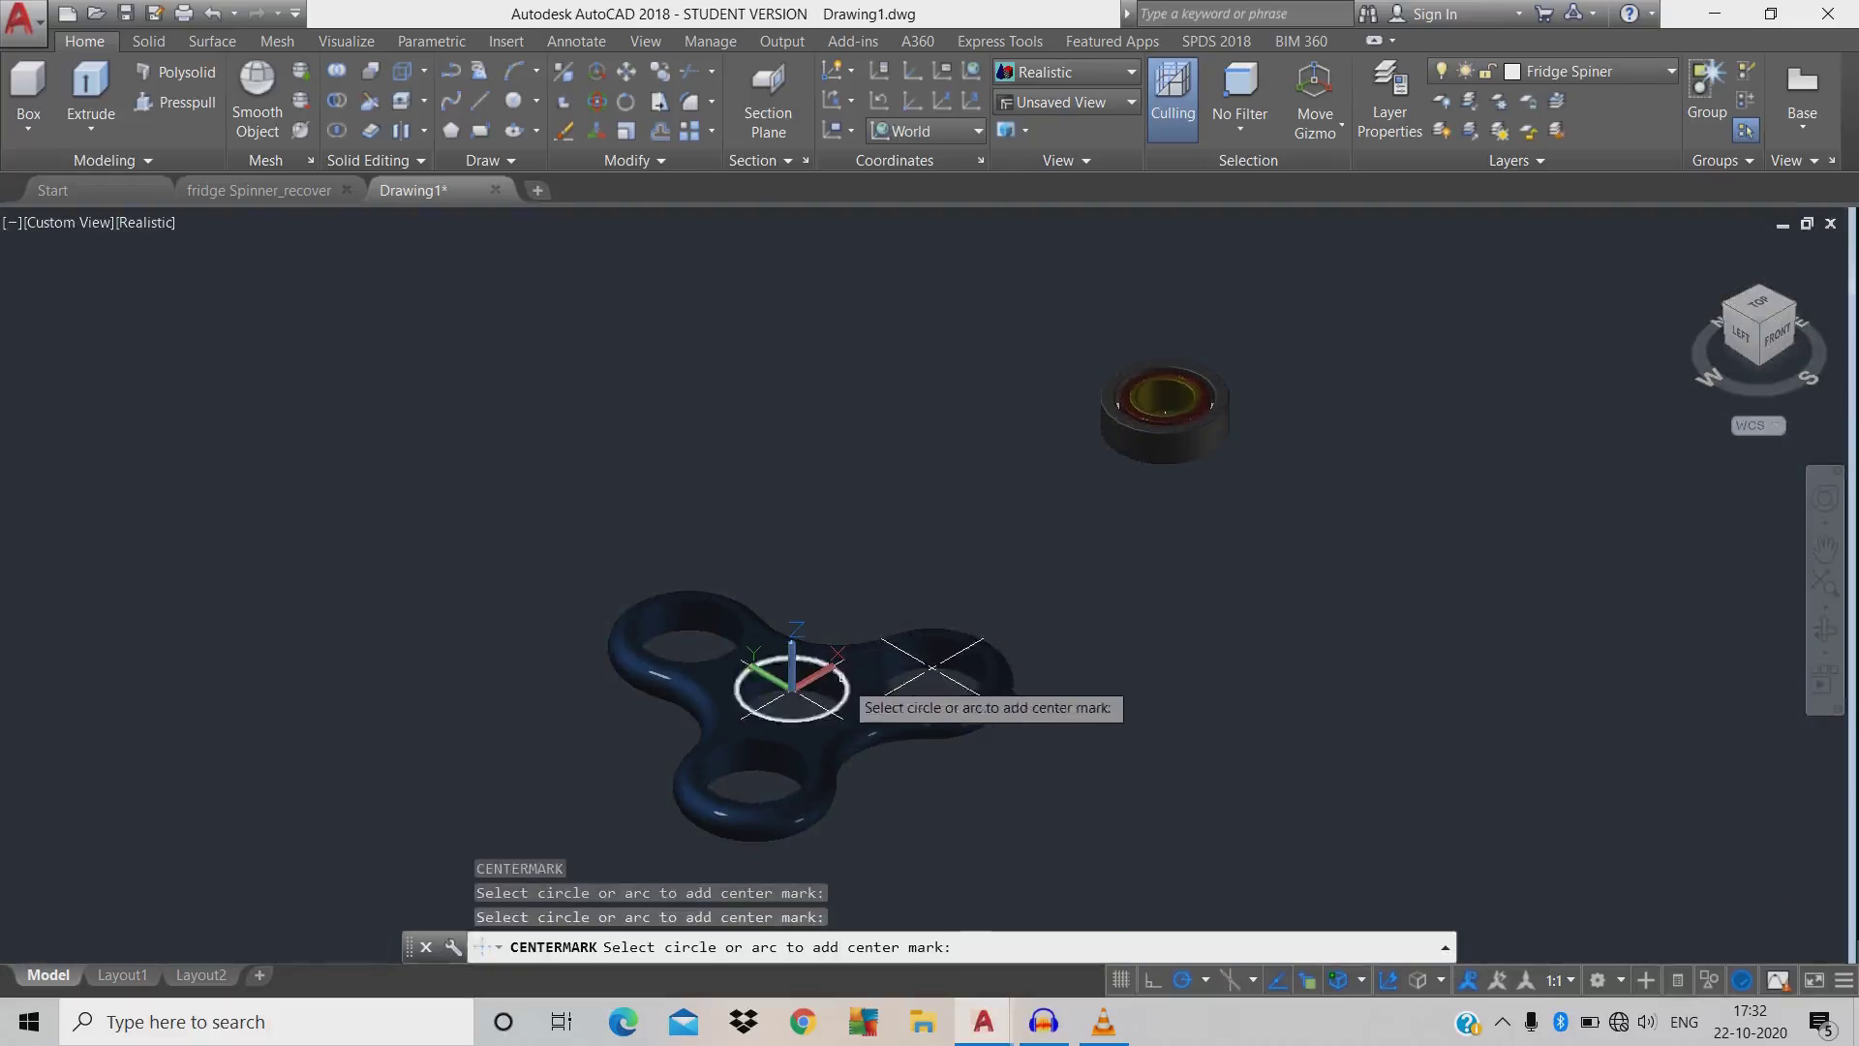
{"action": "left_click", "coordinate": [729, 610]}
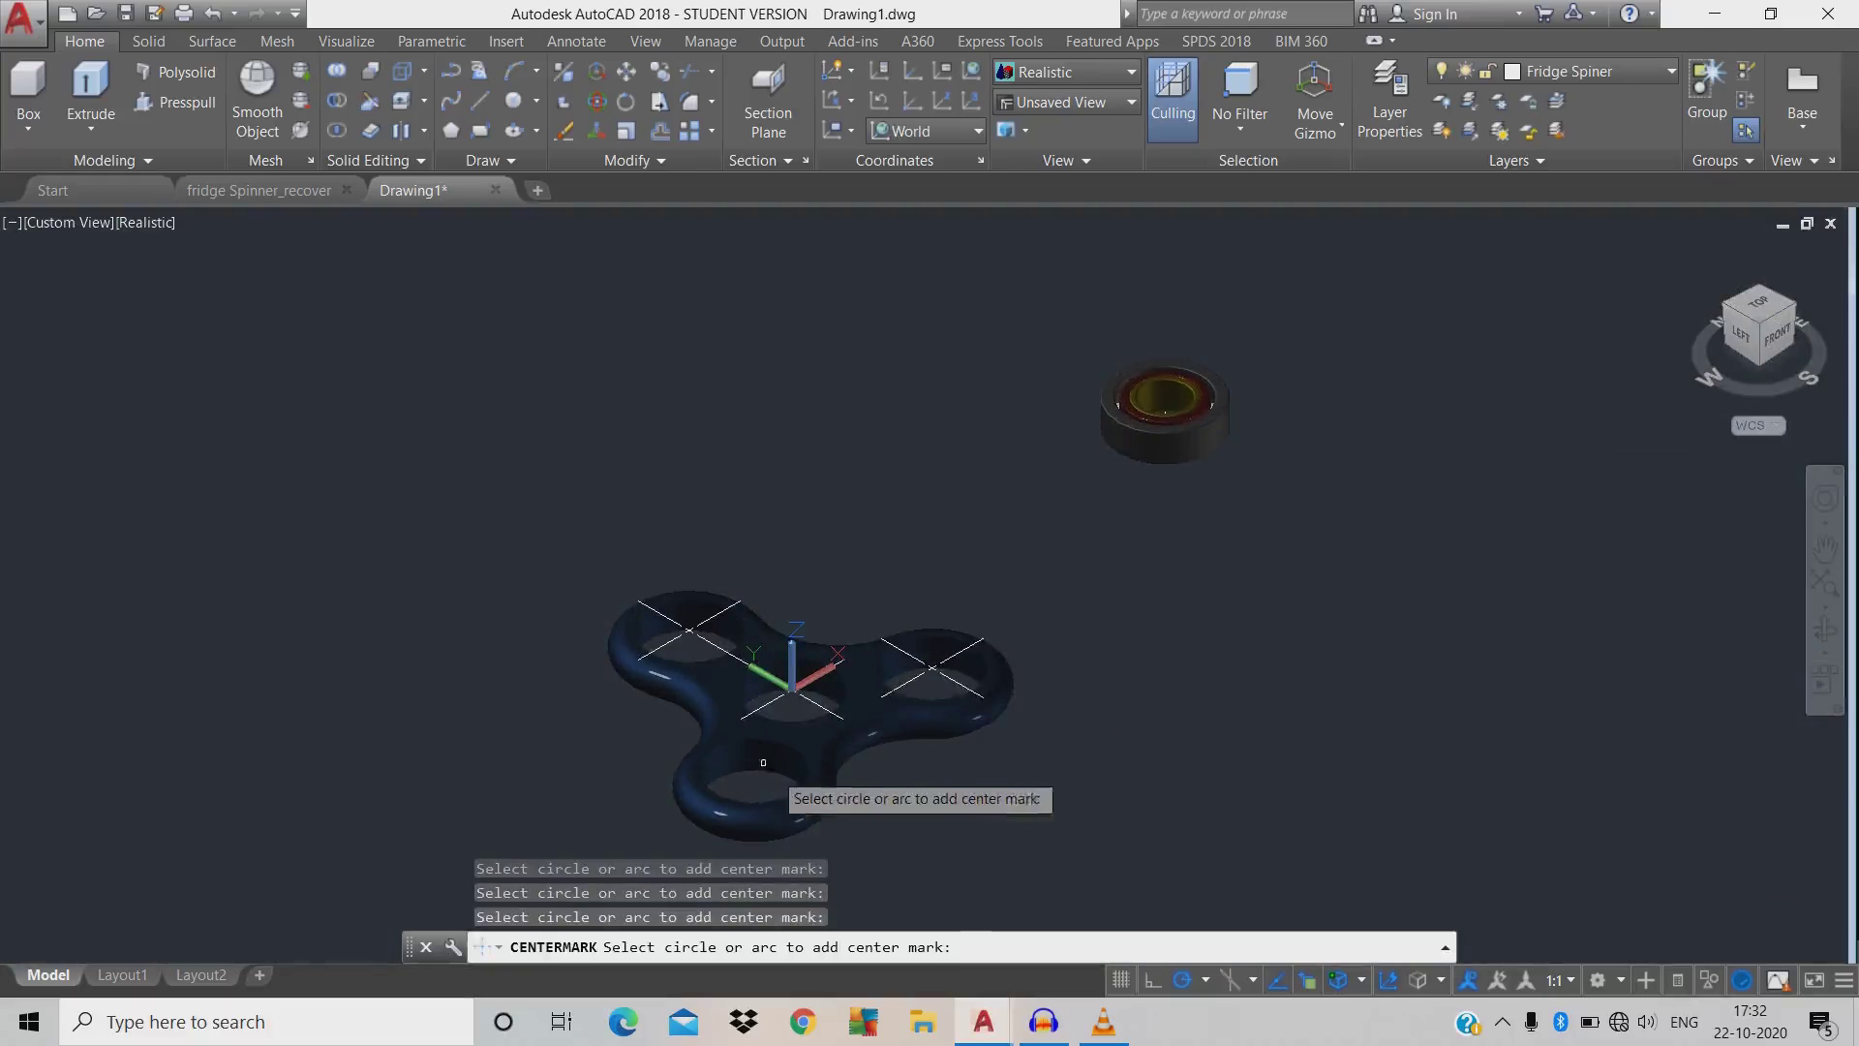
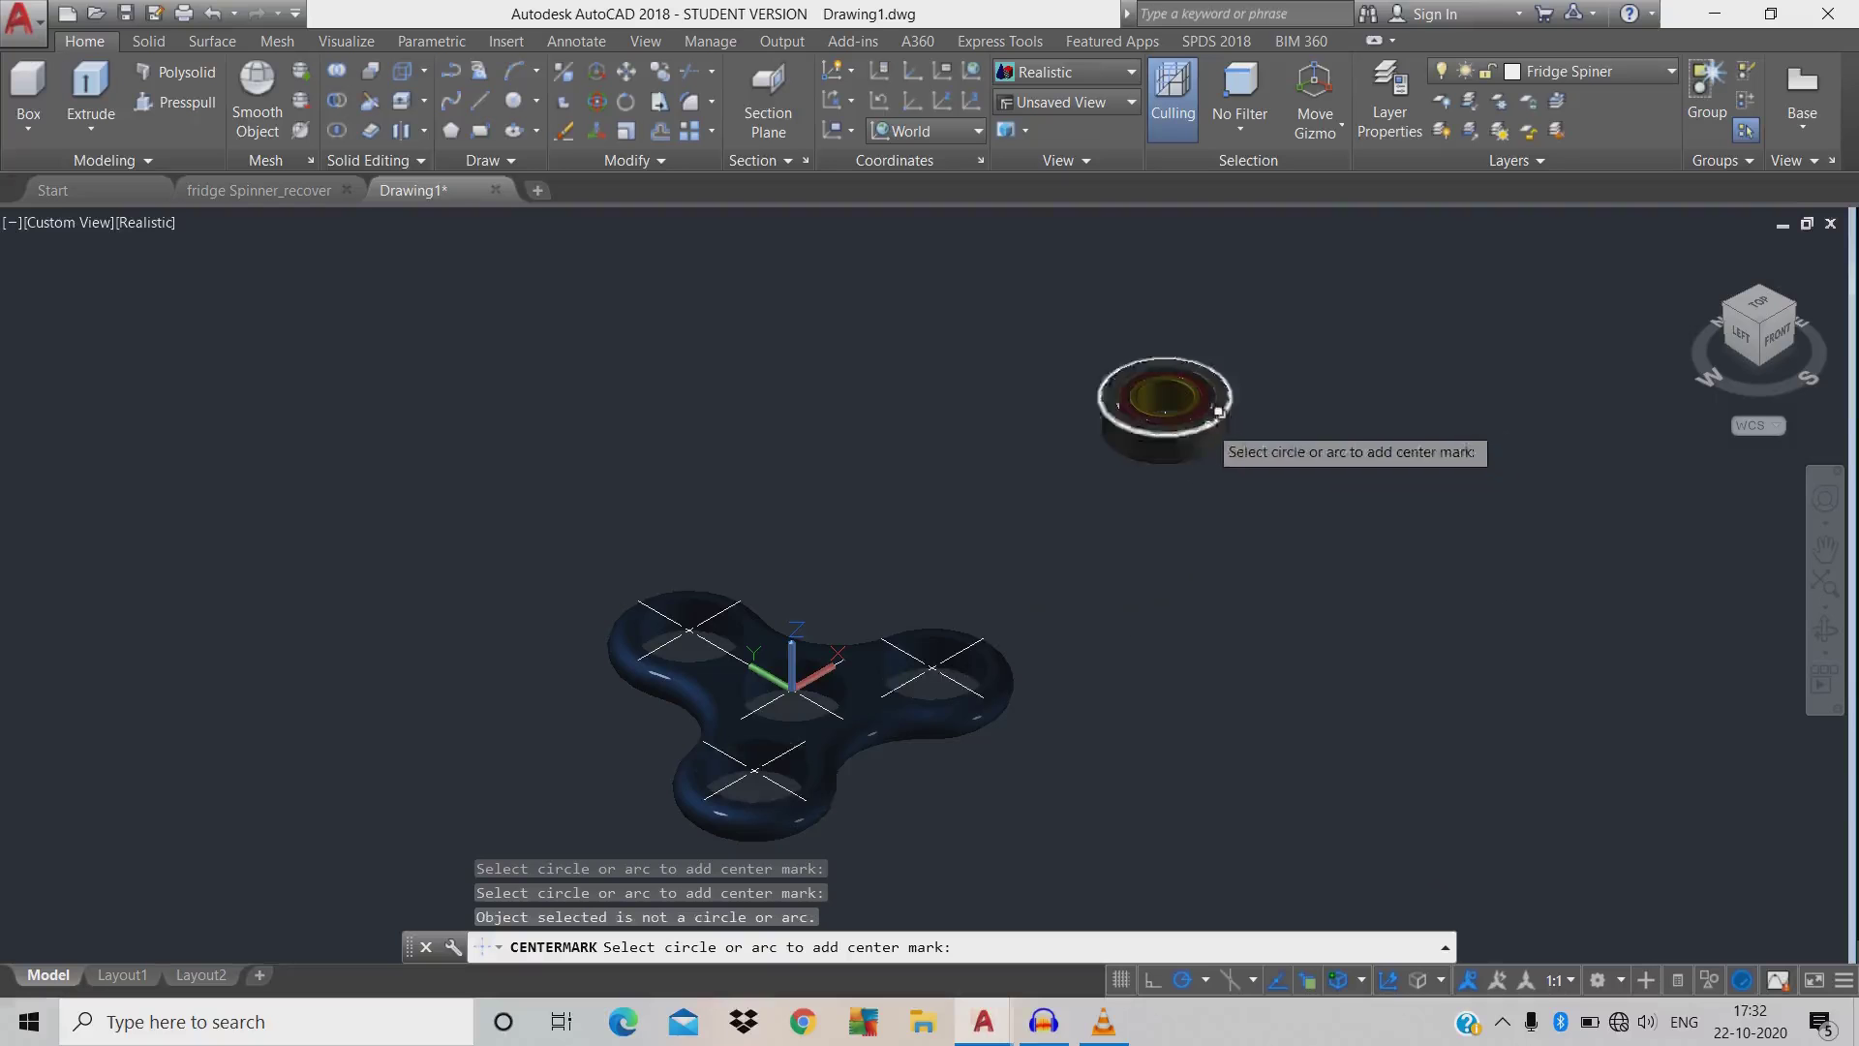
{"action": "left_click", "coordinate": [1232, 438]}
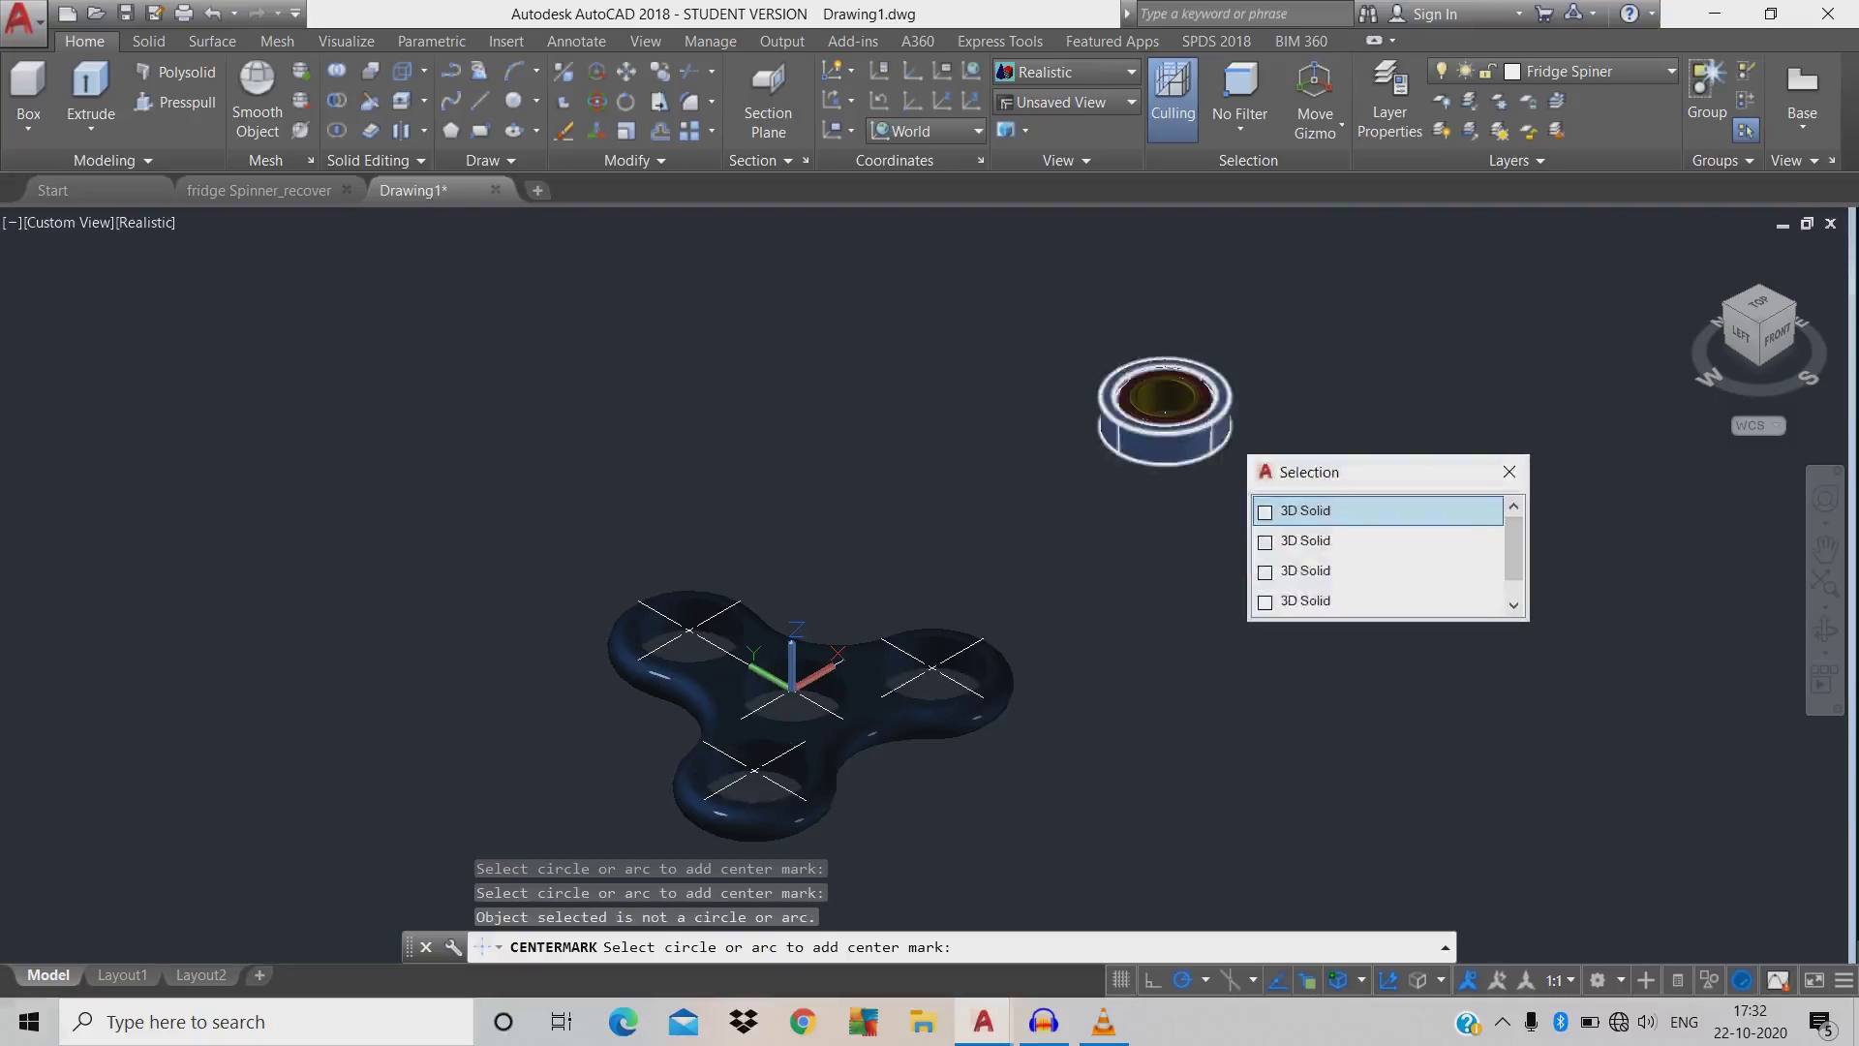
{"action": "left_click", "coordinate": [1305, 508]}
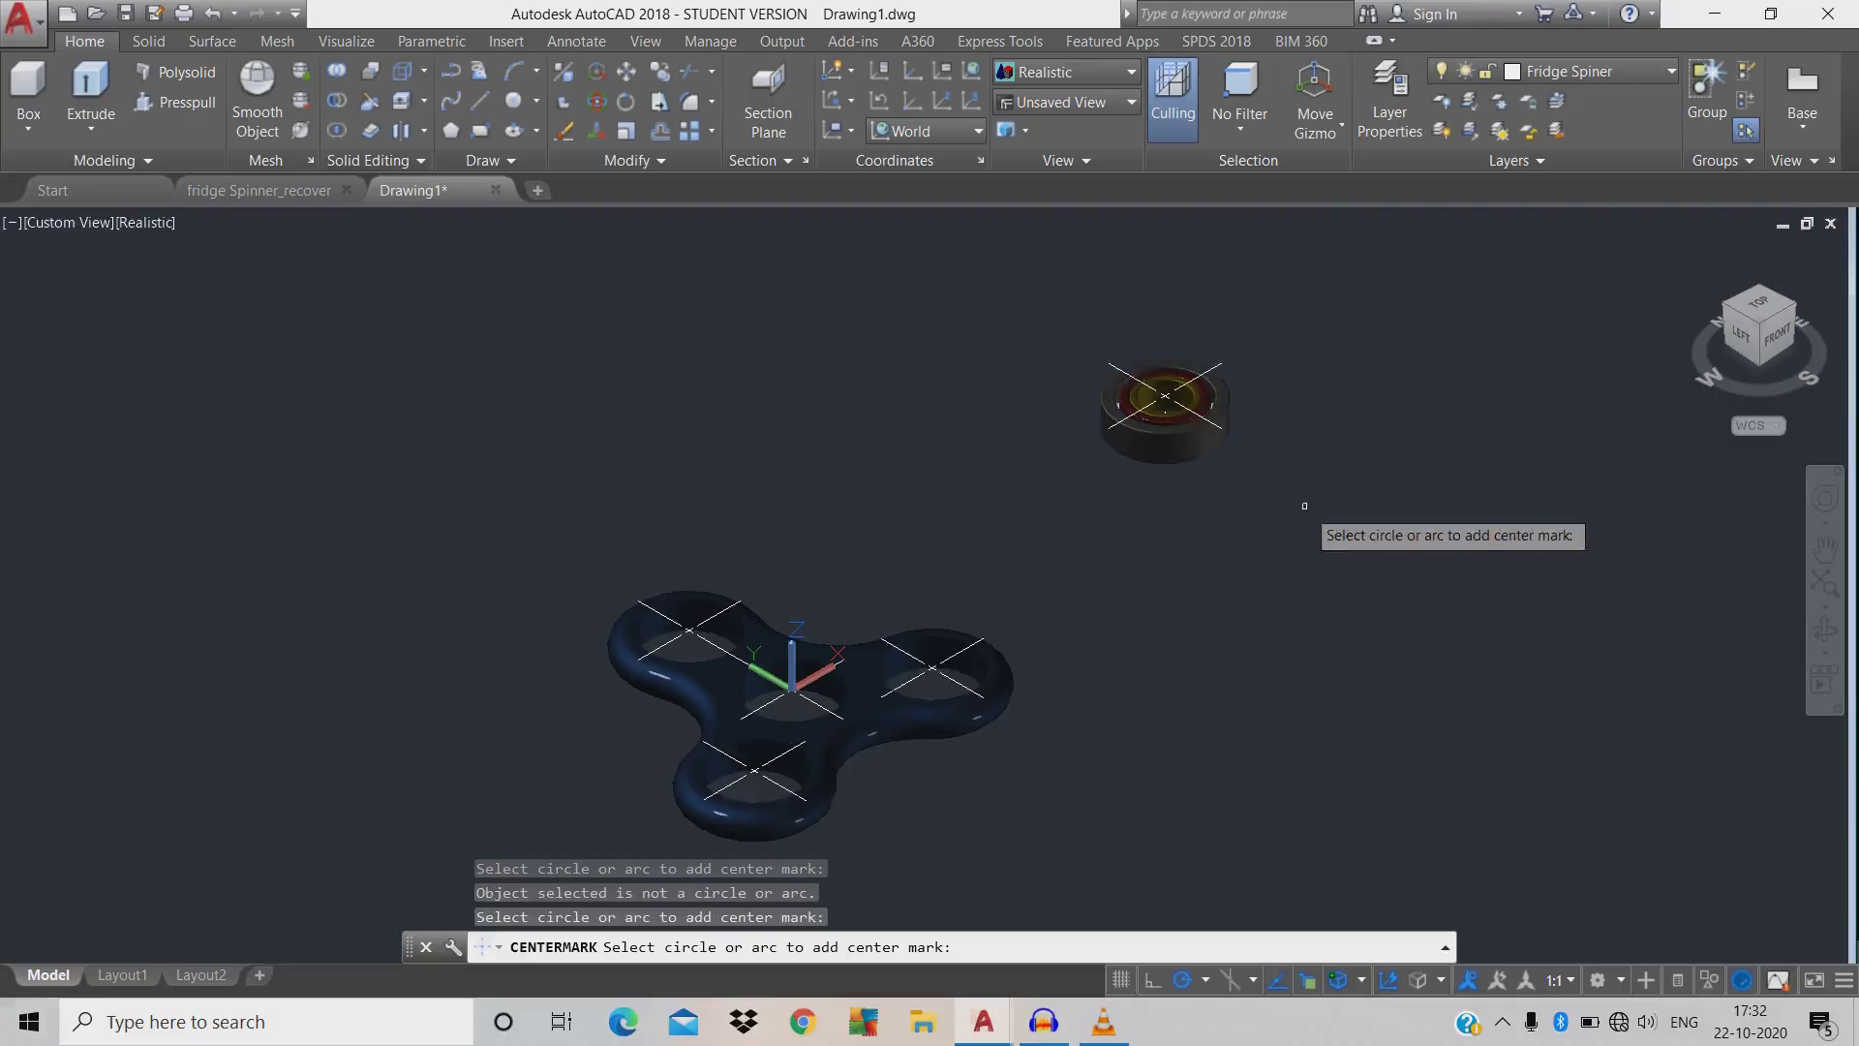
{"action": "key", "text": "Escape"}
- Copy the whole bearing with its center mark to three free spots around the original
{"action": "key", "text": "Return"}
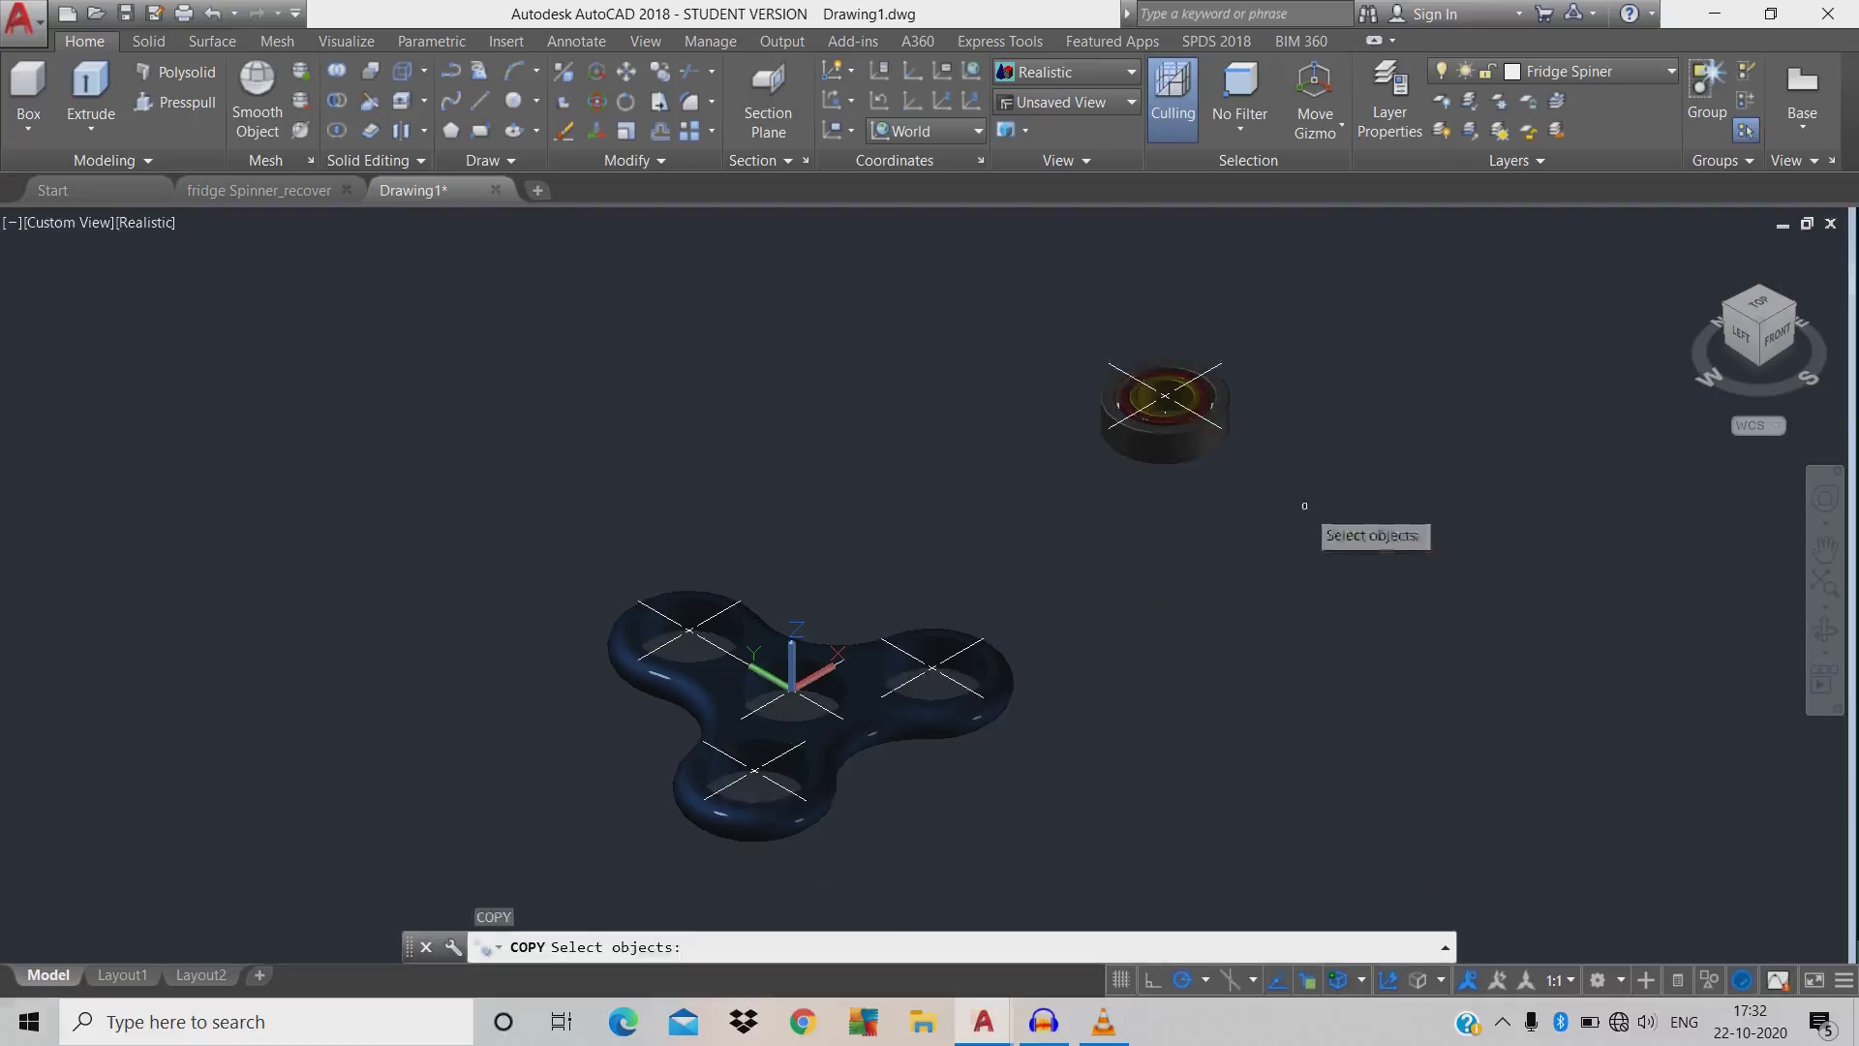
{"action": "left_click", "coordinate": [1310, 520]}
{"action": "left_click", "coordinate": [1013, 298]}
{"action": "key", "text": "Return"}
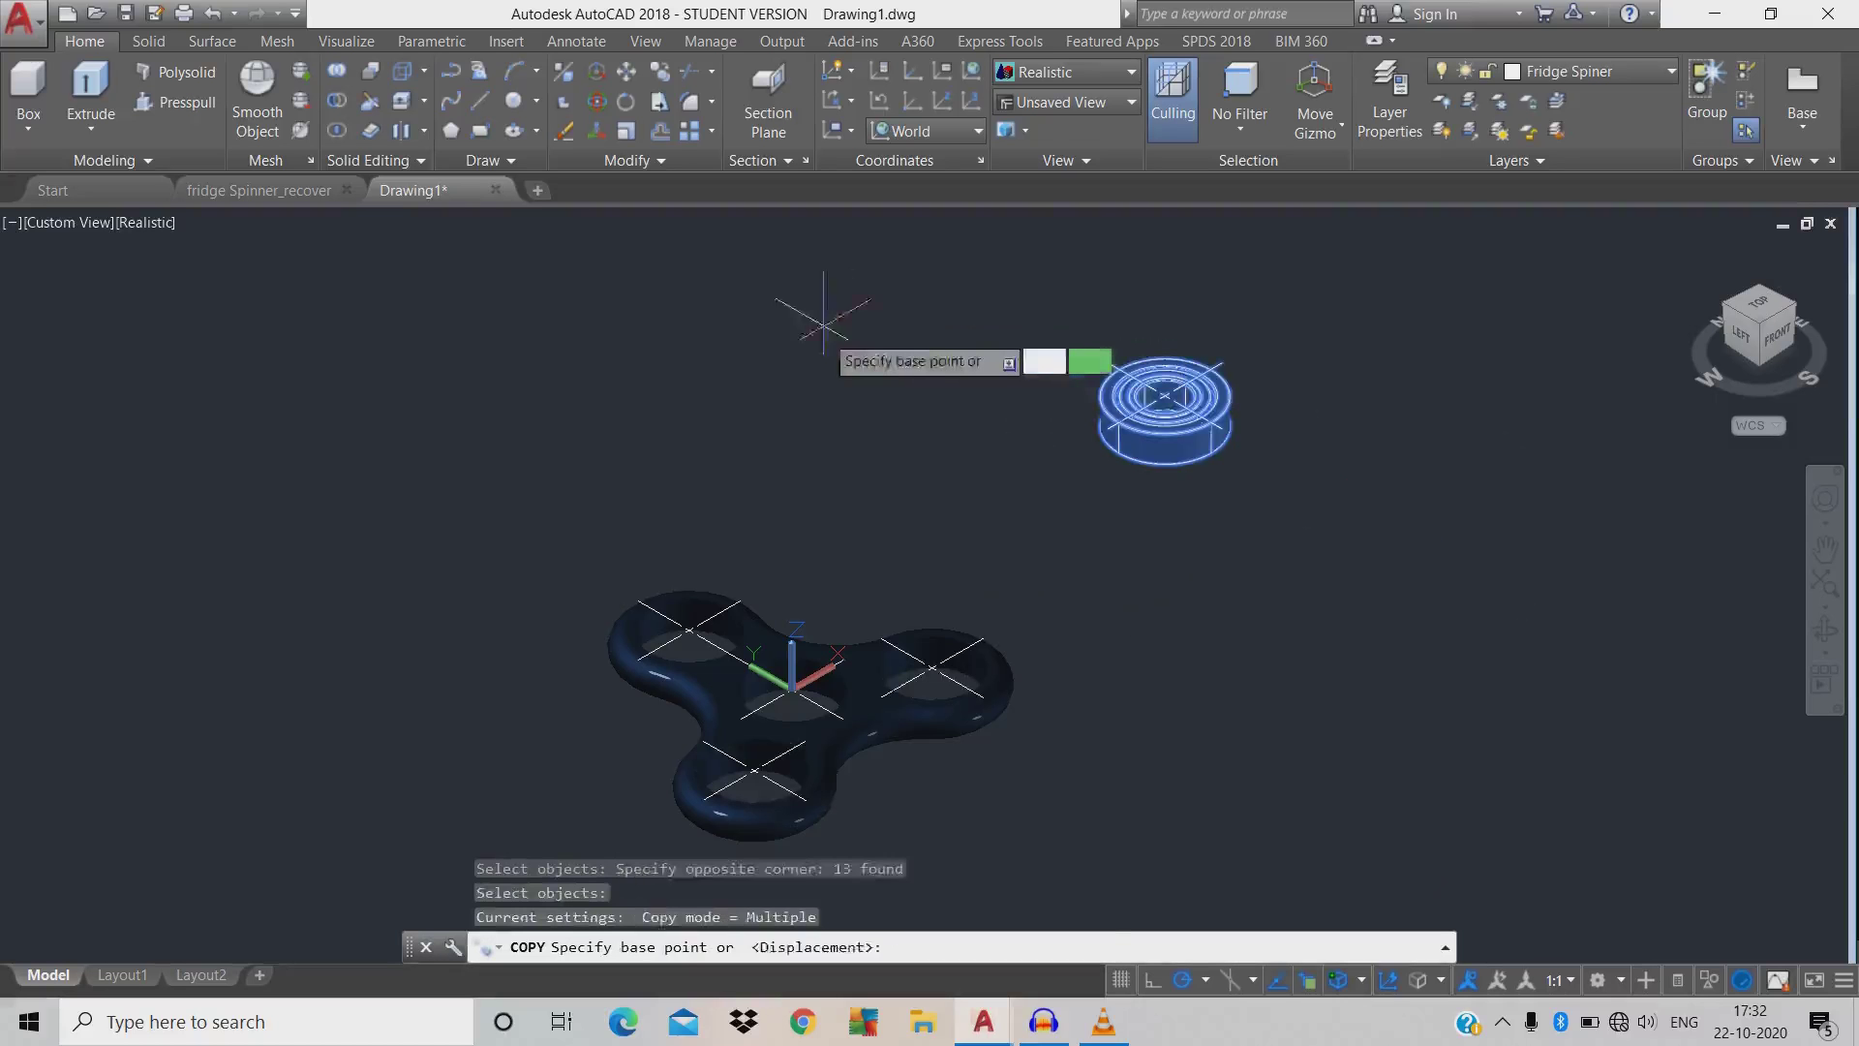
{"action": "left_click", "coordinate": [829, 323]}
{"action": "left_click", "coordinate": [1026, 334]}
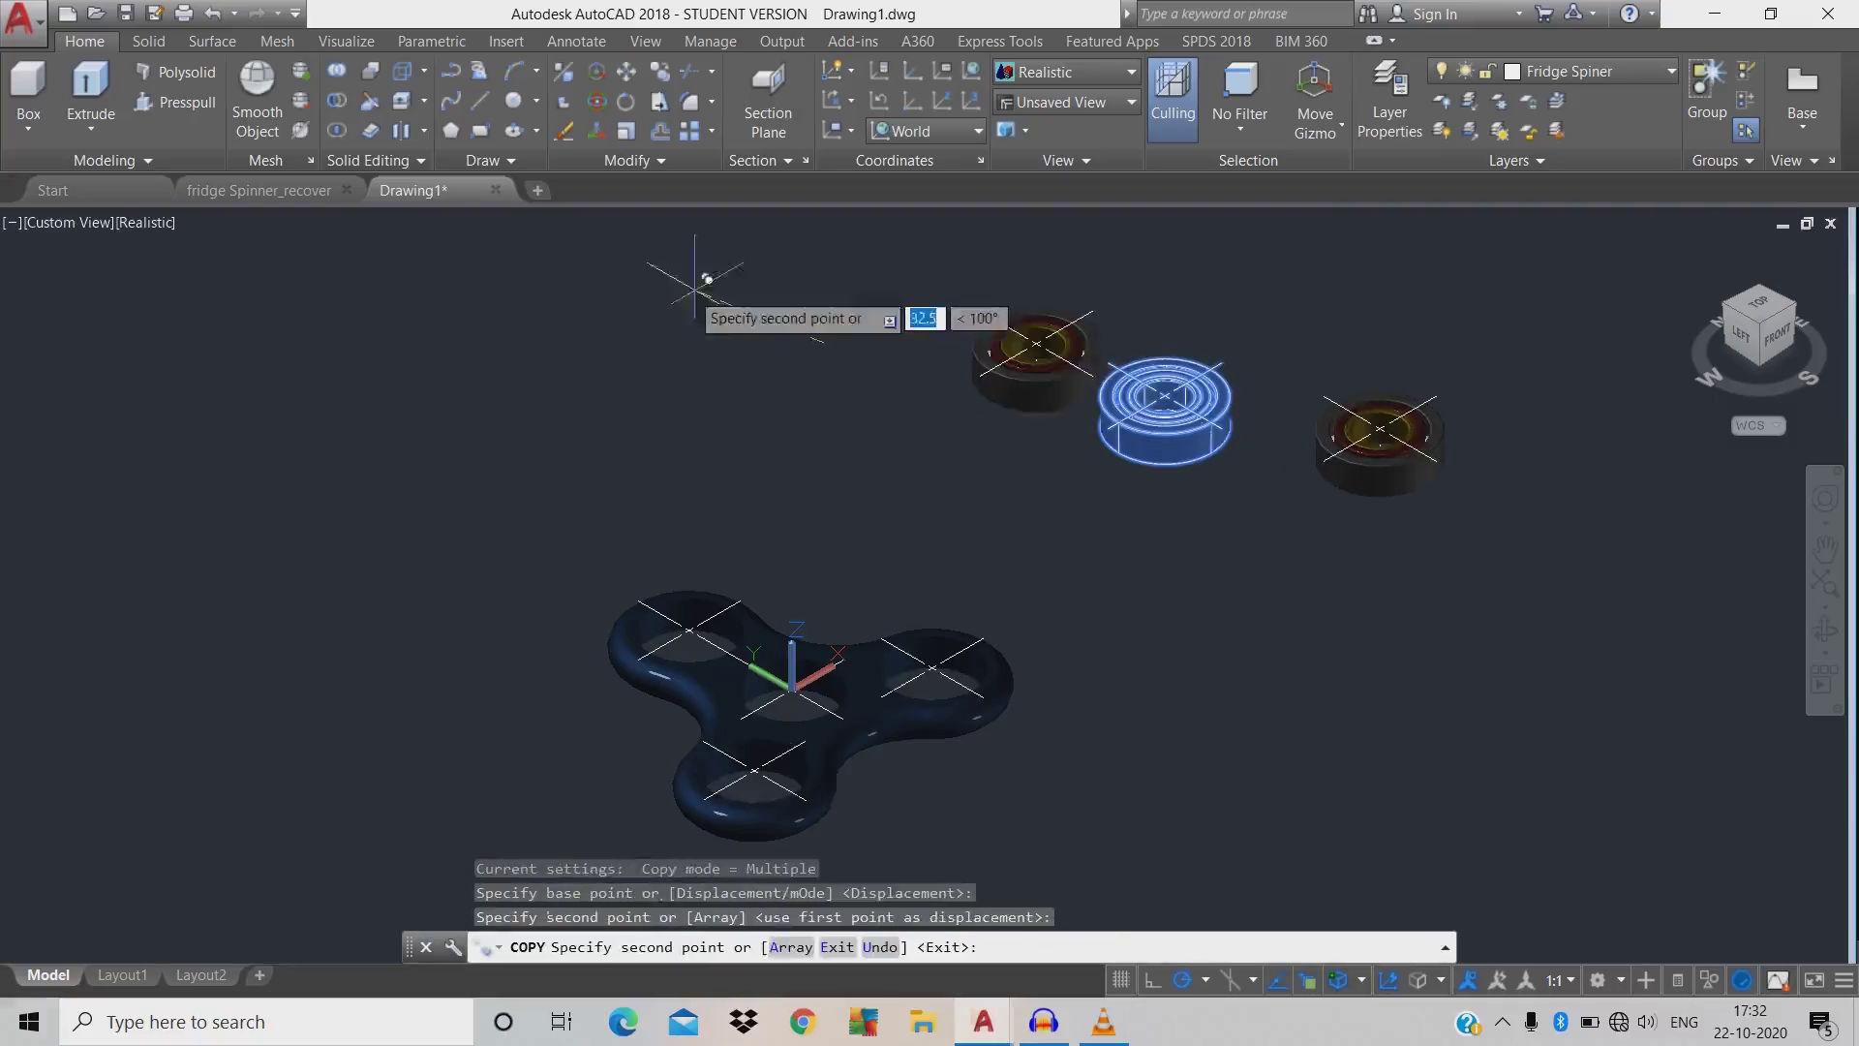
{"action": "left_click", "coordinate": [647, 300]}
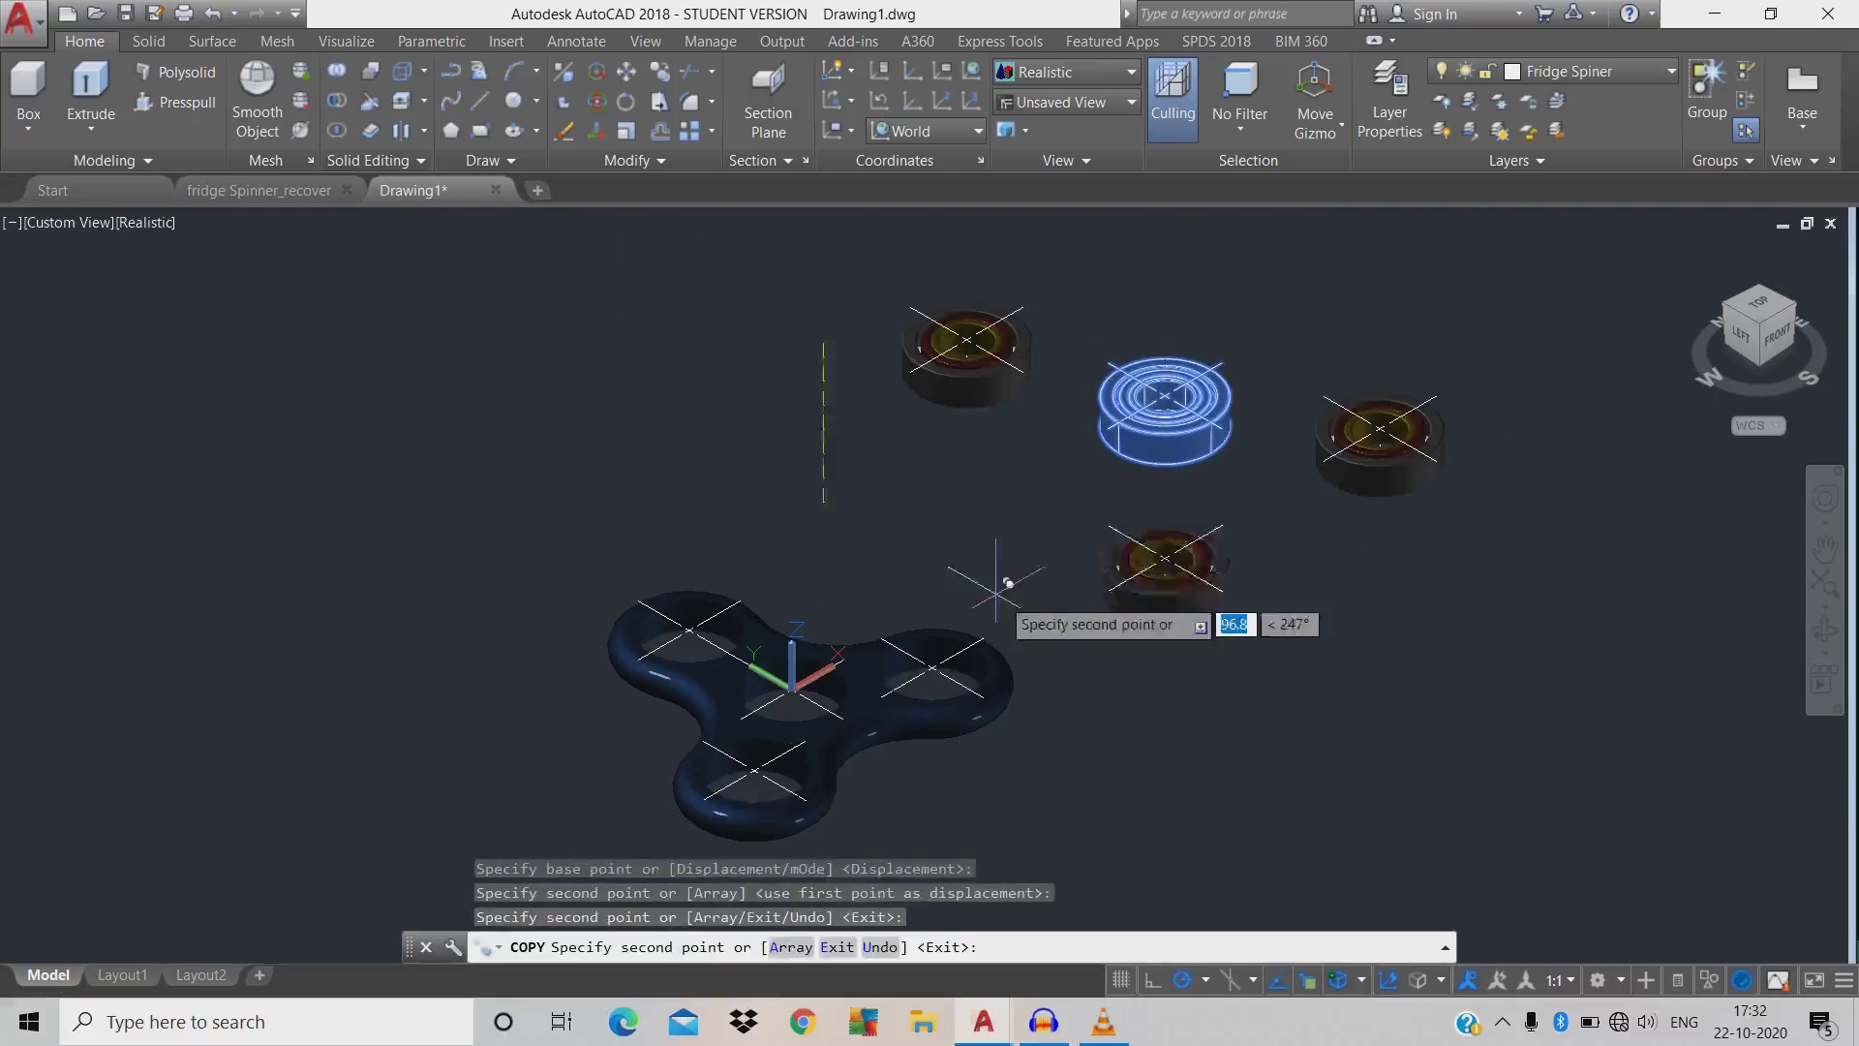
{"action": "left_click", "coordinate": [1023, 536]}
{"action": "key", "text": "Escape"}
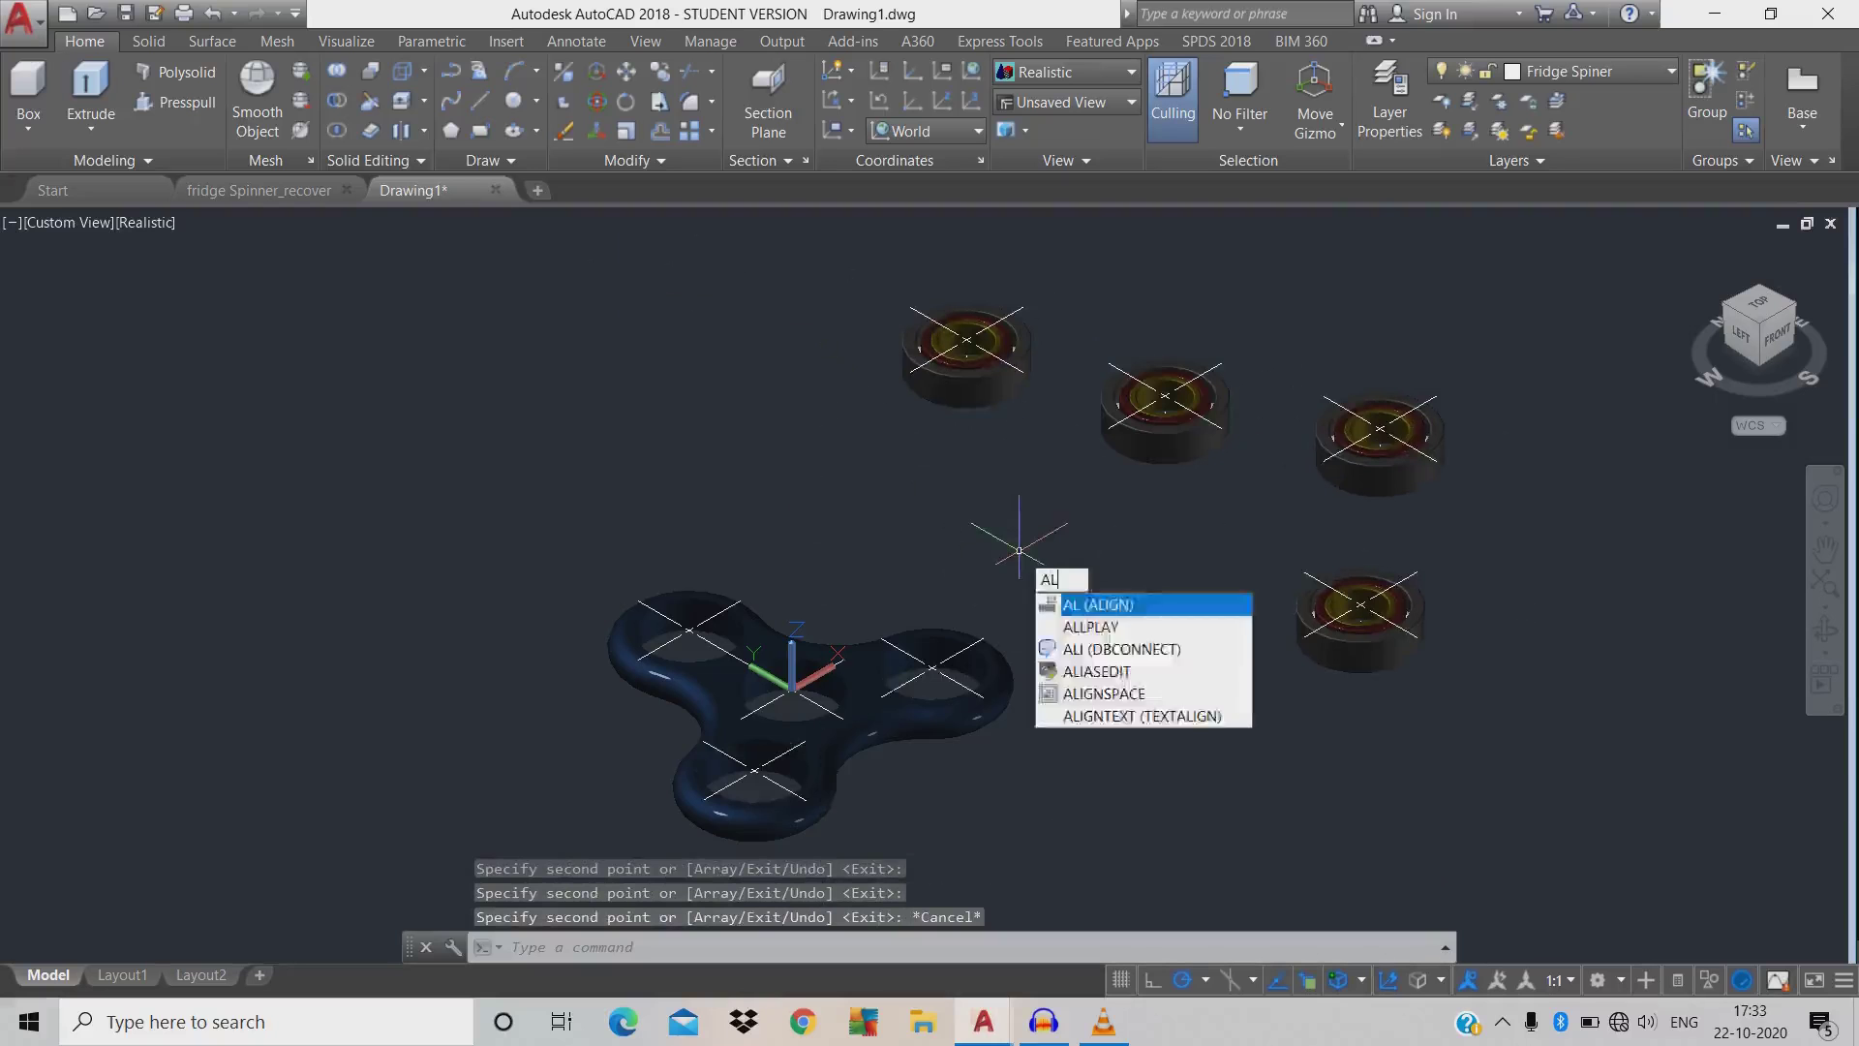
- Align the original bearing by its center mark to the center mark of the spinner's central hole
{"action": "type", "text": "al"}
{"action": "key", "text": "Return"}
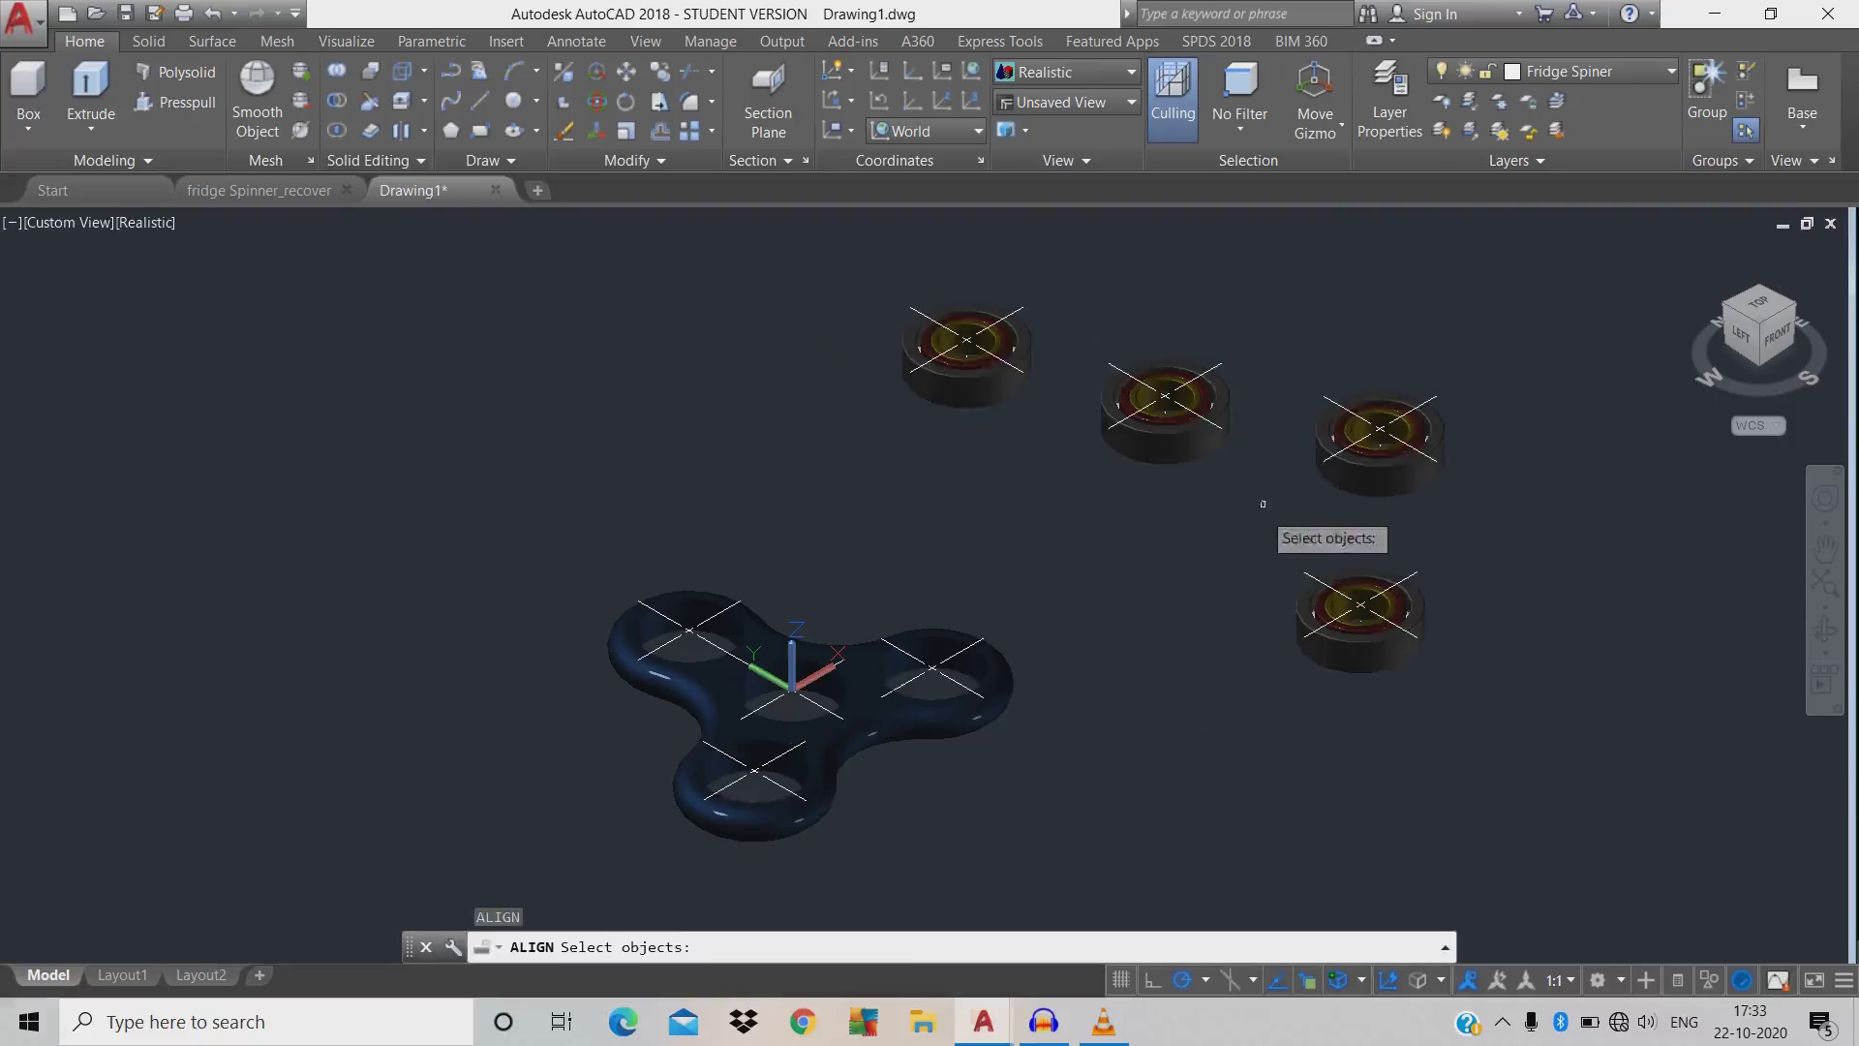
{"action": "left_click", "coordinate": [1264, 514]}
{"action": "left_click", "coordinate": [1113, 337]}
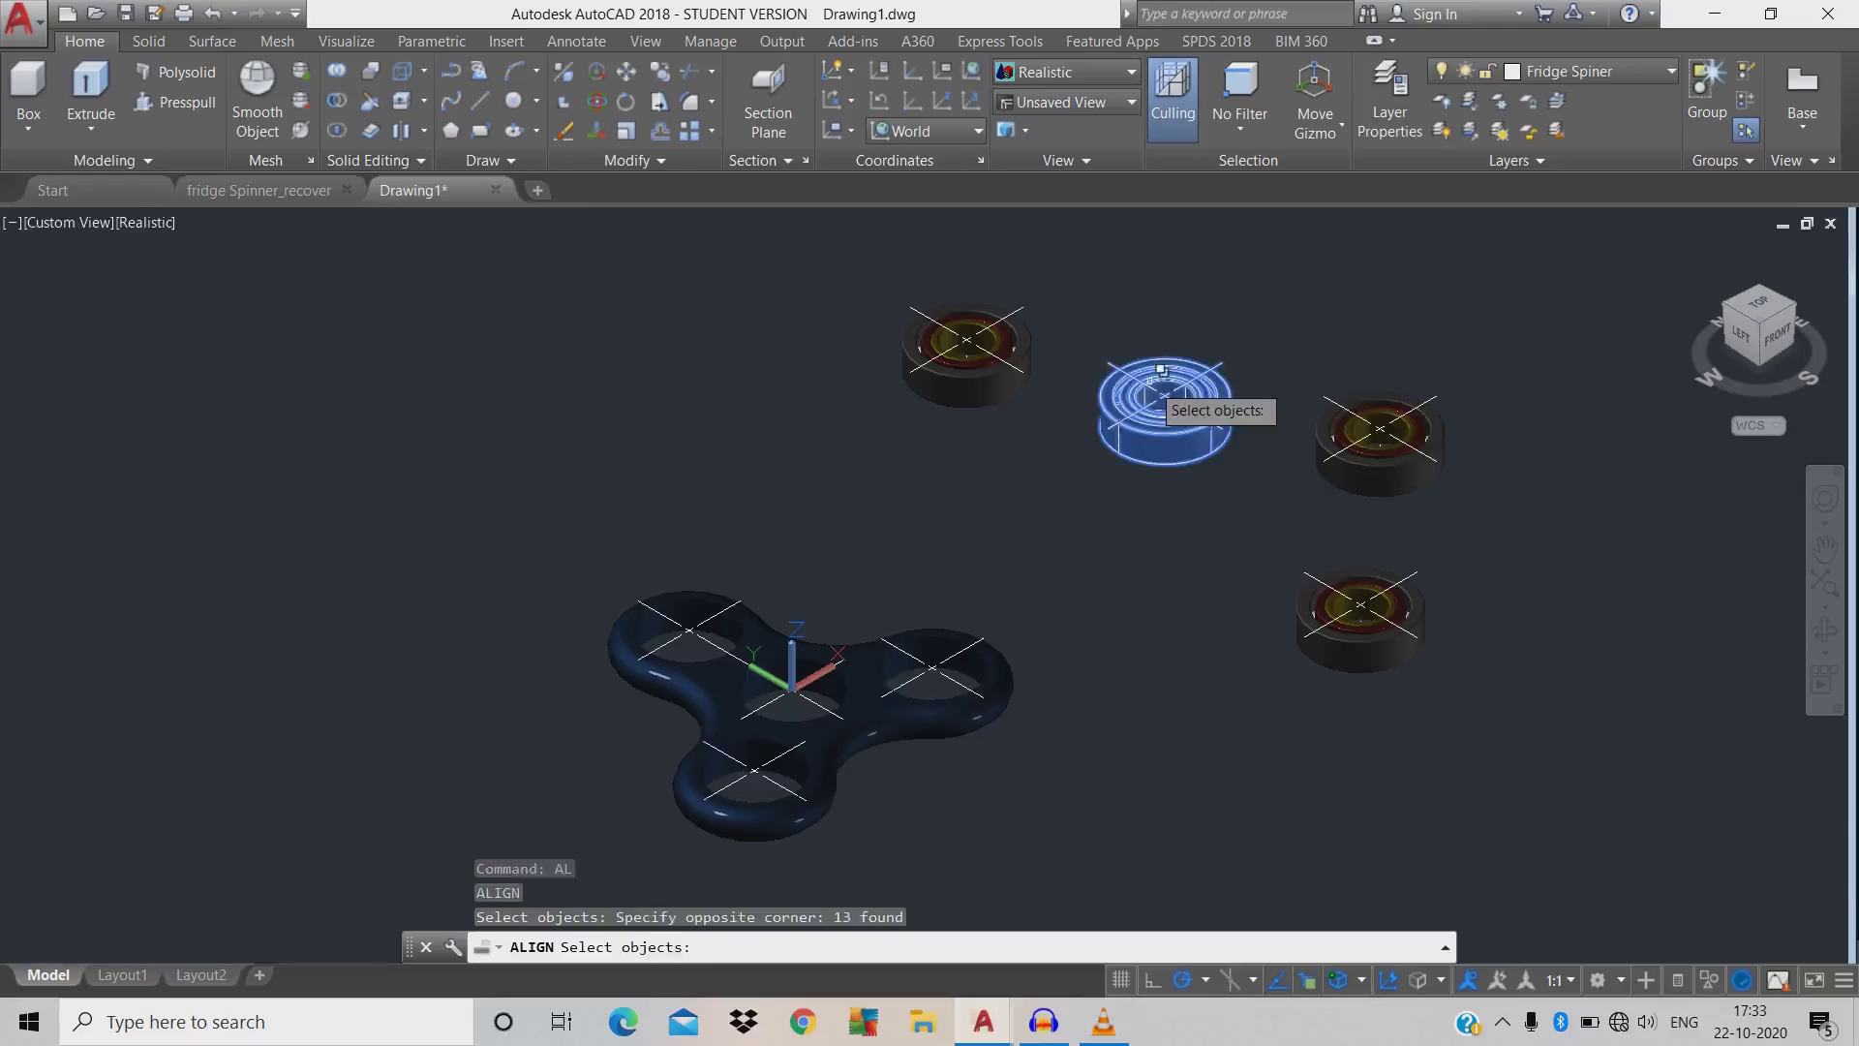
{"action": "key", "text": "Return"}
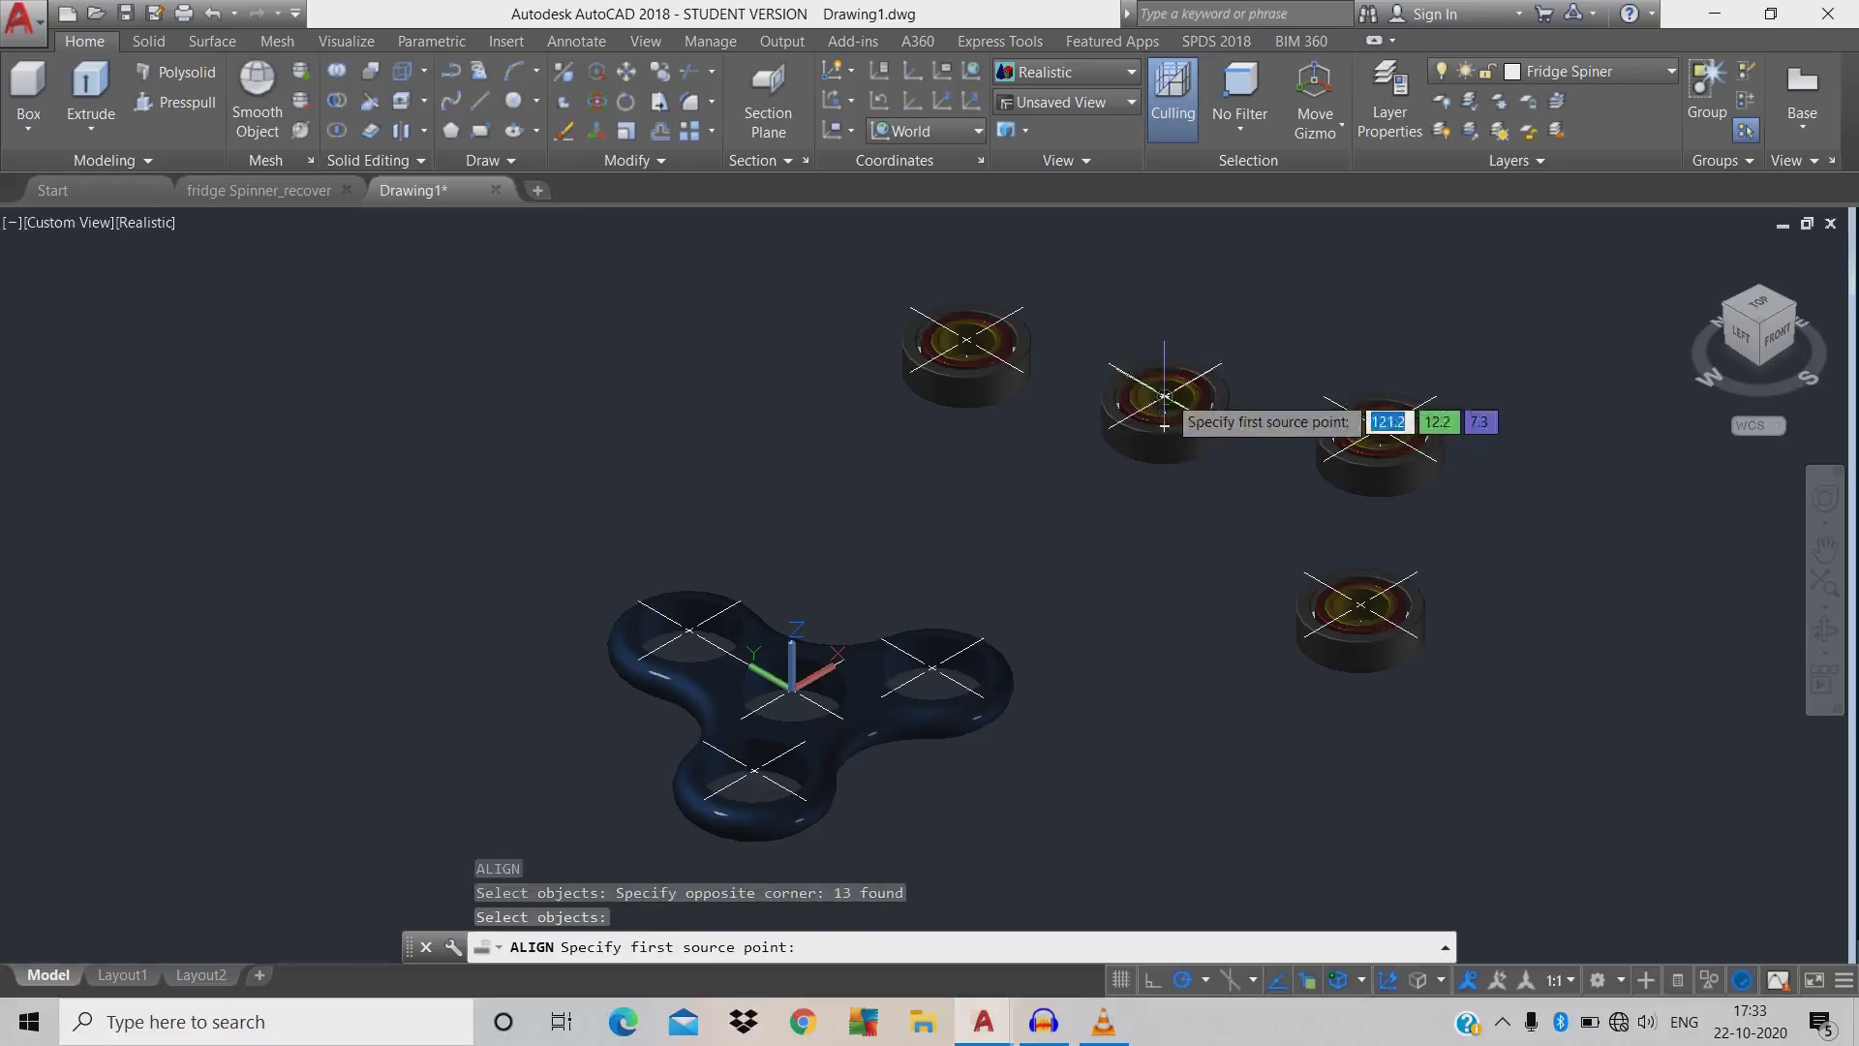
{"action": "left_click", "coordinate": [1165, 397]}
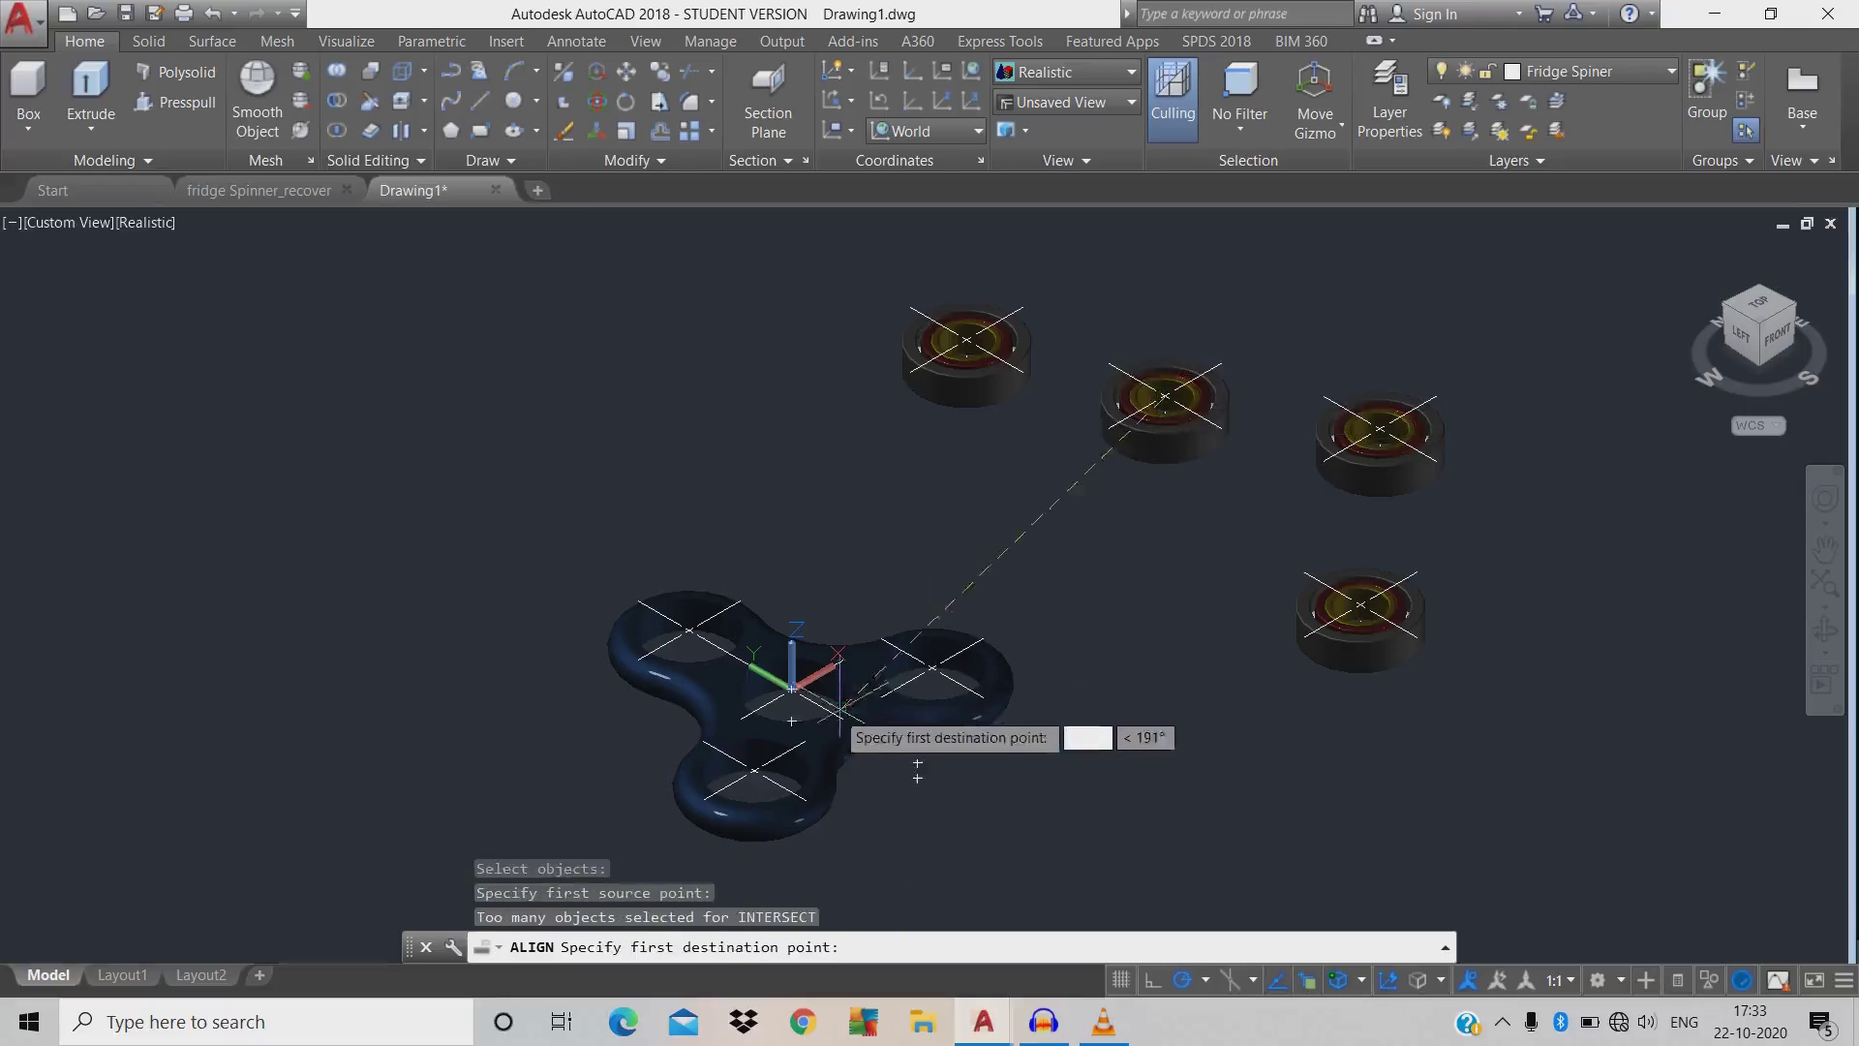
{"action": "left_click", "coordinate": [792, 690]}
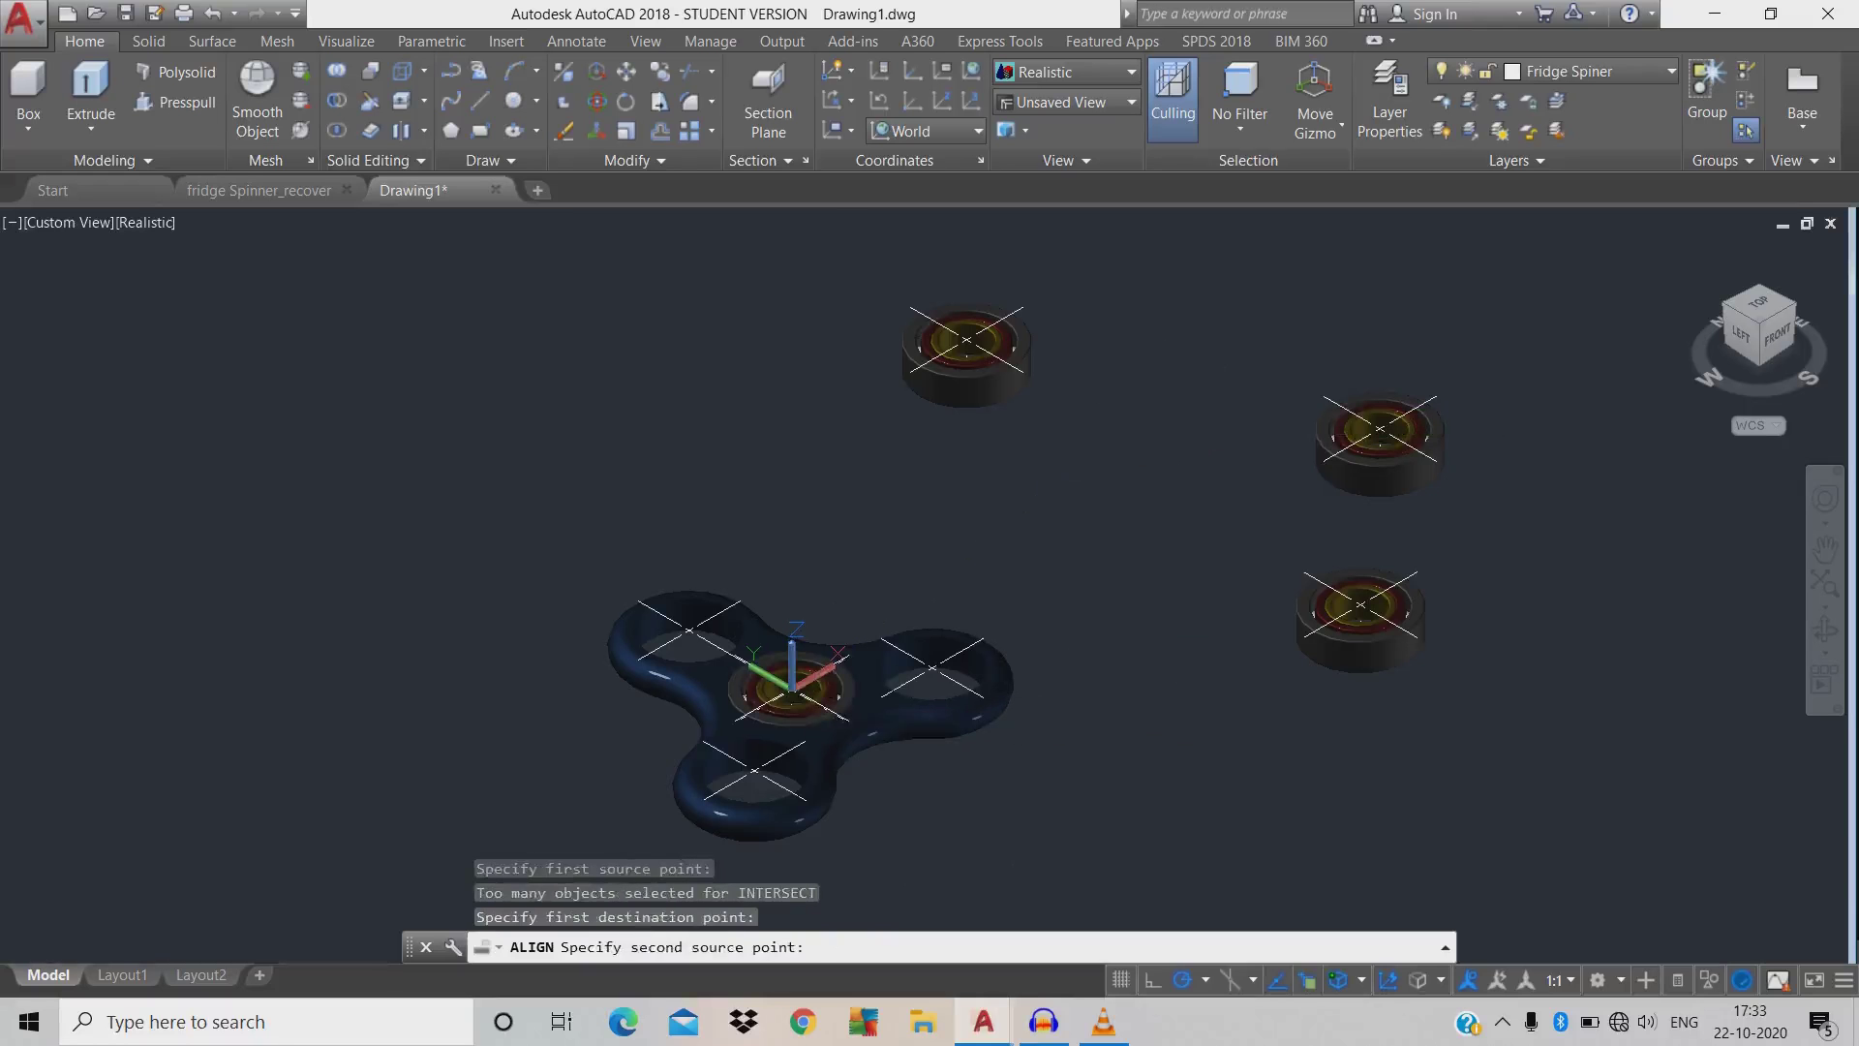
{"action": "key", "text": "Return"}
- Align the bearing copy farther from the spinner body, beside the original's former spot, to the center mark of the right arm's hole
{"action": "key", "text": "Return"}
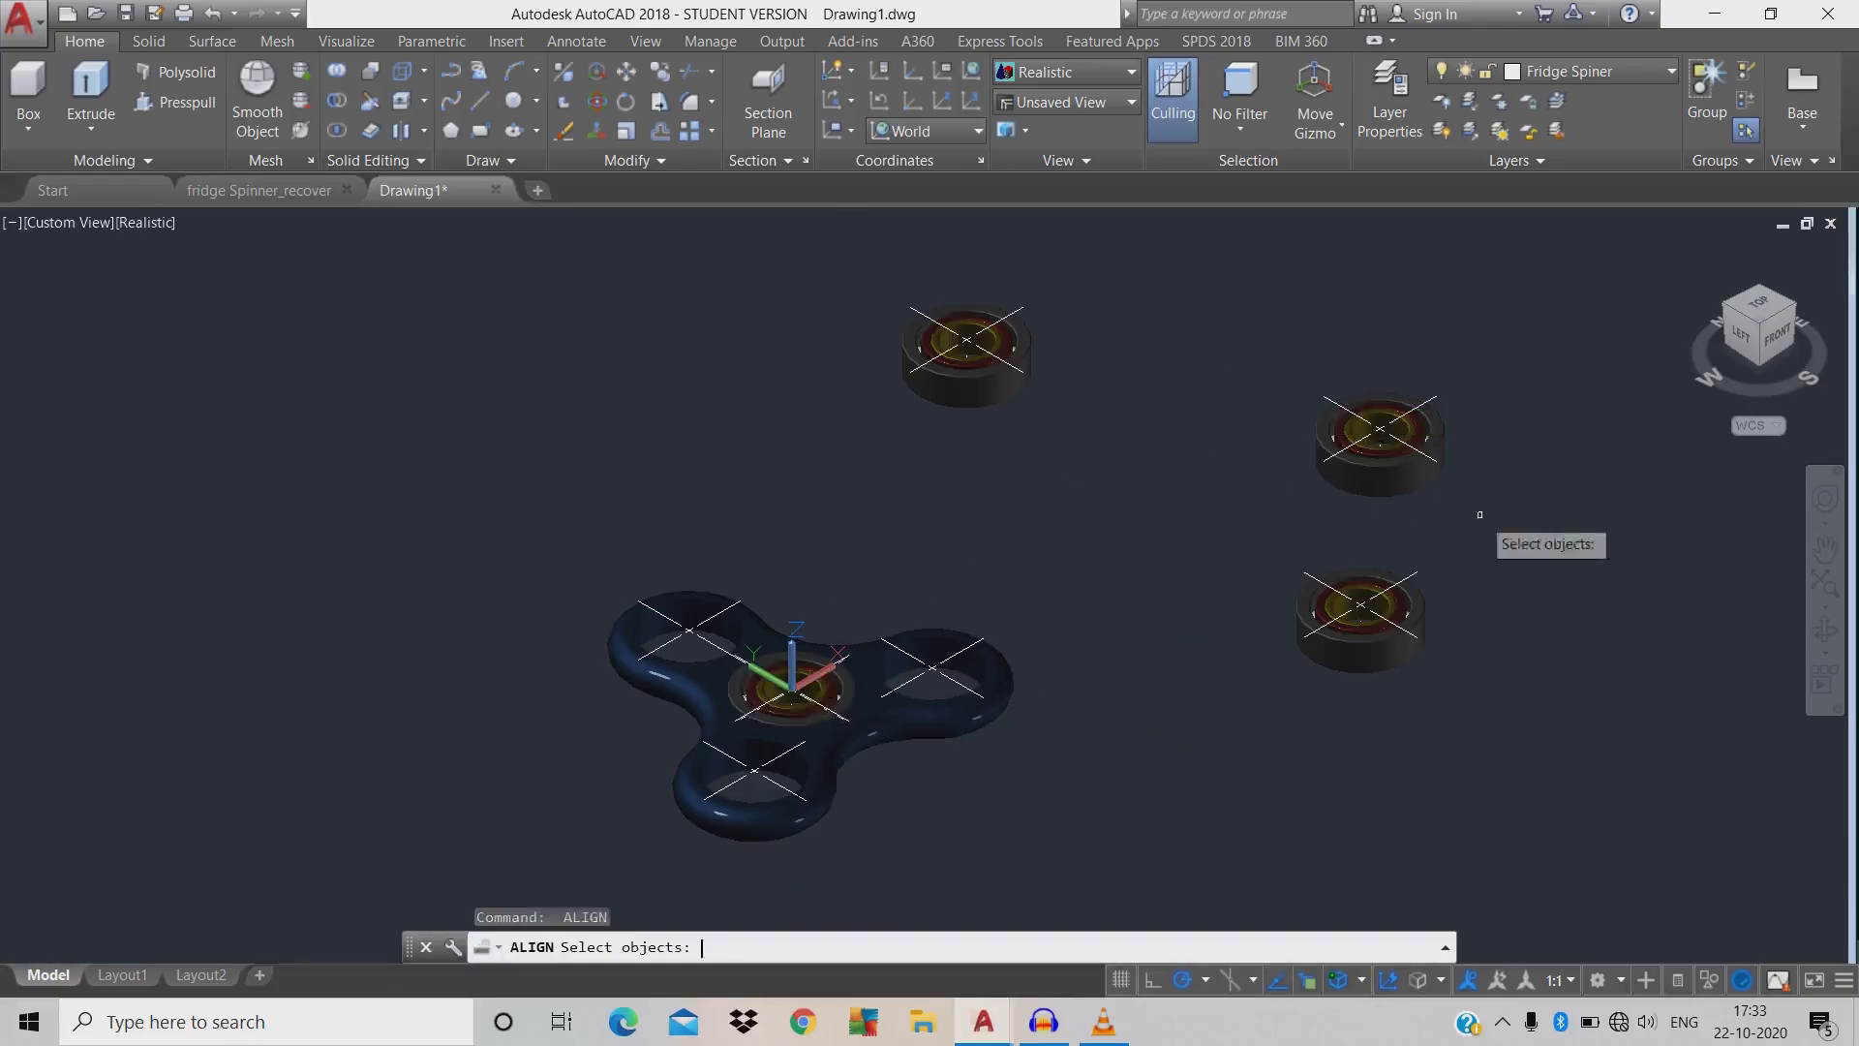
{"action": "left_click", "coordinate": [1501, 530]}
{"action": "left_click", "coordinate": [1174, 336]}
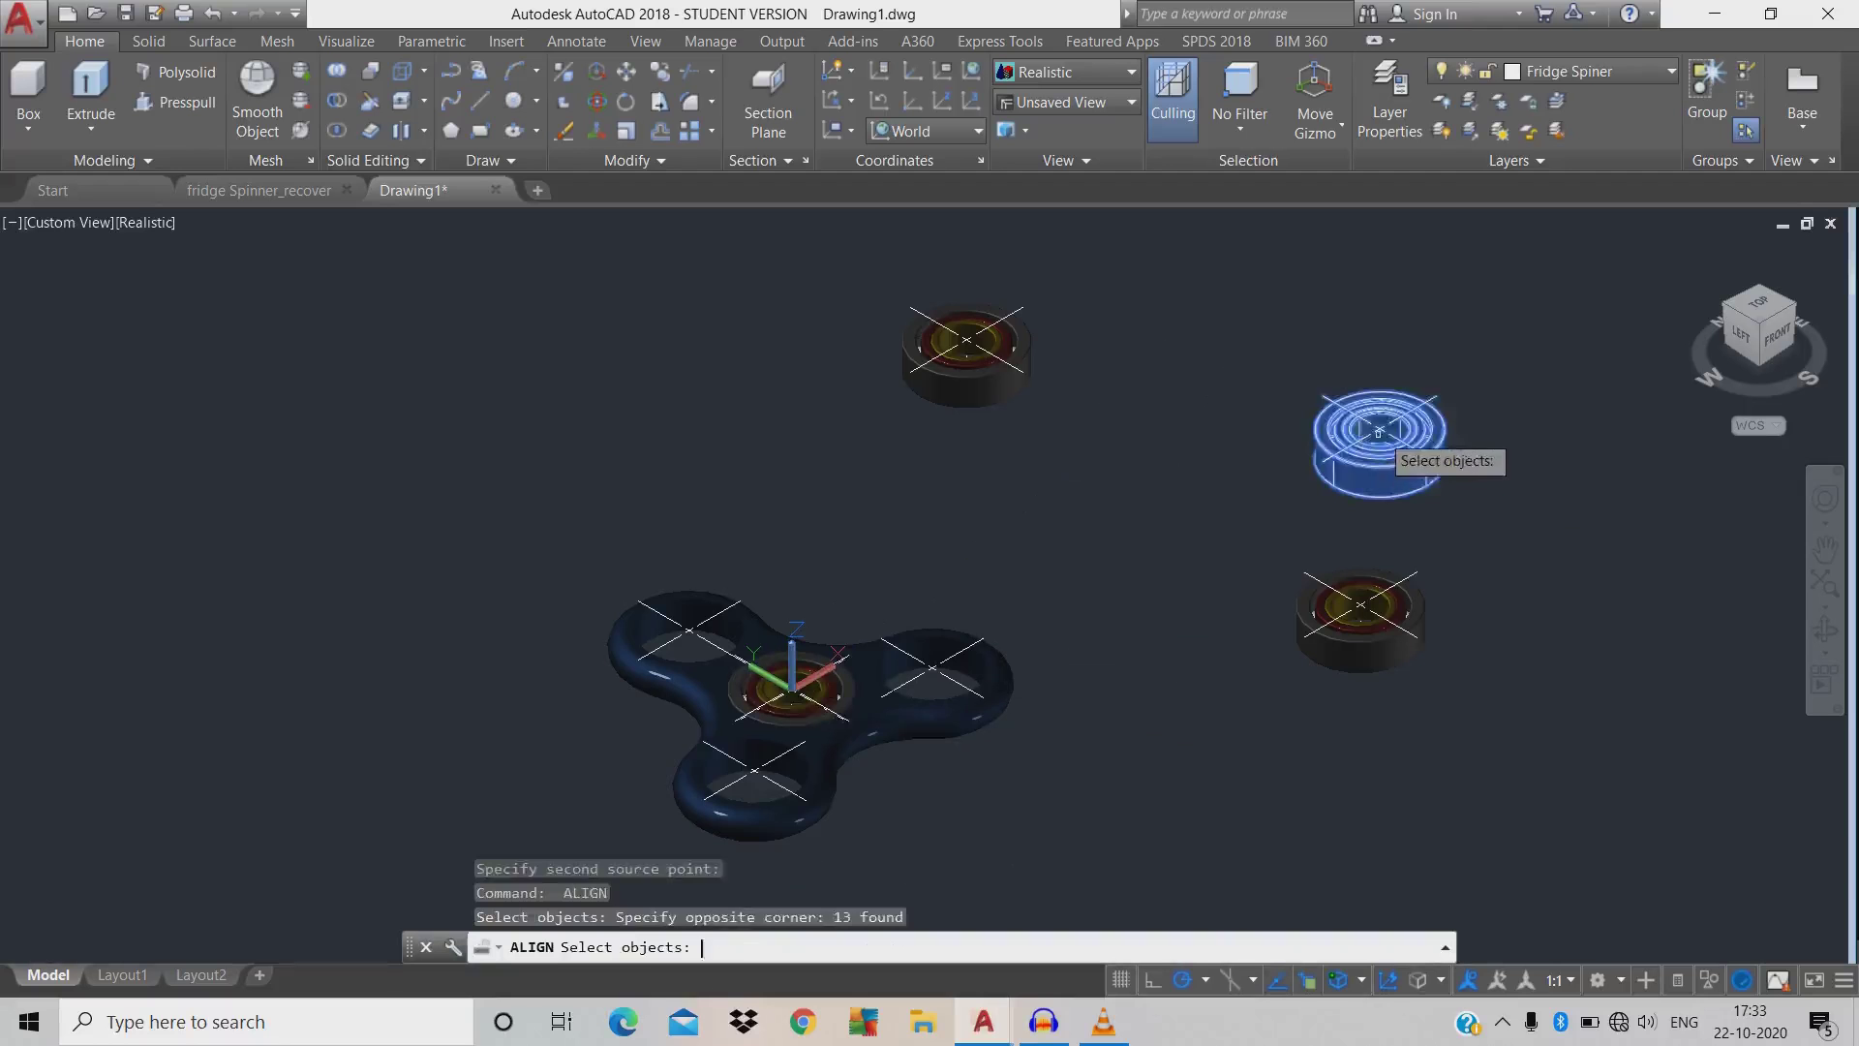
{"action": "key", "text": "Return"}
{"action": "left_click", "coordinate": [1379, 428]}
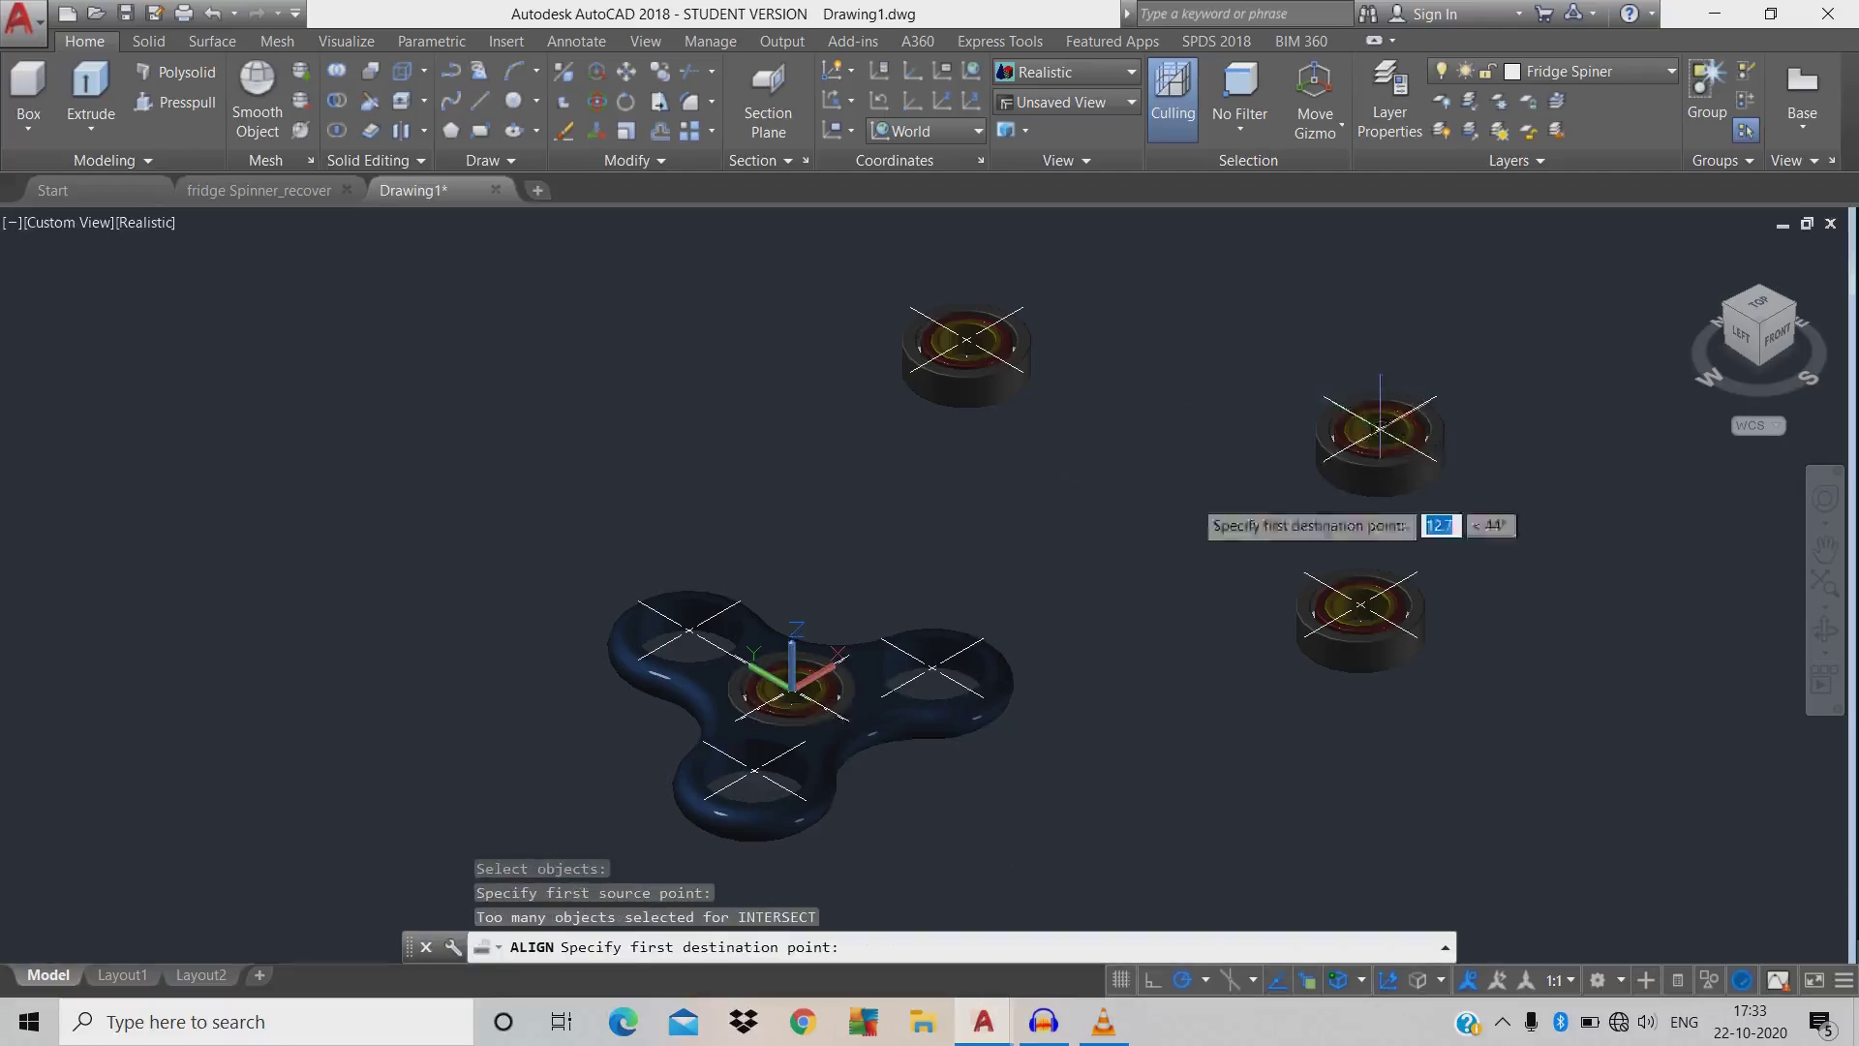
{"action": "left_click", "coordinate": [931, 668]}
{"action": "key", "text": "Return"}
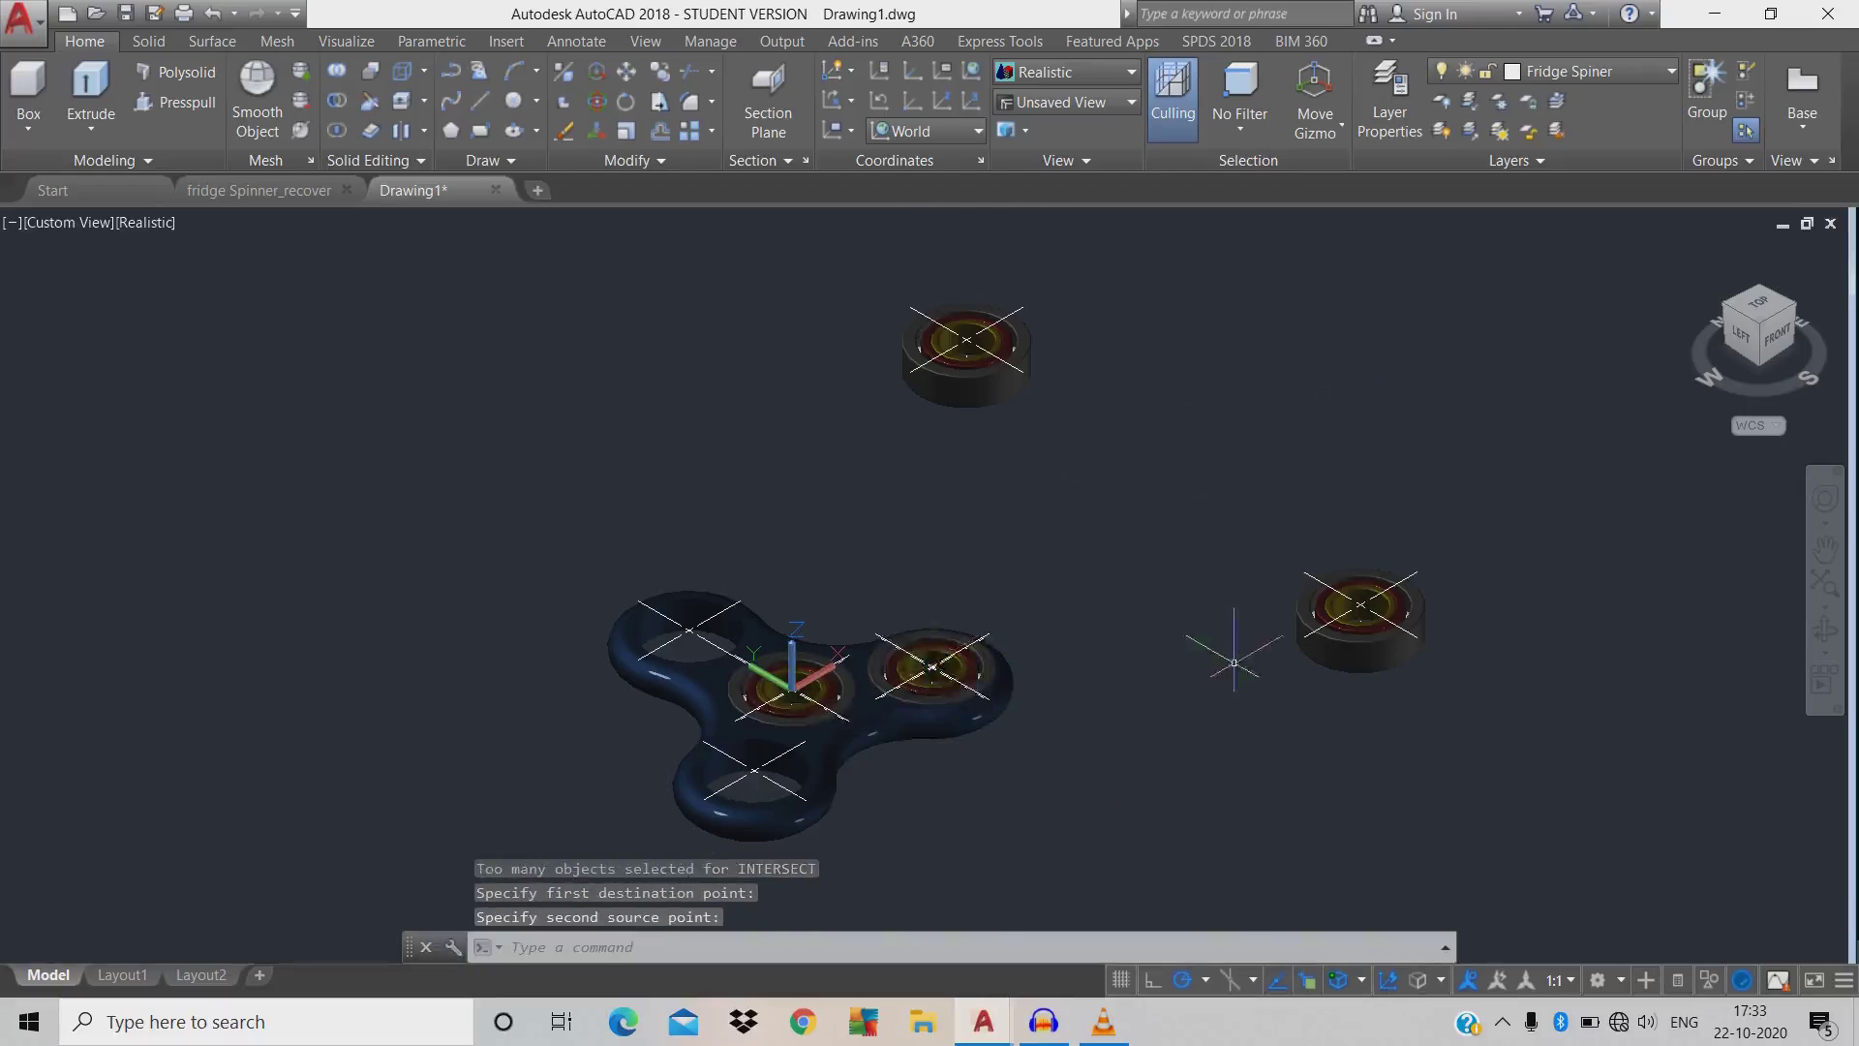
- Align the right-hand remaining bearing copy by its center mark to the center mark of the nearest front arm's hole
{"action": "scroll", "coordinate": [944, 726], "scroll_direction": "up", "scroll_amount": 2}
{"action": "scroll", "coordinate": [944, 726], "scroll_direction": "down", "scroll_amount": 1}
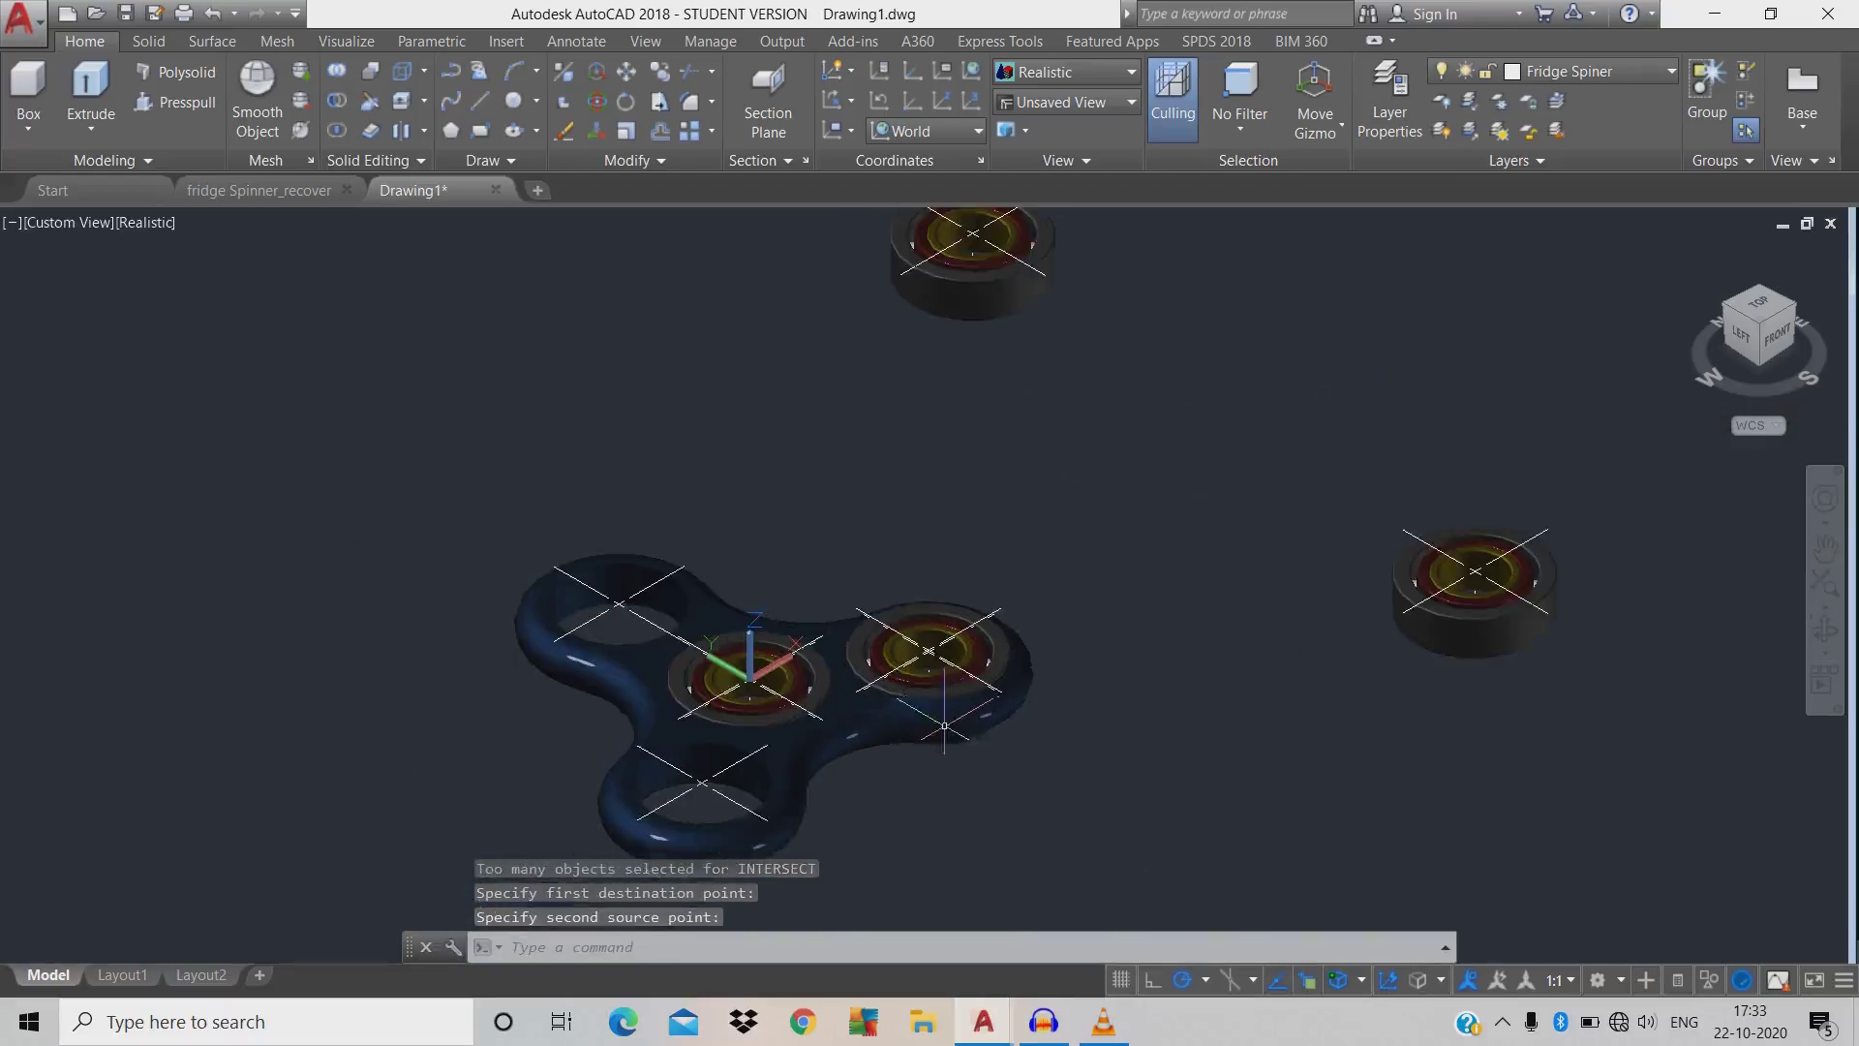
{"action": "middle_click_drag", "start_coordinate": [1357, 672], "coordinate": [1216, 684]}
{"action": "type", "text": "al"}
{"action": "key", "text": "Return"}
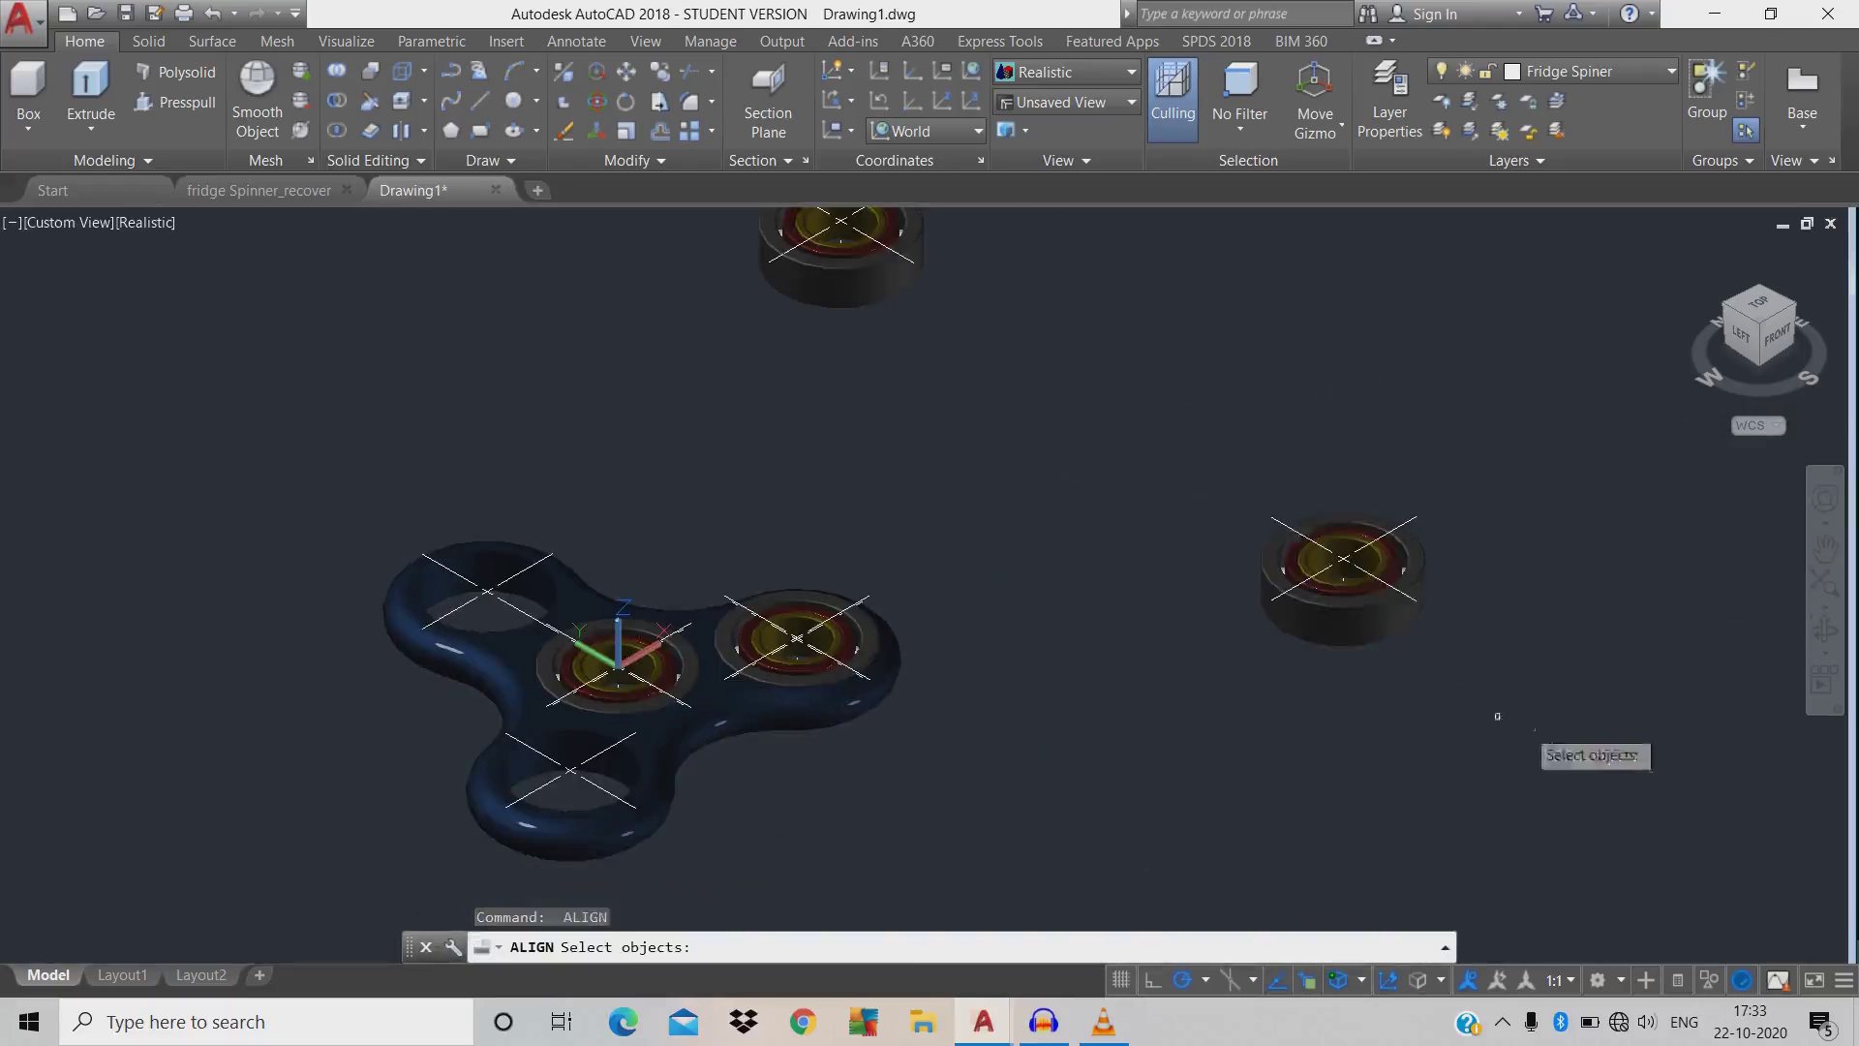
{"action": "left_click", "coordinate": [1534, 726]}
{"action": "left_click", "coordinate": [1157, 457]}
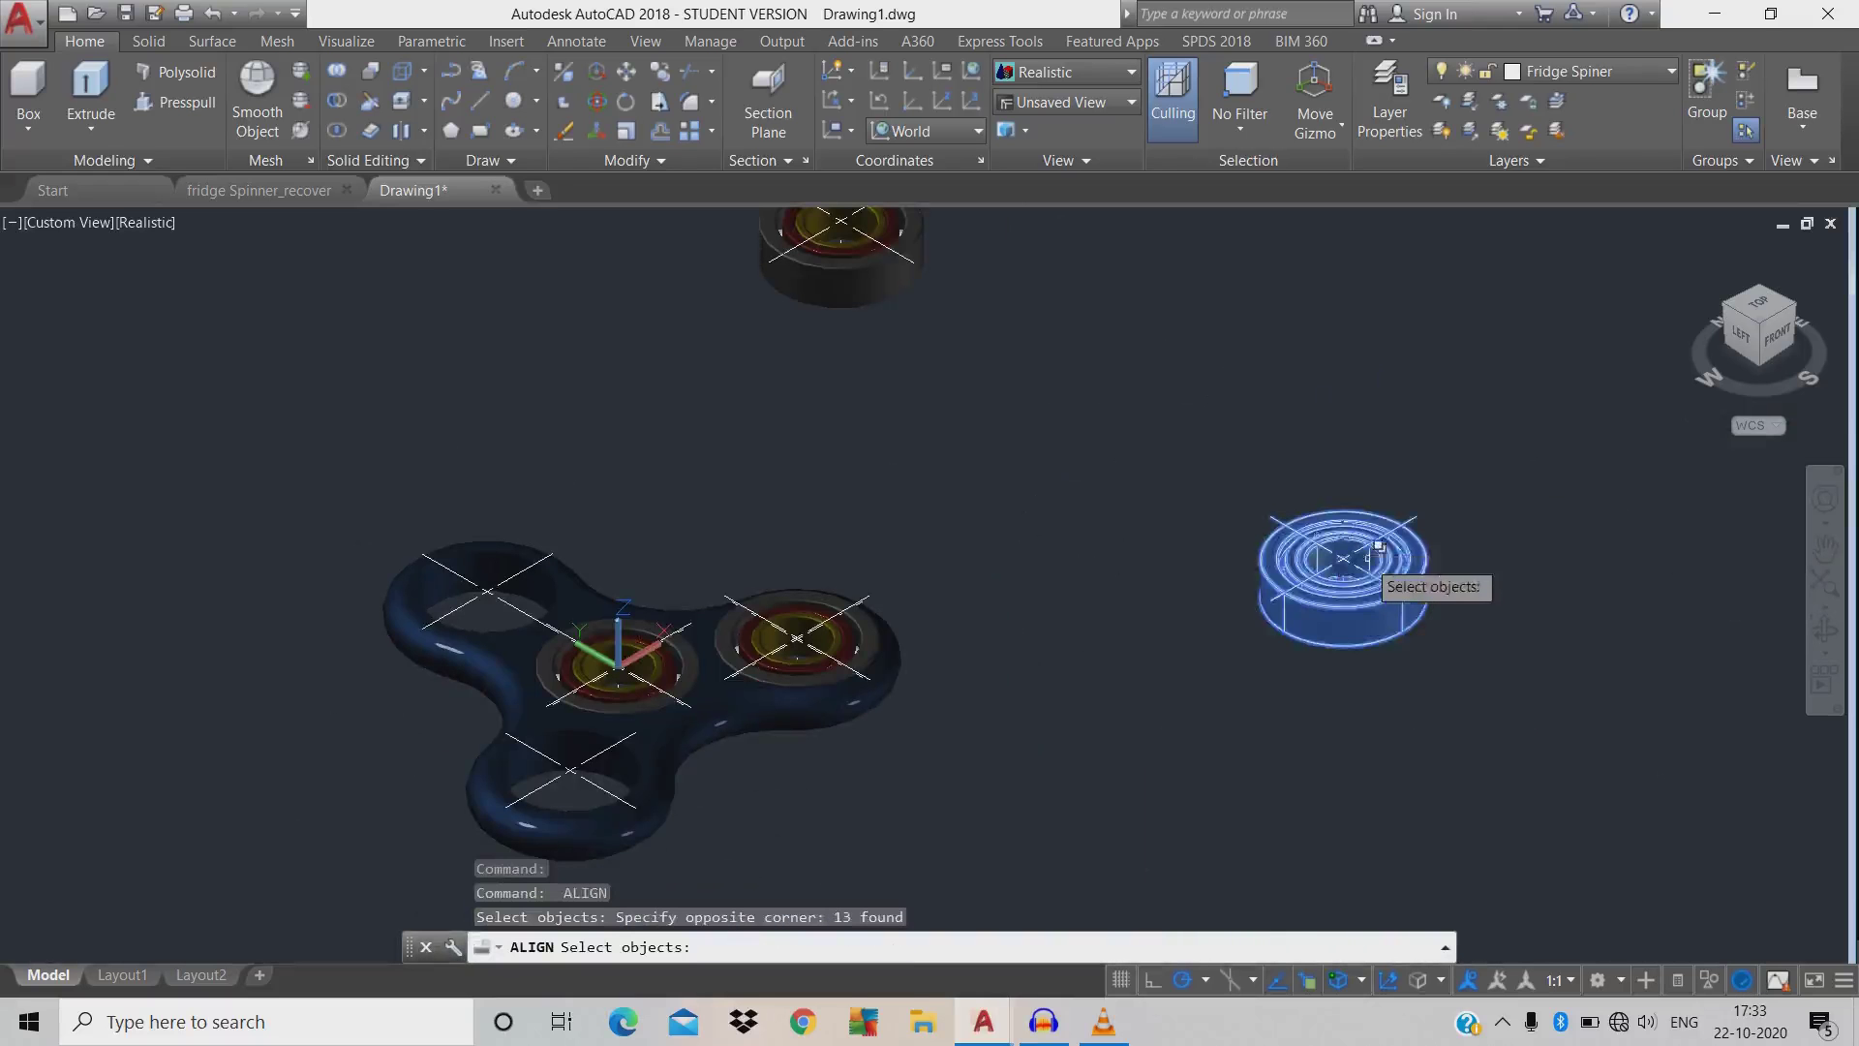
{"action": "key", "text": "Return"}
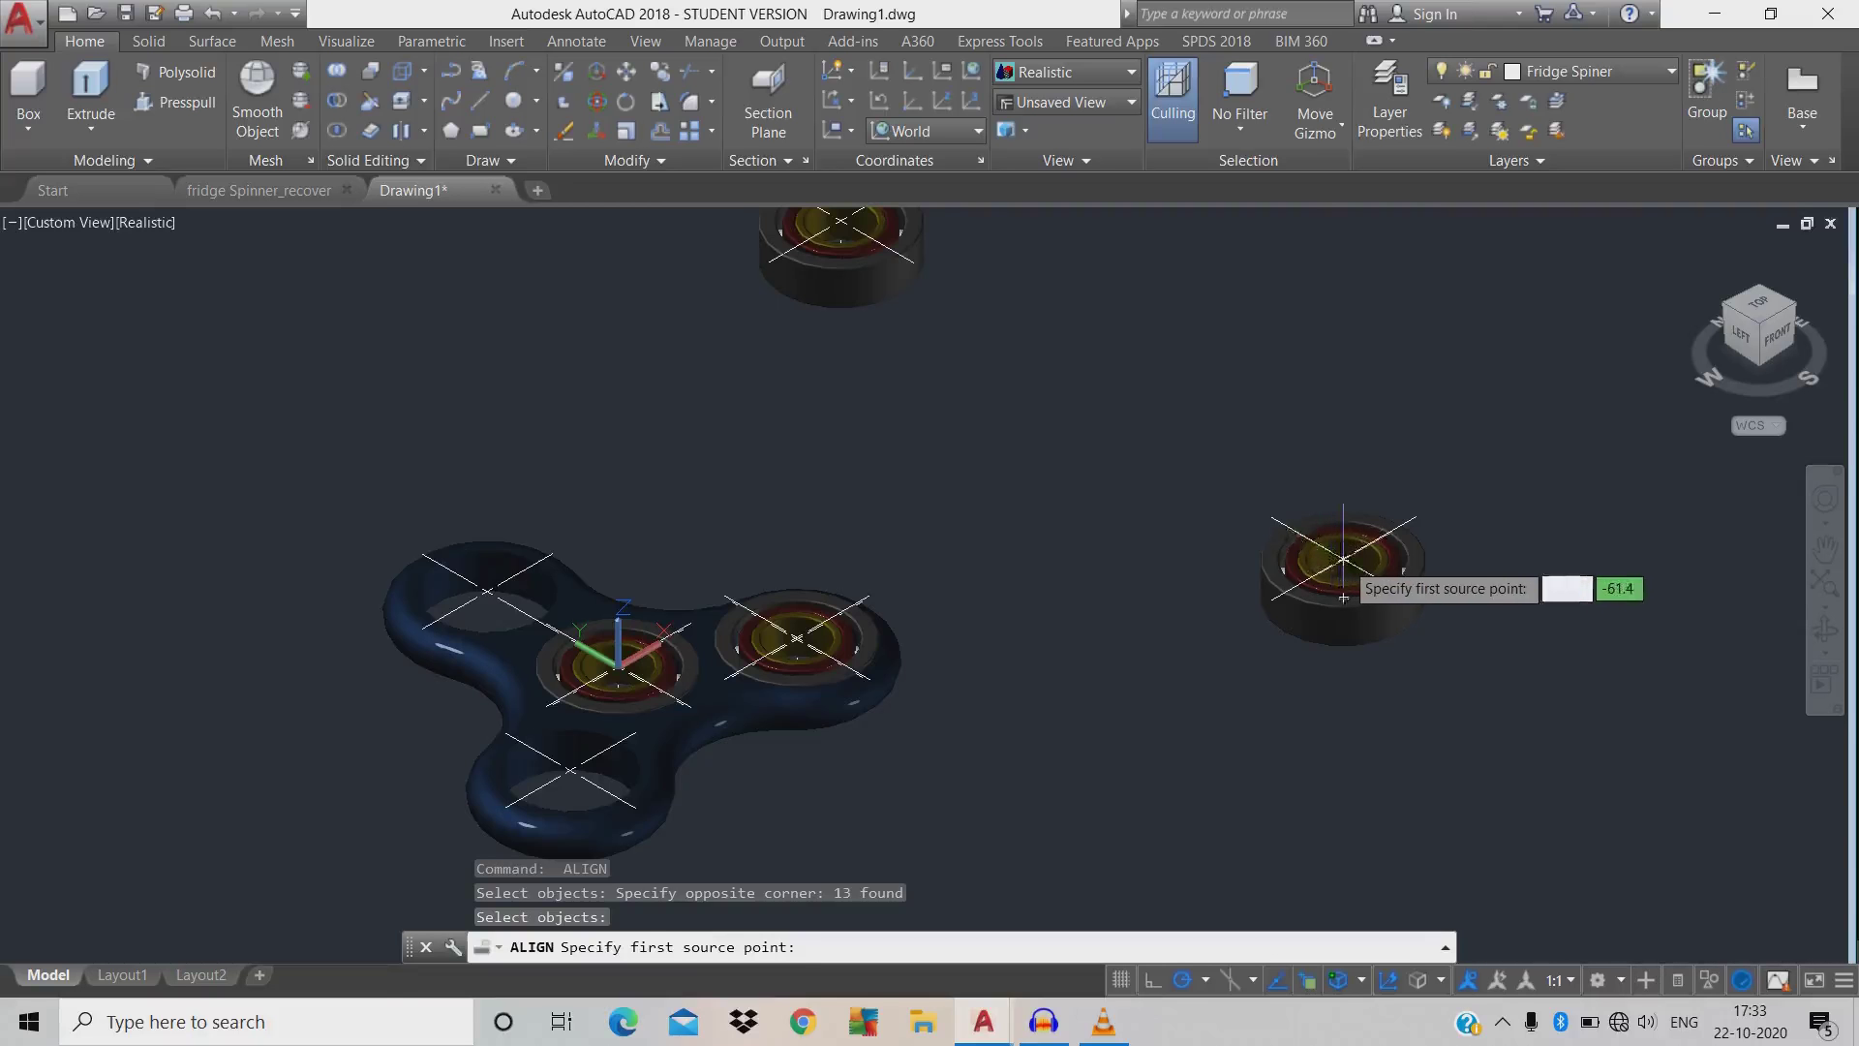
{"action": "scroll", "coordinate": [1344, 561], "scroll_direction": "up", "scroll_amount": 5}
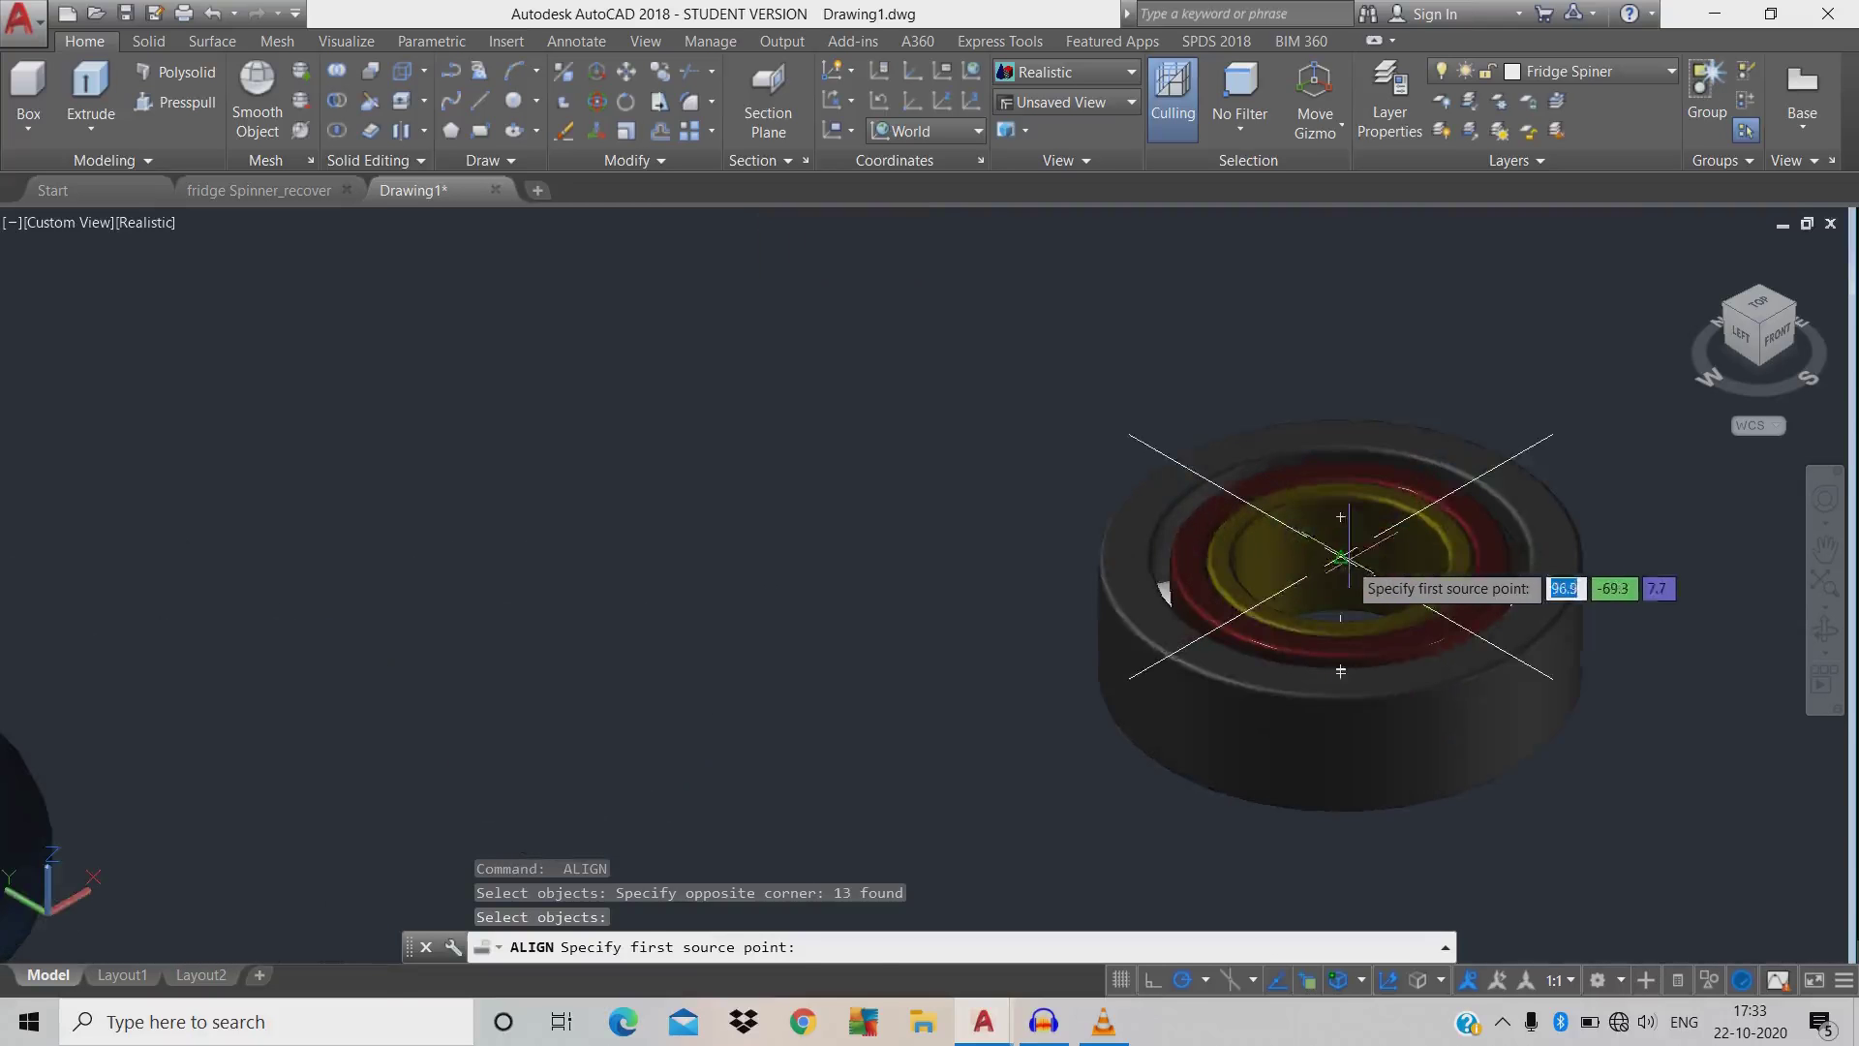
{"action": "left_click", "coordinate": [1341, 560]}
{"action": "scroll", "coordinate": [1340, 560], "scroll_direction": "down", "scroll_amount": 5}
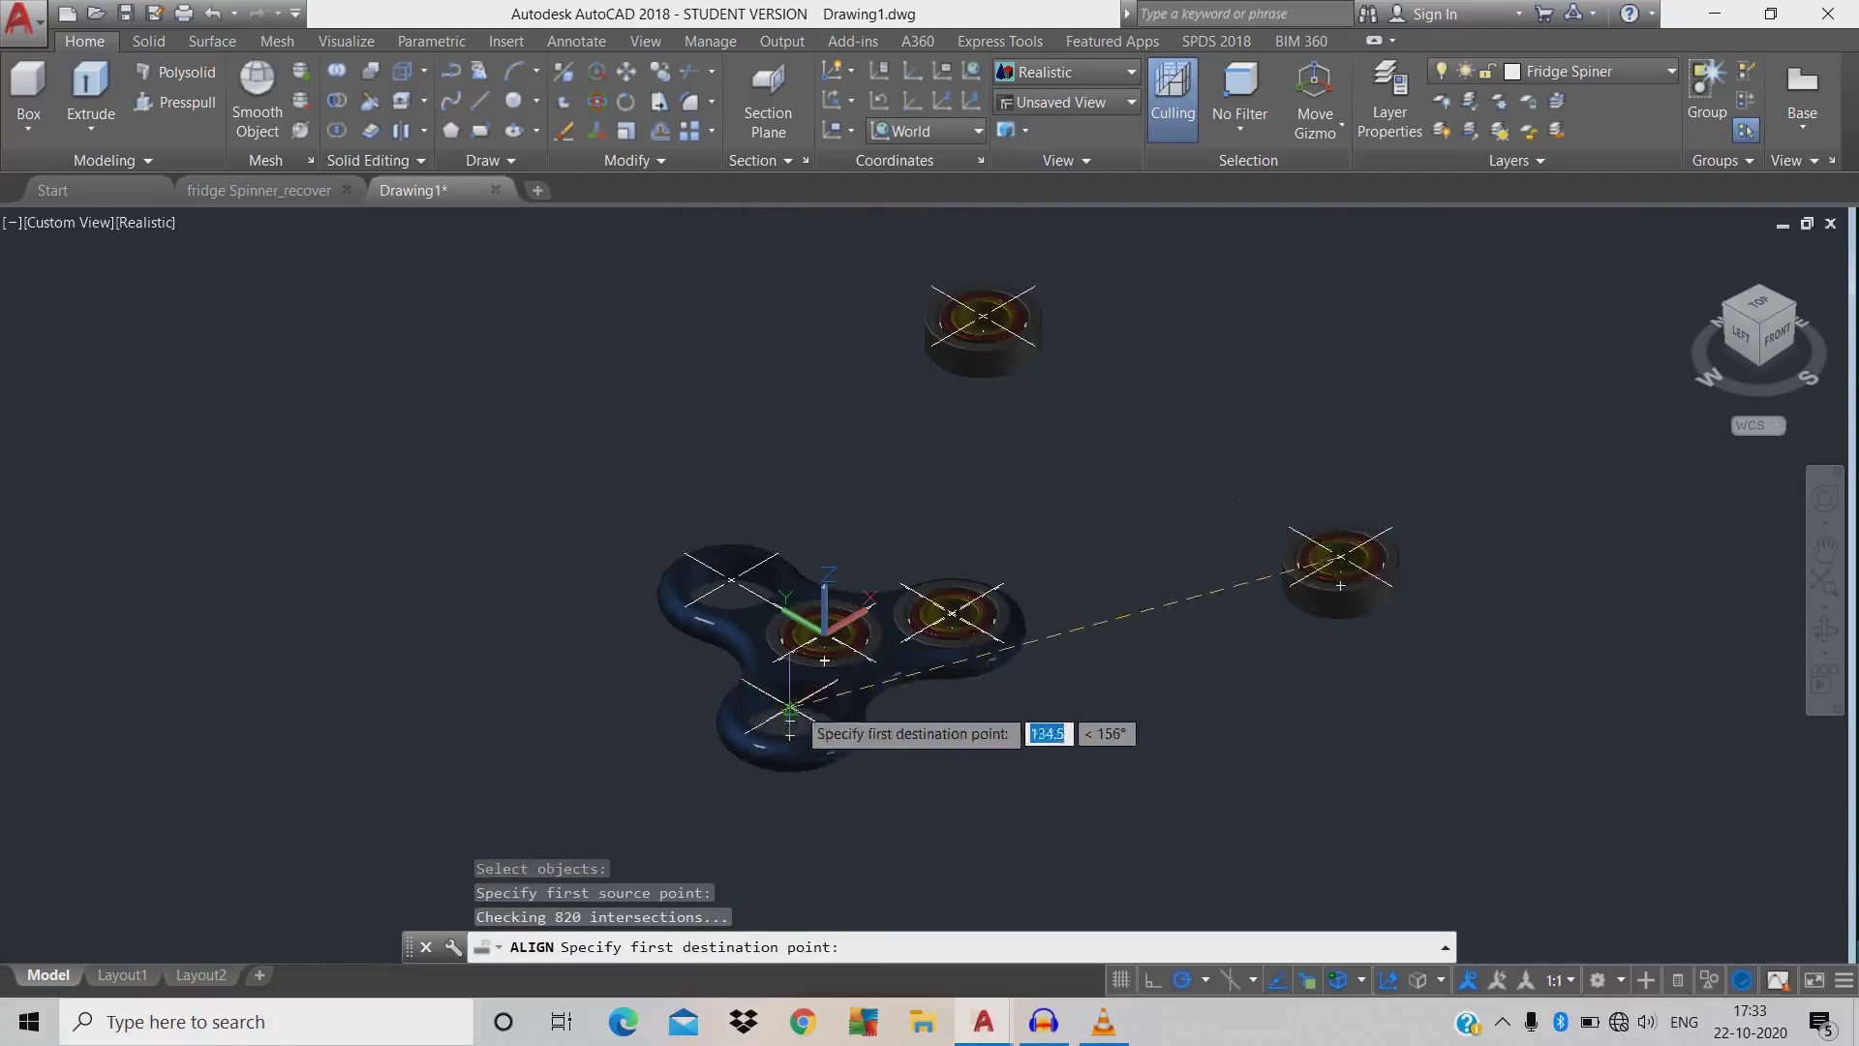
{"action": "left_click", "coordinate": [790, 712]}
{"action": "key", "text": "Return"}
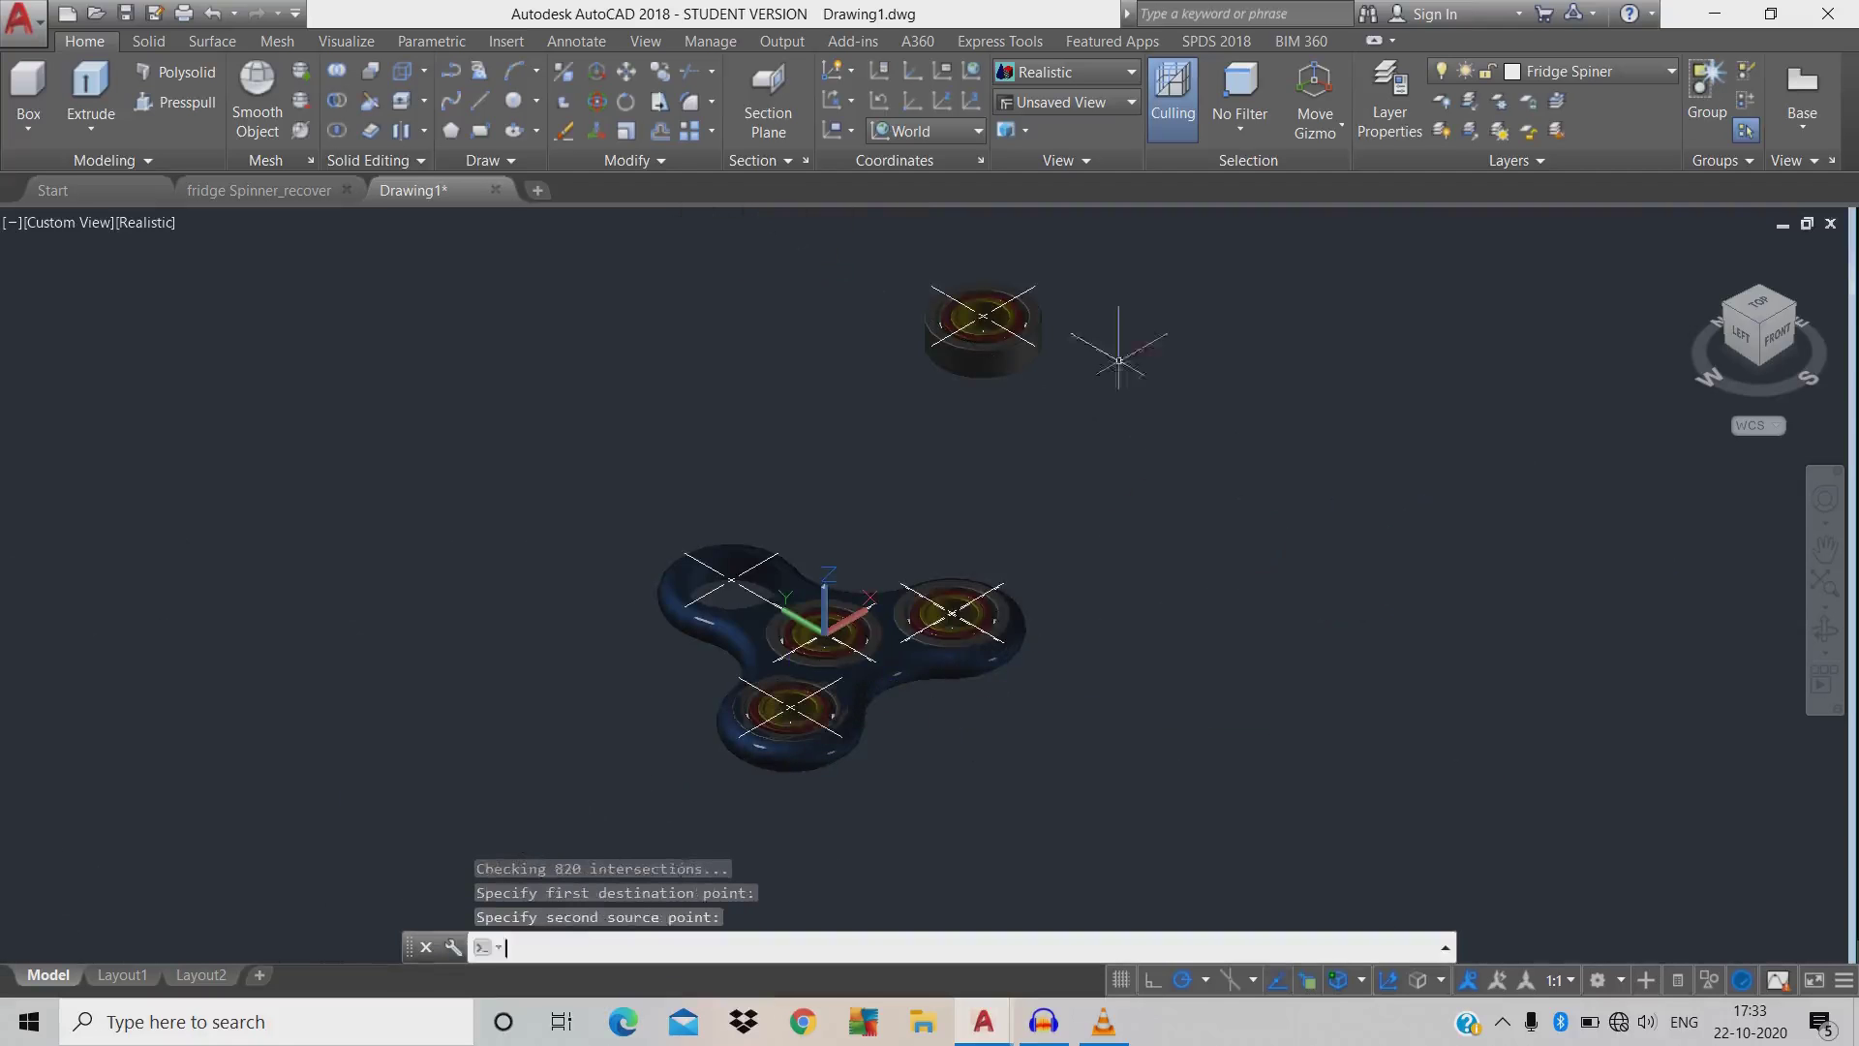
- Align the last bearing copy by its center mark to the center mark of the remaining empty arm hole
{"action": "key", "text": "Return"}
{"action": "left_click", "coordinate": [1121, 402]}
{"action": "left_click", "coordinate": [881, 281]}
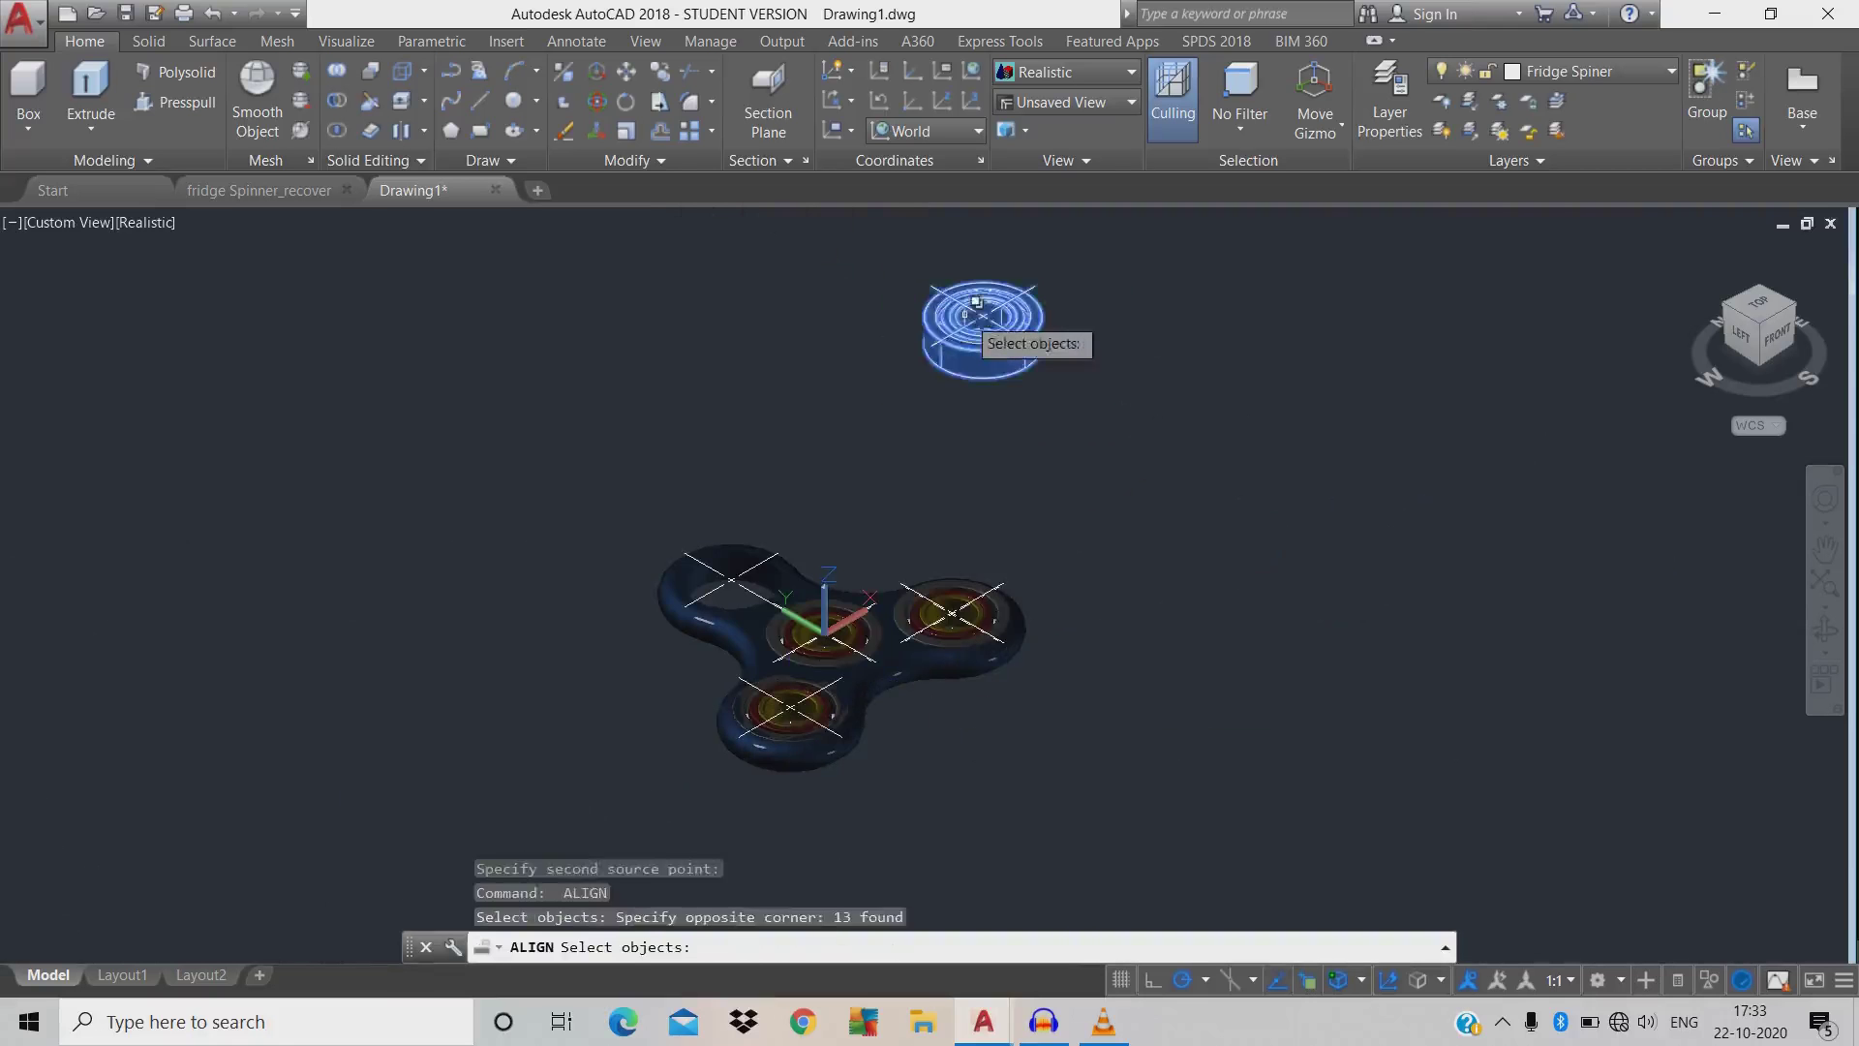
{"action": "key", "text": "Return"}
{"action": "left_click", "coordinate": [983, 317]}
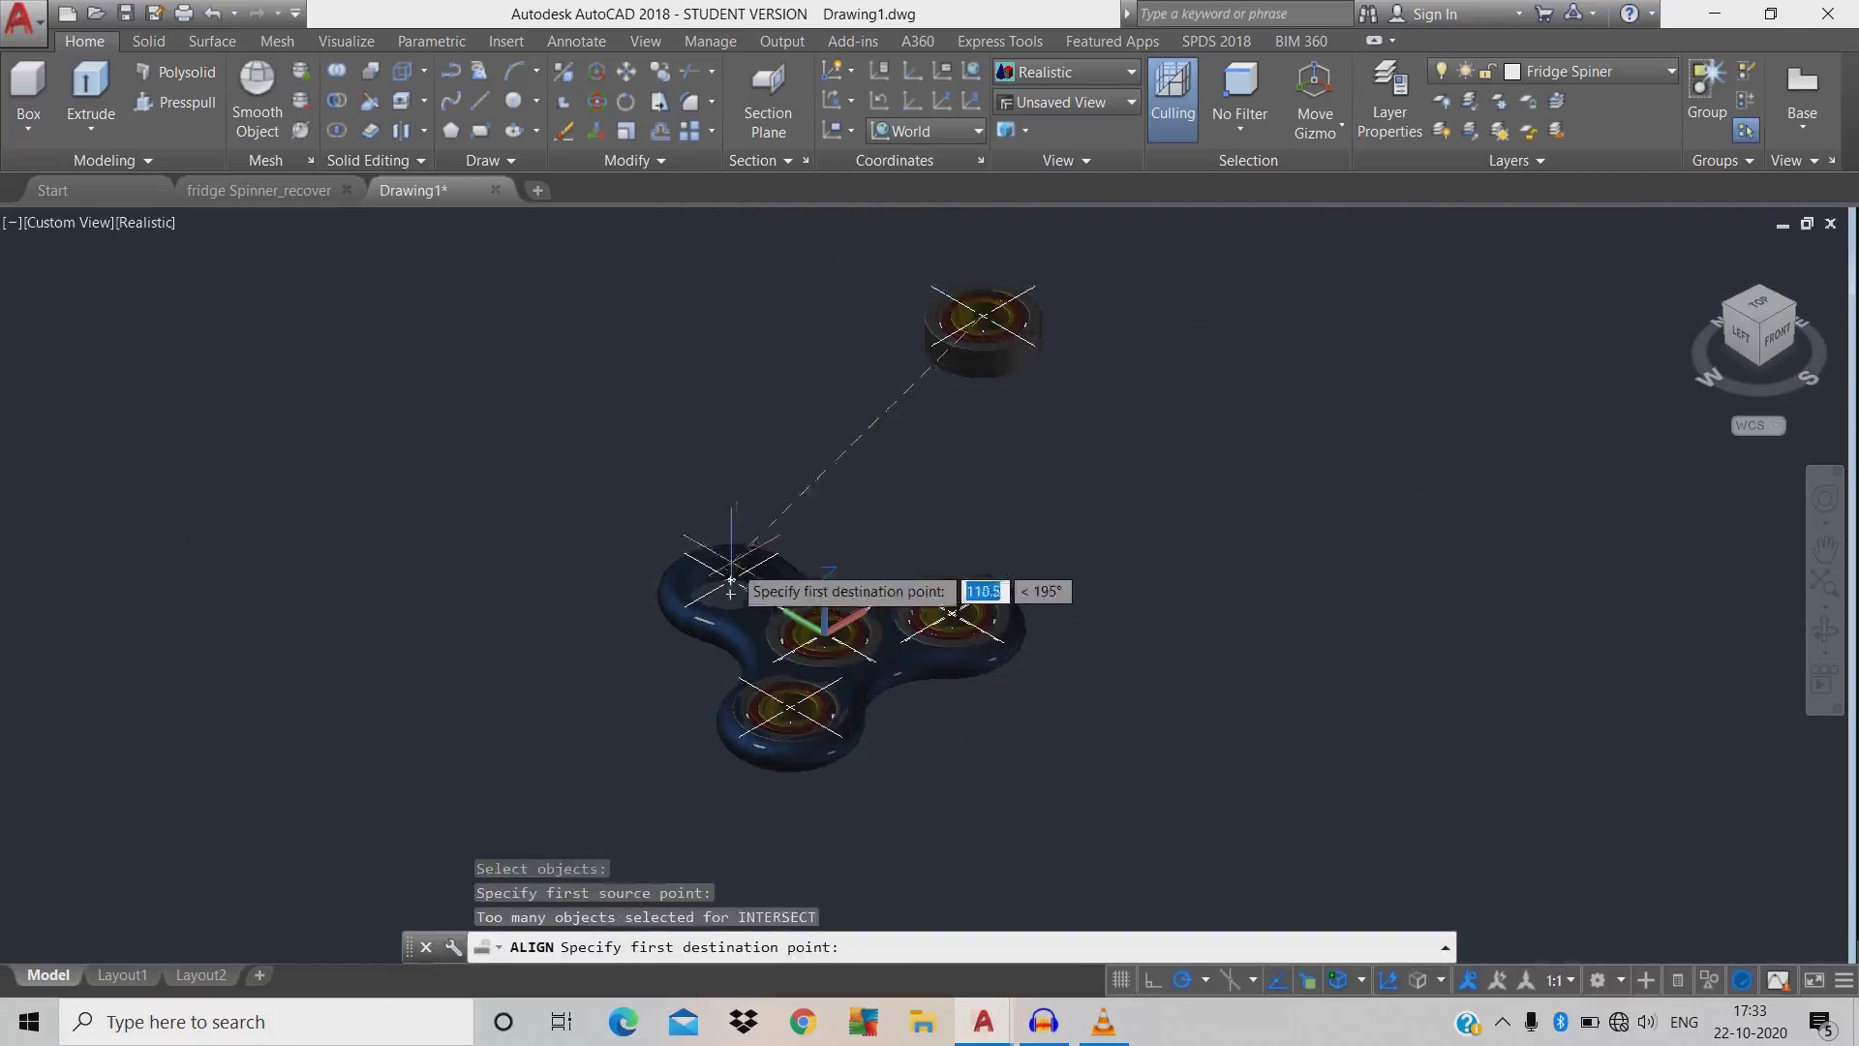
{"action": "left_click", "coordinate": [731, 582]}
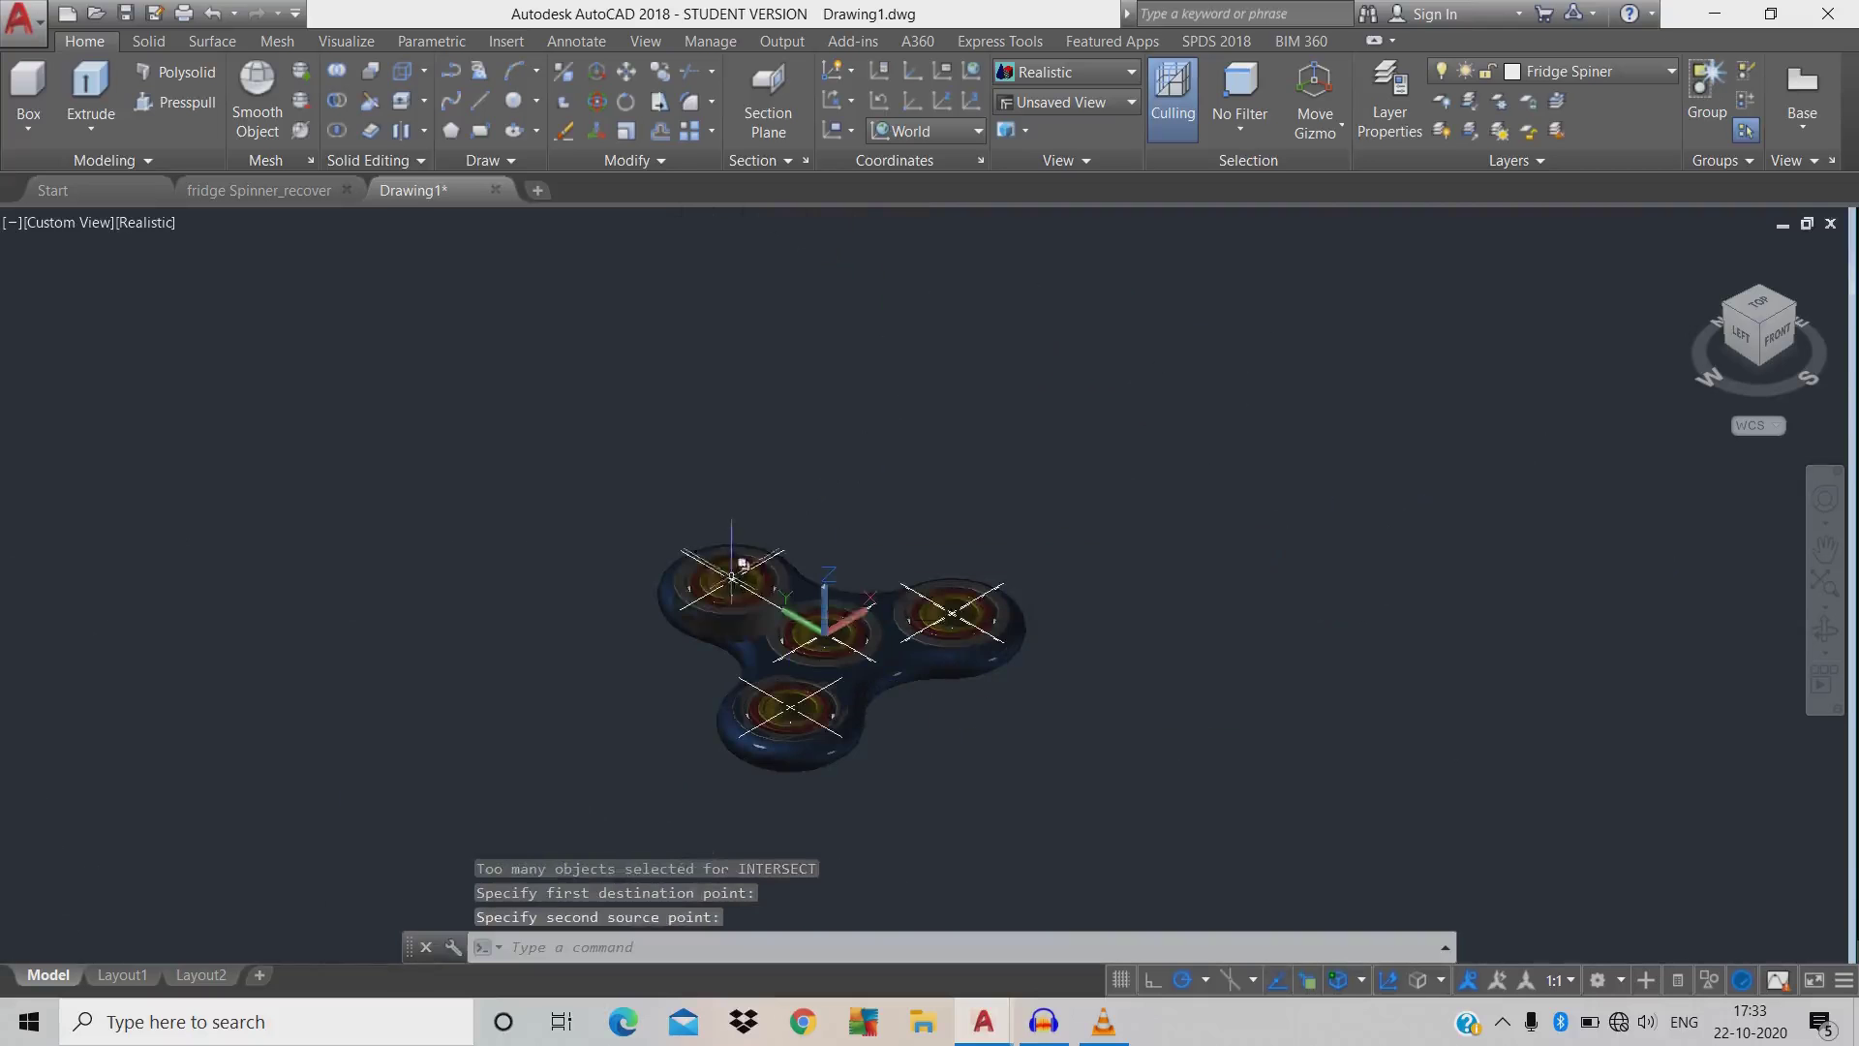
- Undo the last bearing copy's alignment into the far left arm's hole
{"action": "scroll", "coordinate": [754, 617], "scroll_direction": "up", "scroll_amount": 6}
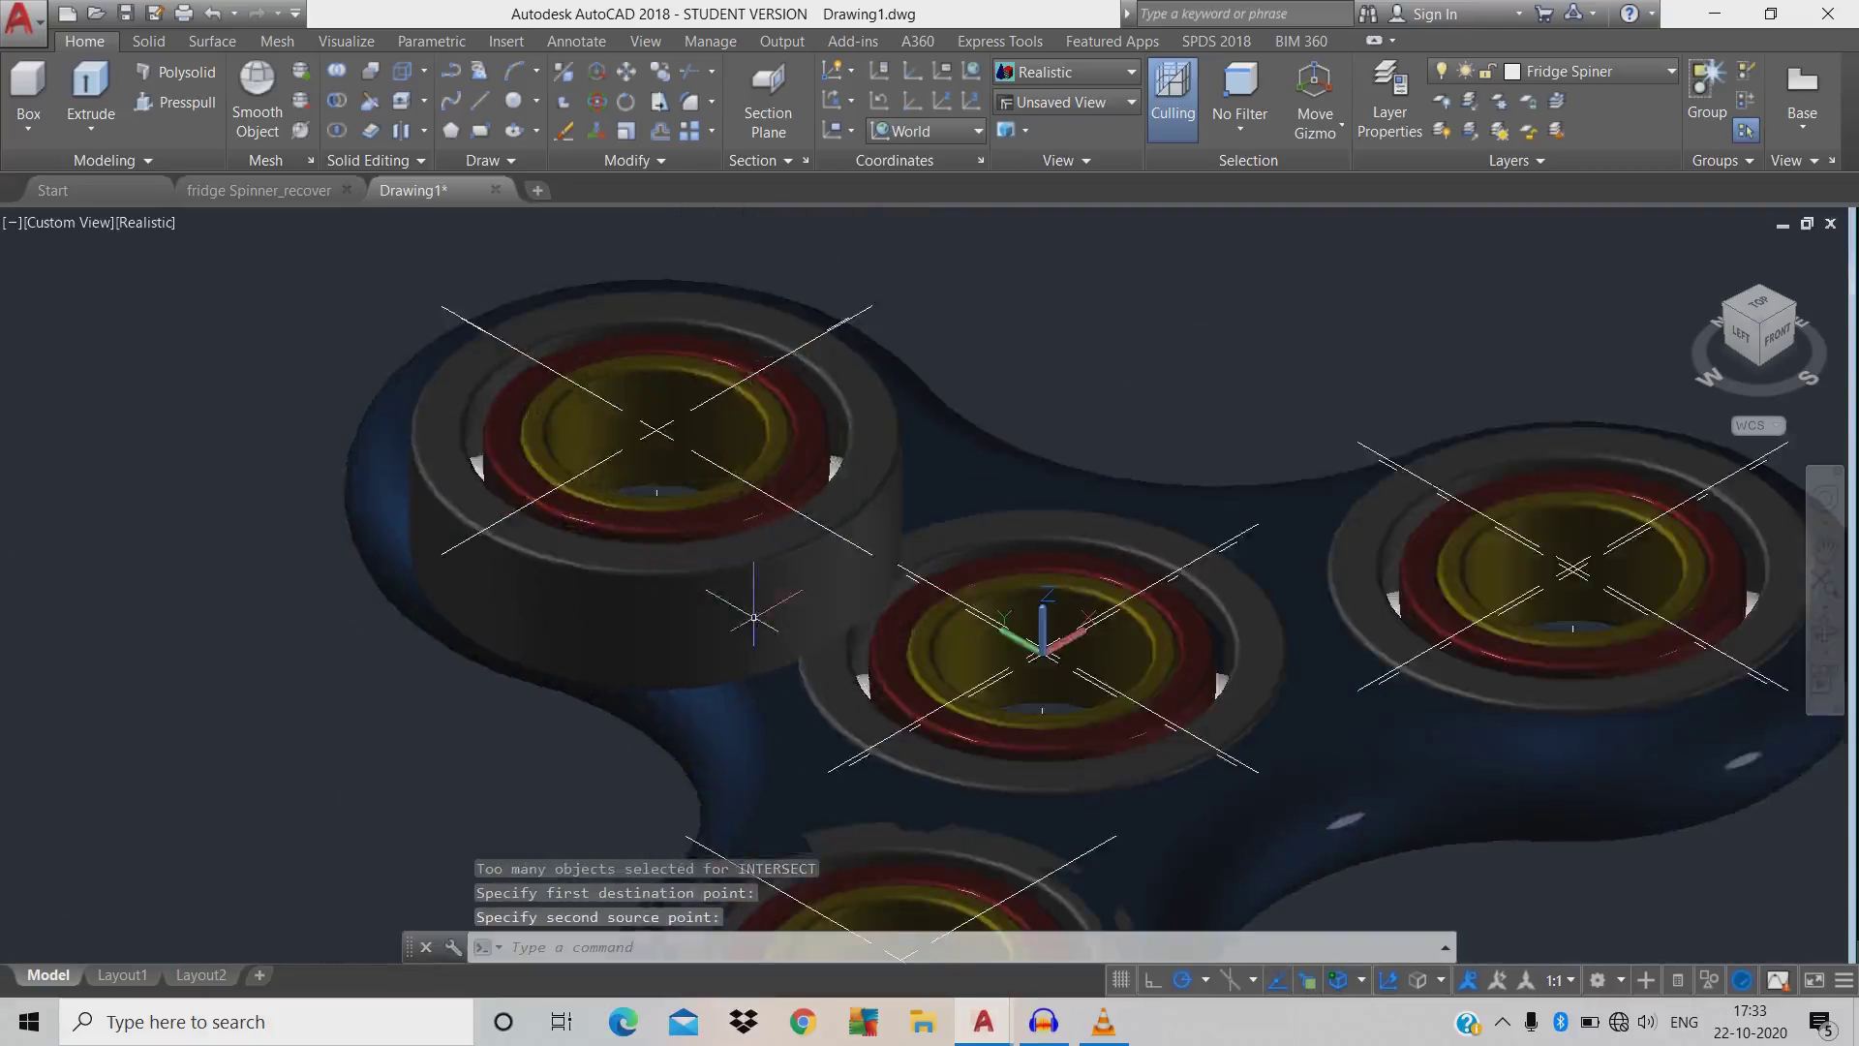
{"action": "key", "text": "ctrl+z"}
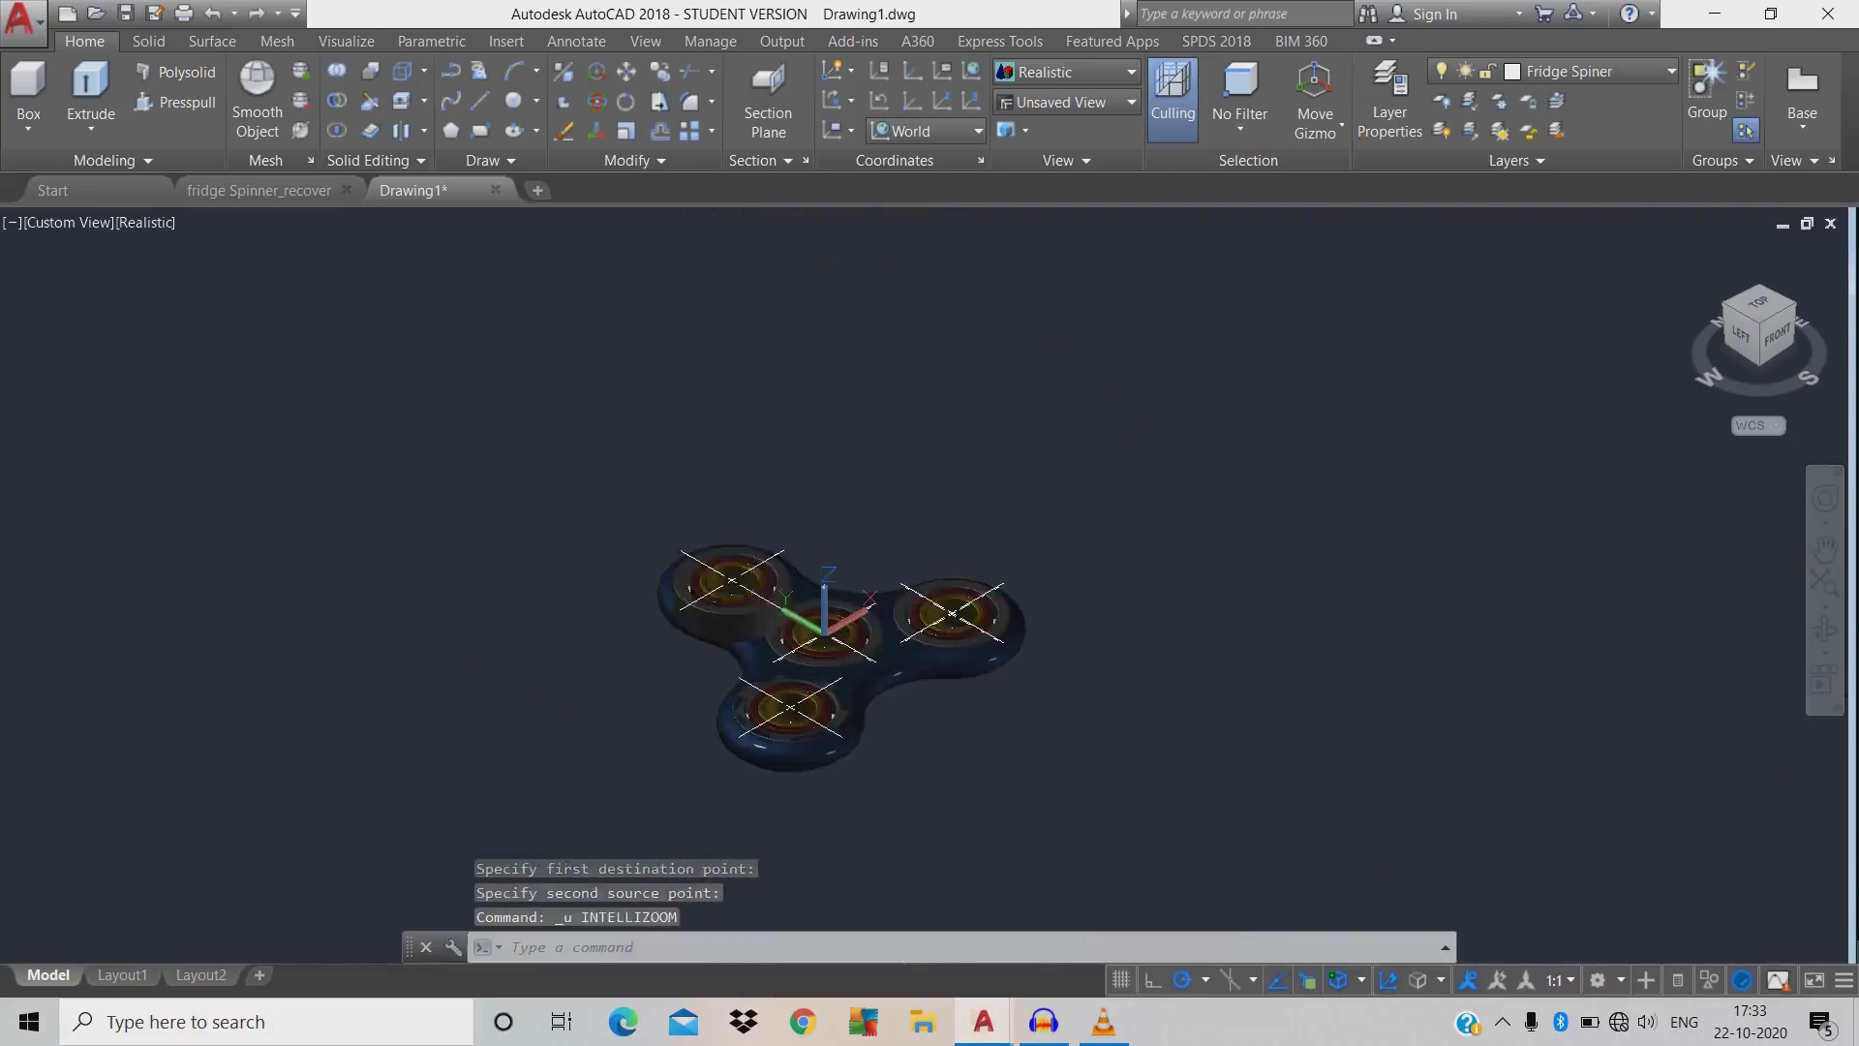
{"action": "key", "text": "ctrl+z"}
{"action": "key", "text": "ctrl+z"}
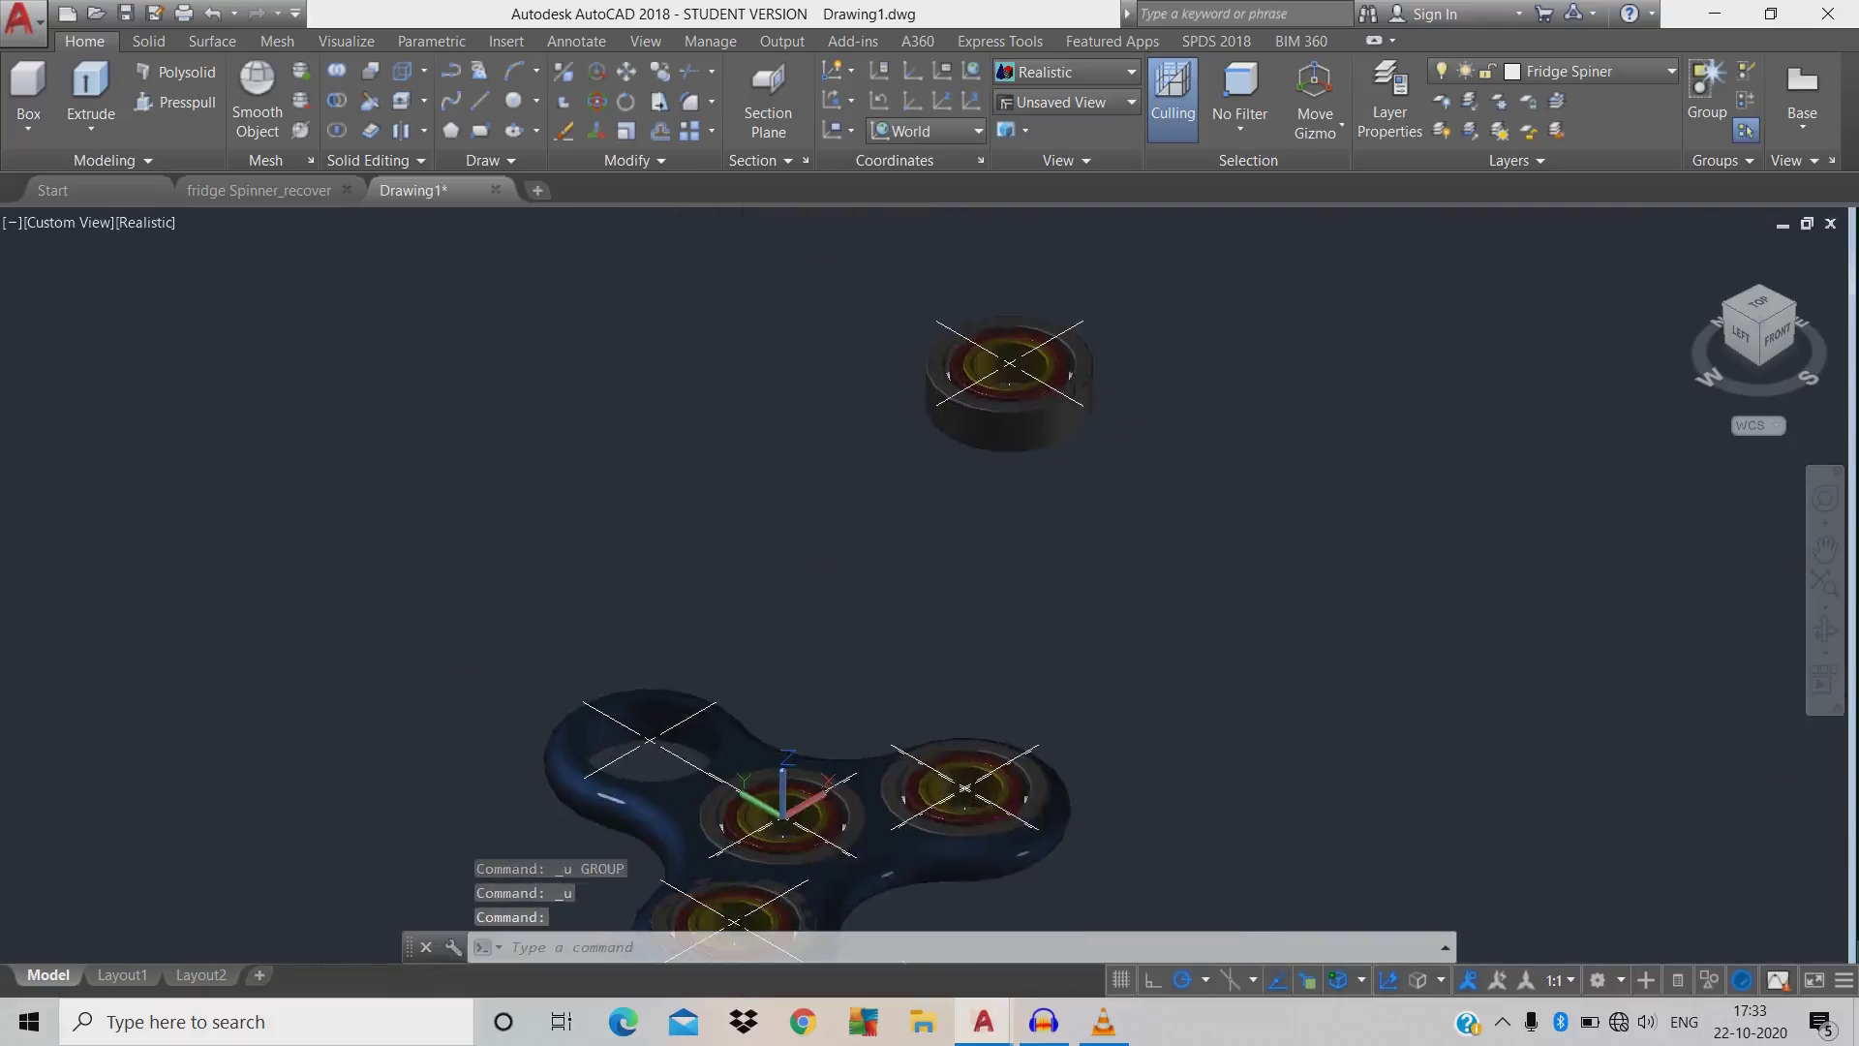
- With parallel projection active, align the loose bearing copy by its top center mark to the center mark of the empty arm hole
{"action": "left_click", "coordinate": [1830, 390]}
{"action": "left_click", "coordinate": [1646, 433]}
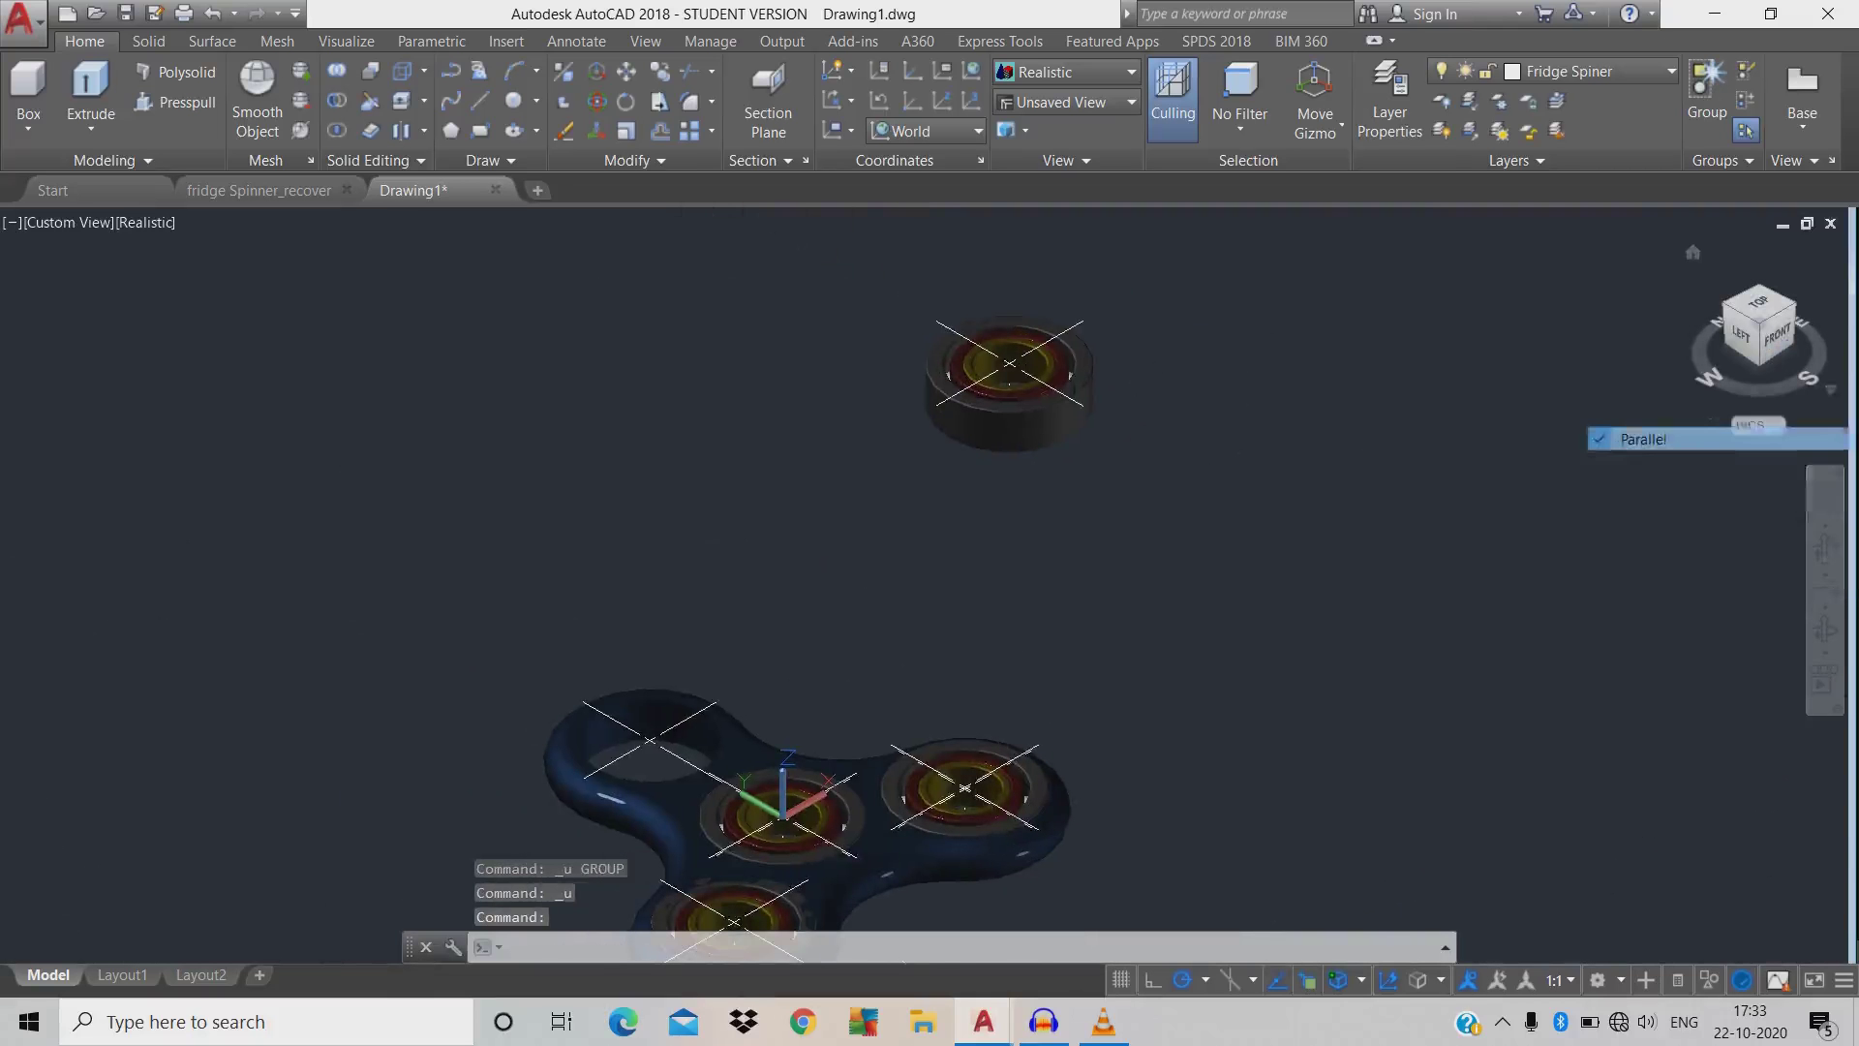
{"action": "type", "text": "al"}
{"action": "key", "text": "Return"}
{"action": "left_click", "coordinate": [1171, 491]}
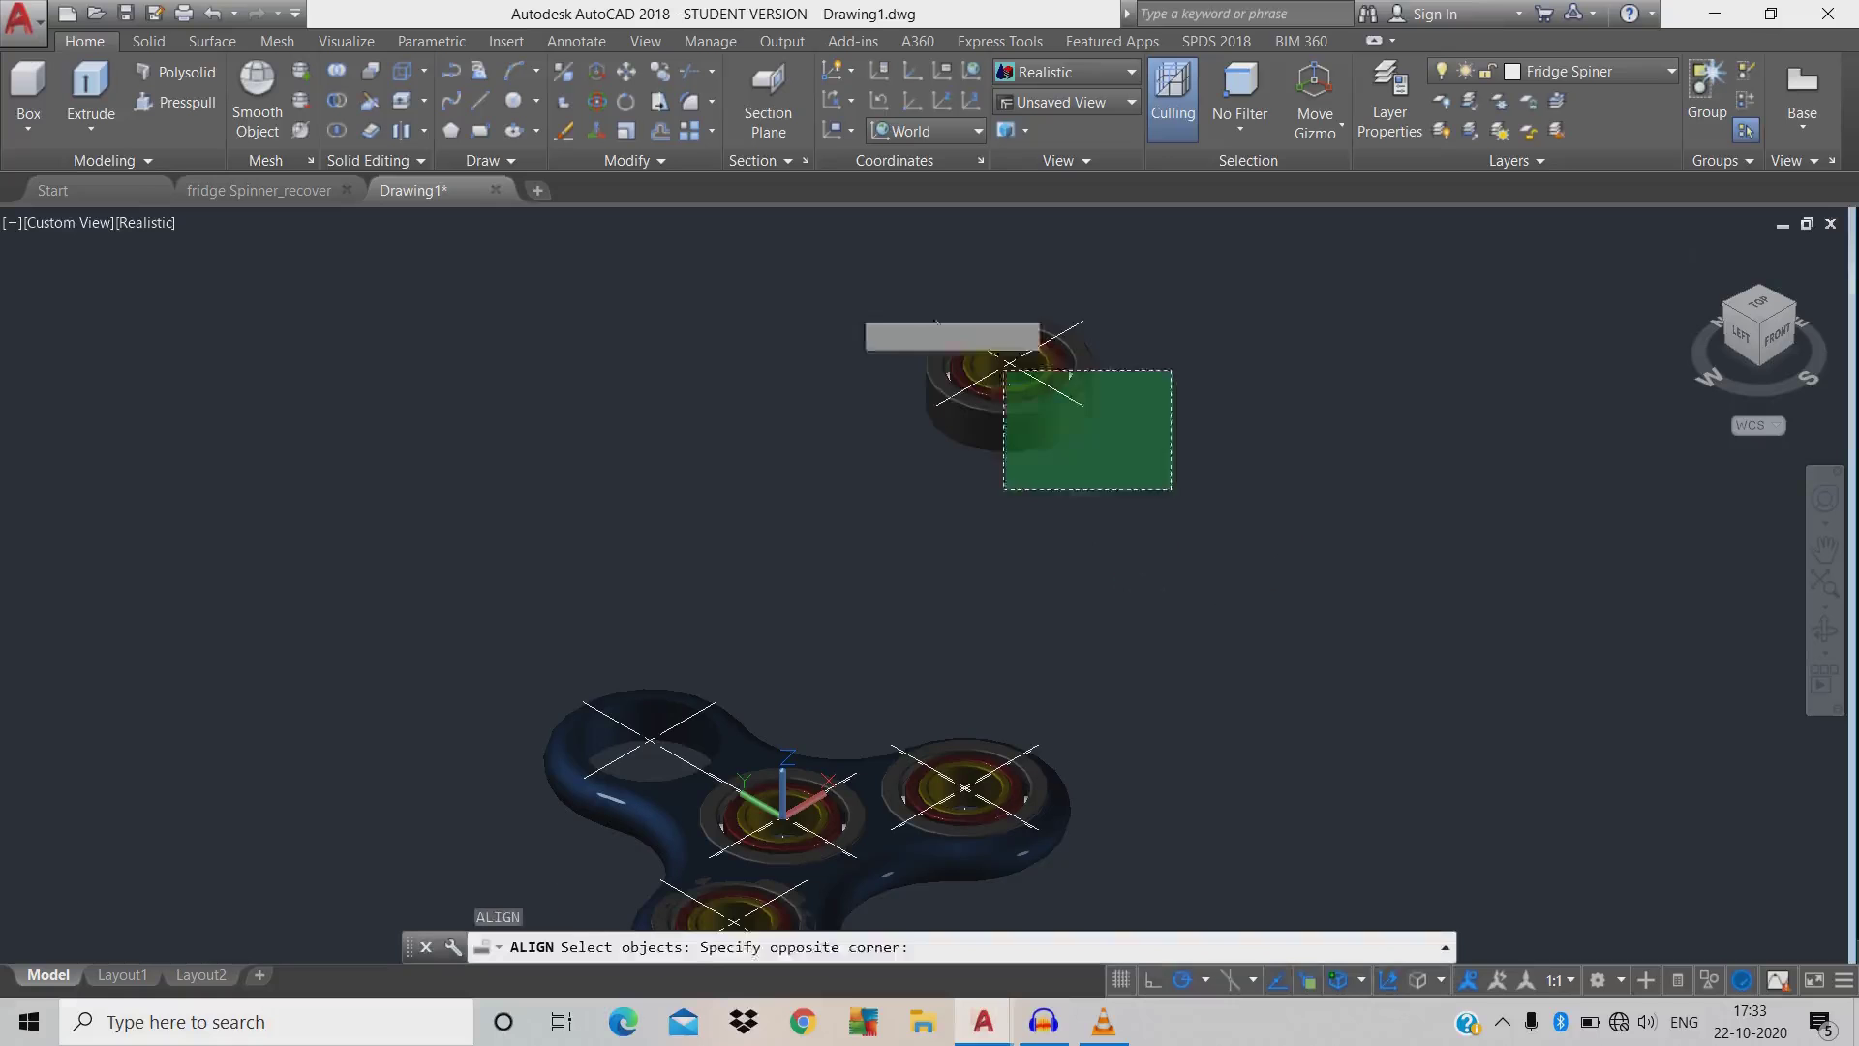
{"action": "left_click", "coordinate": [746, 249]}
{"action": "key", "text": "Return"}
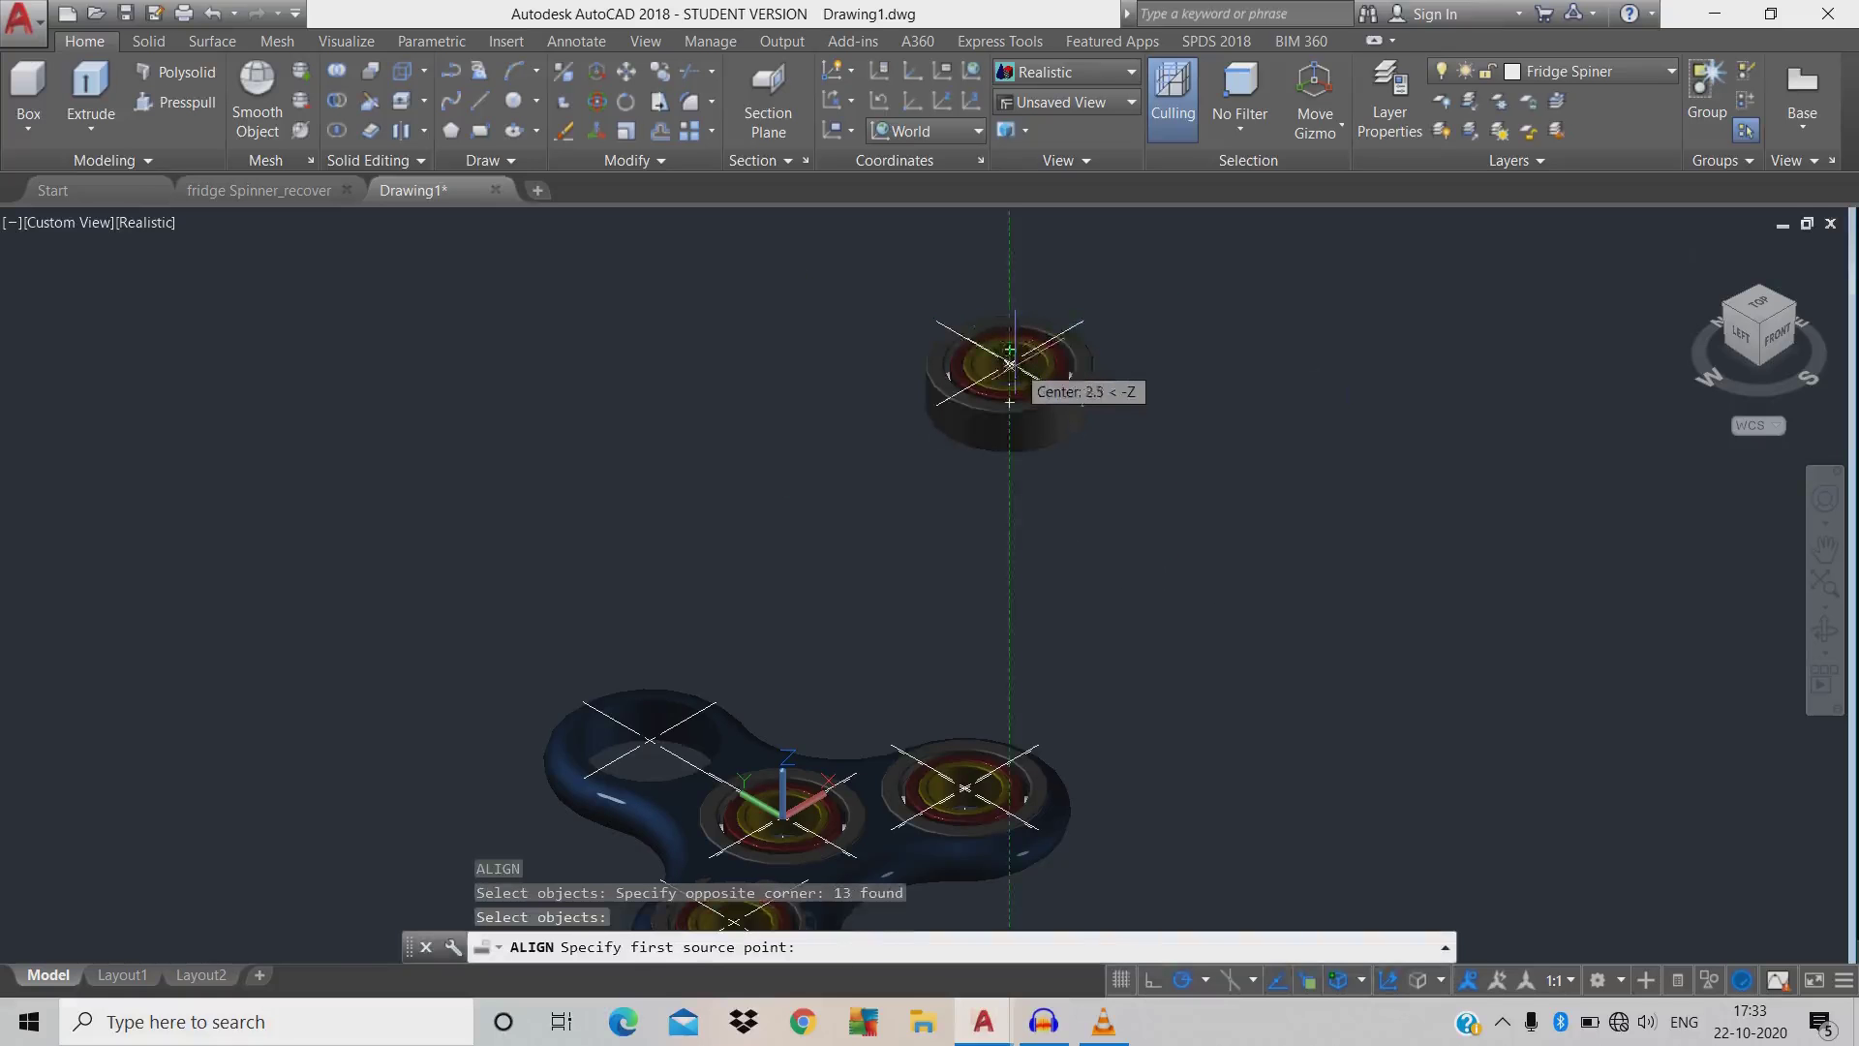
{"action": "scroll", "coordinate": [1009, 361], "scroll_direction": "up", "scroll_amount": 5}
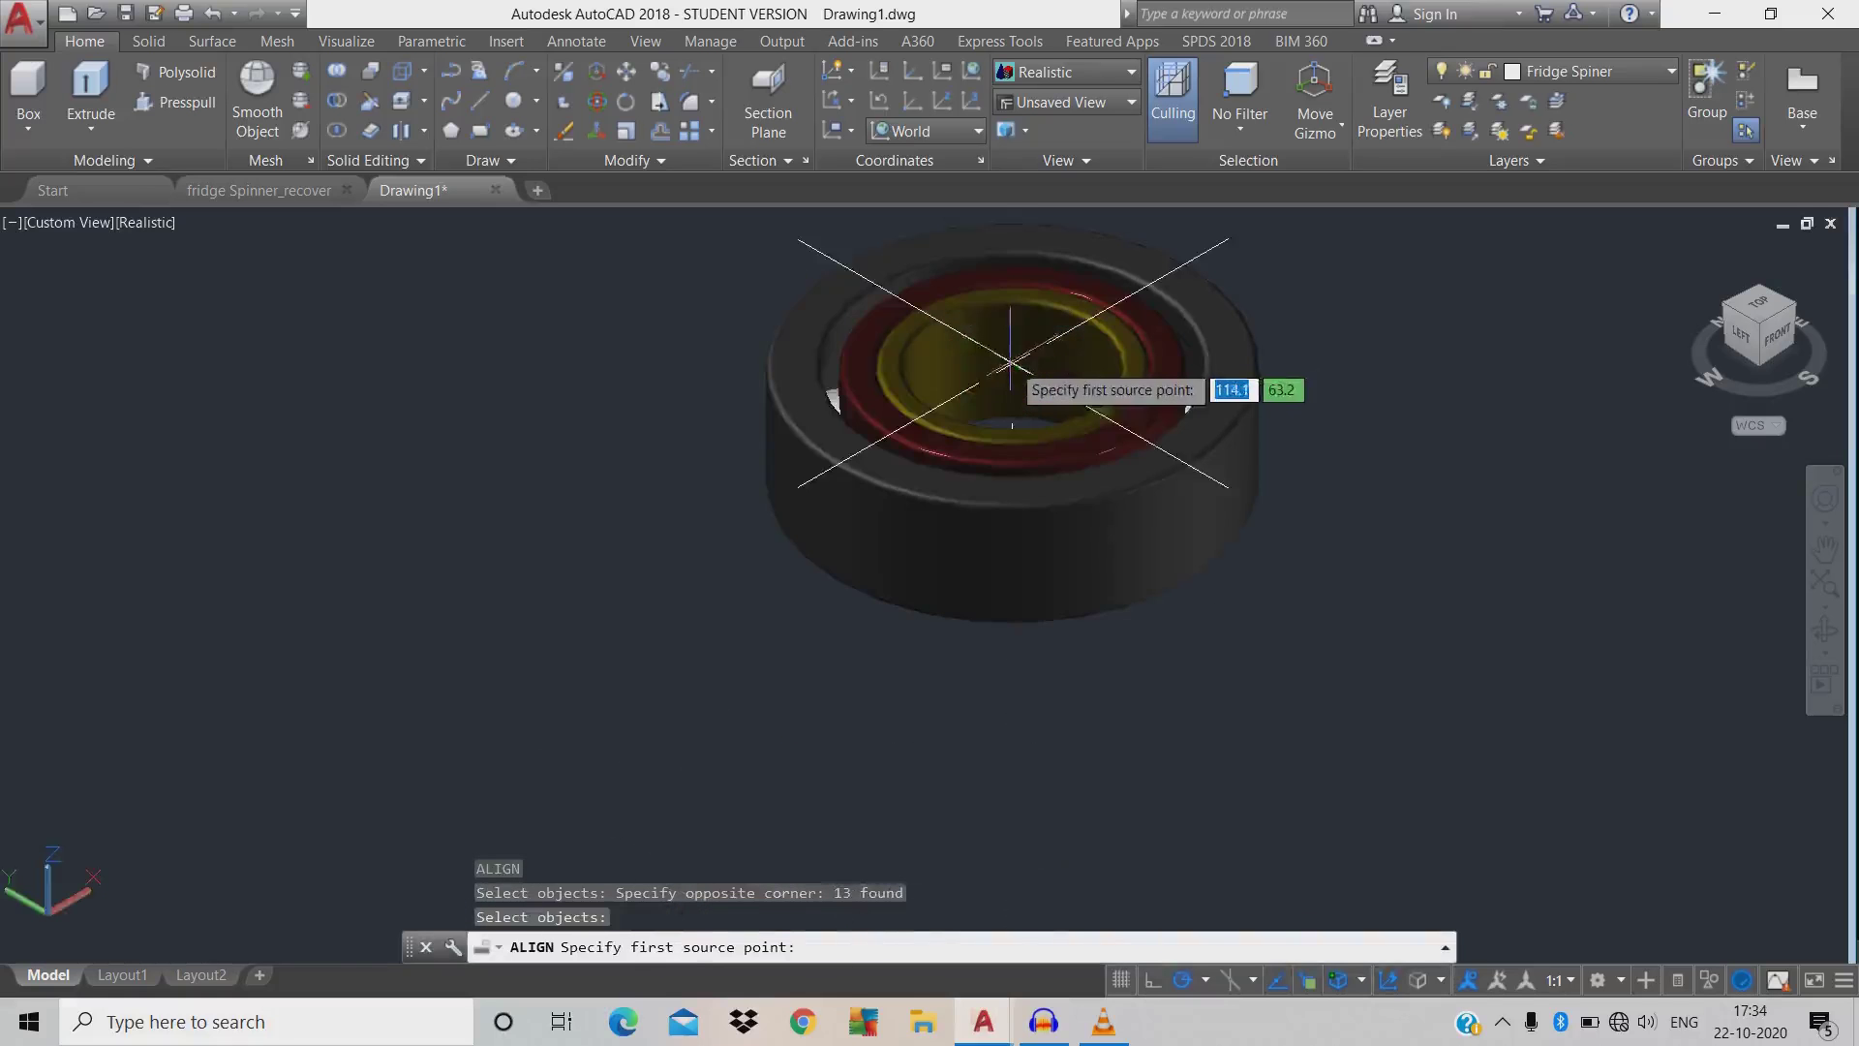
{"action": "left_click", "coordinate": [1013, 363]}
{"action": "scroll", "coordinate": [1013, 363], "scroll_direction": "down", "scroll_amount": 5}
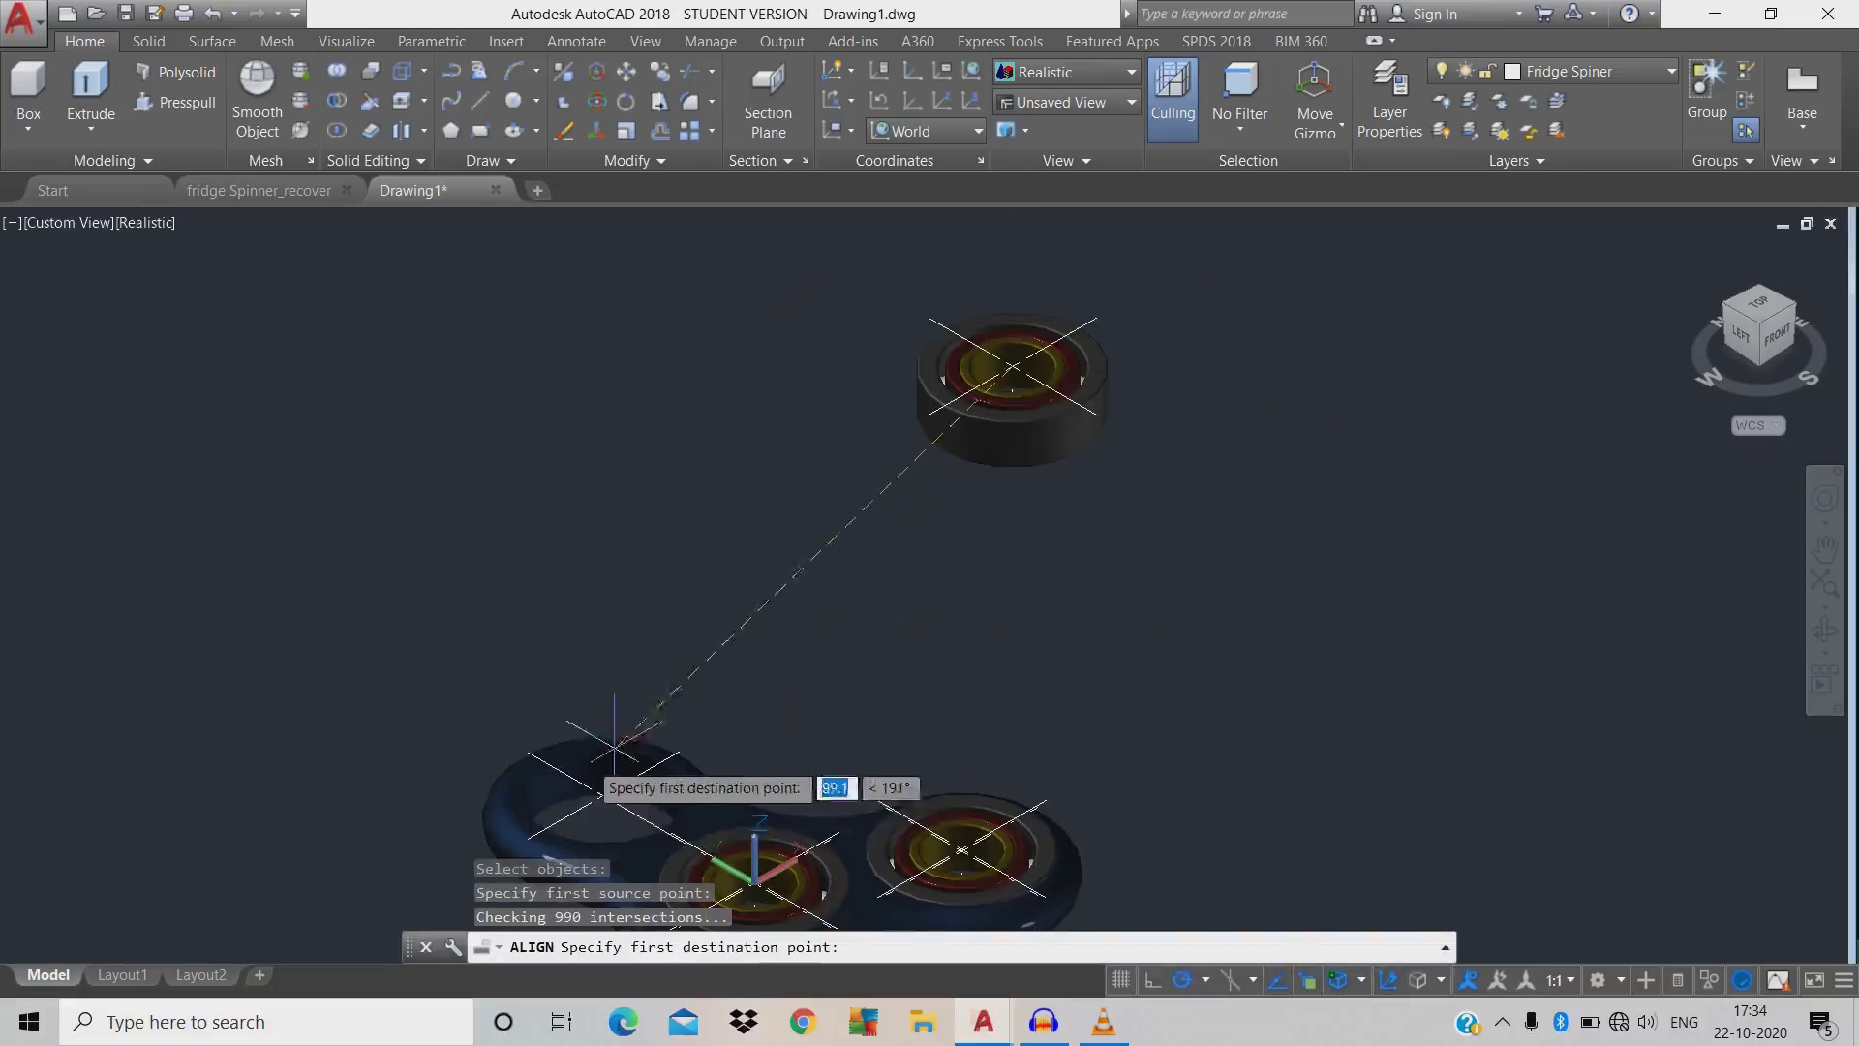
{"action": "left_click", "coordinate": [603, 794]}
{"action": "key", "text": "Return"}
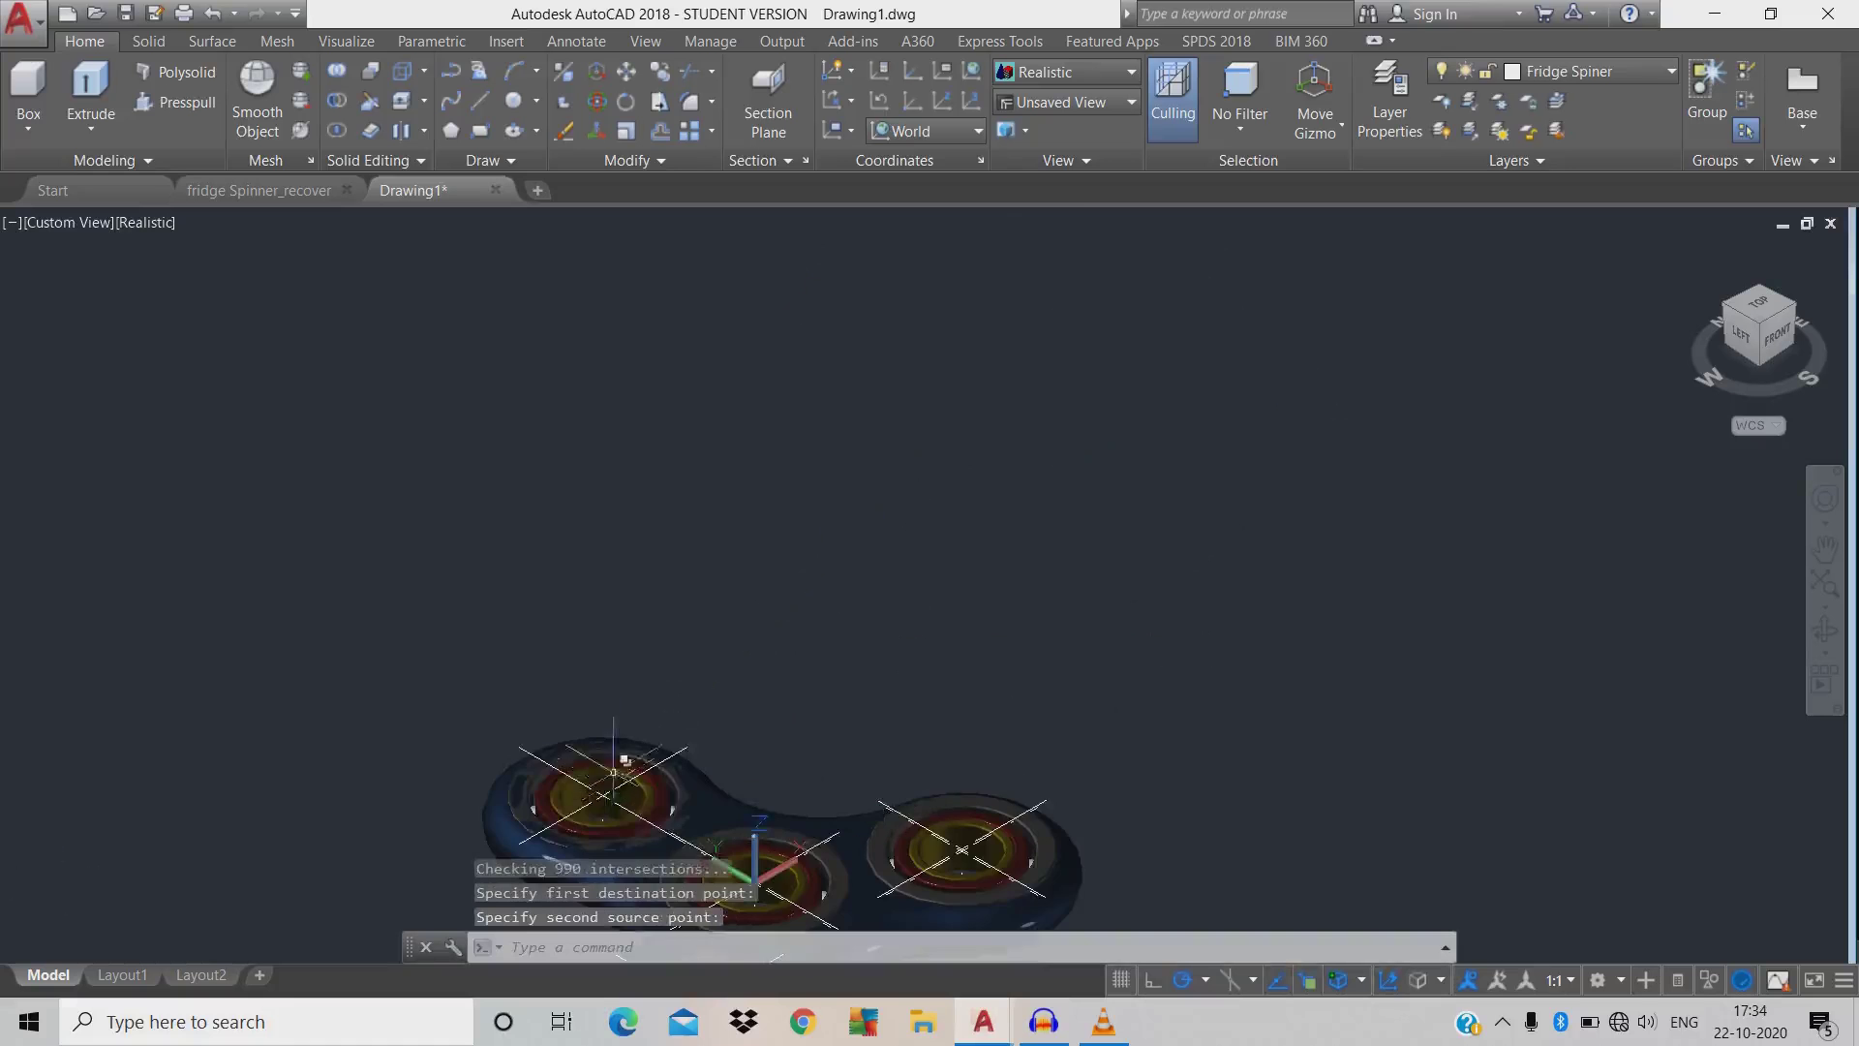
{"action": "scroll", "coordinate": [619, 852], "scroll_direction": "up", "scroll_amount": 5}
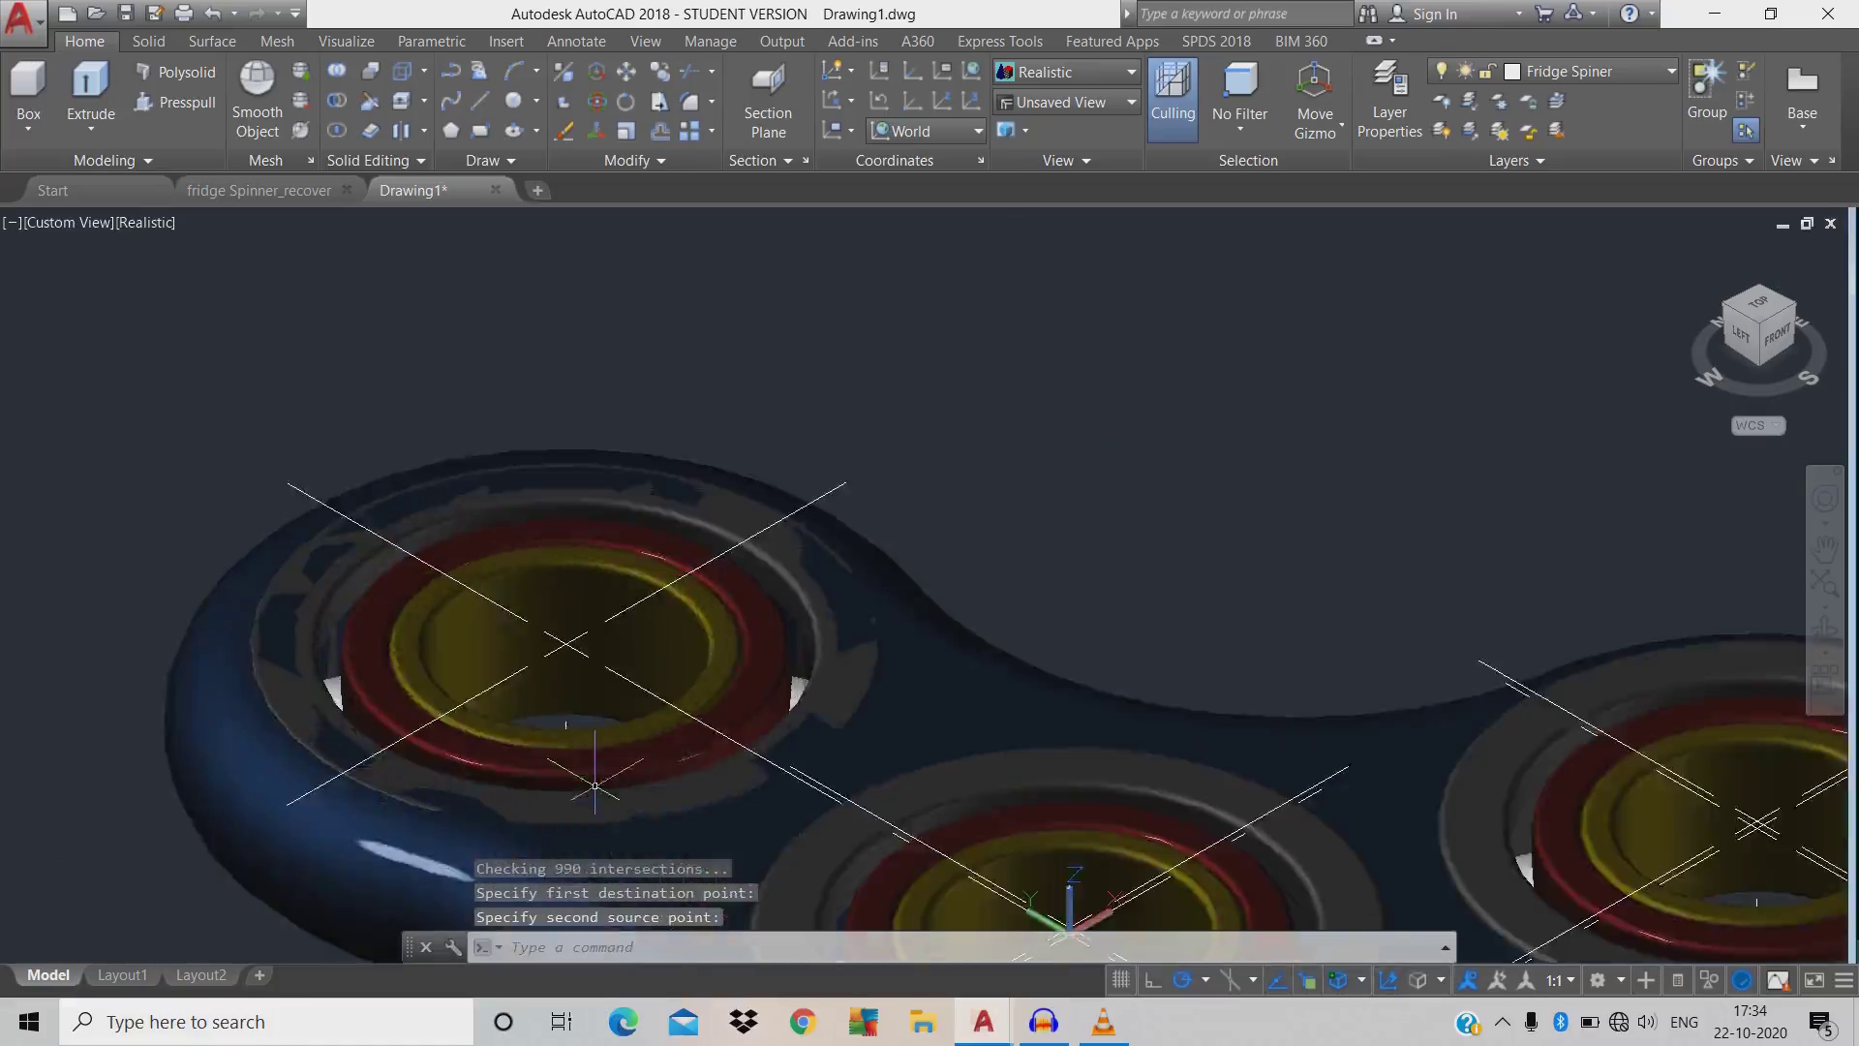
- Select all center marks on the spinner and bearings by similarity and erase them
{"action": "scroll", "coordinate": [594, 786], "scroll_direction": "down", "scroll_amount": 6}
{"action": "middle_click_drag", "start_coordinate": [595, 785], "coordinate": [615, 578]}
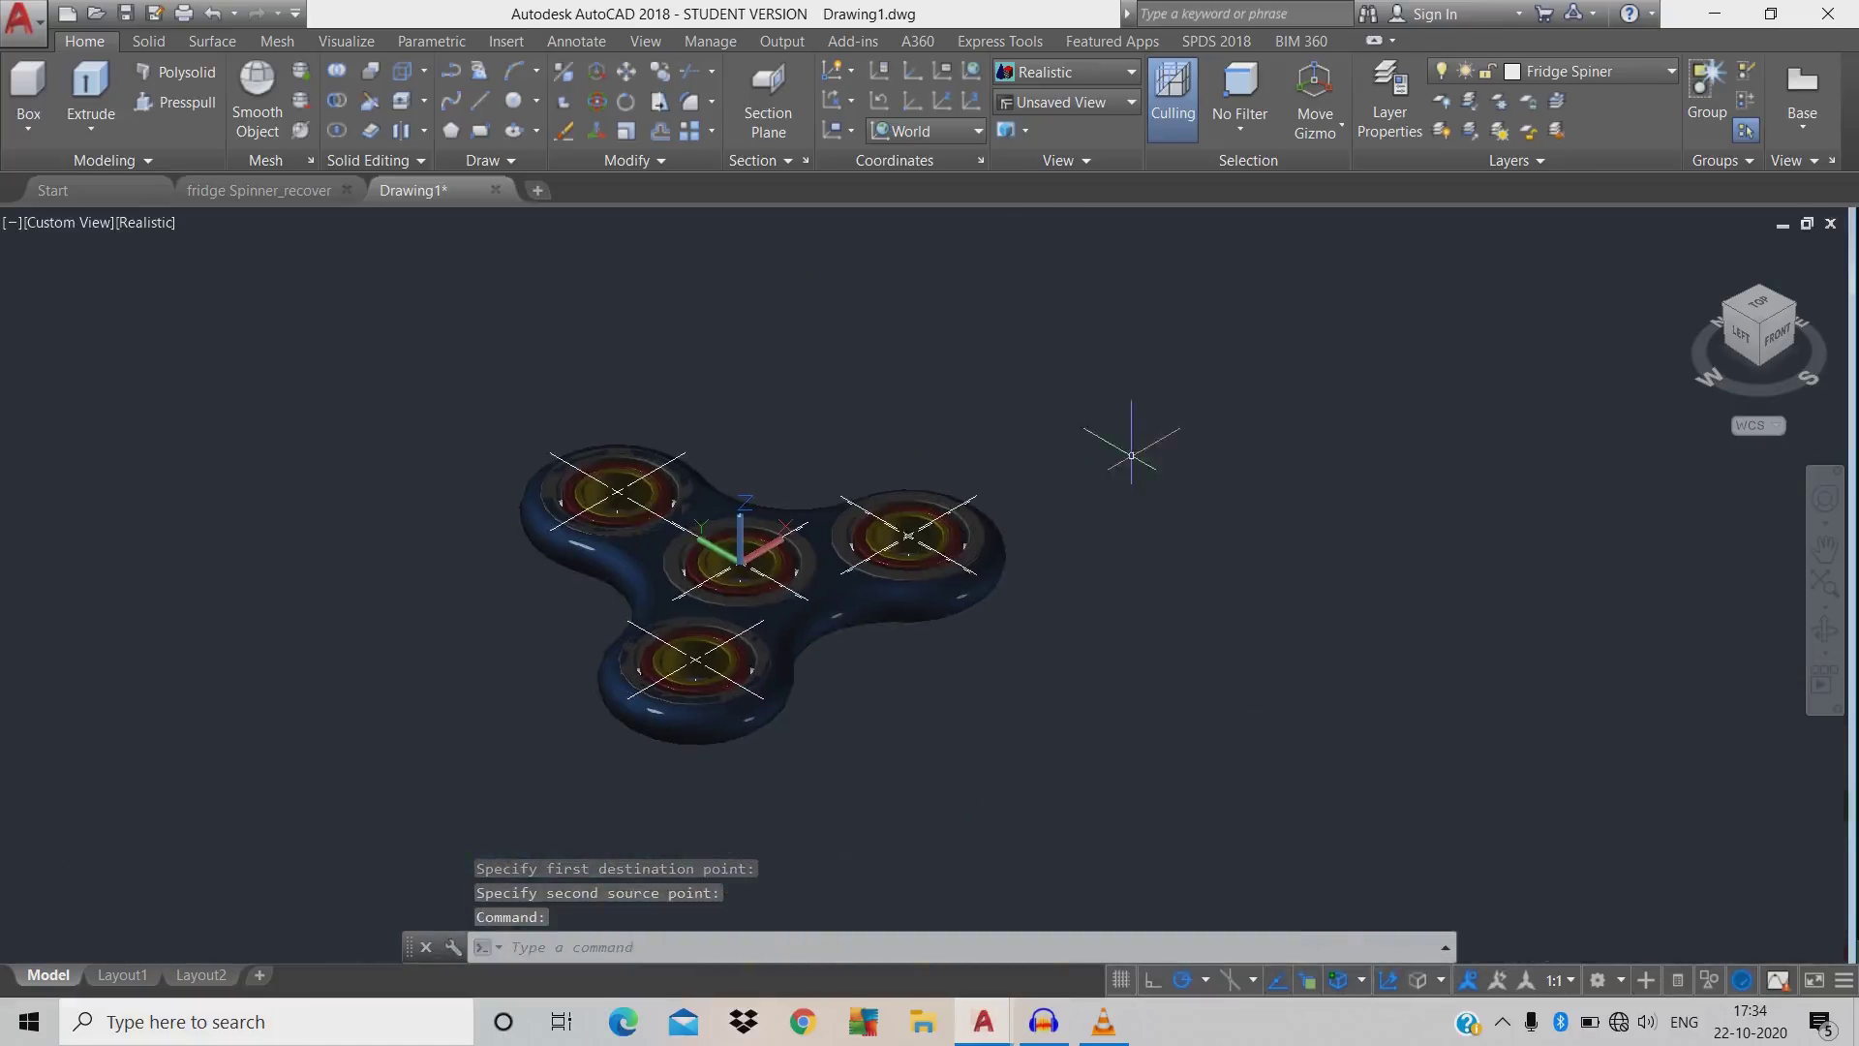
{"action": "left_click", "coordinate": [910, 536]}
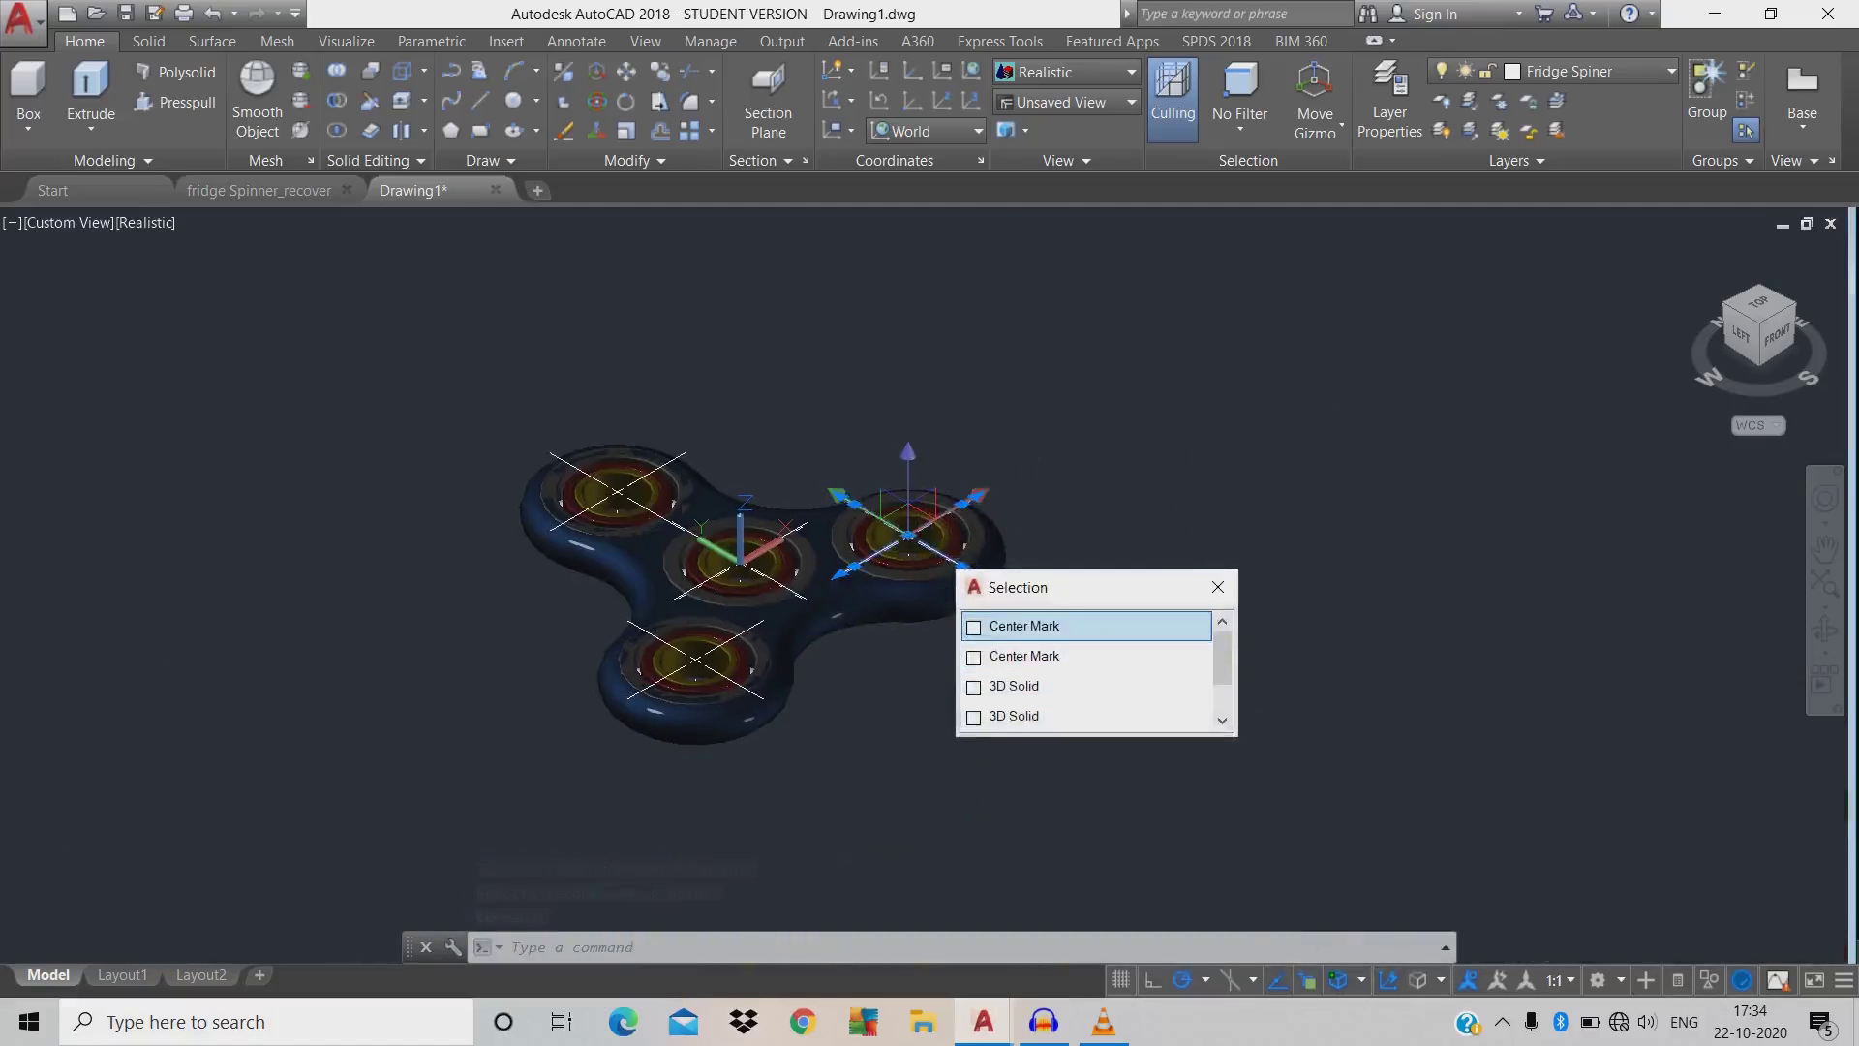
{"action": "left_click", "coordinate": [1218, 587]}
{"action": "right_click", "coordinate": [1249, 405]}
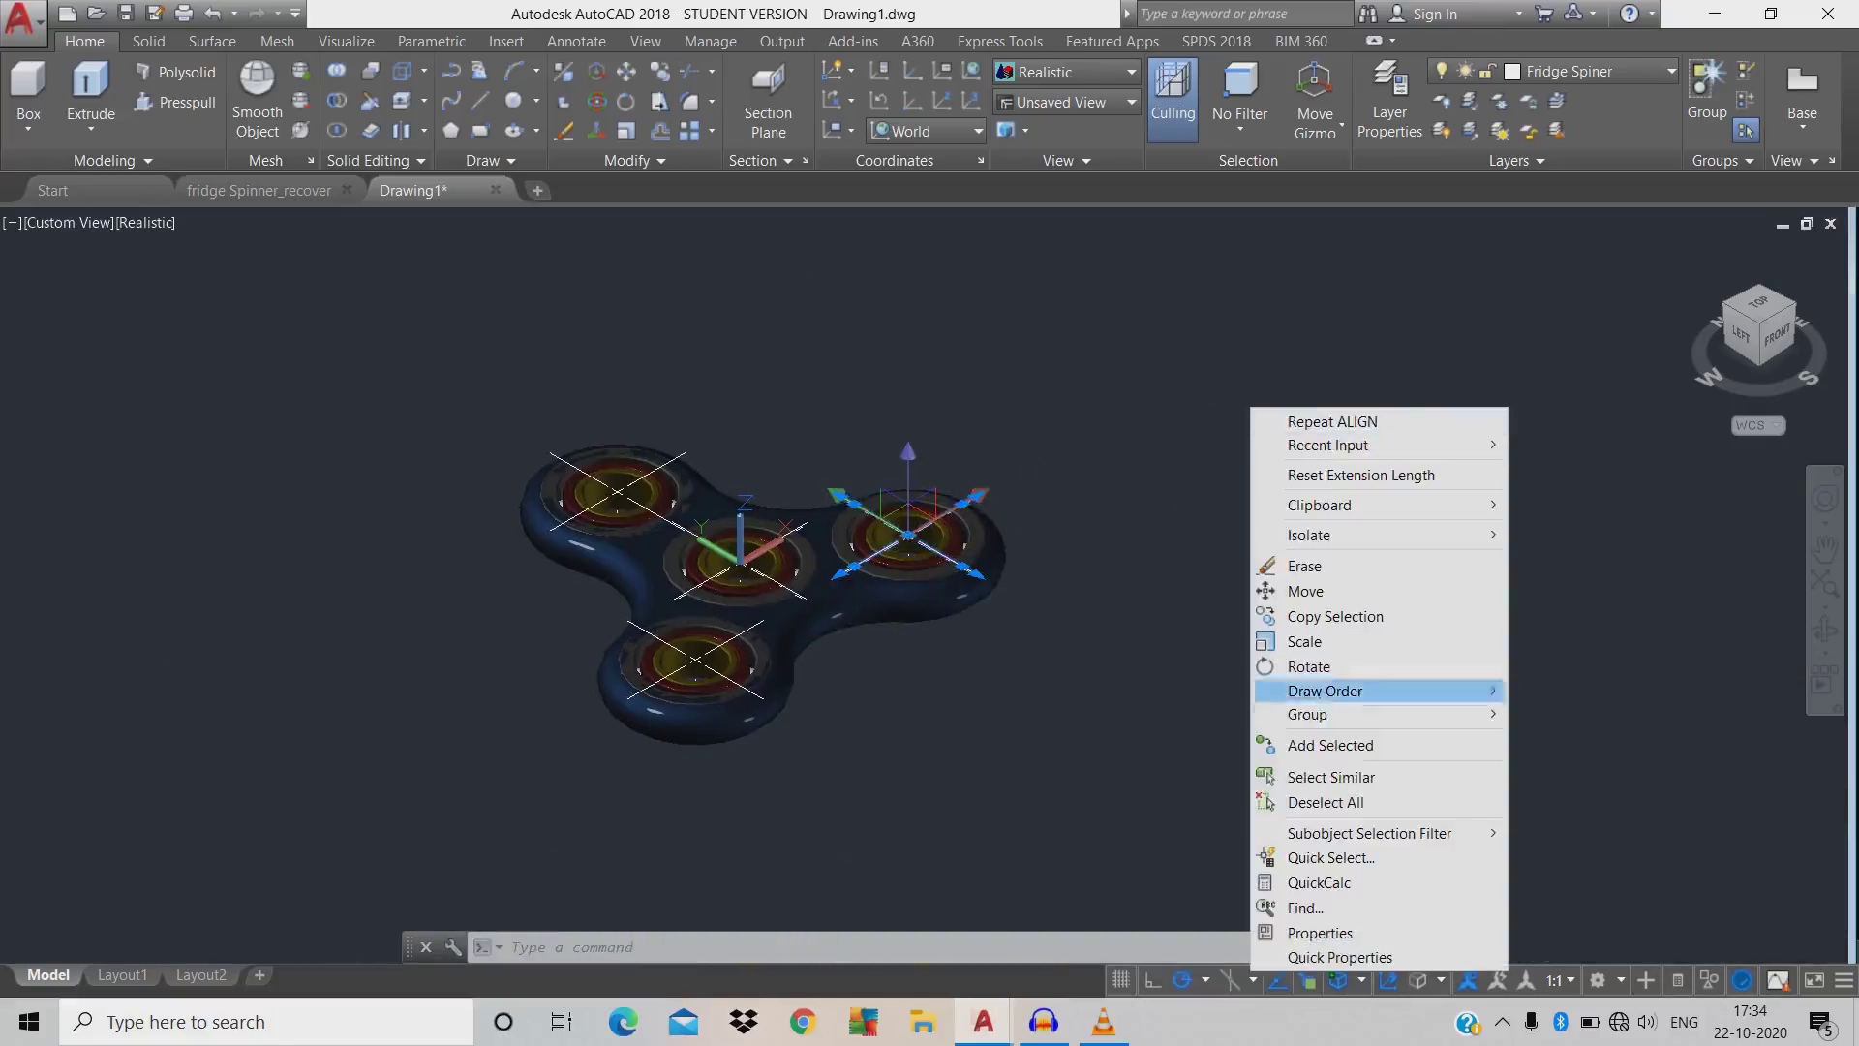
{"action": "left_click", "coordinate": [1414, 777]}
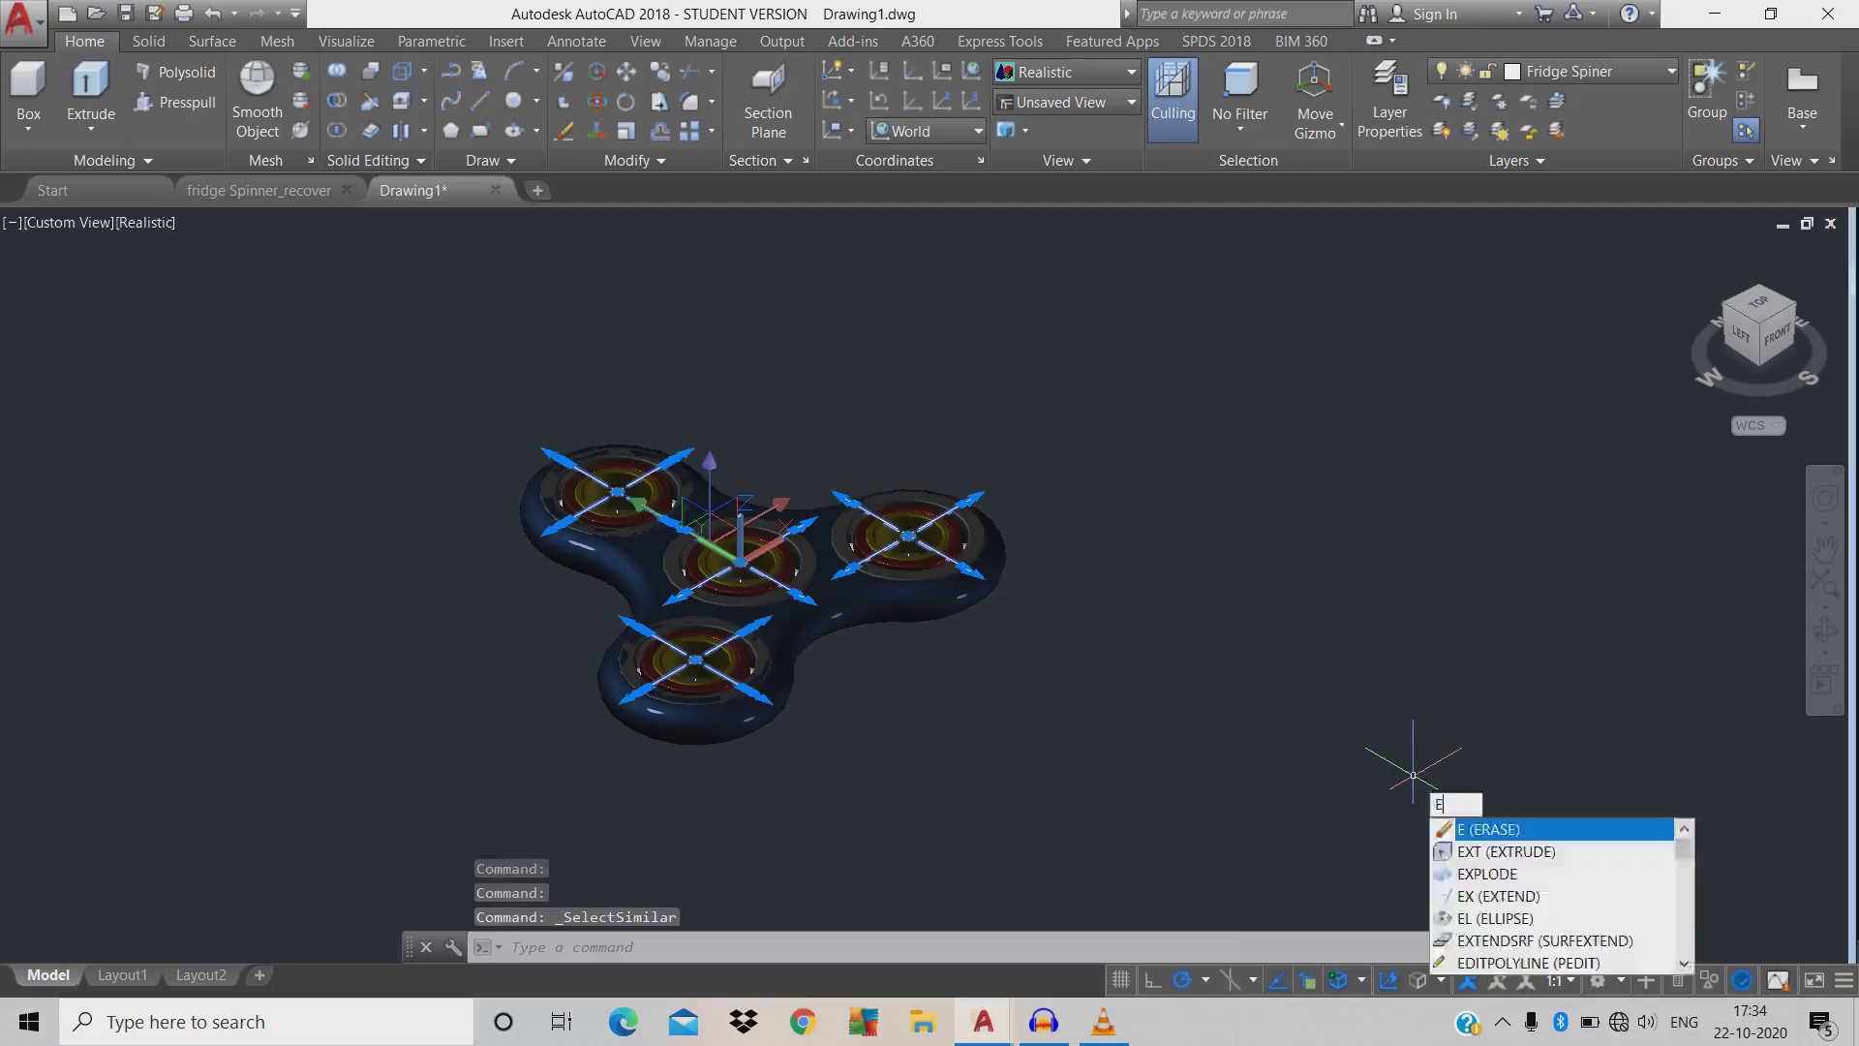
{"action": "key", "text": "Return"}
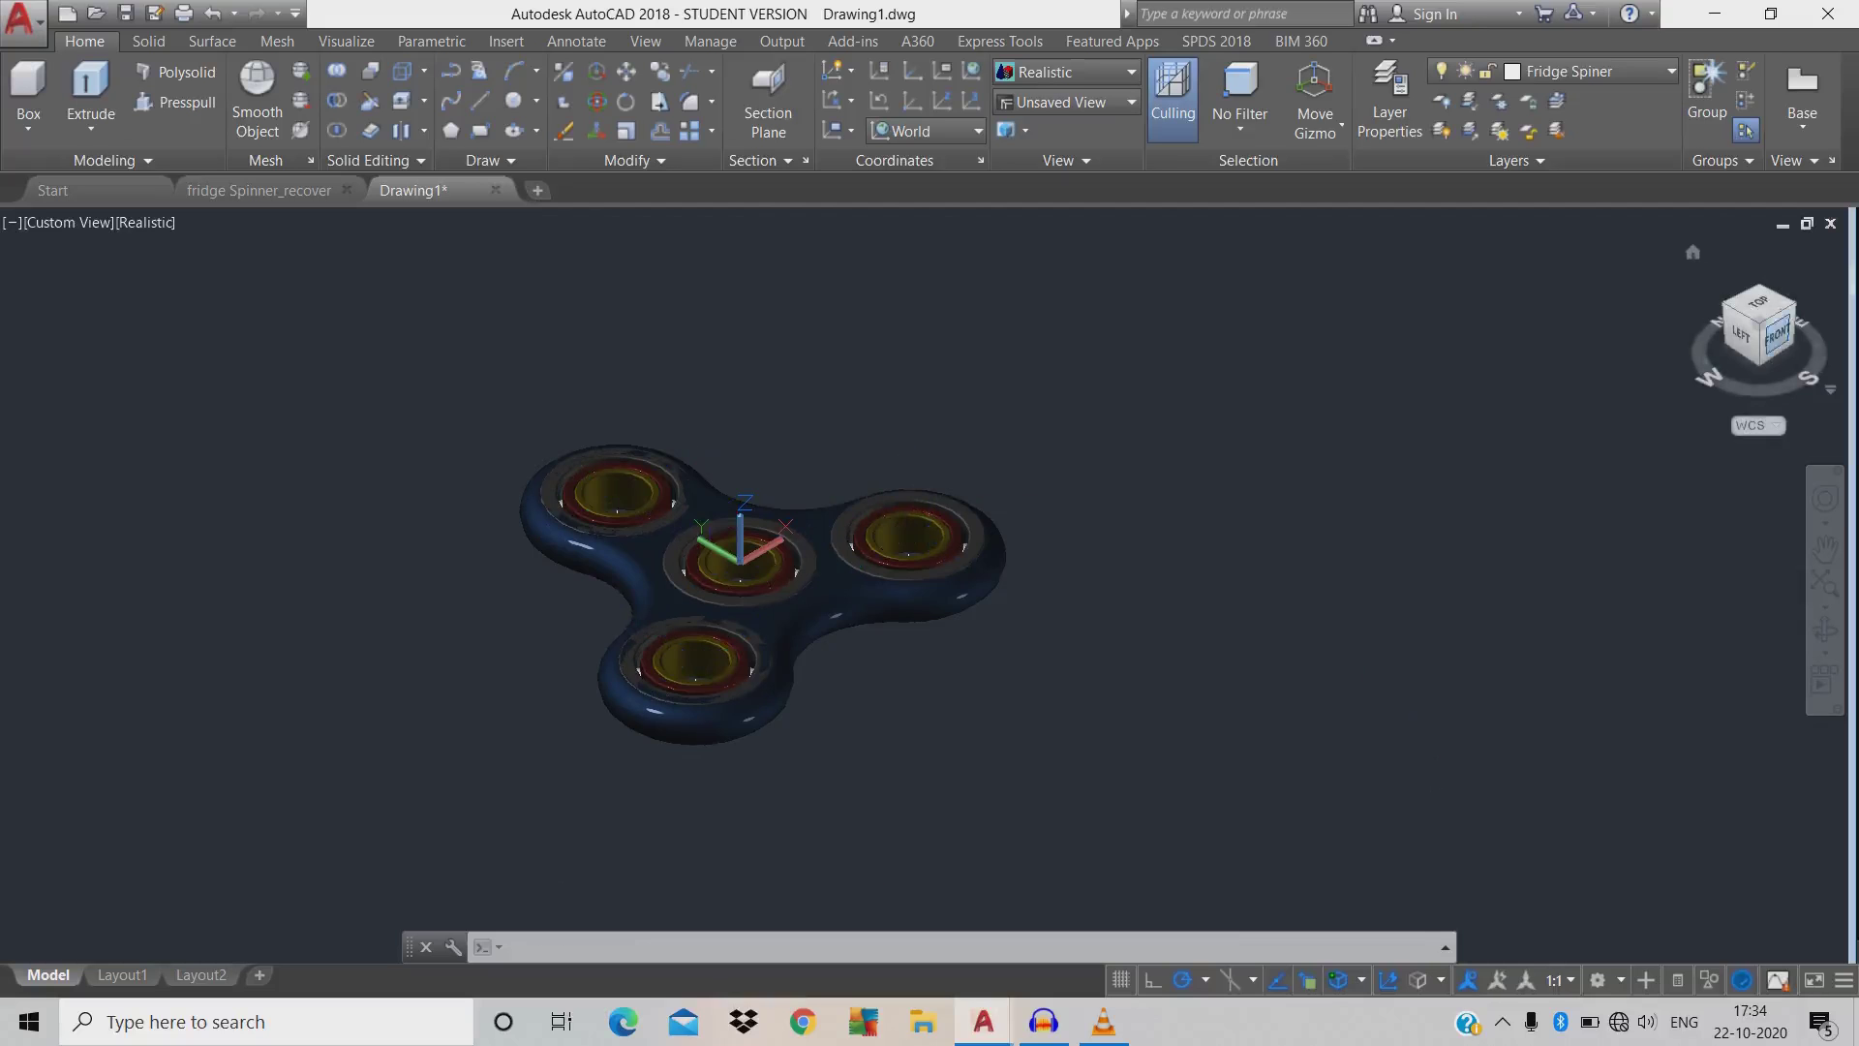
- Show the spinner from the front and align the UCS to that view
{"action": "left_click", "coordinate": [1778, 335]}
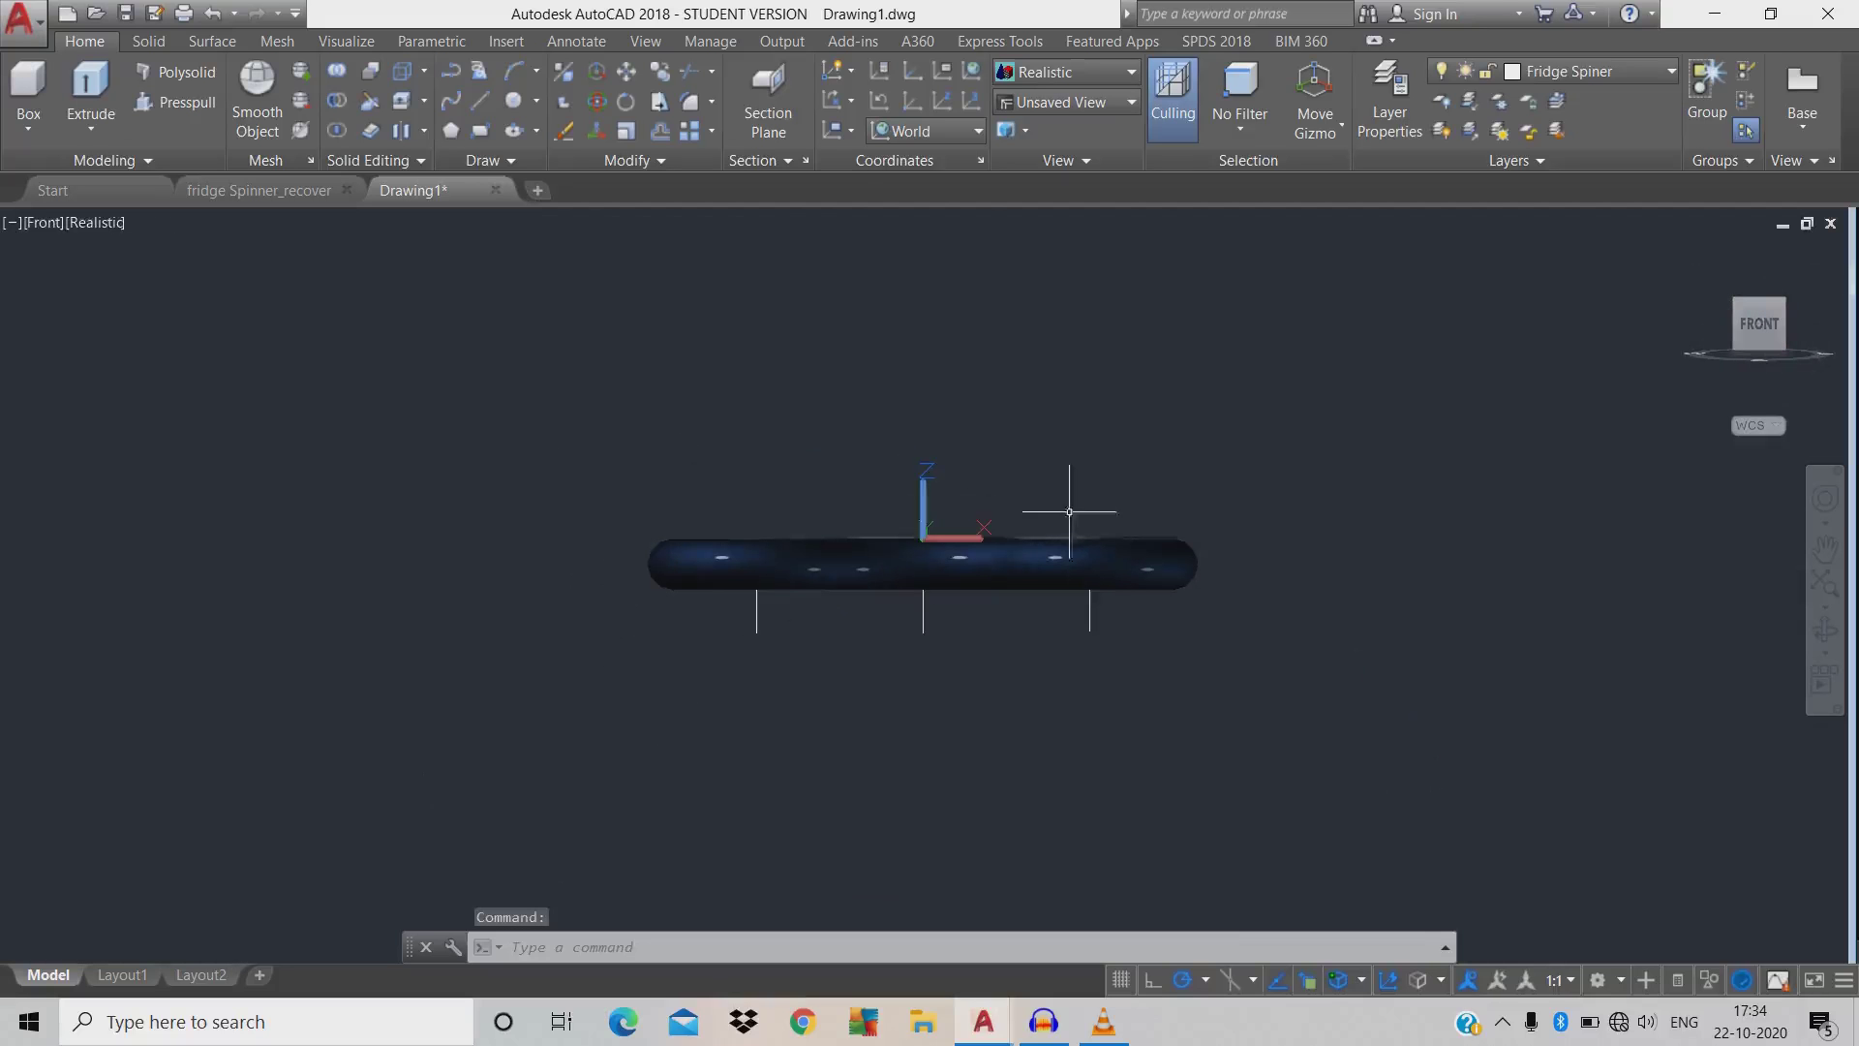
{"action": "left_click", "coordinate": [838, 131]}
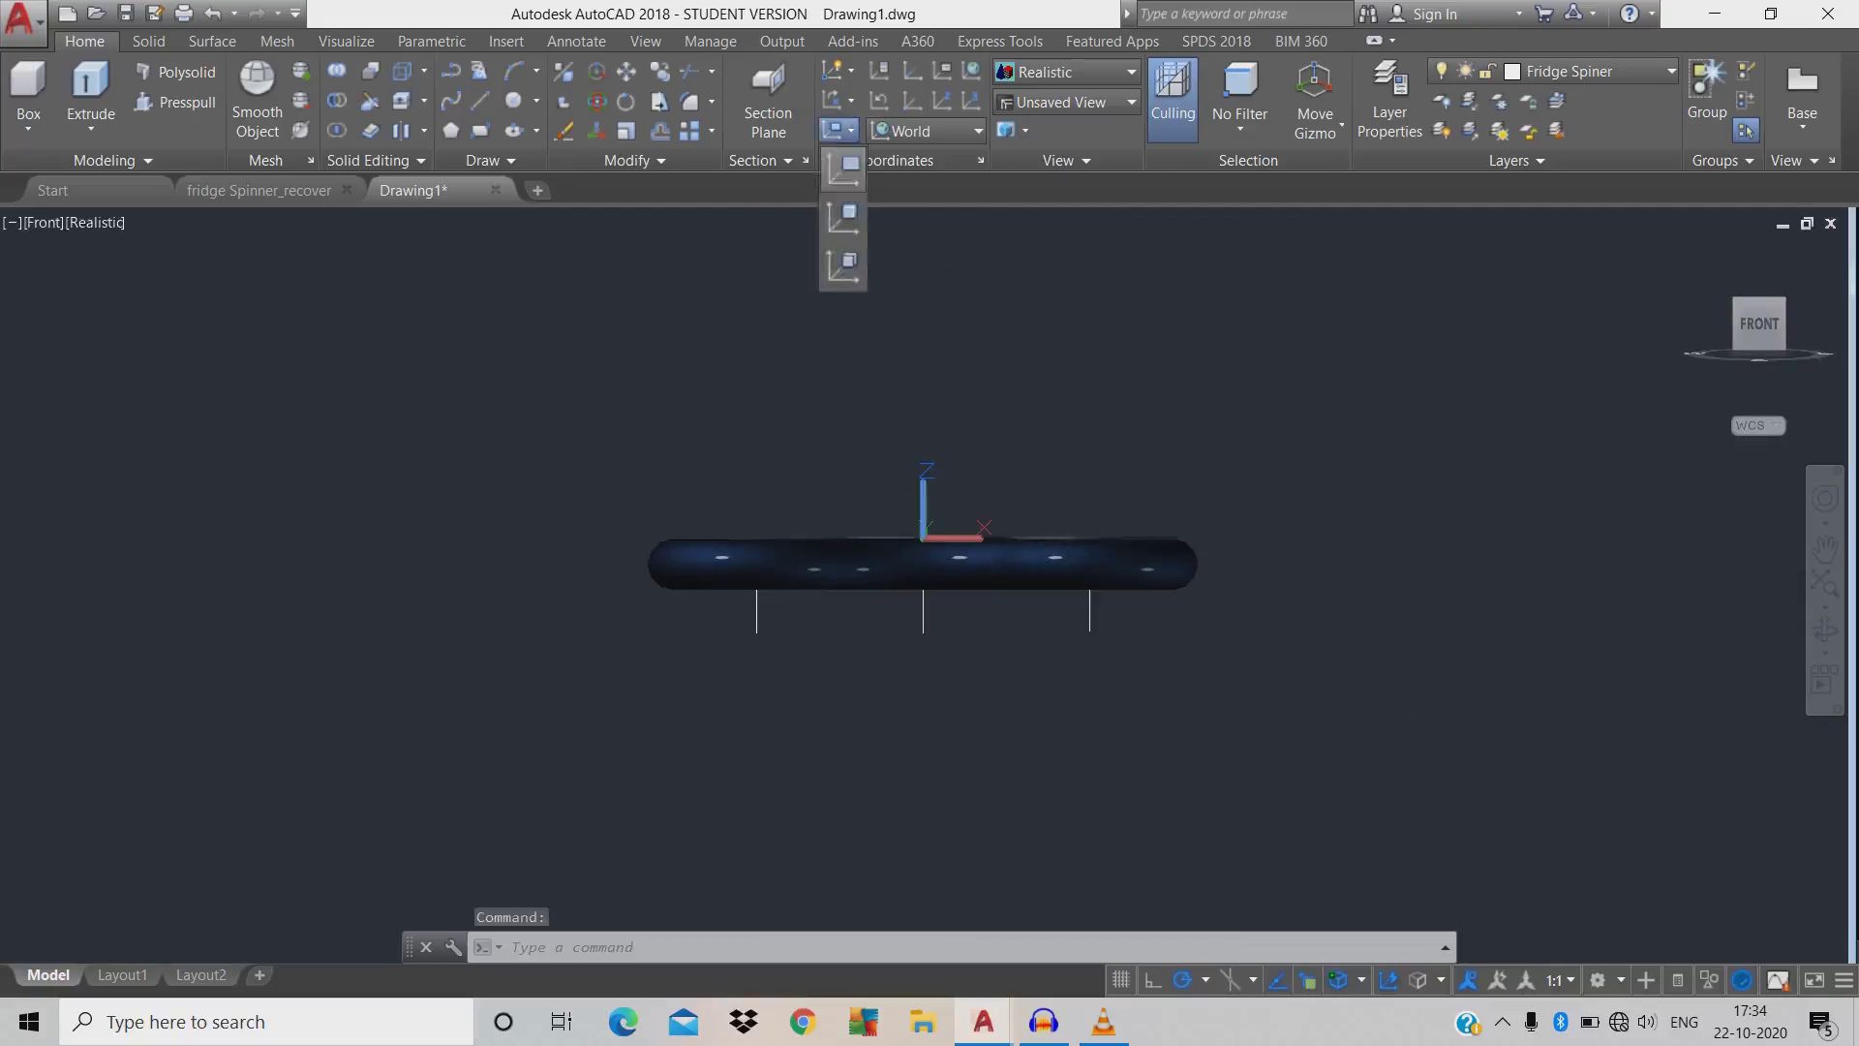
{"action": "left_click", "coordinate": [839, 216]}
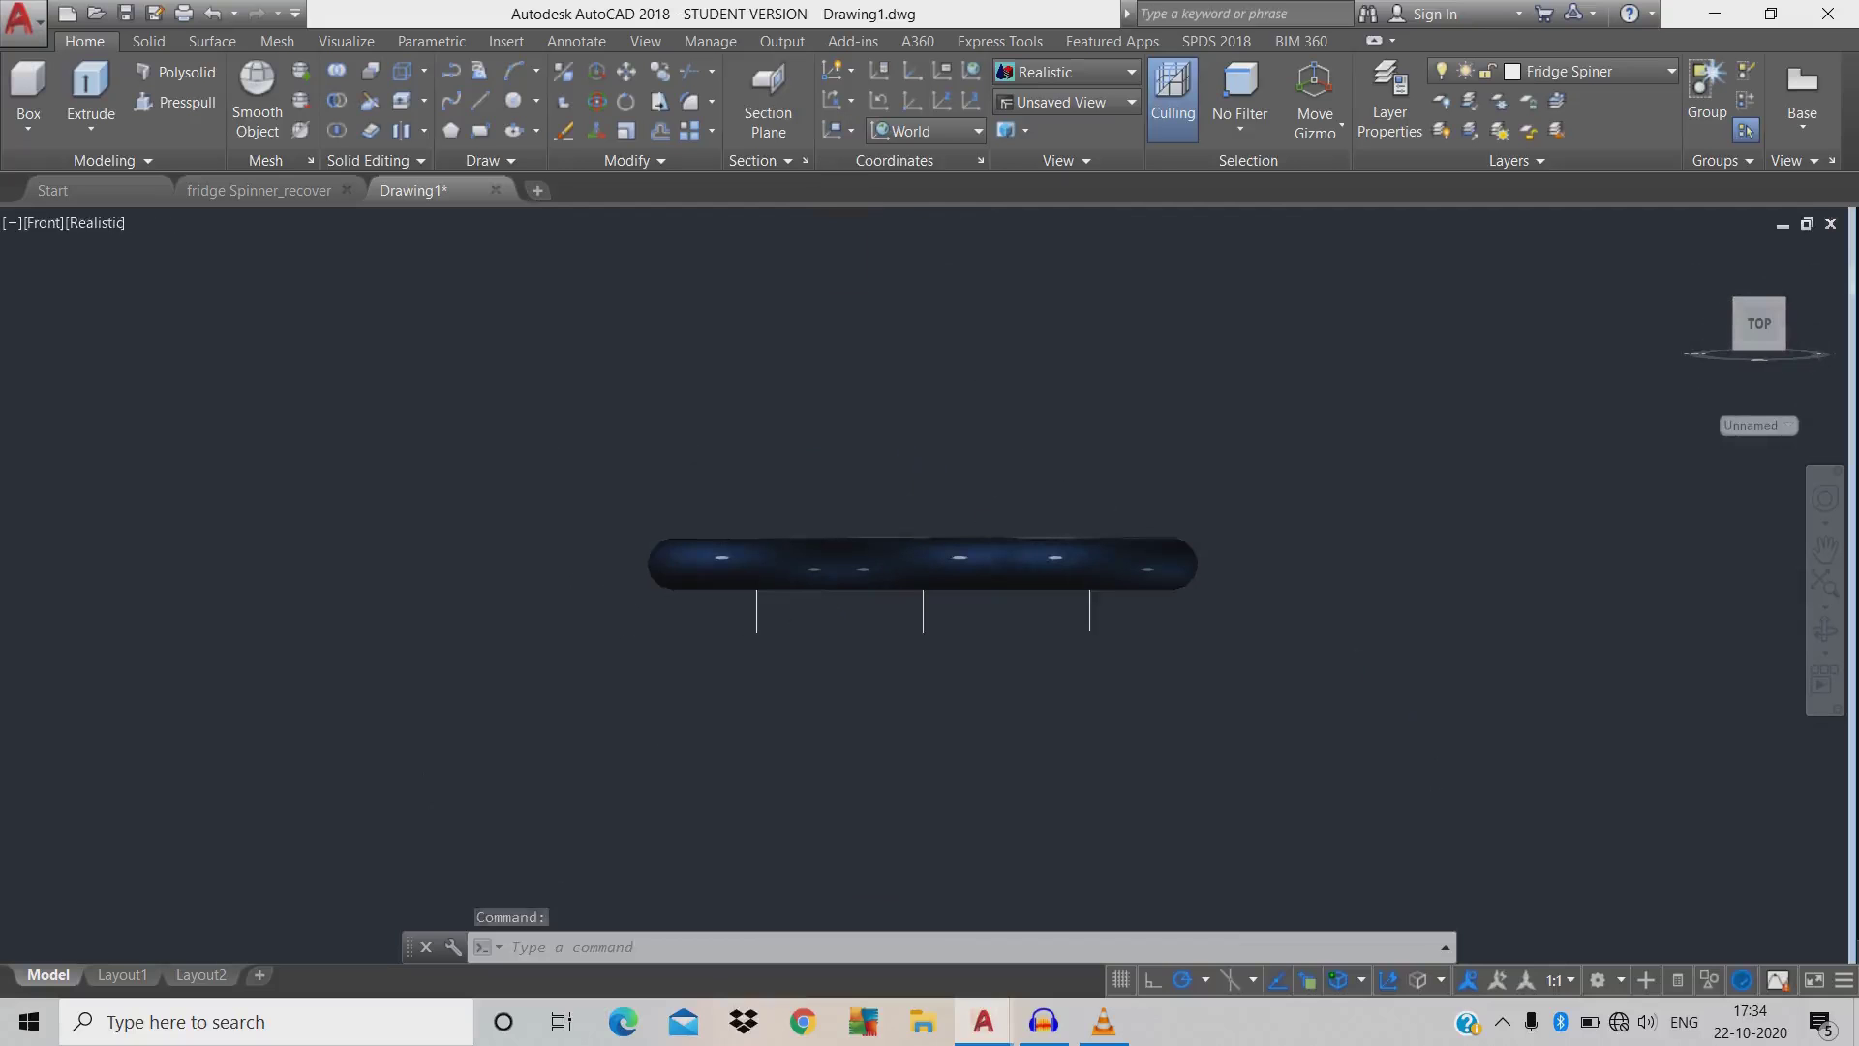
- Erase the leftover vertical lines protruding below the spinner body
{"action": "left_click", "coordinate": [980, 697]}
{"action": "left_click", "coordinate": [505, 637]}
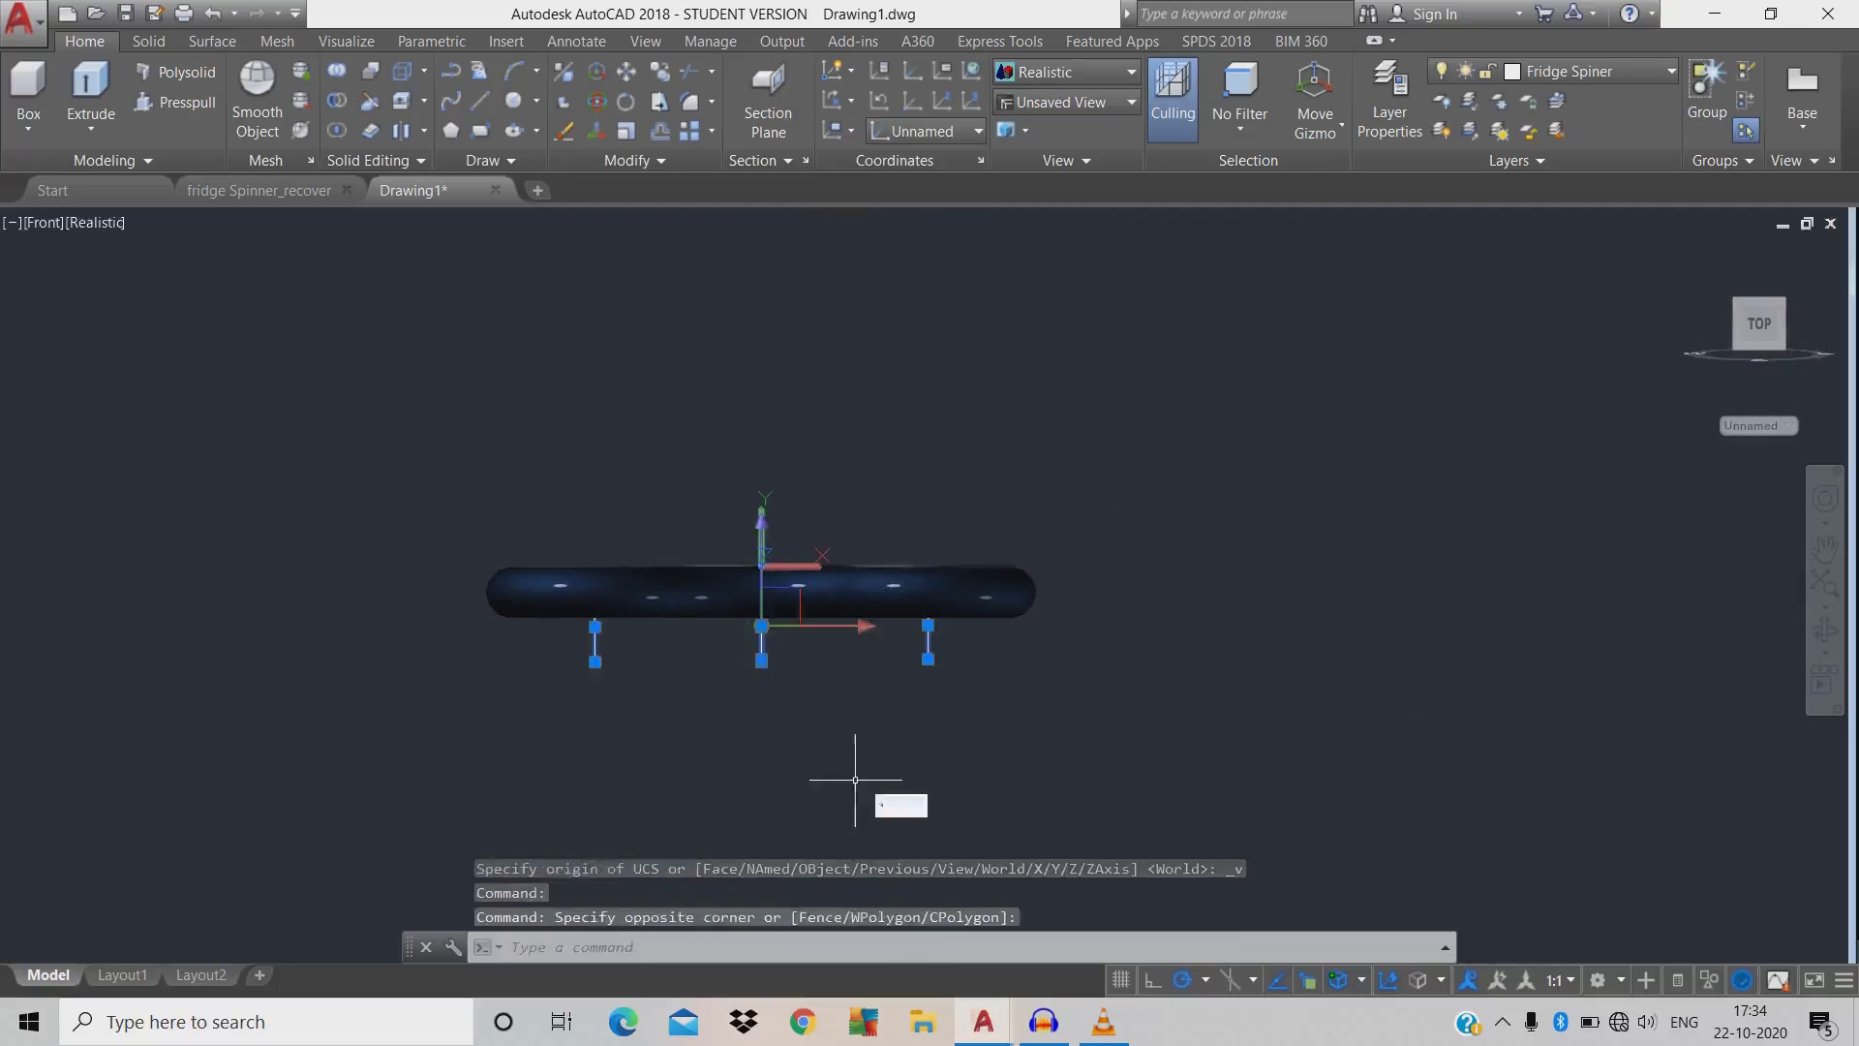
{"action": "type", "text": "e"}
{"action": "key", "text": "Return"}
- Draw an open polyline in empty space beside the spinner: 2 units down, 13 units left, and 1 unit up
{"action": "middle_click_drag", "start_coordinate": [996, 635], "coordinate": [731, 643]}
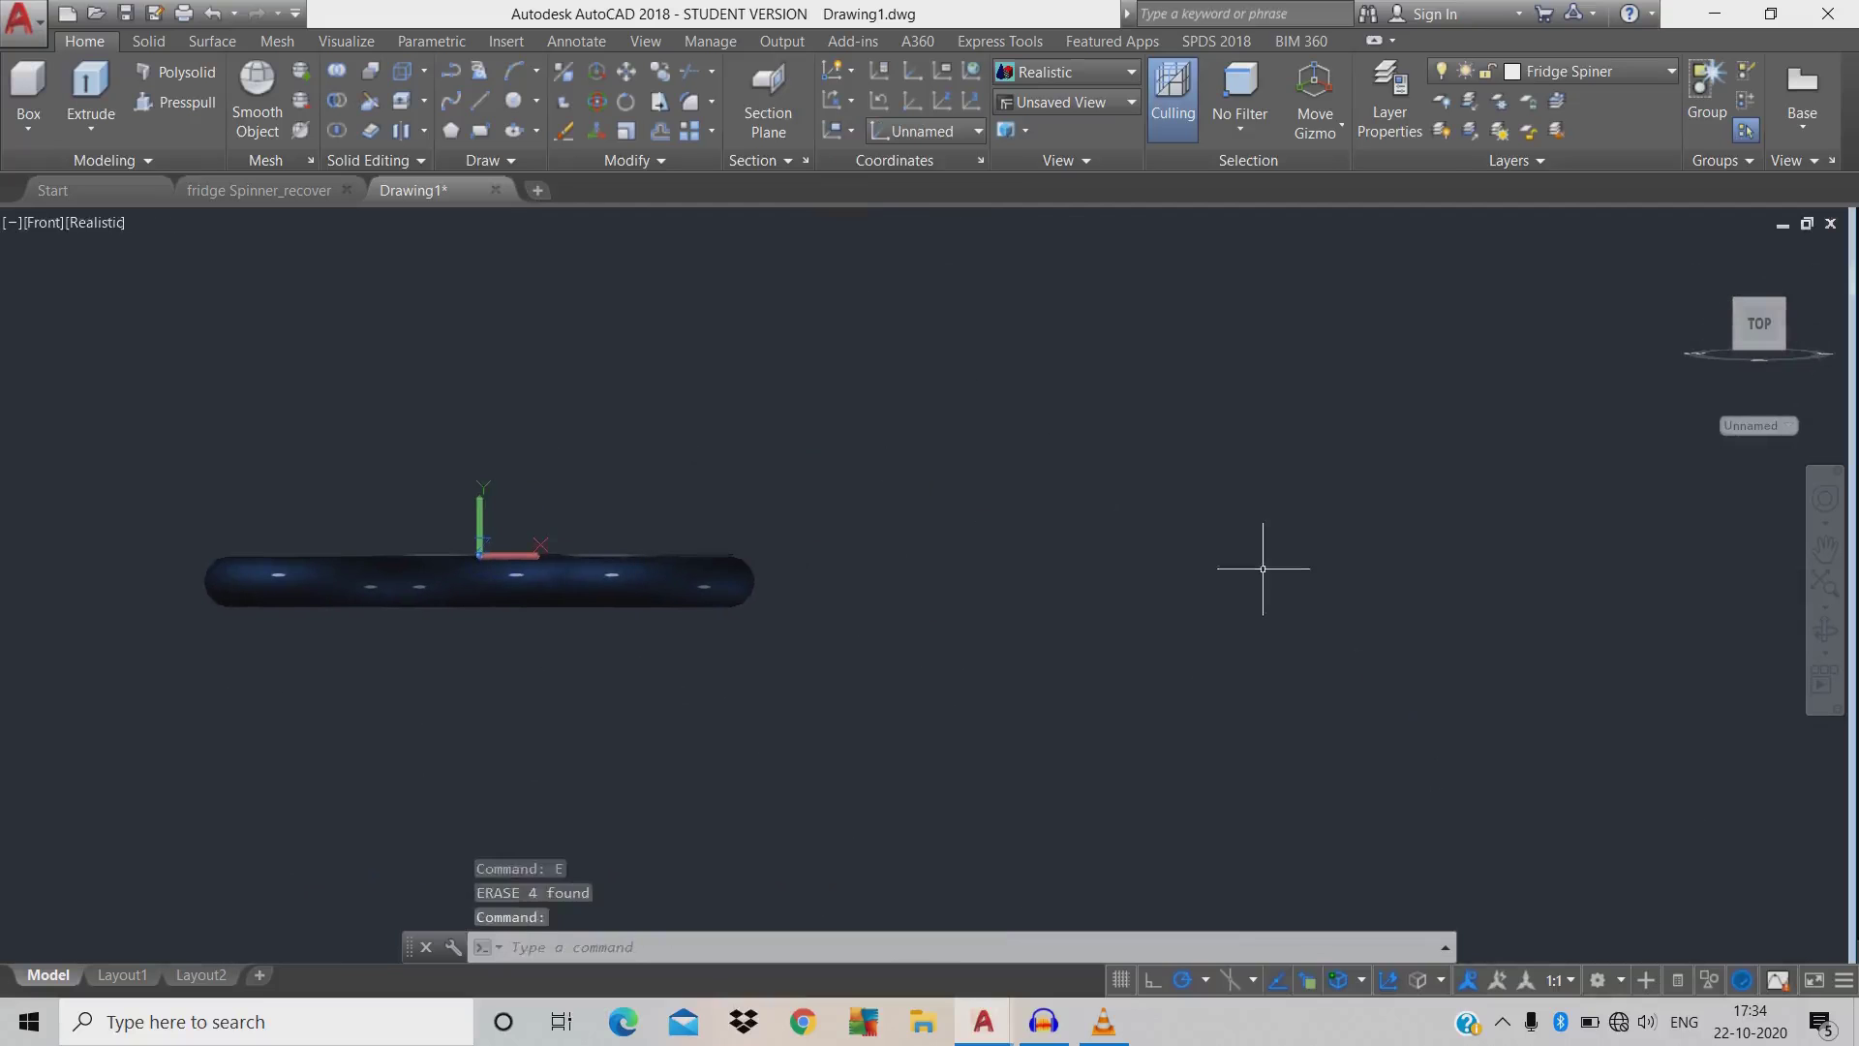
{"action": "type", "text": "pl"}
{"action": "key", "text": "Return"}
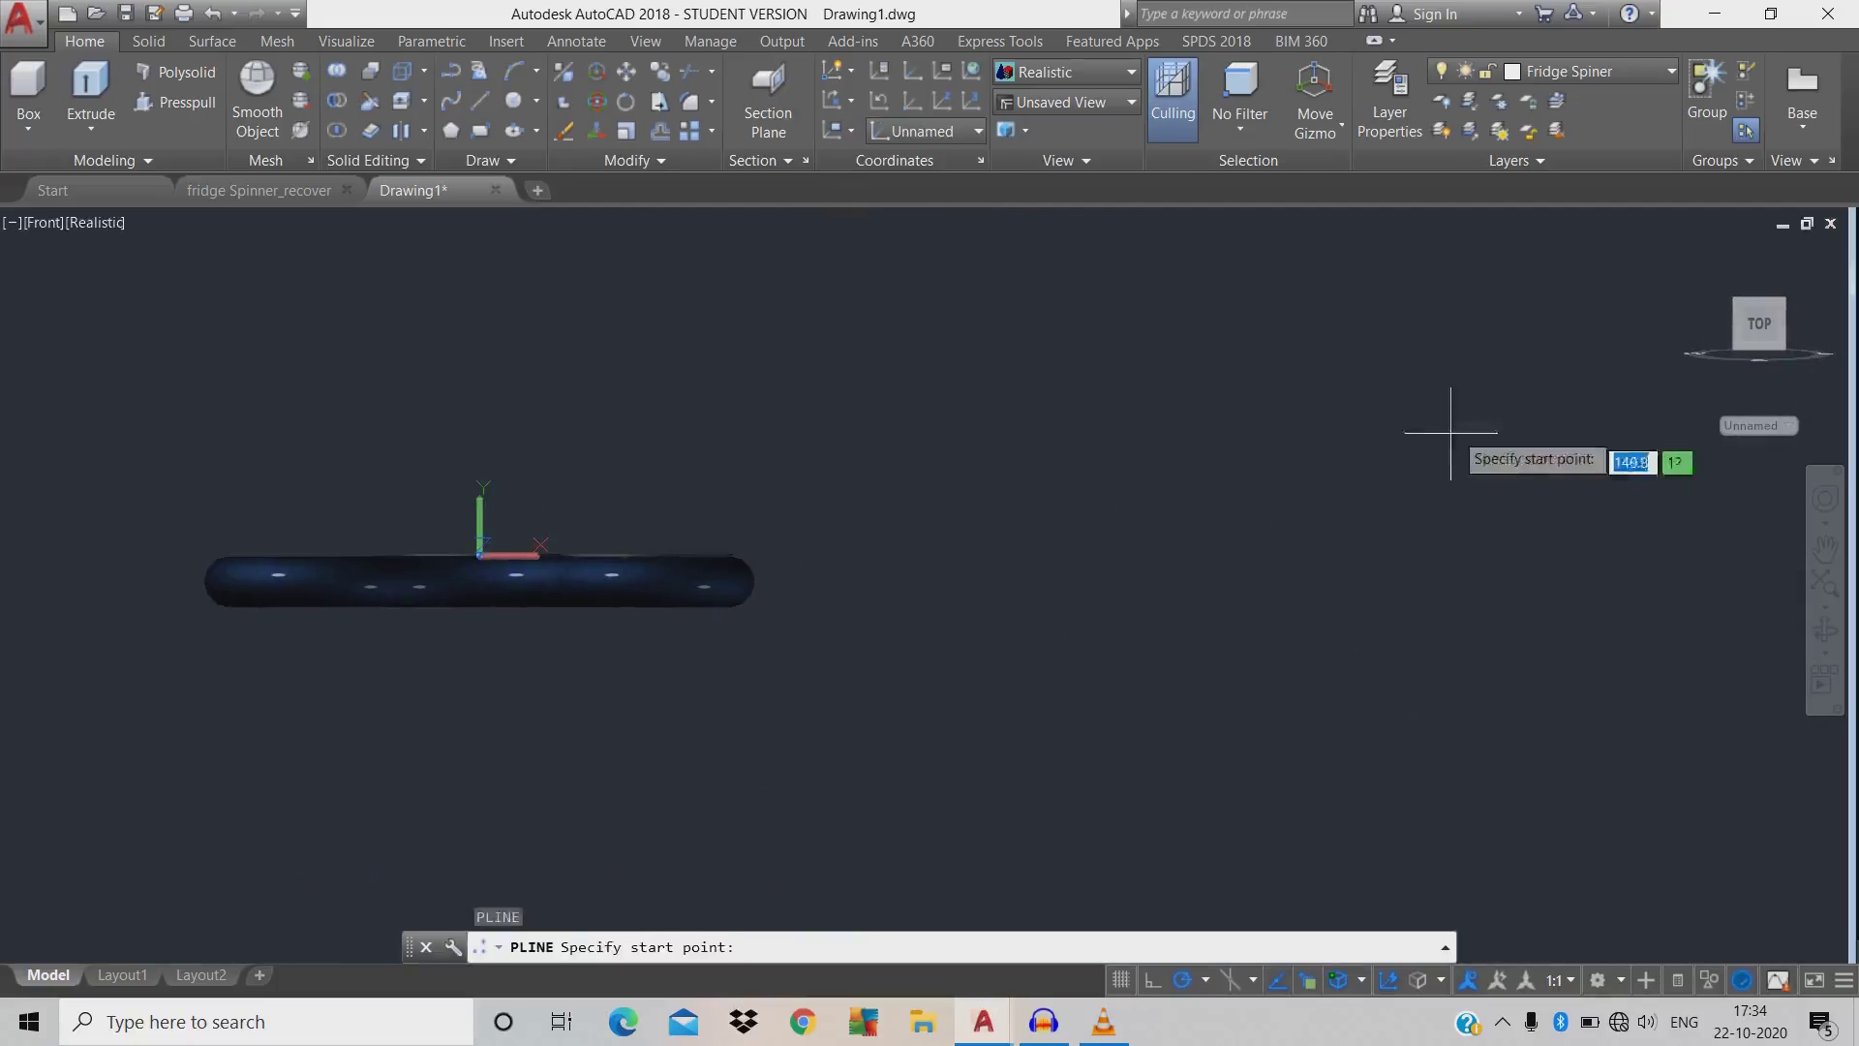
{"action": "left_click", "coordinate": [1454, 425]}
{"action": "type", "text": "2"}
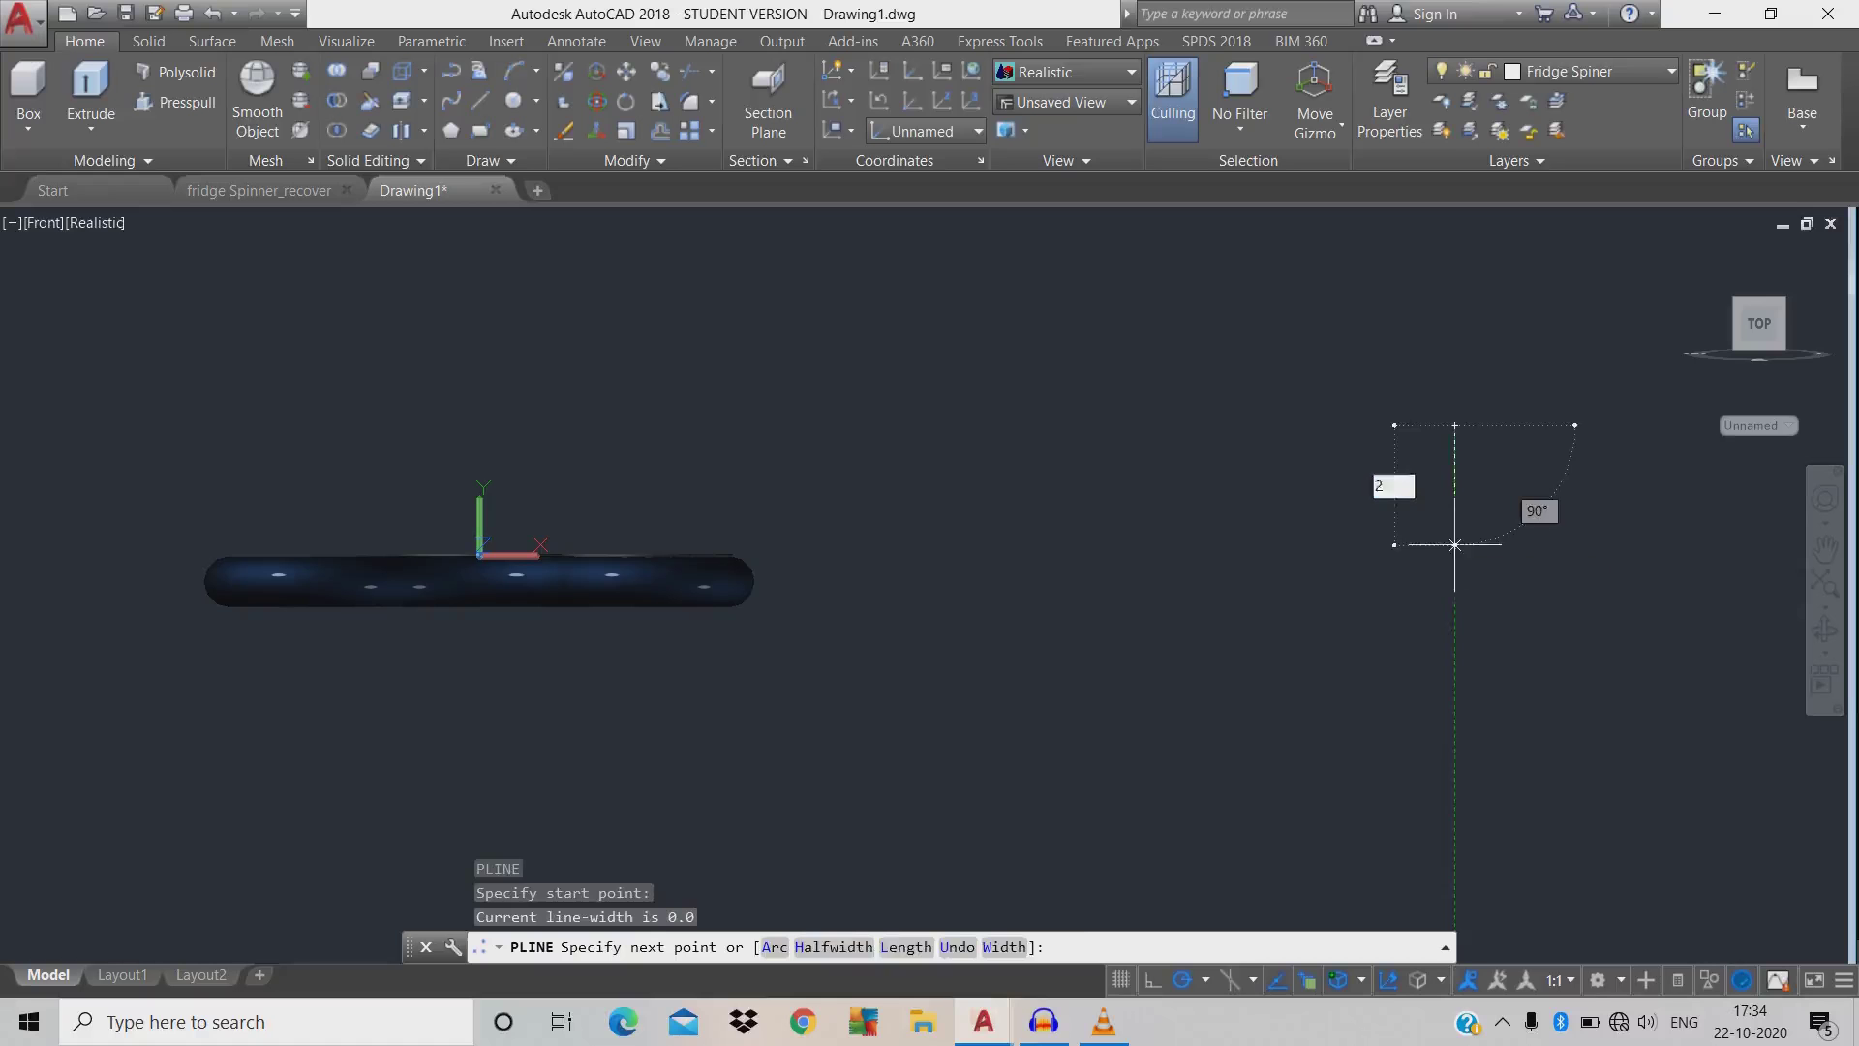
{"action": "key", "text": "Return"}
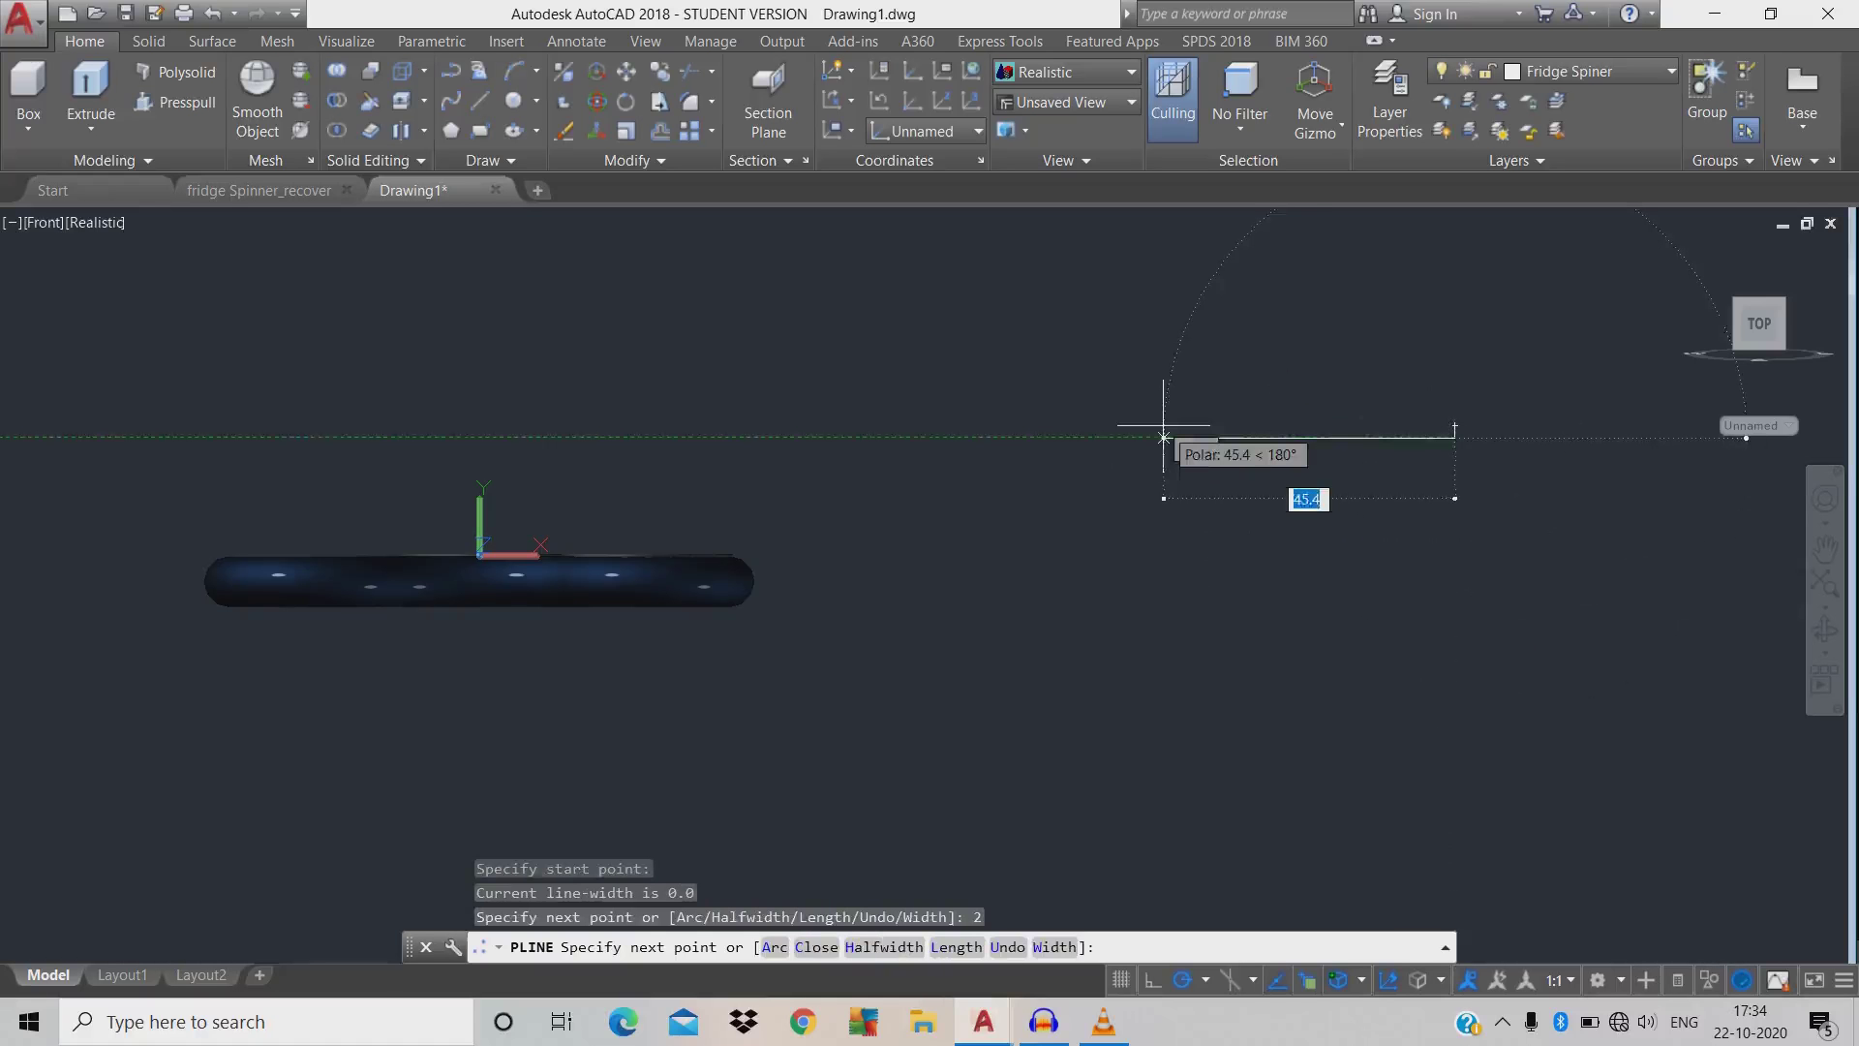
{"action": "type", "text": "1"}
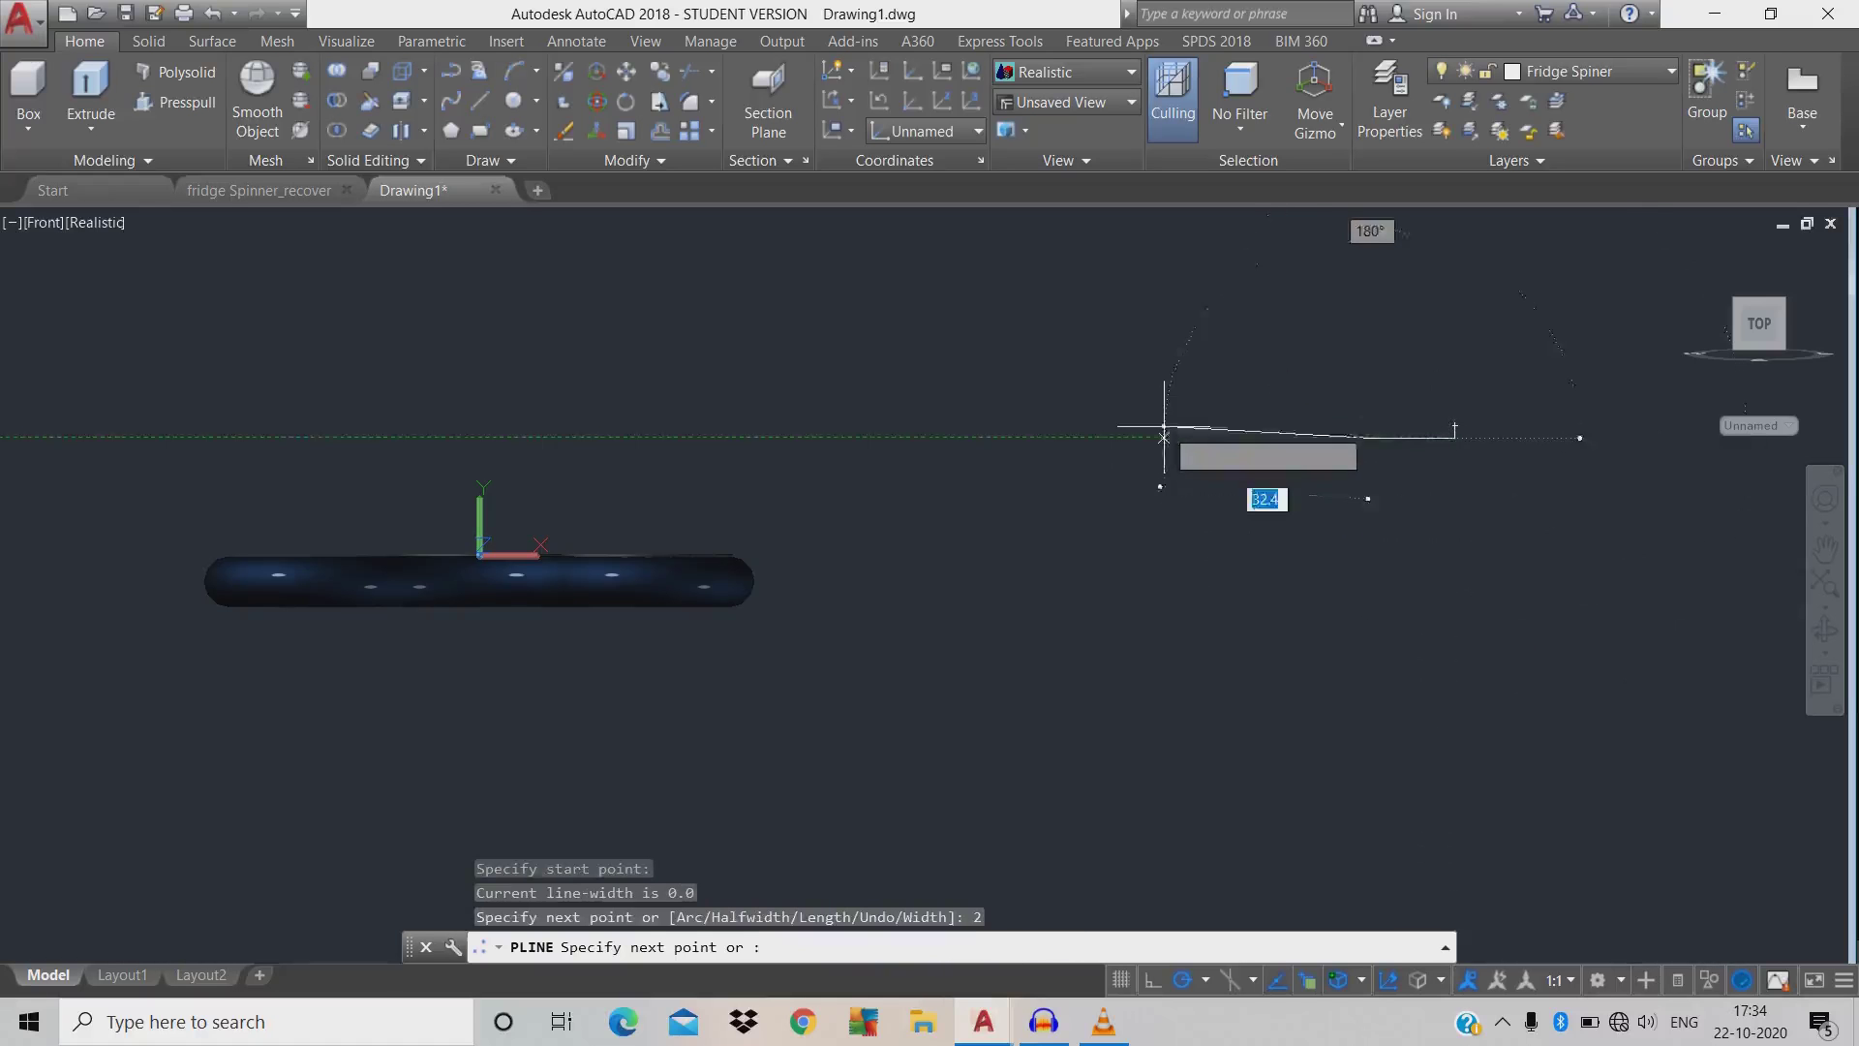
{"action": "key", "text": "Return"}
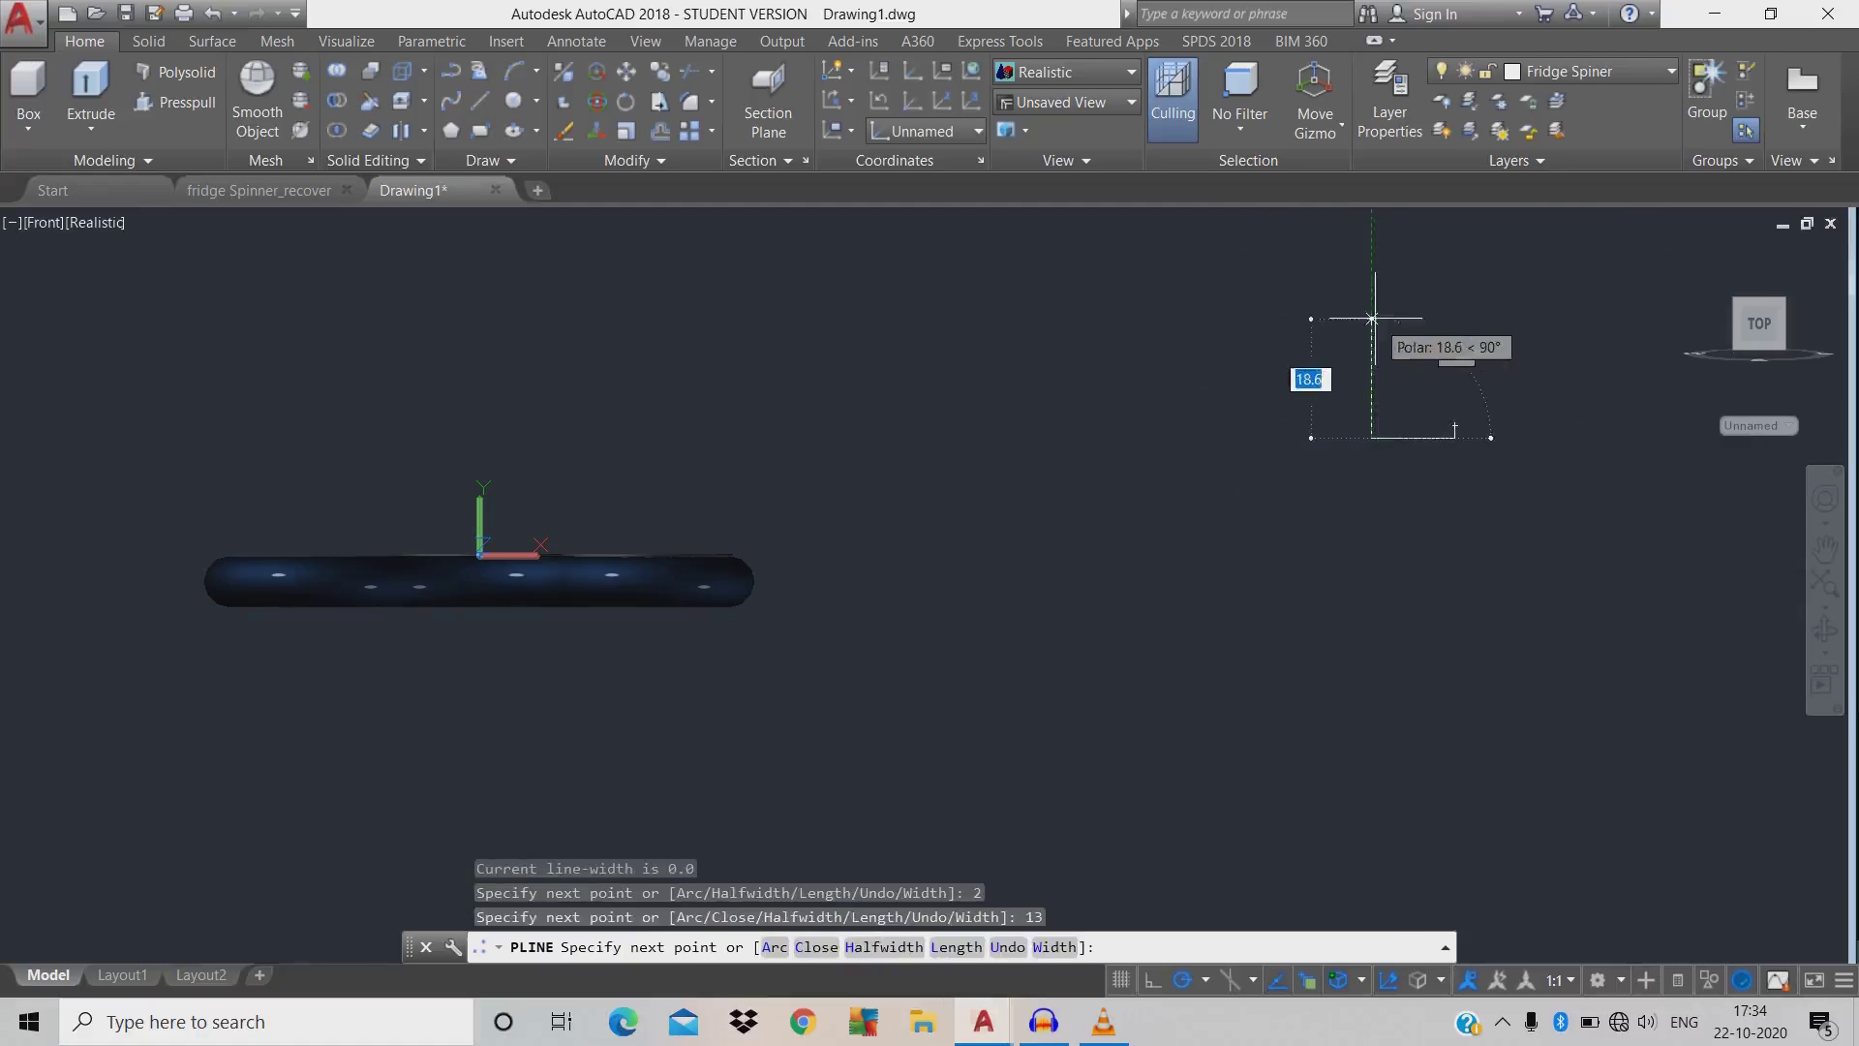
{"action": "type", "text": "1"}
{"action": "key", "text": "Return"}
{"action": "key", "text": "Escape"}
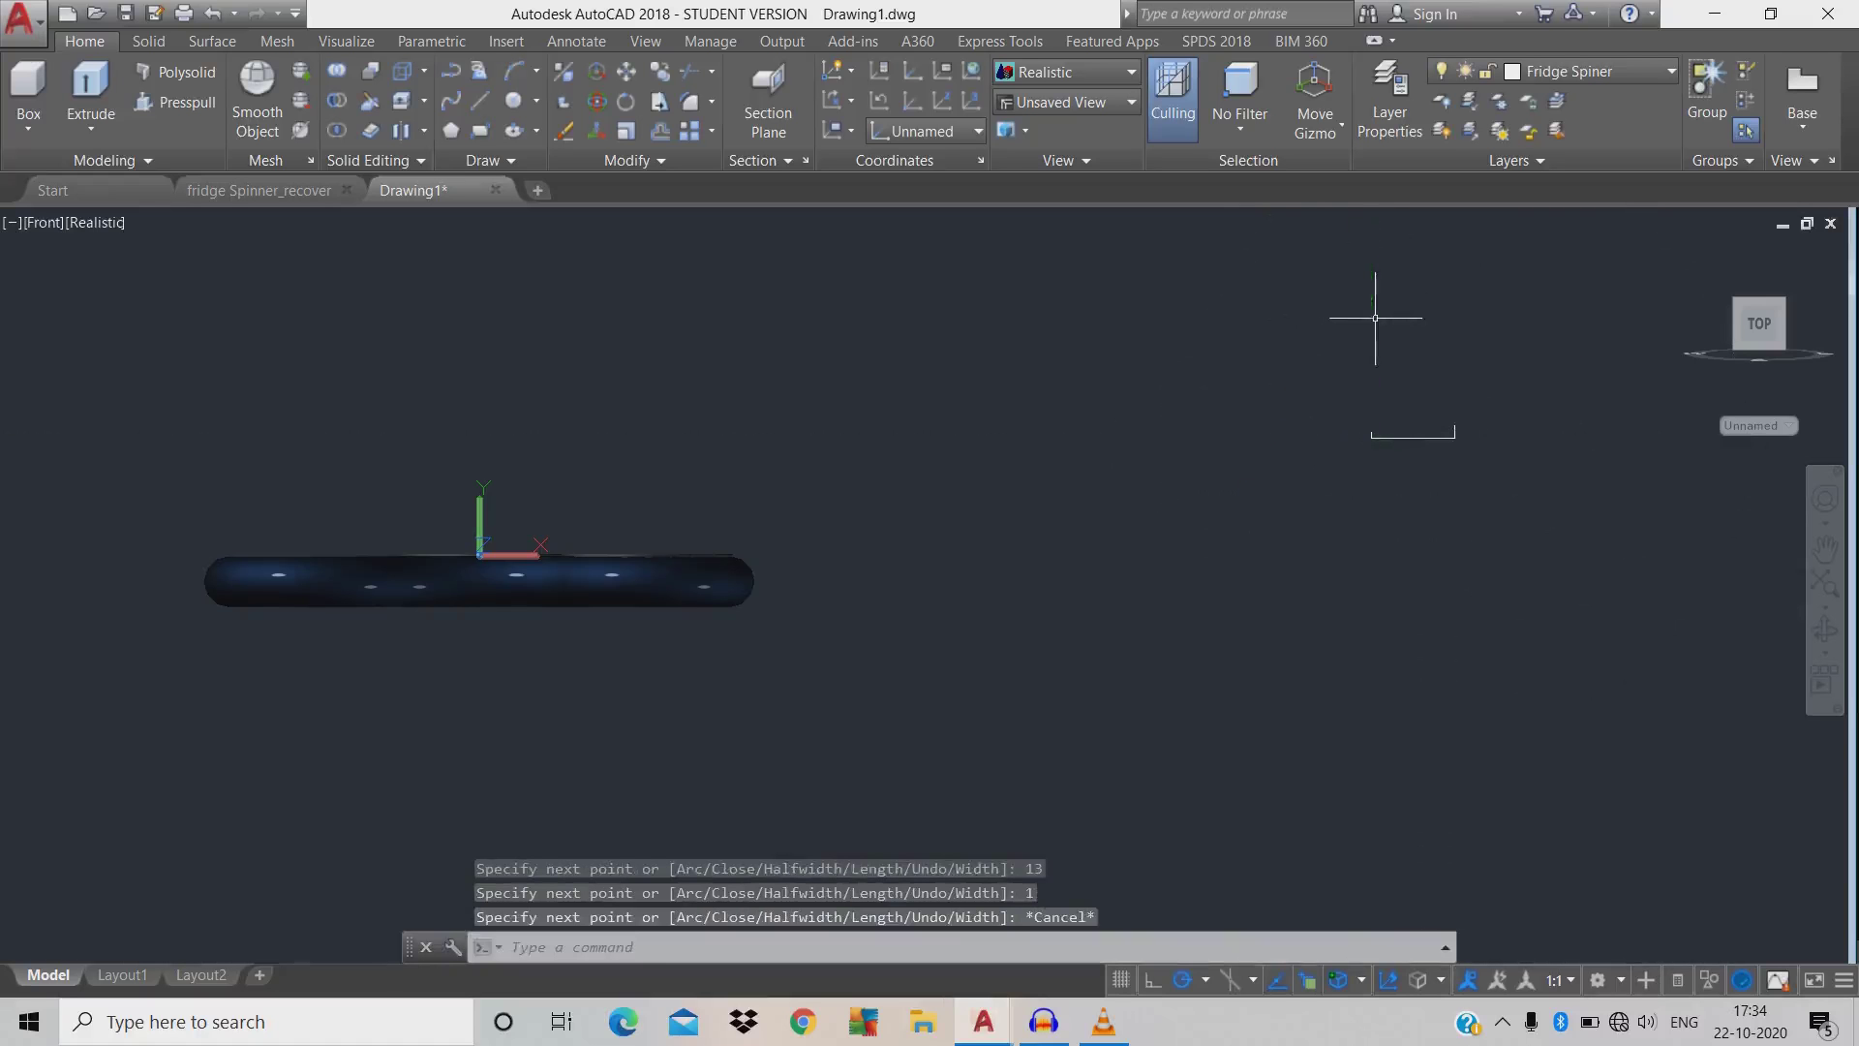
- Draw a three-point arc from the 2-unit side's upper end through the 1-unit side's upper end, with the end point 90 units farther left
{"action": "type", "text": "arc"}
{"action": "key", "text": "Return"}
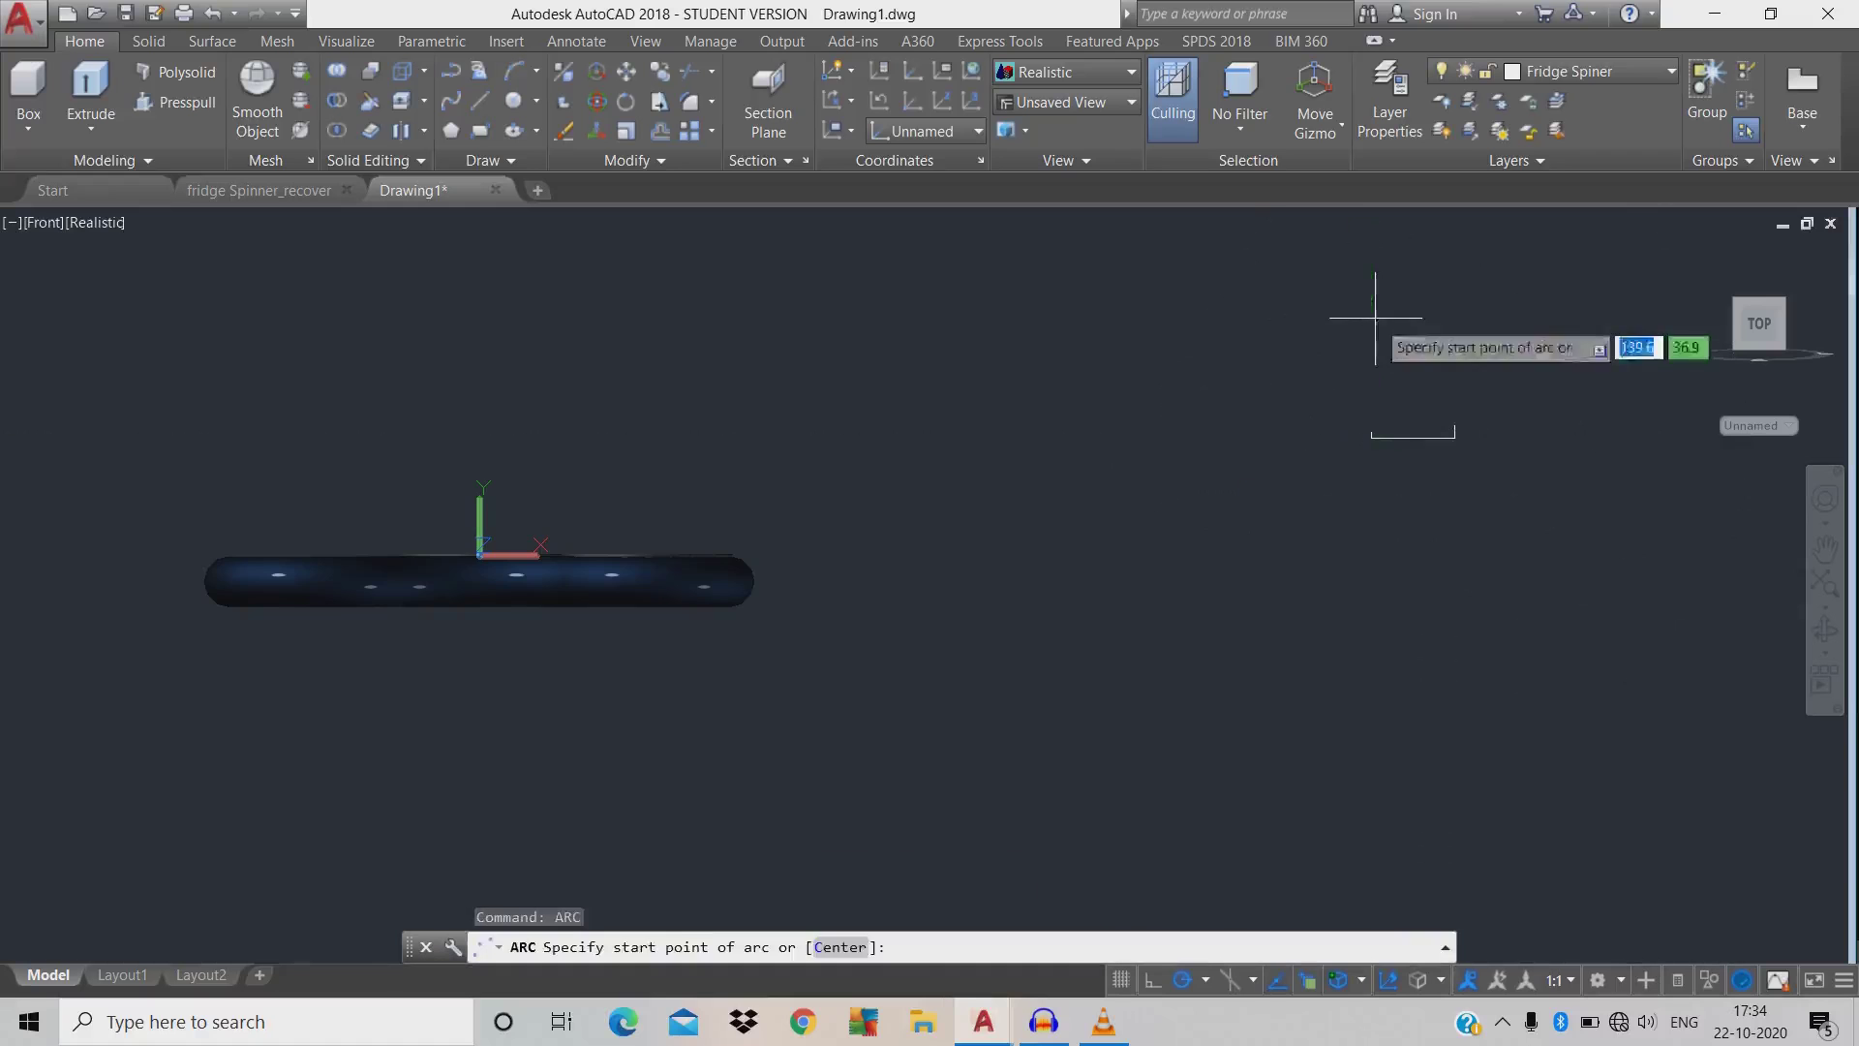
{"action": "scroll", "coordinate": [1458, 407], "scroll_direction": "up", "scroll_amount": 3}
{"action": "left_click", "coordinate": [1454, 437]}
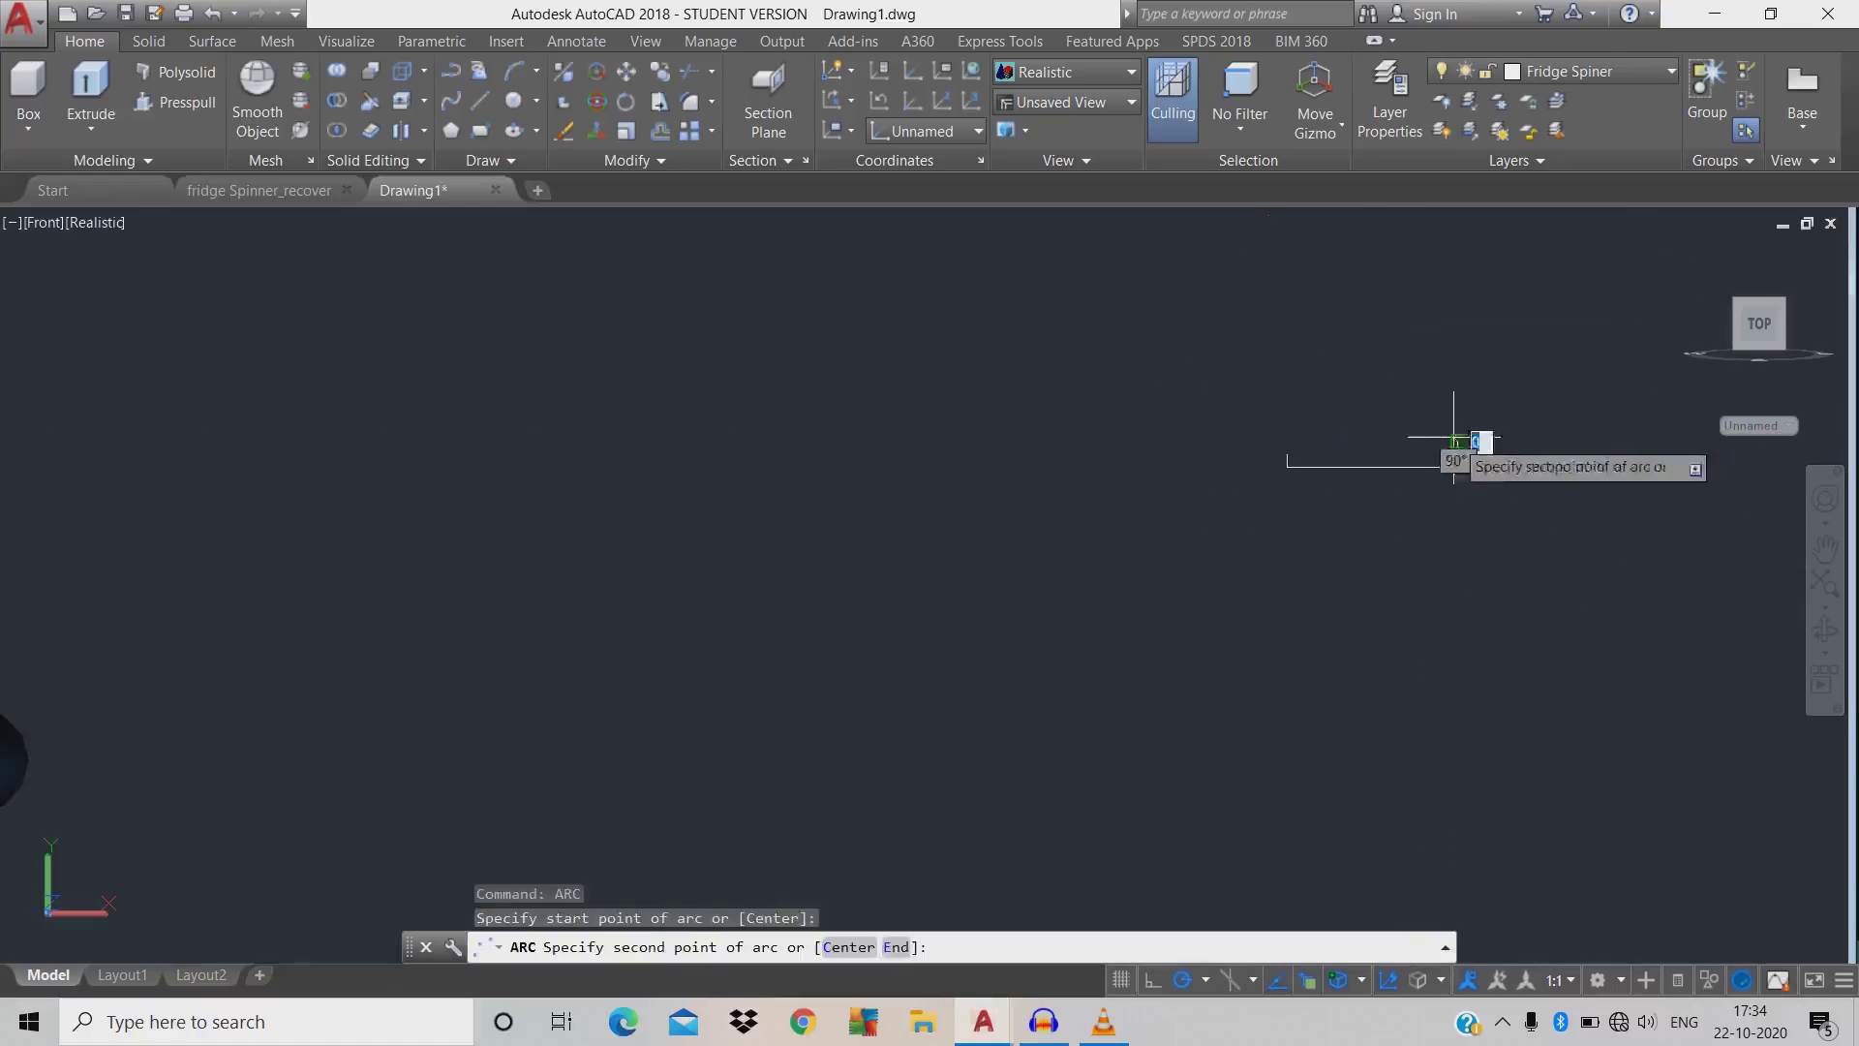
{"action": "left_click", "coordinate": [1288, 454]}
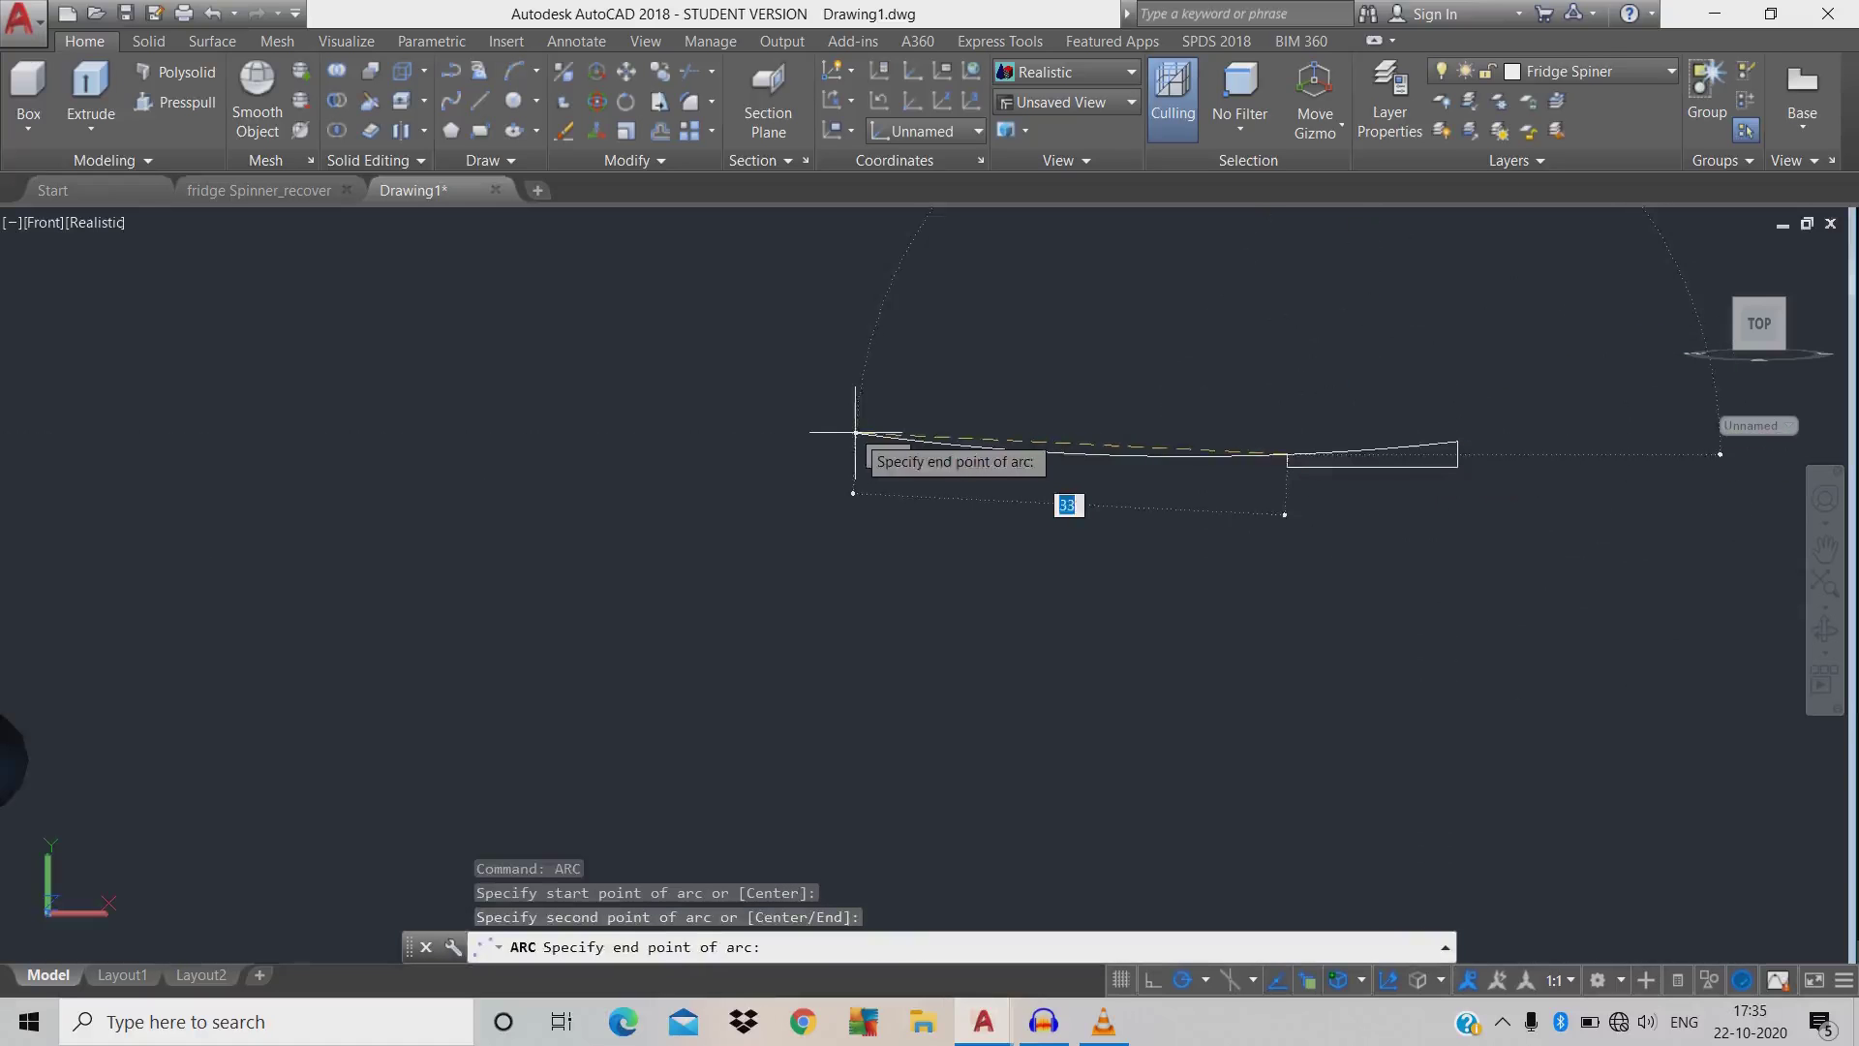
{"action": "type", "text": "90"}
{"action": "key", "text": "Return"}
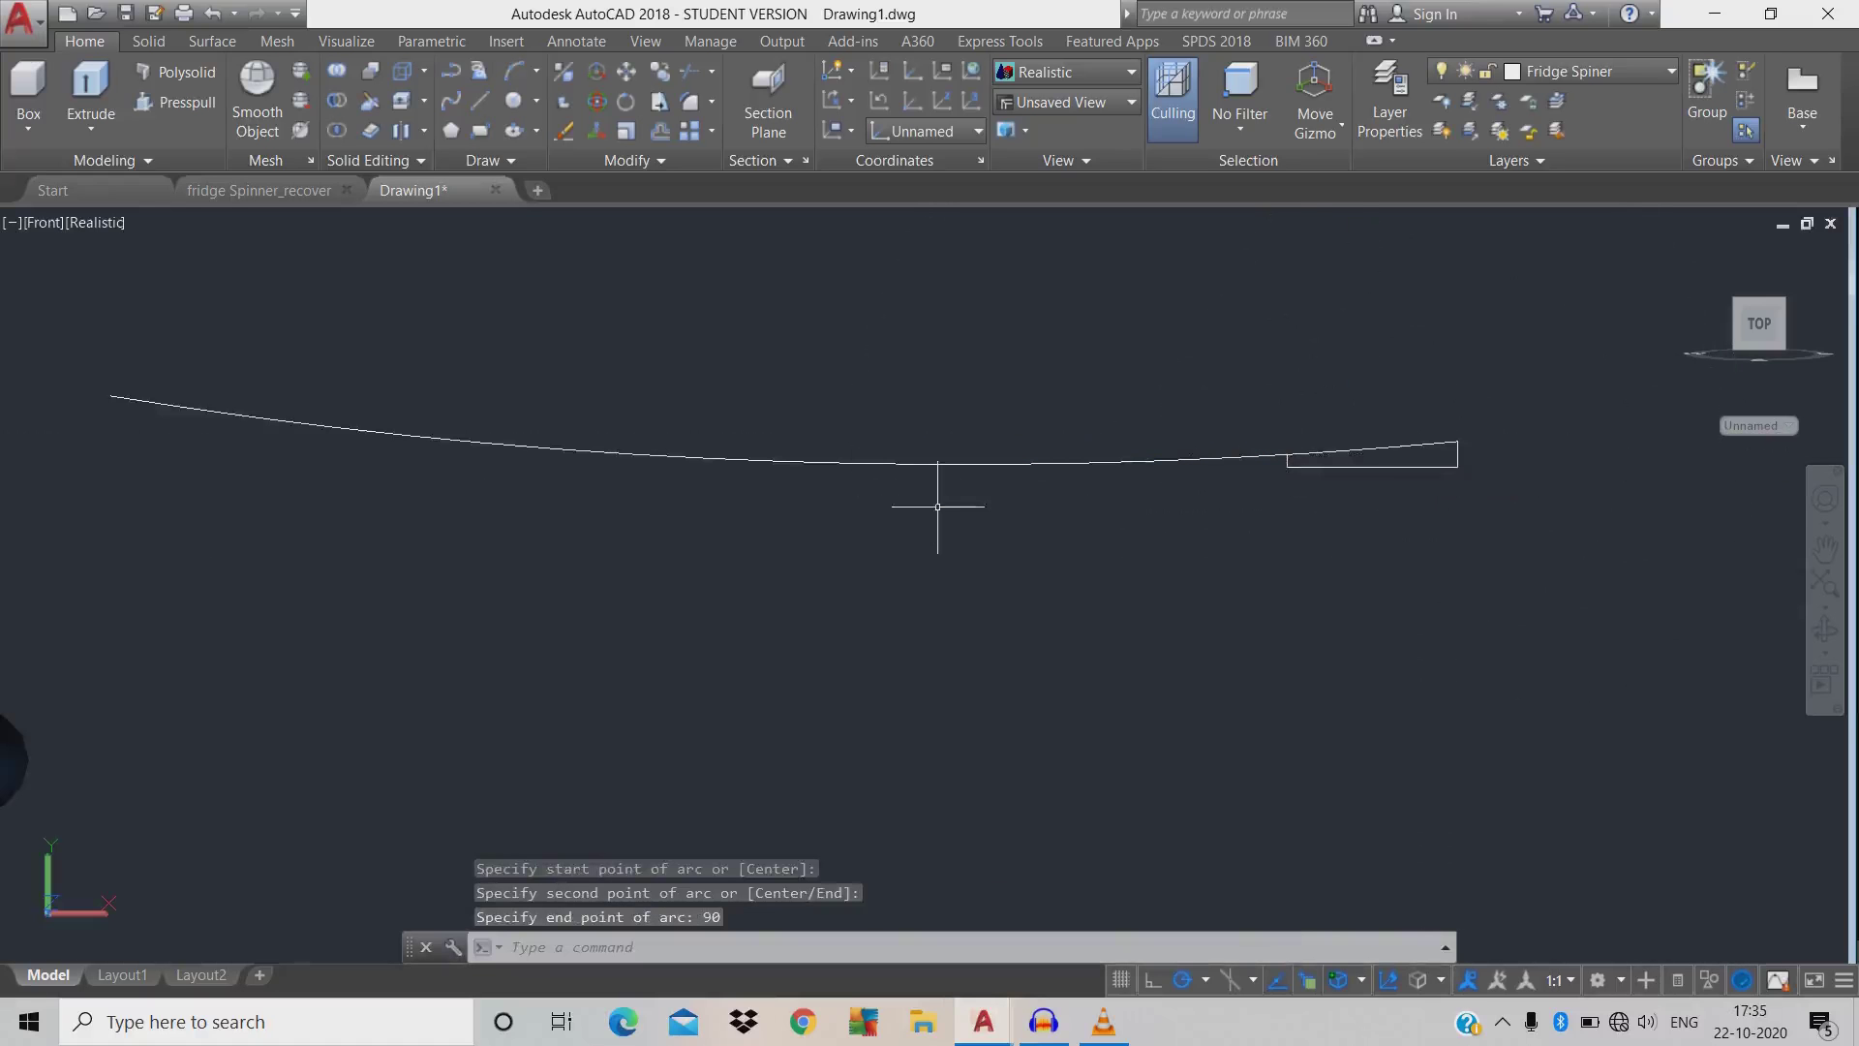
- Trim the part of the arc that extends beyond the profile's 1-unit side
{"action": "type", "text": "tr"}
{"action": "key", "text": "Return"}
{"action": "key", "text": "Return"}
{"action": "left_click", "coordinate": [1016, 548]}
{"action": "left_click", "coordinate": [797, 344]}
{"action": "key", "text": "Escape"}
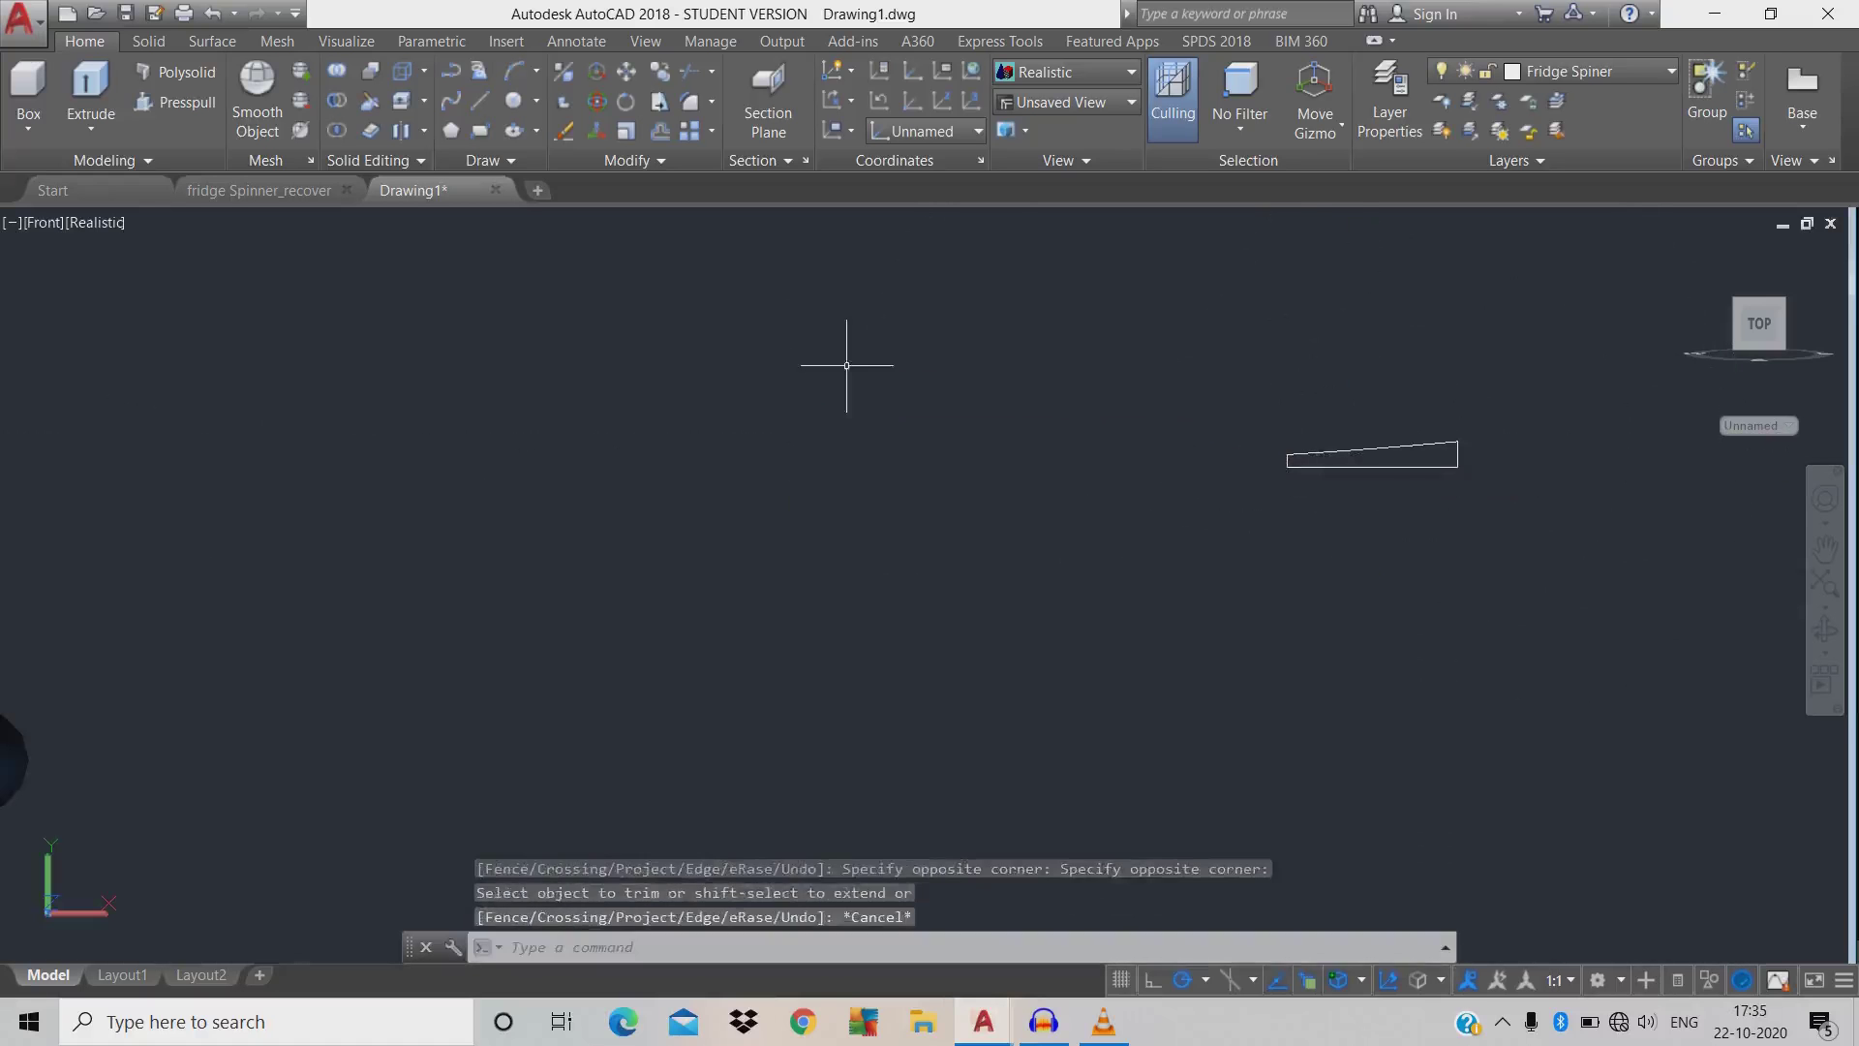
- Convert the closed tapered profile of polyline and arc into a region
{"action": "type", "text": "reg"}
{"action": "key", "text": "Return"}
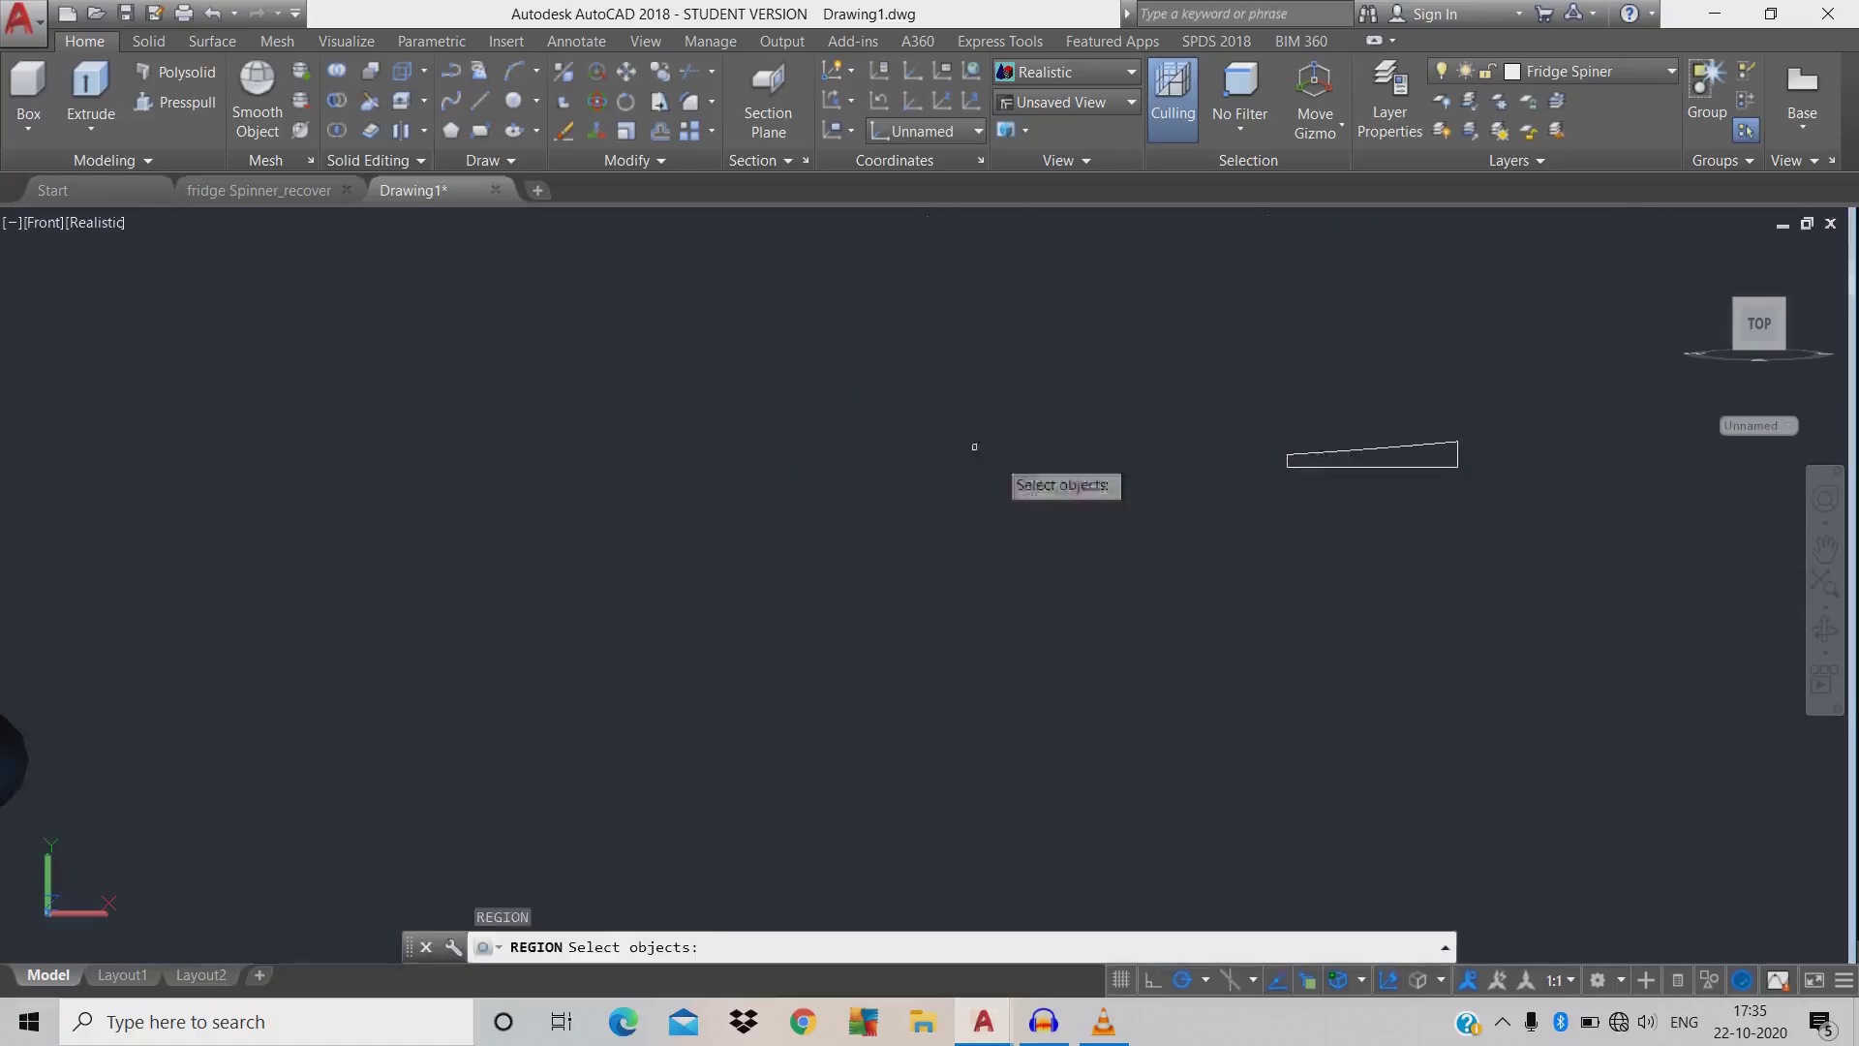
{"action": "left_click", "coordinate": [1550, 579]}
{"action": "left_click", "coordinate": [1107, 373]}
{"action": "key", "text": "Return"}
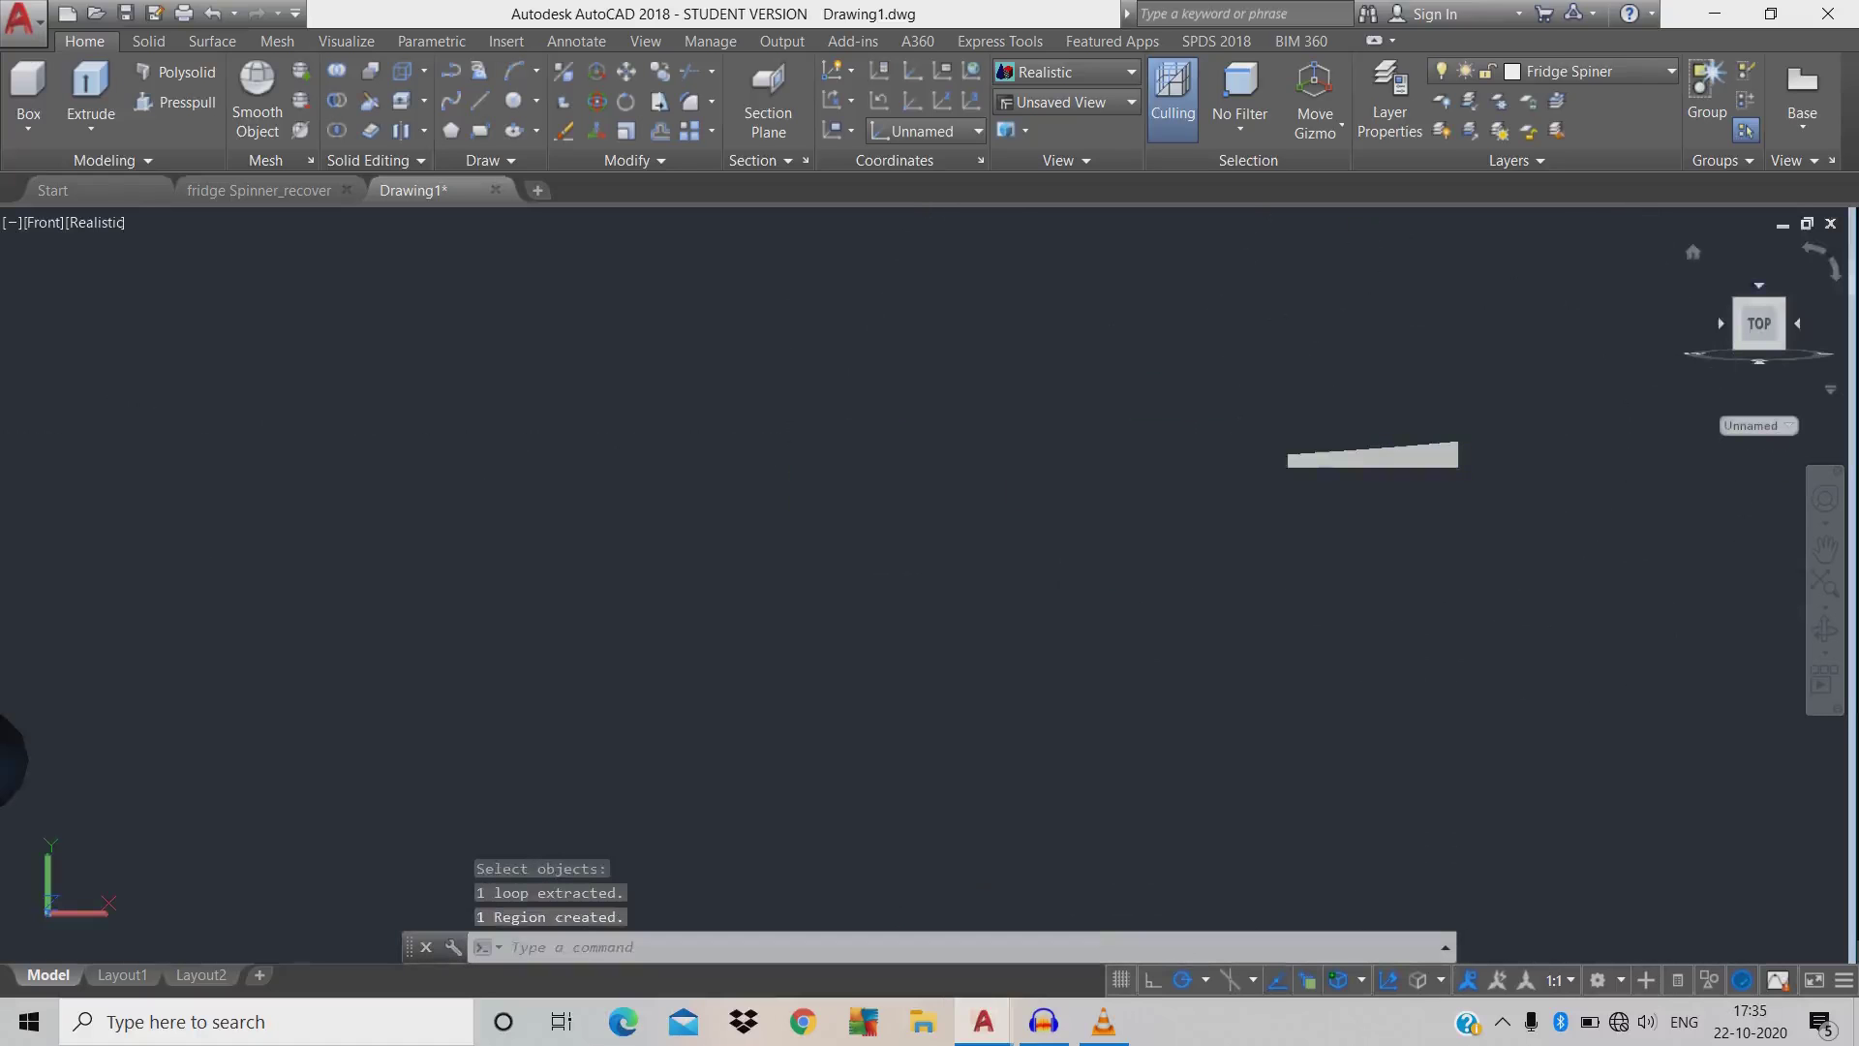
- Set the 3D view to parallel projection and restore the World coordinate system
{"action": "middle_click_drag", "start_coordinate": [1211, 455], "coordinate": [1240, 417], "text": "shift"}
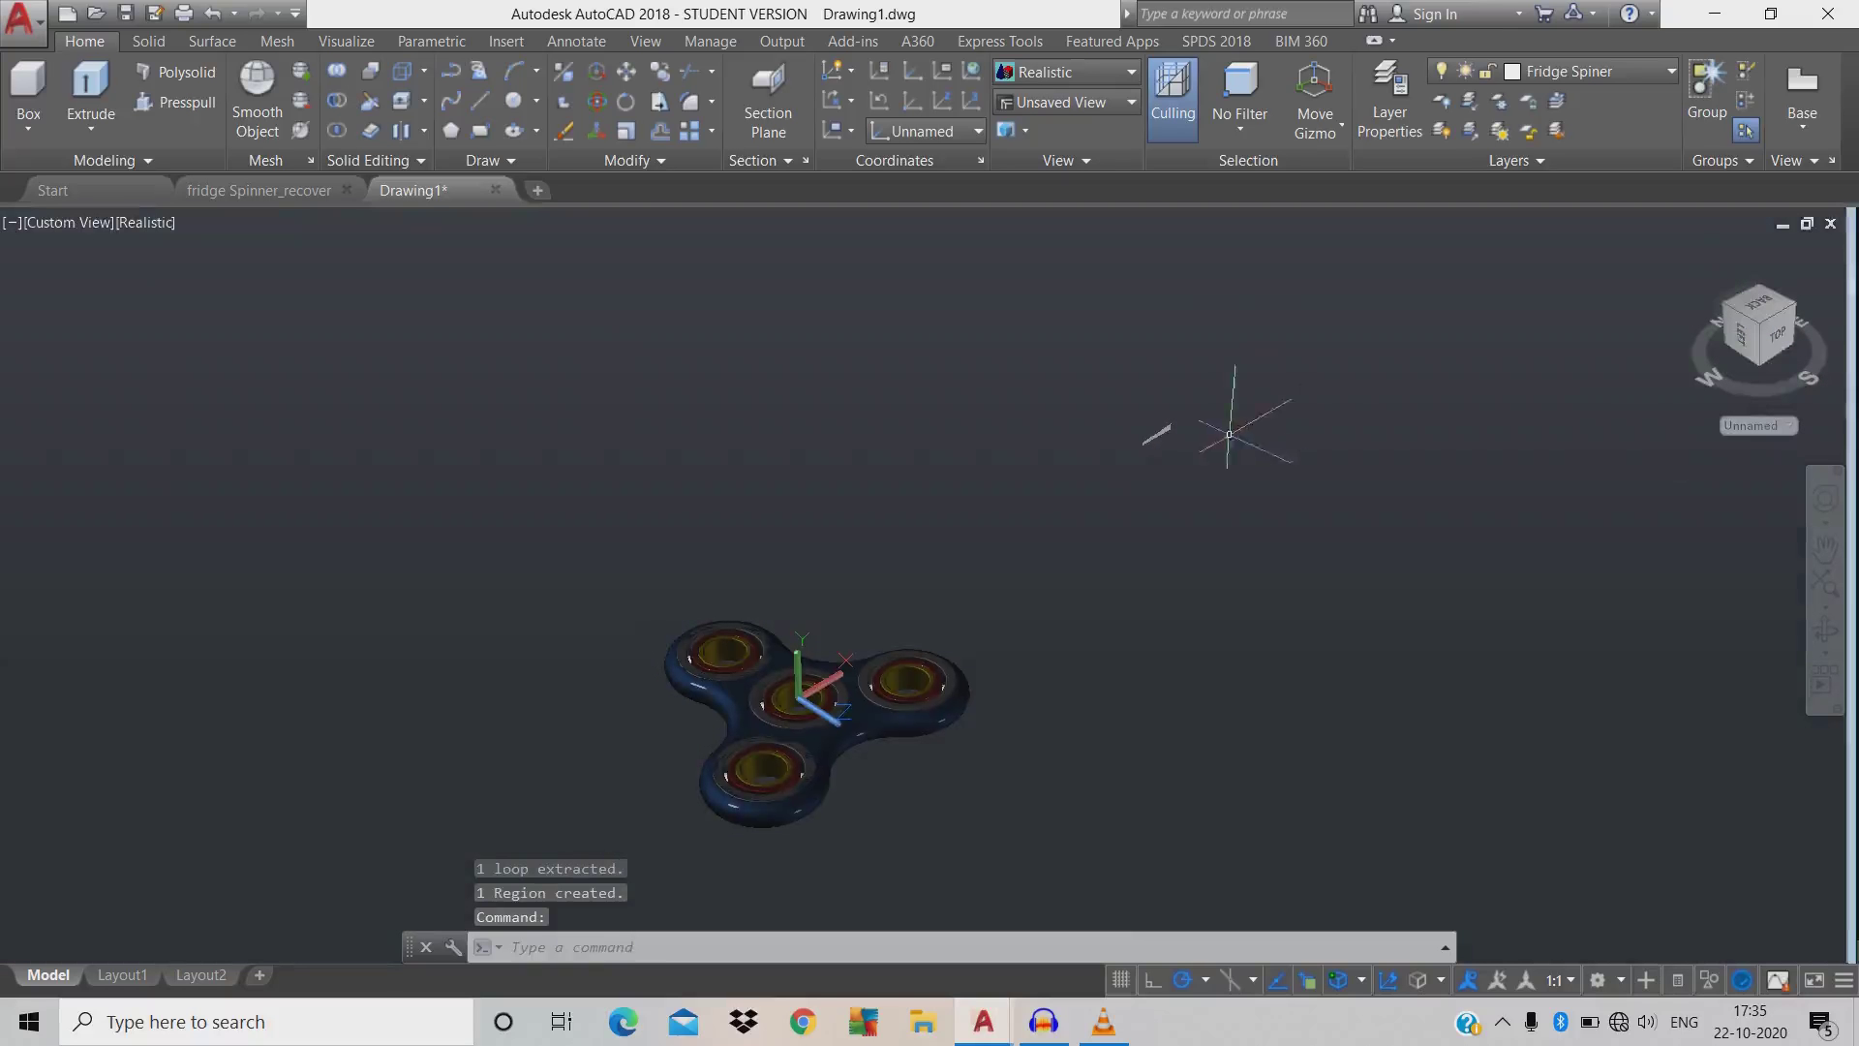
{"action": "left_click", "coordinate": [1831, 390]}
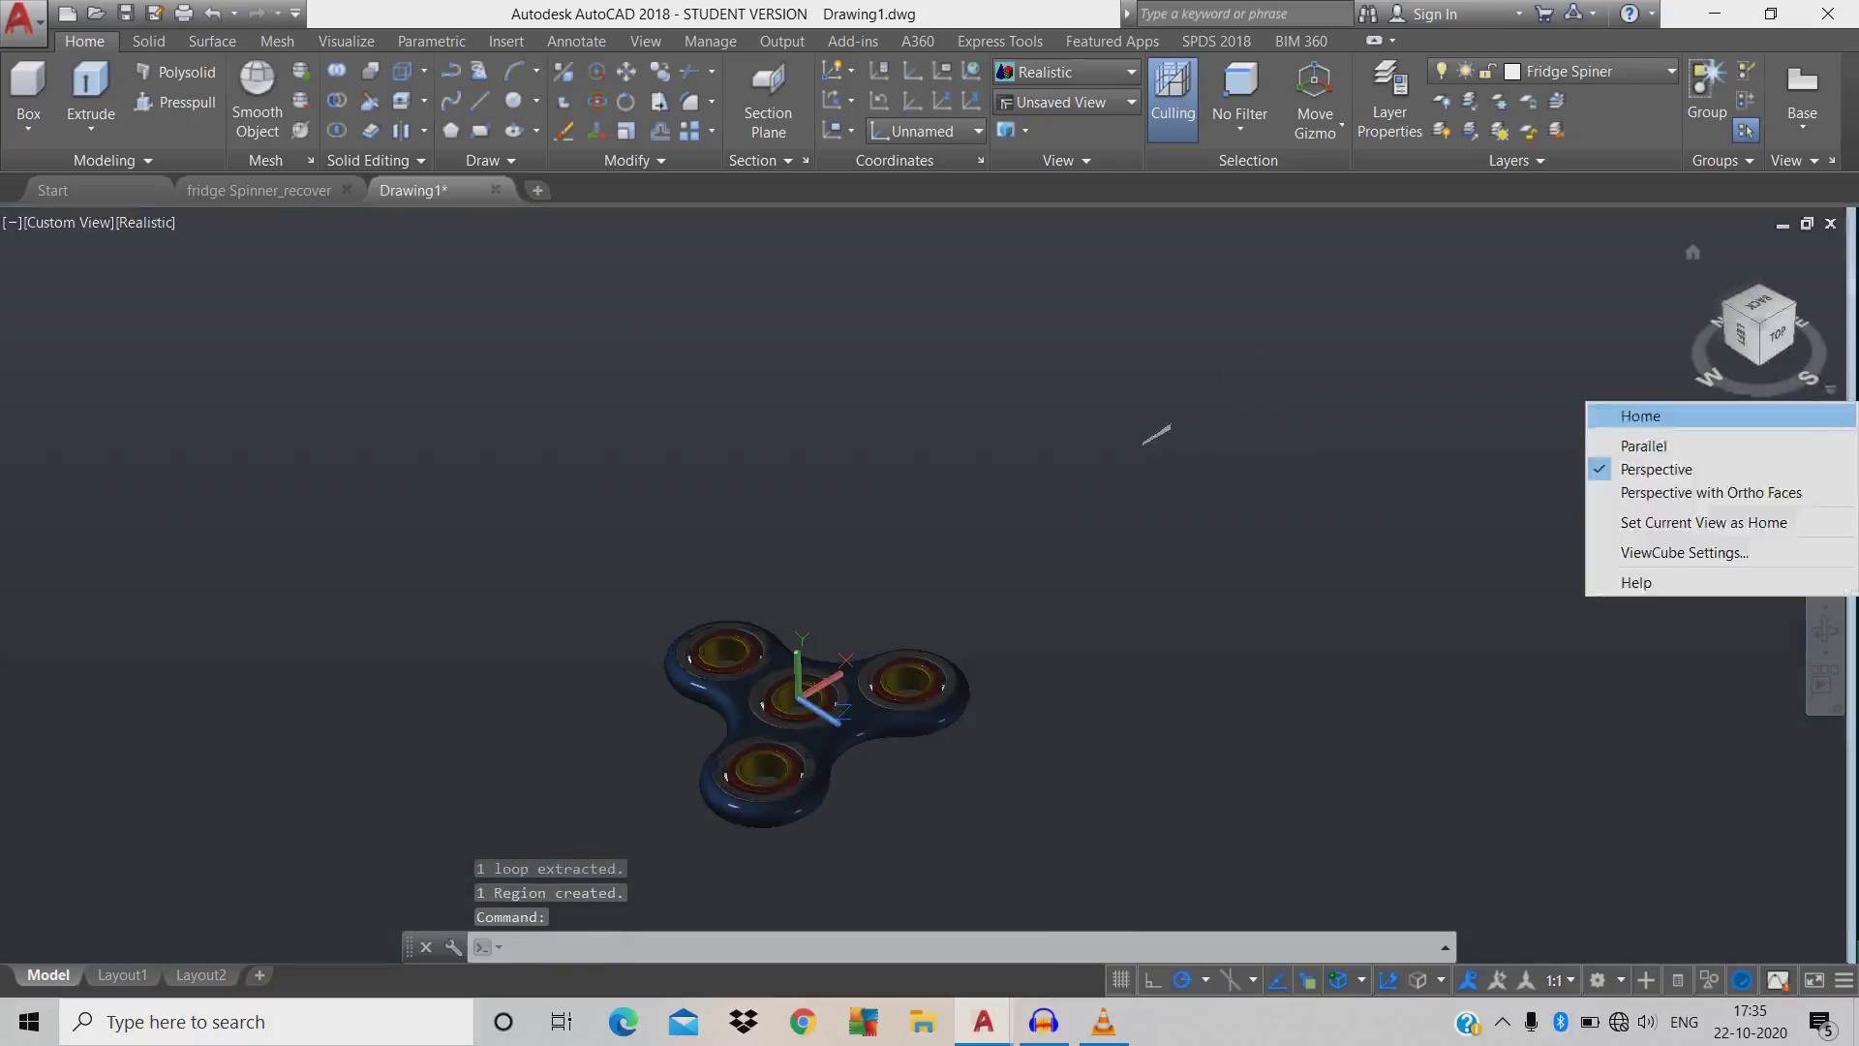
{"action": "left_click", "coordinate": [1646, 445]}
{"action": "left_click", "coordinate": [1758, 425]}
{"action": "left_click", "coordinate": [1755, 445]}
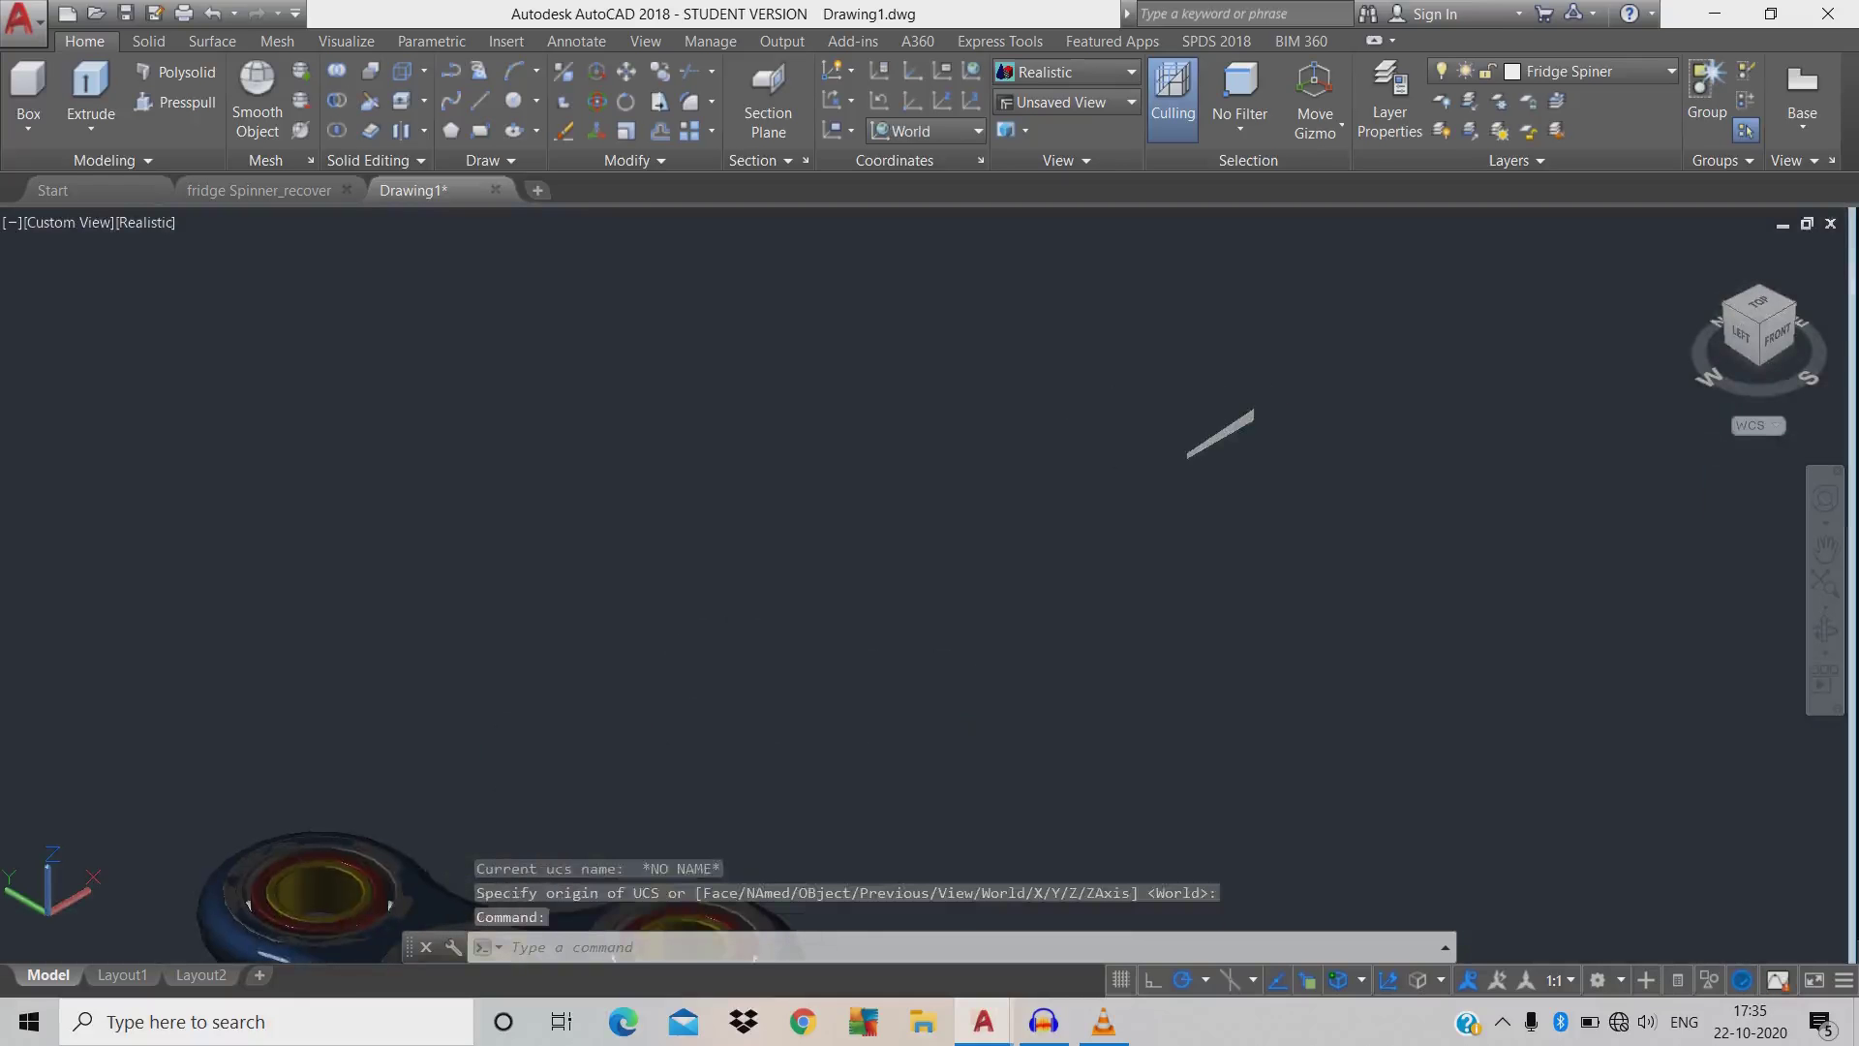
- Revolve the tapered region 360 degrees about its 1-unit vertical side to form a solid disc
{"action": "type", "text": "rev"}
{"action": "key", "text": "Return"}
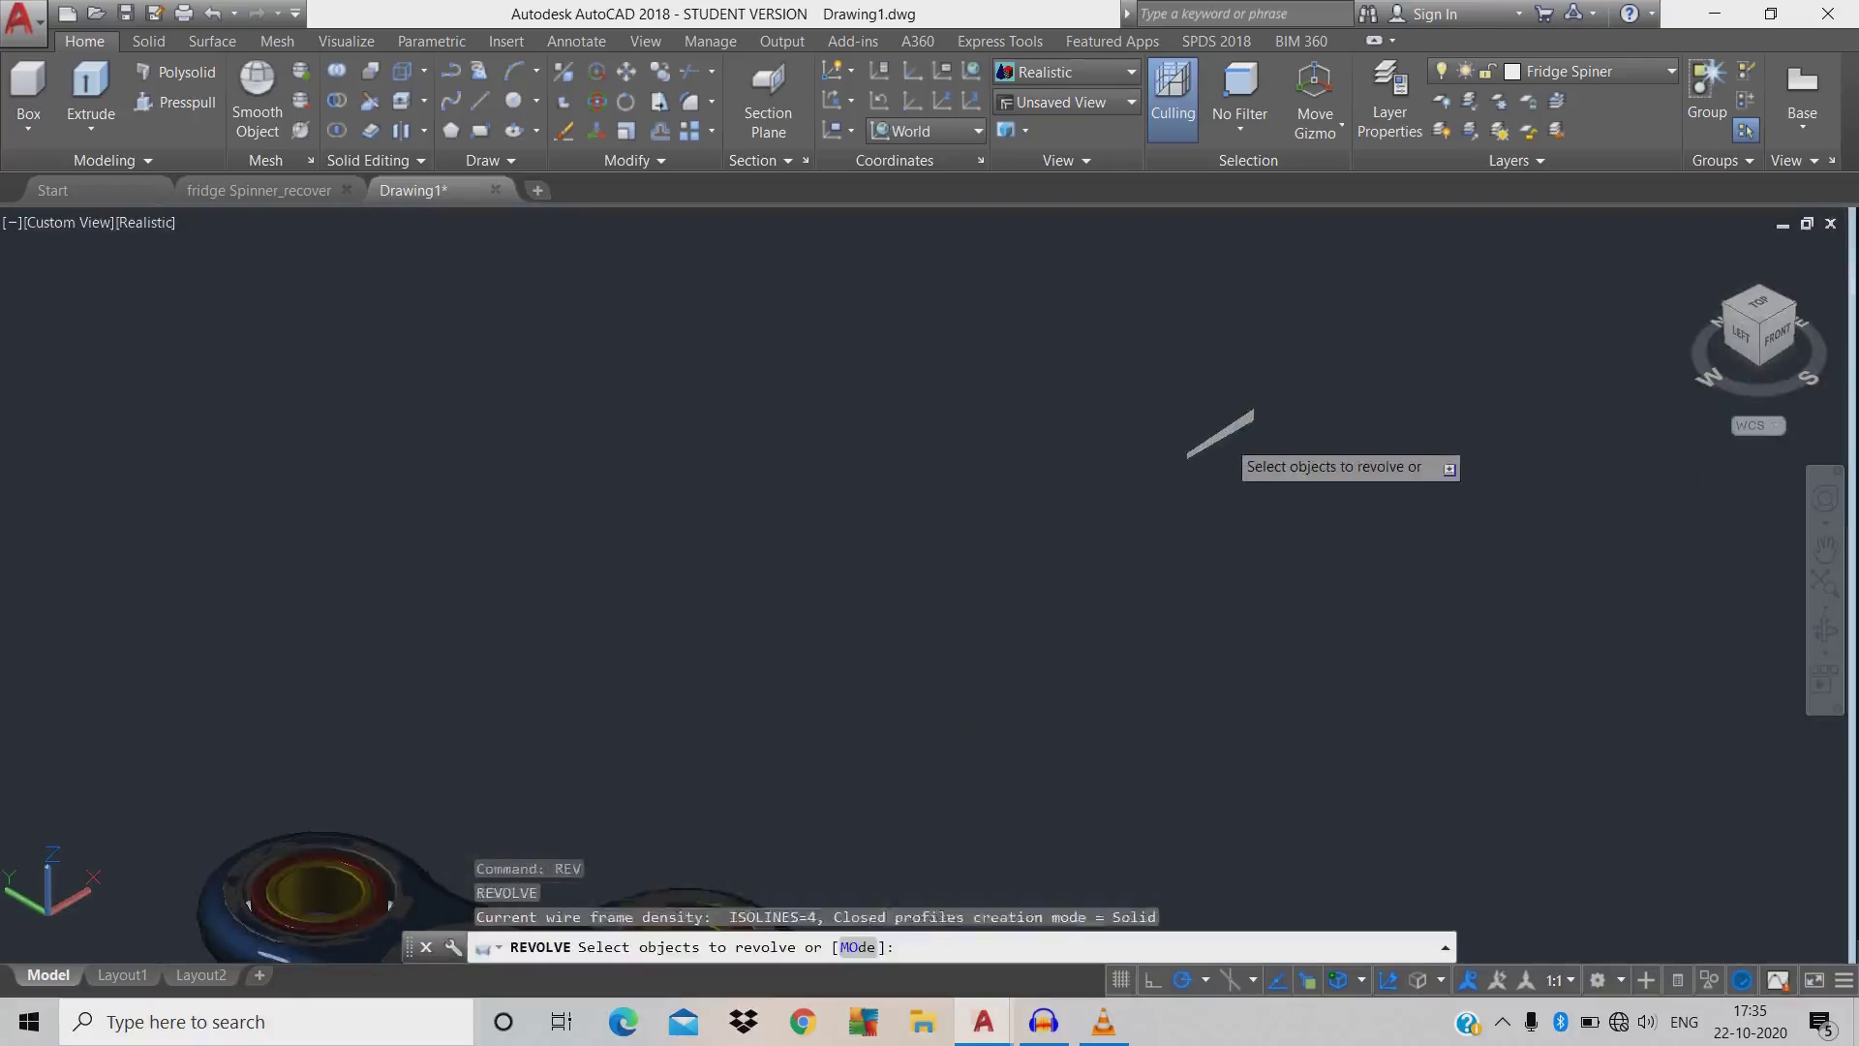
{"action": "left_click", "coordinate": [1222, 434]}
{"action": "scroll", "coordinate": [1222, 438], "scroll_direction": "up", "scroll_amount": 3}
{"action": "key", "text": "Return"}
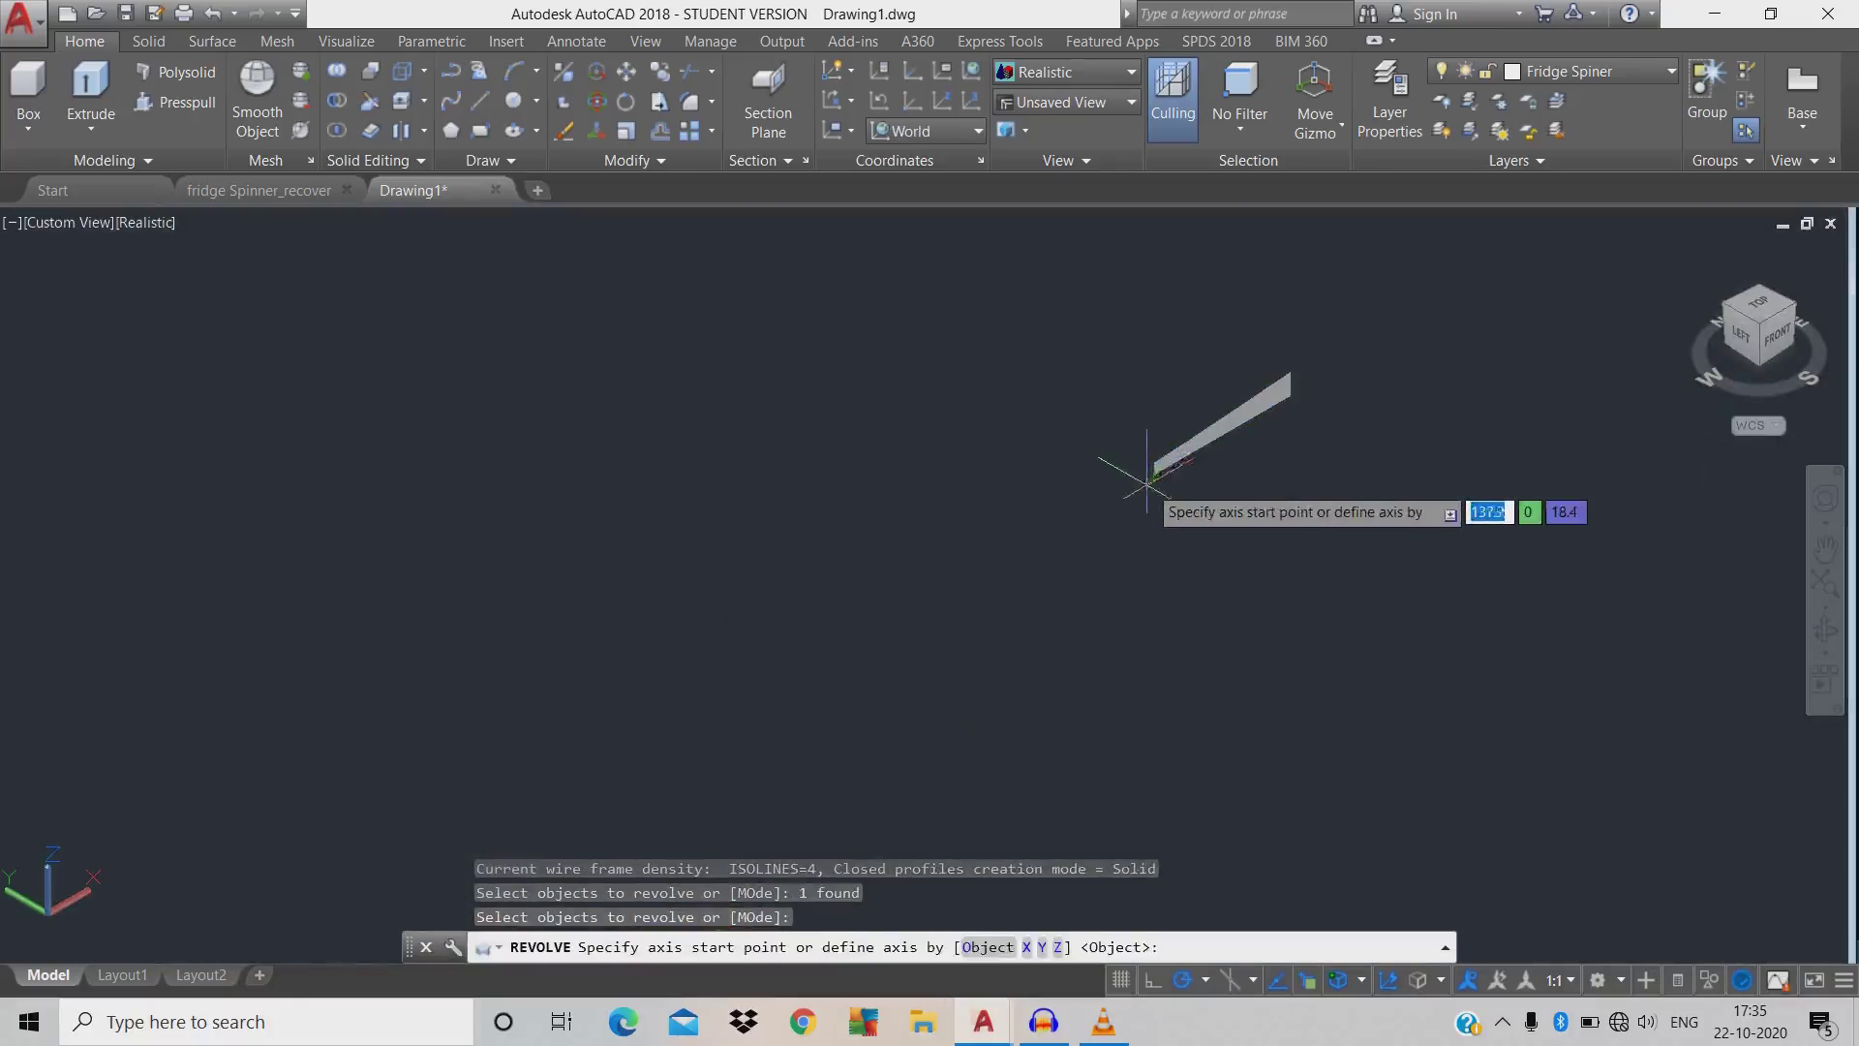
{"action": "left_click", "coordinate": [1154, 462]}
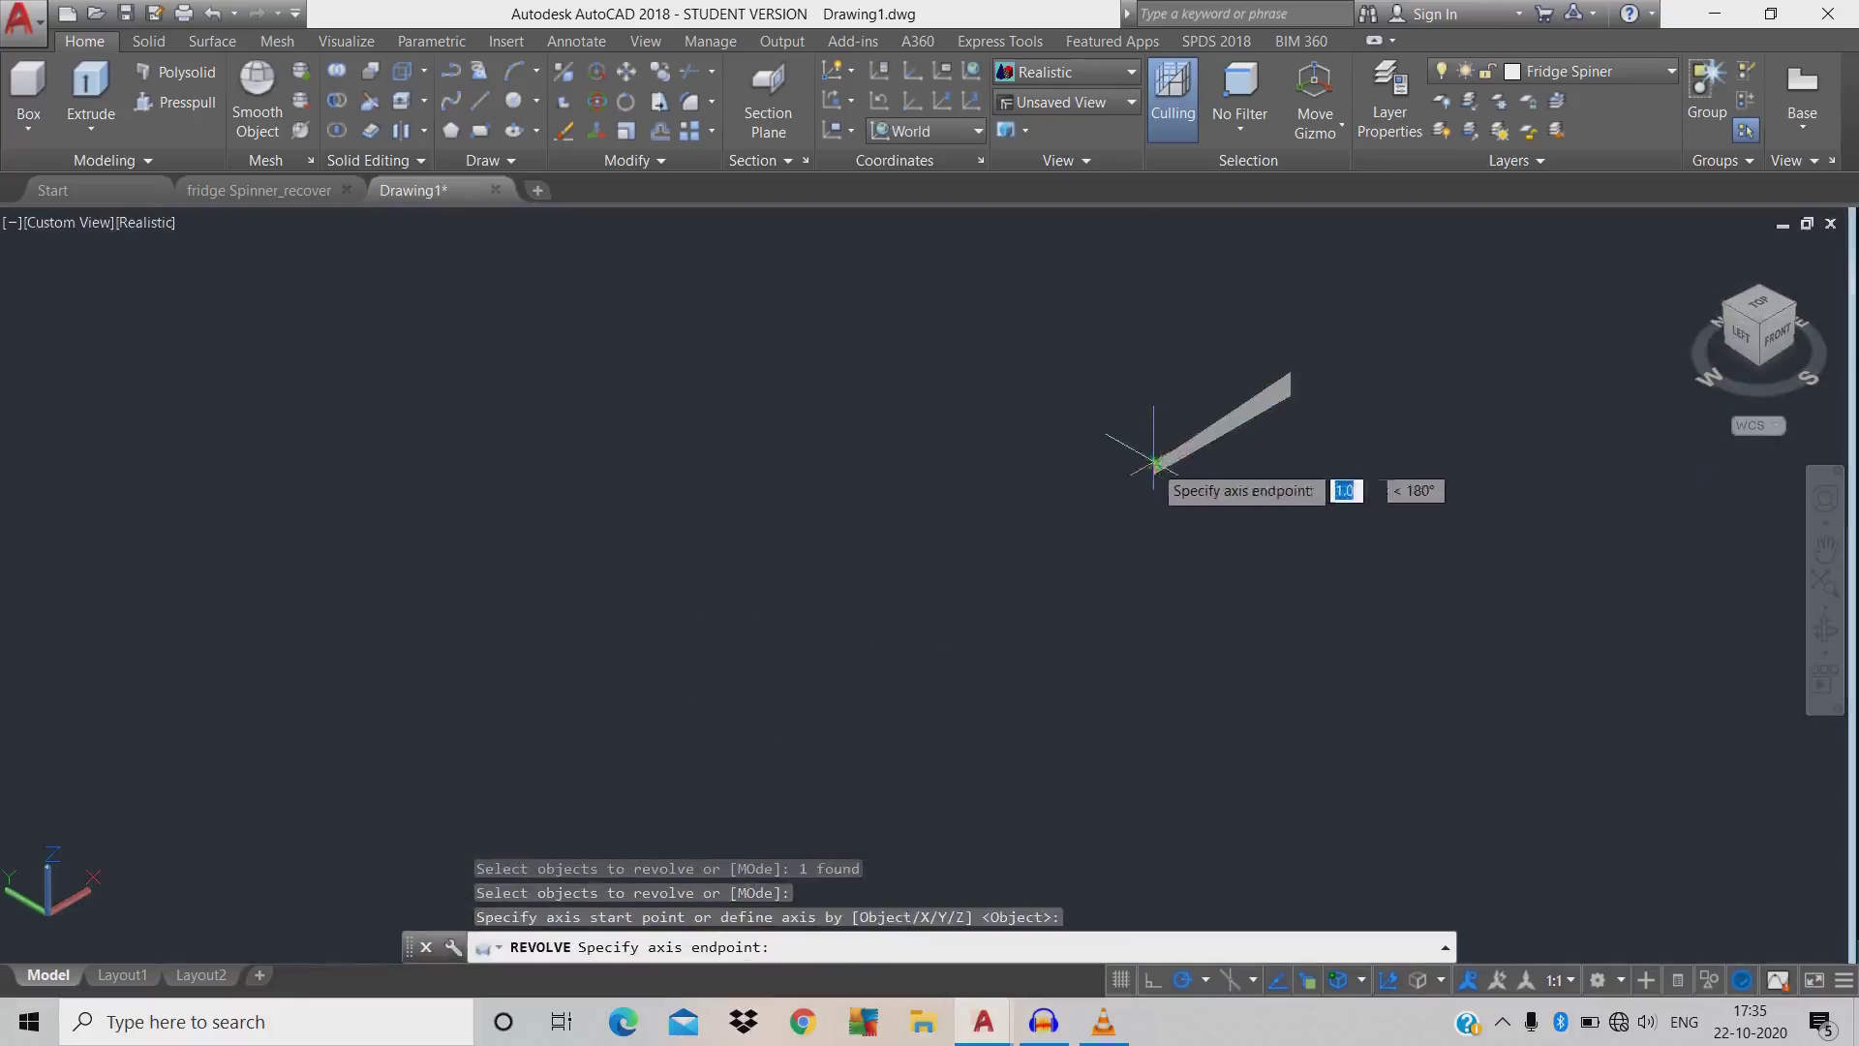
{"action": "left_click", "coordinate": [1153, 466]}
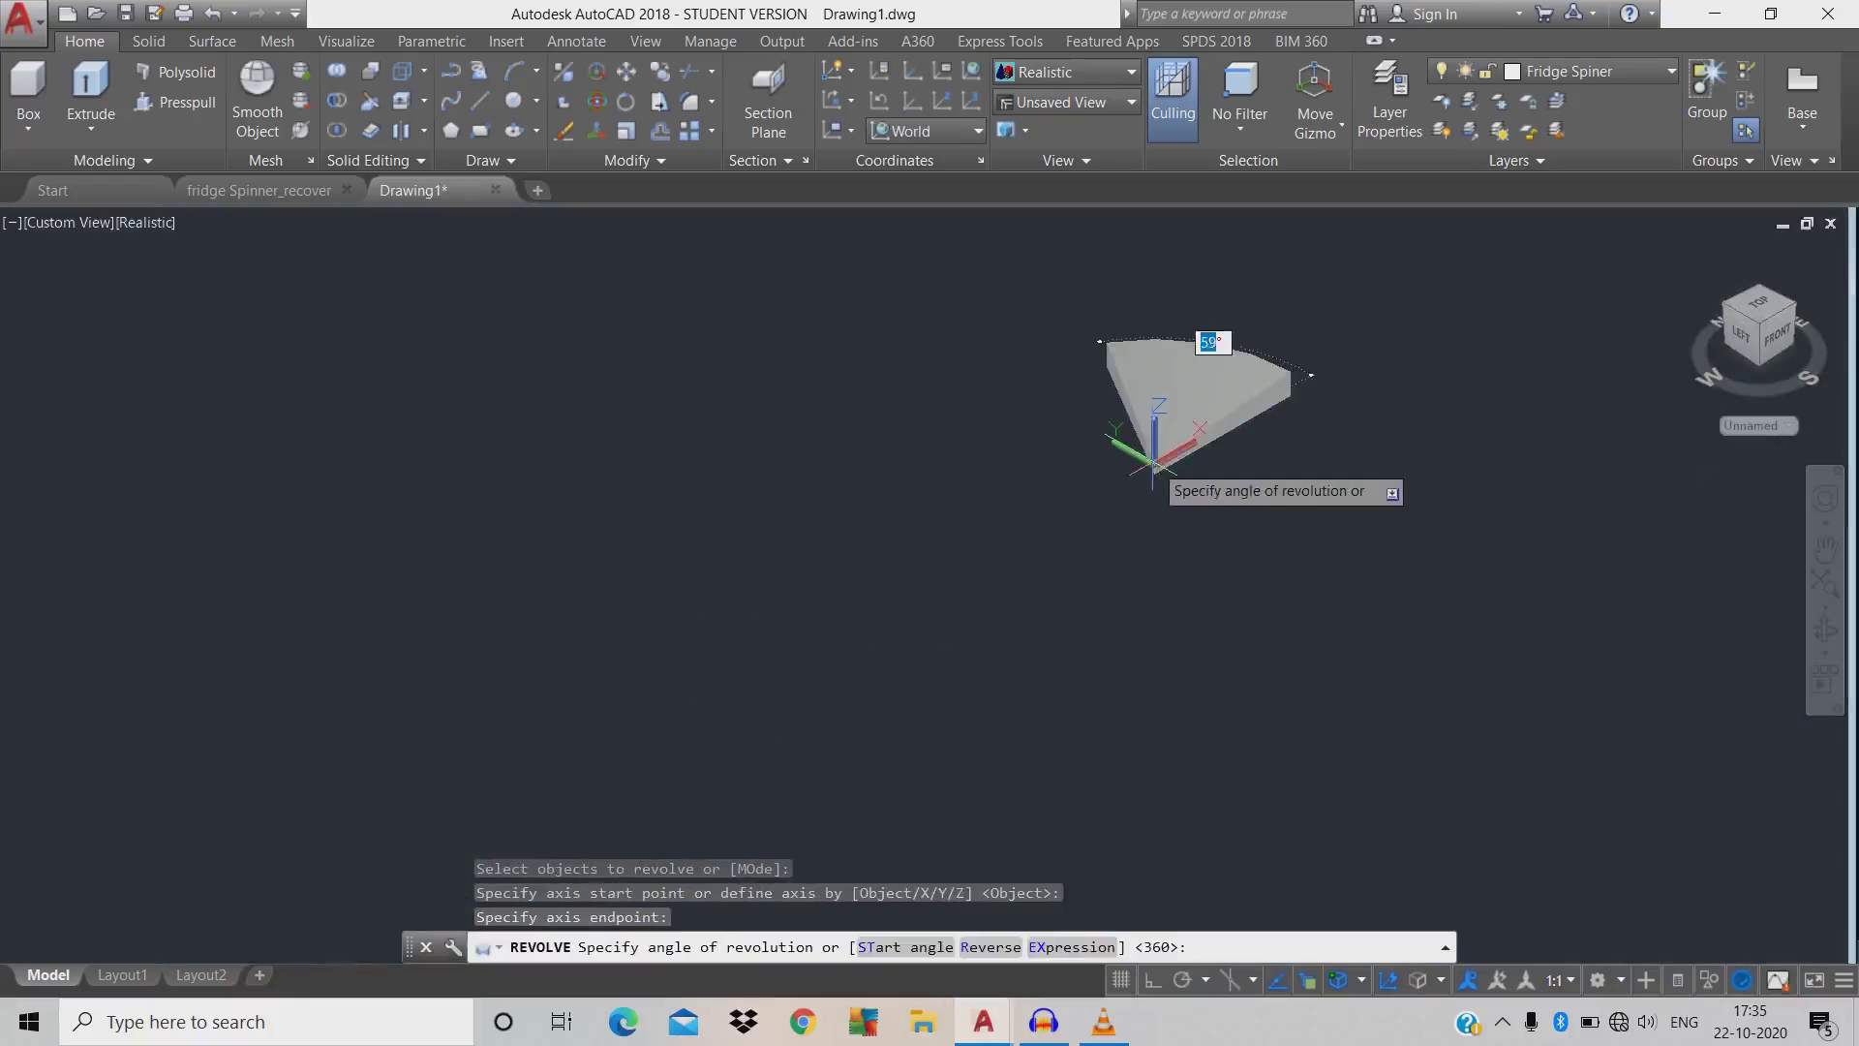
{"action": "key", "text": "Return"}
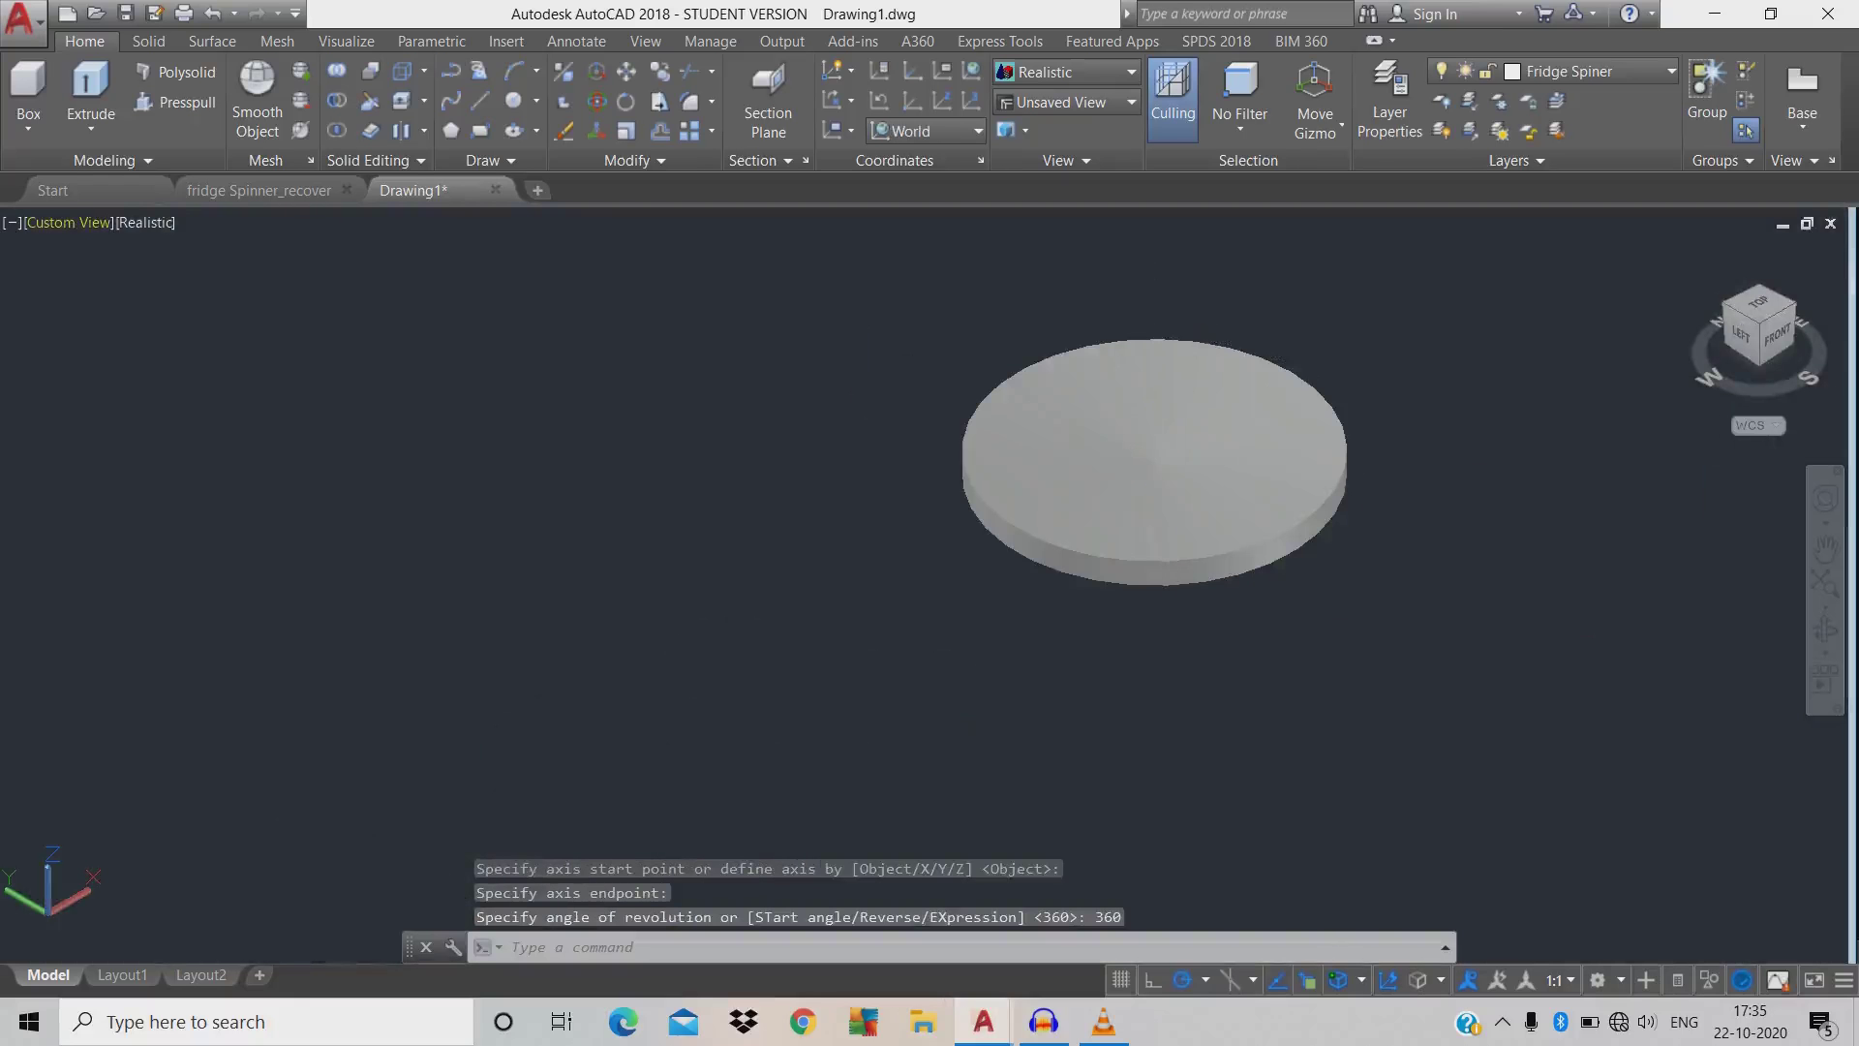
- Display the model in 2D Wireframe and draw a circle of diameter 8 at the centre of the disc's dished top face
{"action": "left_click", "coordinate": [147, 222]}
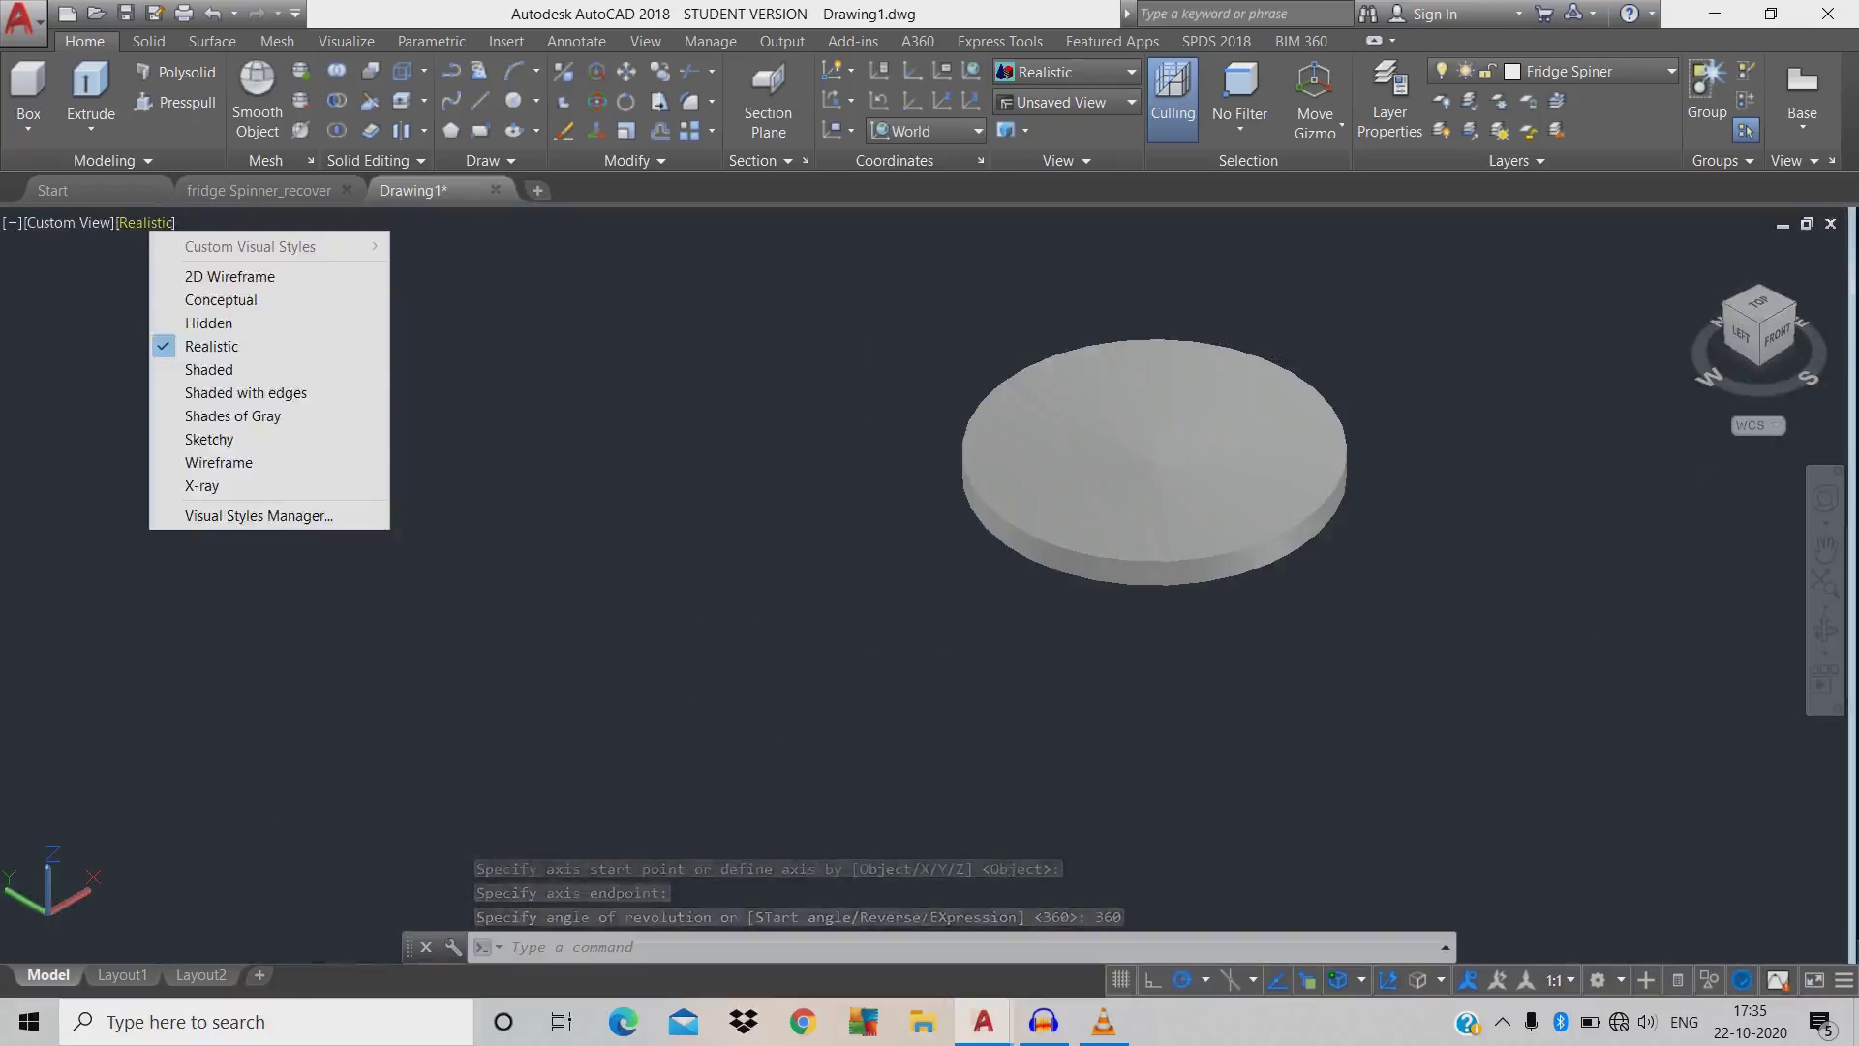
{"action": "left_click", "coordinate": [229, 276]}
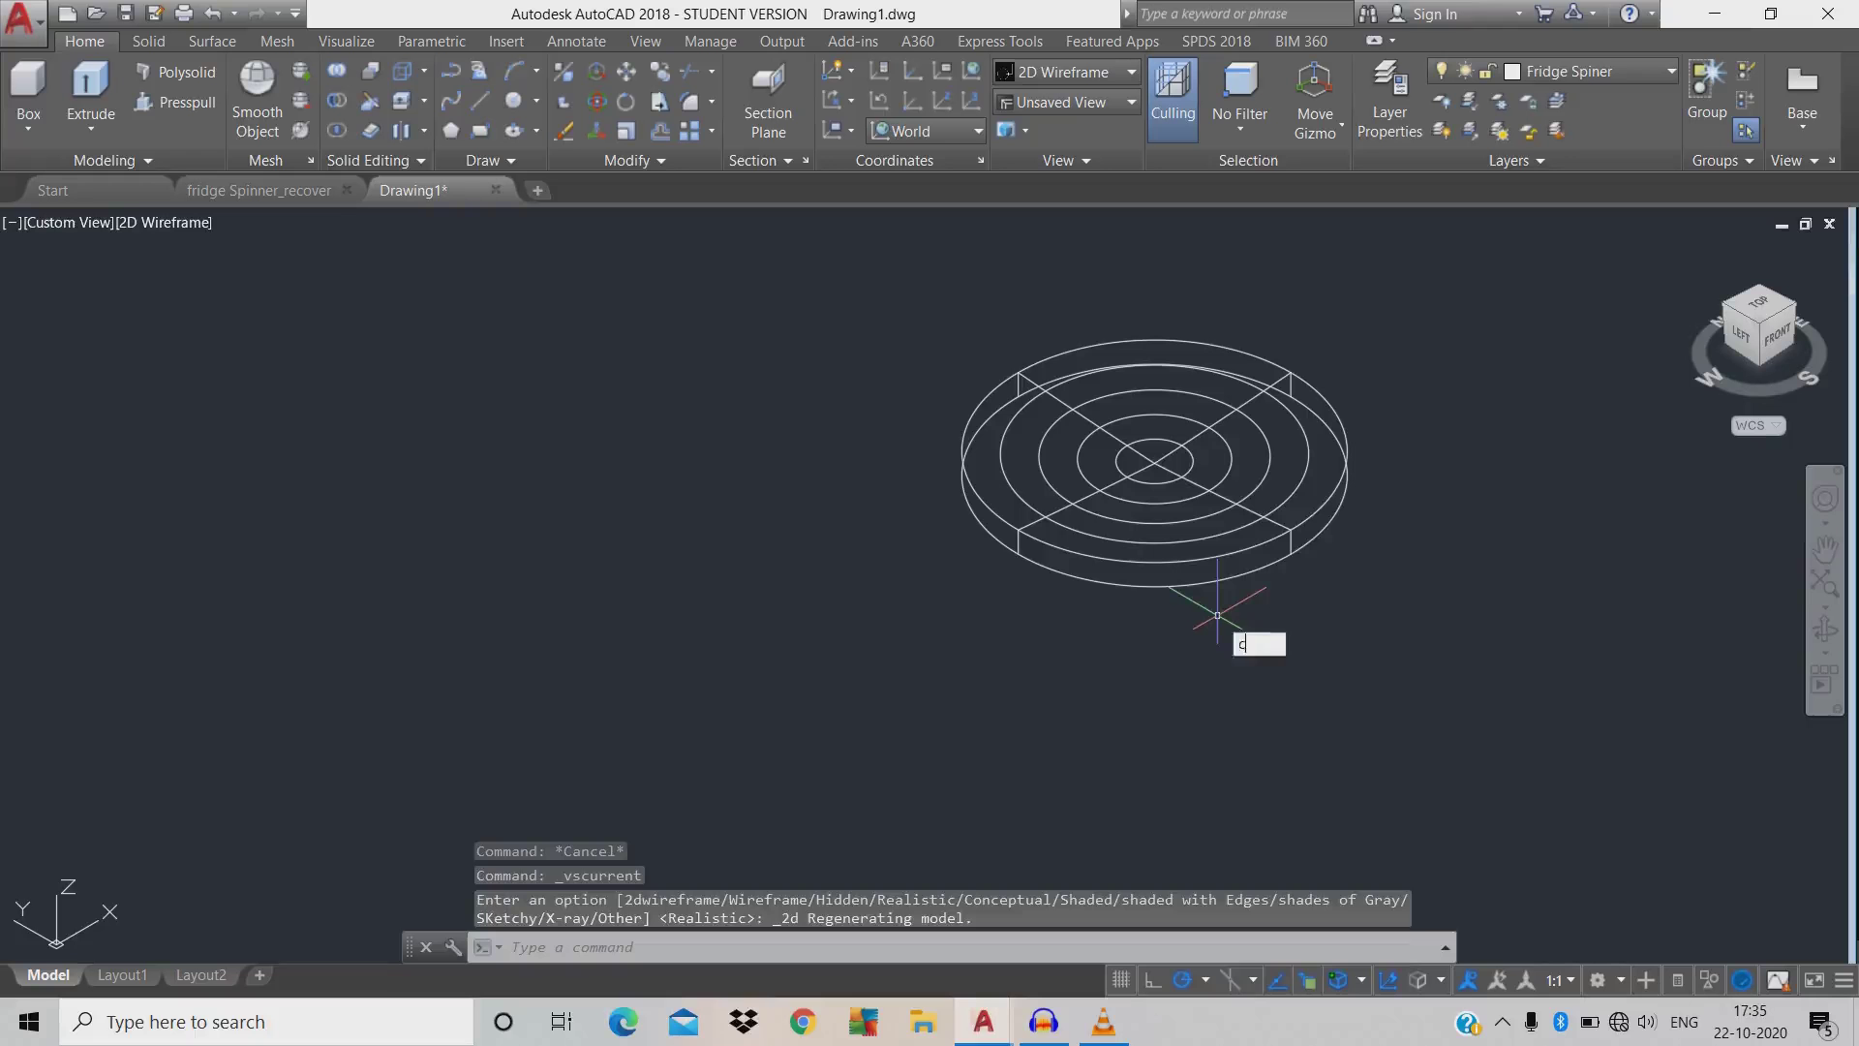
{"action": "type", "text": "c"}
{"action": "key", "text": "Return"}
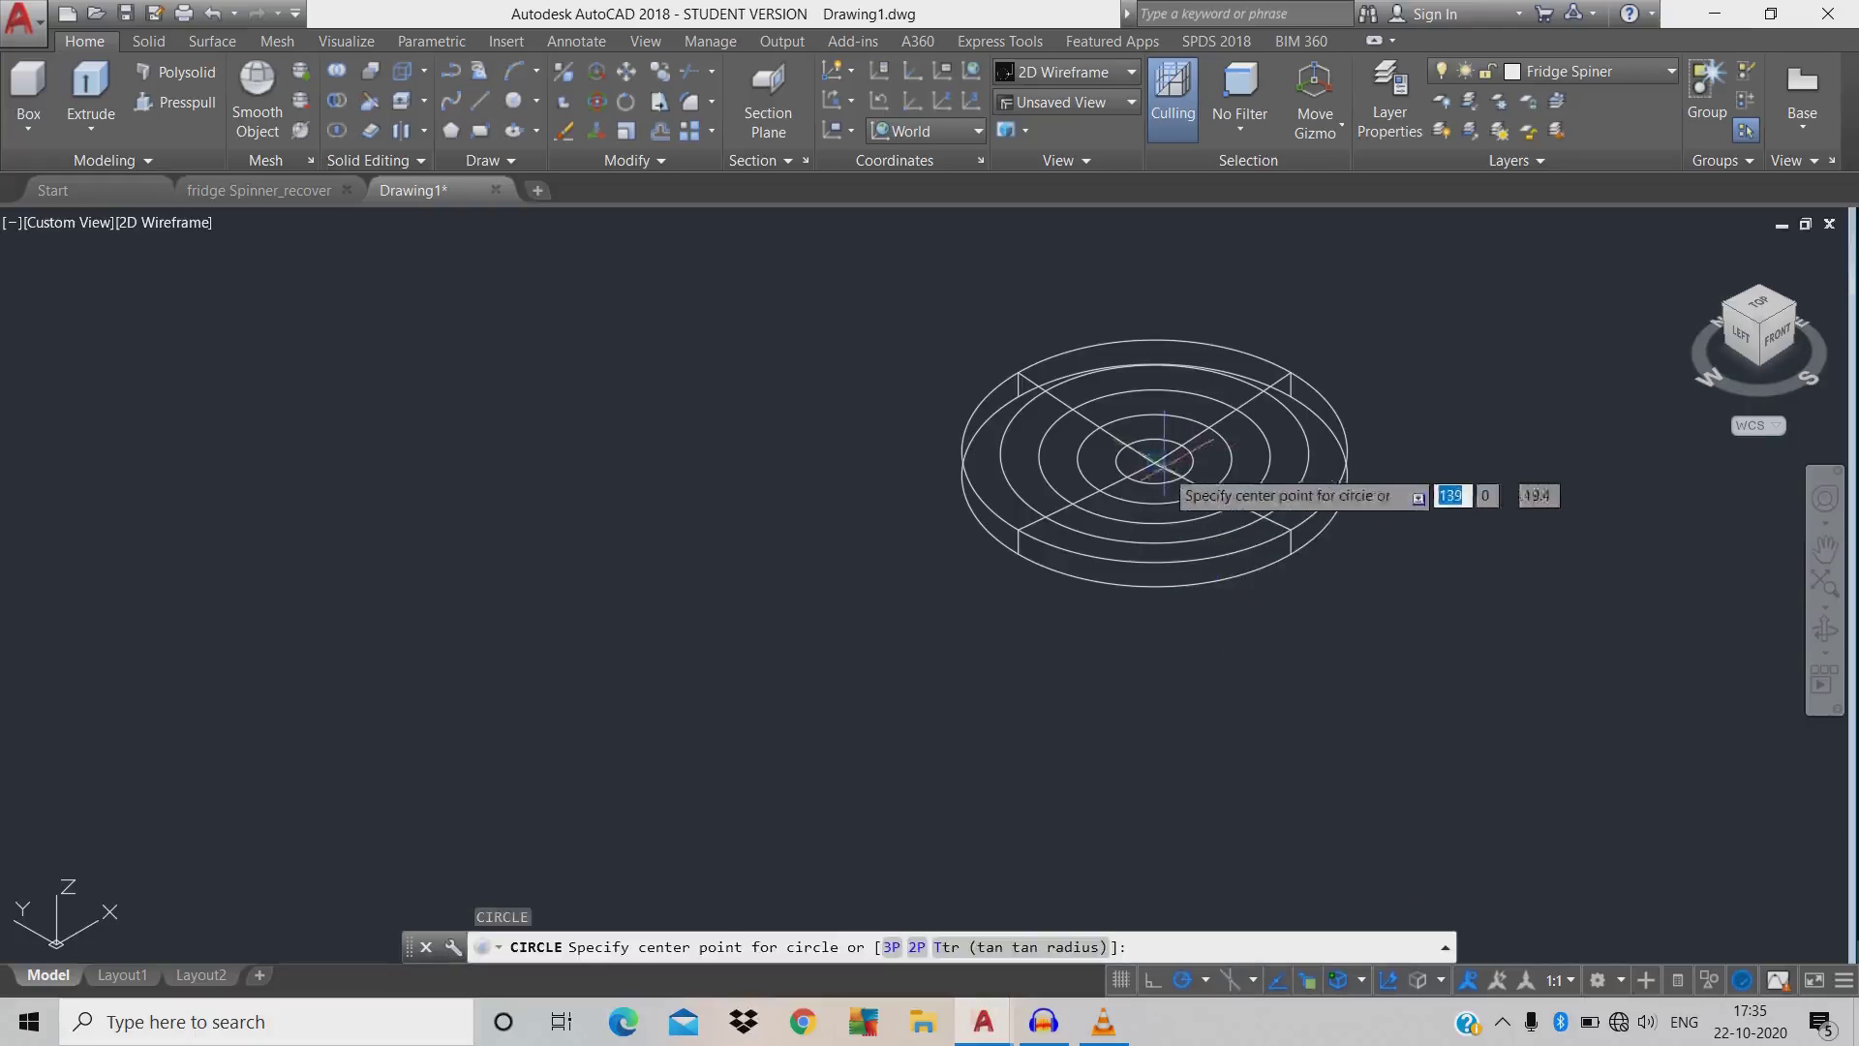
{"action": "left_click", "coordinate": [1155, 462]}
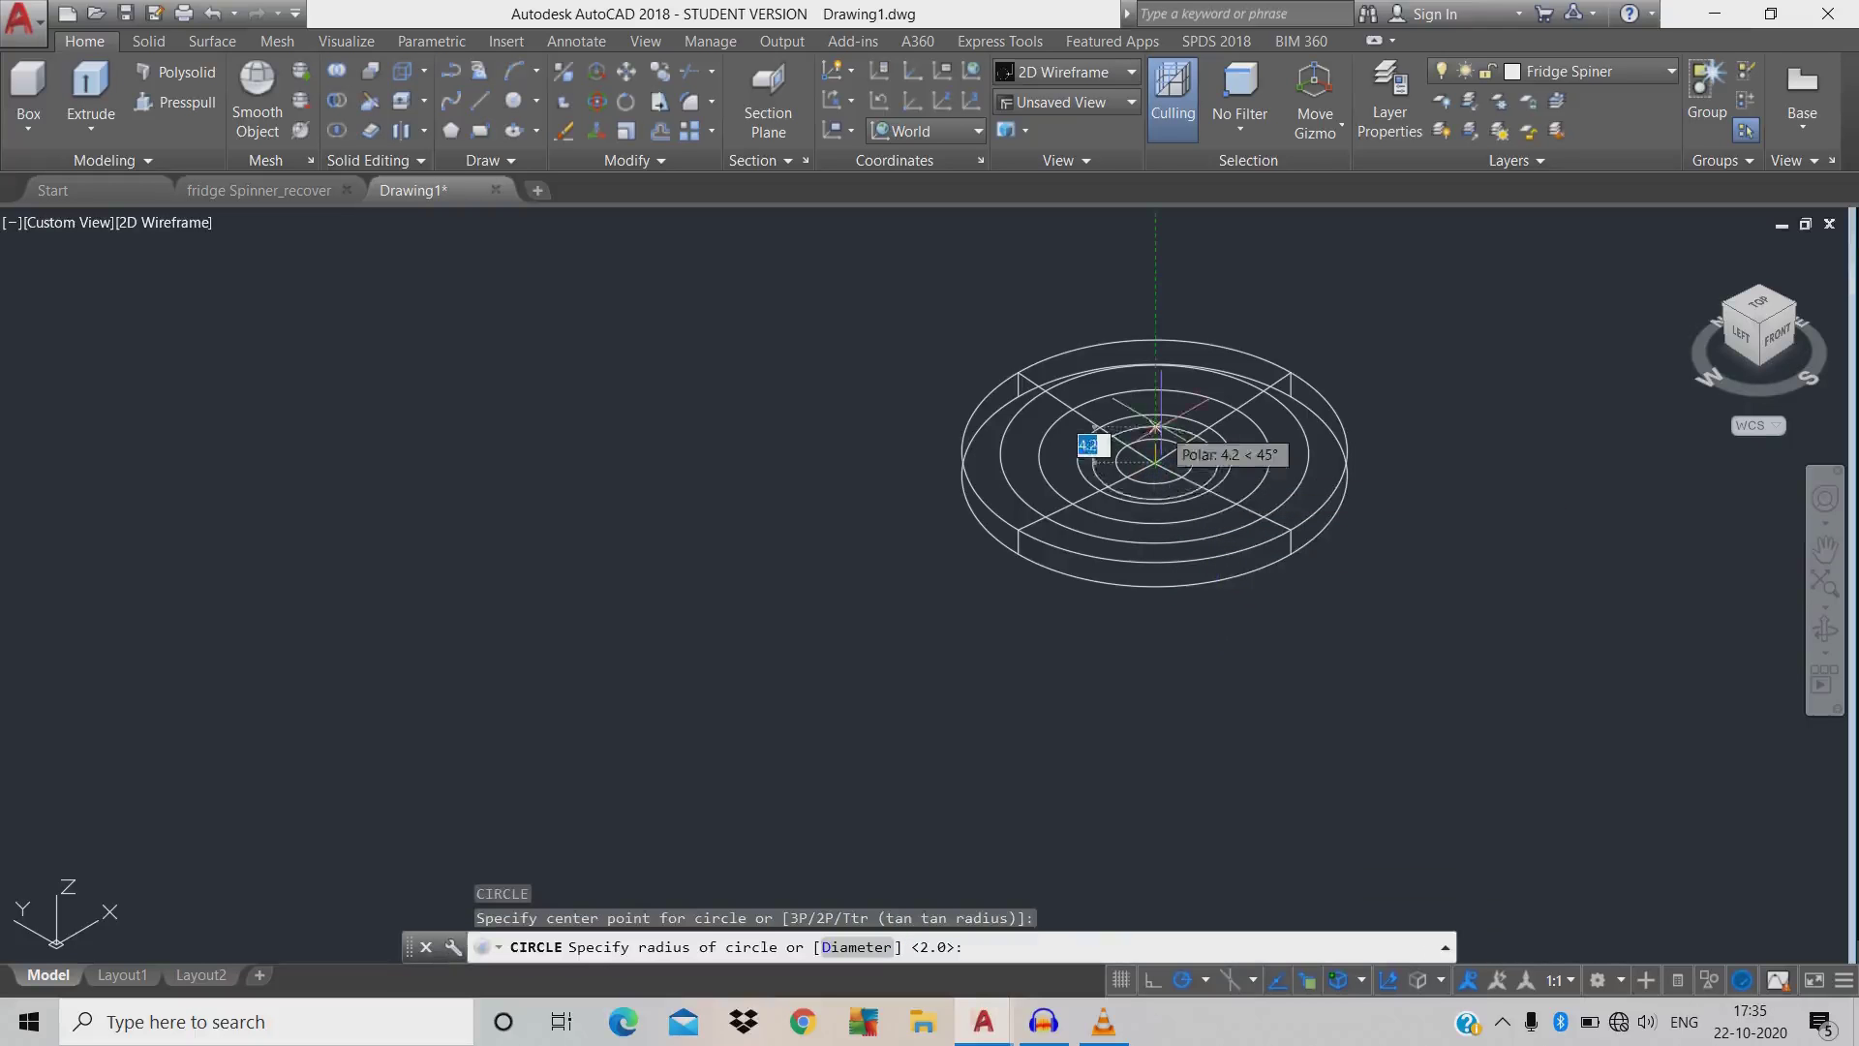
{"action": "type", "text": "8"}
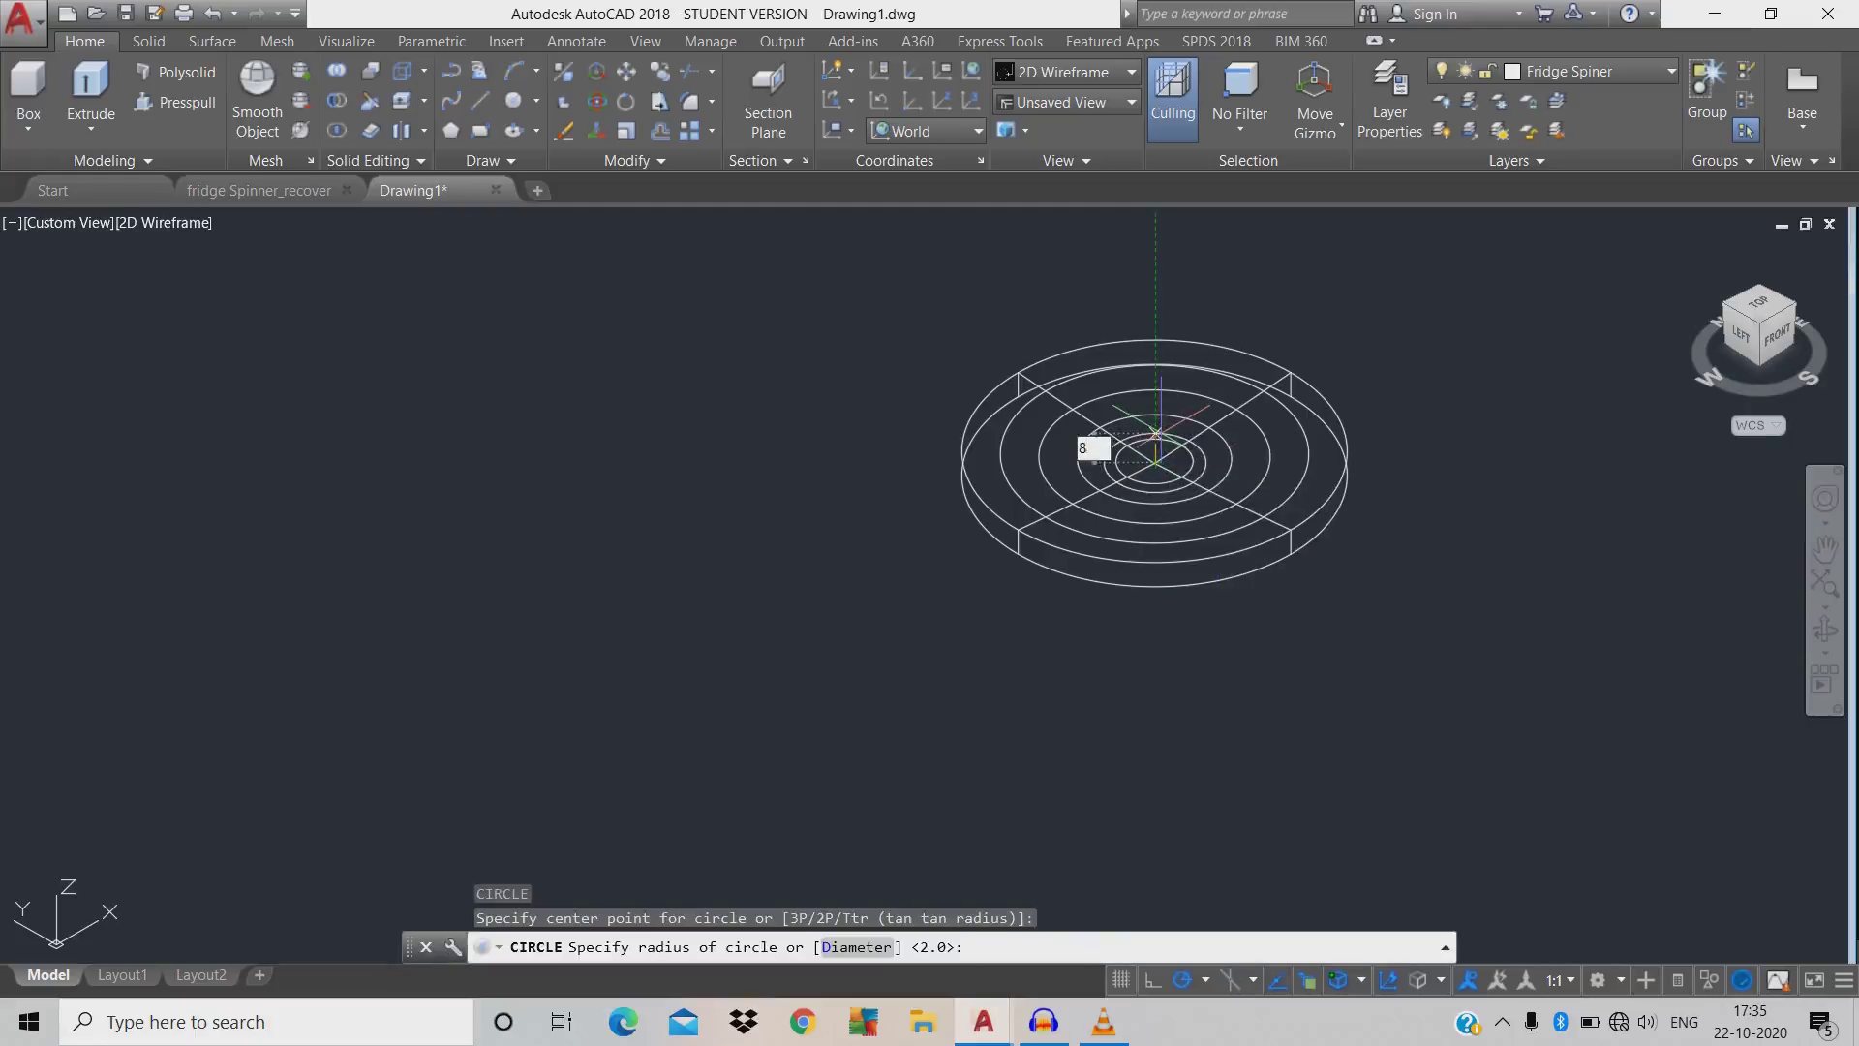
{"action": "type", "text": "d"}
{"action": "key", "text": "Return"}
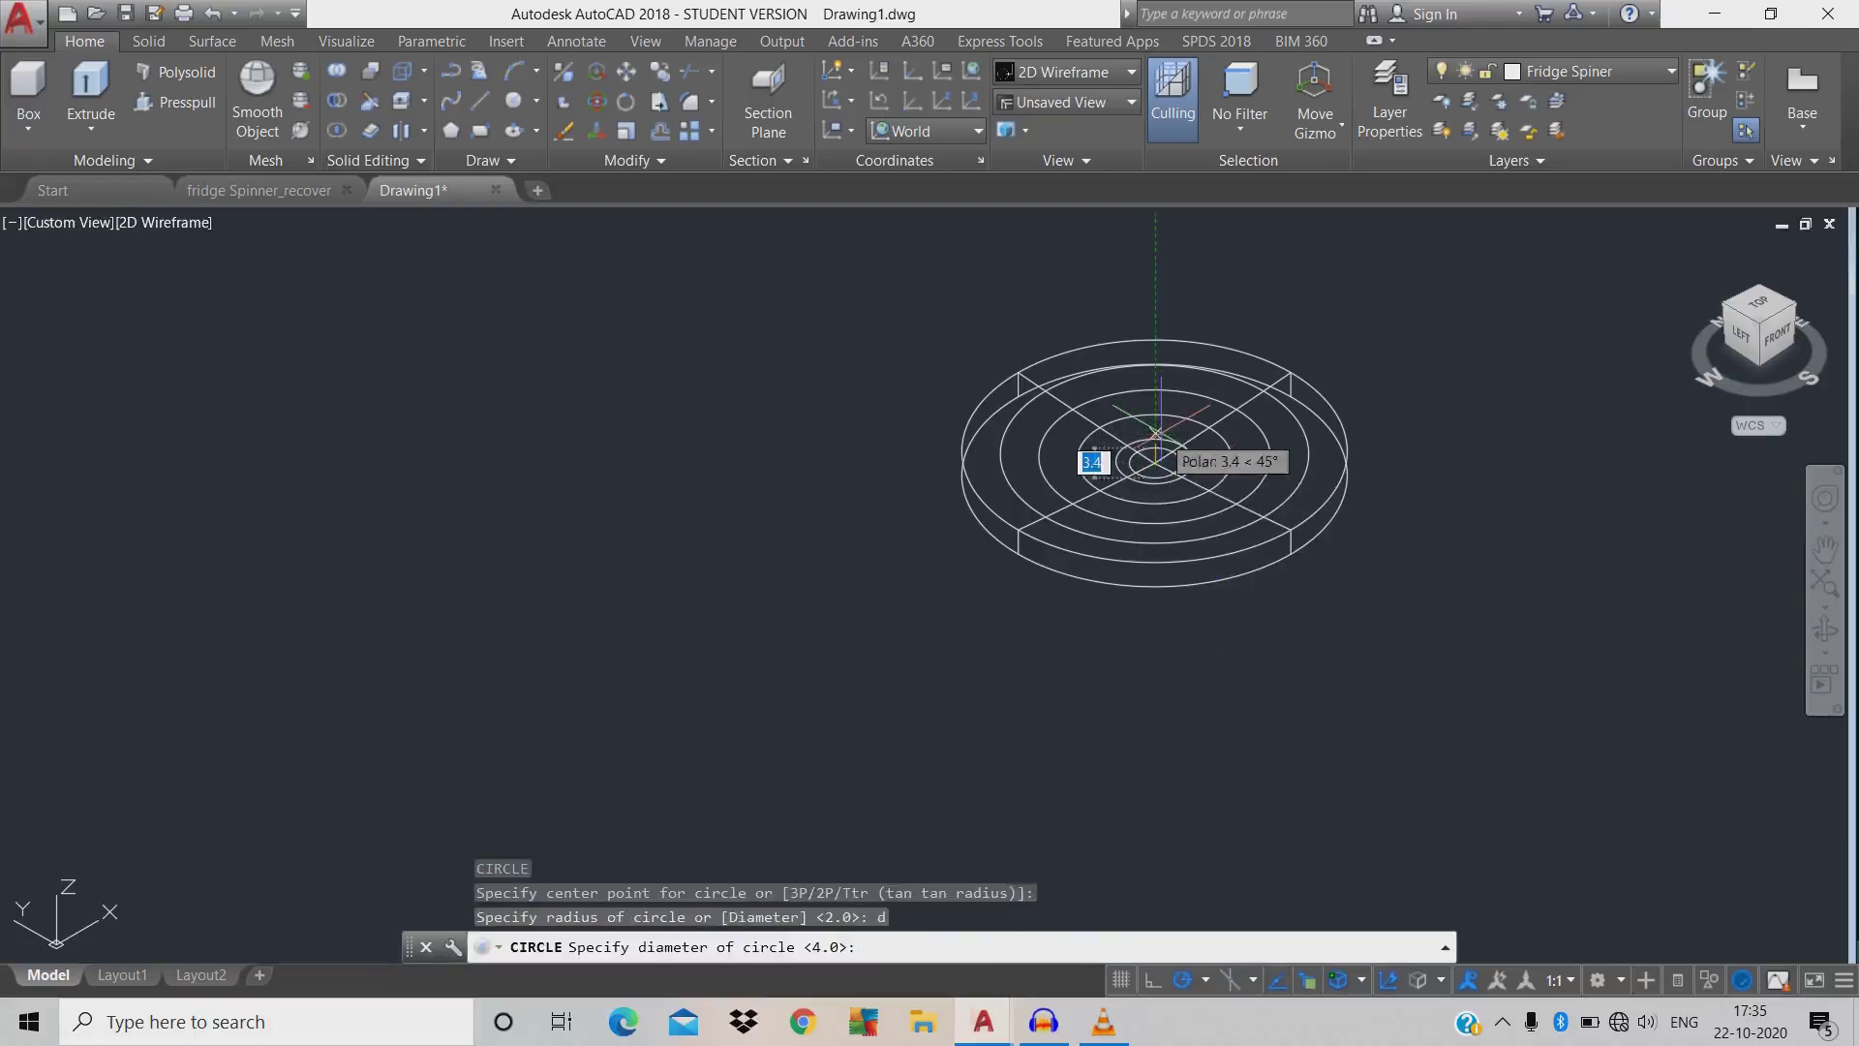
{"action": "type", "text": "8"}
{"action": "key", "text": "Return"}
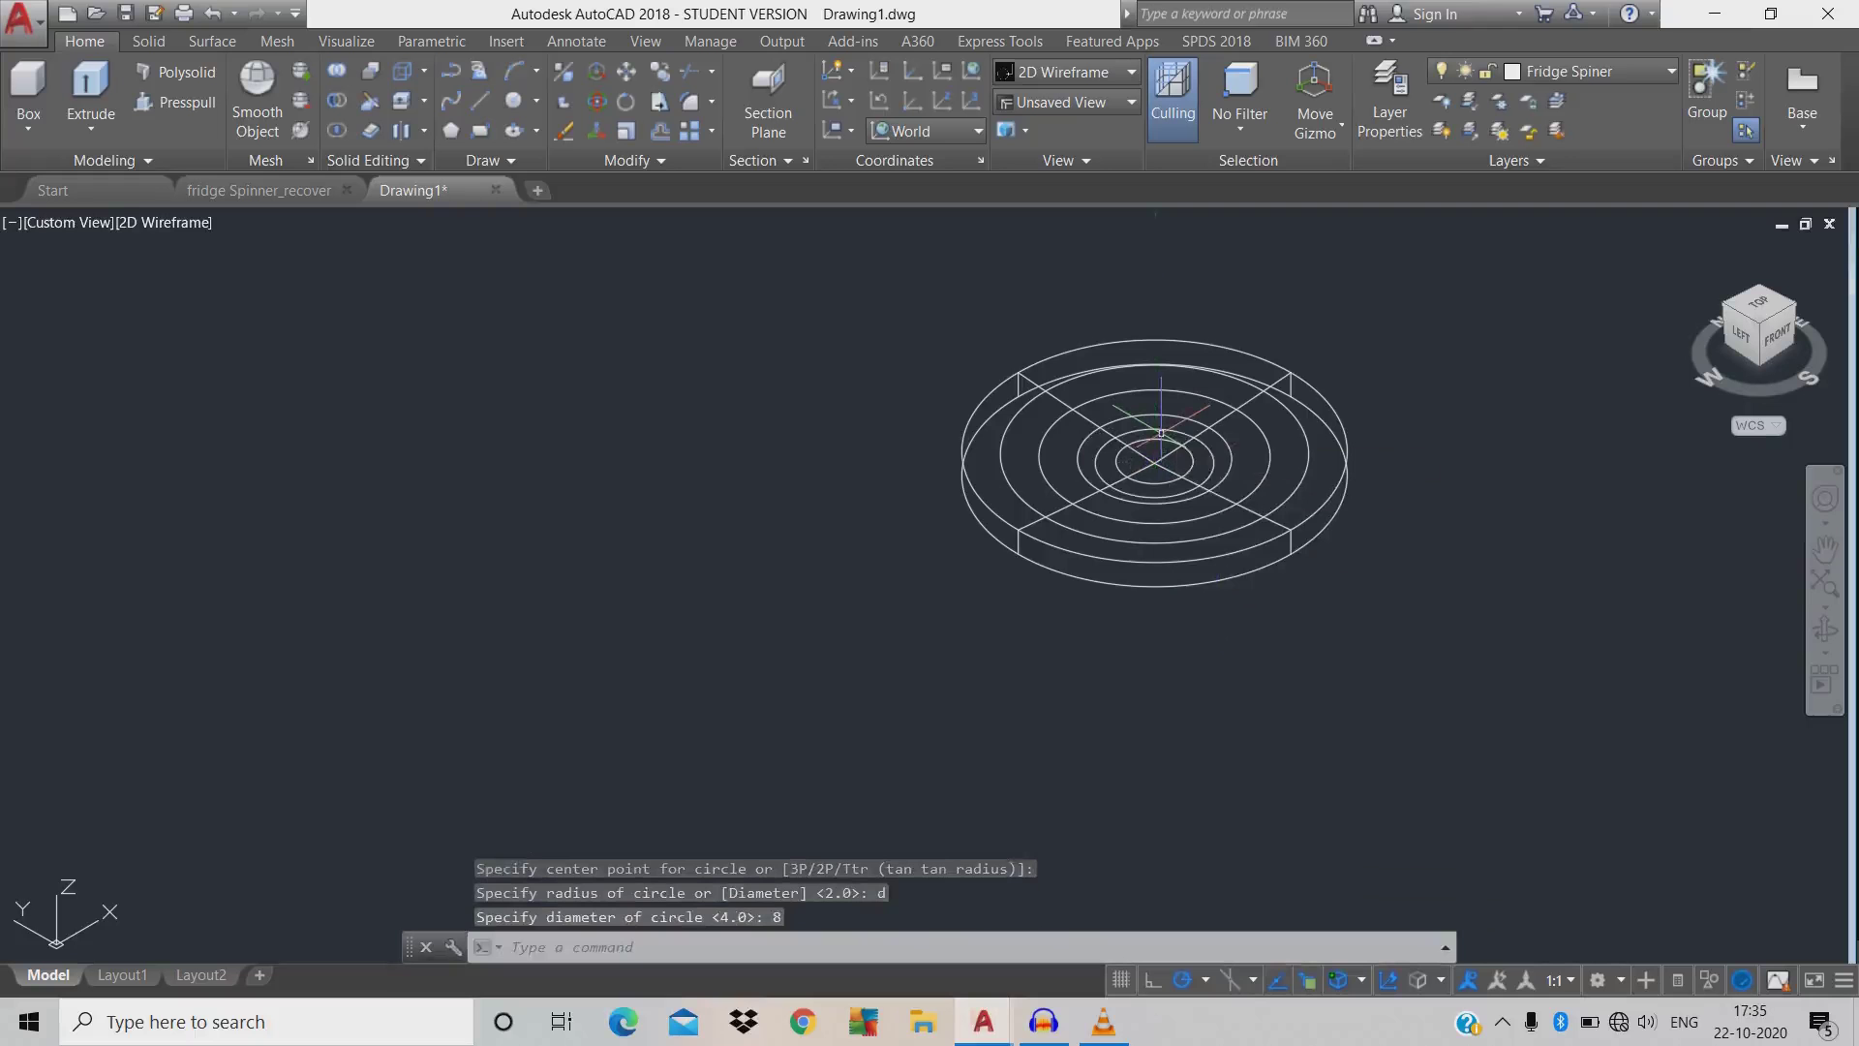
- Extrude the 8-unit circle 4 units downward into a cylinder
{"action": "type", "text": "ext"}
{"action": "key", "text": "Return"}
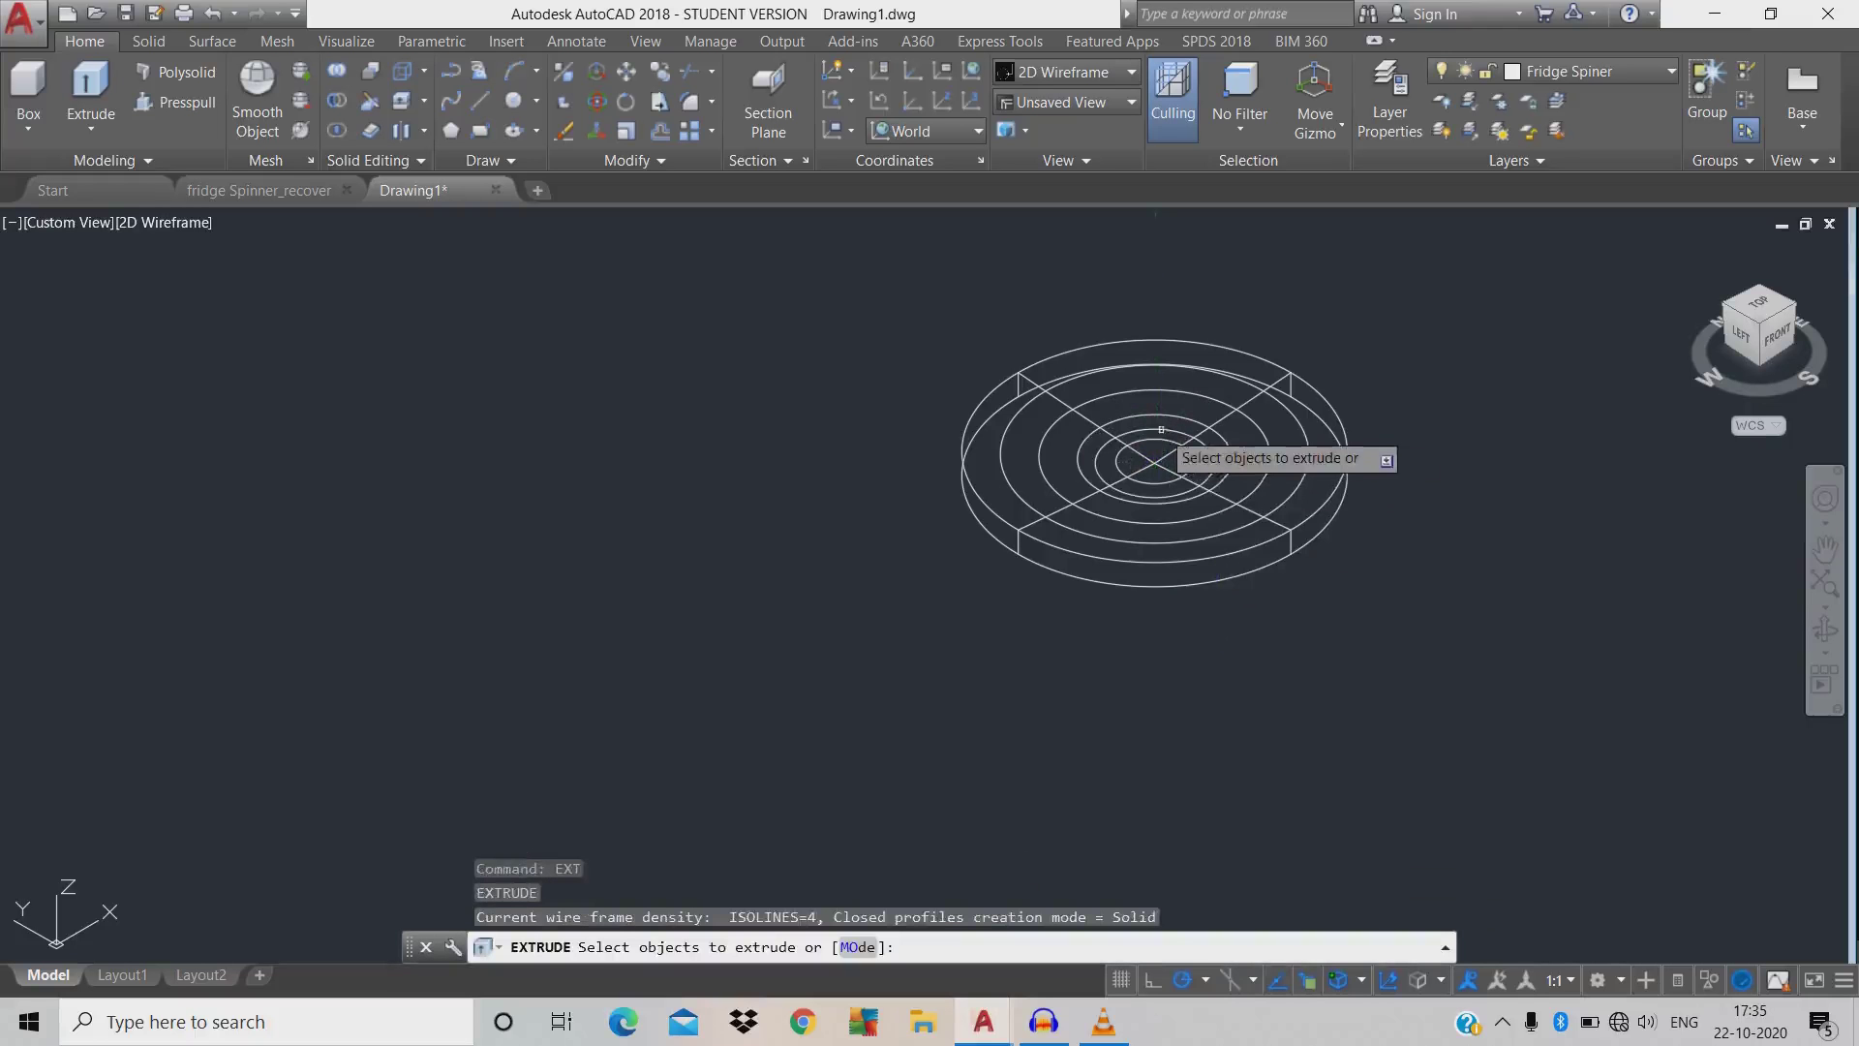
{"action": "left_click", "coordinate": [1162, 431]}
{"action": "key", "text": "Return"}
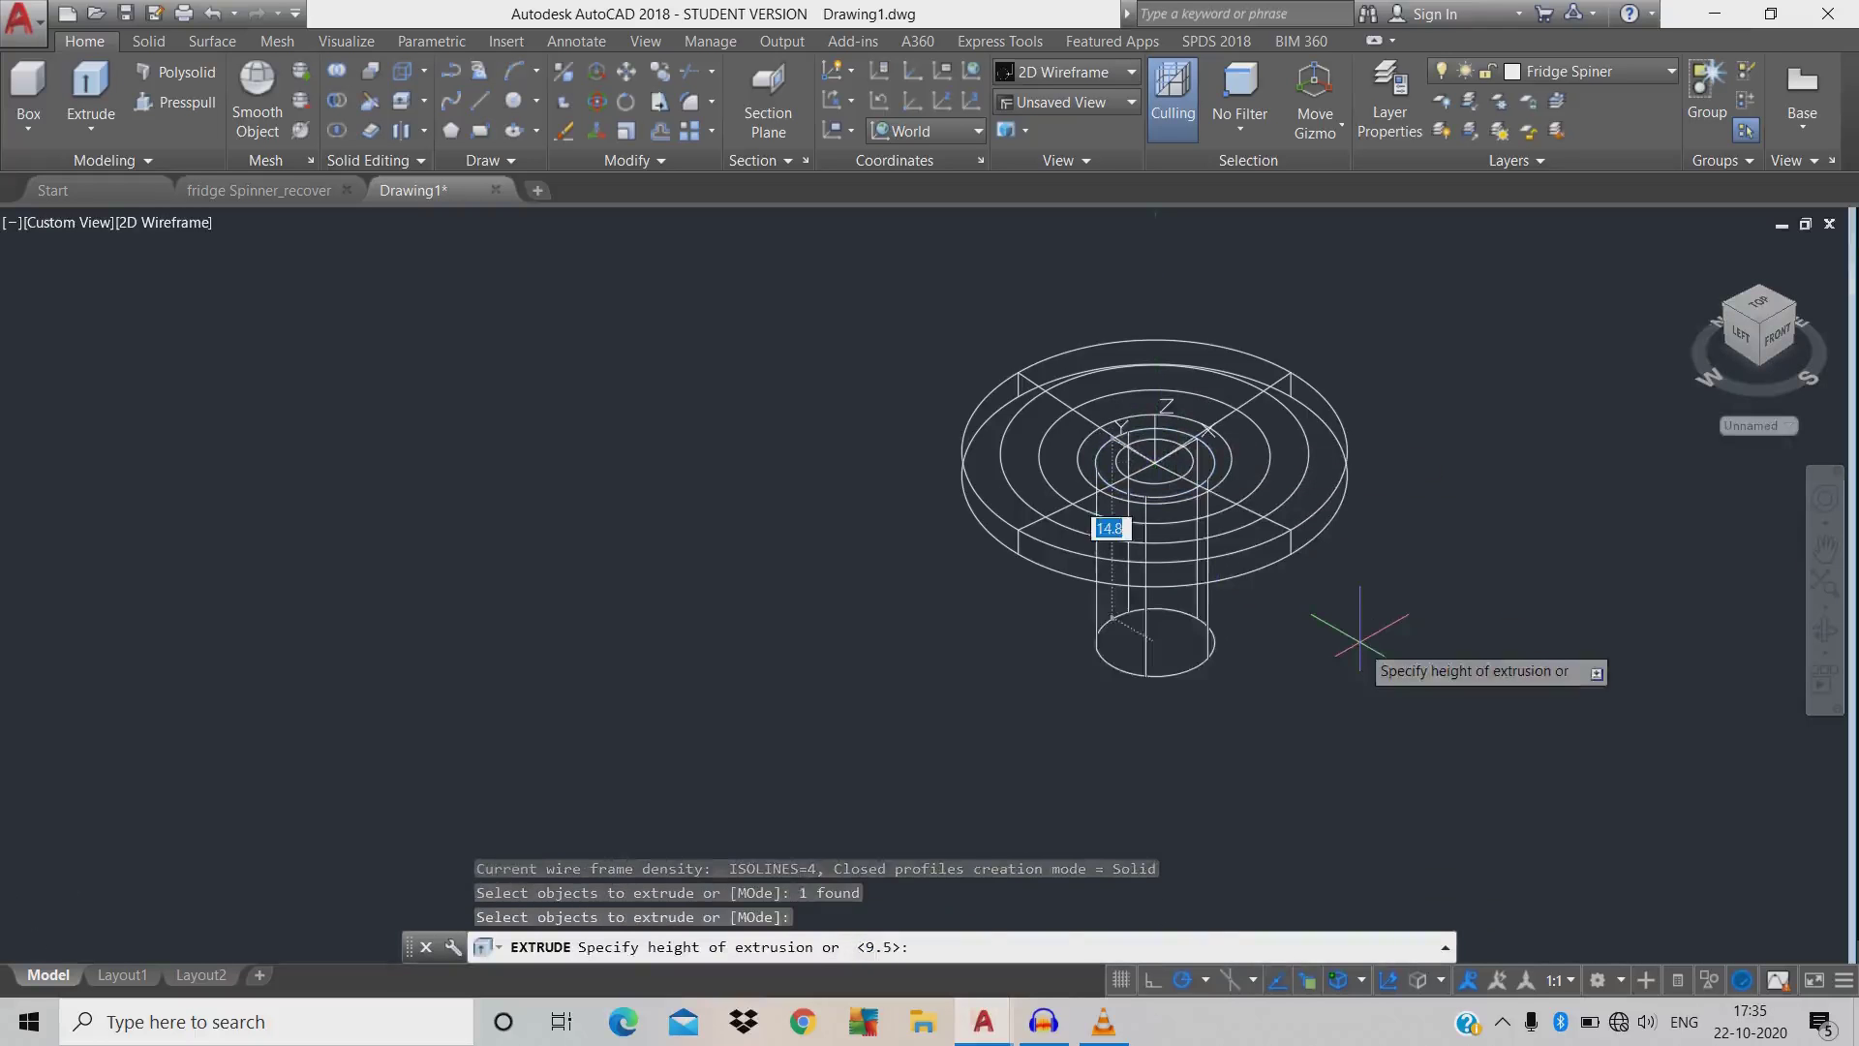
{"action": "type", "text": "4"}
{"action": "key", "text": "Return"}
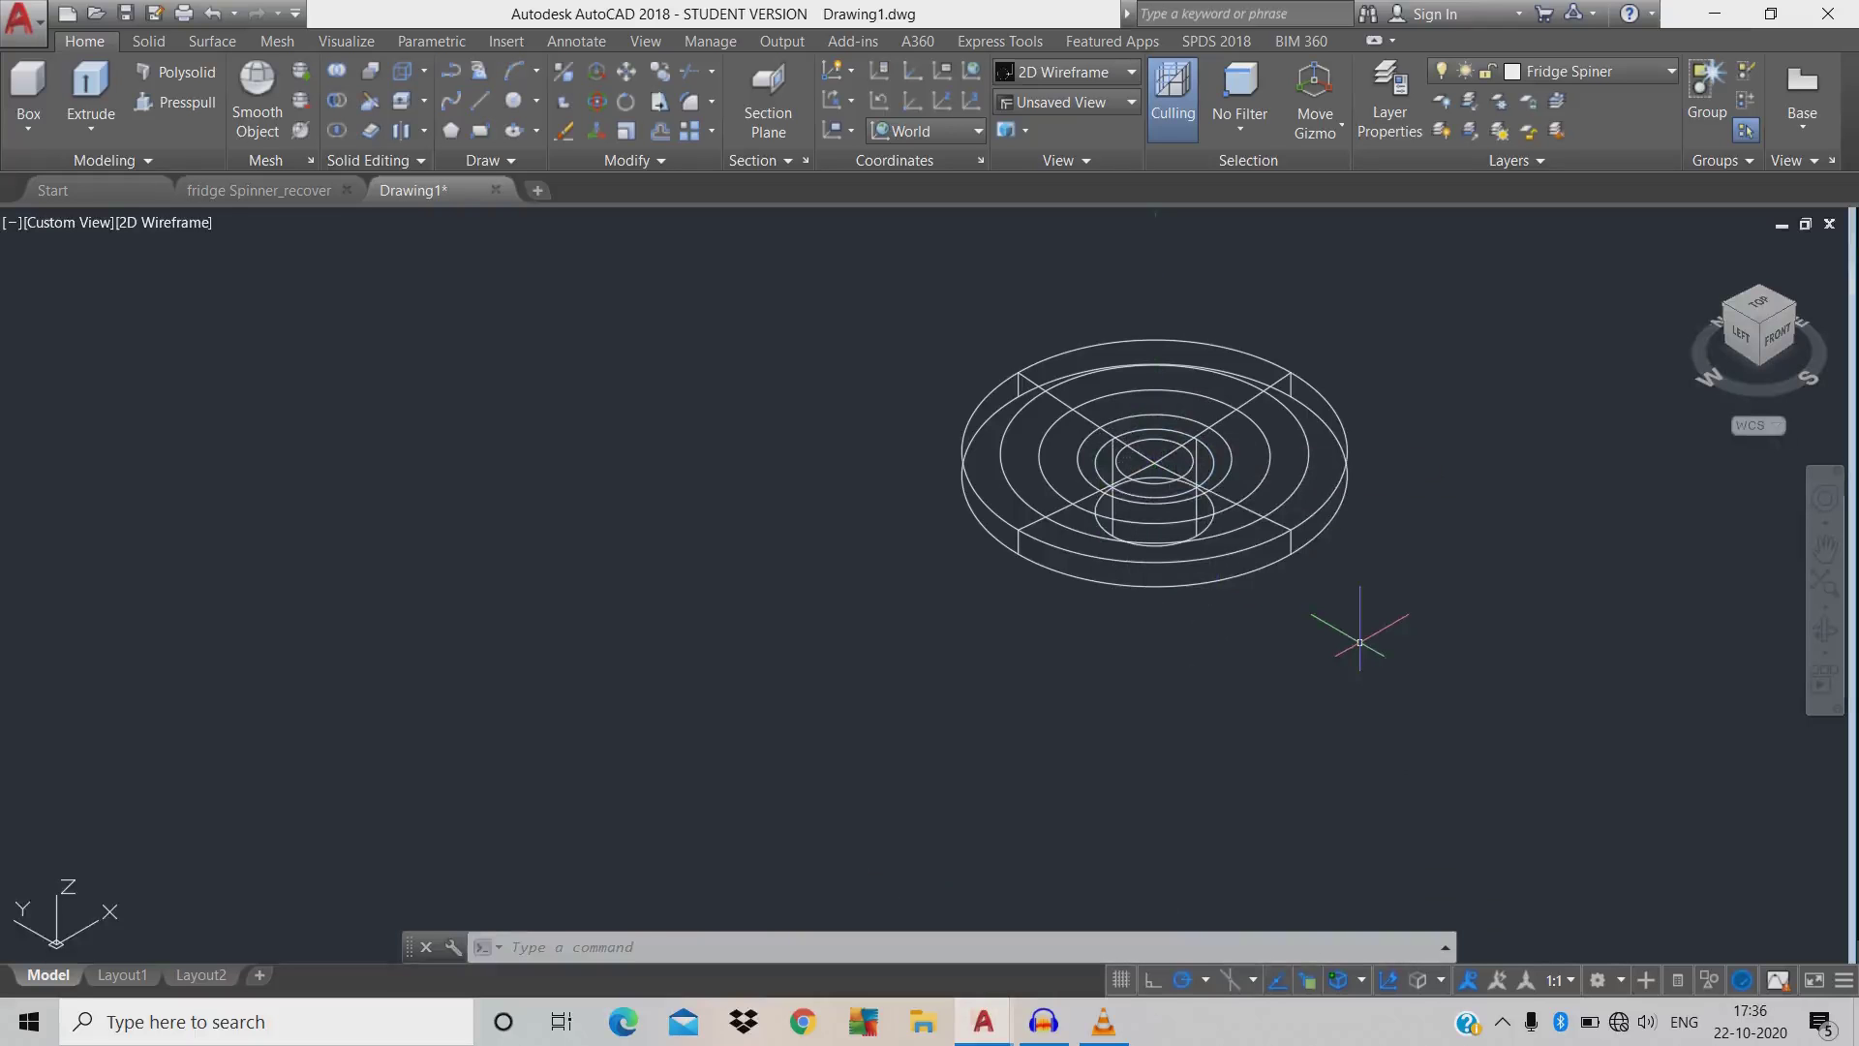
{"action": "left_click", "coordinate": [1282, 575]}
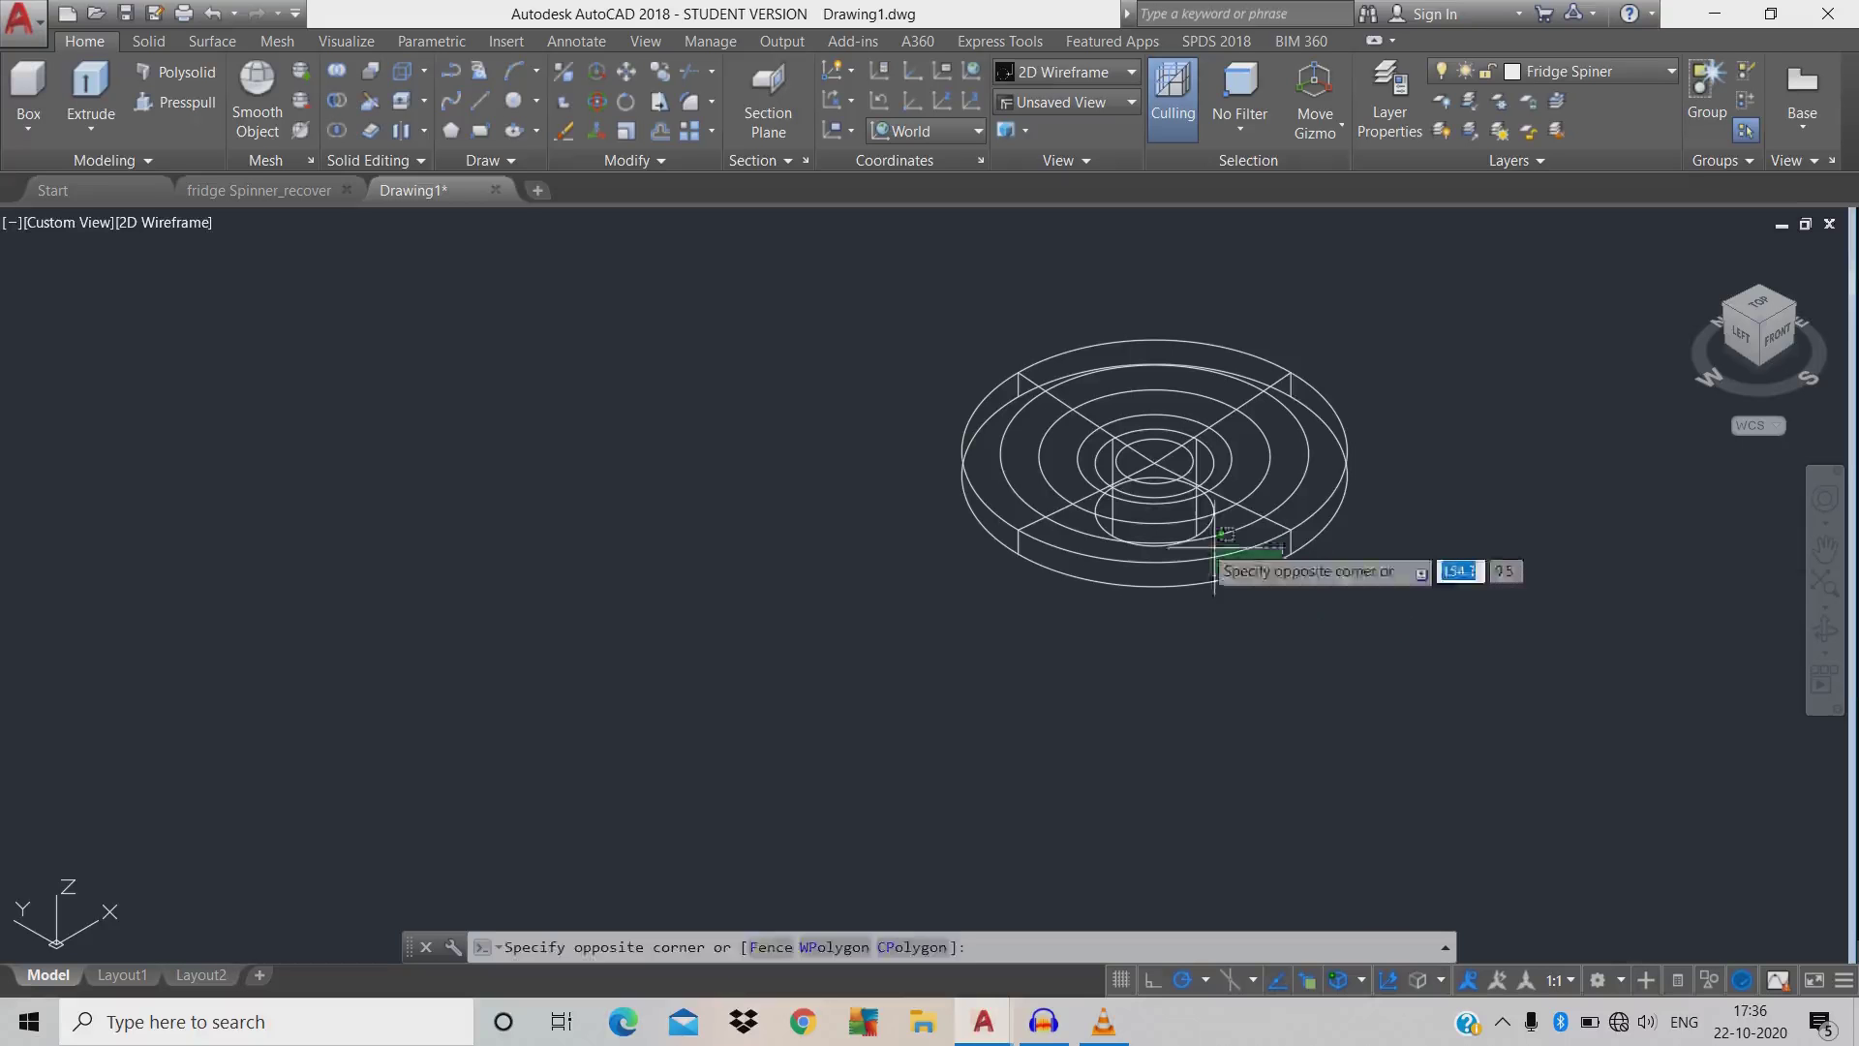
{"action": "left_click", "coordinate": [1170, 498]}
{"action": "left_click", "coordinate": [1207, 490]}
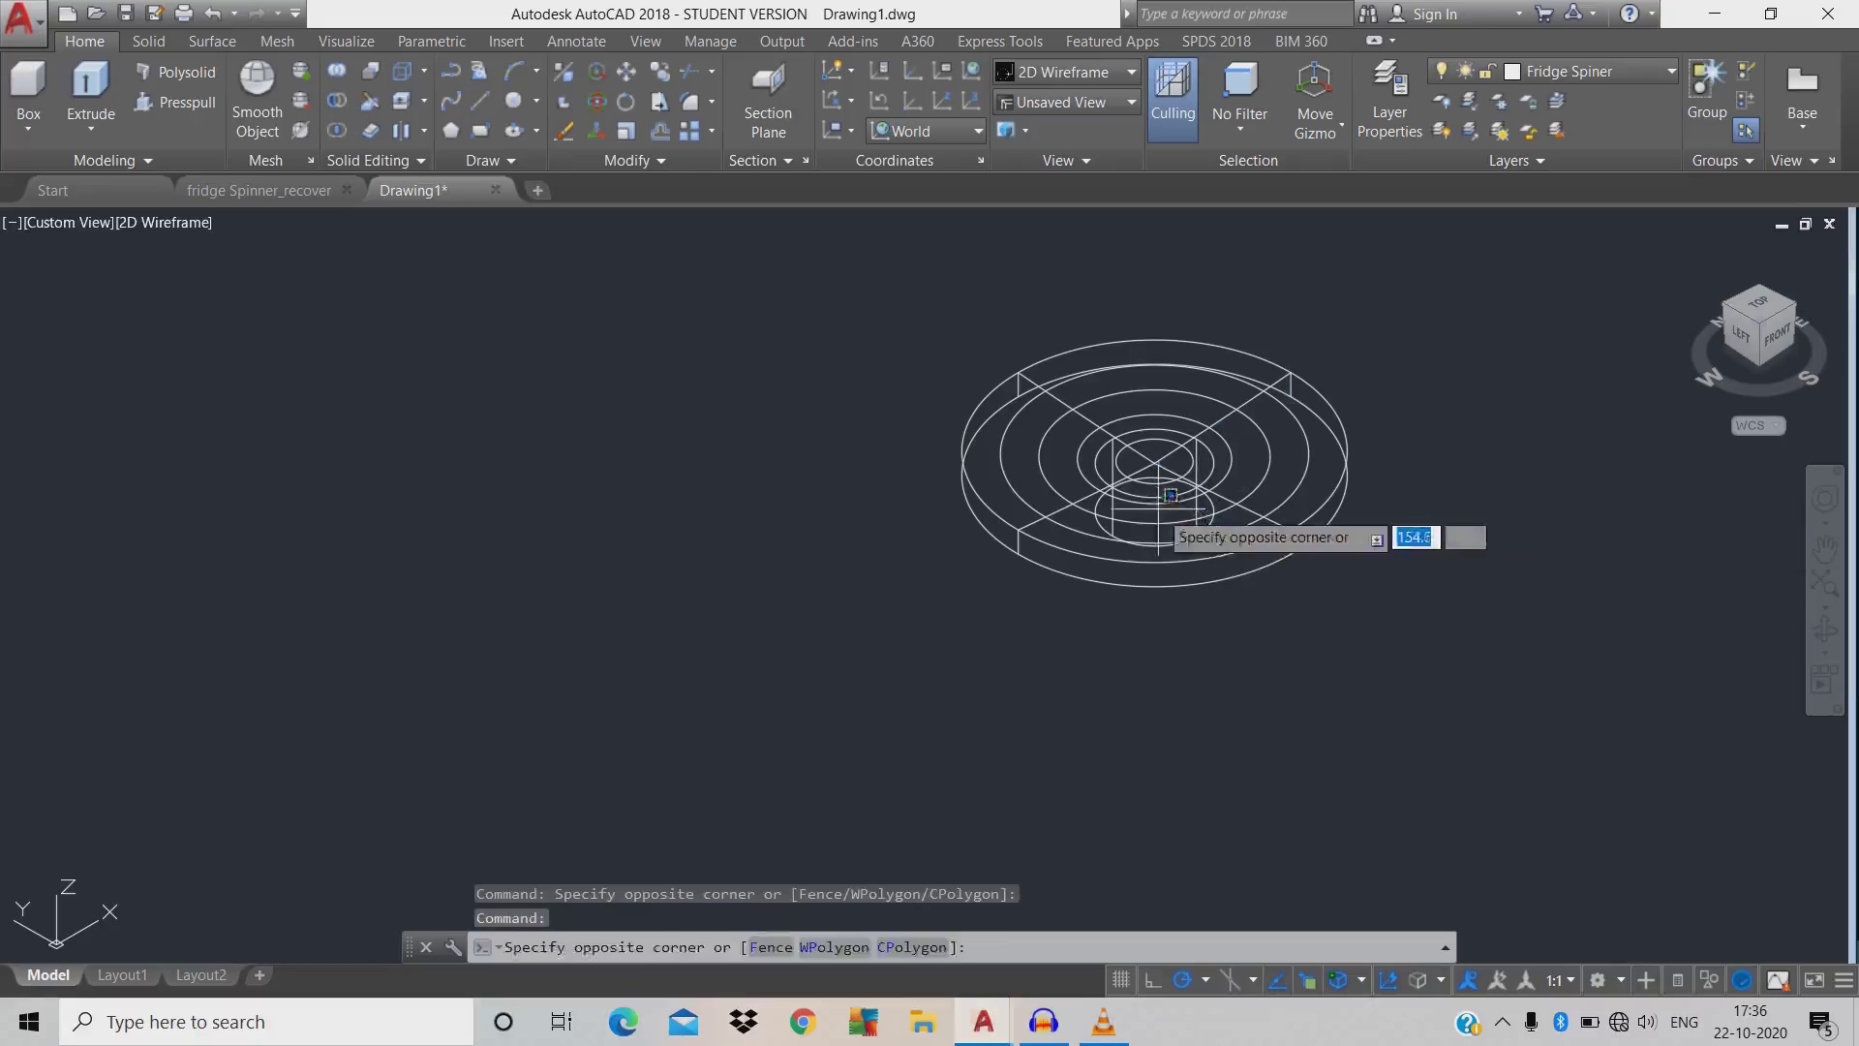
{"action": "key", "text": "Escape"}
{"action": "key", "text": "Escape"}
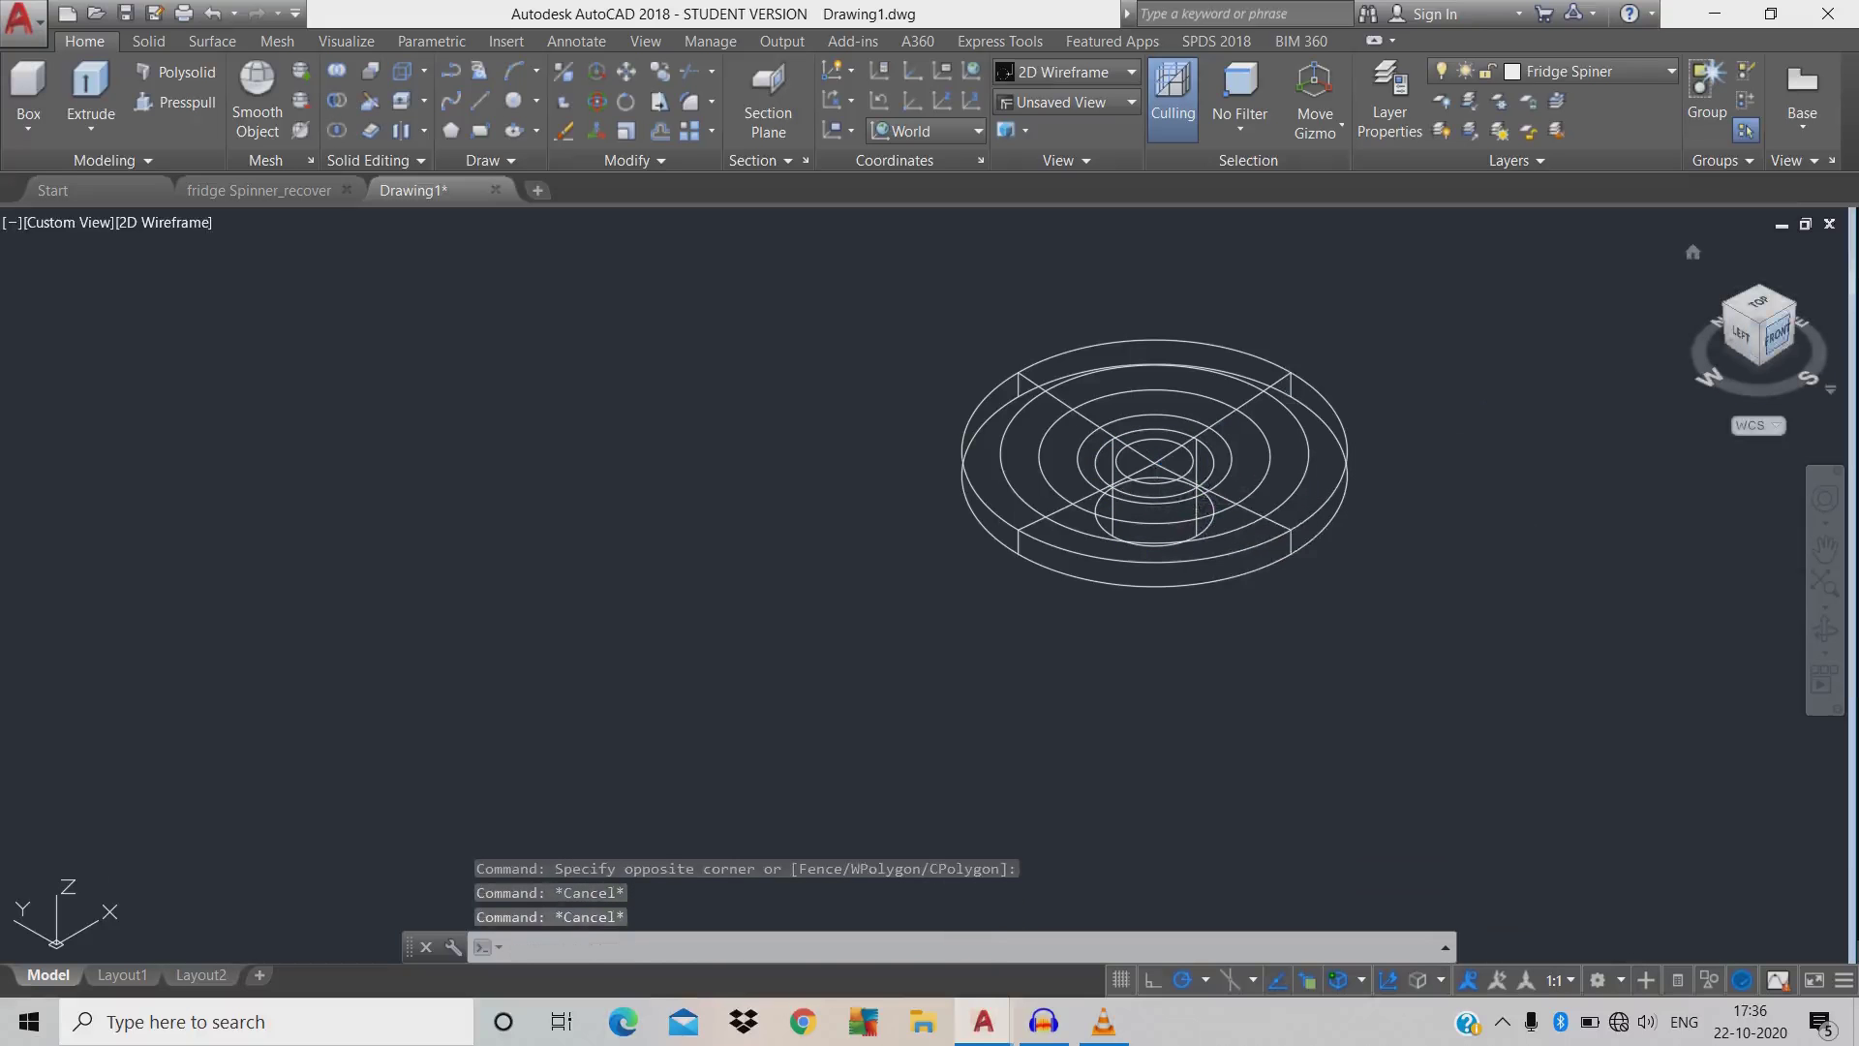
- Switch to the front view and align the UCS with that view
{"action": "left_click", "coordinate": [1778, 335]}
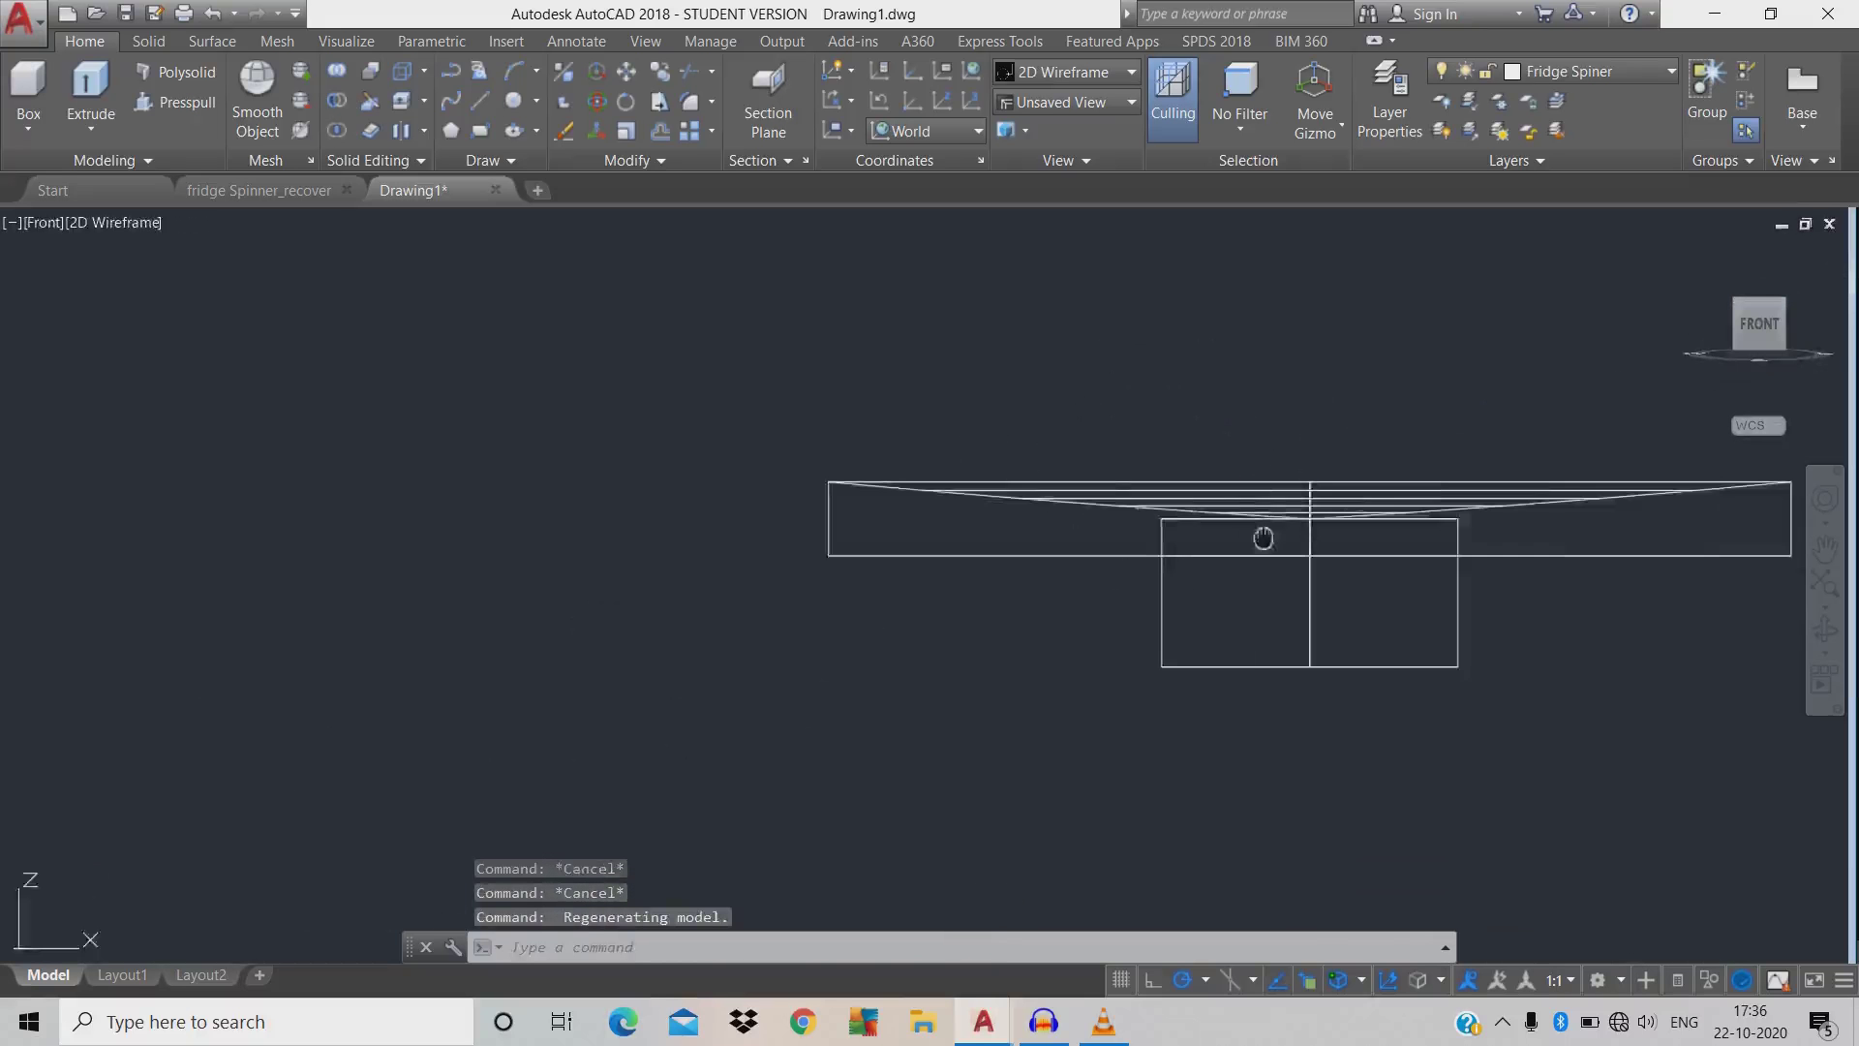
{"action": "middle_click_drag", "start_coordinate": [1264, 538], "coordinate": [1052, 523]}
{"action": "left_click", "coordinate": [1385, 690]}
{"action": "left_click", "coordinate": [1150, 630]}
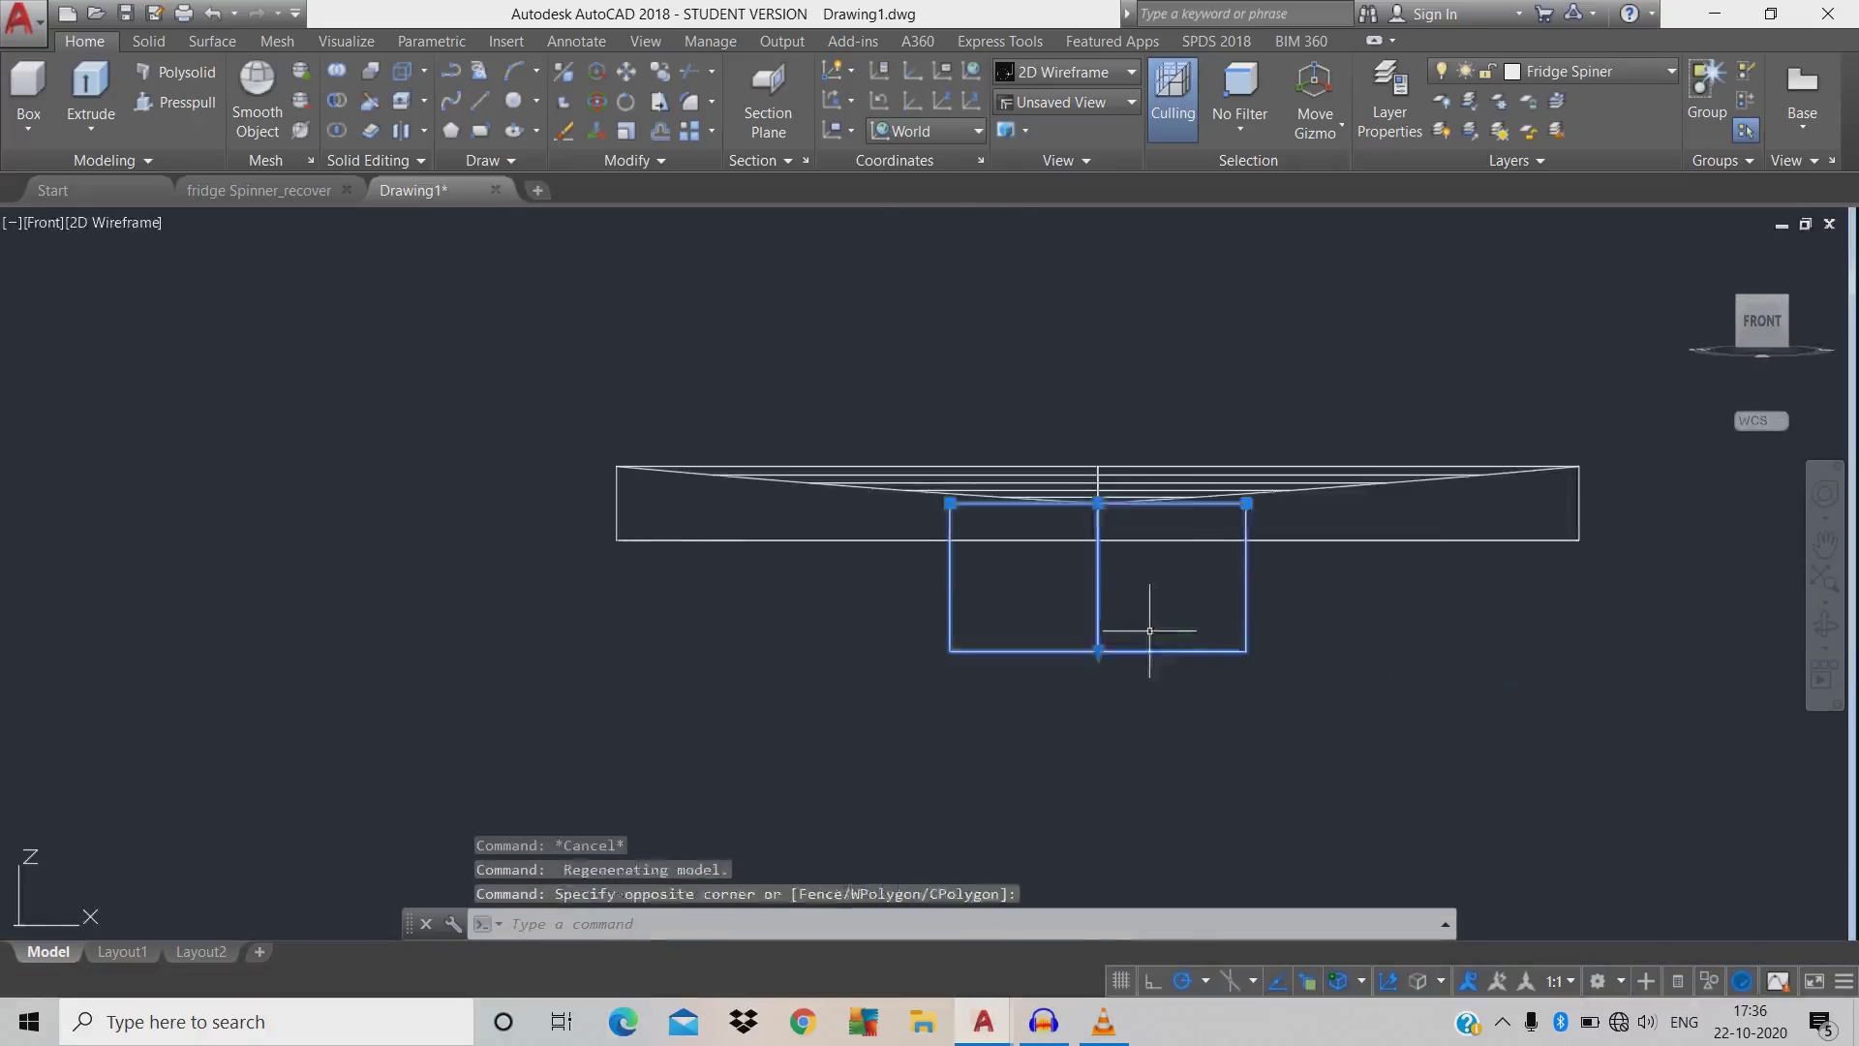
{"action": "key", "text": "Escape"}
{"action": "left_click", "coordinate": [832, 131]}
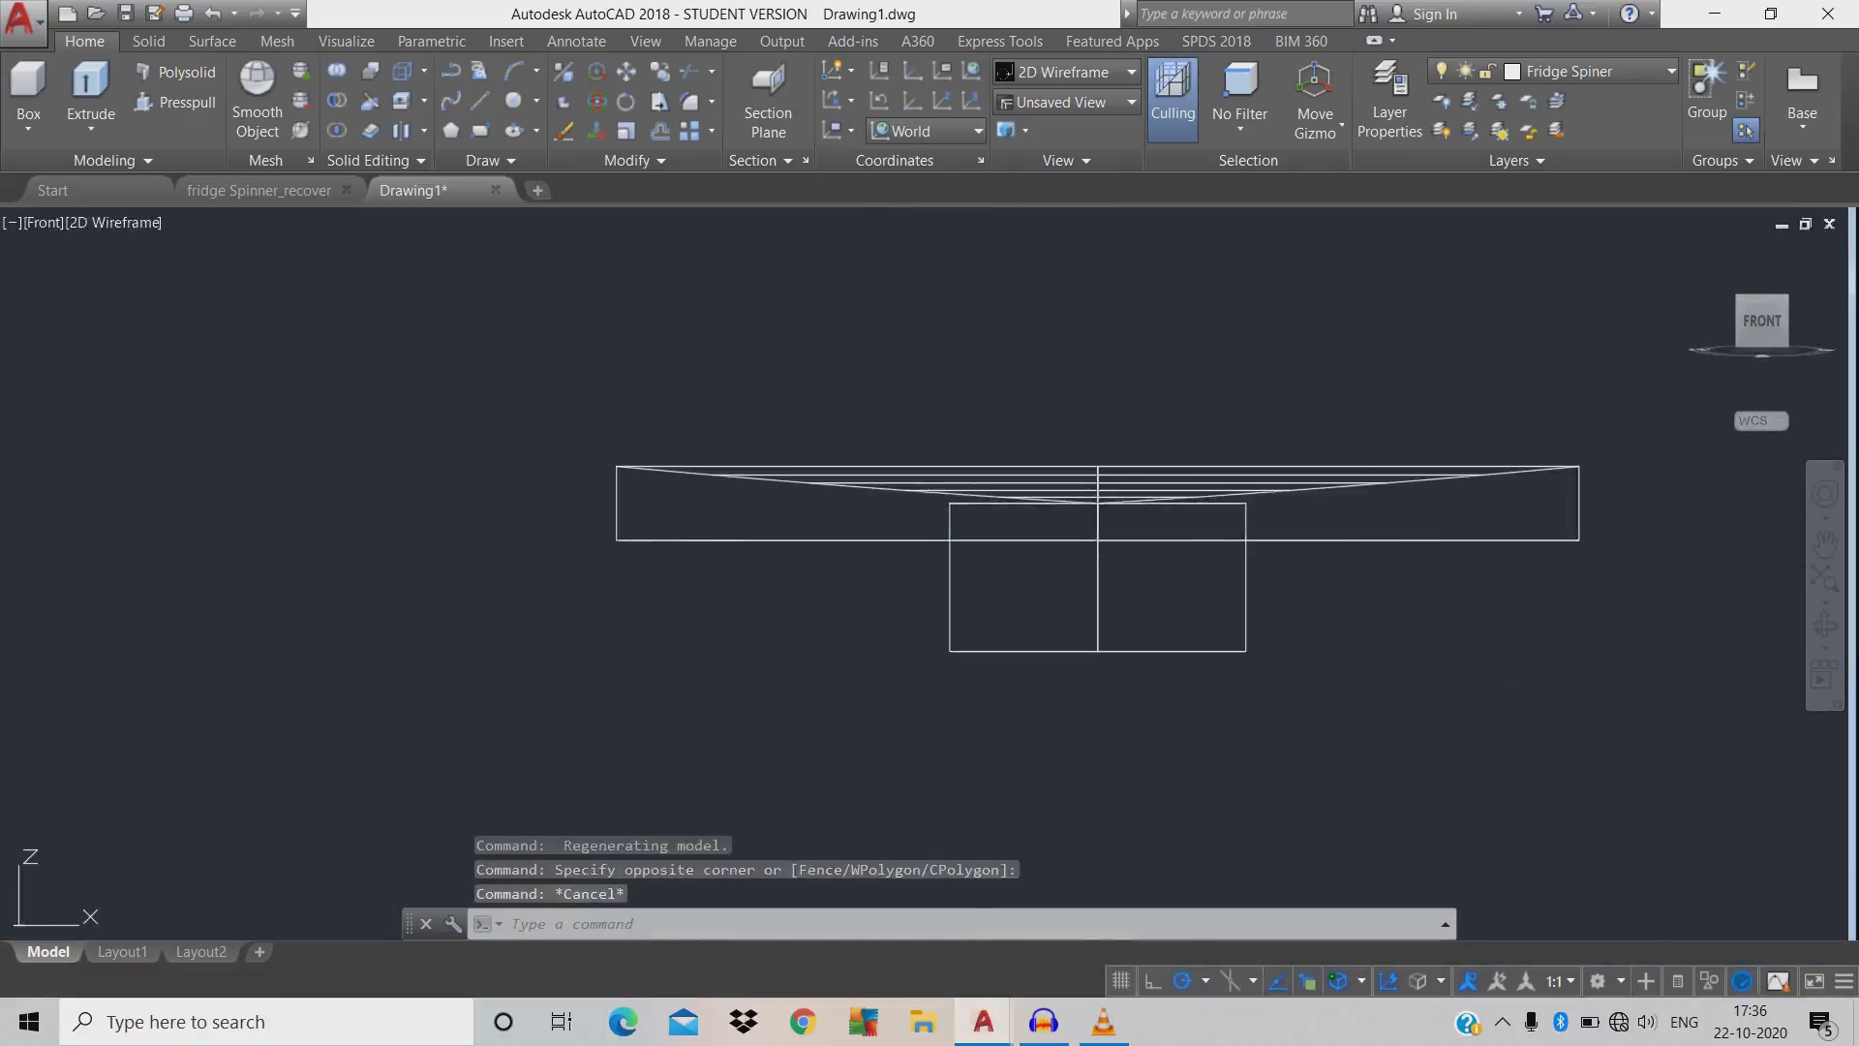
{"action": "left_click", "coordinate": [1222, 622]}
{"action": "left_click", "coordinate": [1048, 657]}
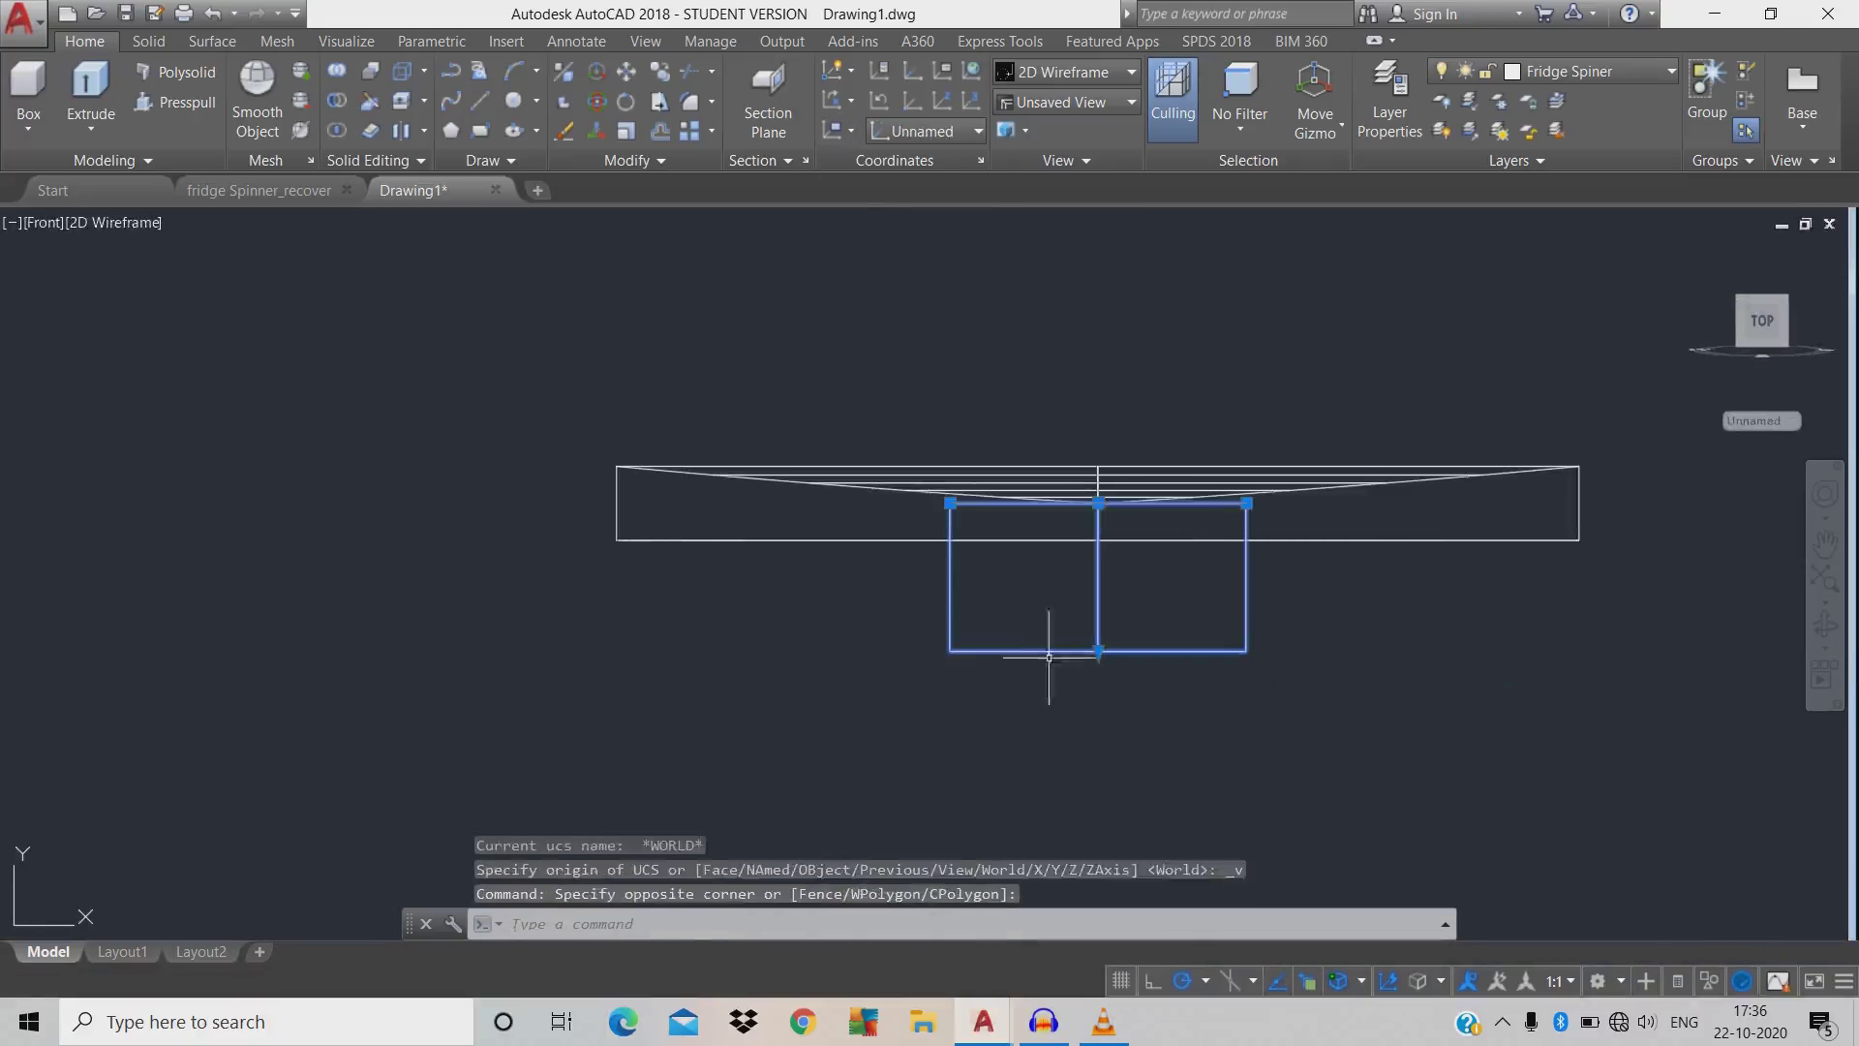
{"action": "left_click", "coordinate": [1471, 569]}
{"action": "left_click", "coordinate": [1449, 527]}
{"action": "key", "text": "Escape"}
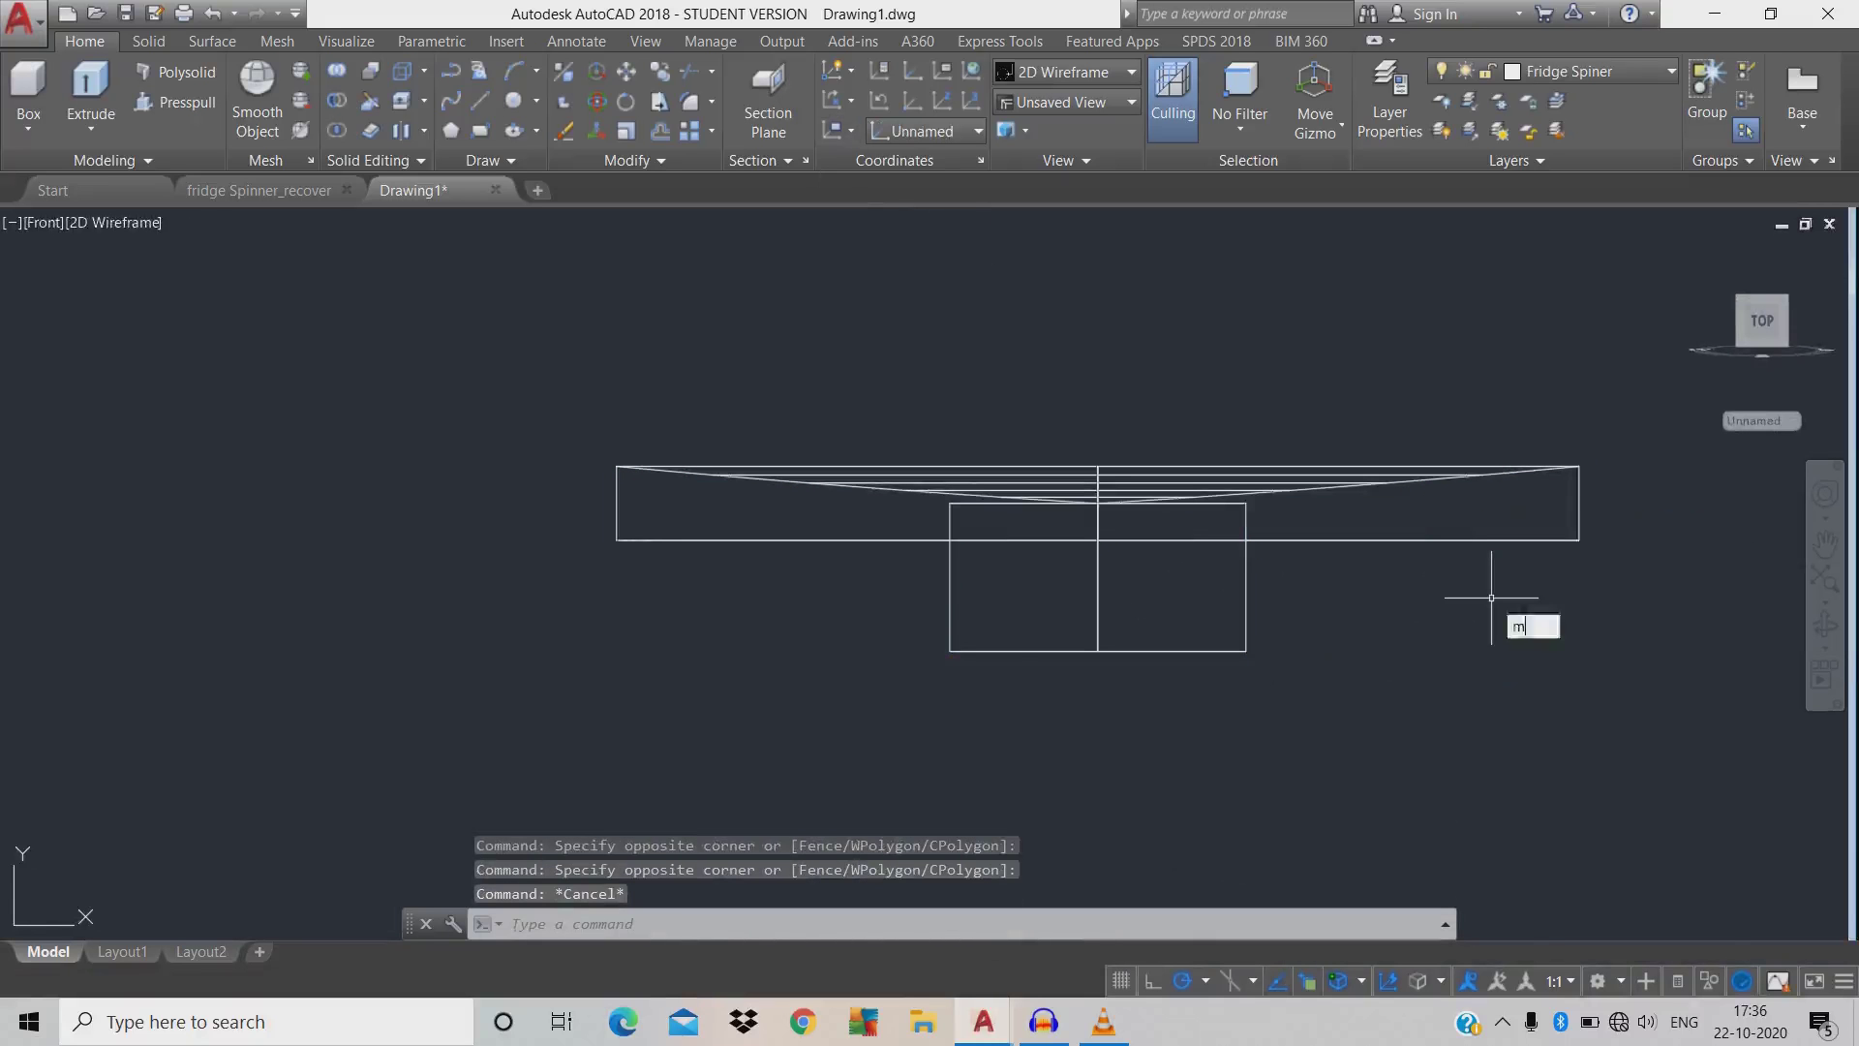
- Move the cylinder straight down from its top centre so that its top face meets the centre of the disc's underside
{"action": "type", "text": "m"}
{"action": "key", "text": "Return"}
{"action": "left_click", "coordinate": [1294, 749]}
{"action": "left_click", "coordinate": [1193, 632]}
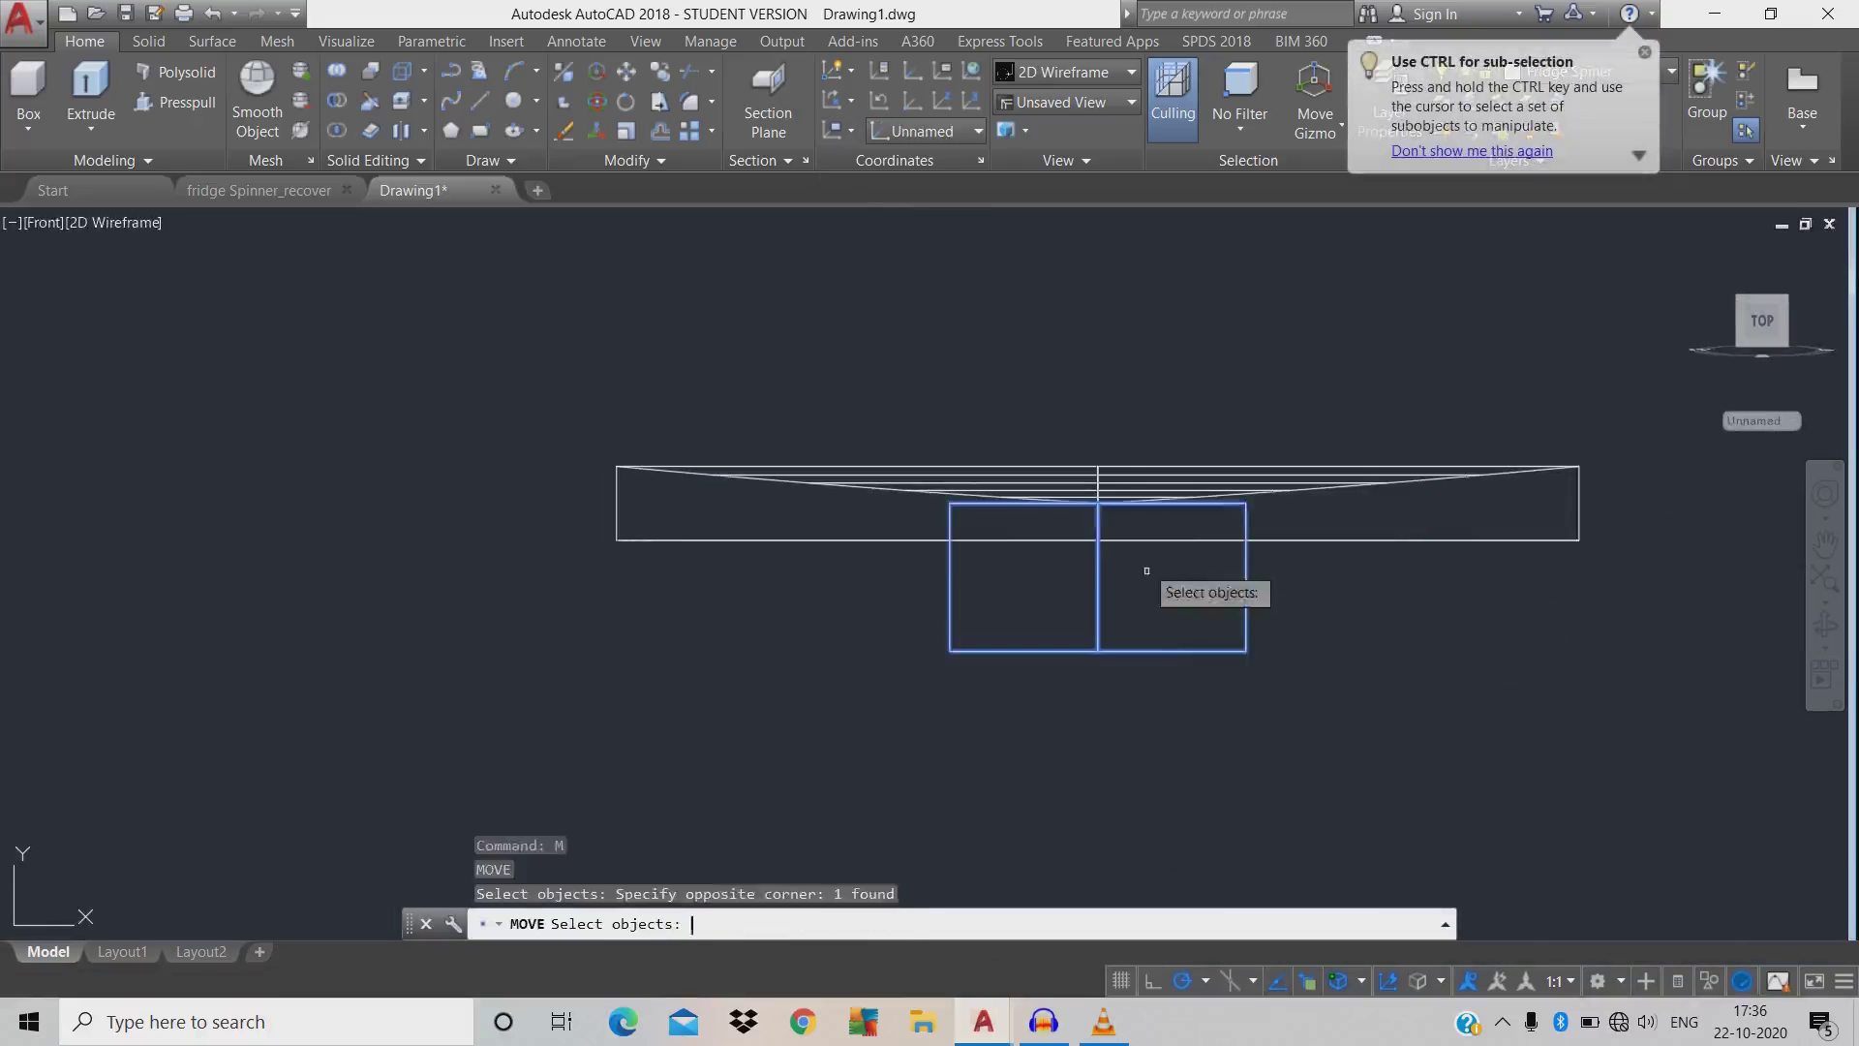
{"action": "key", "text": "Return"}
{"action": "left_click", "coordinate": [1097, 504]}
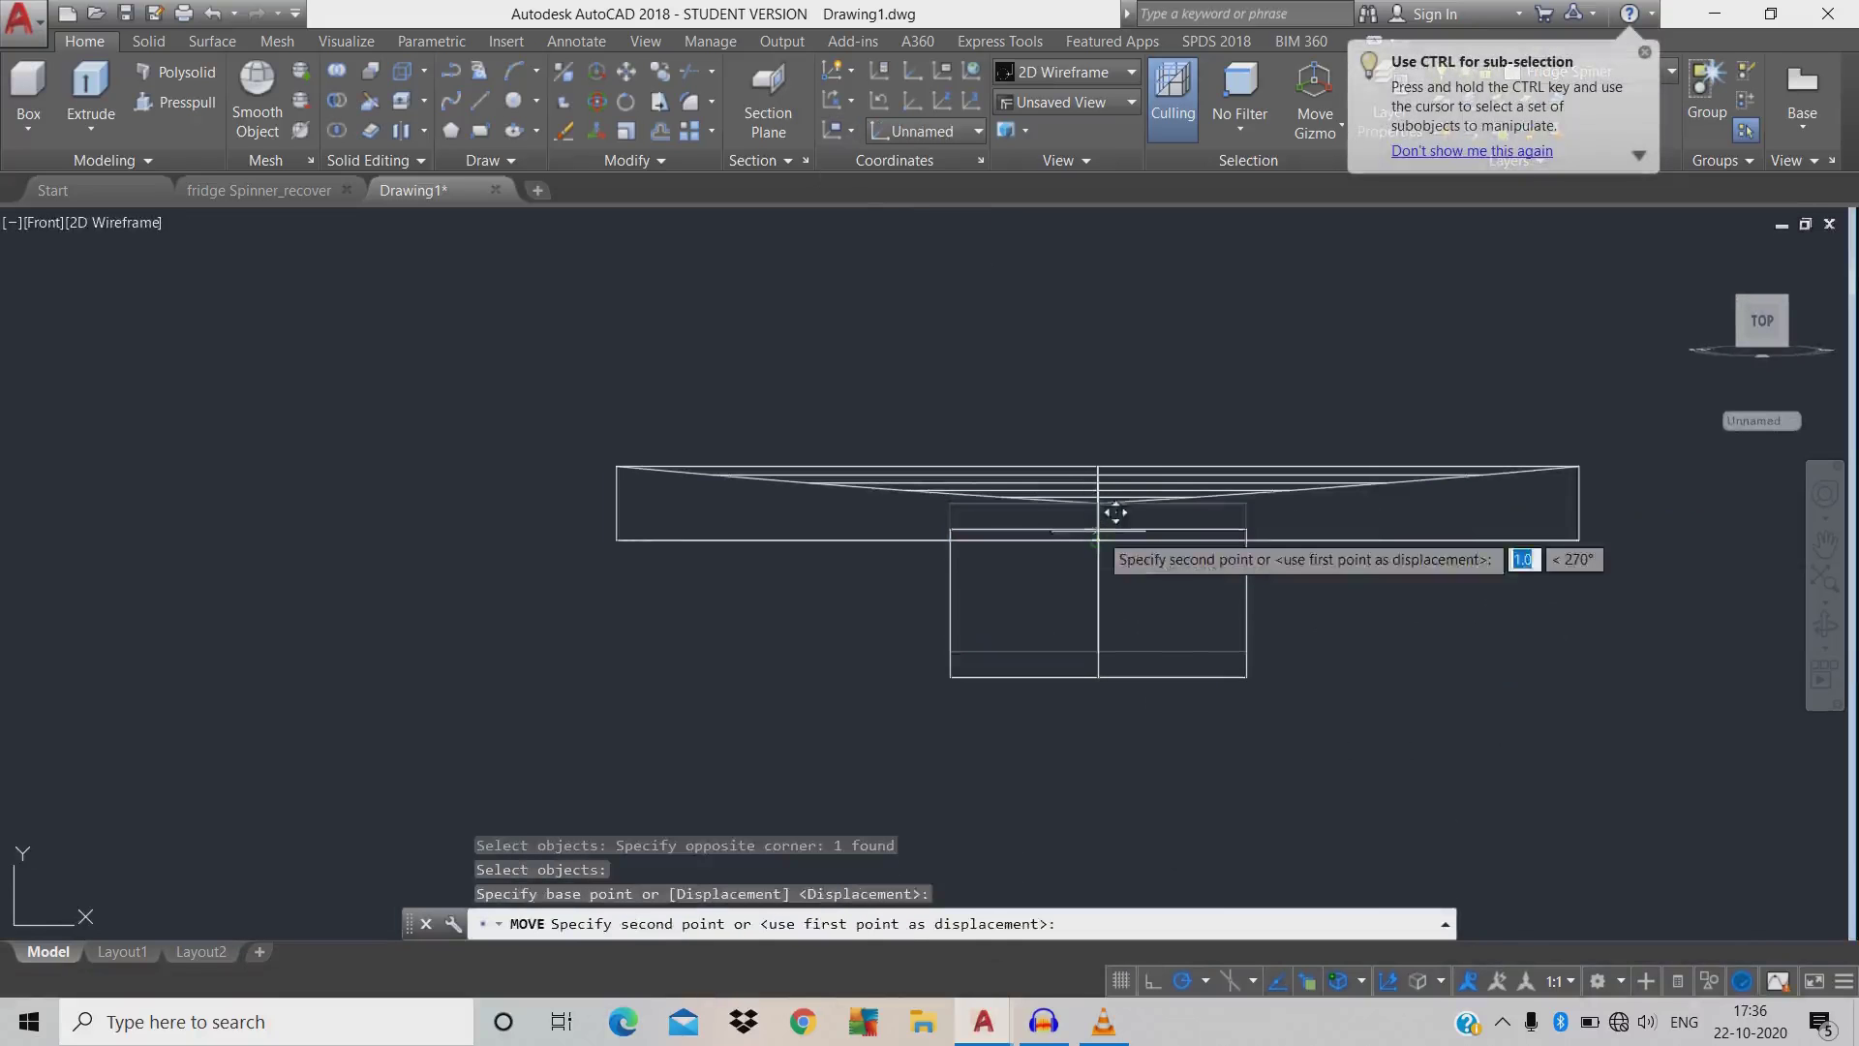
{"action": "key", "text": "Escape"}
{"action": "left_click", "coordinate": [1228, 624]}
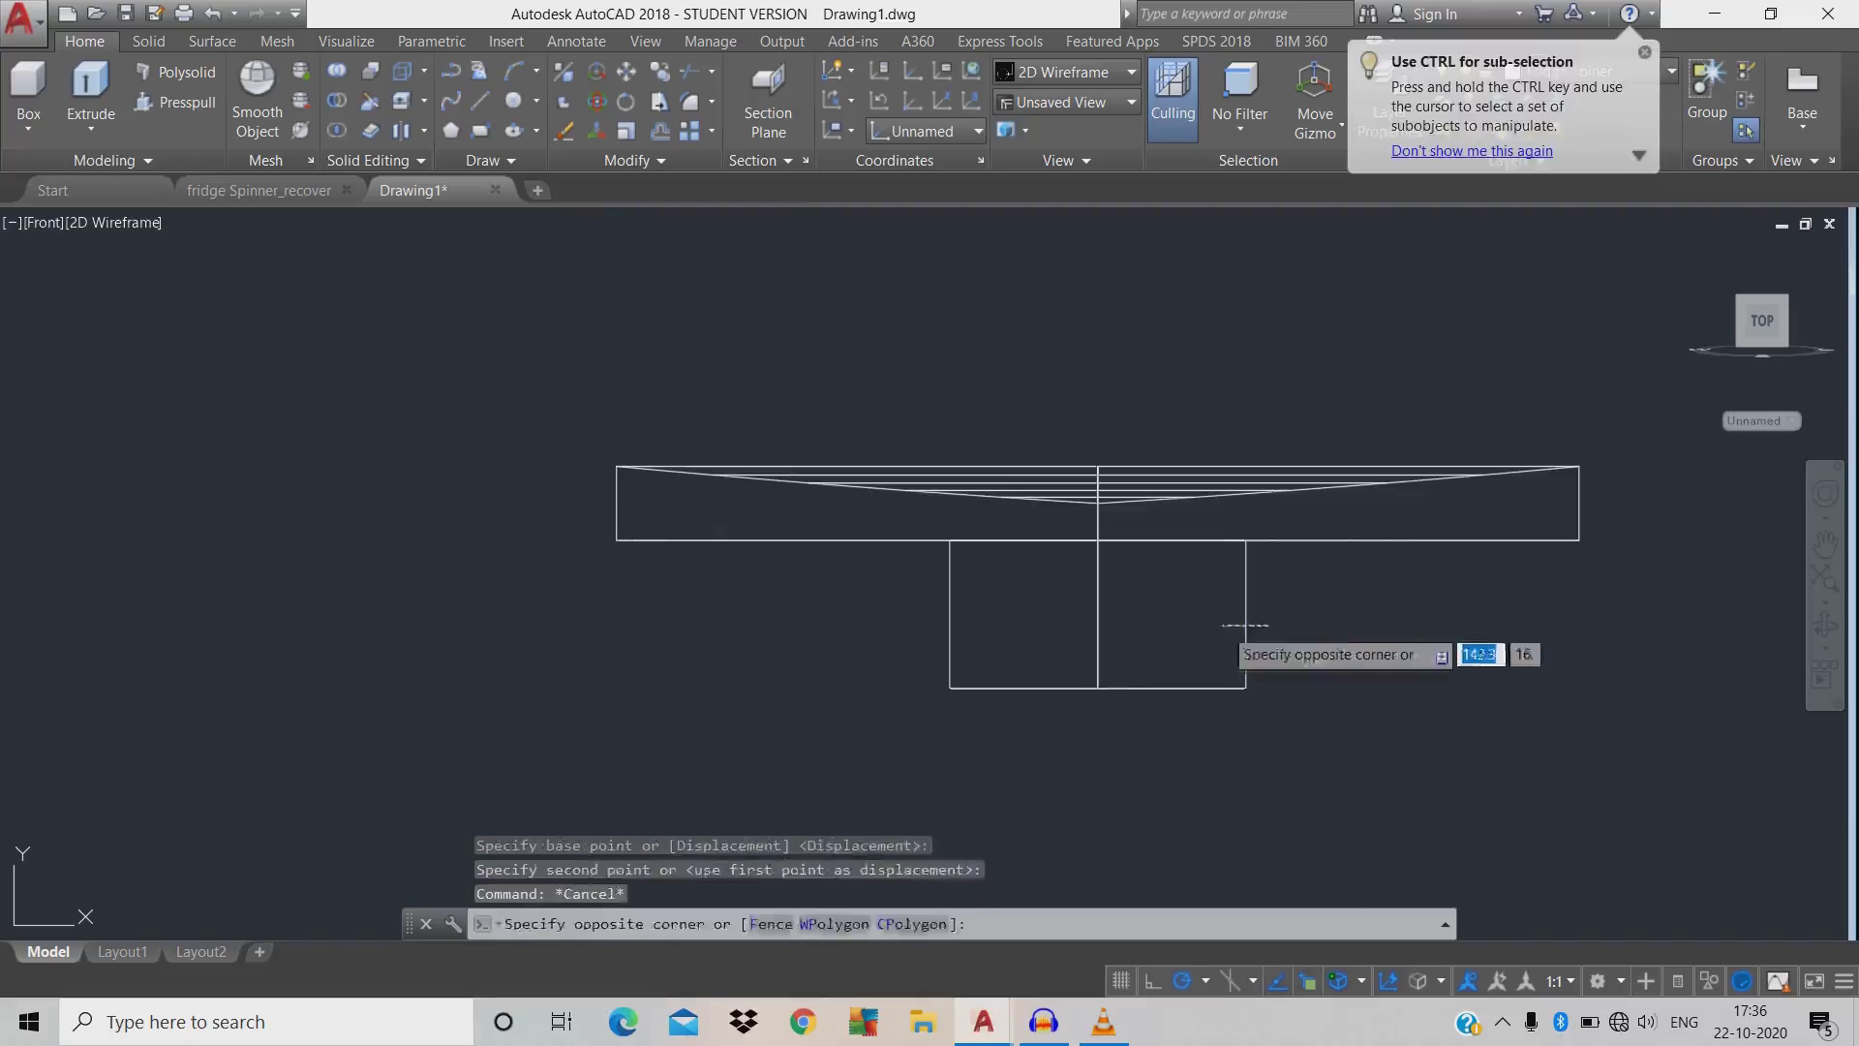
{"action": "left_click", "coordinate": [1259, 605]}
{"action": "left_click", "coordinate": [1411, 540]}
{"action": "left_click", "coordinate": [1382, 465]}
{"action": "key", "text": "Escape"}
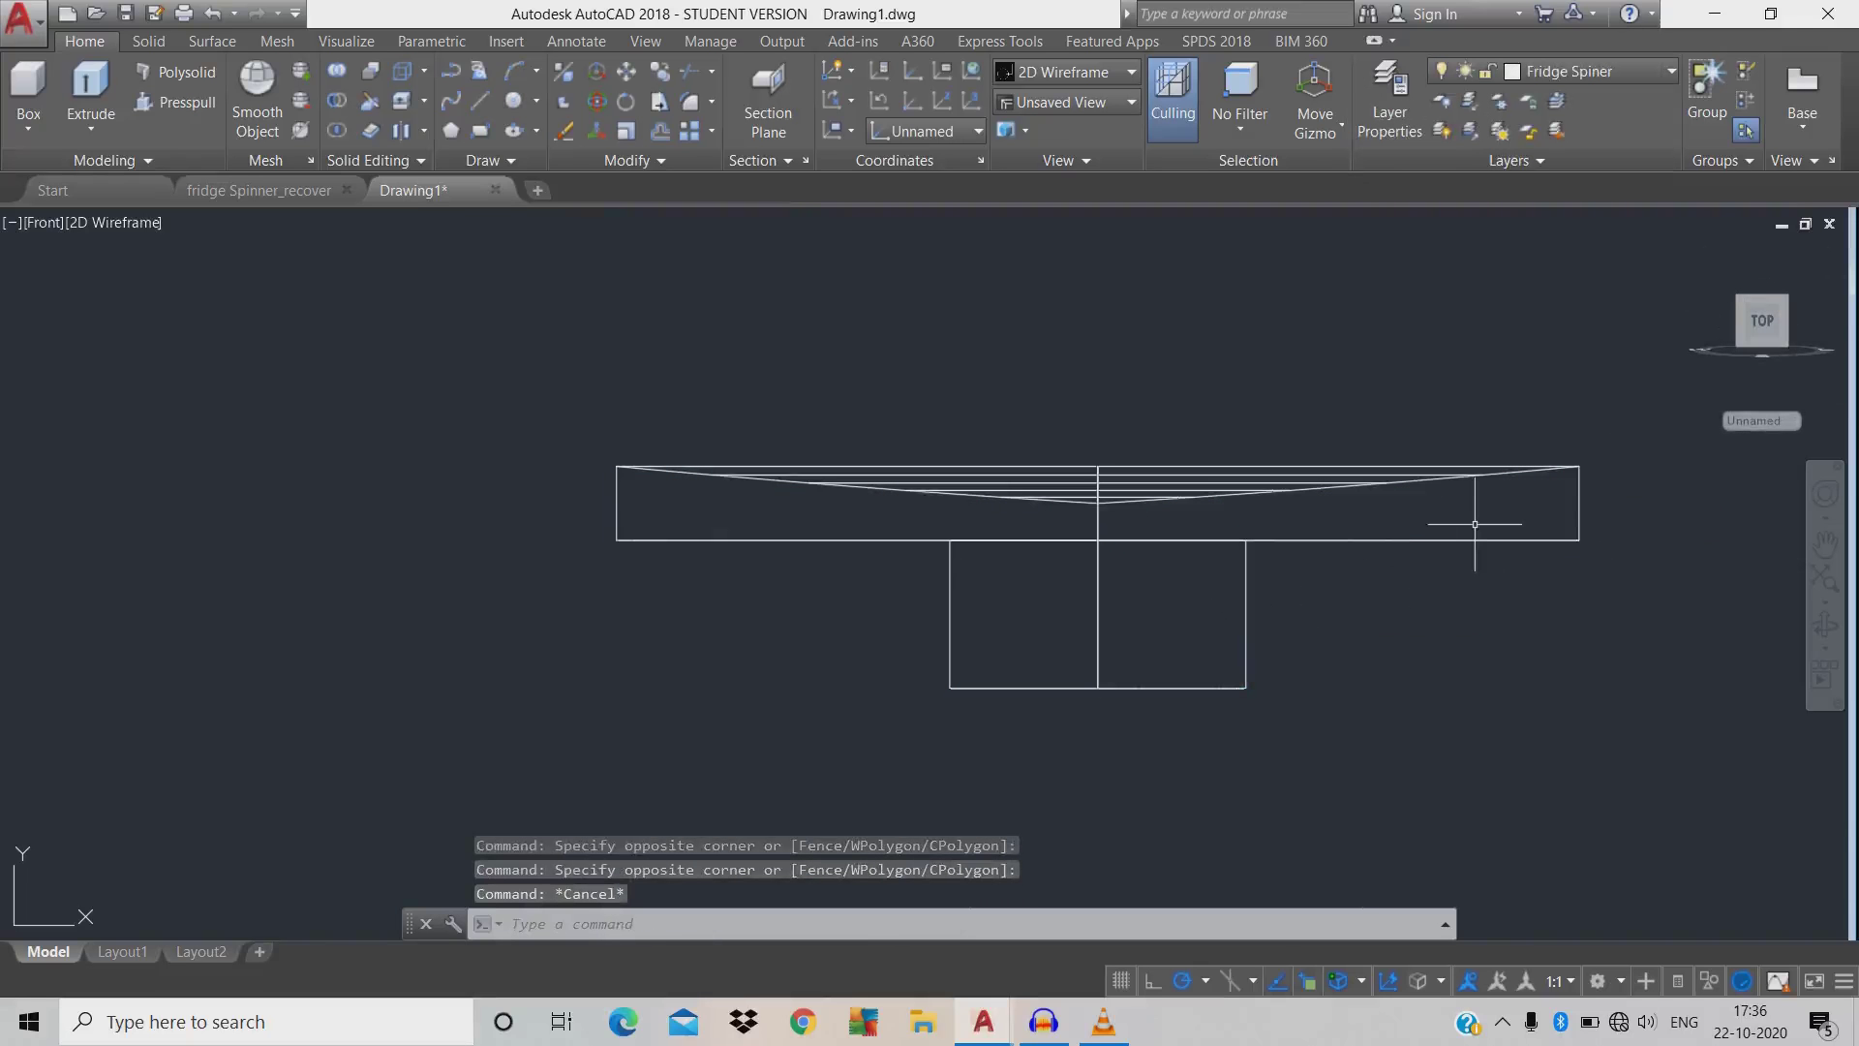
- Union the disc and the cylinder below it into a single solid
{"action": "type", "text": "unio"}
{"action": "key", "text": "Return"}
{"action": "left_click", "coordinate": [1472, 680]}
{"action": "left_click", "coordinate": [1253, 444]}
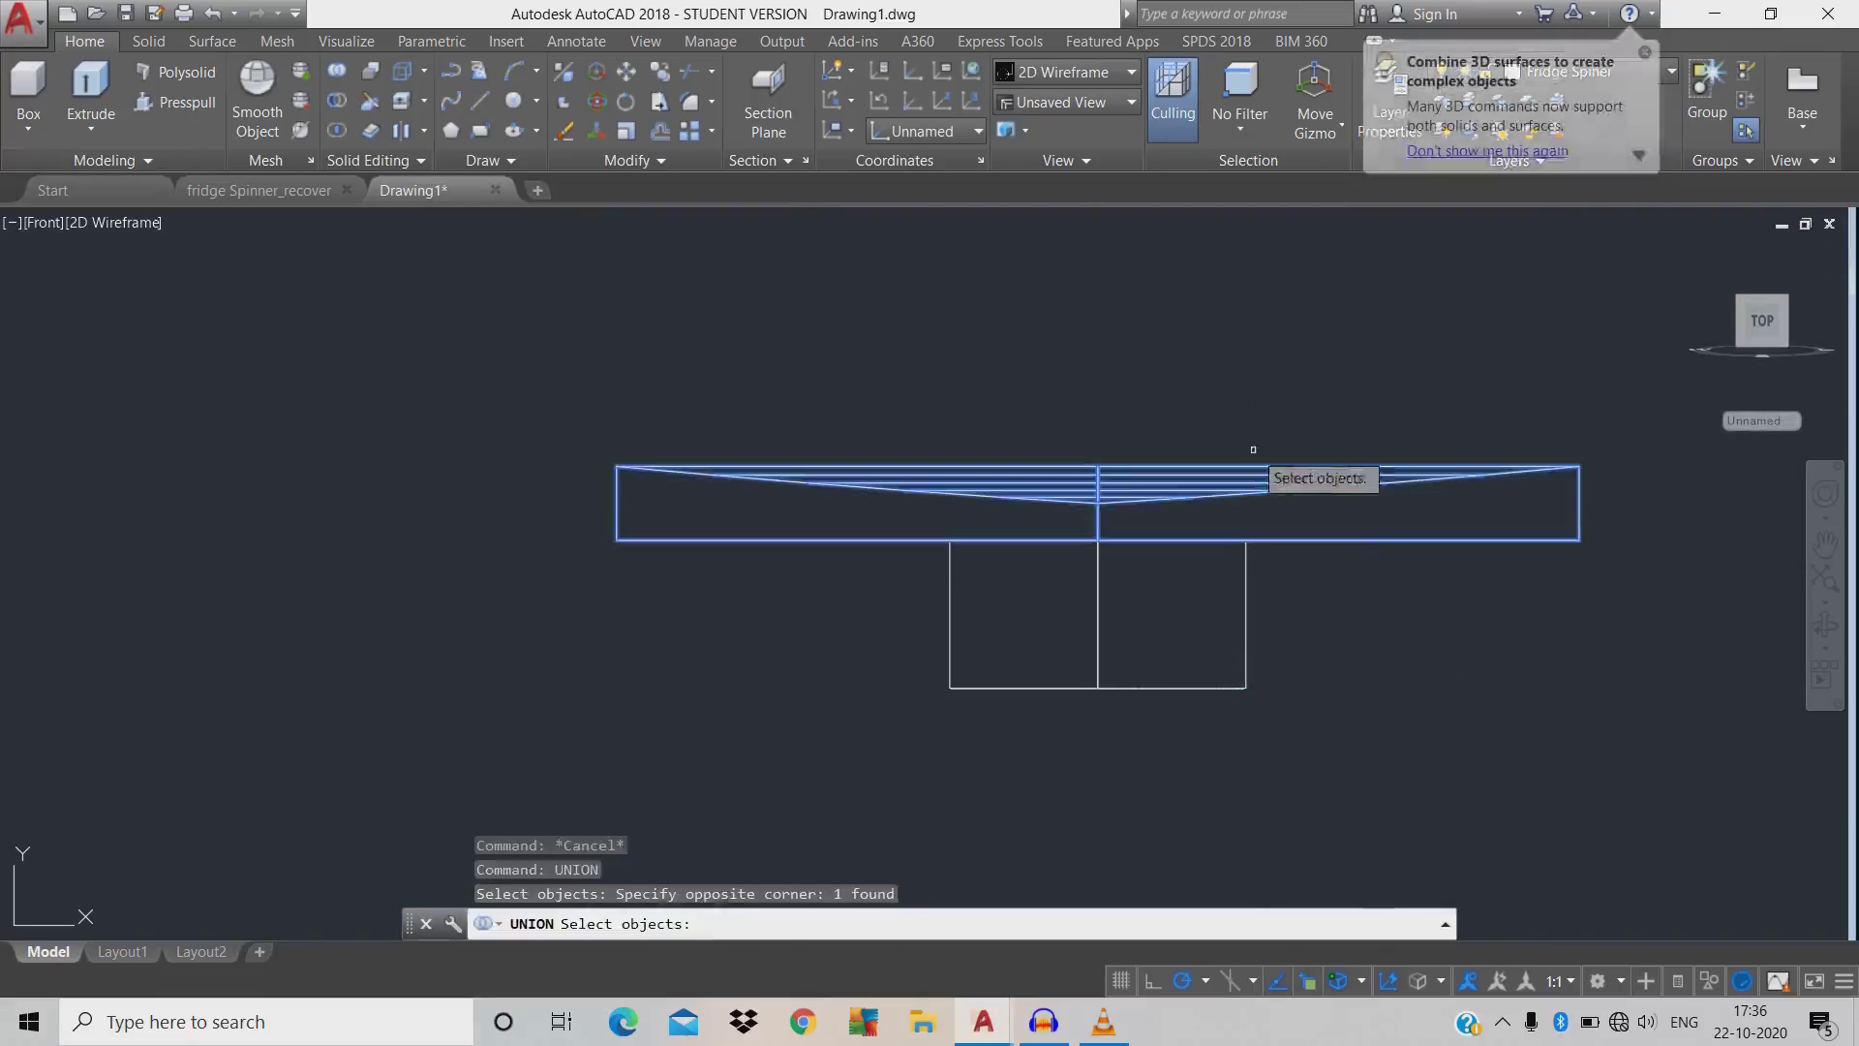
{"action": "left_click", "coordinate": [1293, 604]}
{"action": "left_click", "coordinate": [1230, 620]}
{"action": "key", "text": "Return"}
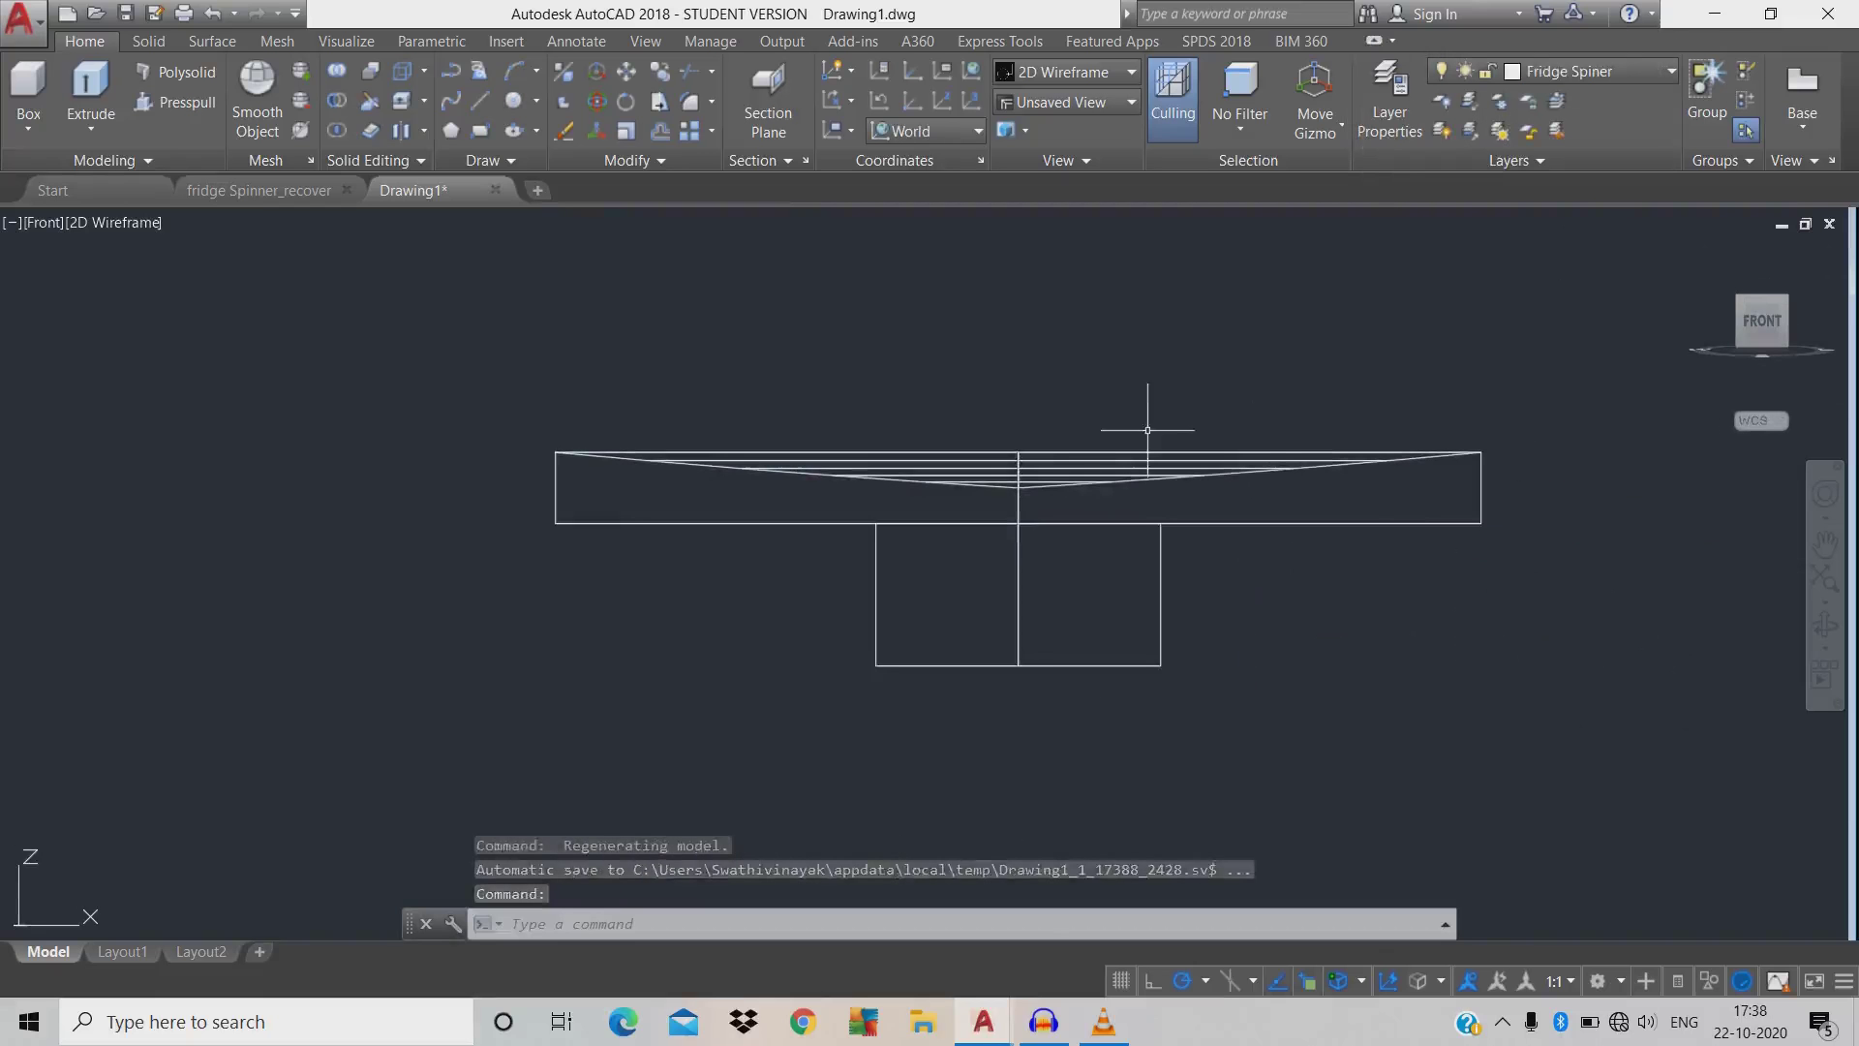
{"action": "type", "text": "m"}
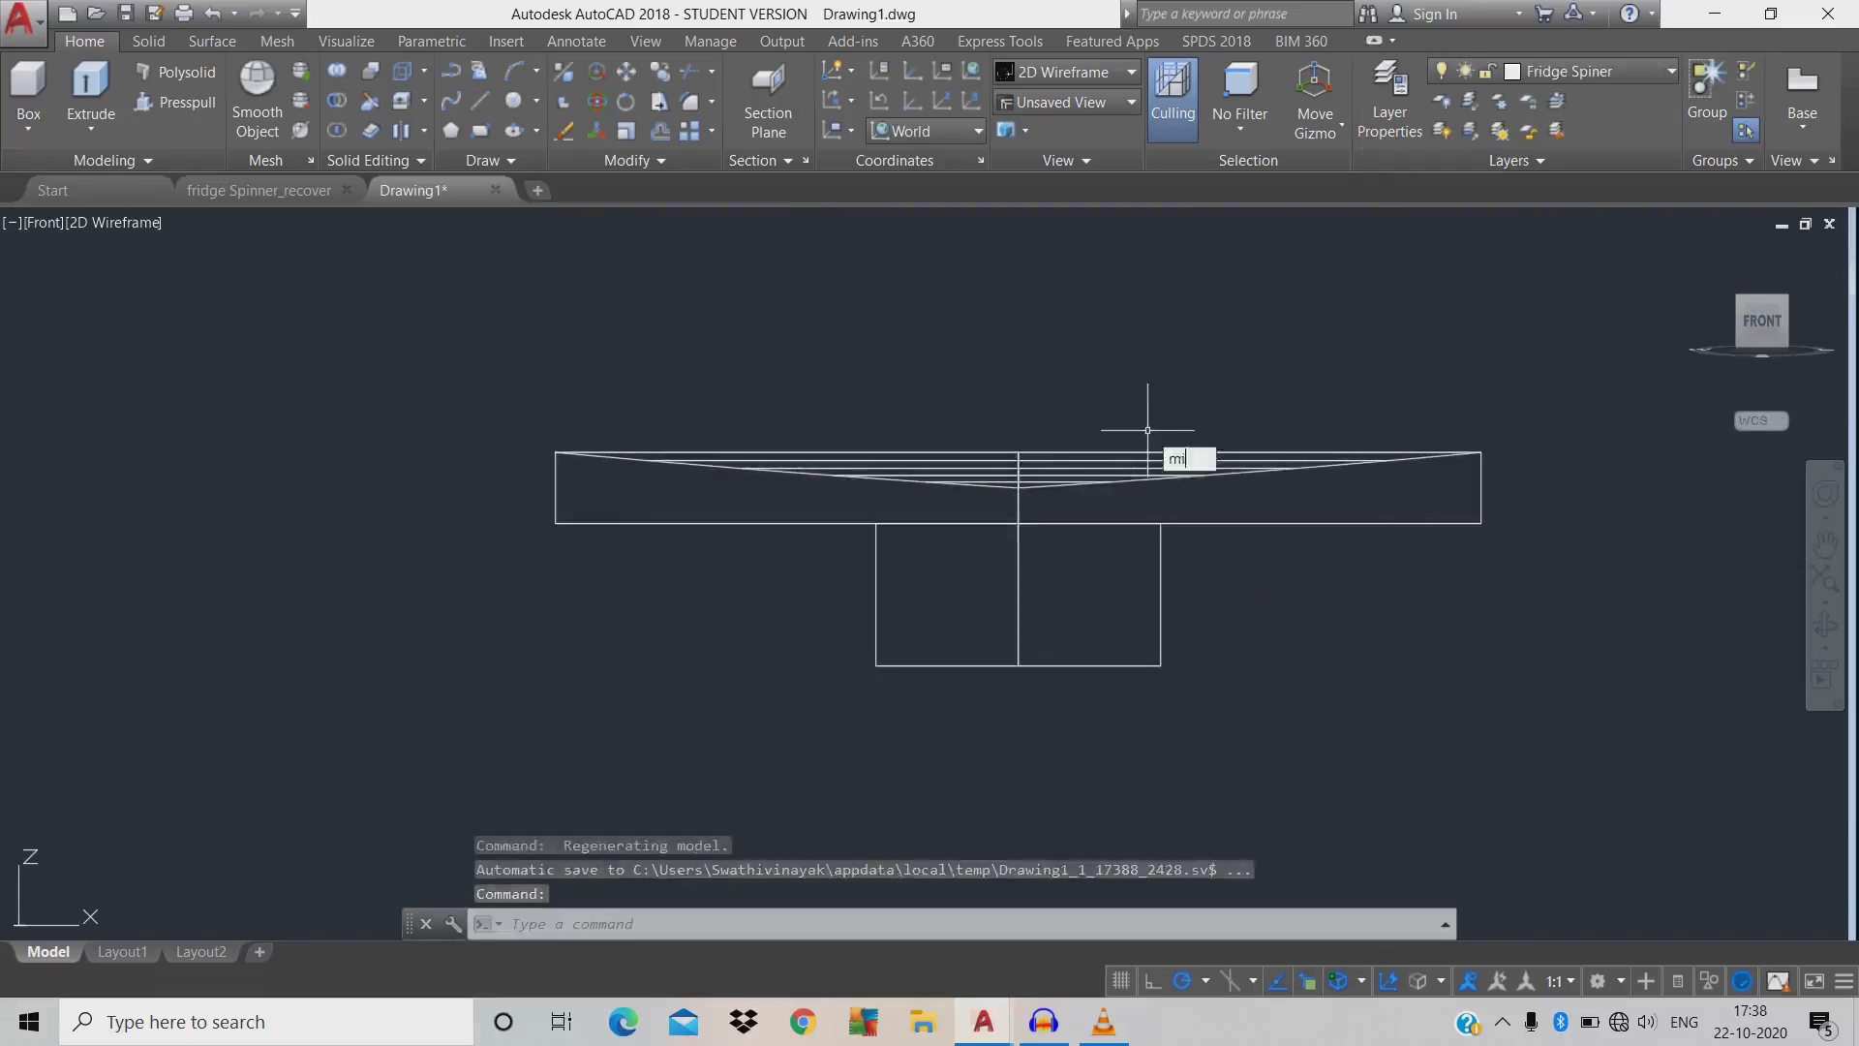
{"action": "type", "text": "i"}
{"action": "key", "text": "Return"}
{"action": "left_click", "coordinate": [1268, 508]}
{"action": "left_click", "coordinate": [1247, 568]}
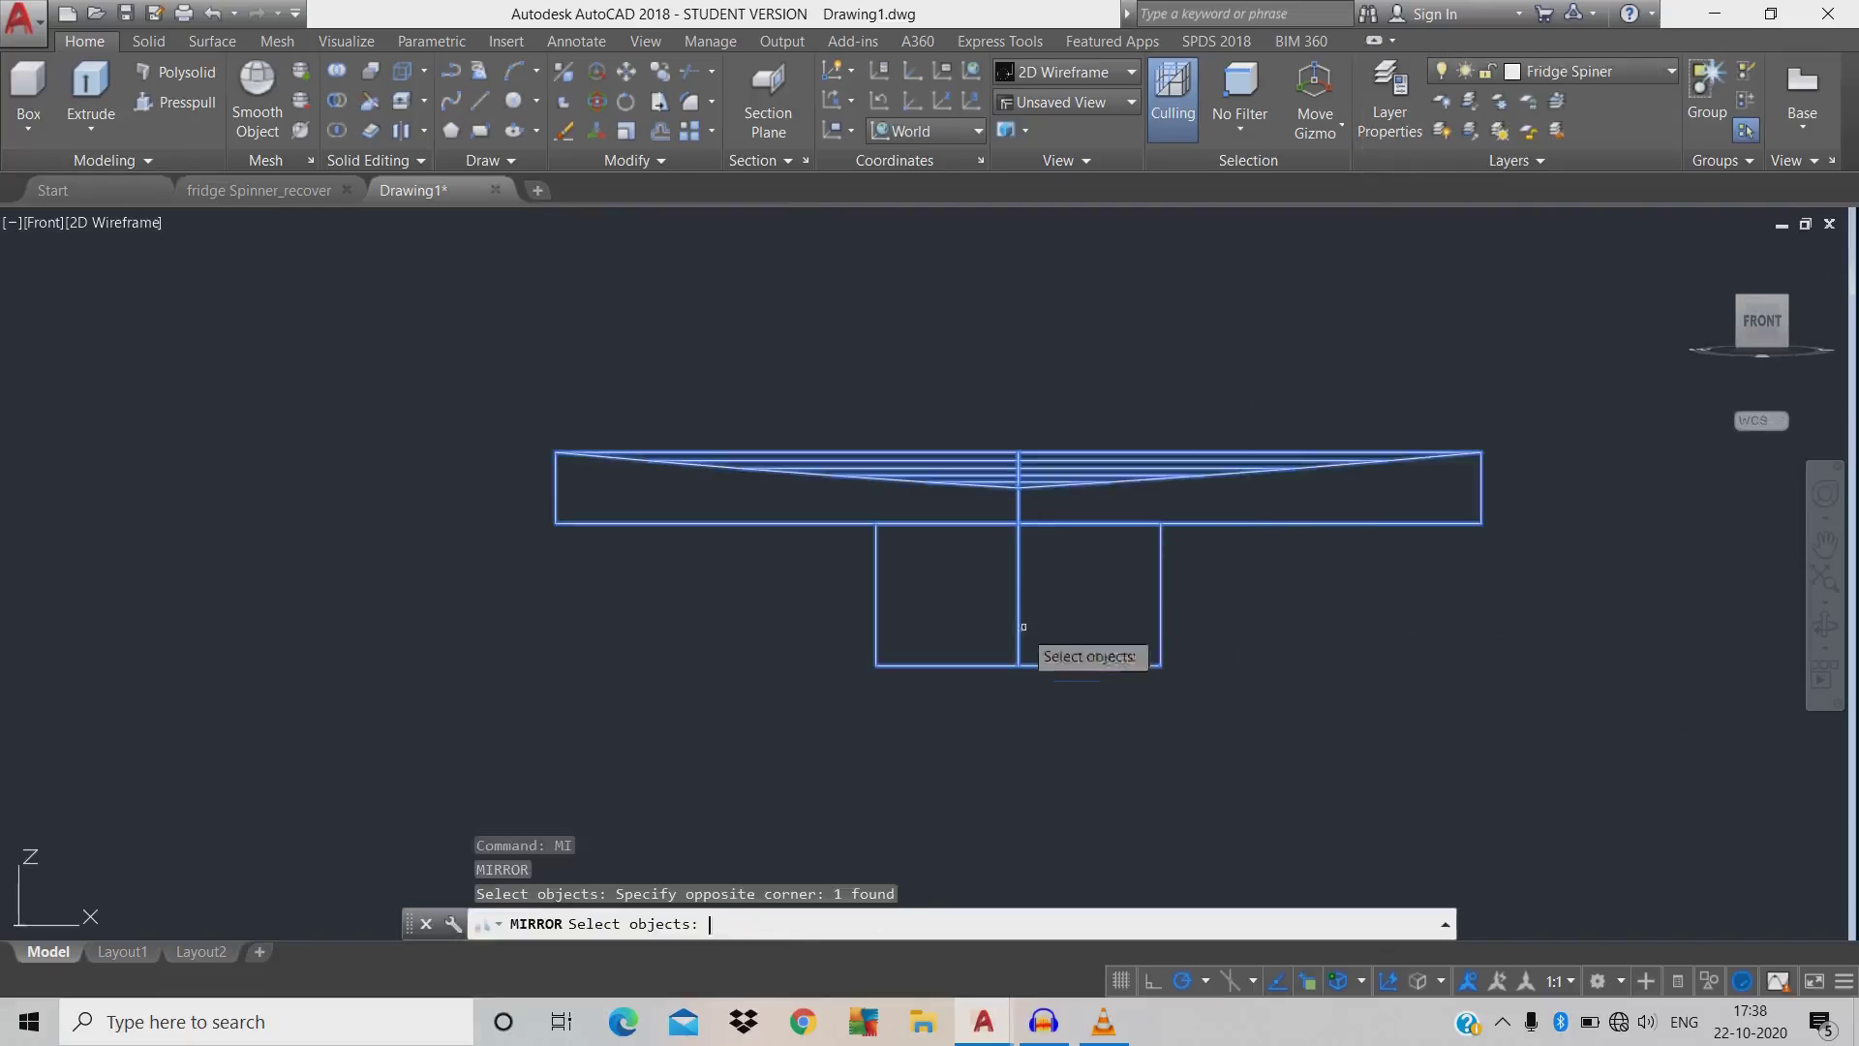
{"action": "key", "text": "Return"}
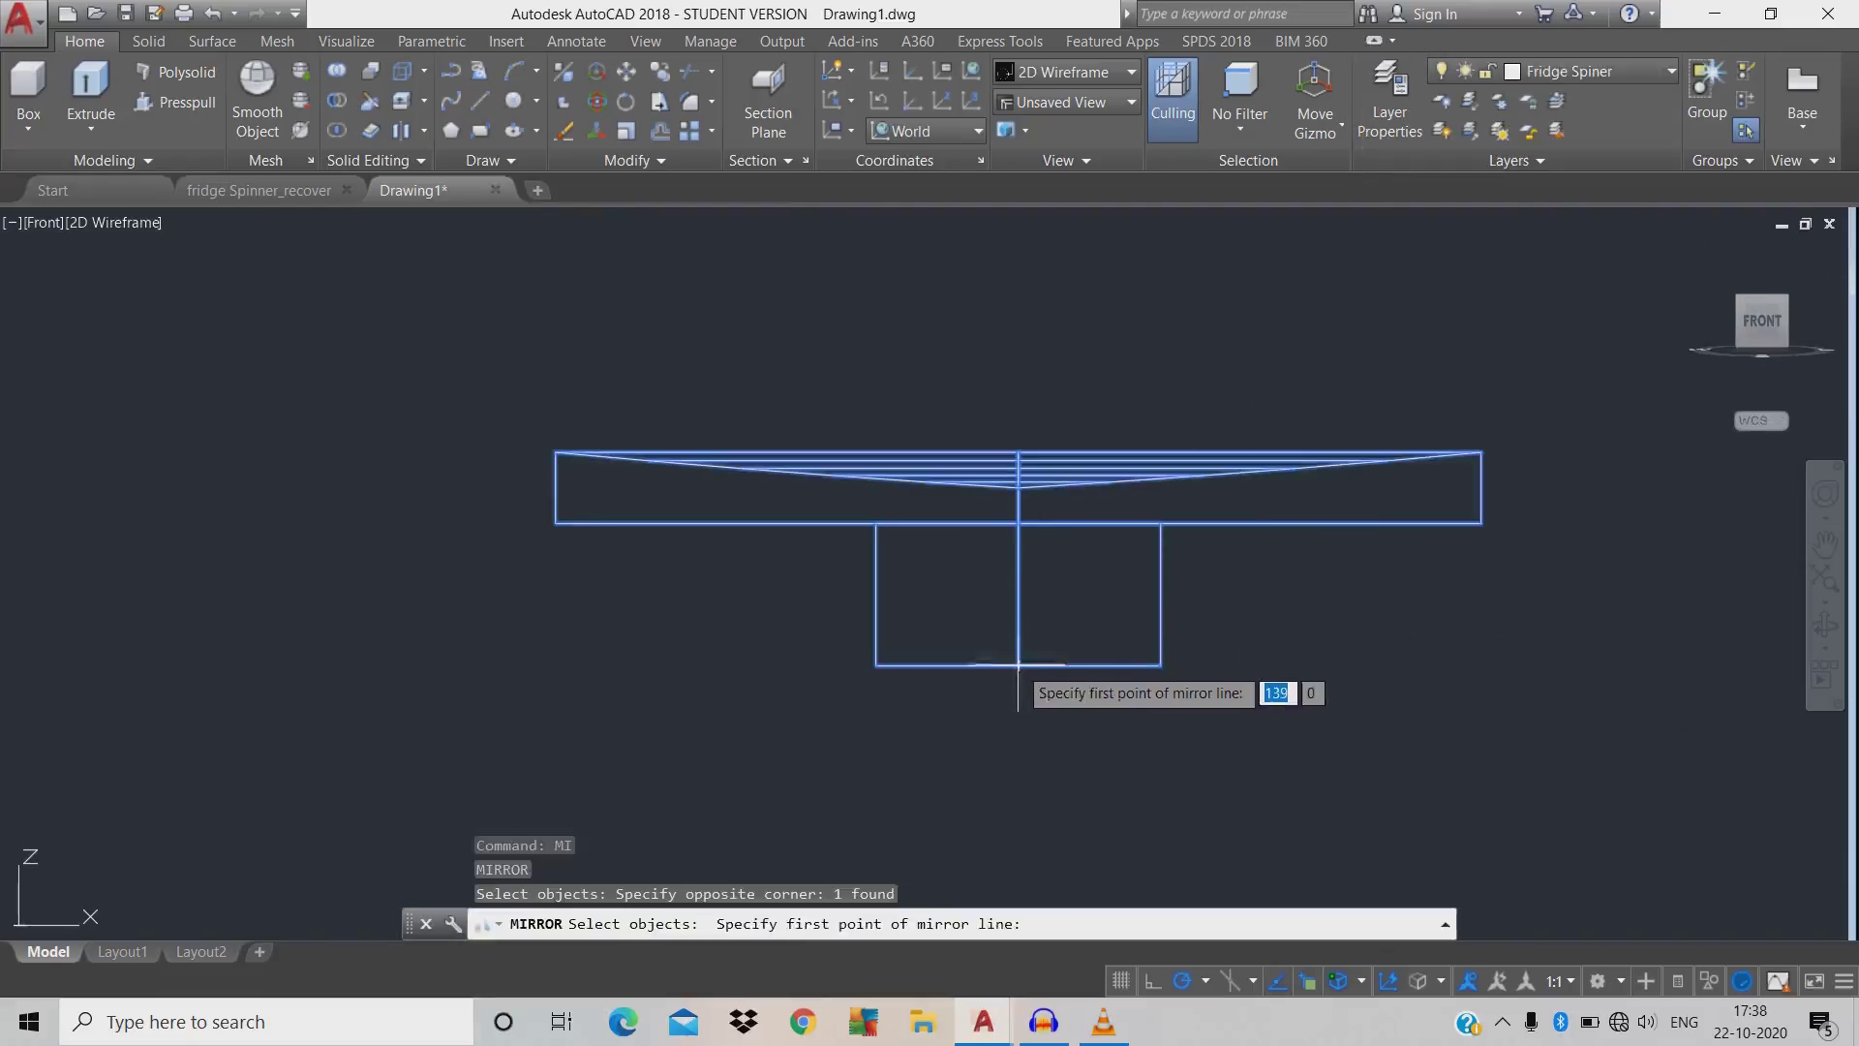
{"action": "left_click", "coordinate": [1017, 665]}
{"action": "key", "text": "Escape"}
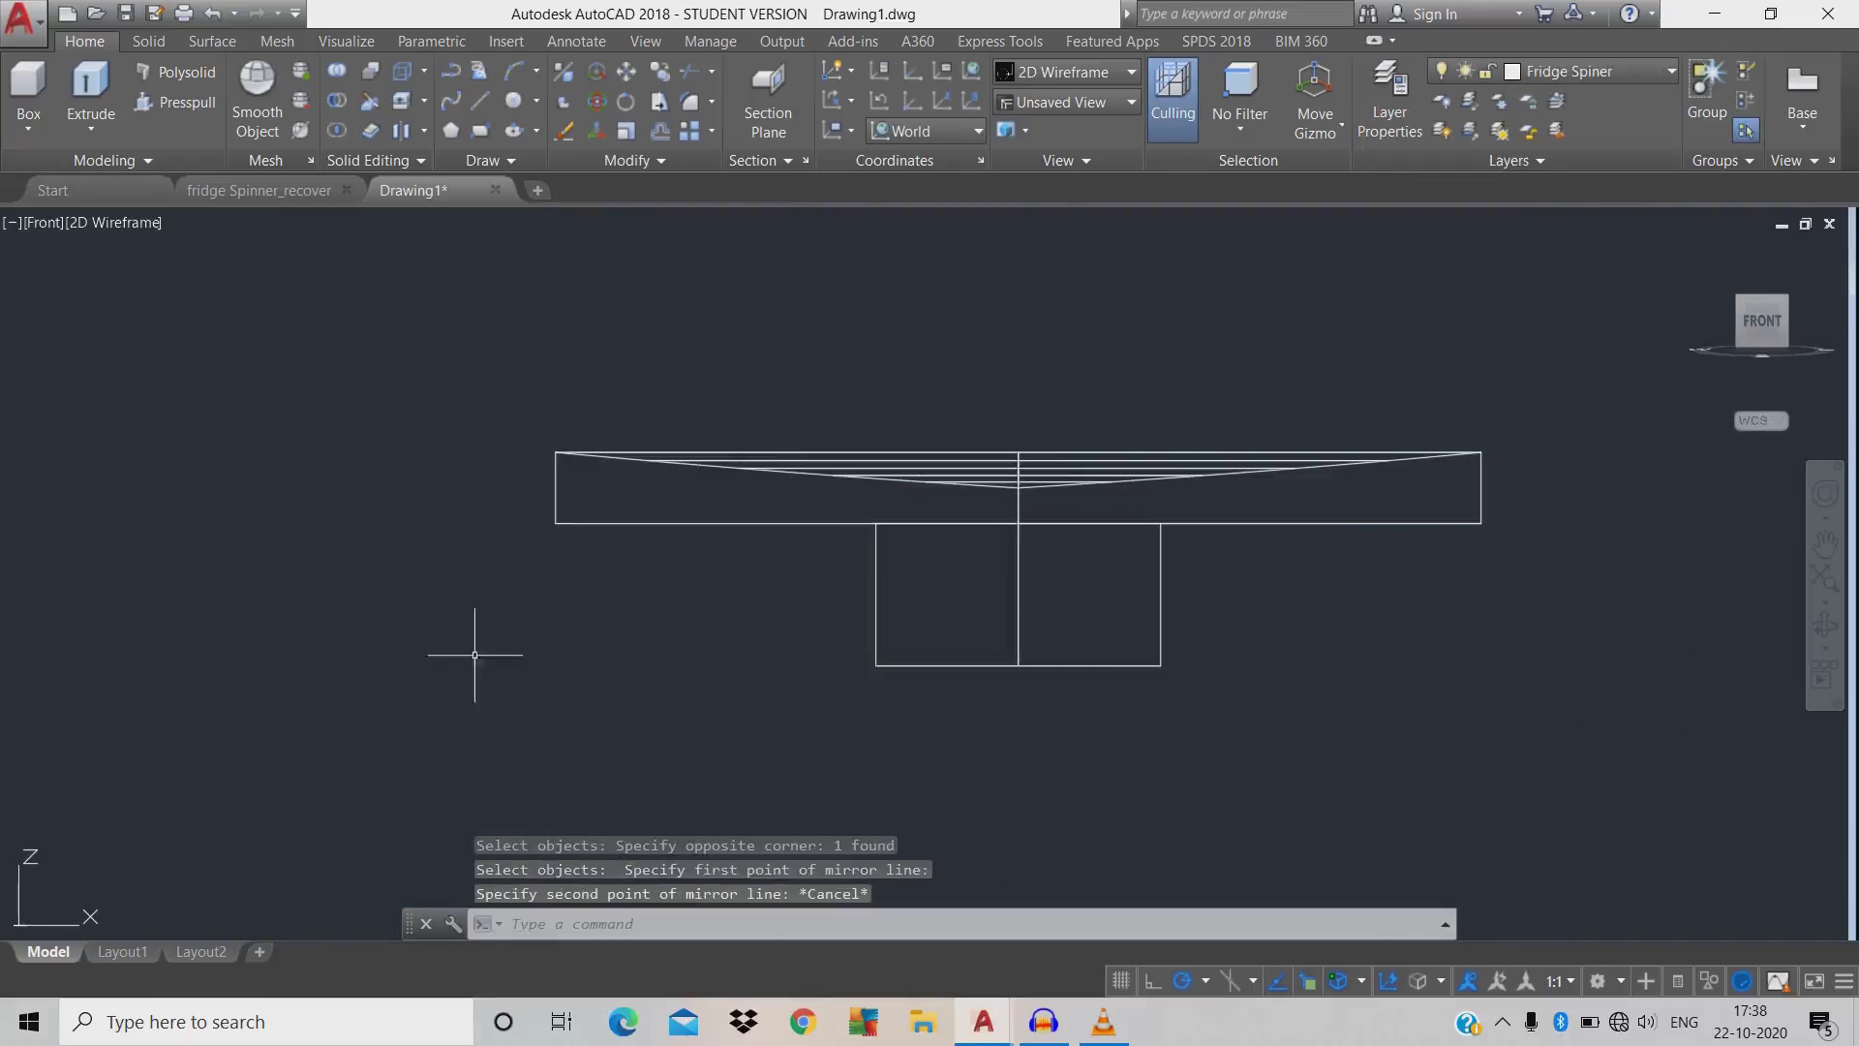
- Align the UCS with the current front view
{"action": "left_click", "coordinate": [842, 131]}
{"action": "left_click", "coordinate": [842, 167]}
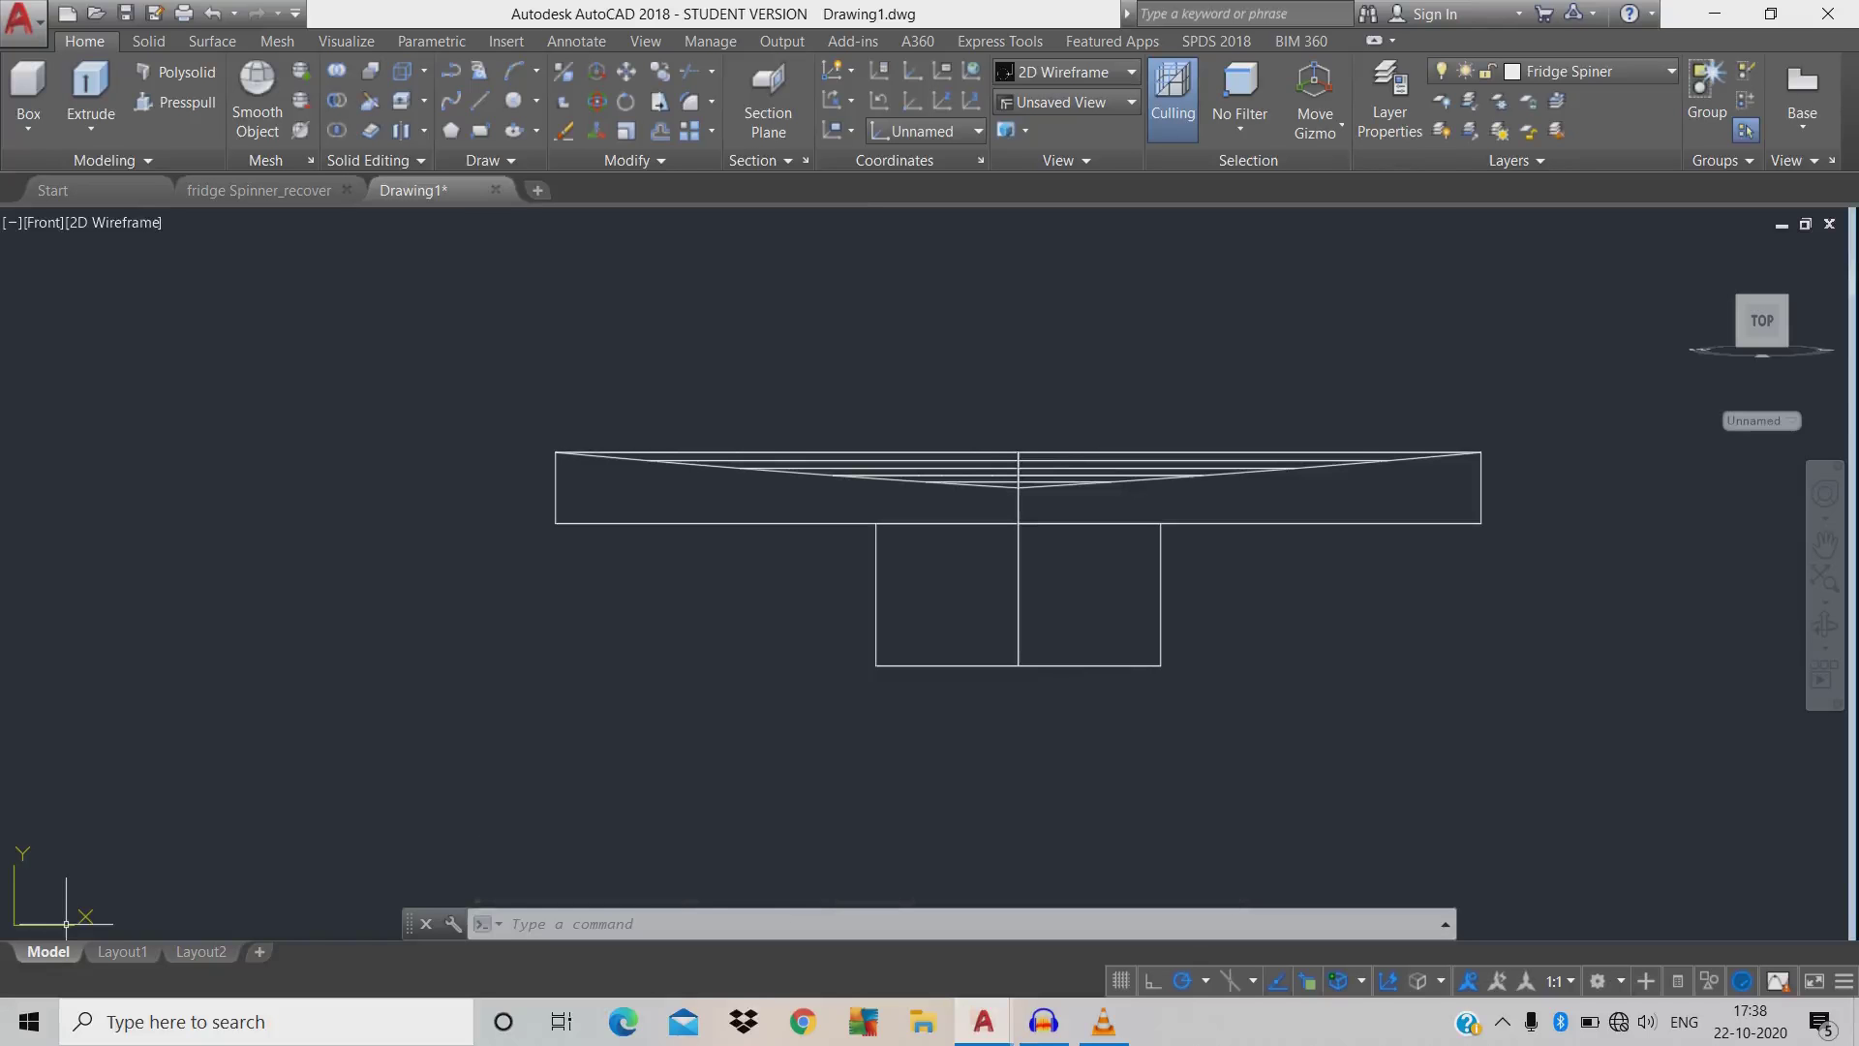
{"action": "key", "text": "Return"}
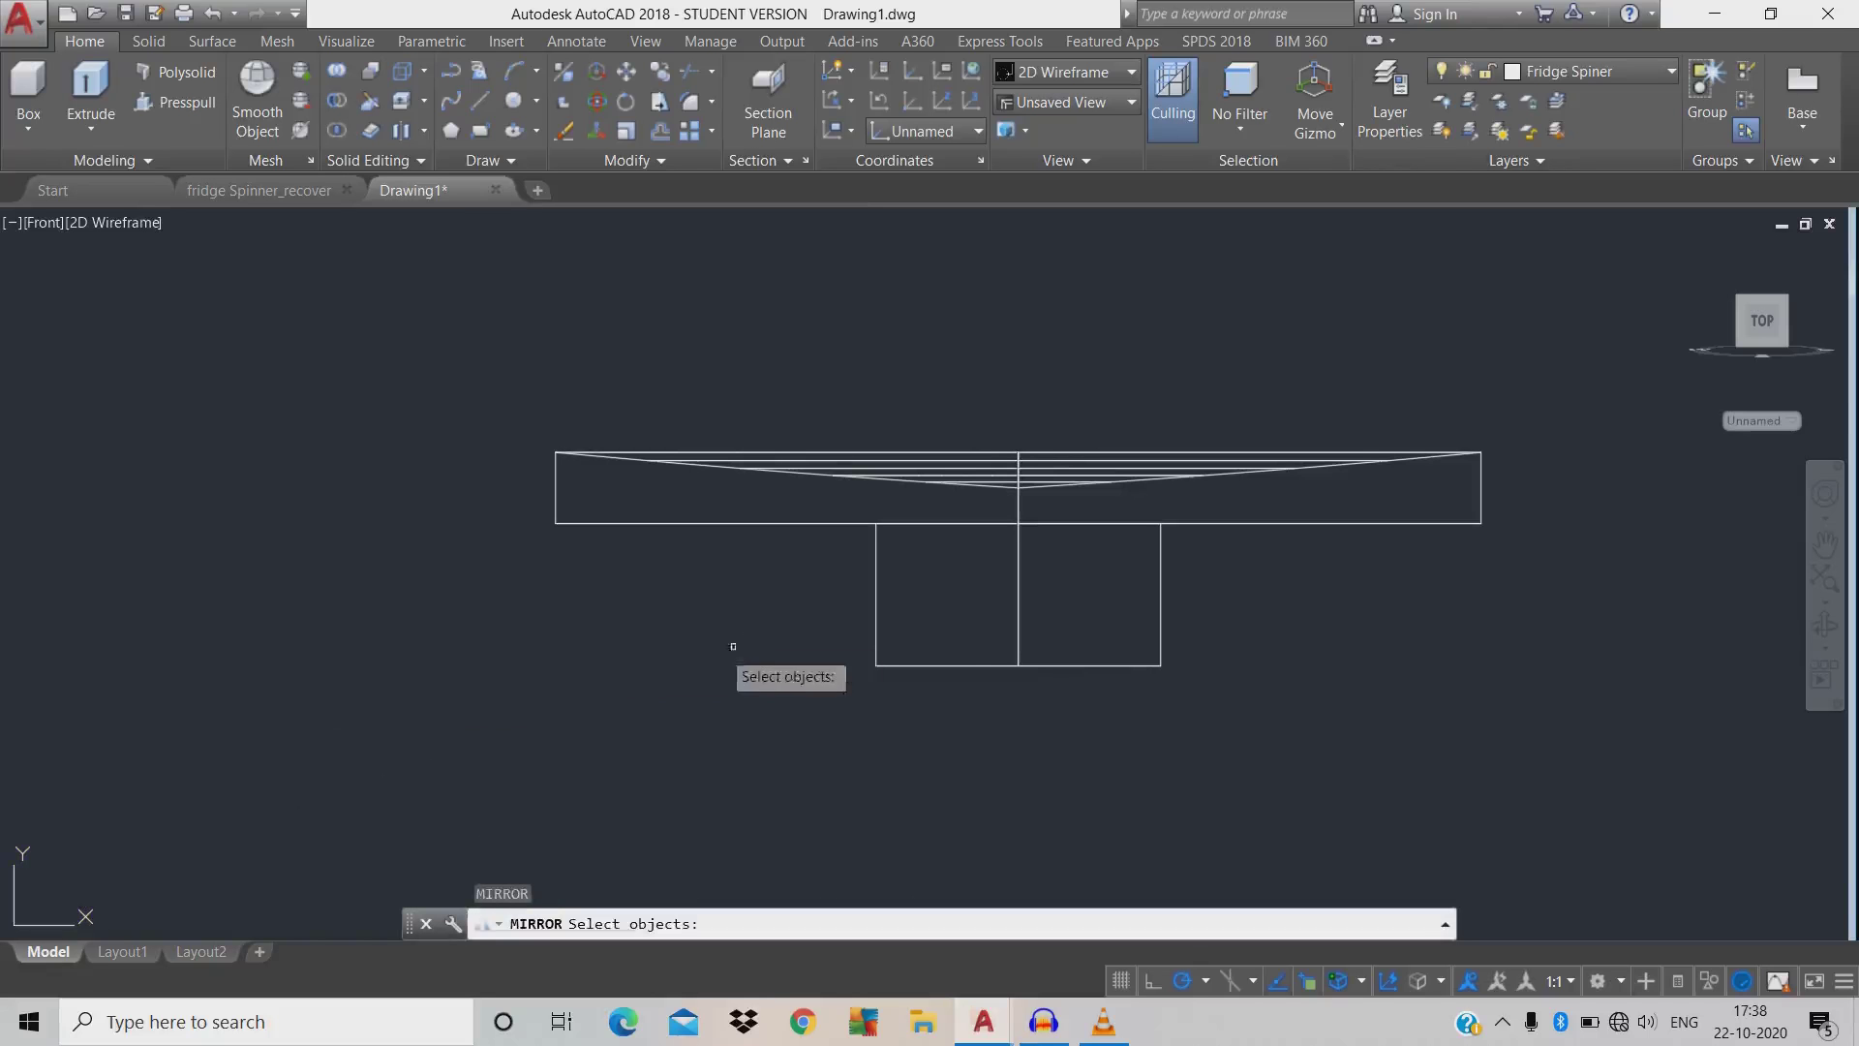
{"action": "left_click", "coordinate": [880, 620]}
{"action": "key", "text": "Escape"}
- Mirror the cap solid downward about a horizontal line through the cylinder's bottom centre, keeping the original
{"action": "type", "text": "mi"}
{"action": "key", "text": "Return"}
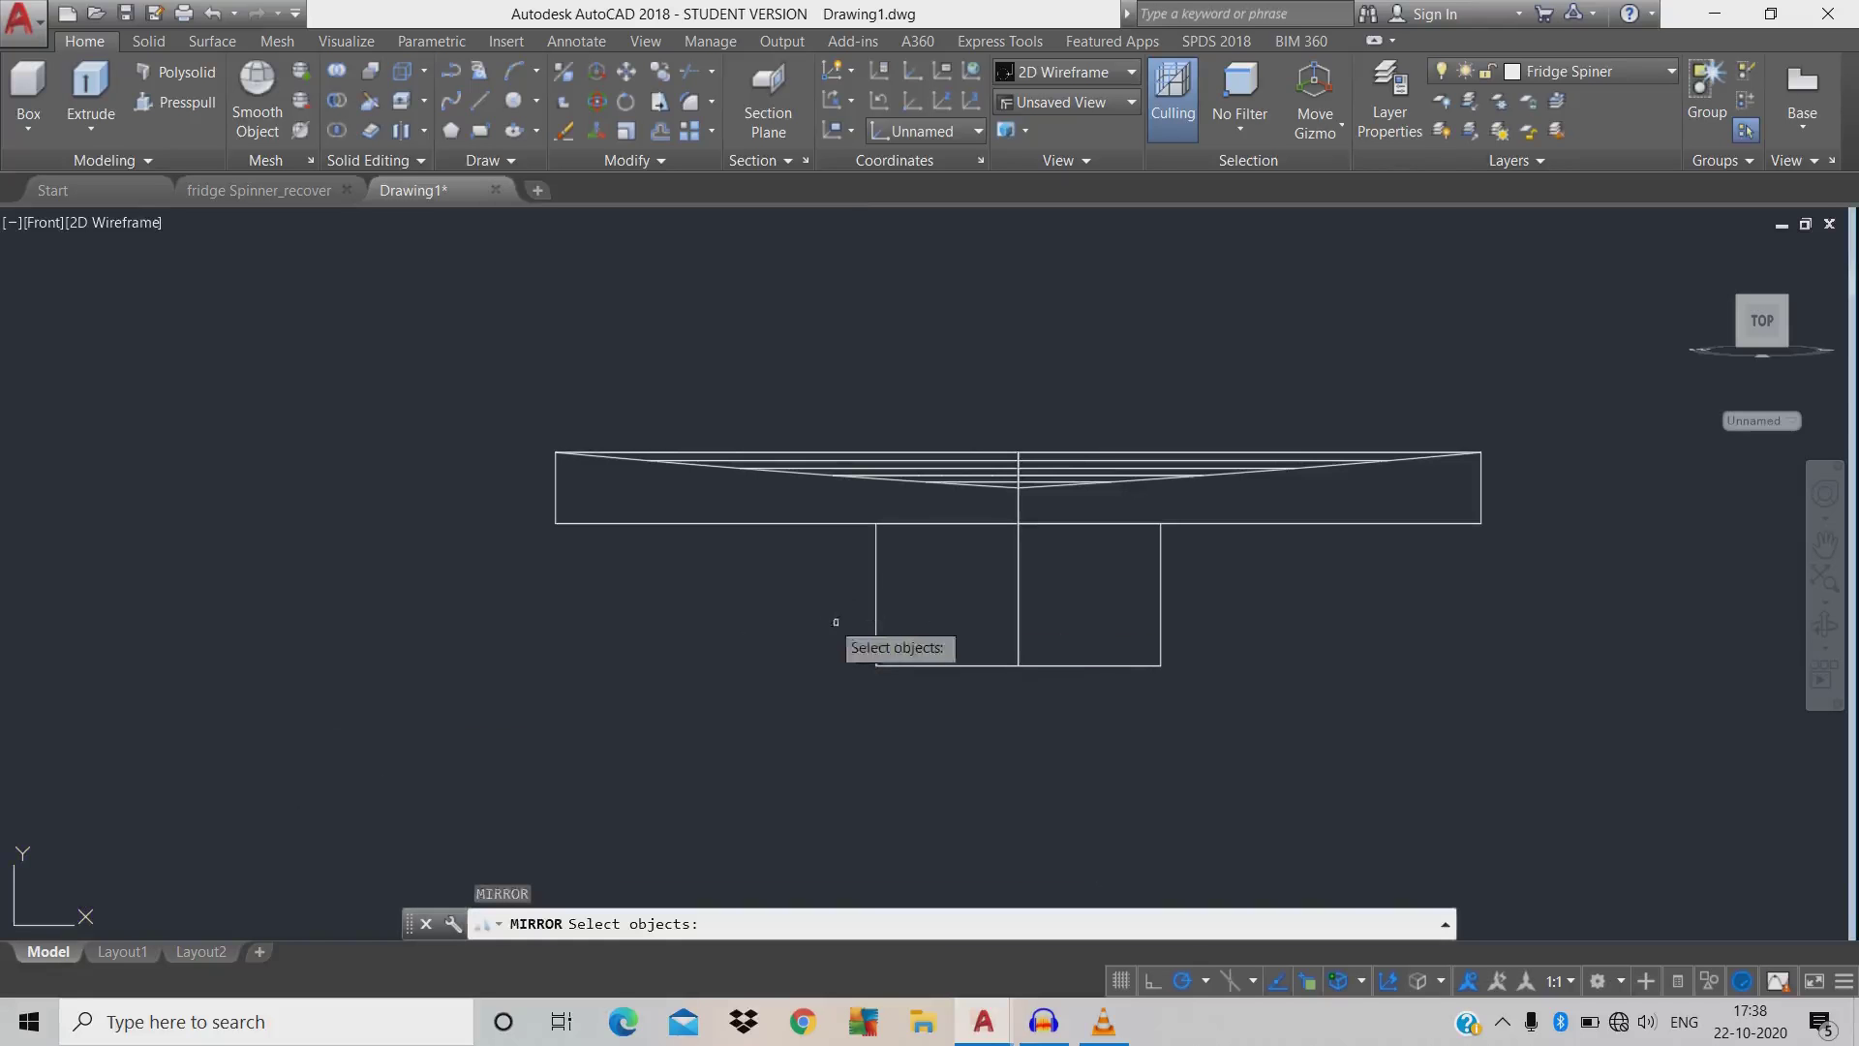
{"action": "left_click", "coordinate": [877, 641]}
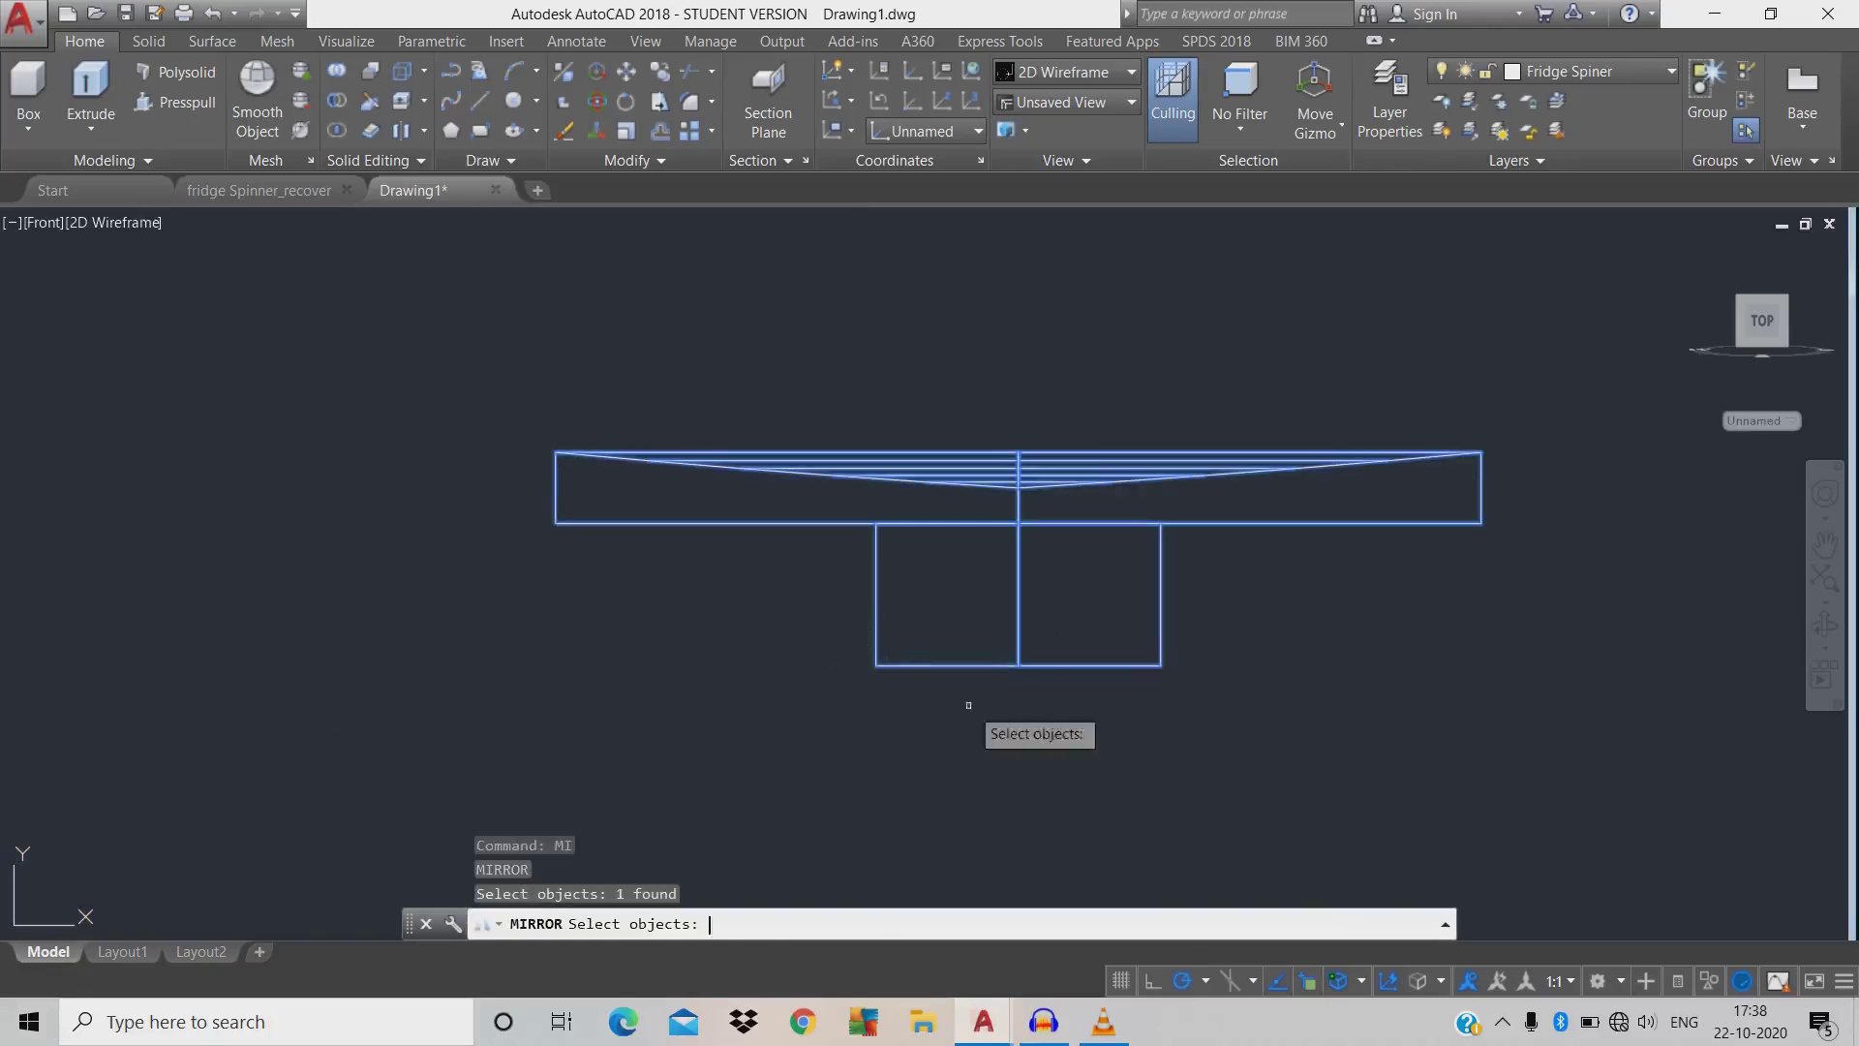
{"action": "key", "text": "Return"}
{"action": "left_click", "coordinate": [1018, 666]}
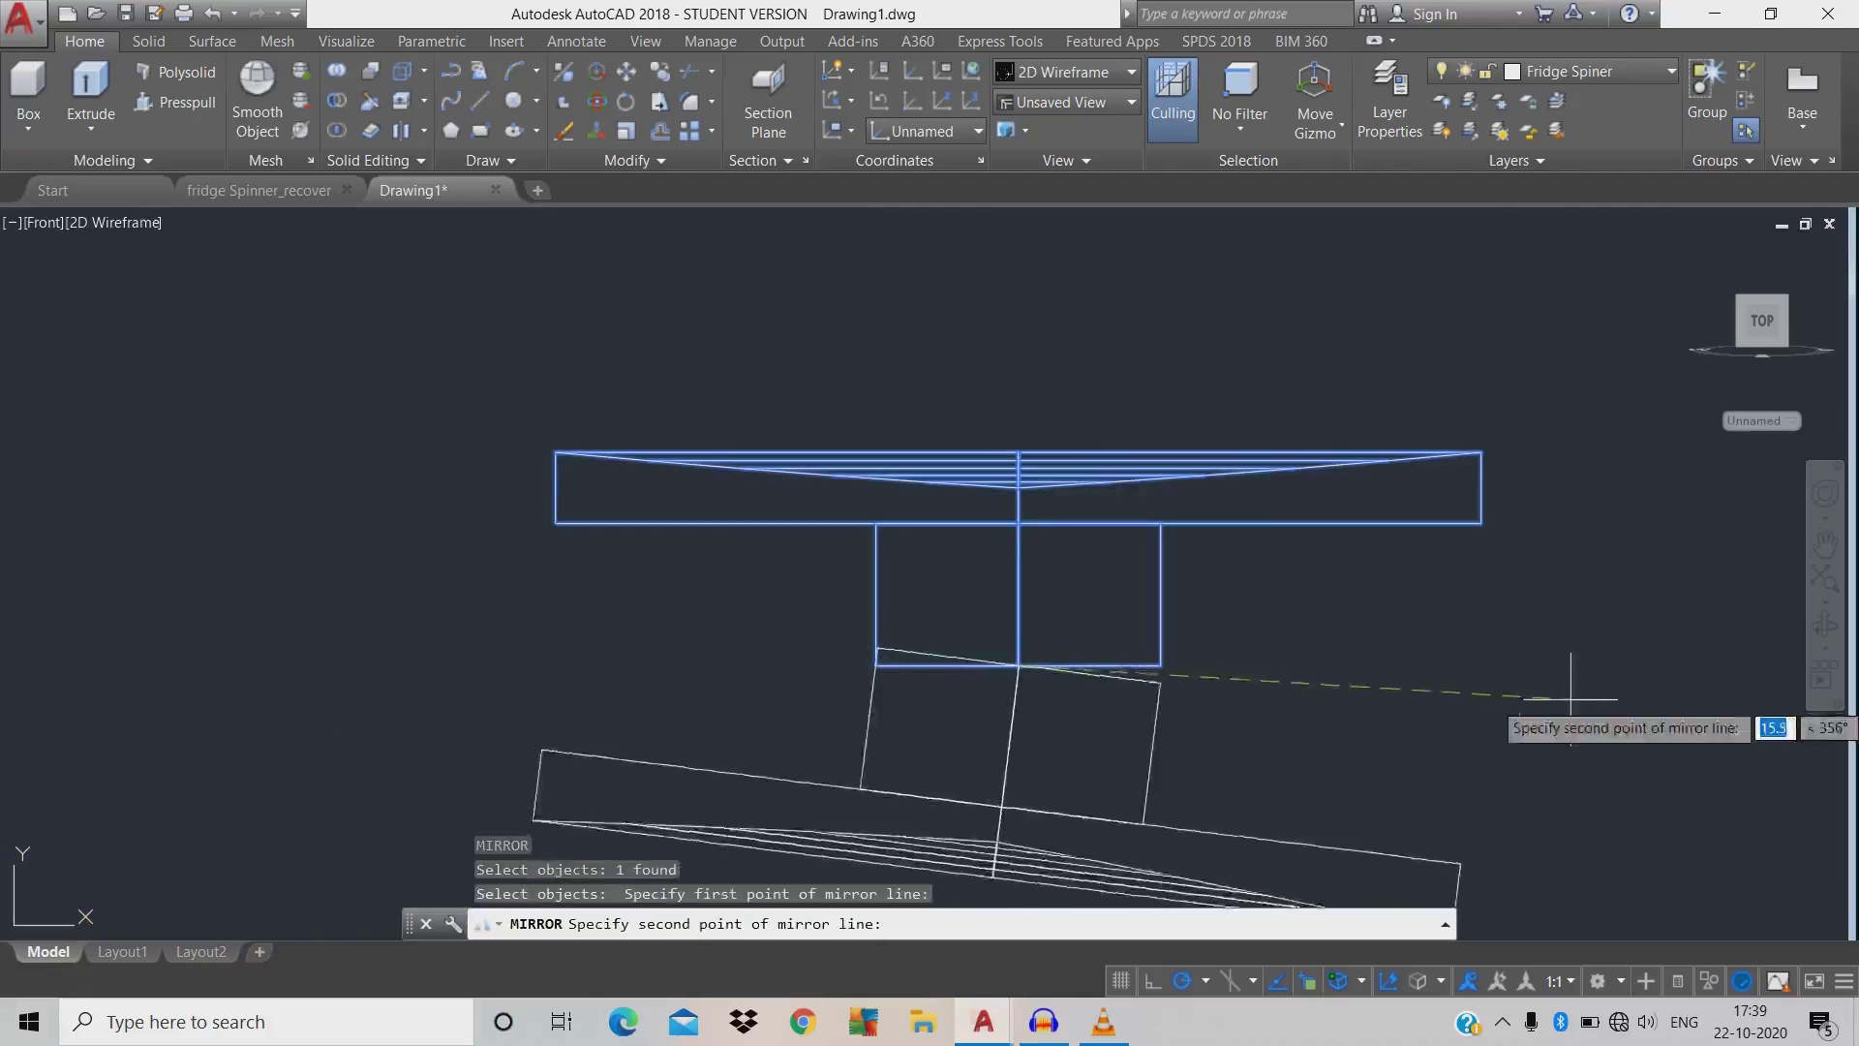
{"action": "left_click", "coordinate": [1589, 657]}
{"action": "key", "text": "Return"}
{"action": "scroll", "coordinate": [1375, 630], "scroll_direction": "down", "scroll_amount": 2}
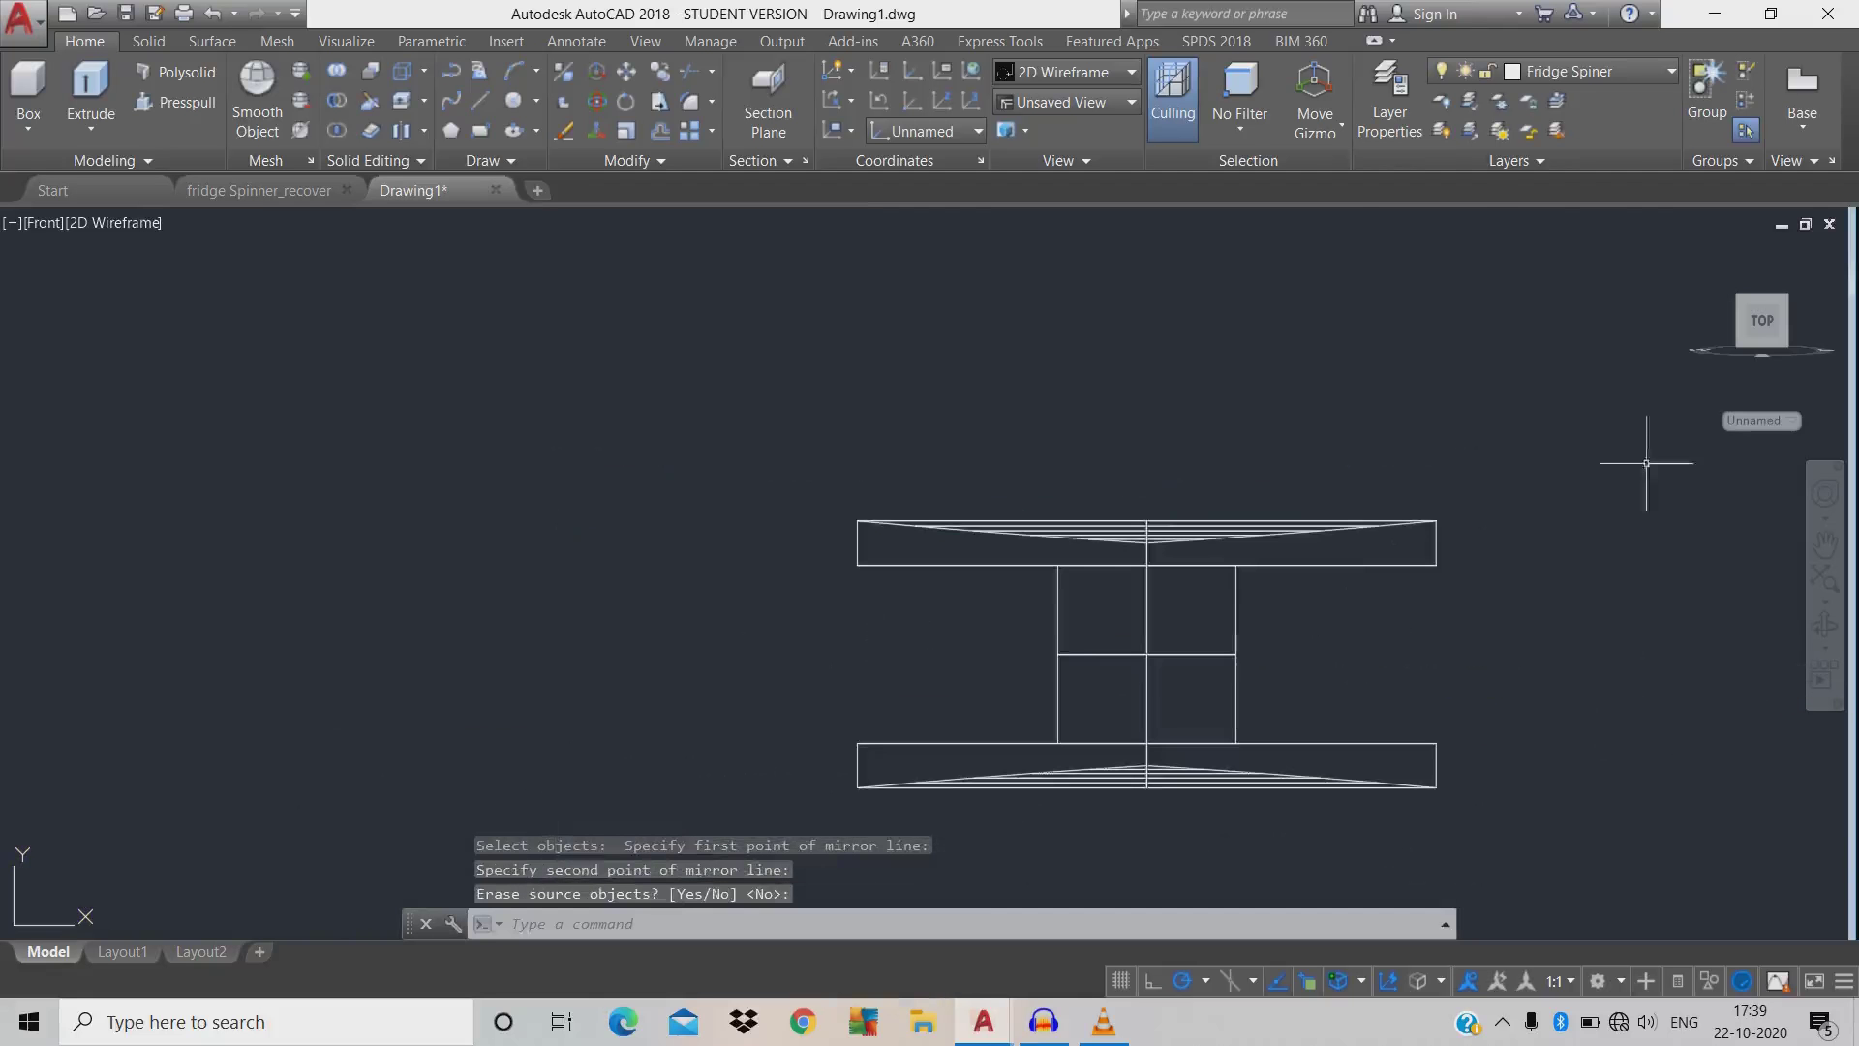
- Restore the world coordinate system and show the model in a tilted 3D view with the Realistic visual style
{"action": "left_click", "coordinate": [1761, 421]}
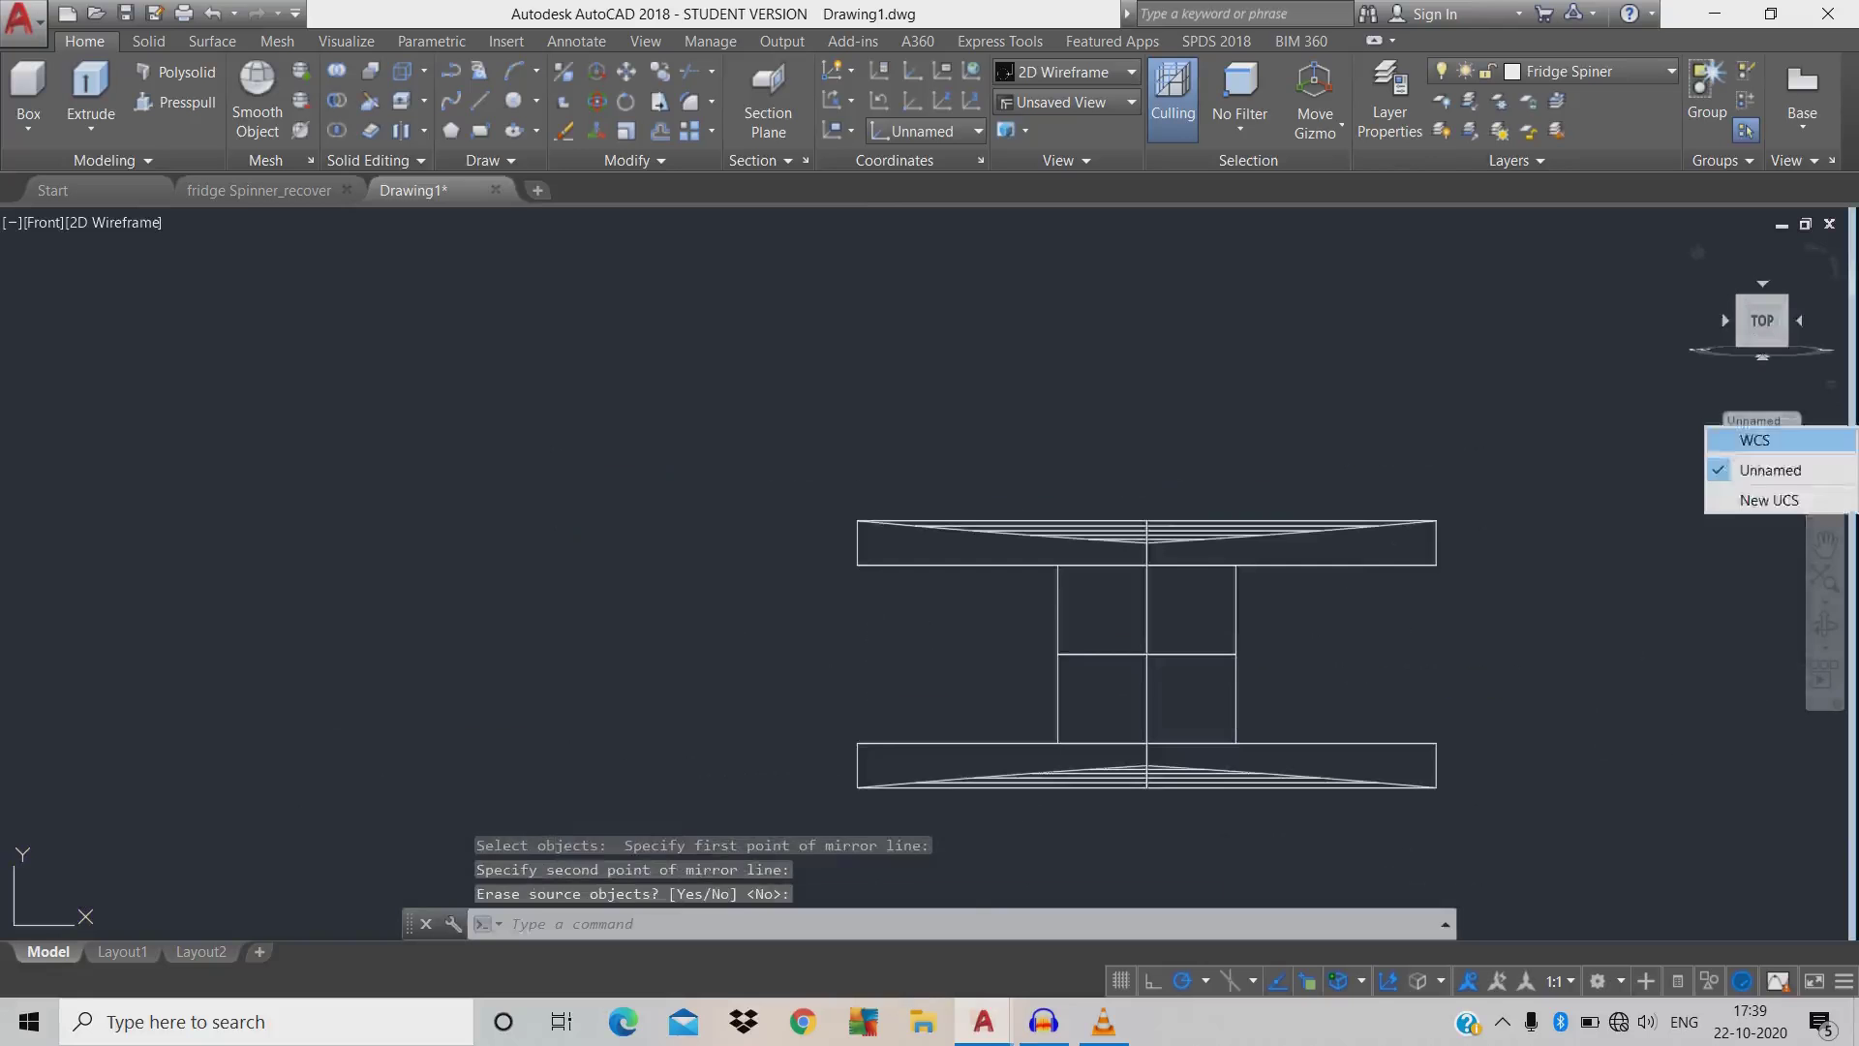
{"action": "left_click", "coordinate": [1738, 433]}
{"action": "middle_click_drag", "start_coordinate": [1162, 484], "coordinate": [1244, 389], "text": "shift"}
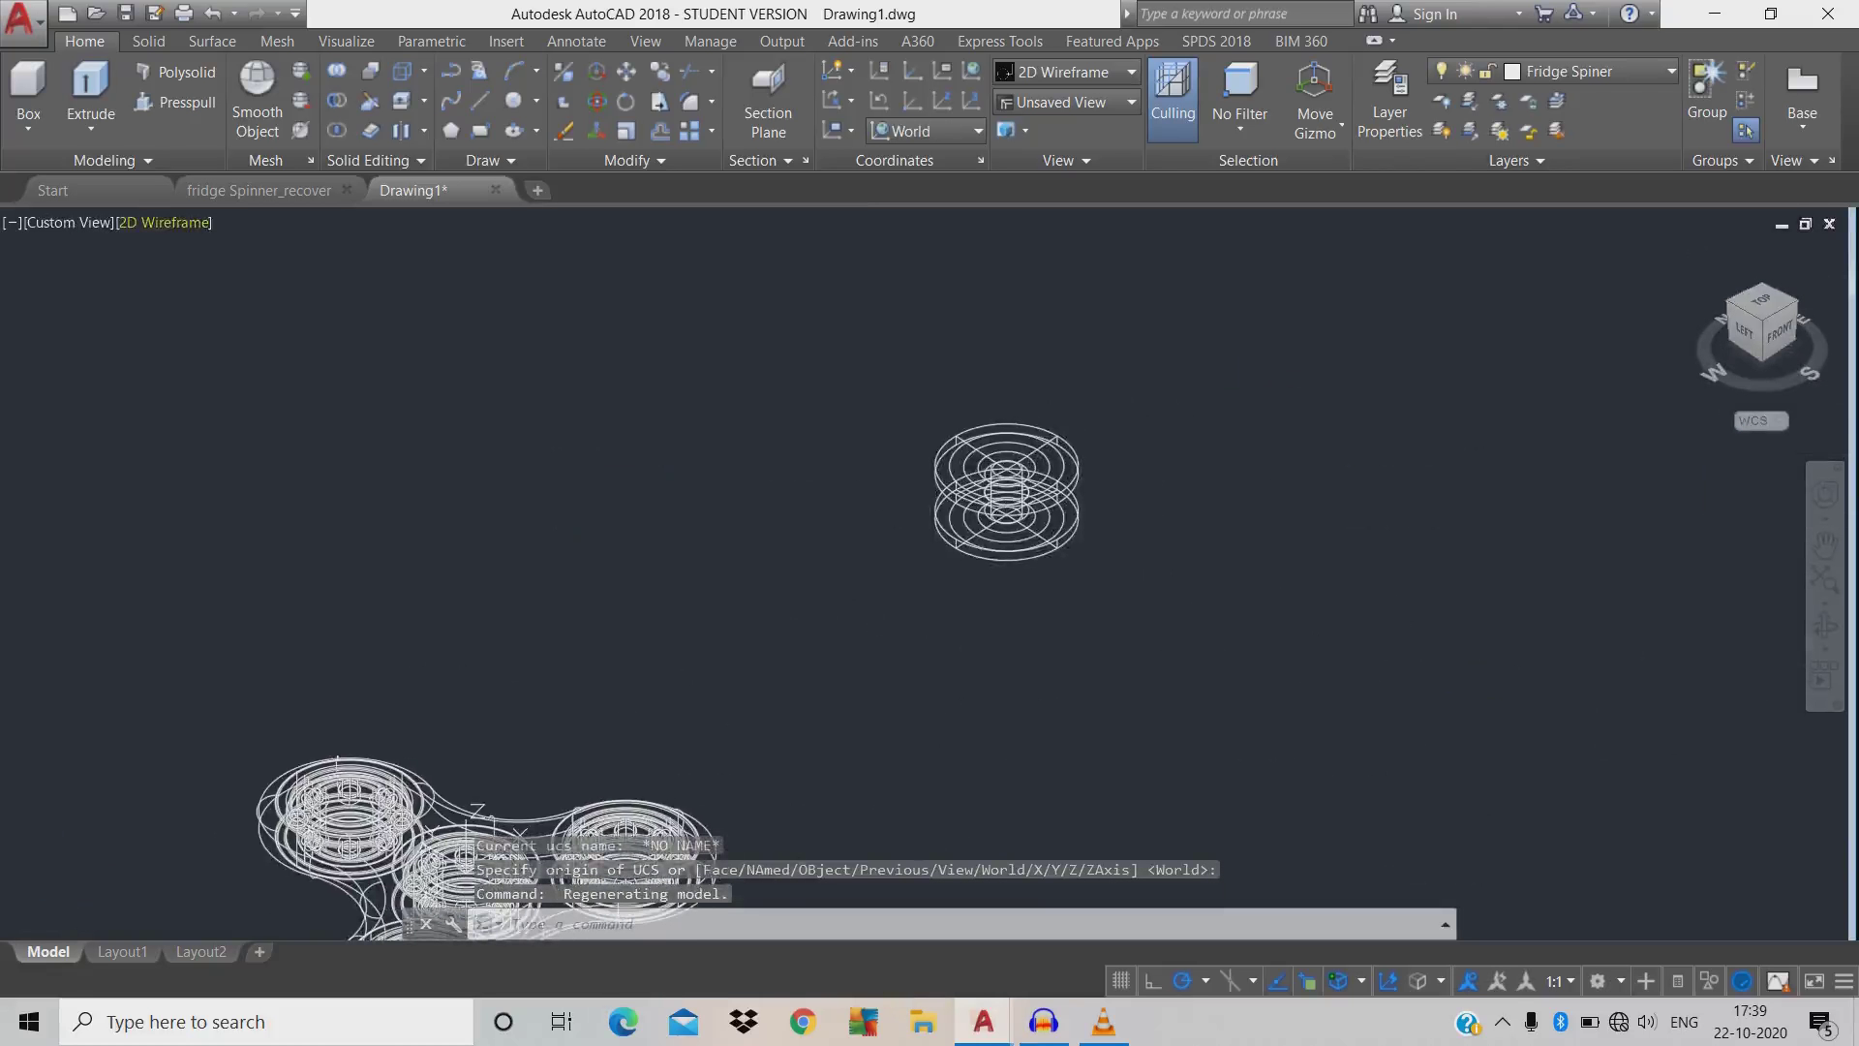
{"action": "left_click", "coordinate": [163, 222]}
{"action": "left_click", "coordinate": [221, 343]}
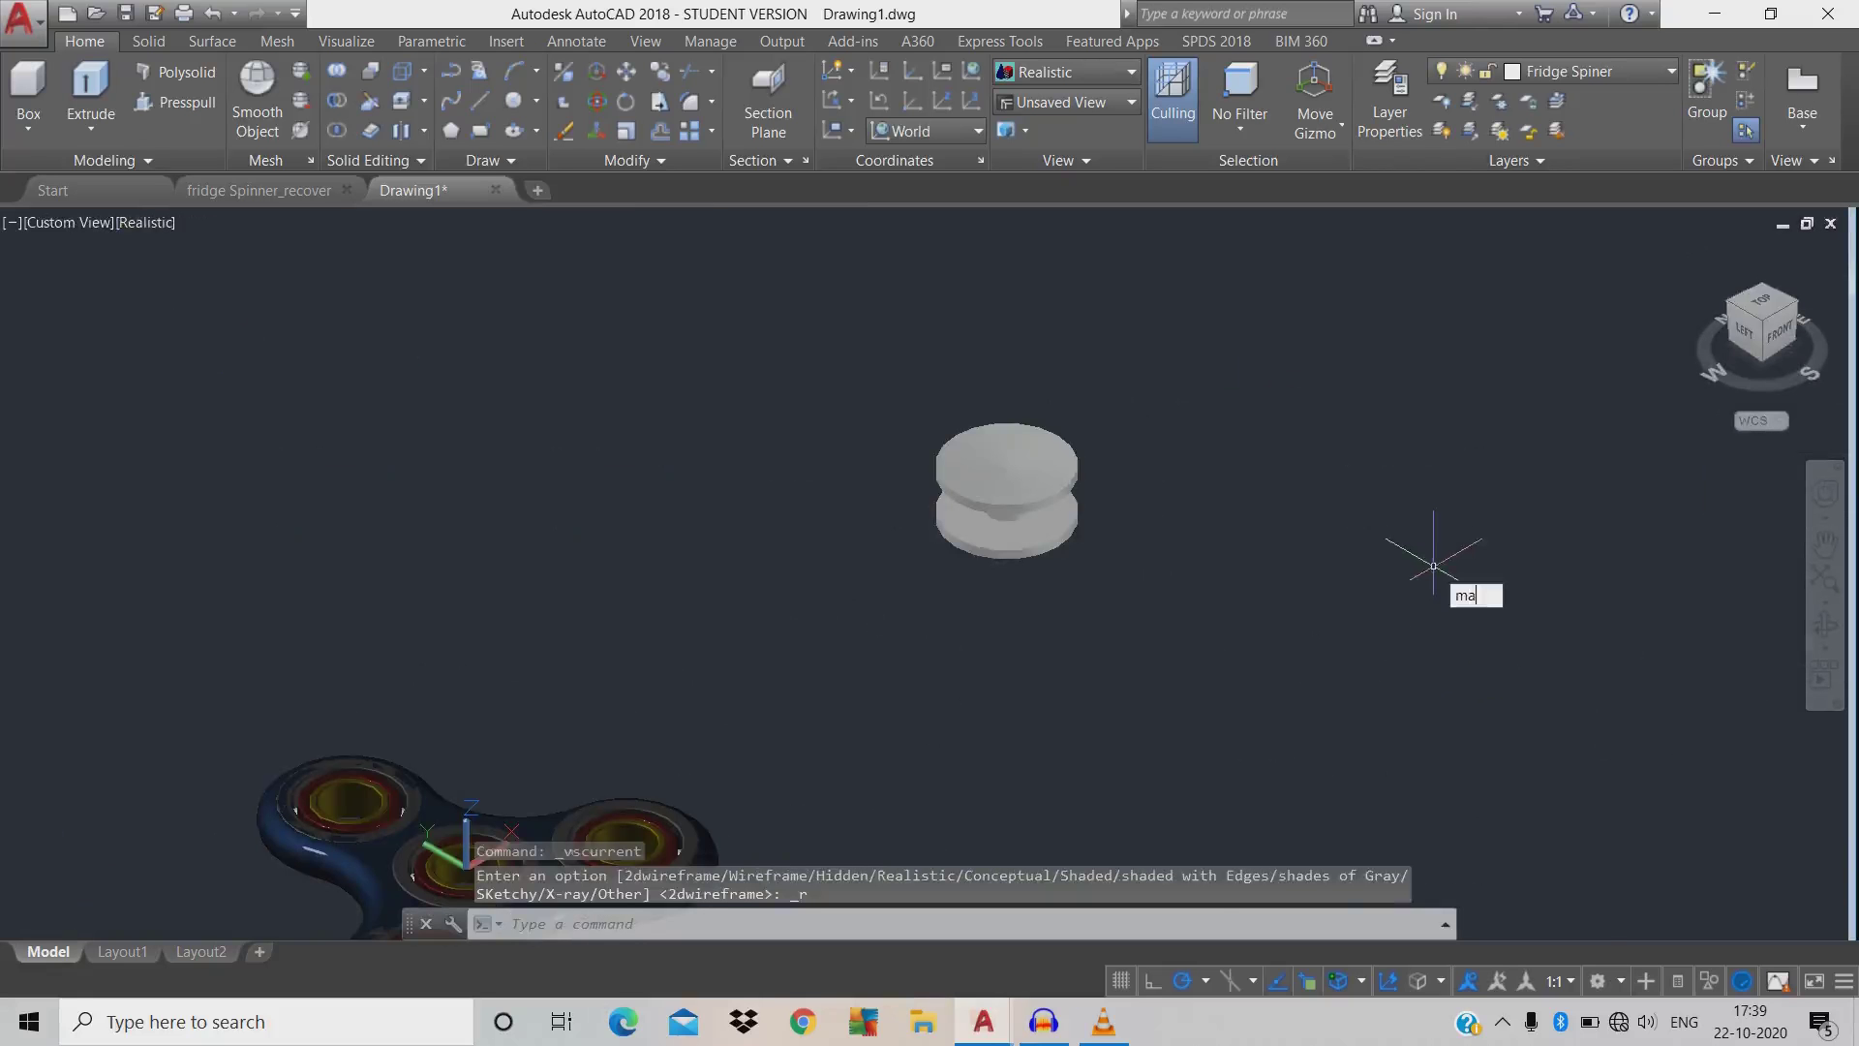
- Apply the Glossy - Gold metallic paint material to both halves of the finger cap
{"action": "type", "text": "MAT"}
{"action": "key", "text": "Return"}
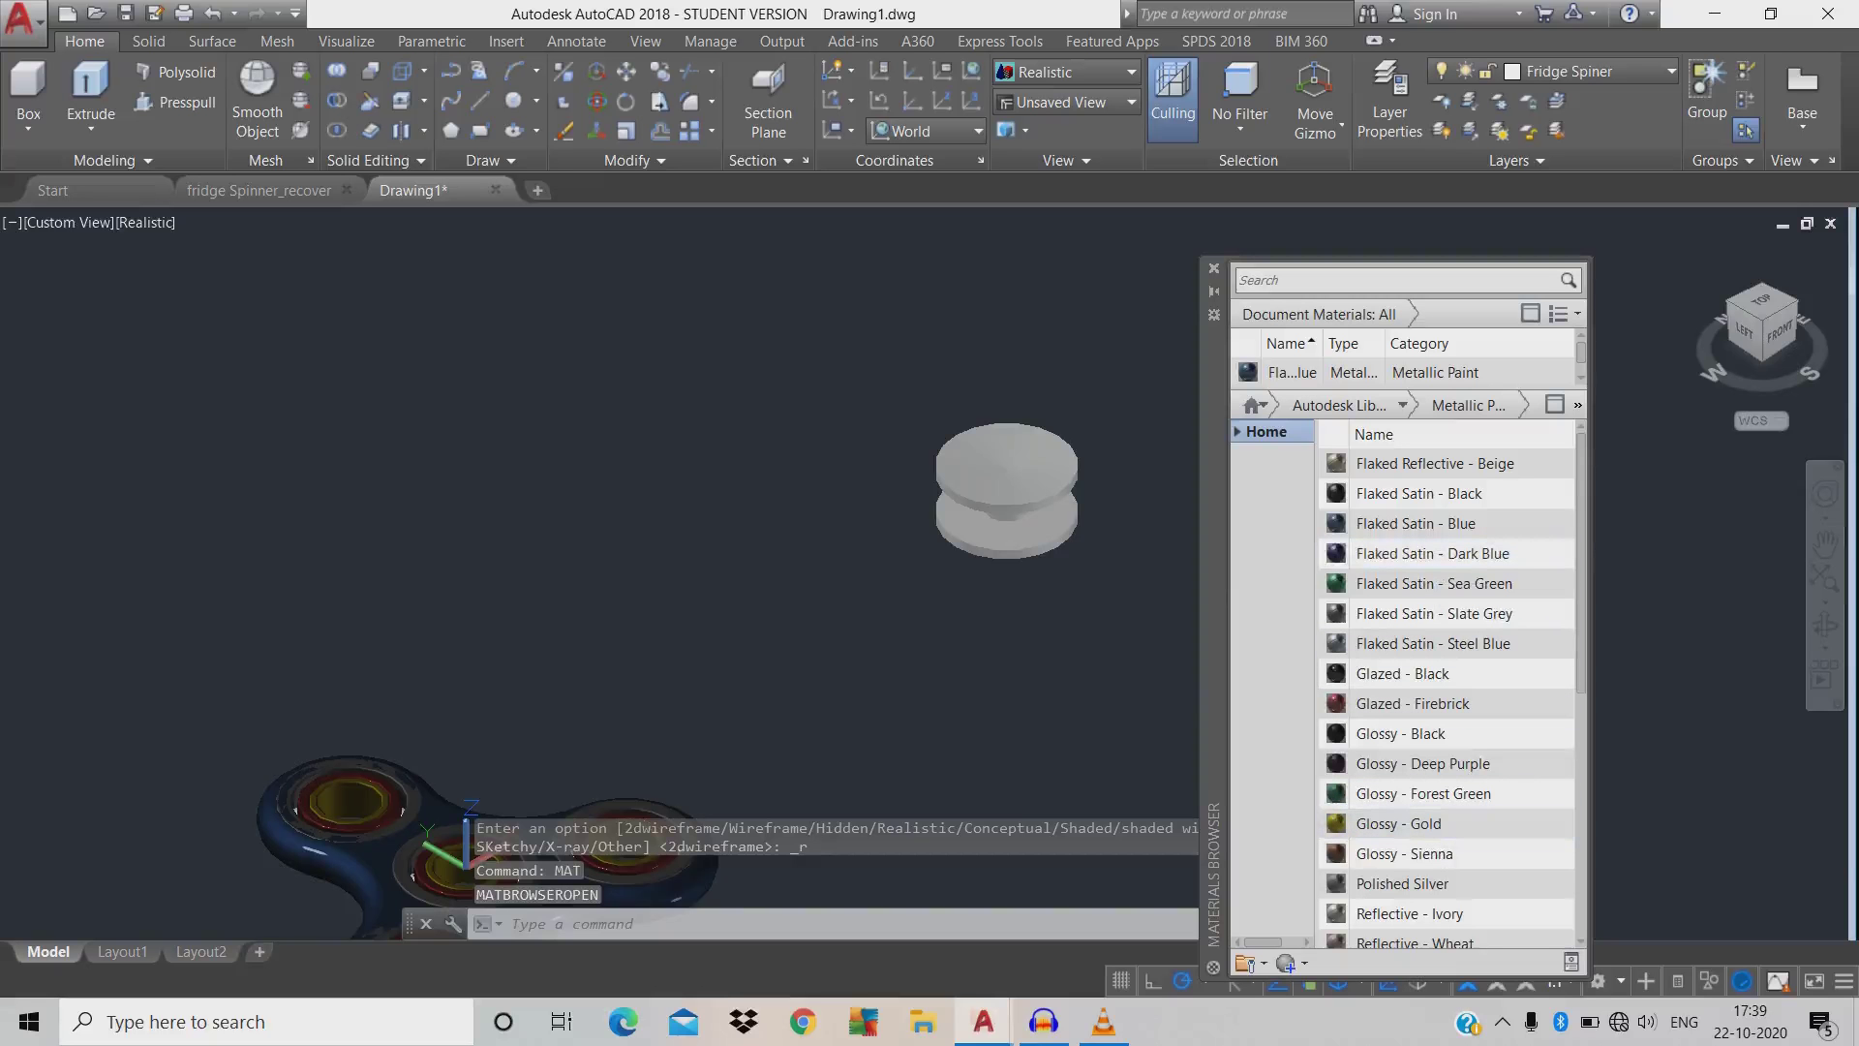
{"action": "left_click_drag", "start_coordinate": [1423, 823], "coordinate": [986, 523]}
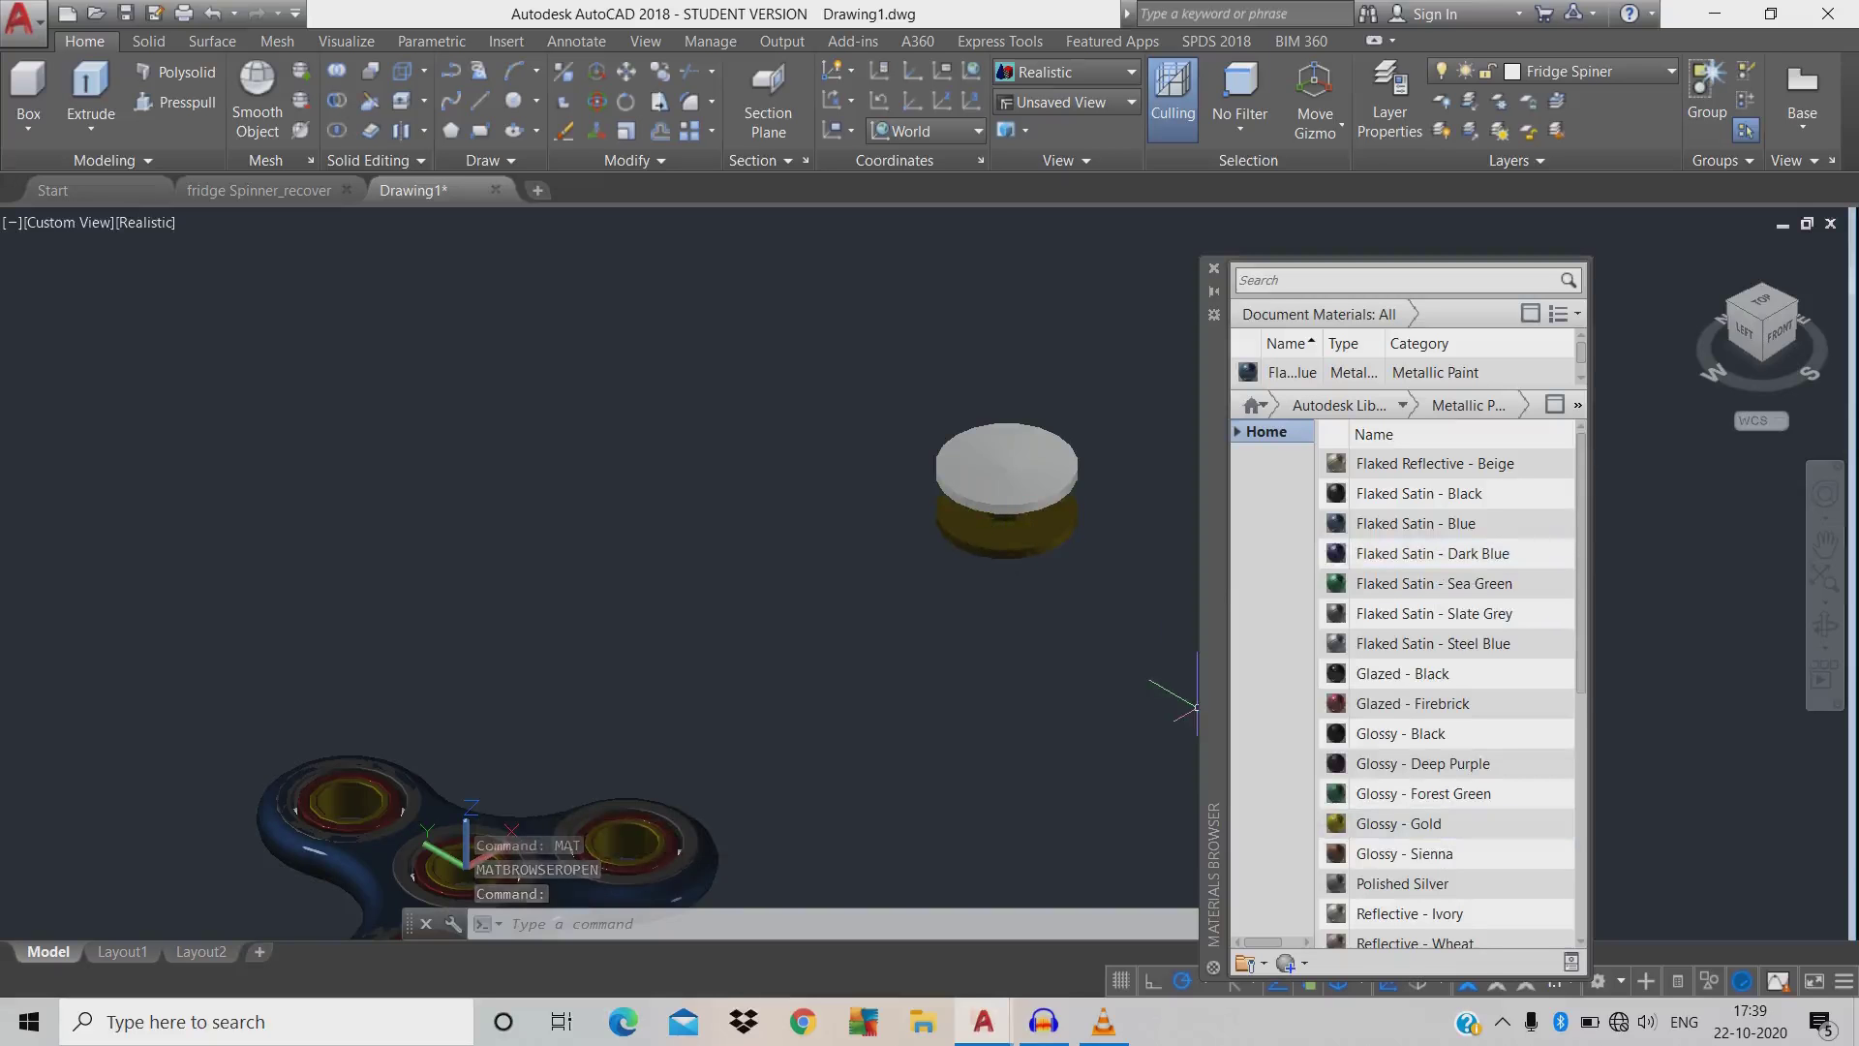
{"action": "scroll", "coordinate": [1424, 823], "scroll_direction": "down", "scroll_amount": 1}
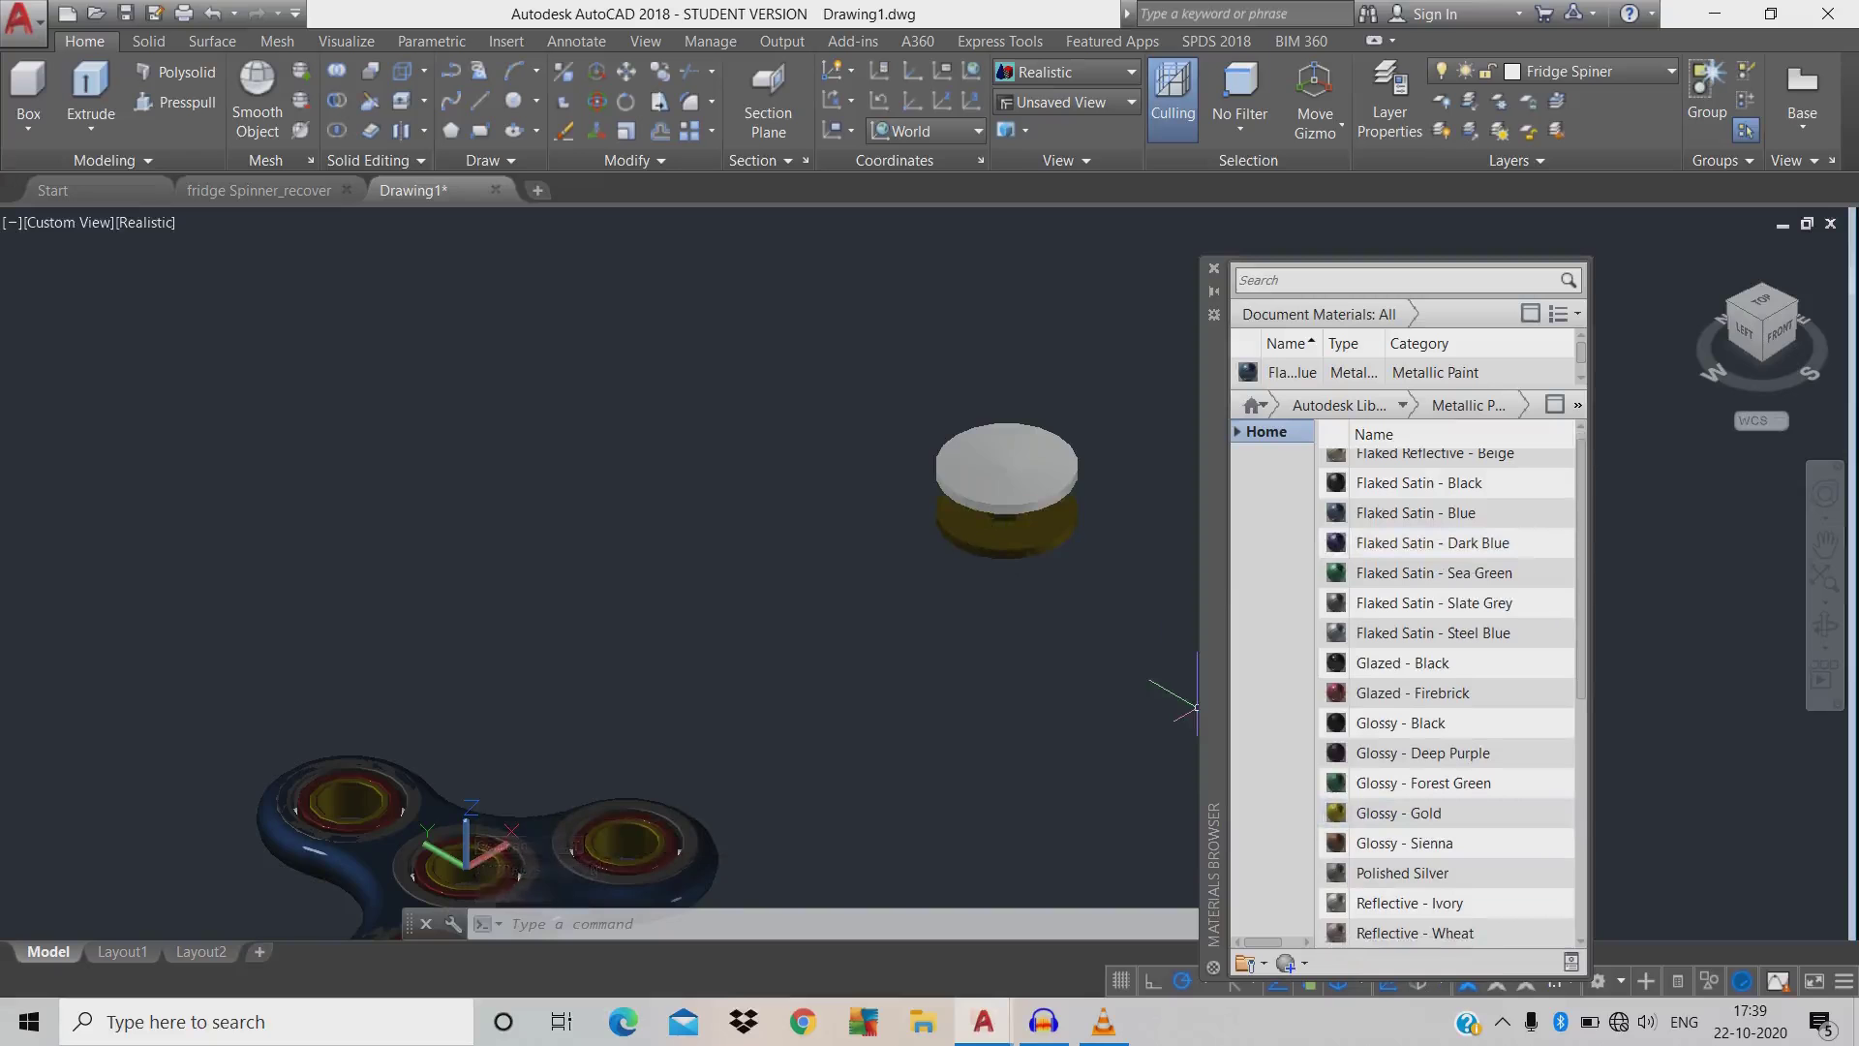
{"action": "left_click_drag", "start_coordinate": [1197, 707], "coordinate": [997, 465]}
{"action": "scroll", "coordinate": [1032, 541], "scroll_direction": "up", "scroll_amount": 2}
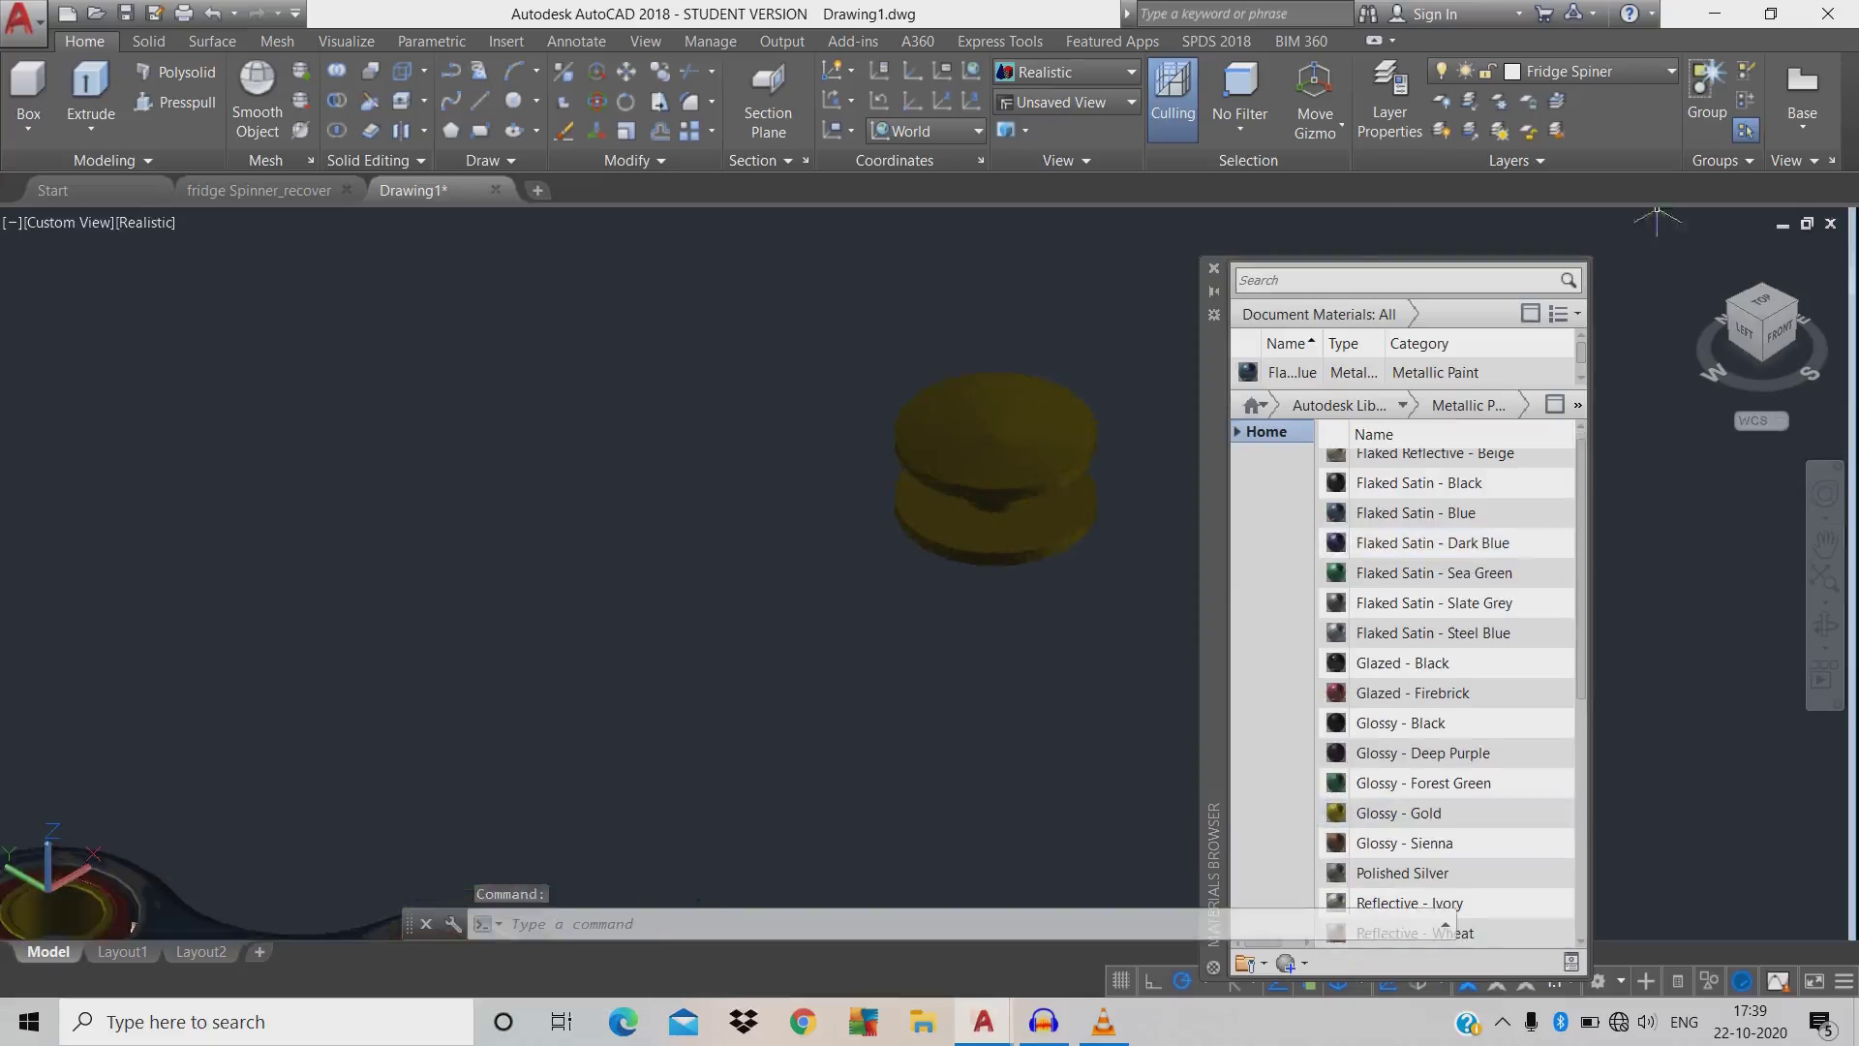
{"action": "left_click", "coordinate": [1213, 268]}
- Move both gold cap halves together into the central bearing, placing their centre on the spinner's origin
{"action": "scroll", "coordinate": [1183, 378], "scroll_direction": "down", "scroll_amount": 2}
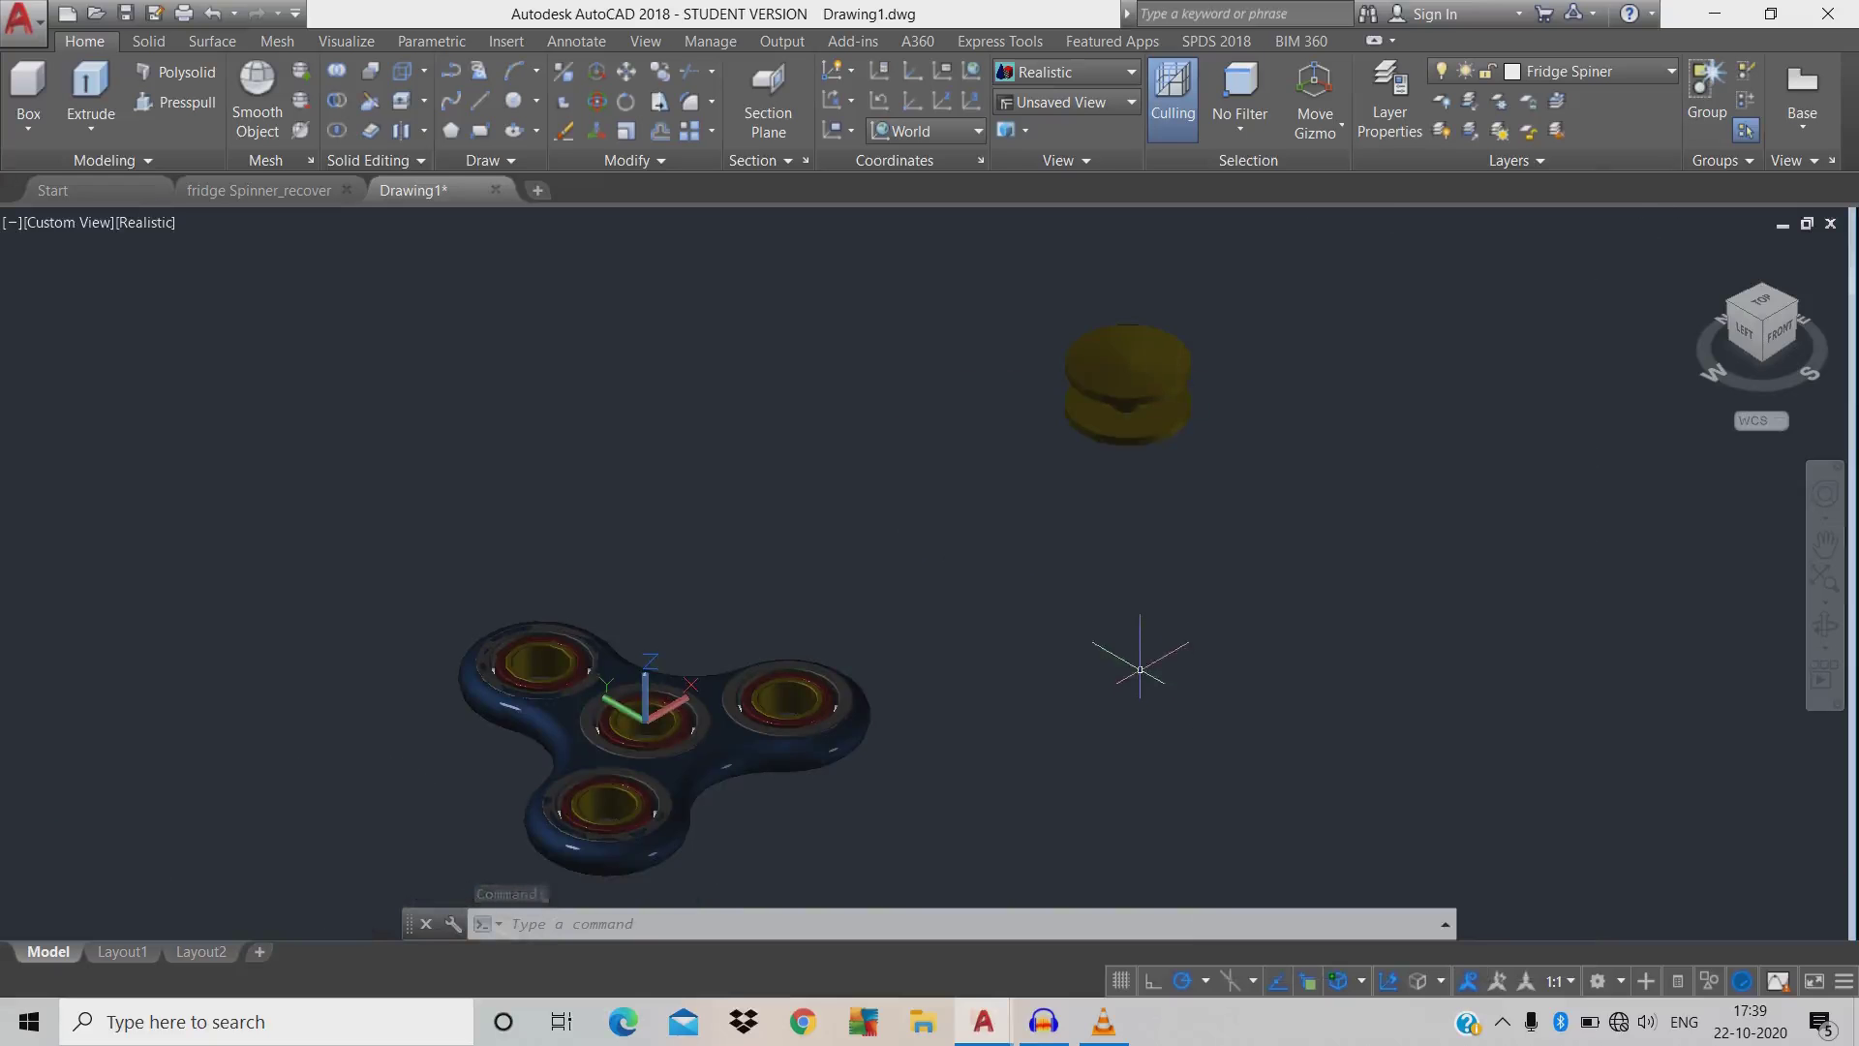
{"action": "key", "text": "Return"}
{"action": "left_click", "coordinate": [1388, 583]}
{"action": "left_click", "coordinate": [1036, 310]}
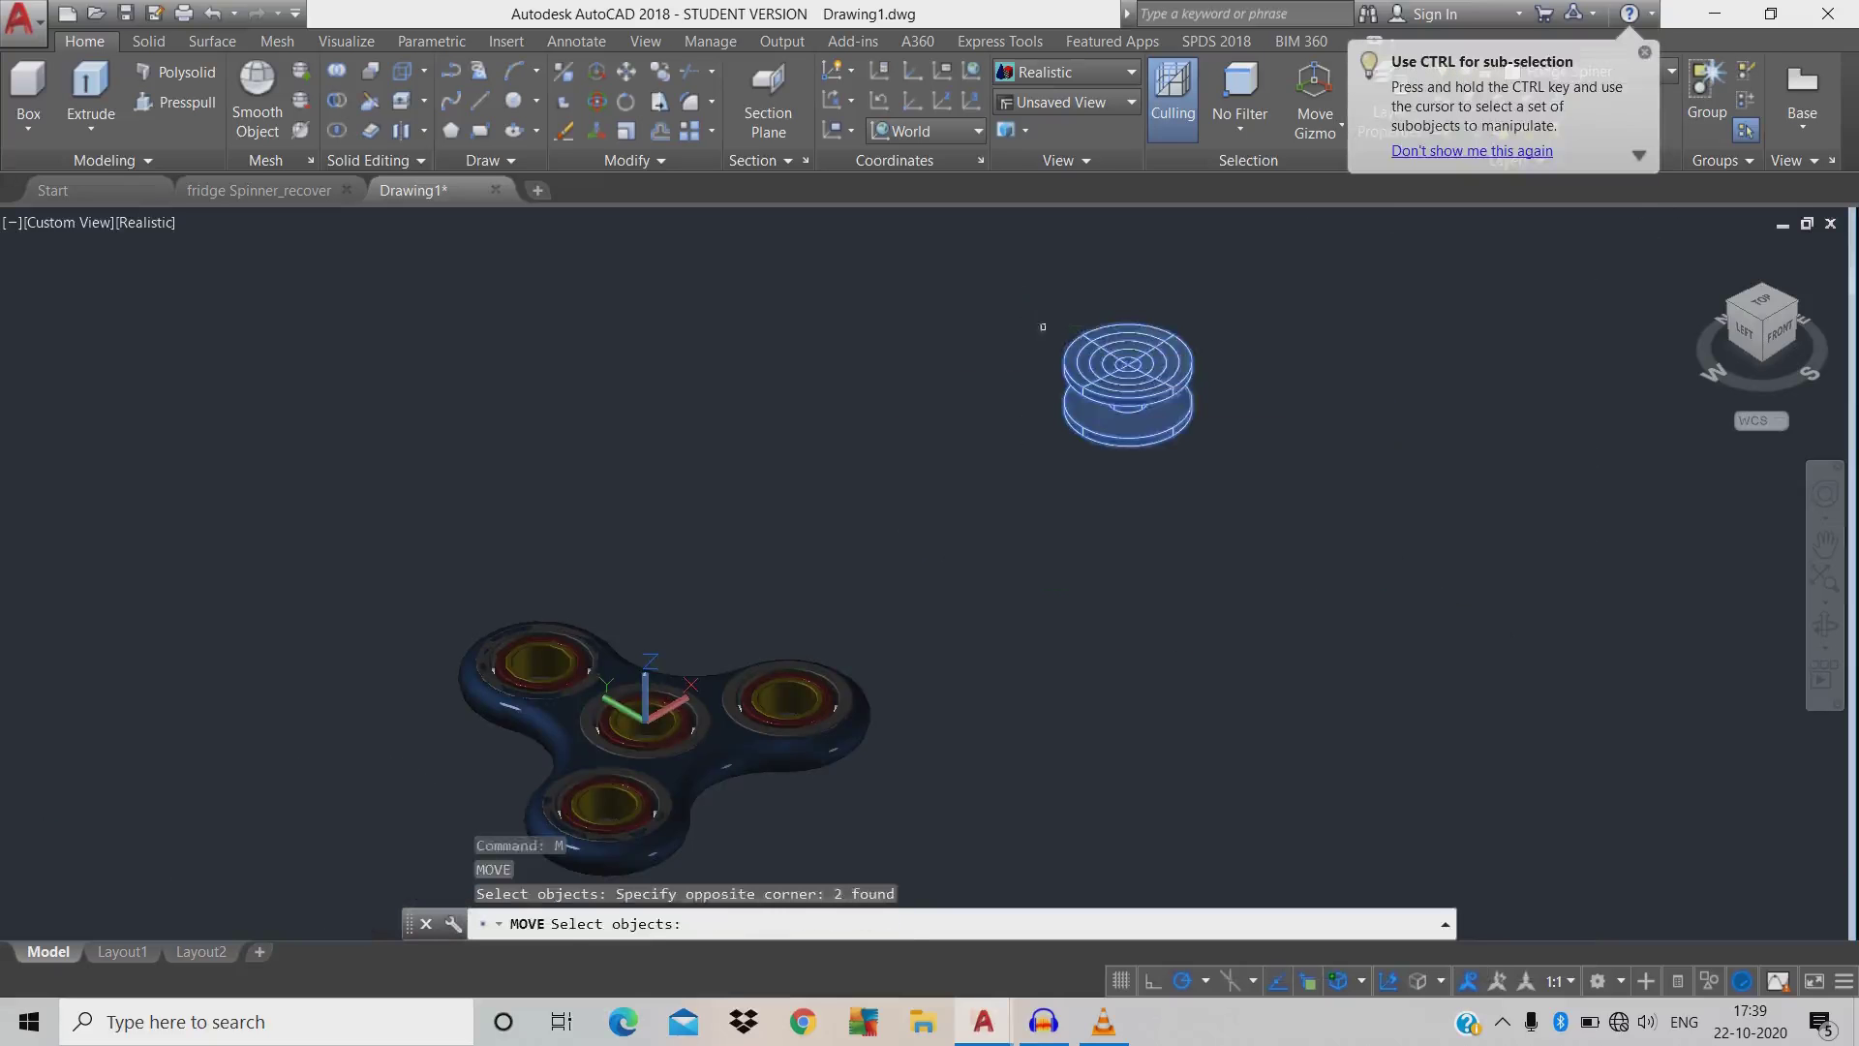
{"action": "key", "text": "Return"}
{"action": "scroll", "coordinate": [1152, 368], "scroll_direction": "up", "scroll_amount": 1}
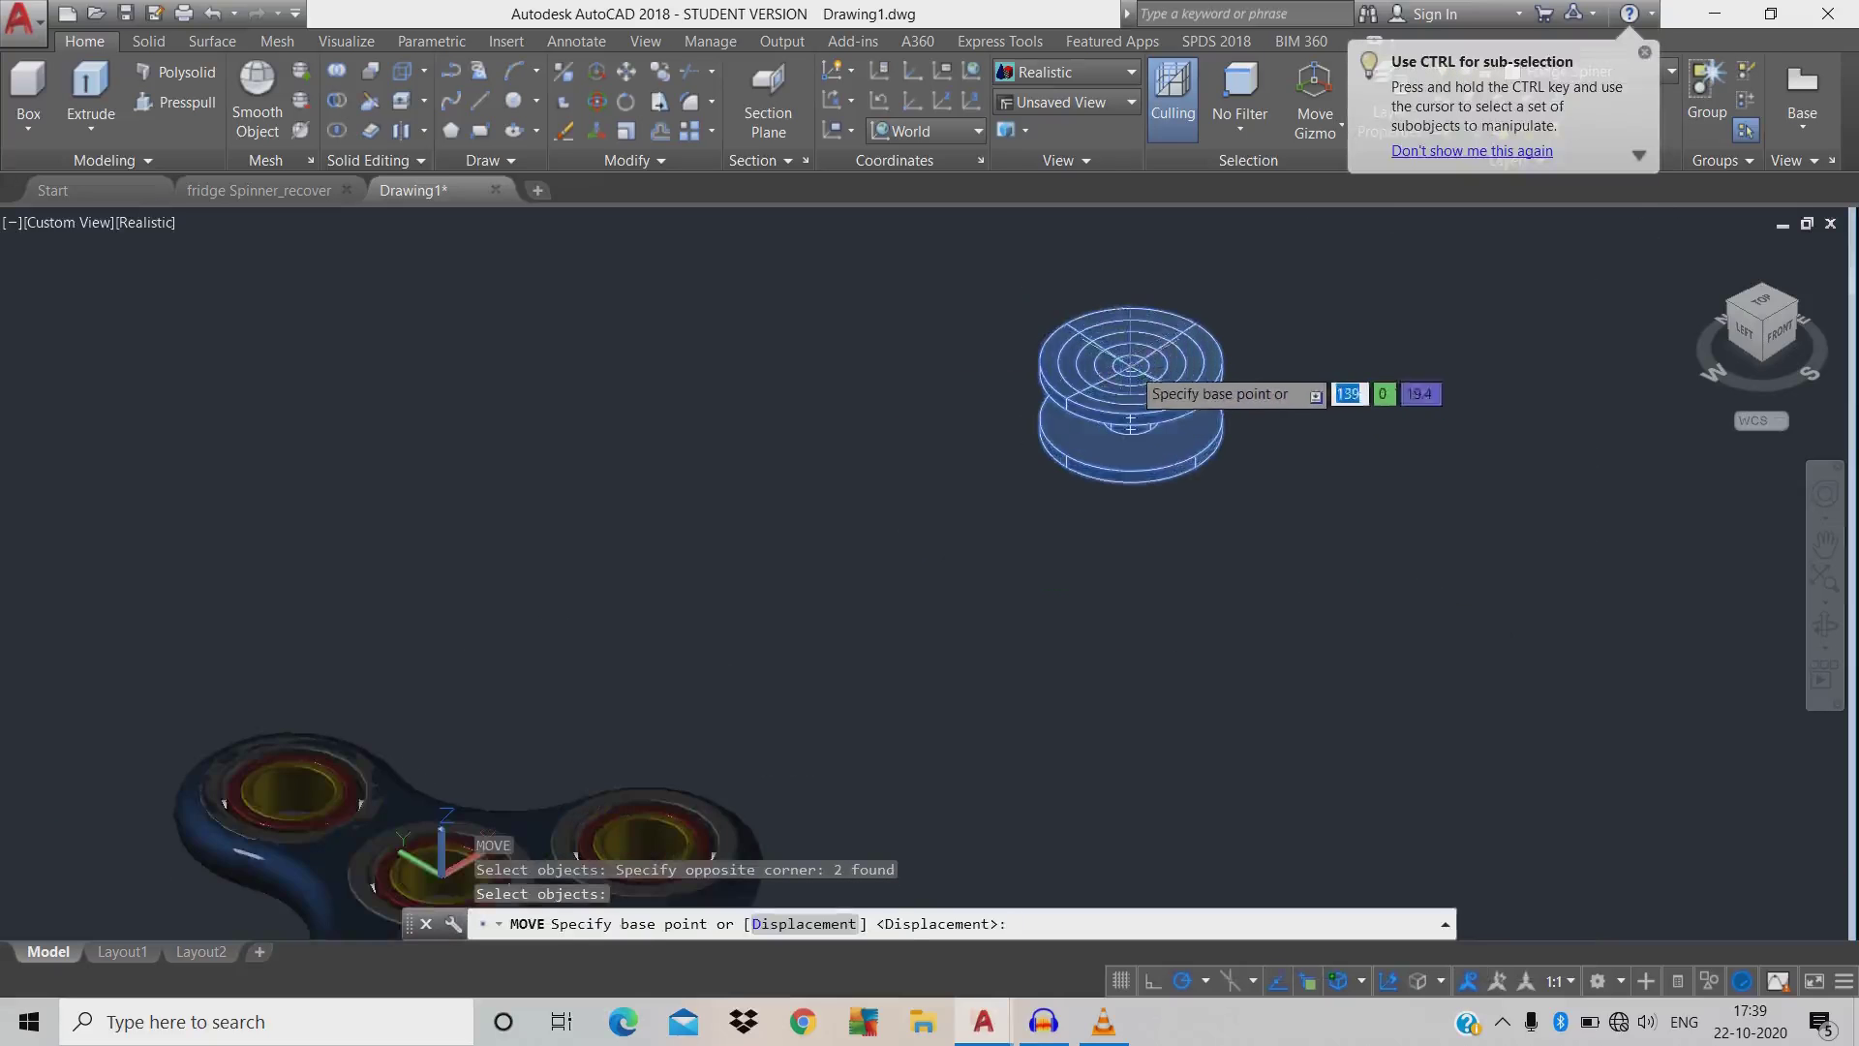
{"action": "scroll", "coordinate": [1130, 365], "scroll_direction": "up", "scroll_amount": 1}
{"action": "left_click", "coordinate": [1129, 351]}
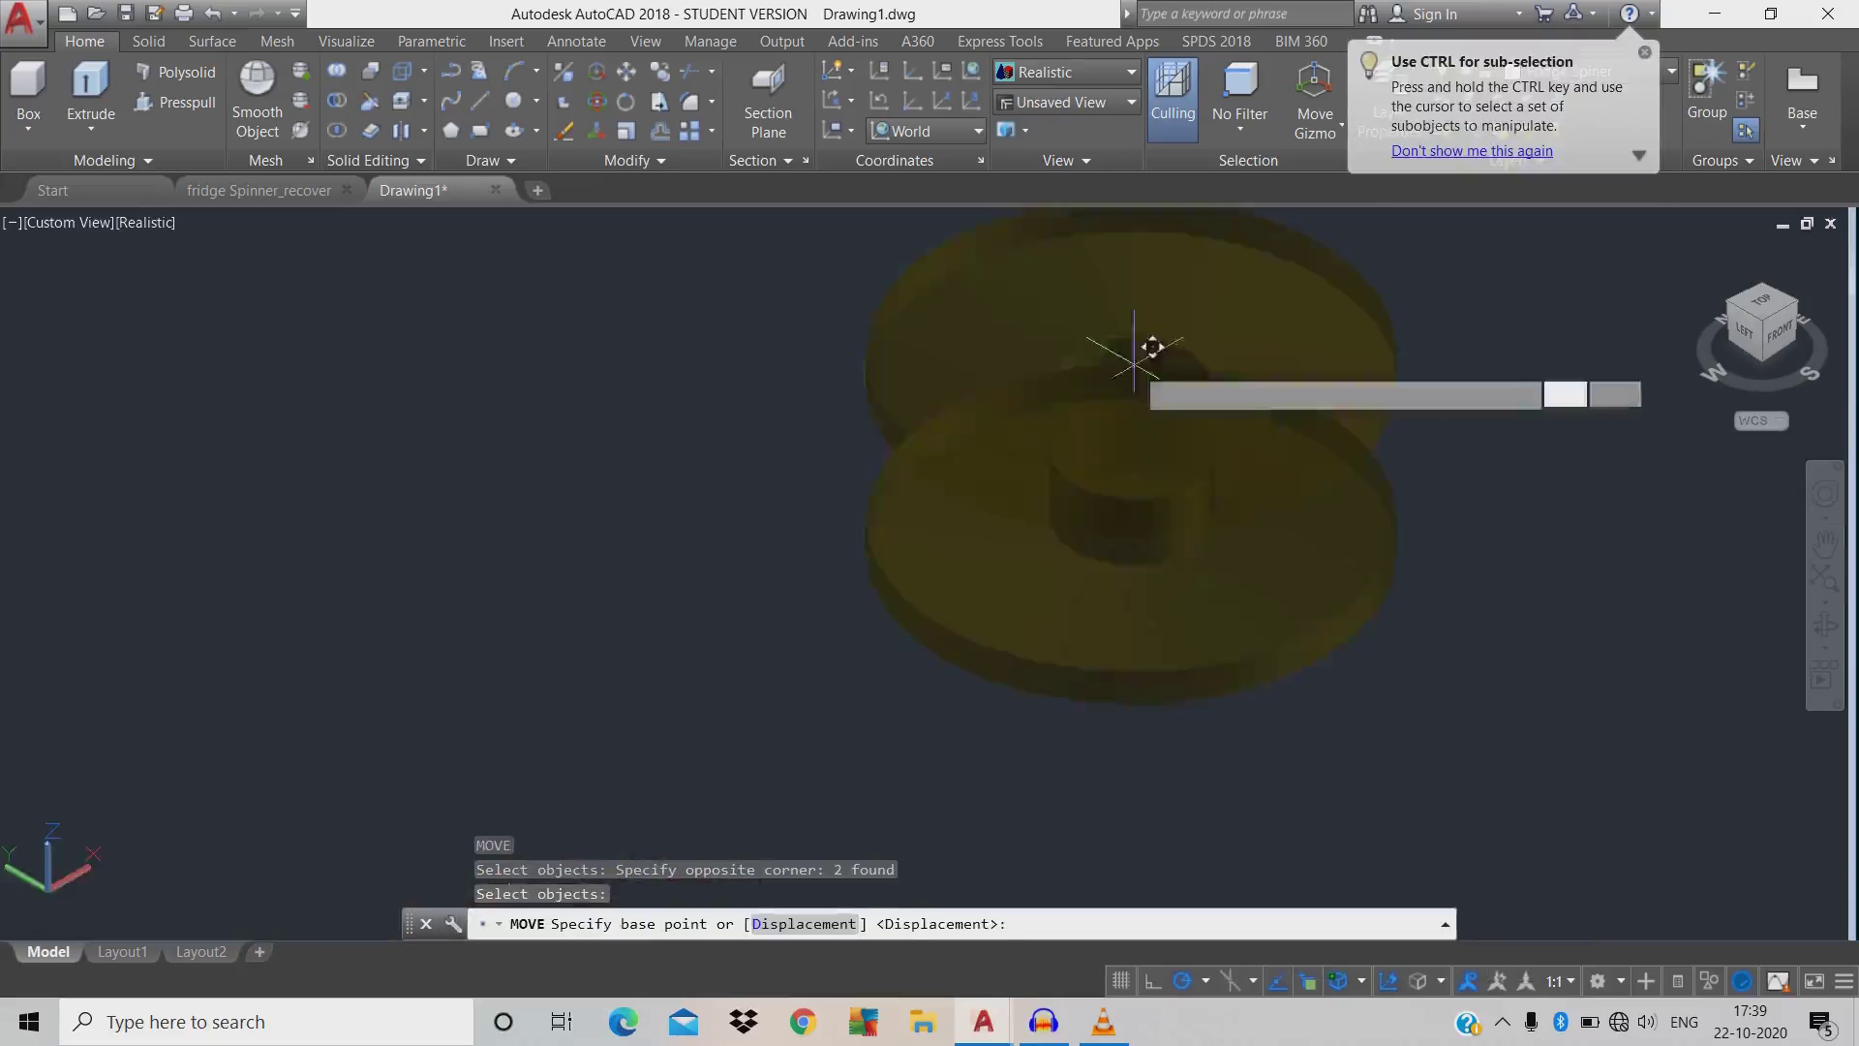
{"action": "scroll", "coordinate": [1129, 351], "scroll_direction": "down", "scroll_amount": 1}
{"action": "scroll", "coordinate": [851, 601], "scroll_direction": "down", "scroll_amount": 2}
{"action": "scroll", "coordinate": [643, 685], "scroll_direction": "up", "scroll_amount": 3}
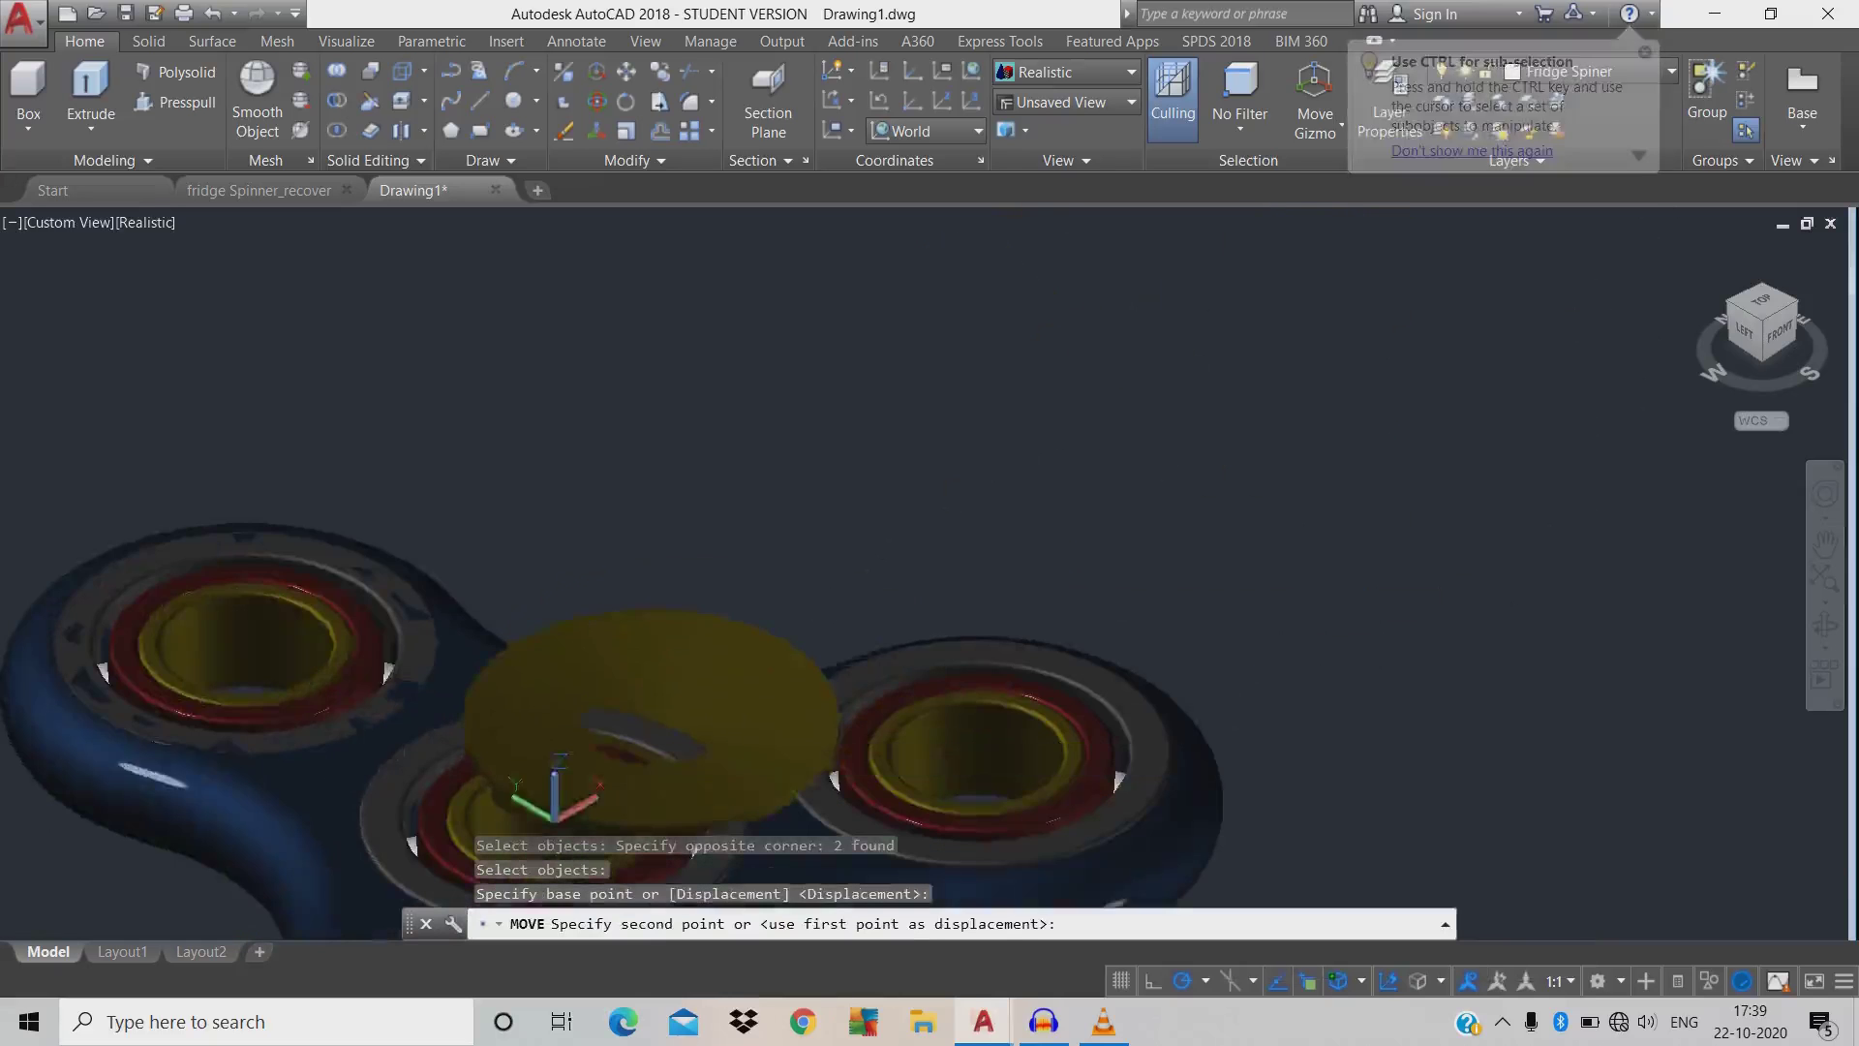
{"action": "middle_click_drag", "start_coordinate": [668, 668], "coordinate": [1009, 424]}
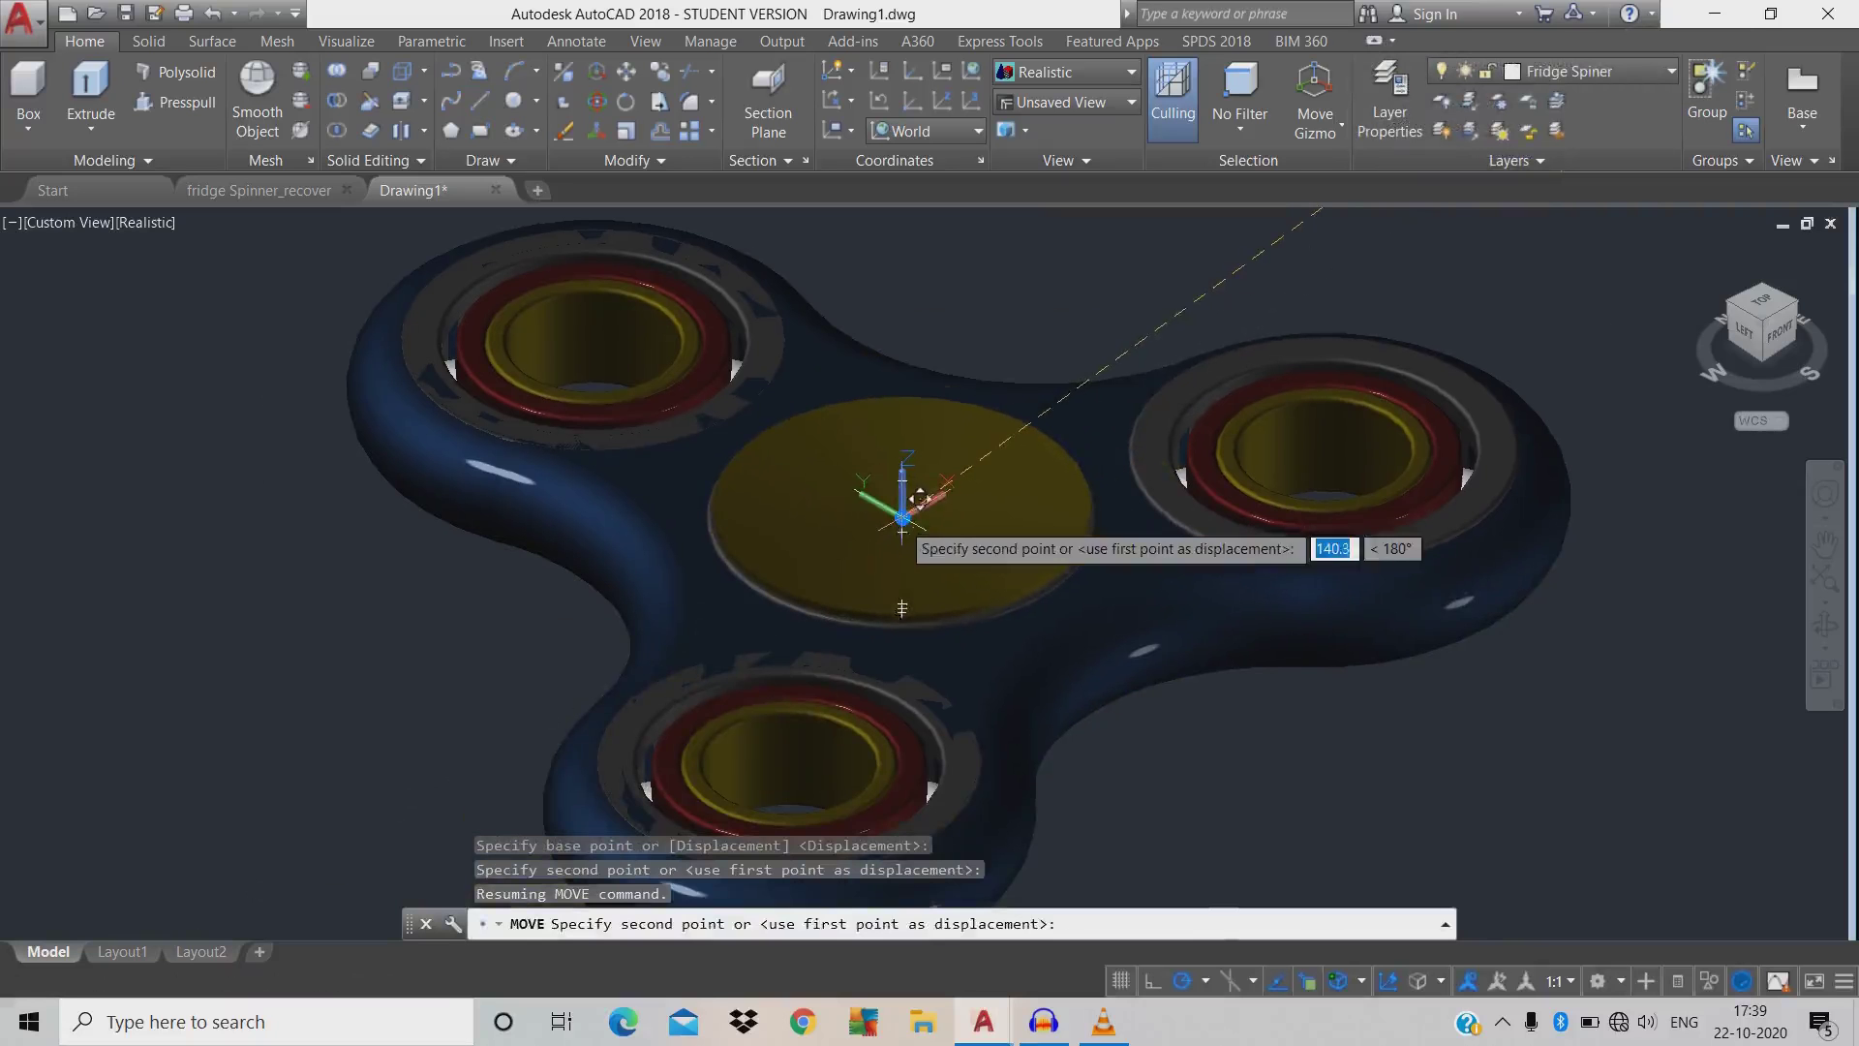
{"action": "left_click", "coordinate": [902, 518]}
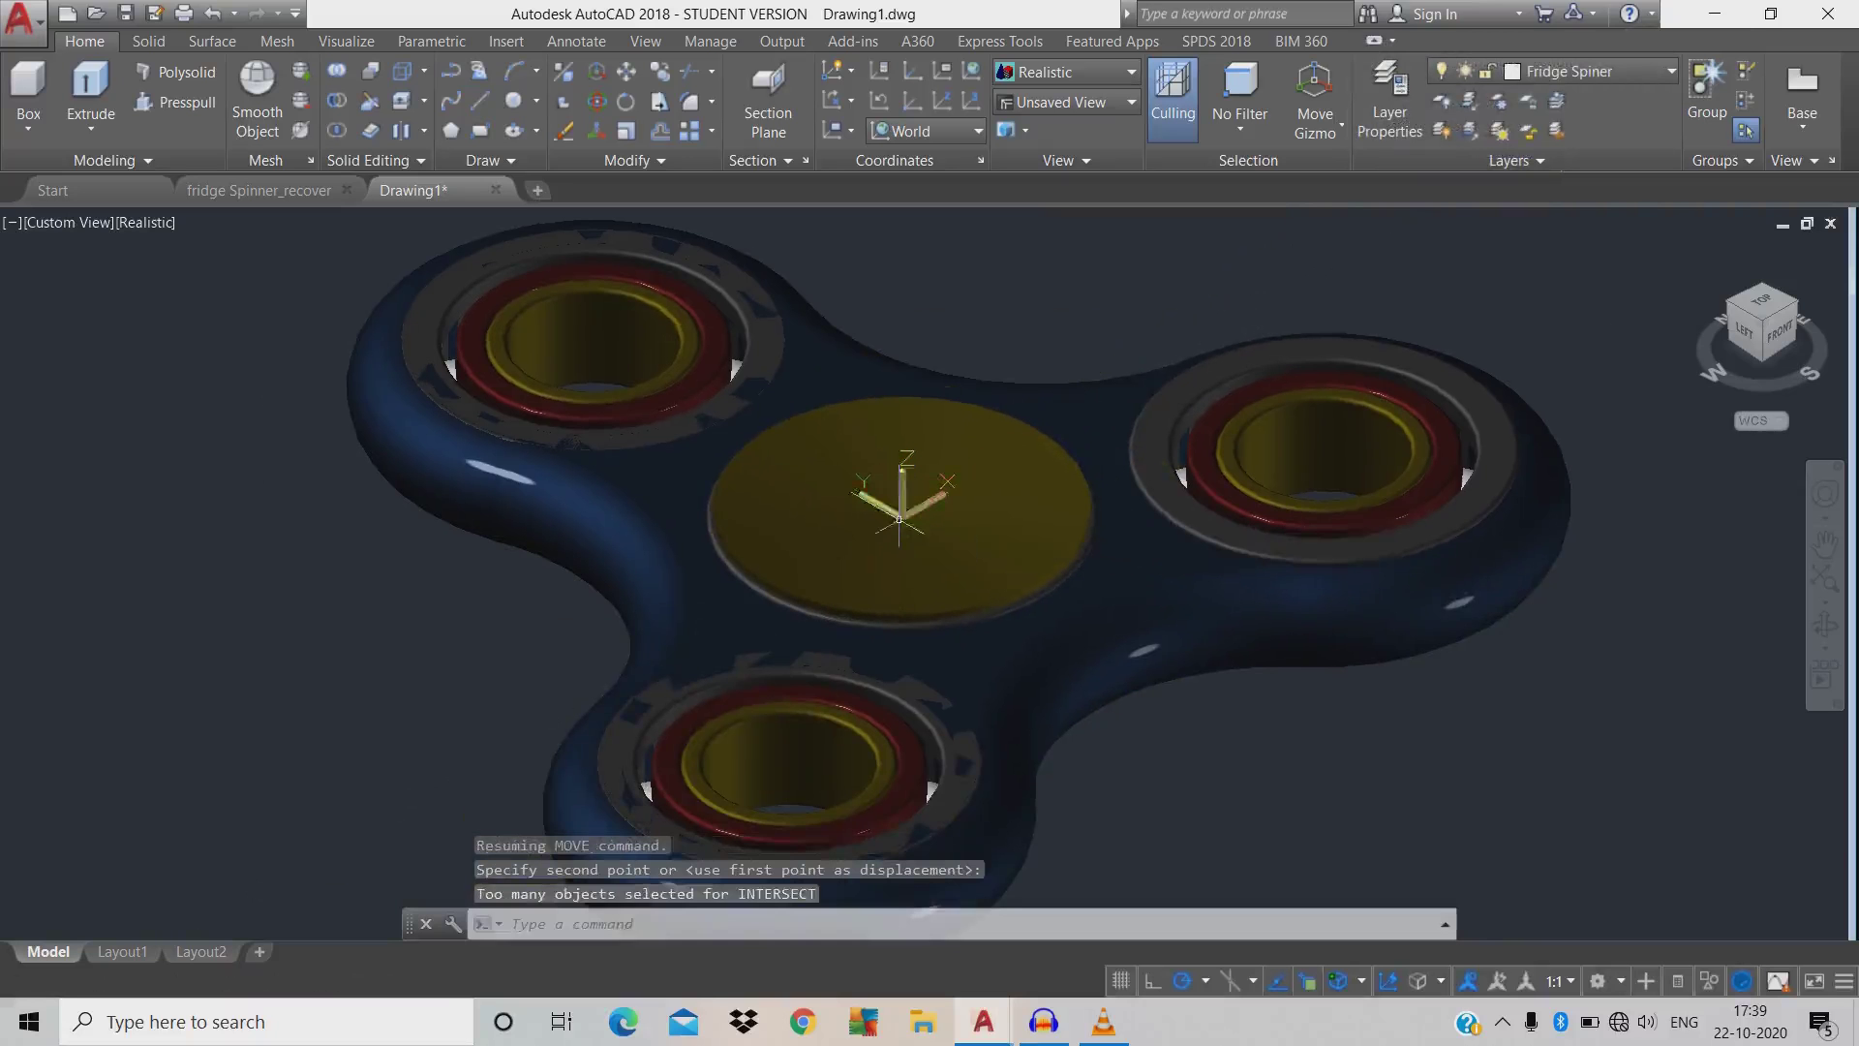
{"action": "scroll", "coordinate": [968, 543], "scroll_direction": "down", "scroll_amount": 4}
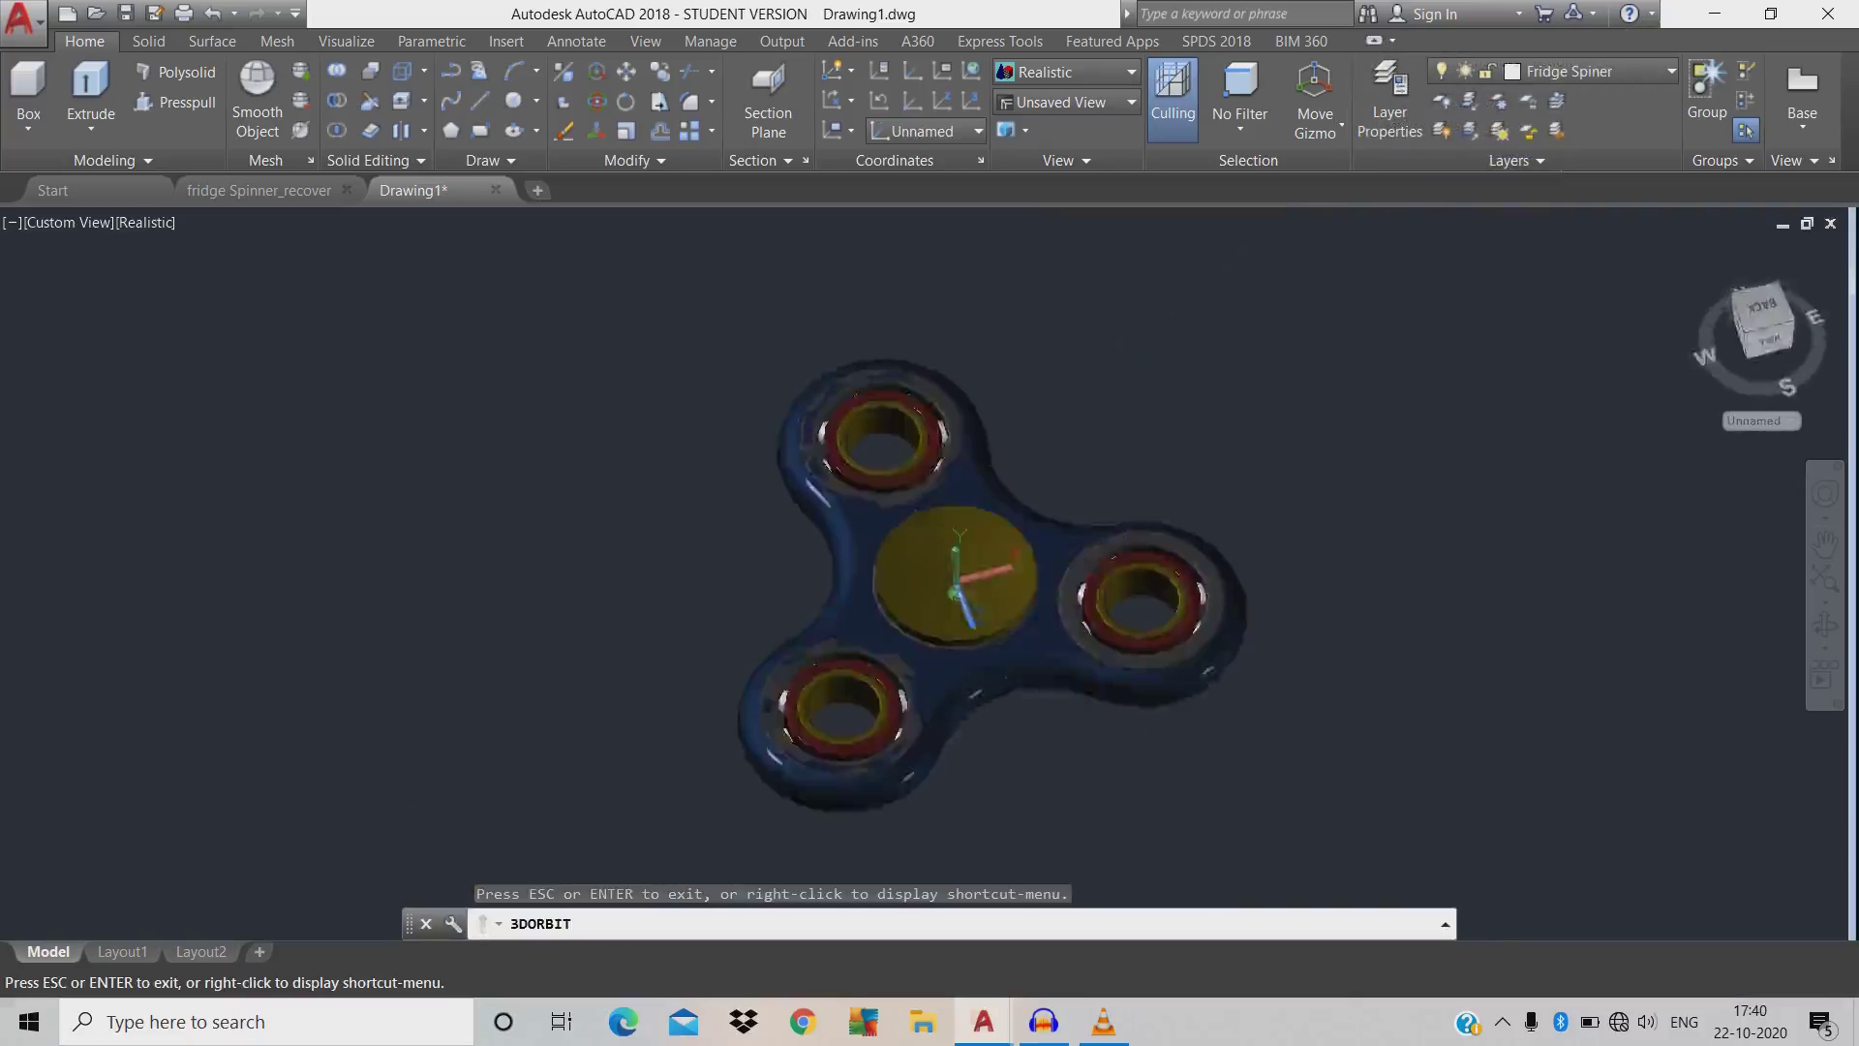